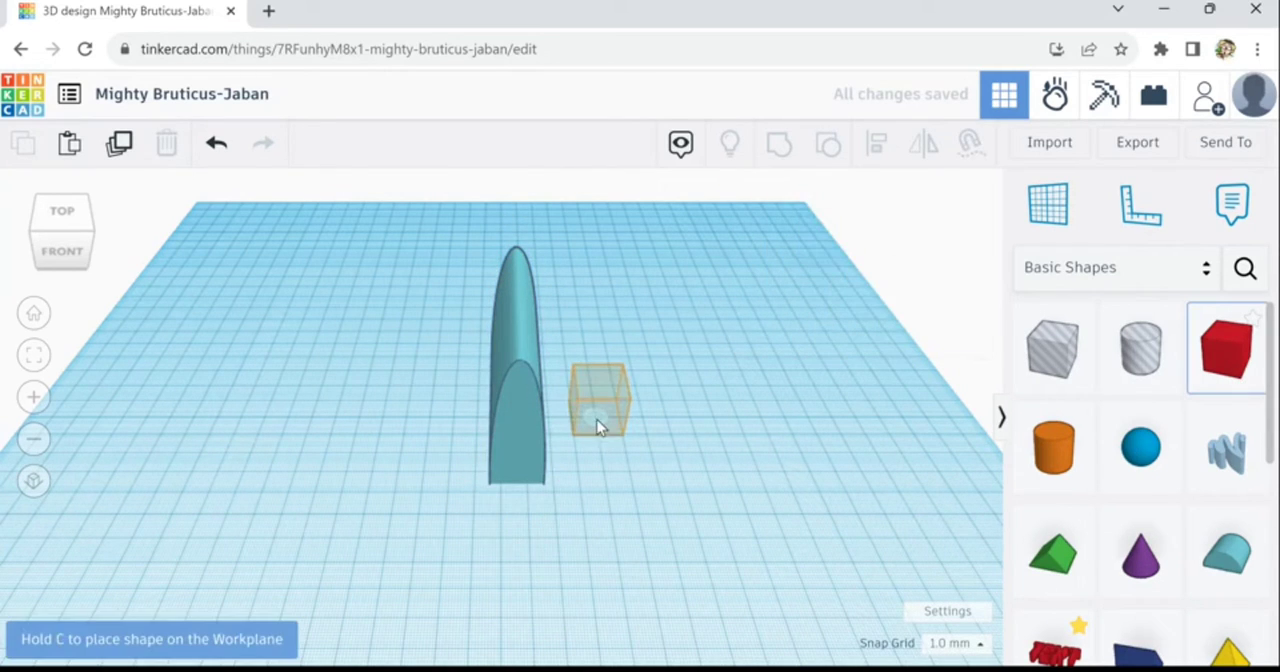
- Add a red box, scale it to about 53 mm per side and leave it well clear of the round roof
left_click(584, 427)
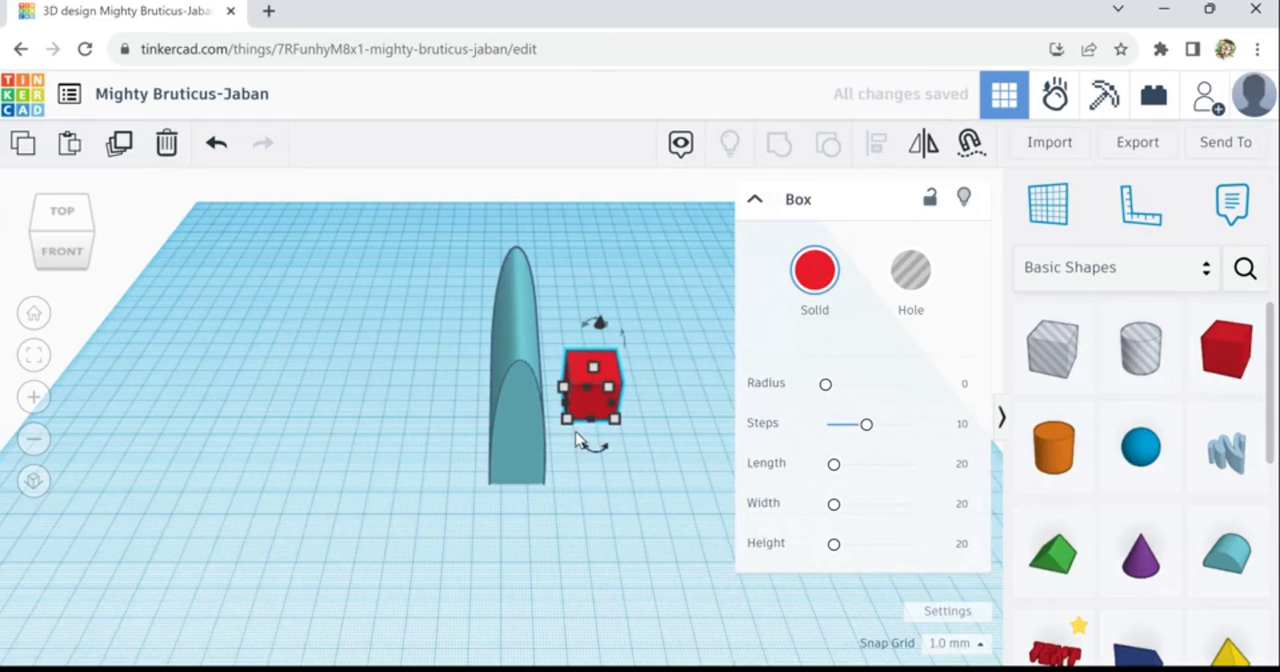
left_click_drag(567, 419, 500, 487)
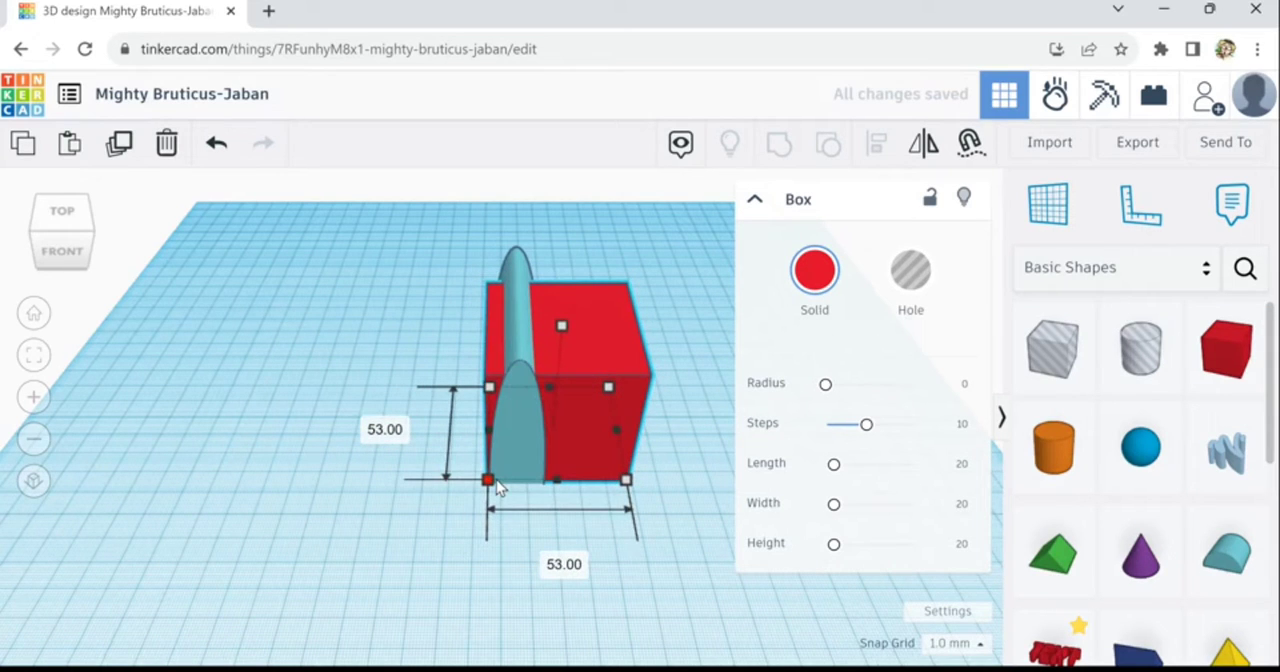
left_click_drag(590, 454, 555, 448)
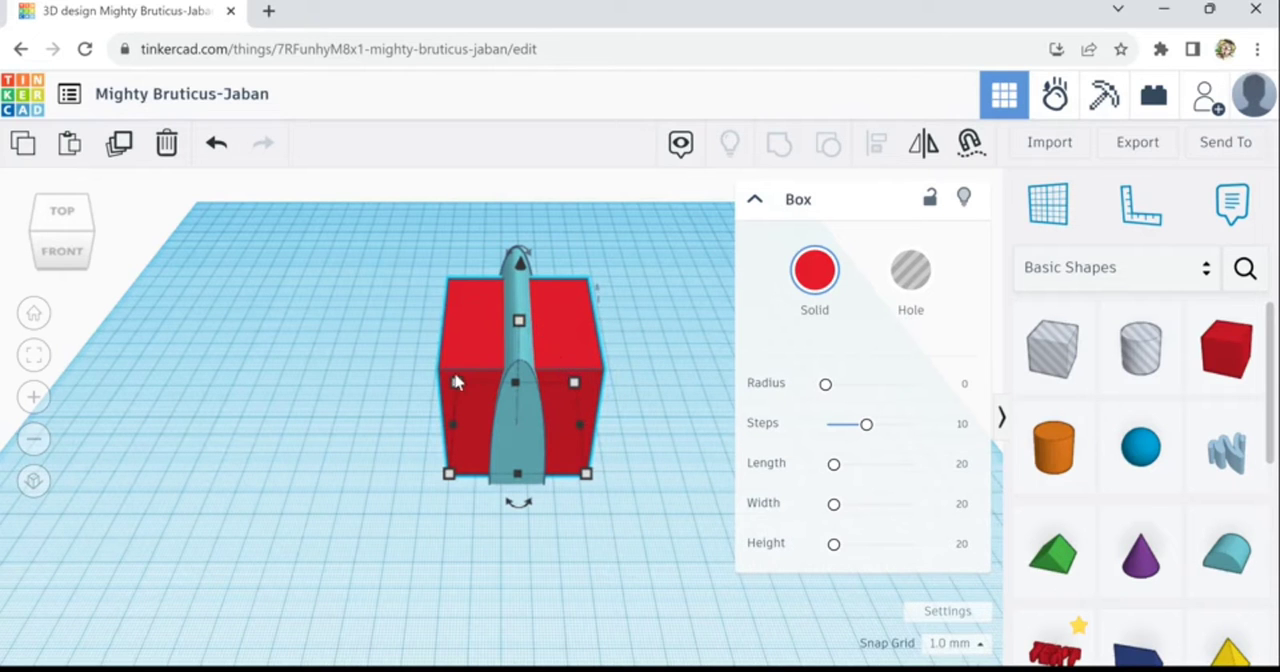
right_click_drag(455, 383, 440, 410)
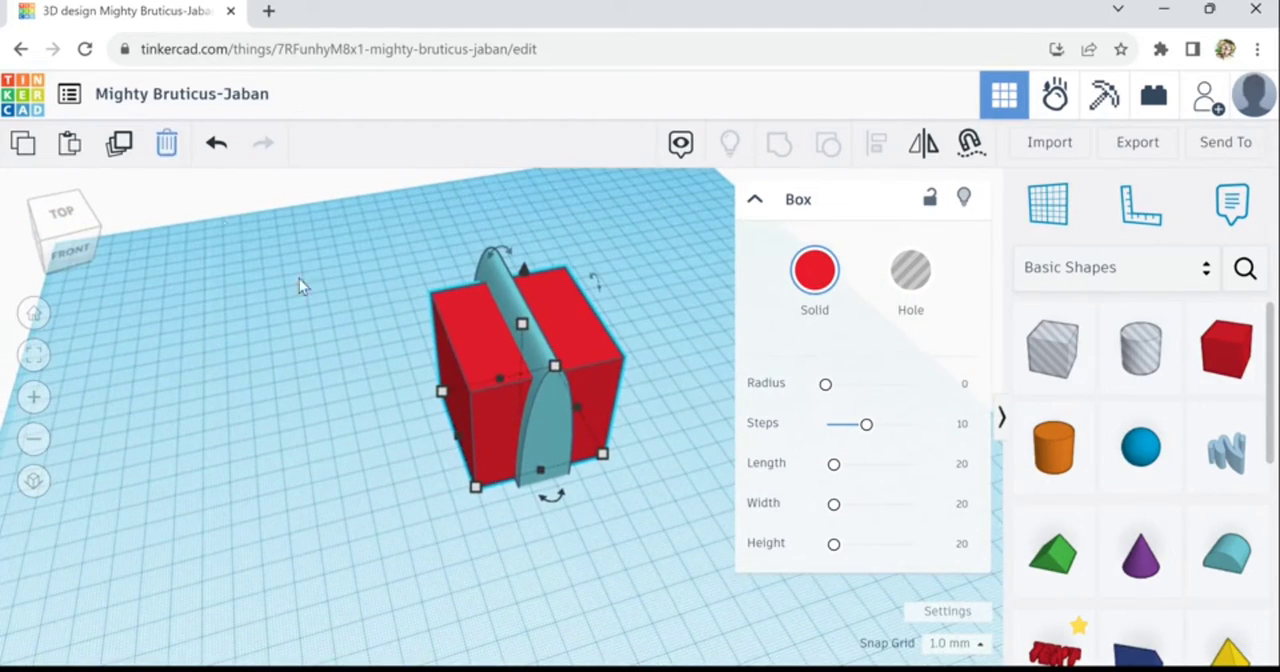
left_click_drag(465, 330, 226, 257)
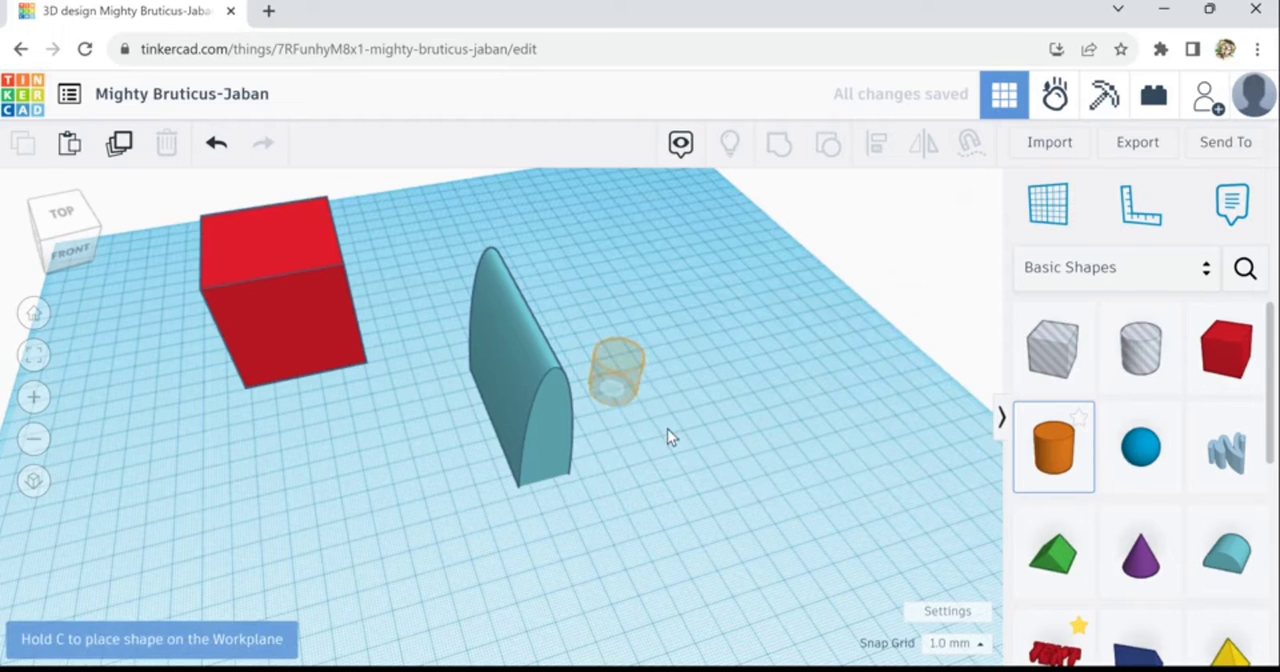
- Add a cylinder about 52 mm wide beside the round roof, with 64 sides and 10 segments
left_click(668, 430)
left_click_drag(643, 399, 729, 451)
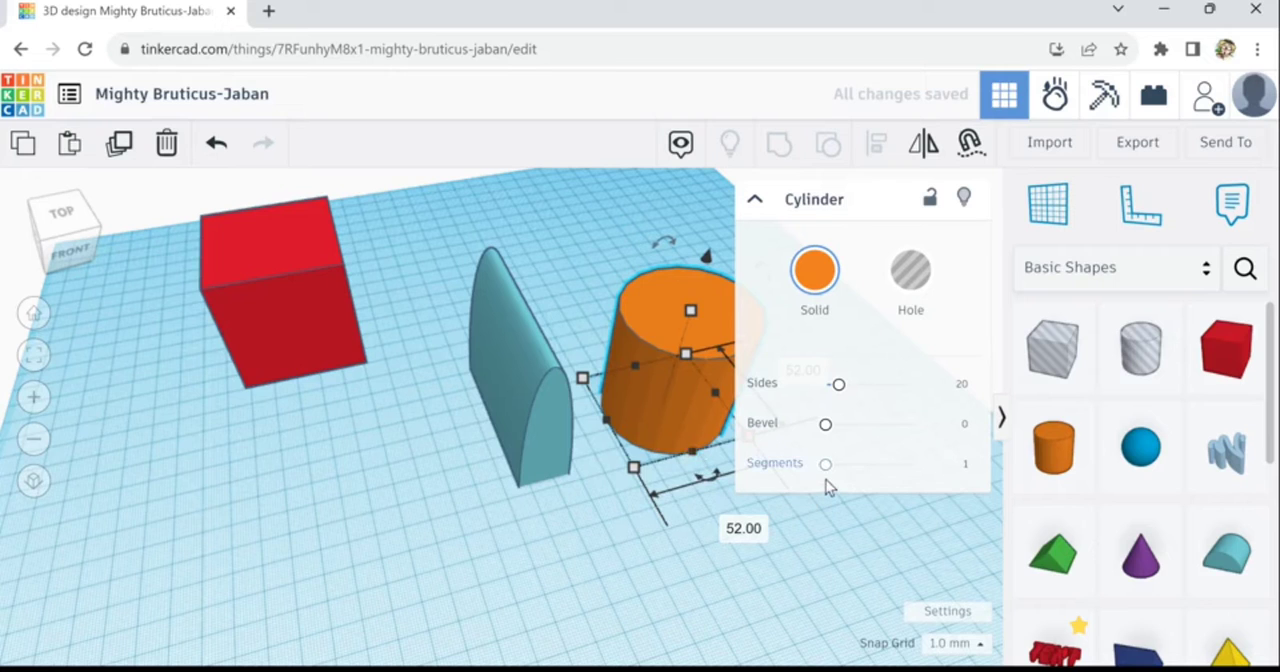
left_click(910, 463)
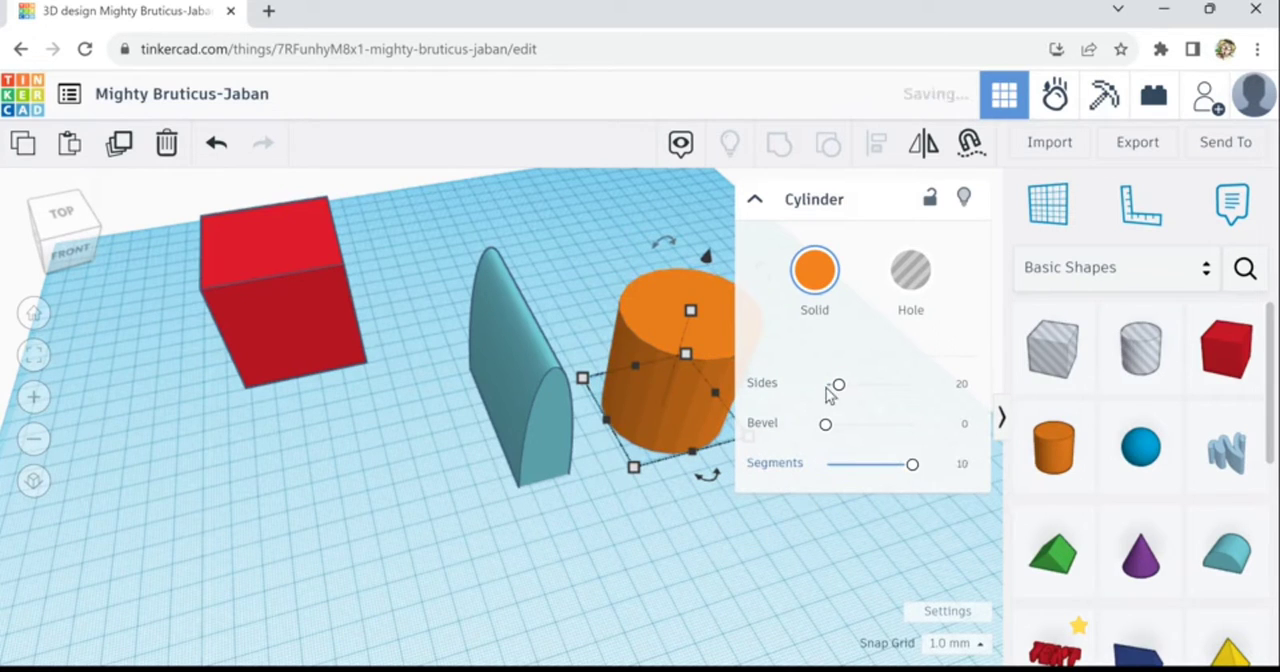
left_click_drag(846, 398, 912, 388)
- Move the cylinder over the round roof, make it 65 mm tall and widen it until only the roof's ends protrude
left_click_drag(672, 412, 493, 420)
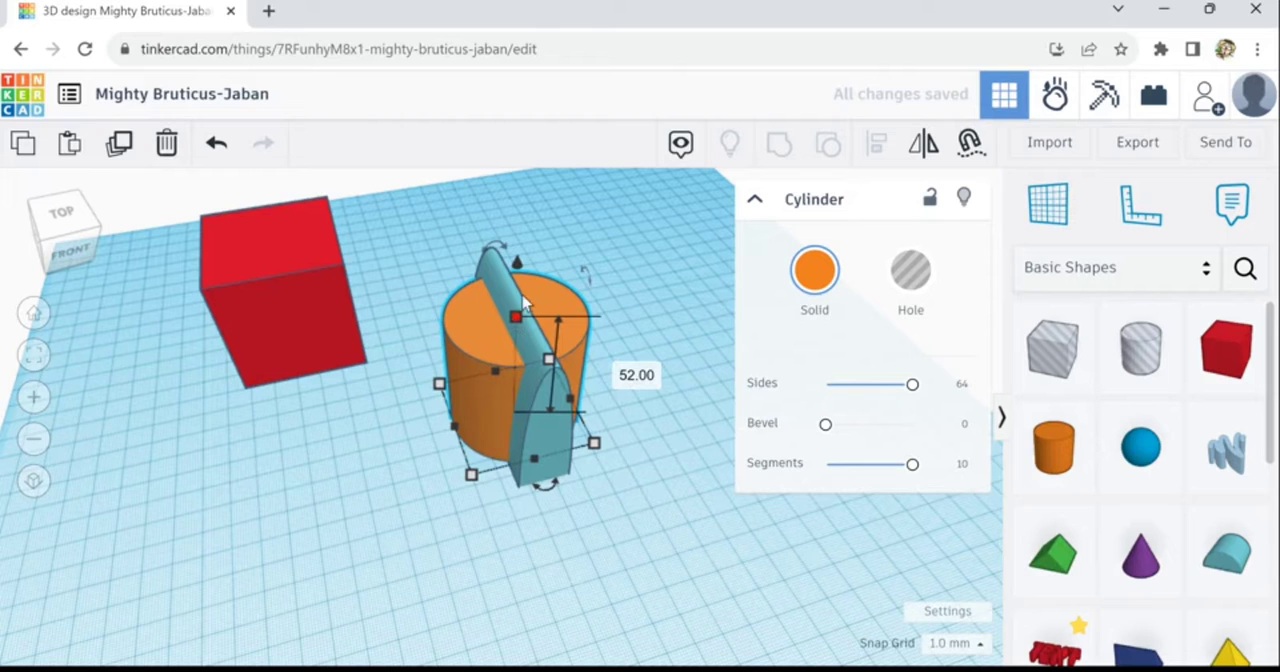
left_click_drag(523, 305, 536, 335)
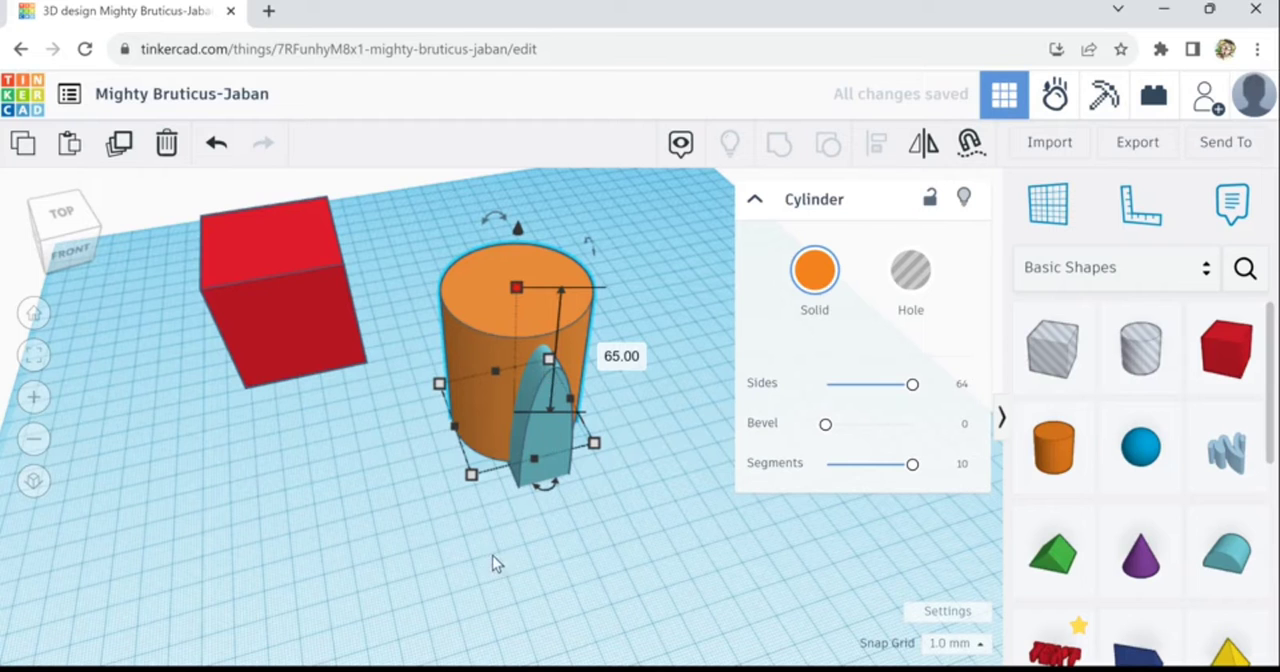
right_click_drag(492, 555, 632, 497)
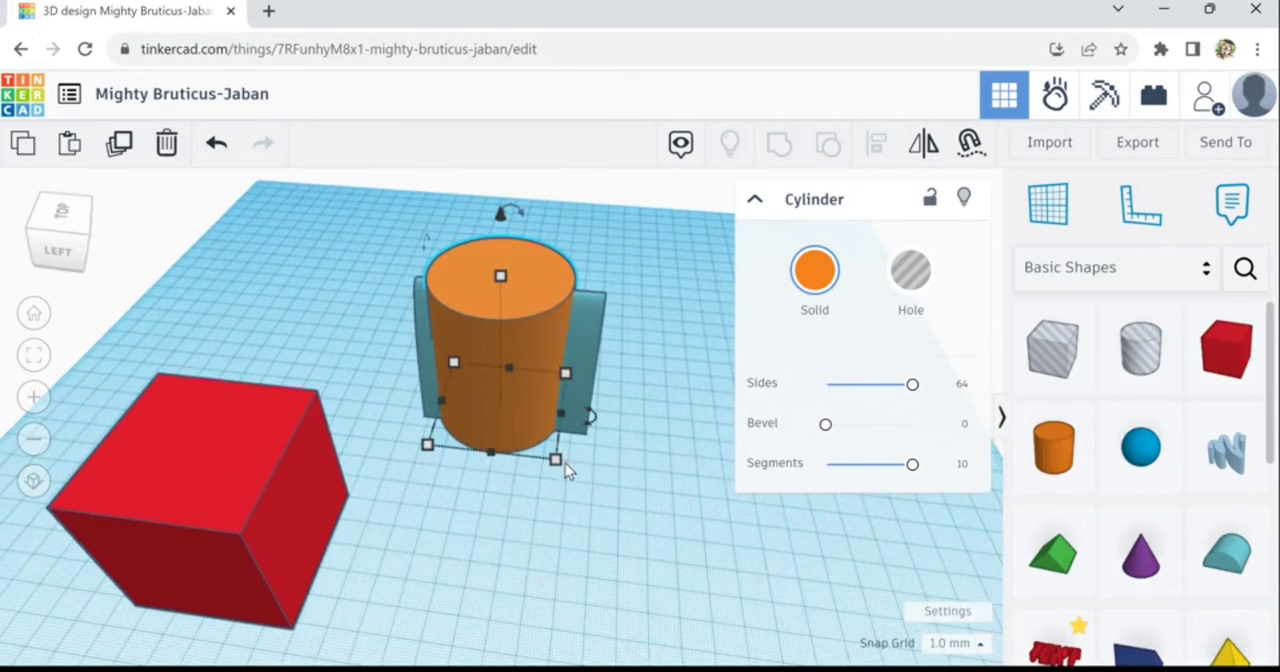
left_click_drag(569, 430, 591, 427)
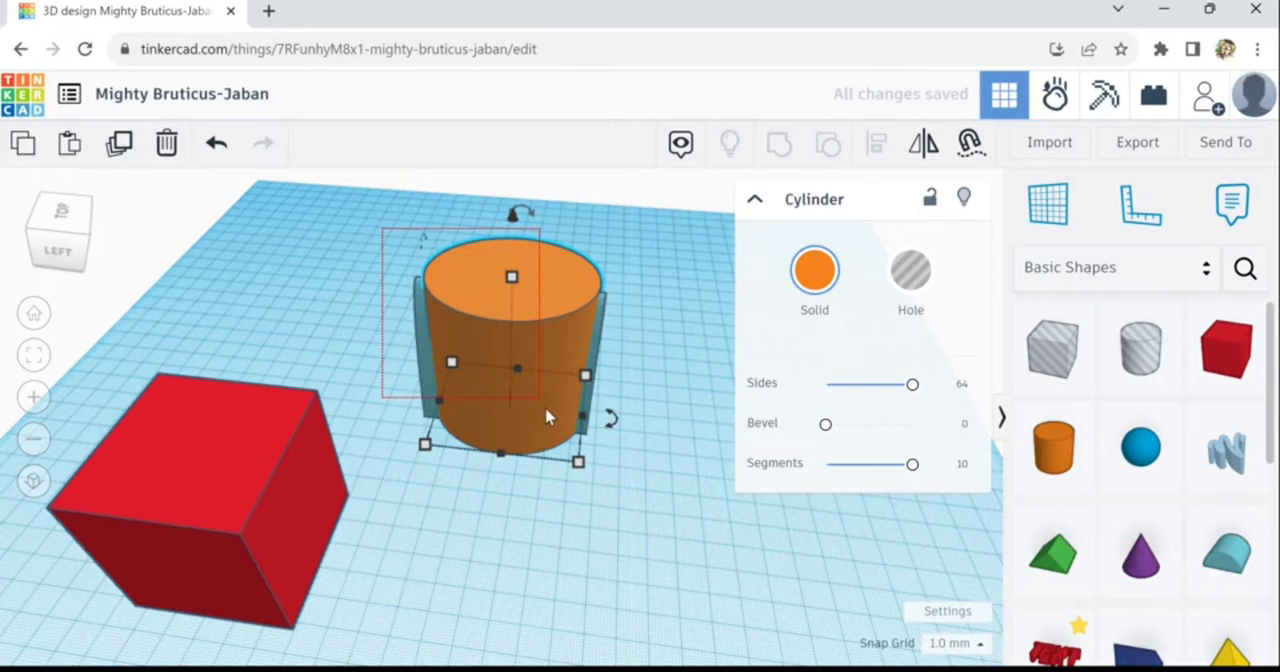
- Align the cylinder and the round roof on their centres from left to right
left_click_drag(546, 416, 552, 418)
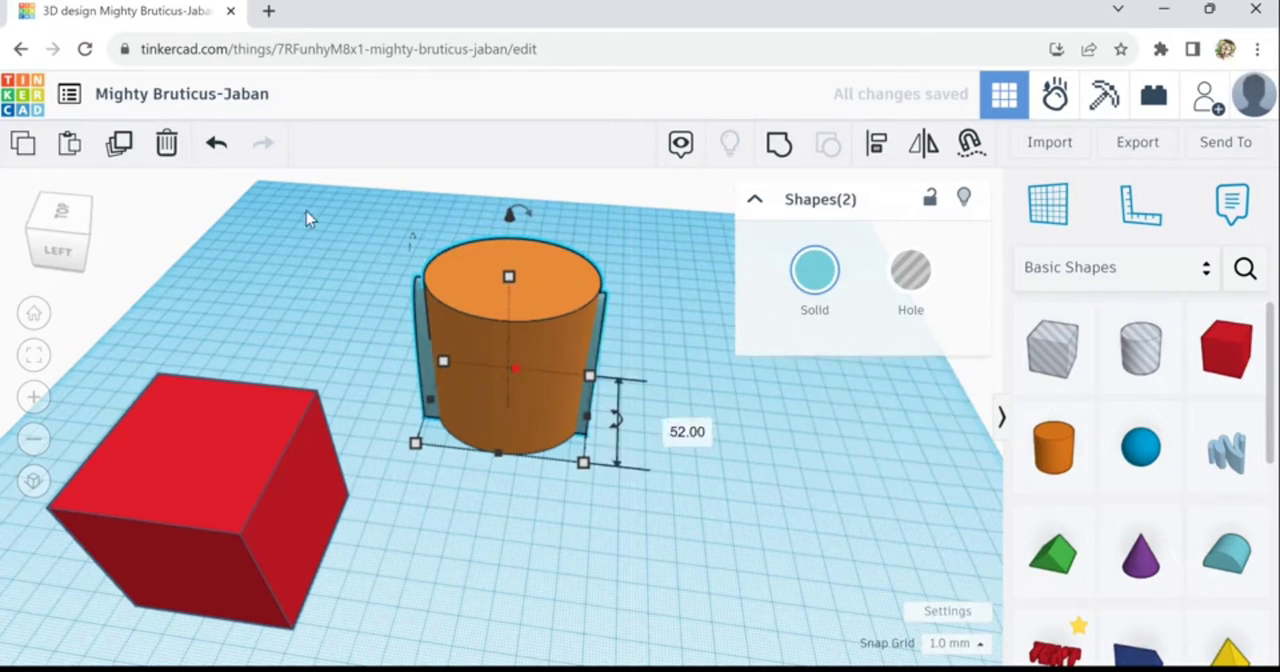
left_click(877, 144)
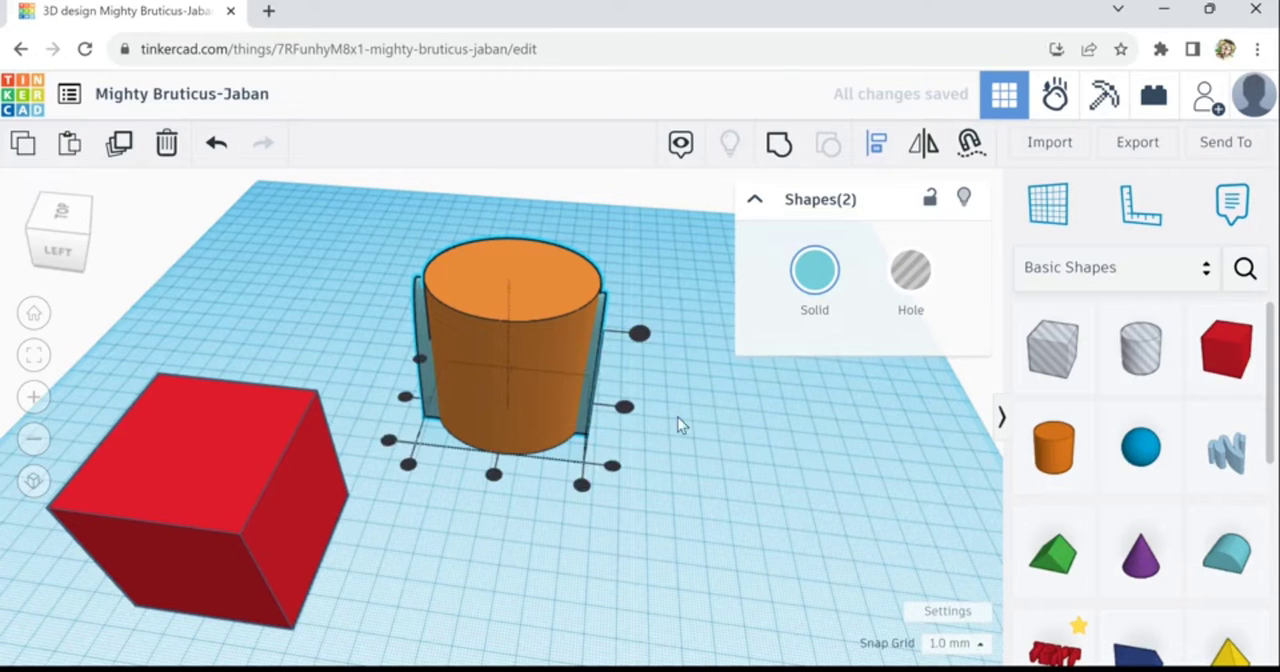
left_click(412, 406)
right_click_drag(690, 488, 417, 286)
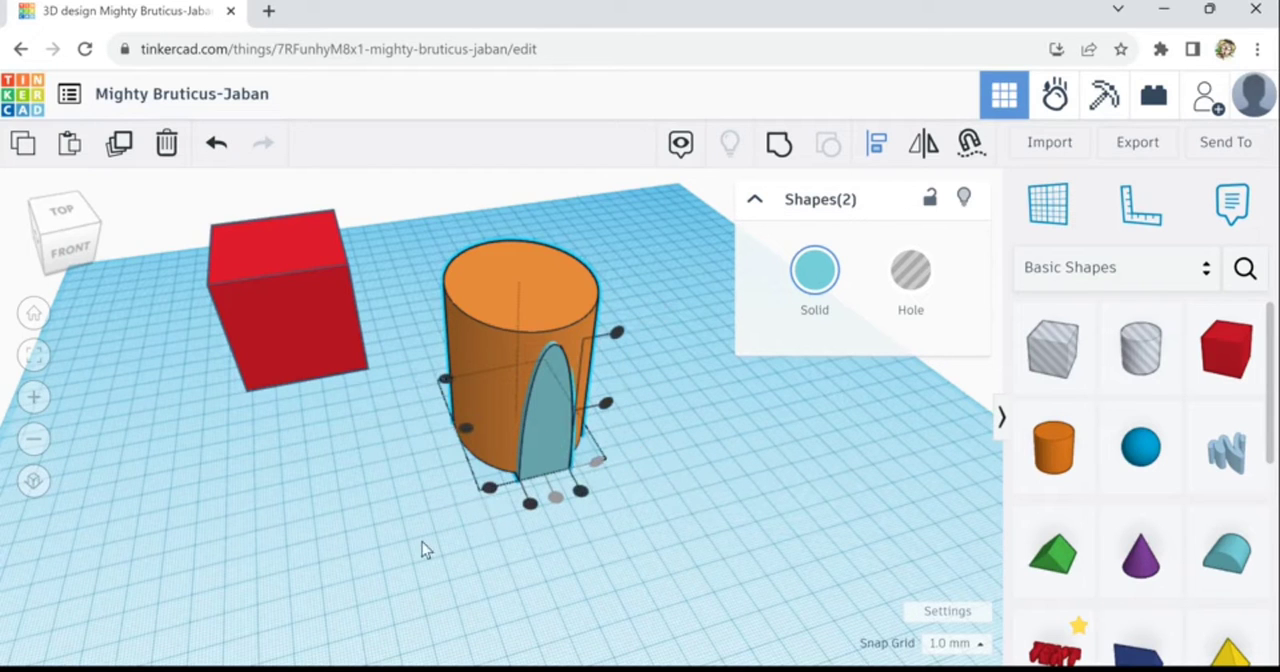
- Duplicate the round roof and resize the copy to 55 mm high and 67.66 mm long, extending it out the front
left_click(552, 450)
mouse_move(402, 512)
right_mouse_down()
mouse_move(516, 512)
mouse_move(394, 514)
mouse_move(397, 526)
right_mouse_up()
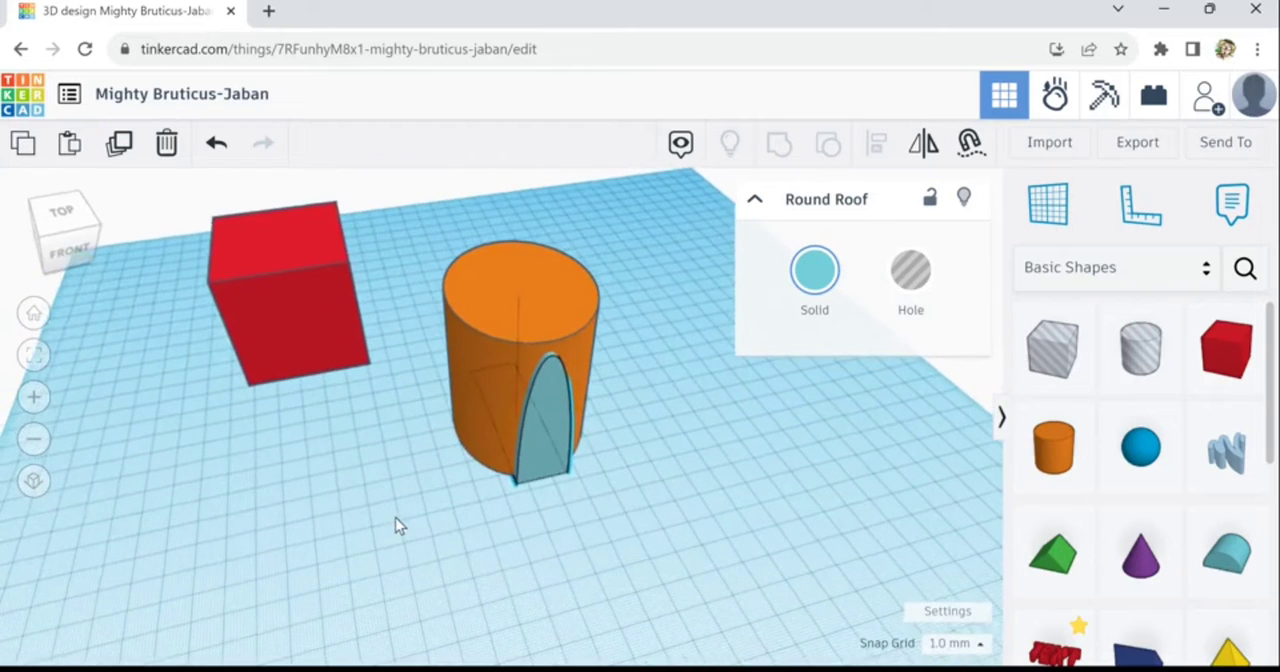
right_click_drag(563, 472, 577, 480)
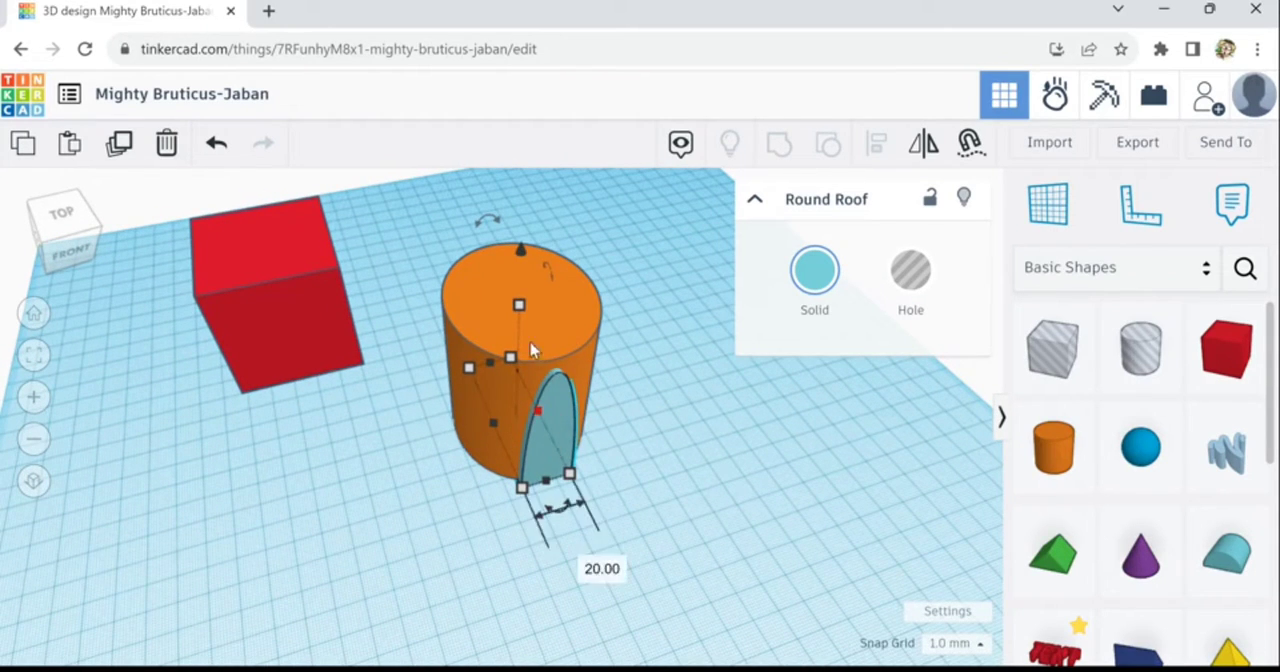
left_click_drag(519, 304, 530, 328)
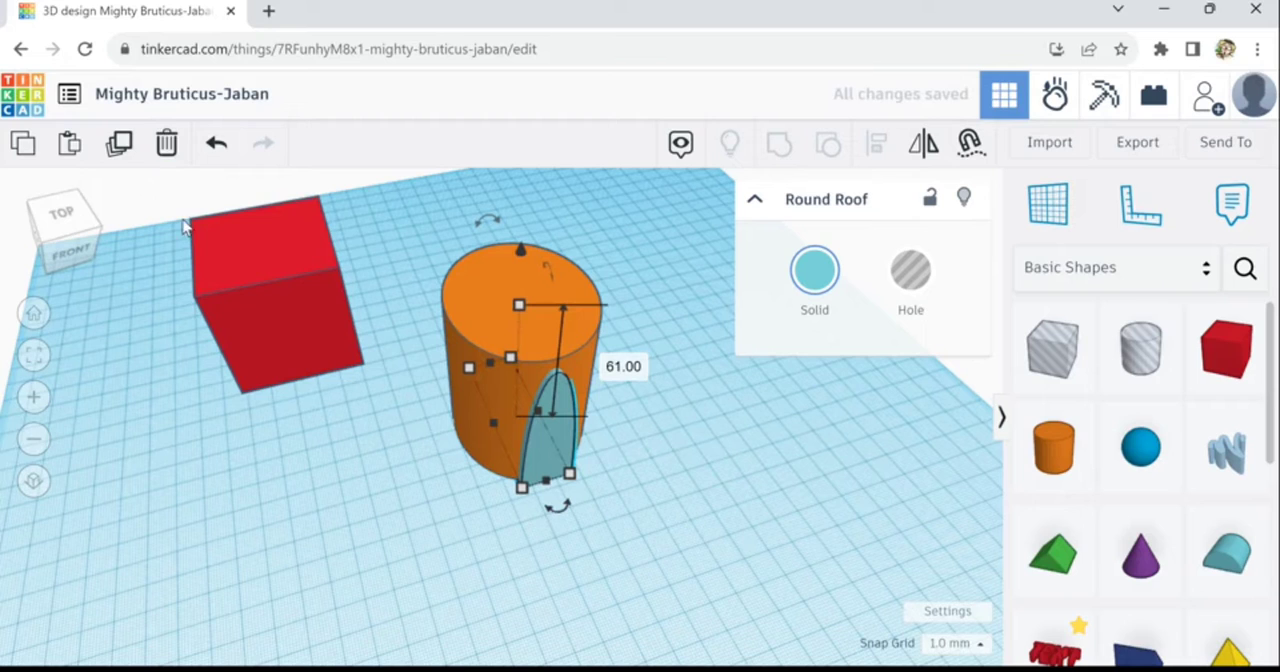
left_click(121, 147)
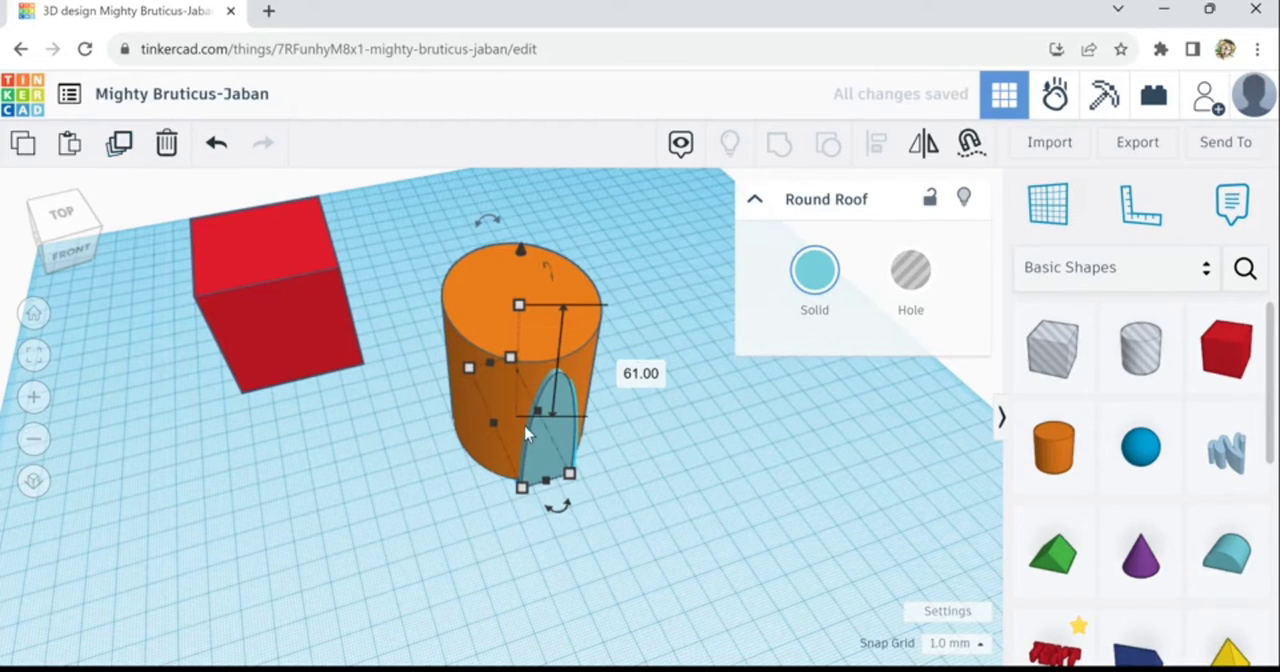
left_click_drag(525, 325, 529, 330)
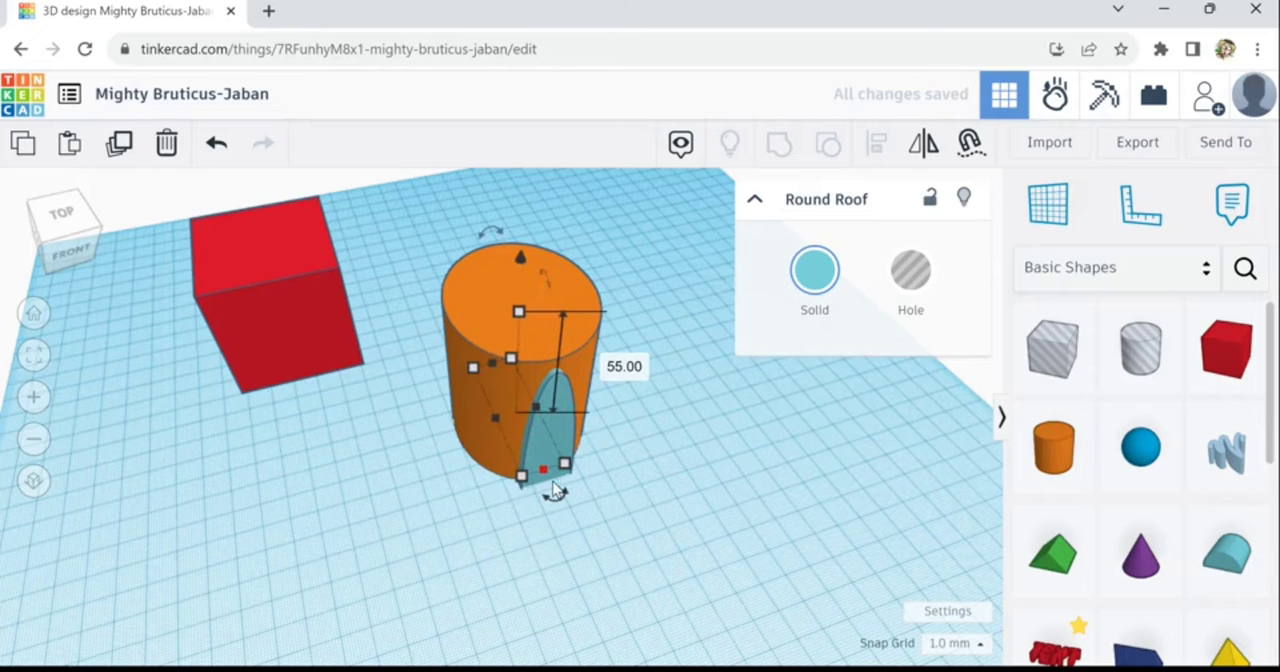
left_click_drag(548, 478, 558, 494)
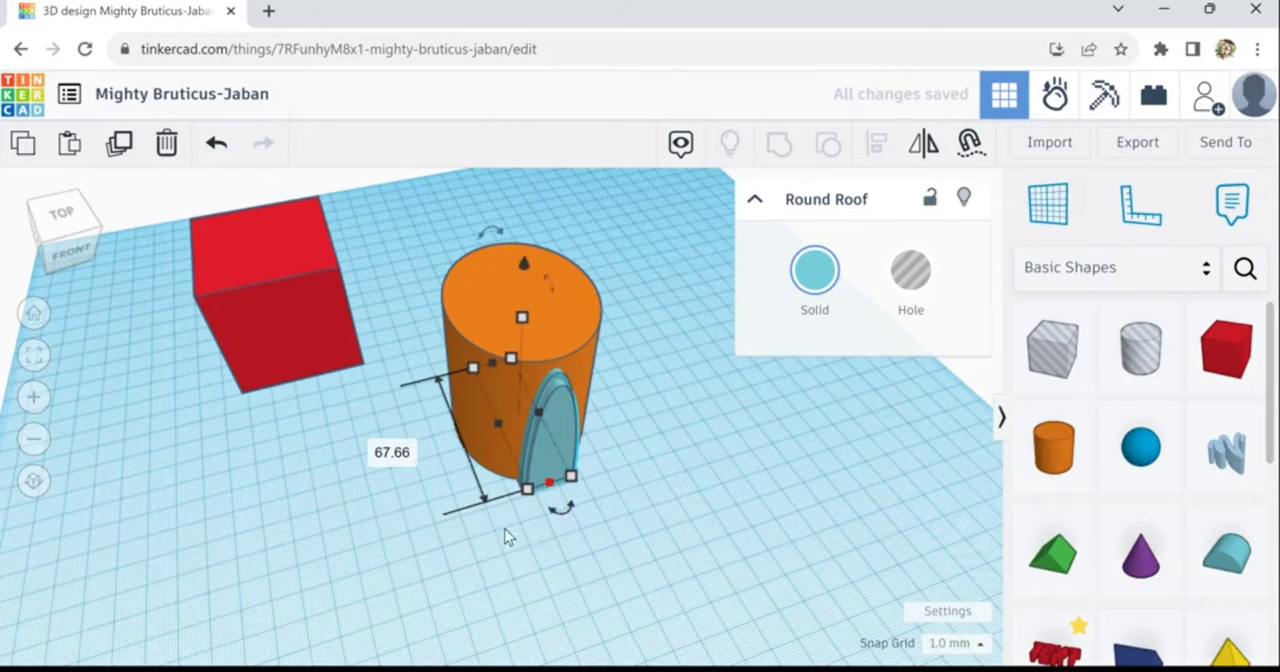
- Align the large cylinder and both round roofs on their centres from front to back
right_click_drag(508, 531, 626, 436)
left_click_drag(603, 431, 606, 434)
left_click_drag(662, 309, 489, 488)
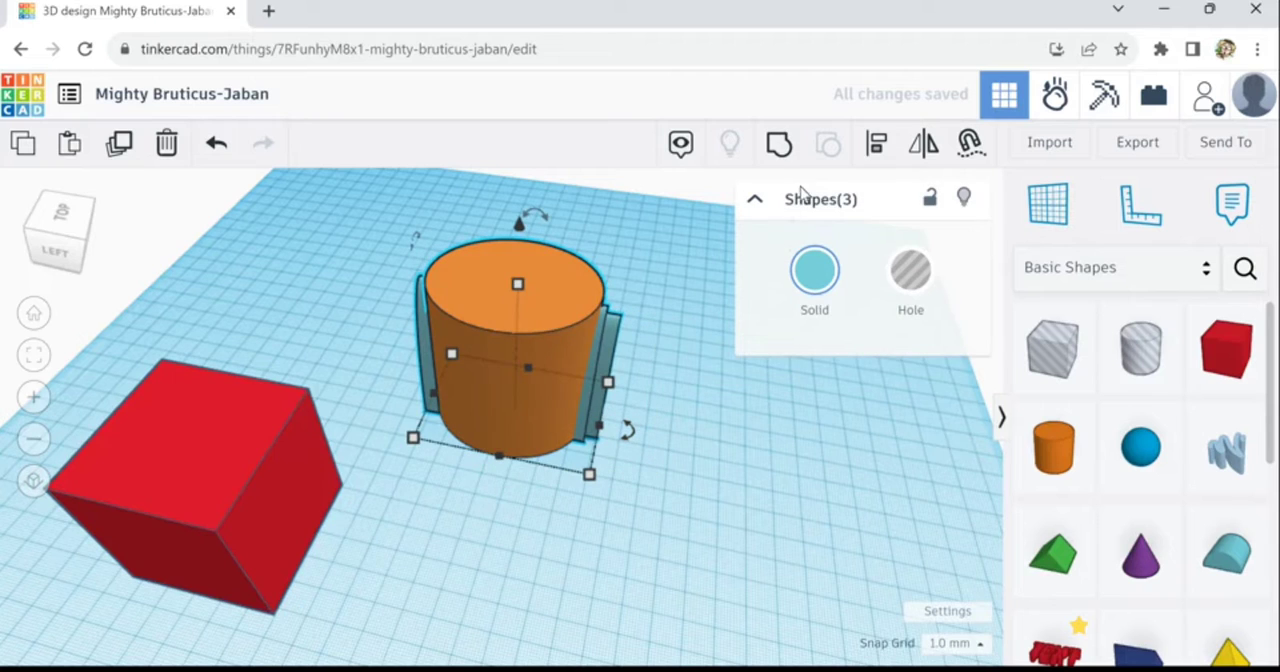
left_click(876, 143)
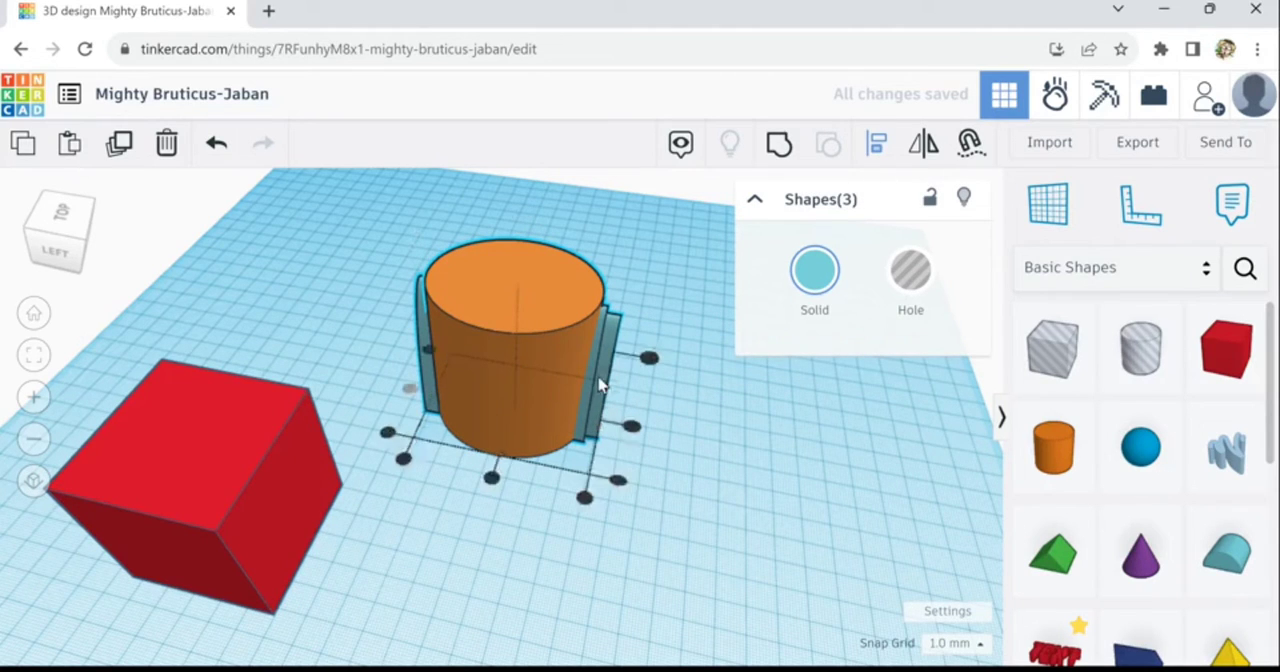
left_click(492, 479)
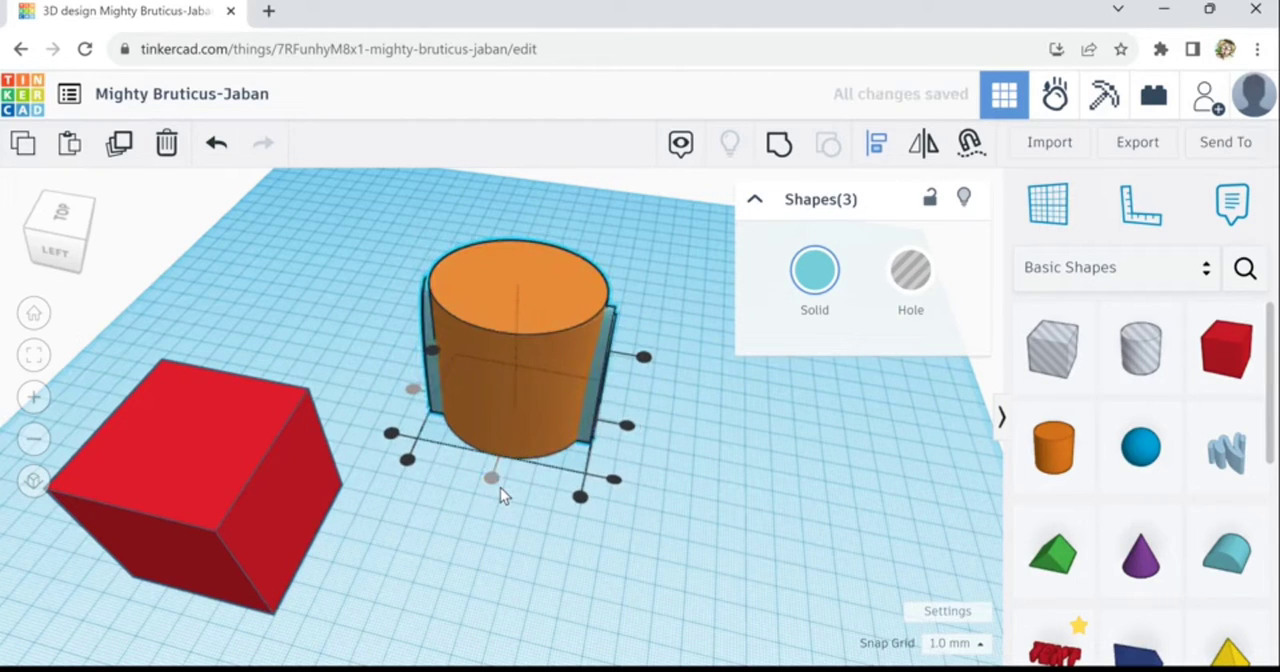
right_click_drag(705, 543, 465, 524)
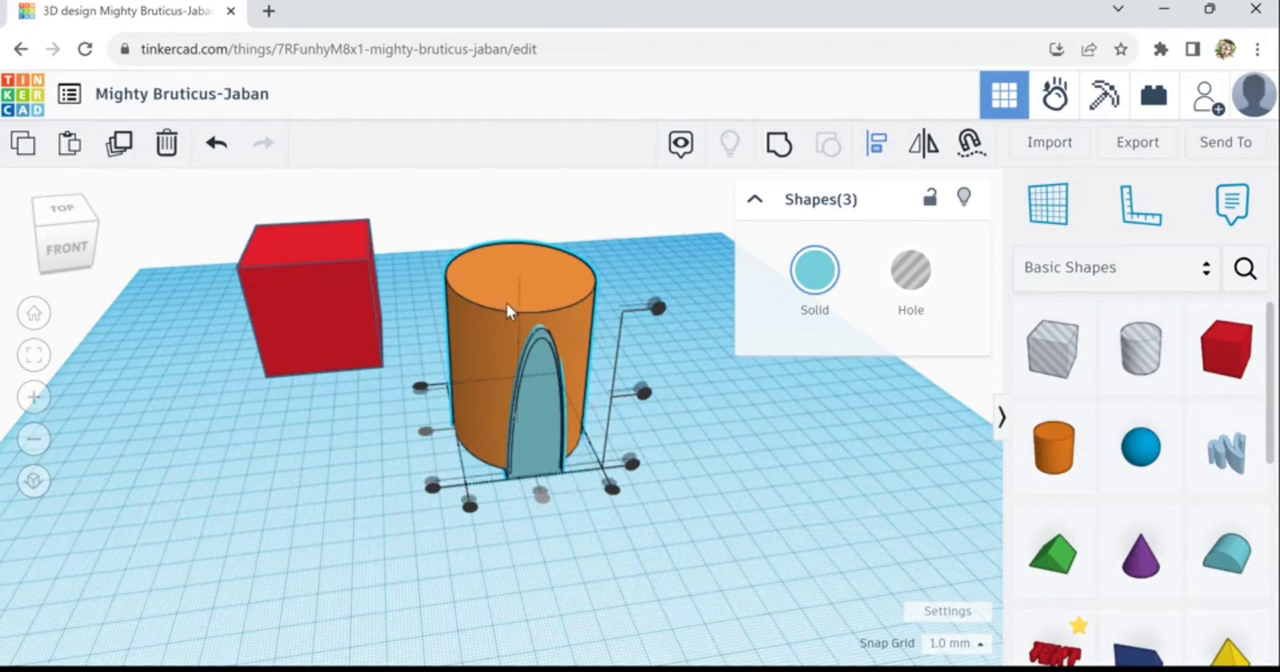
- Add a narrow cylinder about 32 mm tall in front of the arch and check its alignment with the large cylinder
left_click(1053, 447)
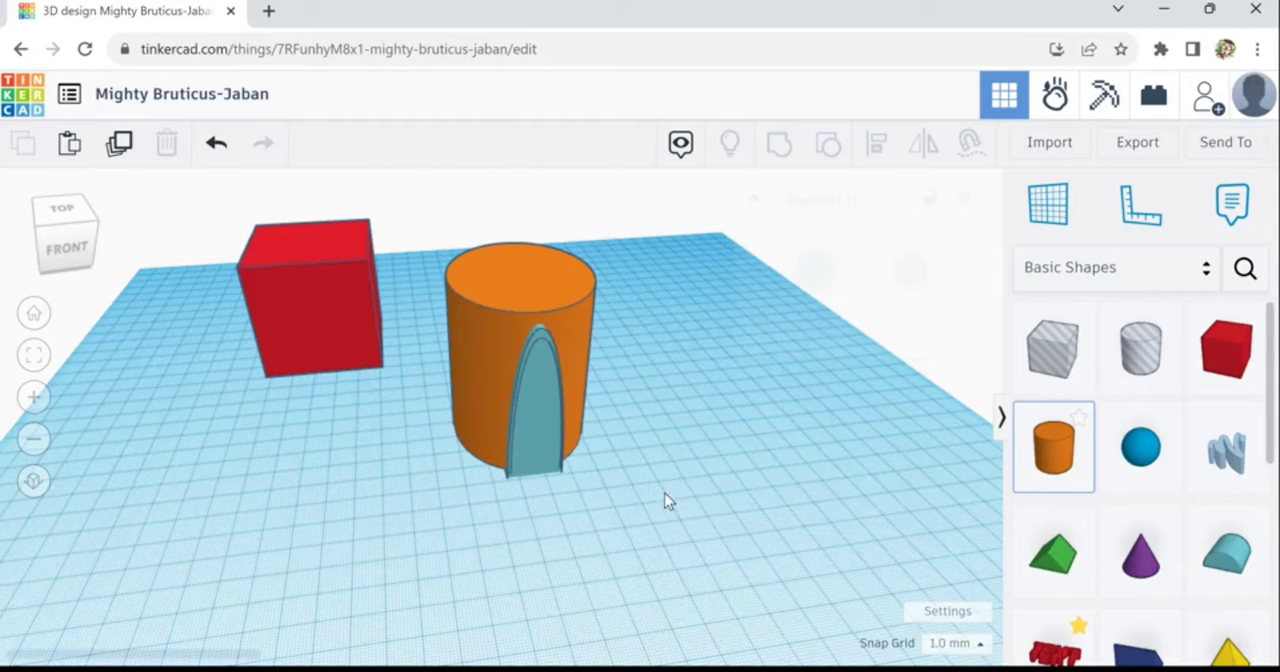
left_click(548, 490)
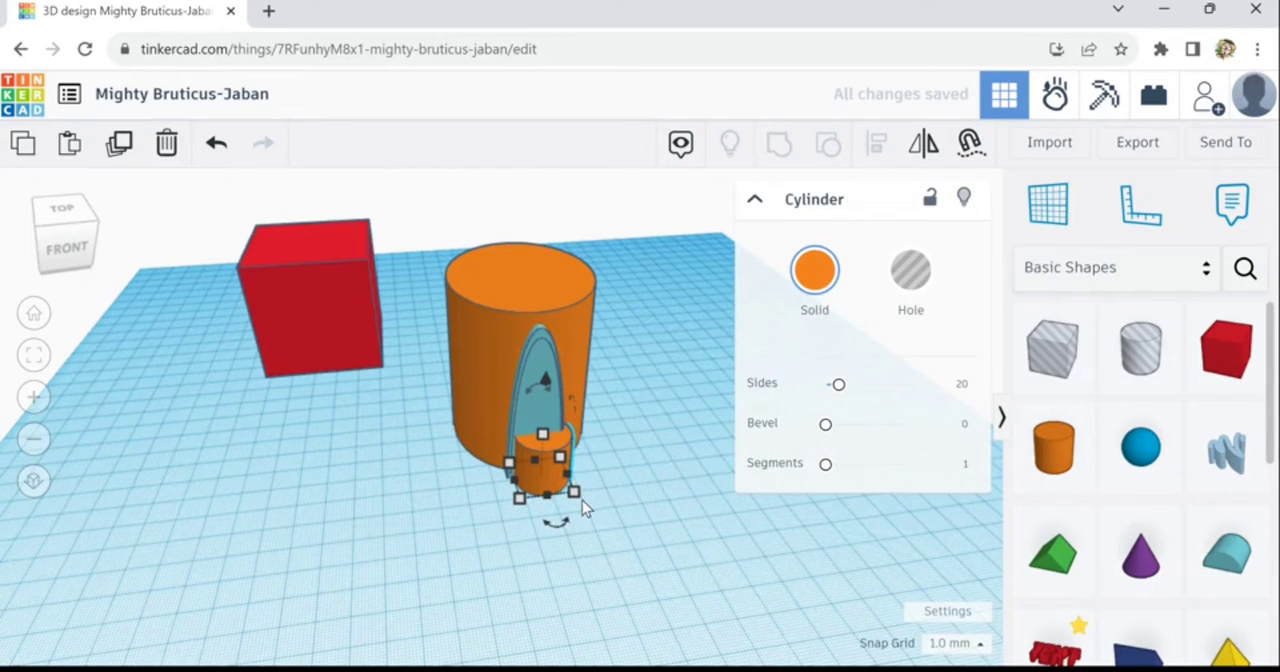
left_click_drag(575, 493, 551, 445)
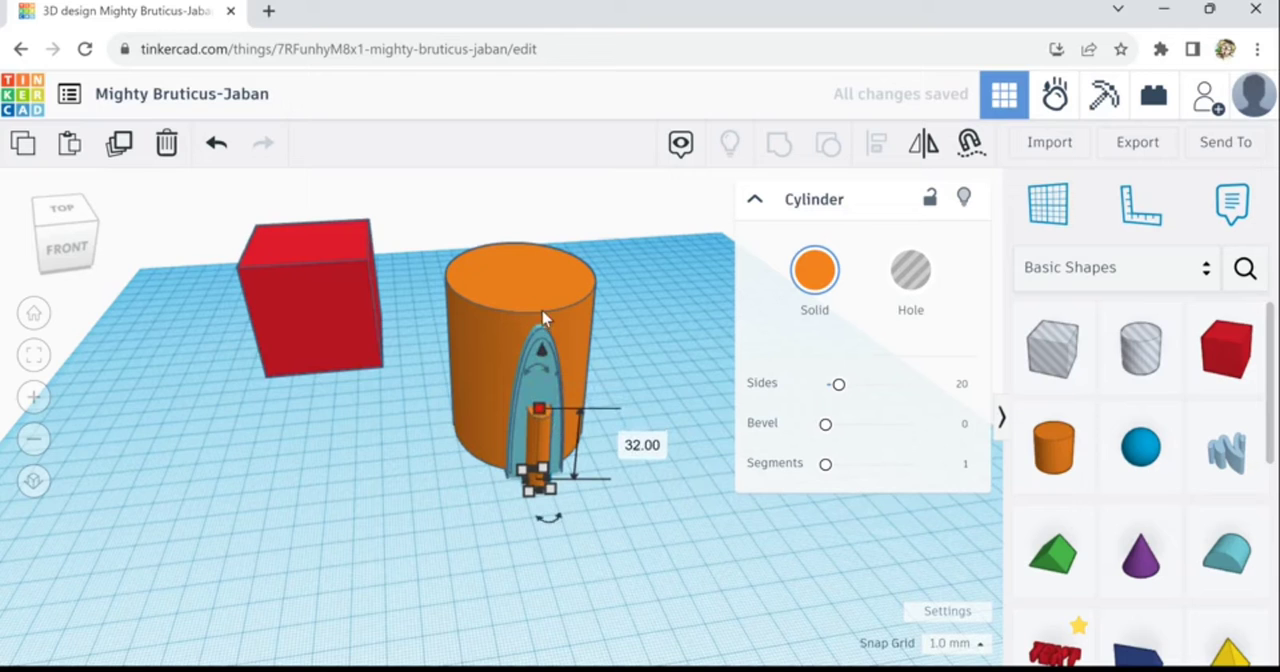
left_click(506, 350, "shift")
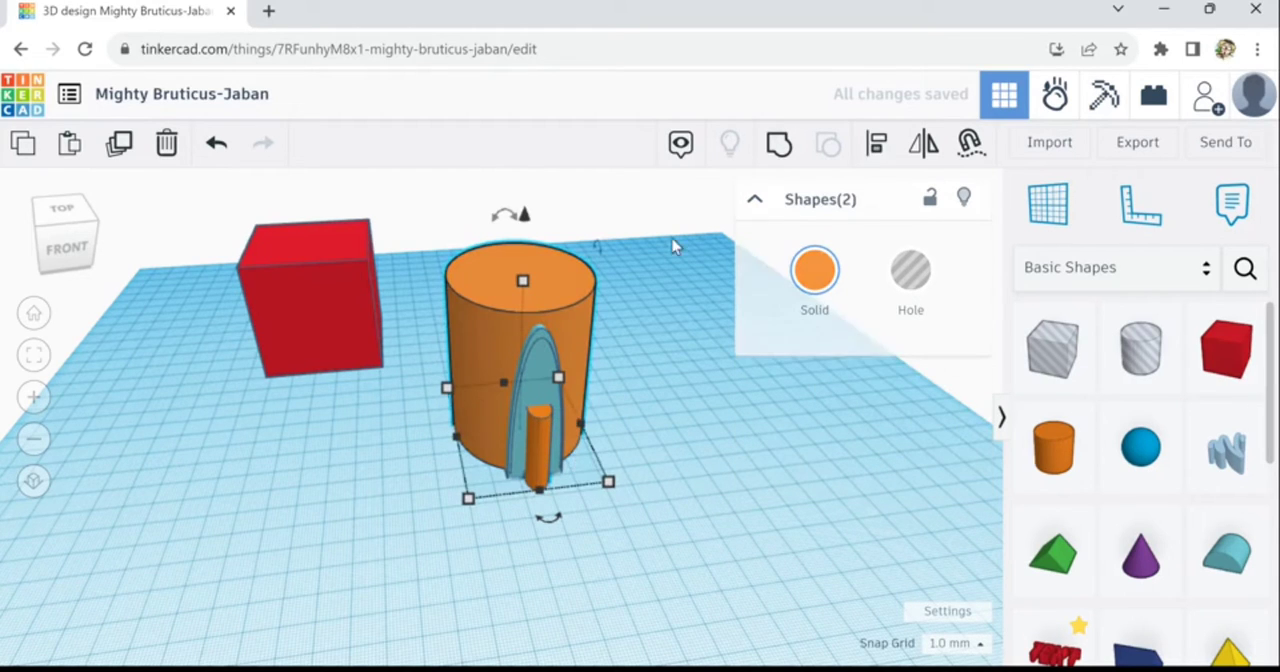
left_click(877, 145)
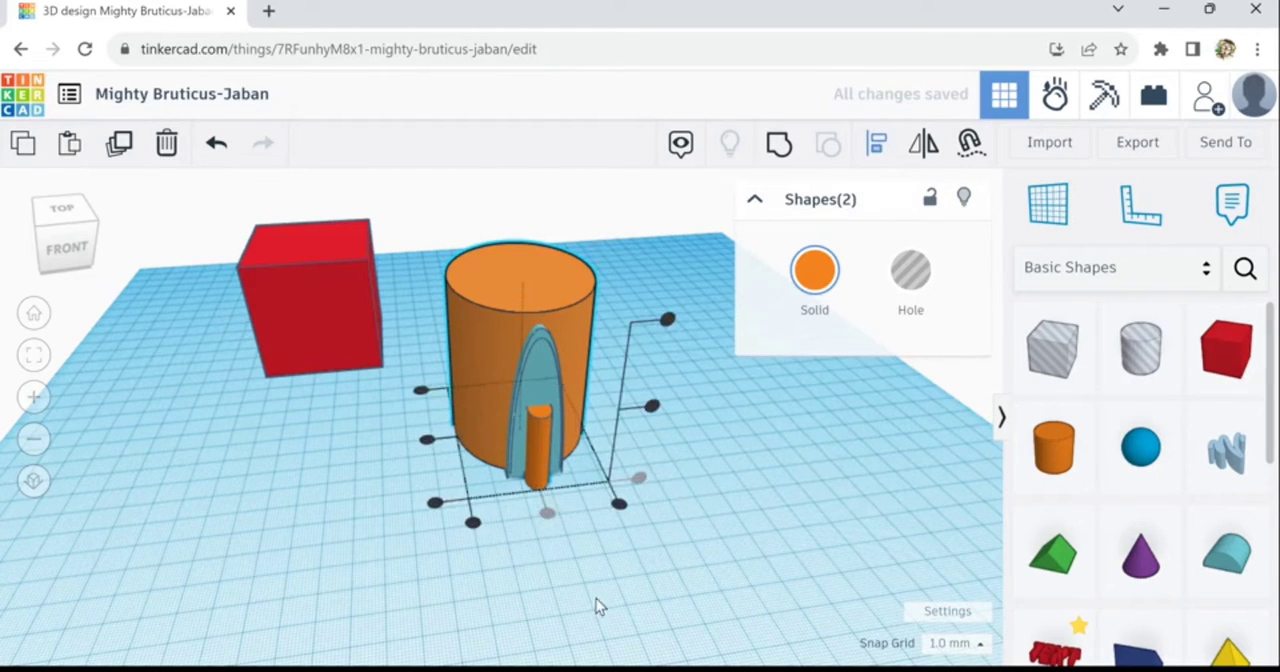
- Add a sphere, shrink it to slightly wider than the narrow cylinder and raise it onto that cylinder's top
left_click(1152, 462)
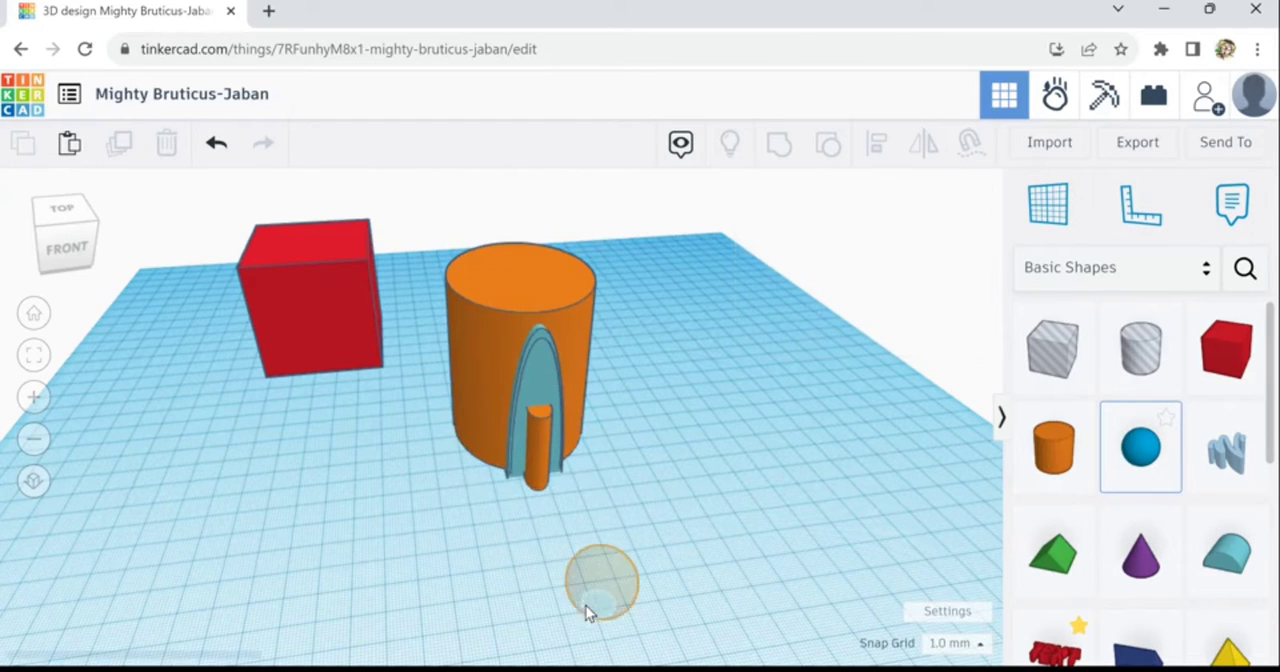
left_click(550, 566)
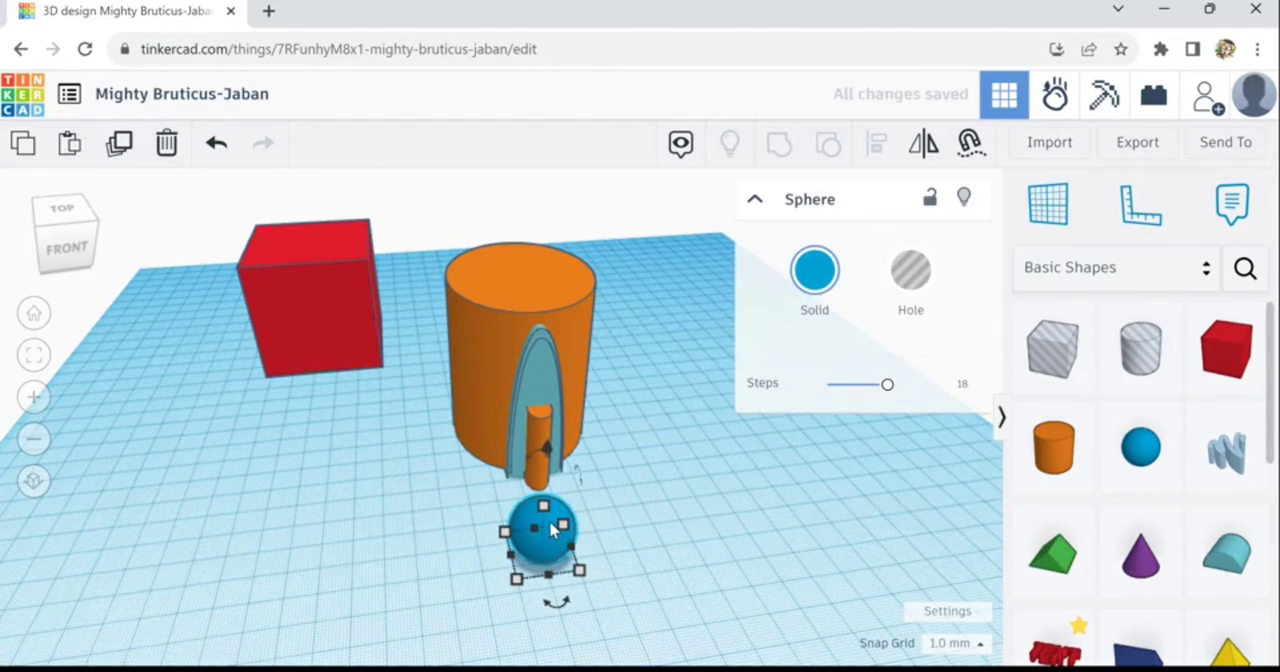
left_click_drag(549, 534, 537, 483)
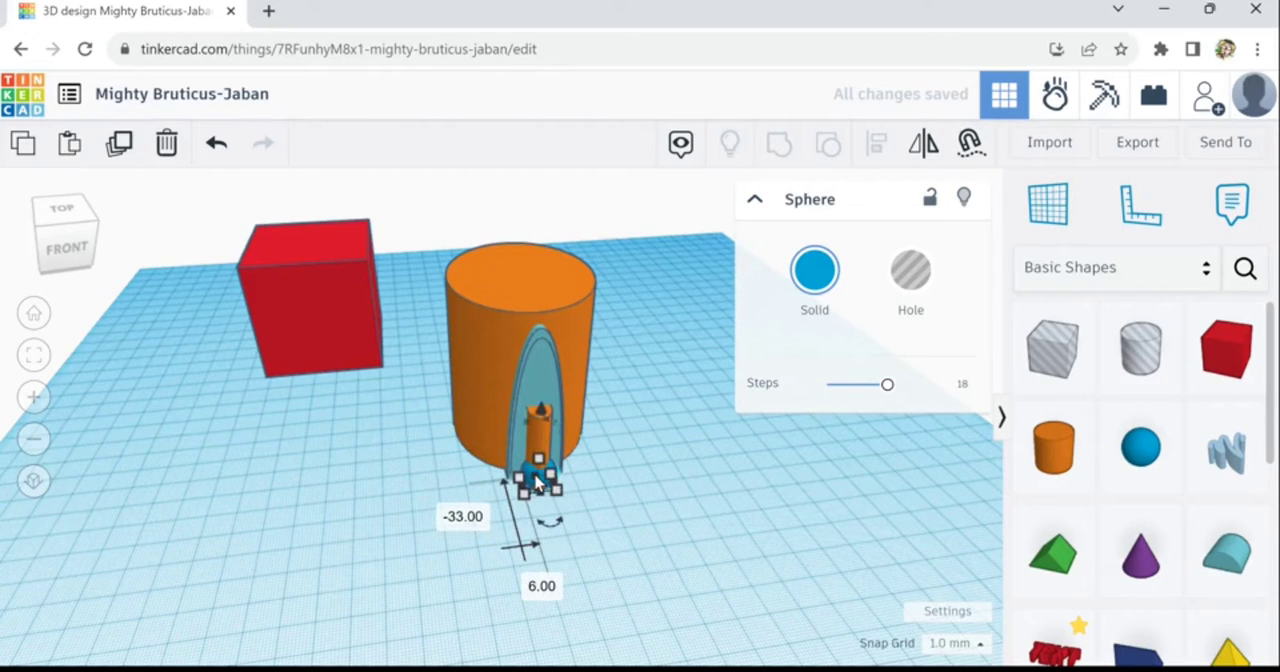
key("ctrl+Up")
key("ctrl+Up")
key("ctrl+Up")
key("ctrl+Up")
key("ctrl+Up")
key("ctrl+Up")
key("ctrl+Up")
key("ctrl+Up")
key("ctrl+Up")
key("ctrl+Up")
key("ctrl+Up")
key("ctrl+Up")
key("ctrl+Up")
key("ctrl+Up")
key("ctrl+Up")
key("ctrl+Up")
key("ctrl+Up")
key("ctrl+Up")
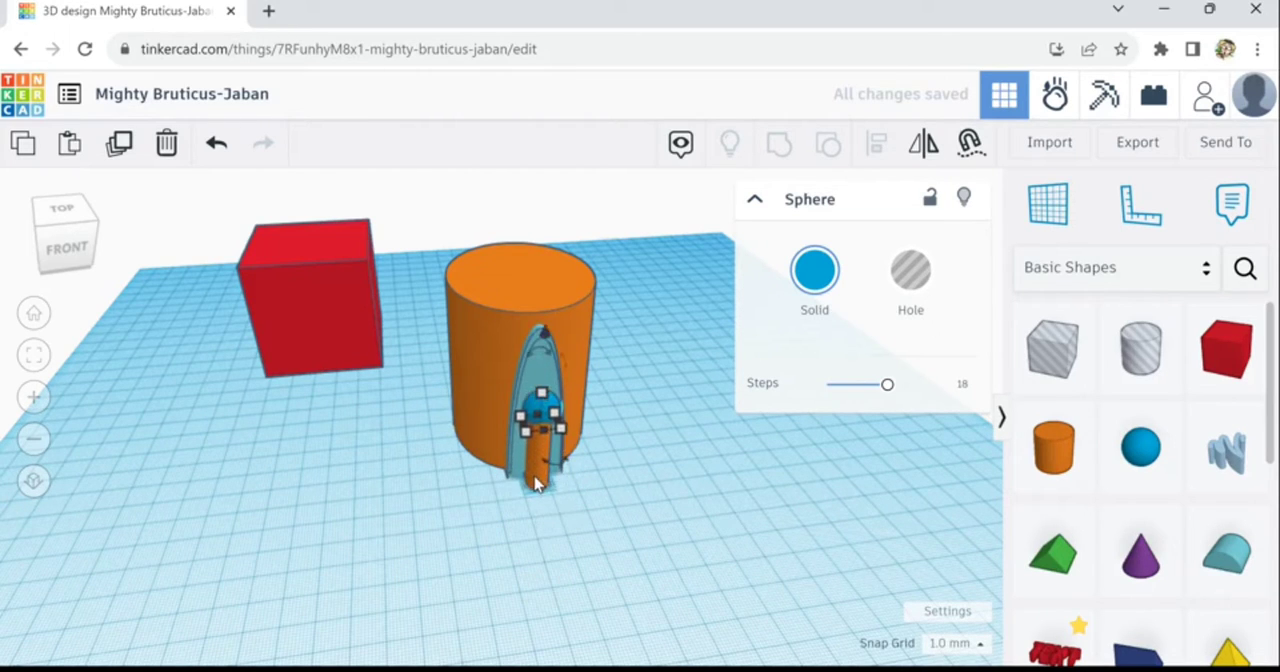
right_click_drag(548, 557, 635, 560)
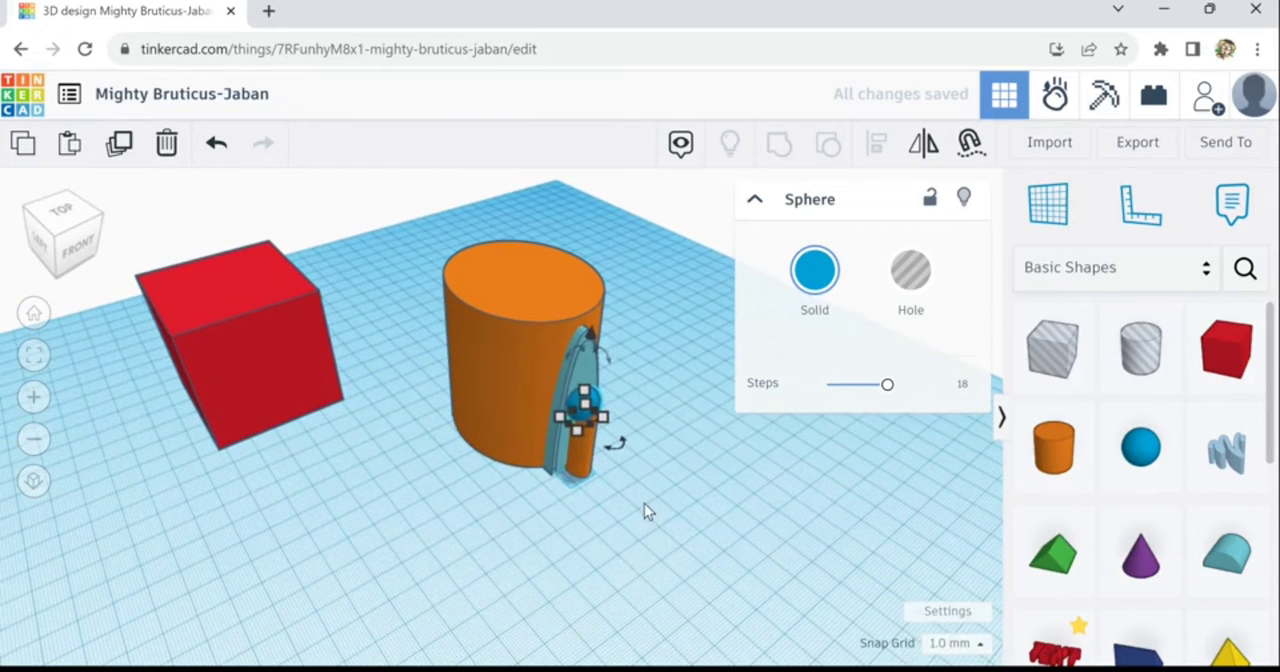
right_click_drag(556, 520, 523, 531)
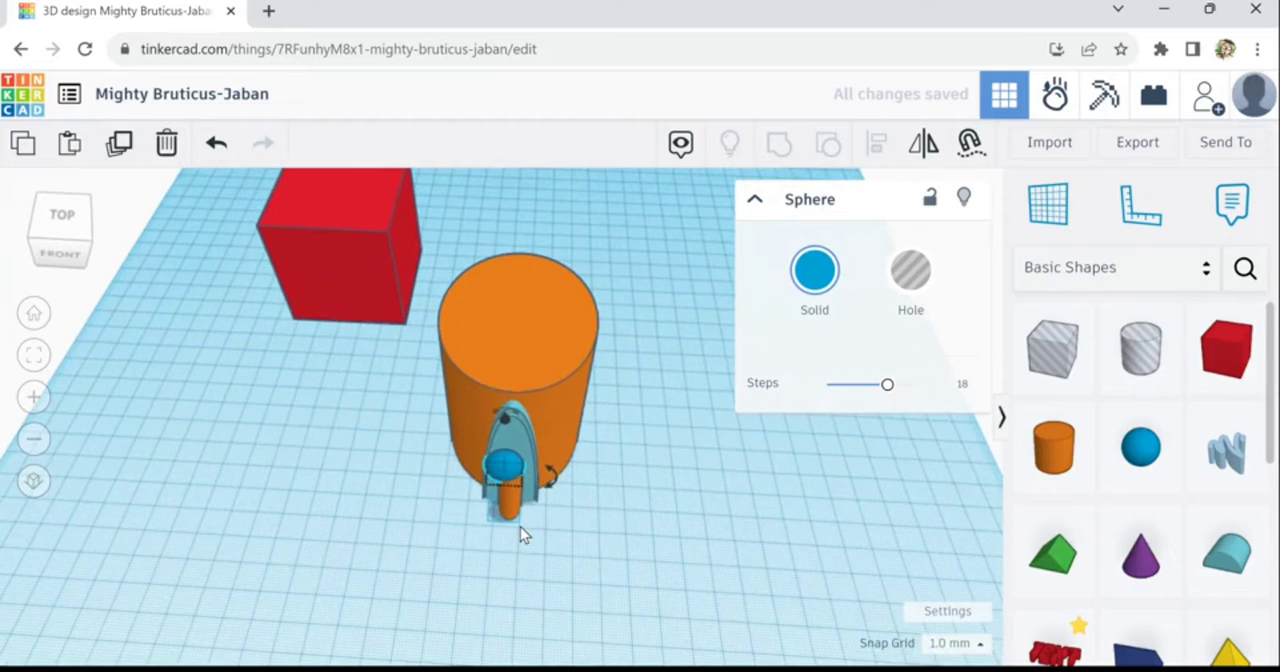
- Nudge the sphere sideways to centre it on the narrow cylinder and check the five-shape assembly
key("Right")
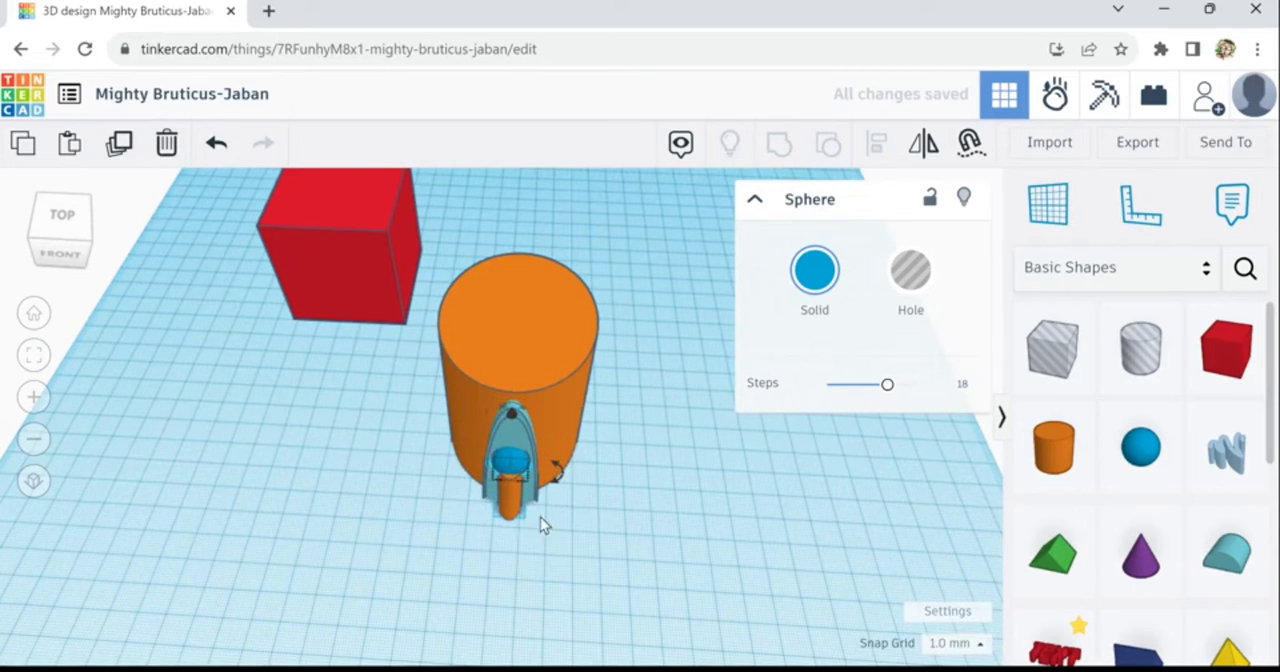
right_click_drag(552, 505, 570, 527)
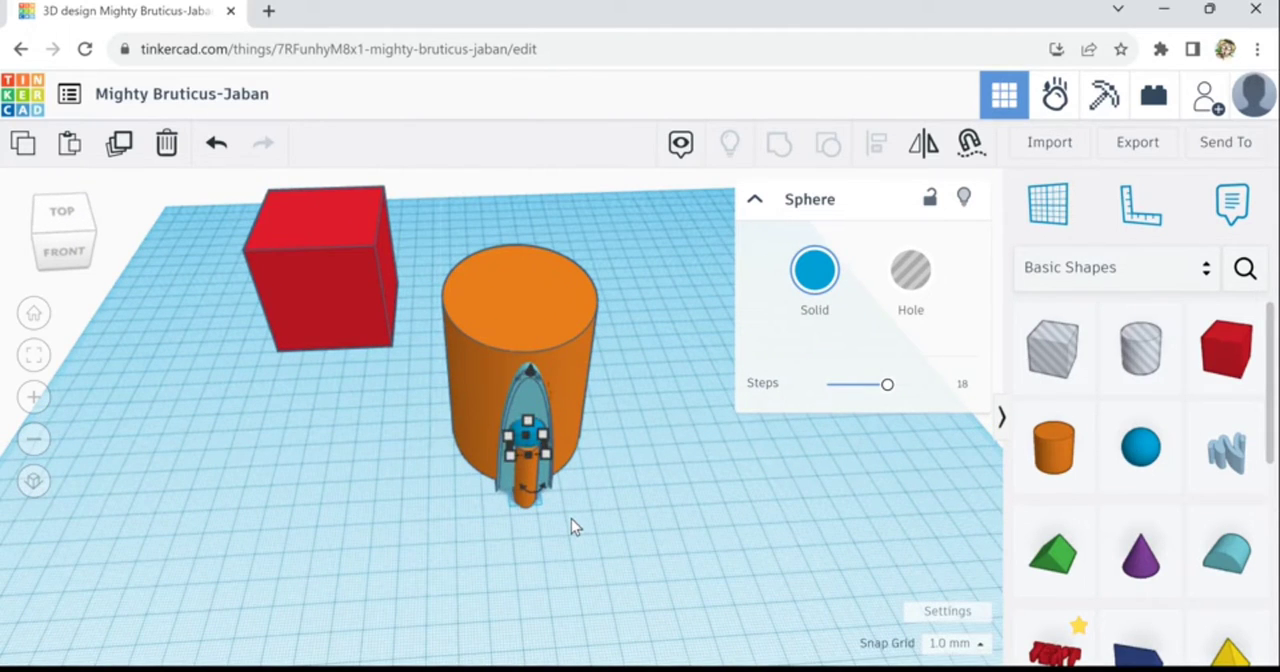
left_click(571, 518)
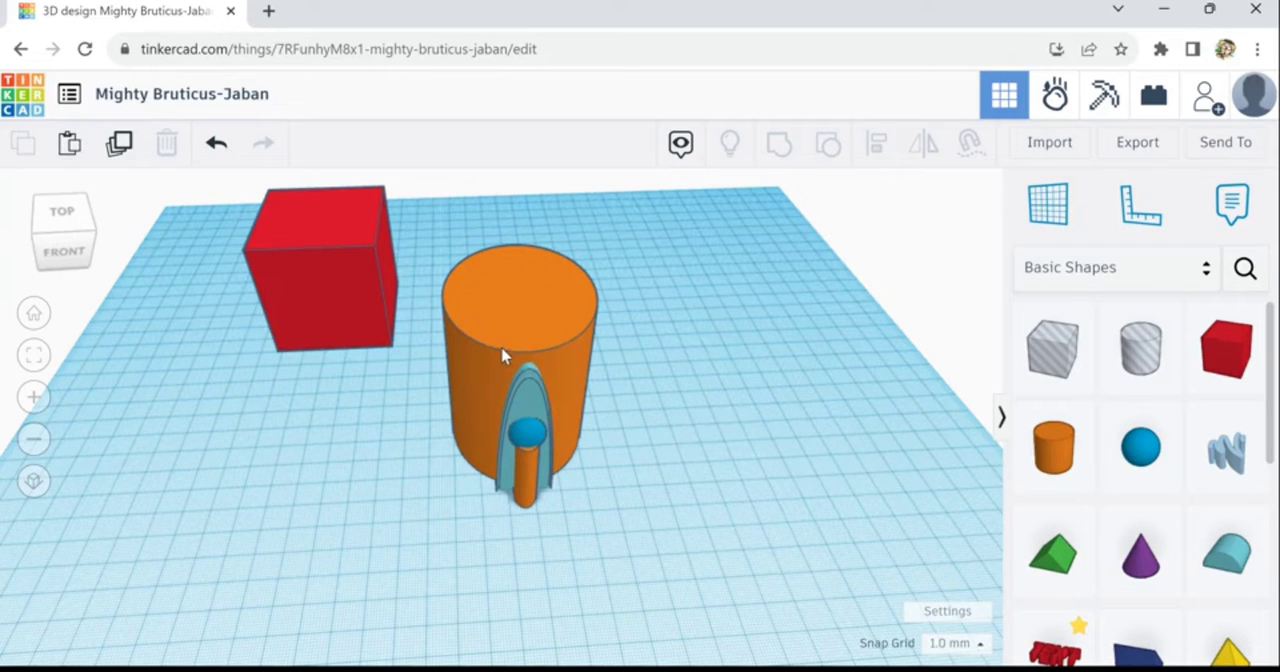
right_click_drag(604, 525, 579, 479)
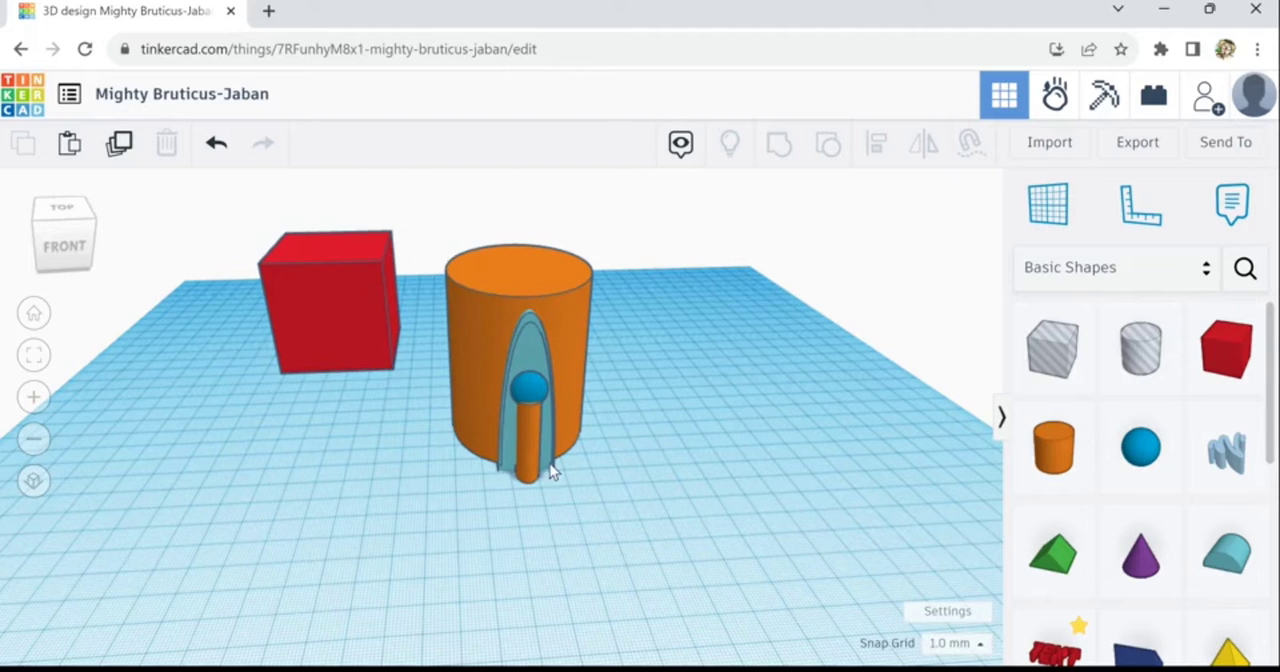
left_click_drag(434, 237, 639, 540)
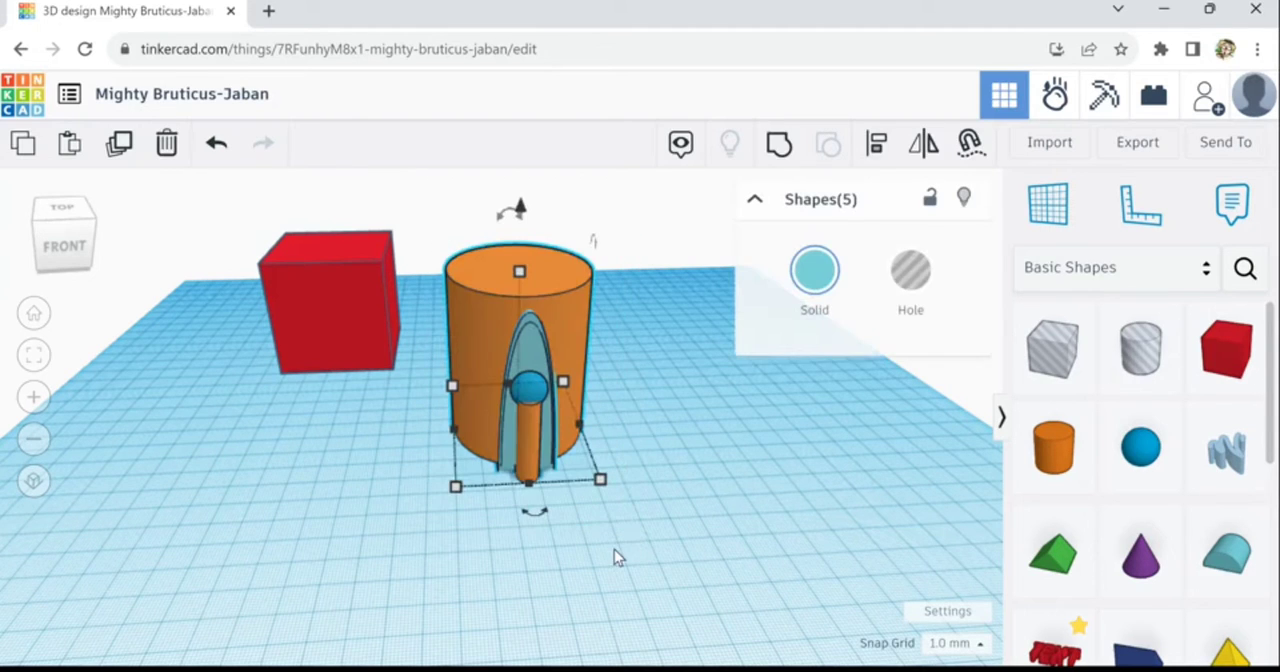
left_click(560, 552)
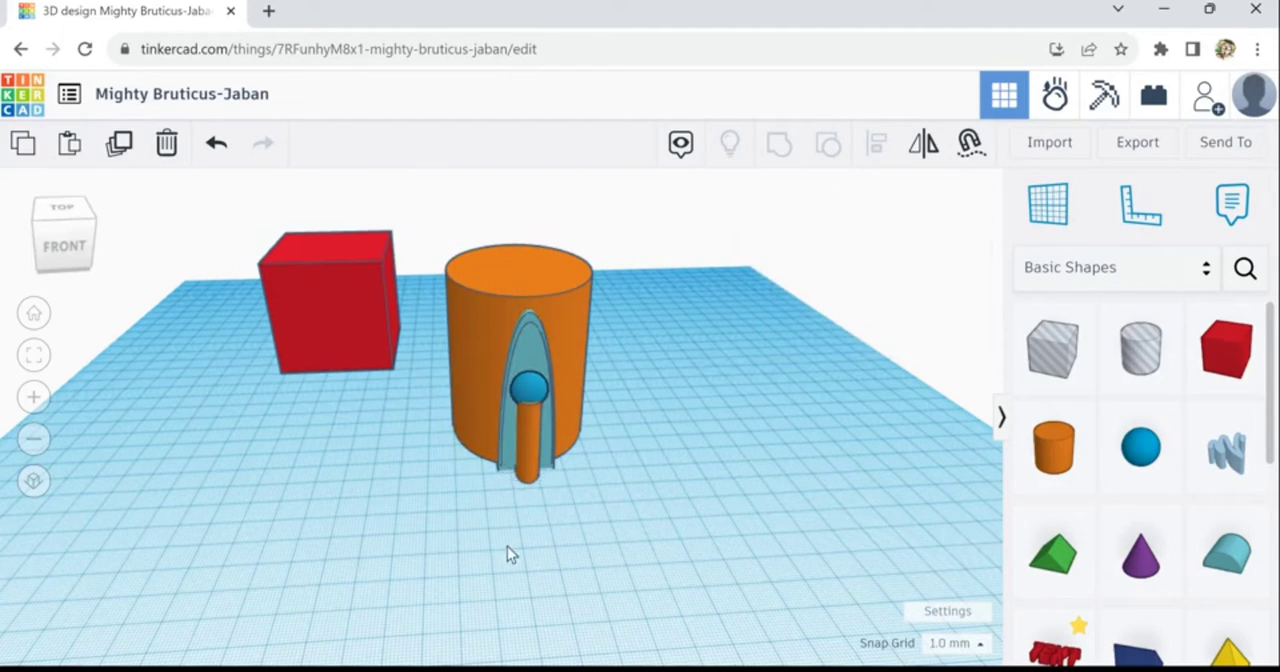
- Duplicate the sphere and move the copy through the large cylinder to the outer side of the back arch
right_click_drag(507, 546, 614, 451)
scroll(613, 440, "up", 5)
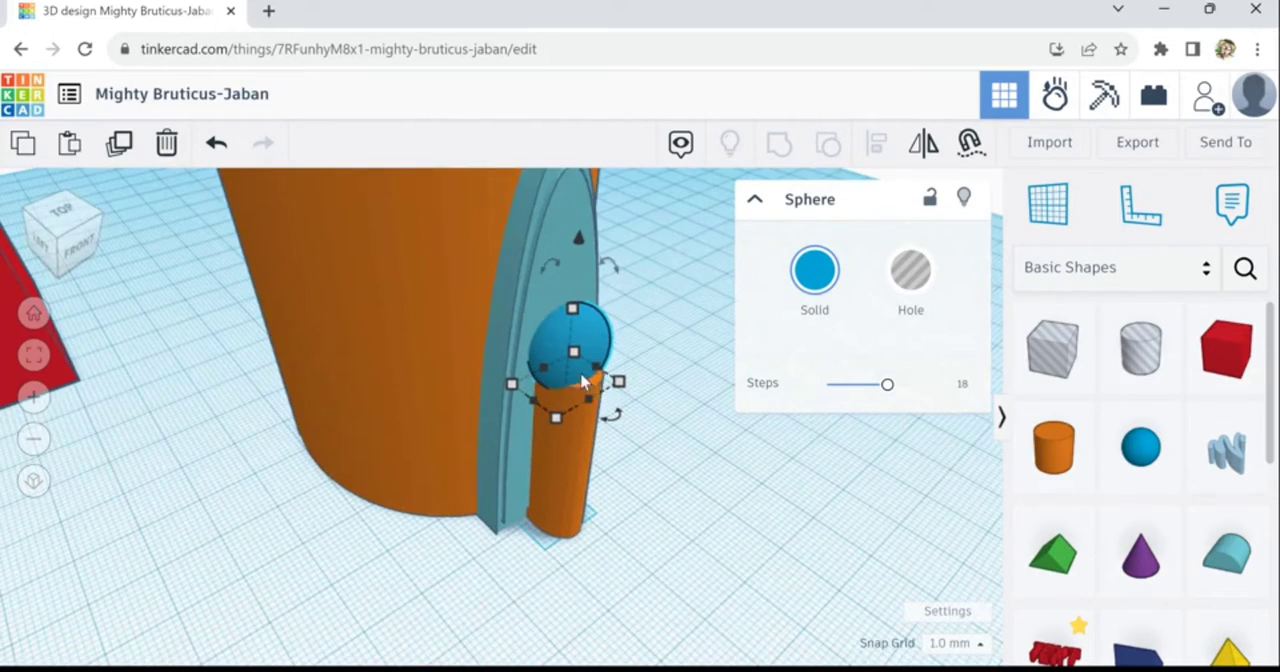
scroll(635, 511, "down", 5)
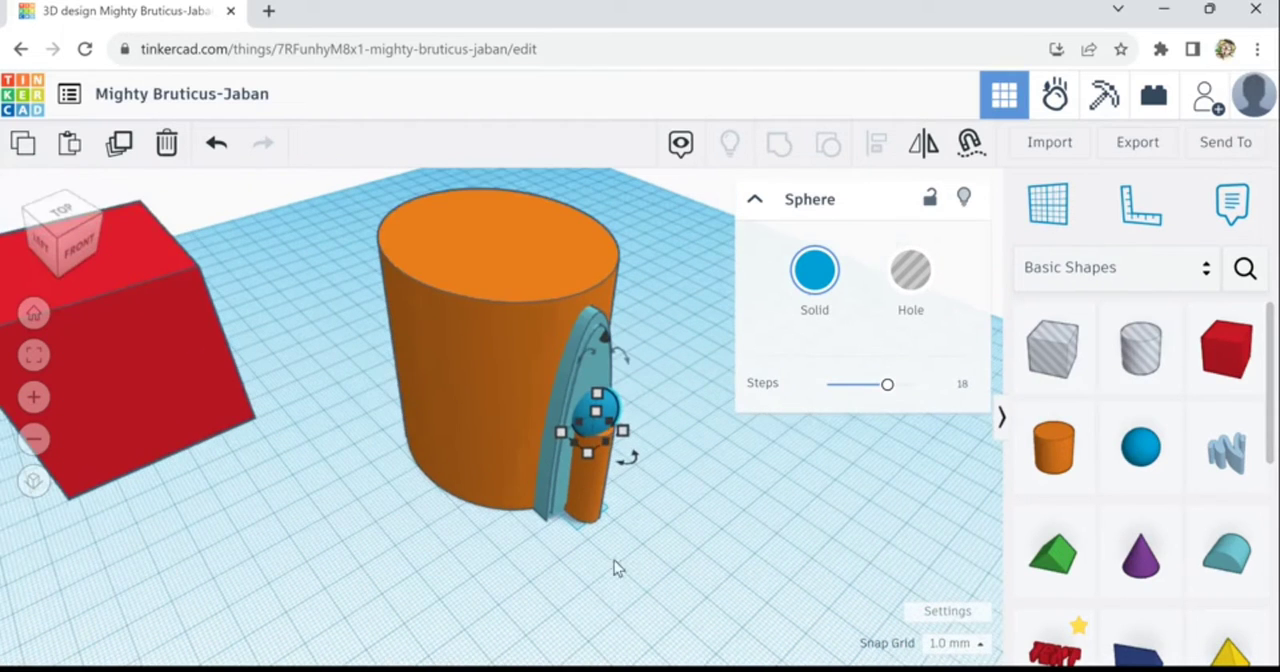
left_click(610, 420)
right_click_drag(671, 503, 580, 510)
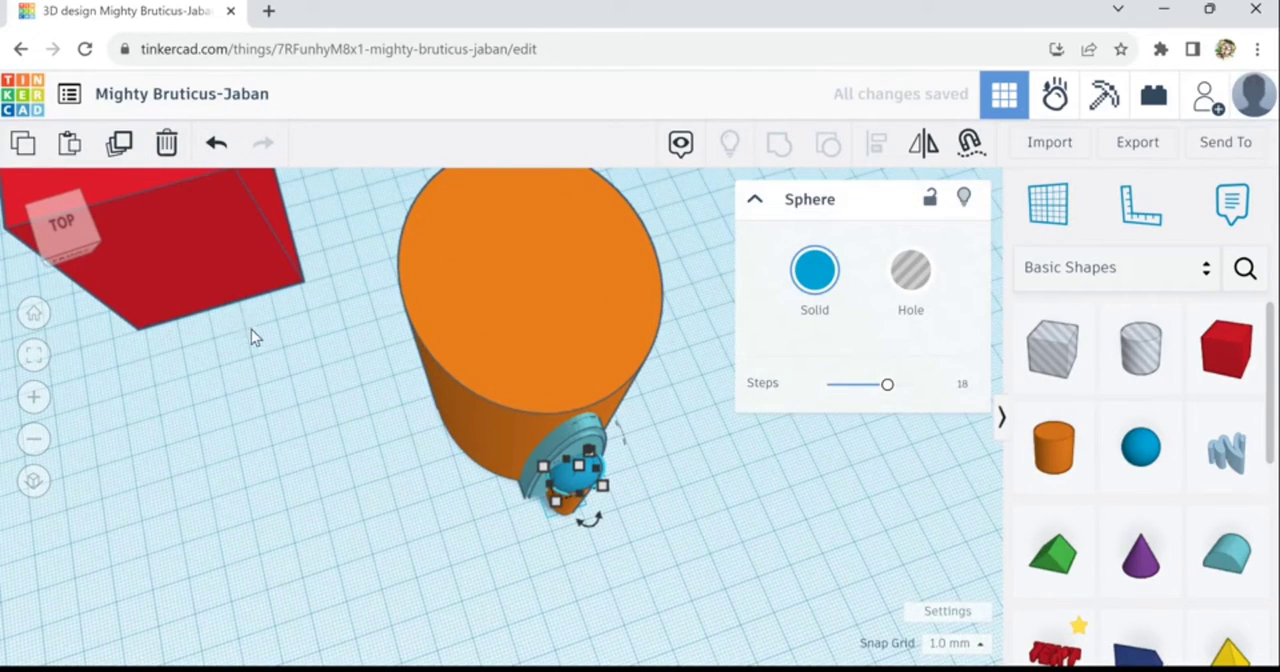
key("Up")
key("Up")
key("Up")
key("Up")
key("Up")
key("Up")
key("Up")
key("Up")
key("Up")
key("Up")
key("Up")
key("Up")
key("Up")
key("Up")
key("Up")
key("Up")
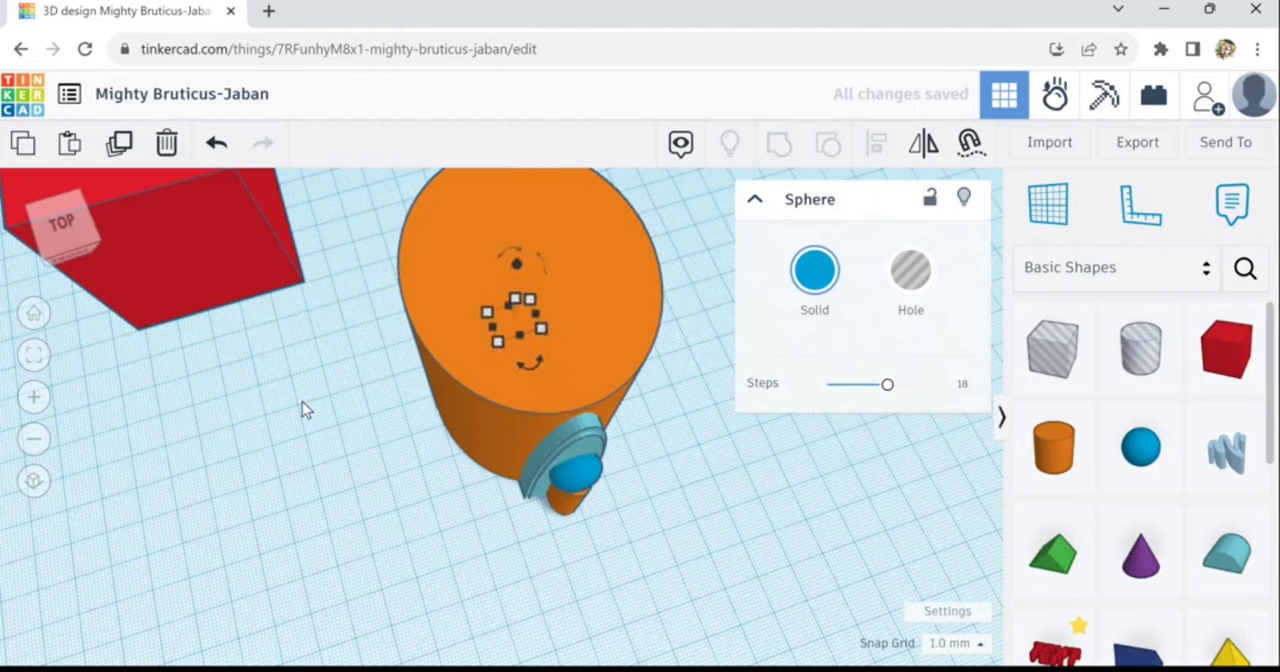
right_click_drag(432, 354, 562, 375)
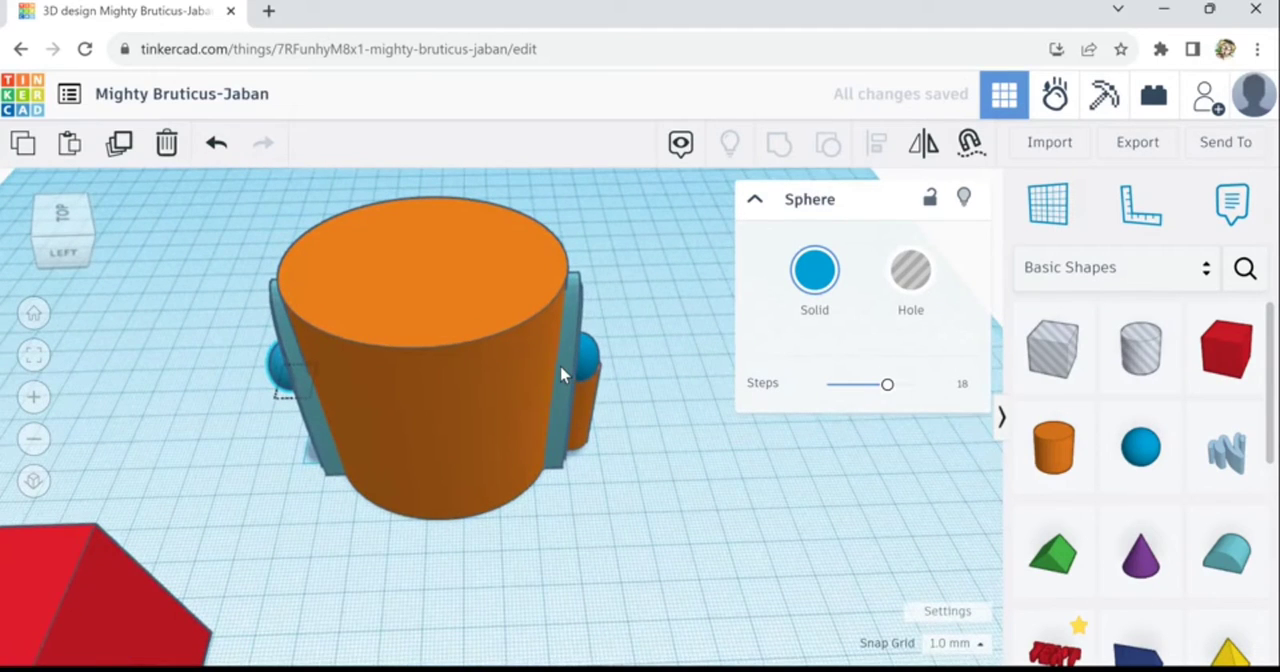
- Duplicate the narrow cylinder and move the copy to the back arch, below the rear sphere
left_click(594, 422)
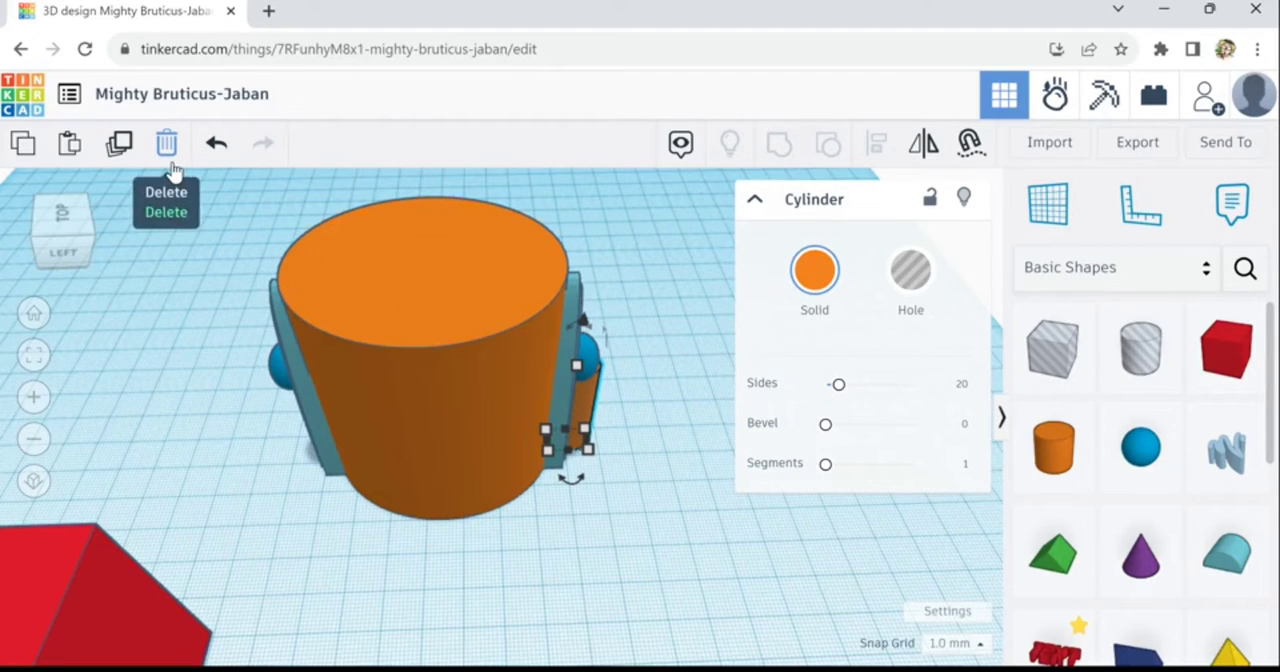
left_click(122, 150)
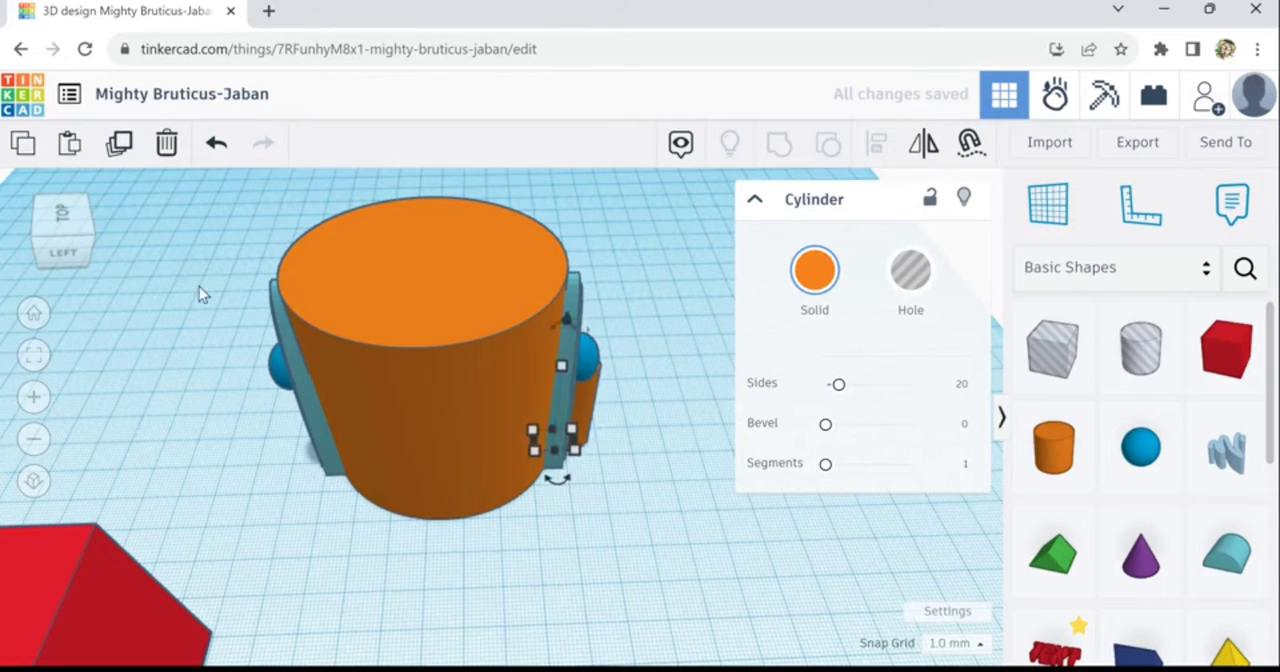
key("Left")
key("Left")
key("Left")
key("Left")
key("Left")
key("Left")
key("Left")
key("Left")
key("Left")
key("Left")
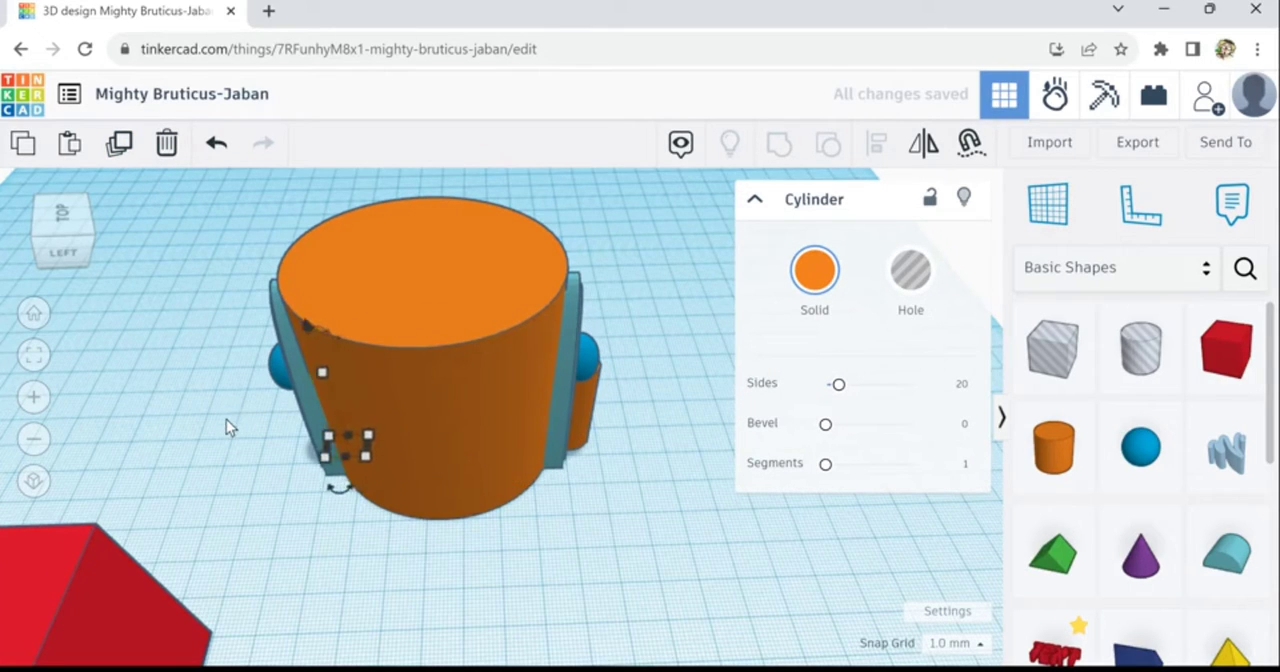
key("Left")
key("Left")
key("Left")
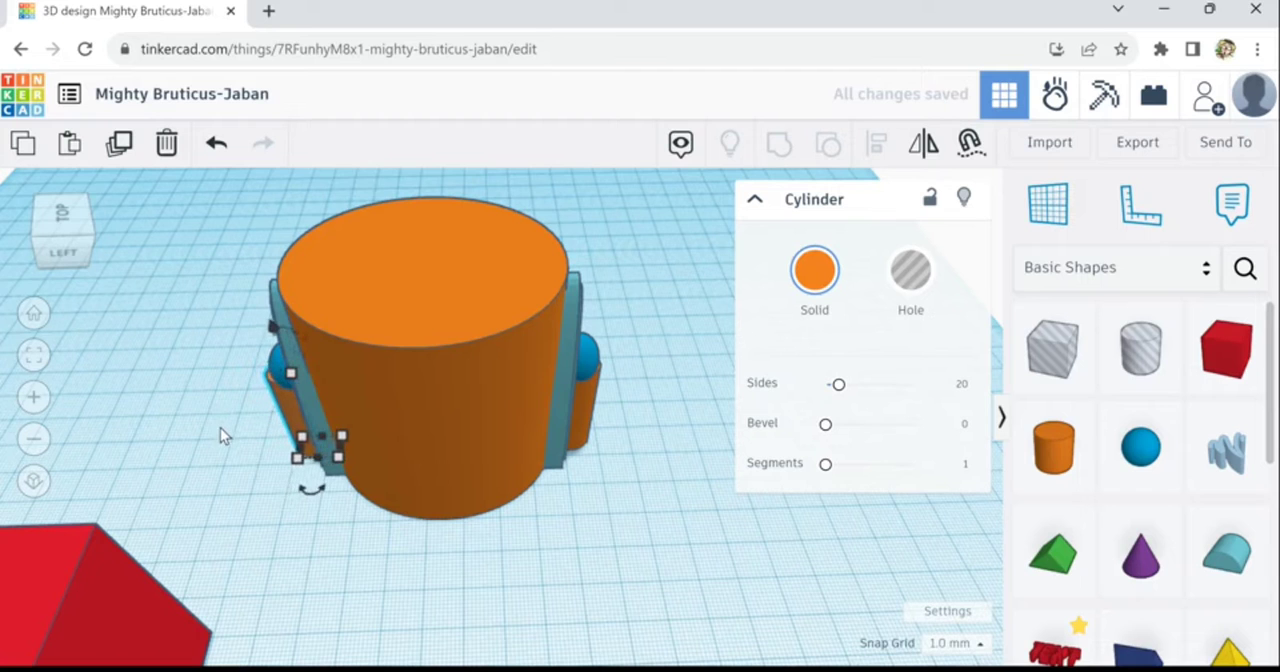
key("Right")
key("Right")
- Adjust the rear narrow cylinder's distance from the back arch so it stands close against the arch's outer face
right_click_drag(230, 438, 290, 484)
left_click(290, 484)
left_click_drag(292, 479, 305, 546)
left_click(305, 551)
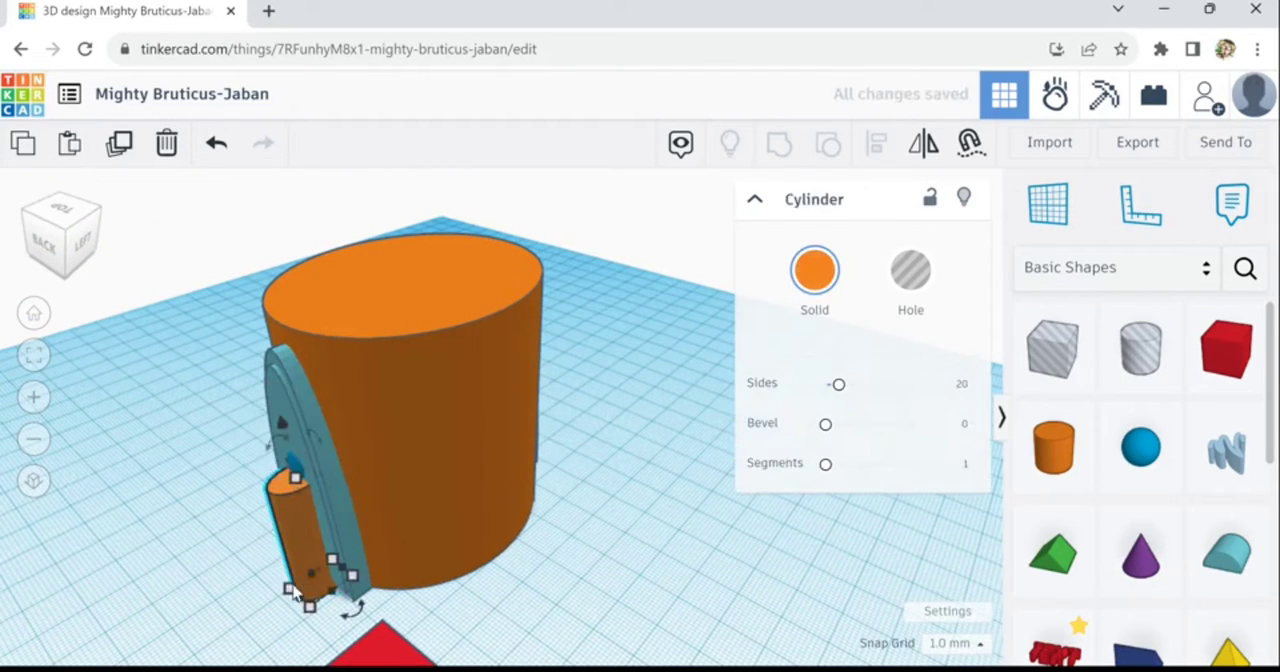
key("Up")
key("Up")
key("Up")
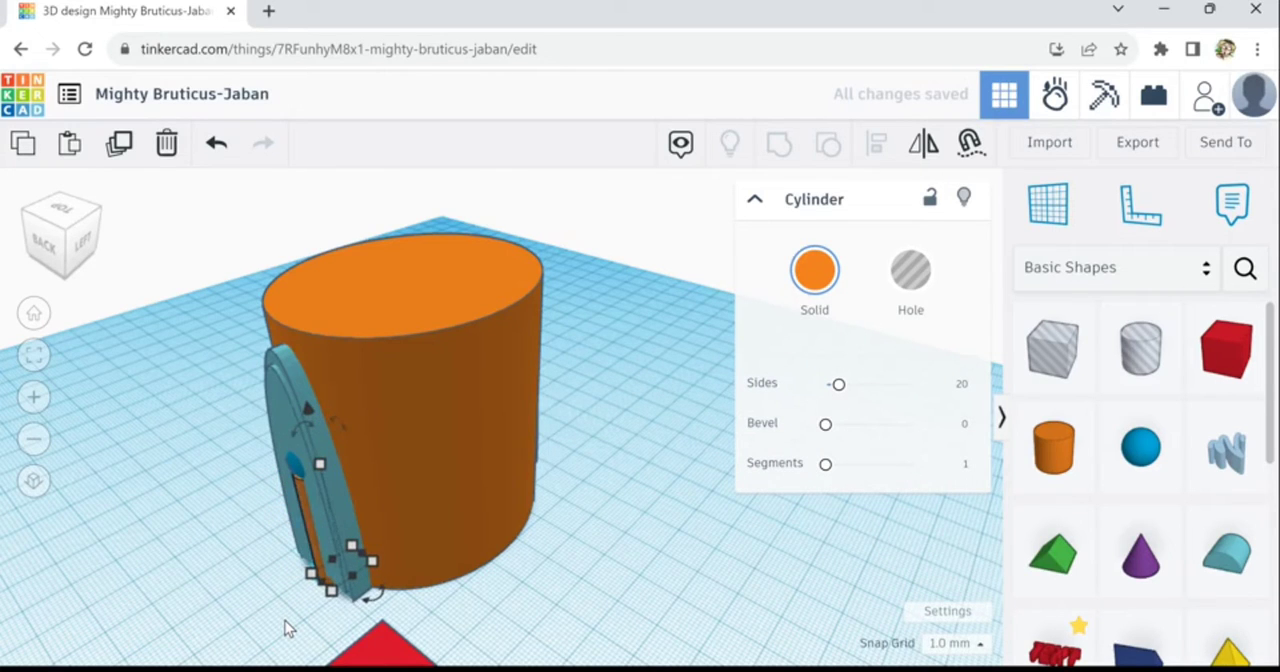
key("Left")
key("Left")
key("Left")
key("Left")
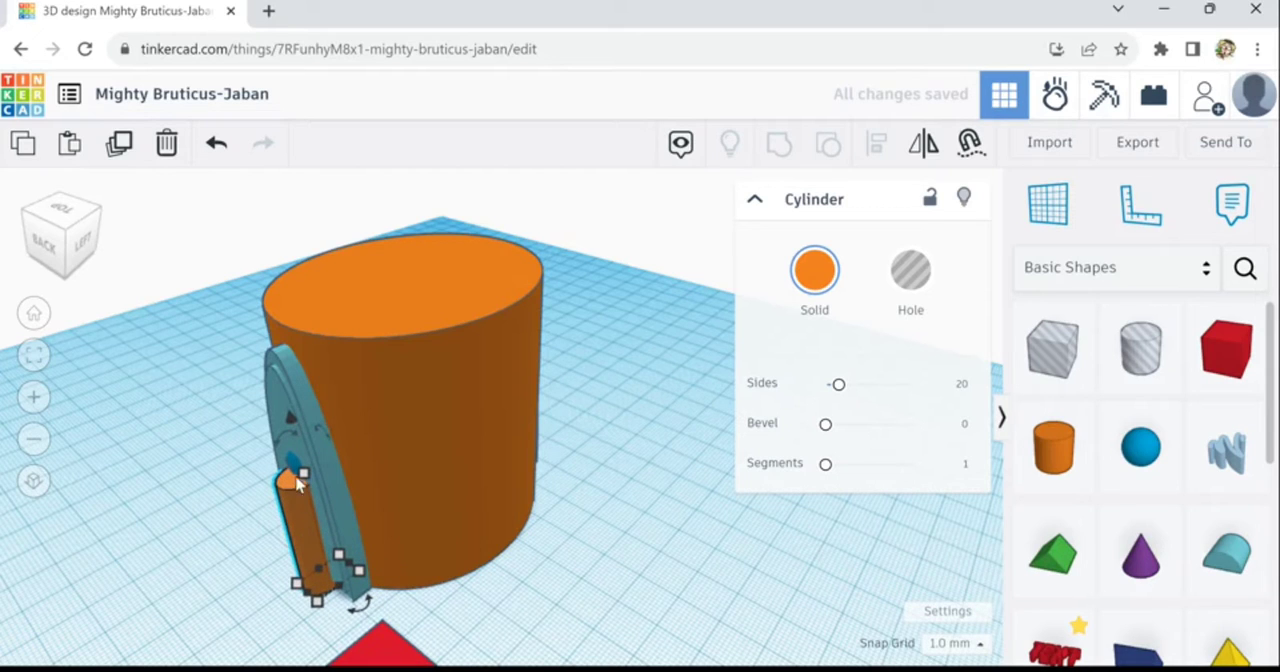
- Move the rear sphere outward so it sits on top of the rear narrow cylinder
left_click(320, 508)
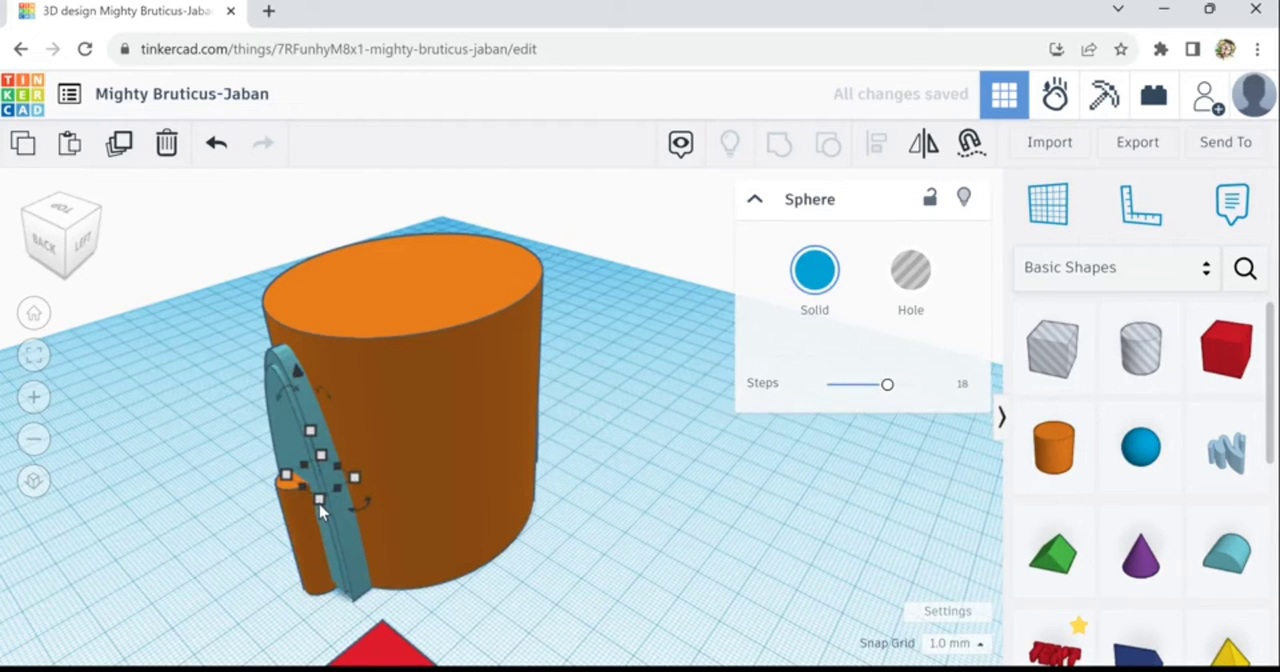
key("Left")
key("Left")
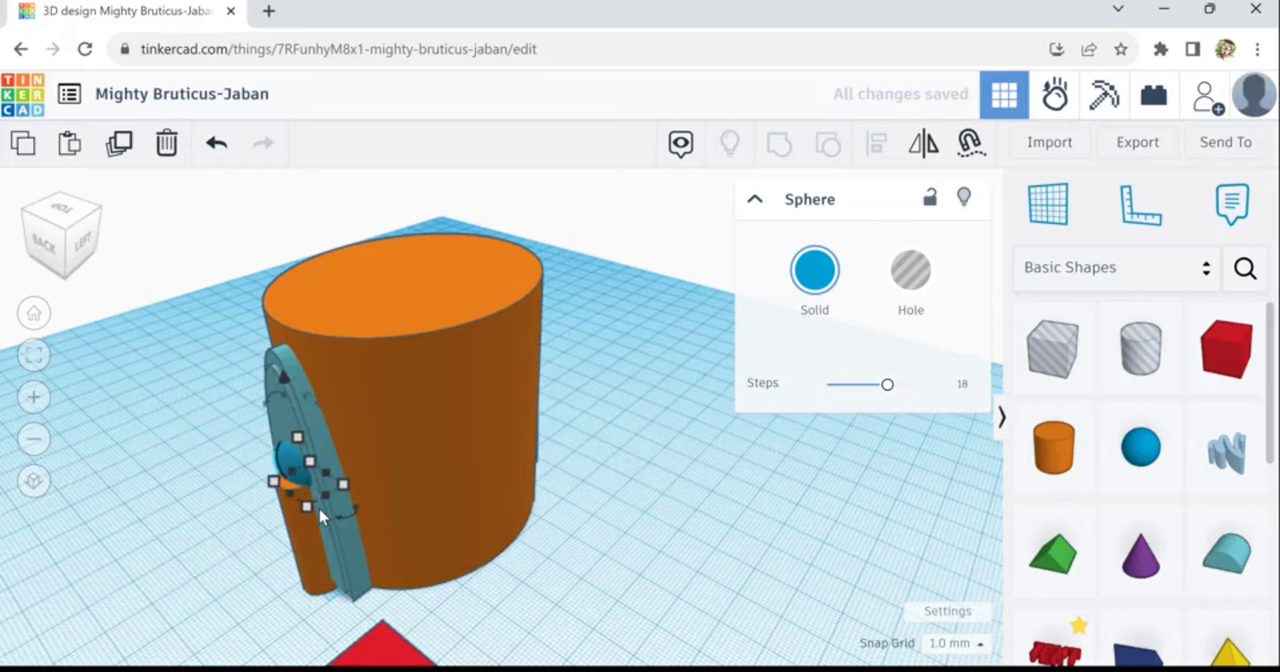
key("Left")
key("Left")
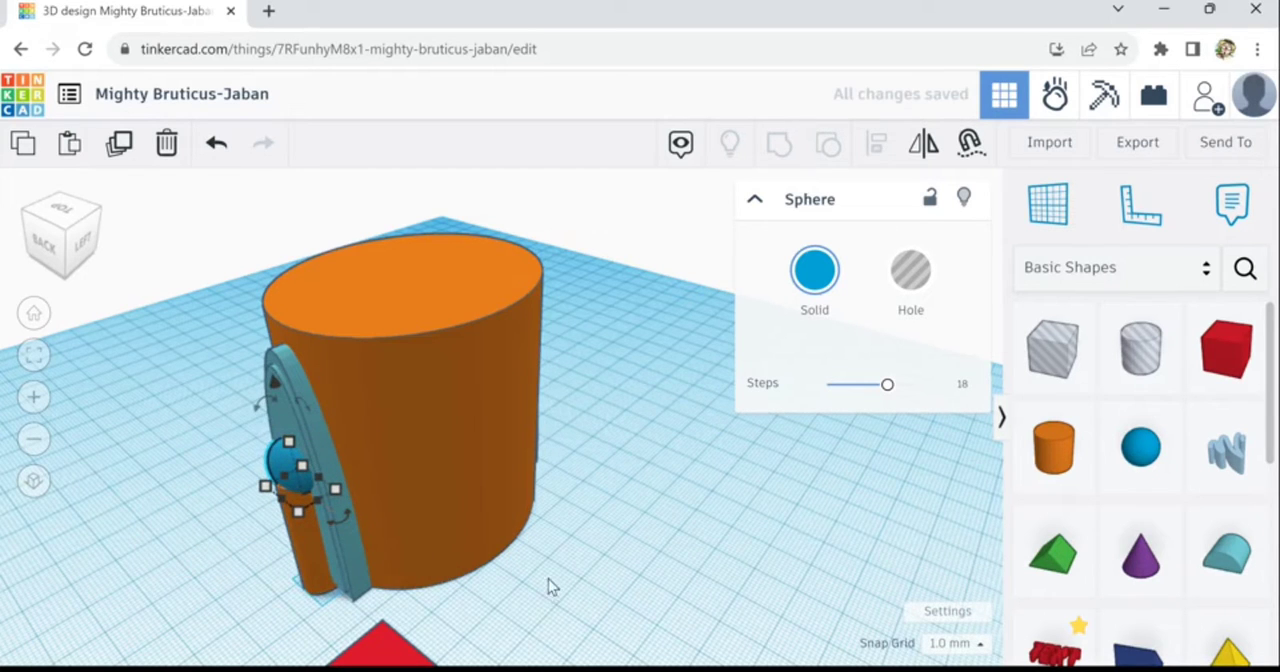
- Move the front sphere inward toward the front arch
right_click_drag(548, 579, 564, 424)
left_click(597, 411)
key("Up")
key("Up")
key("Up")
key("Up")
key("Up")
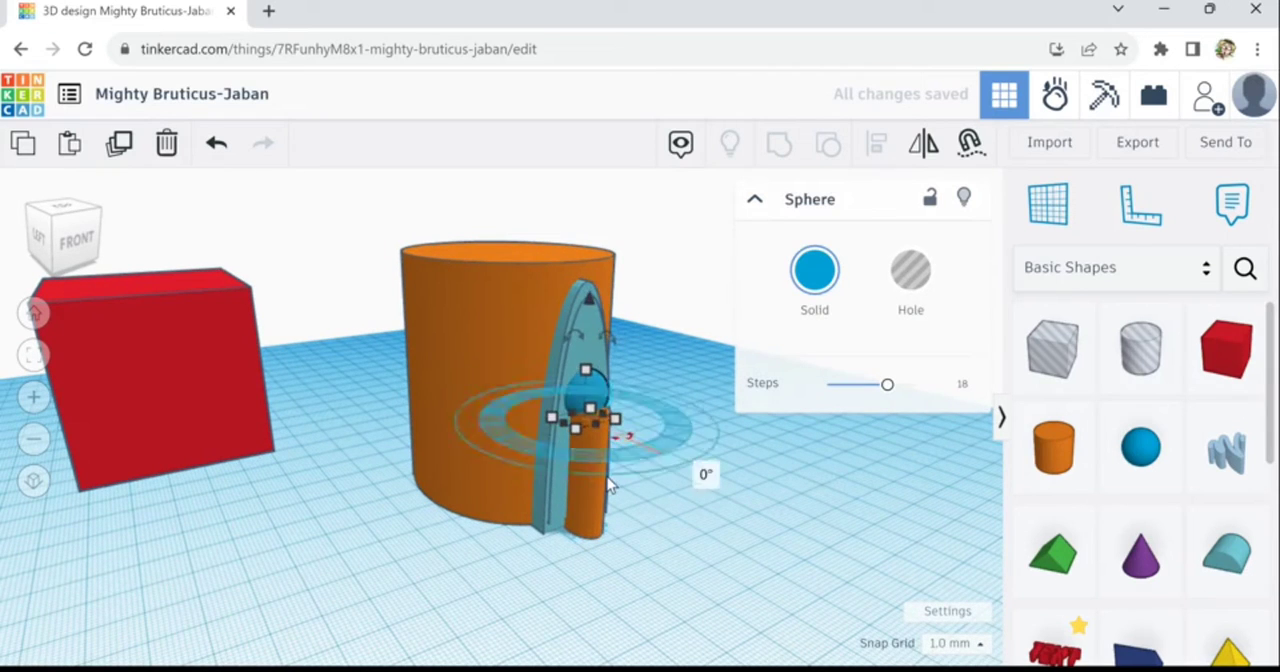
- Move the front narrow cylinder closer to the front arch, keeping it standing out from the arch's face
left_click(604, 484)
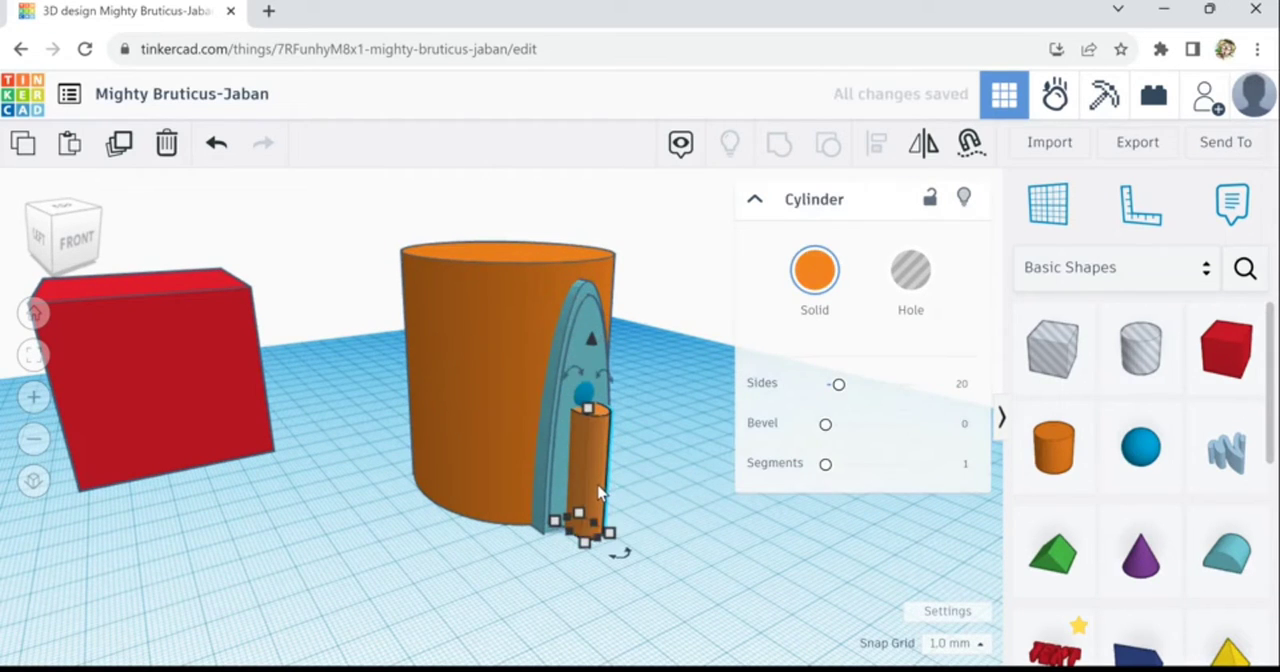
key("Up")
key("Up")
key("Up")
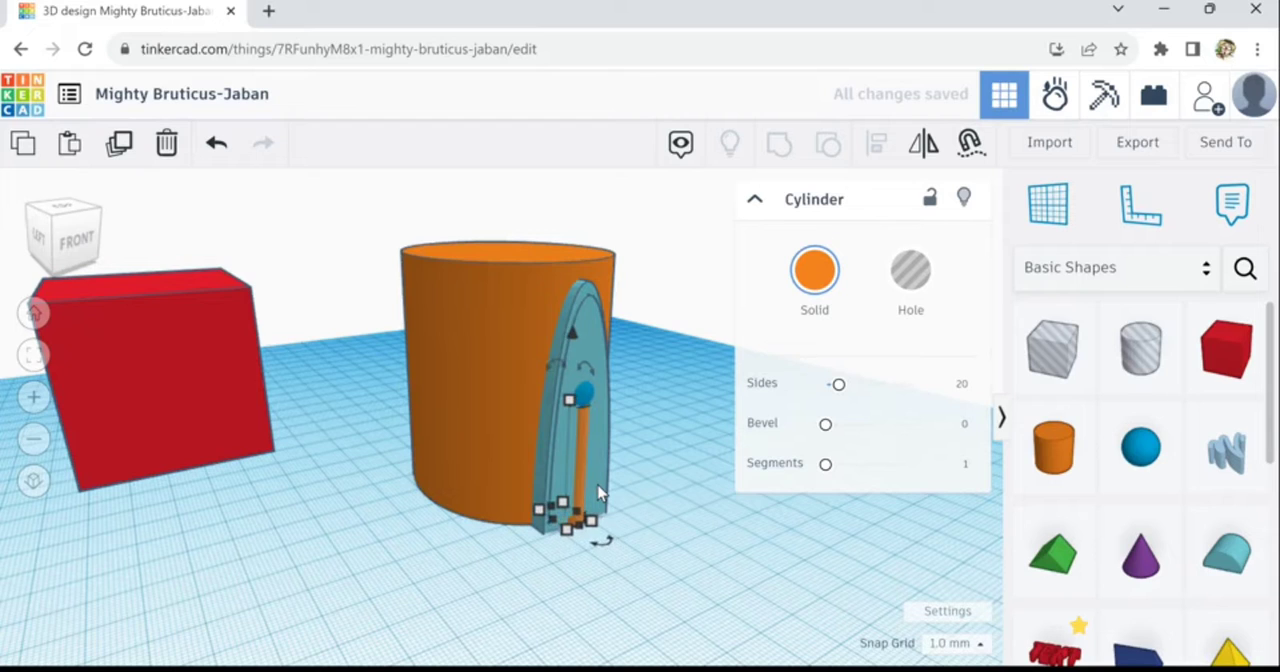
key("Down")
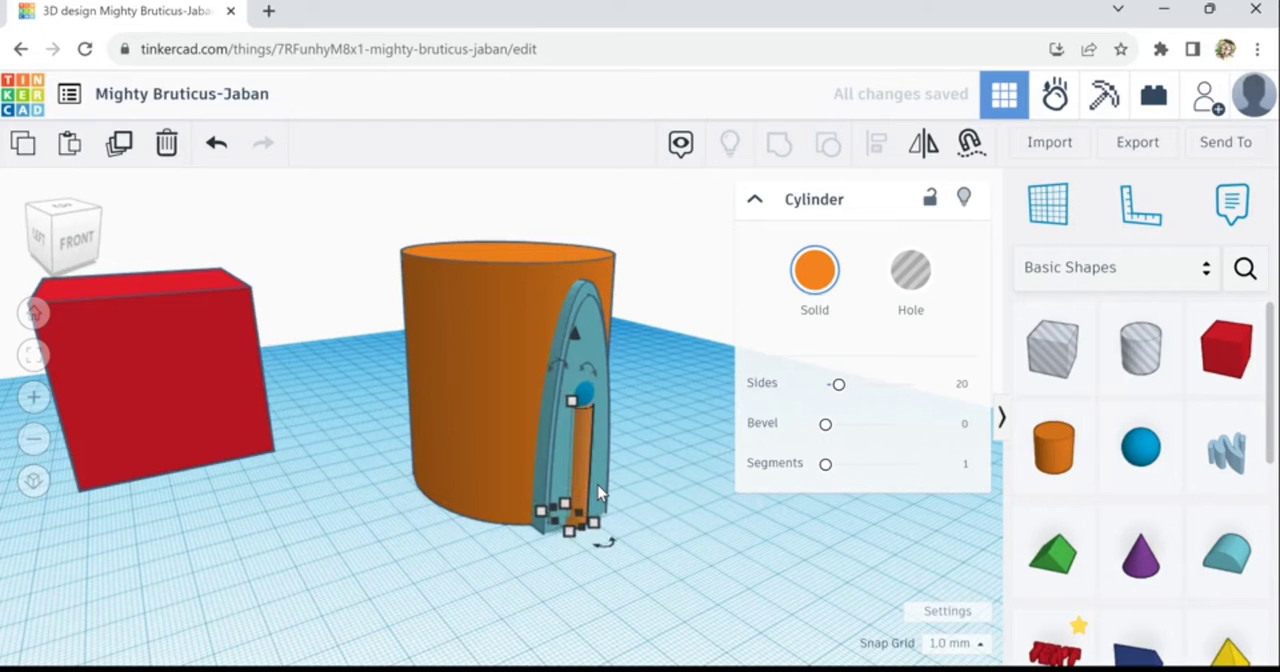
key("Down")
key("Down")
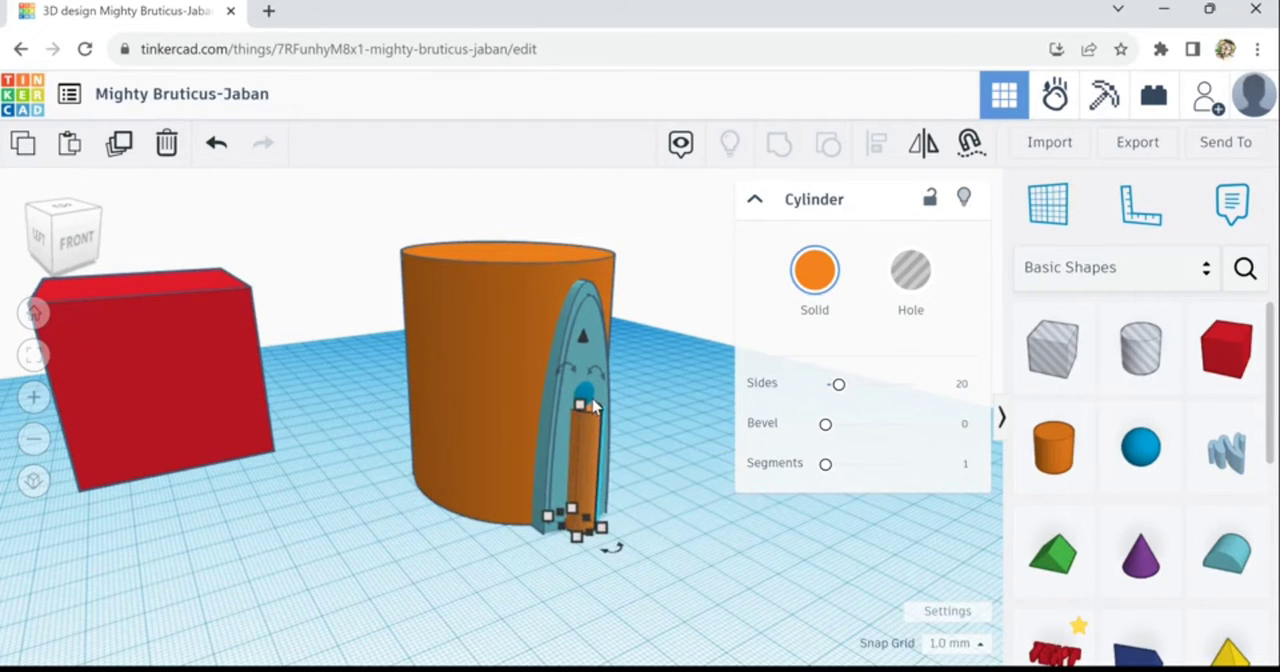
- Shift the front sphere back outward to sit on top of the front narrow cylinder
left_click(599, 419)
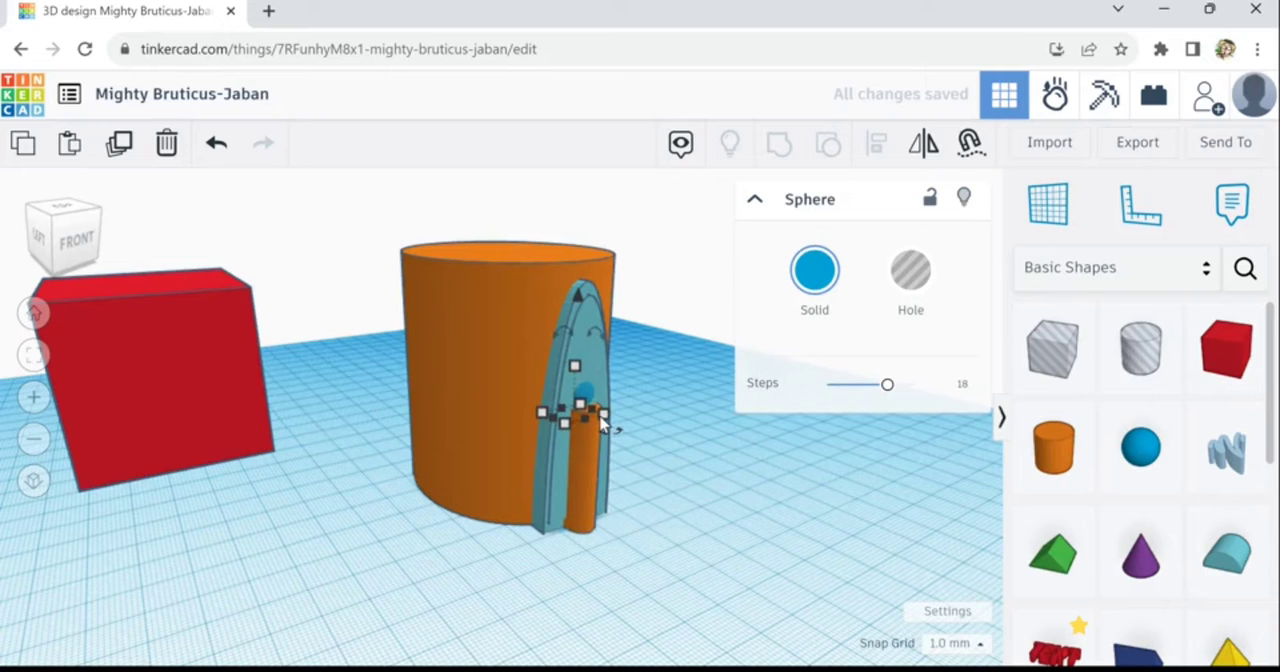
key("Down")
key("Down")
key("Down")
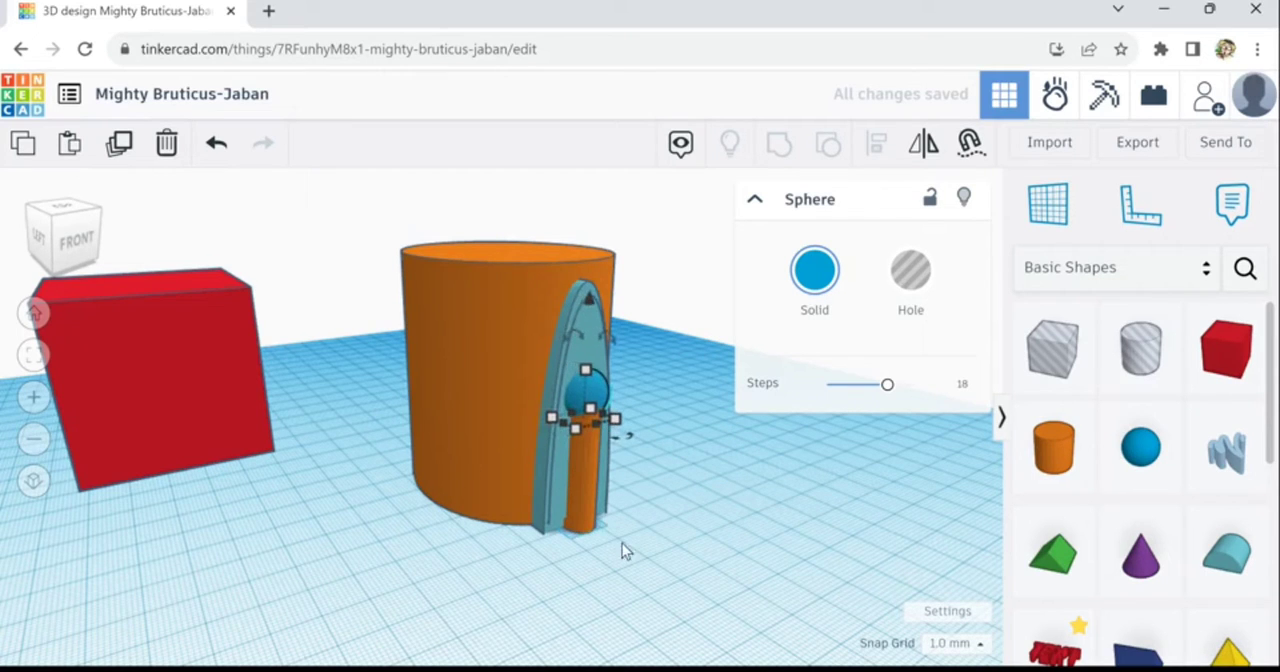
- Duplicate the large cylinder with its arches, posts and spheres, and rotate the copy 45° horizontally
left_click(390, 560)
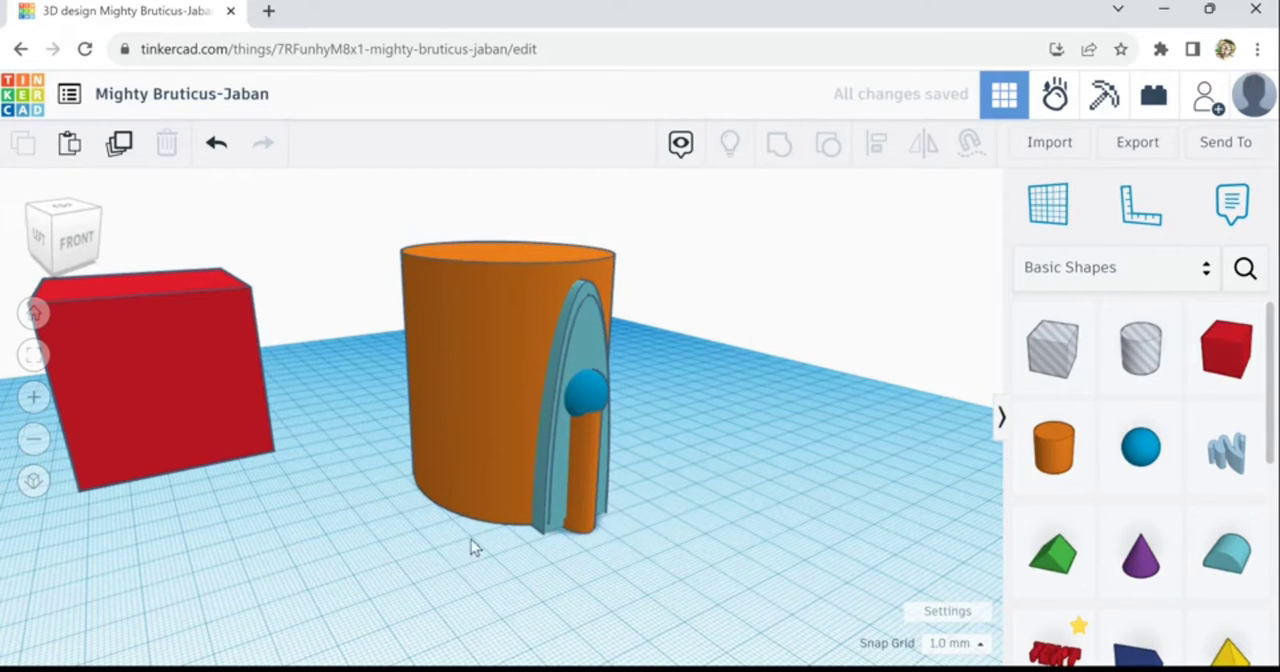
right_click_drag(471, 539, 506, 583)
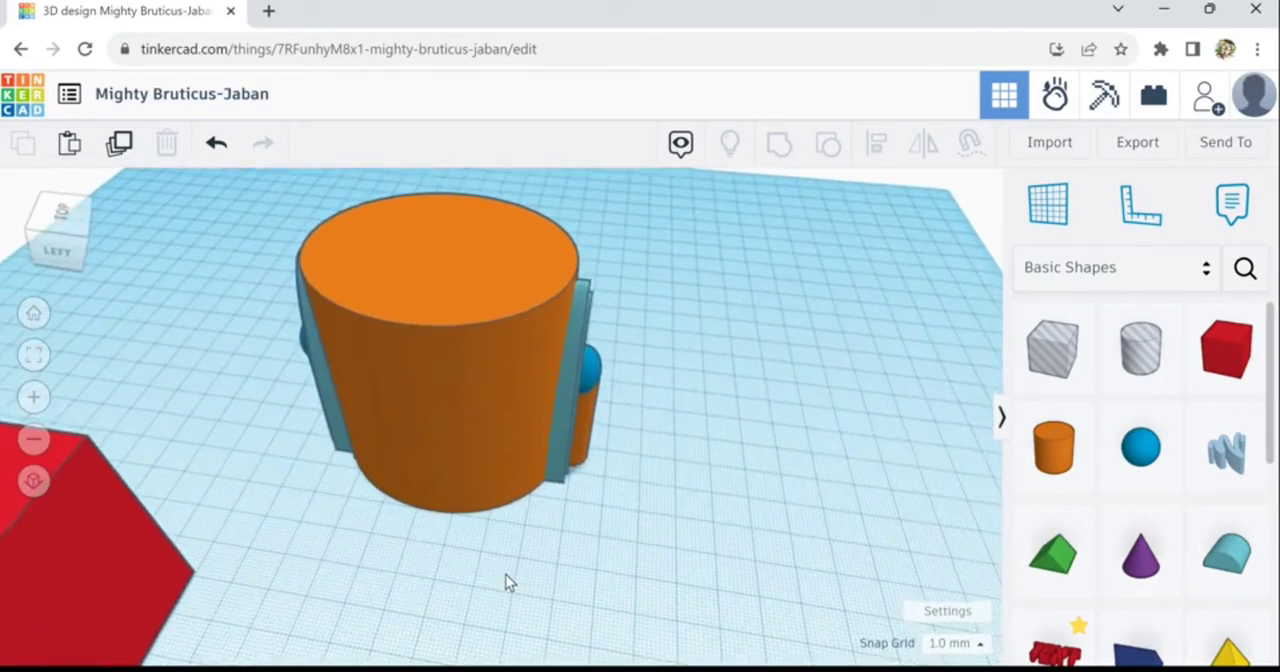
scroll(506, 583, "down", 4)
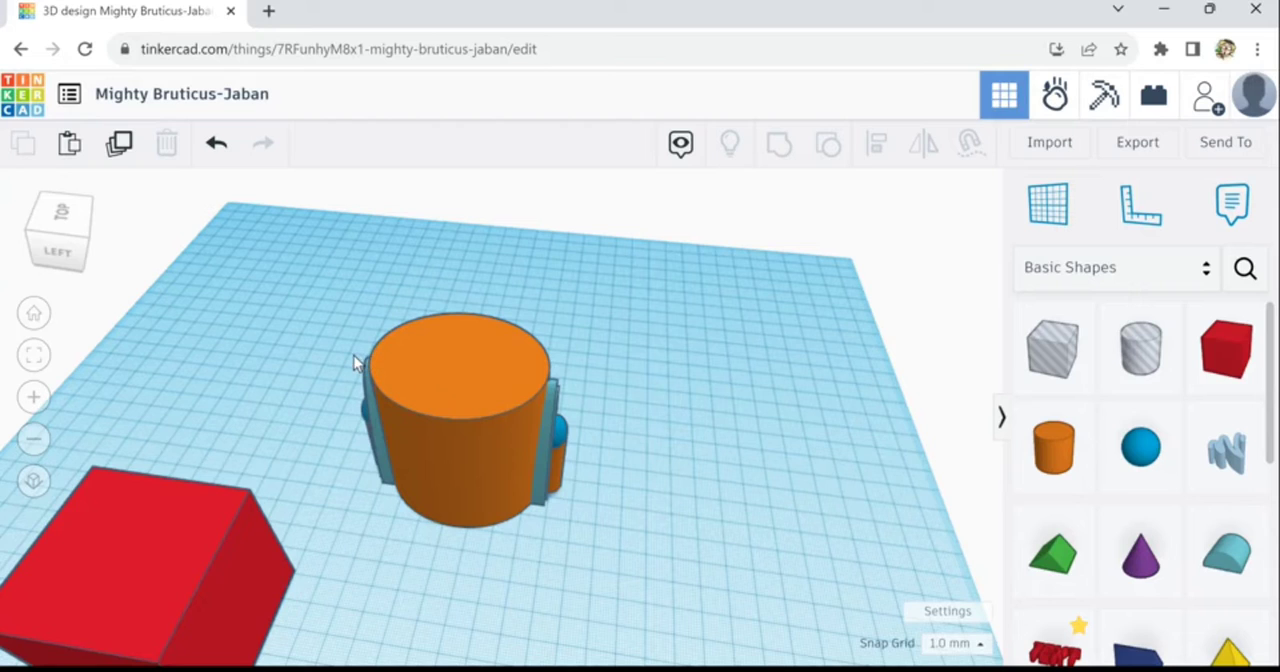
left_click_drag(333, 316, 592, 512)
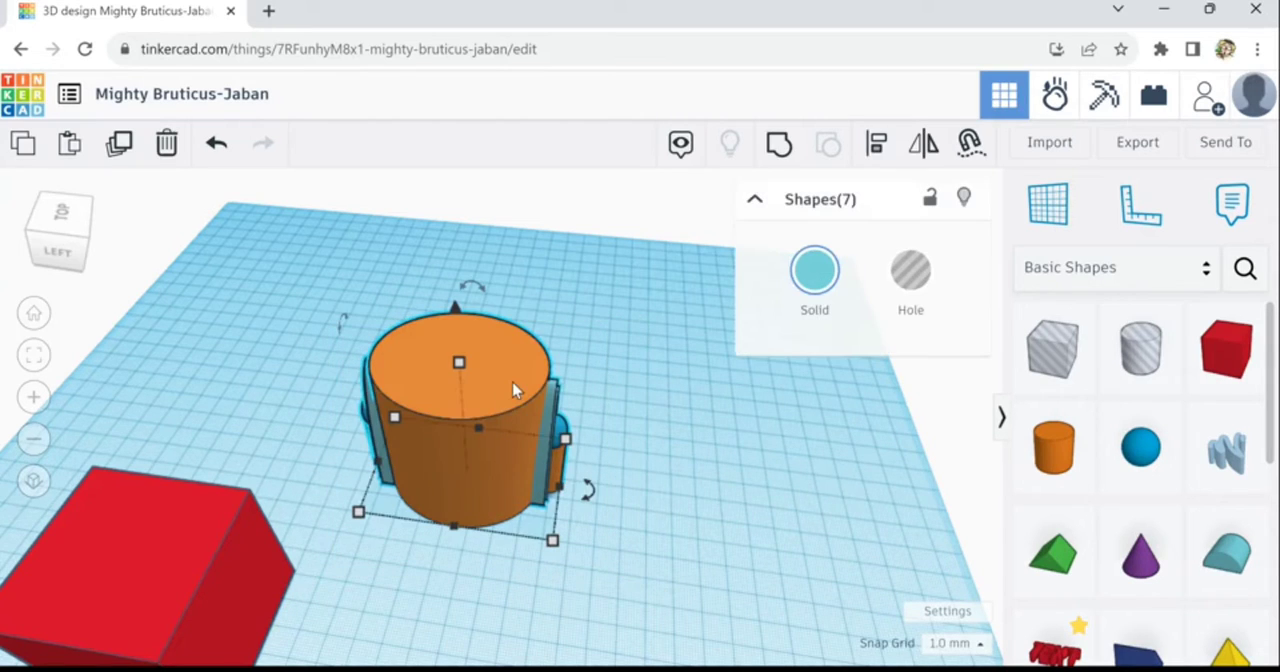
left_click(120, 145)
mouse_move(592, 509)
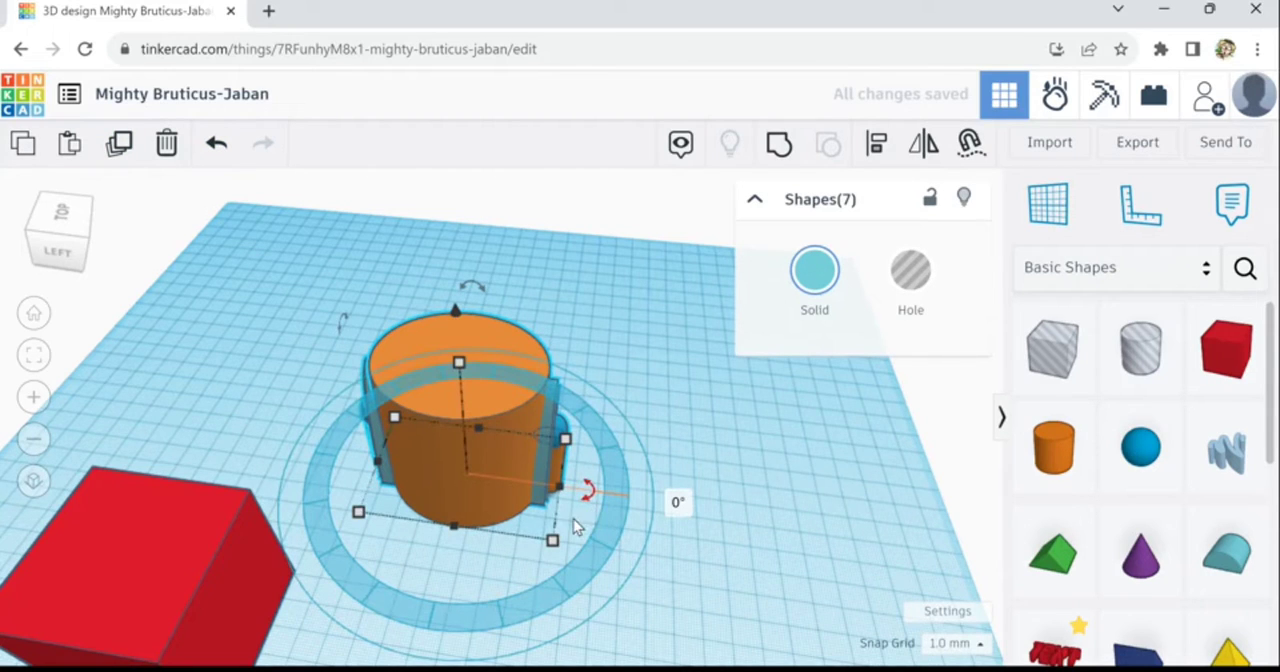
left_click_drag(577, 525, 540, 567)
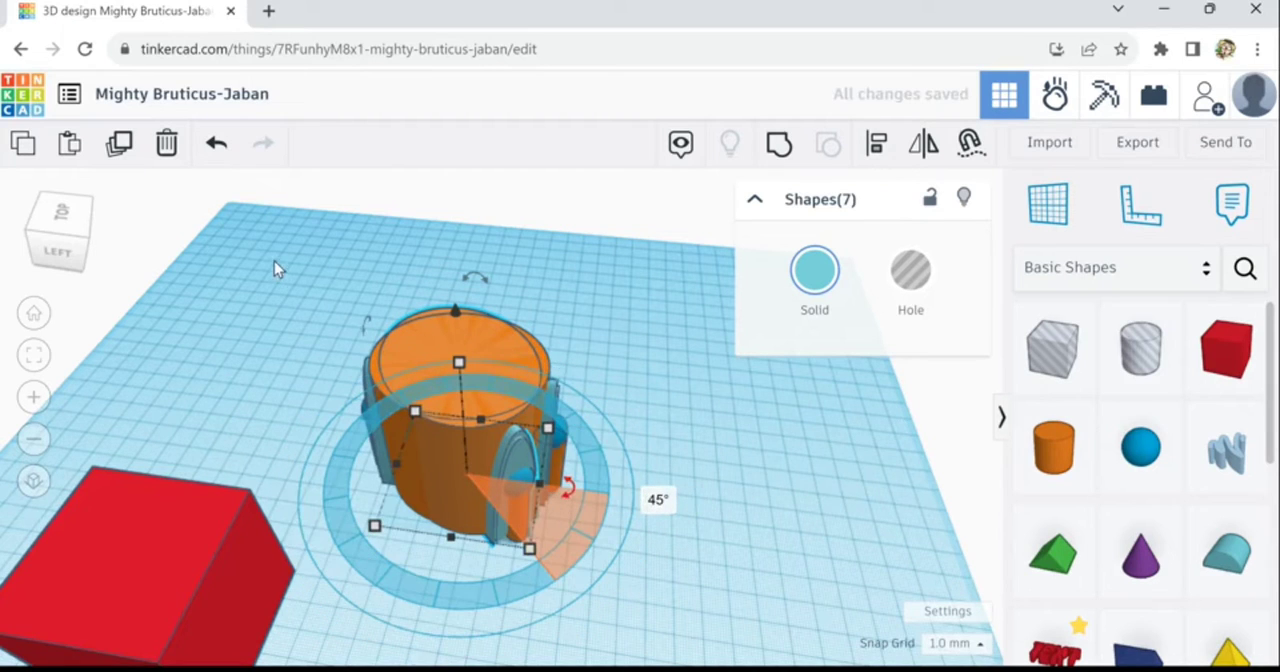
- Repeat the 45° rotated duplication to surround the large cylinder with arches and ball-topped posts
left_click(127, 158)
left_click(127, 158)
left_click(127, 158)
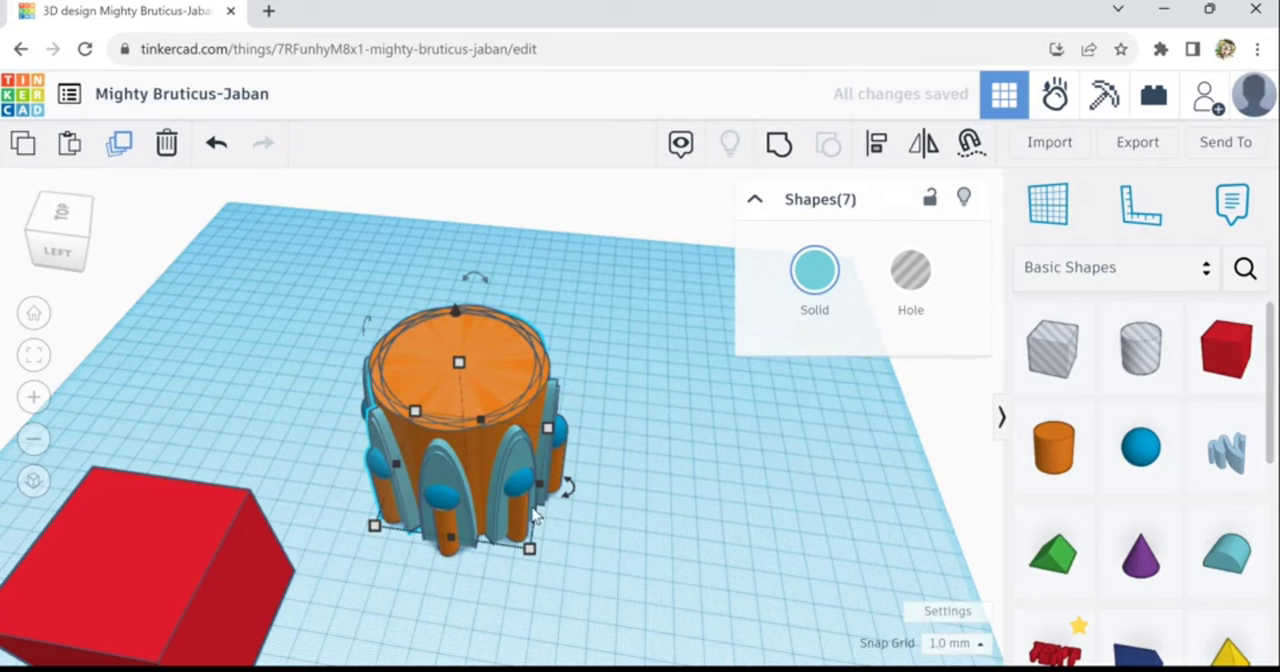
- Recolor the large cylinder and all its surrounding arches, posts and spheres in medium grey
right_click_drag(595, 524, 437, 455)
left_click_drag(349, 280, 670, 626)
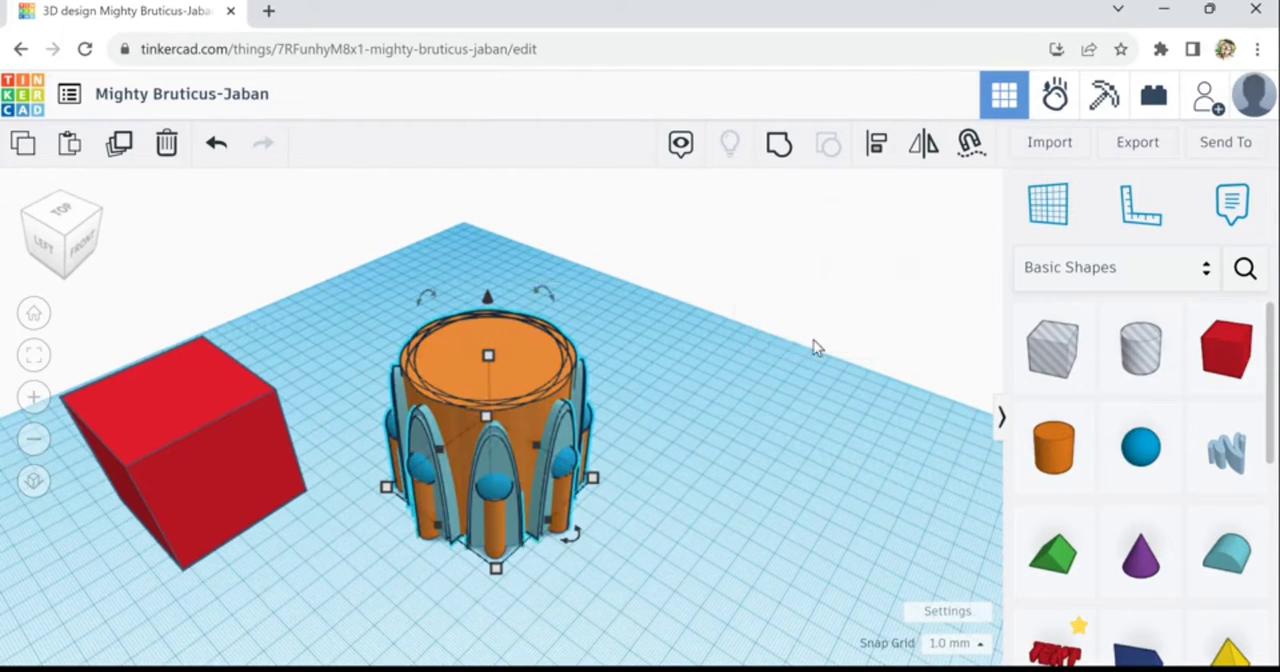
left_click(816, 280)
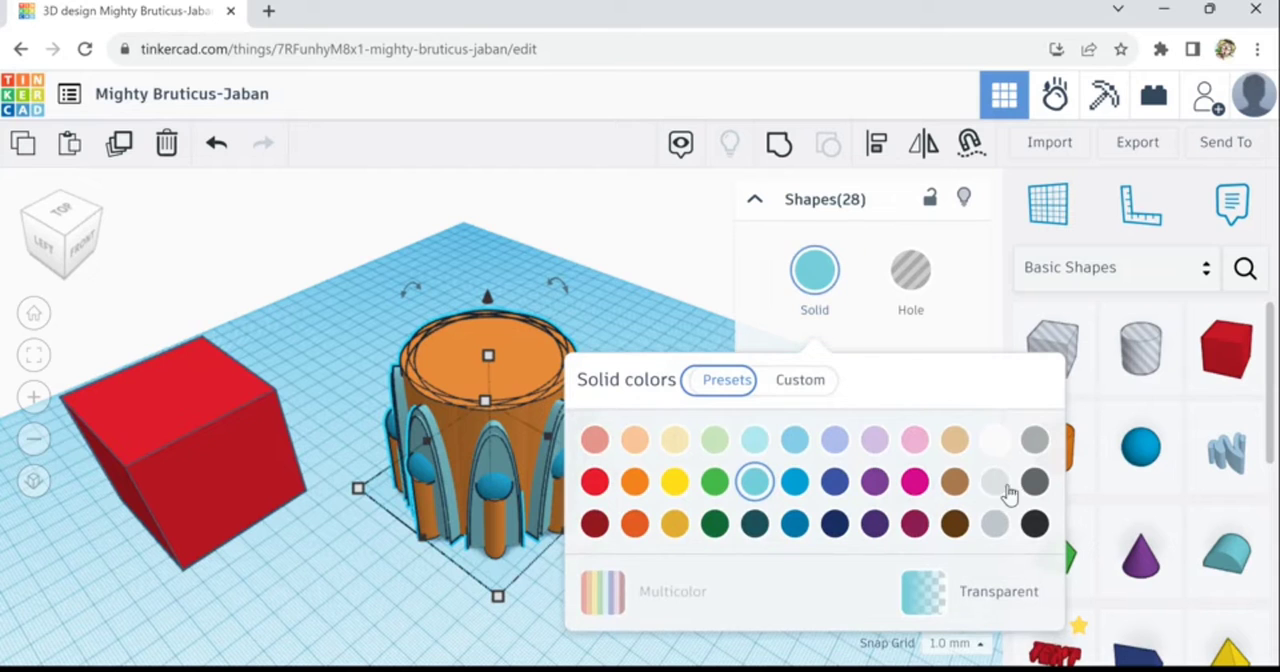
left_click(1035, 447)
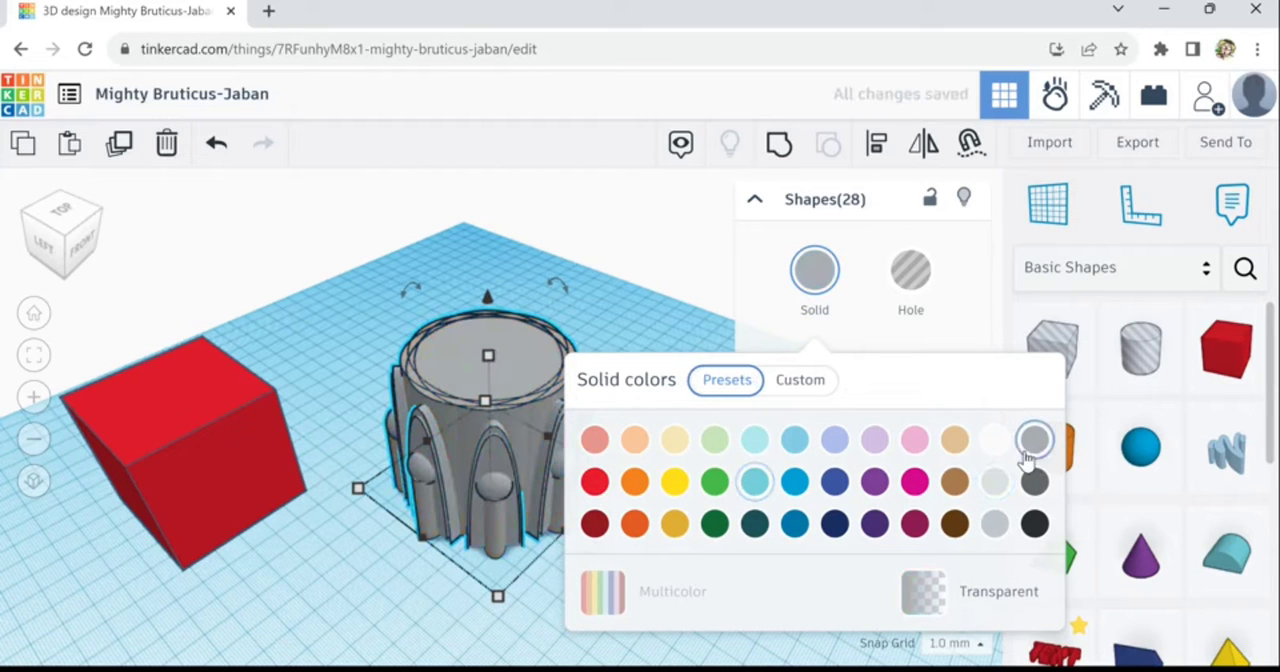
left_click(438, 631)
right_click_drag(530, 631, 408, 625)
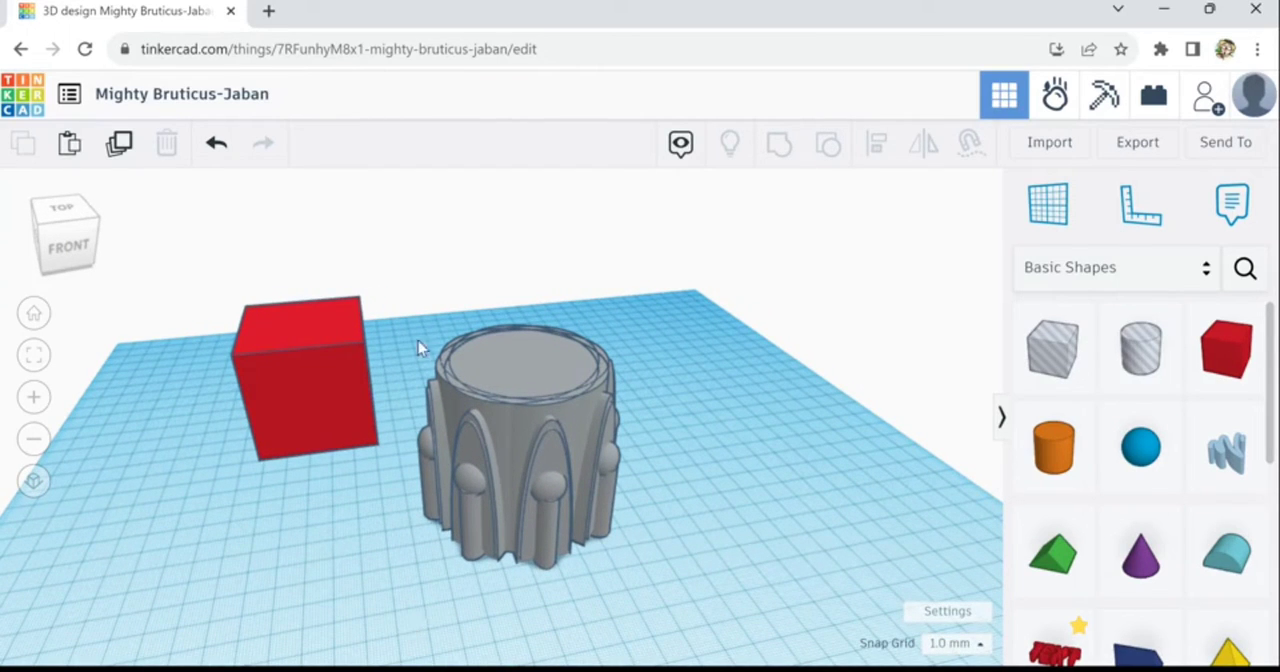
- Move the red box about 55 mm farther away from the grey cylindrical body
left_click_drag(418, 322, 648, 591)
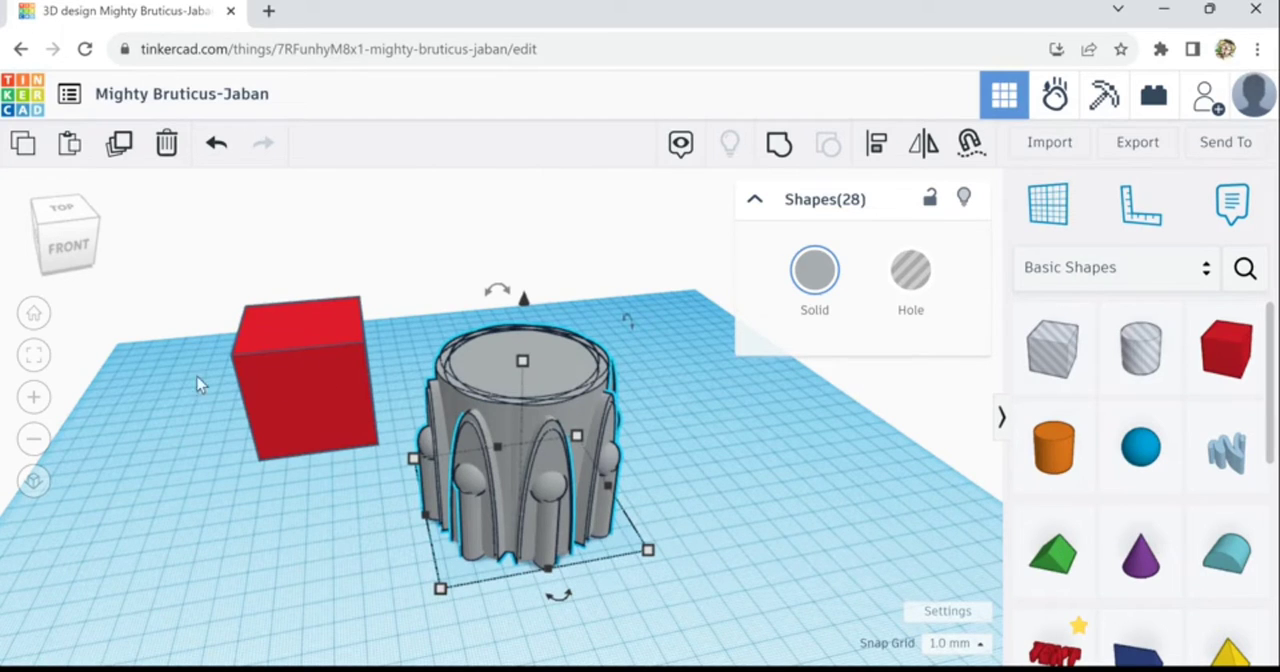
left_click_drag(305, 385, 166, 386)
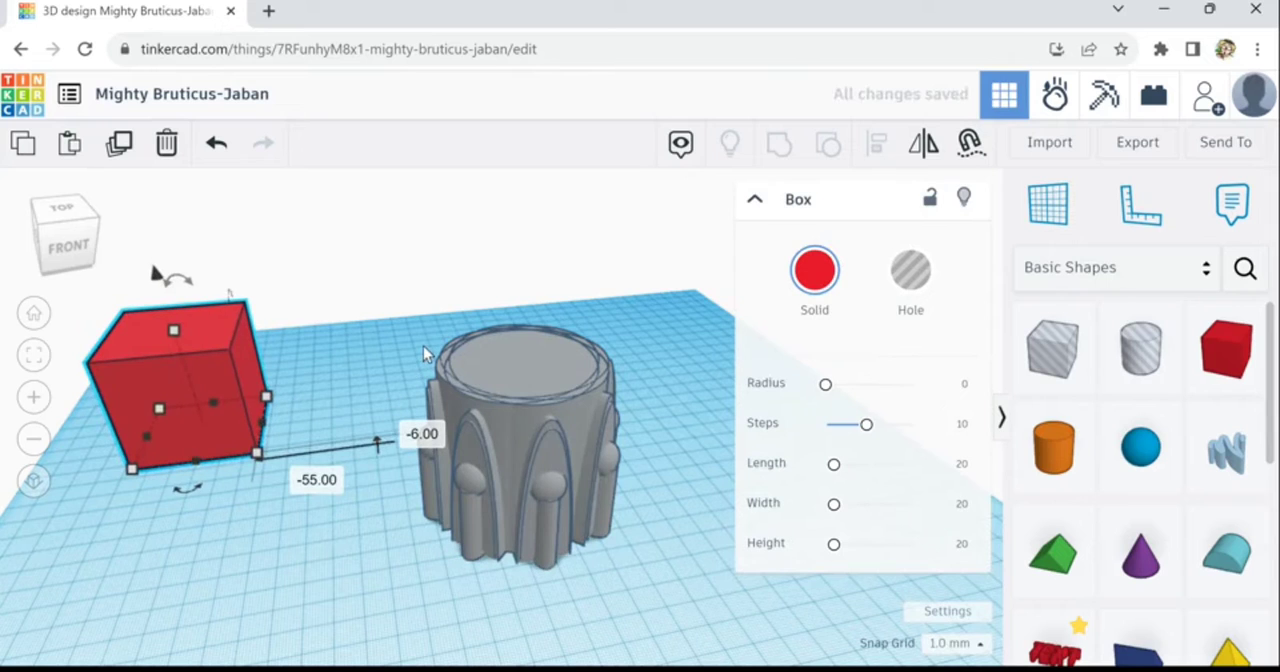
- Duplicate the whole grey body and stack the copy on top as a narrower second tier about 49 mm high
left_click_drag(420, 338, 667, 612)
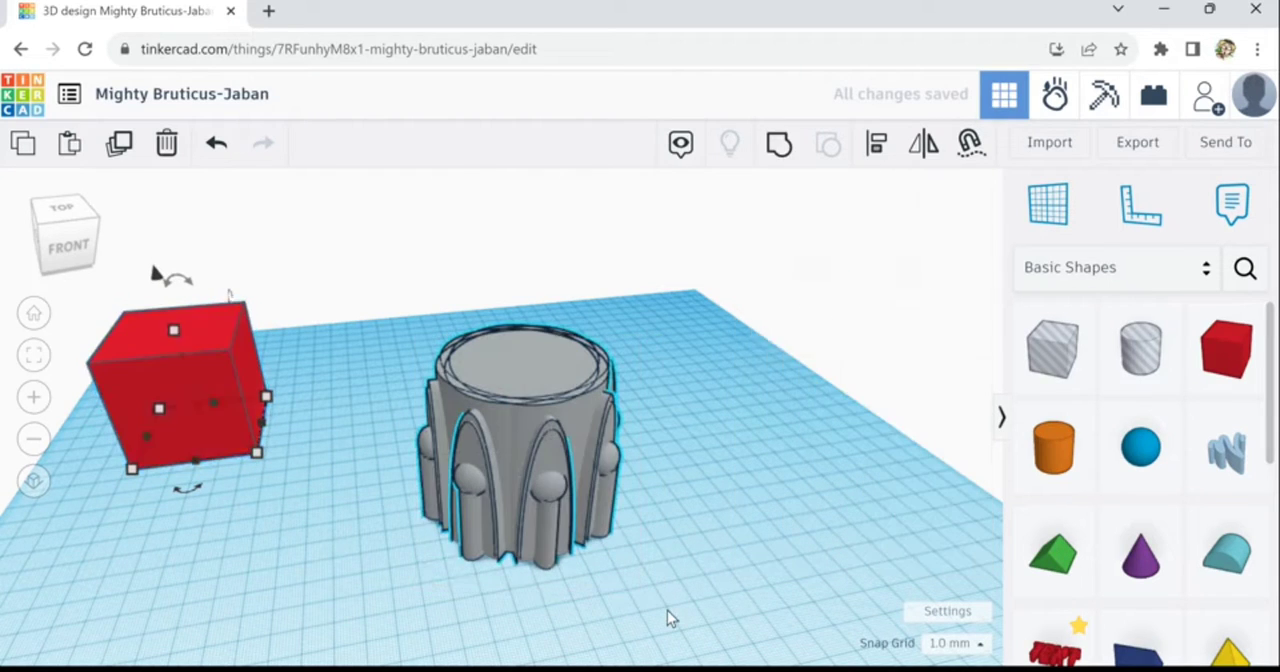
left_click(120, 144)
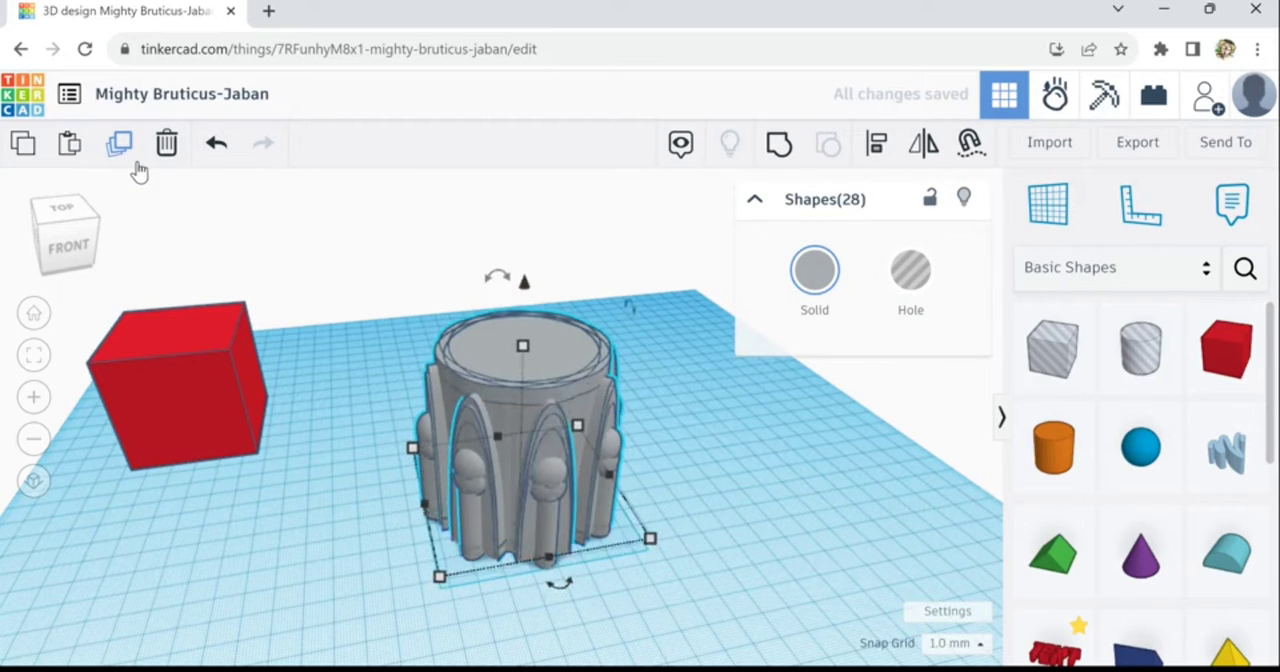
key("ctrl+Up")
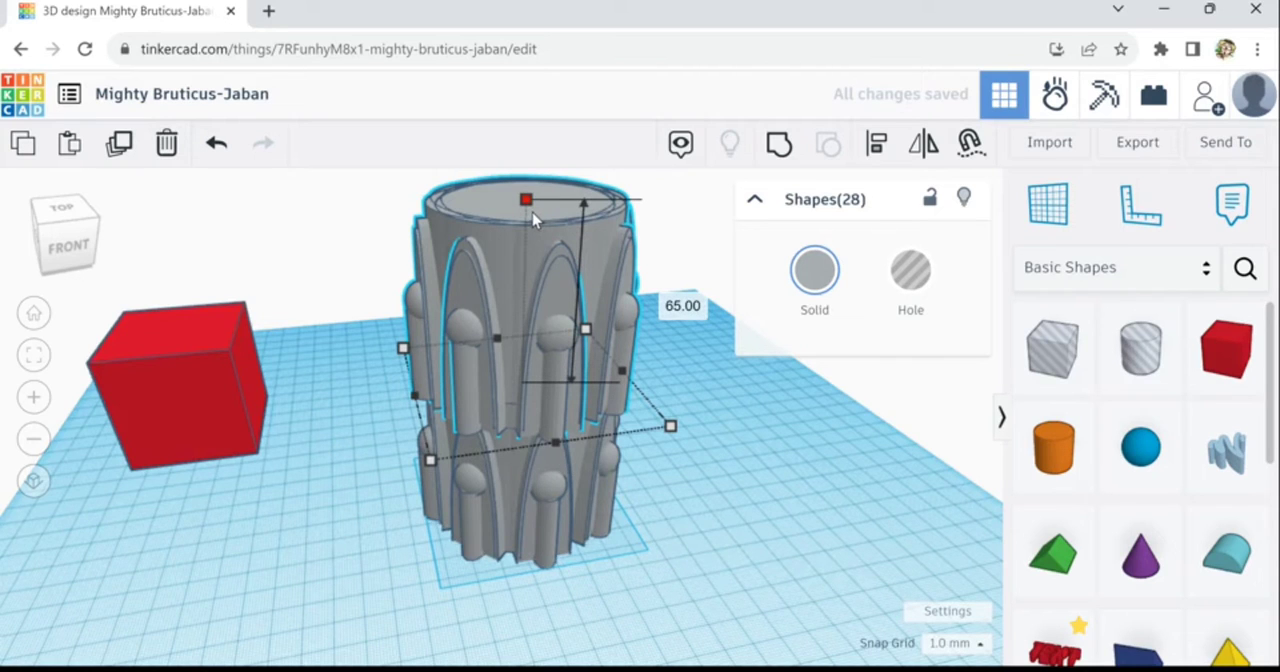
left_click_drag(535, 222, 541, 246, "alt+shift")
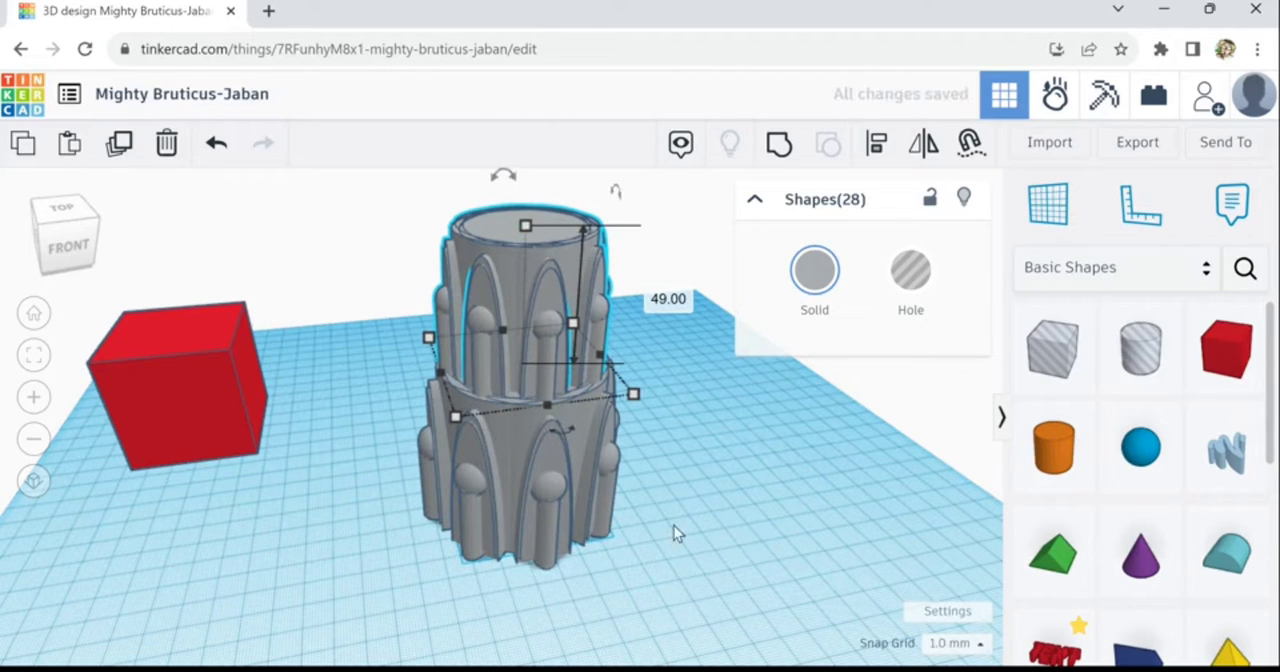
- Rotate the upper tier 22.5° horizontally so its arches are offset from those of the lower tier
right_click_drag(740, 551, 603, 497)
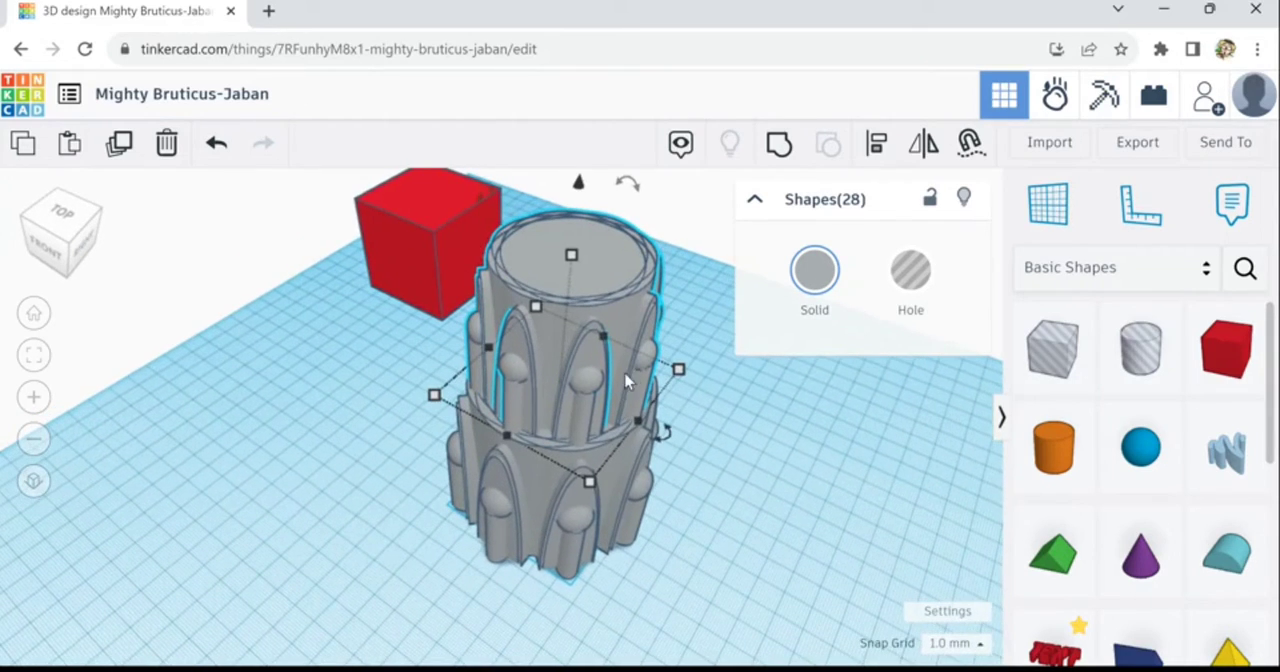
left_click_drag(666, 431, 648, 466)
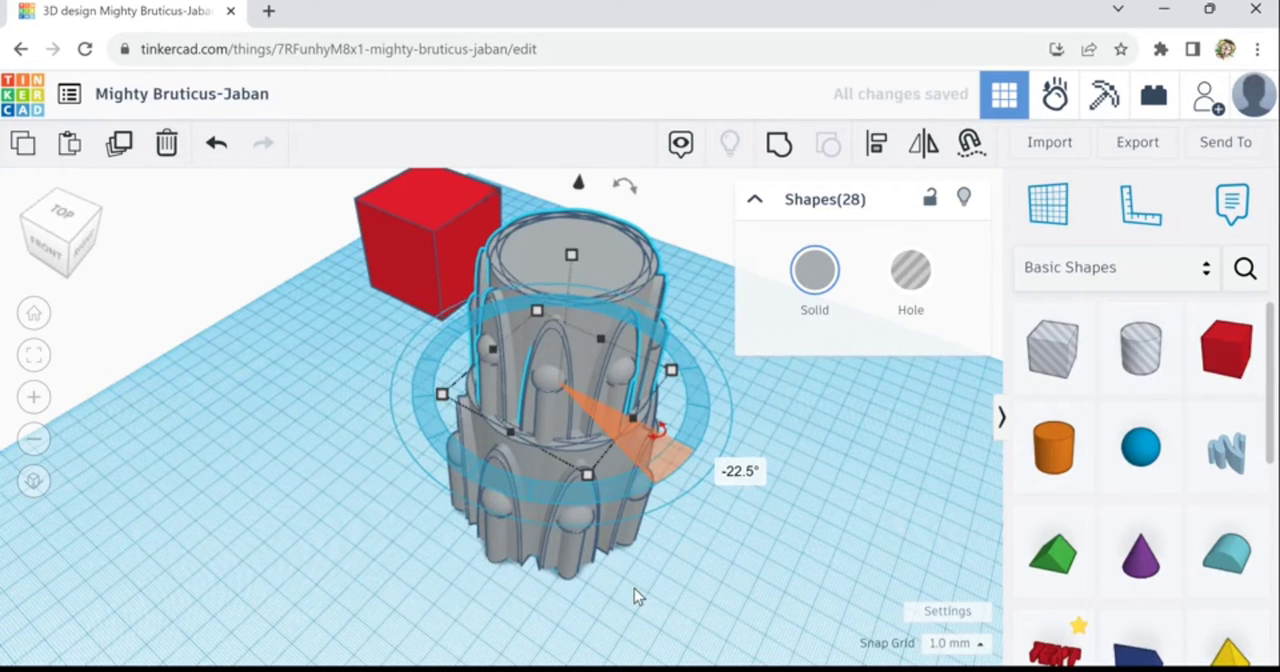
left_click(685, 532)
right_click_drag(685, 532, 712, 553)
scroll(712, 553, "down", 2)
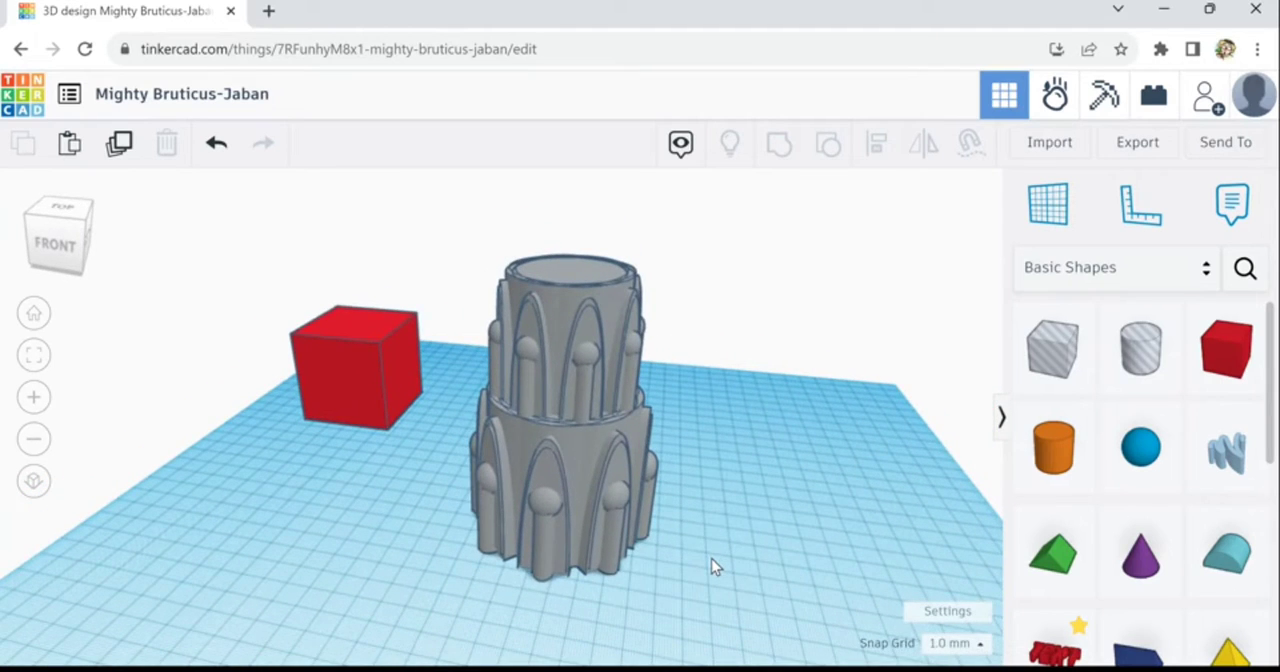
scroll(711, 558, "down", 1)
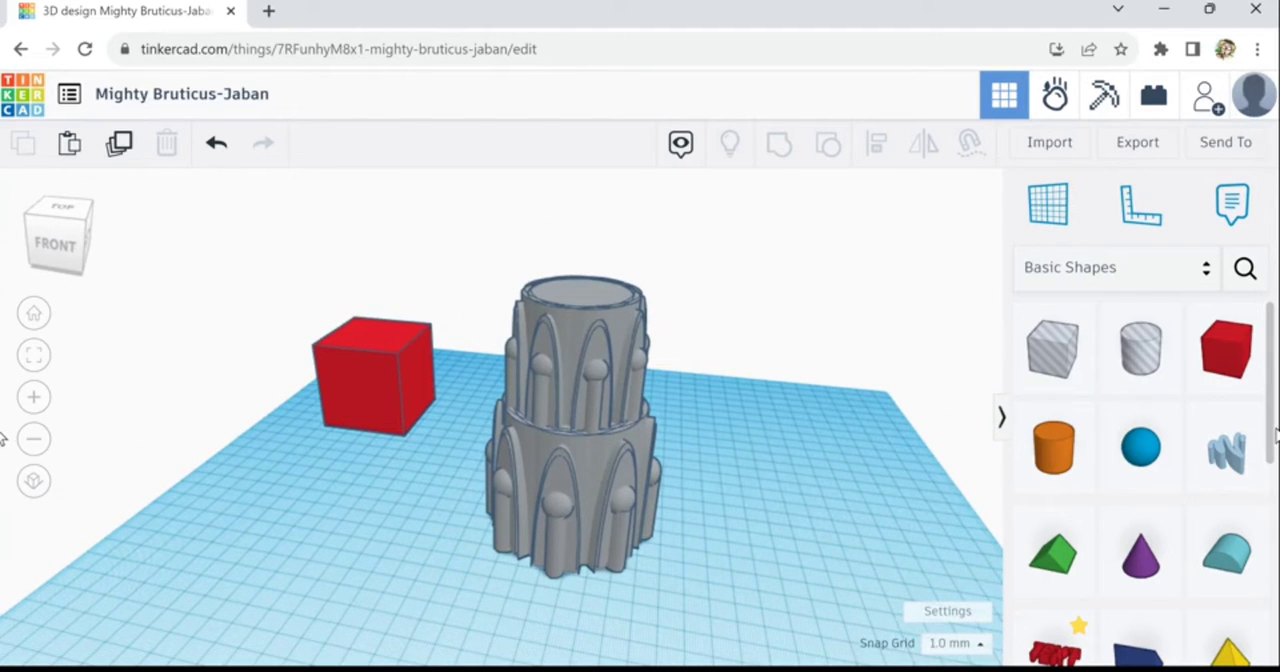
- Add a half sphere in front of the tower, enlarged wider than the tower and flattened into a low disc
scroll(1057, 598, "down", 5)
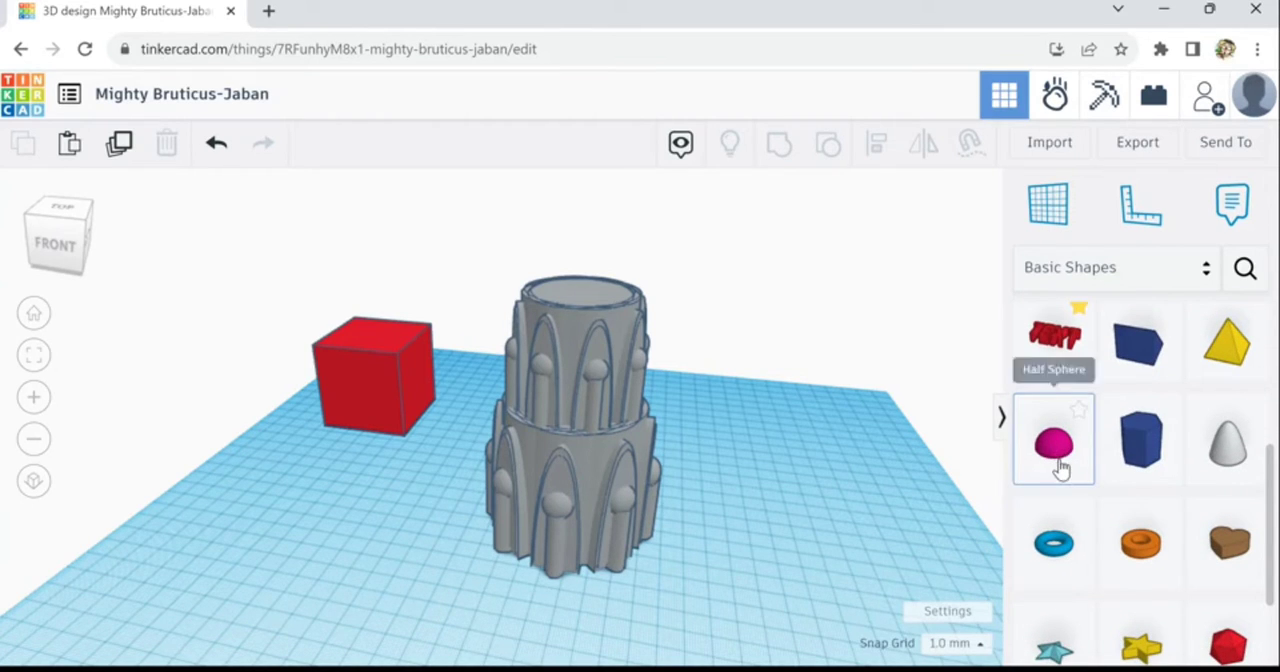
left_click_drag(1057, 466, 580, 565)
left_click_drag(444, 538, 460, 609)
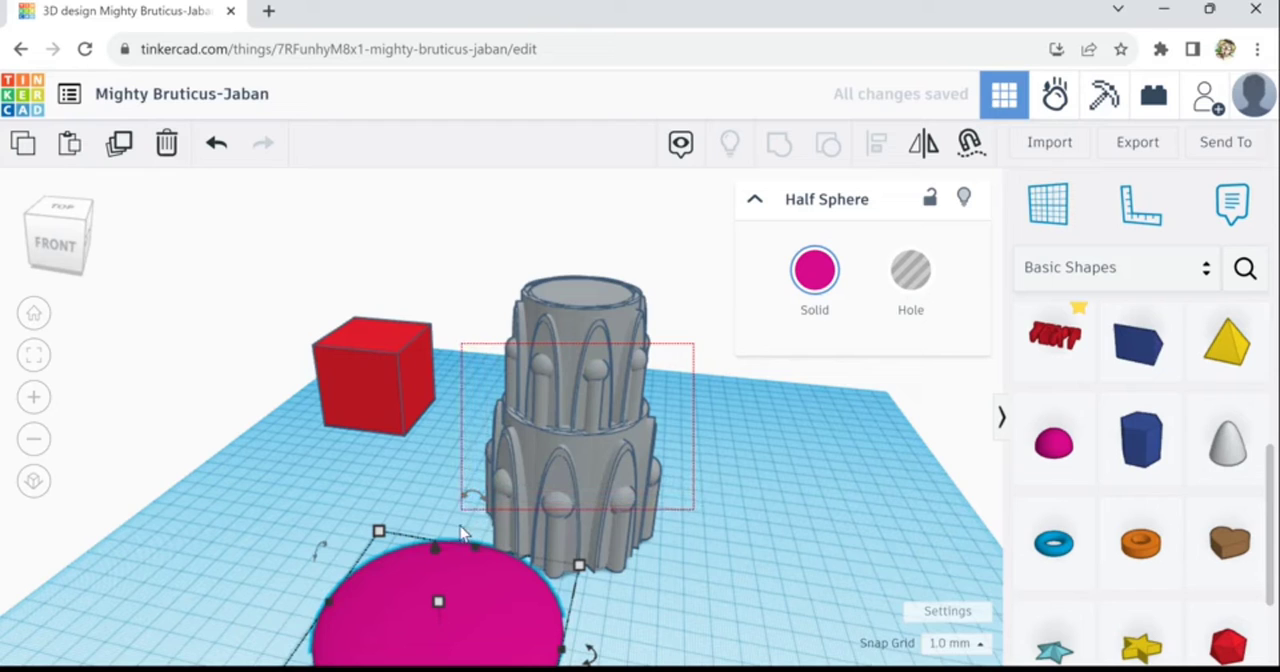
- Group all the shapes of the two-tier tower into one object
left_click(493, 510)
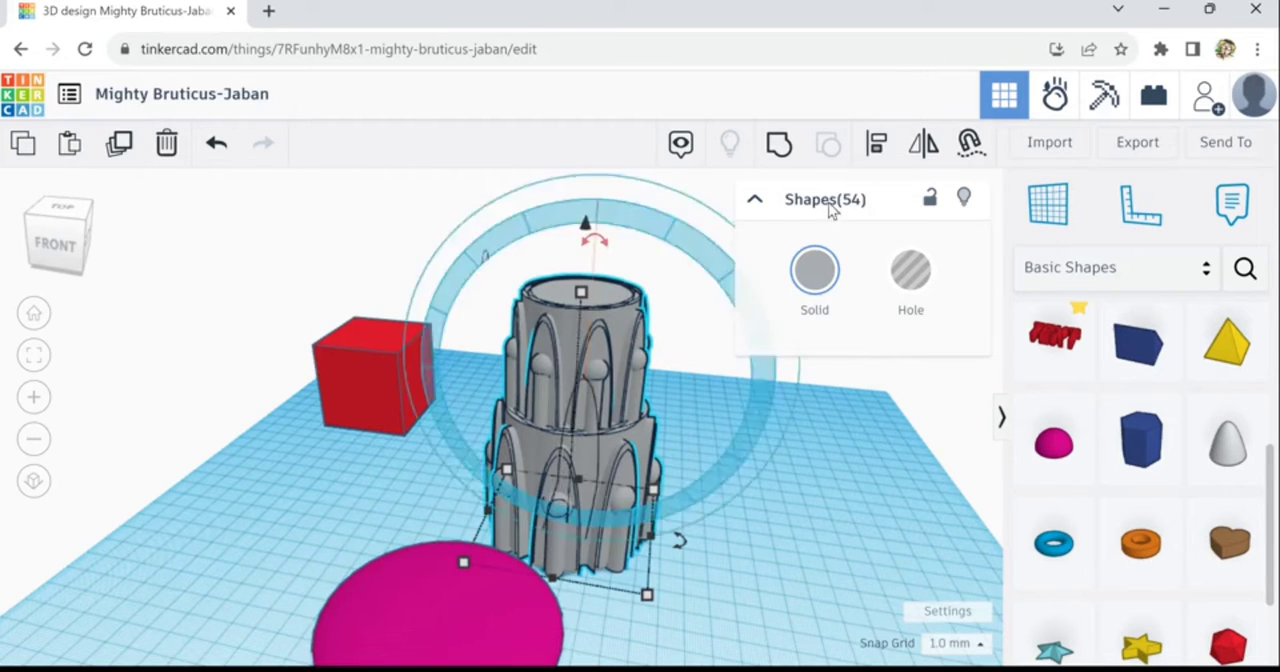
left_click(779, 145)
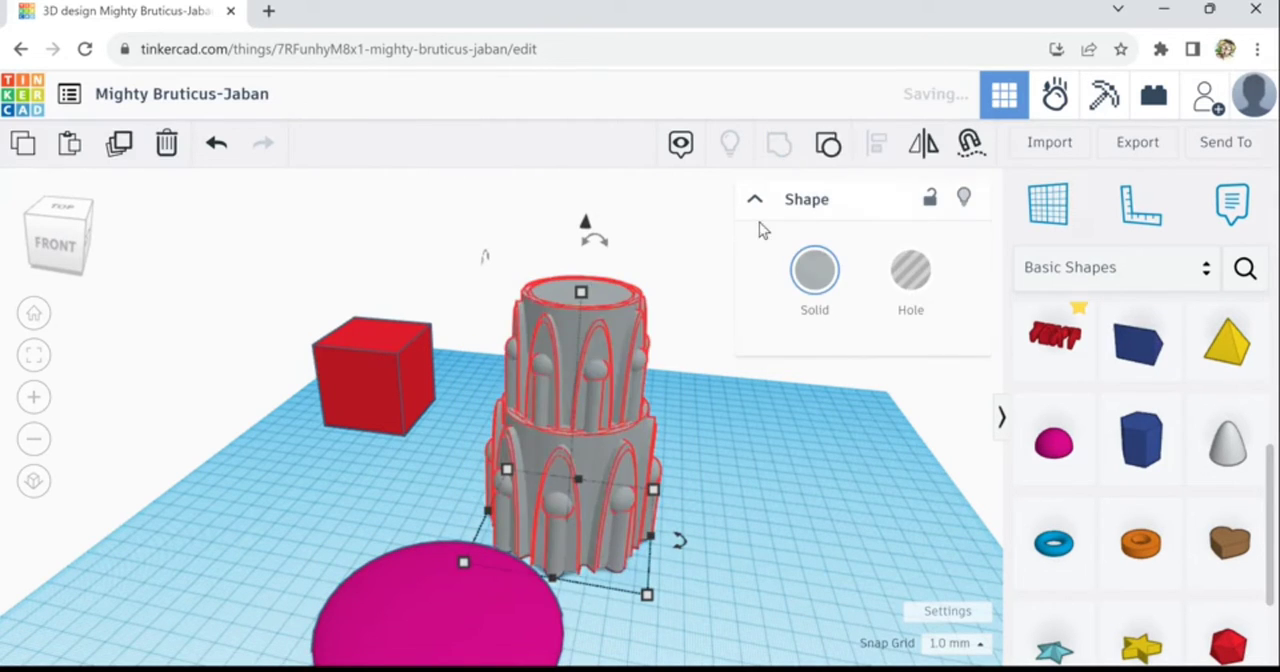
- Move the flattened half sphere under the tower as its base and color it the same grey
left_click_drag(560, 590, 582, 537)
key("Left")
key("Left")
key("Left")
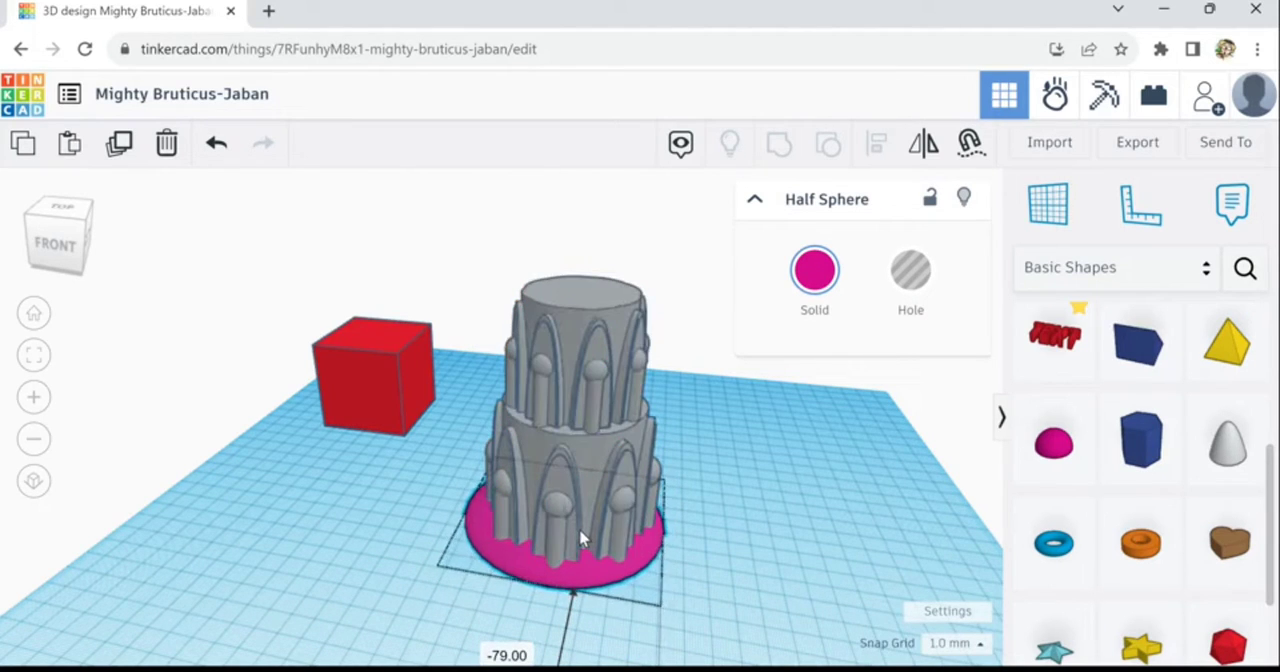
left_click(812, 272)
left_click(1038, 452)
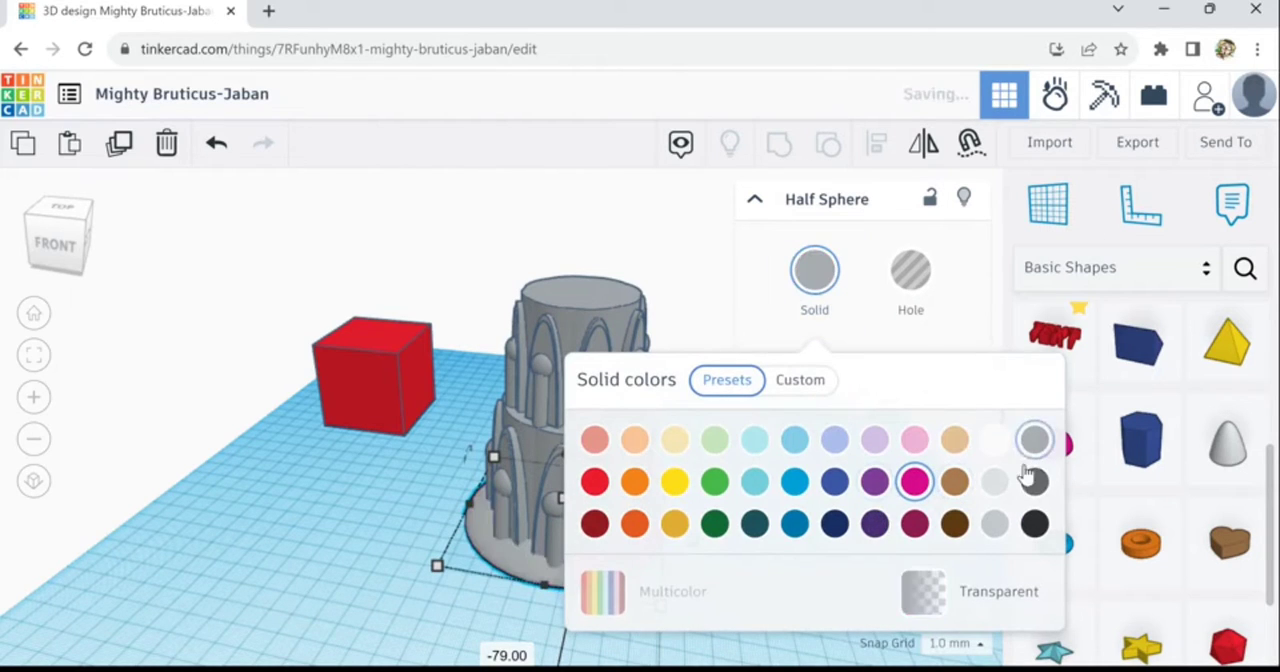
left_click(550, 587)
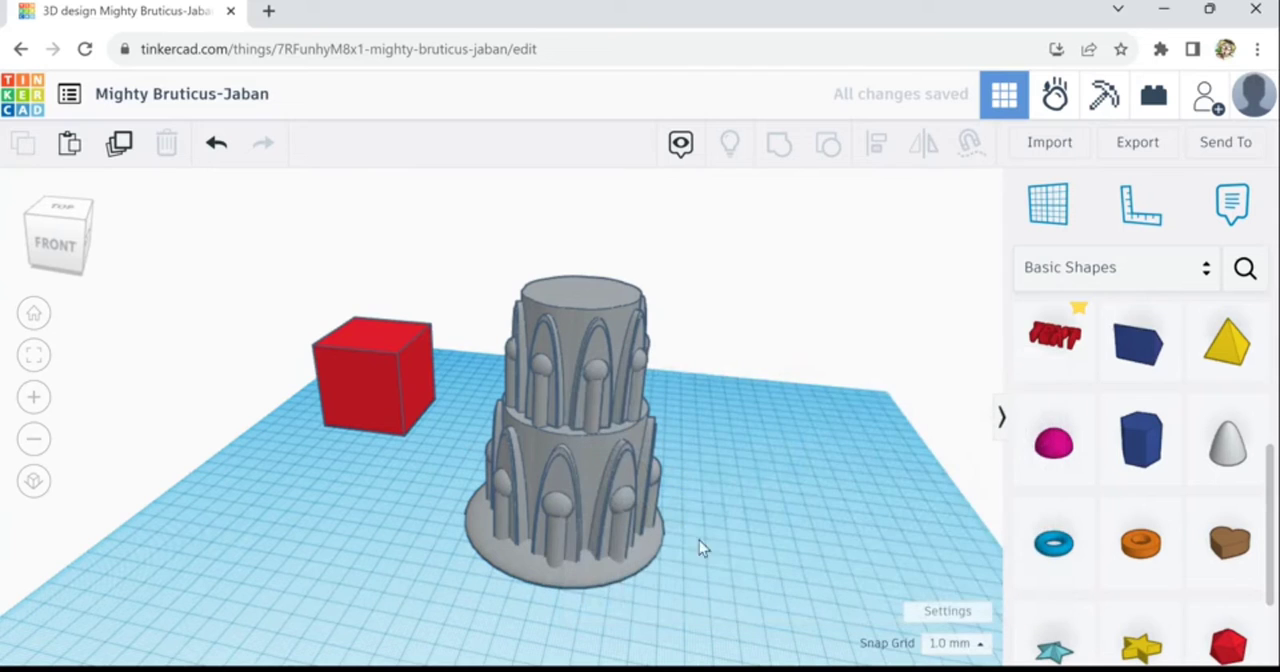
- Align the tower and its disc base to a common center in both horizontal directions
left_click_drag(663, 588, 746, 532)
left_click_drag(670, 641, 487, 595)
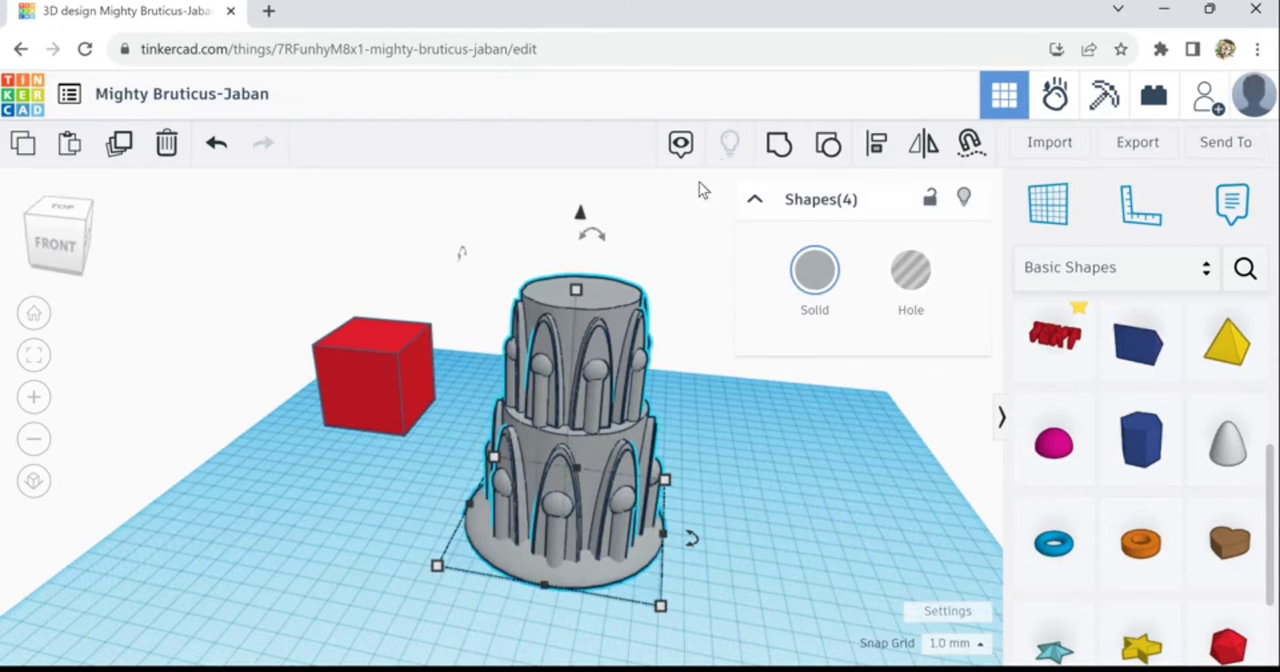
left_click(875, 160)
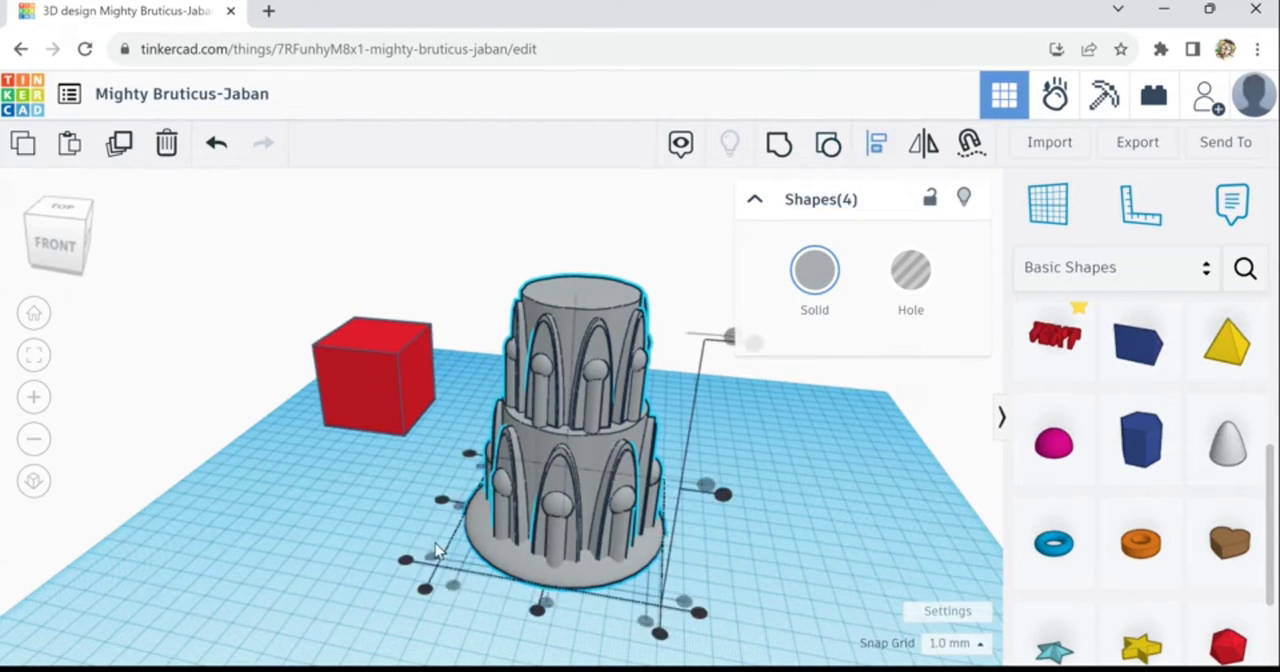
left_click(447, 519)
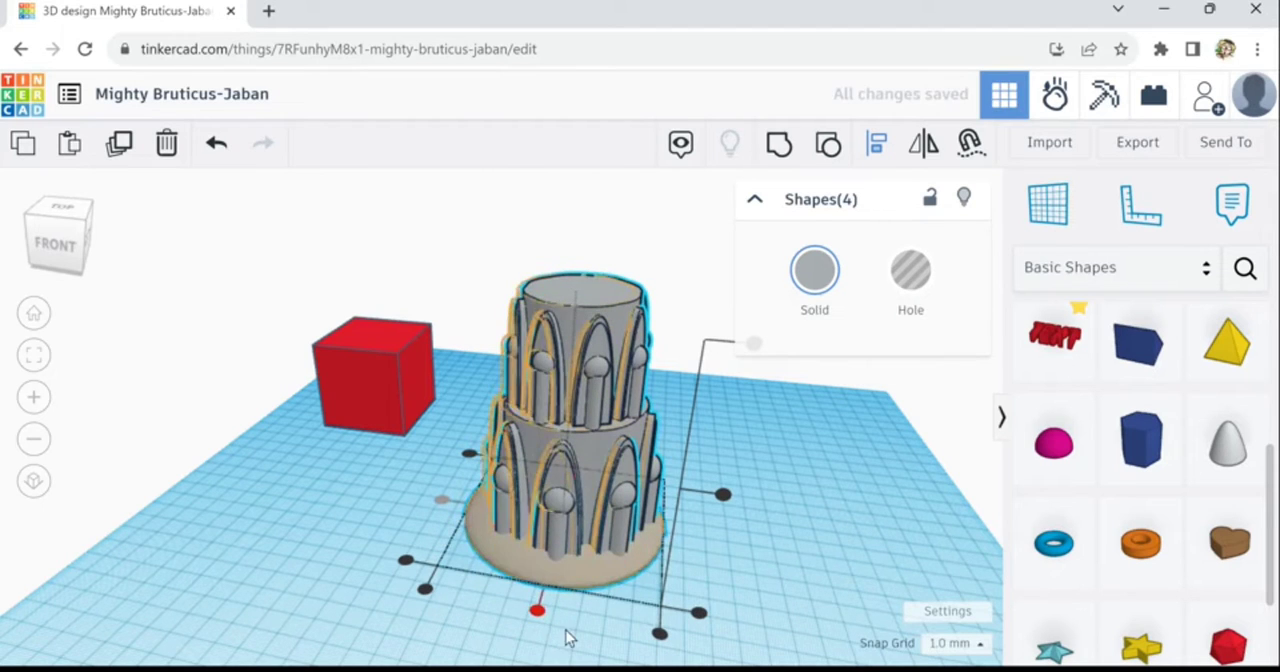
left_click(543, 621)
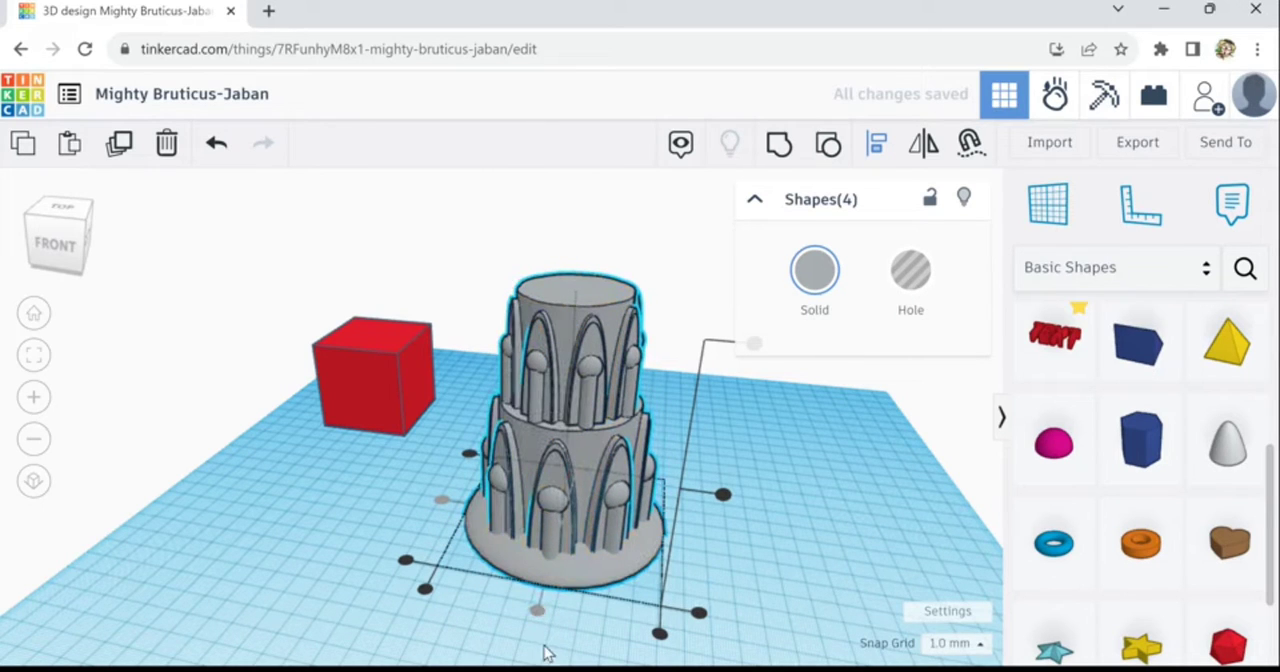
right_click_drag(575, 627, 626, 646)
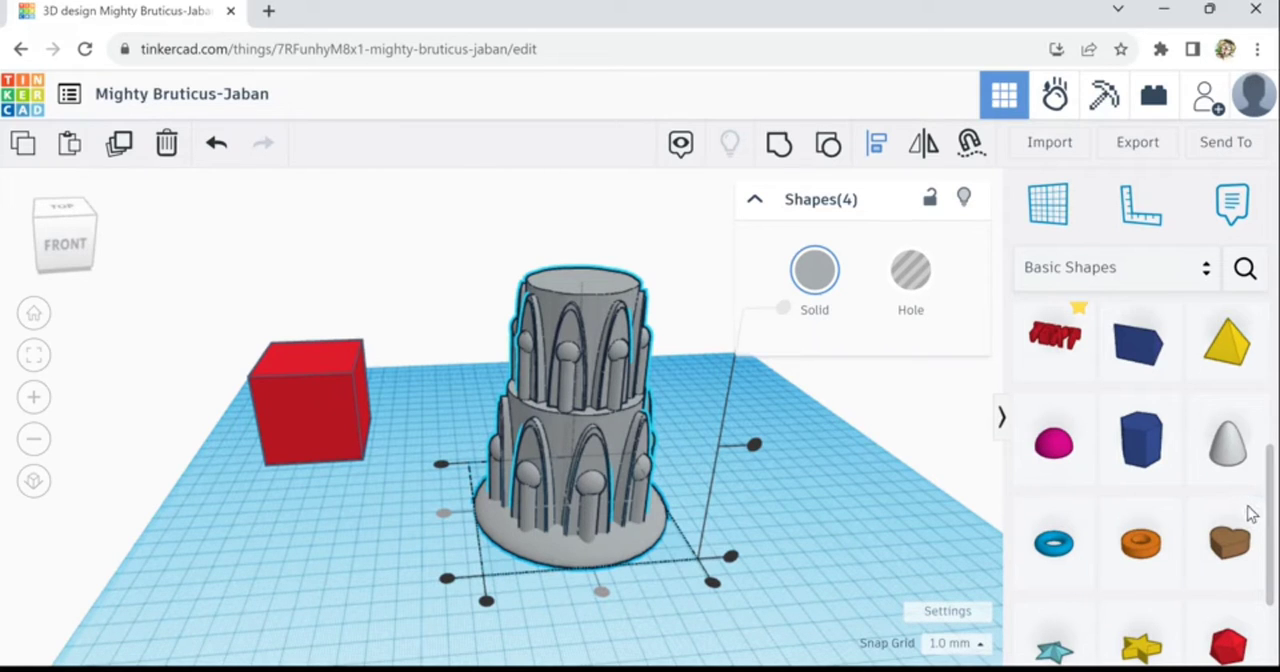
- Add a tube about 110 mm across and 12 mm high, and place it as a ring around the tower's base
scroll(1275, 565, "down", 2)
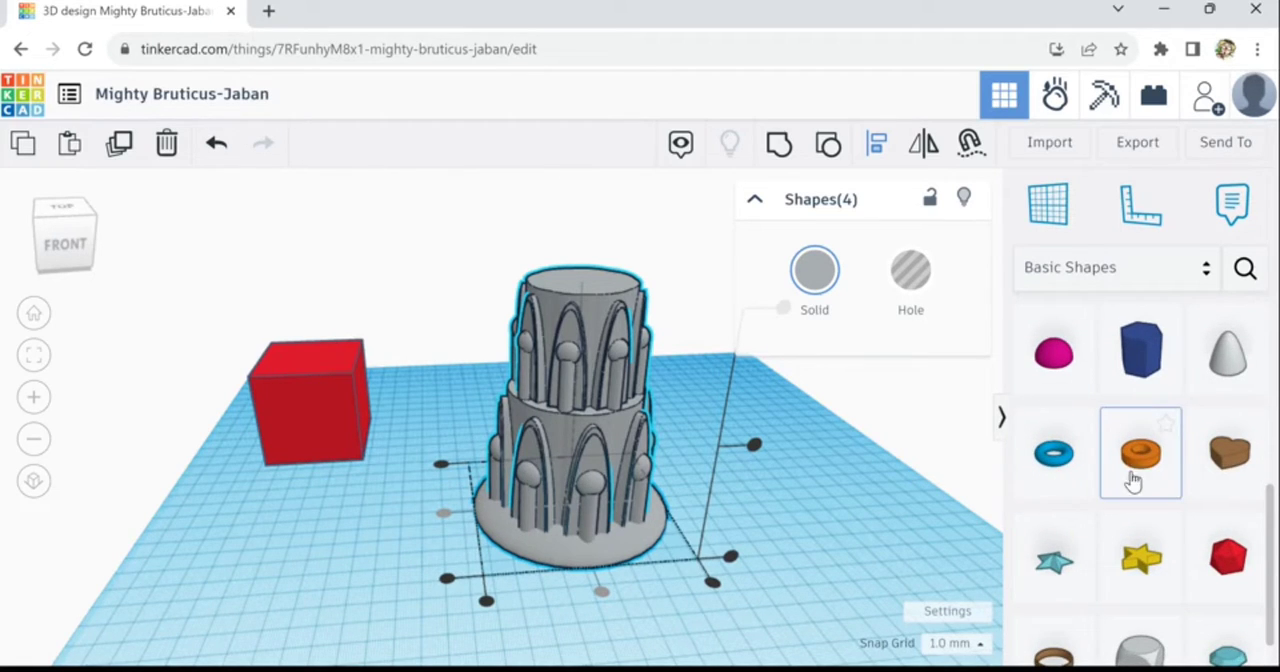
left_click(1136, 478)
left_click(404, 553)
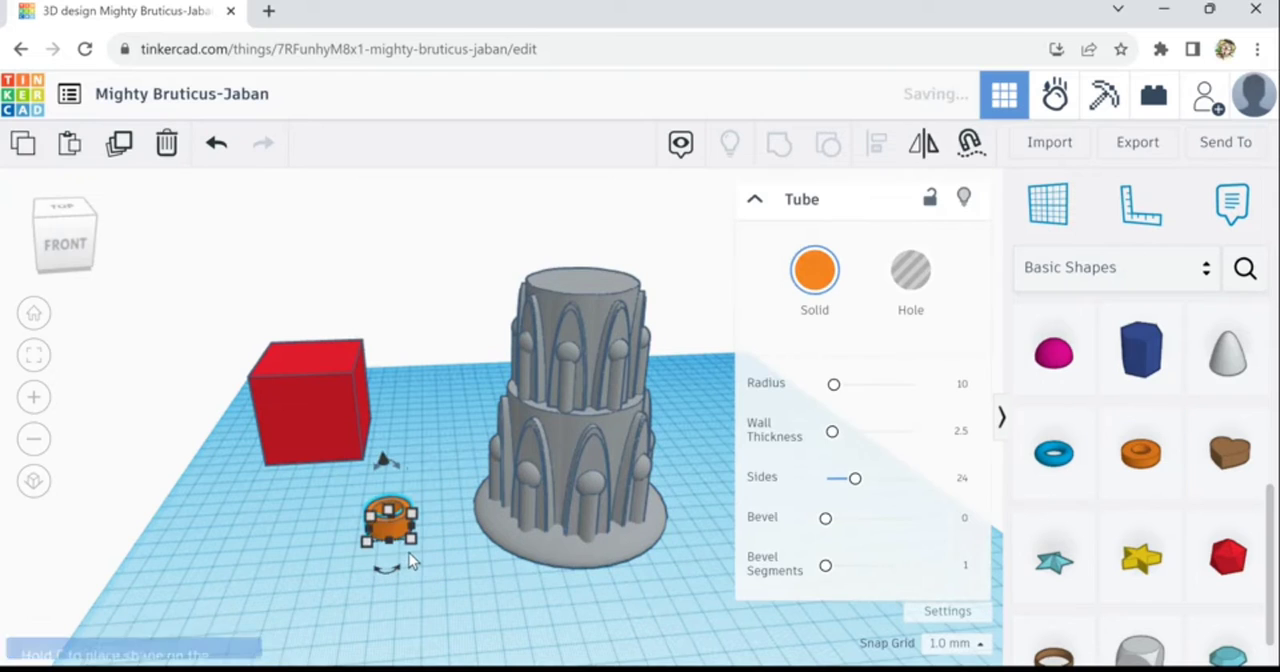
left_click_drag(419, 549, 661, 662)
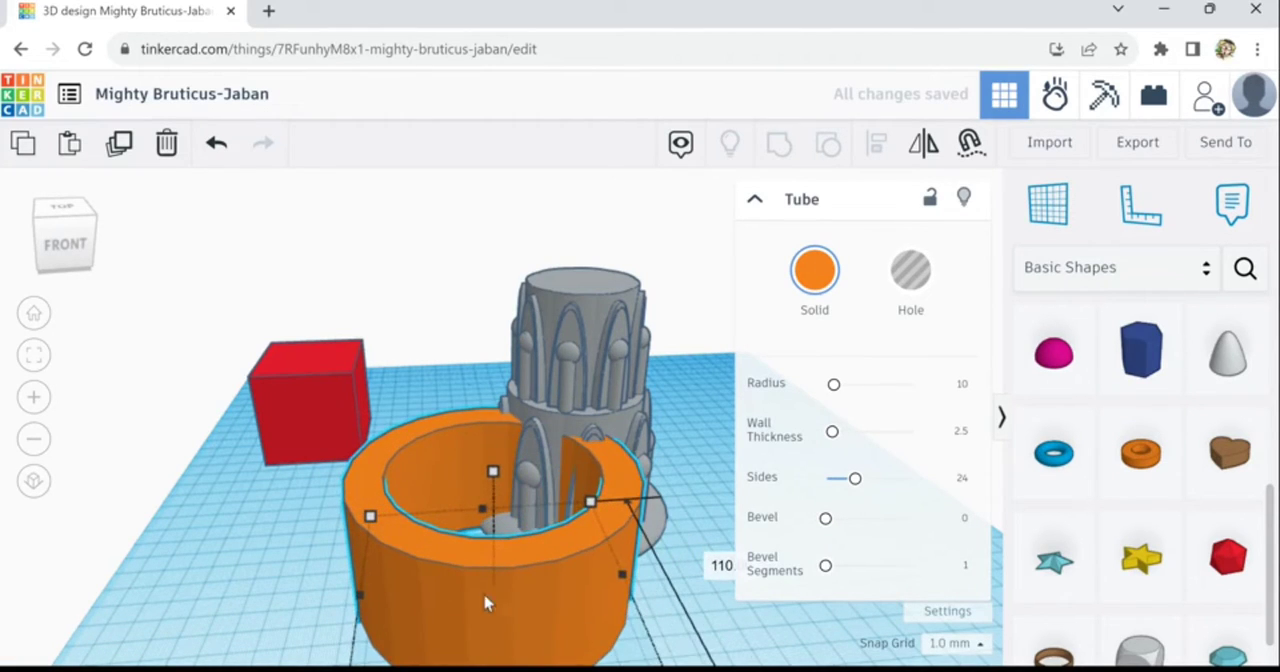
left_click_drag(499, 486, 511, 574)
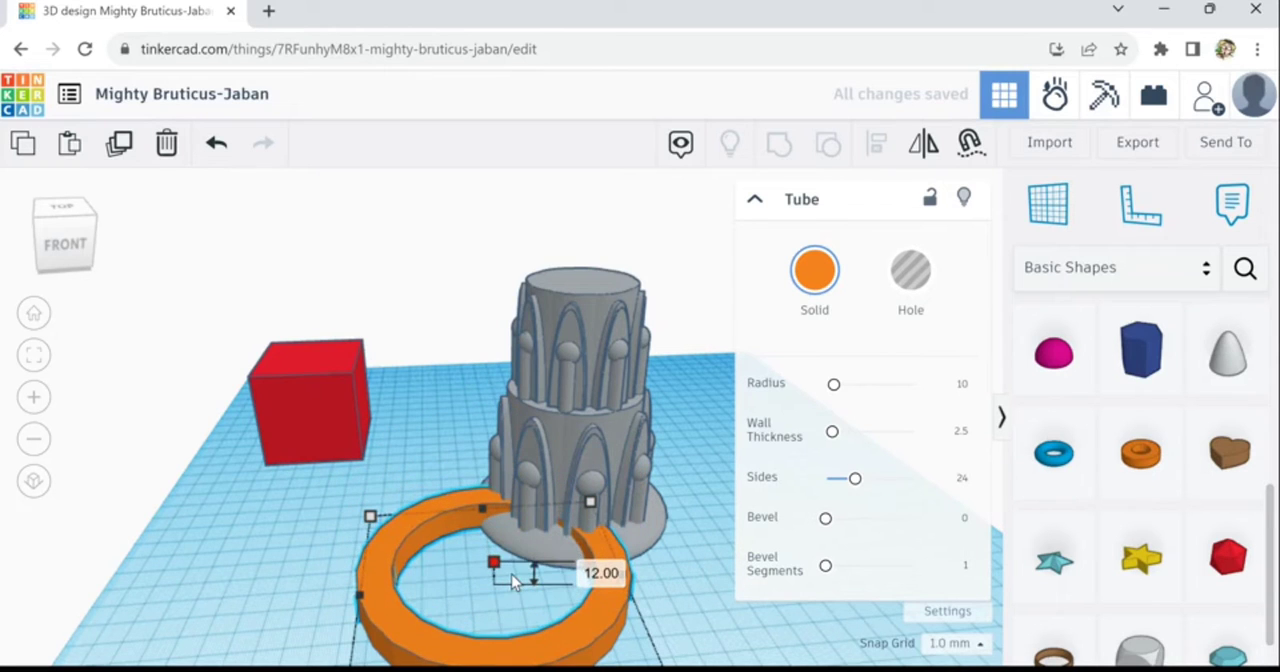
left_click_drag(621, 585, 634, 557)
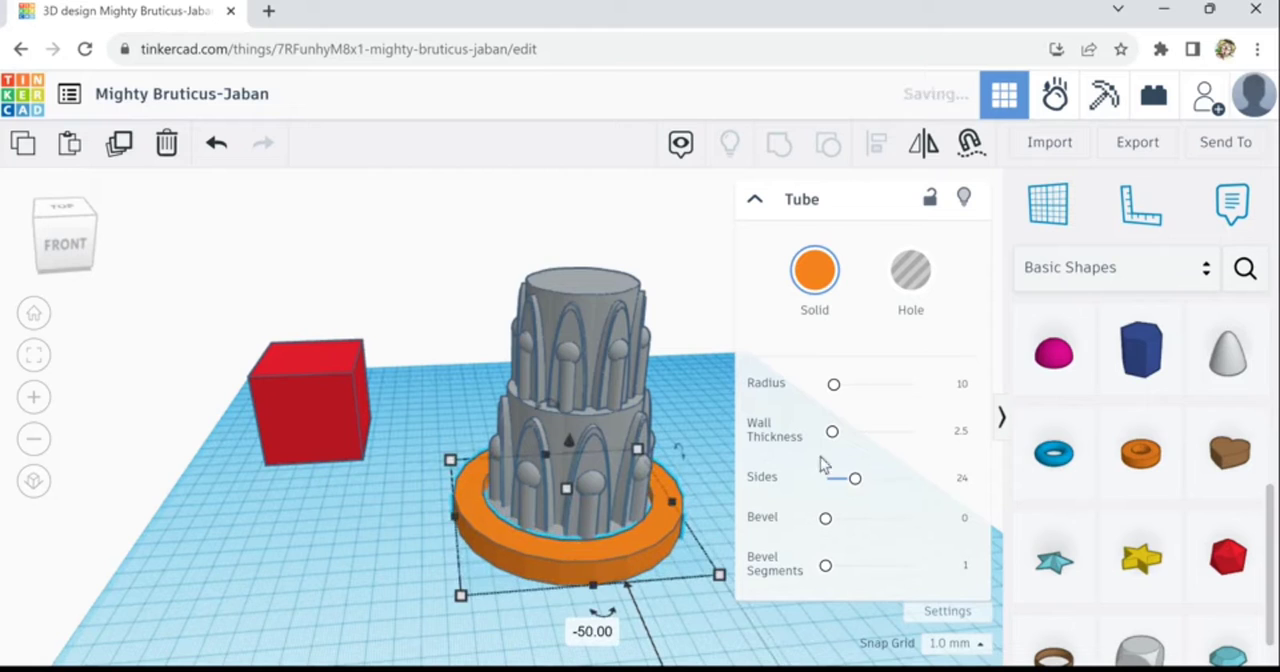
- Set the tube to 64 sides and 10 bevel segments, and color it the same grey as the tower
left_click_drag(831, 575, 956, 567)
left_click_drag(856, 479, 1020, 514)
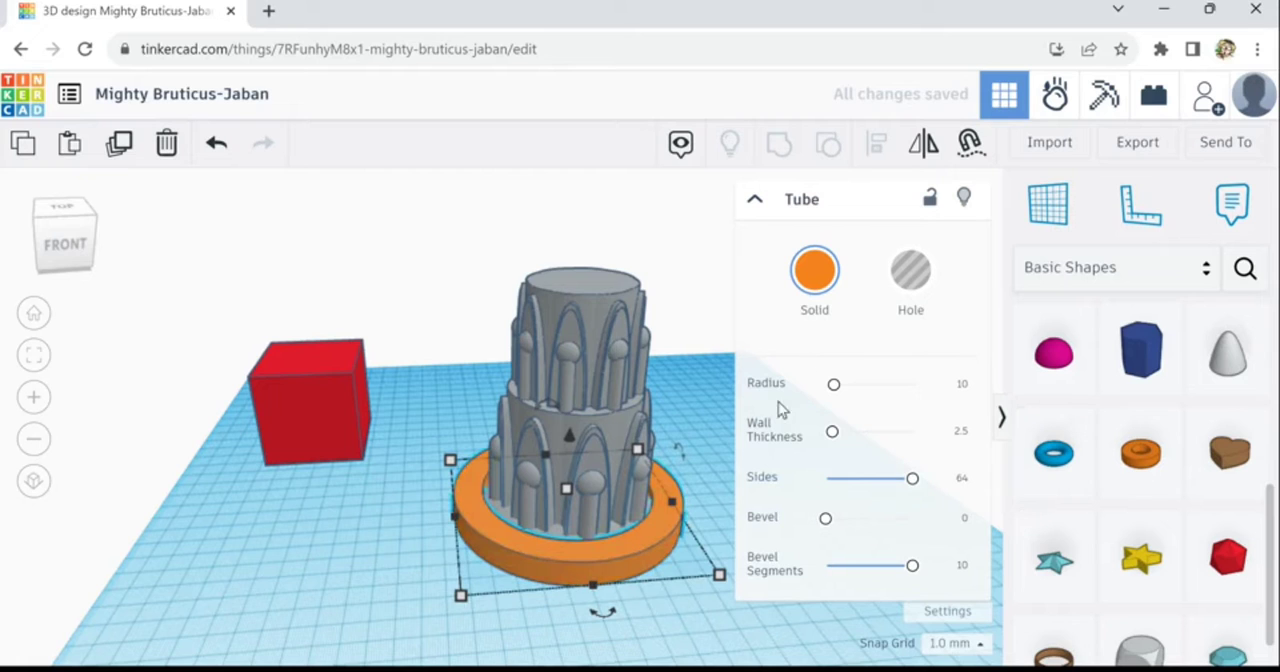
left_click(814, 272)
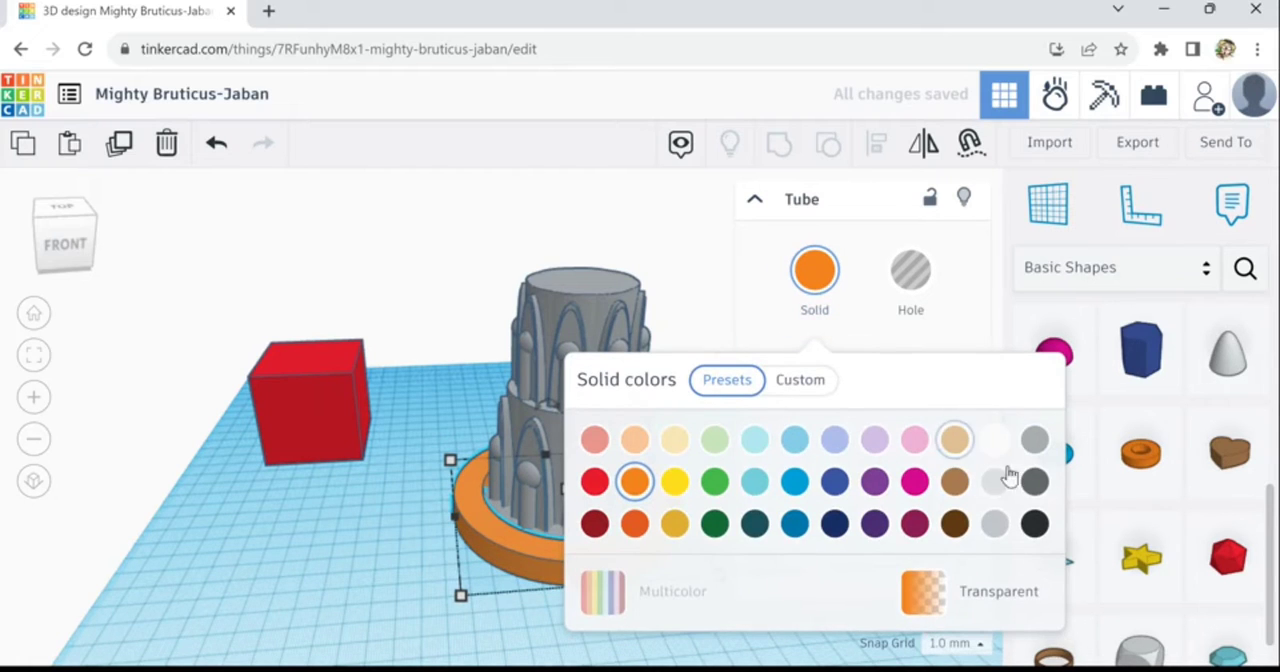
left_click(1034, 440)
left_click(366, 547)
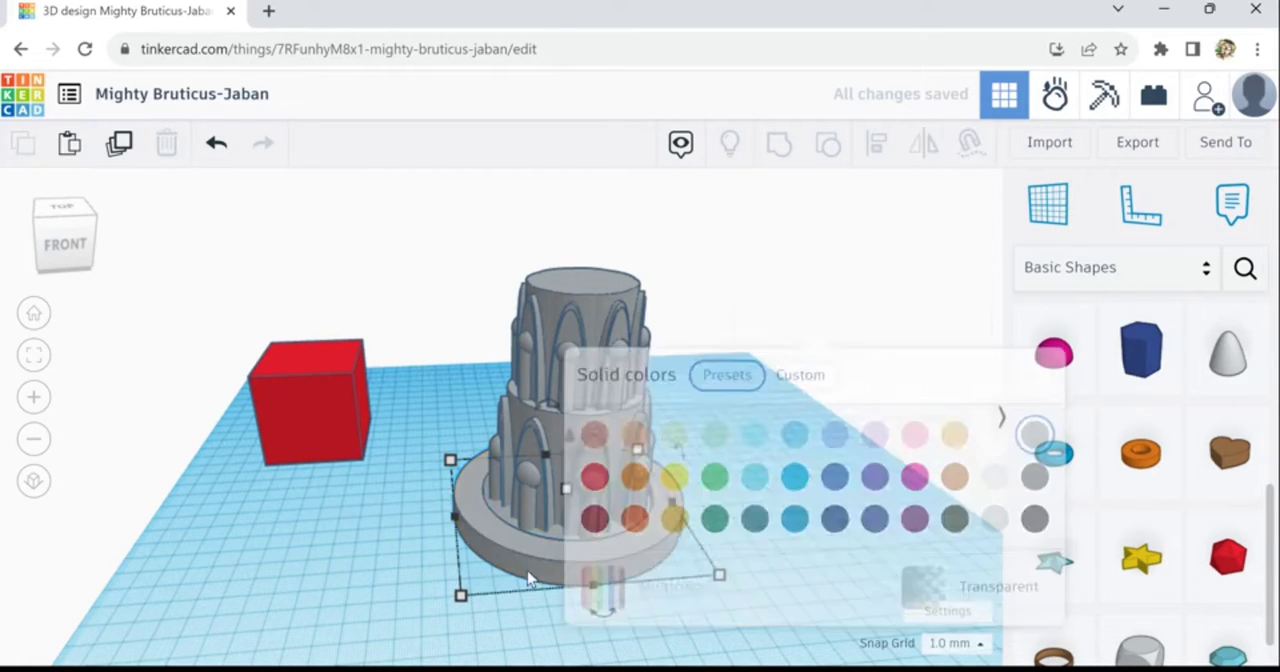
scroll(646, 548, "up", 2)
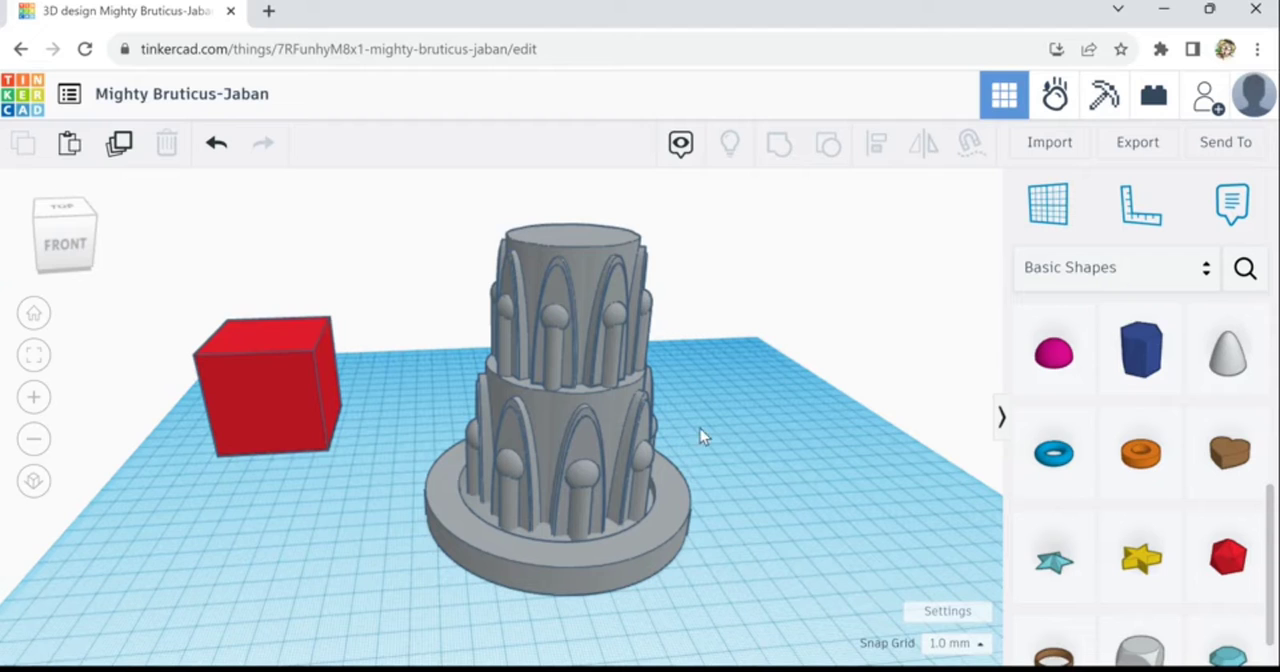
- Align the tower, its disc base and the surrounding ring to a common center in both horizontal directions
left_click_drag(706, 406, 462, 612)
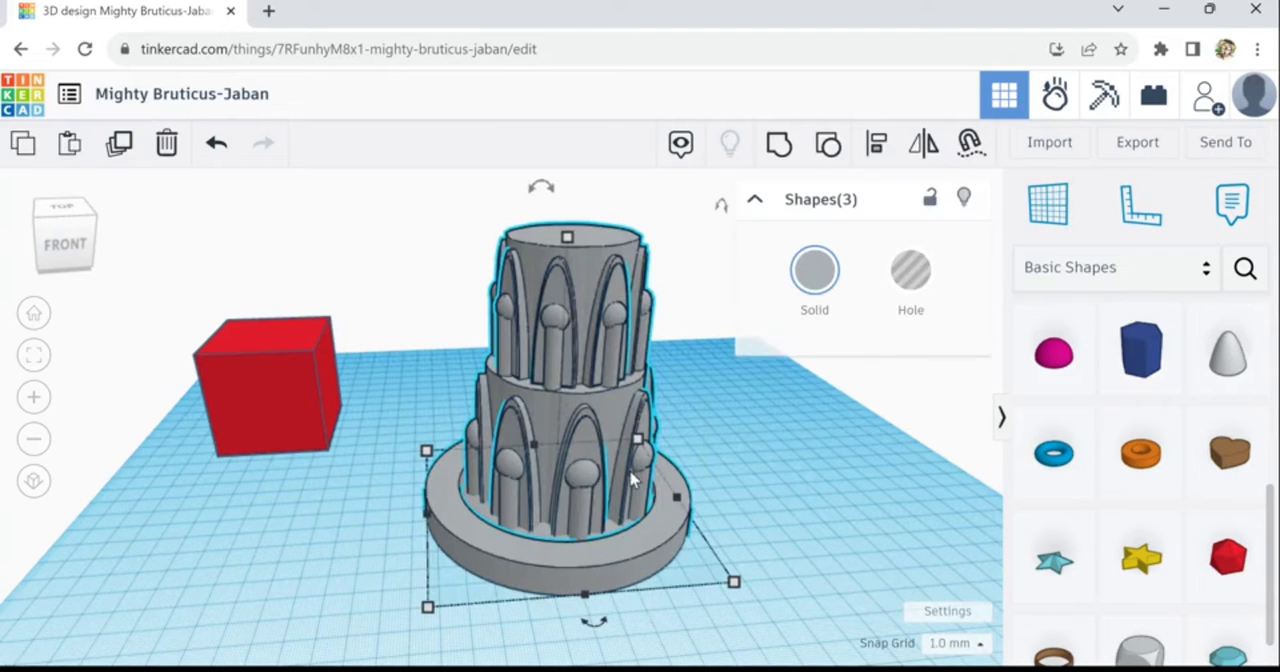
left_click(878, 148)
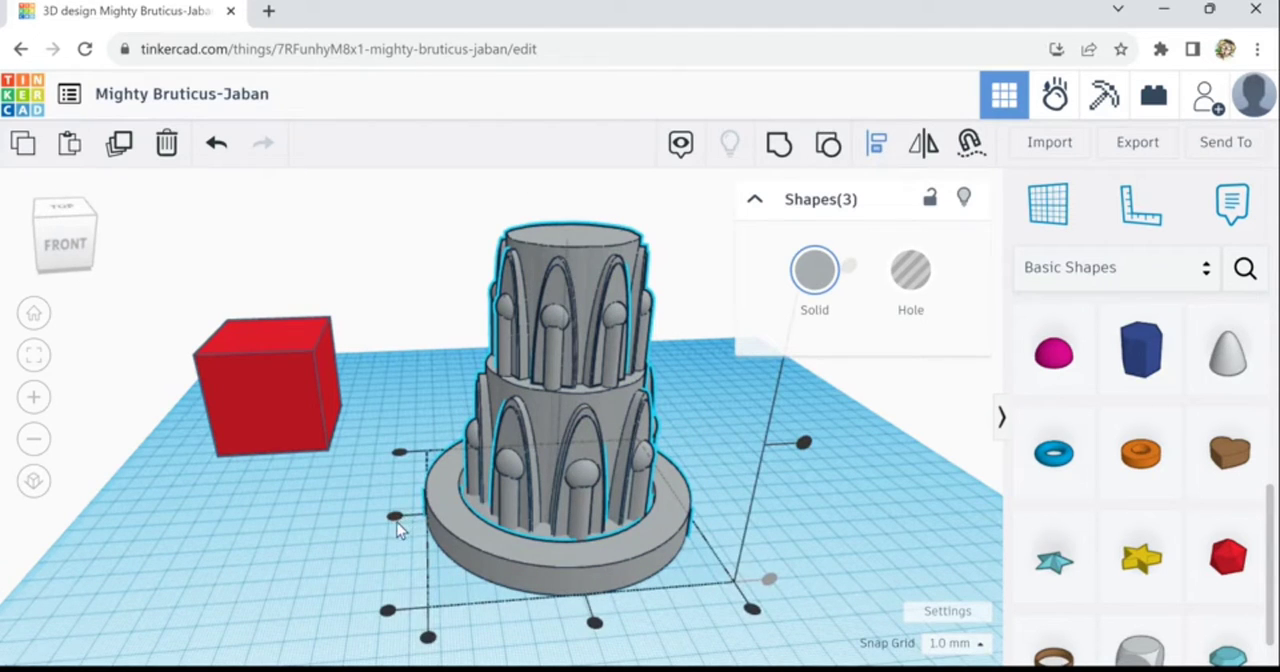
left_click(393, 515)
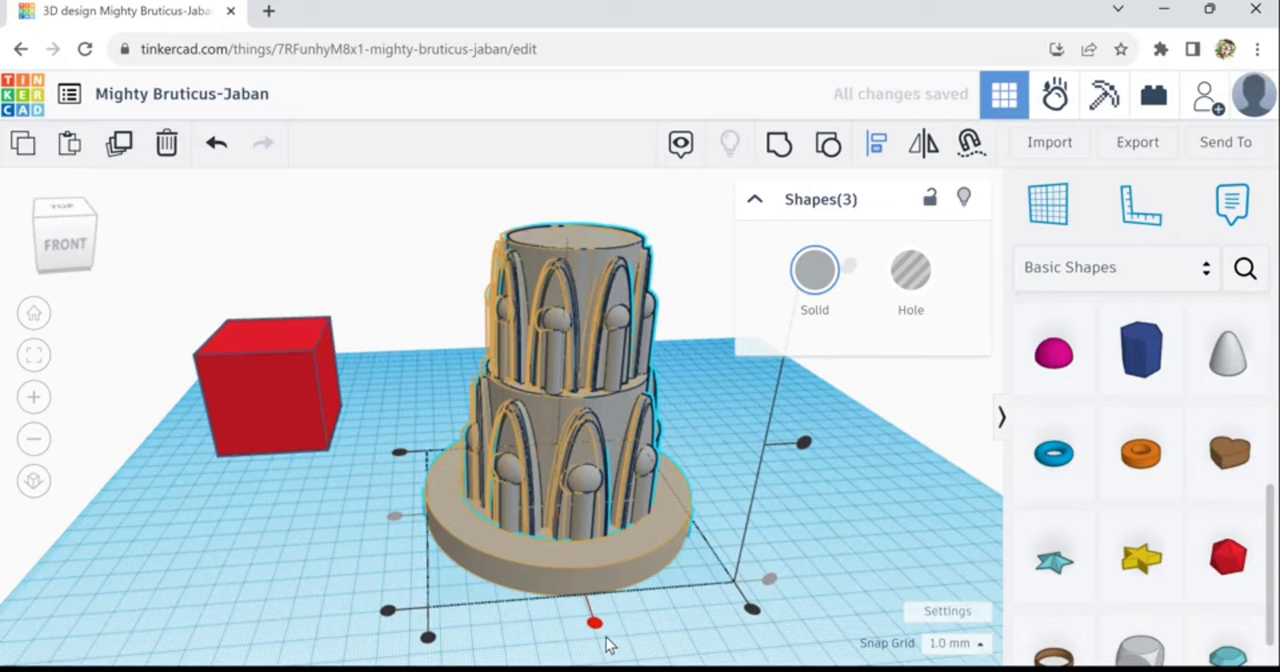
left_click(601, 638)
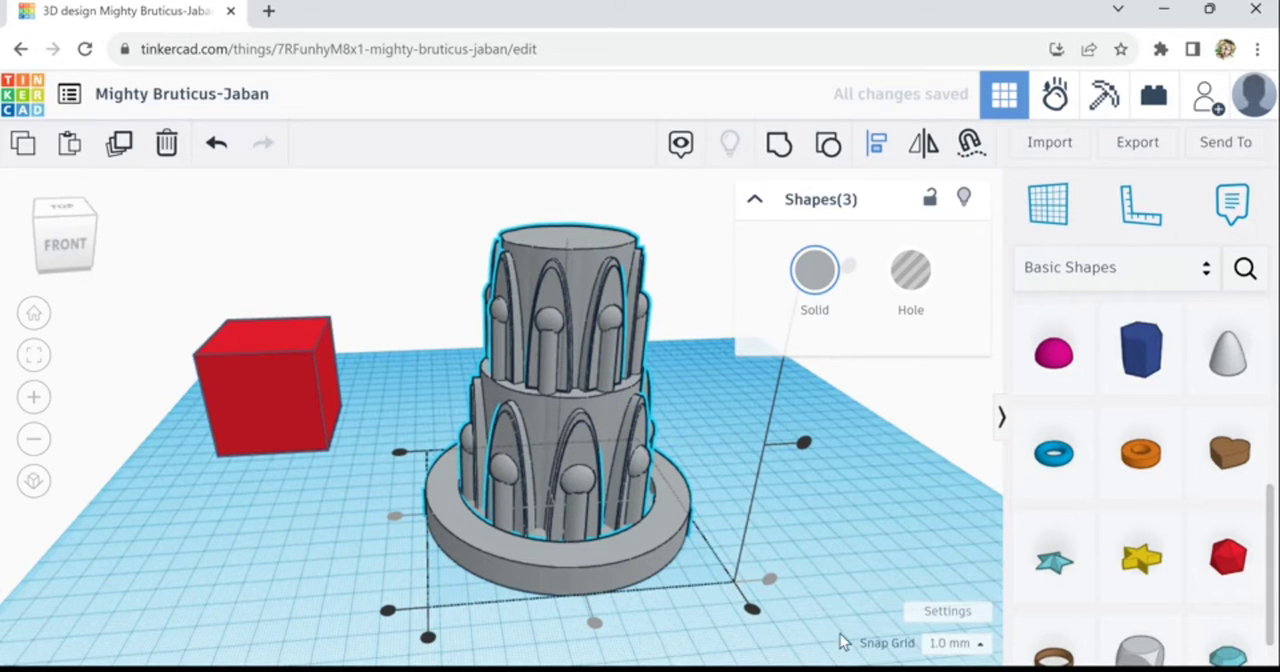
- Place a paraboloid on the flat top of the tower
scroll(843, 642, "down", 1)
scroll(843, 642, "down", 1)
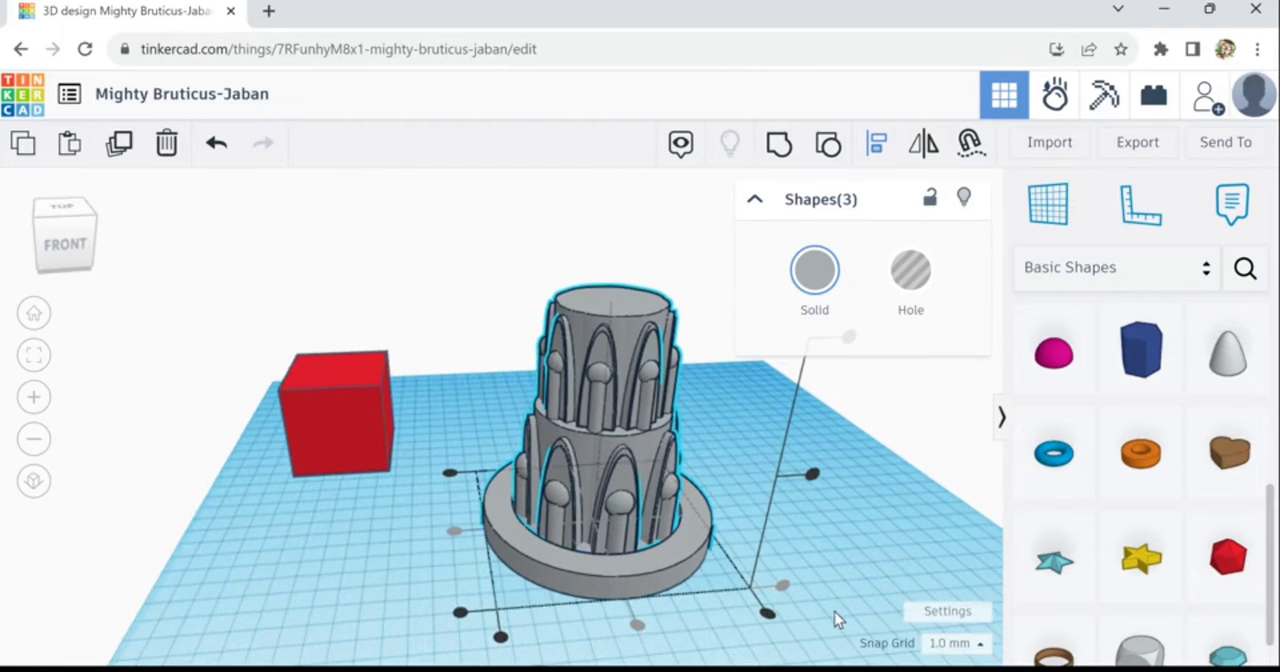
scroll(834, 610, "down", 1)
right_click_drag(700, 603, 809, 619)
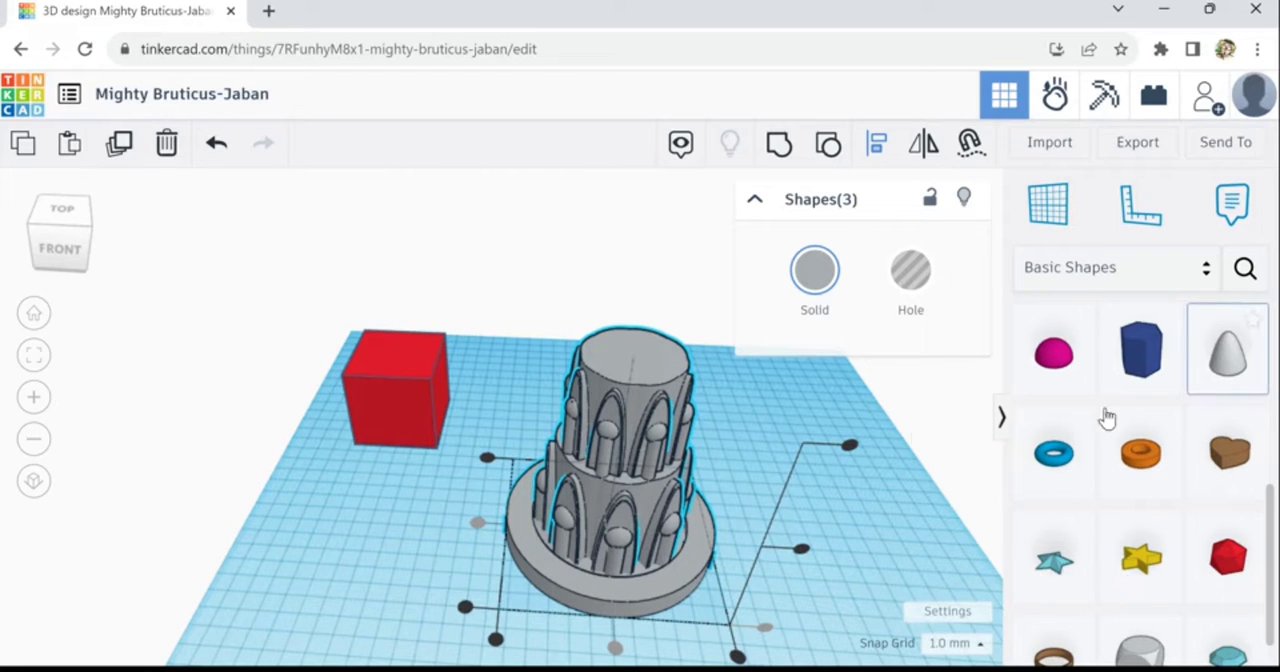
left_click(1228, 350)
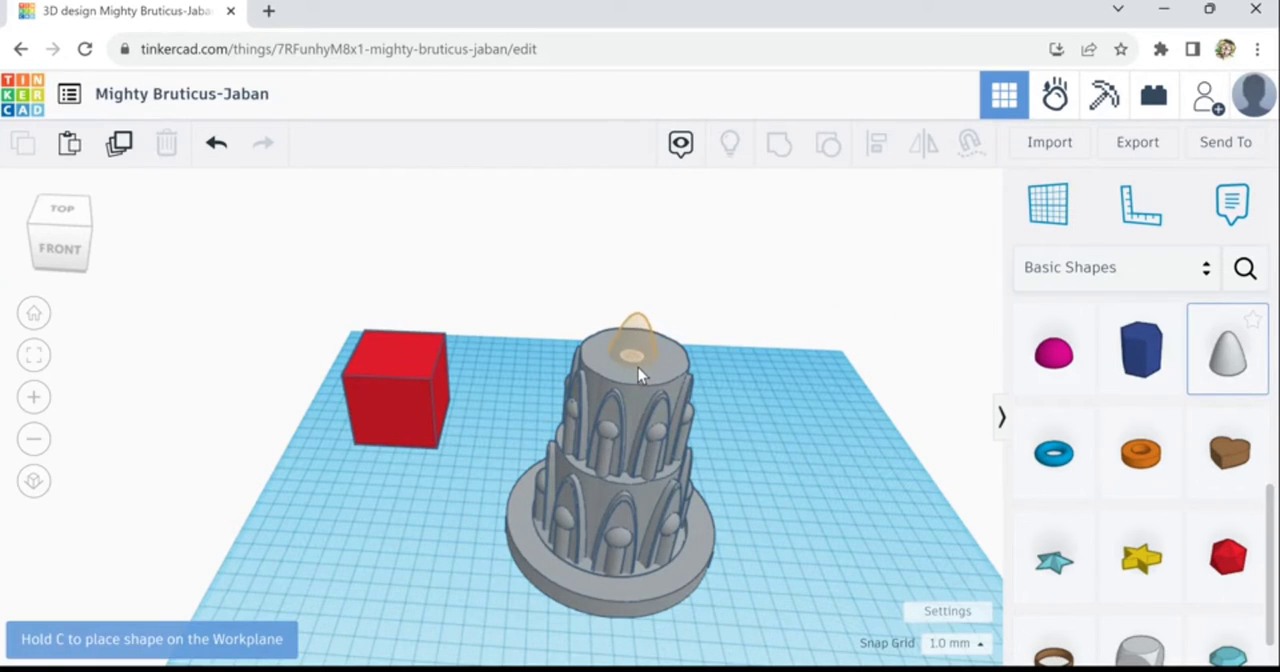
left_click(638, 365)
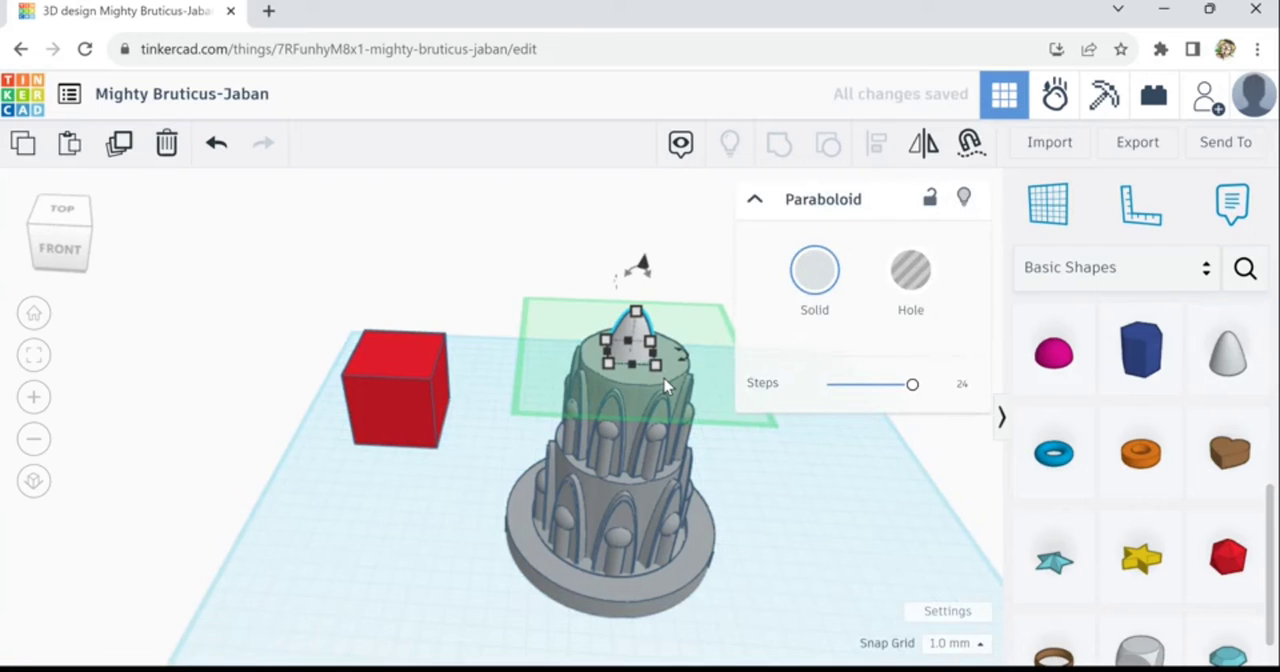
- Enlarge the paraboloid until its base covers the tower's top, and nudge it into place over the upper cylinder
mouse_move(656, 365)
left_mouse_down("shift")
mouse_move(714, 397)
mouse_move(648, 373)
left_mouse_up("shift")
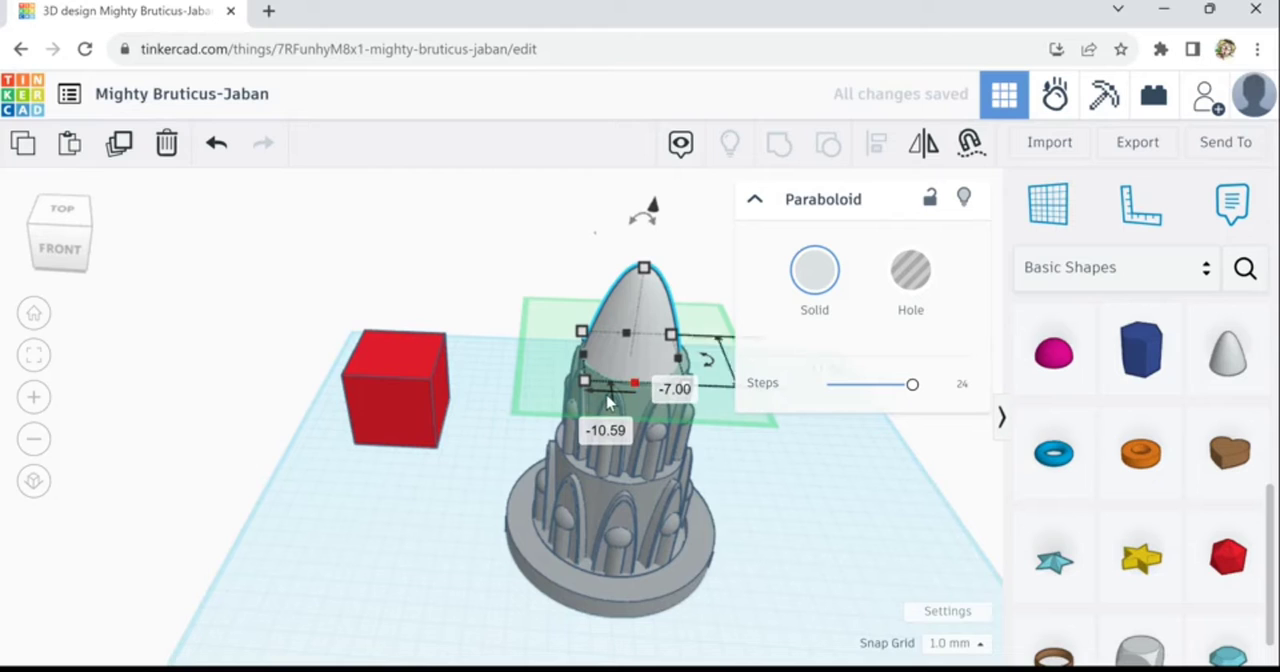
left_click_drag(587, 398, 588, 400)
key("Right")
key("Right")
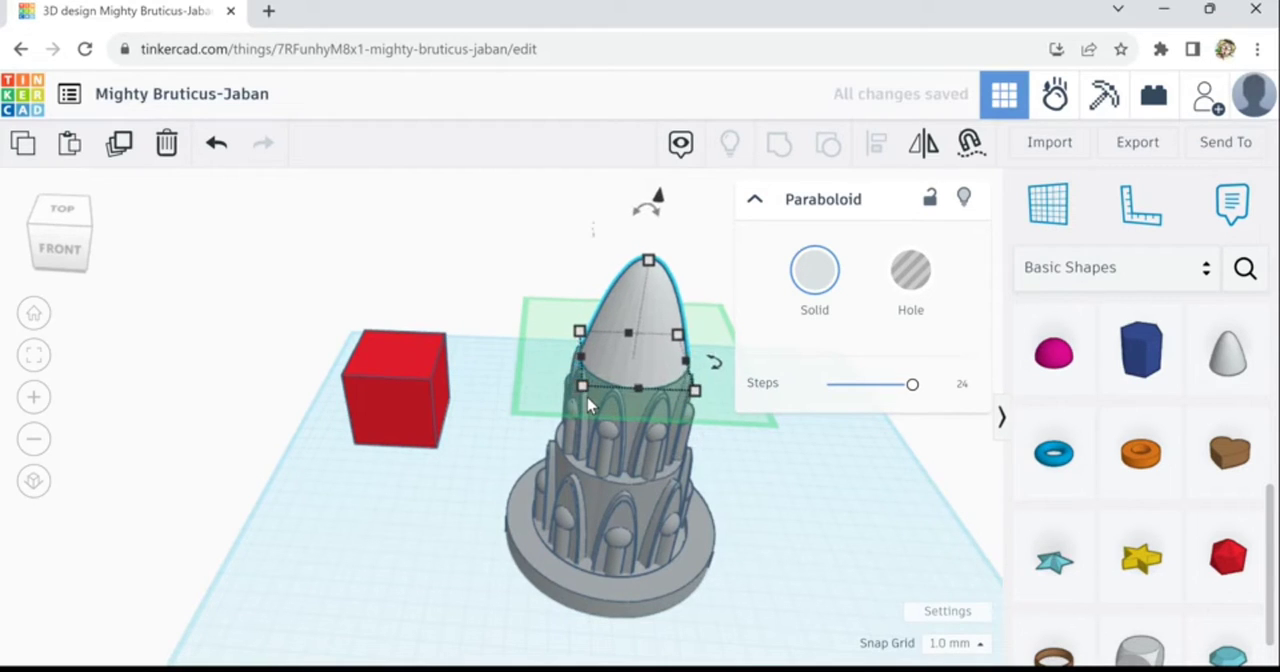
key("Up")
key("Up")
key("Up")
left_click(784, 544)
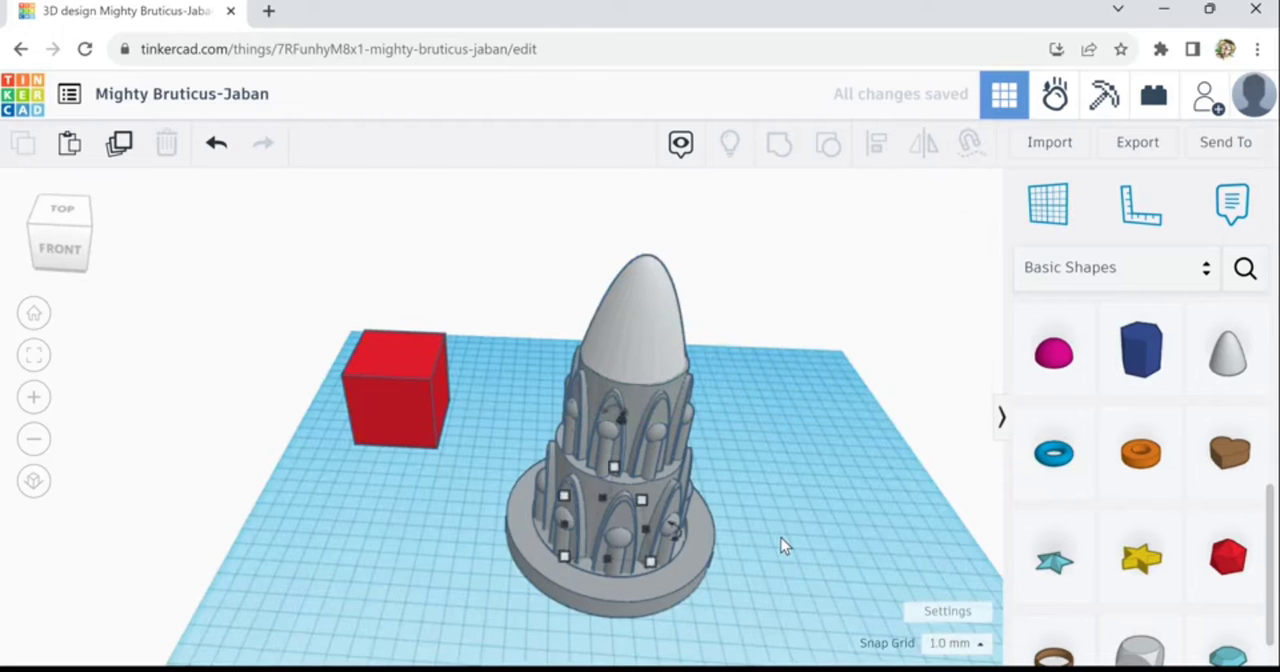
- Adjust the height of the paraboloid dome and color it the same grey as the tower
left_click(656, 330)
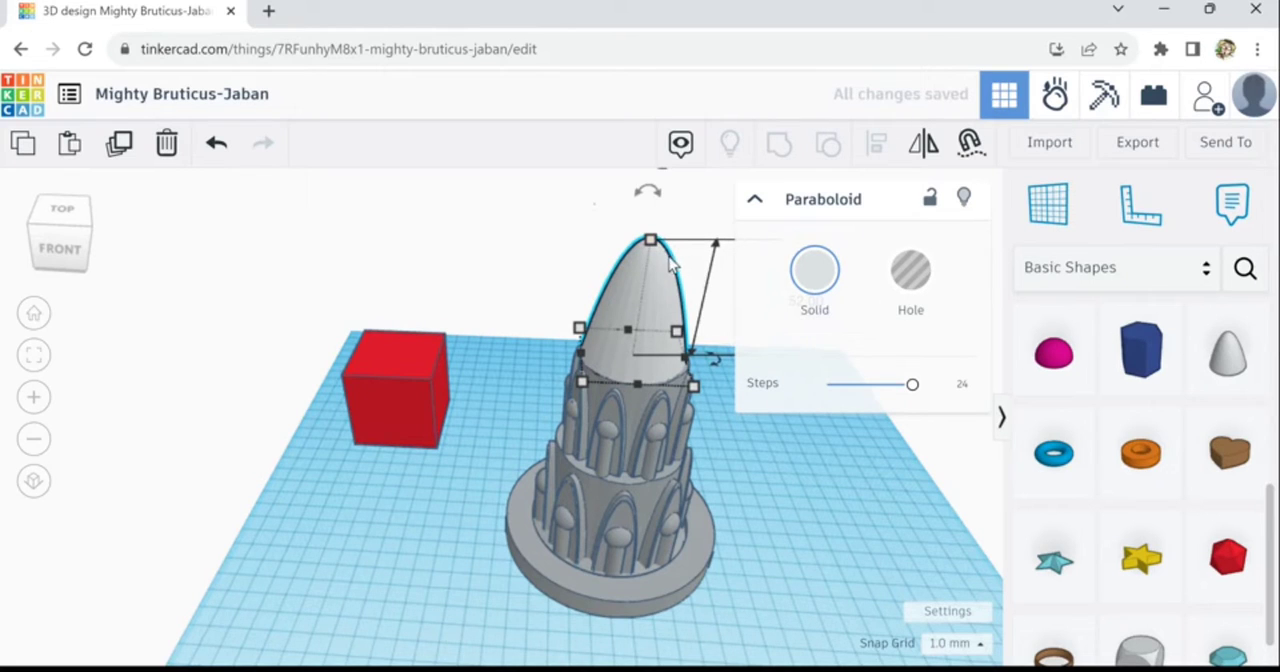
left_click_drag(655, 272, 655, 273)
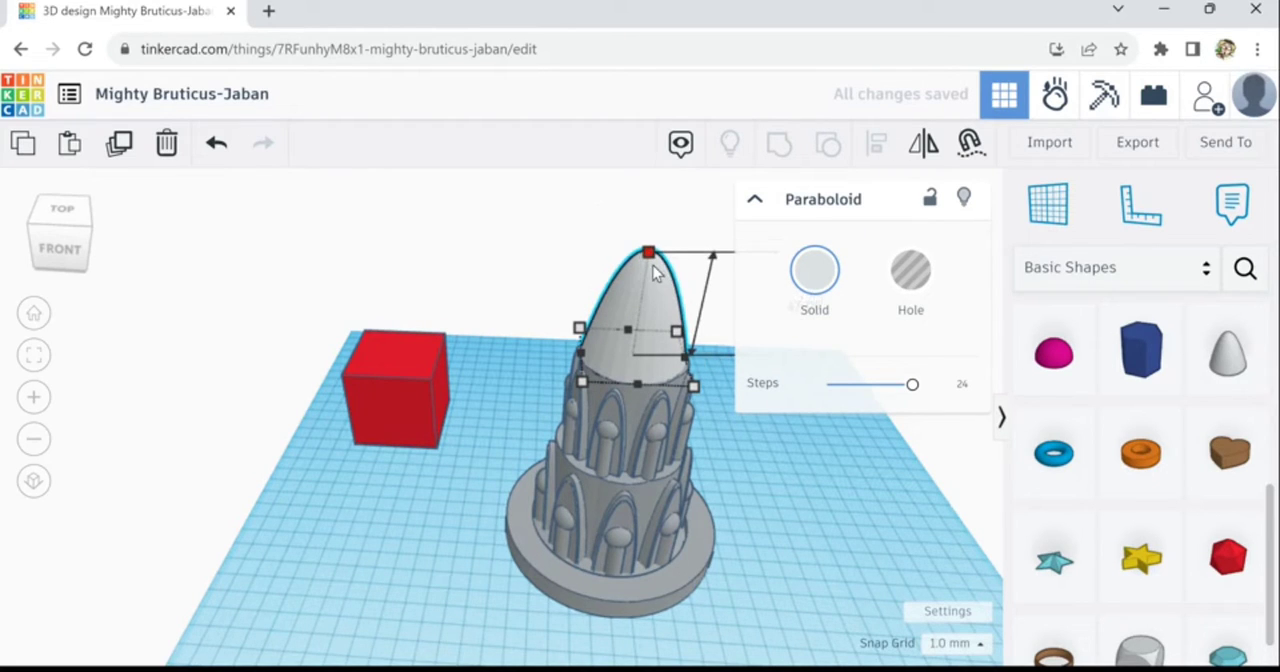
left_click(818, 290)
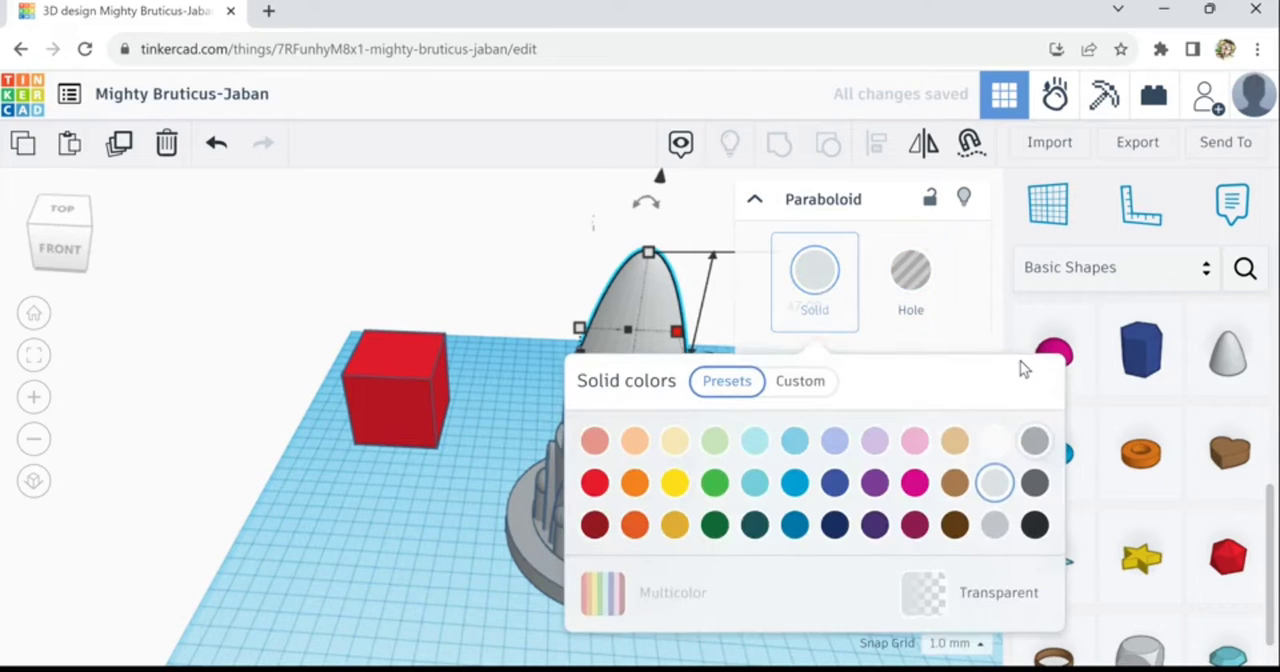
left_click(1035, 440)
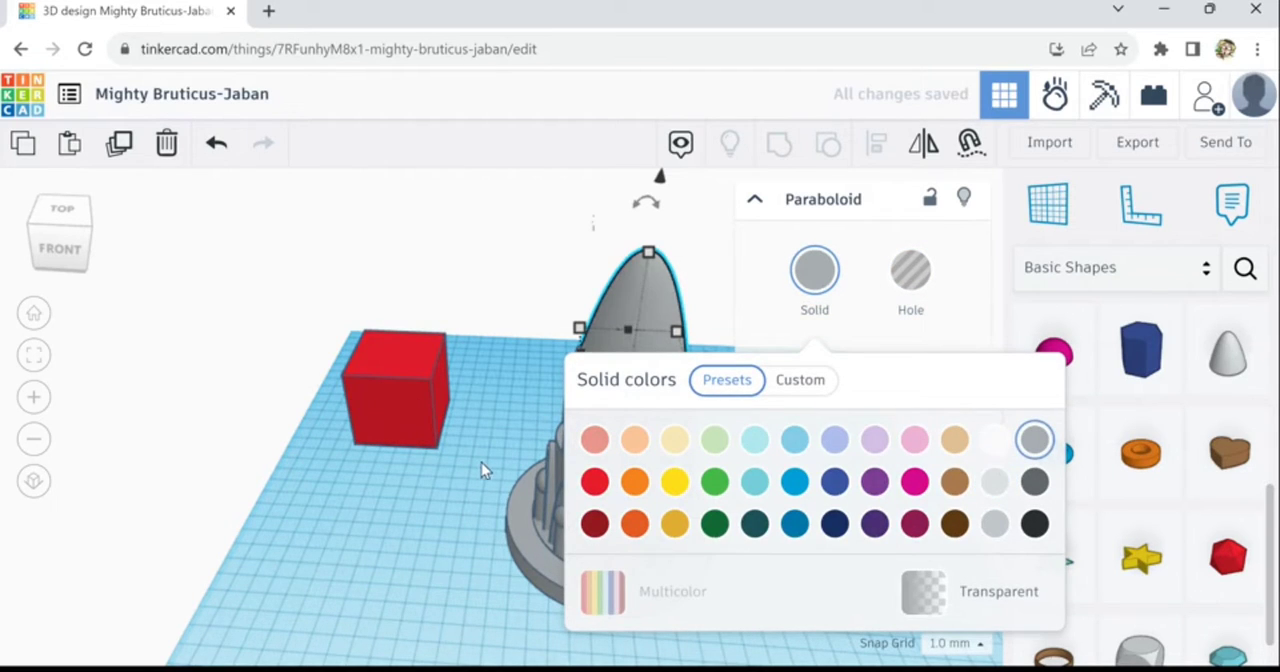
left_click(481, 462)
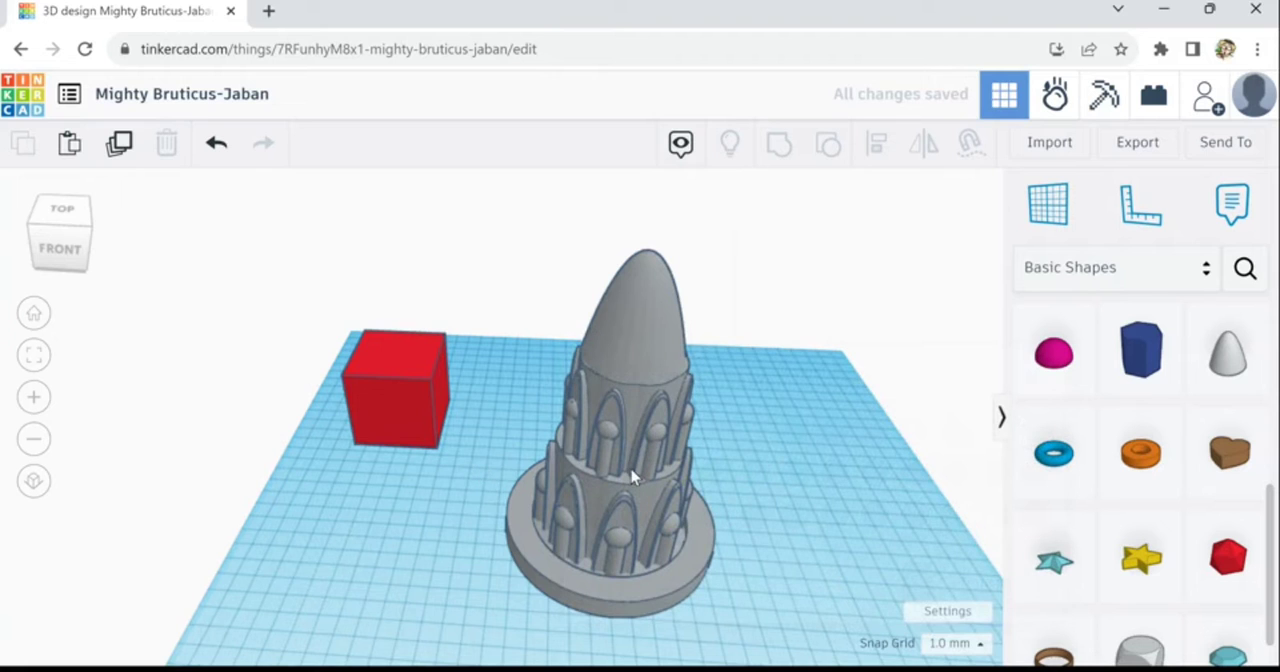
- Add a tube to the workplane beside the tower
right_click_drag(771, 566, 808, 578)
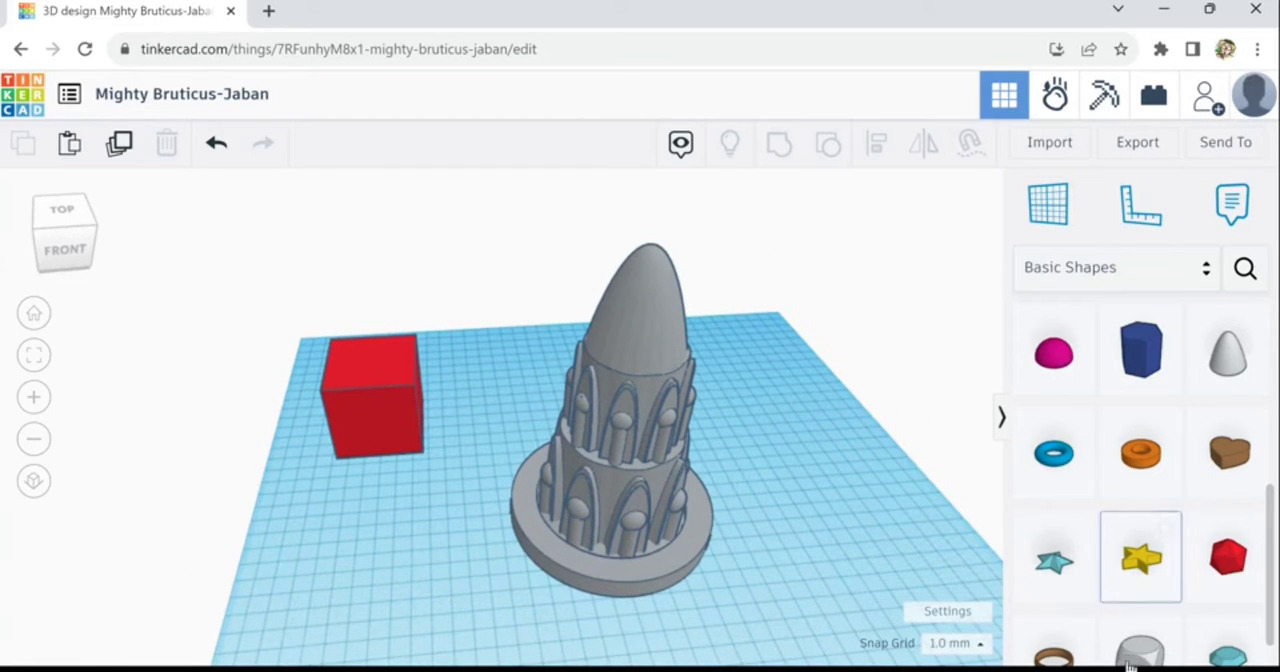
scroll(1110, 655, "down", 1)
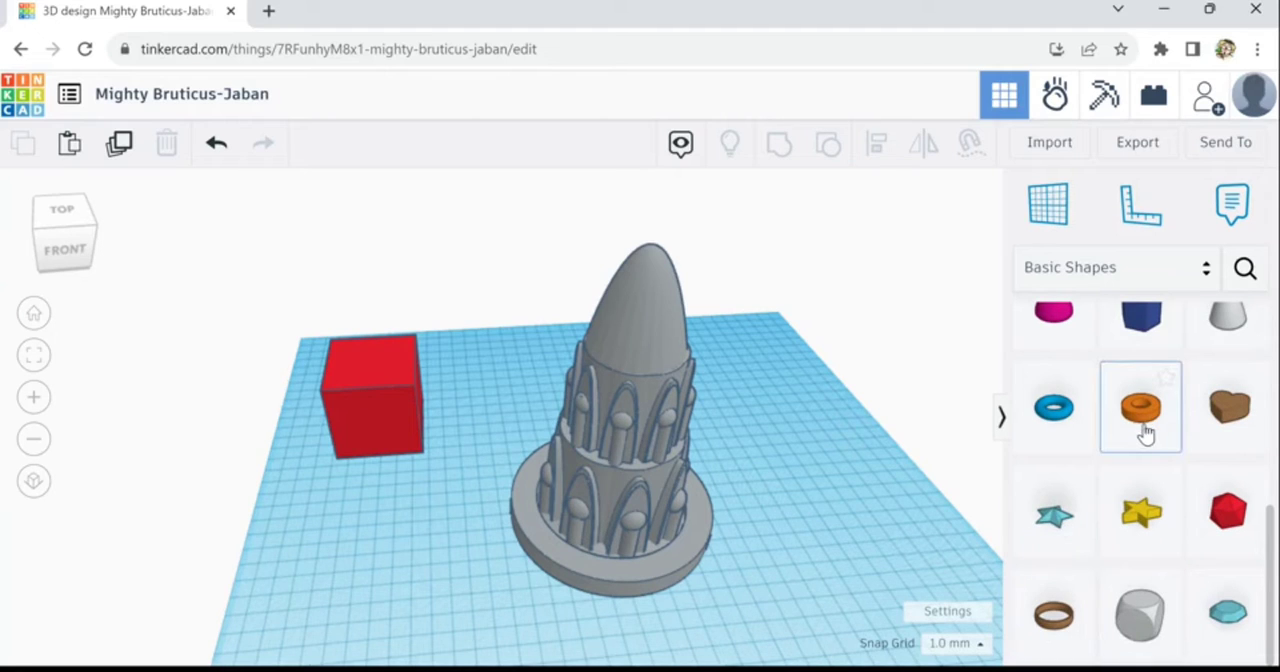
left_click_drag(1143, 430, 472, 535)
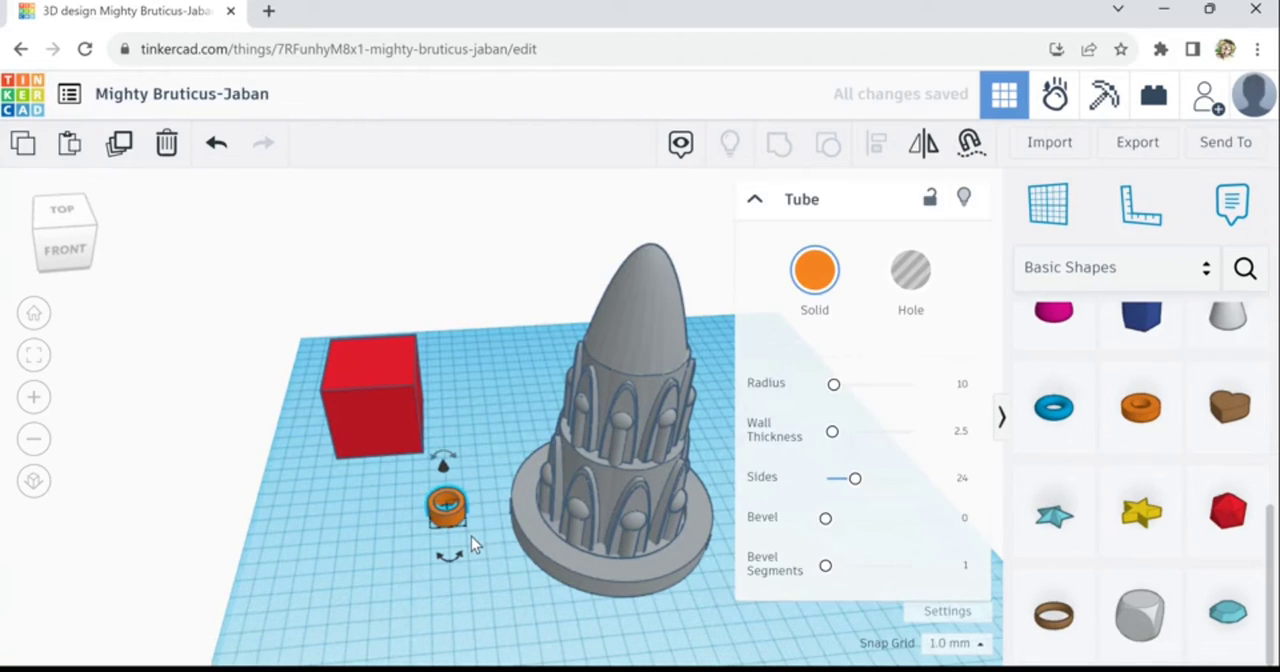
- Duplicate the ring around the tower's base, shrink the copy to about 102 mm across and stretch it to about 125 mm high
left_click(543, 543)
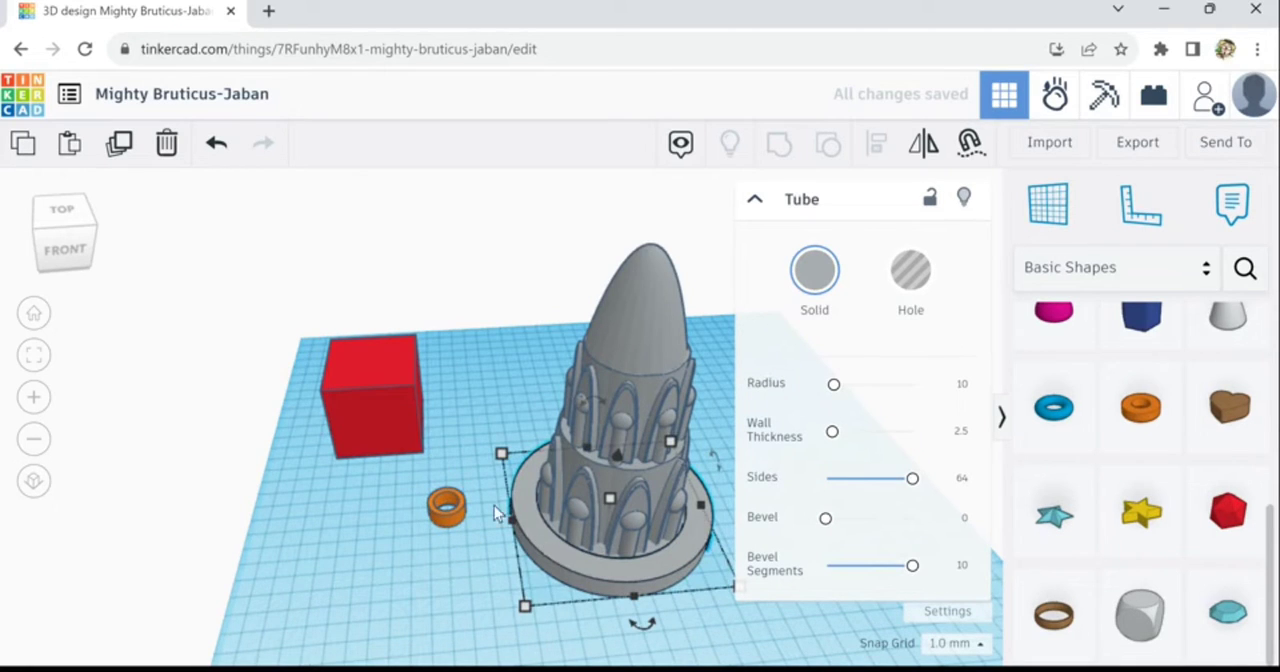
left_click(131, 155)
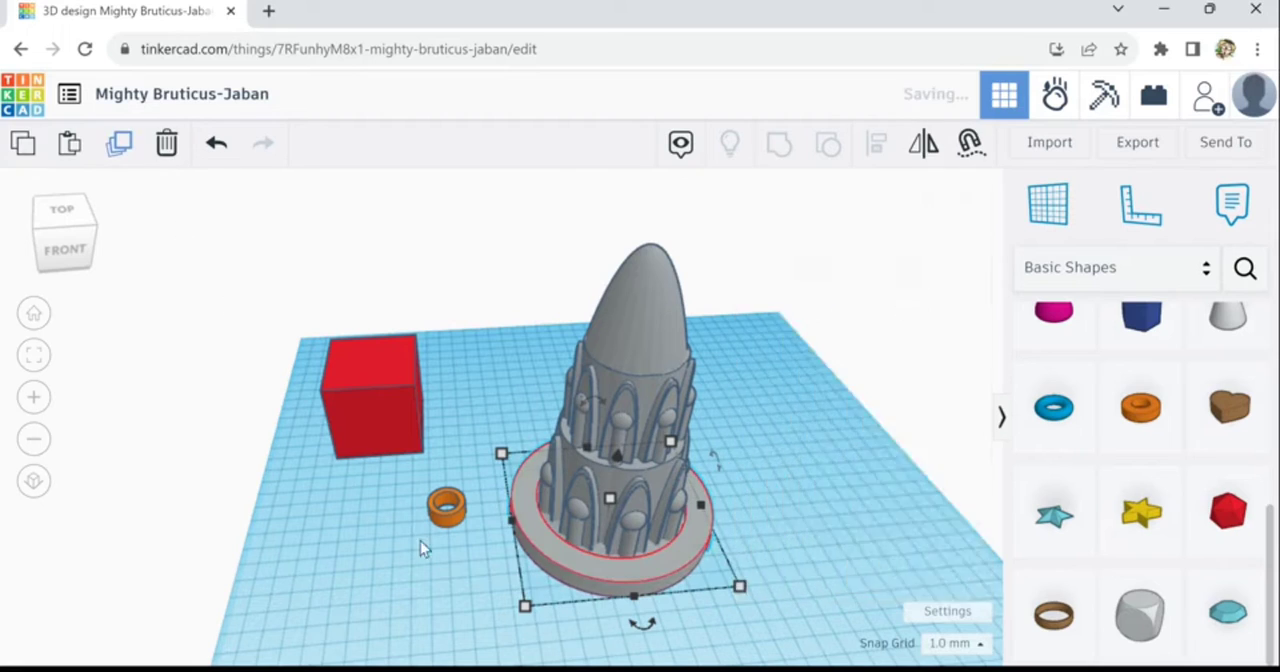
mouse_move(534, 619)
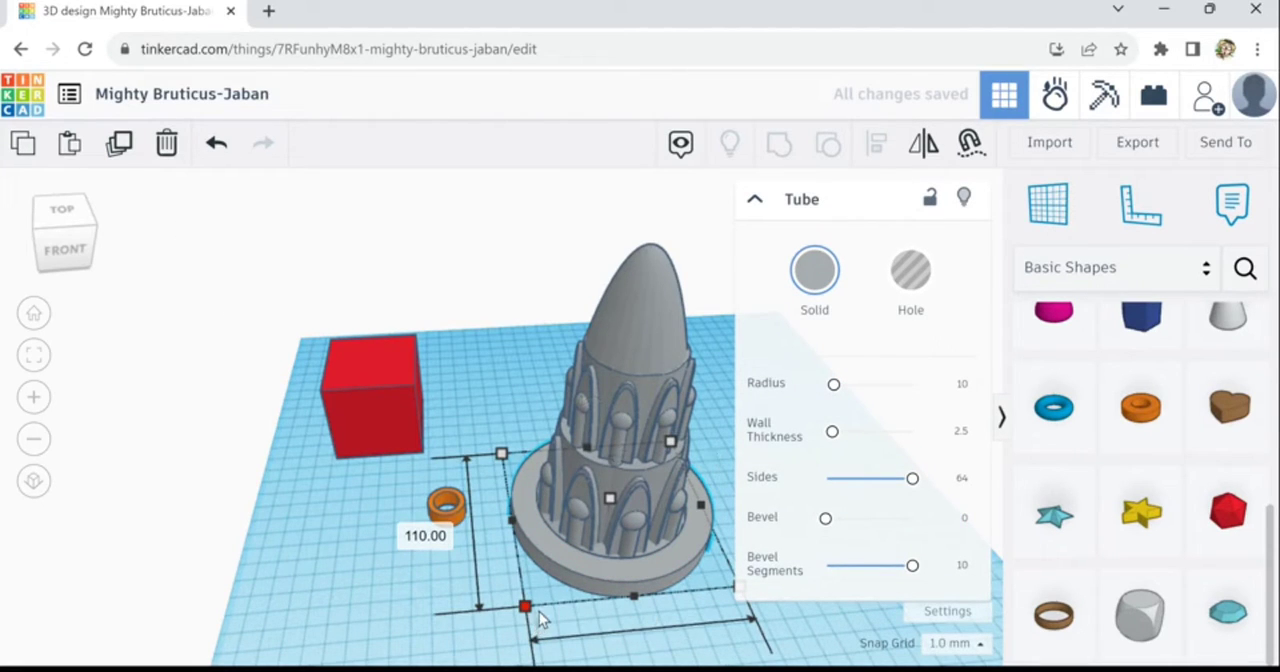
left_click_drag(536, 620, 540, 614)
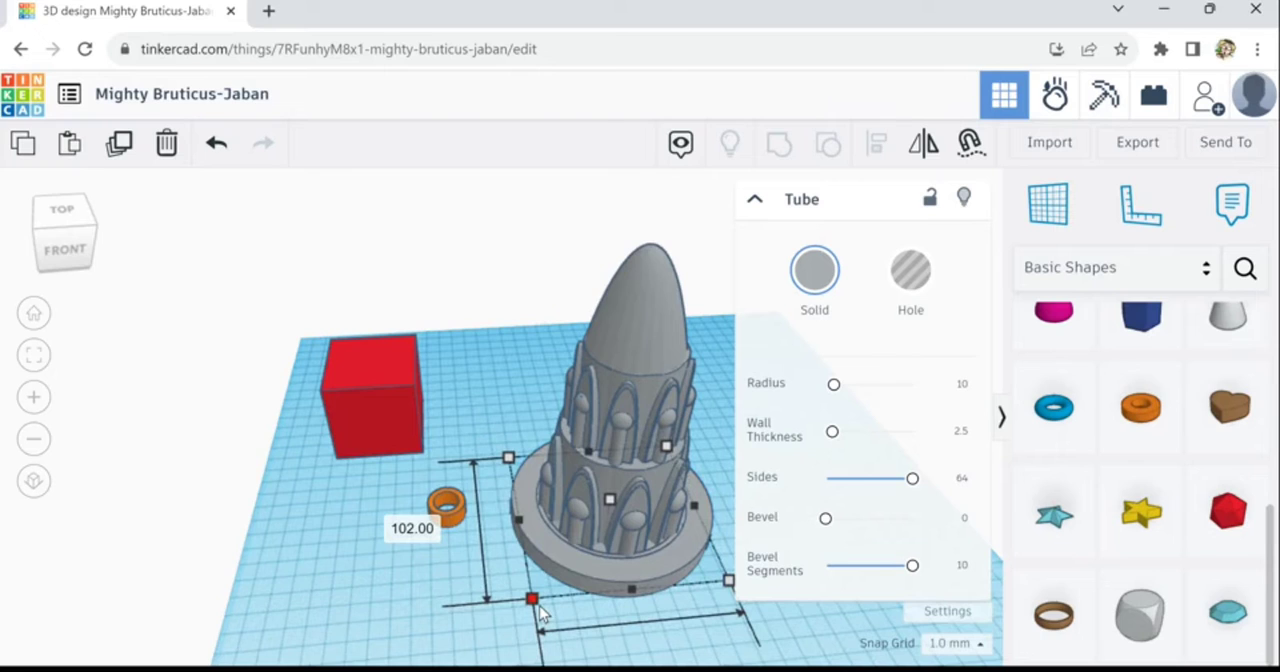
left_click_drag(612, 500, 651, 327)
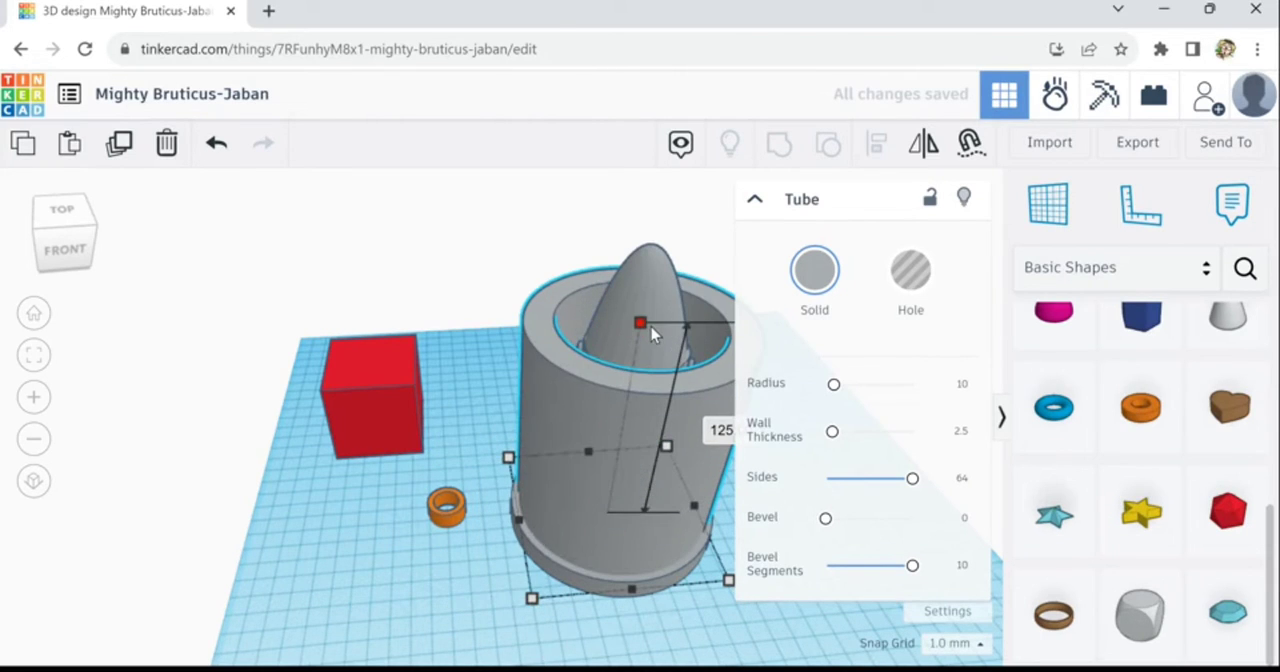
- Try wall thicknesses of 1.5 and 1 on the tall tube around the tower
left_click(961, 432)
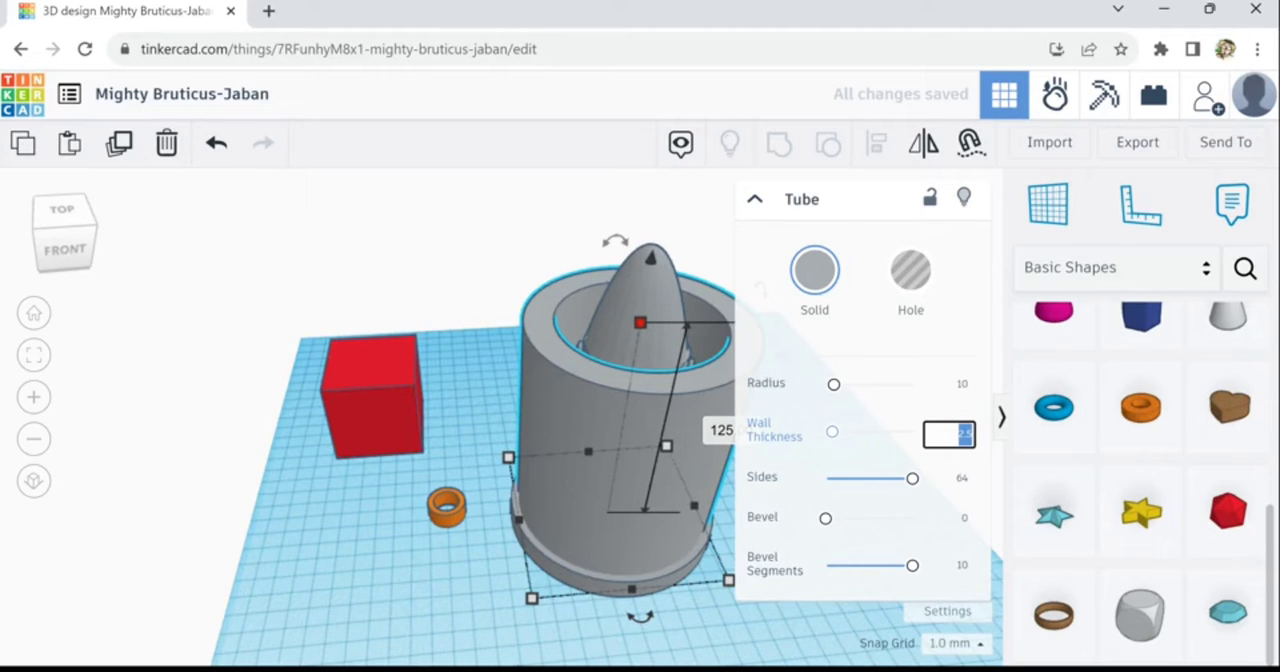
type("1.5")
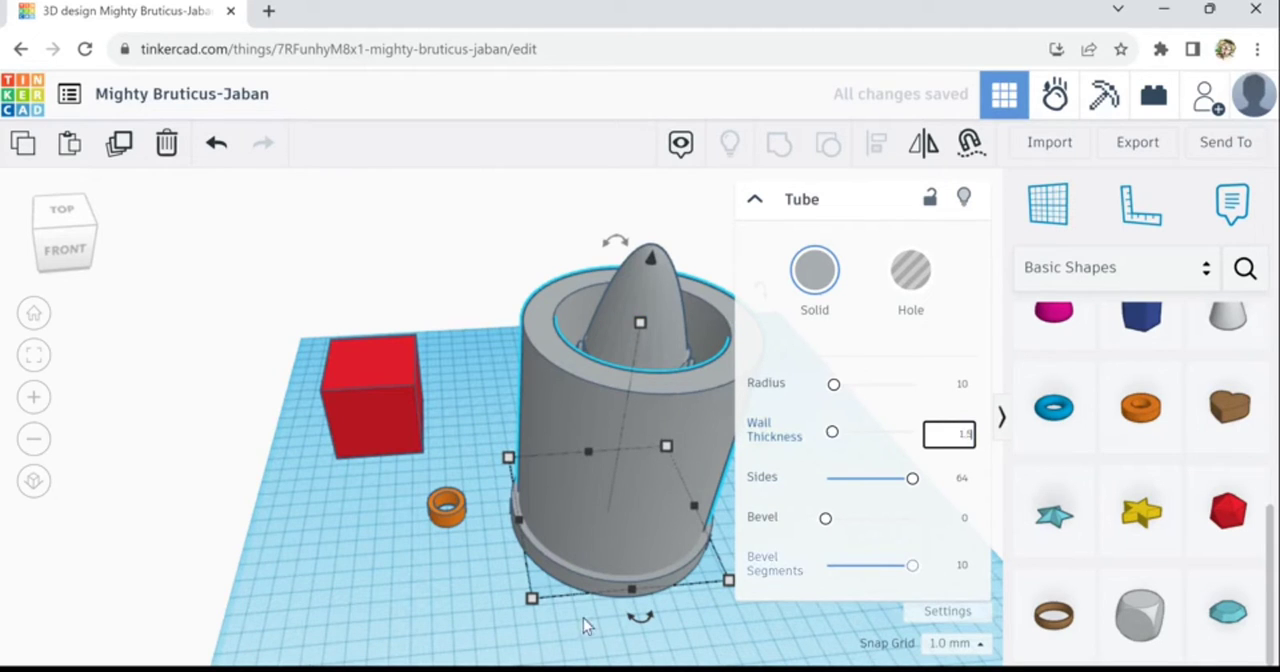
left_click(466, 623)
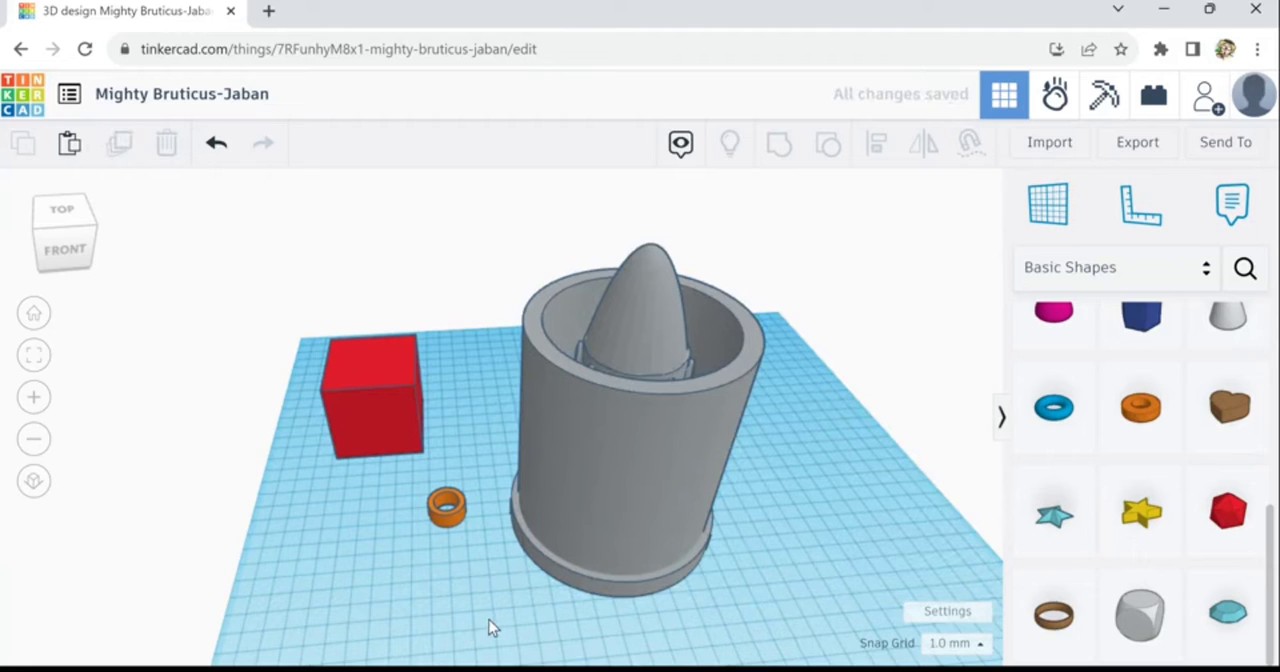
left_click(614, 485)
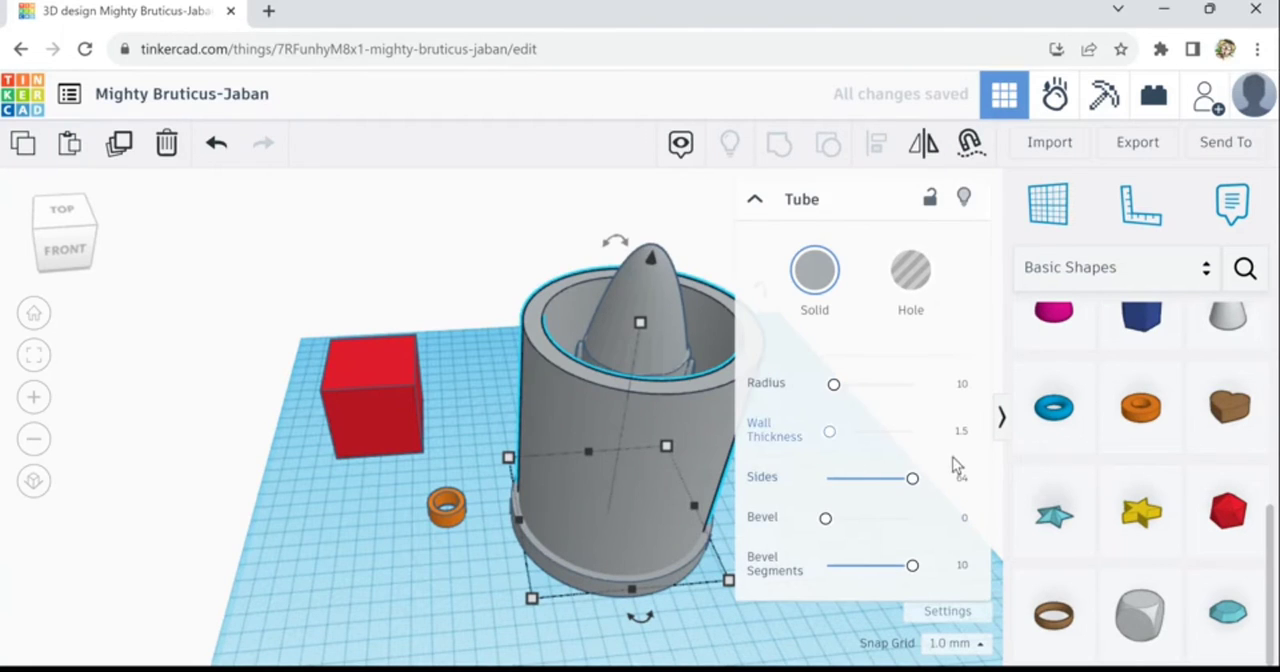
left_click(961, 432)
left_click(815, 626)
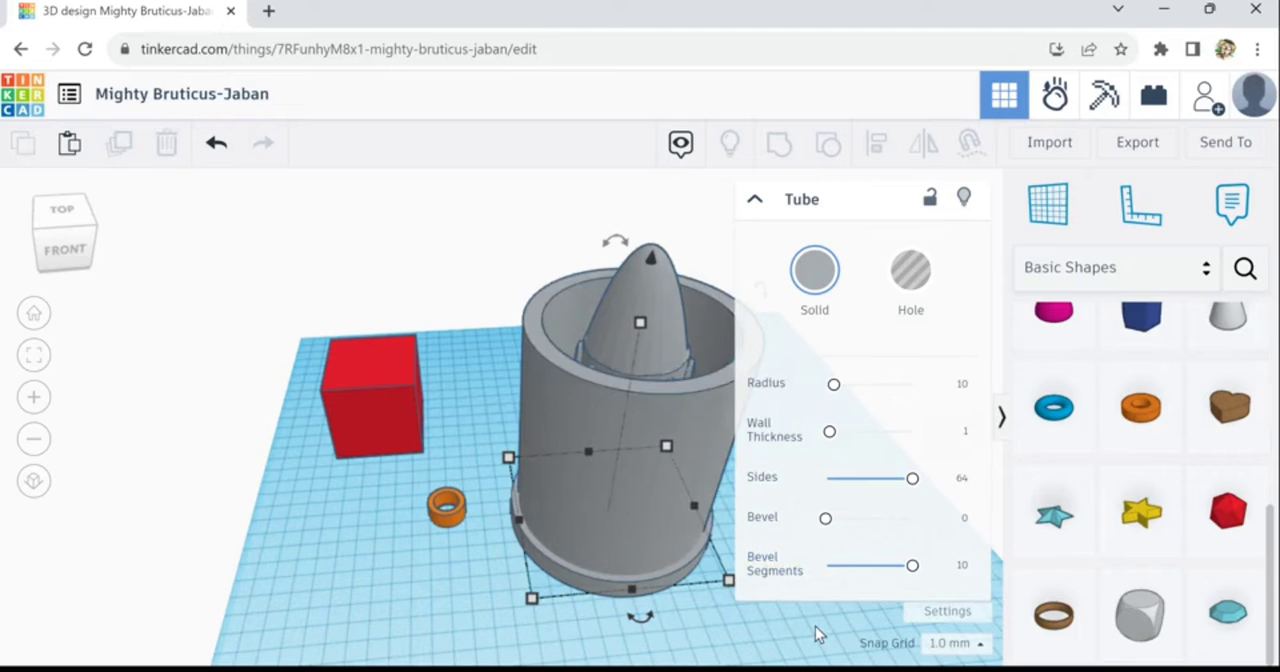
- Set the tall tube's wall thickness to 0.5
right_click_drag(770, 622, 771, 583)
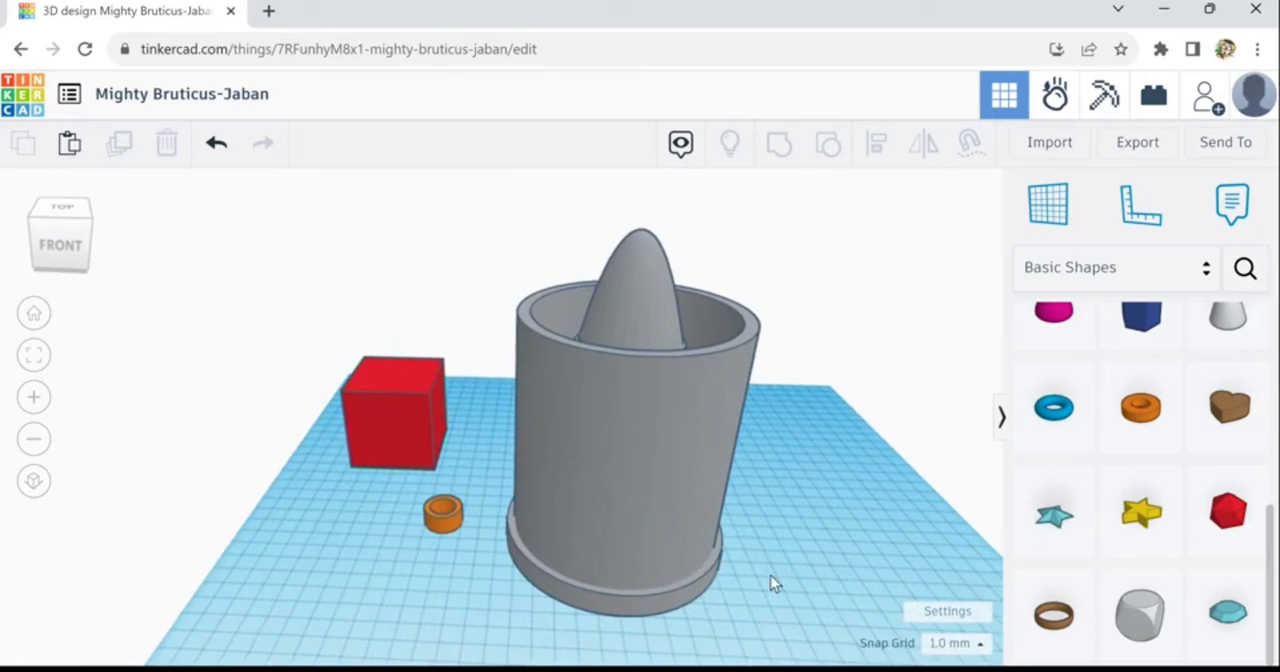
left_click(746, 378)
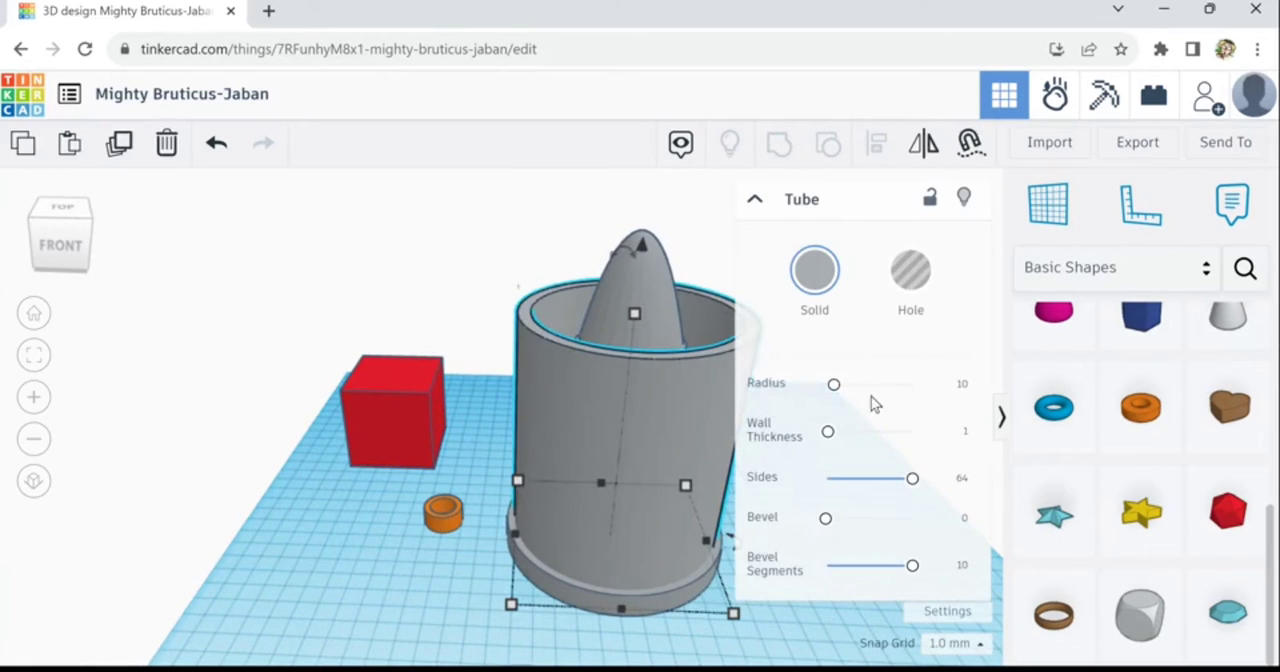
left_click(963, 431)
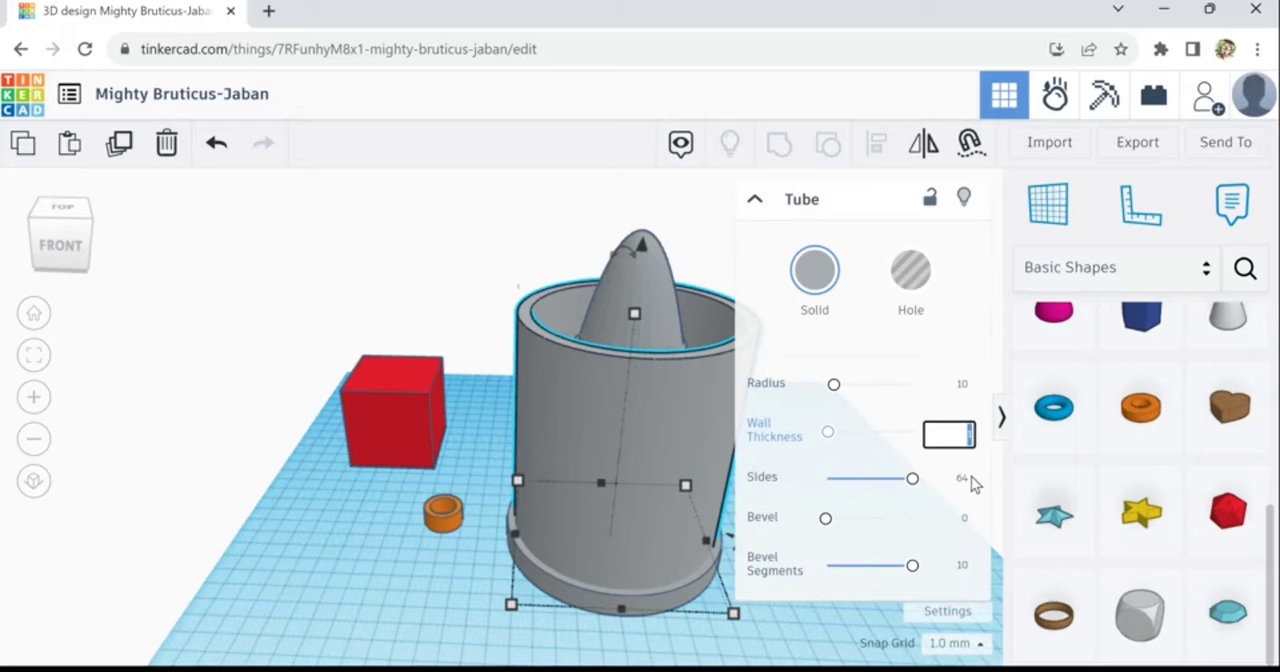
type("5")
left_click(657, 662)
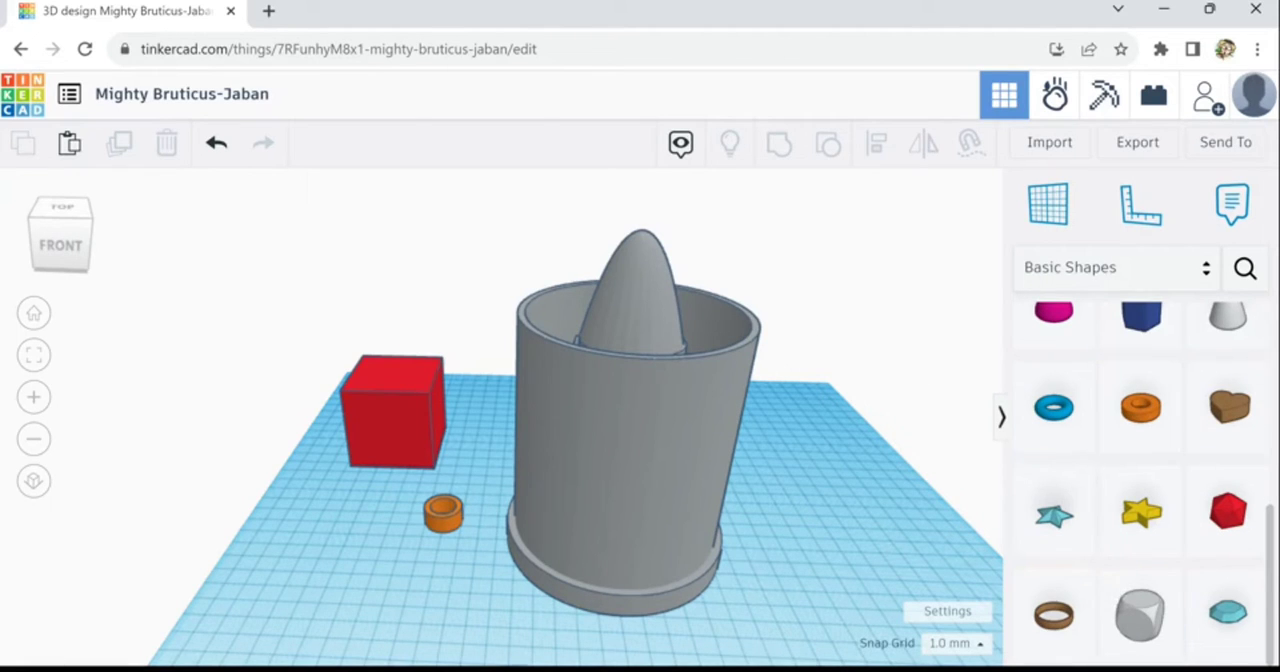
- Add a round roof at the tower and stretch it through the tall tube to 180 mm long and 113 mm high
scroll(1140, 480, "up", 5)
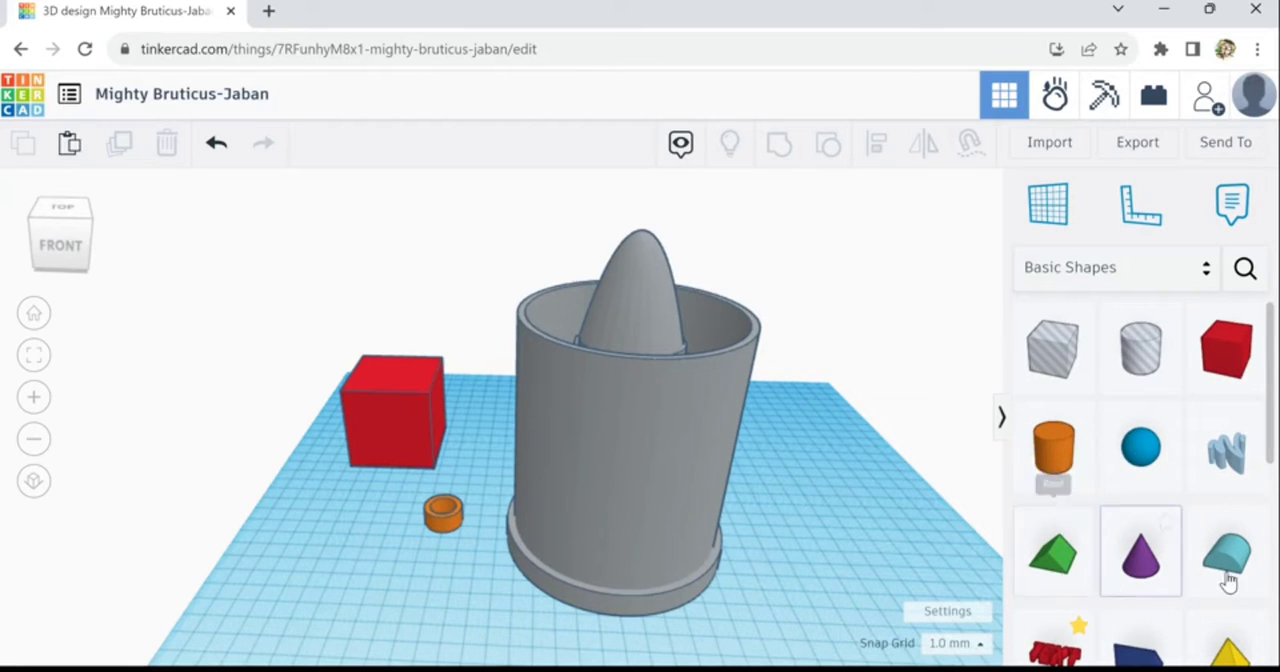
left_click_drag(706, 610, 616, 488)
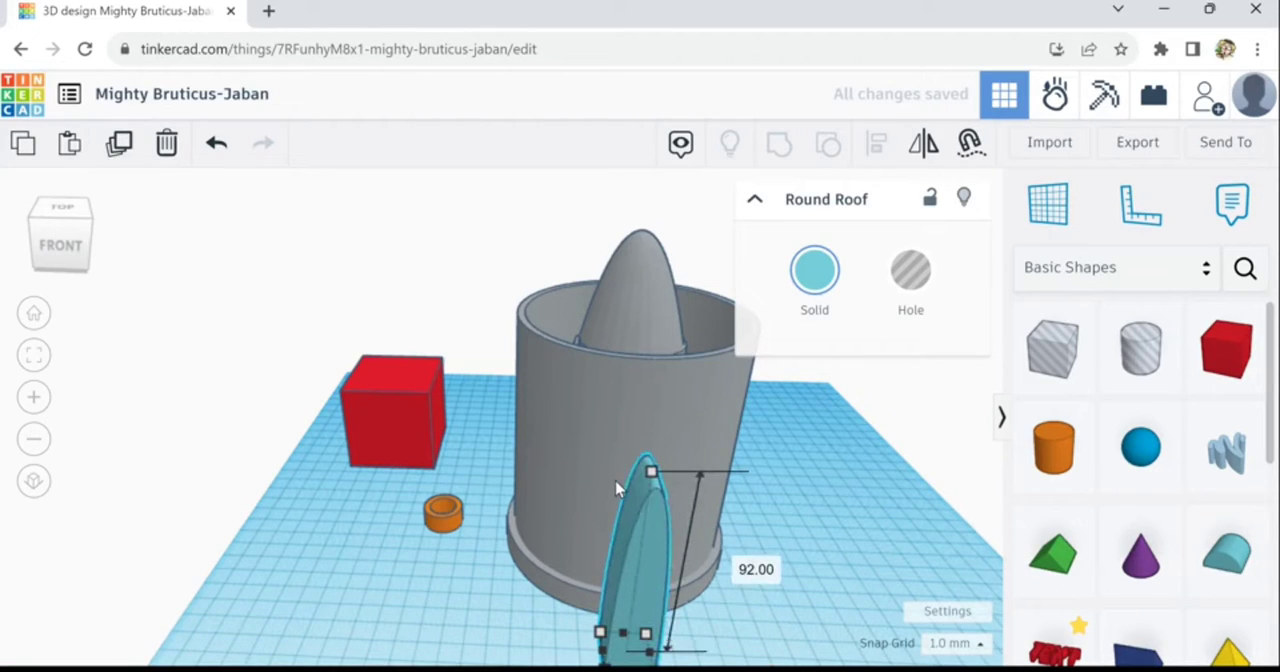
right_click_drag(519, 623, 690, 556)
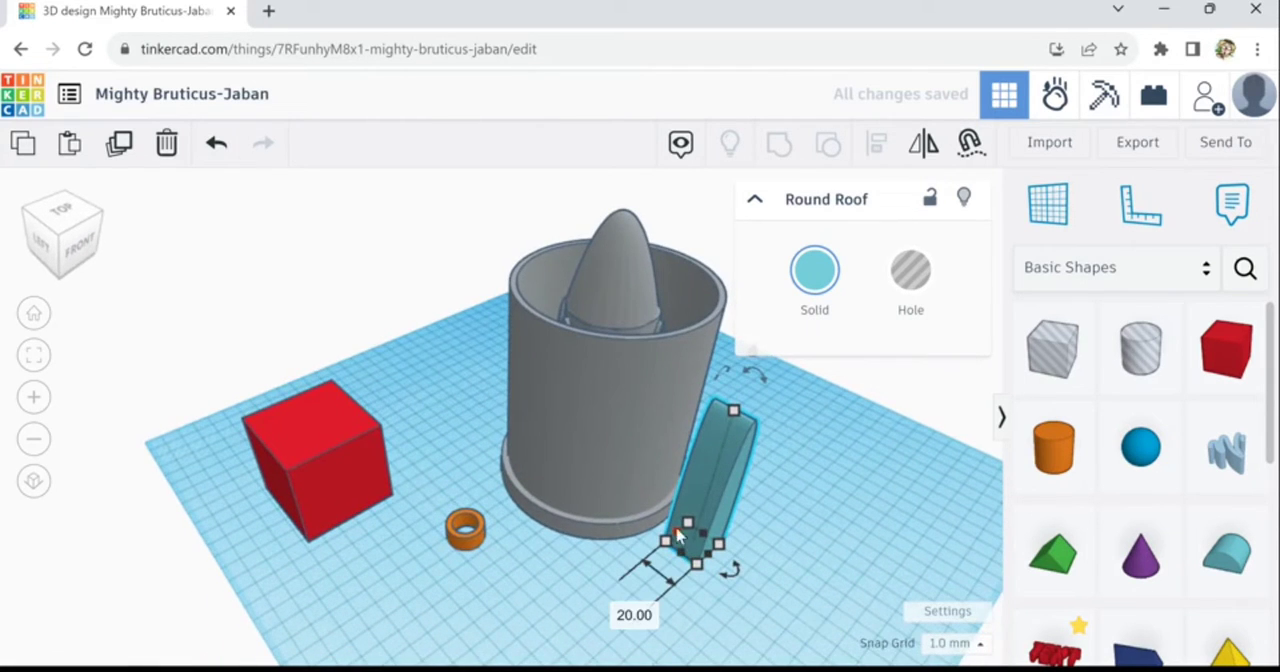
left_click_drag(677, 536, 485, 416)
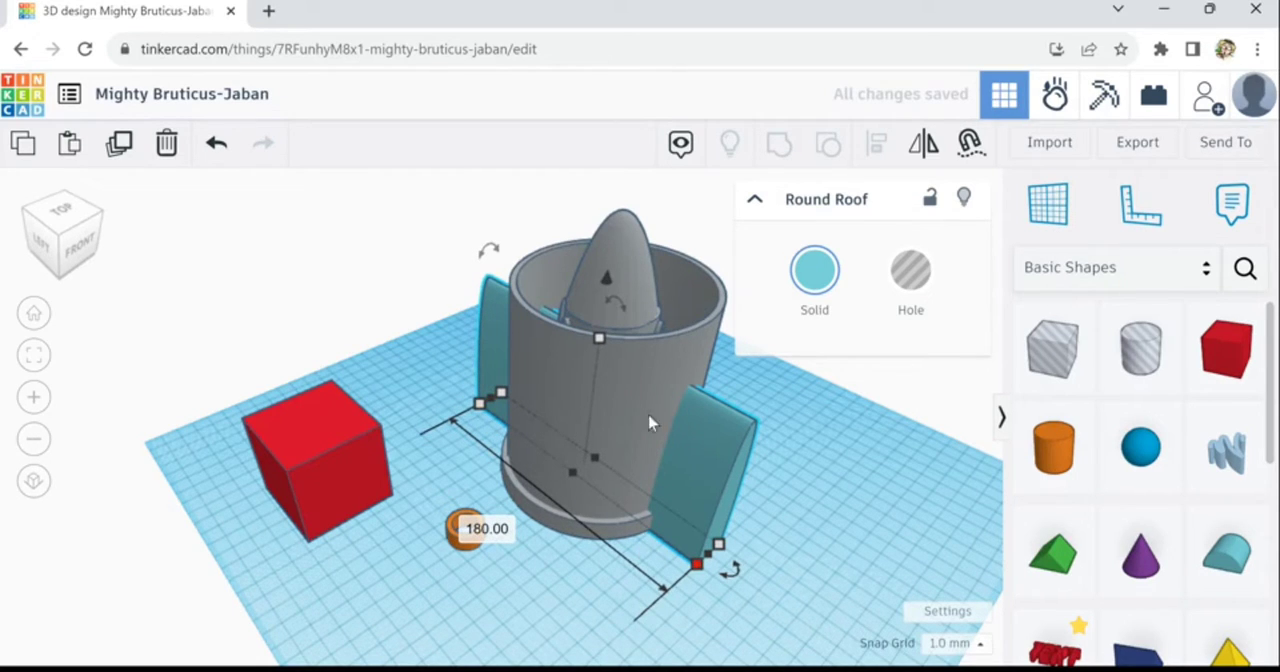
left_click_drag(607, 352, 613, 320)
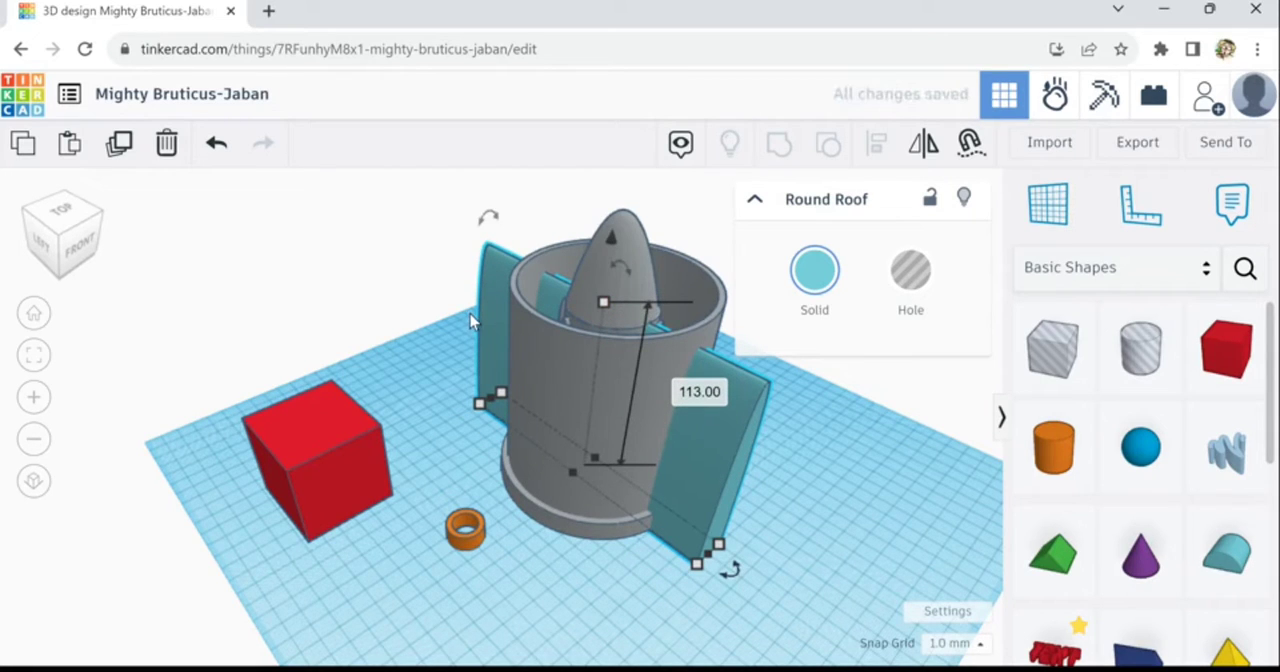
left_click_drag(450, 216, 430, 265)
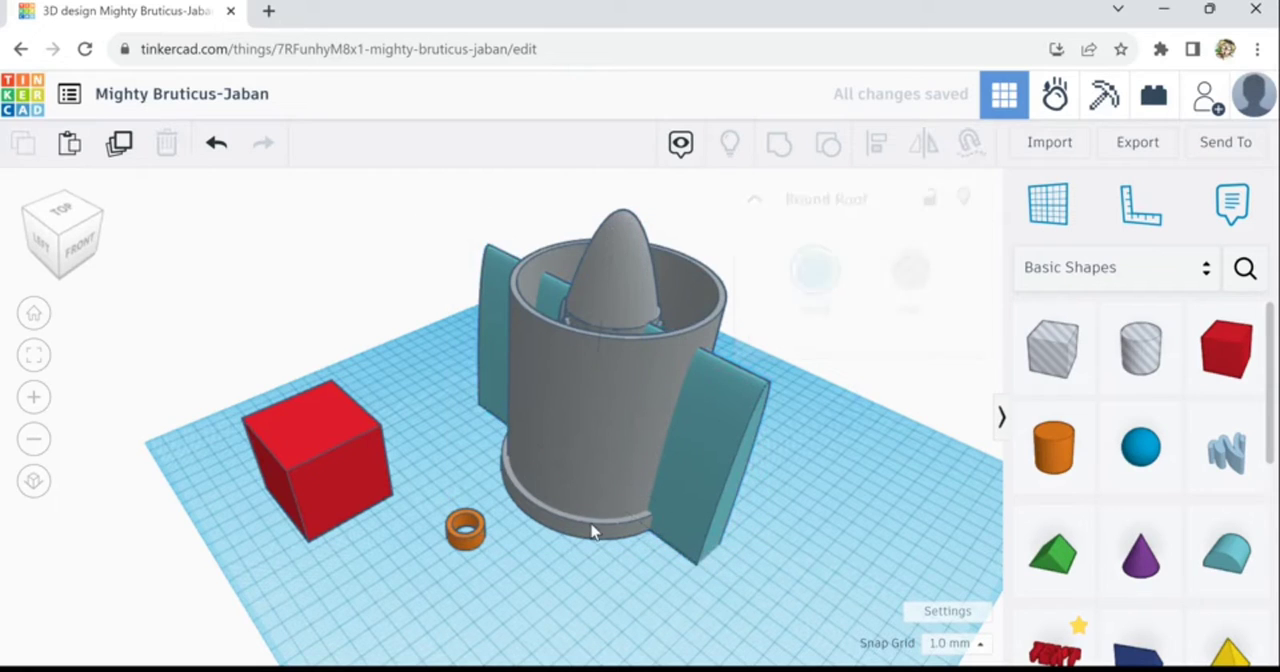
- Align the round roof with the ring at the tower's base, centring it along both horizontal axes
left_click(591, 542)
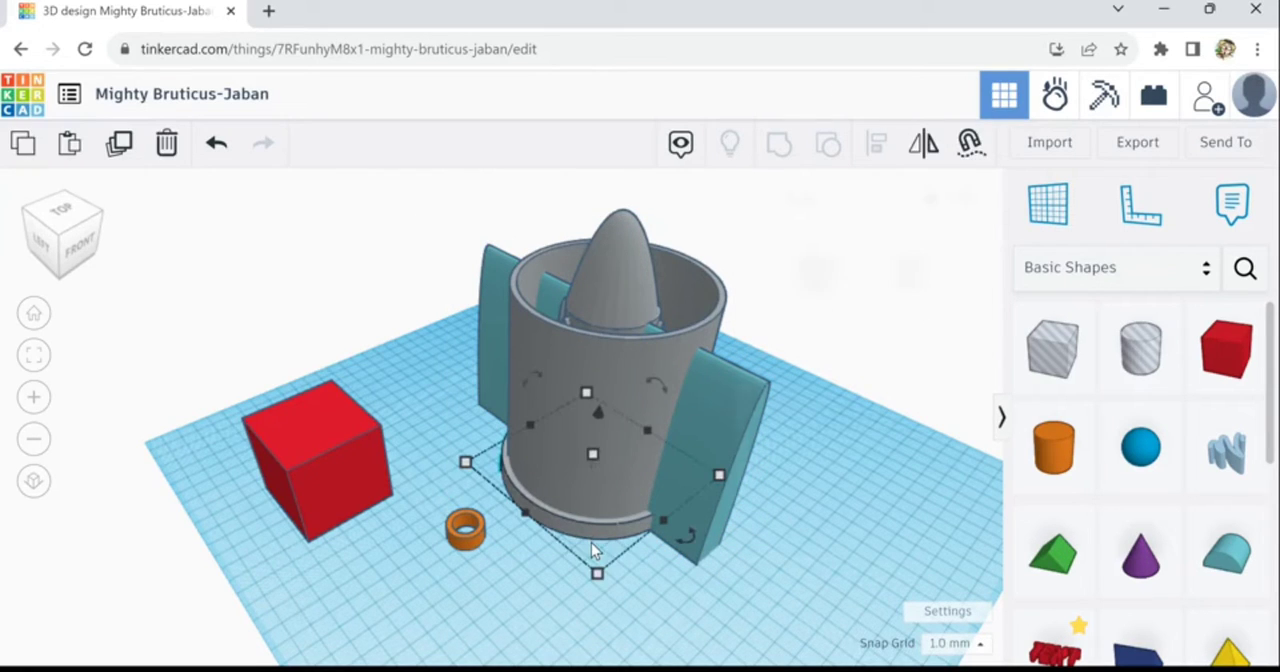
left_click(502, 367, "shift")
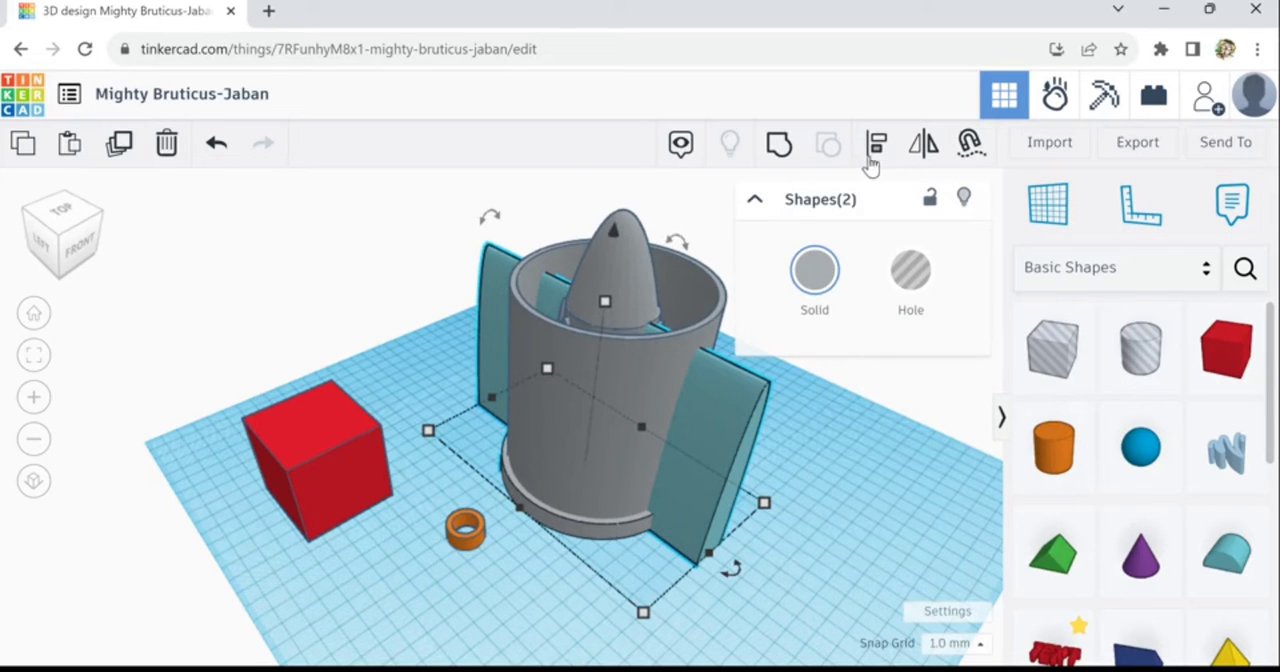
left_click(877, 150)
left_click(617, 534)
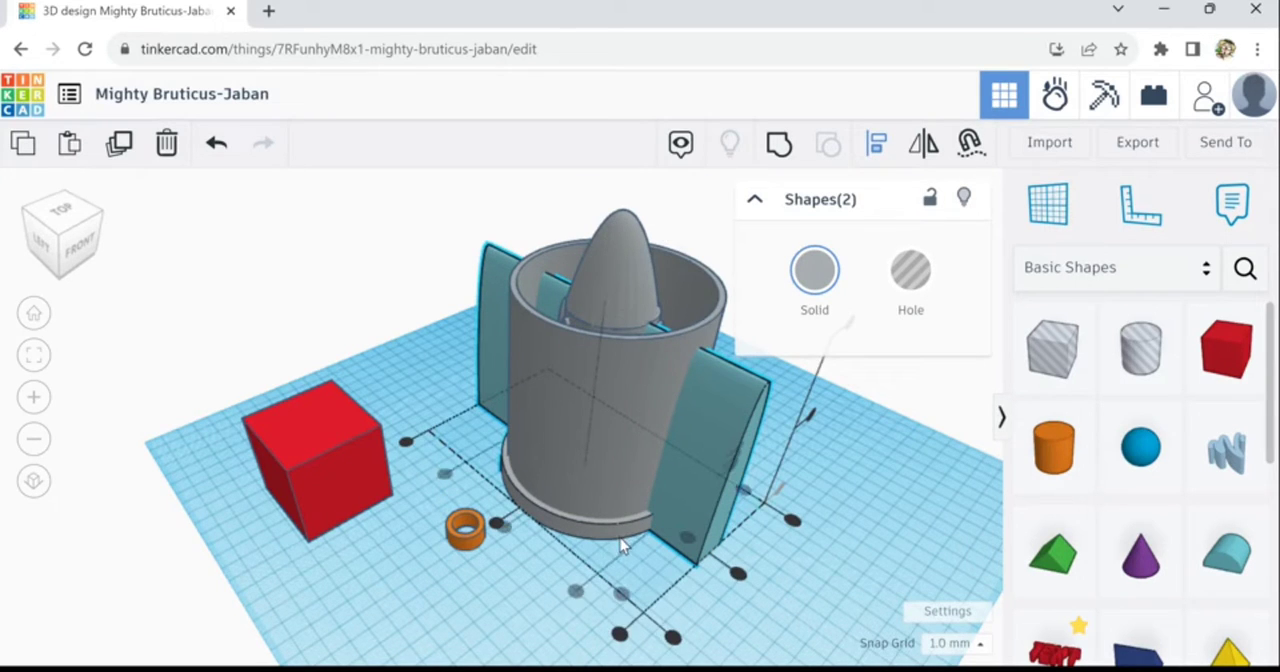
left_click(505, 528)
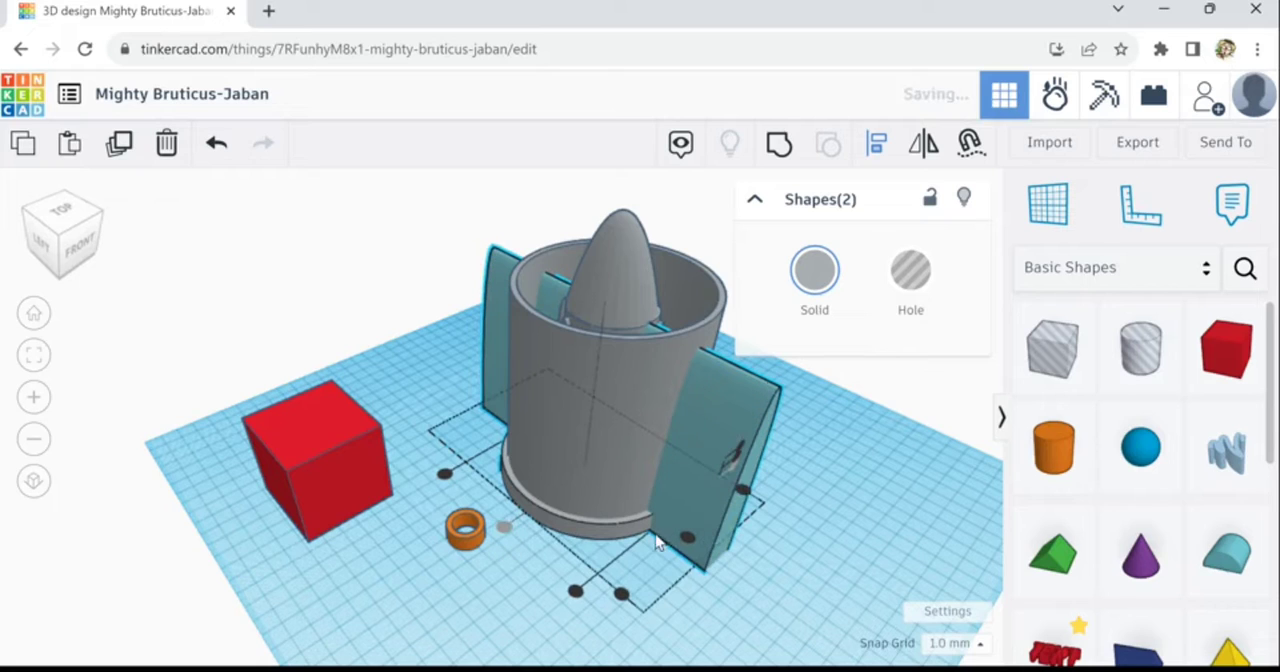
left_click(690, 542)
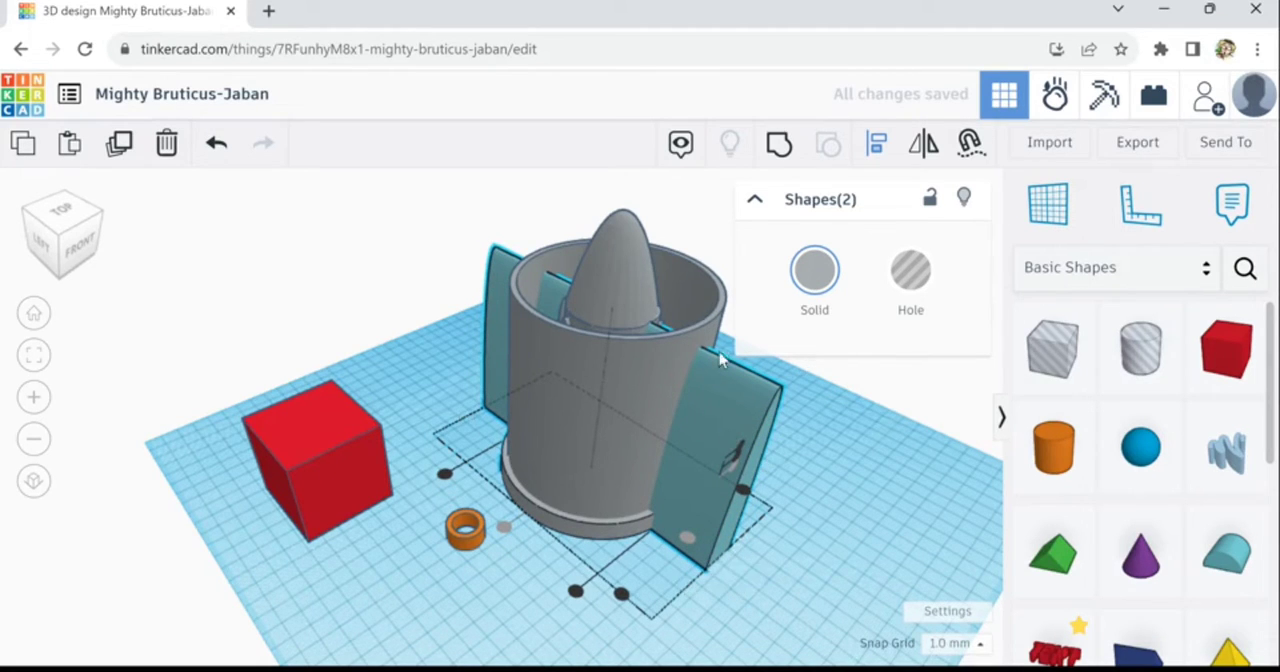
left_click(757, 416)
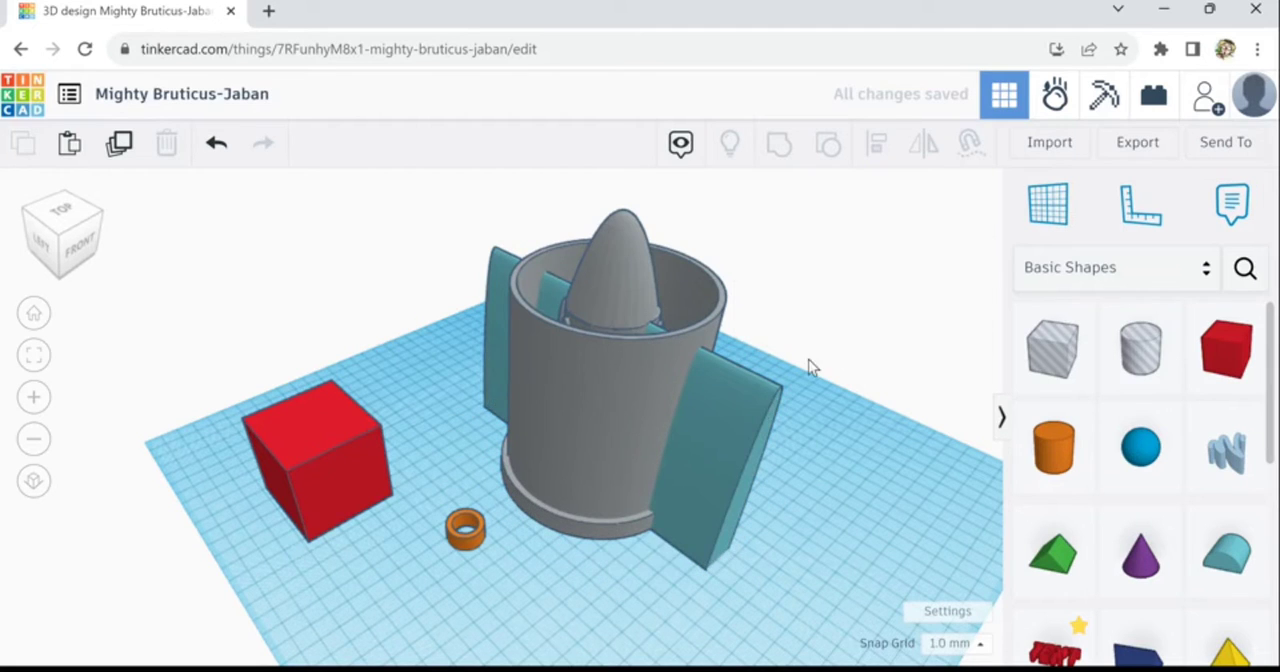
- Turn the round roof that passes through the tube into a hole
left_click(752, 405)
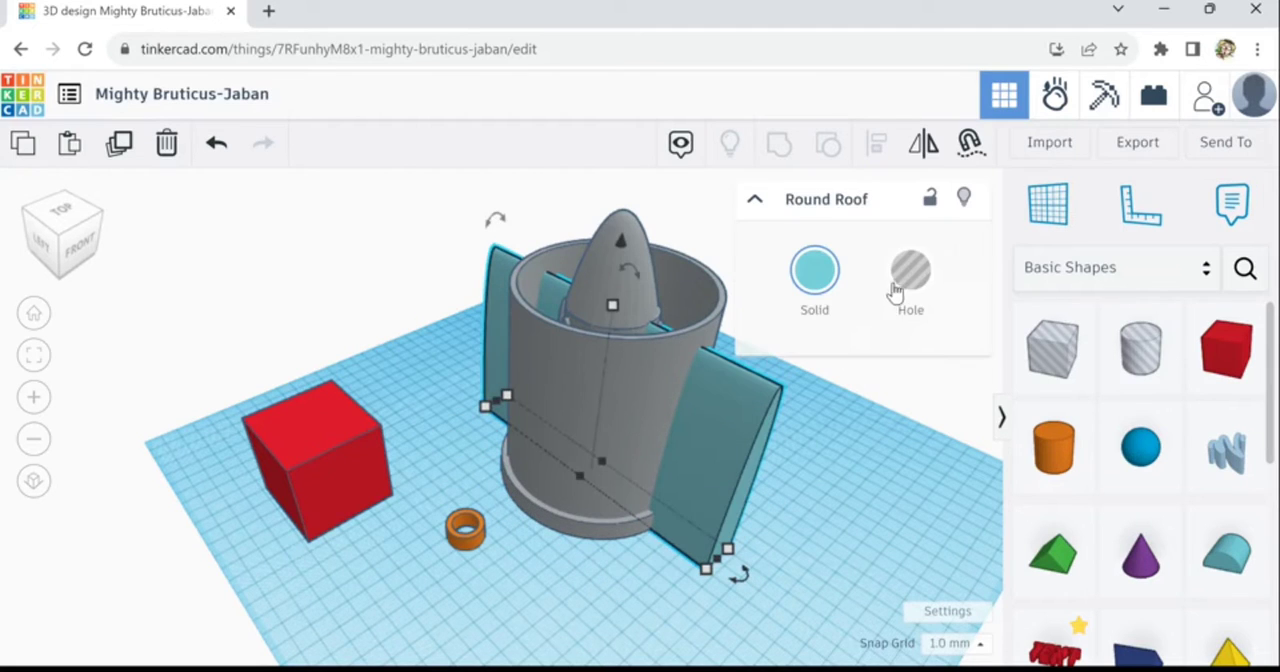
left_click(718, 346, "shift")
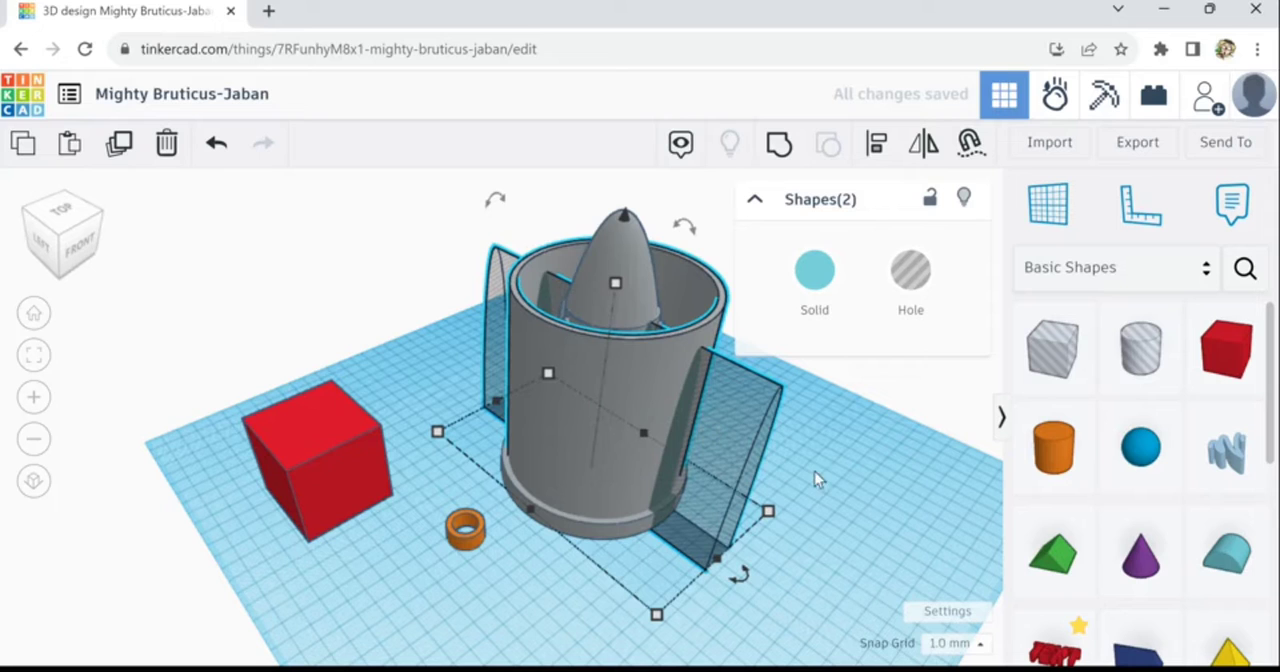
left_click(774, 438)
left_click(743, 422)
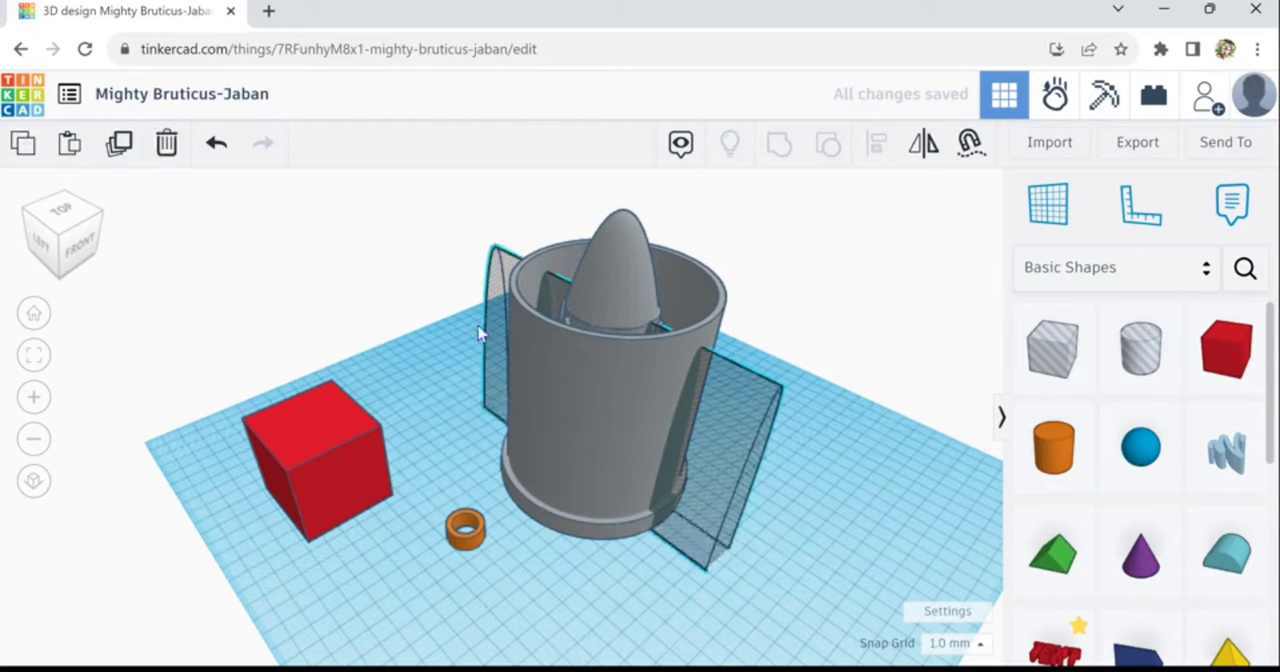
- Try duplicating the round-roof hole and rotating the copy around the tower in 22.5° increments, and delete the copy
left_click(125, 158)
left_click(128, 157)
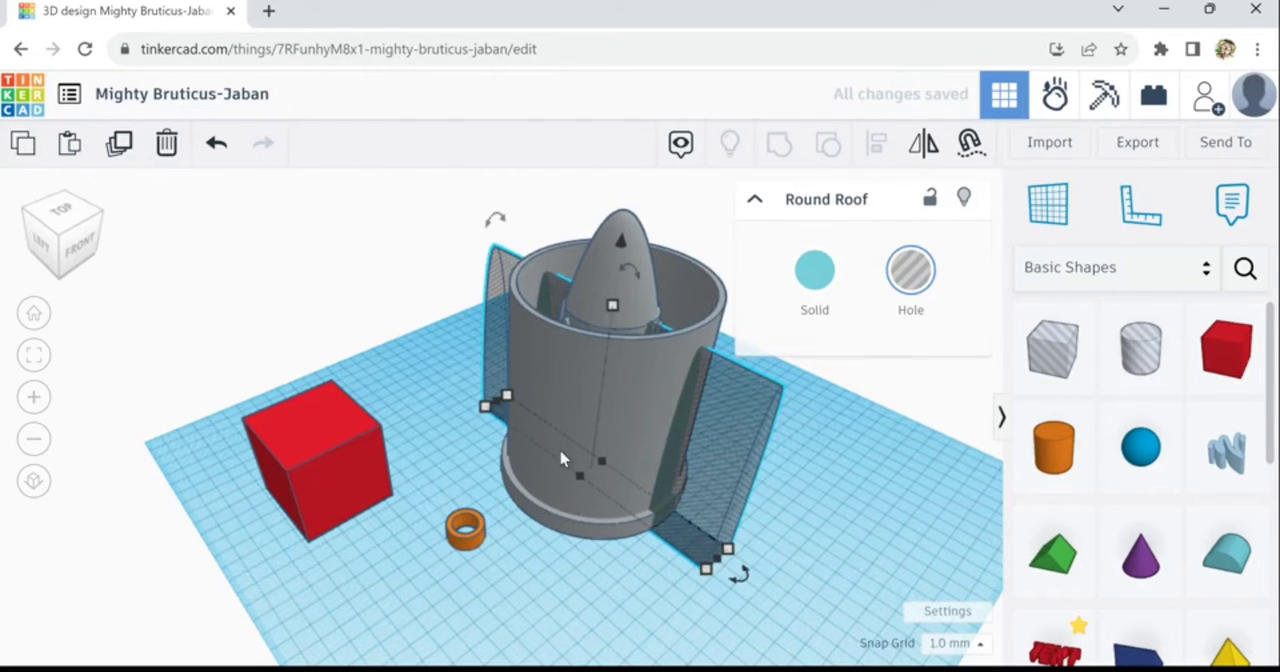
mouse_move(742, 589)
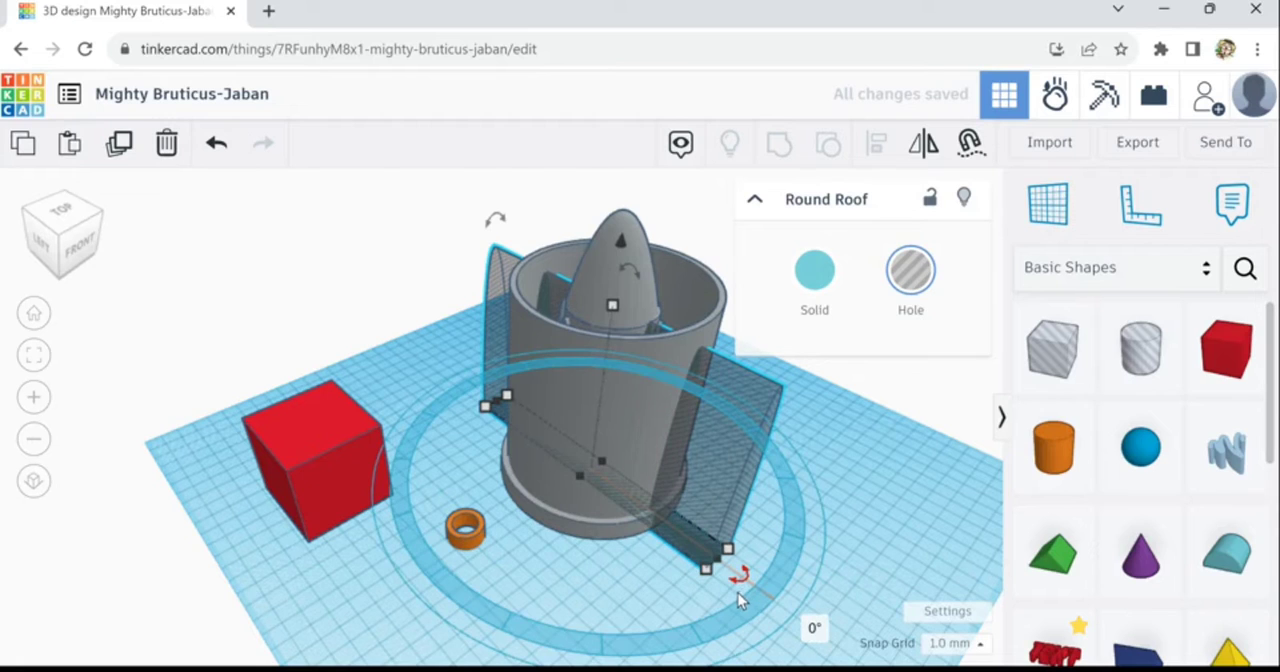
left_click_drag(735, 595, 683, 599)
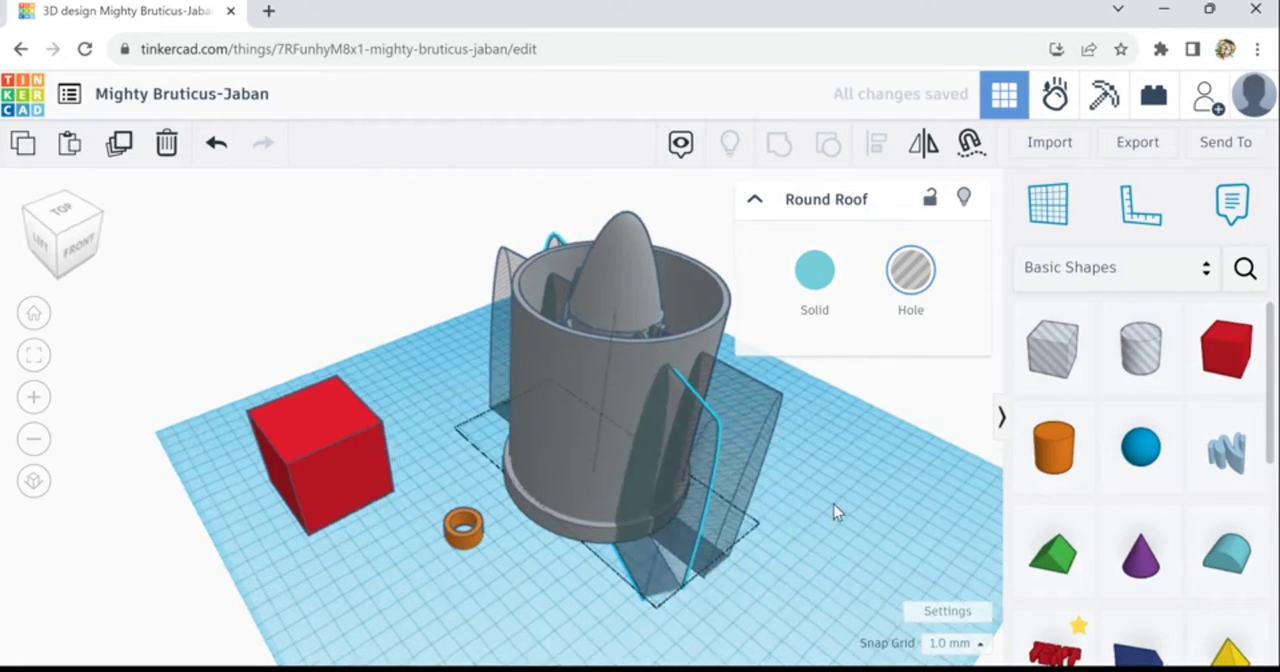
mouse_move(834, 504)
right_mouse_down()
mouse_move(807, 493)
mouse_move(817, 511)
right_mouse_up()
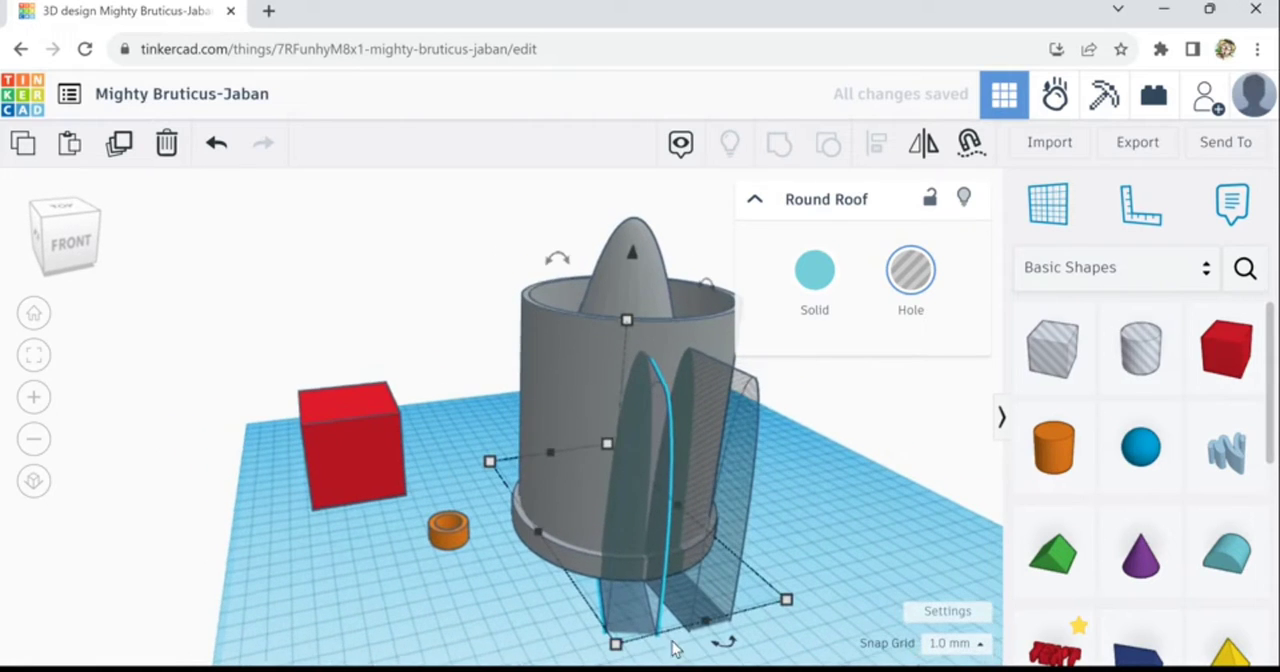
right_click_drag(570, 662, 712, 602)
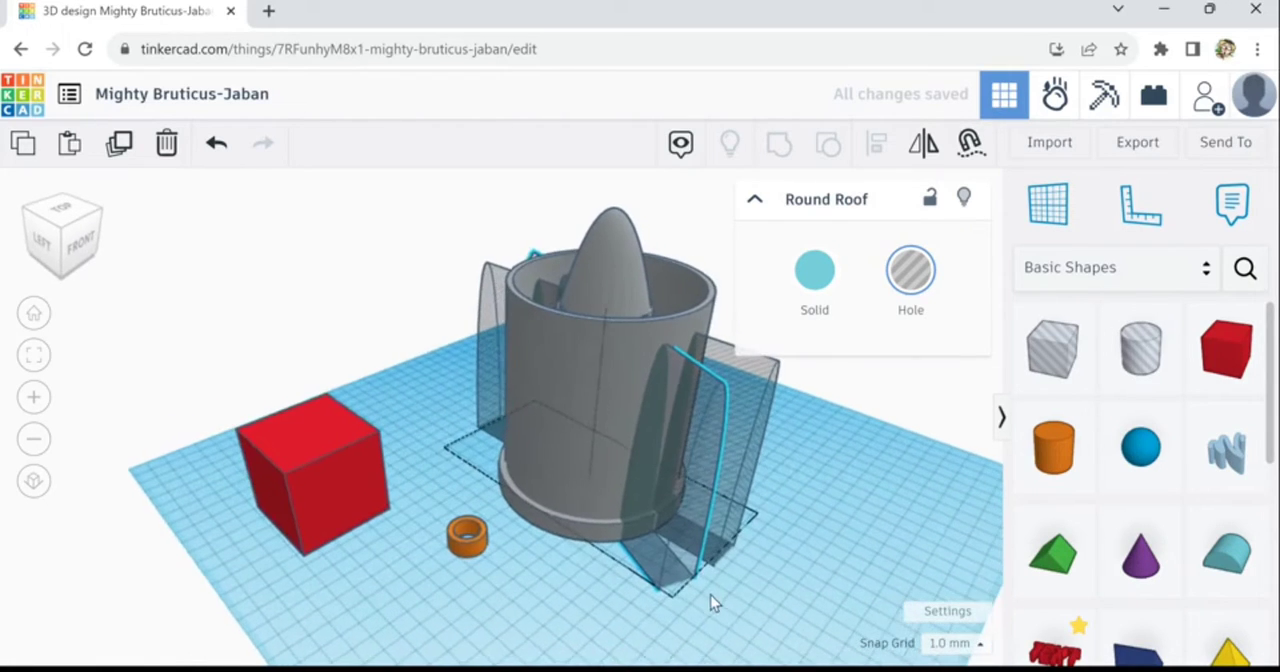
mouse_move(740, 579)
left_mouse_down()
mouse_move(766, 668)
mouse_move(743, 590)
mouse_move(715, 600)
mouse_move(747, 584)
left_mouse_up()
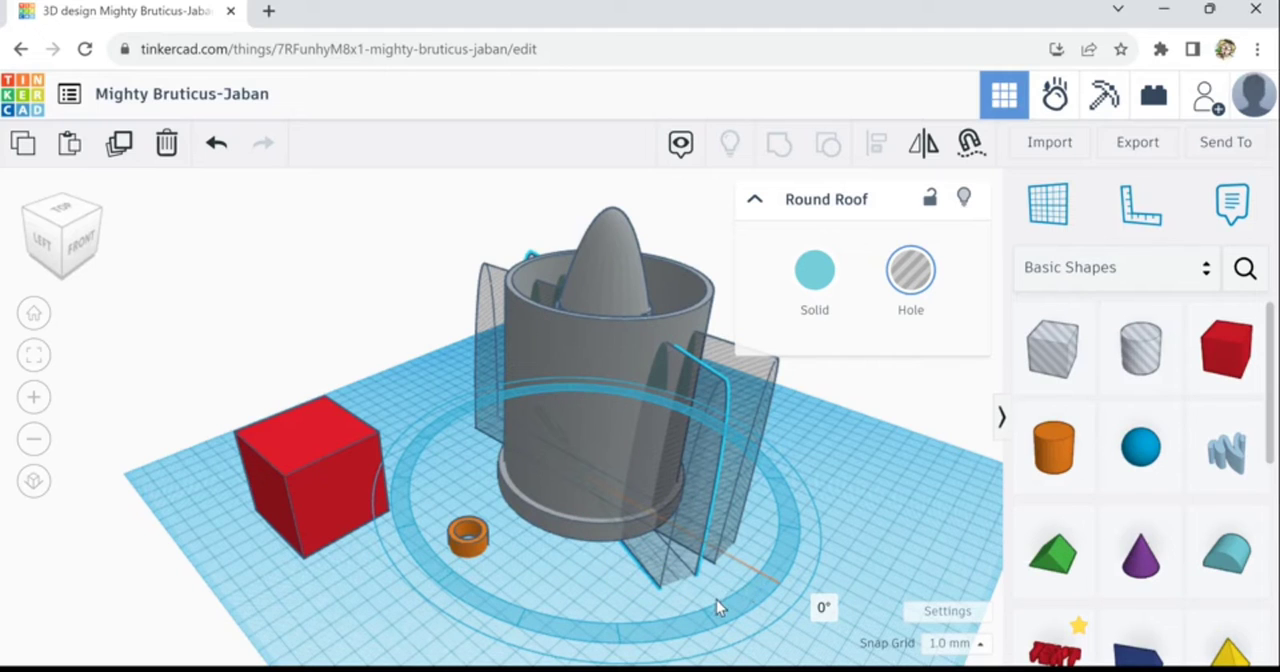
left_click_drag(716, 600, 707, 601)
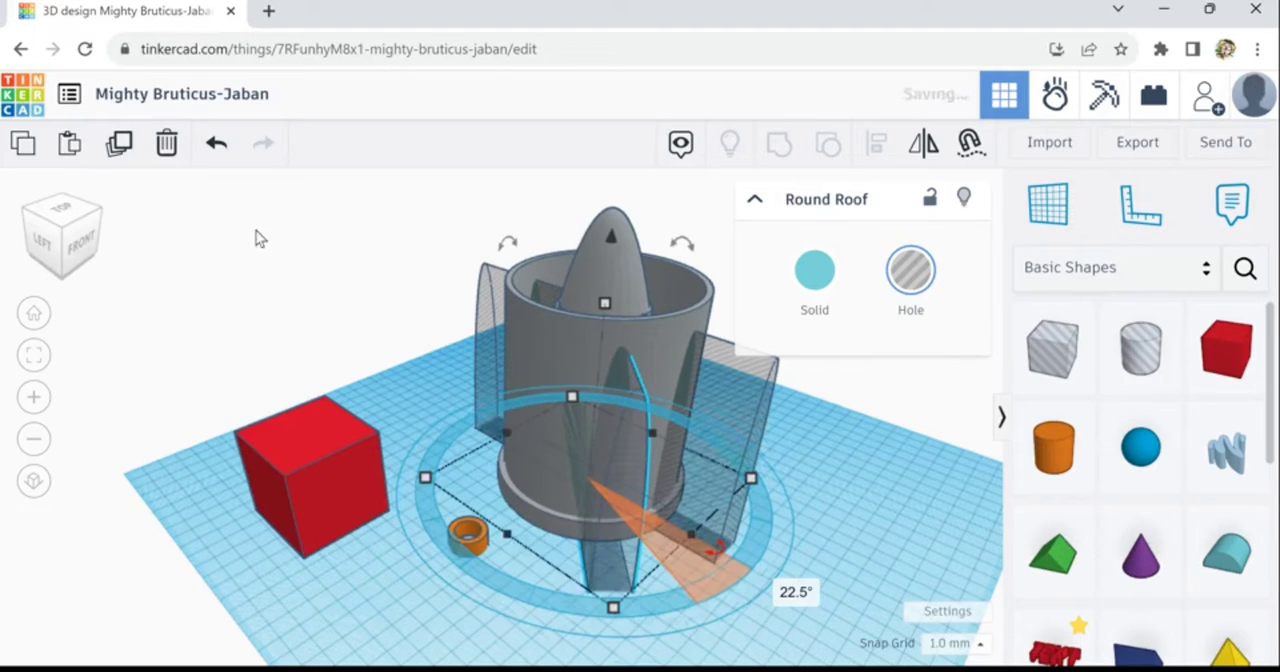
left_click(166, 143)
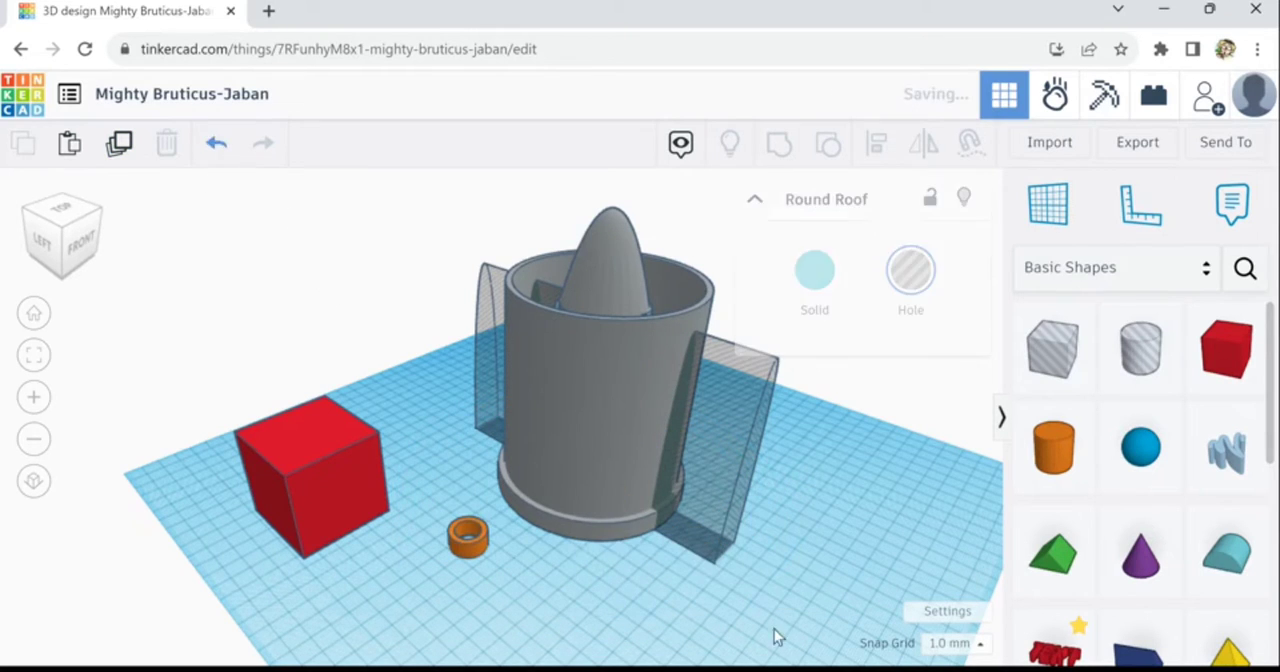
- Widen the round-roof hole to 30 mm and centre it across its width on the tower's base ring
left_click(732, 562)
left_click_drag(704, 593, 710, 592)
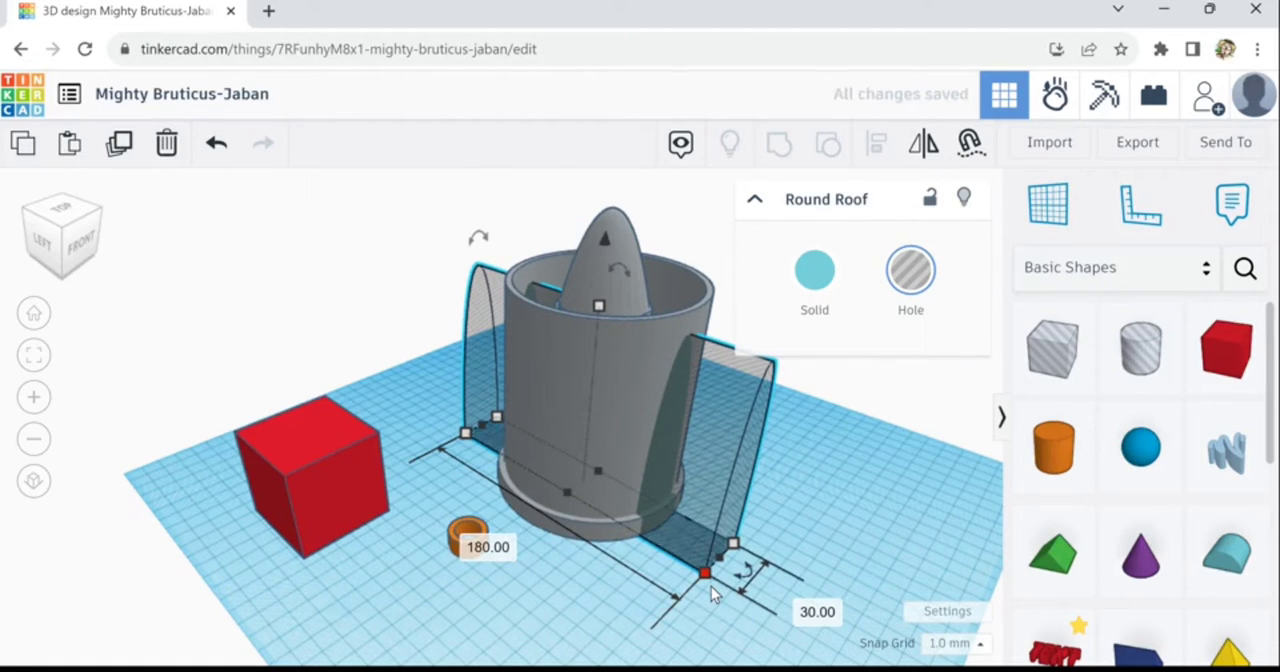
left_click(602, 550, "shift")
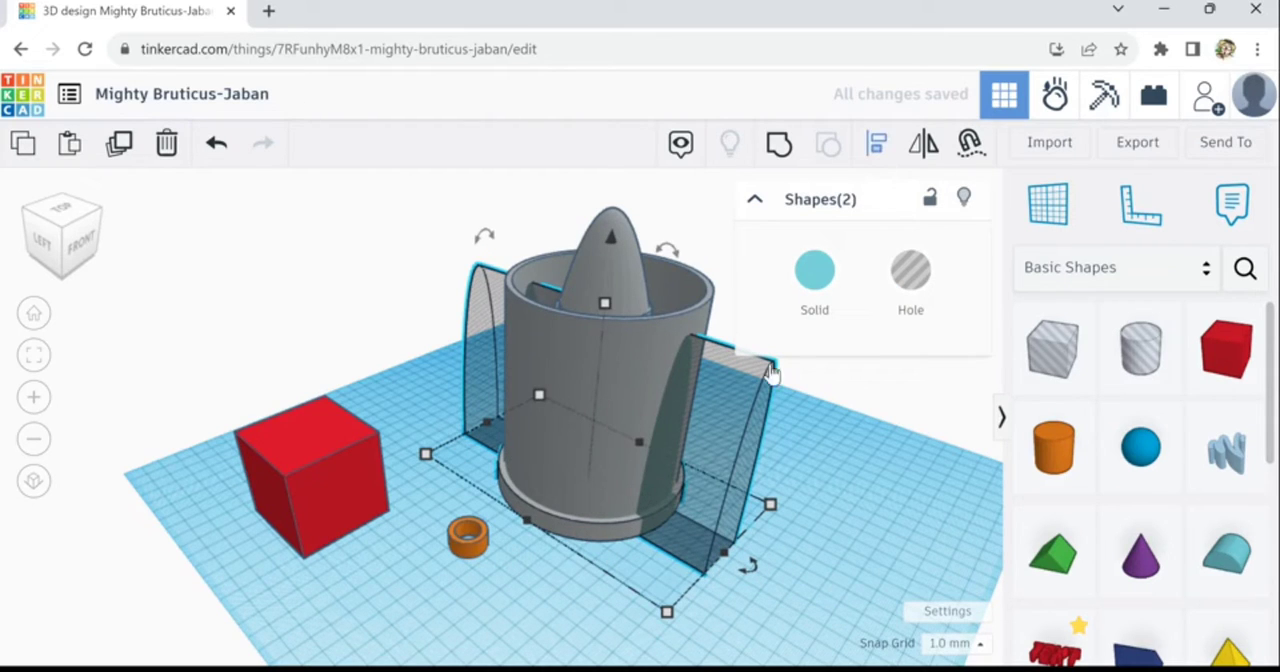
left_click(877, 148)
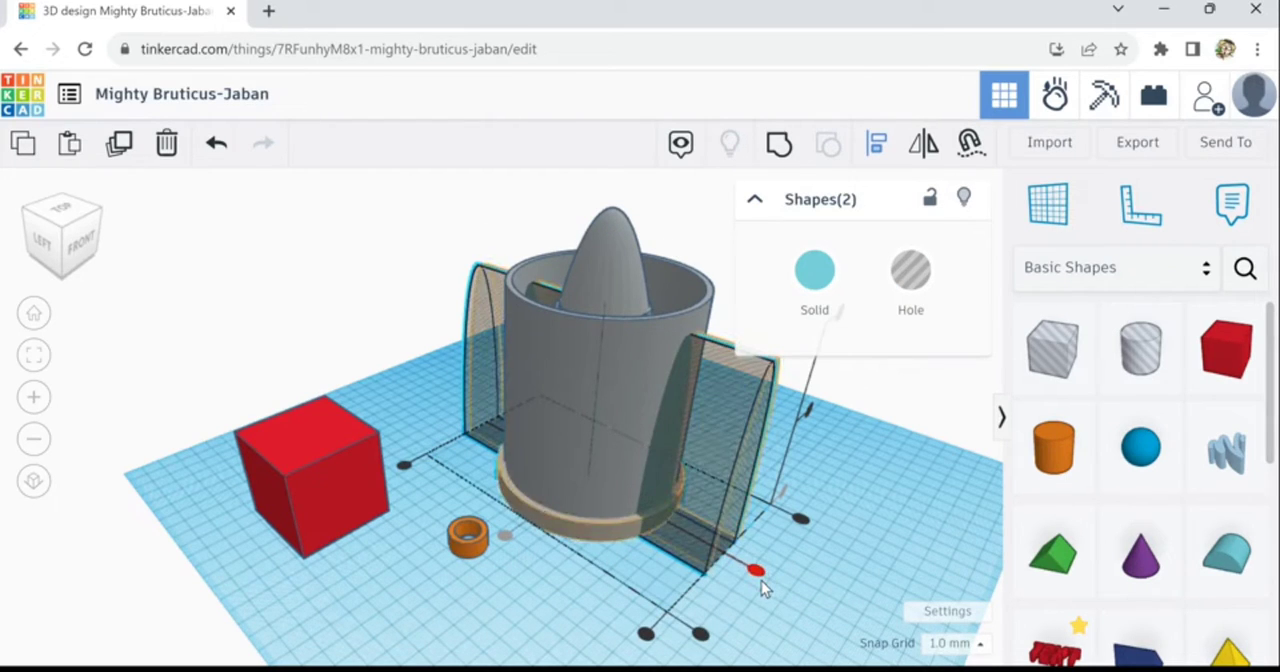
left_click(761, 580)
left_click(723, 509)
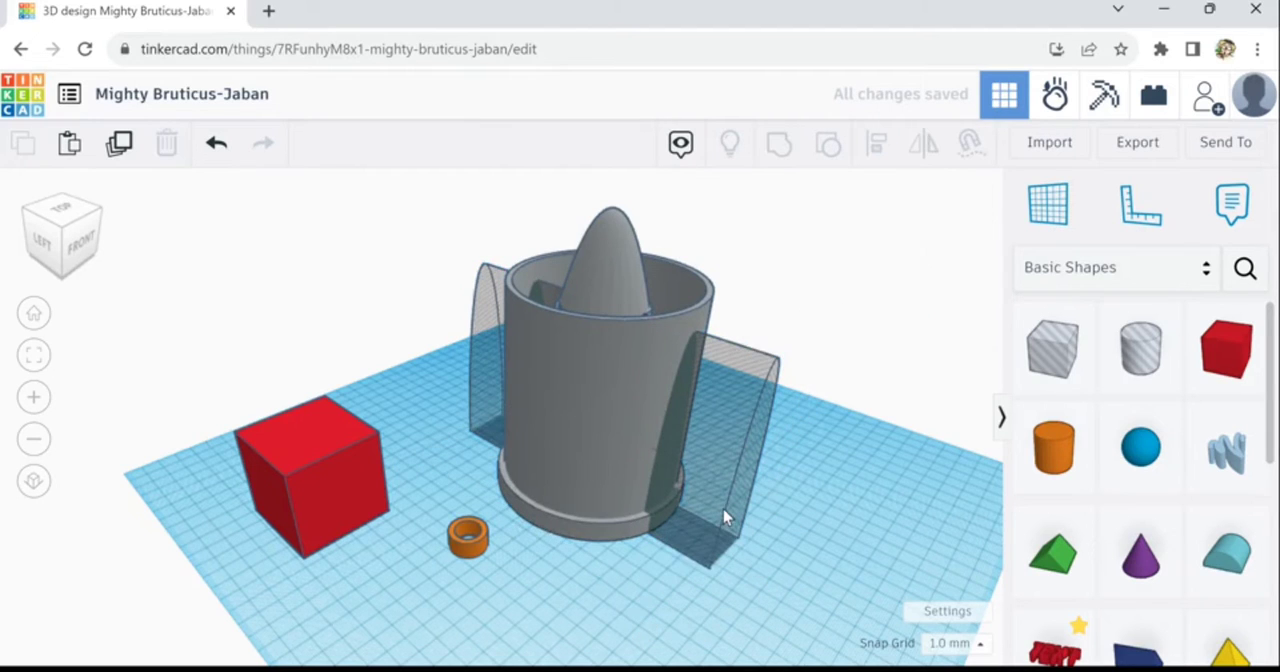
- Duplicate the round-roof hole in 45° rotations around the tower until four crossing holes encircle the tube
left_click(723, 509)
left_click(122, 150)
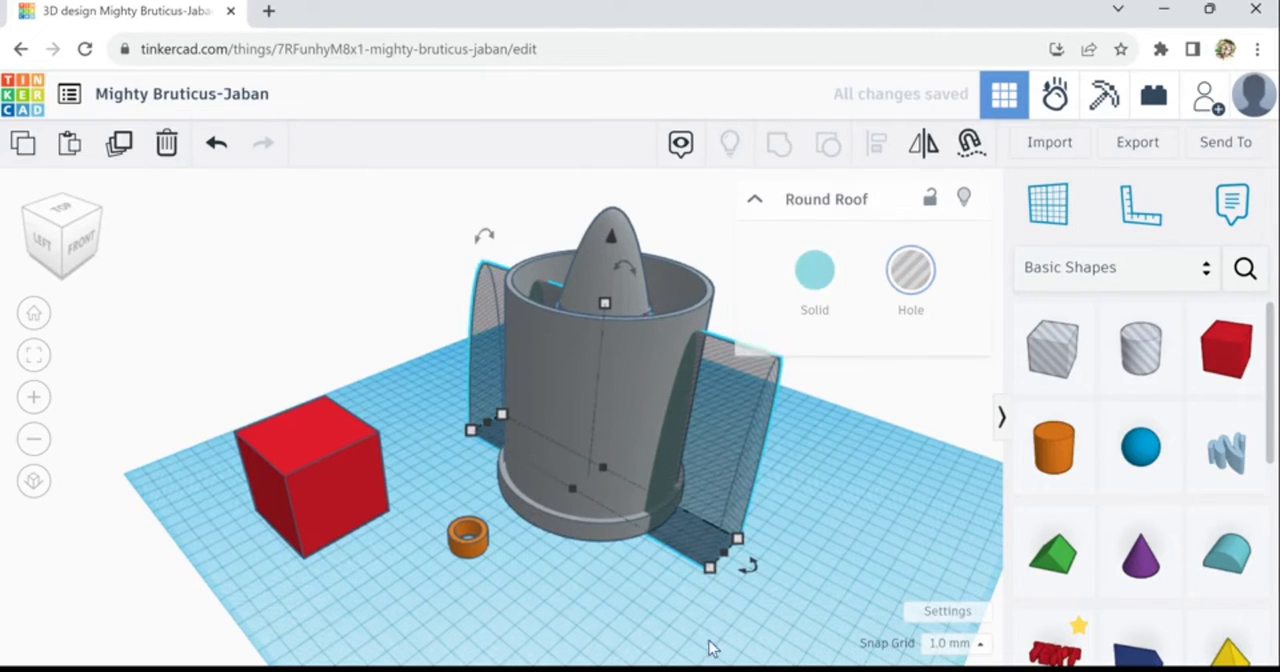
left_click_drag(750, 582, 638, 617)
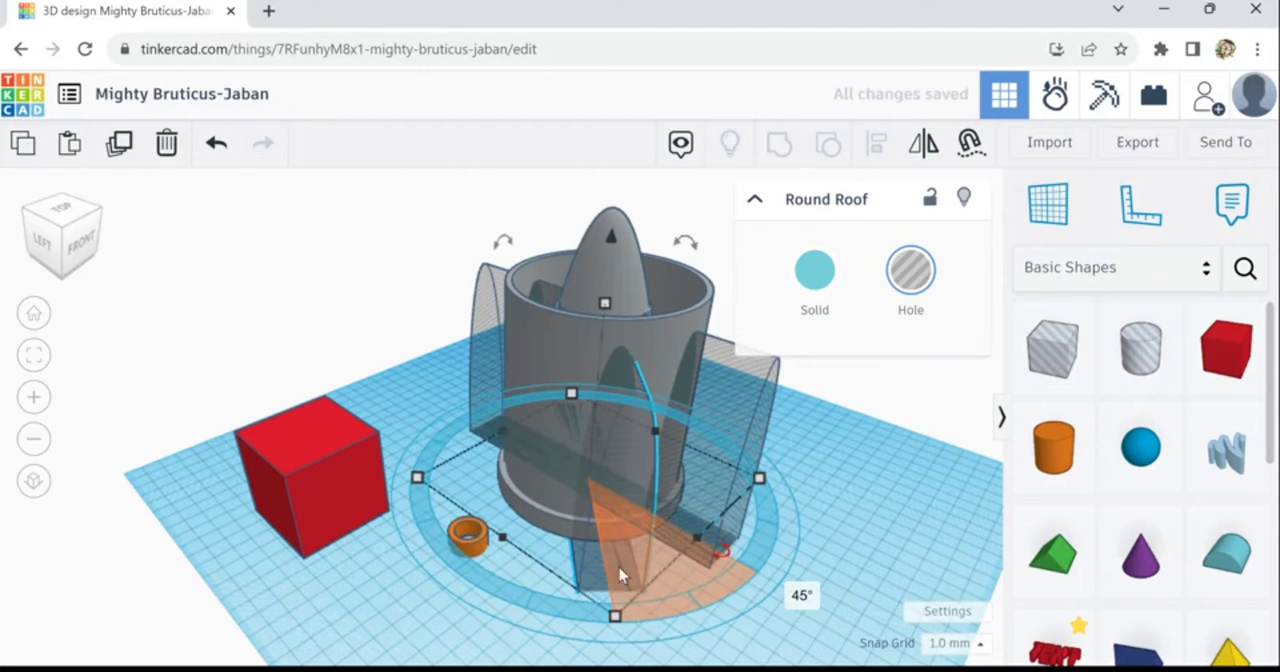
left_click(131, 160)
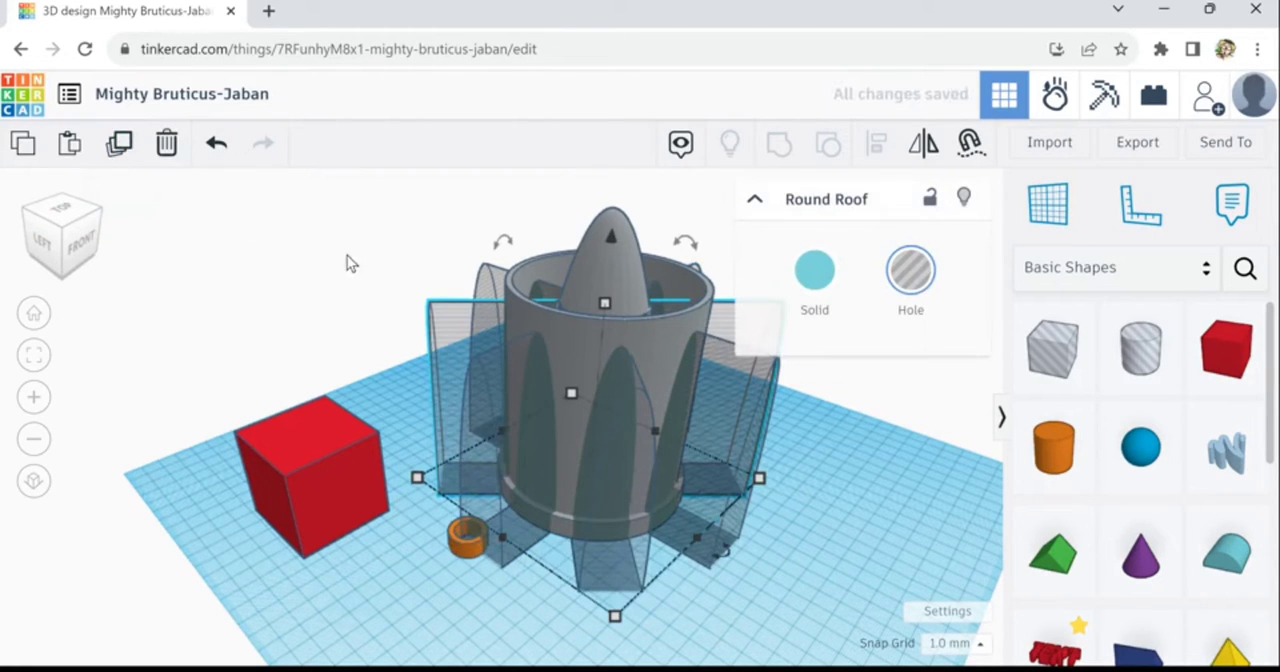
- Try duplicating the four round-roof holes together with the tube and raising the copies, and delete the copies
right_click_drag(383, 272, 456, 258)
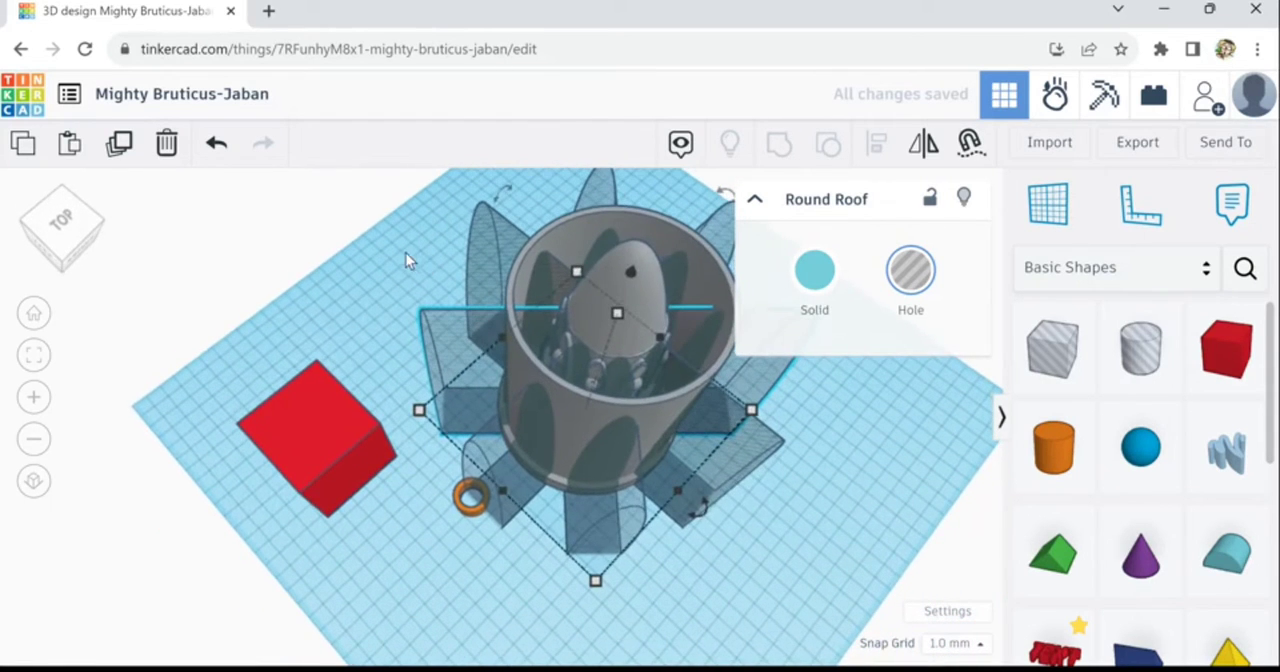
right_click_drag(313, 262, 509, 206)
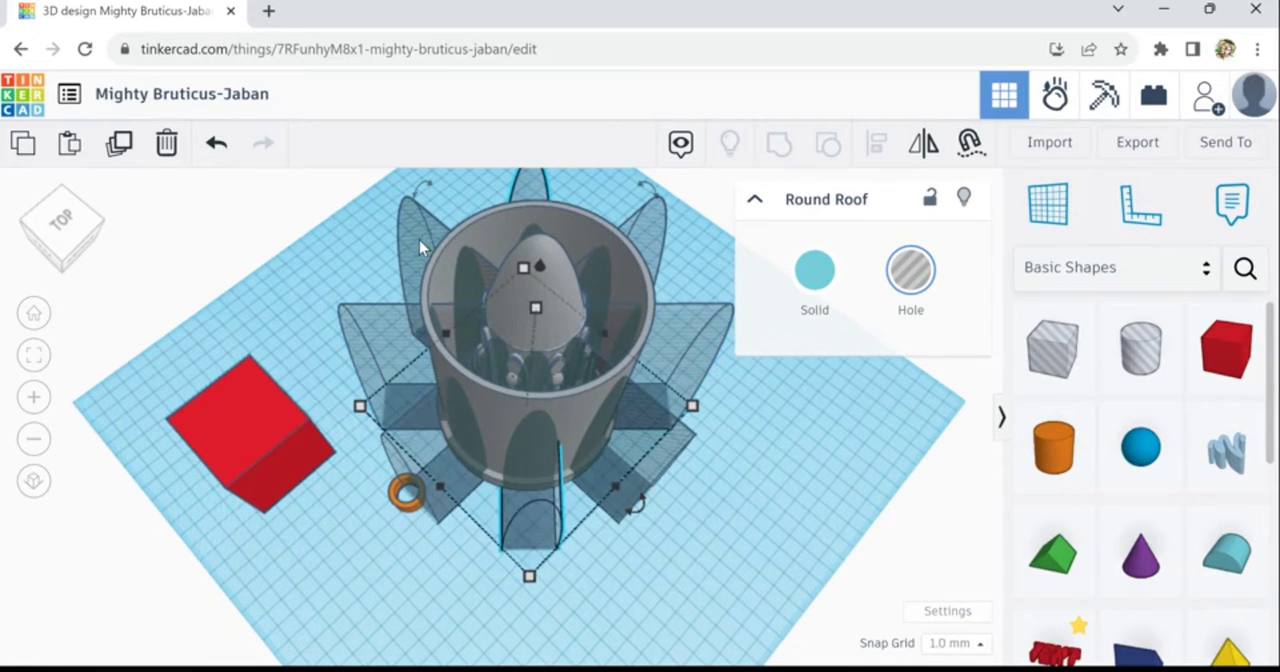
left_click(416, 343, "shift")
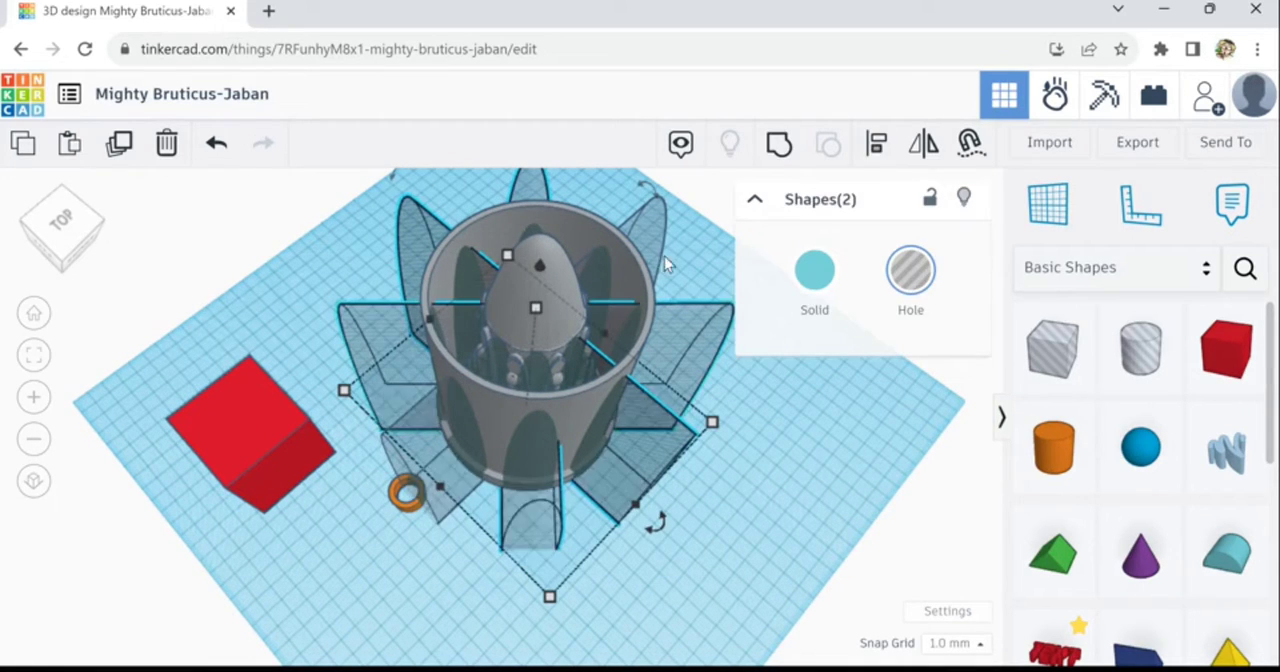
left_click(662, 338, "shift")
left_click(593, 475, "shift")
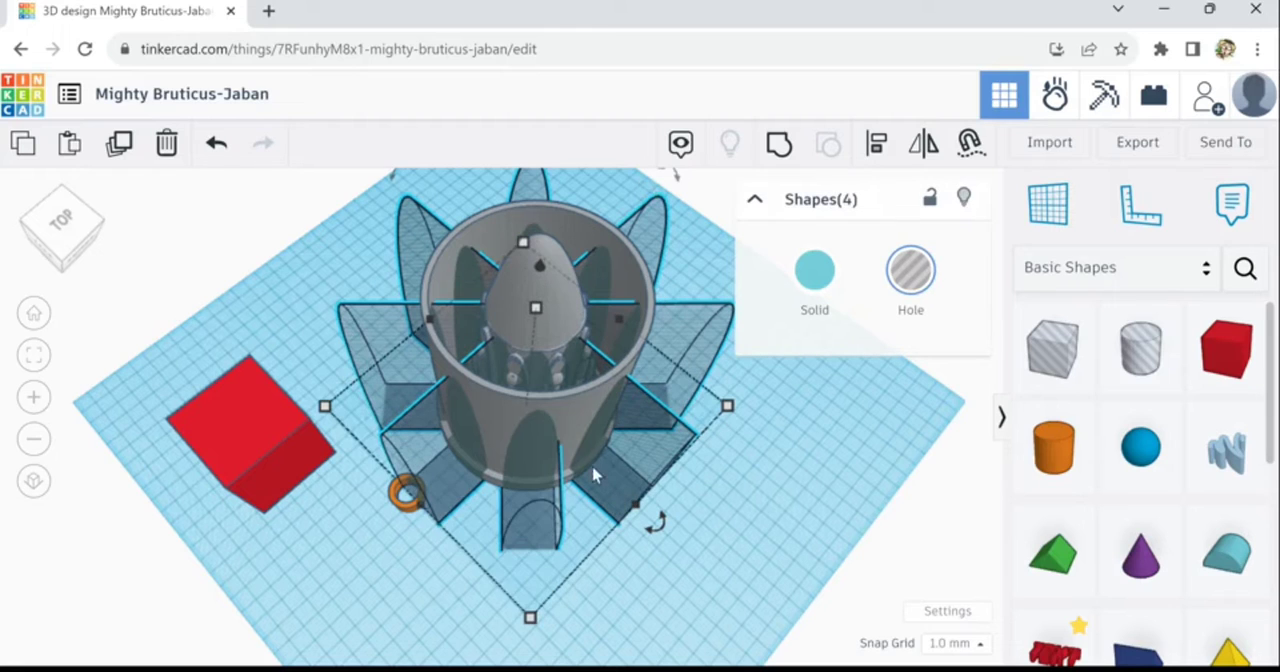
left_click(588, 422, "shift")
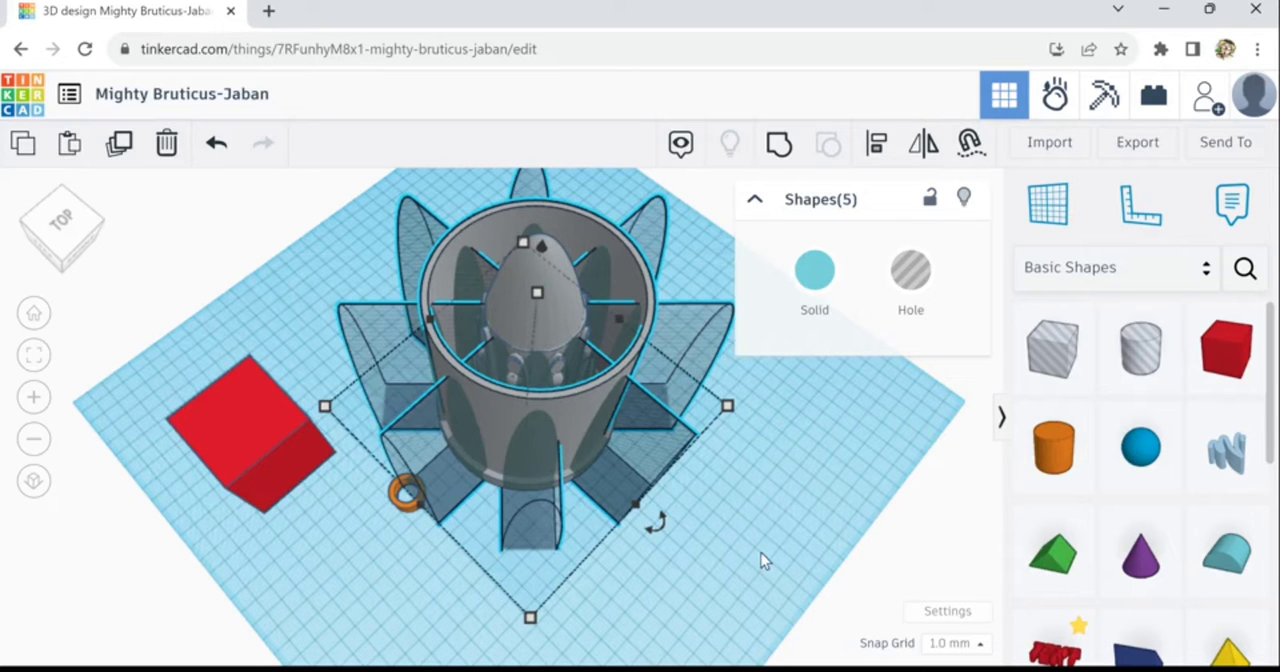
right_click_drag(738, 525, 734, 520)
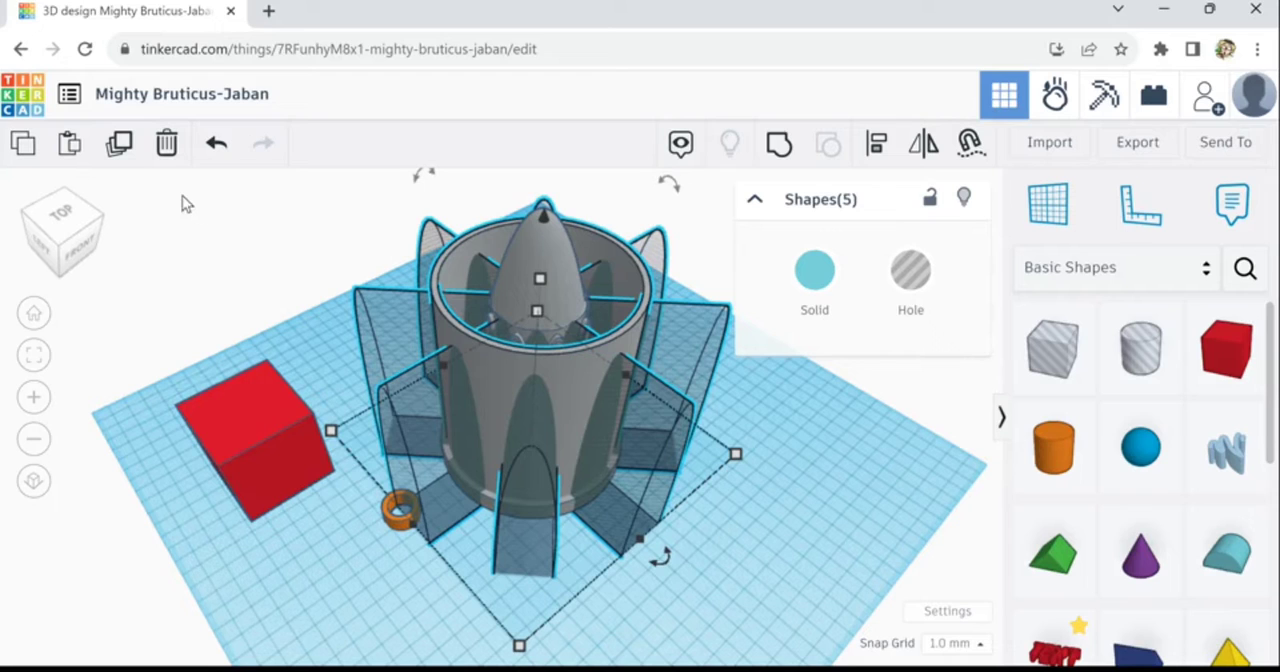
left_click(122, 152)
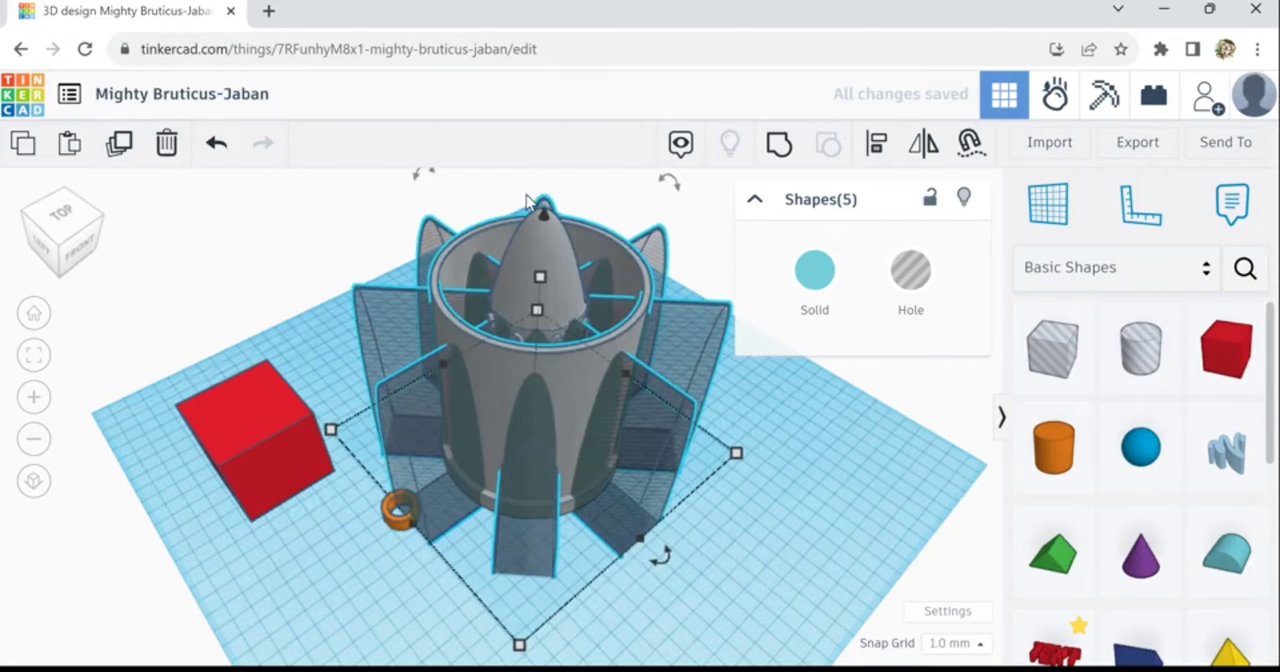
left_click_drag(527, 200, 622, 208)
key("ctrl+Up")
key("ctrl+Up")
key("ctrl+Up")
key("ctrl+Up")
key("ctrl+Up")
key("ctrl+Up")
key("ctrl+Up")
key("ctrl+Up")
key("ctrl+Up")
key("ctrl+Up")
key("ctrl+Up")
key("ctrl+Up")
key("ctrl+Up")
key("ctrl+Up")
key("ctrl+Up")
key("ctrl+Up")
key("ctrl+Up")
key("ctrl+Up")
key("ctrl+Up")
key("ctrl+Up")
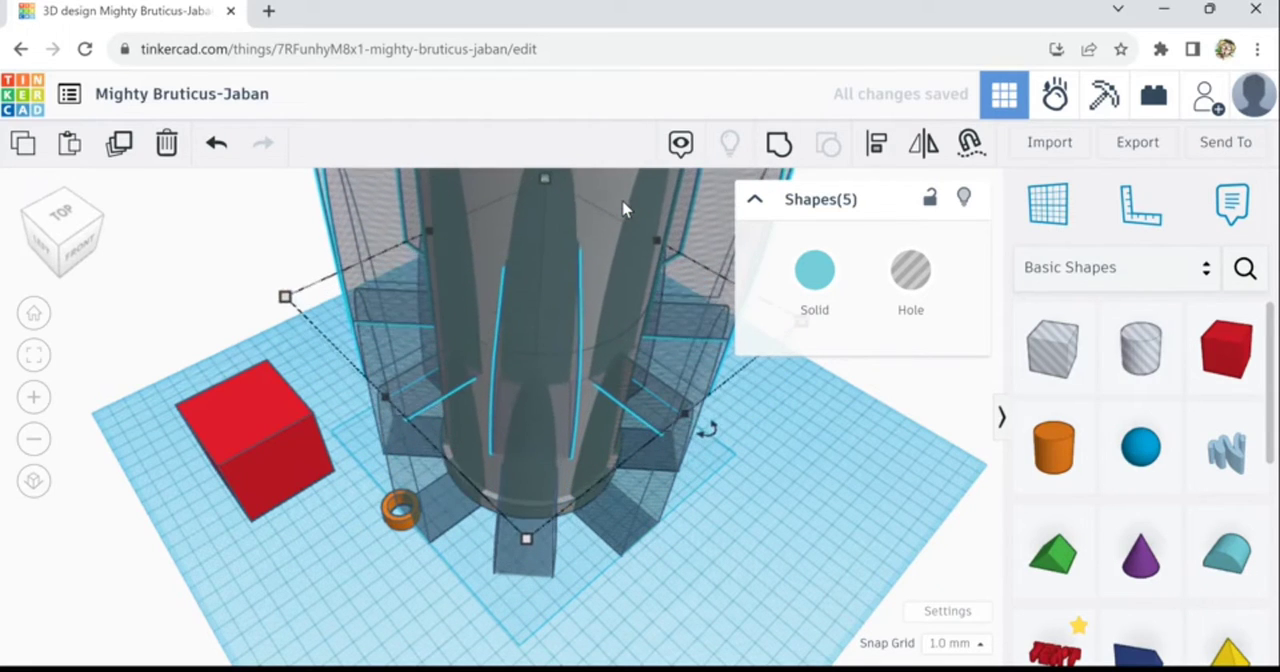
left_click(167, 147)
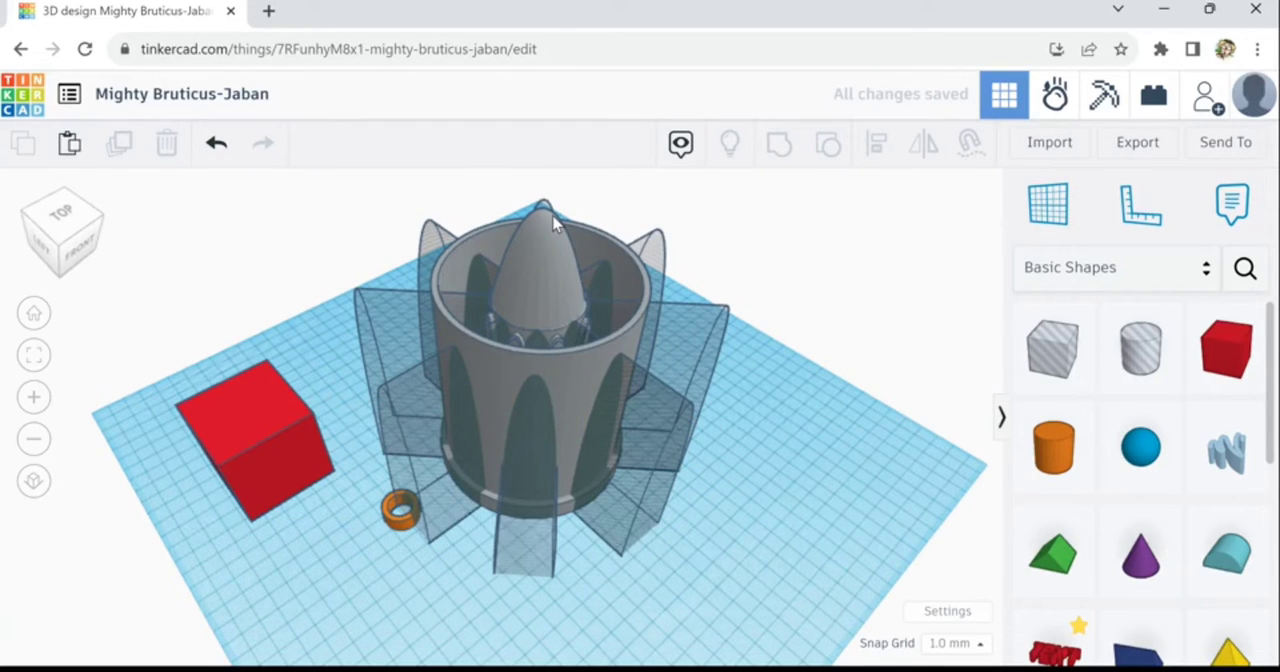
- Duplicate only the four crossing round-roof holes and mirror the copies vertically so their rounded ends point down
left_click(646, 252)
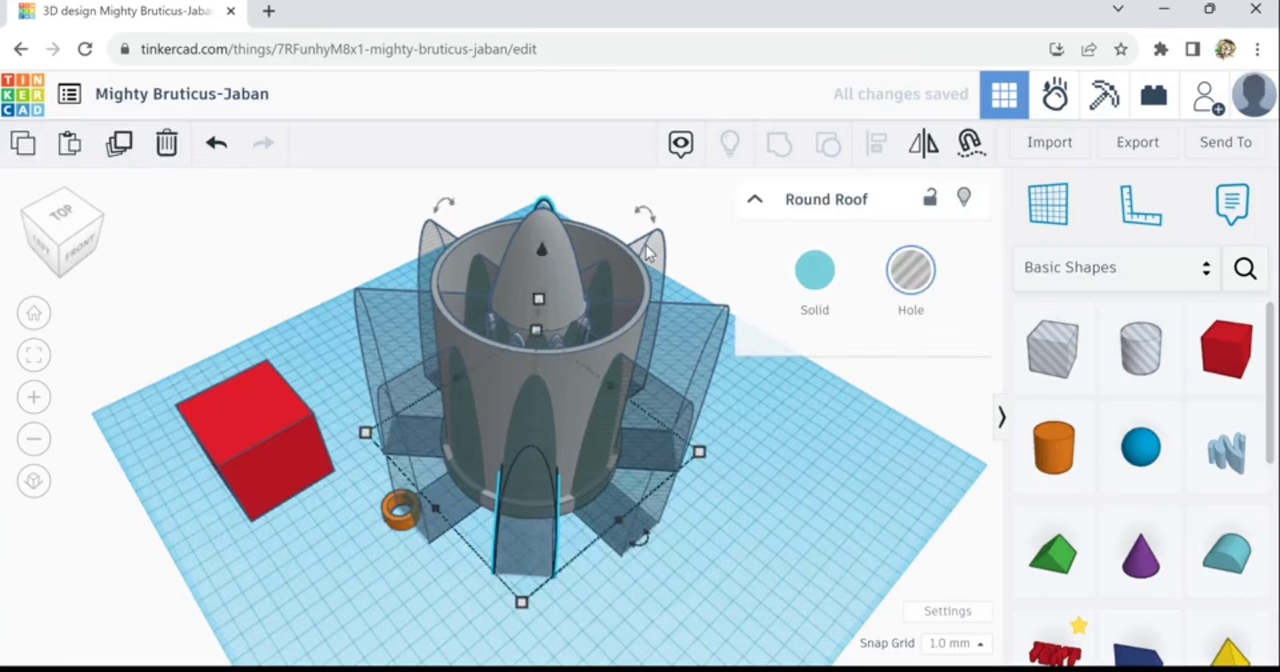
left_click(691, 328, "shift")
left_click(653, 424, "shift")
left_click(546, 474, "shift")
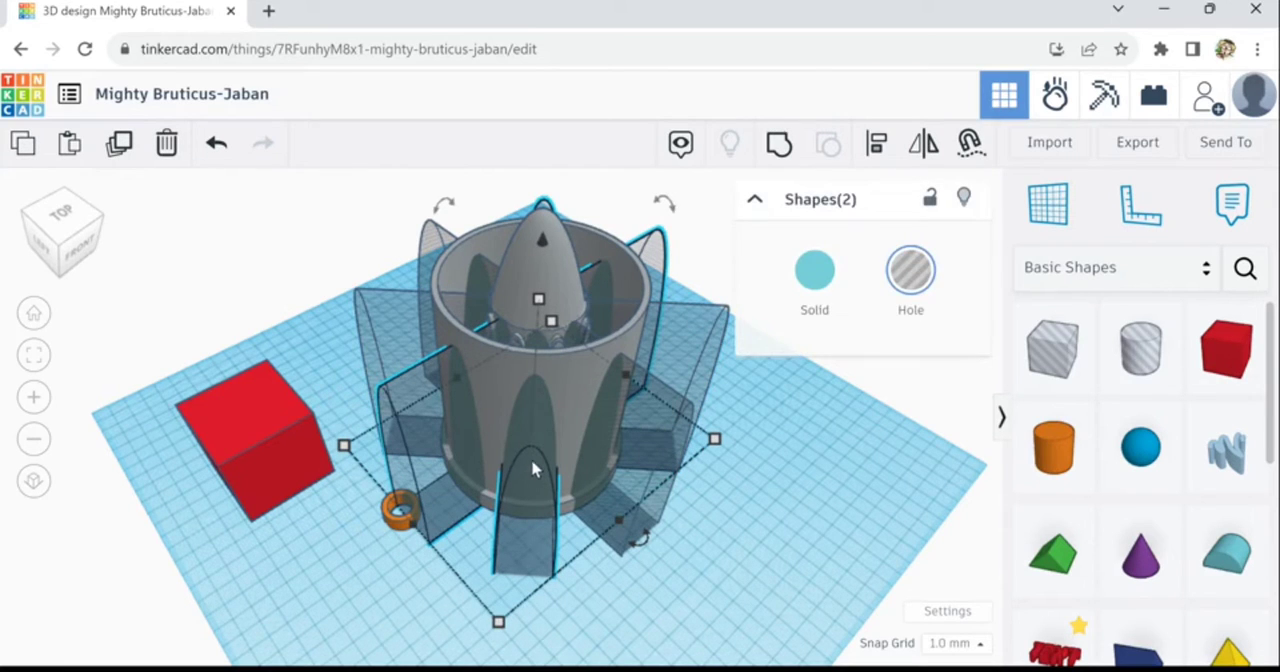
left_click(397, 336, "shift")
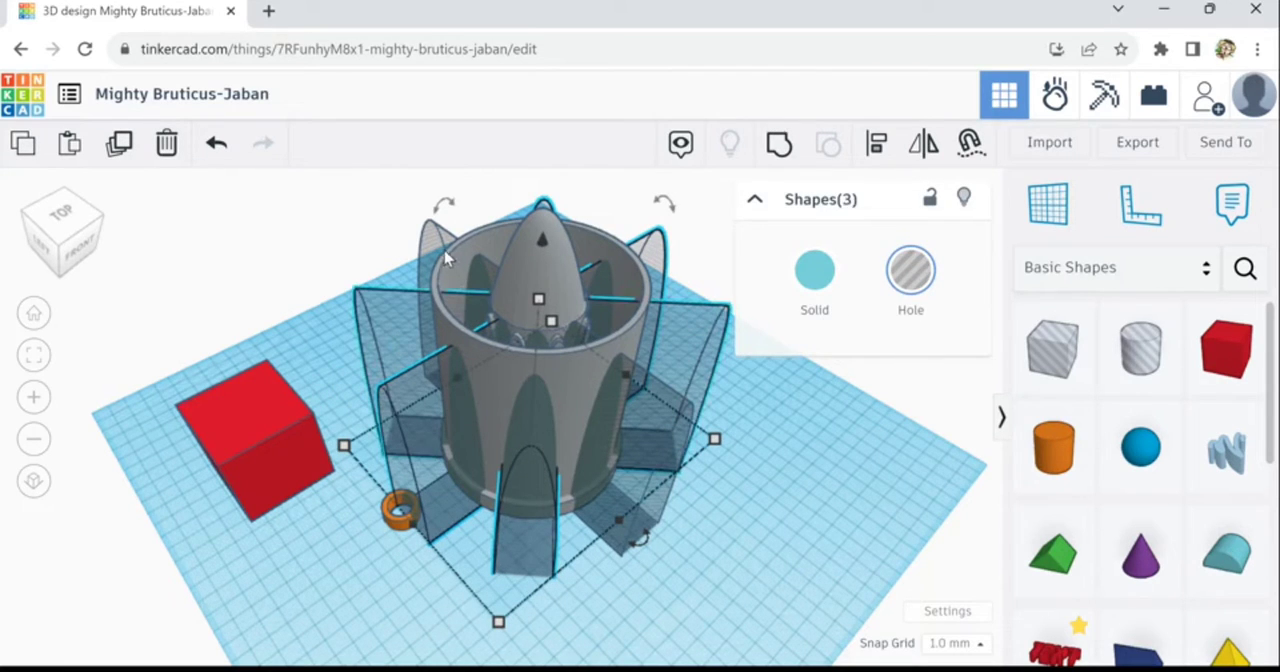
left_click(446, 258, "shift")
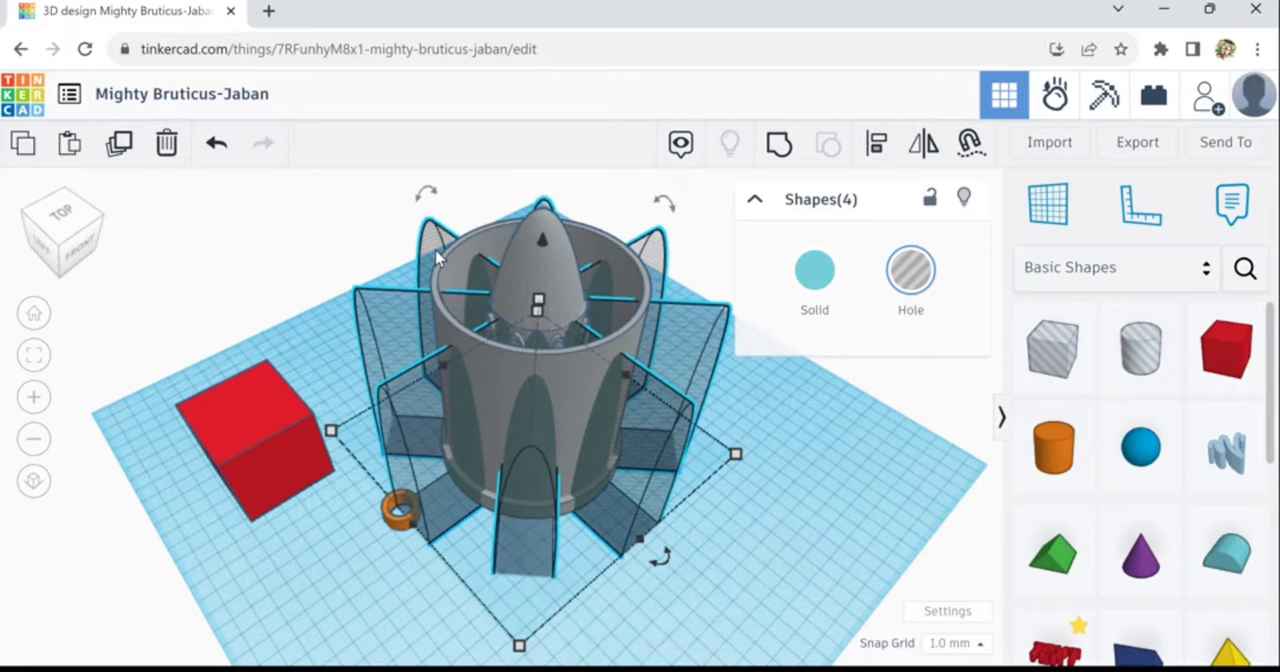
left_click(120, 143)
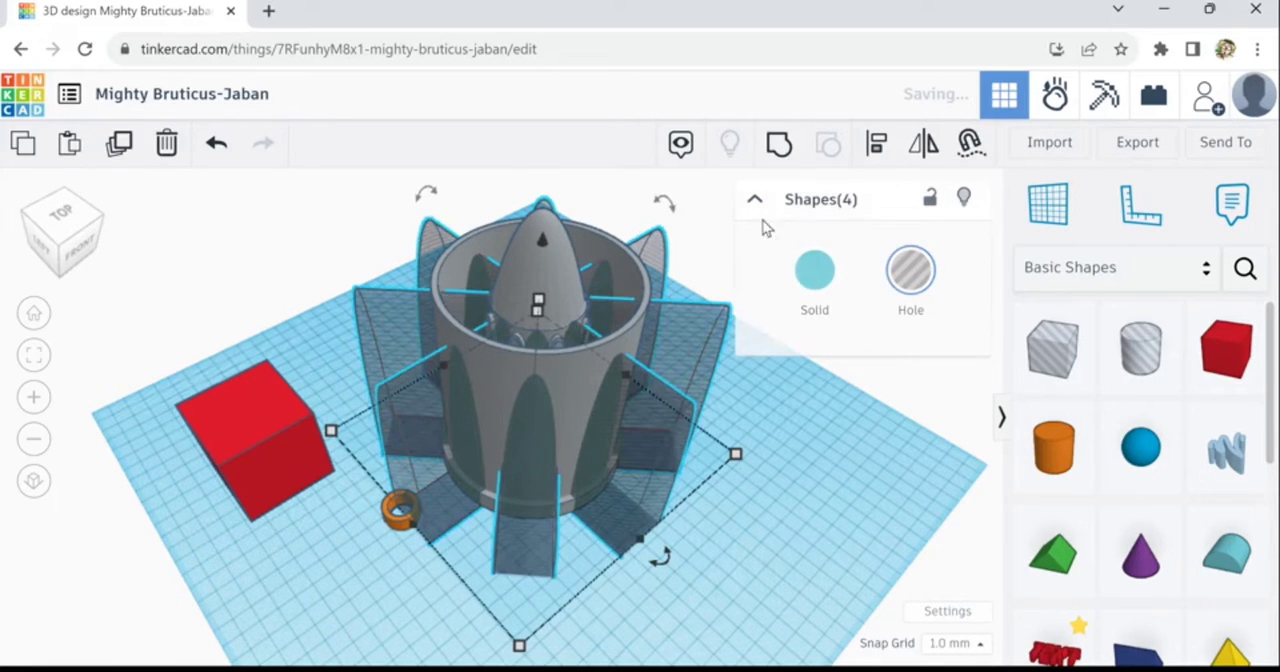
left_click(928, 158)
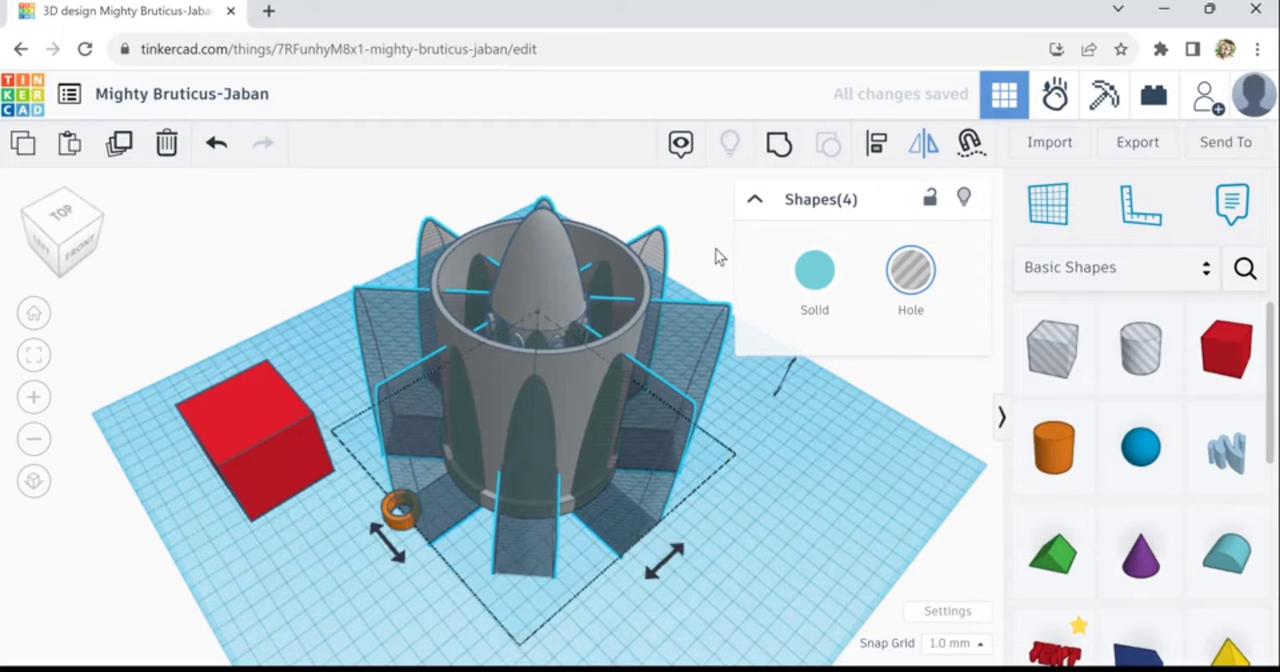
left_click(799, 375)
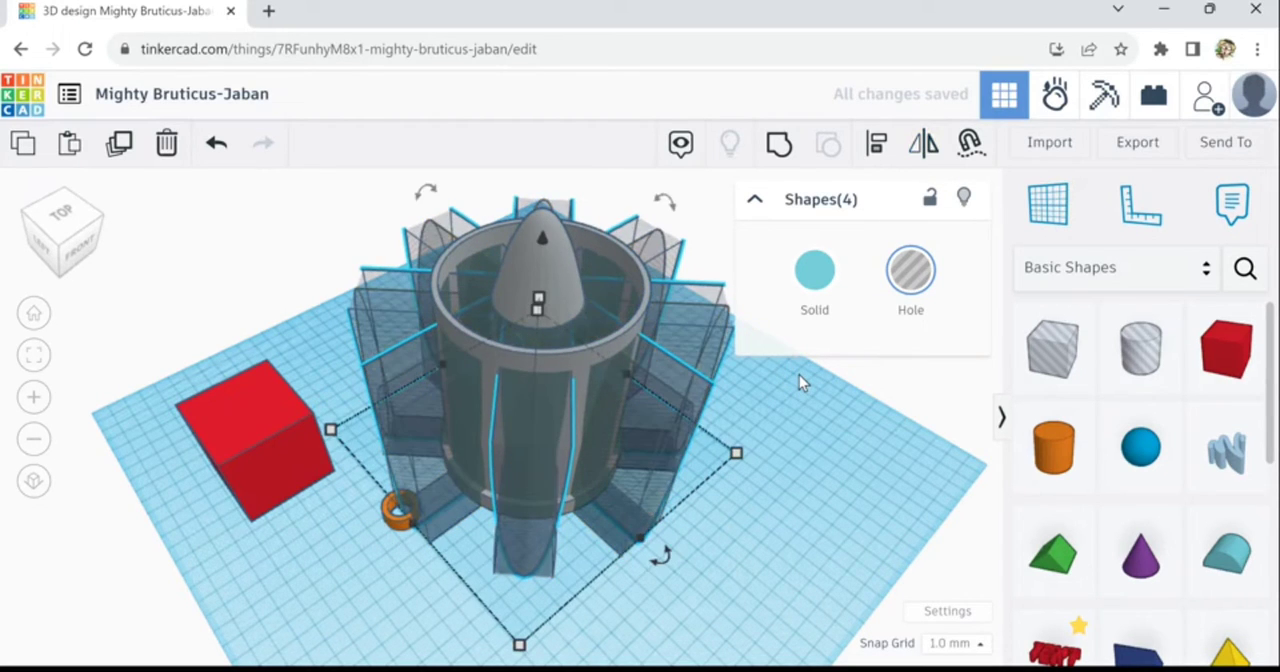
- Raise the four upside-down holes so their rounded tips reach into the upper part of the tube
key("ctrl+Up")
key("ctrl+Up")
key("ctrl+Up")
key("ctrl+Up")
key("ctrl+Up")
key("ctrl+Up")
key("ctrl+Up")
key("ctrl+Up")
key("ctrl+Up")
key("ctrl+Up")
key("ctrl+Up")
key("ctrl+Up")
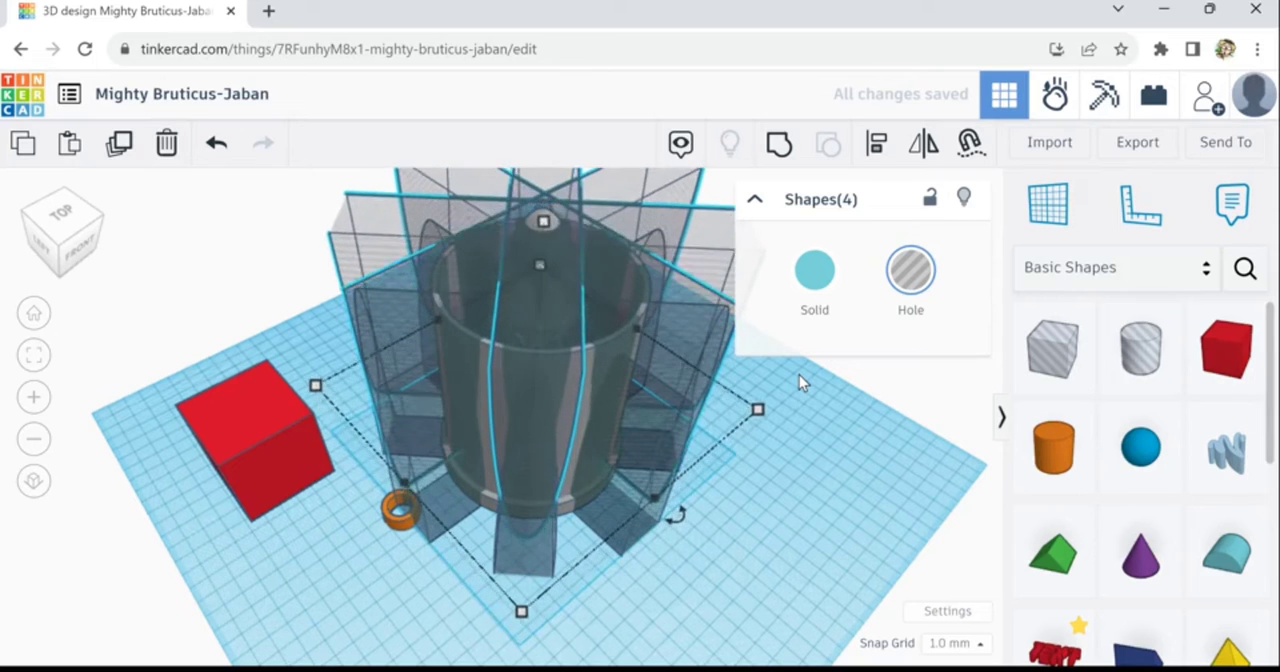
key("ctrl+Up")
key("ctrl+Up")
key("ctrl+Up")
key("ctrl+Up")
key("ctrl+Up")
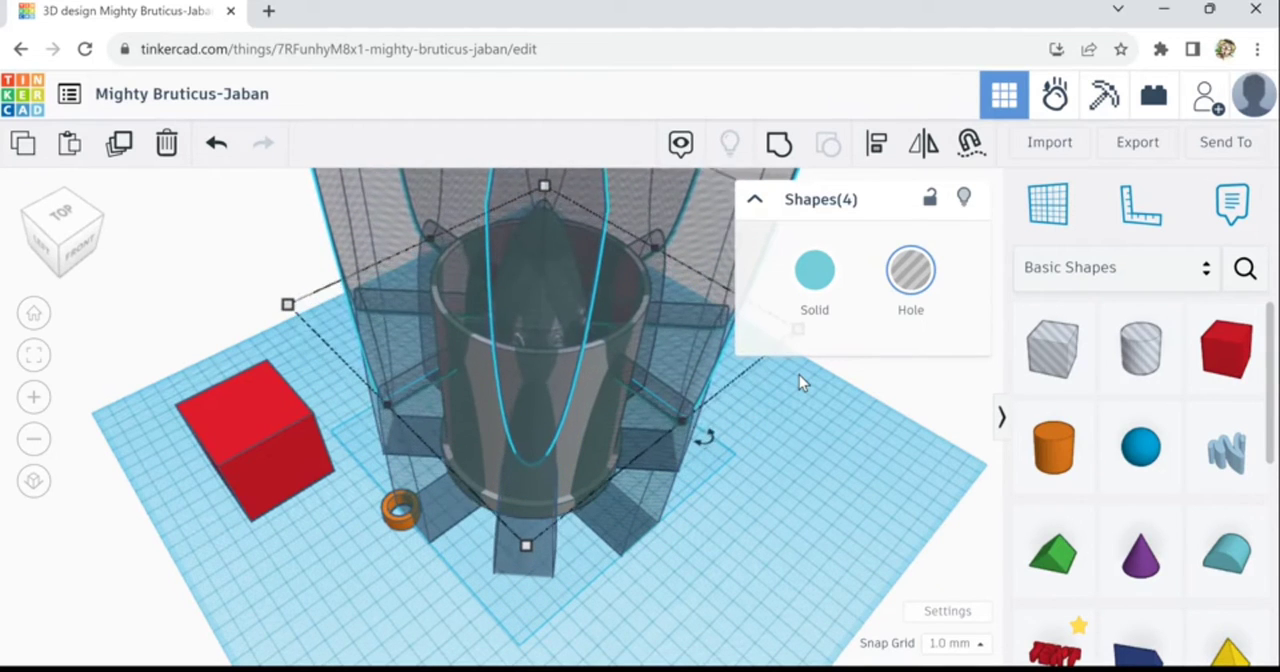
key("ctrl+Down")
key("ctrl+Down")
key("ctrl+Down")
key("ctrl+Down")
key("ctrl+Down")
key("ctrl+Down")
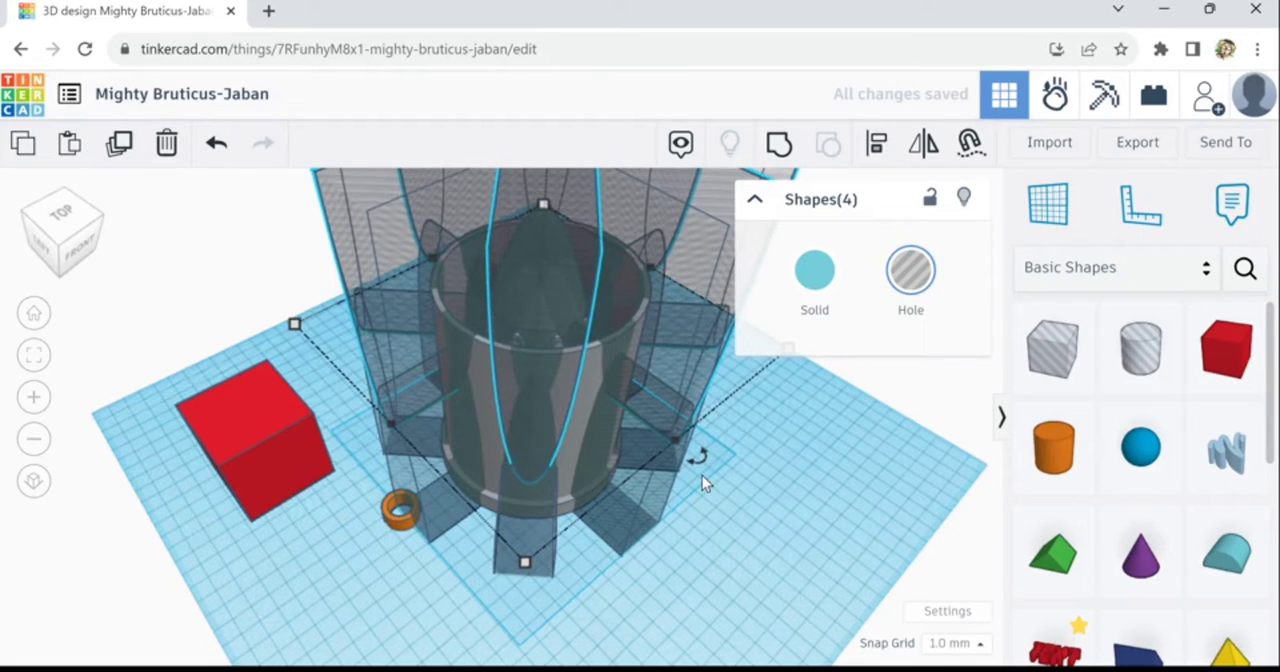
- Rotate the four raised upside-down holes 22.5° around the tower so they sit between the lower arch holes
left_click_drag(699, 473, 650, 497)
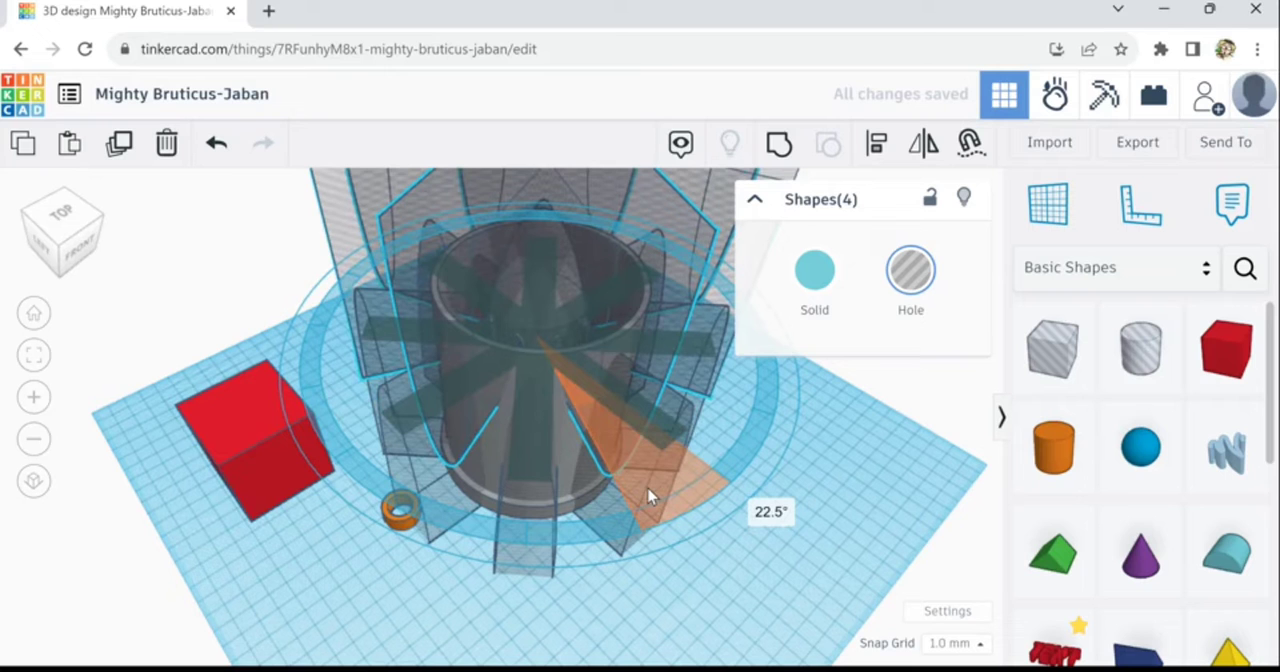
left_click_drag(686, 601, 688, 604)
right_click_drag(717, 647, 755, 627)
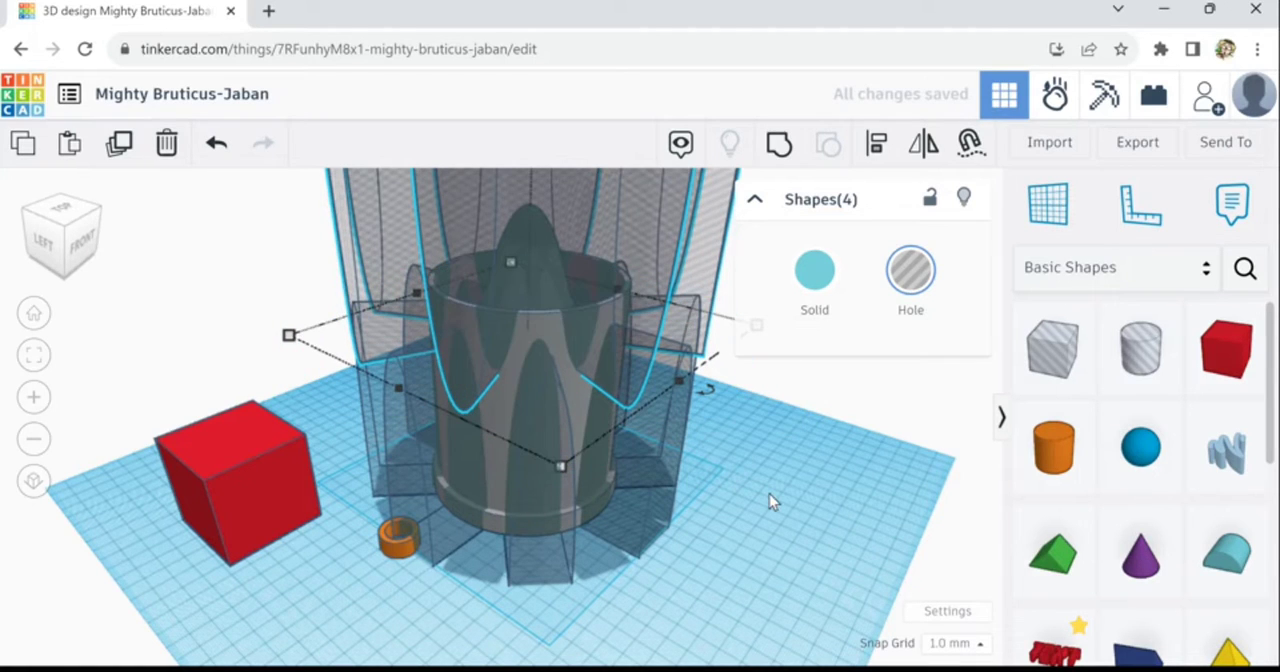
scroll(769, 494, "up", 1)
scroll(769, 494, "down", 1)
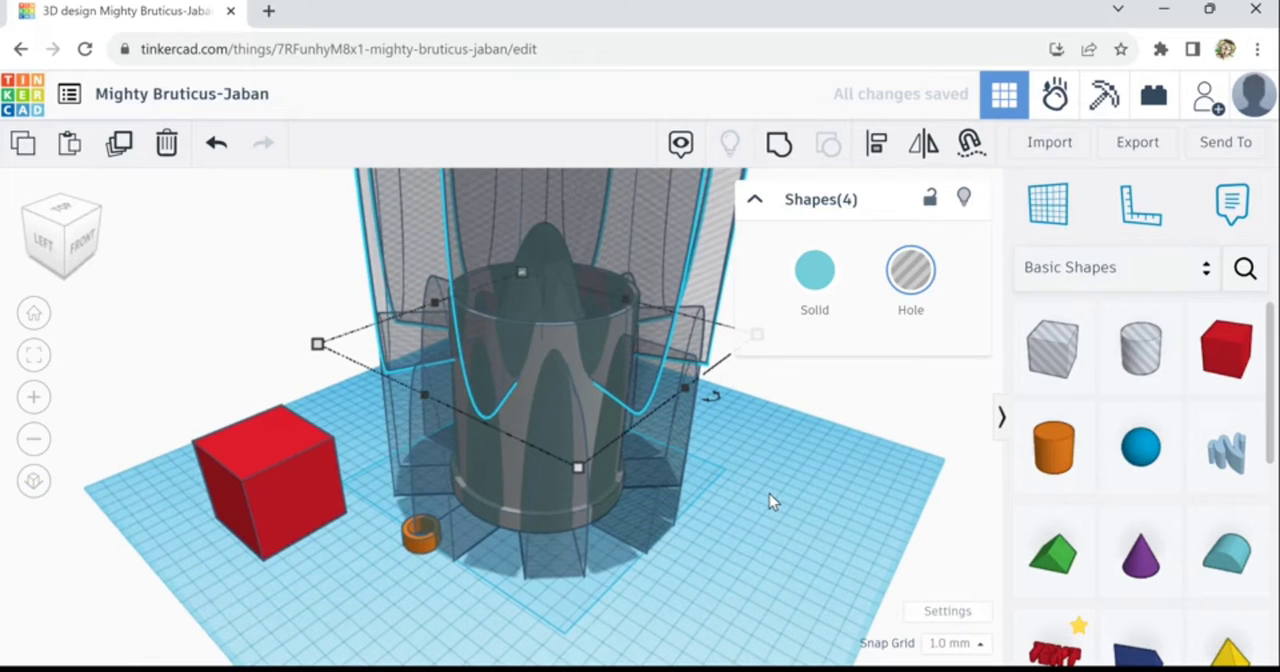
right_click_drag(718, 472, 766, 489)
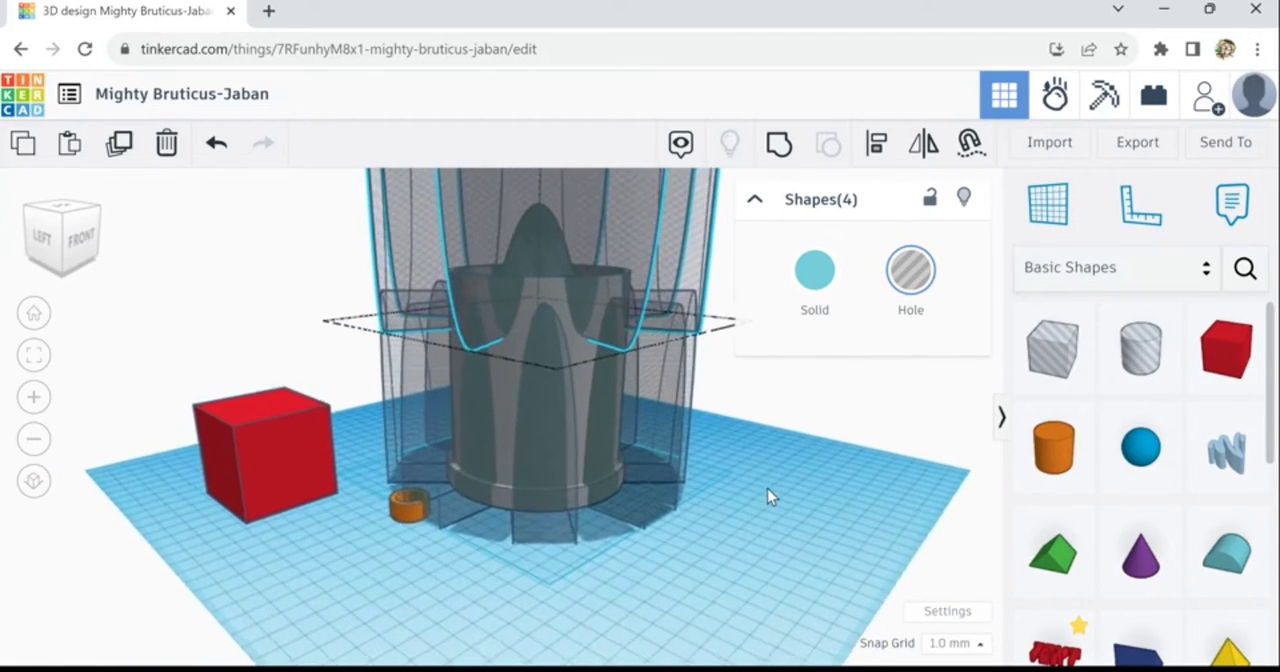
- Group the tall tube with the four lower and four upside-down round-roof holes to cut the arches and the pointed rim
left_click(505, 401, "shift")
left_click(551, 398, "shift")
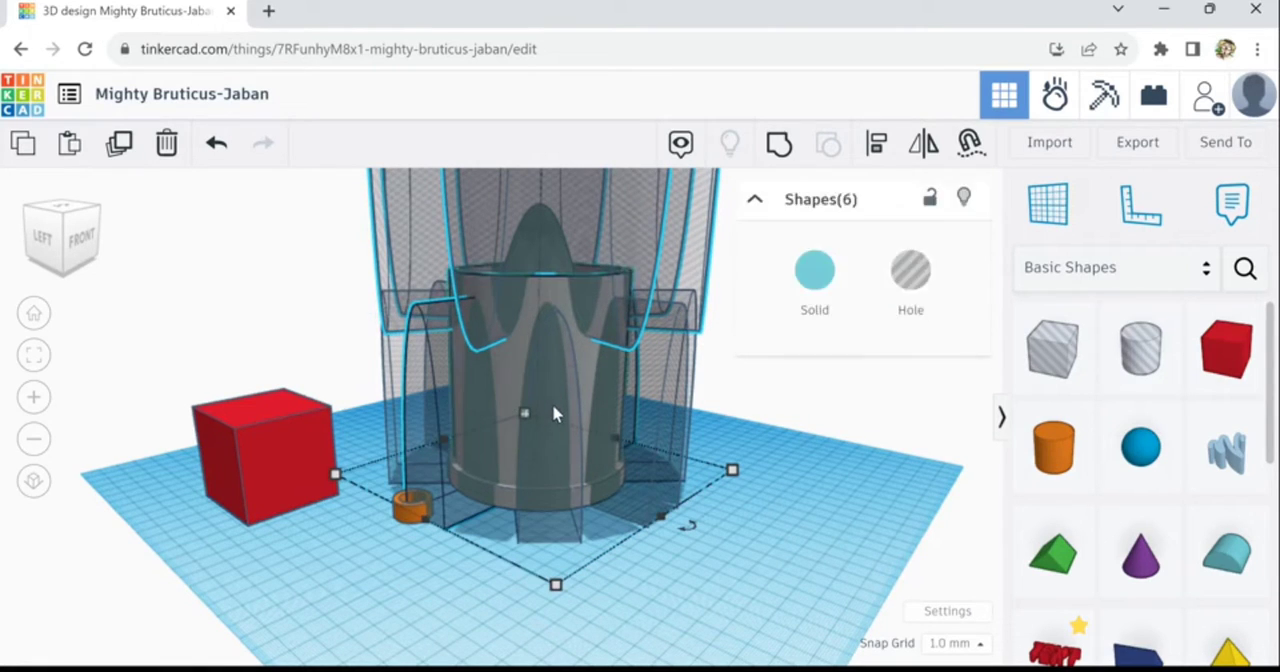
left_click(611, 466, "shift")
middle_click_drag(840, 489, 531, 557)
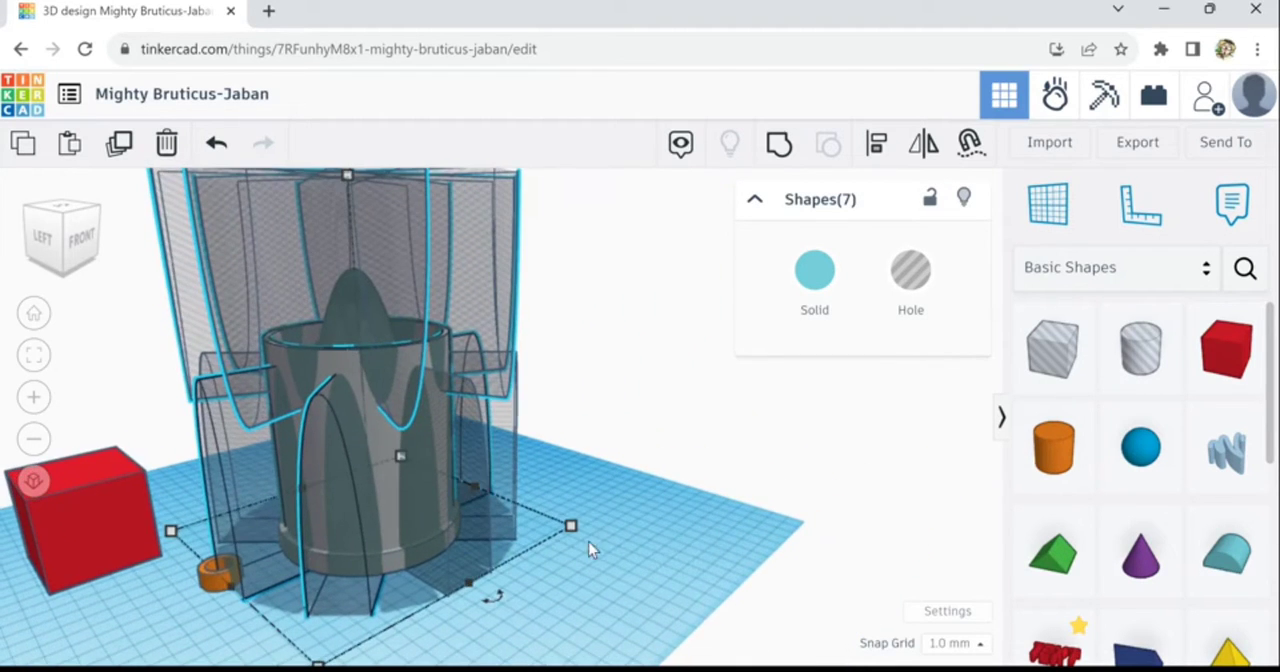
right_click_drag(590, 543, 507, 510)
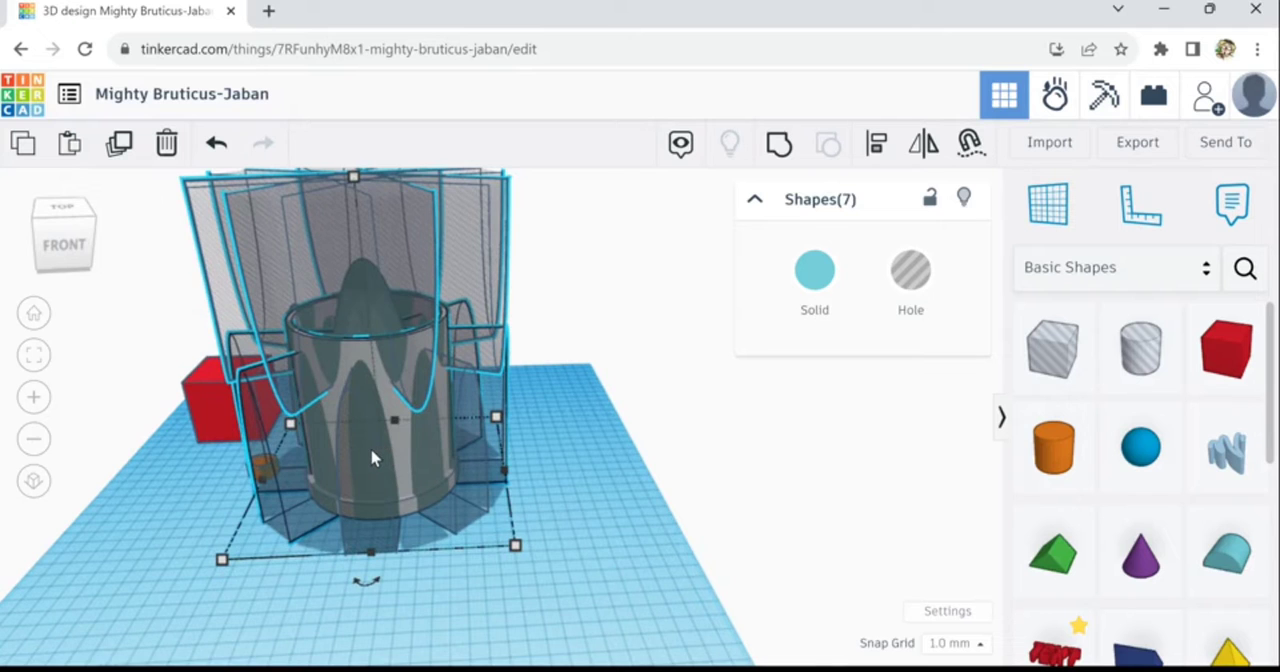
left_click(478, 421, "shift")
left_click(494, 426, "shift")
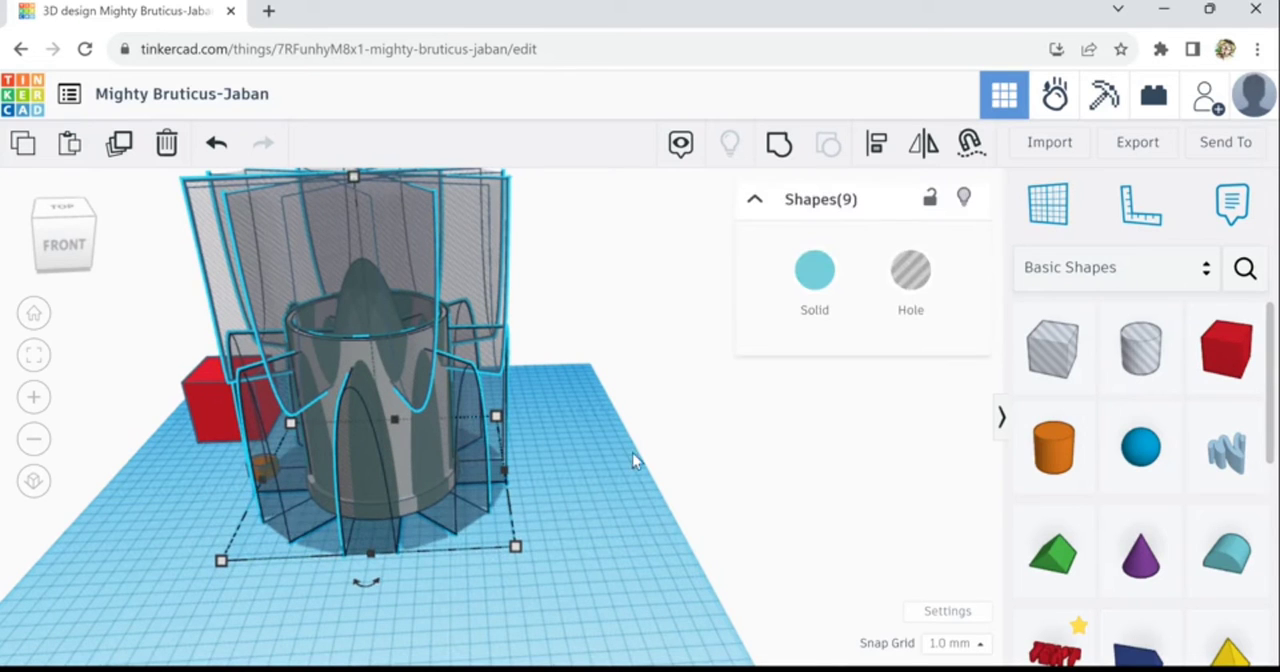
right_click_drag(535, 480, 663, 449)
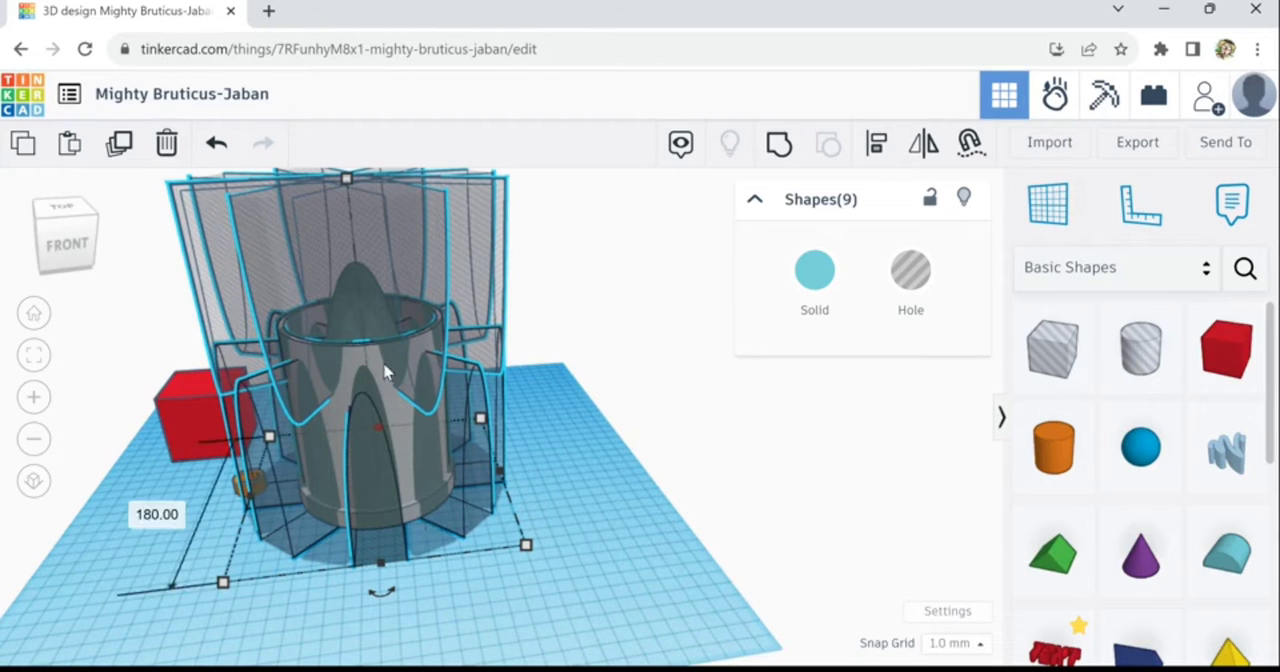
left_click(790, 160)
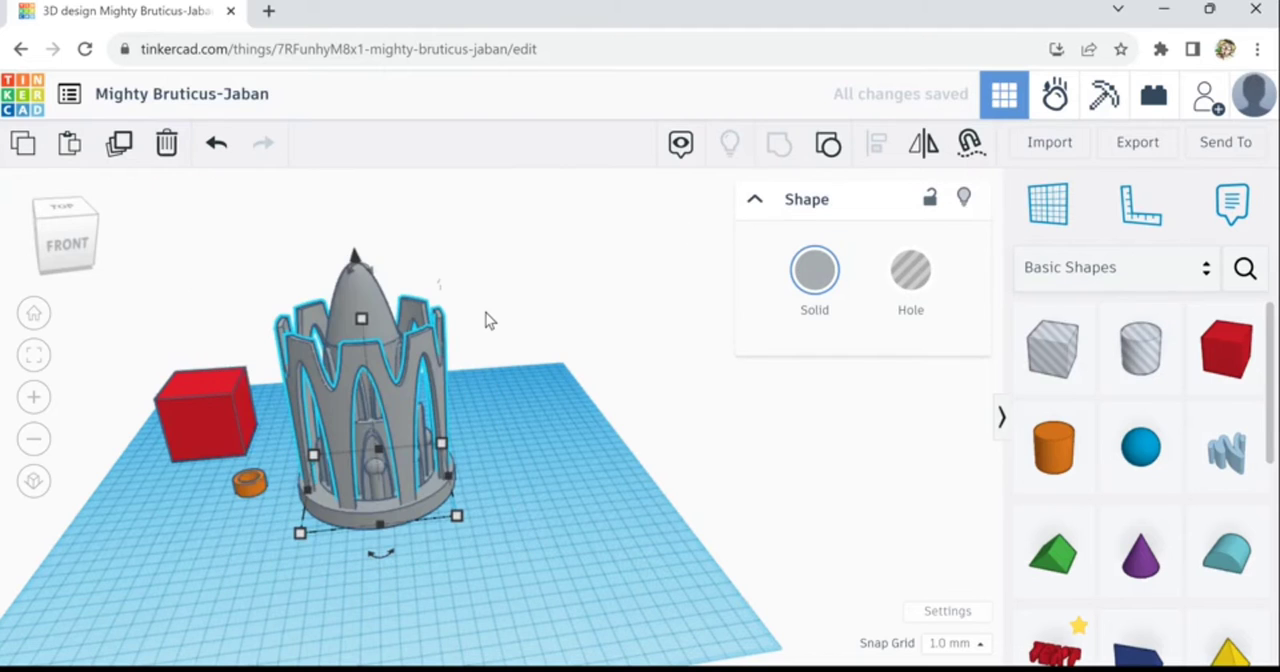
right_click_drag(548, 418, 522, 456)
scroll(315, 553, "up", 1)
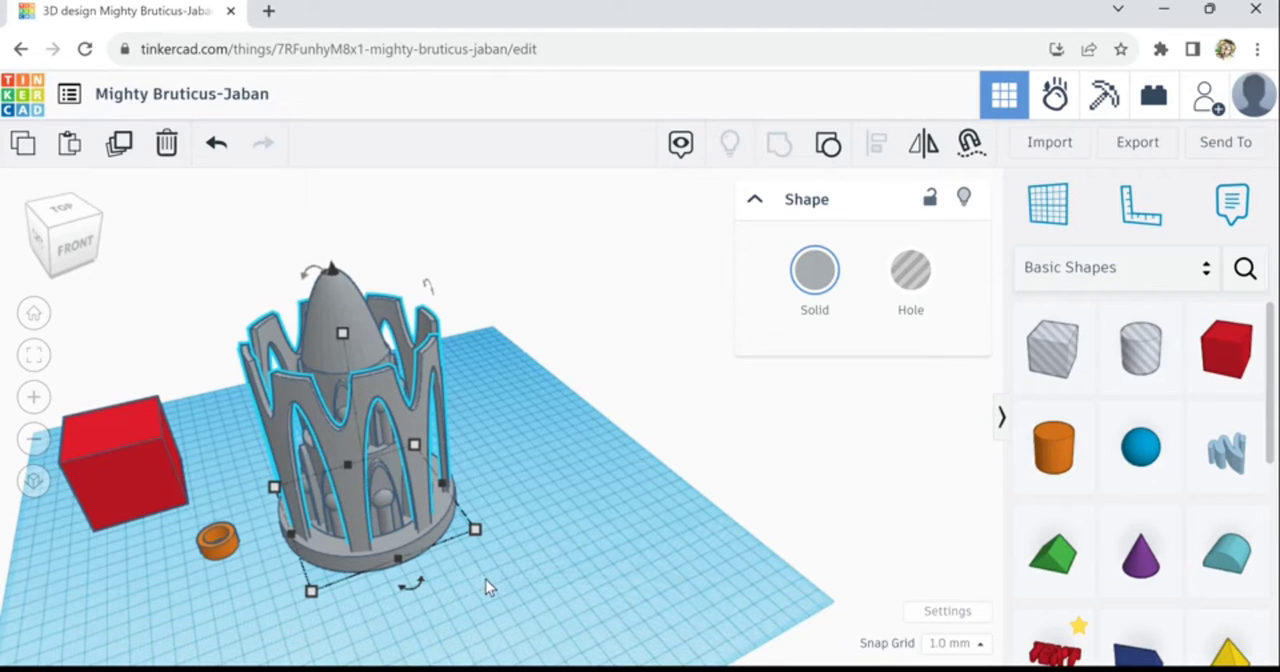
right_click_drag(491, 563, 431, 578)
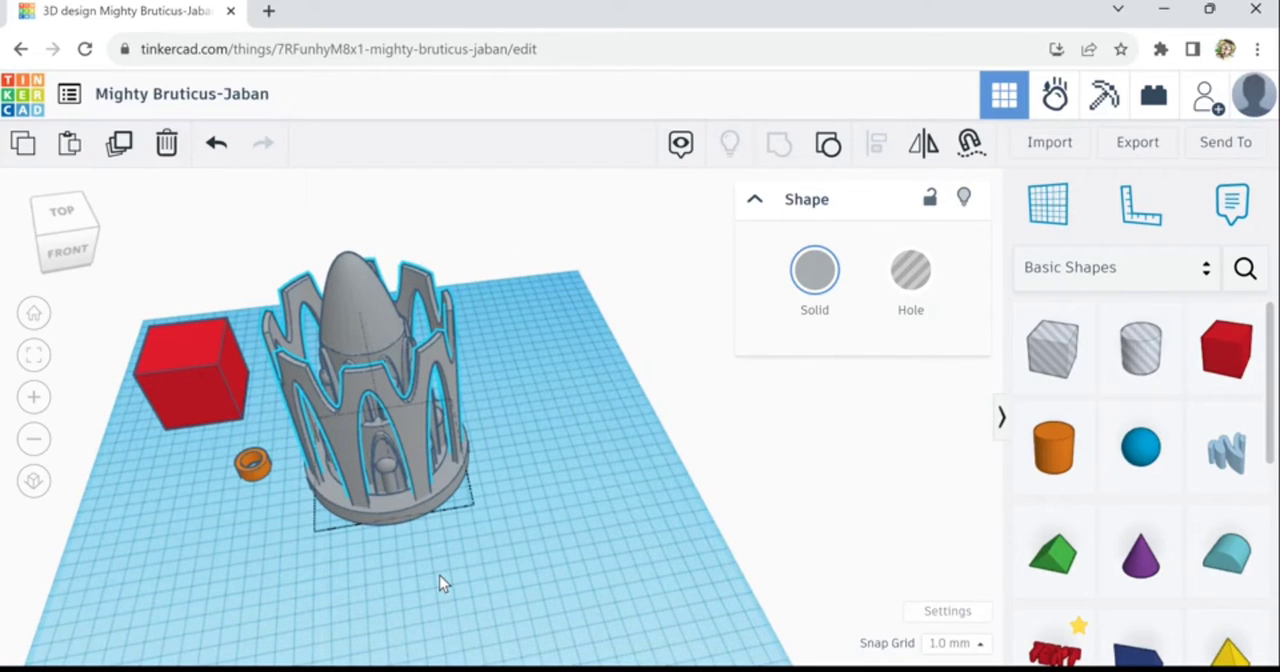
left_click(471, 578)
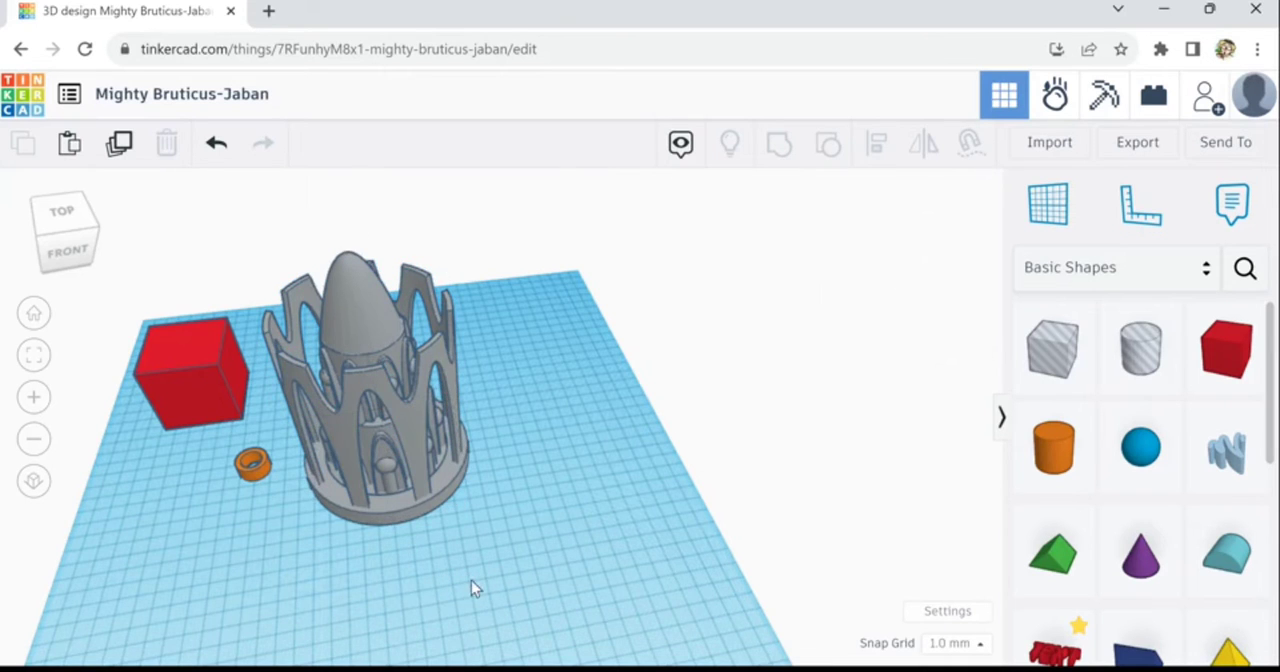
- Move the small orange tube away from the tower to the corner of the red box
mouse_move(471, 580)
right_mouse_down()
mouse_move(463, 567)
mouse_move(459, 587)
mouse_move(451, 576)
right_mouse_up()
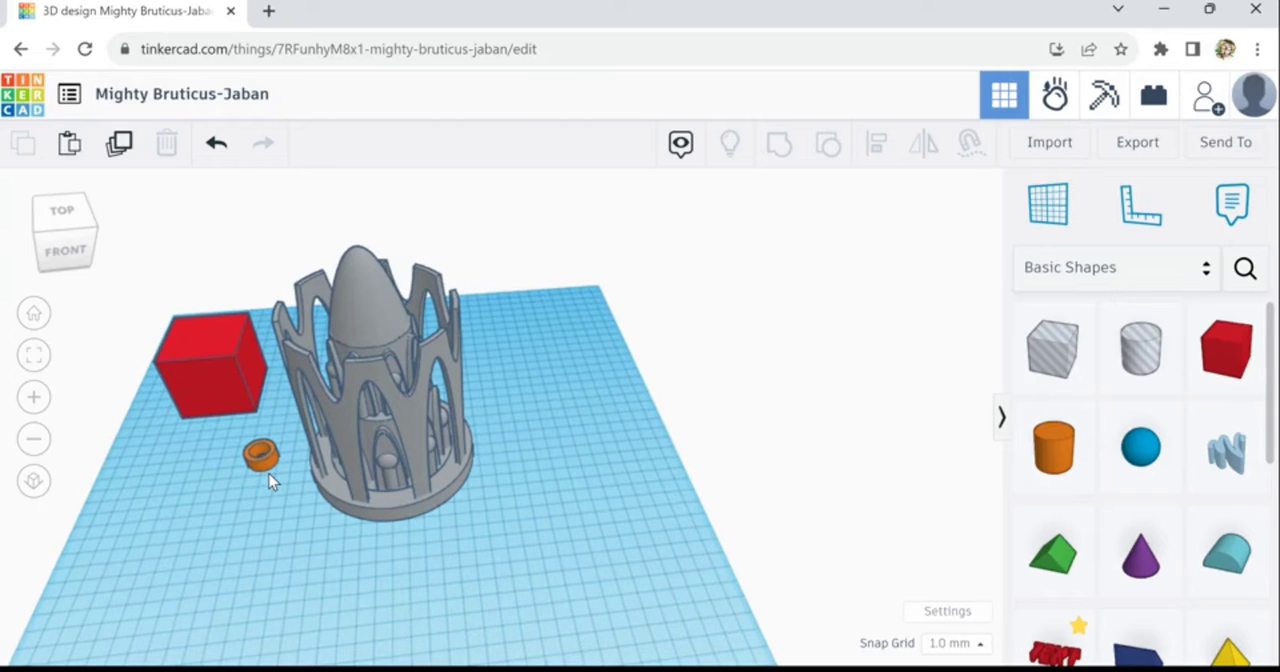
left_click(250, 453)
left_click_drag(248, 453, 148, 410)
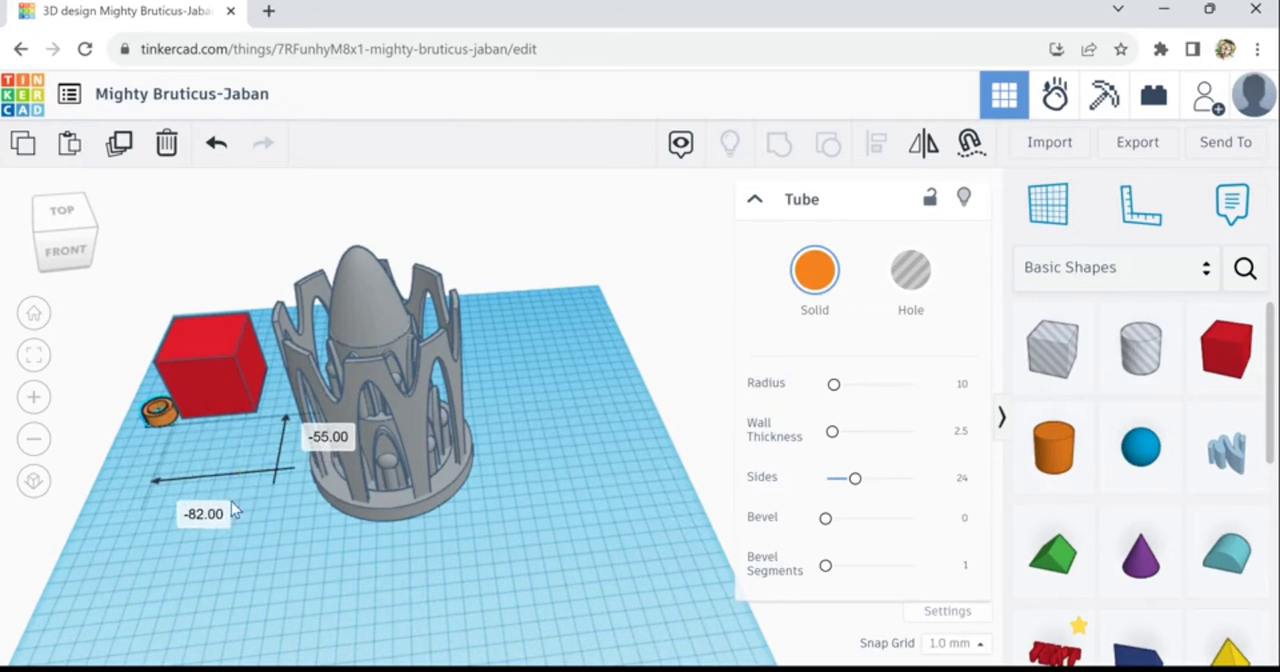
left_click(333, 583)
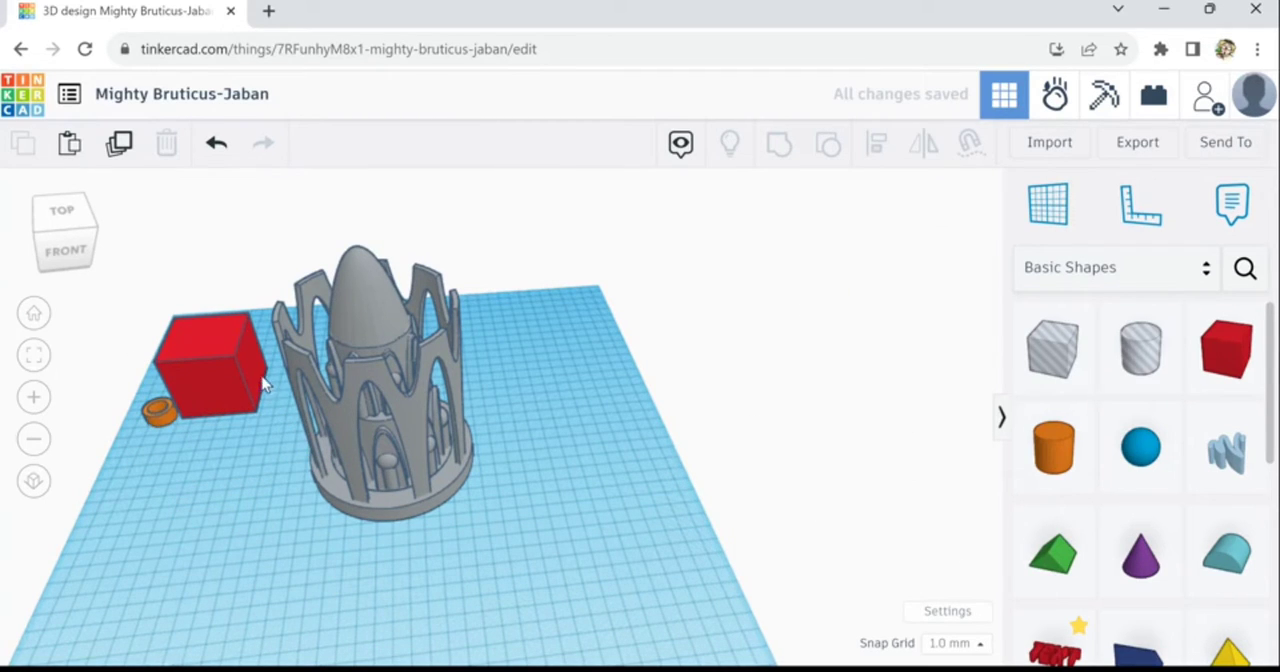
- Duplicate the complete tower and move the copy sideways until it stands clear beside the original
left_click_drag(297, 281, 488, 547)
left_click(122, 156)
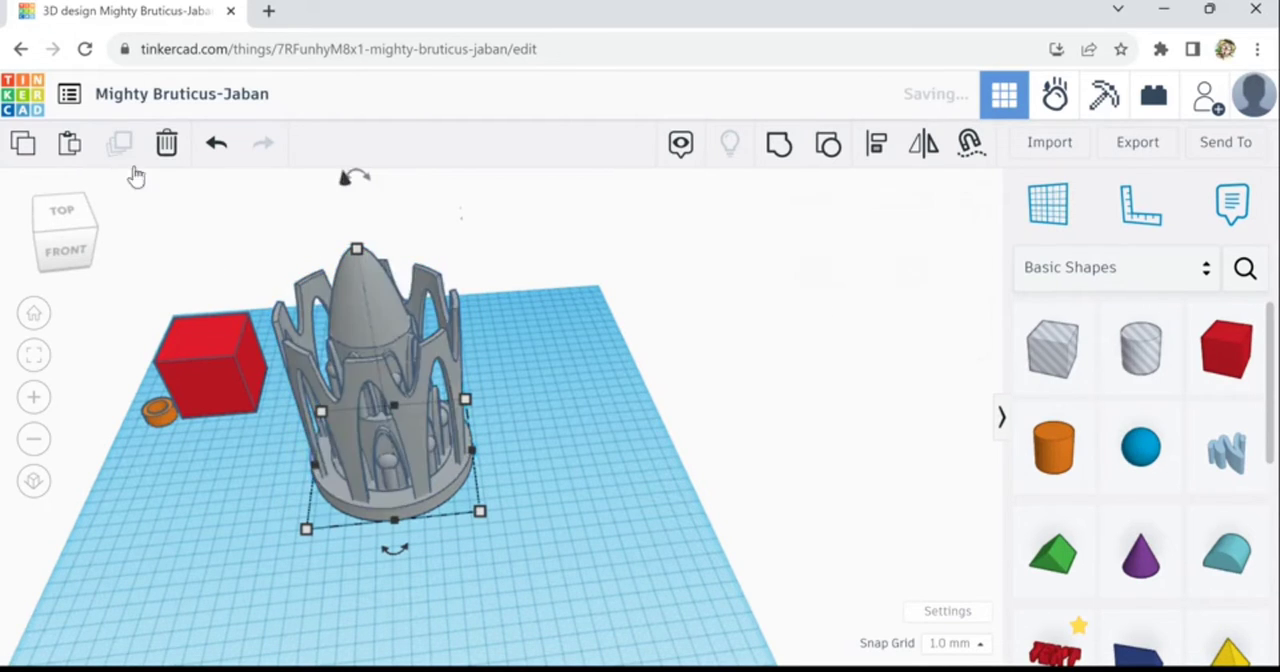
key("Right")
key("Right")
key("Right")
key("Right")
key("Right")
key("Right")
key("Right")
key("Right")
key("Right")
key("Right")
key("Right")
key("Right")
key("Right")
key("Right")
key("Right")
key("Right")
key("Right")
key("Right")
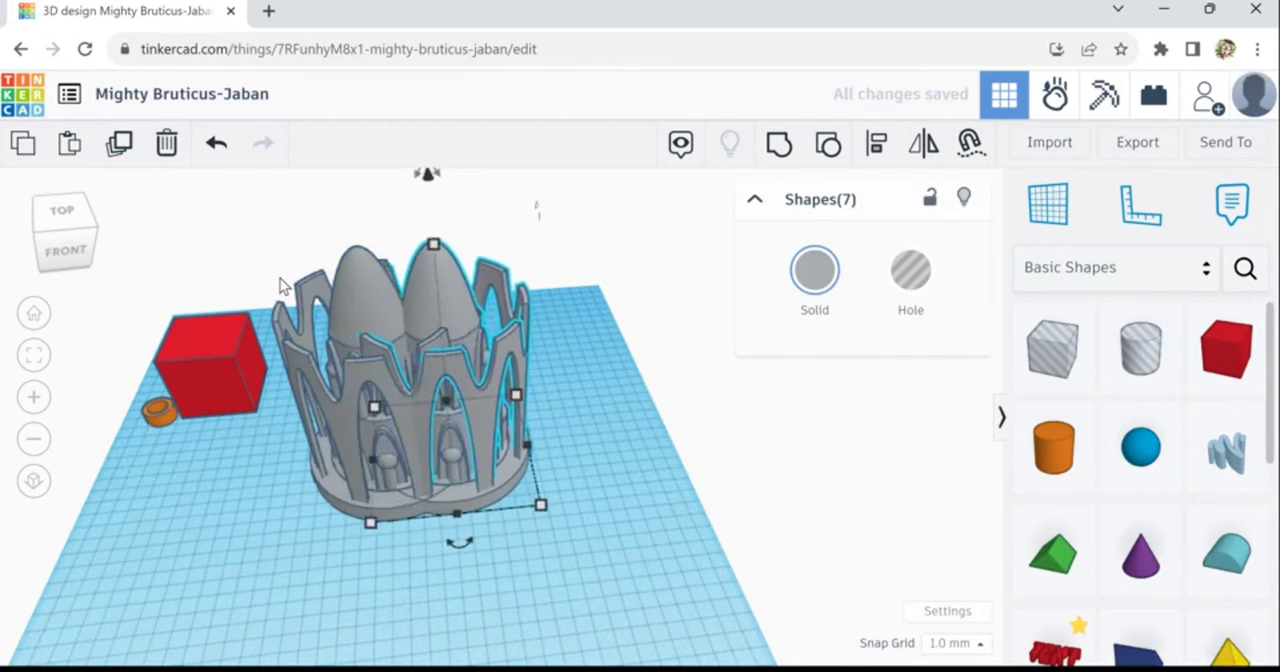
key("Right")
key("Right")
key("Right")
key("Right")
key("Right")
key("Right")
key("Right")
key("Right")
key("Right")
key("Right")
key("Right")
key("Right")
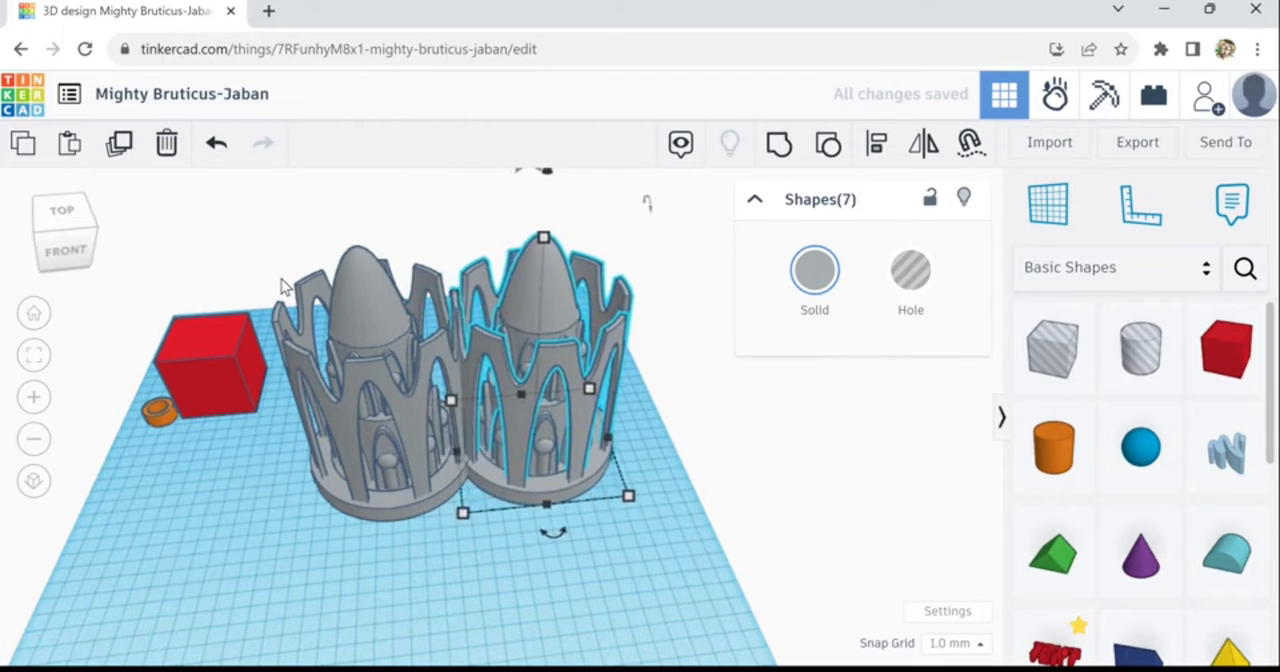
key("Right")
key("Right")
key("Right")
key("Right")
key("Right")
key("Right")
key("Right")
key("Right")
key("Right")
key("Right")
key("Right")
key("Right")
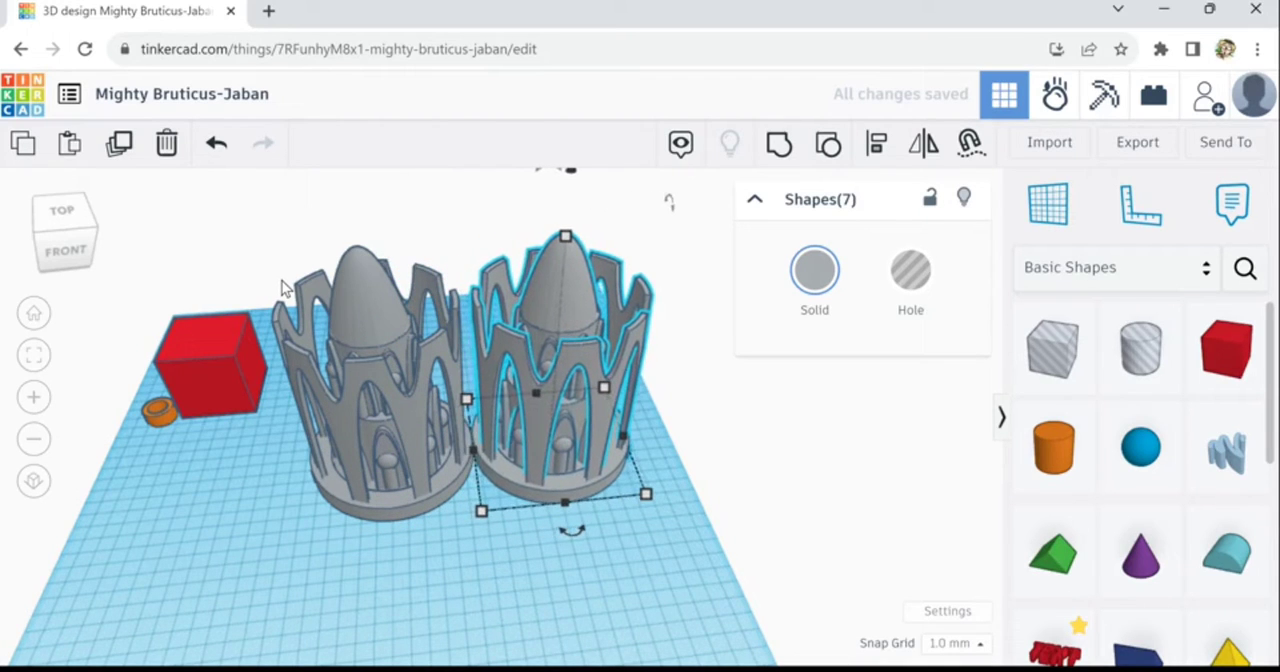
key("Right")
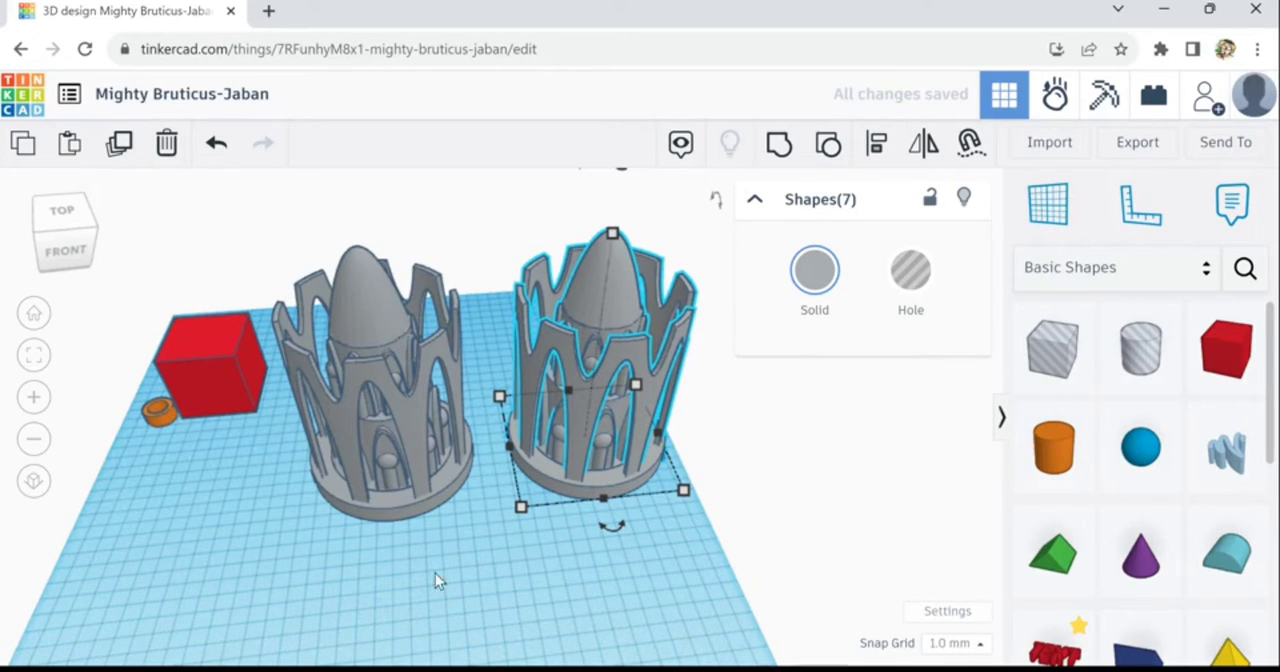
- Add a torus to the workplane in front of the original tower and set its sides to 24
right_click_drag(508, 591, 452, 648)
left_click(588, 368)
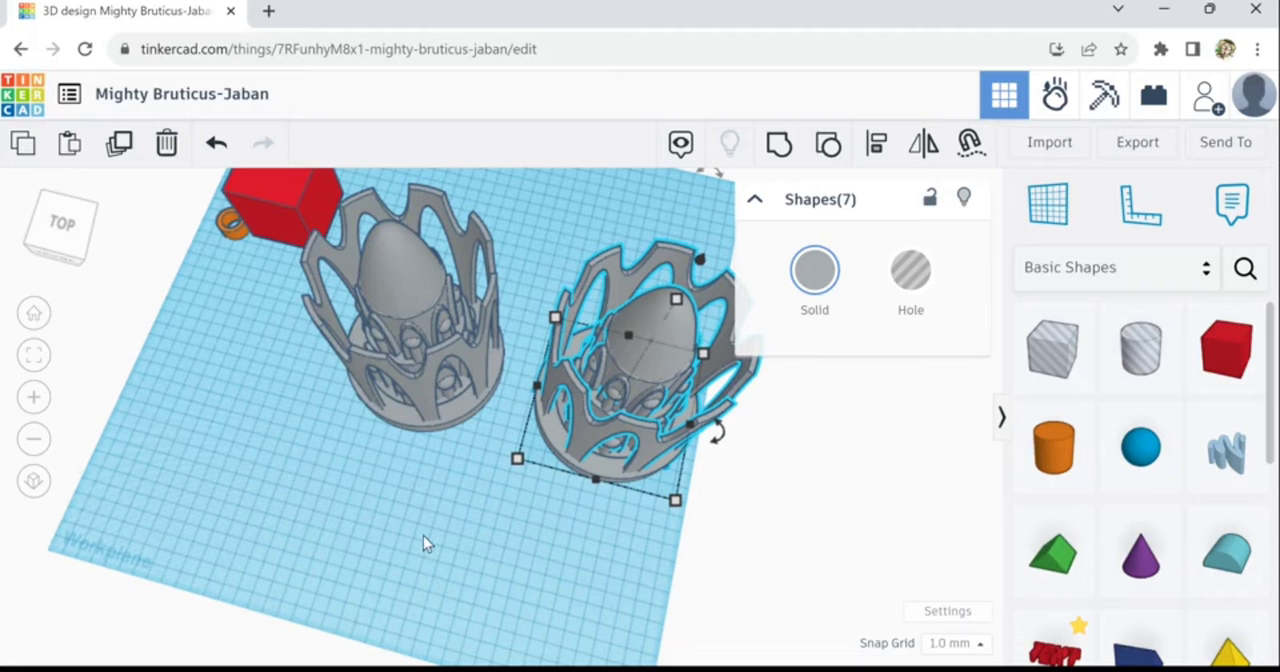
right_click_drag(423, 535, 476, 415)
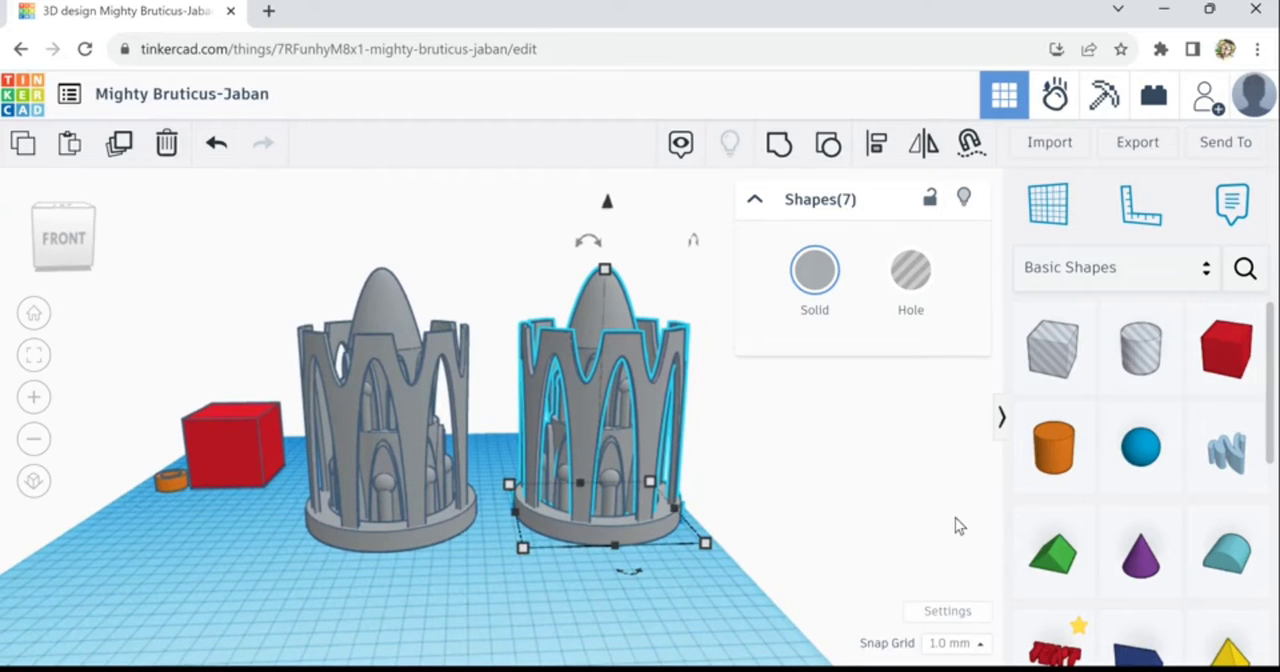
right_click_drag(848, 556, 826, 598)
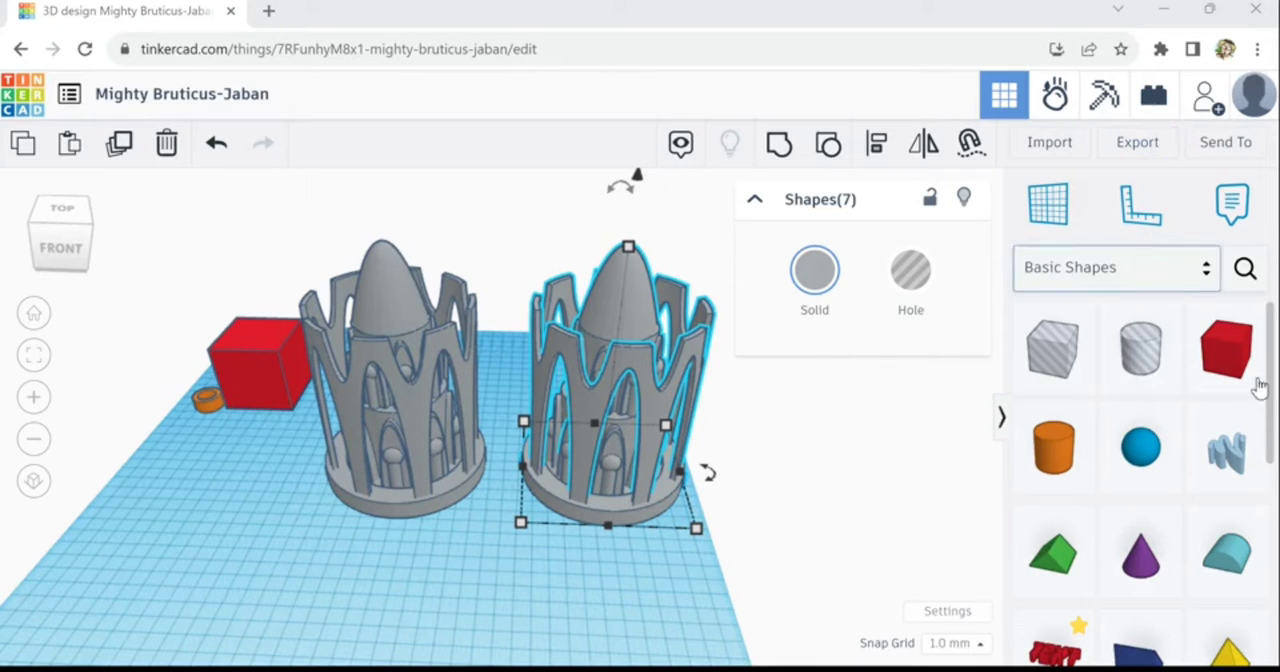
scroll(1277, 398, "down", 5)
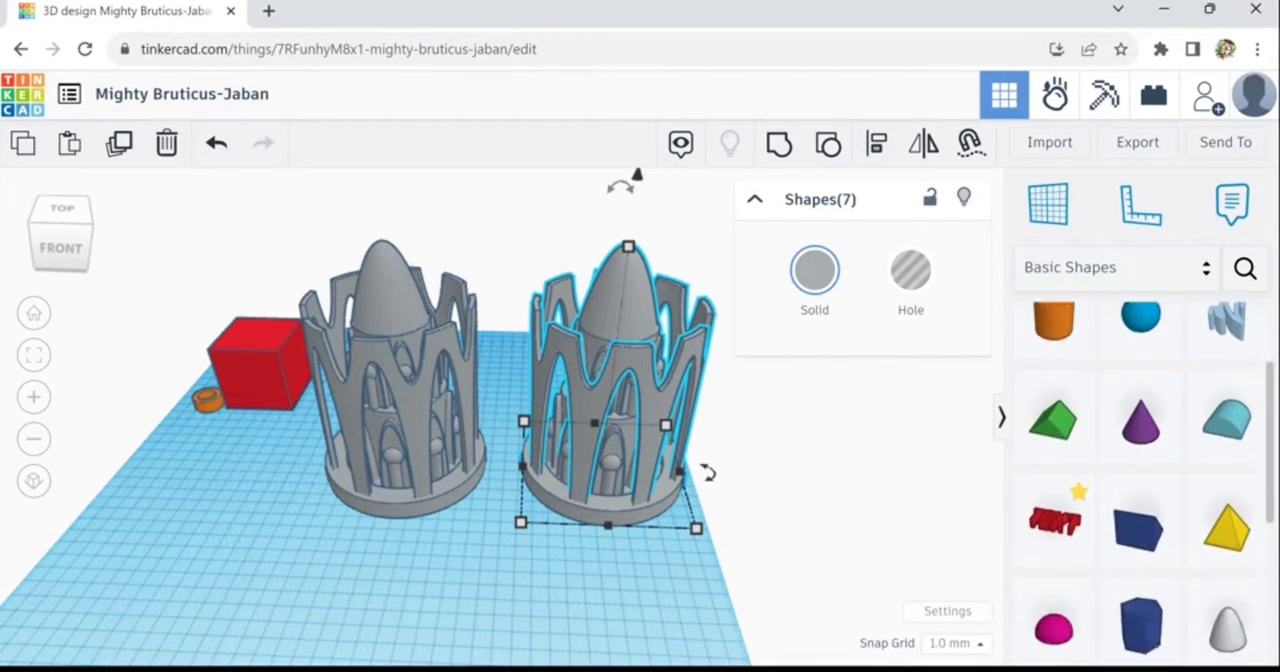
left_click_drag(1271, 566, 1271, 571)
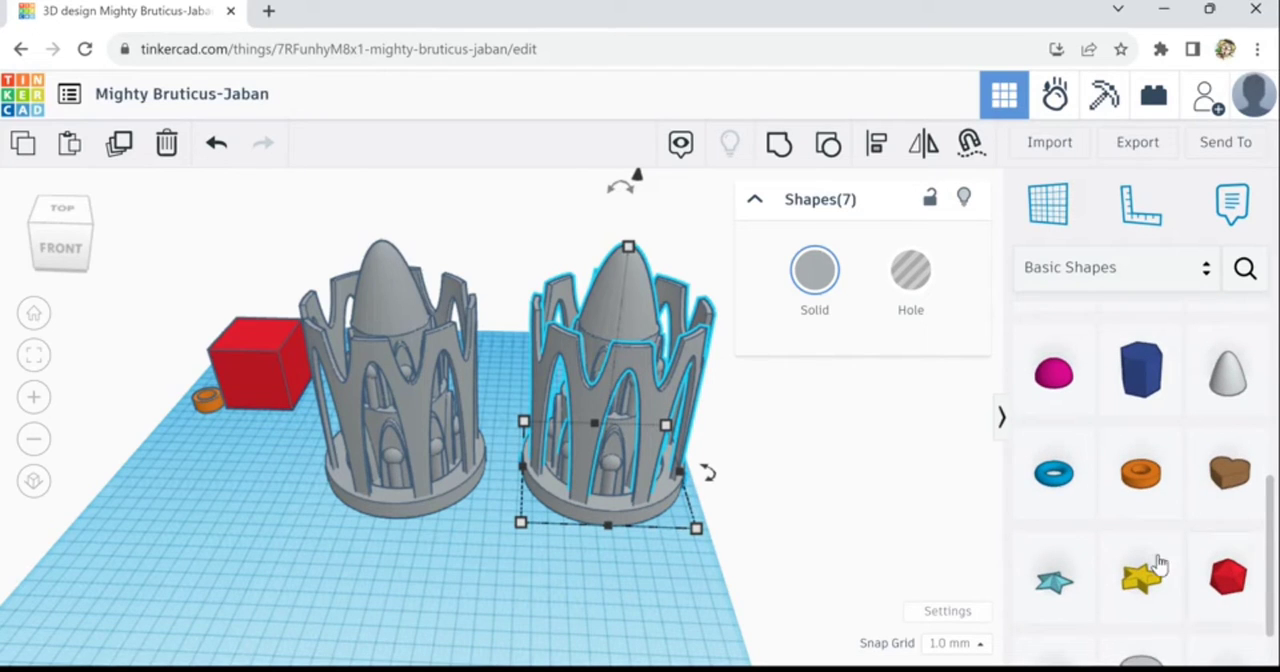
left_click_drag(1055, 478, 333, 568)
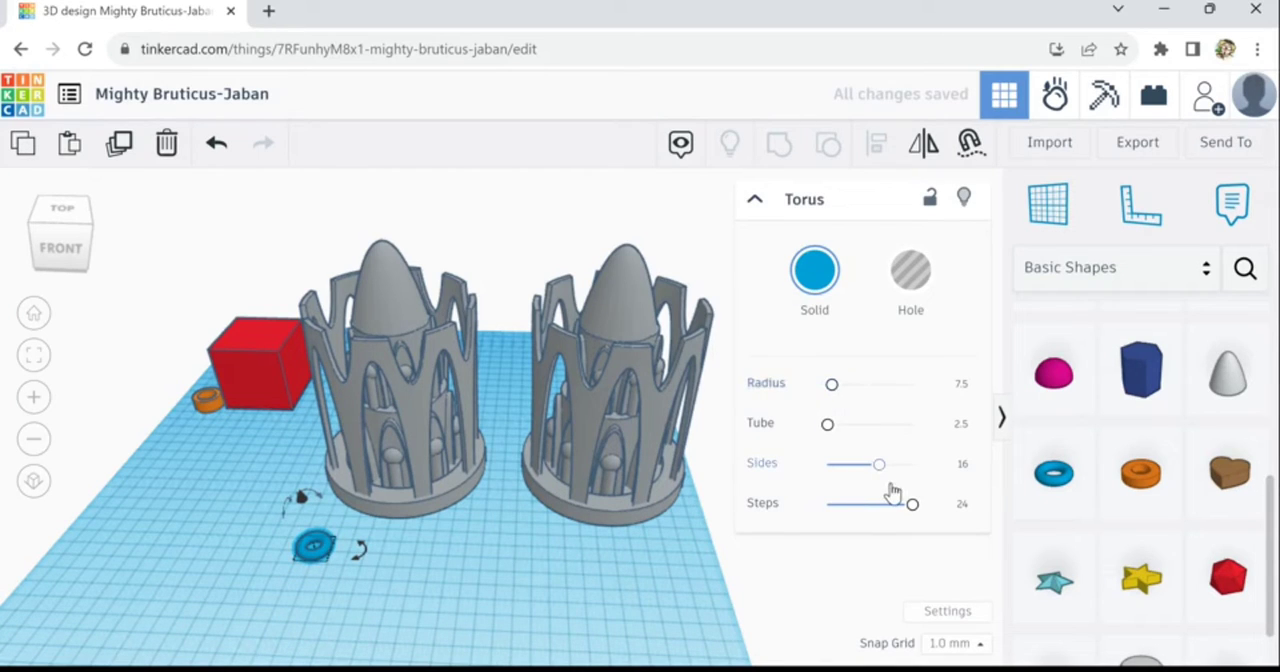
left_click_drag(879, 465, 1028, 519)
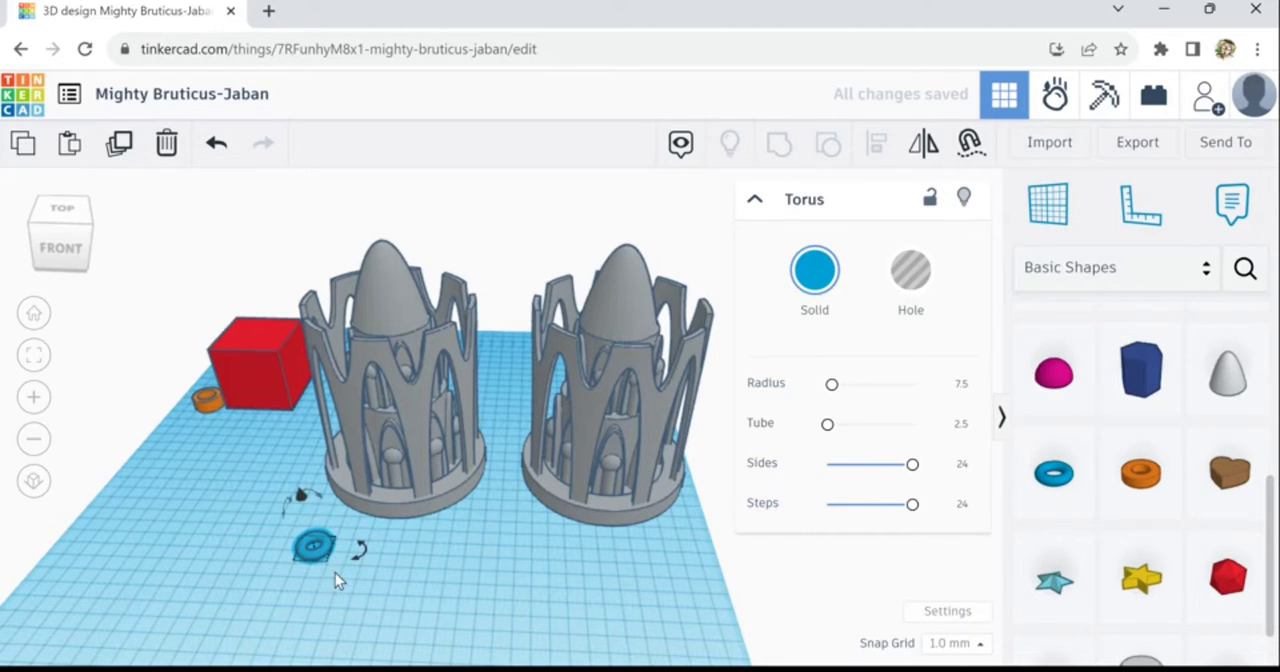
- Enlarge the torus to about 126 by 94 mm and place it around the lower part of the original tower
scroll(331, 560, "up", 2)
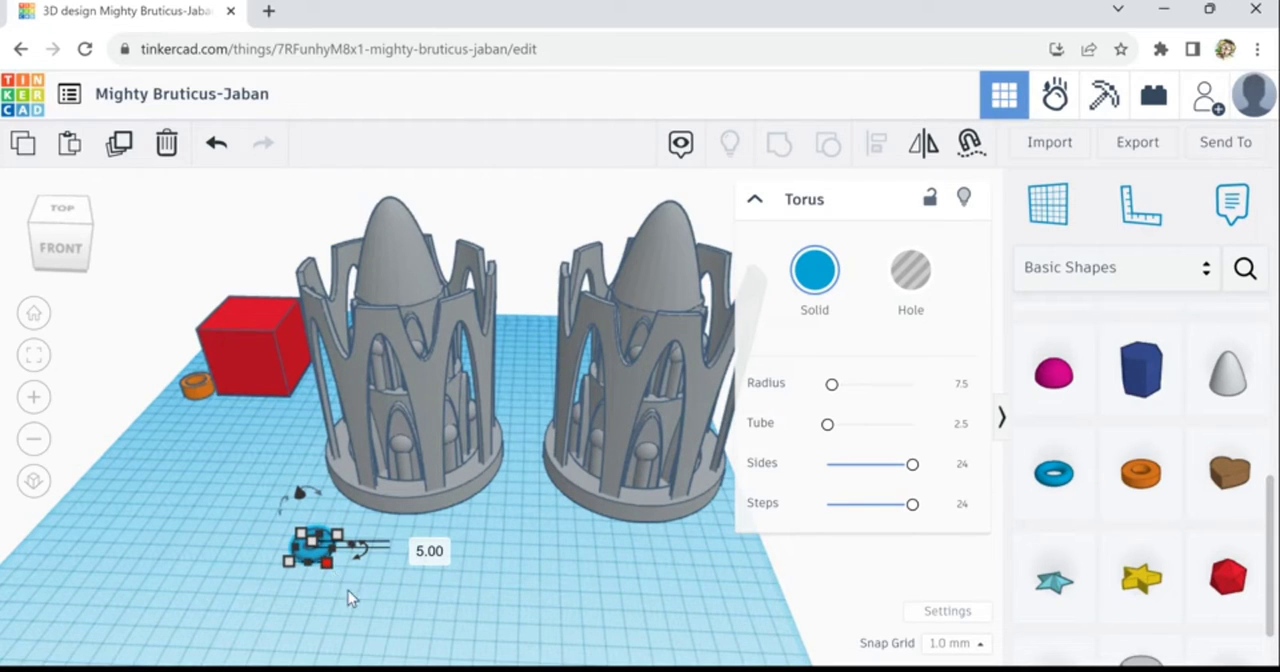
left_click_drag(327, 563, 882, 671)
left_click_drag(672, 621, 401, 534)
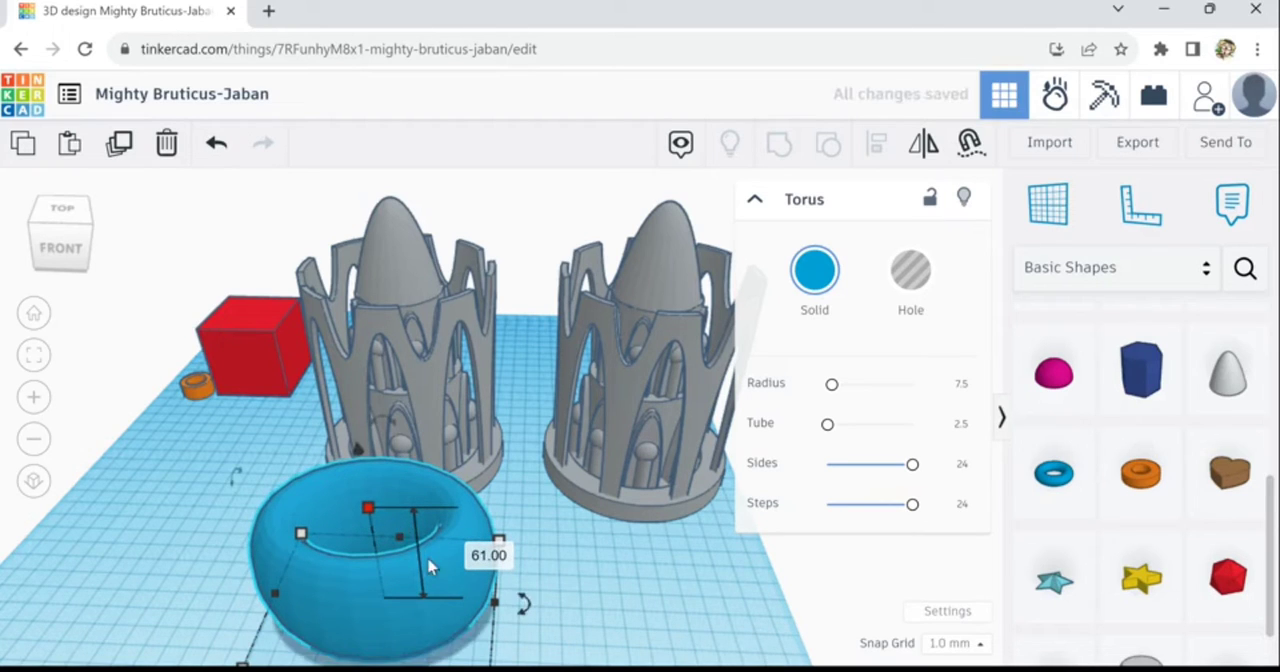
left_click_drag(430, 630, 517, 551)
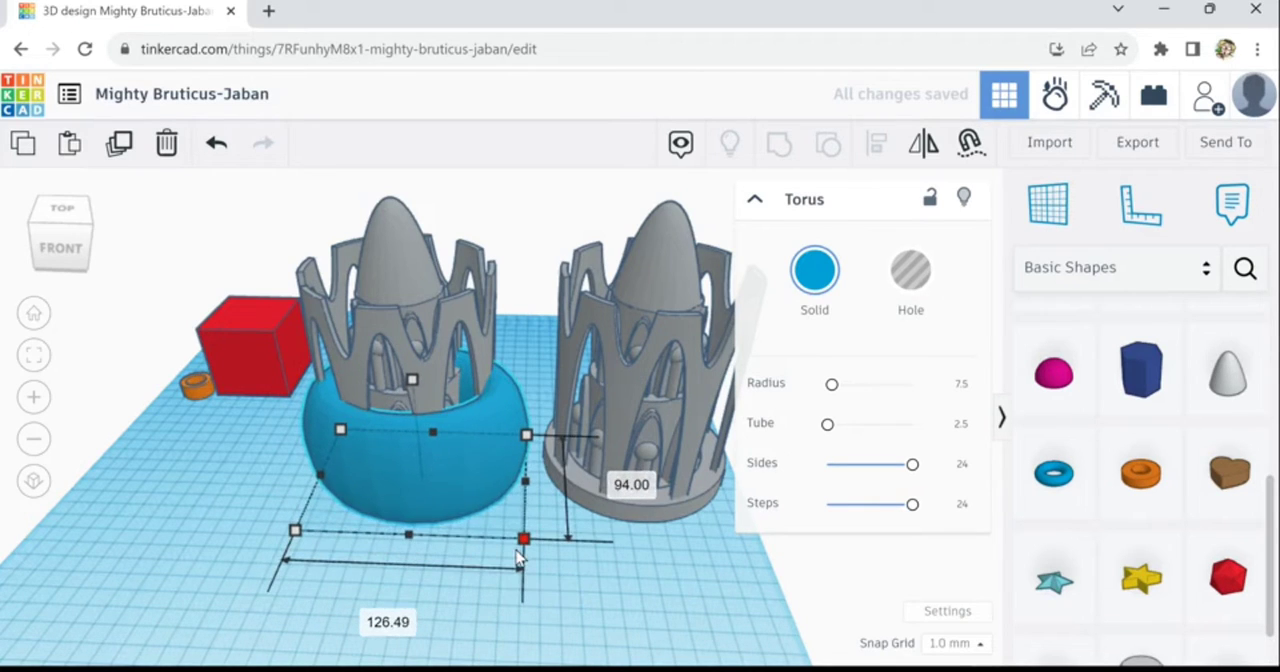
- Enter 100 mm for the torus's depth and 100 mm for its width
left_click(631, 484)
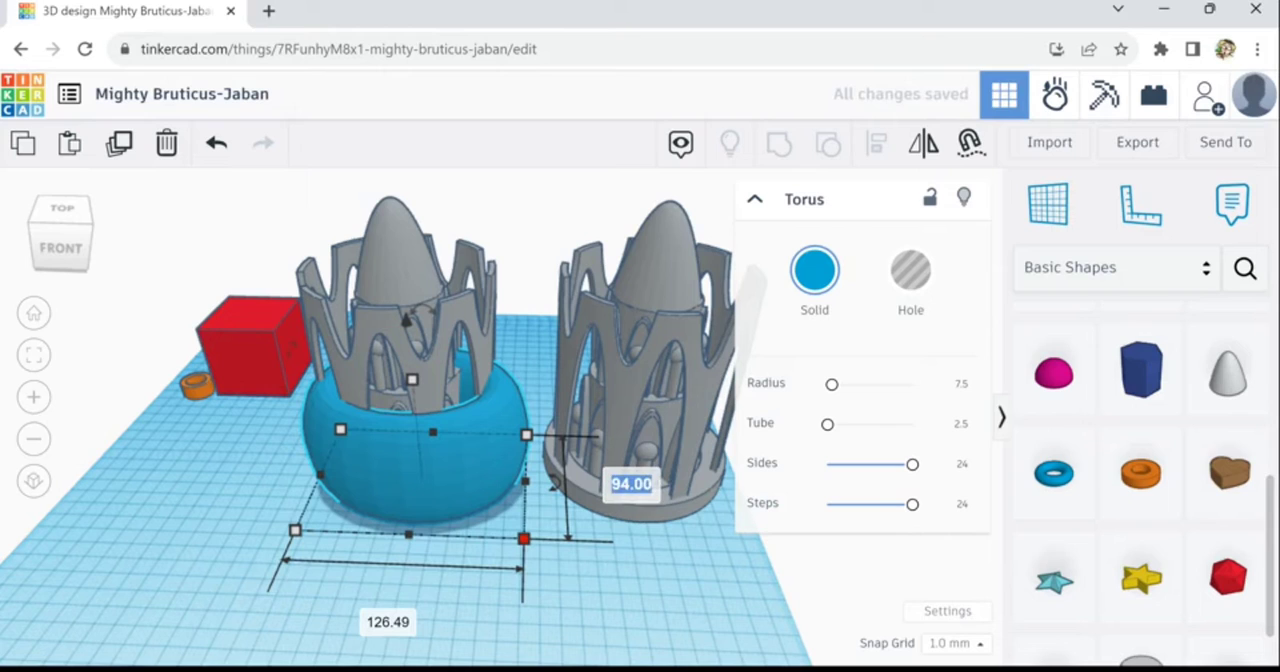
type("100")
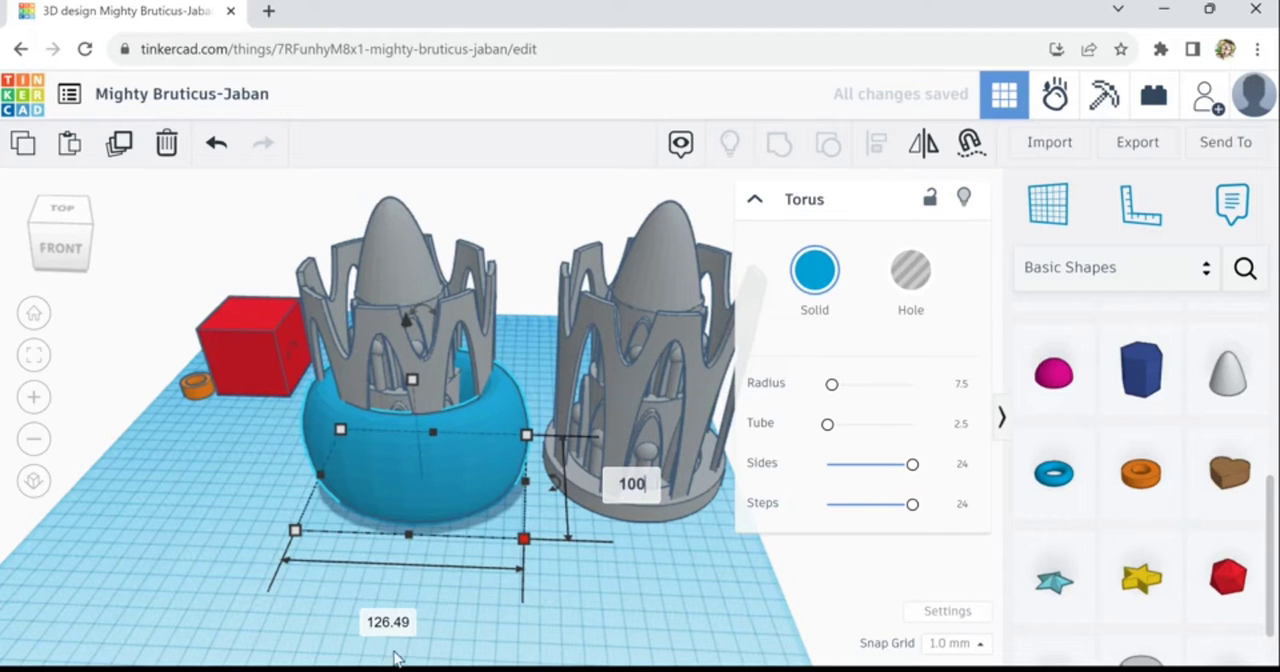
left_click(388, 624)
type("1")
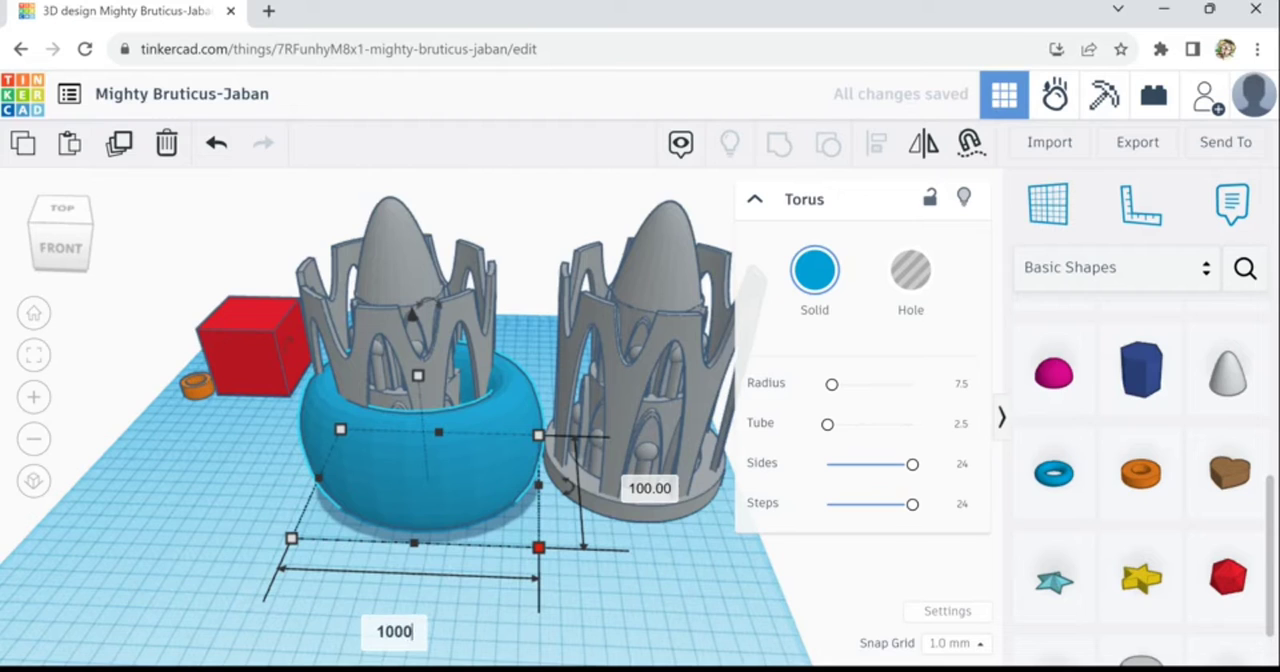
type("00")
key("Return")
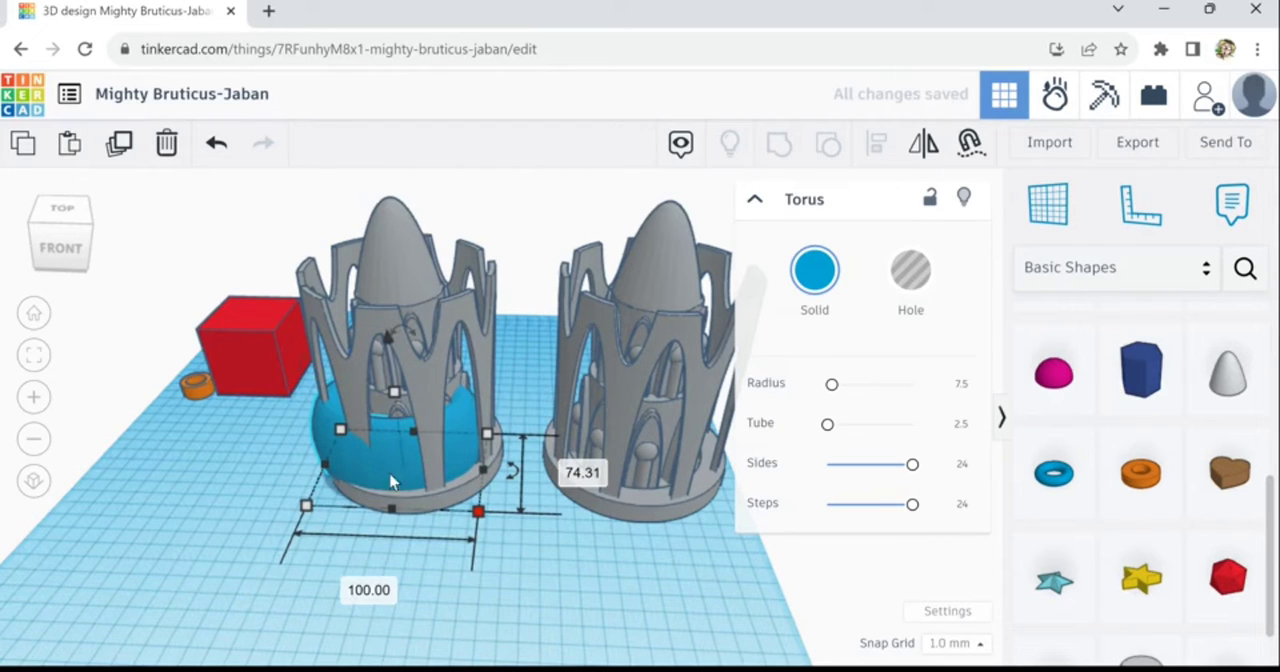
- Shift the torus over the original tower and raise it until it sits on the pointed rim around the dome
mouse_move(338, 436)
left_mouse_down()
mouse_move(352, 432)
mouse_move(350, 443)
left_mouse_up()
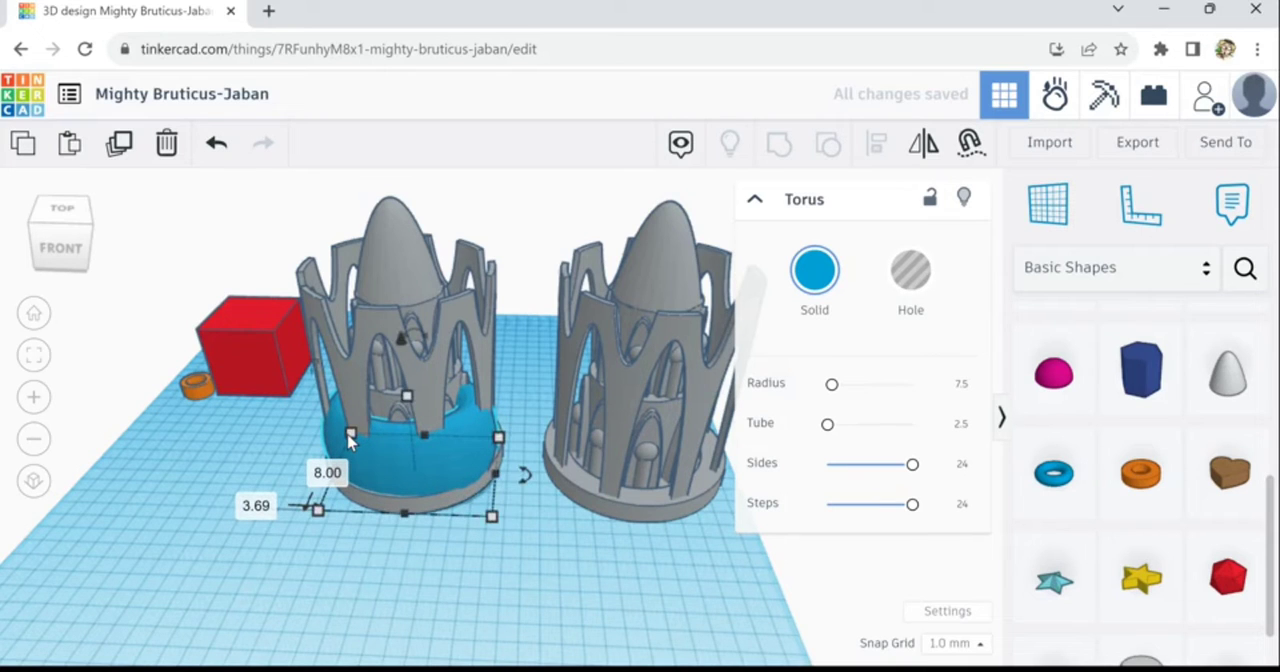
key("ctrl+Up")
key("ctrl+Up")
key("ctrl+Up")
key("ctrl+Up")
key("ctrl+Up")
key("ctrl+Up")
key("ctrl+Up")
key("ctrl+Up")
key("ctrl+Up")
key("ctrl+Up")
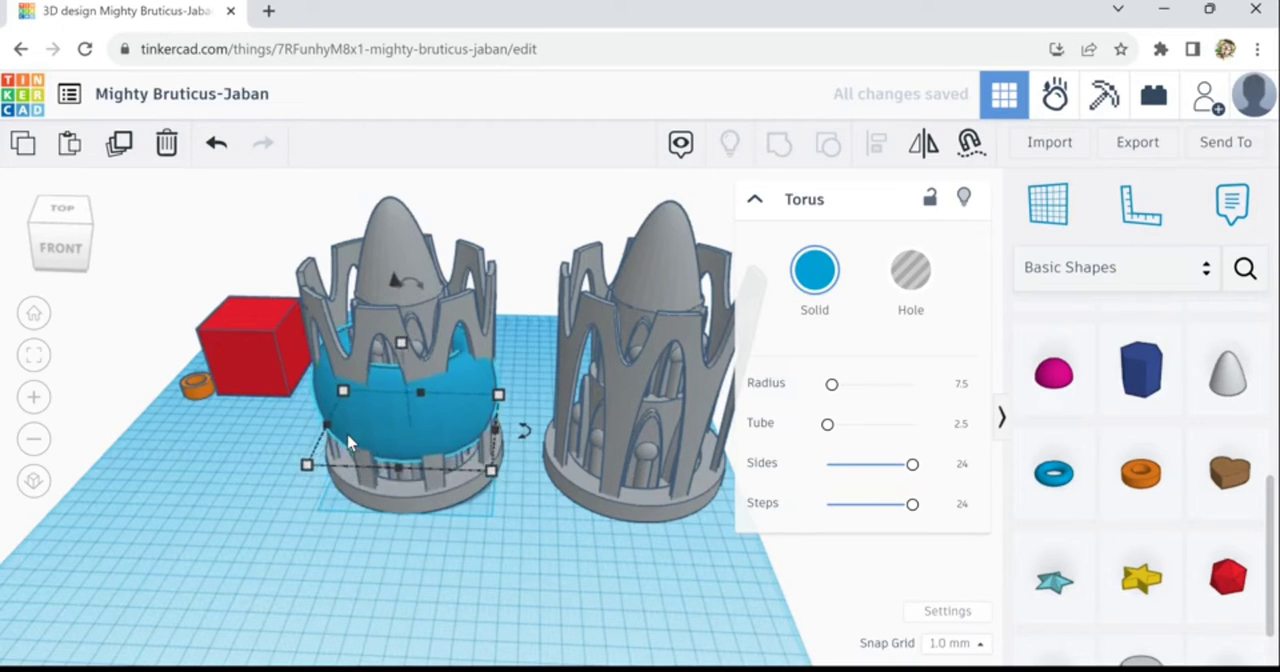
key("ctrl+Up")
key("ctrl+Up")
key("ctrl+Up")
key("ctrl+Up")
key("ctrl+Up")
key("ctrl+Up")
key("ctrl+Up")
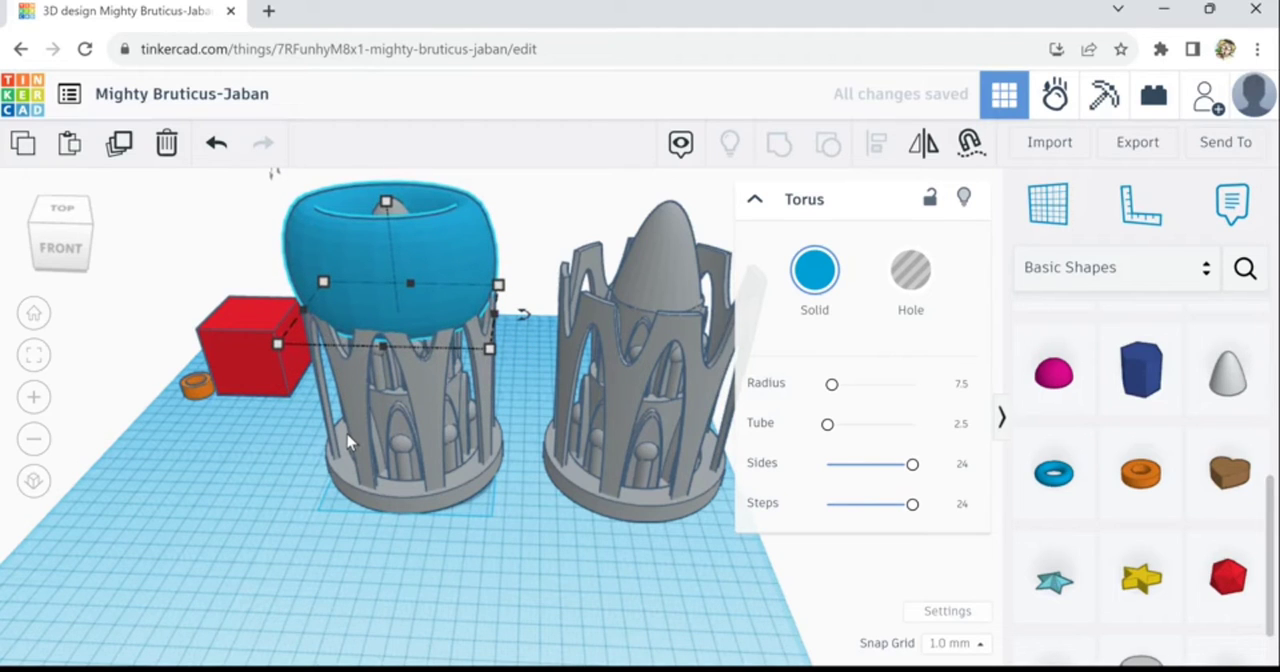
key("ctrl+Up")
key("ctrl+Up")
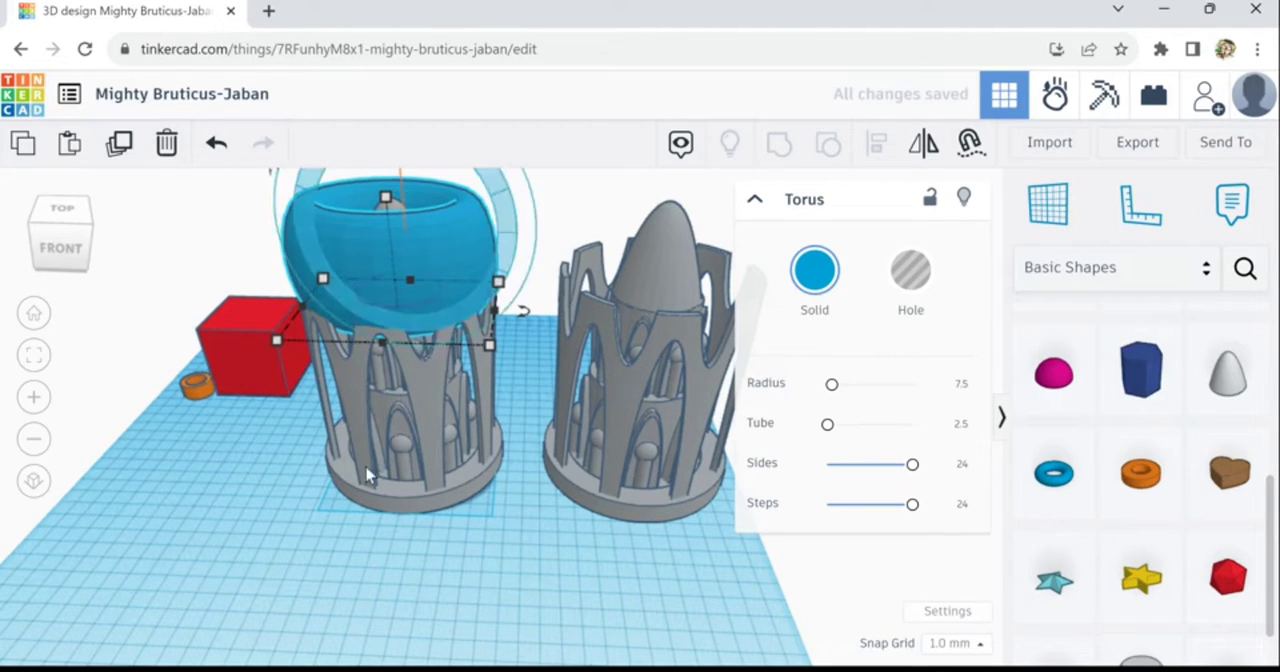
- Set the torus's depth to 100 mm to make its outline circular
right_click_drag(407, 568, 565, 530)
right_click_drag(573, 530, 498, 541)
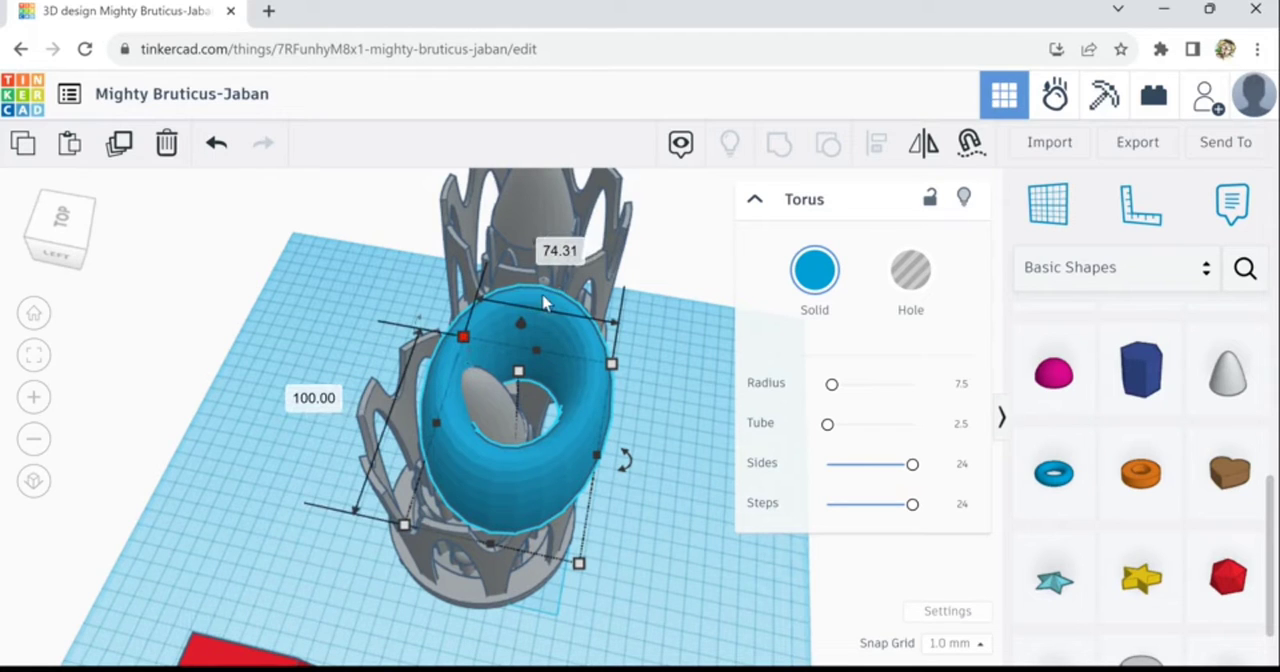
left_click(559, 251)
type("100")
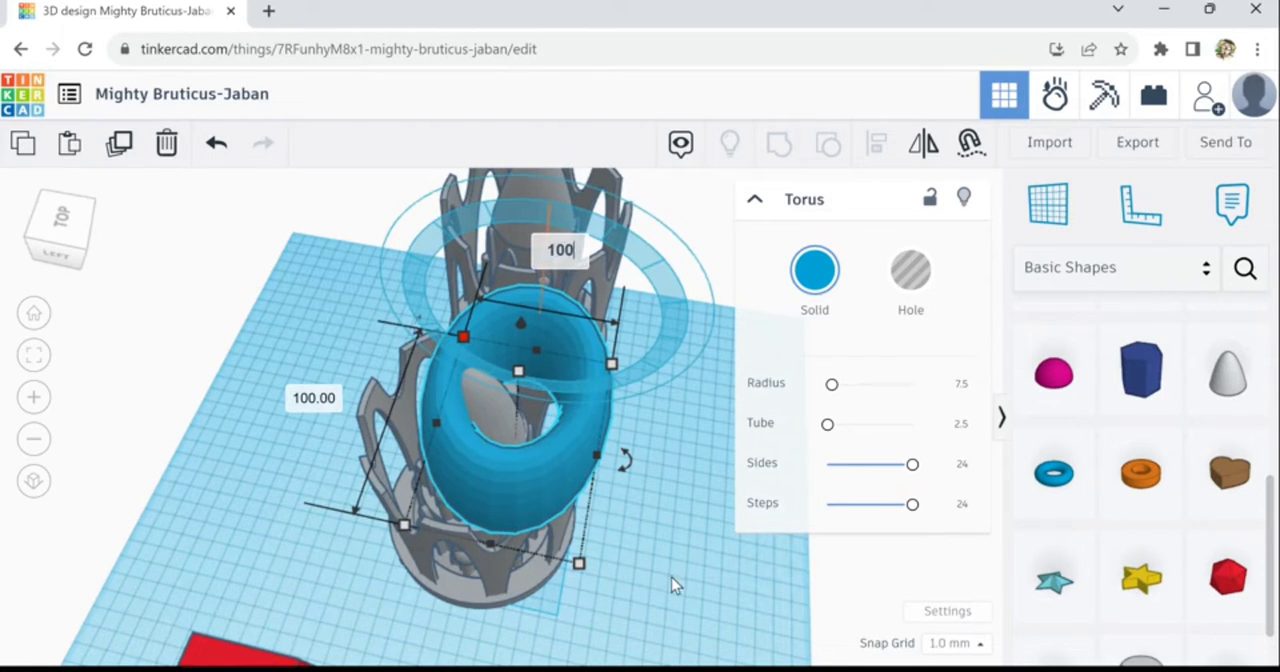
key("Return")
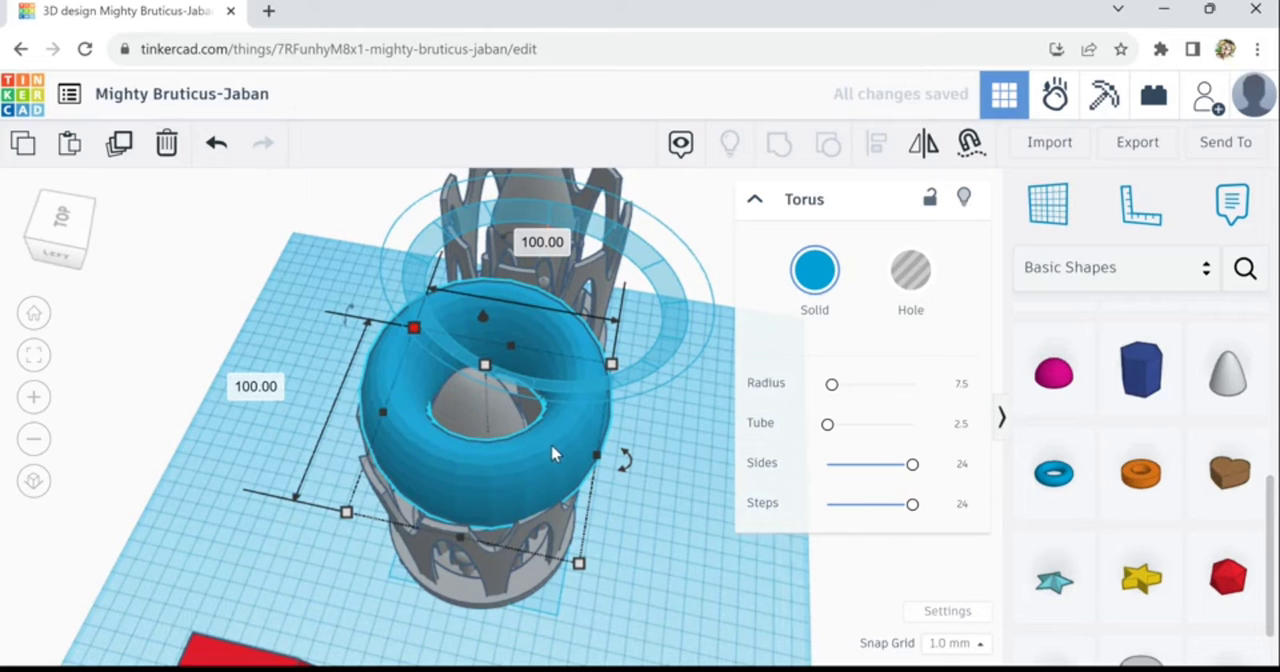
- Reposition the torus over the tower's dome and enlarge it evenly to 108 by 108 mm
mouse_move(542, 456)
left_mouse_down()
mouse_move(506, 455)
mouse_move(538, 478)
left_mouse_up()
left_click_drag(576, 558, 578, 560)
right_click_drag(666, 591, 446, 558)
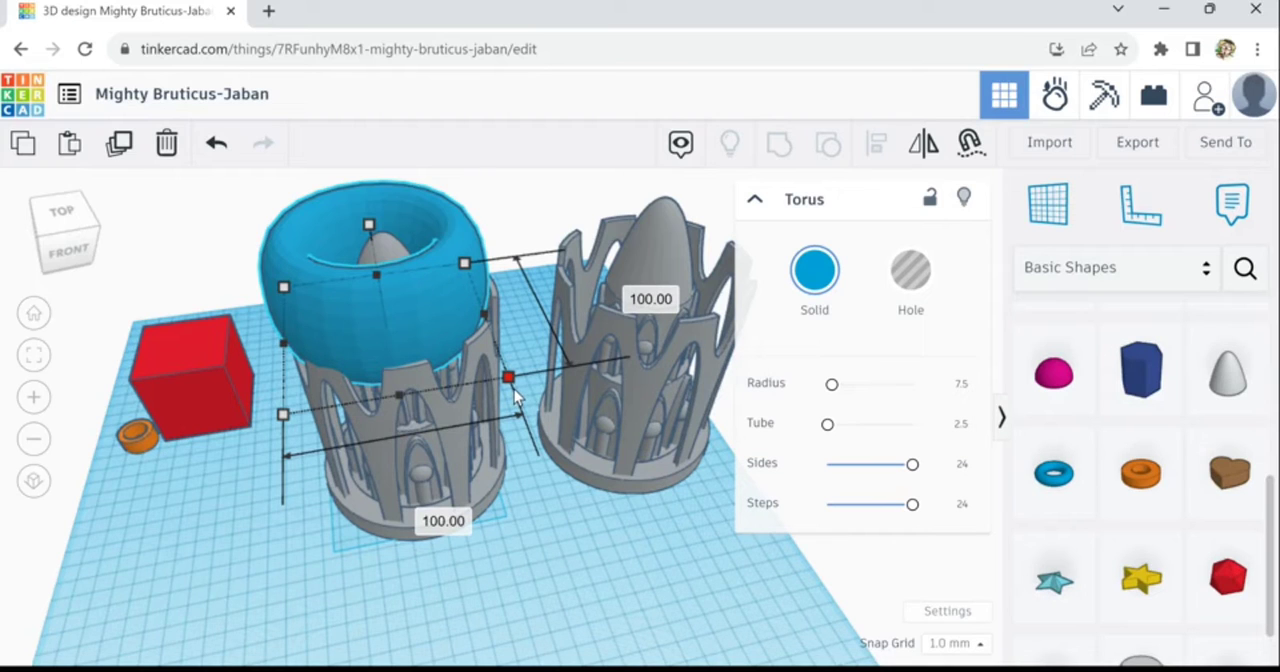
left_click_drag(523, 390, 531, 389)
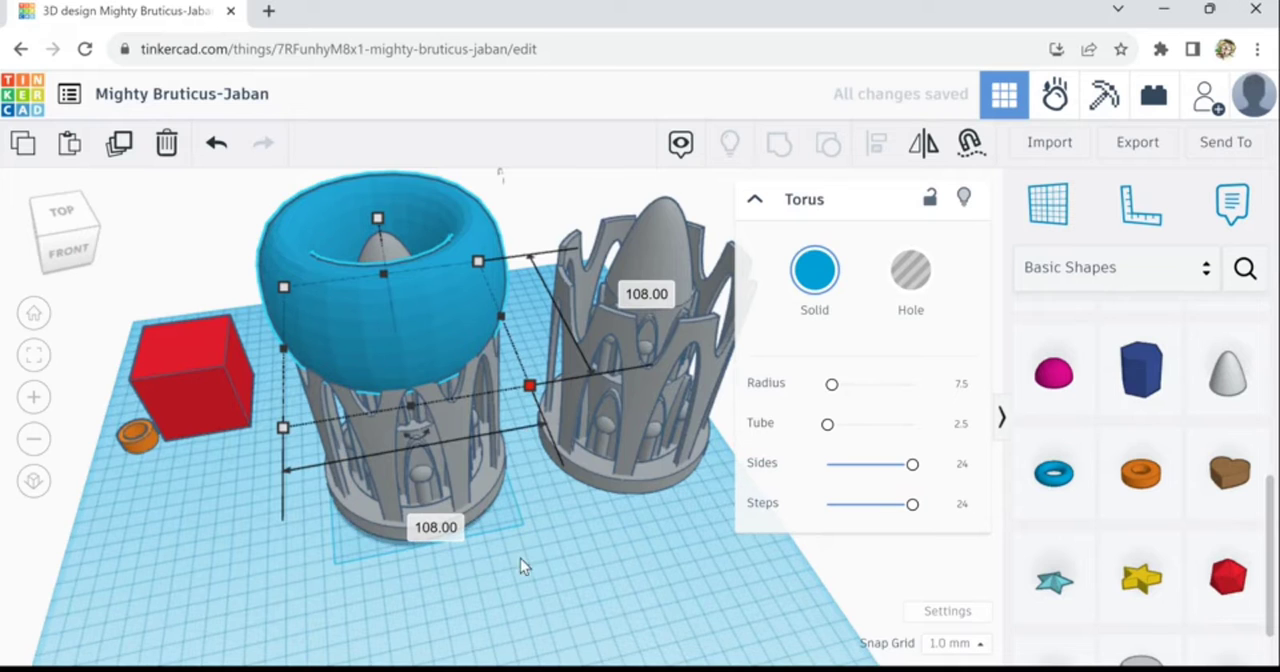
- Change the torus's solid color to grey to match the tower
mouse_move(520, 558)
right_mouse_down()
mouse_move(522, 477)
mouse_move(504, 558)
right_mouse_up()
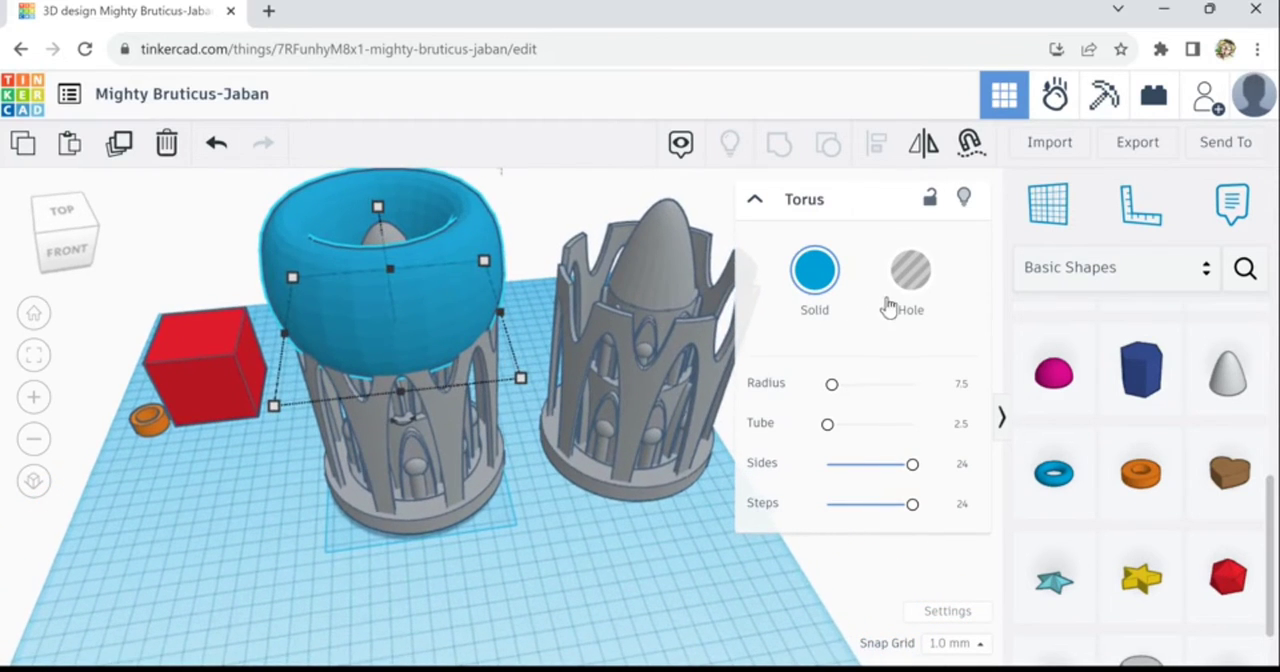
left_click(835, 290)
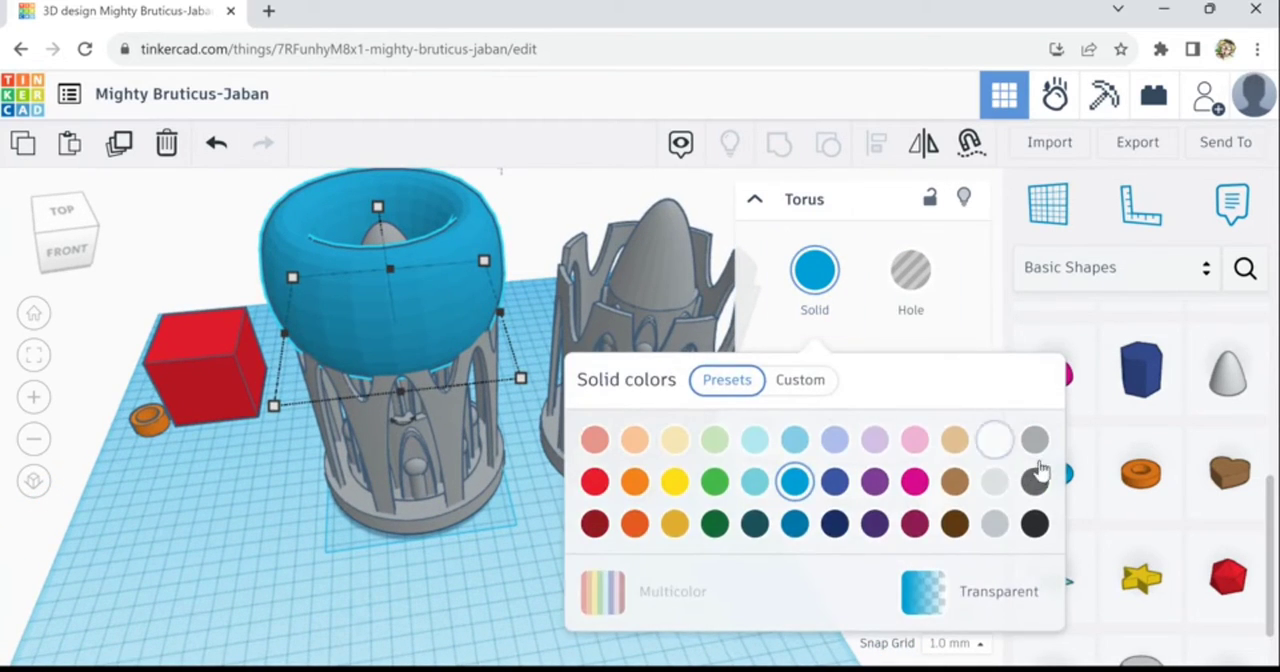
left_click(1034, 440)
left_click(500, 607)
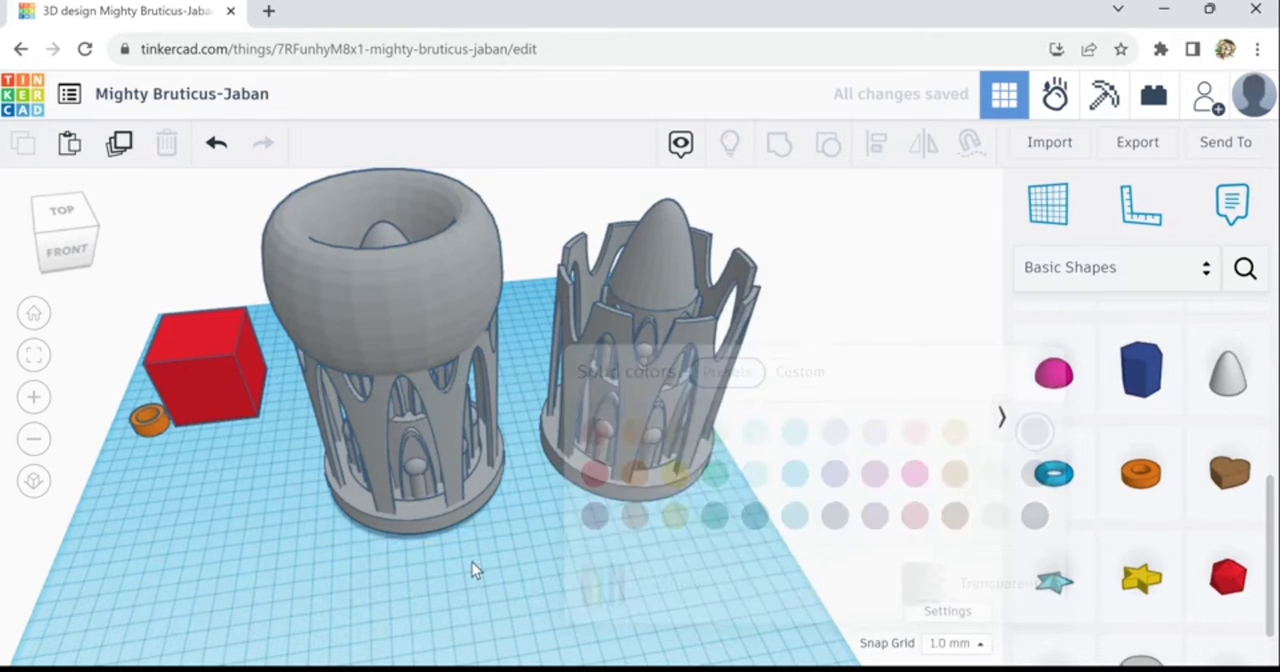
- Center the torus on the original tower's base tube in both width and depth
right_click_drag(472, 562, 476, 512)
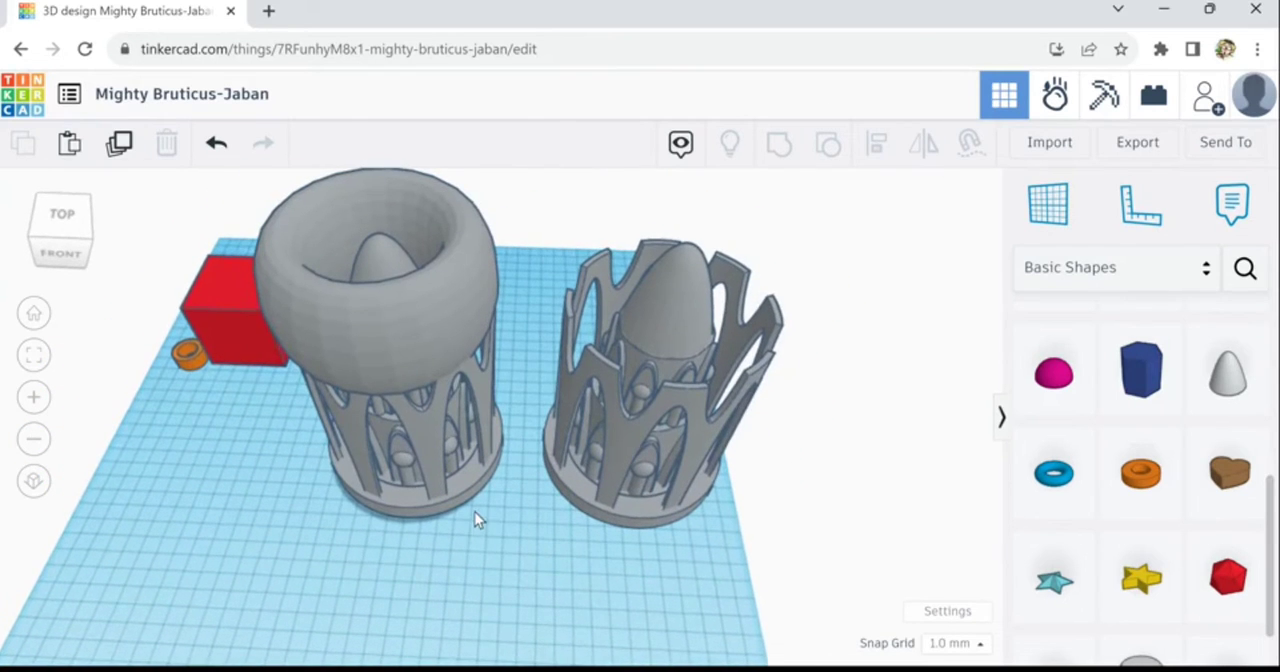
left_click(476, 512)
left_click(488, 290, "shift")
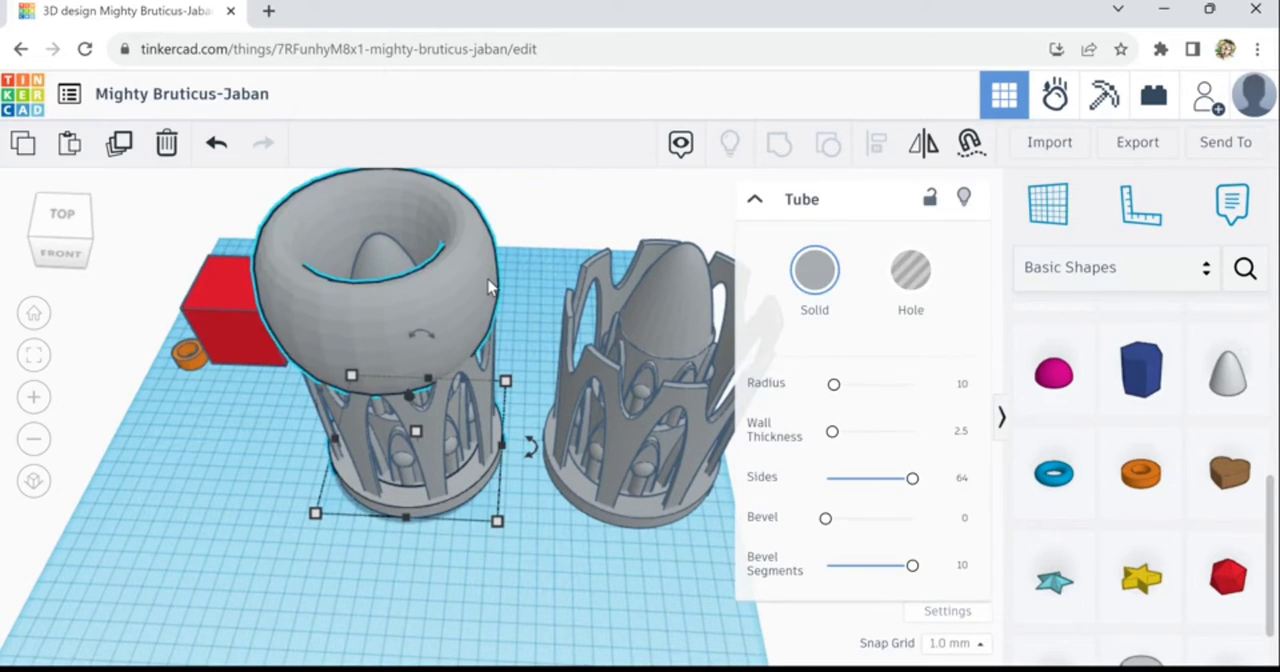
left_click(876, 143)
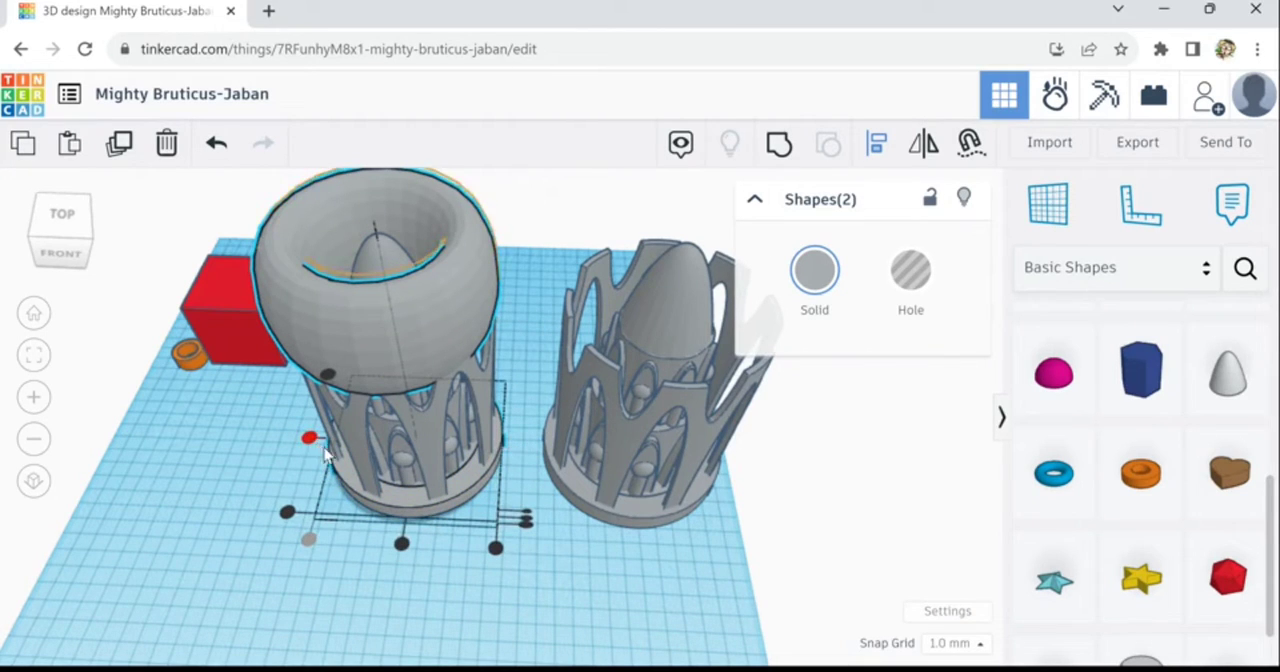
left_click(400, 543)
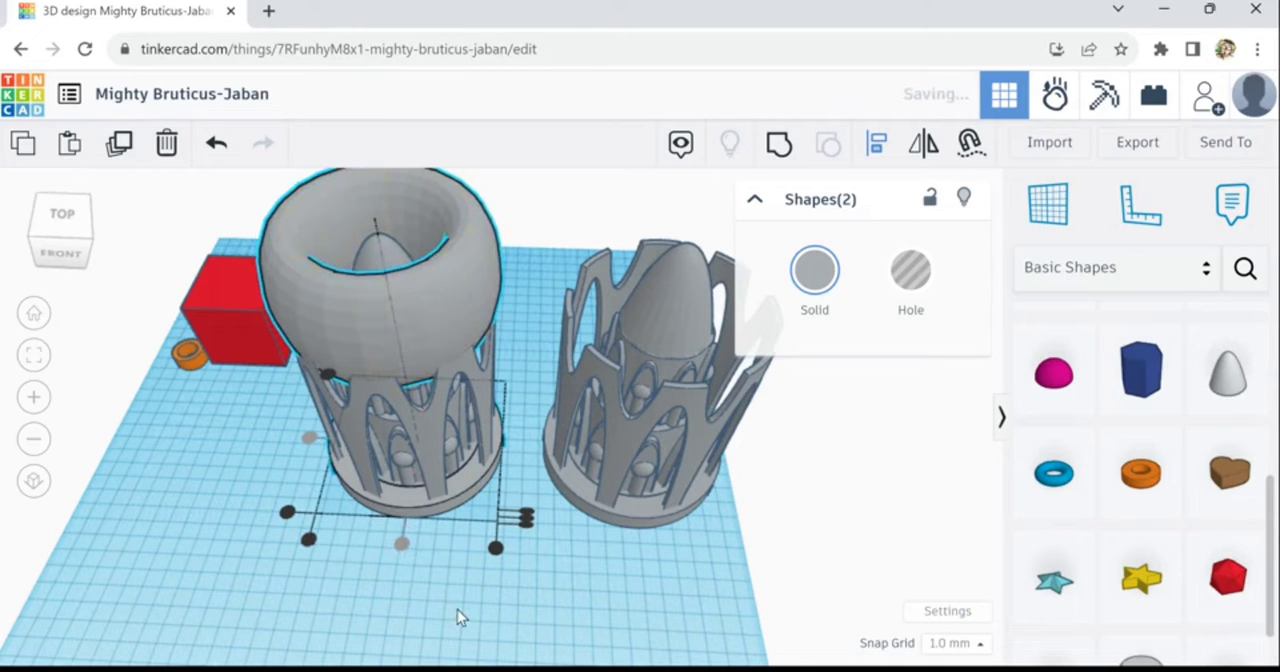
- Enlarge the torus over the original tower evenly to 114 by 114 mm
left_click(493, 619)
right_click_drag(493, 619, 505, 583)
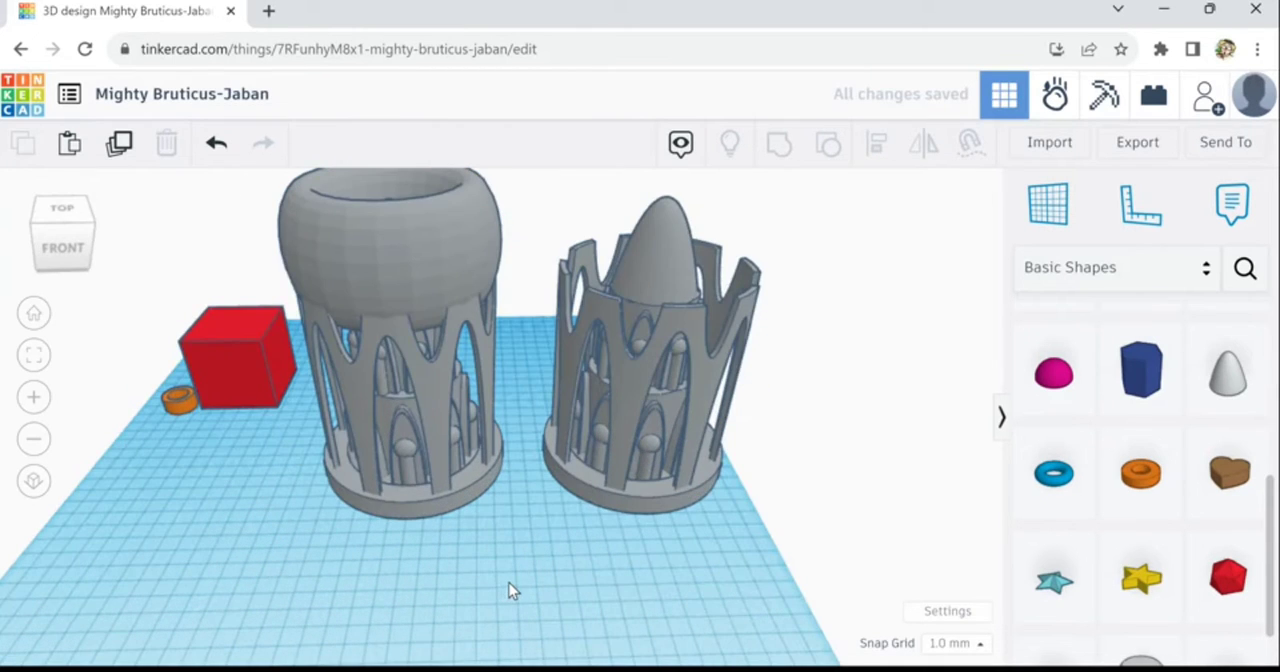
right_click_drag(588, 528, 709, 593)
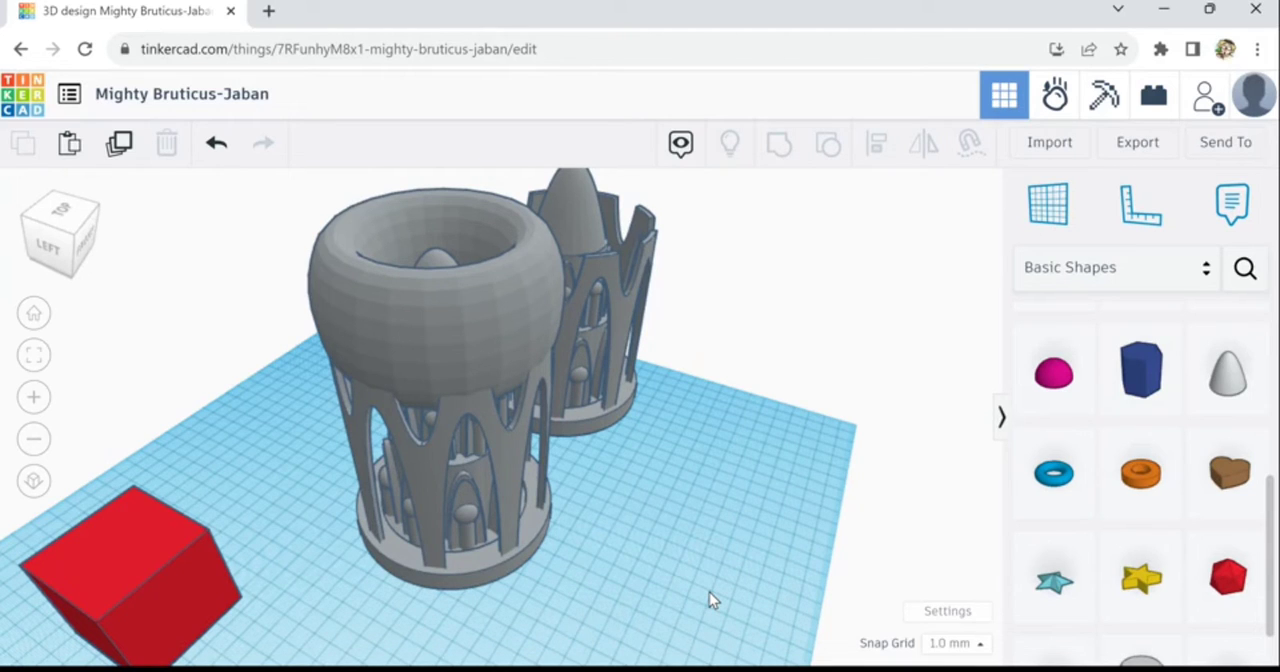
right_click_drag(709, 590, 720, 598)
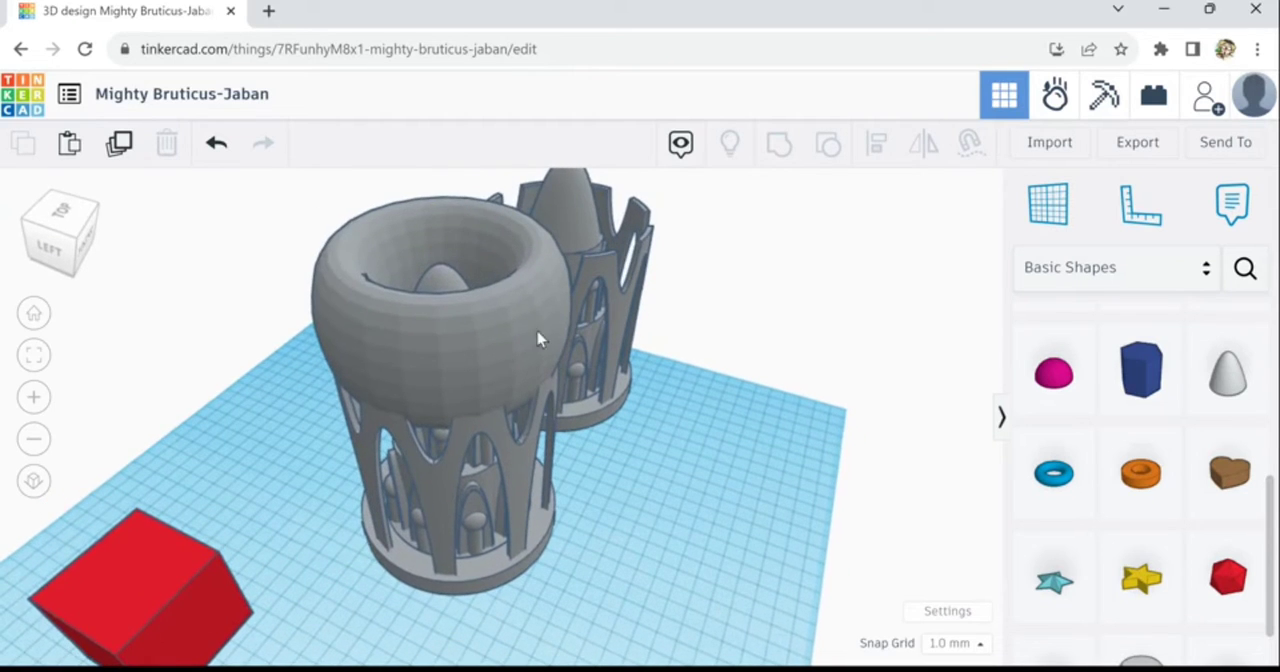
right_click_drag(598, 563, 612, 595)
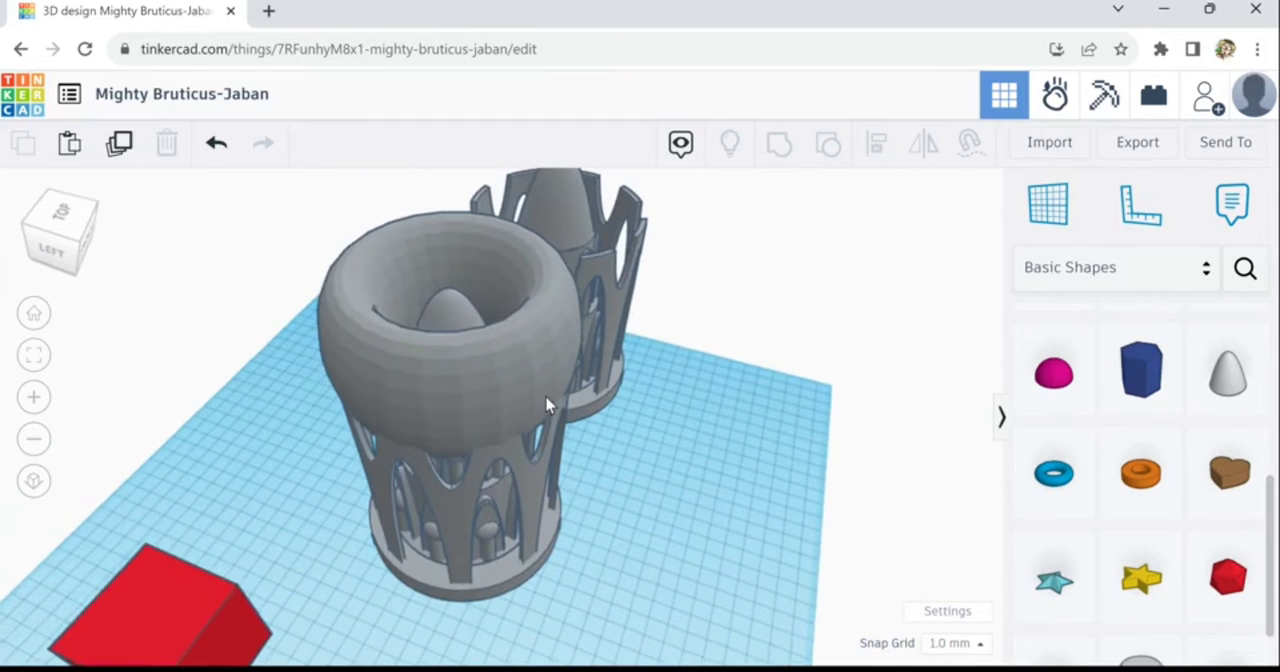
left_click(548, 397)
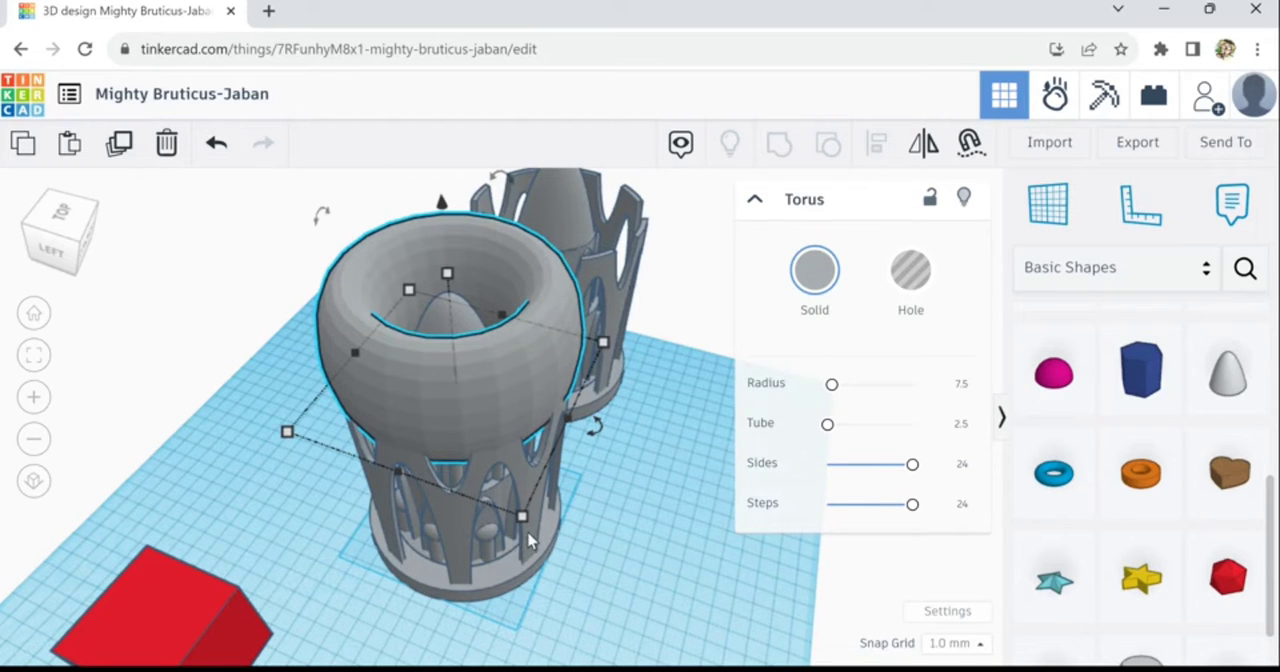
left_click_drag(533, 539, 536, 545)
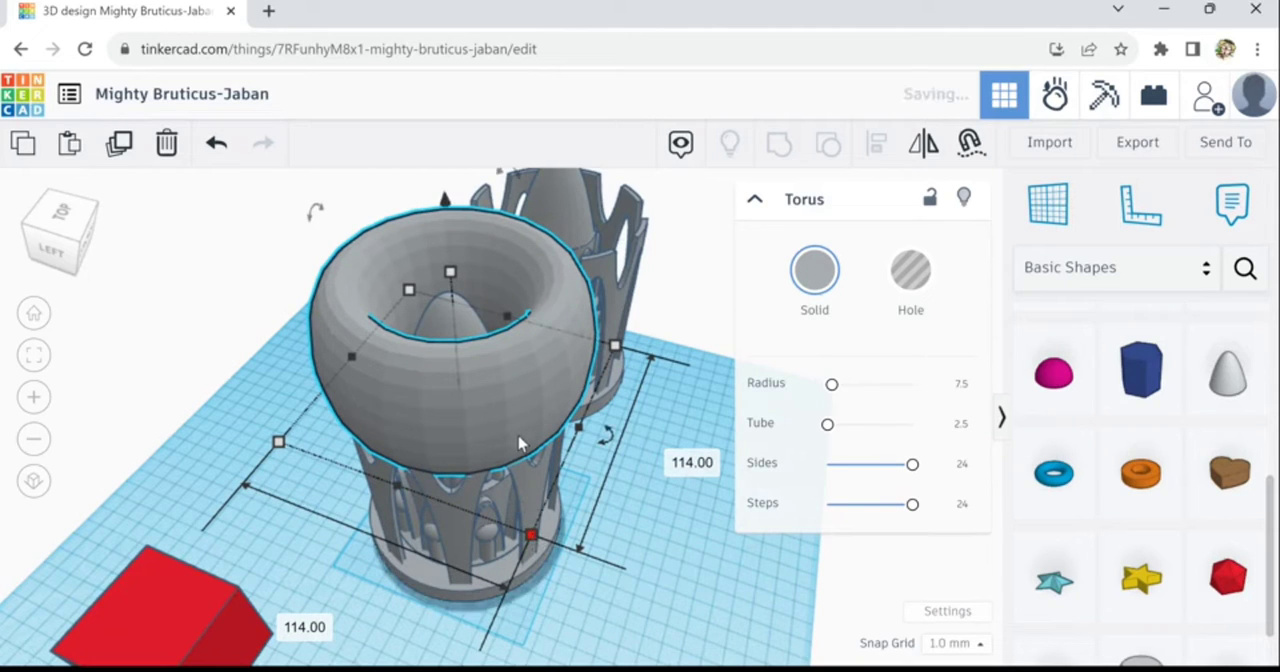
- Select the original tower's base tube together with the torus for alignment
left_click(528, 590, "shift")
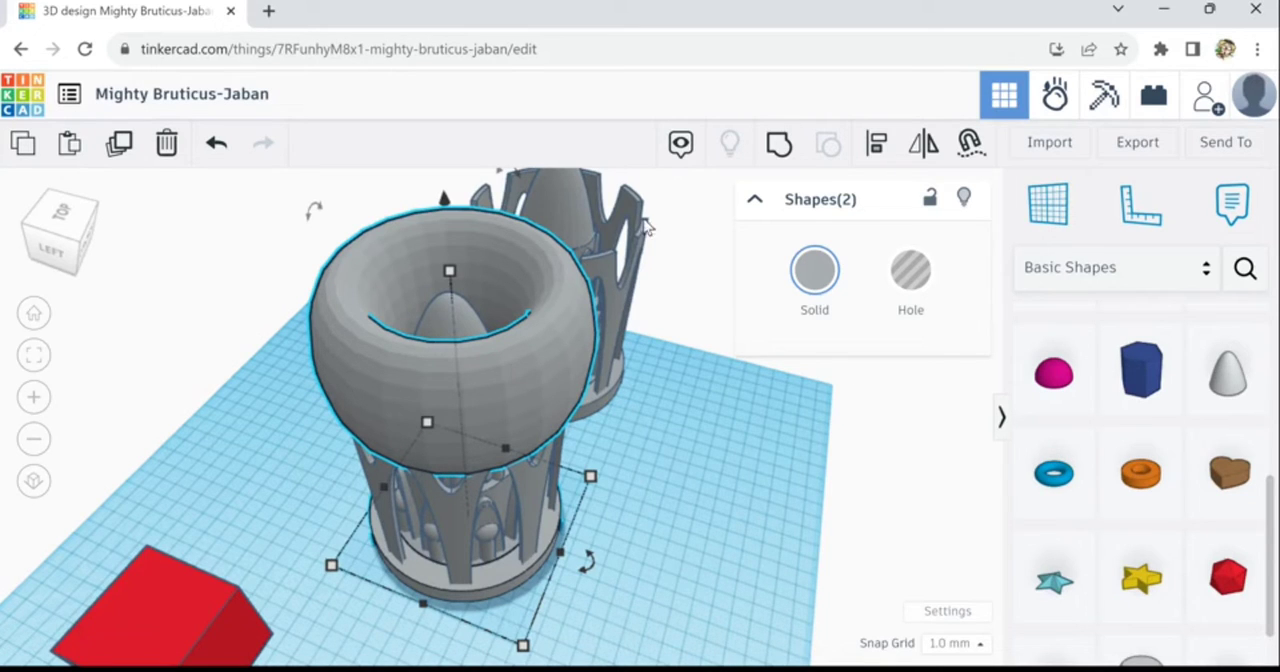
- Re-center the enlarged torus on the original tower's base tube in both width and depth
left_click(876, 143)
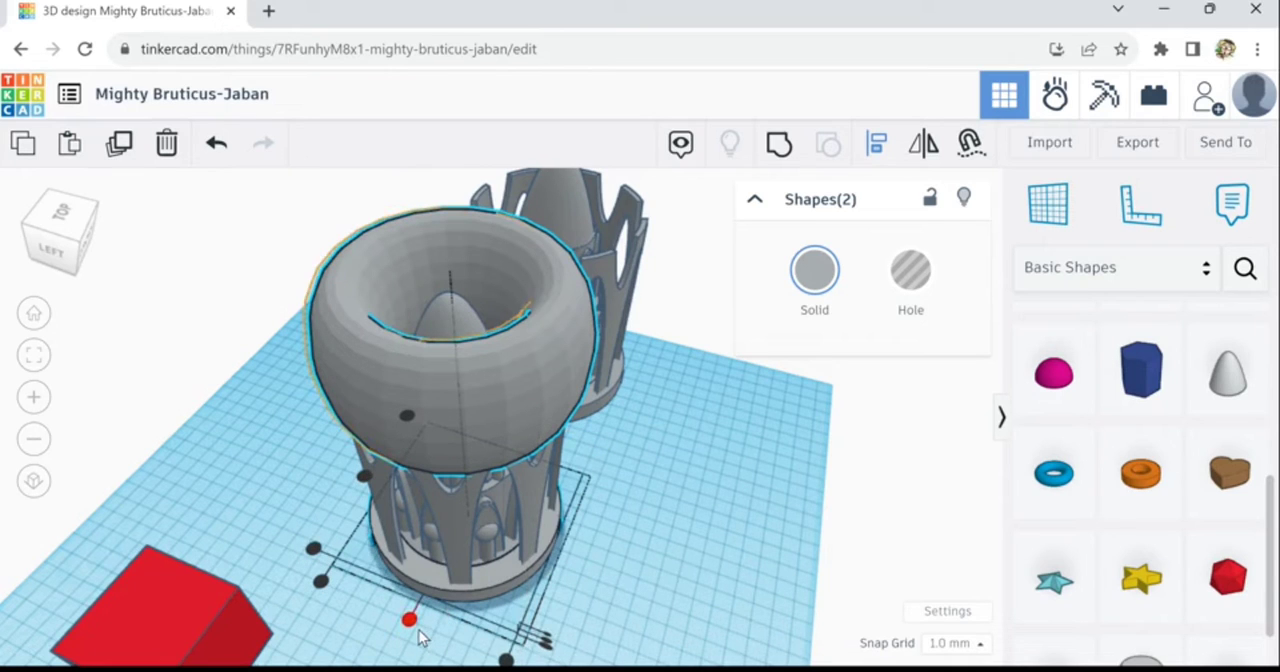
left_click(364, 477)
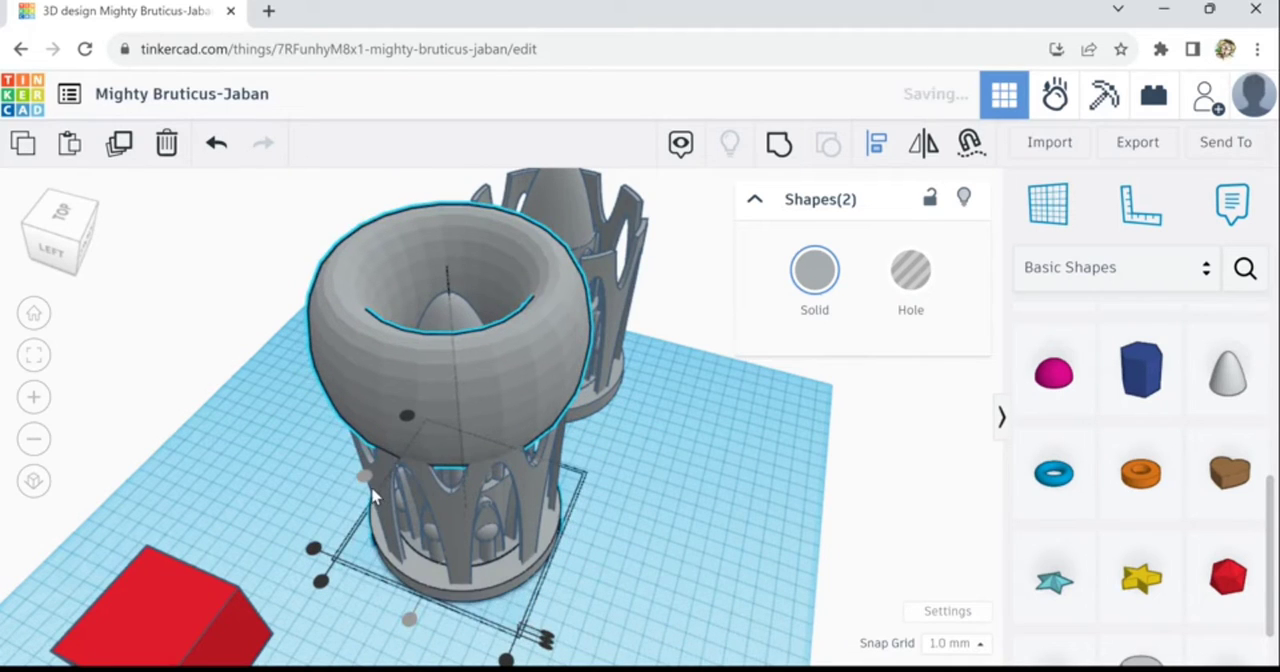
scroll(603, 557, "up", 2)
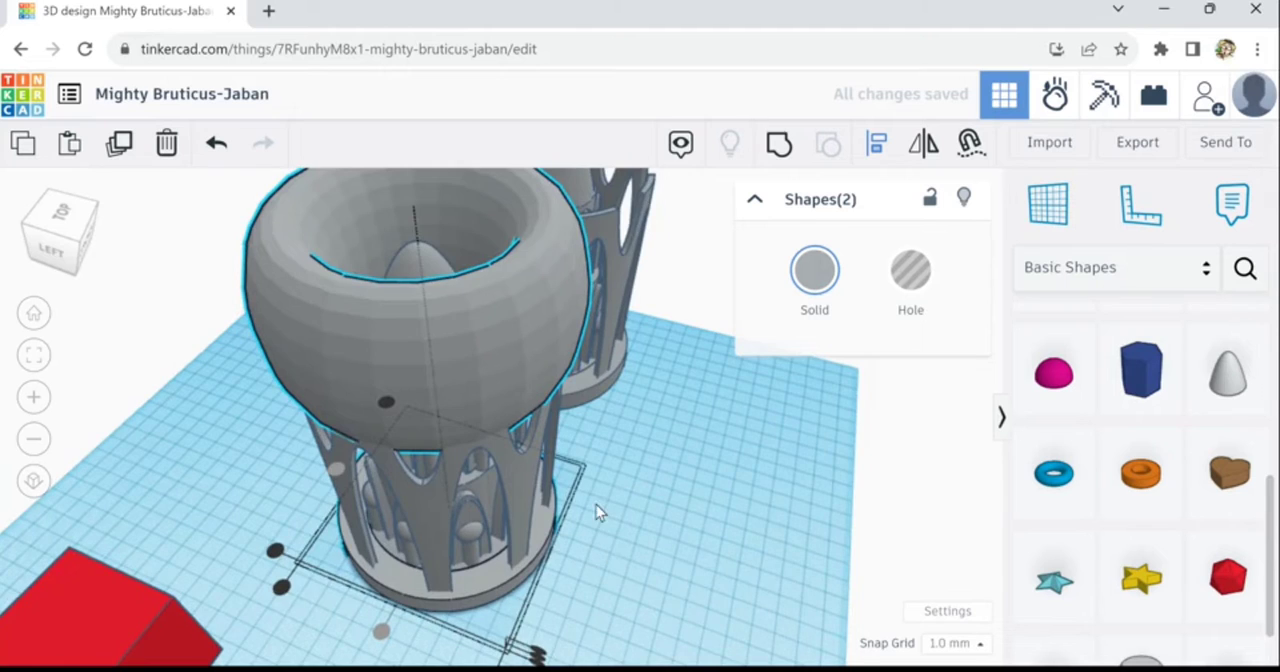
- Stretch the original tower's paraboloid dome inside the torus to a height of 72 mm
right_click_drag(596, 510, 267, 348)
scroll(328, 529, "down", 3)
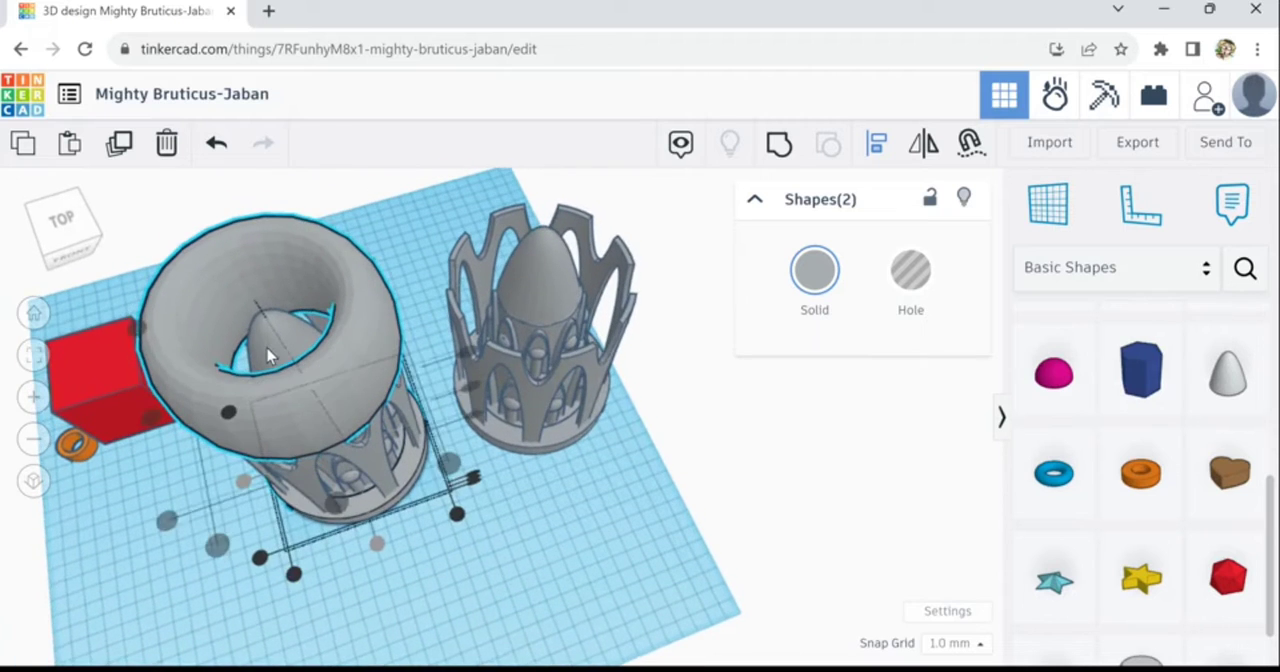
left_click(270, 338)
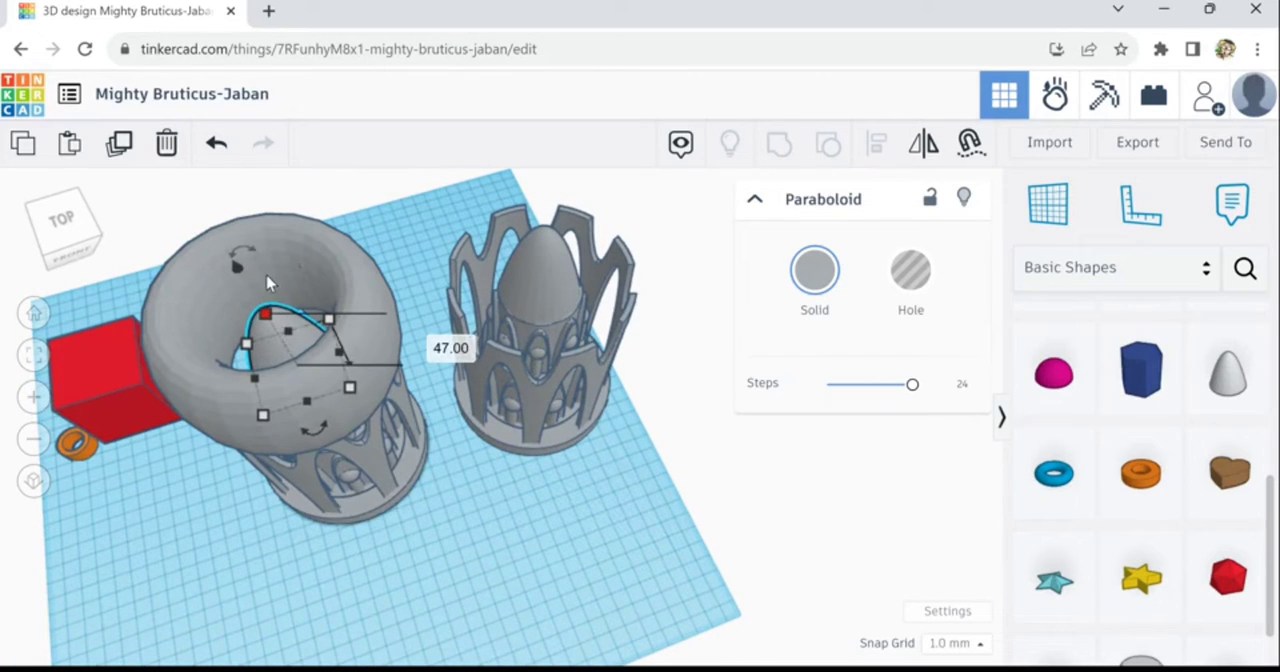
left_click_drag(267, 283, 268, 284)
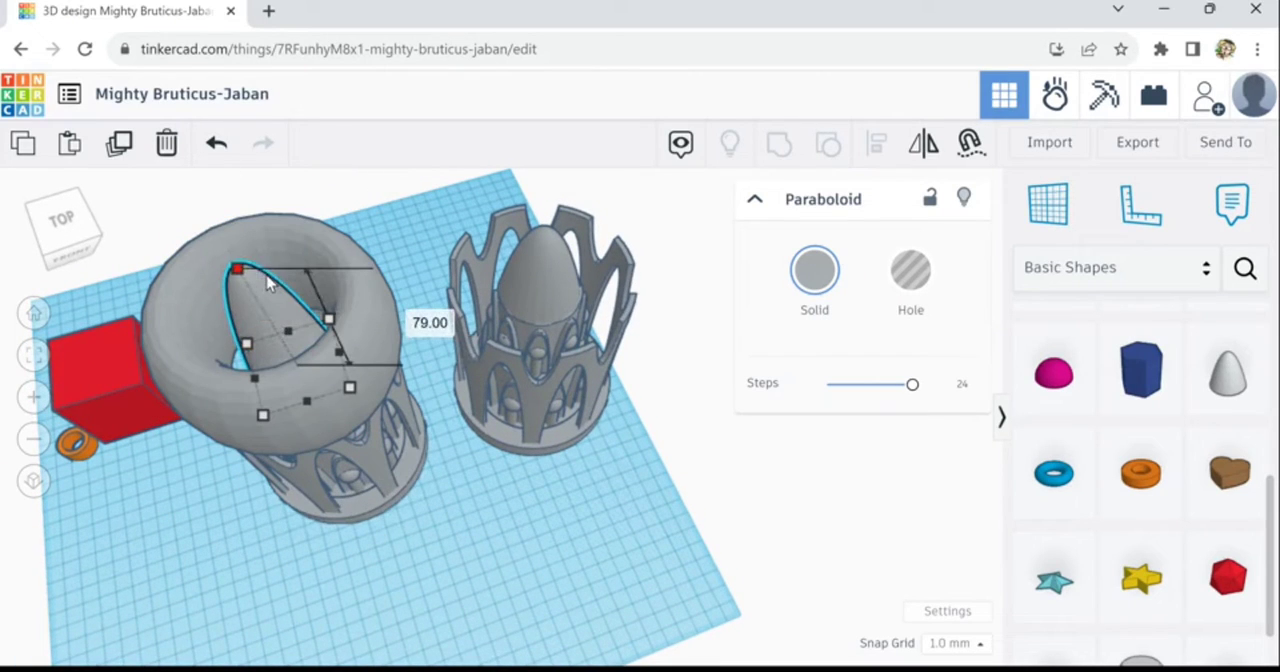
left_click(451, 608)
- Slim the torus on the original tower by reducing its Tube value to about 1.82
right_click_drag(420, 554, 319, 525)
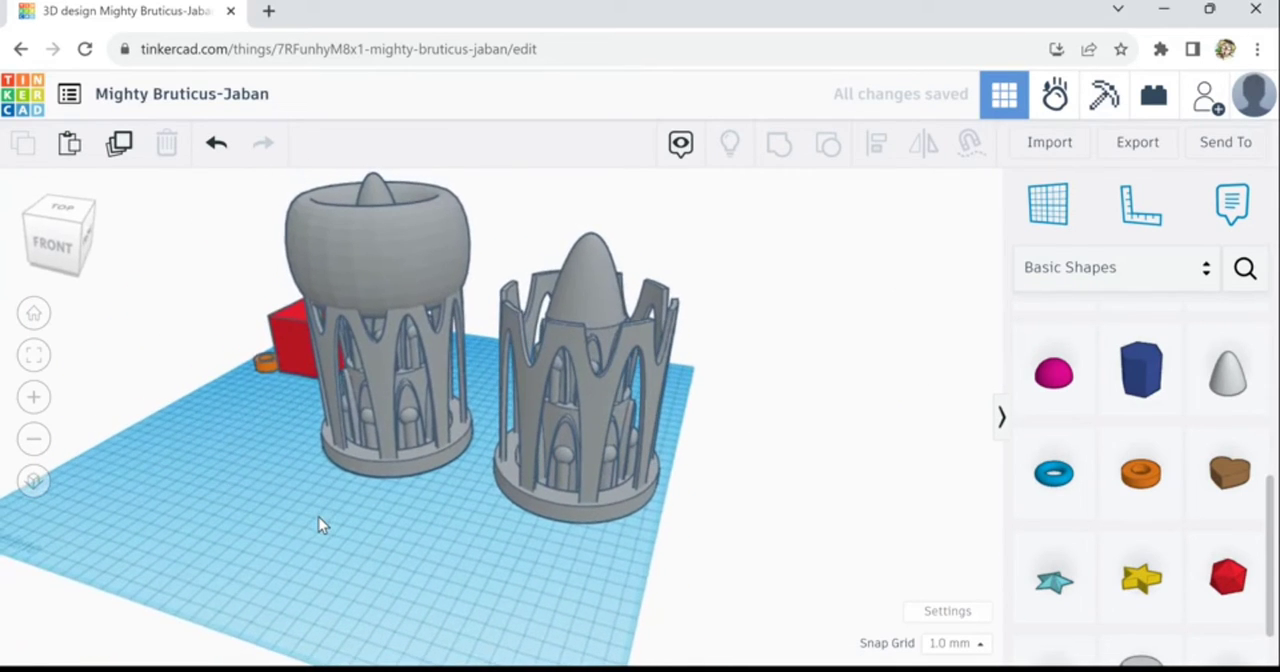
right_click_drag(396, 517, 577, 530)
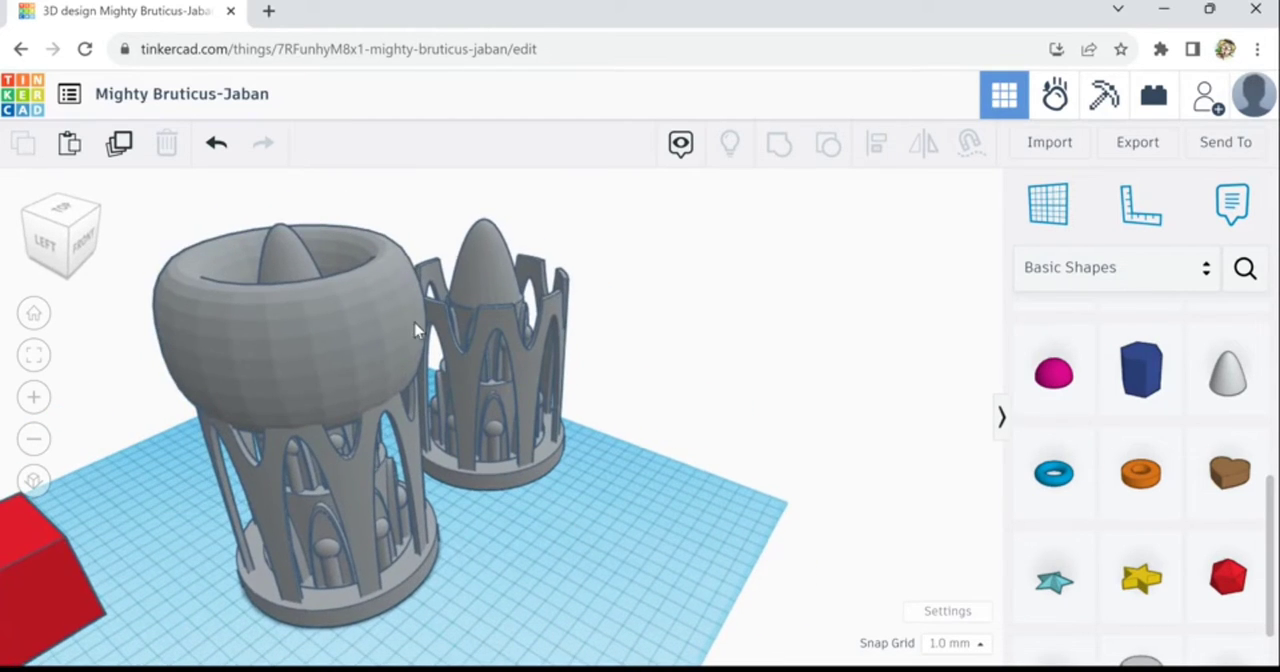
left_click(410, 314)
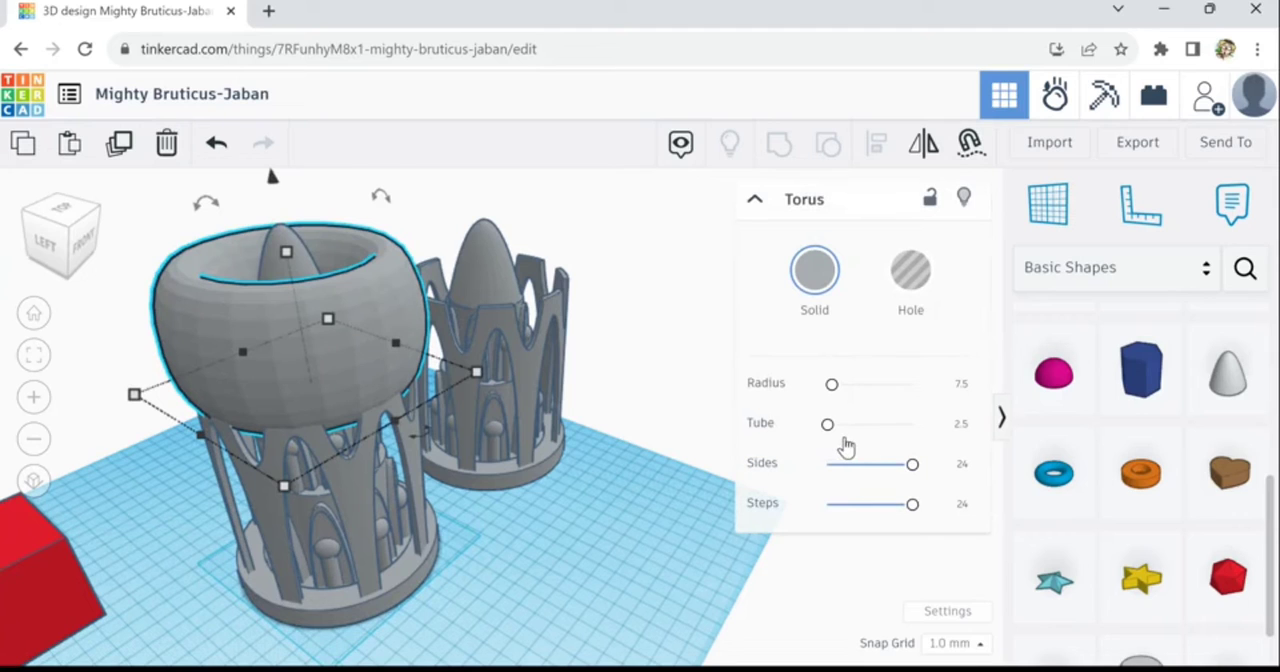
left_click_drag(840, 445, 840, 448)
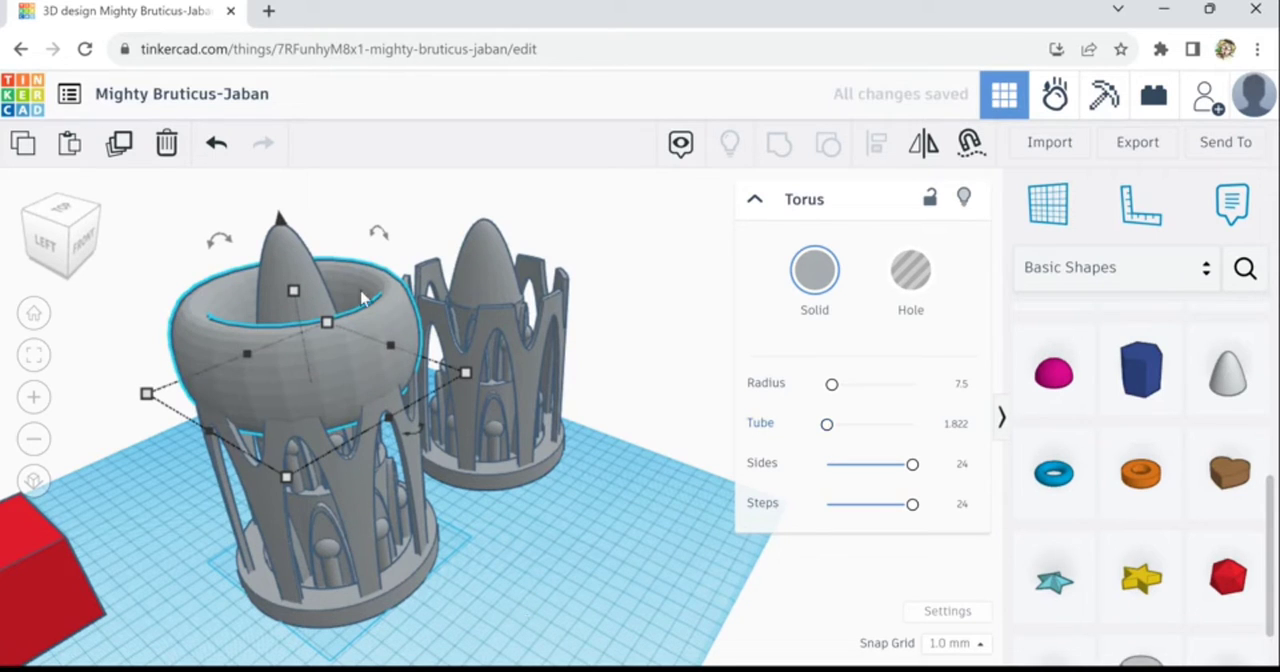
- Set the height of the paraboloid dome inside the torus to 49 mm
left_click(294, 283)
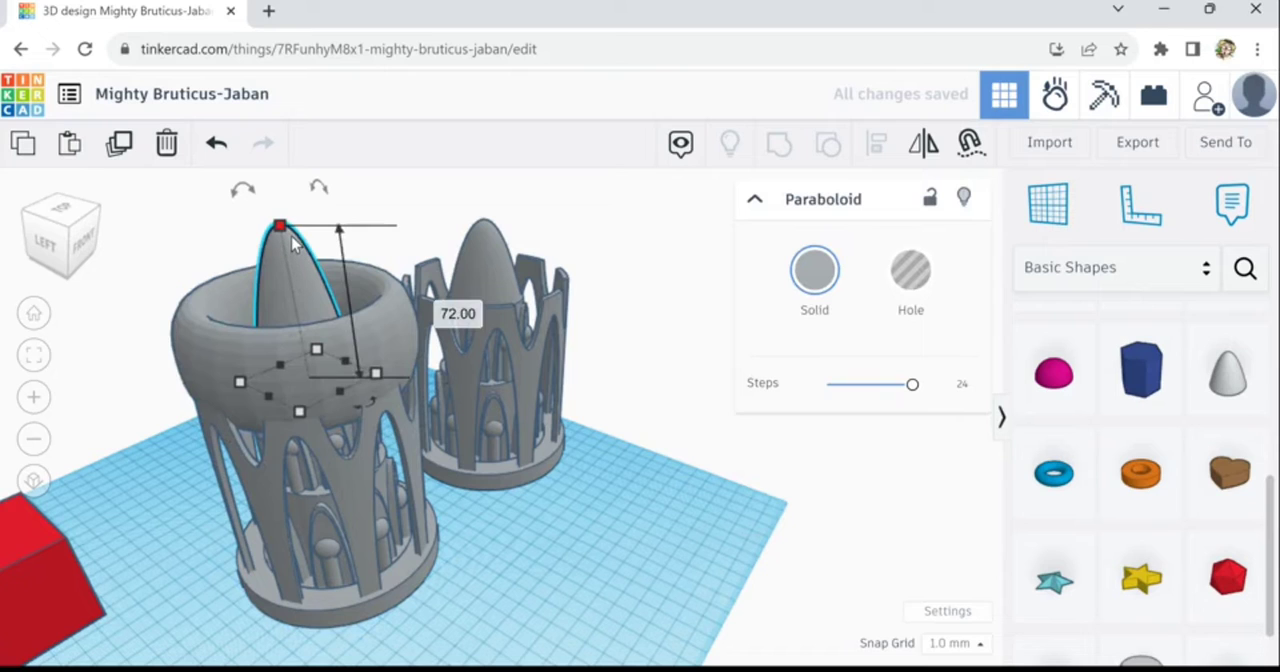
left_click_drag(294, 281, 294, 292)
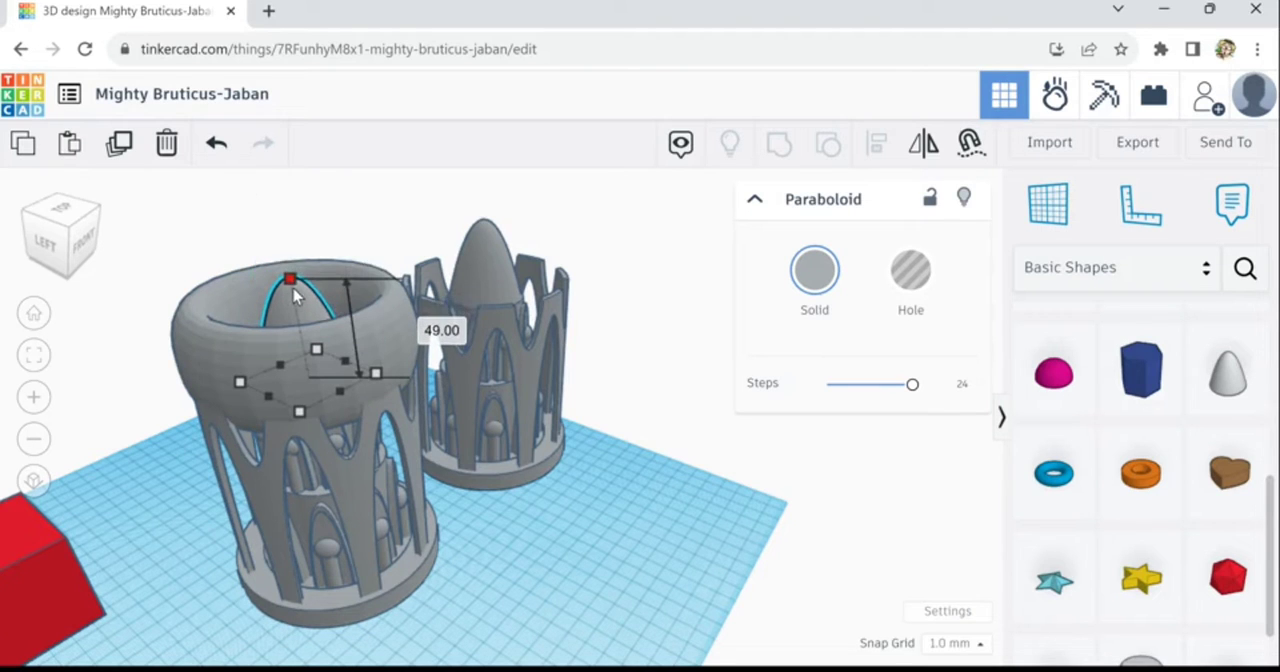
left_click(511, 600)
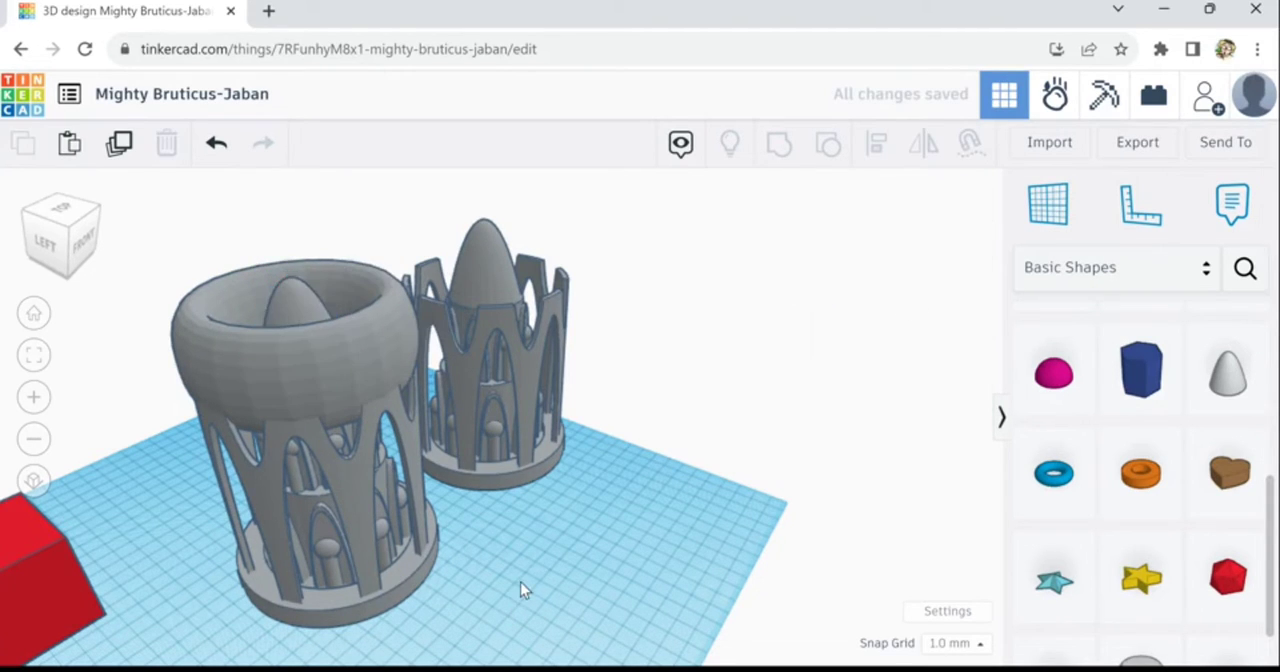
- Scale the torus up proportionally about its center to a height of about 53.49 mm
right_click_drag(520, 582, 480, 475)
left_click(480, 475)
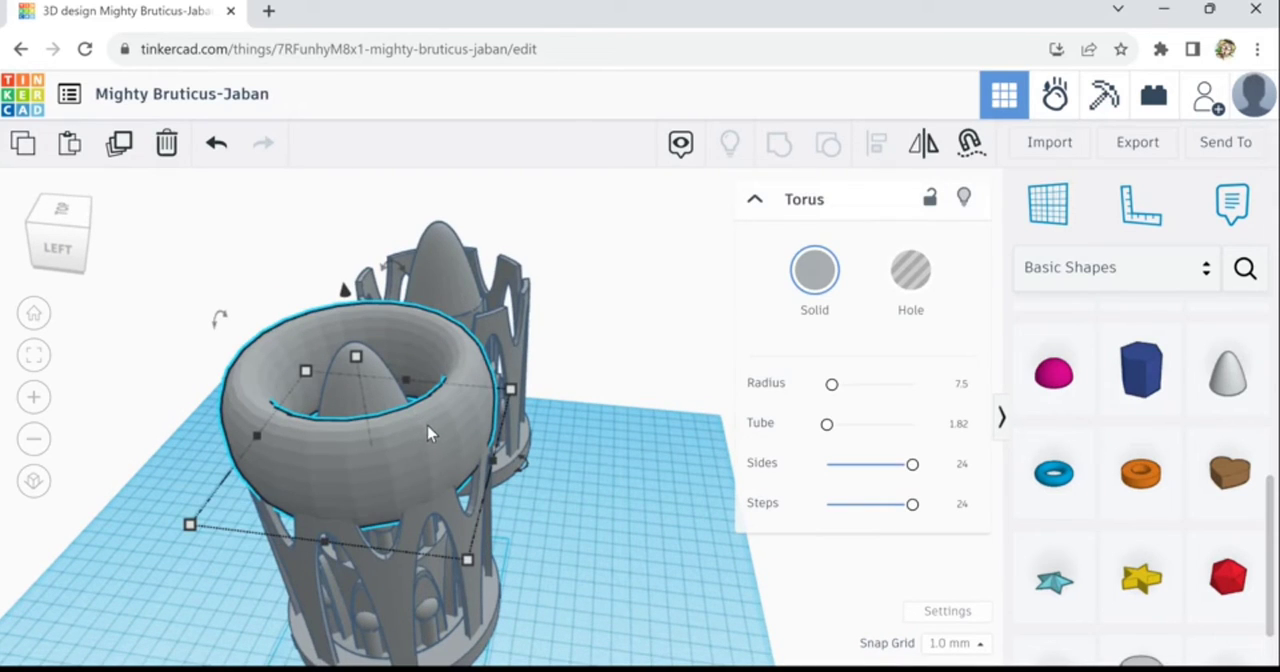
left_click(362, 361)
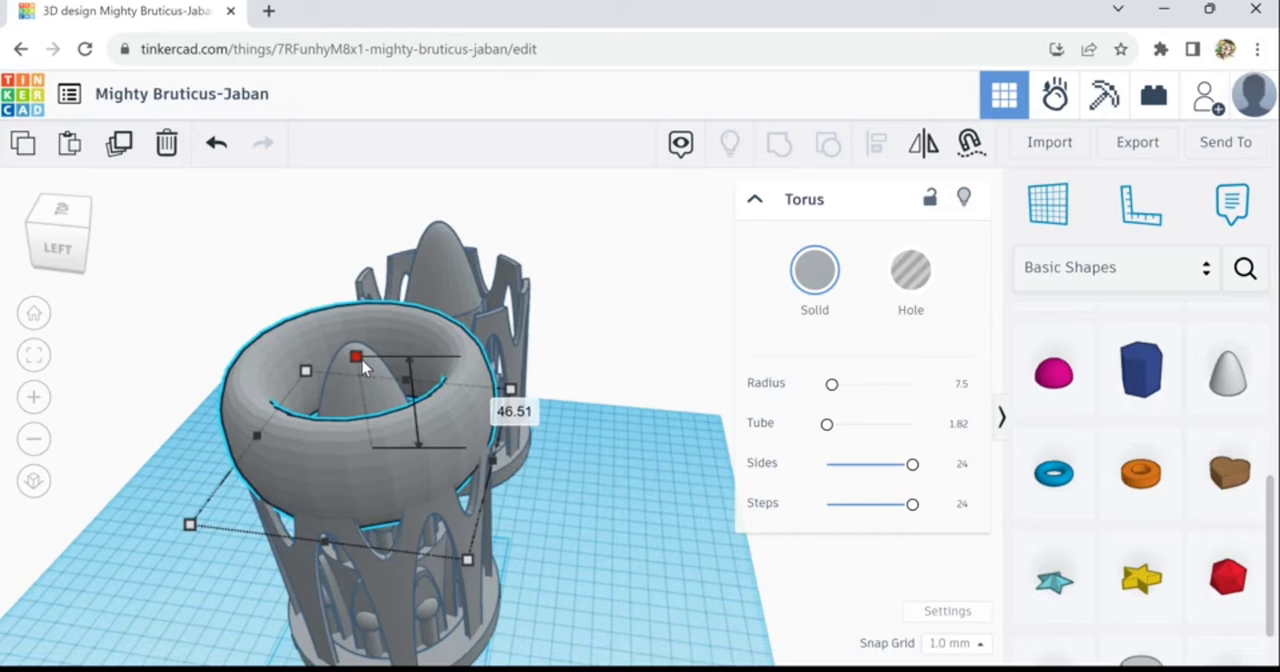
left_click_drag(363, 358, 363, 361, "shift")
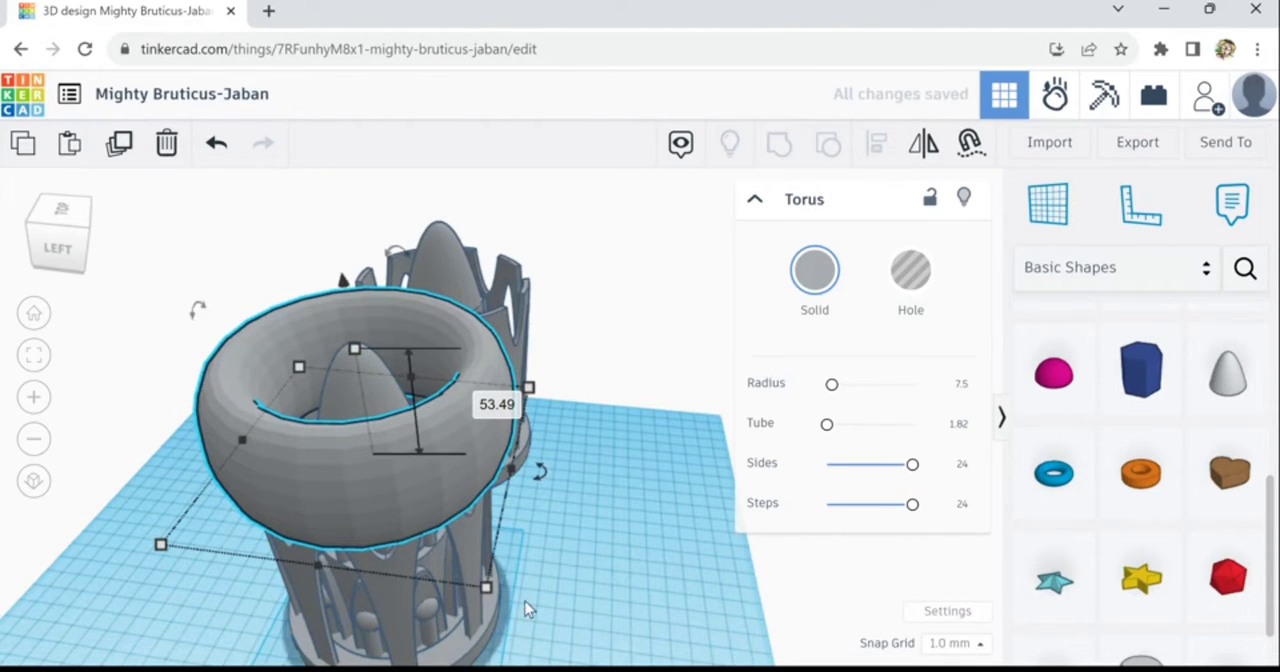
- Examine from the side and from below how the torus meets the tips of the tower's pointed arches
right_click_drag(535, 541, 575, 557)
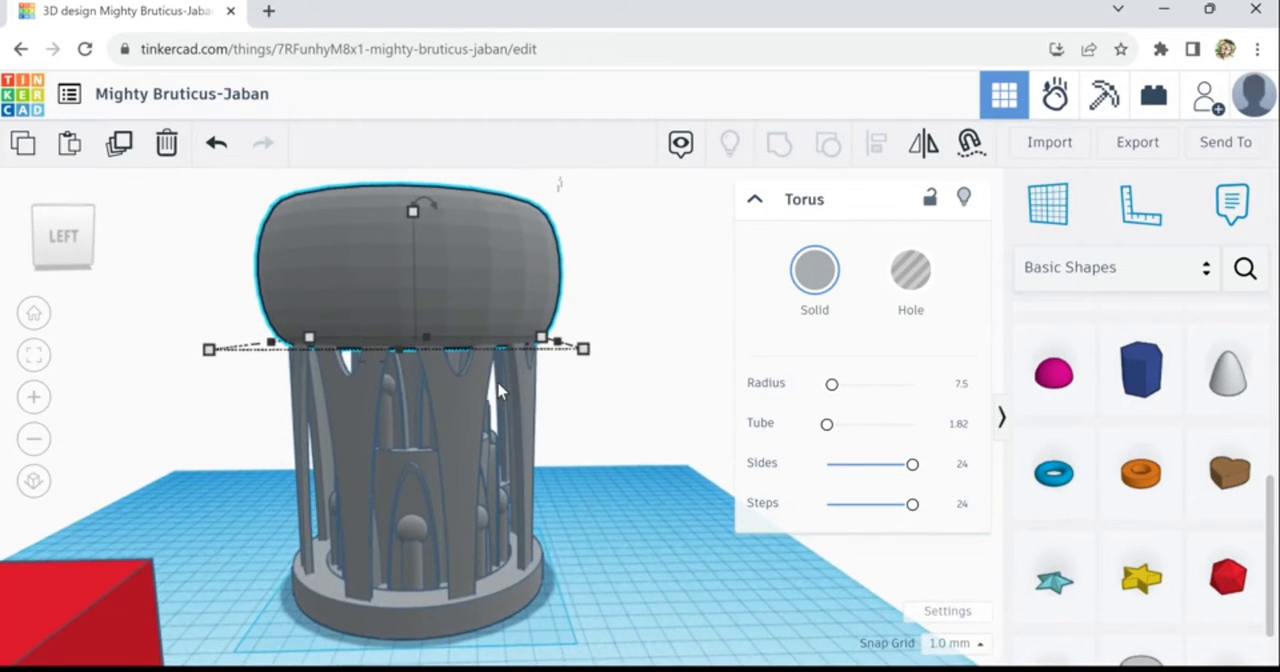
scroll(498, 383, "up", 2)
scroll(498, 383, "up", 2)
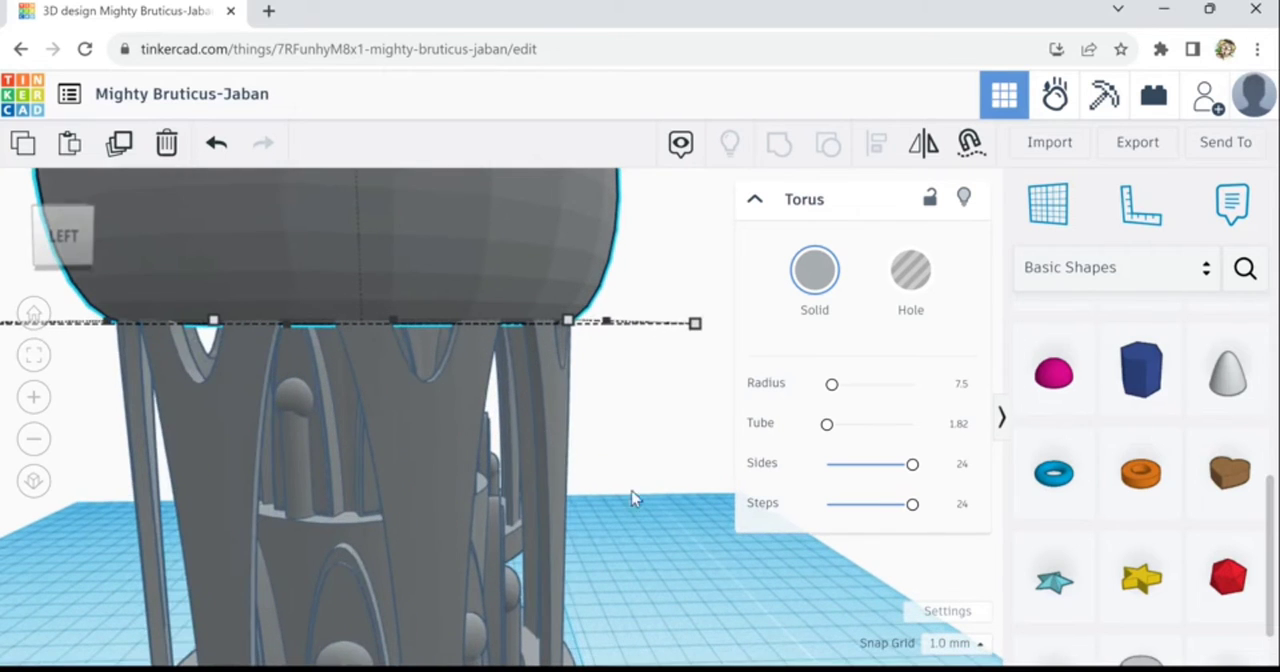
scroll(616, 472, "up", 3)
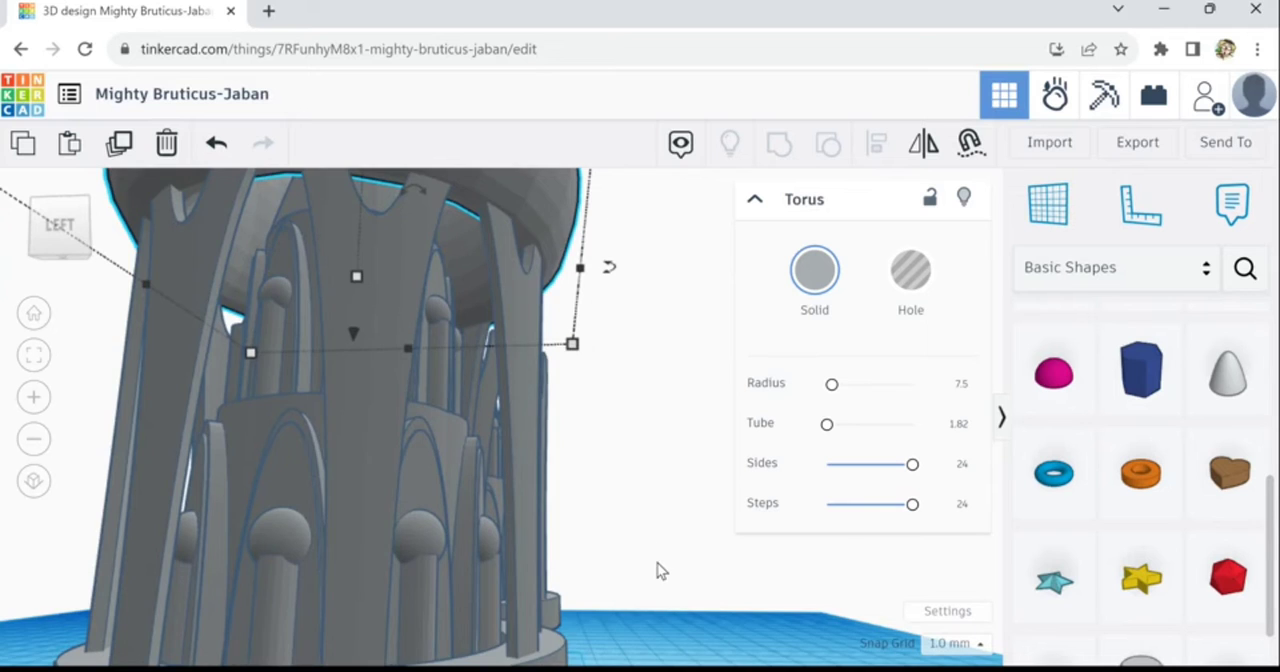
scroll(657, 570, "down", 4)
right_click_drag(640, 592, 373, 622)
left_click(600, 652)
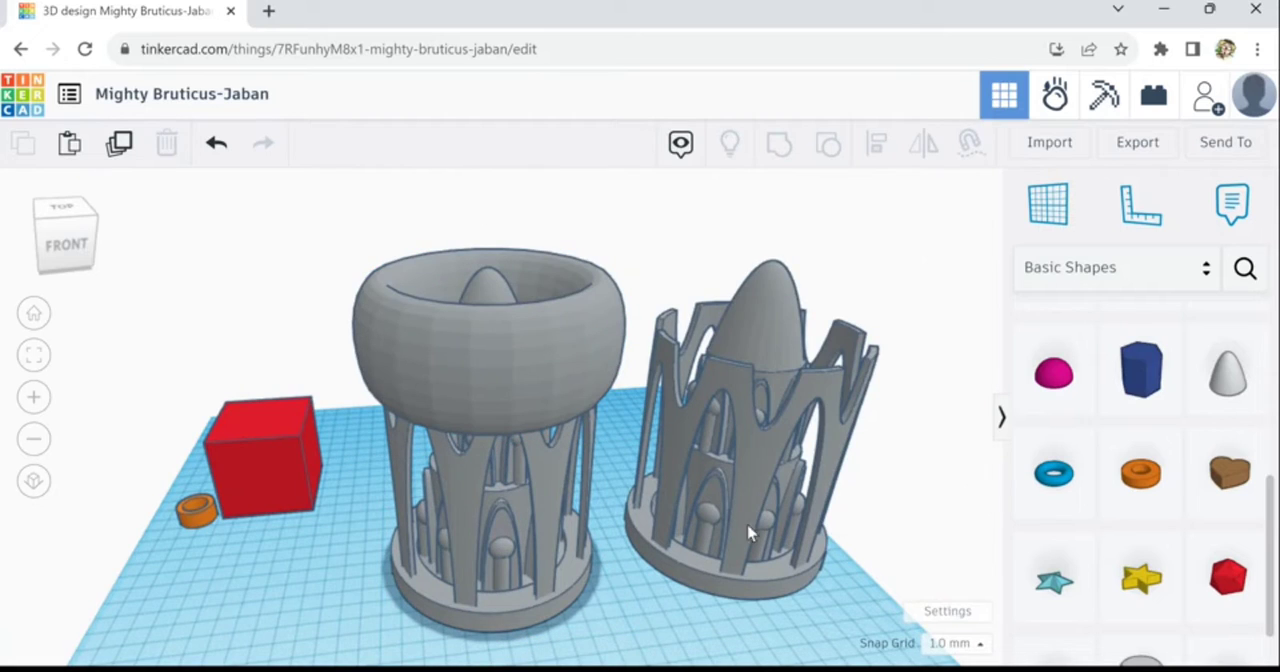
- Select all shapes of the duplicate tower without the torus and delete them
left_click_drag(656, 283, 862, 629)
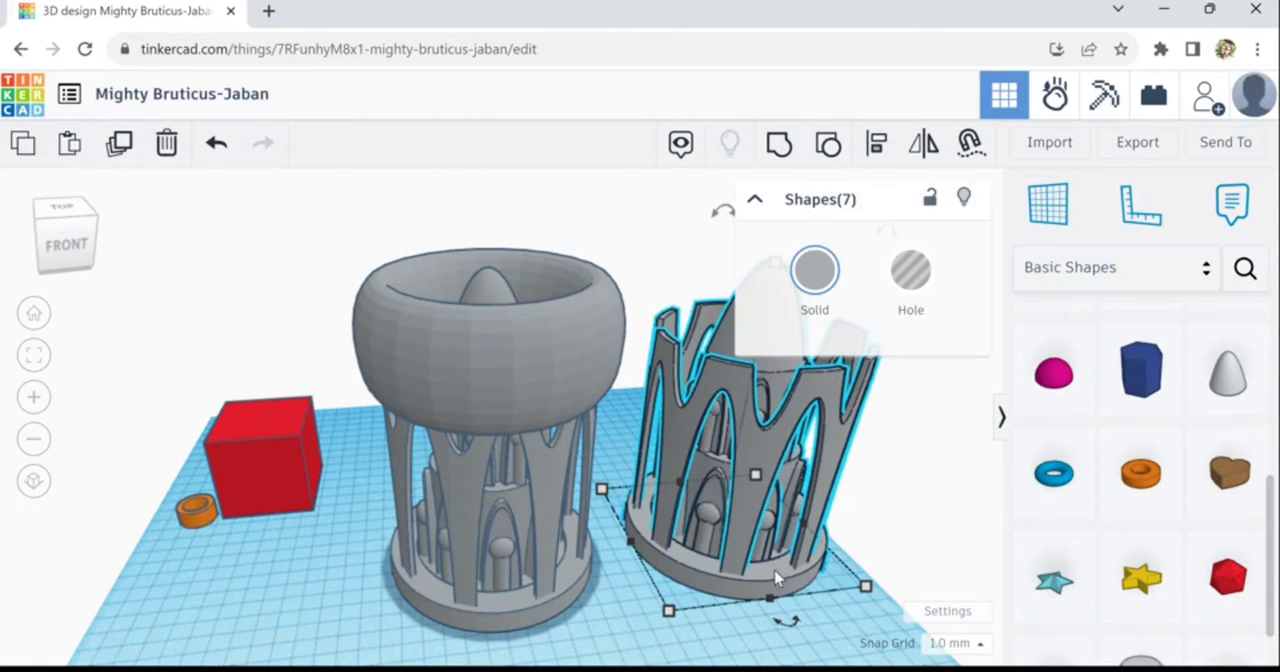
right_click_drag(596, 604, 467, 408)
scroll(465, 412, "up", 5)
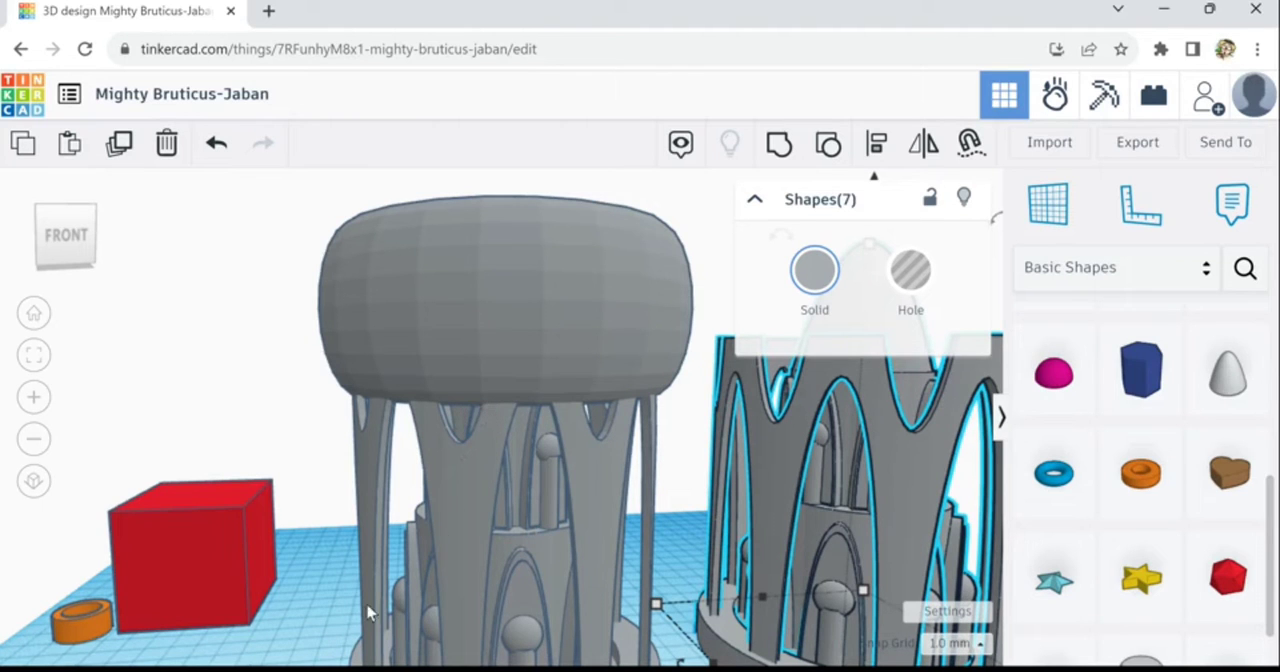
right_click_drag(290, 643, 354, 646)
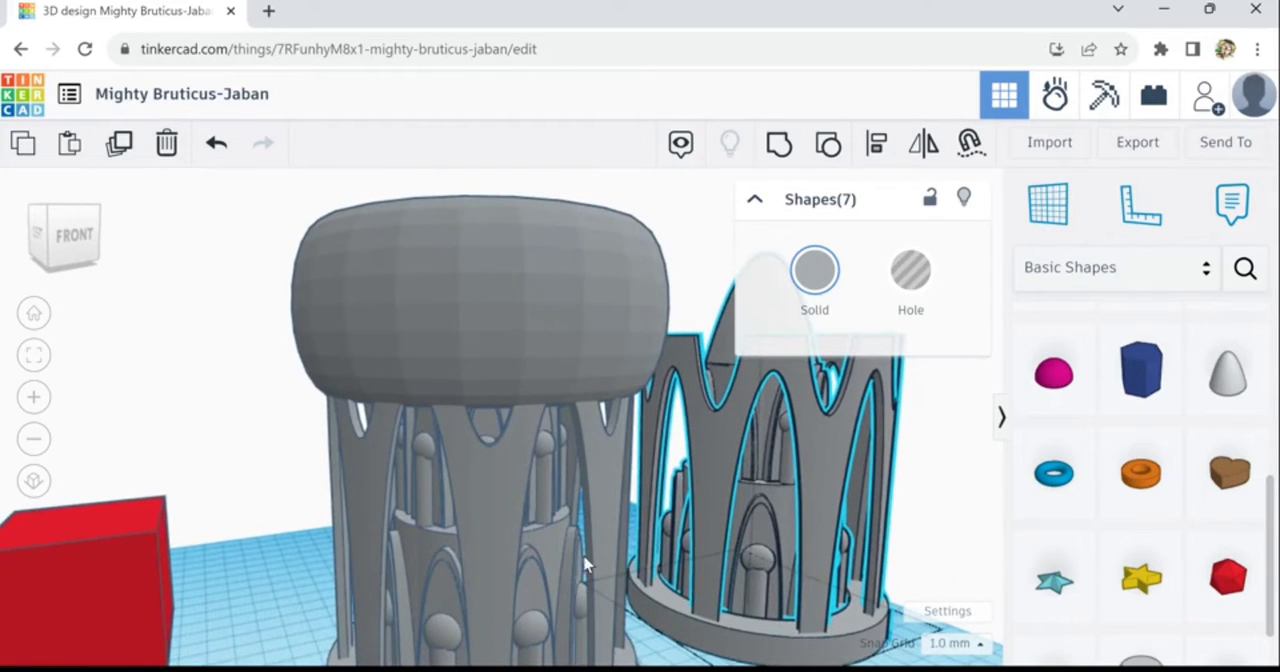
scroll(691, 576, "down", 4)
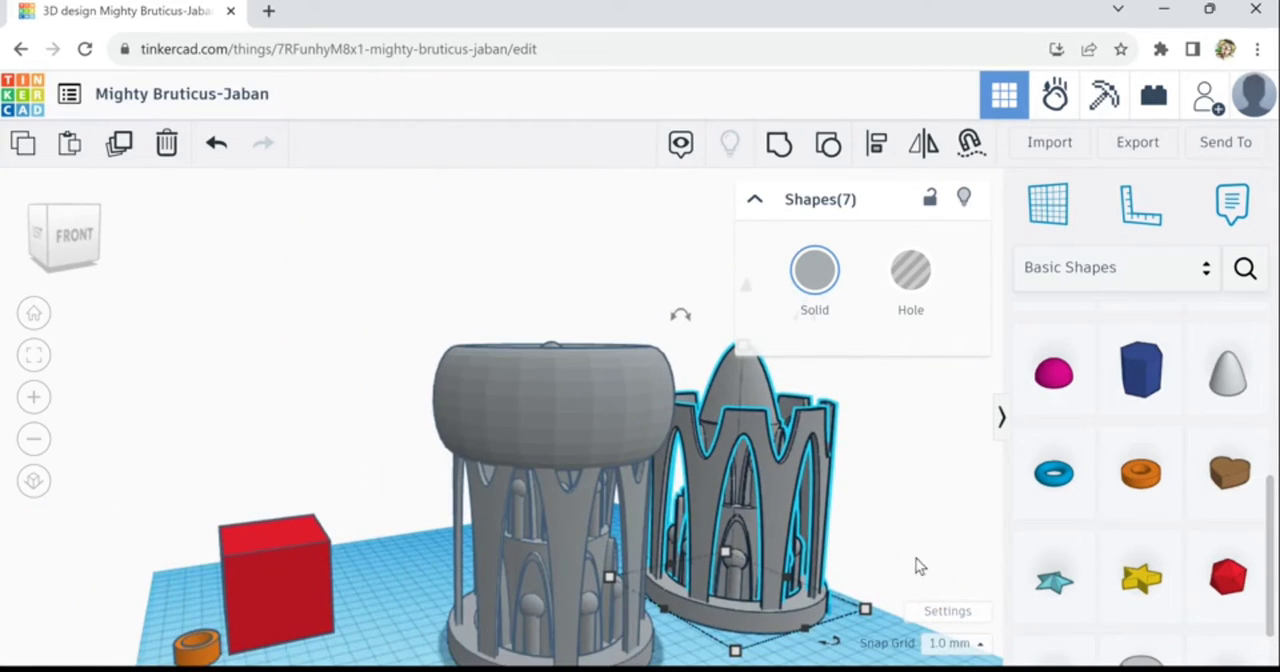
right_click_drag(916, 566, 875, 420)
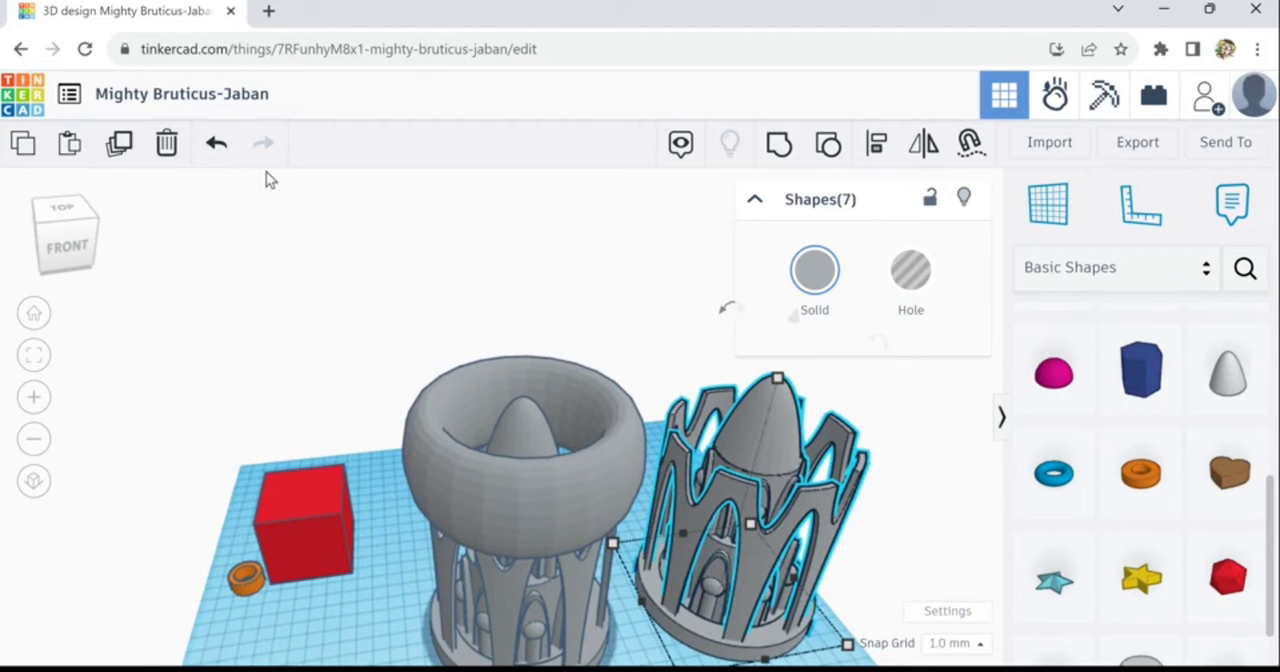
scroll(531, 570, "down", 1)
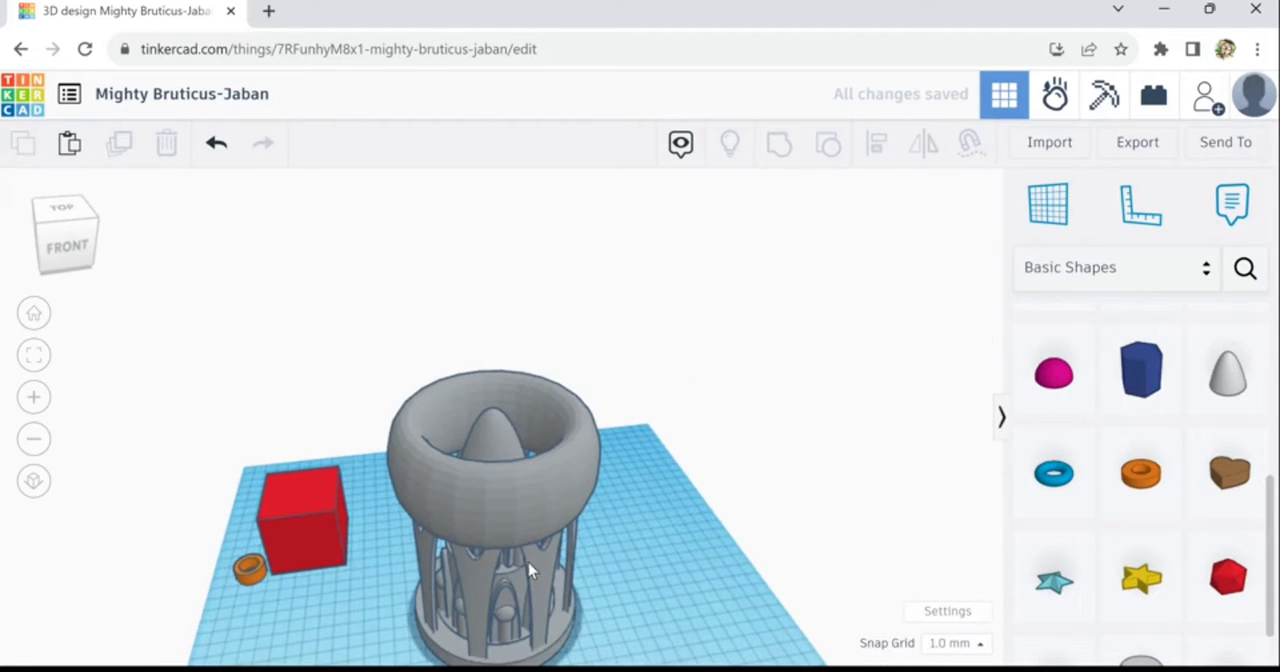
- Duplicate the base tube as an evenly widened, lowered step, and repeat the duplication for a second, wider step below it
middle_click_drag(588, 540, 518, 525)
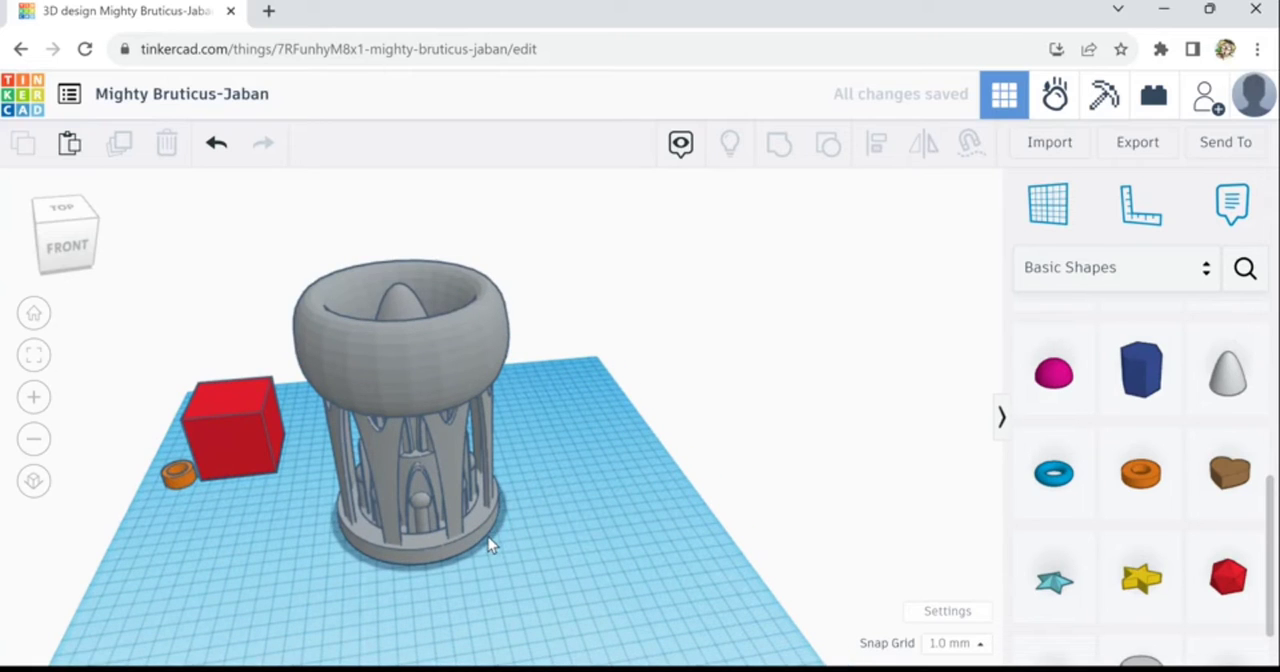
left_click(390, 530)
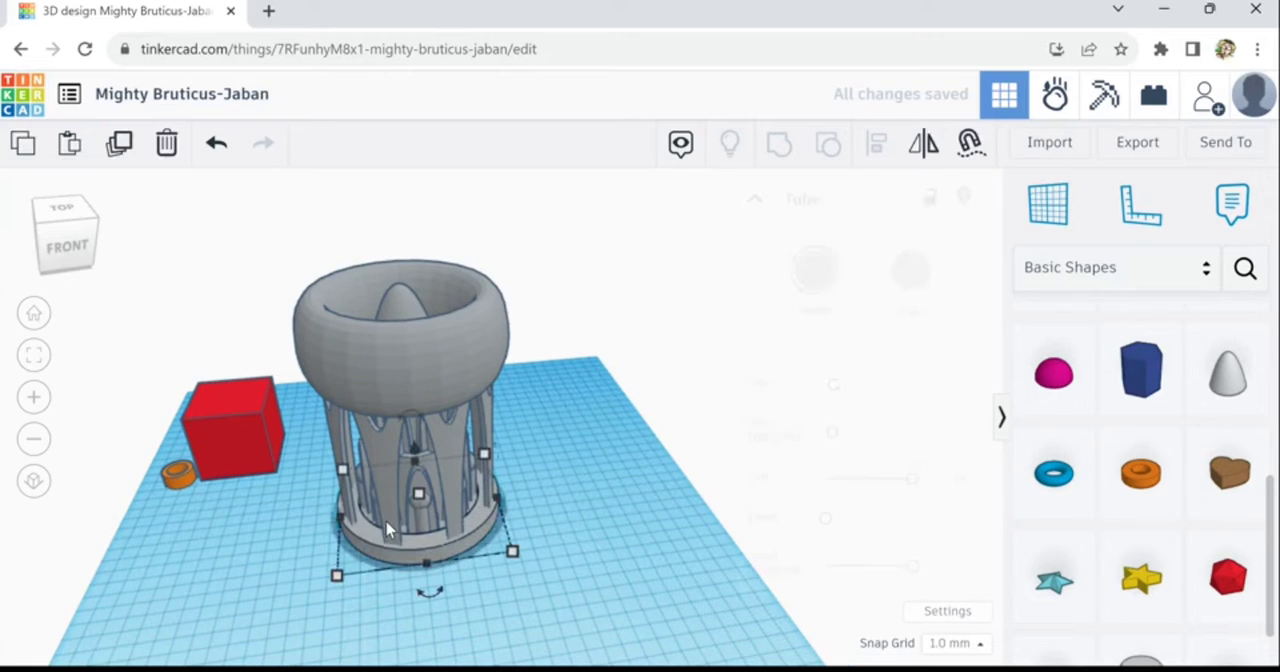
left_click(130, 149)
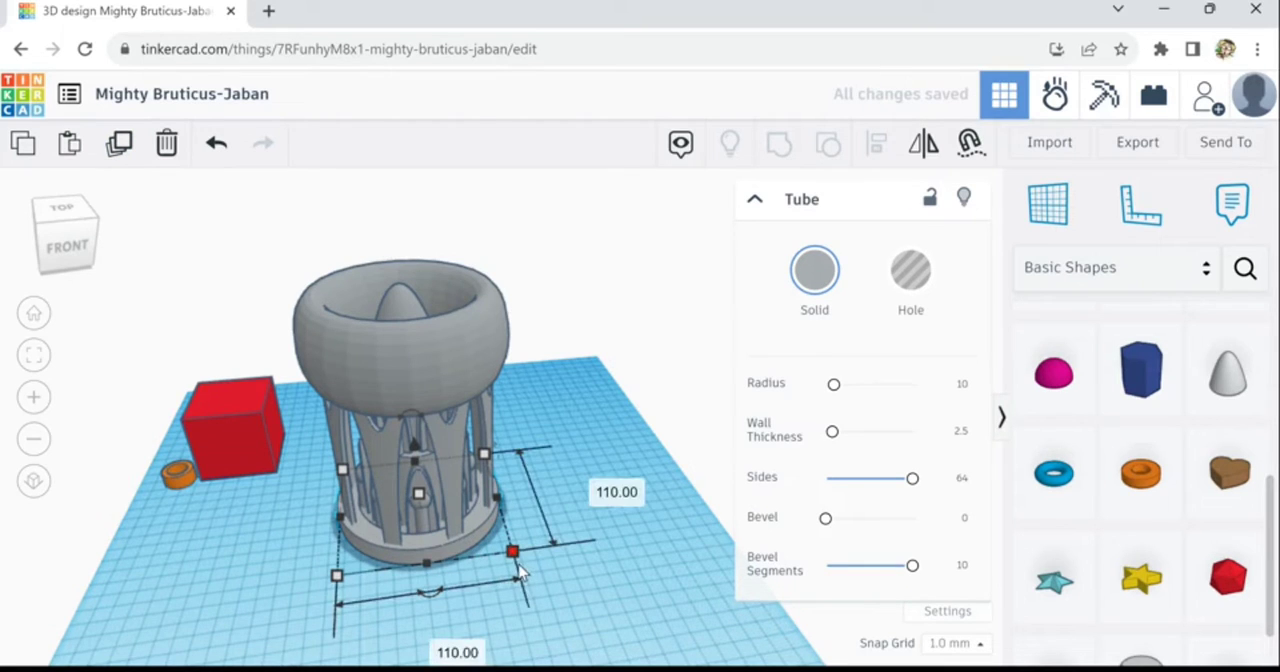
left_click_drag(523, 565, 538, 578)
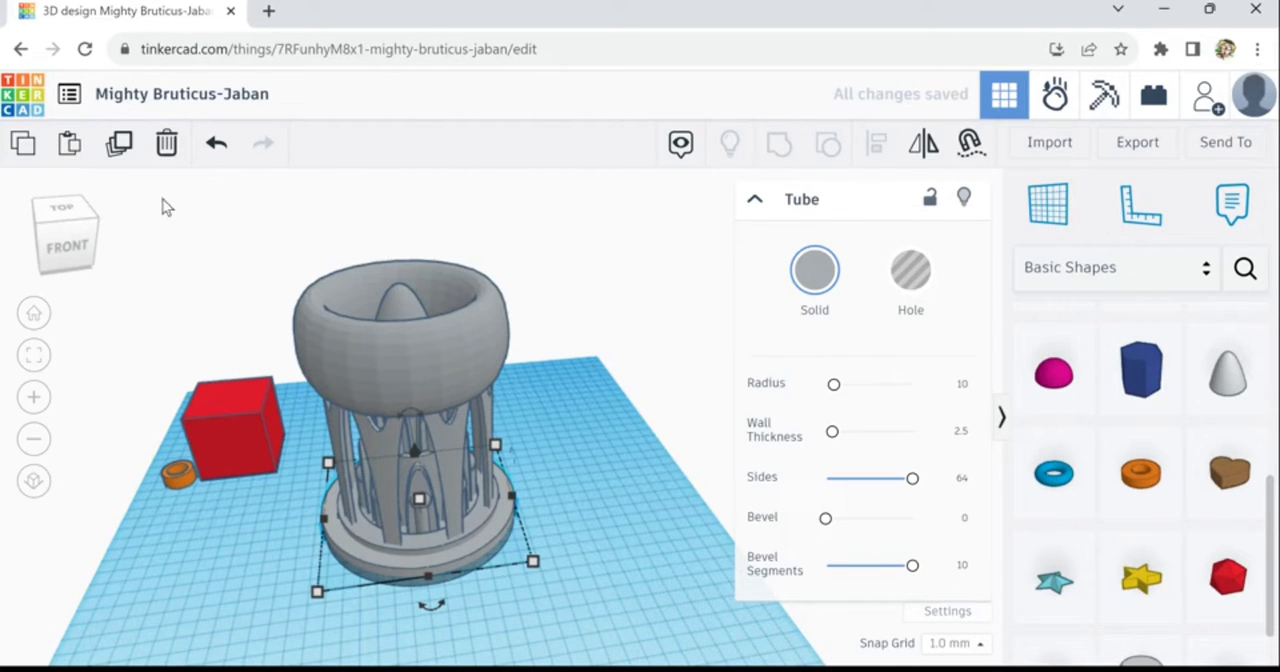
left_click(120, 144)
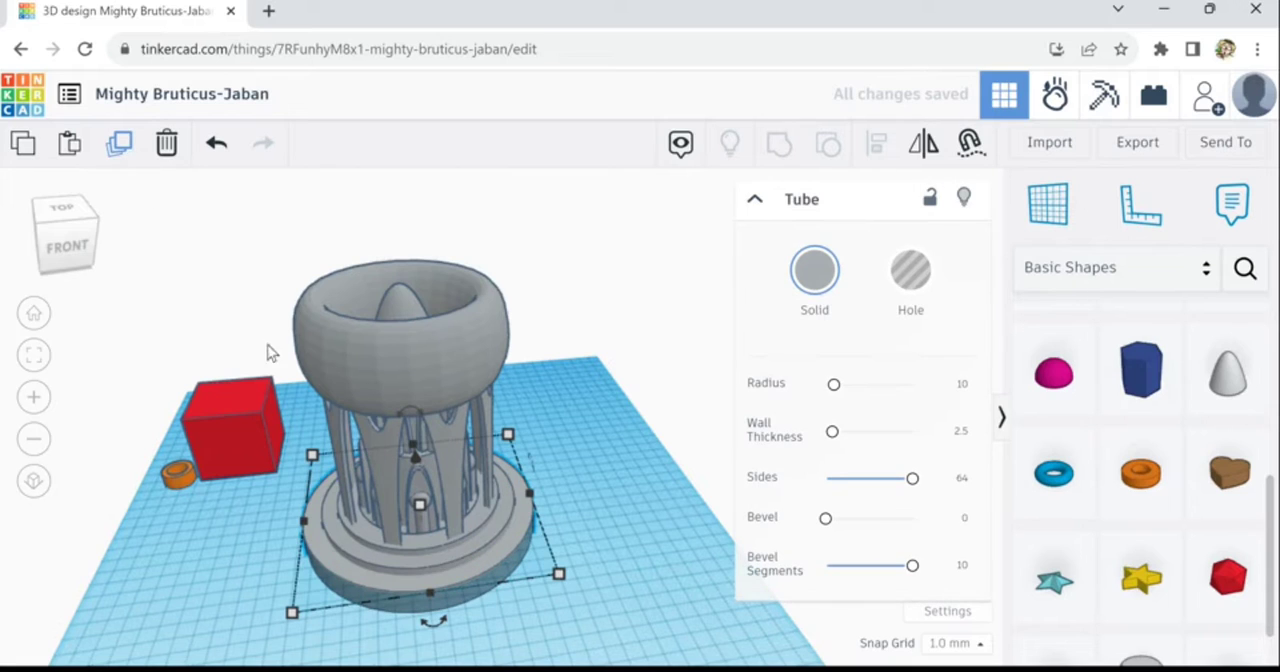
- Select the complete tower with its torus and stepped base, and raise it so the base rests on the workplane
right_click_drag(538, 643, 522, 634)
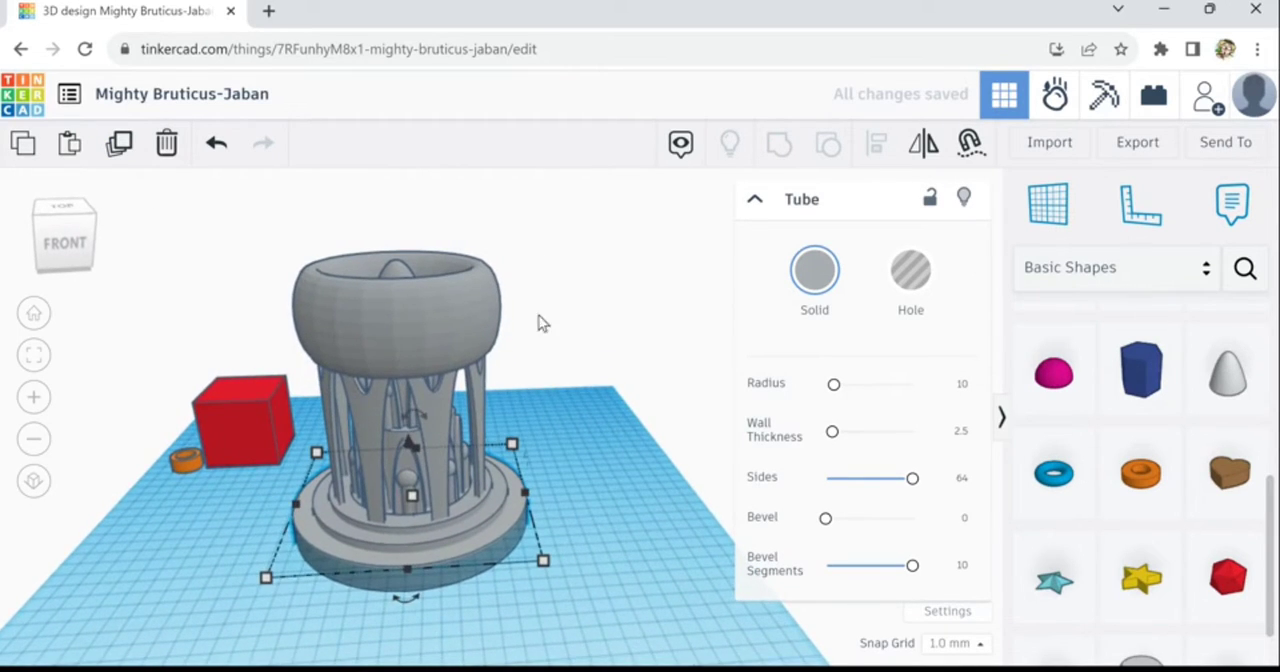
left_click_drag(461, 607, 362, 637)
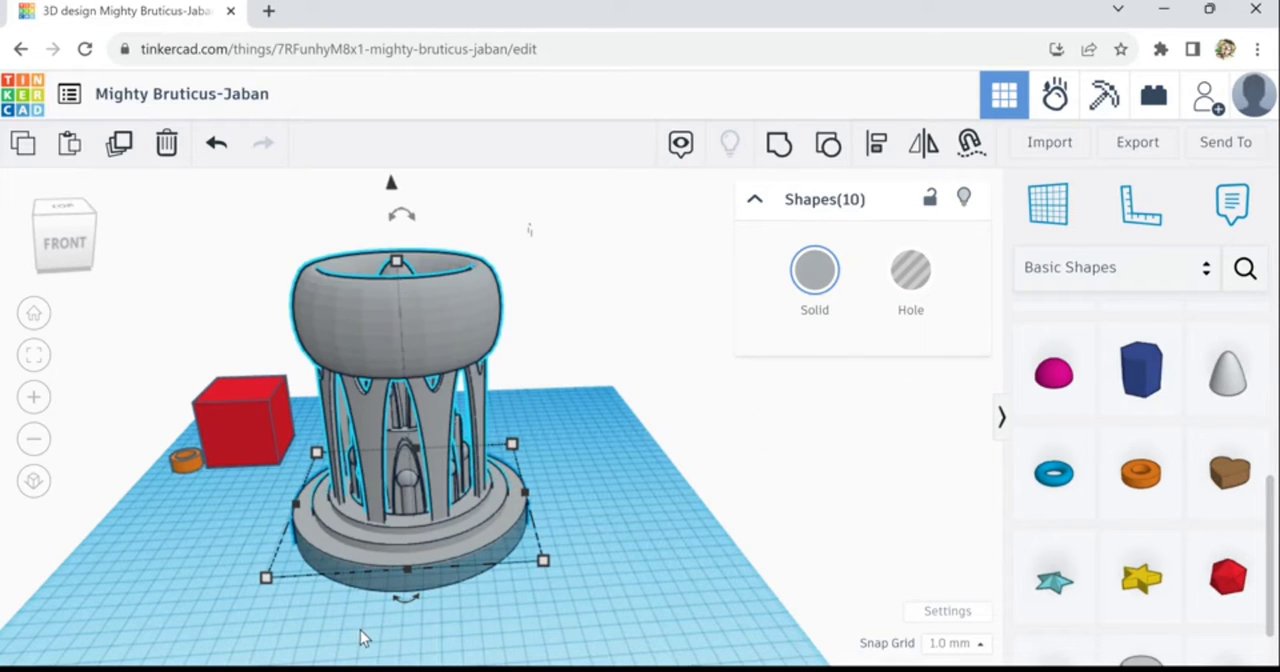
left_click(581, 638)
left_click_drag(556, 240, 370, 634)
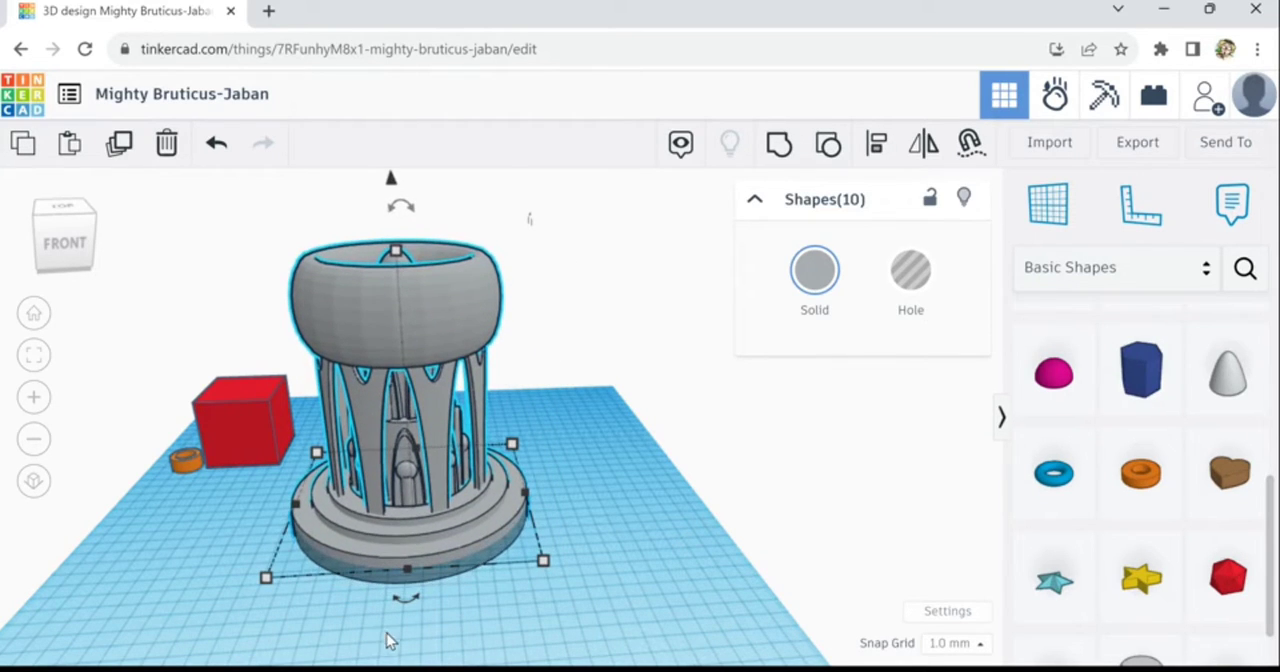
key("ctrl+Up")
key("ctrl+Up")
key("ctrl+Up")
key("ctrl+Up")
key("ctrl+Up")
key("ctrl+Up")
key("ctrl+Up")
key("ctrl+Up")
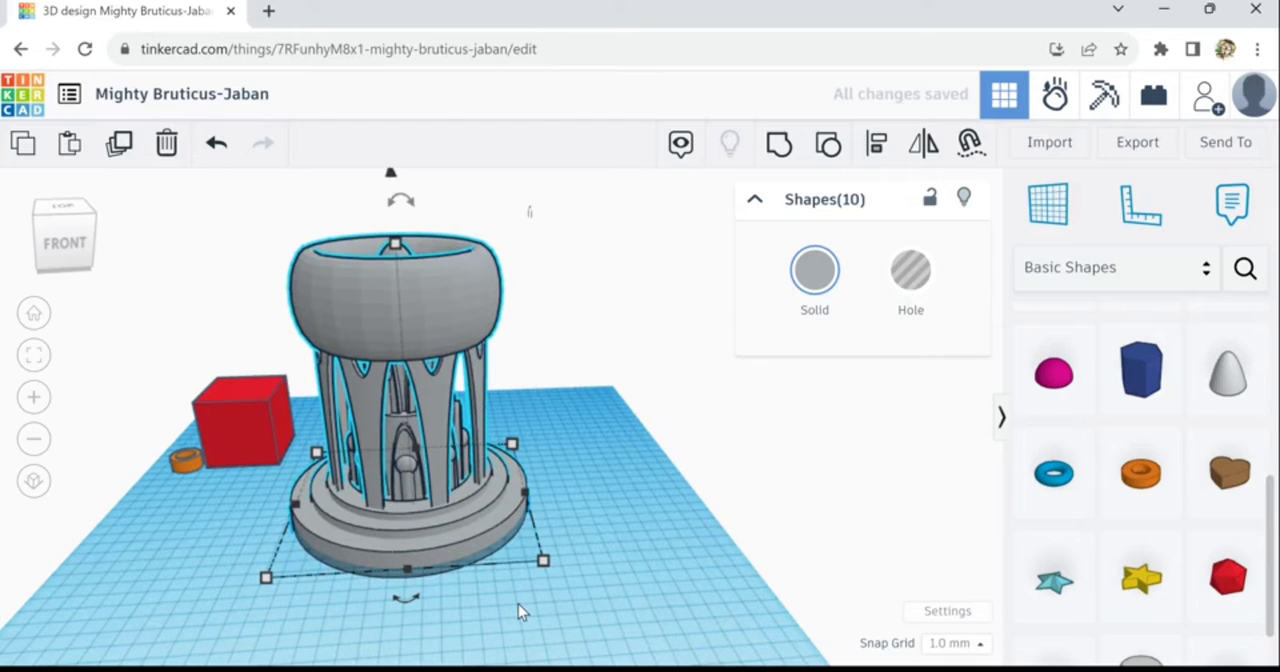
- Fine-tune the height of the complete tower so its lowest base step sits on the workplane, and clear the selection
key("ctrl+Down")
key("ctrl+Down")
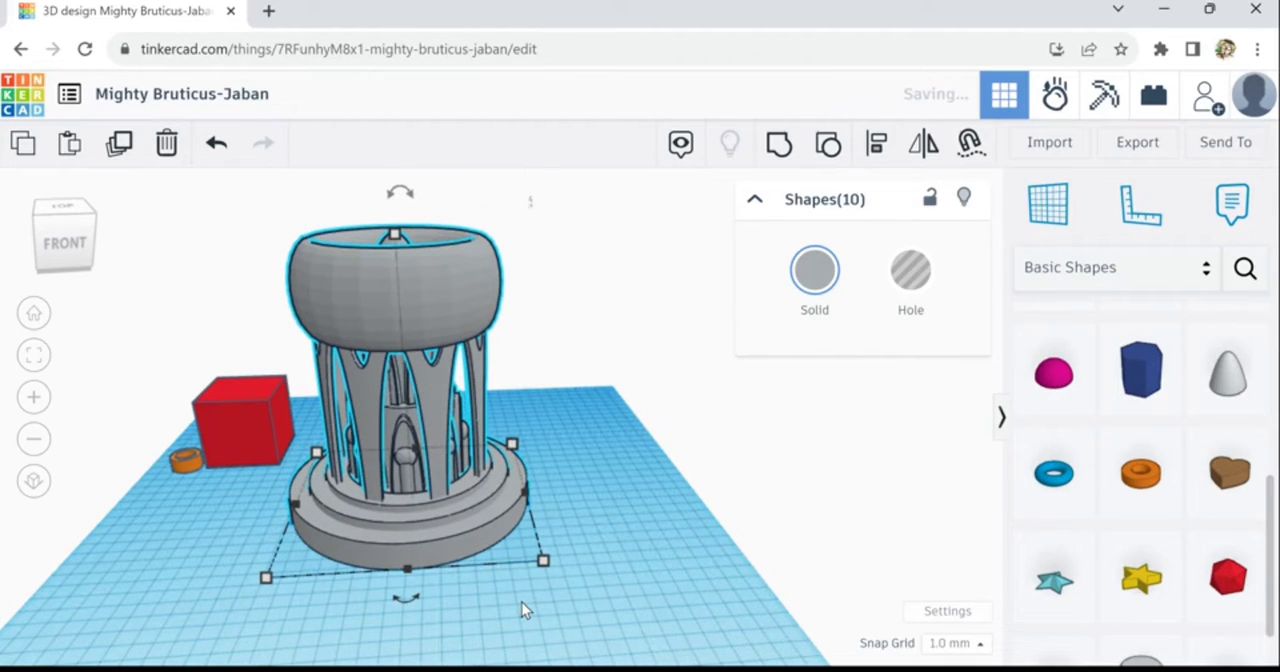
left_click(637, 566)
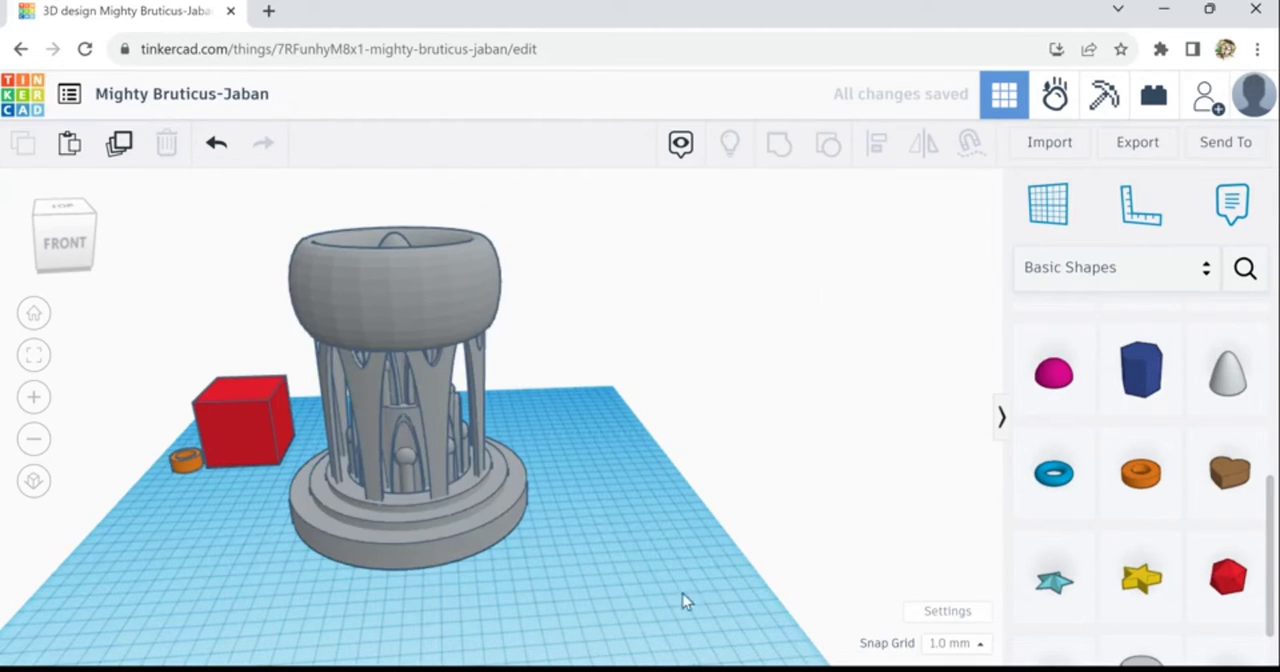
- Select the leftover red box and the small orange tube beside the tower and delete both
right_click_drag(683, 600, 640, 583)
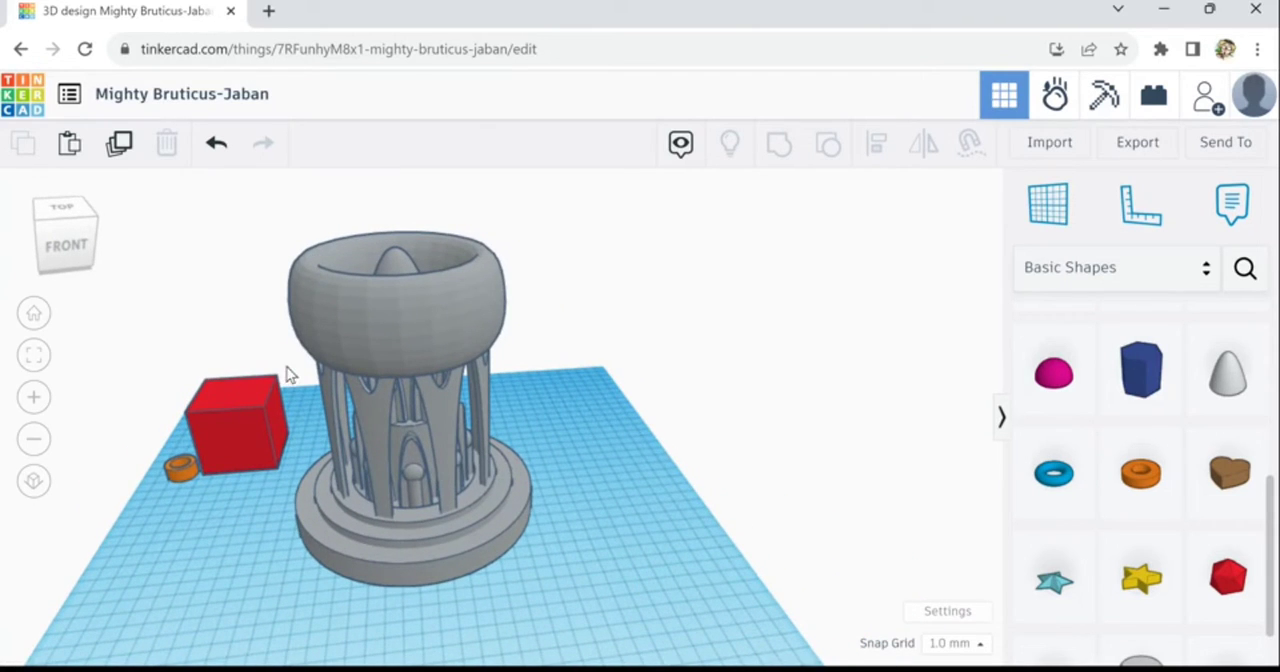
left_click_drag(198, 485, 198, 486)
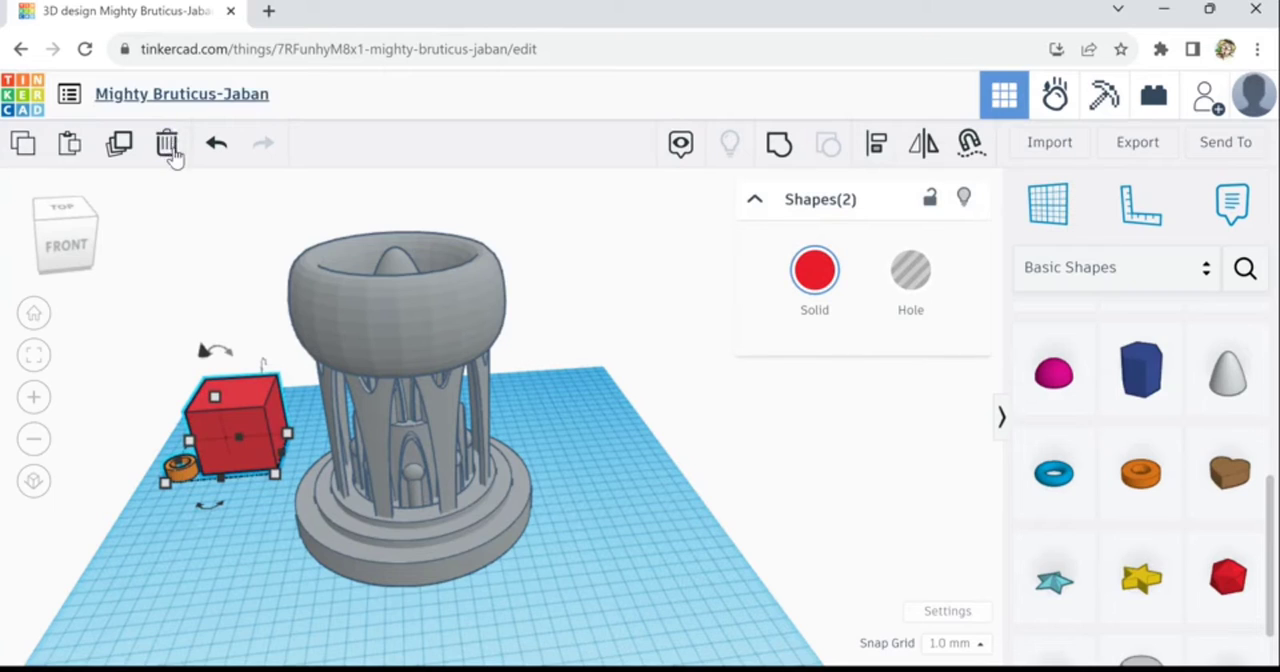
left_click(174, 149)
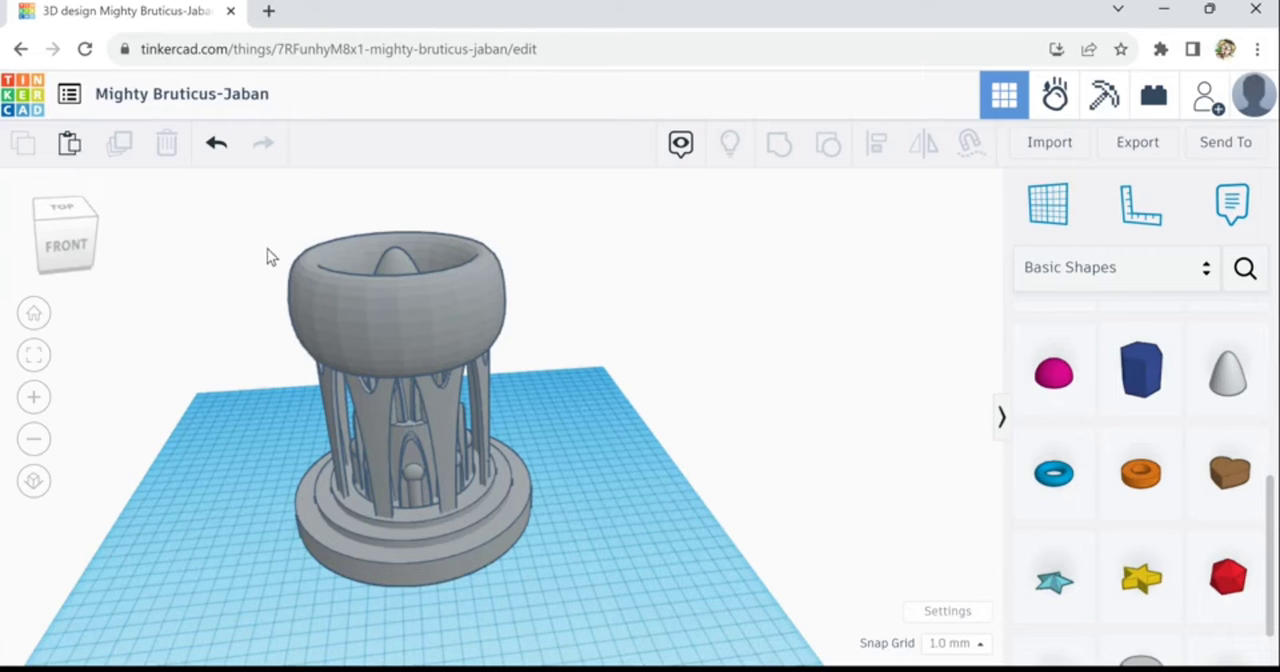
- Duplicate the complete tower and shift the copy to the right until the two round bases stand side by side with a small gap
left_click_drag(259, 237, 508, 598)
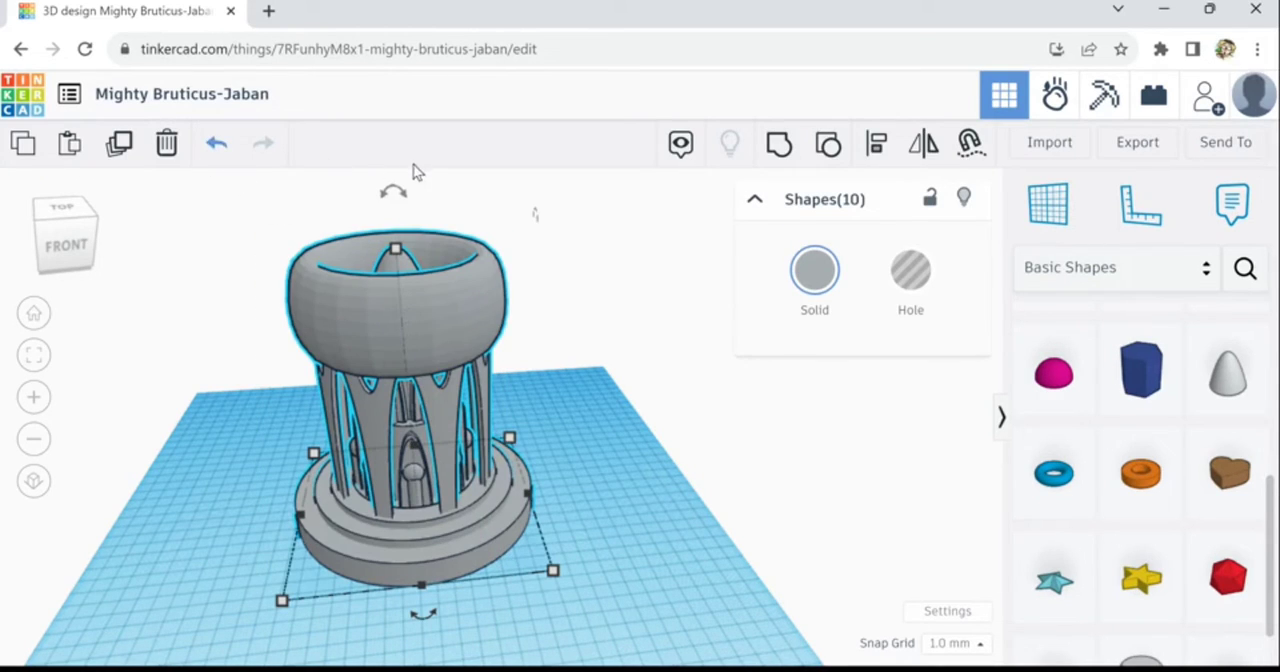
left_click(123, 156)
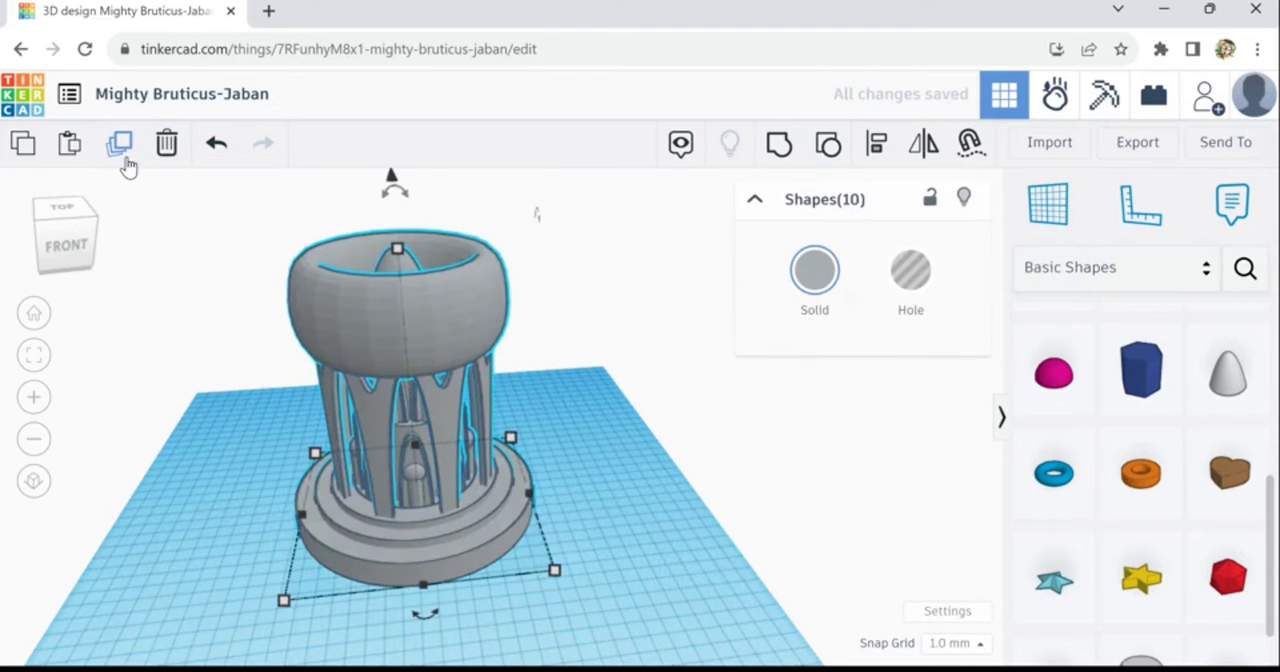
key("Right")
key("Right")
key("Right")
key("Right")
key("Right")
key("Right")
key("Right")
key("Right")
key("Right")
key("Right")
key("Right")
key("Right")
key("Right")
key("Right")
key("Right")
key("Right")
key("Right")
key("Right")
key("Right")
key("Right")
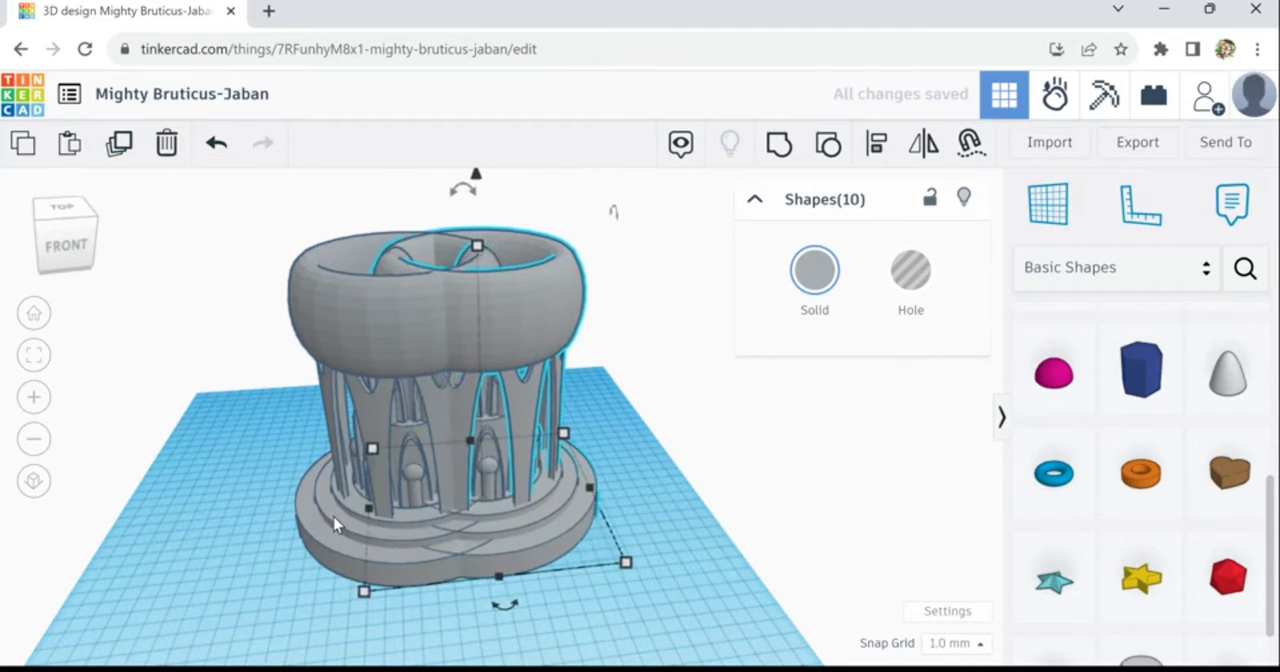
key("Right")
key("Right")
key("Right")
key("Right")
key("Right")
key("Right")
key("Right")
key("Right")
key("Right")
key("Right")
key("Right")
key("Right")
key("Right")
key("Right")
key("Right")
key("Right")
key("Right")
key("Right")
key("Right")
key("Right")
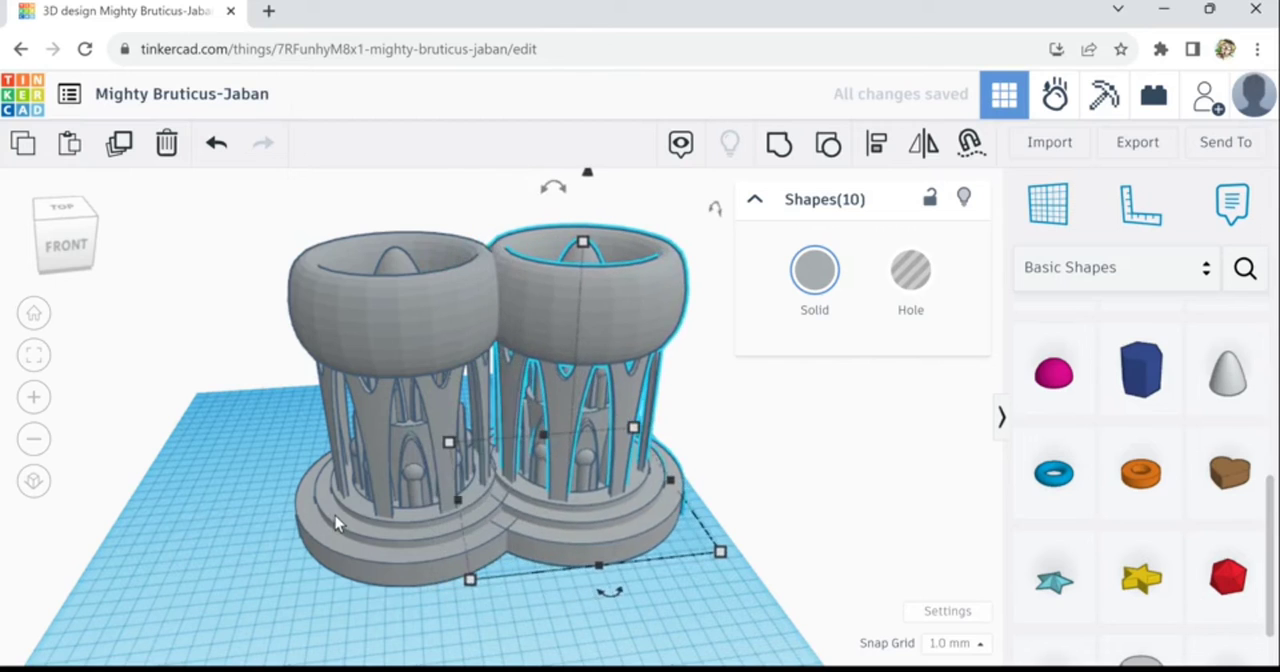
key("Right")
key("Right")
key("Right")
key("Right")
key("Right")
key("Right")
key("Right")
key("Right")
key("Right")
key("Right")
key("Right")
key("Right")
key("Right")
key("Right")
key("Right")
key("Right")
key("Right")
key("Right")
key("Right")
key("Right")
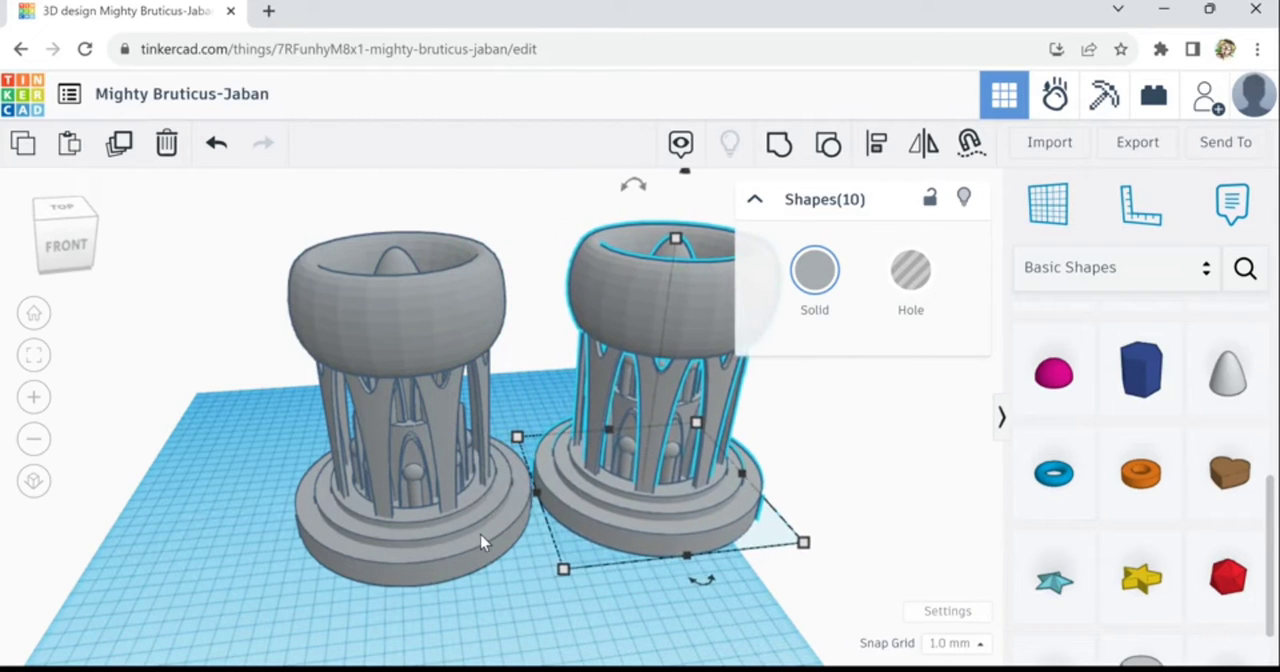
key("Left")
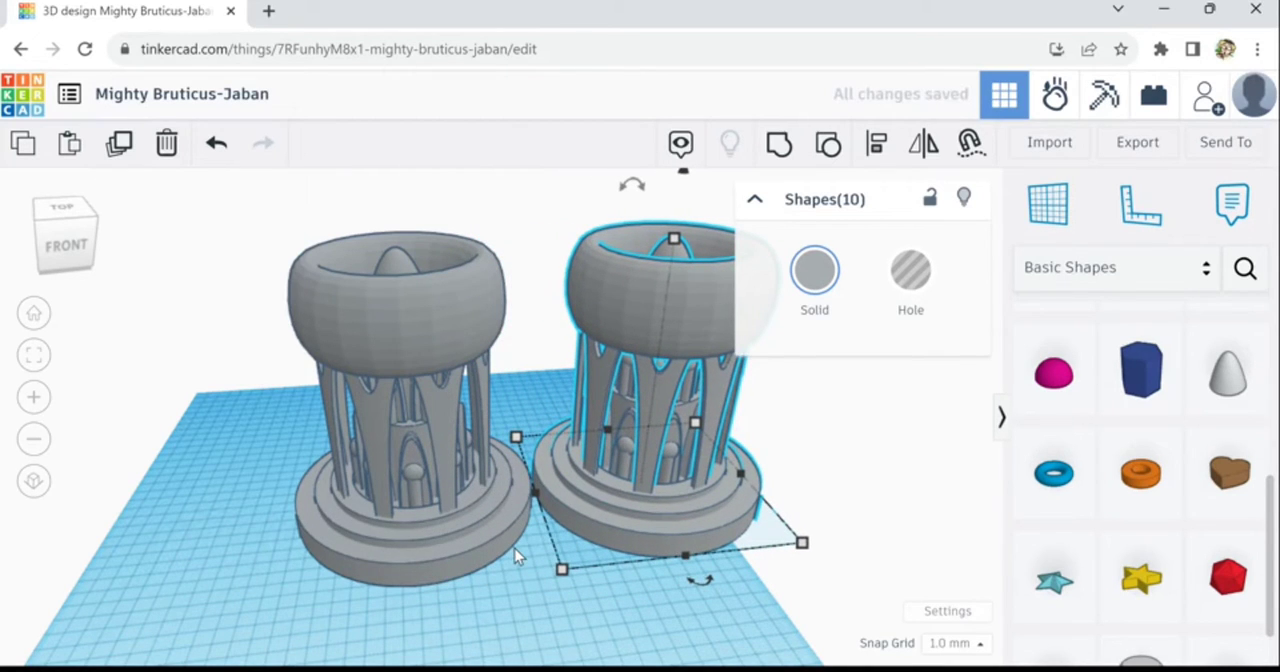
key("Right")
key("Right")
key("Right")
key("Right")
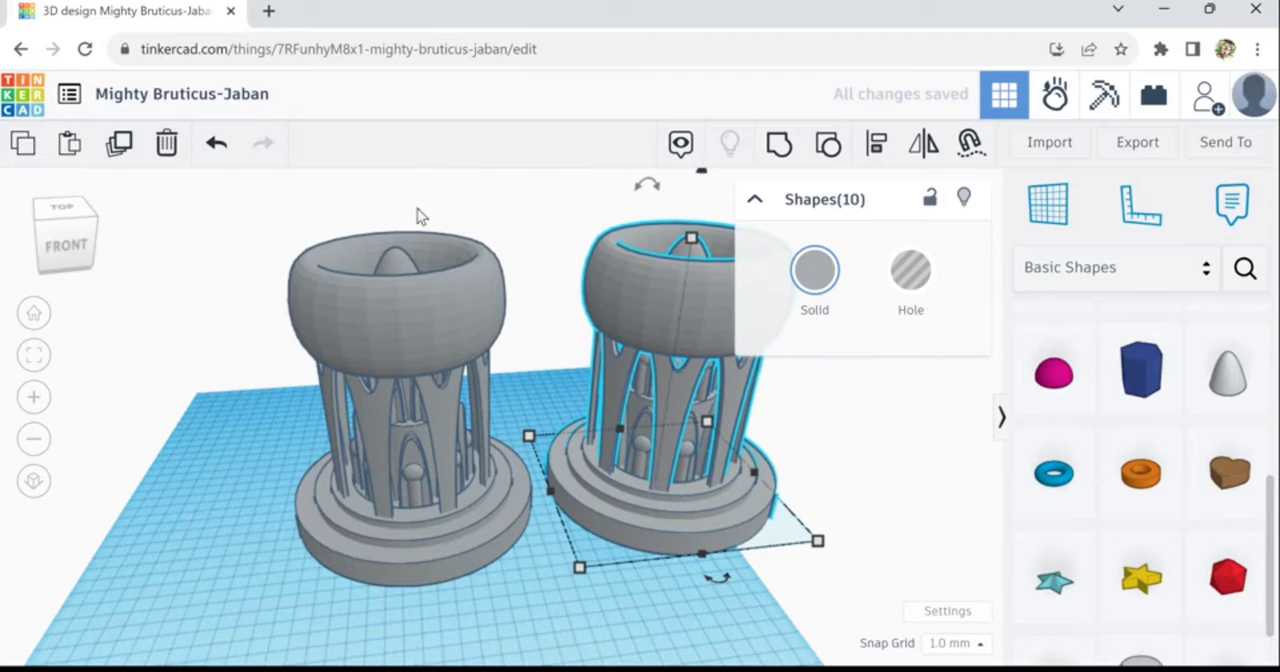
- Select both towers together and shift them left until both bases stand fully on the workplane
left_click_drag(409, 193, 577, 434)
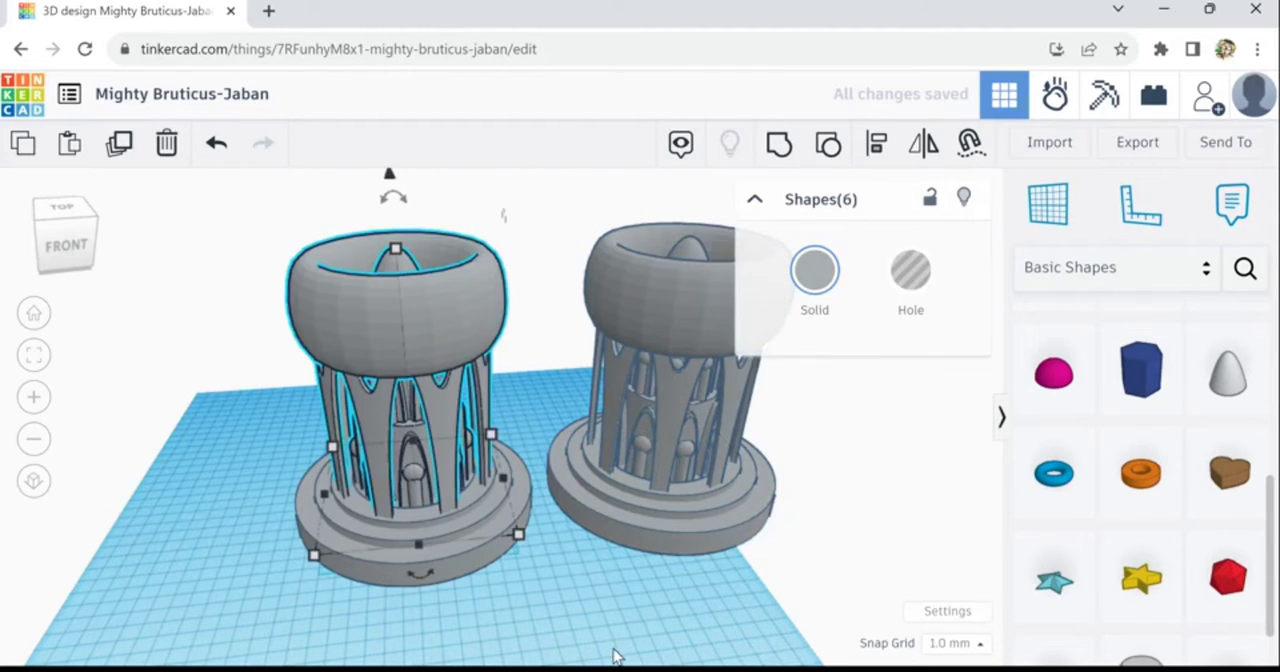
left_click(612, 650)
right_click_drag(599, 631, 775, 612)
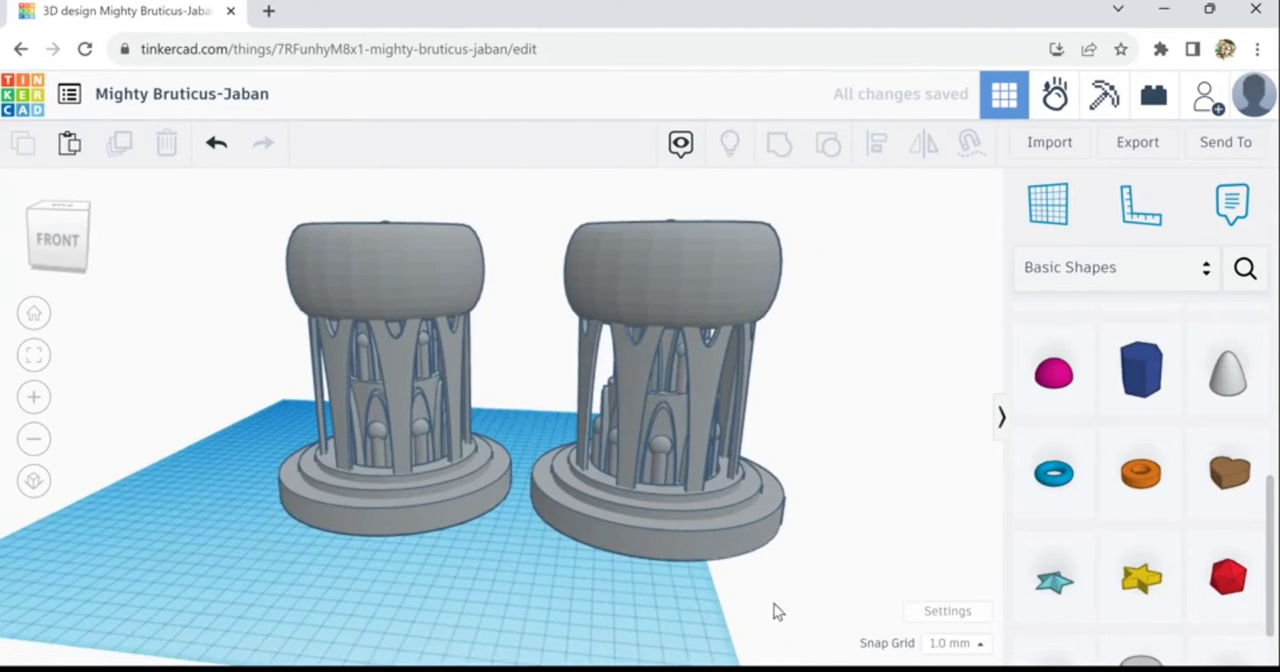
left_click_drag(778, 584, 275, 222)
key("Left")
key("Left")
key("Left")
key("Left")
key("Left")
key("Left")
key("Left")
key("Left")
key("Left")
key("Left")
key("Left")
key("Left")
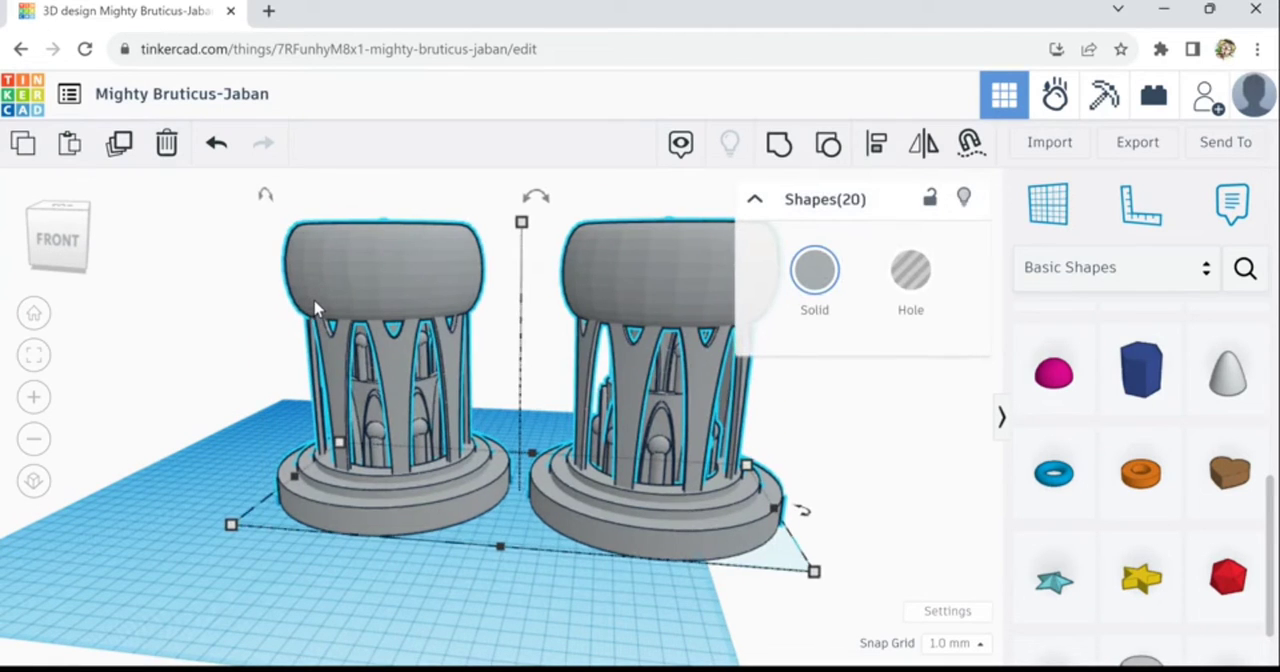
key("Left")
key("Left")
key("Left")
key("Left")
key("Left")
key("Left")
key("Left")
key("Left")
key("Left")
key("Left")
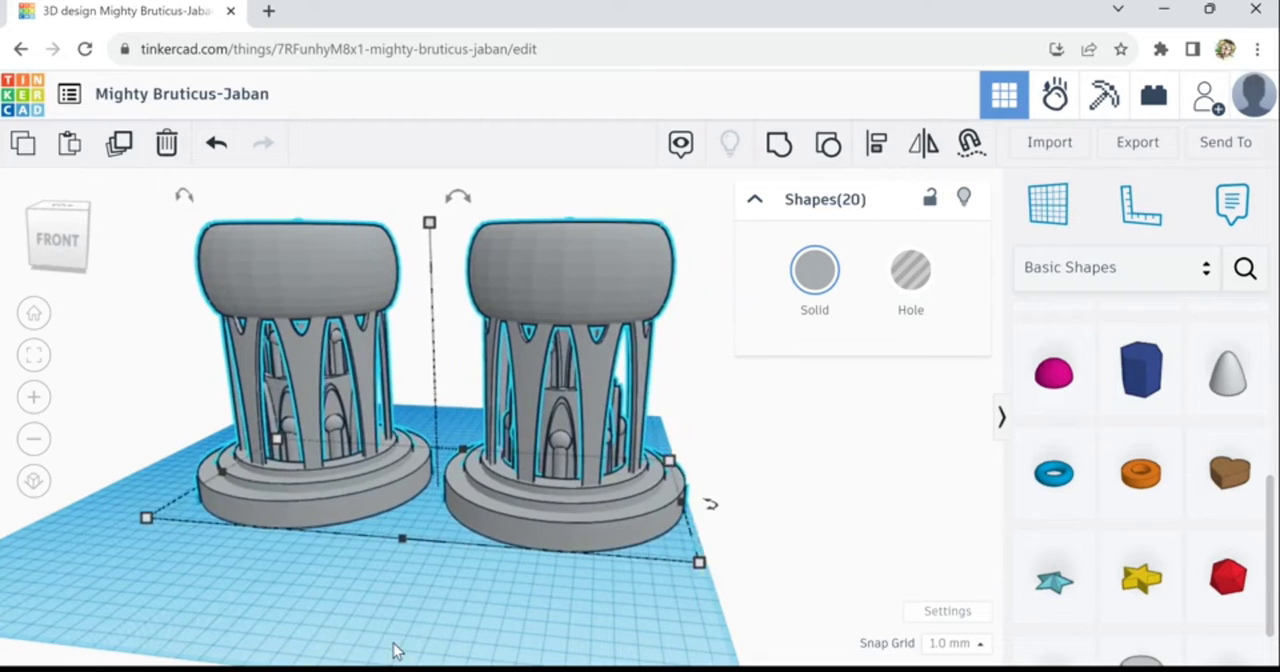
left_click(383, 611)
- Select both towers and scale them down proportionally to a height of 53 mm
scroll(383, 611, "down", 3)
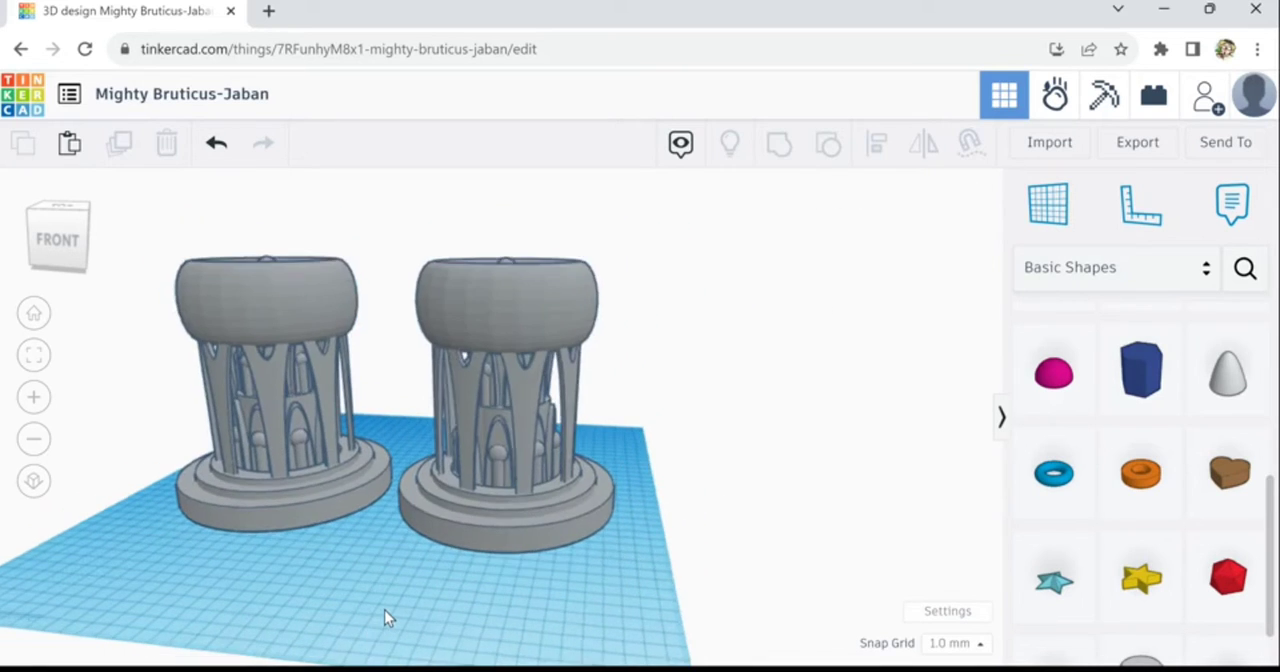
right_click_drag(394, 611, 145, 246)
left_click_drag(148, 260, 635, 572)
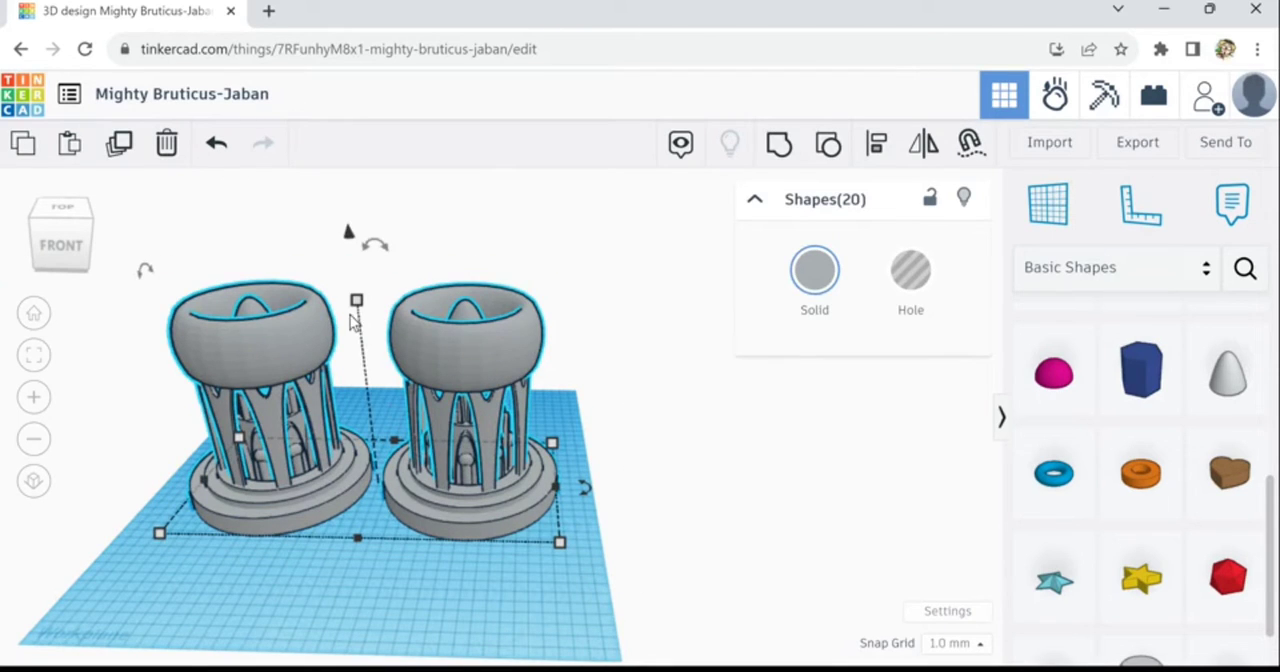
left_click_drag(356, 300, 376, 458, "shift")
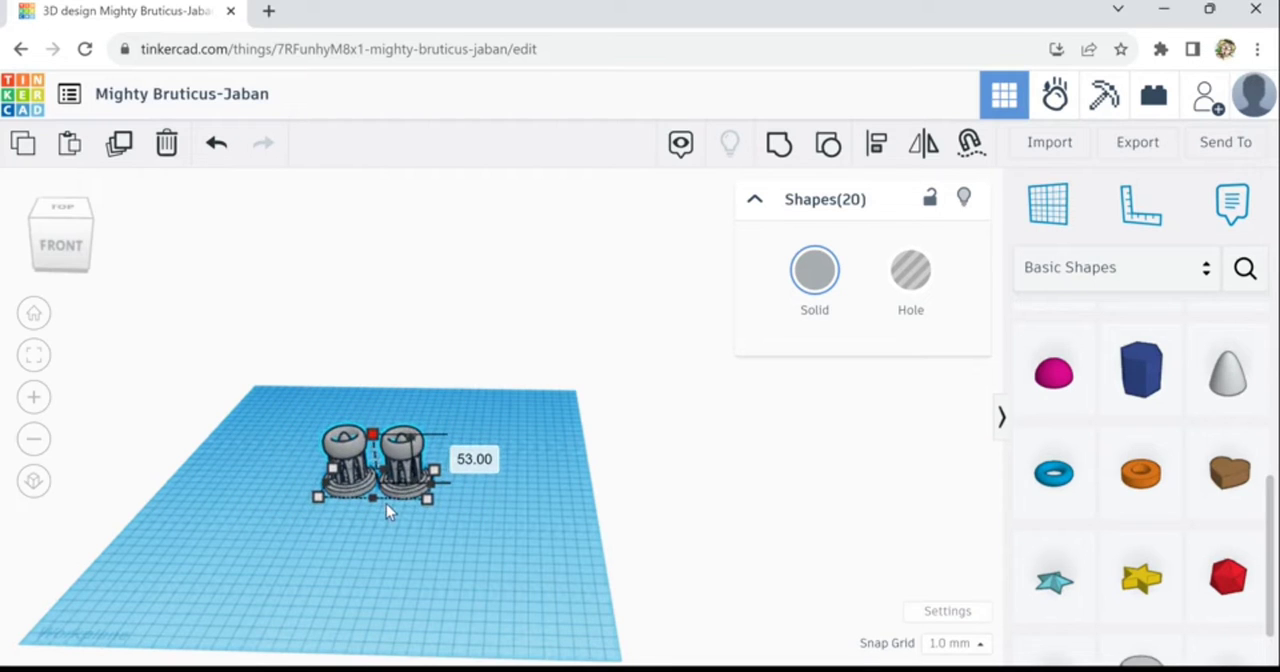
scroll(386, 504, "up", 4)
scroll(388, 490, "up", 6)
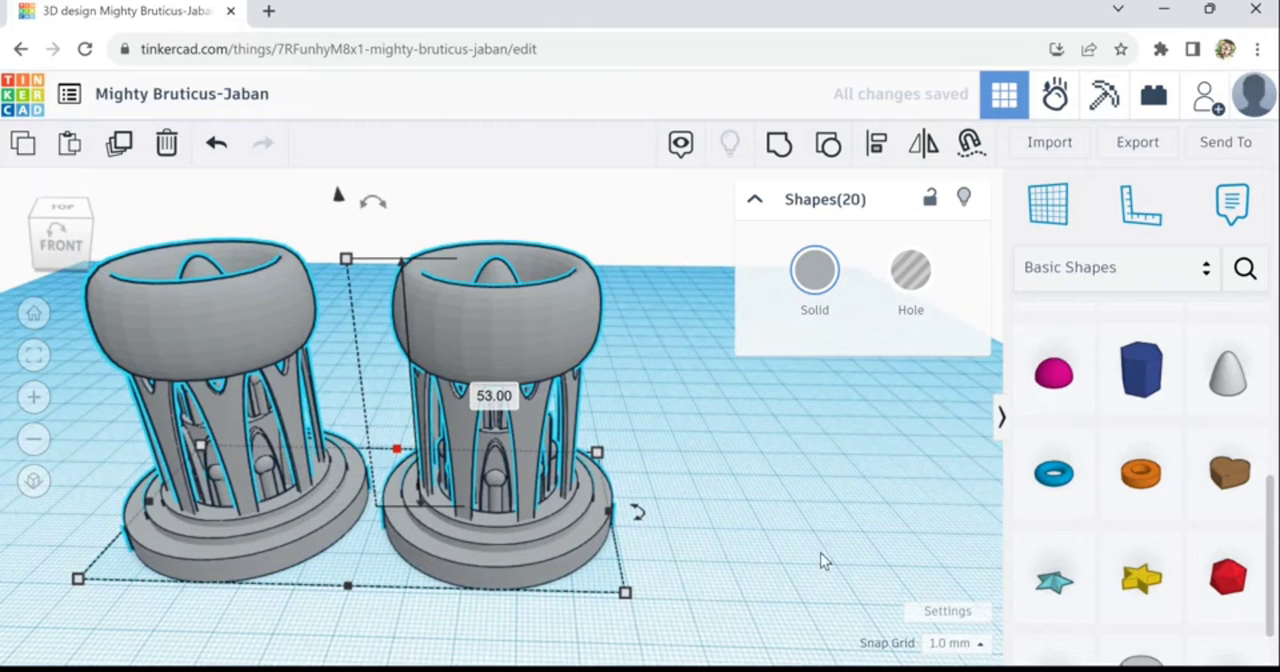
left_click(806, 551)
scroll(798, 548, "down", 3)
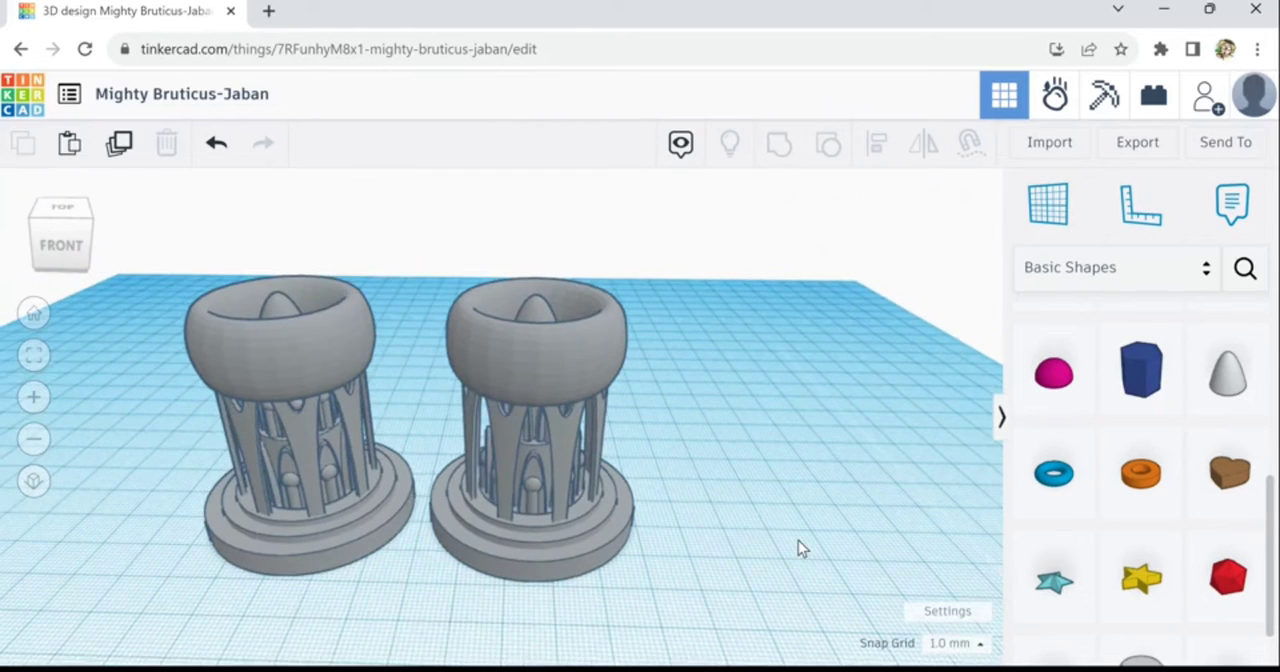
scroll(798, 542, "down", 1)
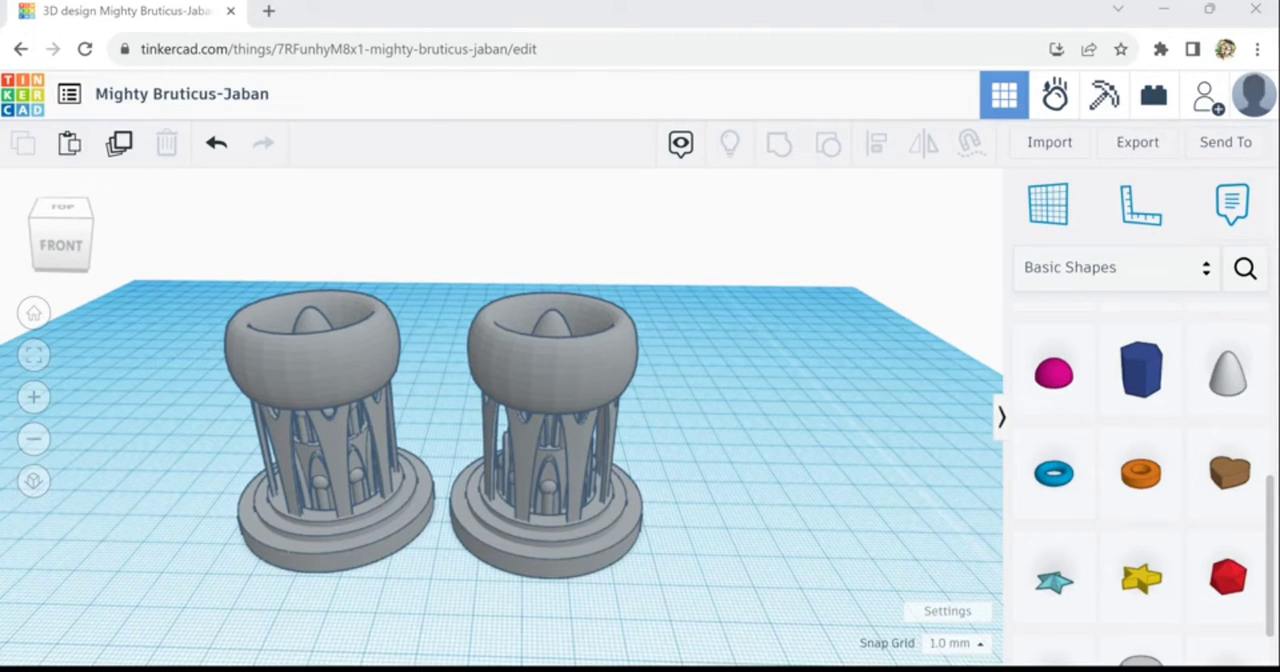
- Move both towers together about 86 mm to the right and 195 mm towards the back of the workplane
left_click_drag(672, 316, 335, 558)
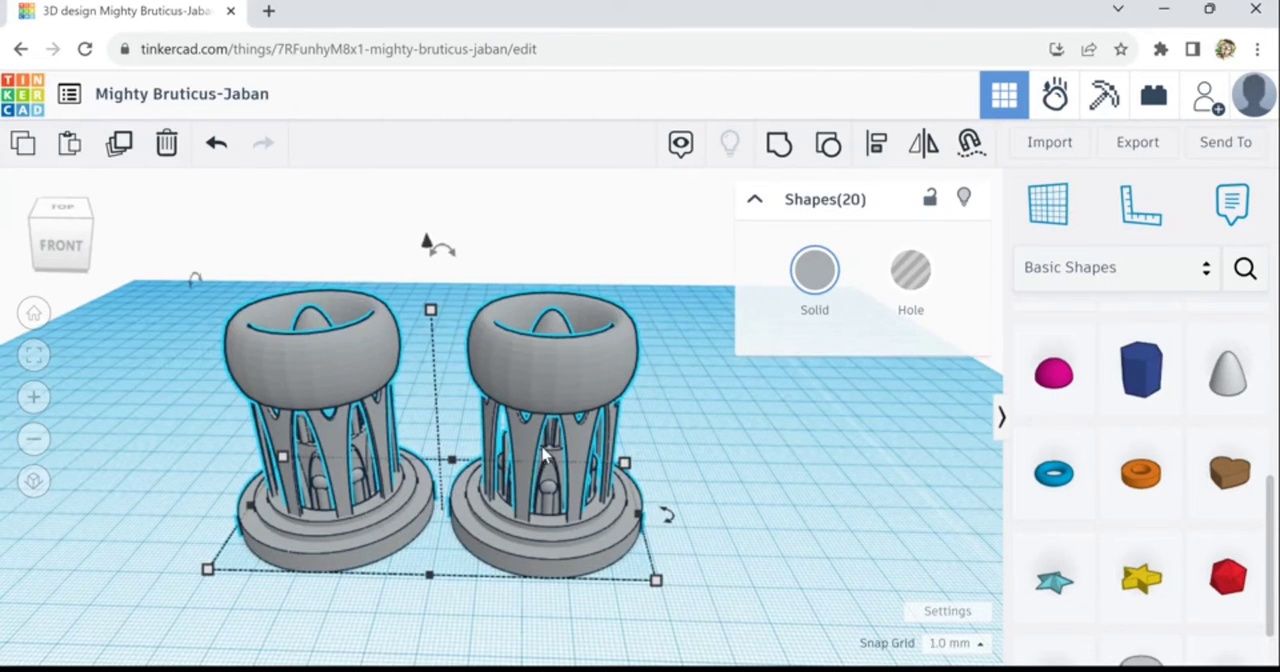
left_click_drag(543, 456, 706, 487)
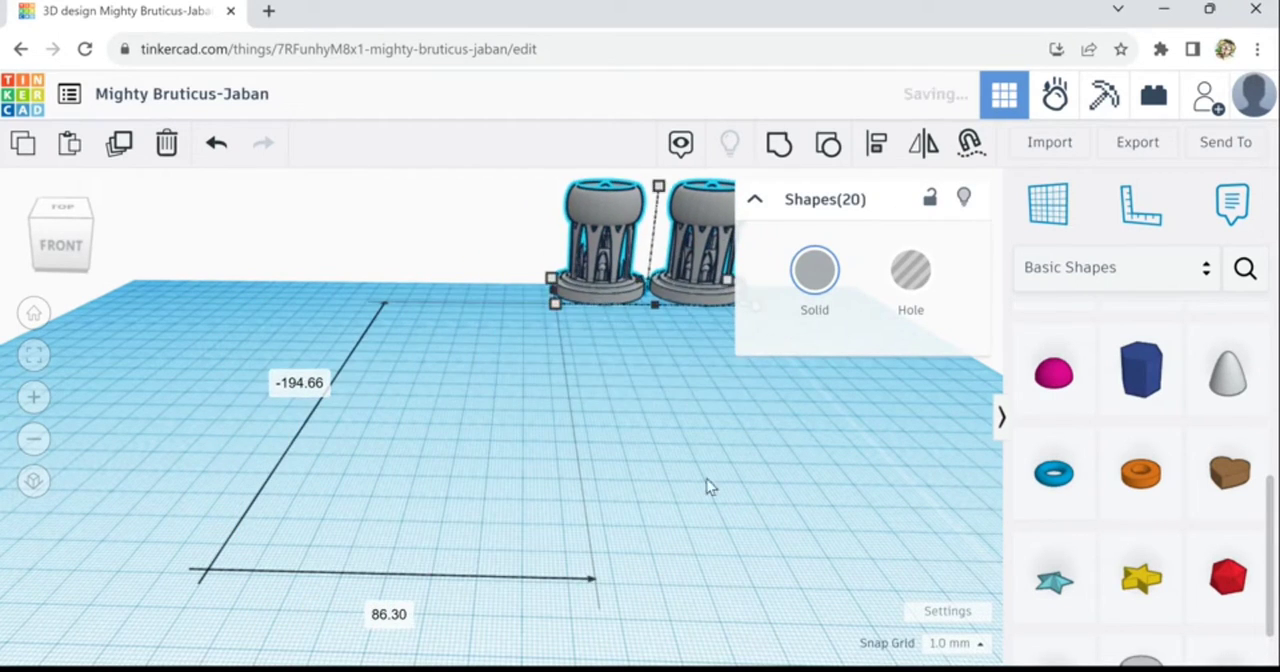
scroll(721, 549, "down", 2)
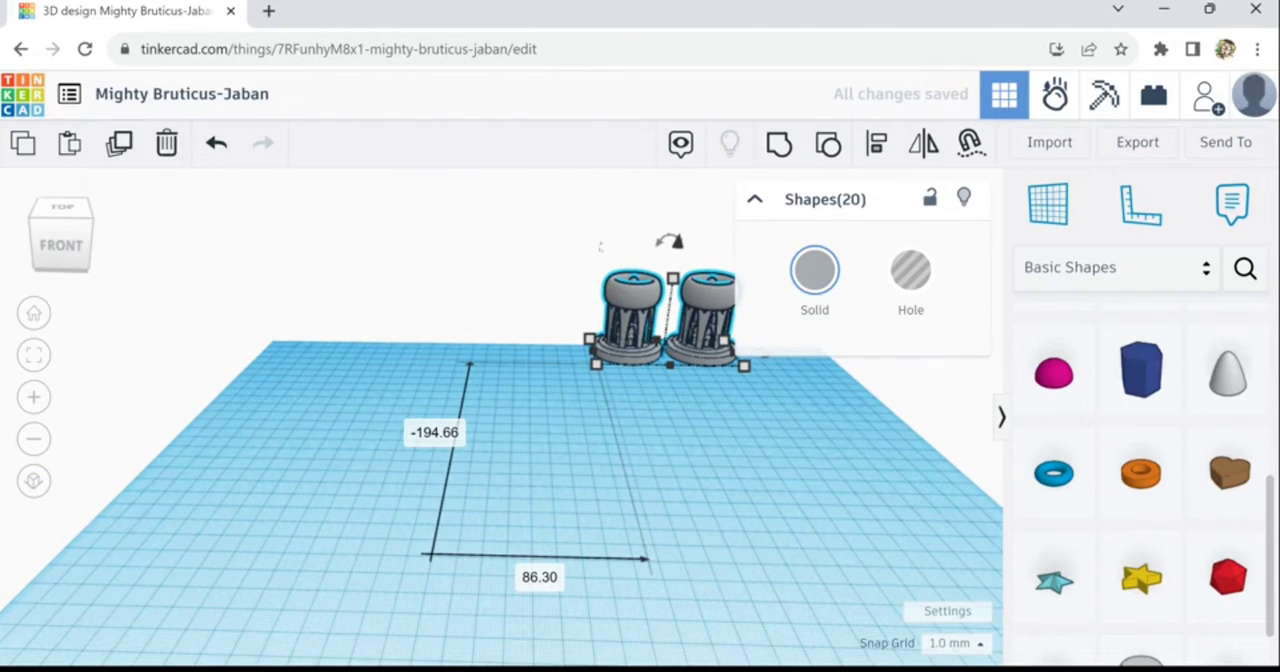
- Place a diamond, a four-sided pyramid and a cone of base radius 10 and height 20 apart on the empty workplane
left_click_drag(1270, 561, 1270, 593)
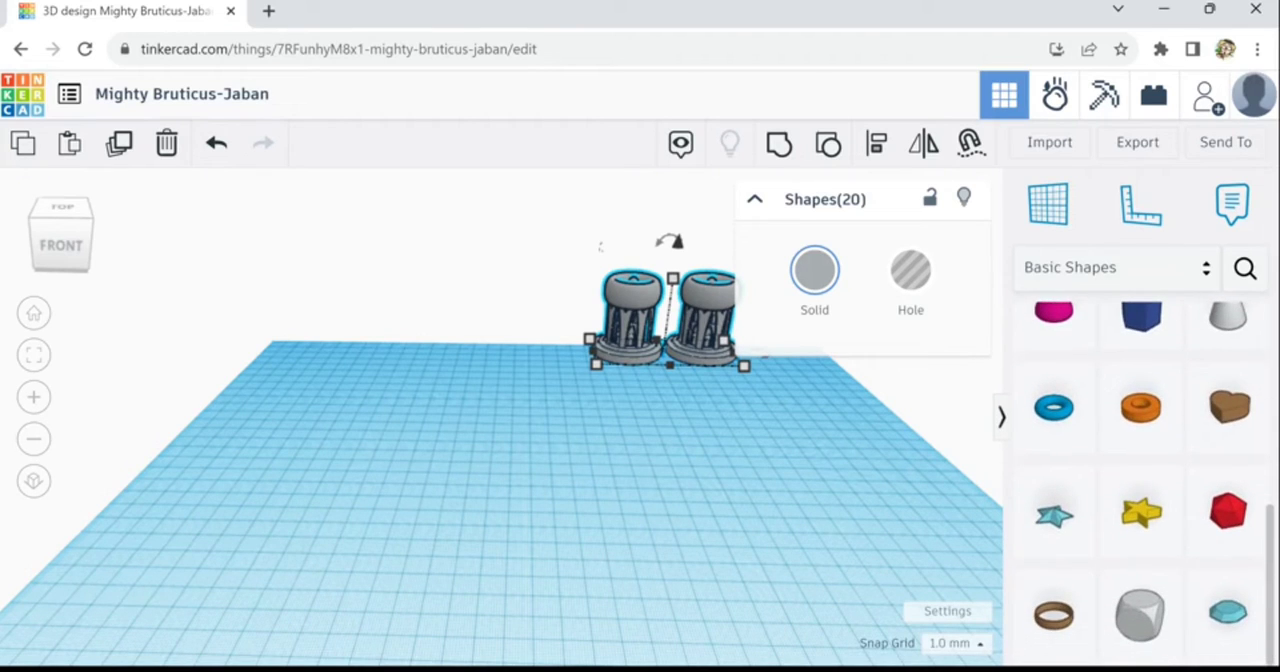
left_click_drag(952, 625, 419, 524)
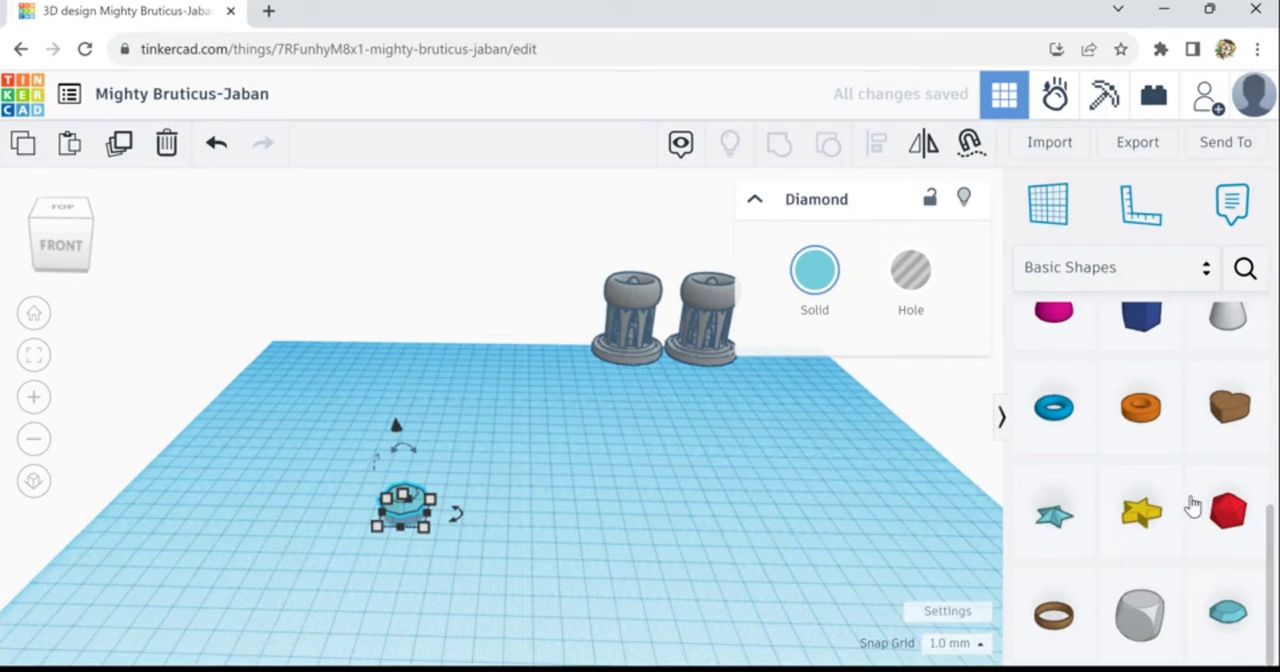
left_click_drag(1276, 507, 1270, 420)
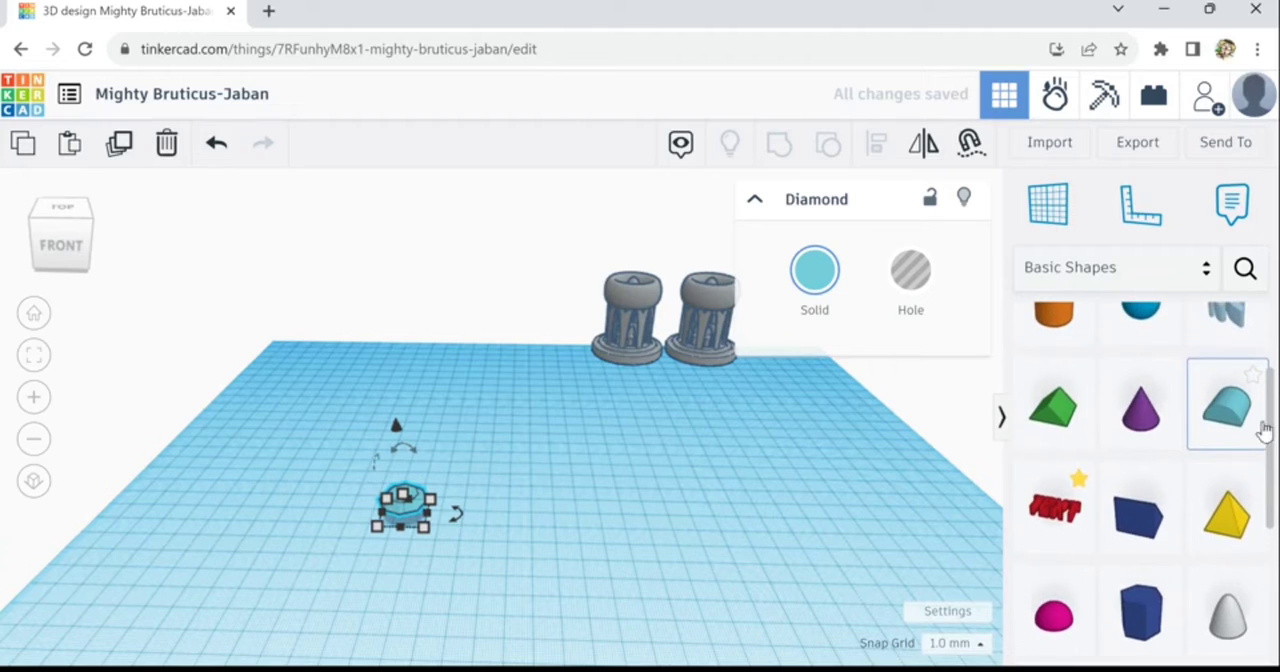
left_click_drag(1229, 537, 640, 468)
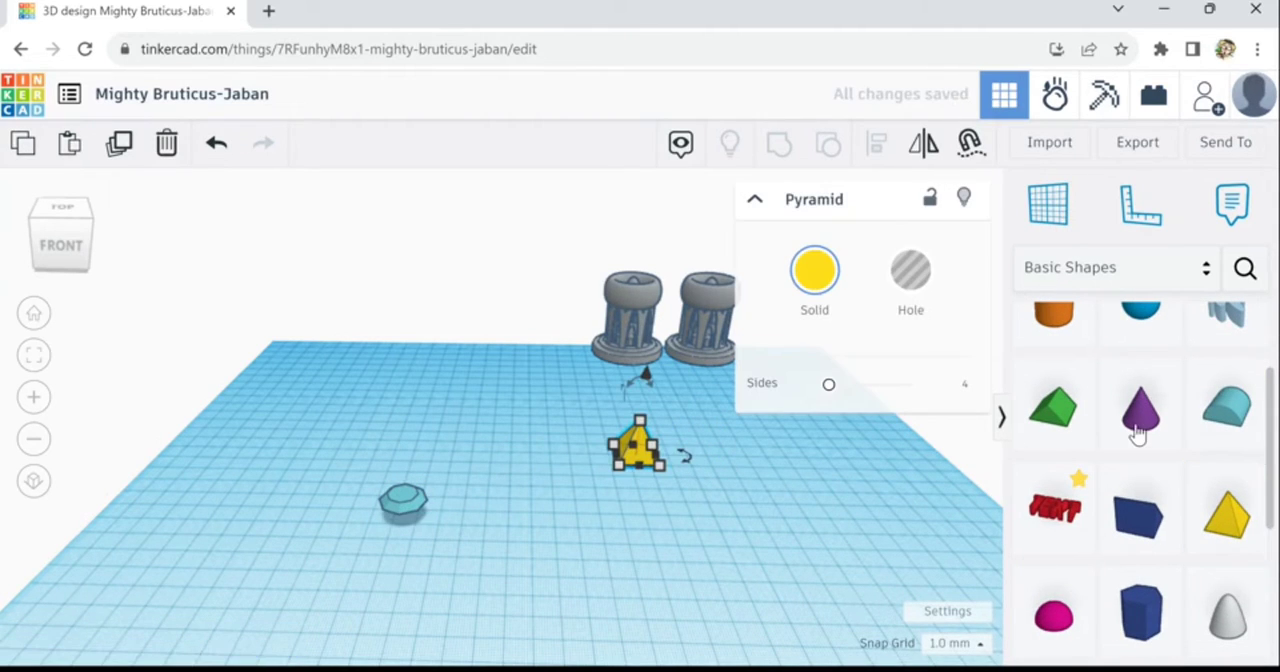
left_click_drag(987, 468, 425, 470)
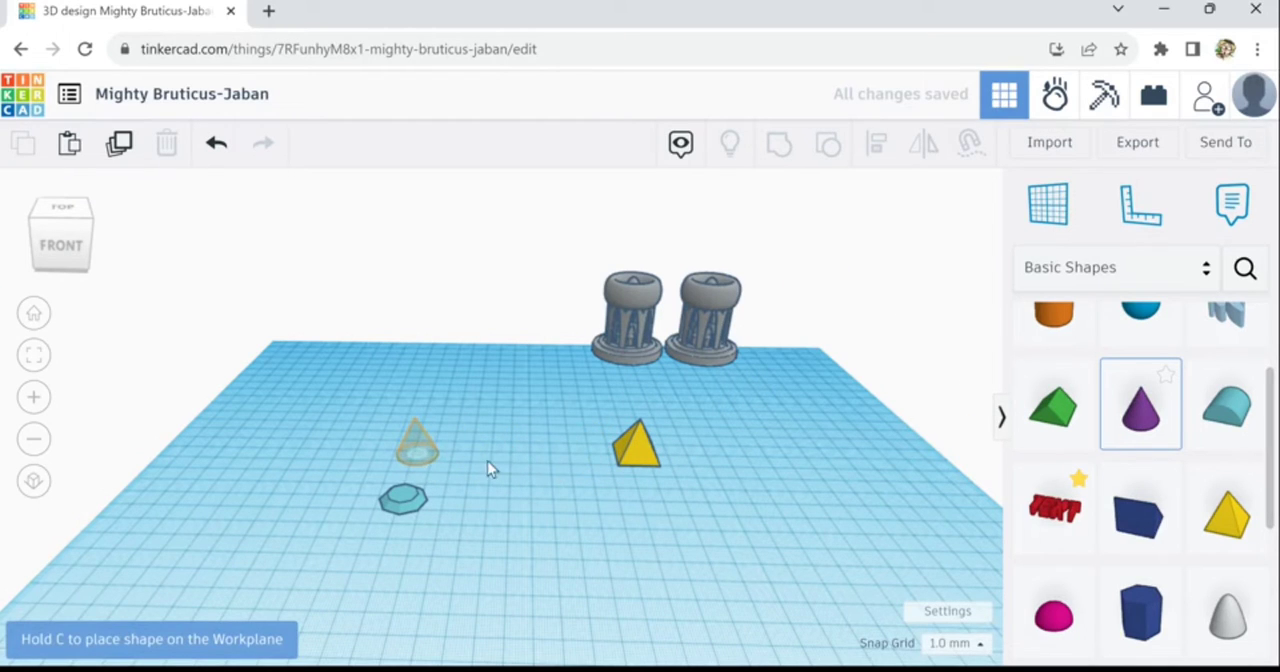
left_click(638, 448)
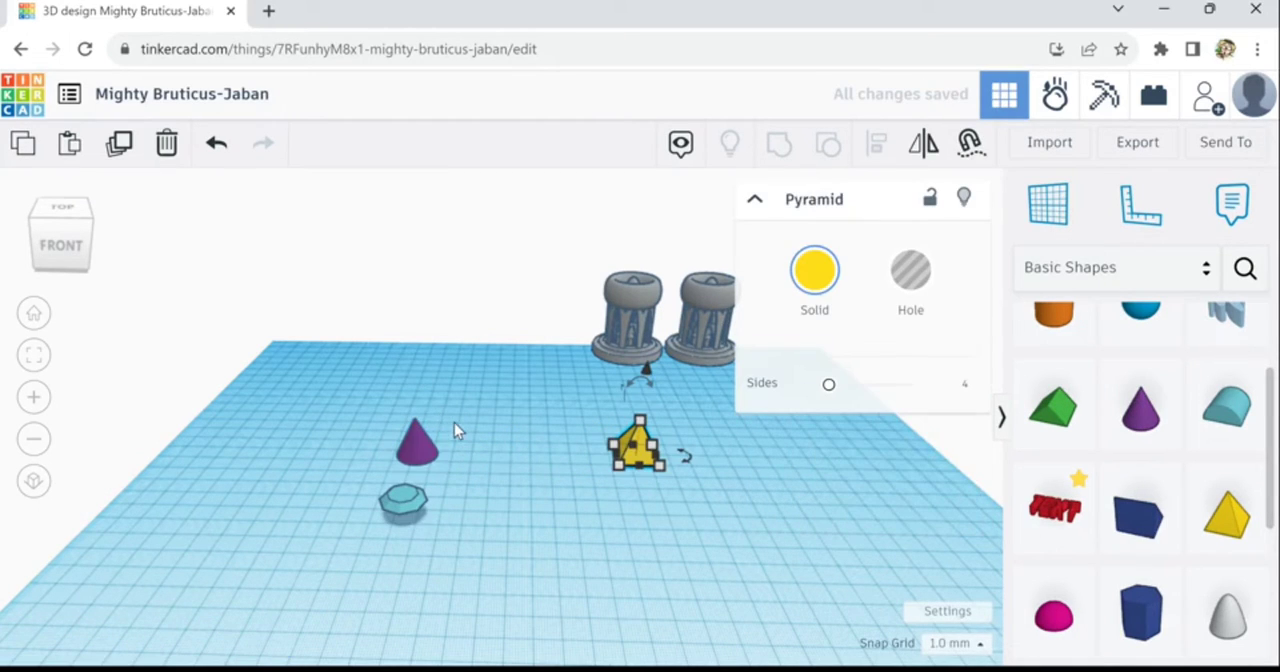
left_click(456, 424)
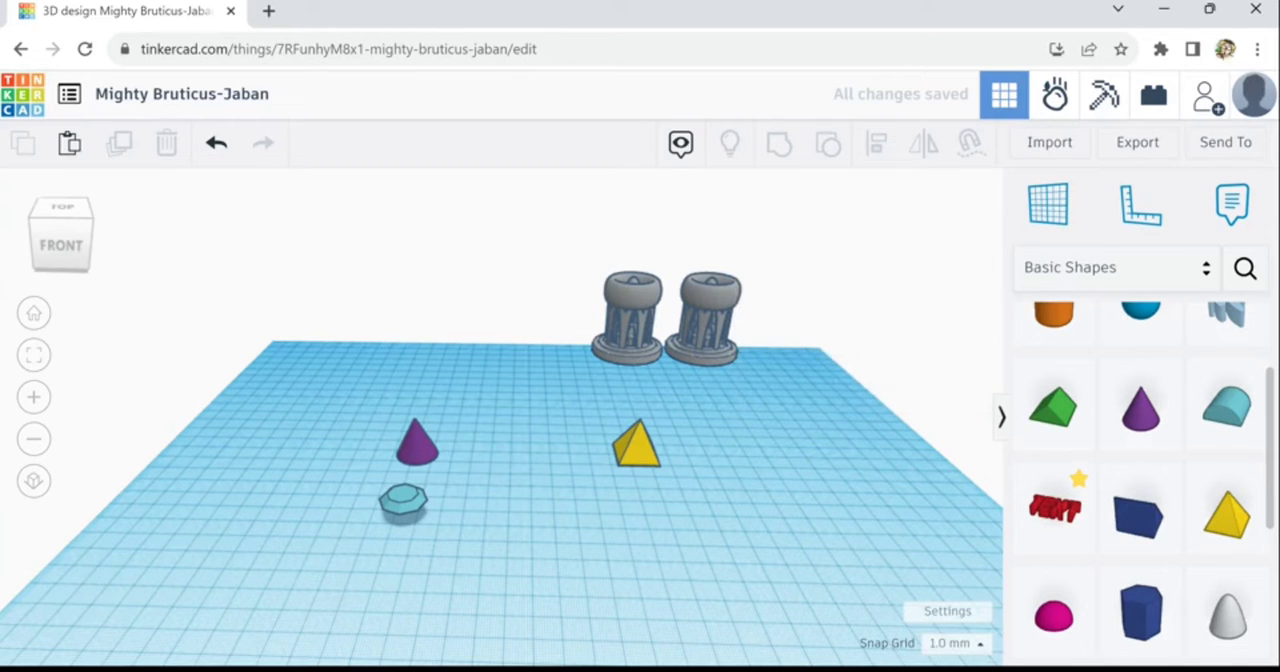
- Place a solid cylinder on the workplane in front of the diamond
scroll(1140, 480, "up", 2)
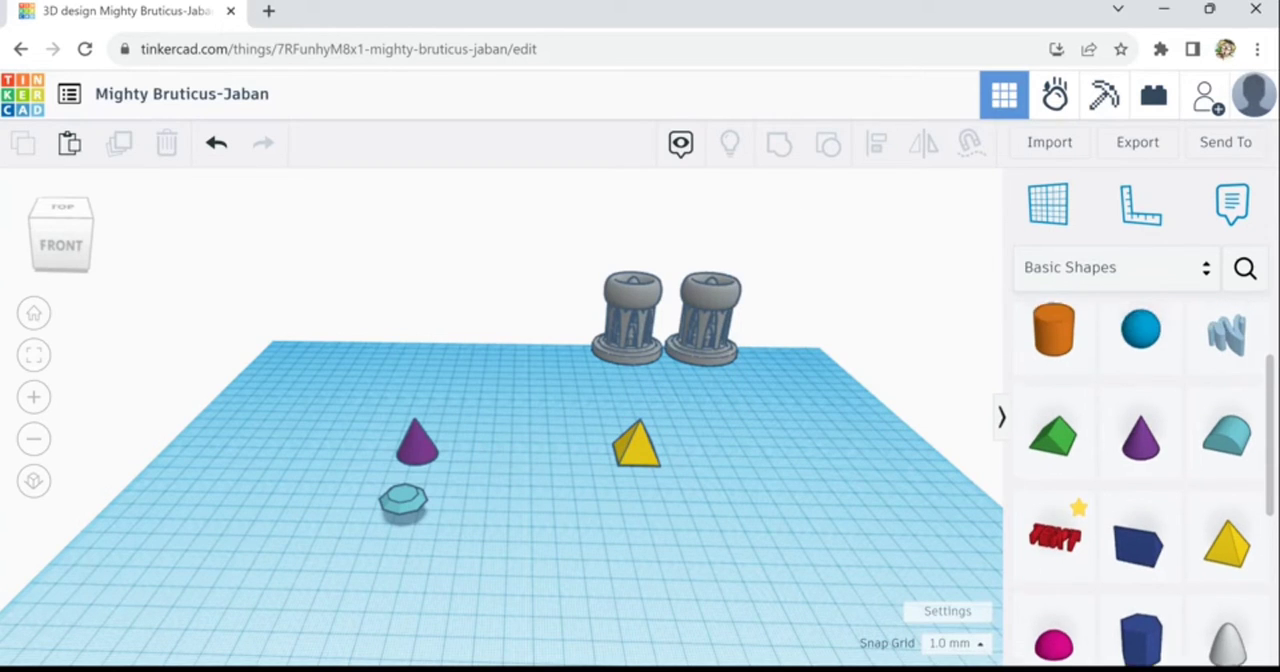
scroll(1140, 480, "up", 1)
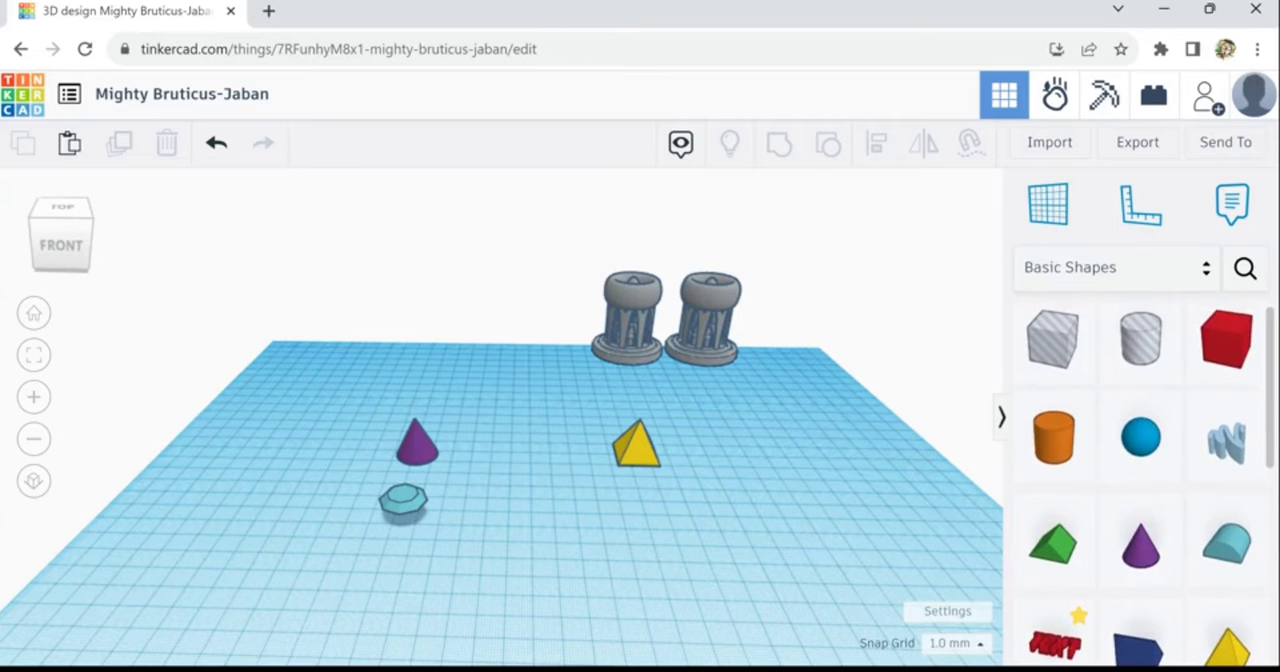
scroll(1094, 466, "down", 1)
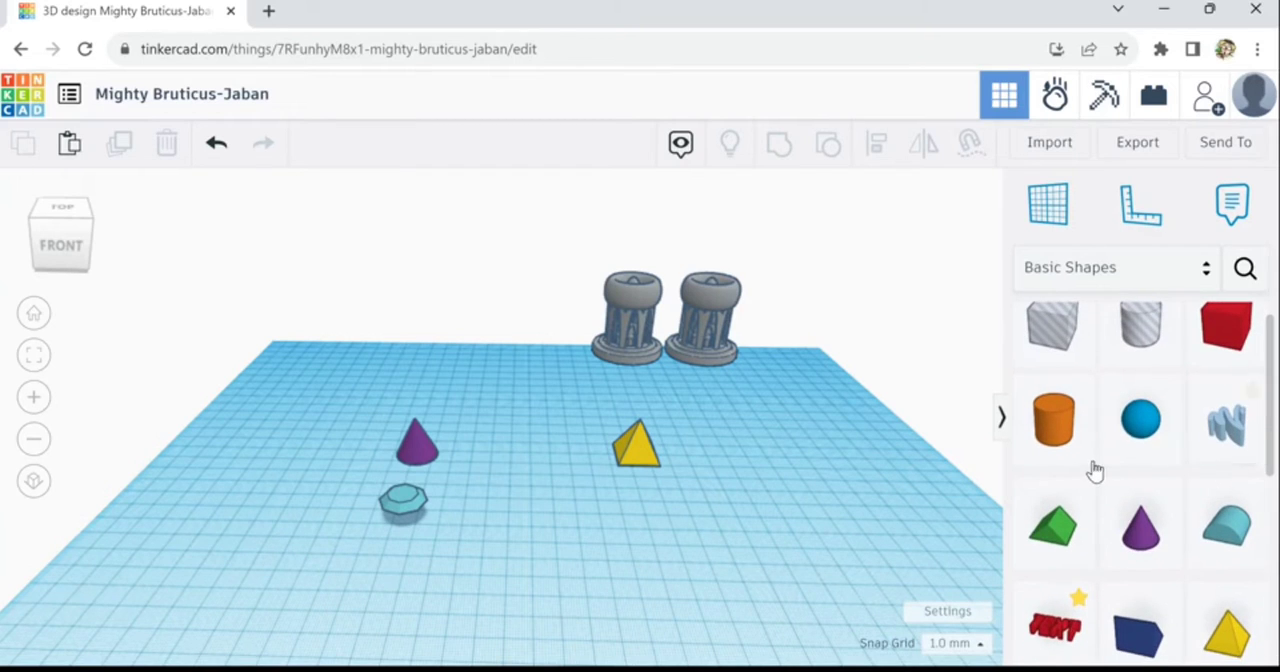
left_click(346, 573)
scroll(456, 559, "up", 1)
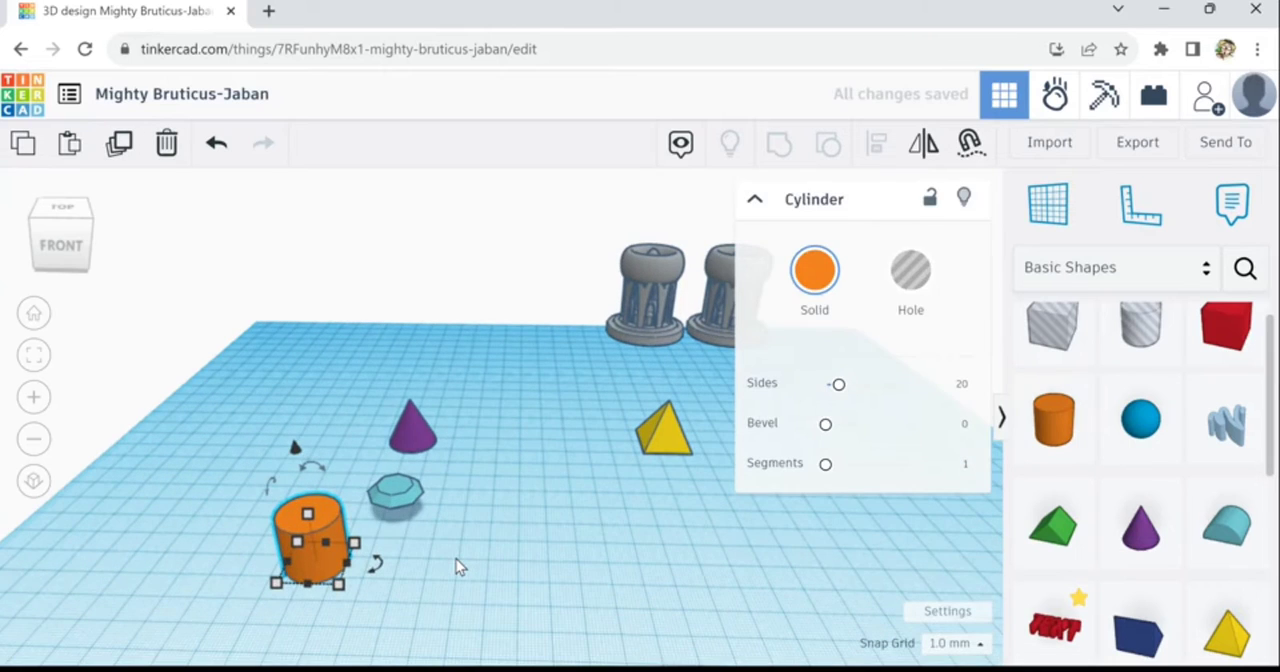
- Stretch the diamond on the workplane into a large, wide gem several times its default size
left_click(419, 506)
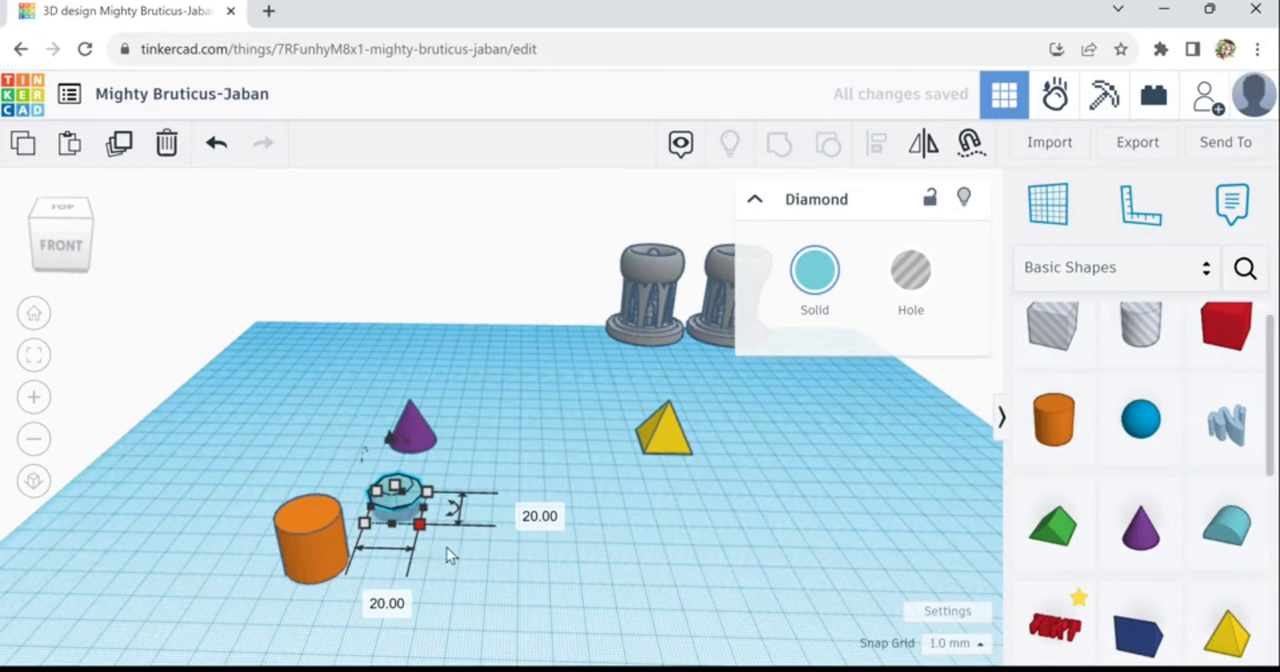
left_click_drag(425, 539, 655, 598)
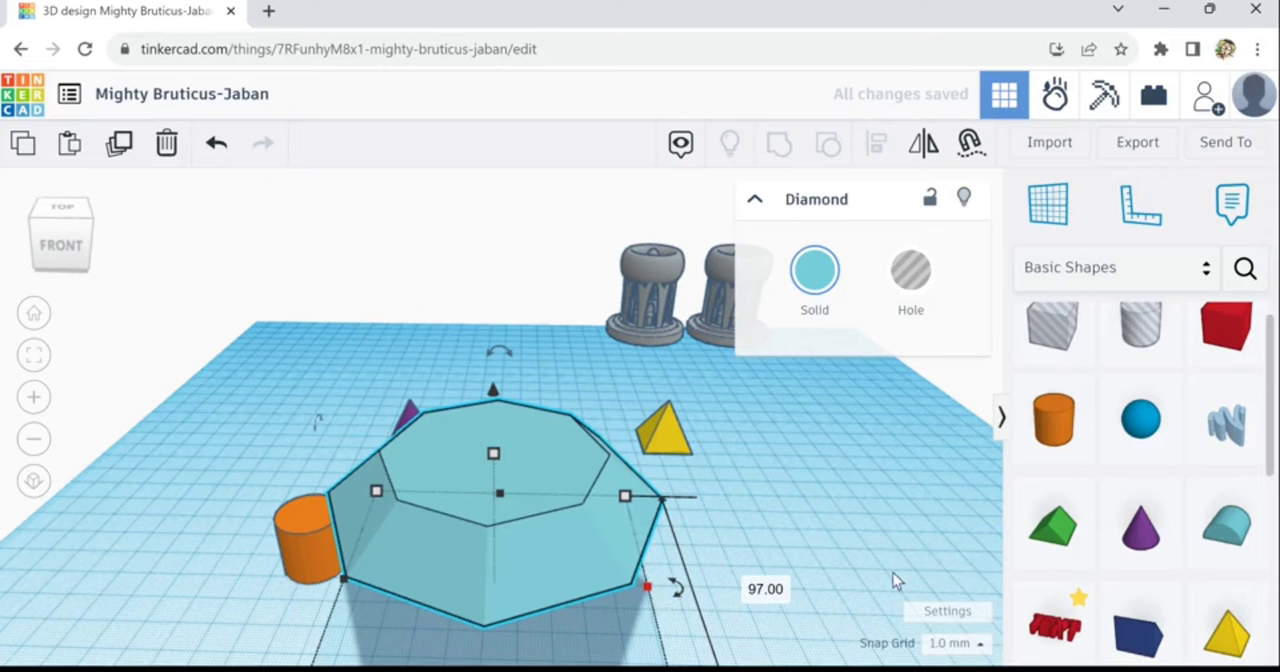
left_click_drag(893, 575, 812, 582)
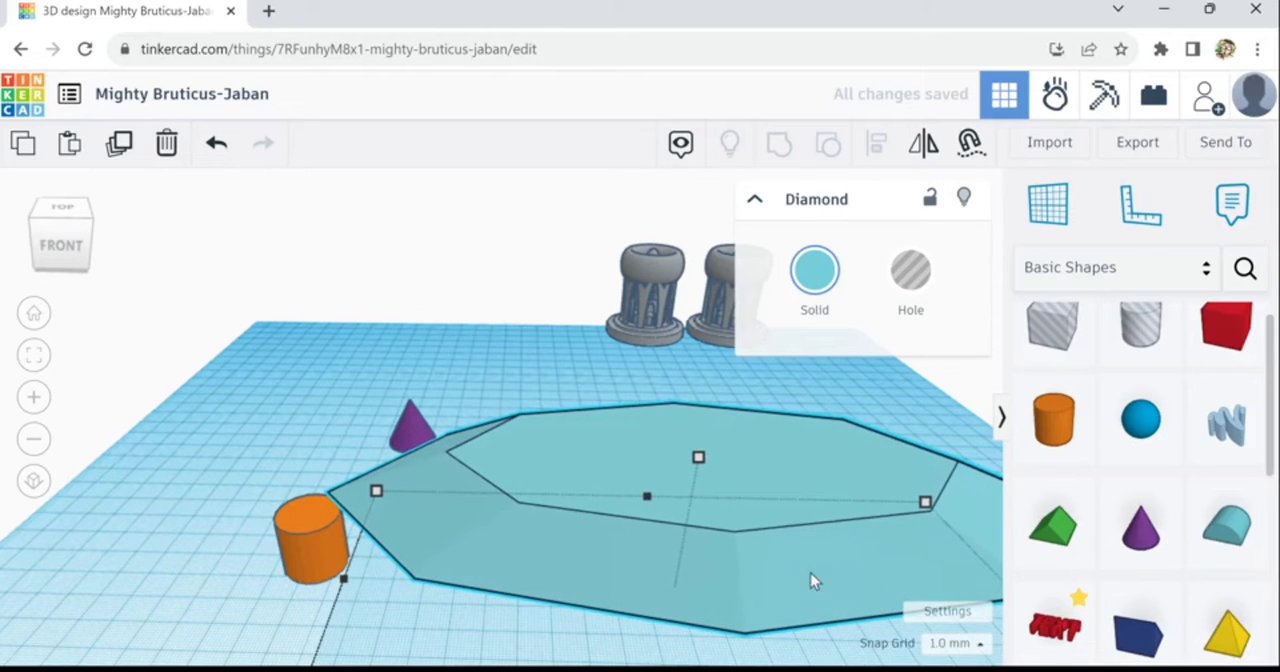
- Rotate the enlarged diamond -90° about its vertical axis and move it to the left edge of the workplane
left_click_drag(708, 546, 480, 517)
left_click_drag(782, 552, 445, 662)
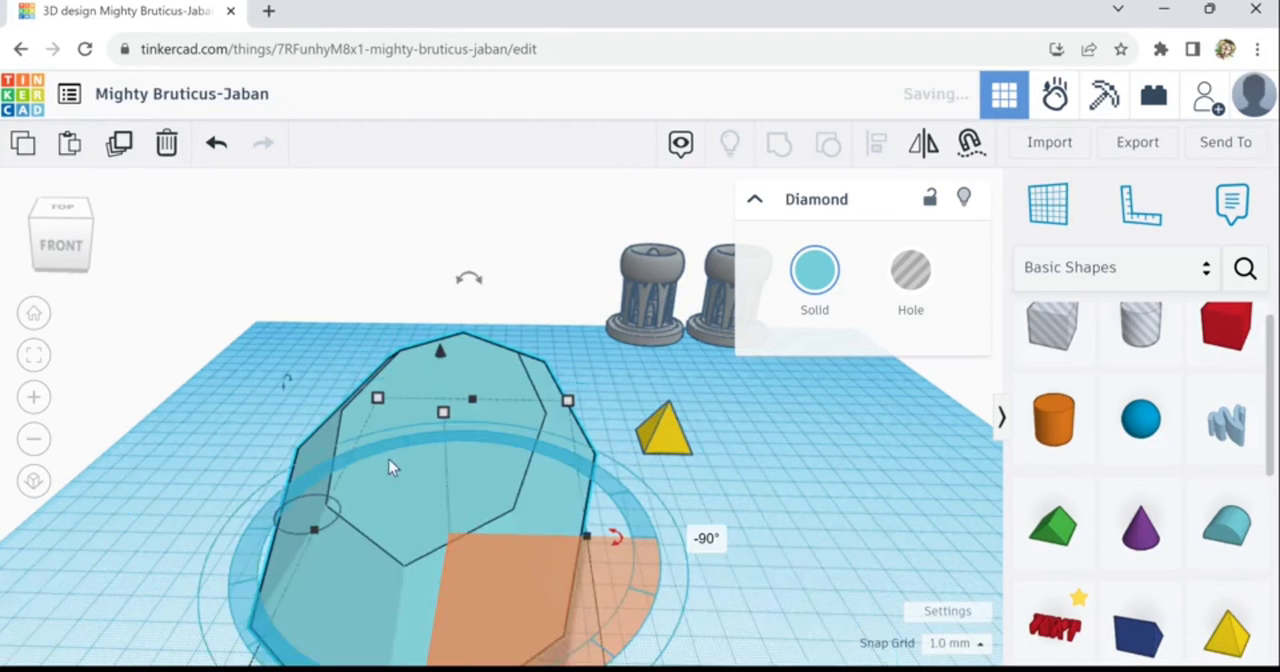
left_click_drag(389, 460, 161, 372)
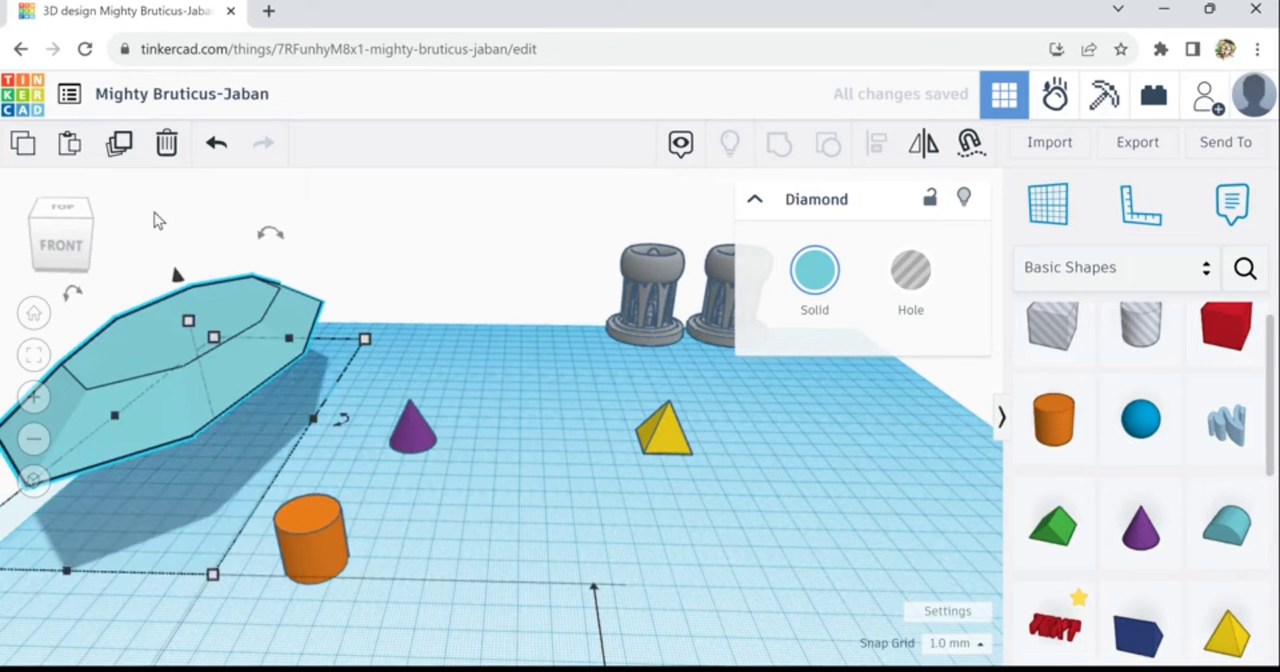
- Duplicate the enlarged diamond and stretch the copy upwards to a height of about 129 mm
left_click(133, 156)
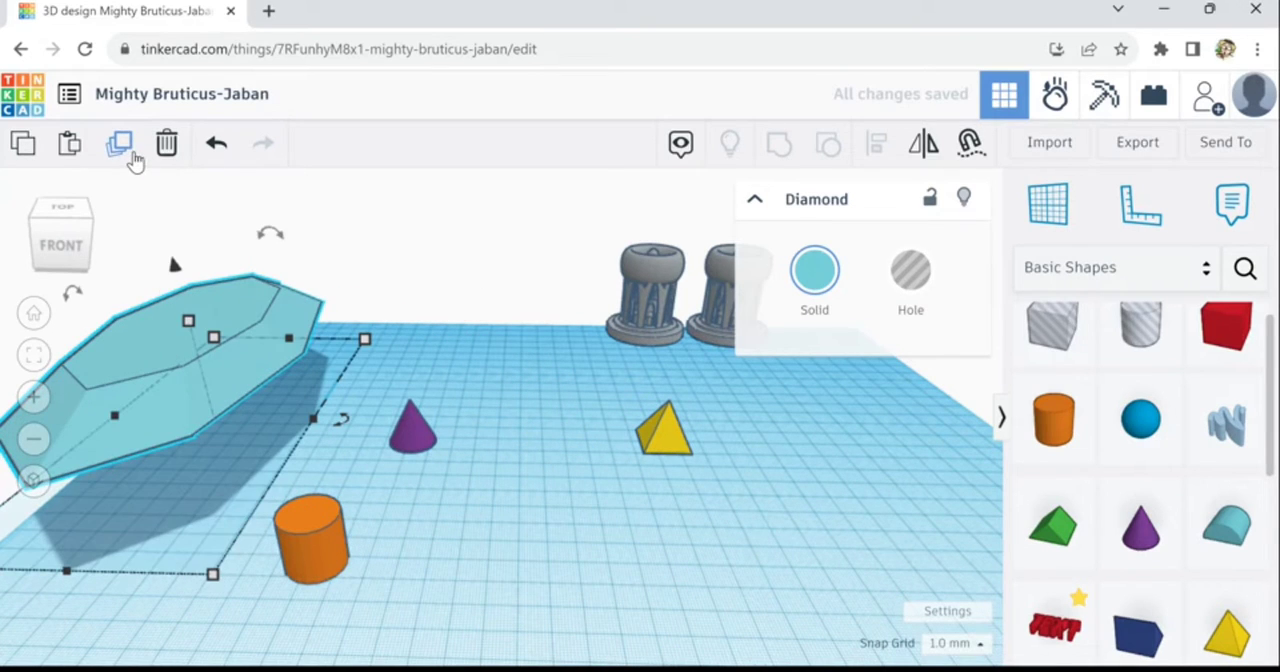
right_click_drag(225, 548, 248, 588)
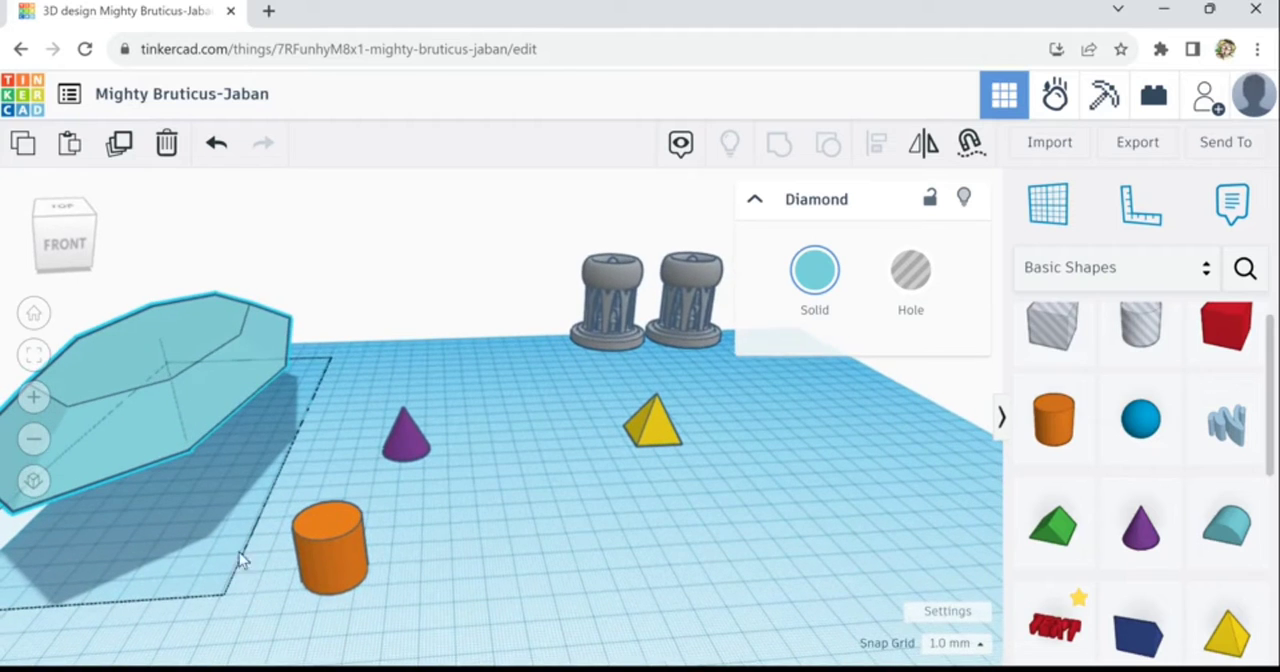
left_click_drag(170, 358, 117, 143)
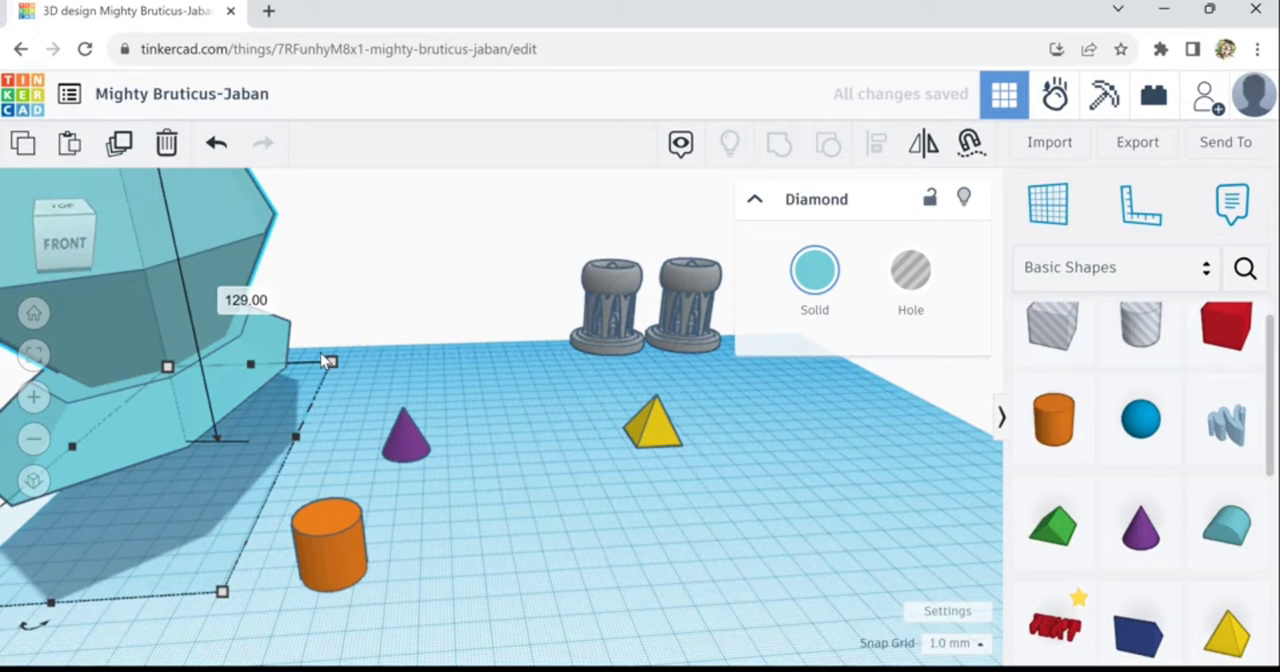
- Delete the flat original diamond underneath the tall copy
scroll(341, 370, "down", 2)
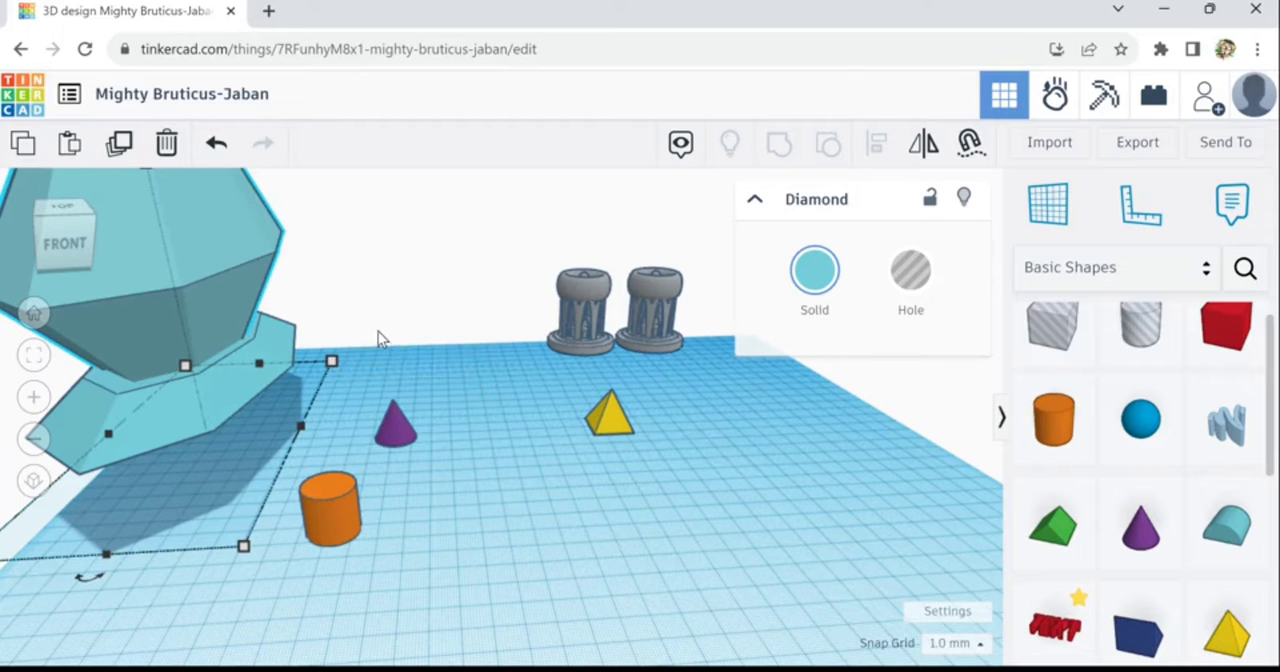
right_click_drag(396, 382, 650, 442)
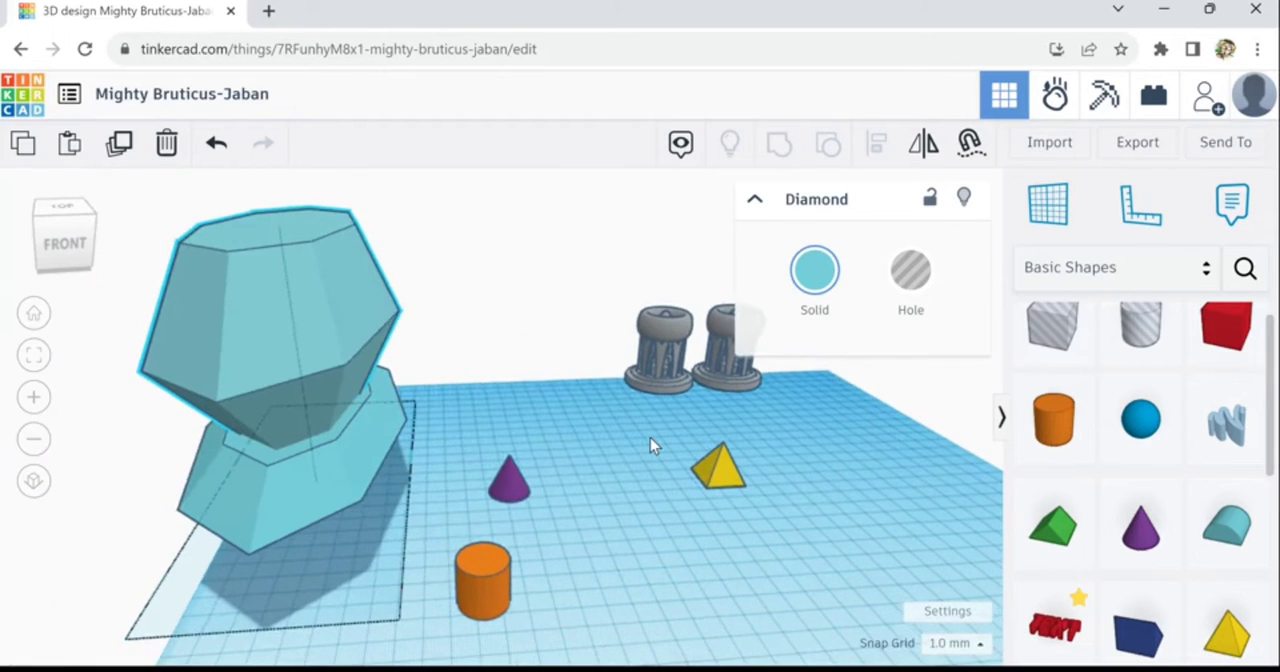
left_click(322, 487)
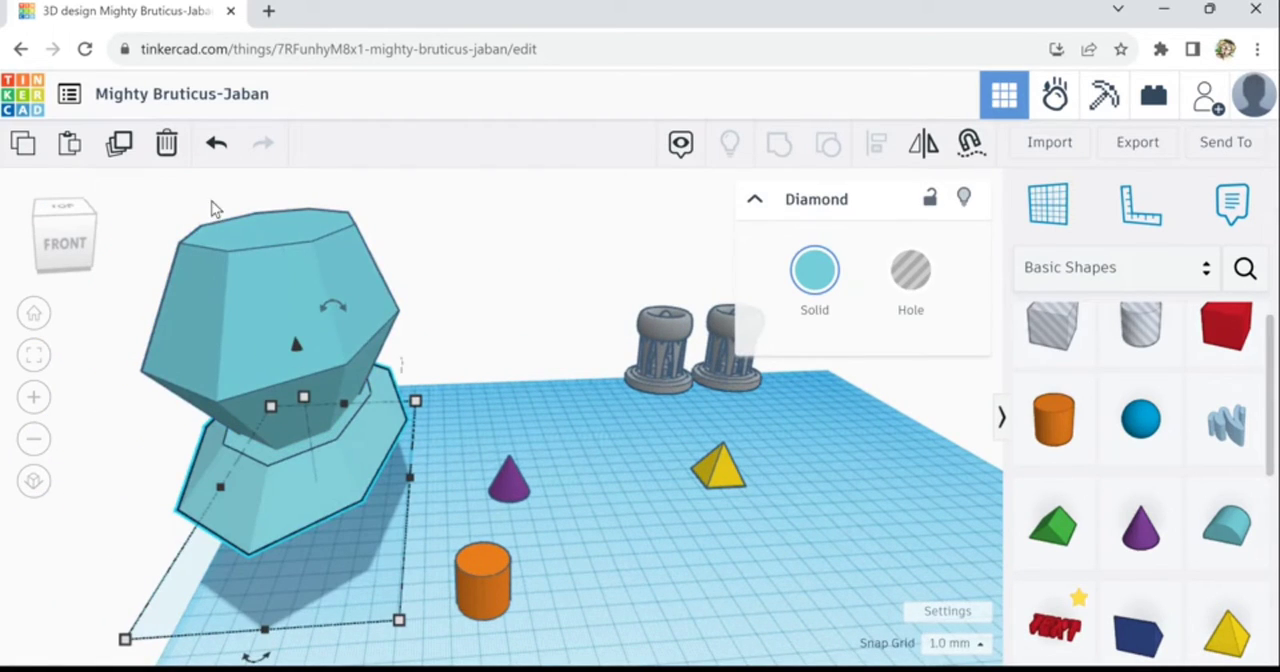
left_click(166, 143)
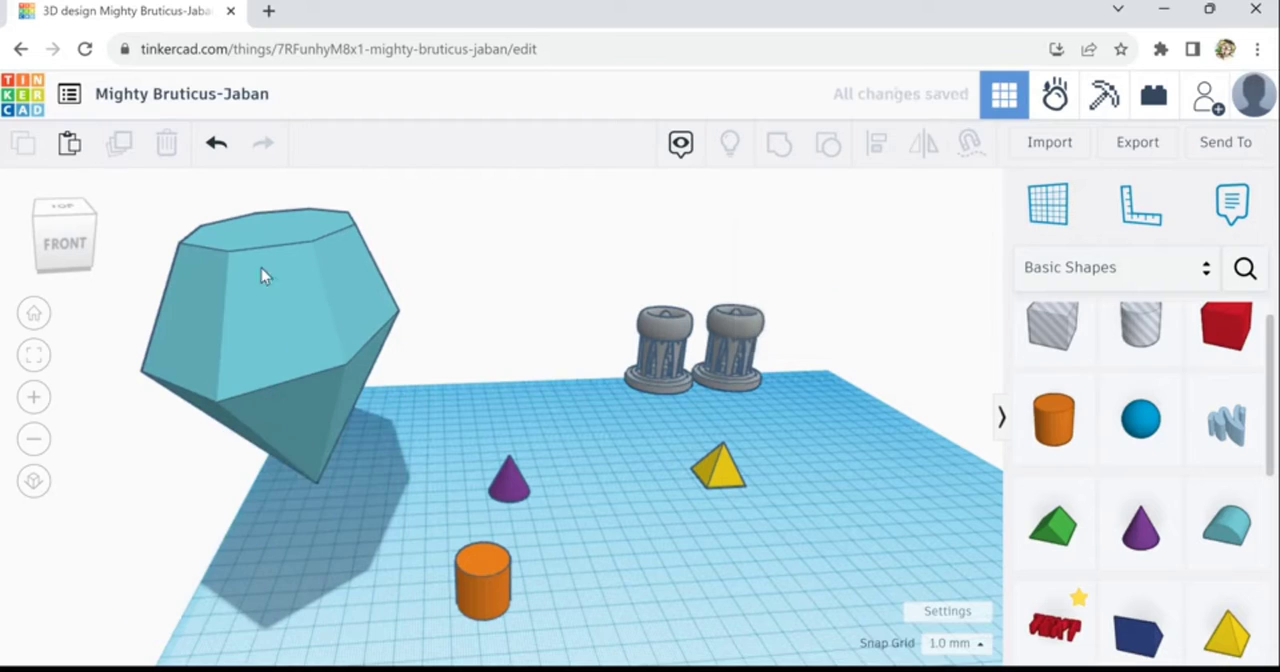
- Tip the tall diamond about 90° onto its side with its point facing right, and lengthen it to about 317 mm
left_click(312, 372)
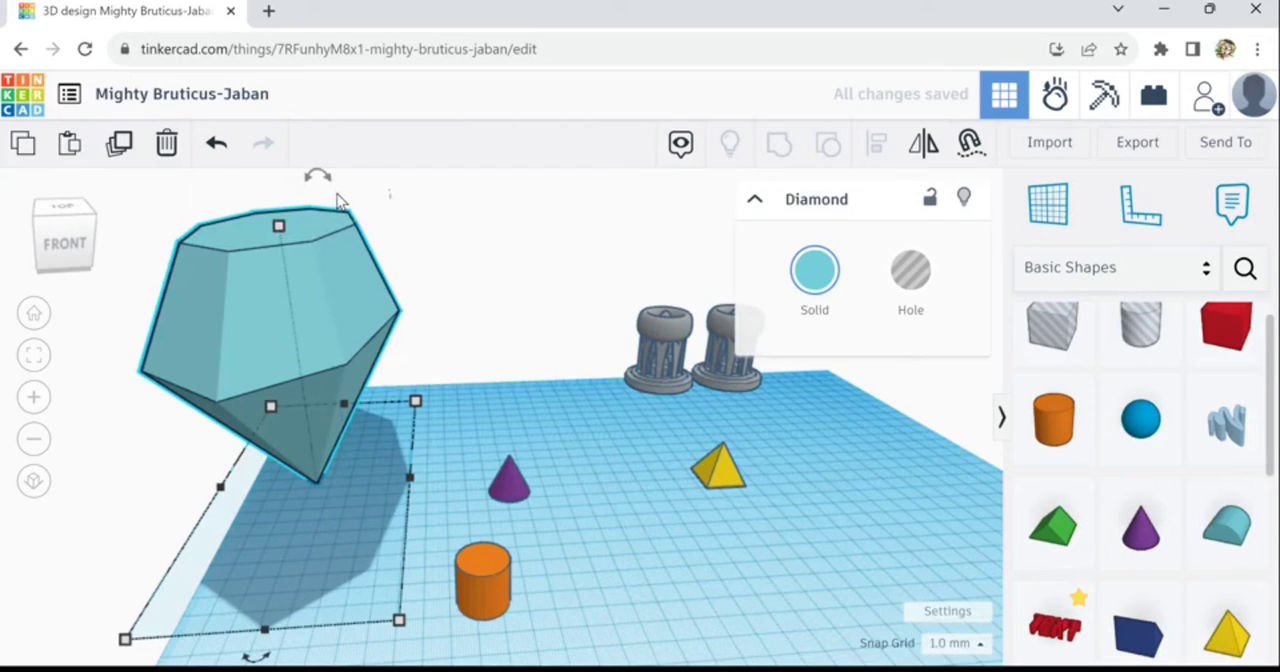
left_click_drag(320, 178, 274, 213)
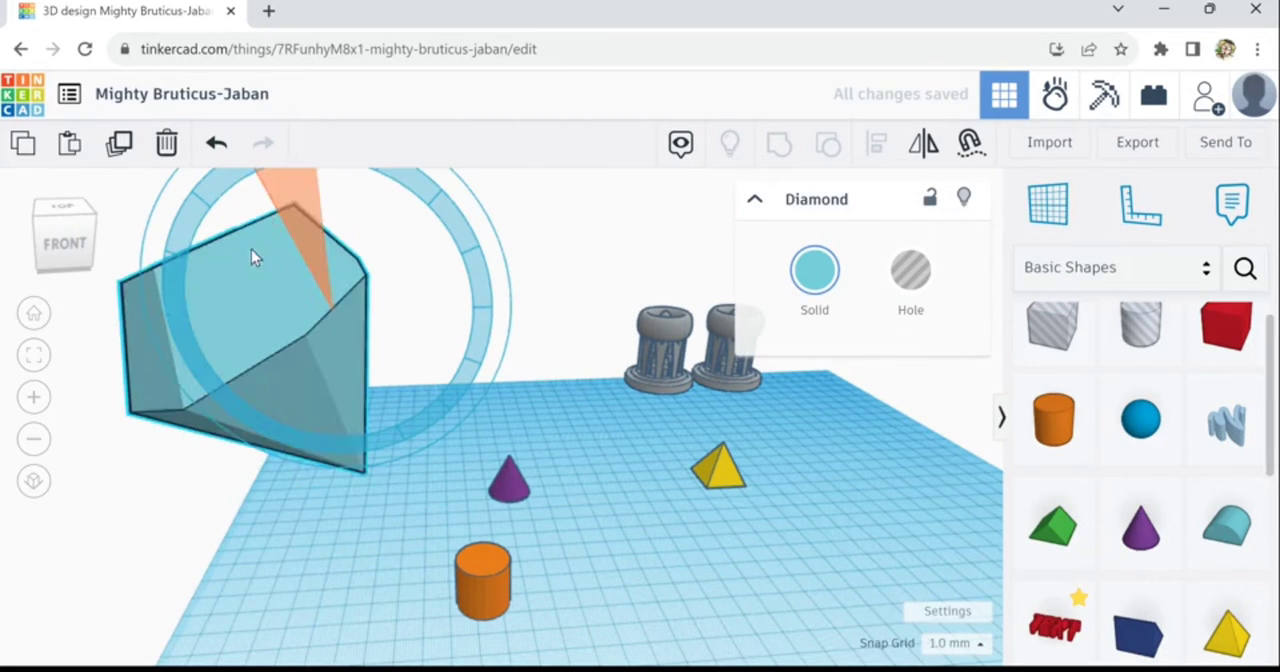
left_click_drag(254, 257, 237, 317)
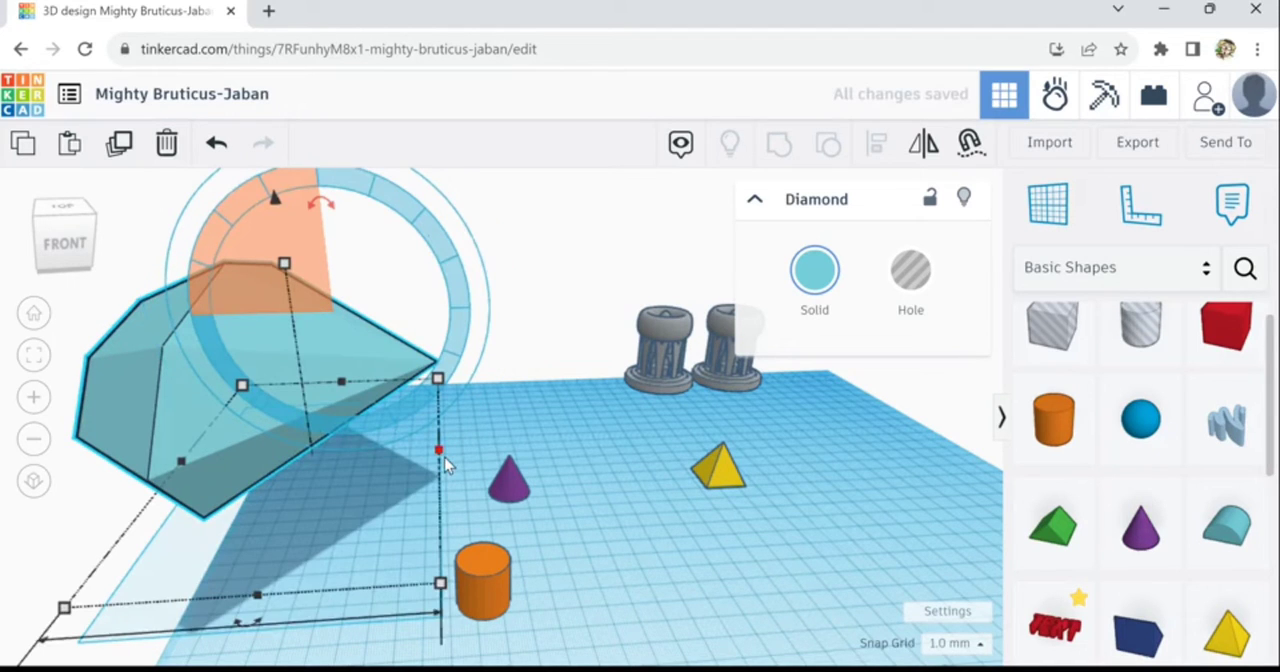
left_click_drag(600, 465, 780, 445)
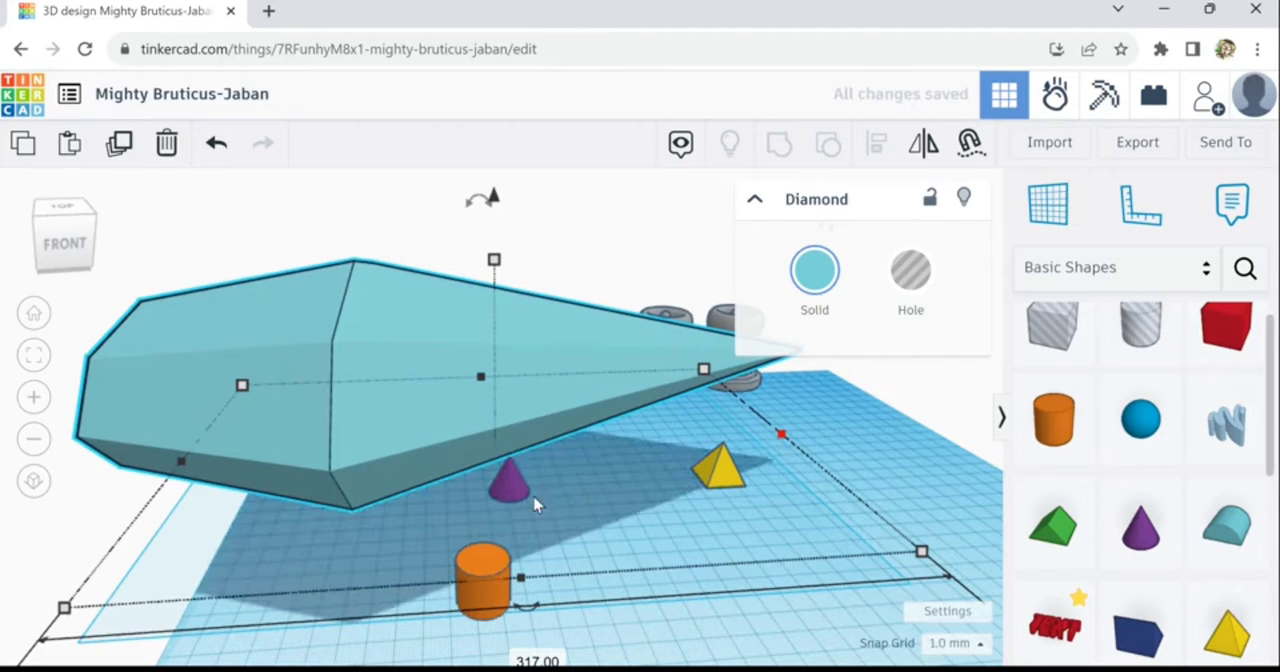
- Move the cone, pyramid and cylinder out to the front left, and shift the long diamond to the right
left_click_drag(512, 490, 160, 622)
left_click_drag(727, 483, 300, 636)
left_click_drag(497, 605, 470, 665)
left_click_drag(411, 427, 605, 406)
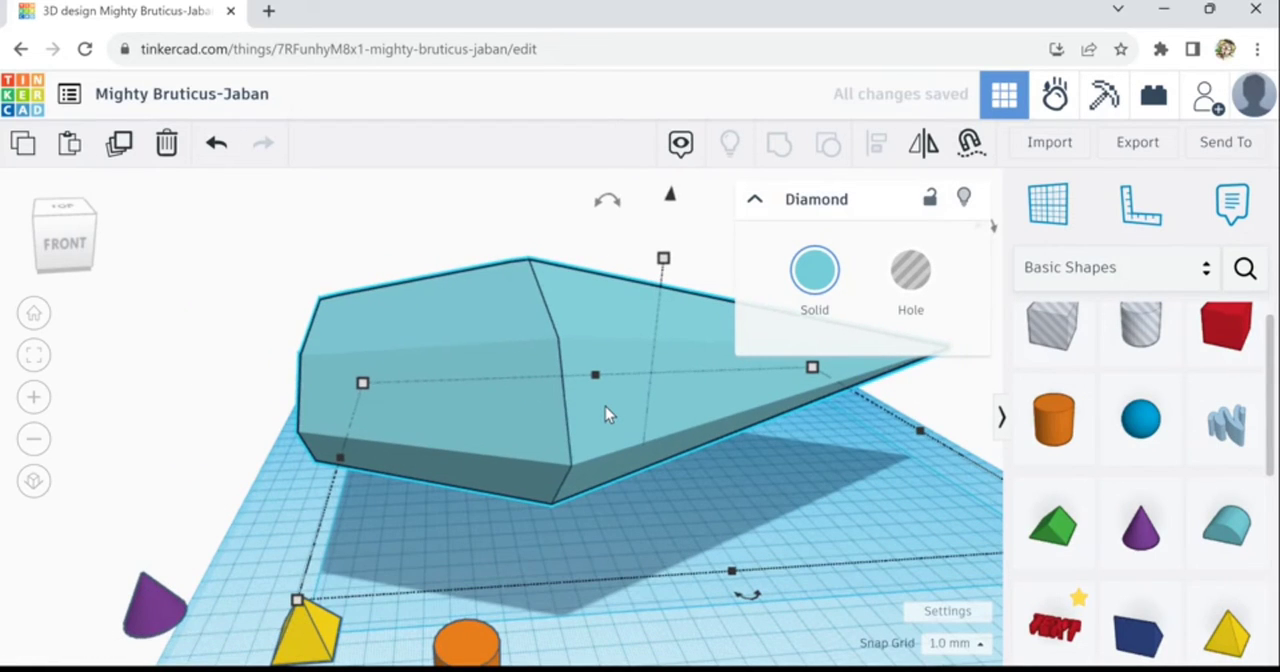
- Lower the long diamond in small steps until its underside sinks towards the workplane
key("ctrl+Down")
key("ctrl+Down")
key("ctrl+Down")
key("ctrl+Down")
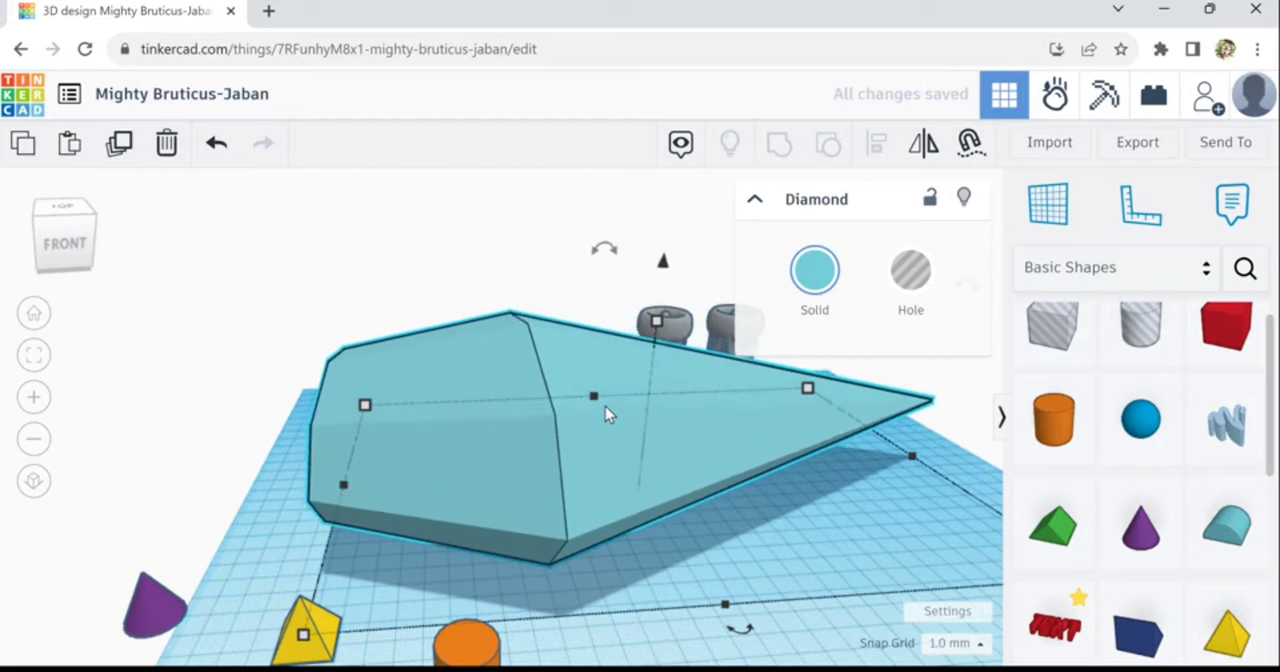
key("ctrl+Down")
key("ctrl+Down")
key("ctrl+Down")
key("ctrl+Down")
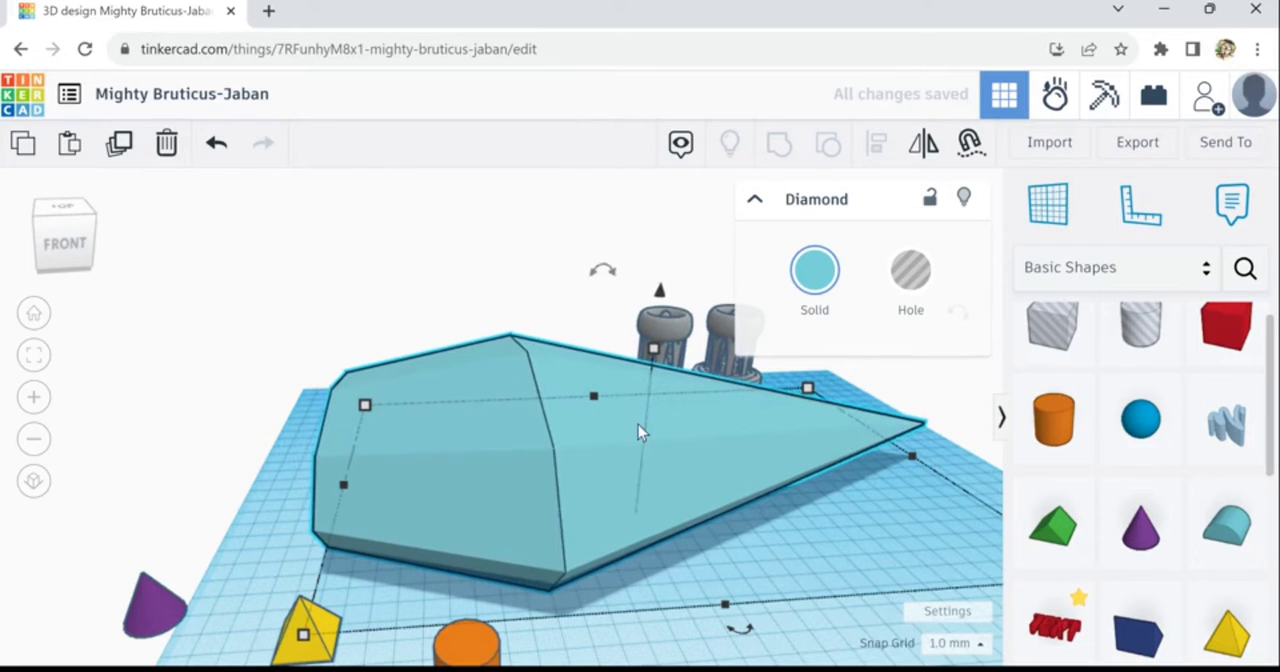
key("ctrl+Down")
key("ctrl+Down")
key("ctrl+Down")
right_click_drag(743, 553, 958, 398)
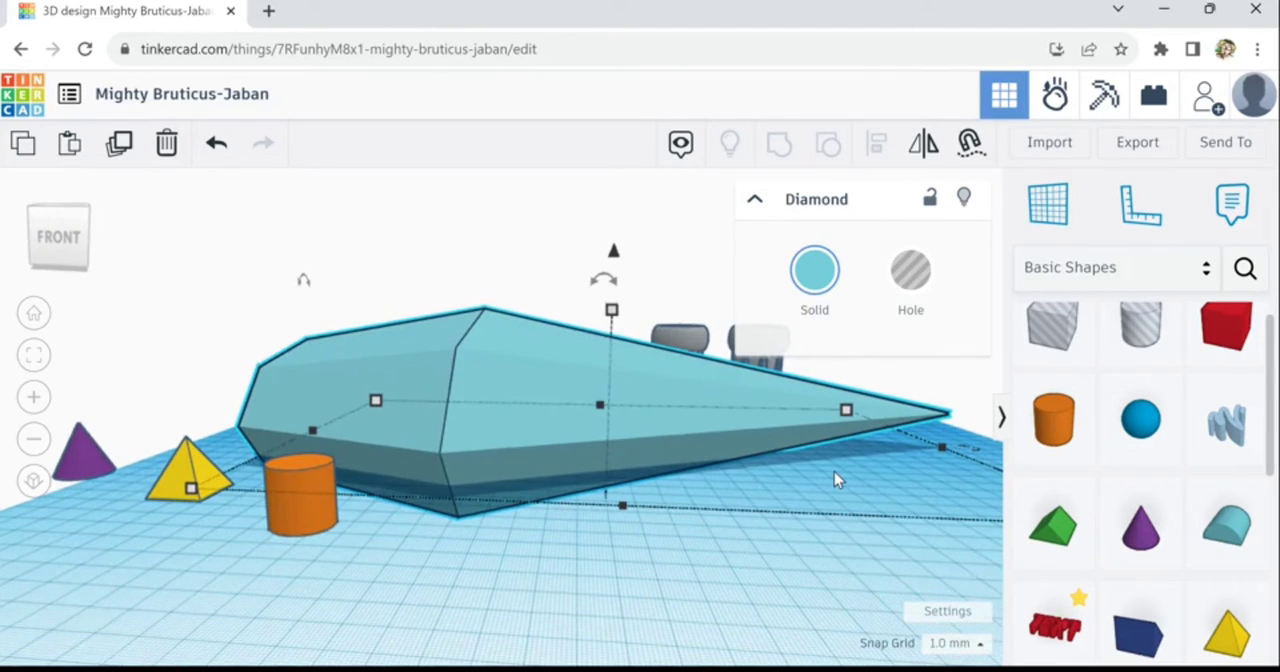
key("ctrl+Down")
key("ctrl+Down")
key("ctrl+Down")
key("ctrl+Down")
key("ctrl+Down")
key("ctrl+Down")
key("ctrl+Down")
key("ctrl+Down")
key("ctrl+Down")
key("ctrl+Down")
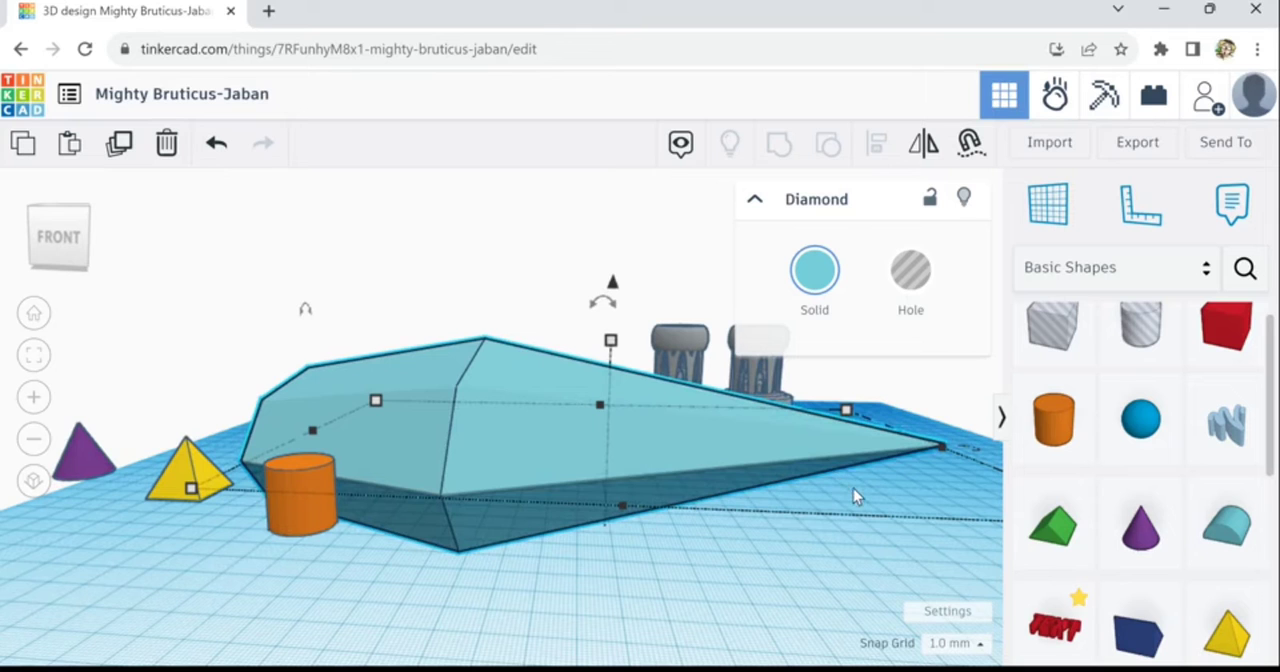
- Inspect the diamond's underside up close and raise the diamond so that it hovers clear of the workplane
scroll(859, 492, "up", 3)
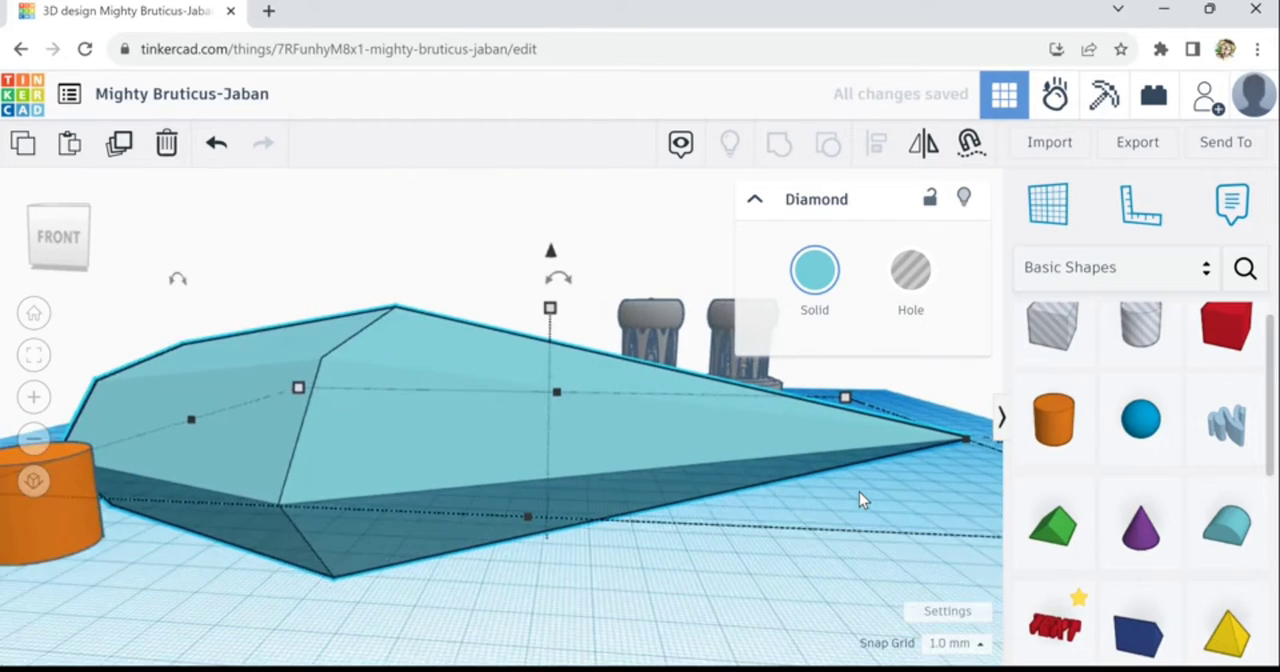
scroll(859, 492, "up", 3)
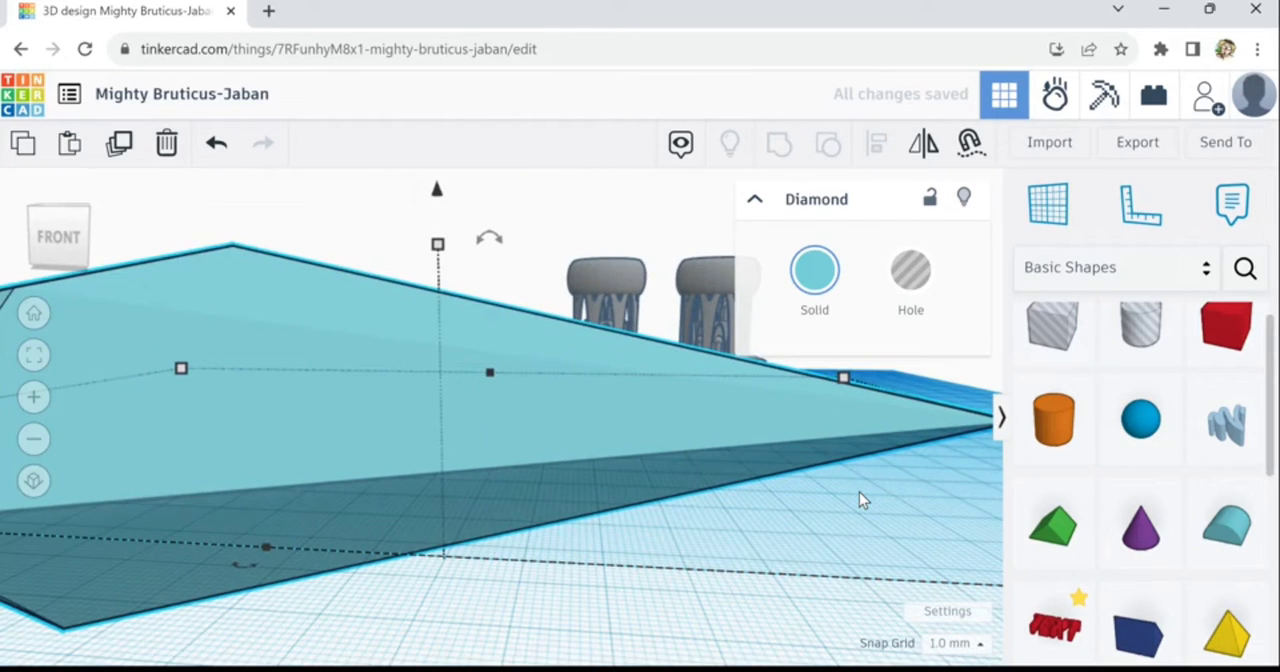
mouse_move(887, 498)
right_mouse_down()
mouse_move(784, 478)
mouse_move(898, 509)
right_mouse_up()
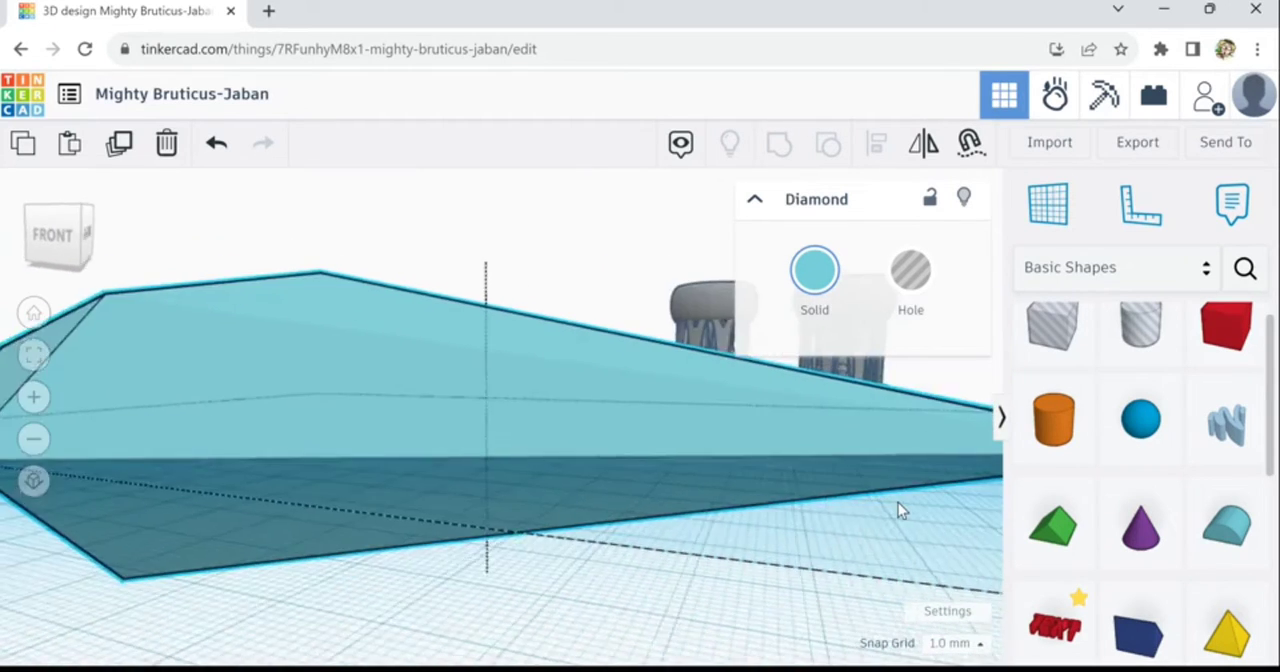
scroll(898, 503, "down", 4)
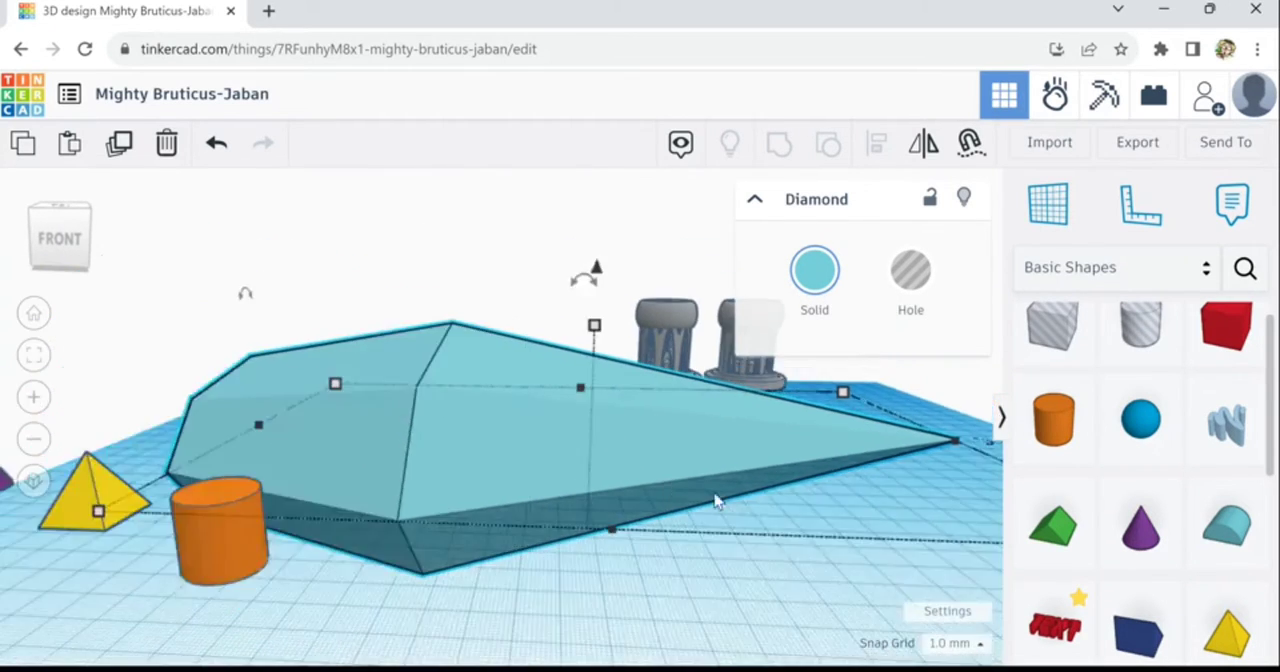
key("ctrl+Up")
key("ctrl+Up")
key("ctrl+Up")
key("ctrl+Up")
key("ctrl+Up")
key("ctrl+Up")
key("ctrl+Up")
key("ctrl+Up")
key("ctrl+Up")
key("ctrl+Up")
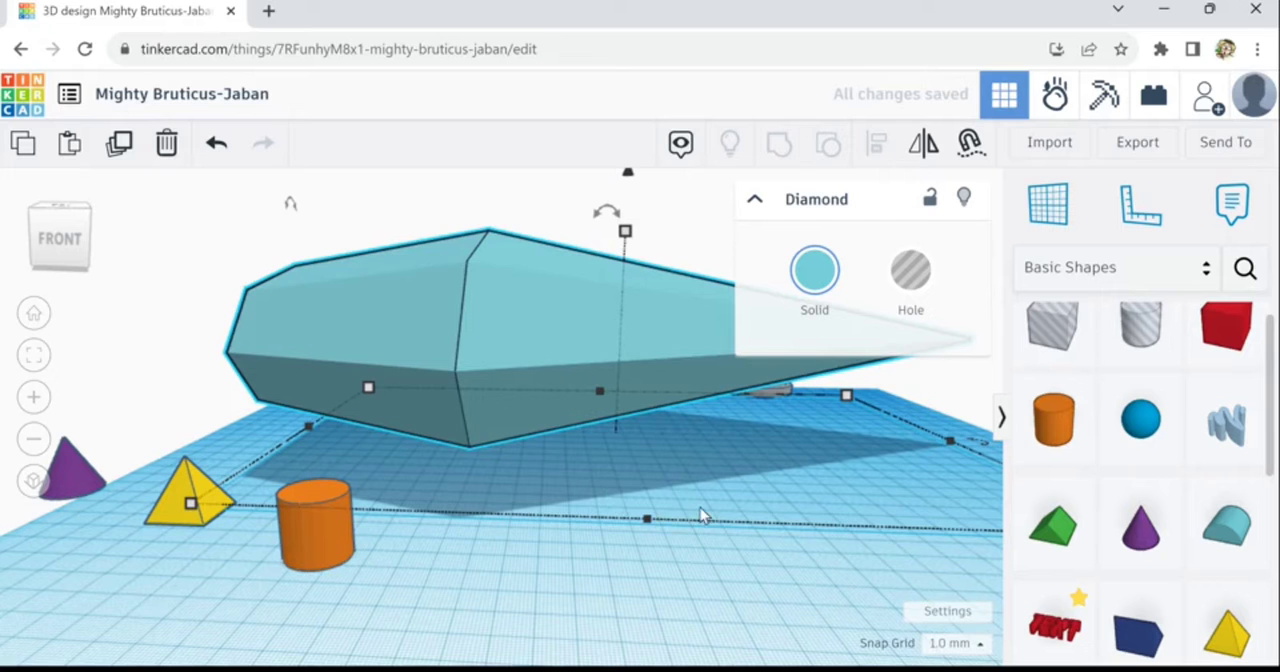
right_click_drag(700, 510, 654, 486)
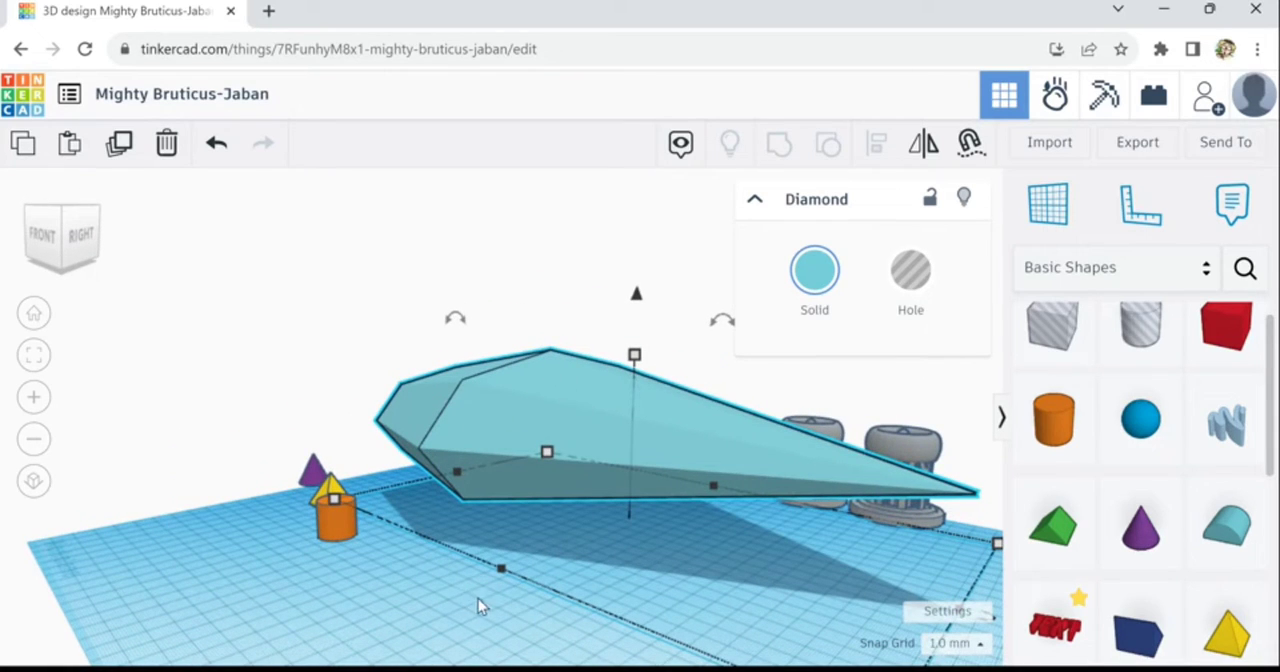
right_click_drag(478, 598, 532, 635)
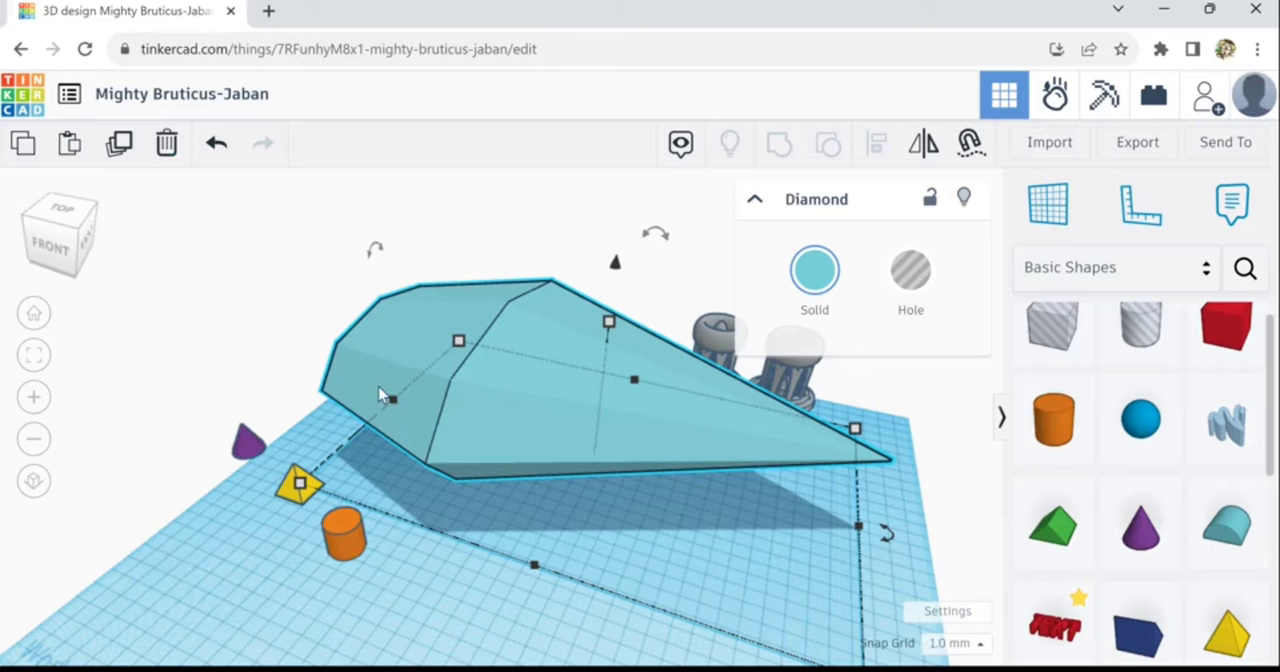
left_click(122, 148)
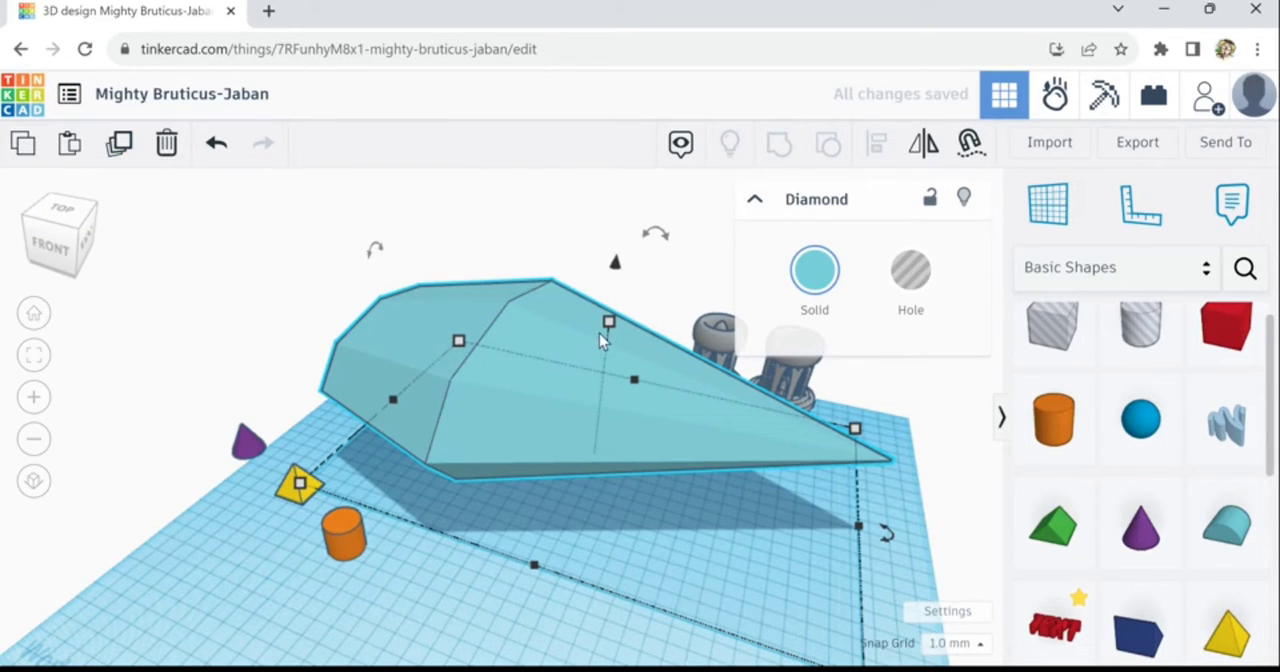
left_click_drag(386, 258, 391, 225)
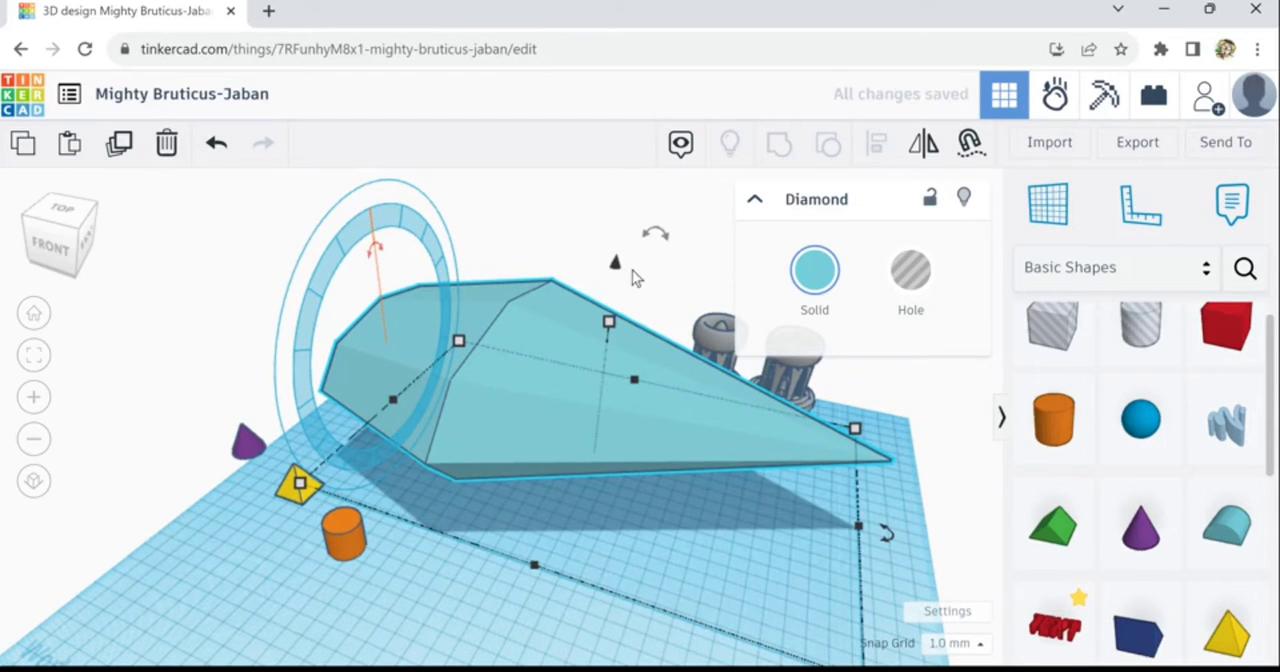
mouse_move(665, 233)
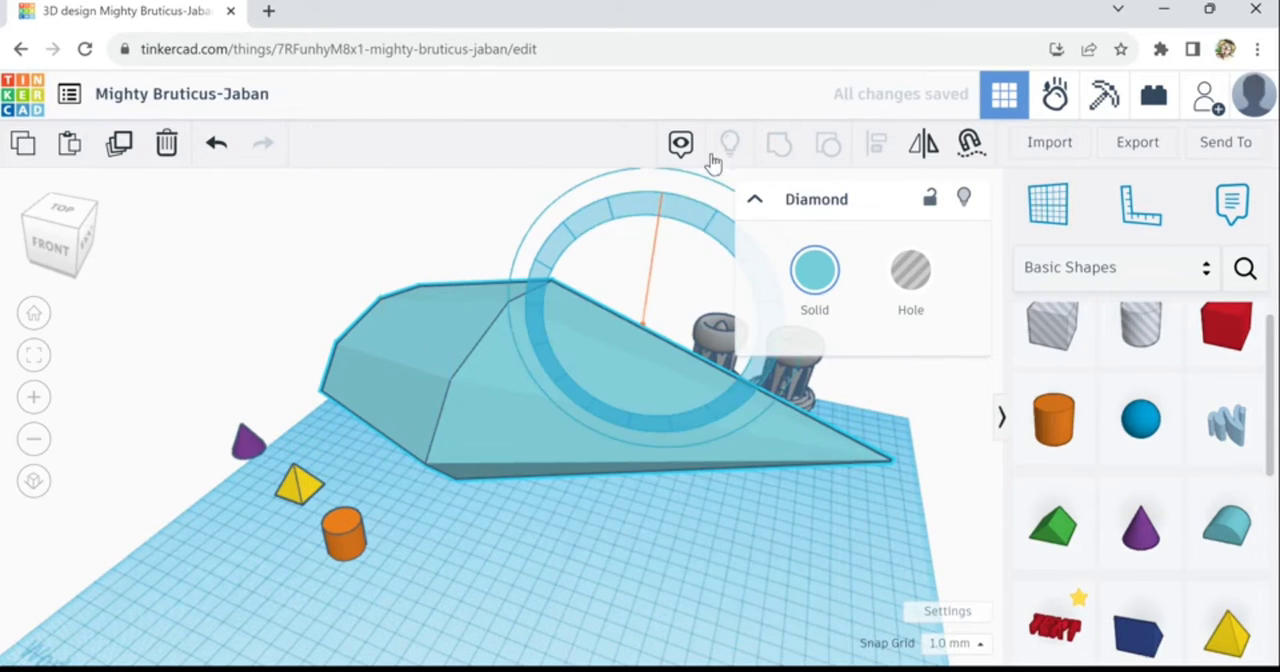
left_click_drag(712, 162, 657, 194)
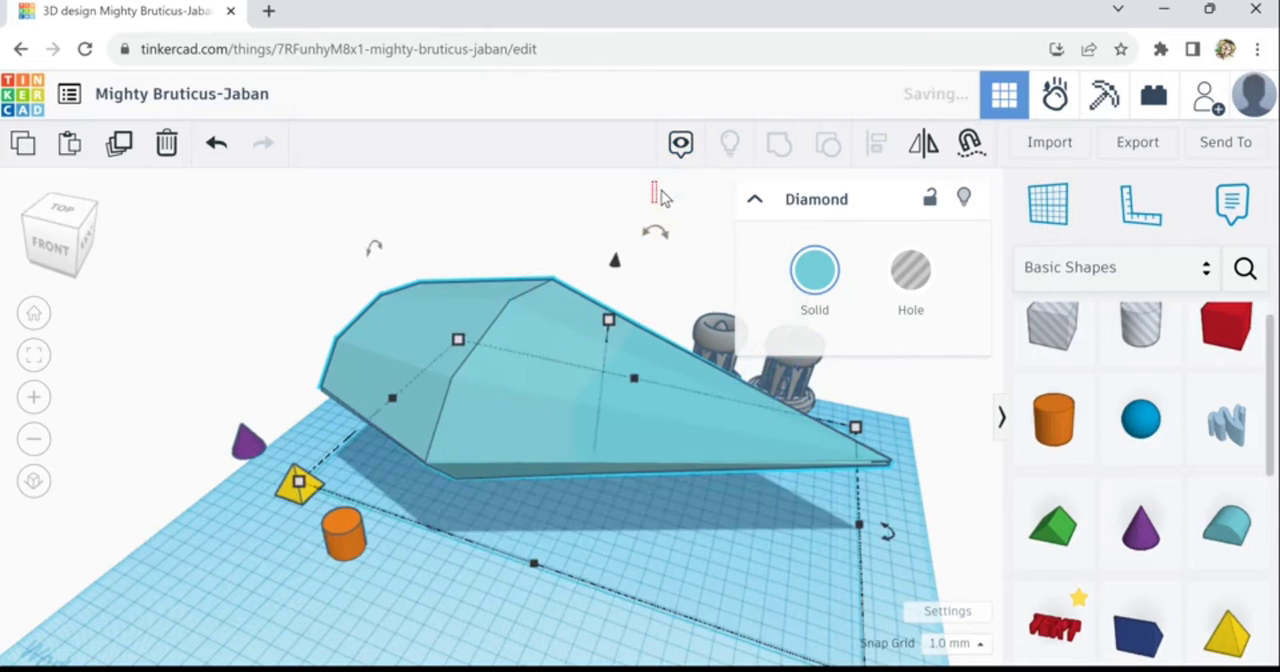
left_click(222, 184)
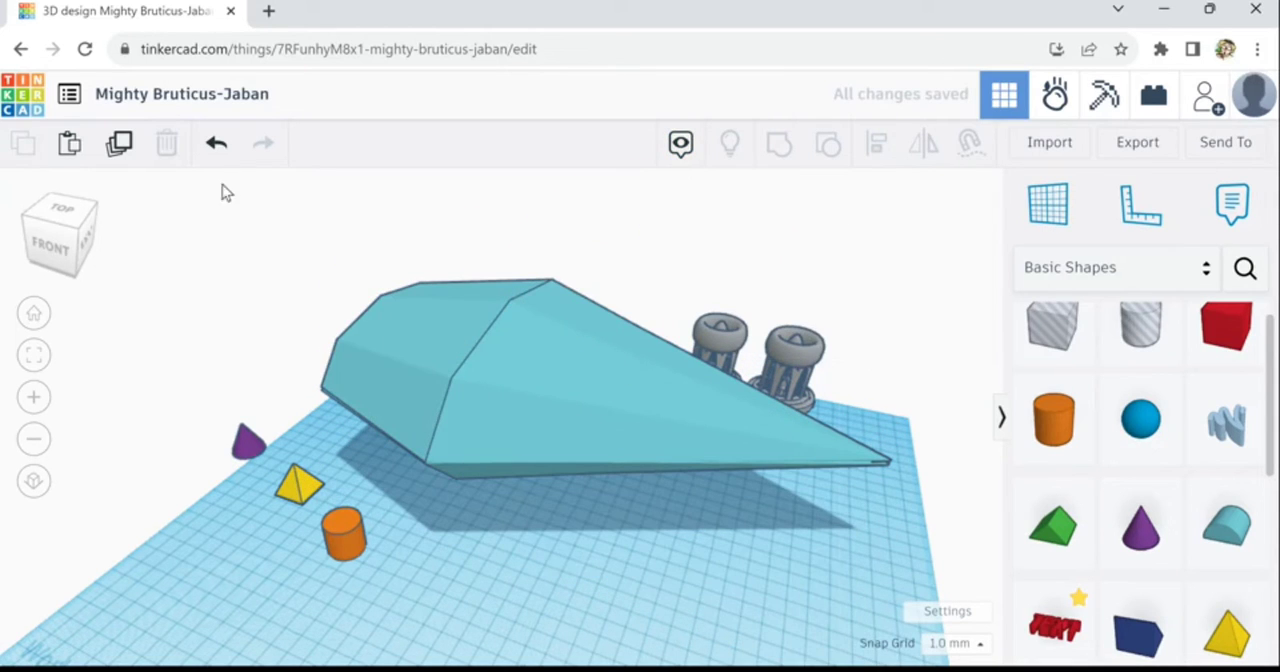
left_click(427, 318)
left_click(179, 153)
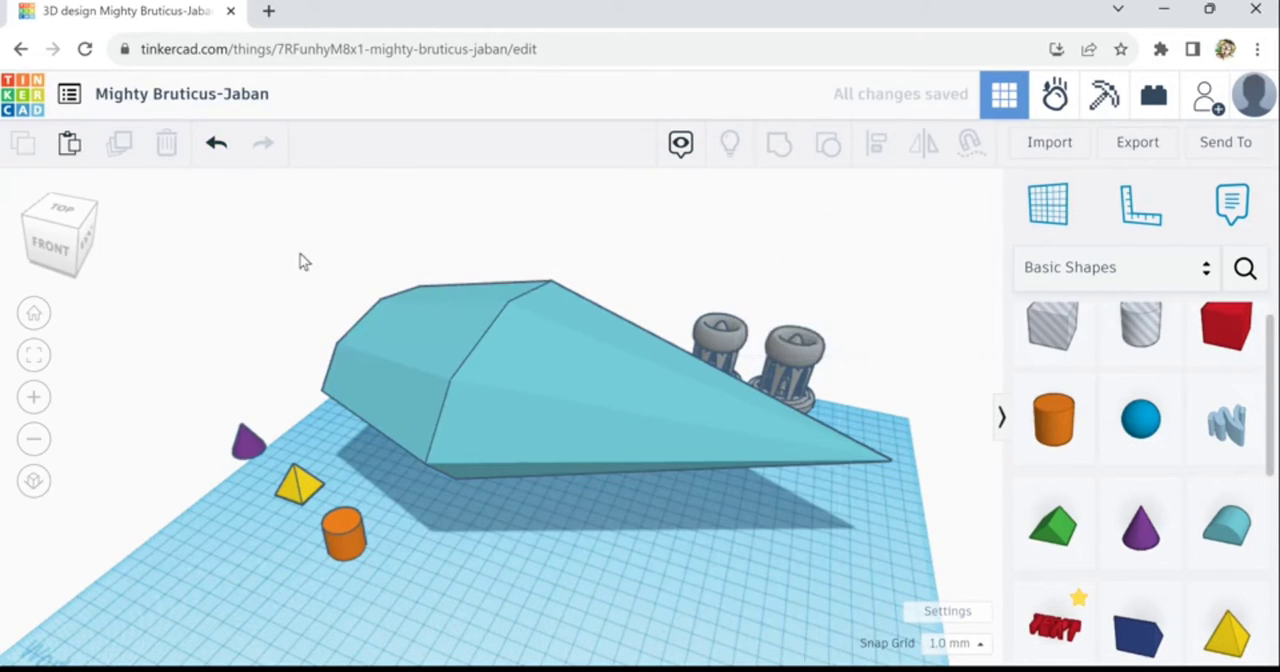
- Make a sideways duplicate of the yellow pyramid pointing right, about 177 mm long and 51 mm wide
left_click(302, 492)
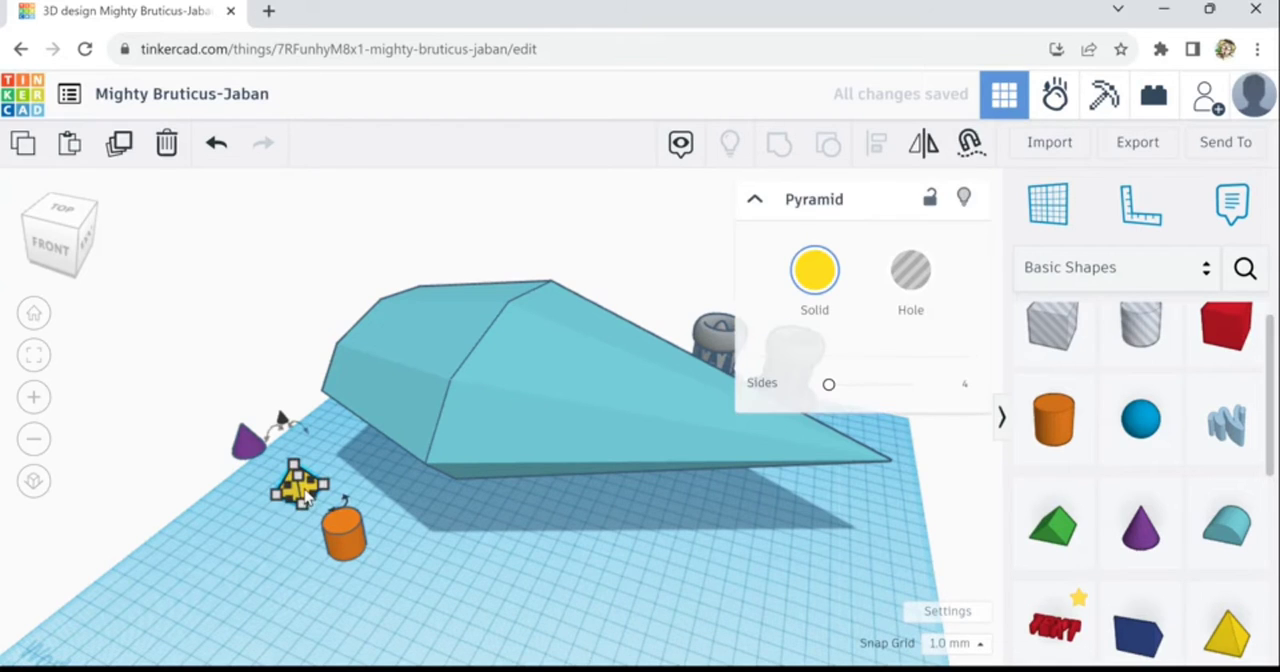
left_click(129, 160)
left_click_drag(314, 472, 606, 582)
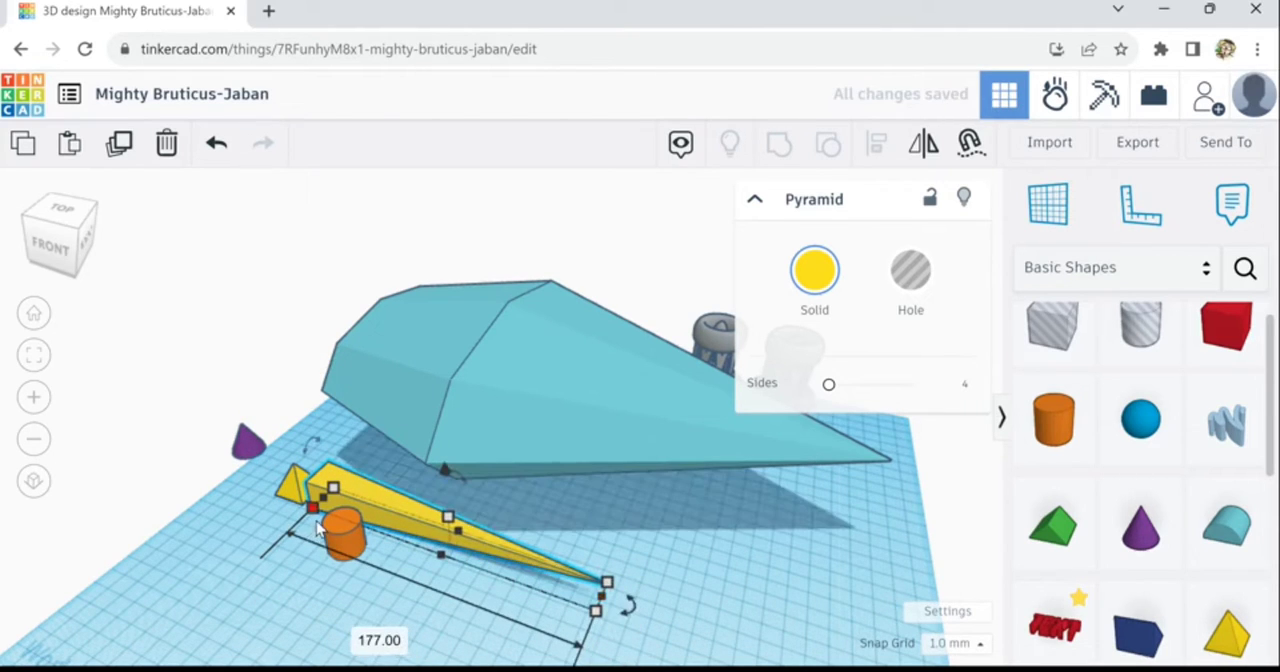
left_click_drag(292, 542, 279, 556)
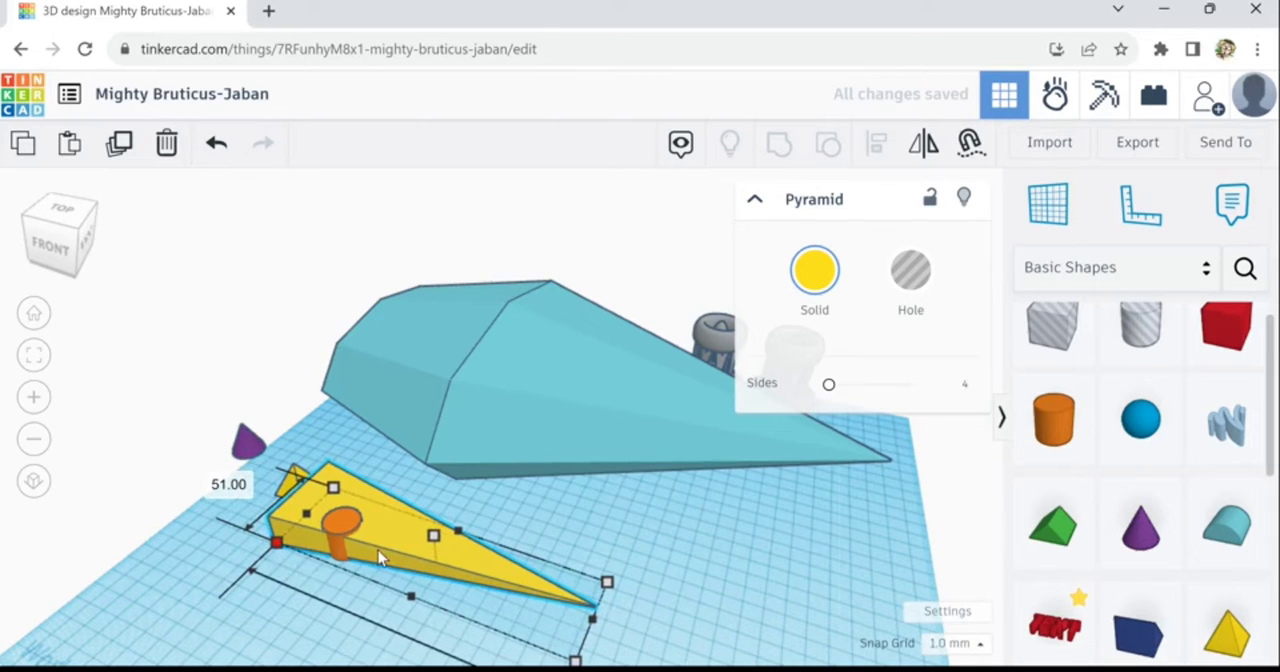
- Move the long pyramid onto the upper face of the diamond and roughly centre it across the diamond's width
left_click_drag(462, 525, 600, 318)
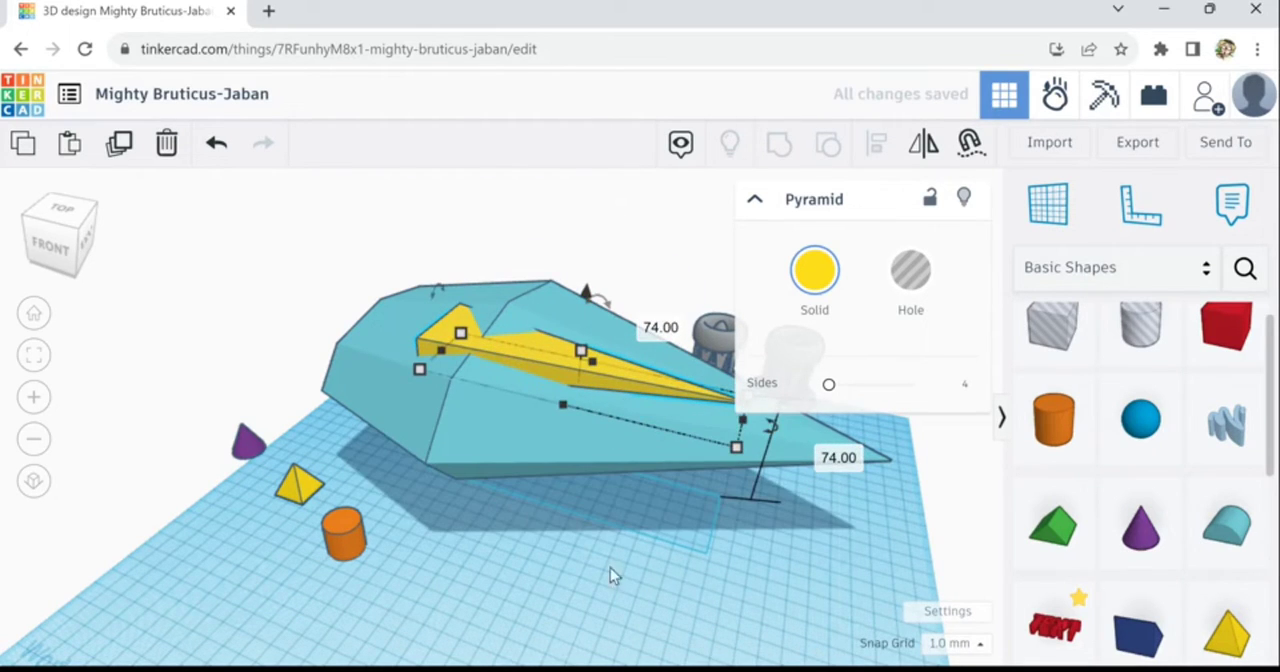
right_click_drag(608, 574, 515, 534)
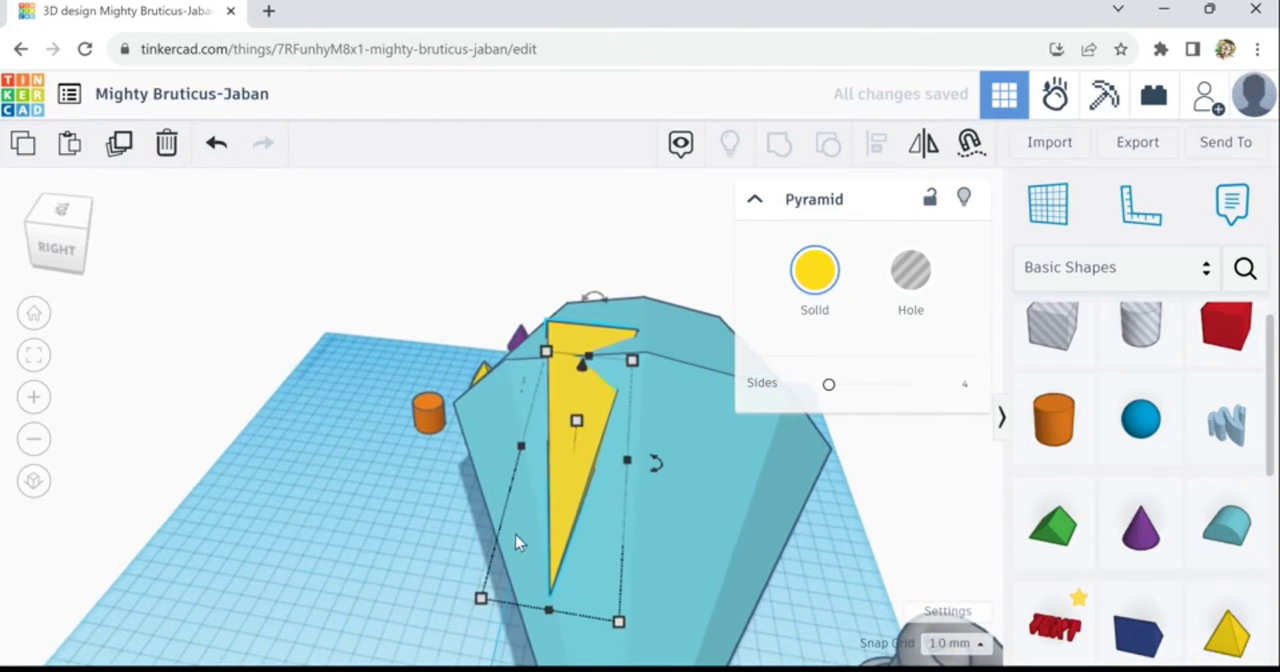
left_click_drag(578, 484, 625, 492)
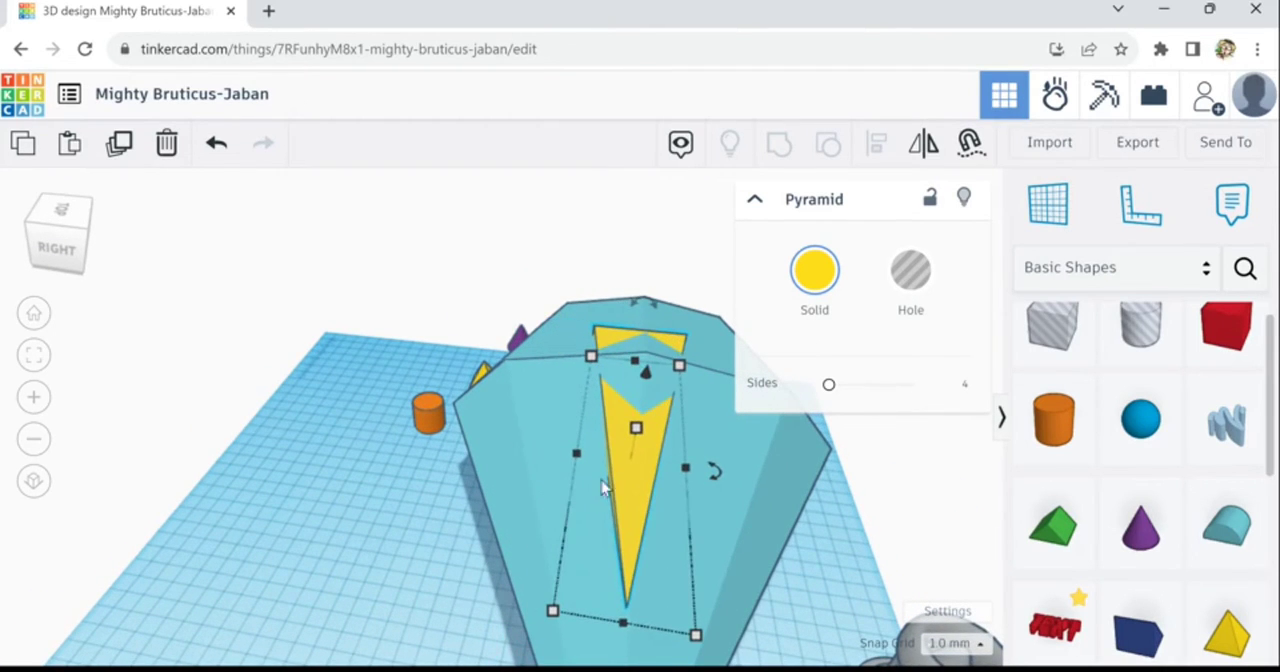
- Make the long pyramid much taller and lower it in small steps until it sits into the top of the diamond
left_click_drag(637, 428, 679, 286)
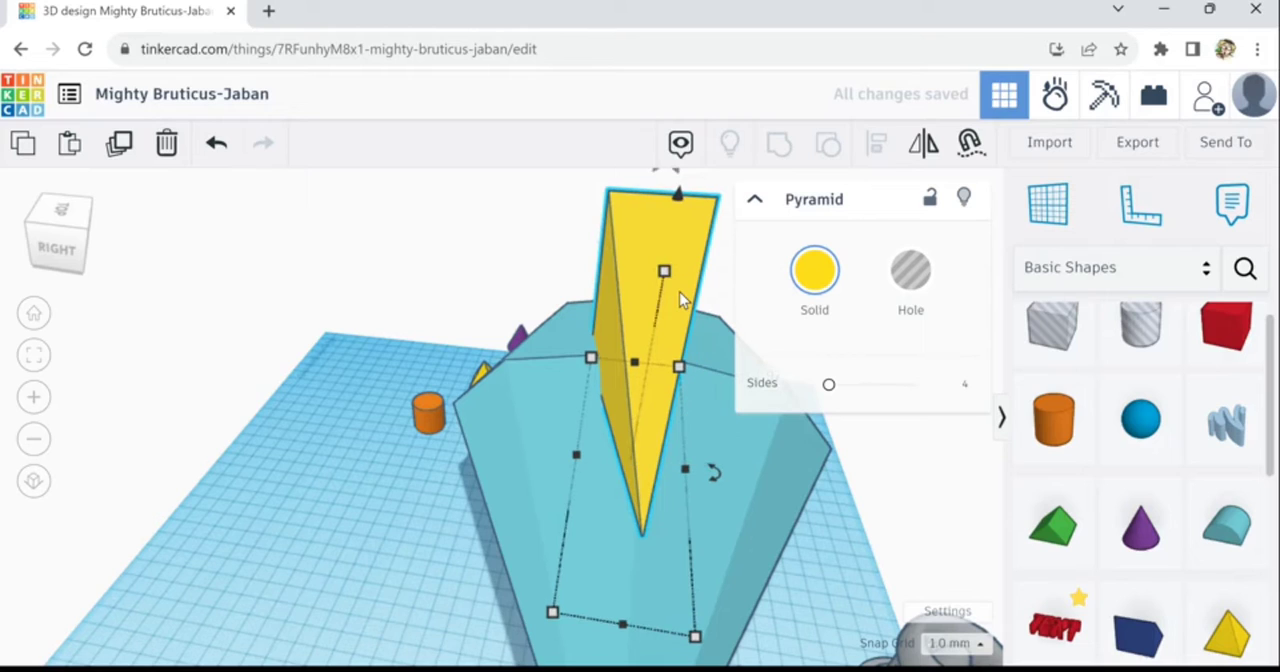
left_click_drag(679, 291, 677, 301)
key("ctrl+Down")
key("ctrl+Down")
key("ctrl+Down")
key("ctrl+Down")
key("ctrl+Down")
key("ctrl+Down")
key("ctrl+Down")
key("ctrl+Down")
key("ctrl+Down")
key("ctrl+Down")
key("ctrl+Down")
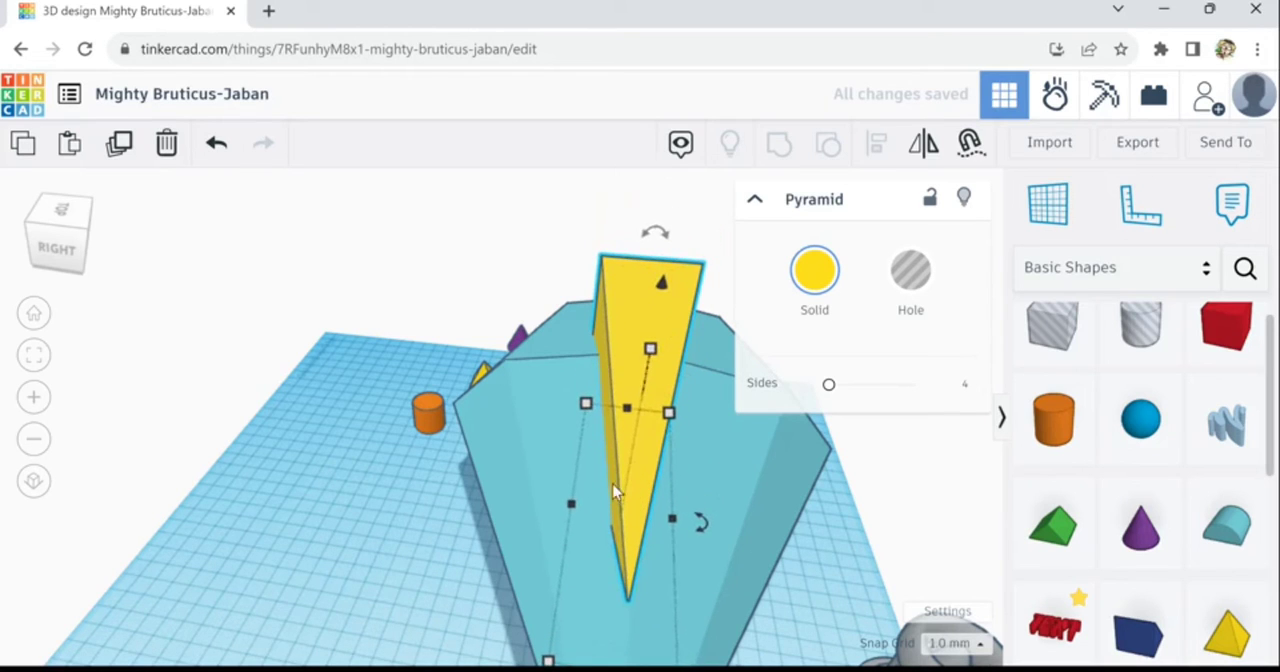
key("ctrl+Down")
key("ctrl+Down")
key("ctrl+Down")
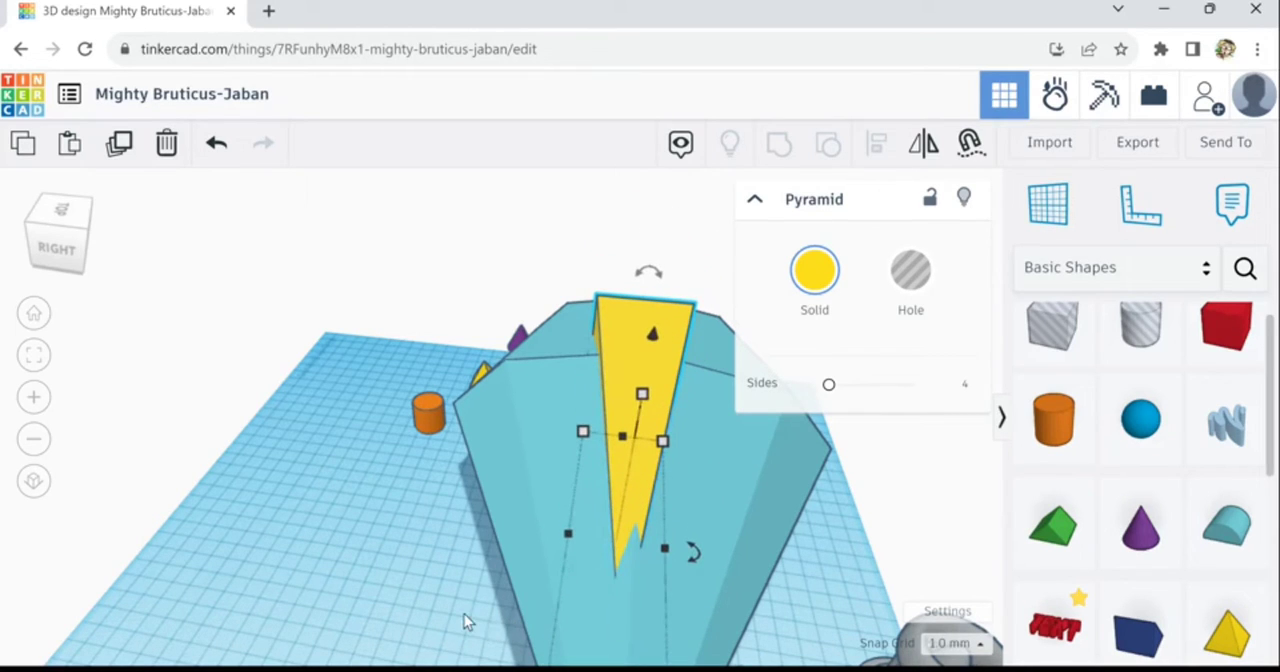
key("Right")
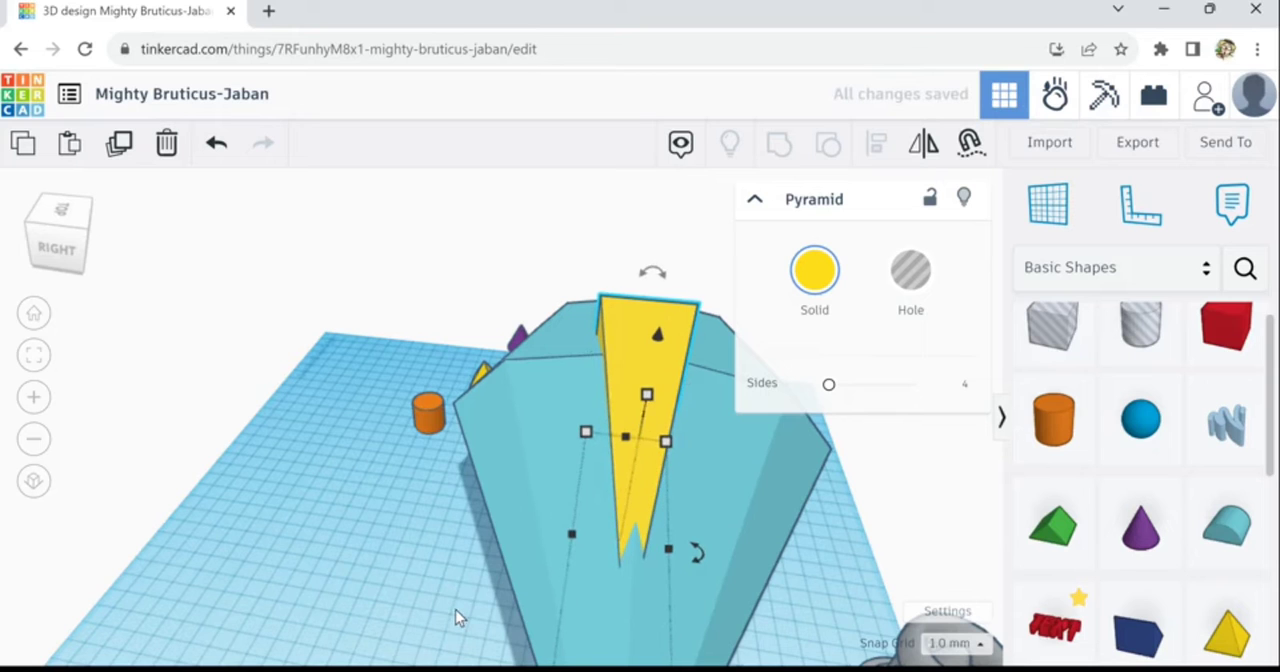
- Align the long pyramid with the centre of the diamond's width
right_click_drag(562, 564, 682, 590)
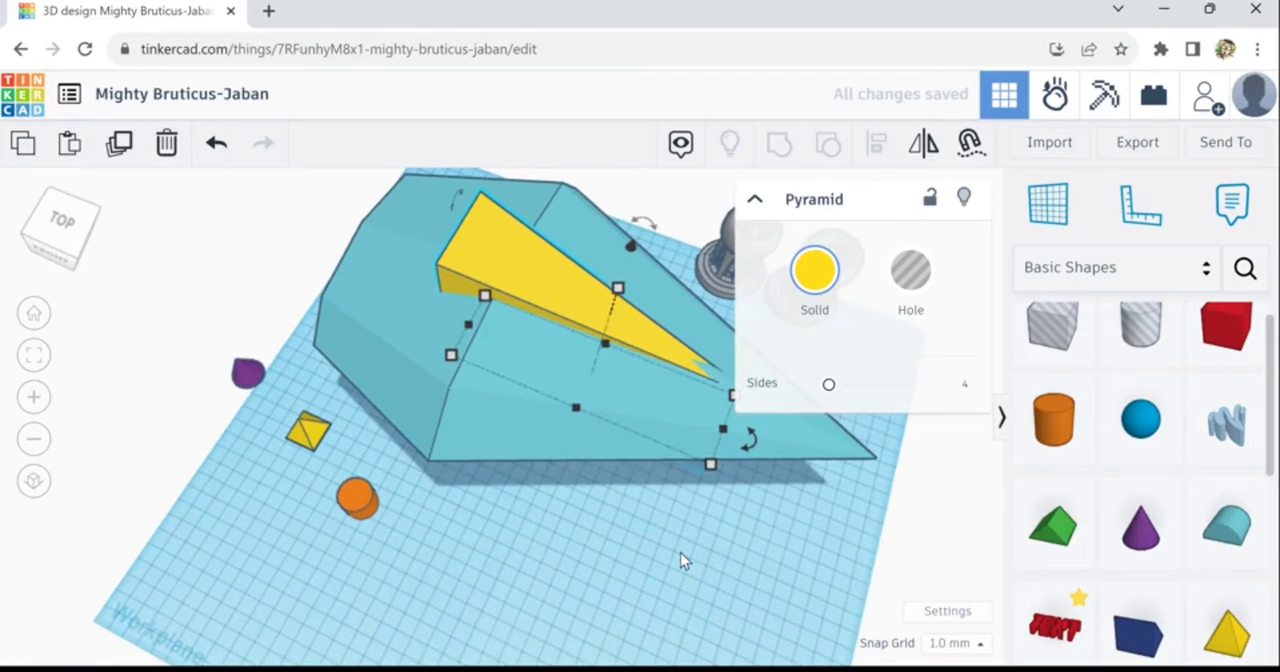
scroll(680, 558, "down", 1)
scroll(650, 563, "down", 1)
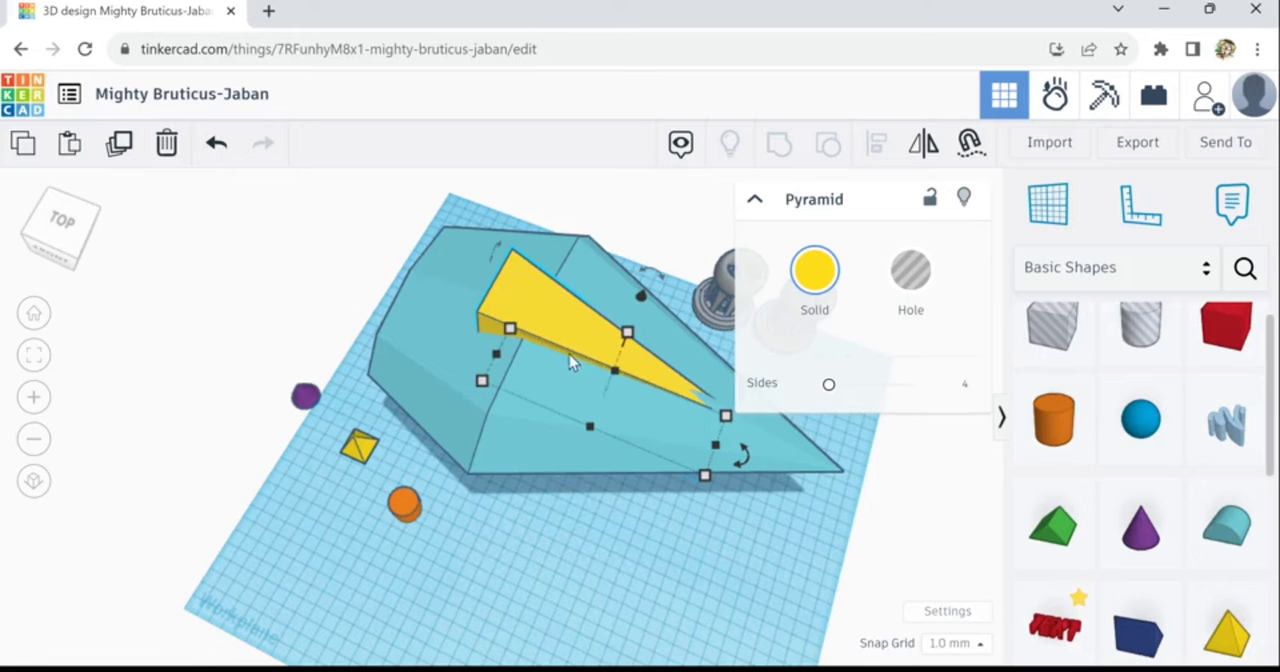
left_click(467, 305)
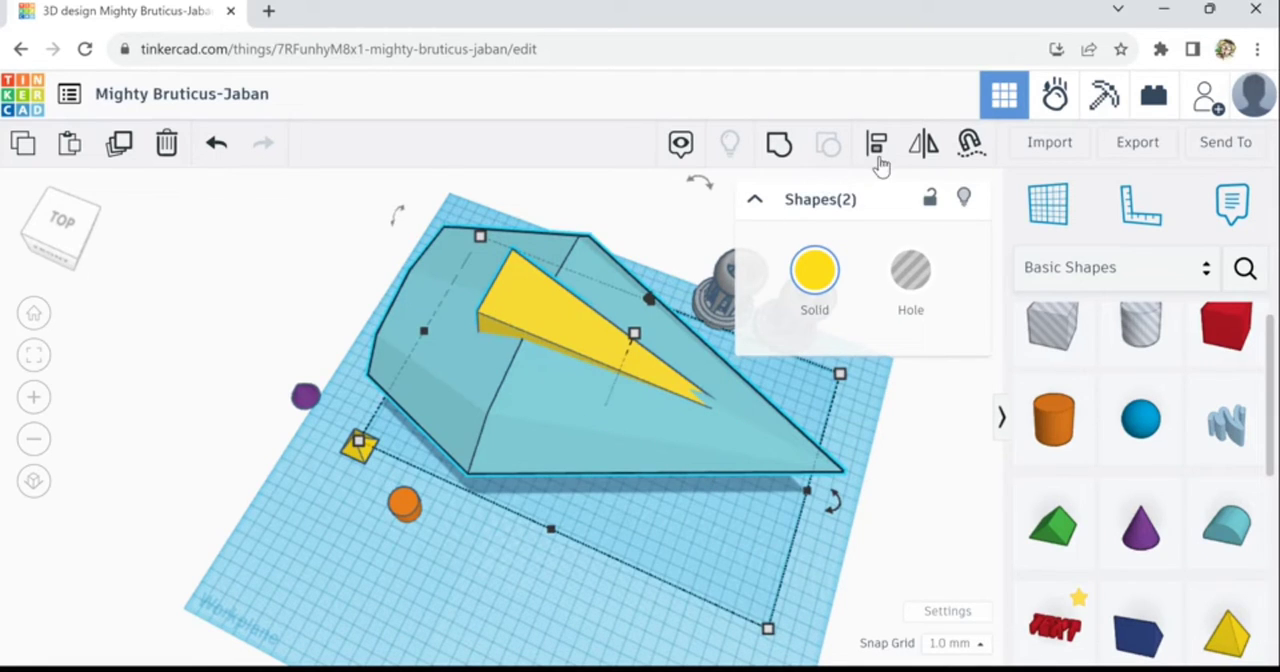
left_click(879, 160)
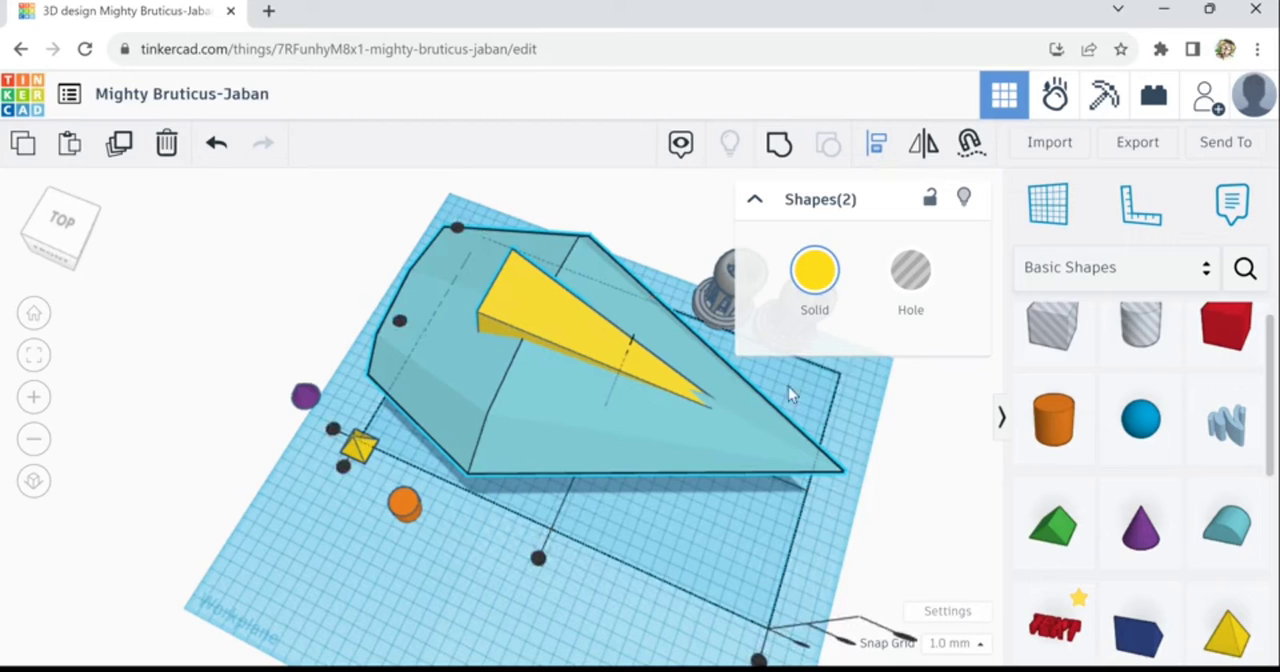
left_click(400, 321)
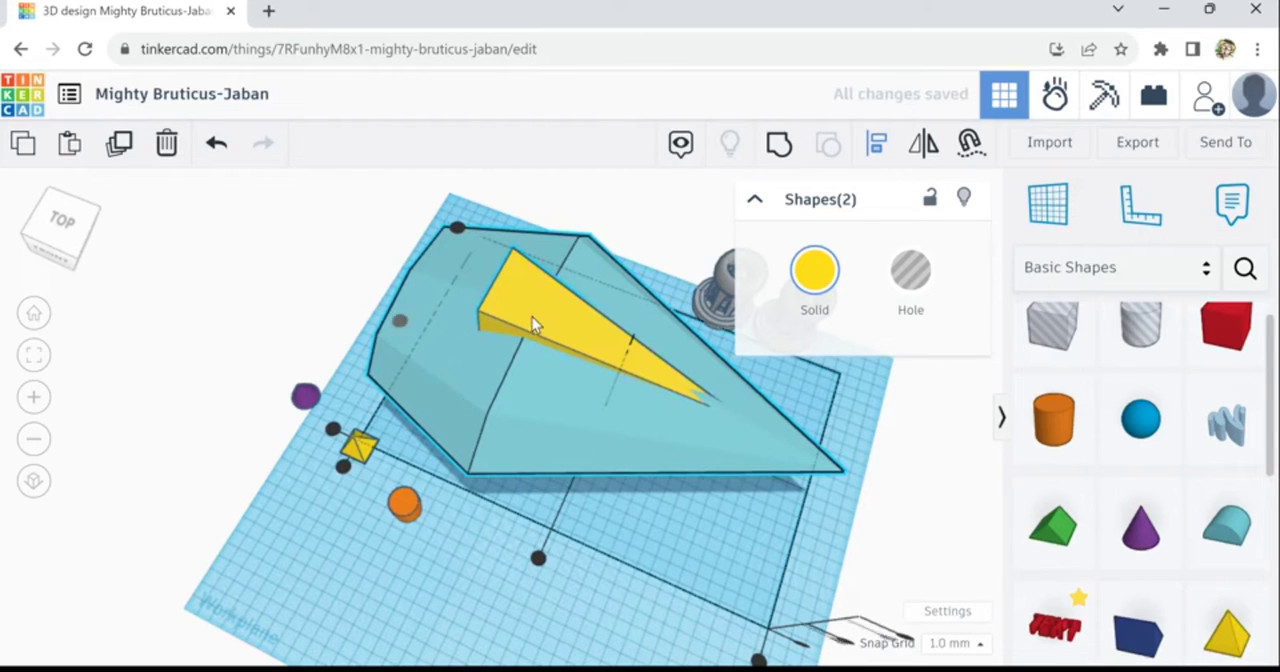
- Nudge the long pyramid towards the diamond's point until its wide end lines up with the diamond's widest edge
left_click(578, 345)
left_click(586, 351)
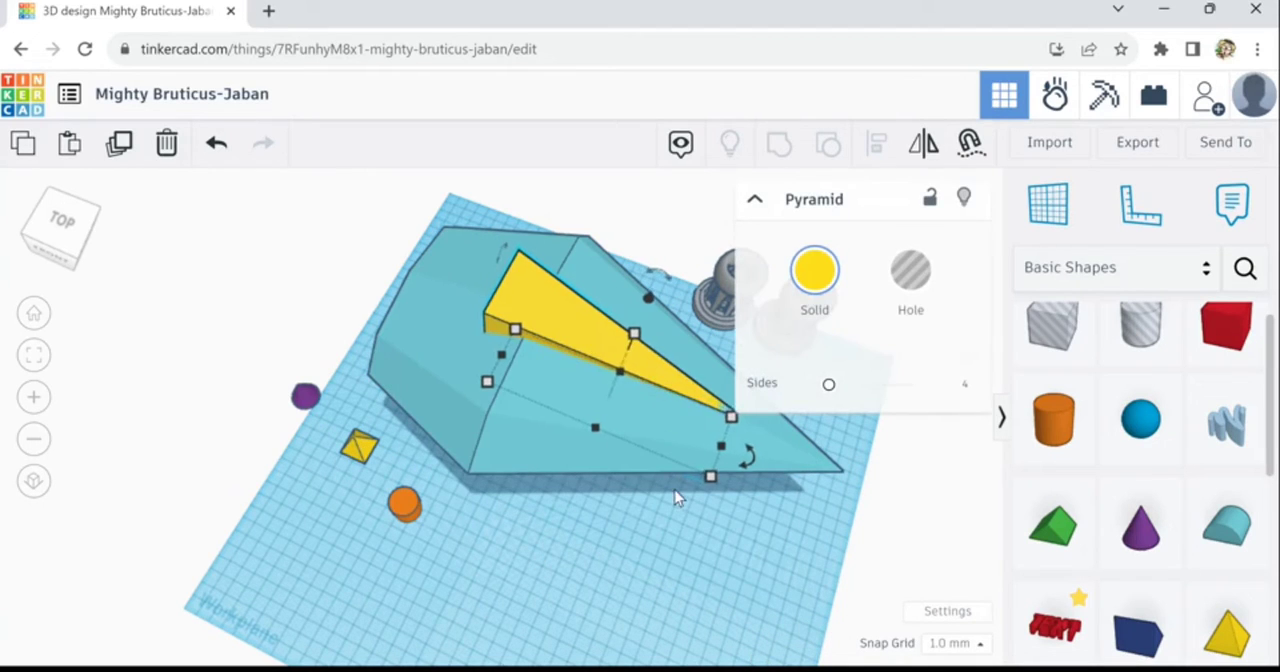
key("Right")
key("Right")
key("Right")
key("Right")
key("Right")
key("Right")
key("Right")
key("Right")
key("Right")
key("Right")
right_click_drag(690, 577, 793, 532)
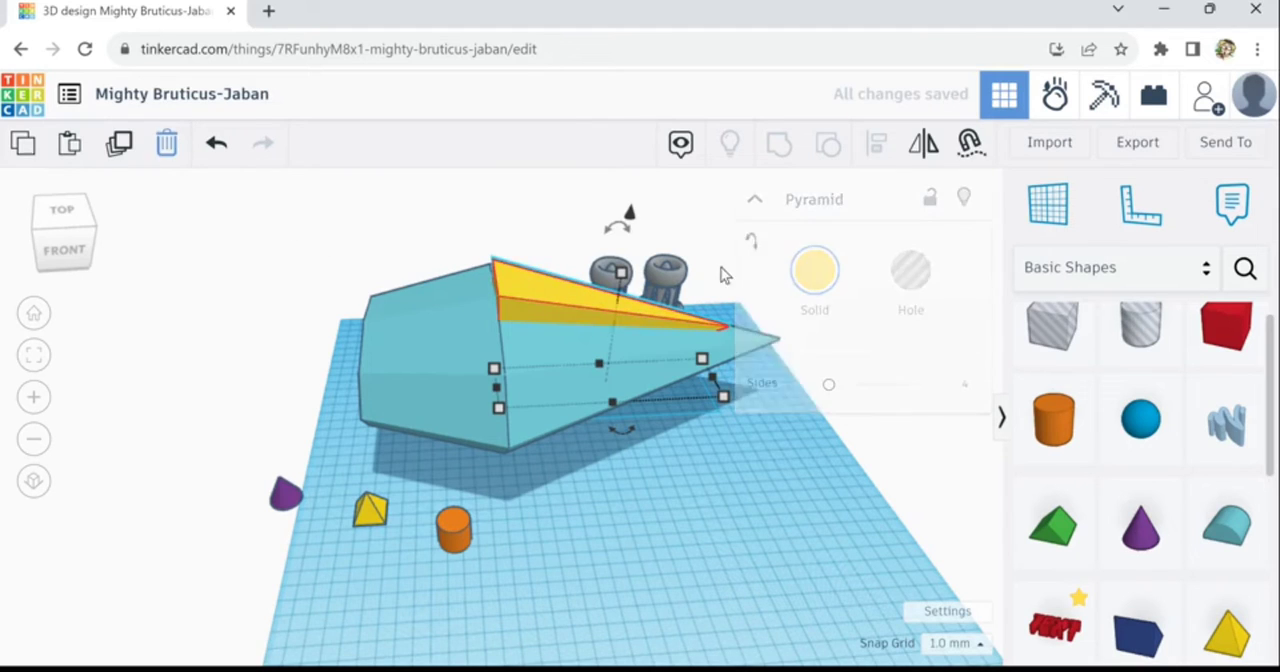
- Duplicate the long pyramid, mirror the copy lengthwise, and slide it left until its wide end meets the original's wide end
key("m")
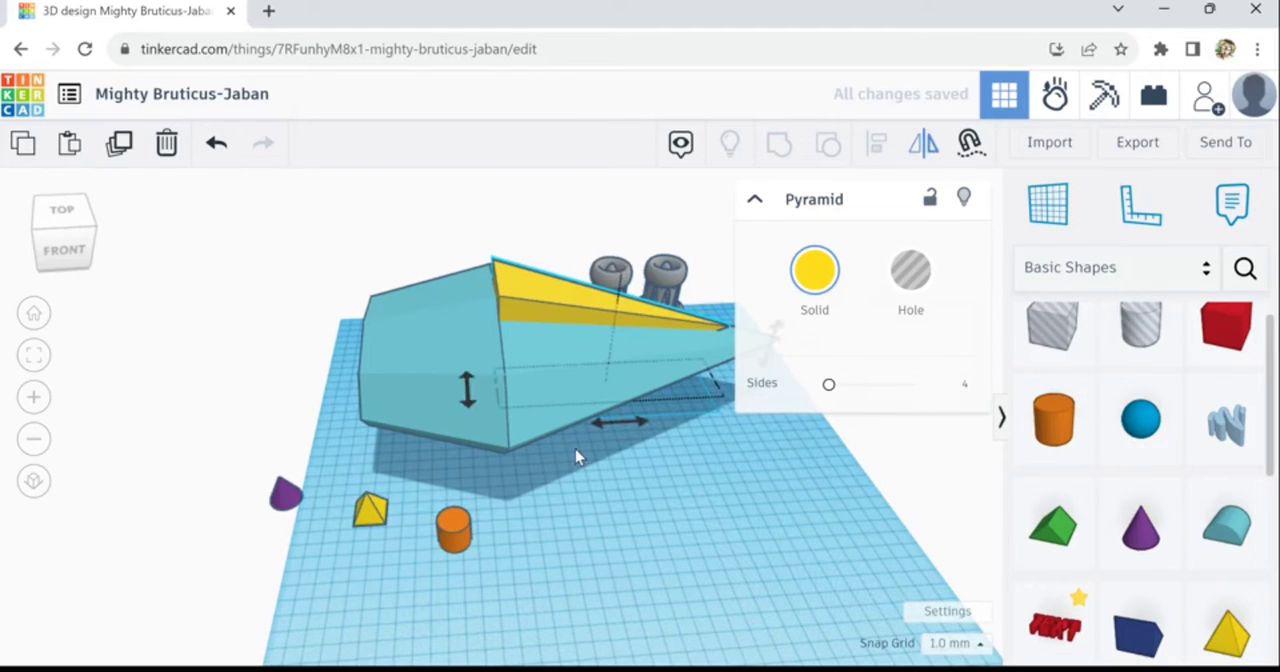
left_click(604, 438)
key("Left")
key("Left")
key("Left")
key("Left")
key("Left")
key("Left")
key("Left")
key("Left")
key("Left")
key("Left")
key("Left")
key("Left")
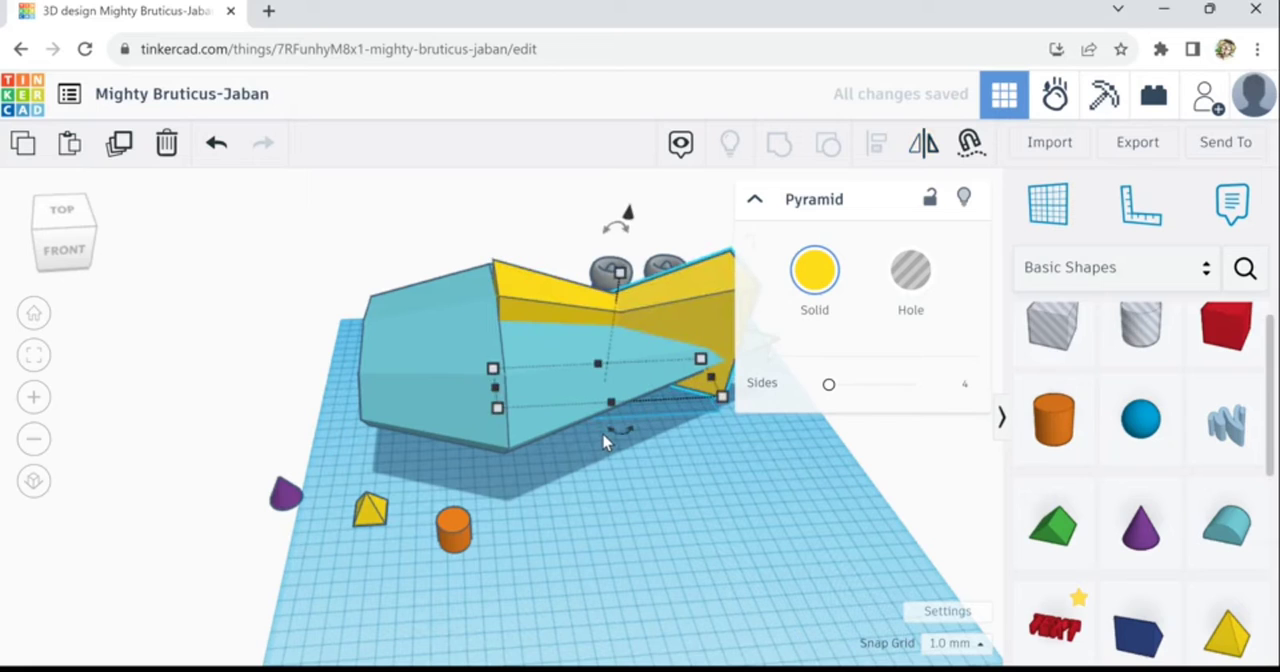
key("Left")
key("Left")
key("Left")
key("Left")
key("Left")
key("Left")
key("Left")
key("Left")
key("Left")
key("Left")
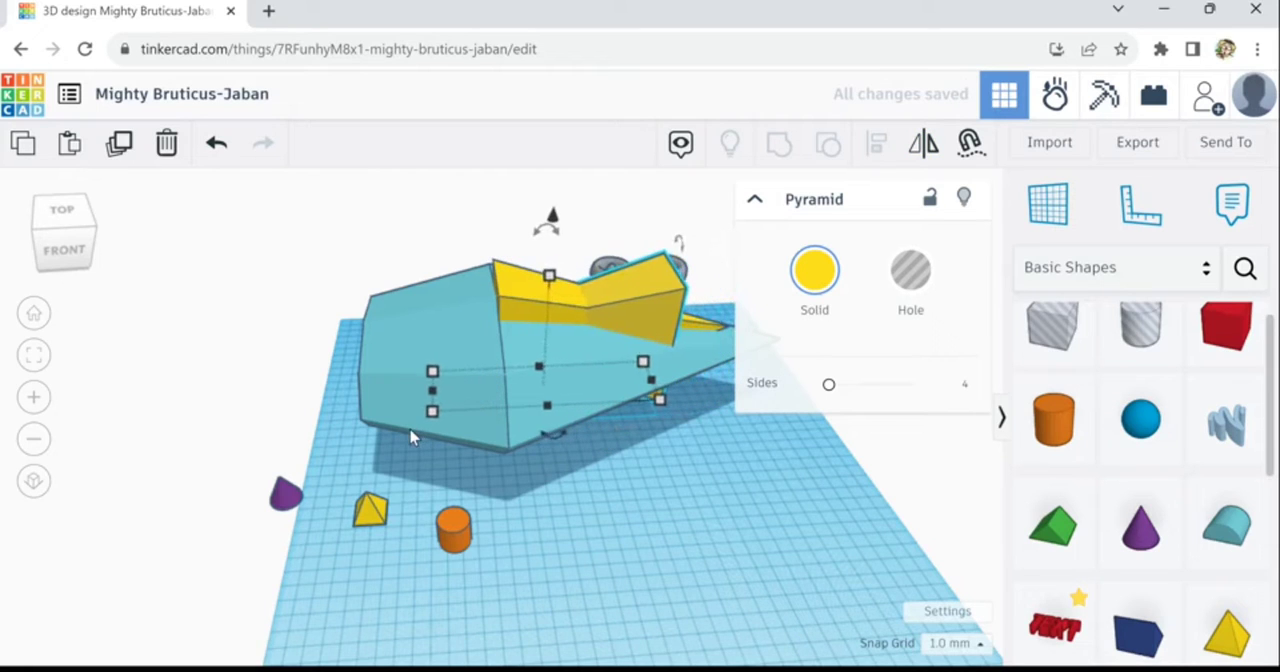
key("Left")
key("Left")
key("Left")
key("Left")
key("Left")
key("Left")
key("Left")
key("Left")
key("Left")
key("Left")
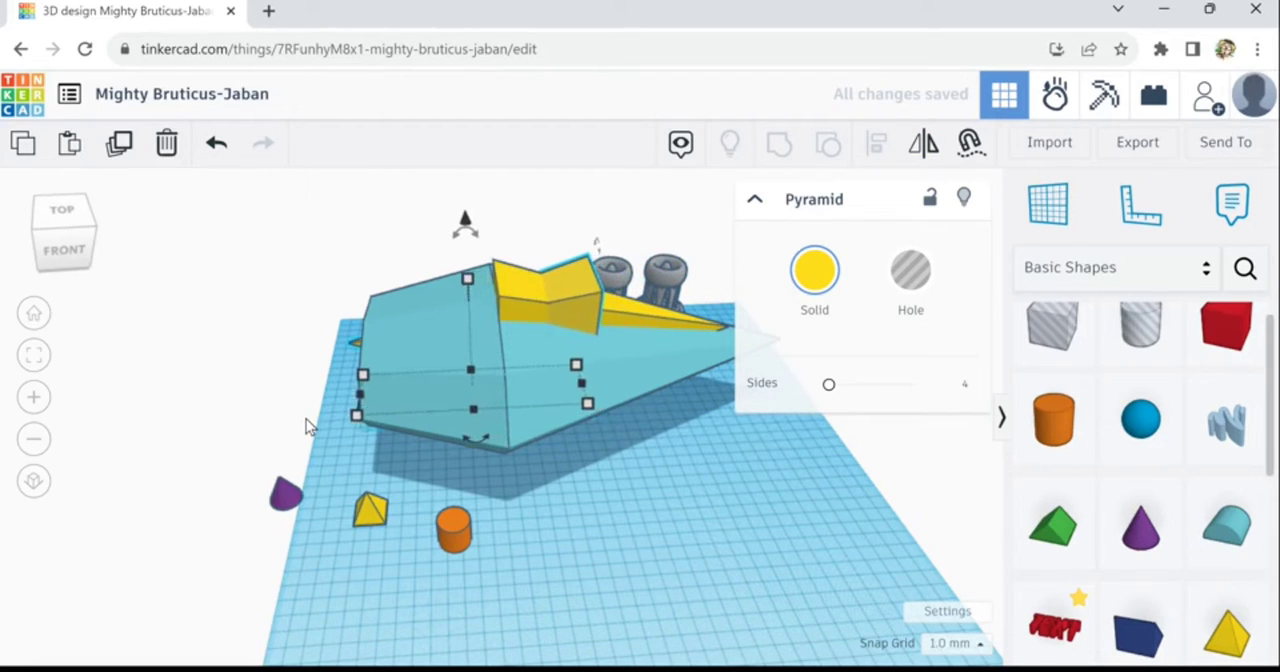
key("Left")
key("Left")
key("Left")
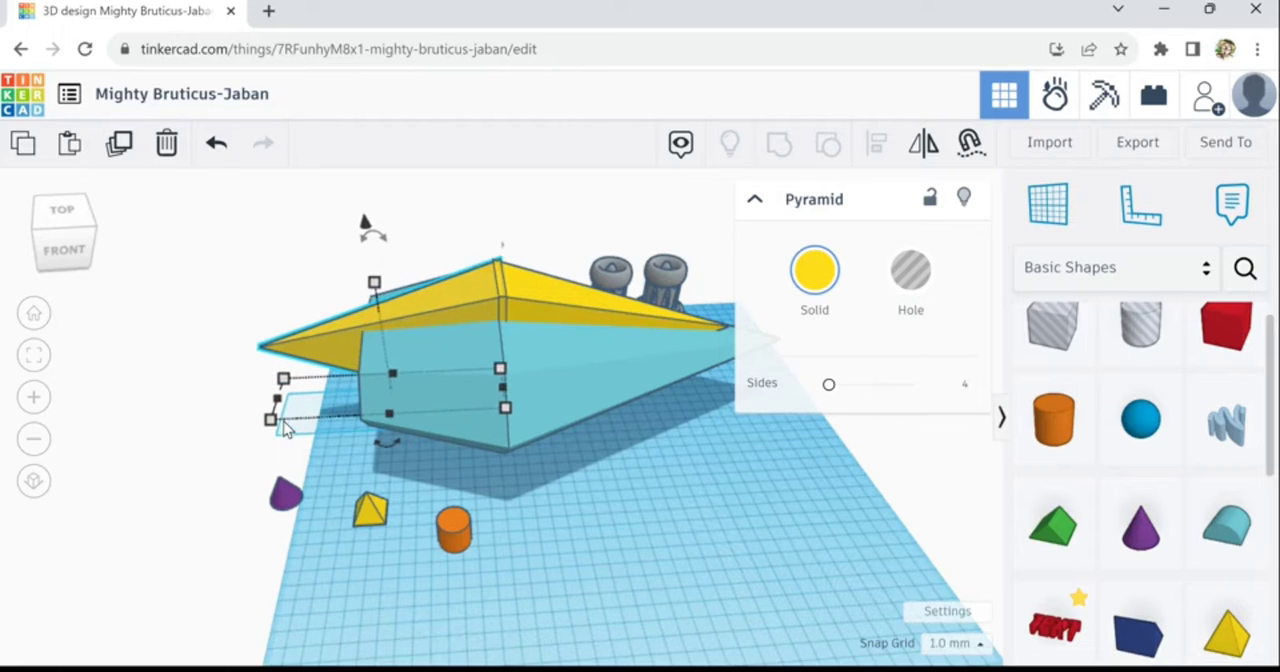
key("Left")
key("Left")
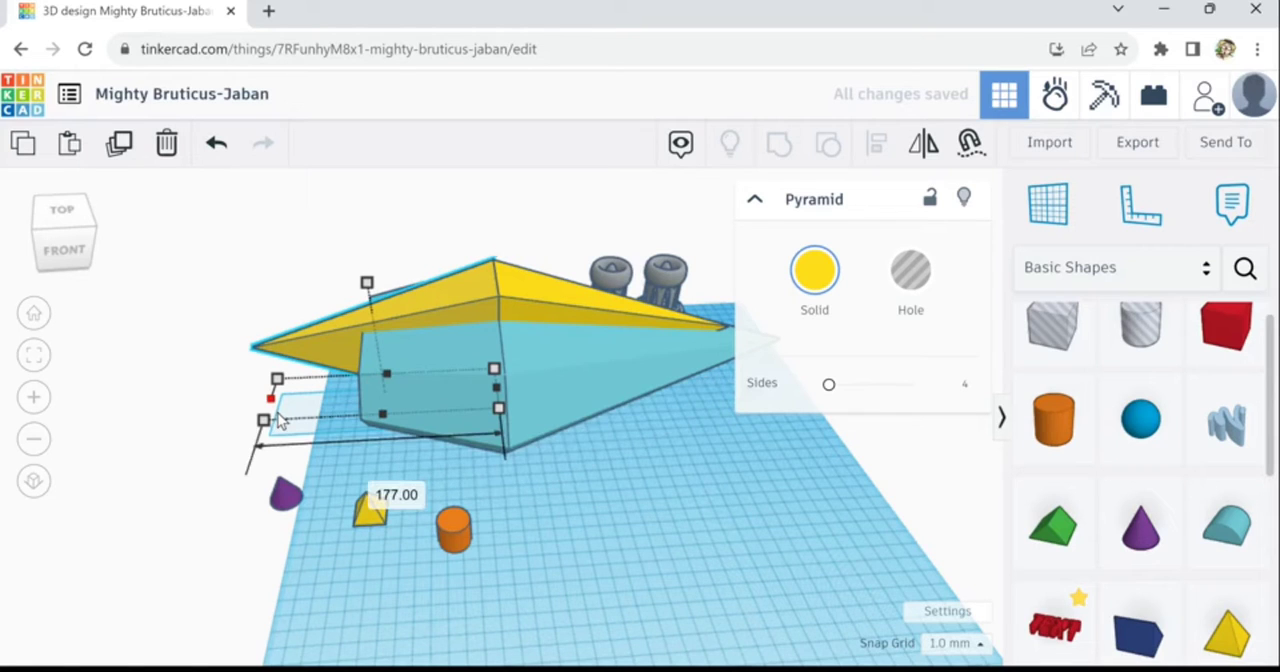
- Shorten the mirrored pyramid to 160 mm and select both long pyramids together
mouse_move(312, 416)
left_mouse_down()
mouse_move(348, 416)
mouse_move(299, 409)
left_mouse_up()
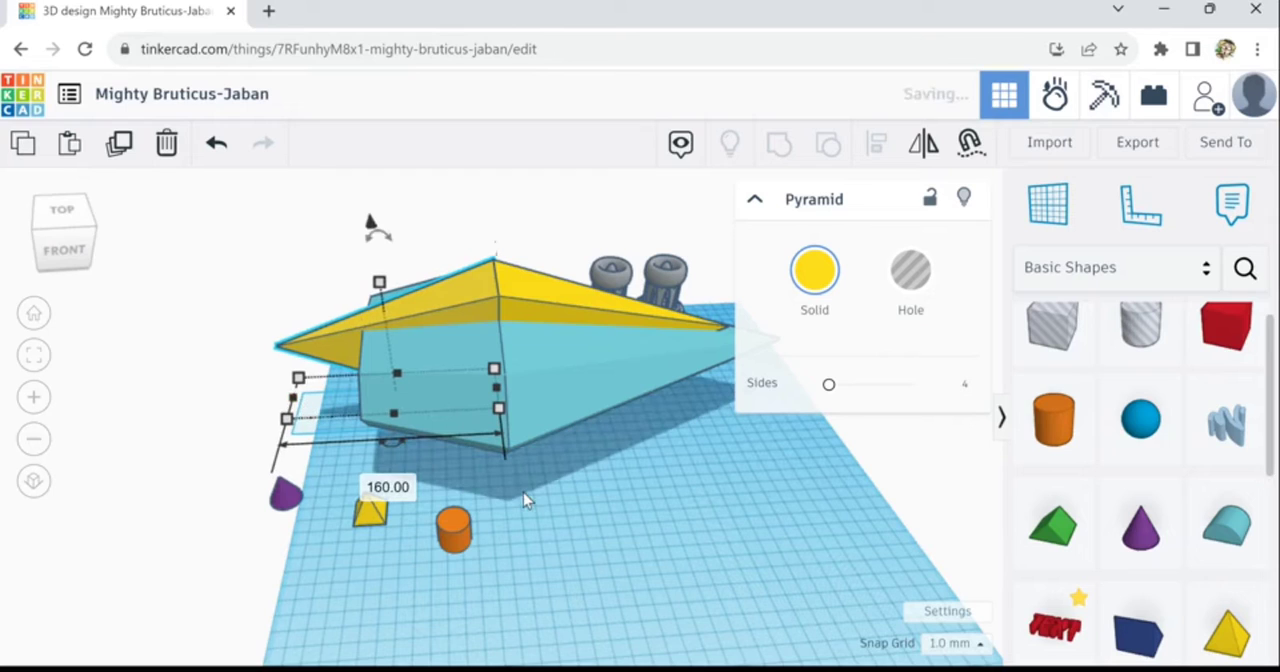
left_click(593, 516)
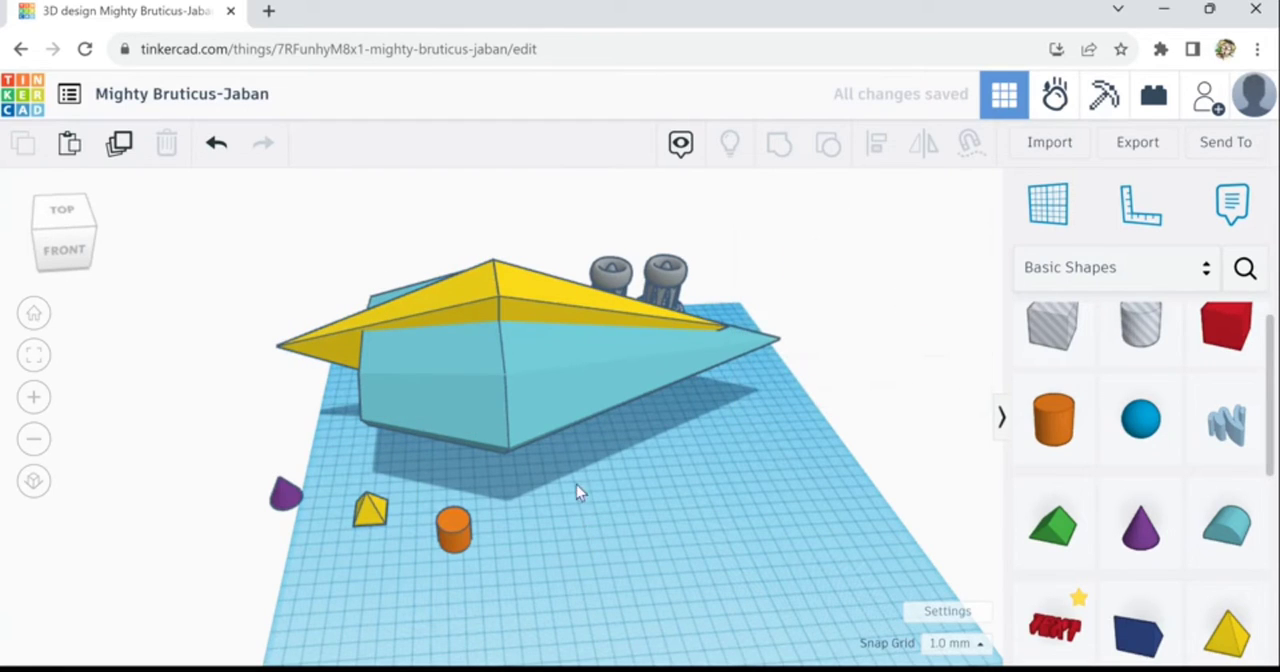
left_click(524, 304)
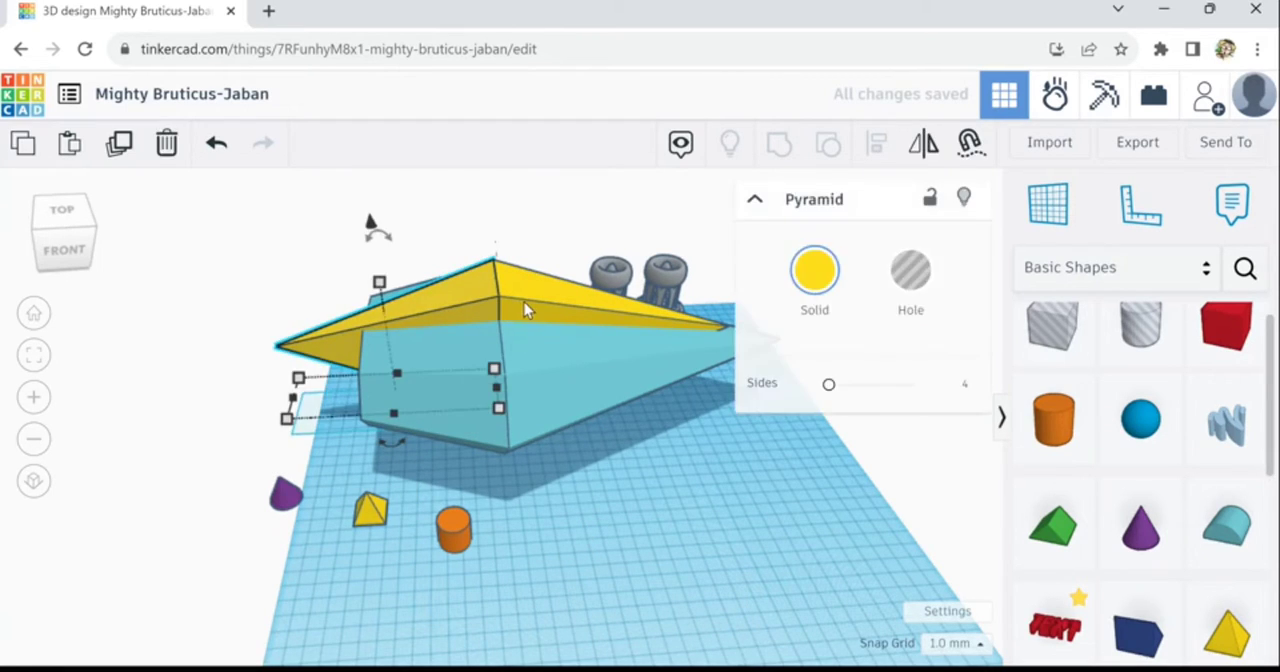
left_click(524, 302, "shift")
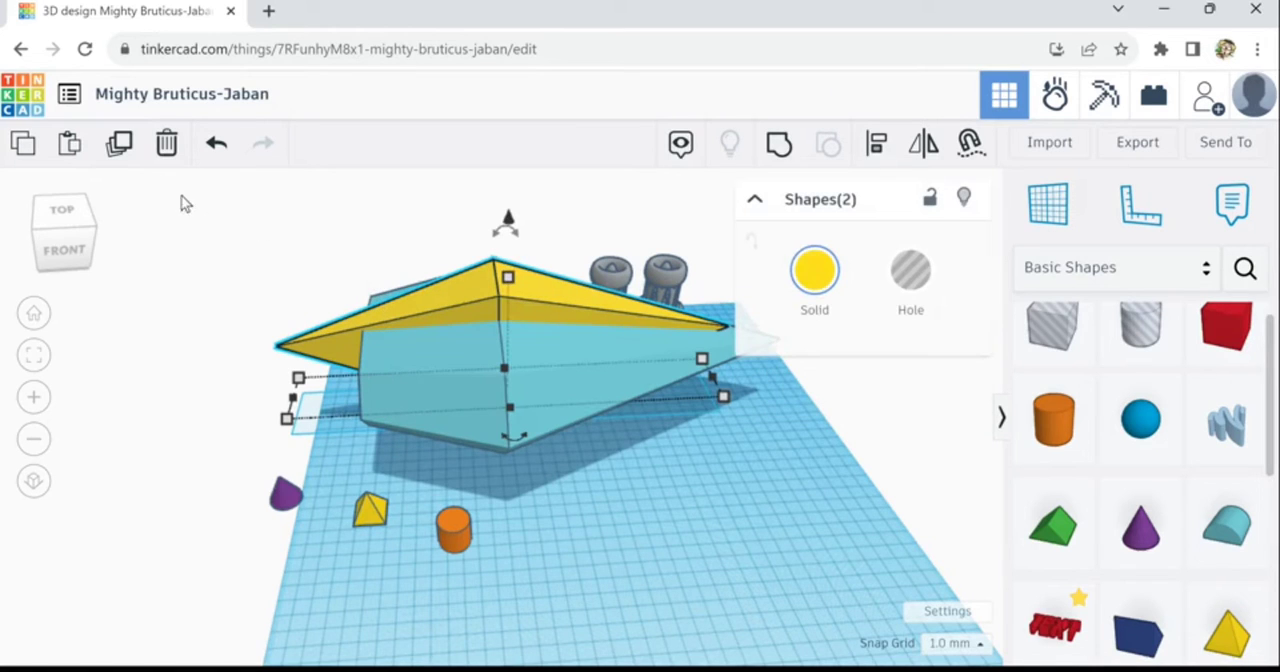
- Duplicate the two long pyramids and make the copies 73 mm tall, lowering them slightly into the originals
left_click(120, 145)
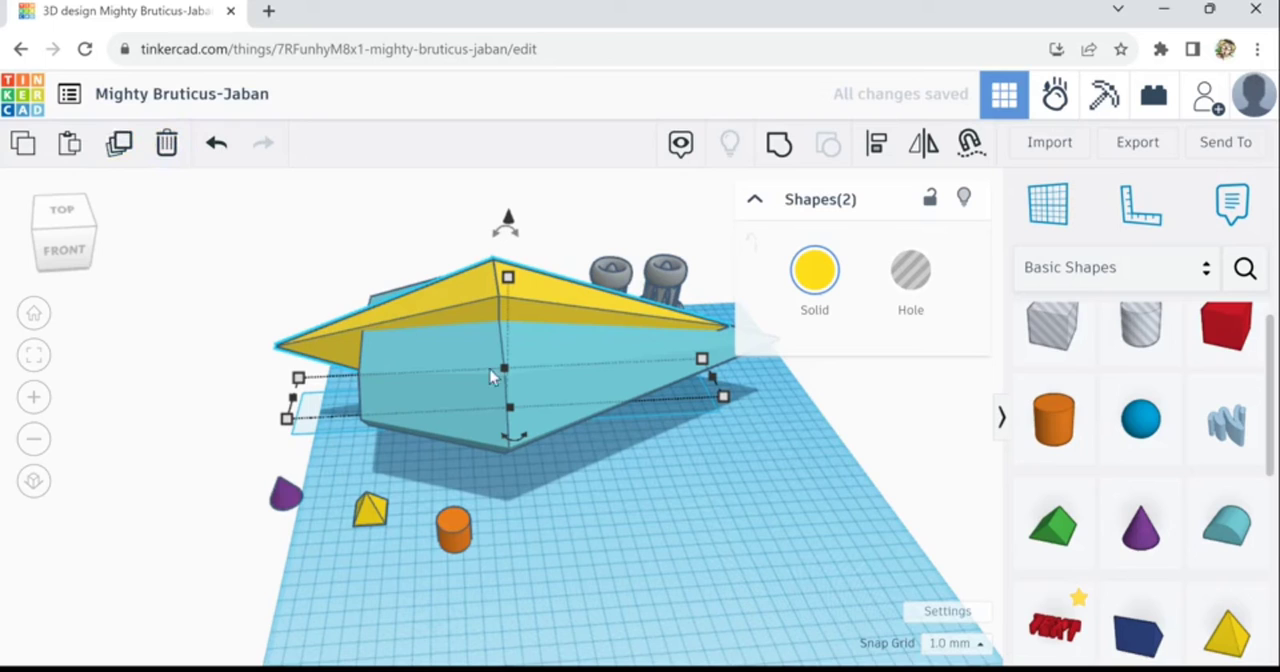
left_click_drag(512, 380, 510, 364)
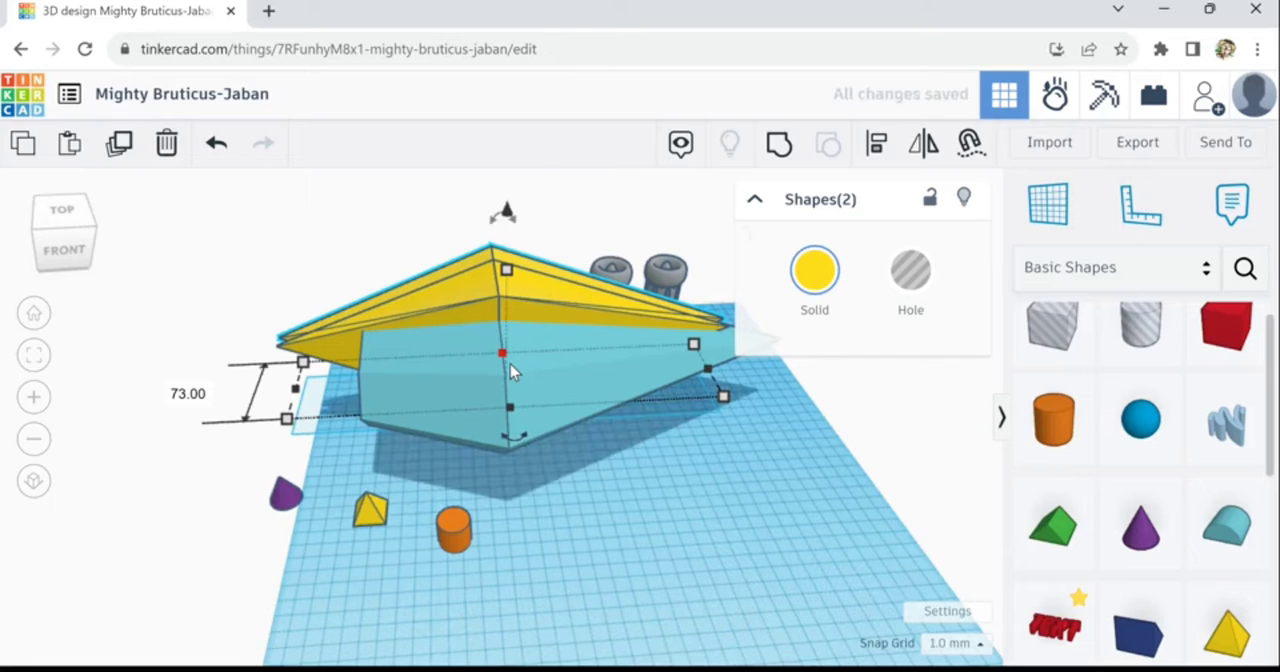
key("ctrl+Down")
key("ctrl+Down")
key("ctrl+Down")
key("ctrl+Down")
key("ctrl+Down")
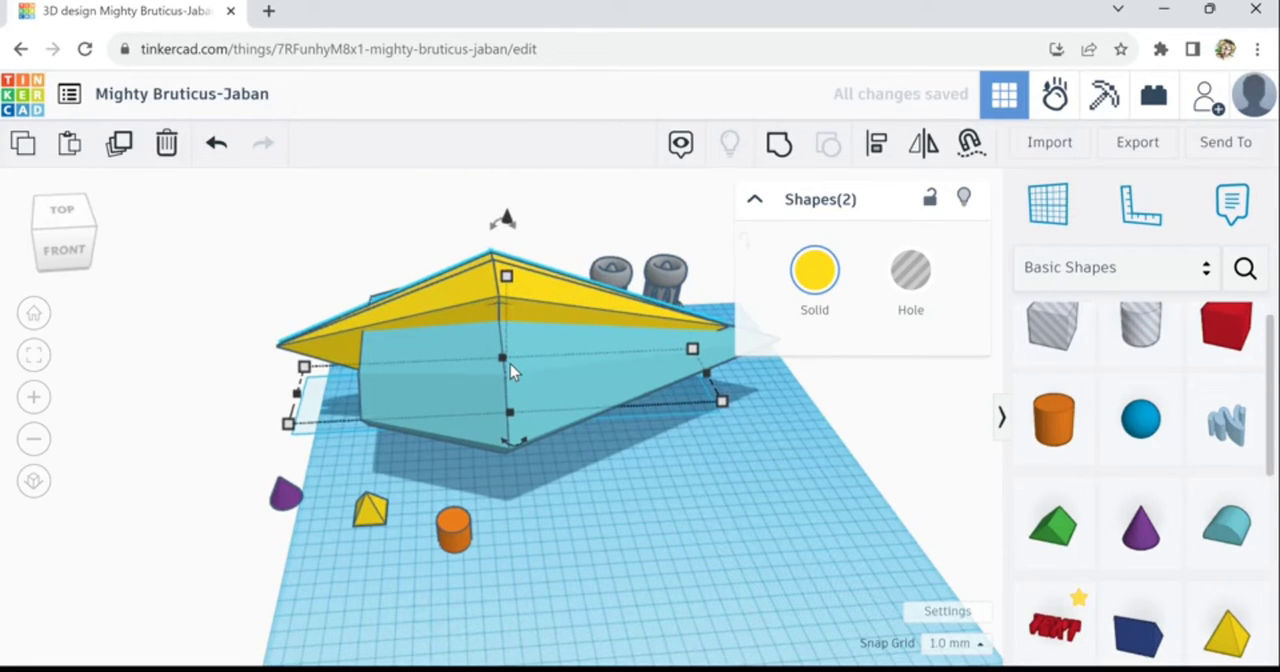
key("ctrl+Down")
key("ctrl+Down")
key("ctrl+Down")
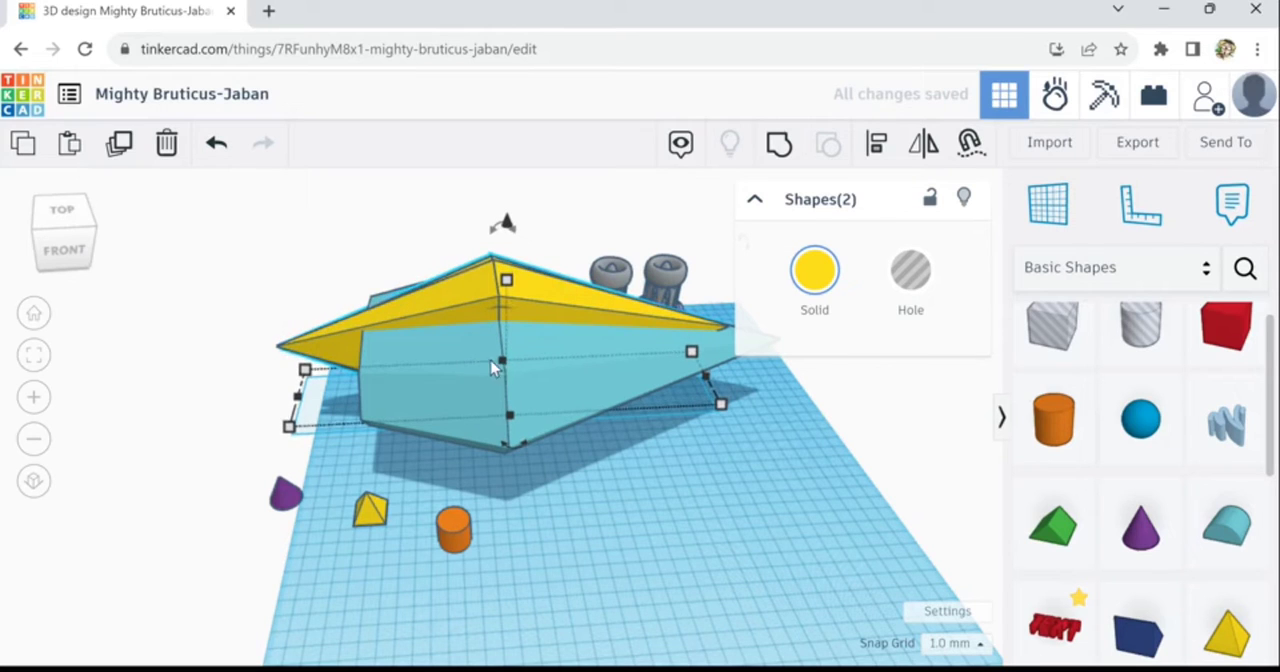
- Align the two taller pyramid copies with the centre of the diamond's width
left_click(457, 367, "shift")
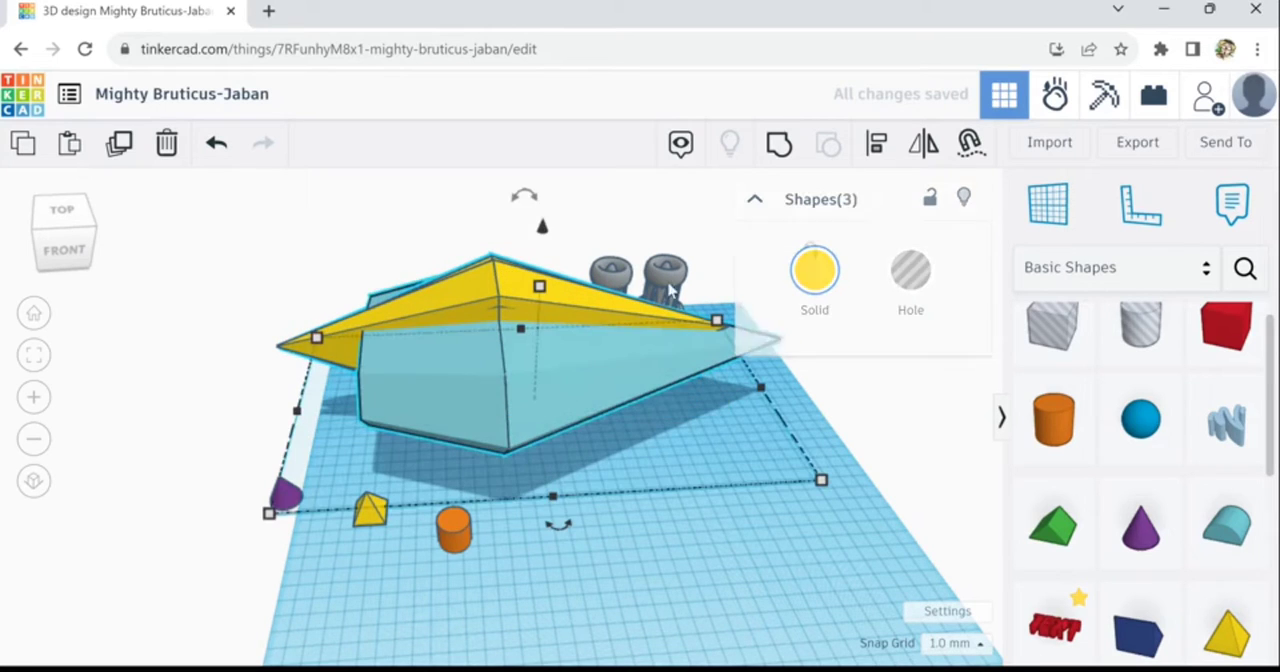
left_click(879, 152)
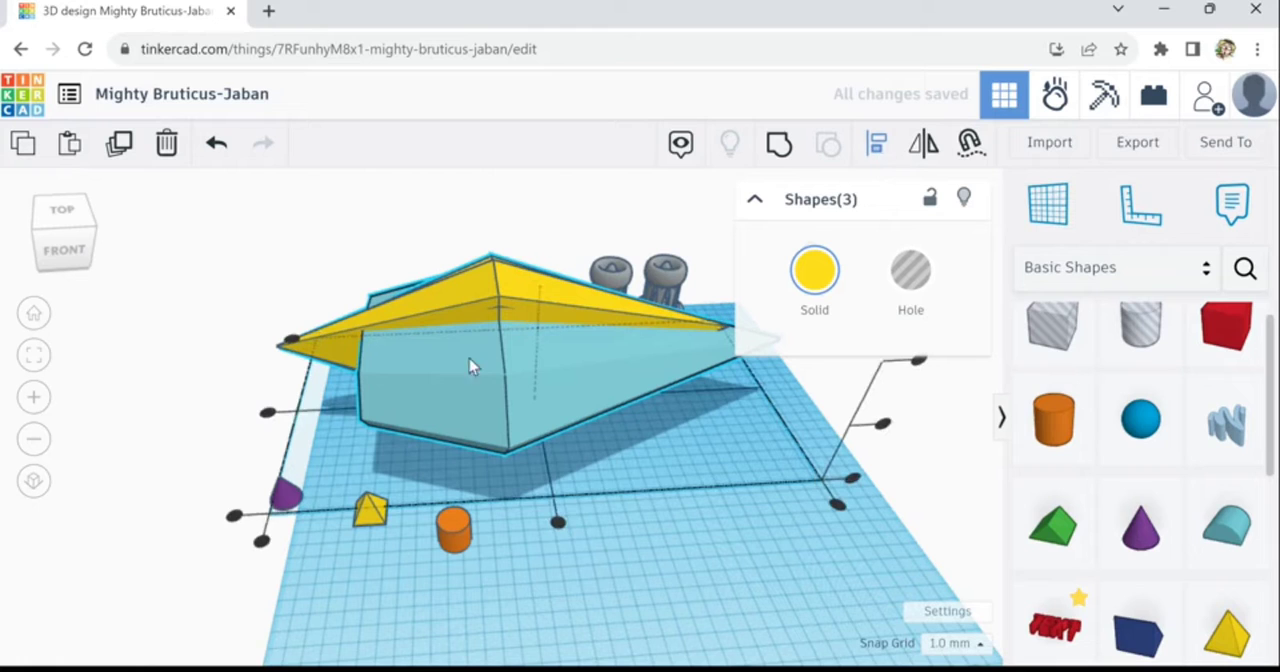
left_click(351, 411)
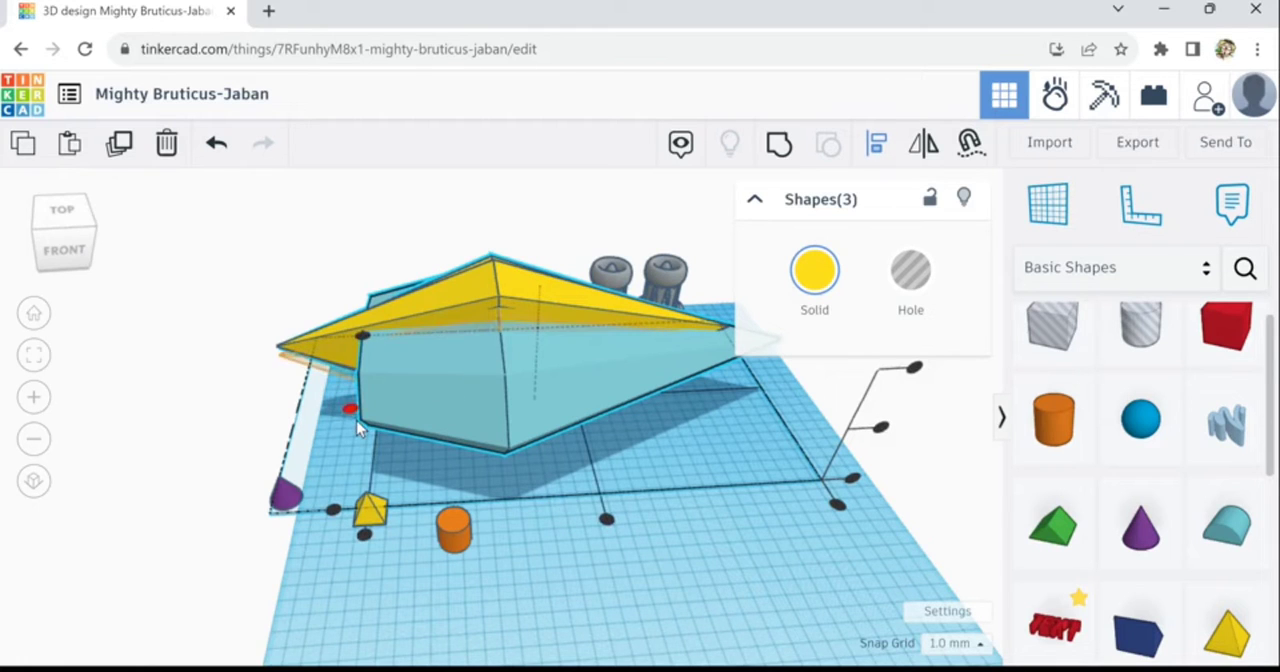
mouse_move(748, 593)
right_mouse_down()
mouse_move(621, 591)
mouse_move(513, 610)
mouse_move(837, 569)
mouse_move(808, 591)
mouse_move(726, 598)
right_mouse_up()
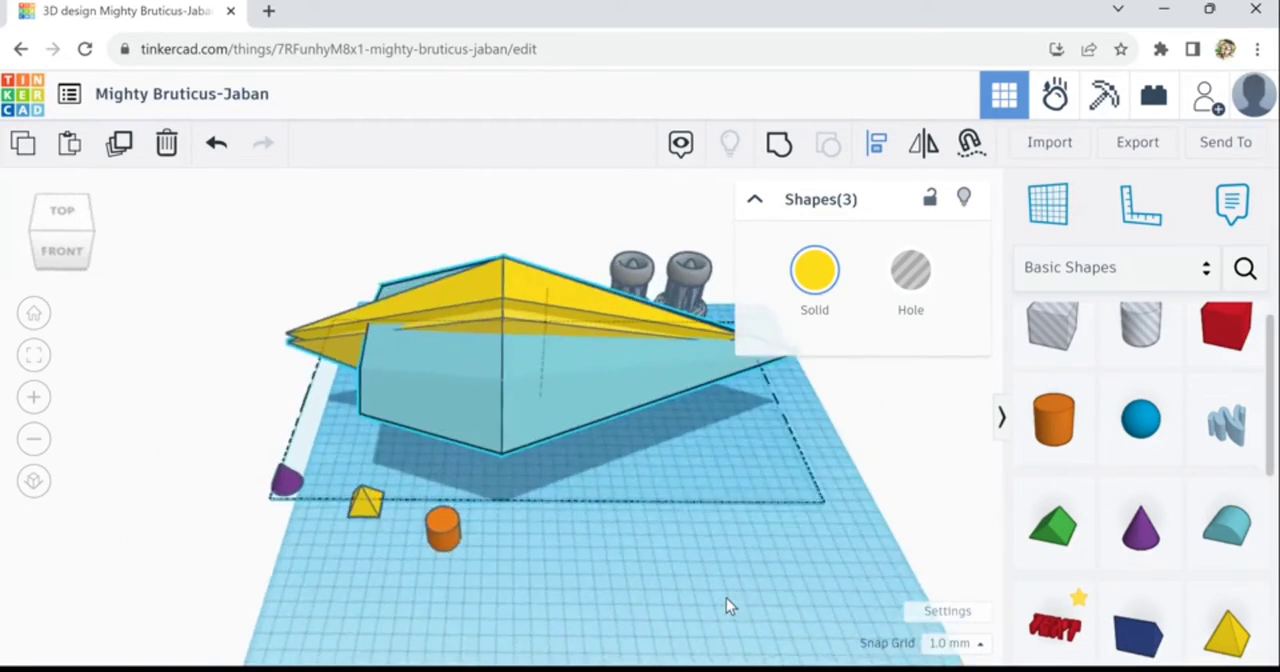
left_click(746, 561)
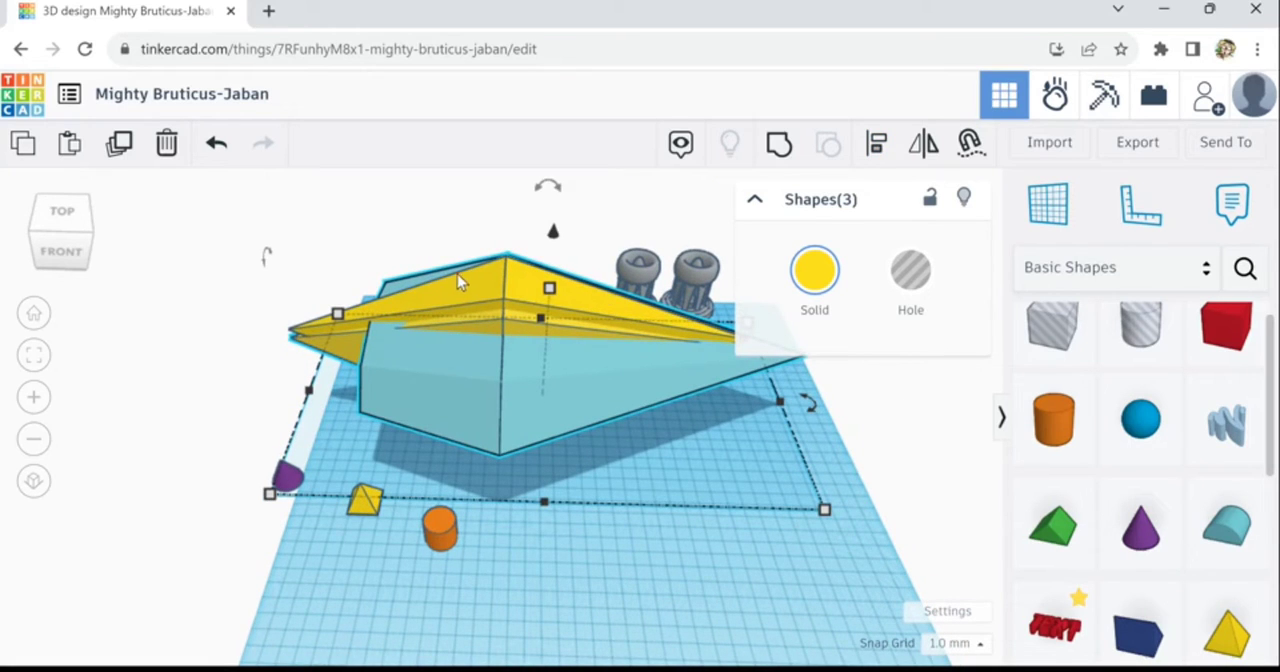
- Recolour the diamond, the taller pyramid copies and both original long pyramids light grey
left_click(814, 271)
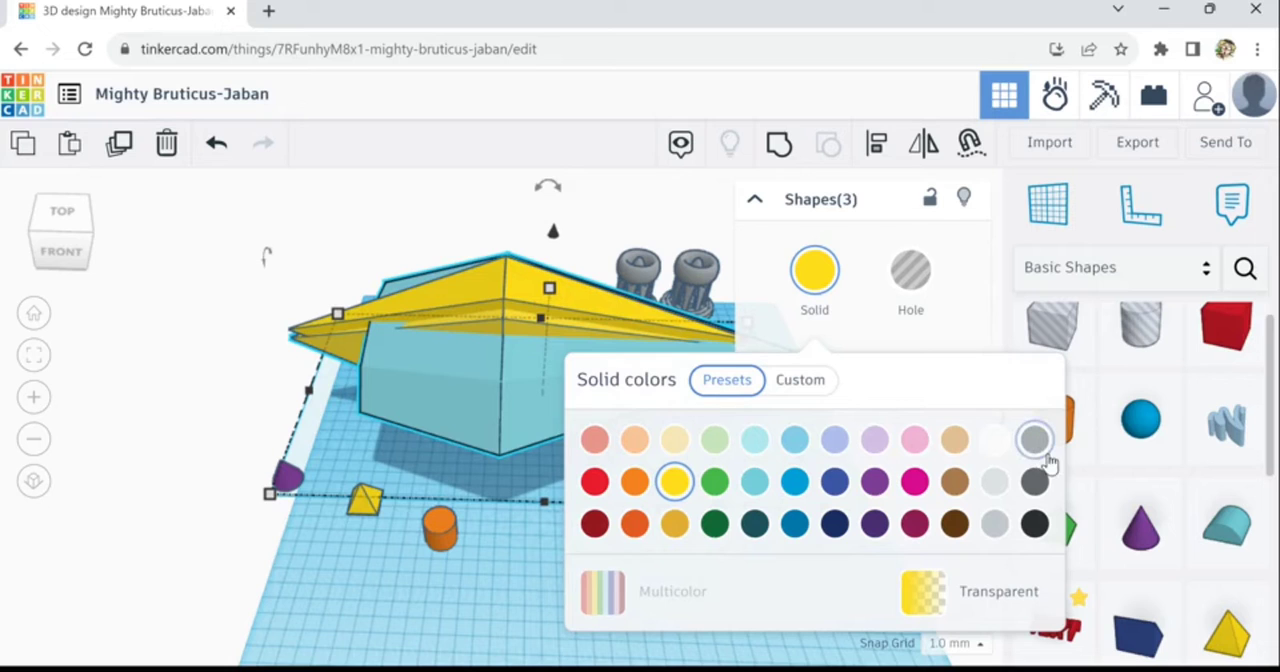
left_click(1036, 440)
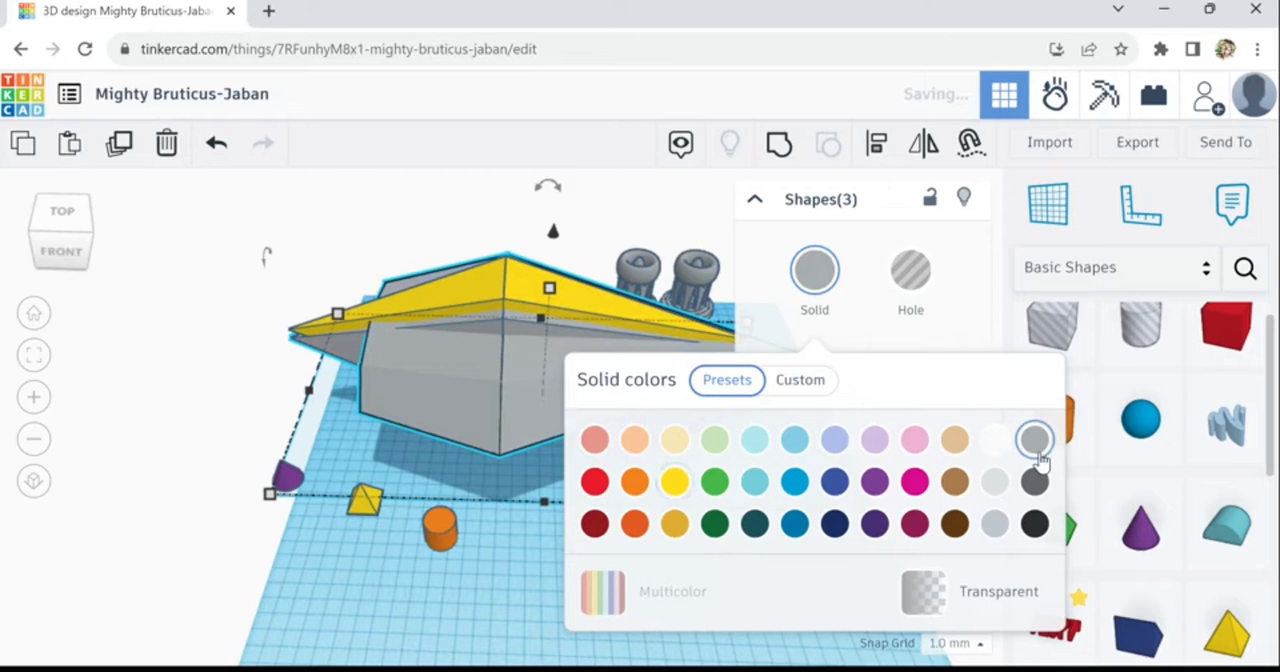
left_click(540, 300)
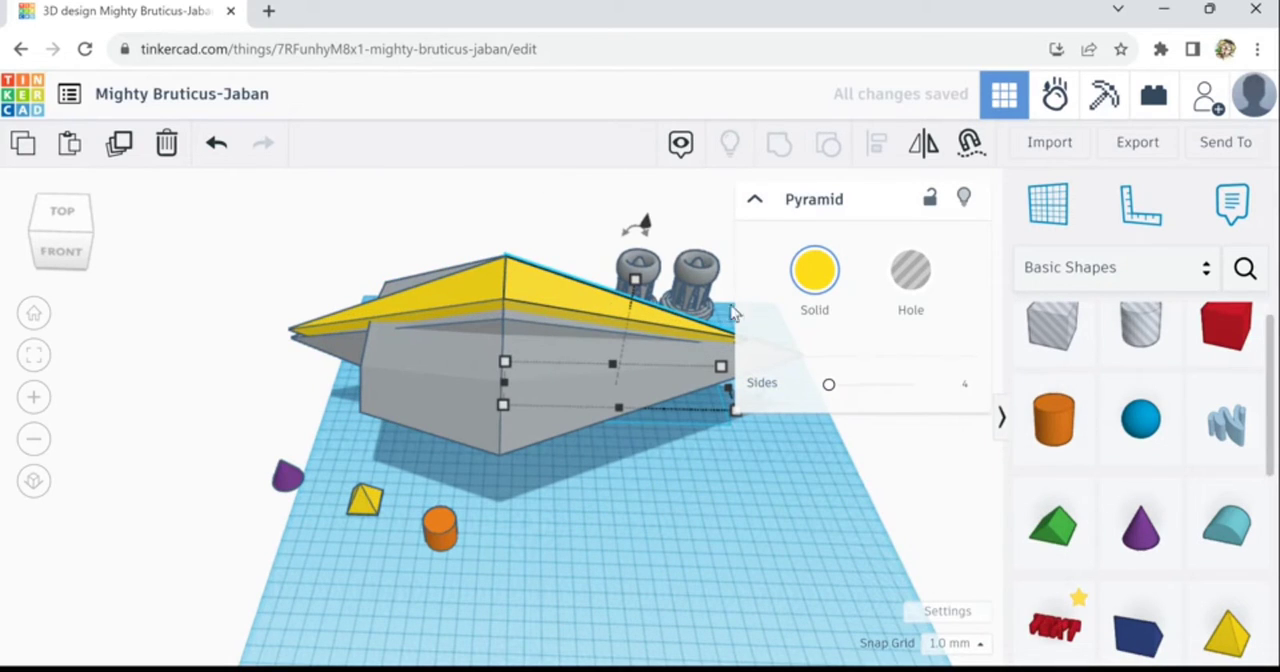
left_click(818, 303)
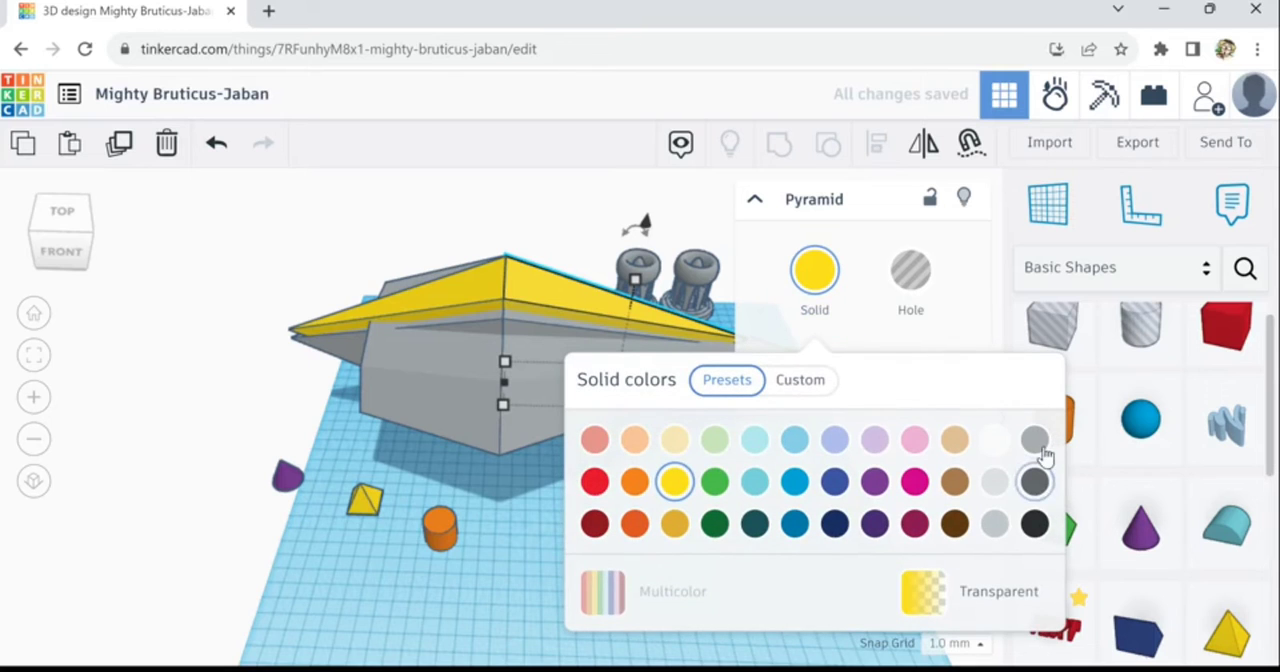
left_click(1040, 448)
left_click(557, 303)
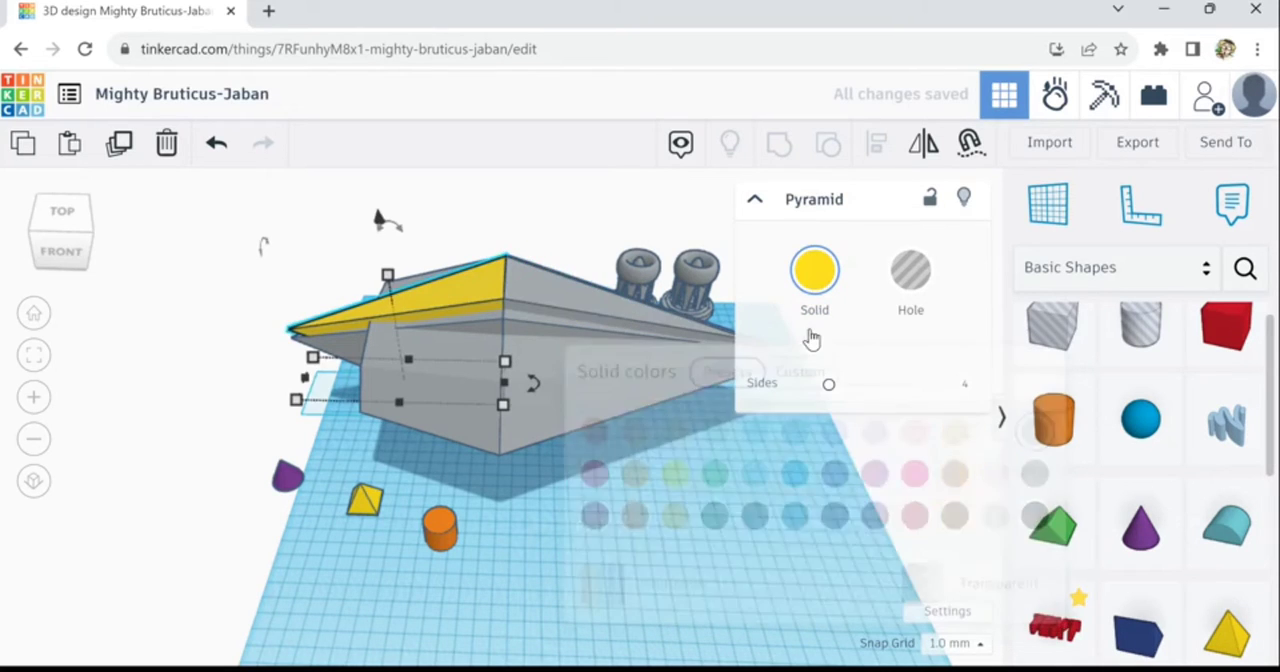
left_click(818, 285)
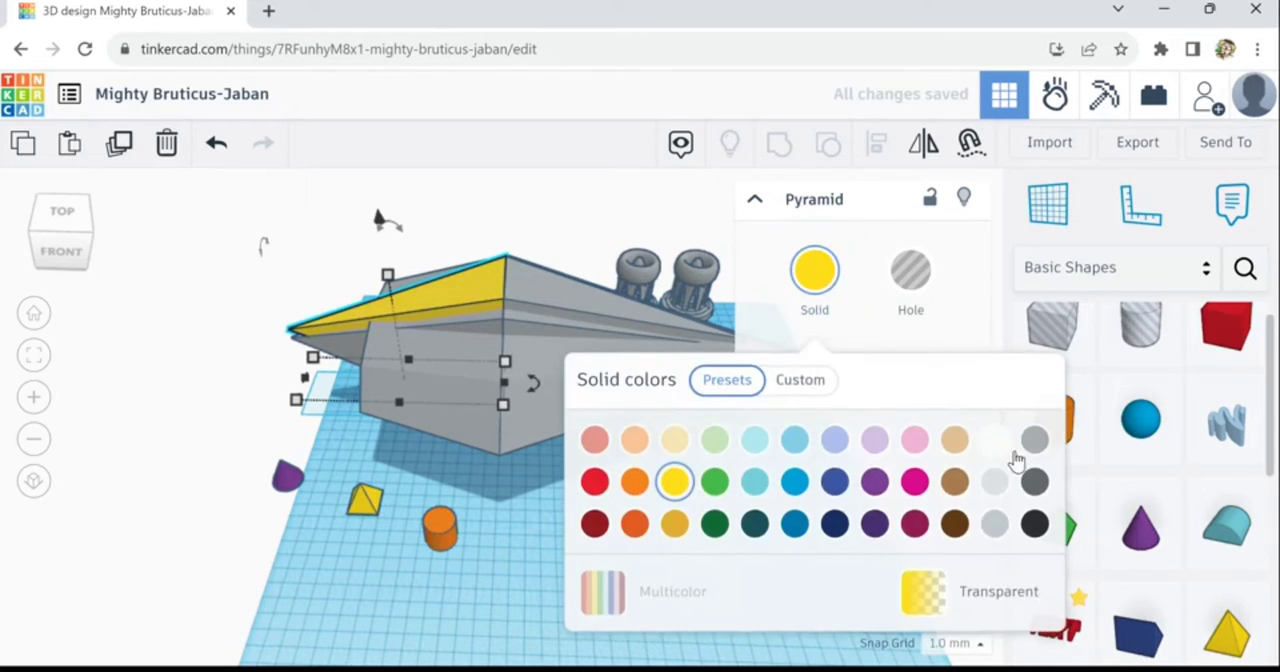
left_click(1038, 448)
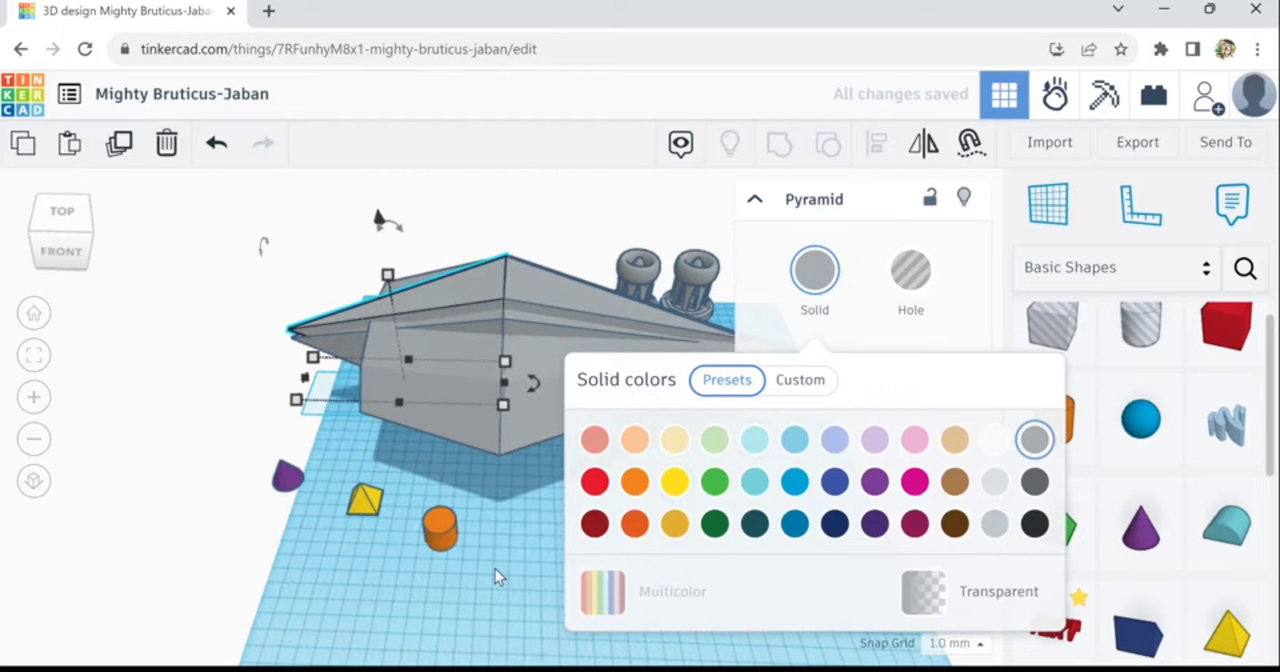
- Select all ten shapes of the tower nearest the ship and group them into one object
right_click_drag(629, 523, 721, 552)
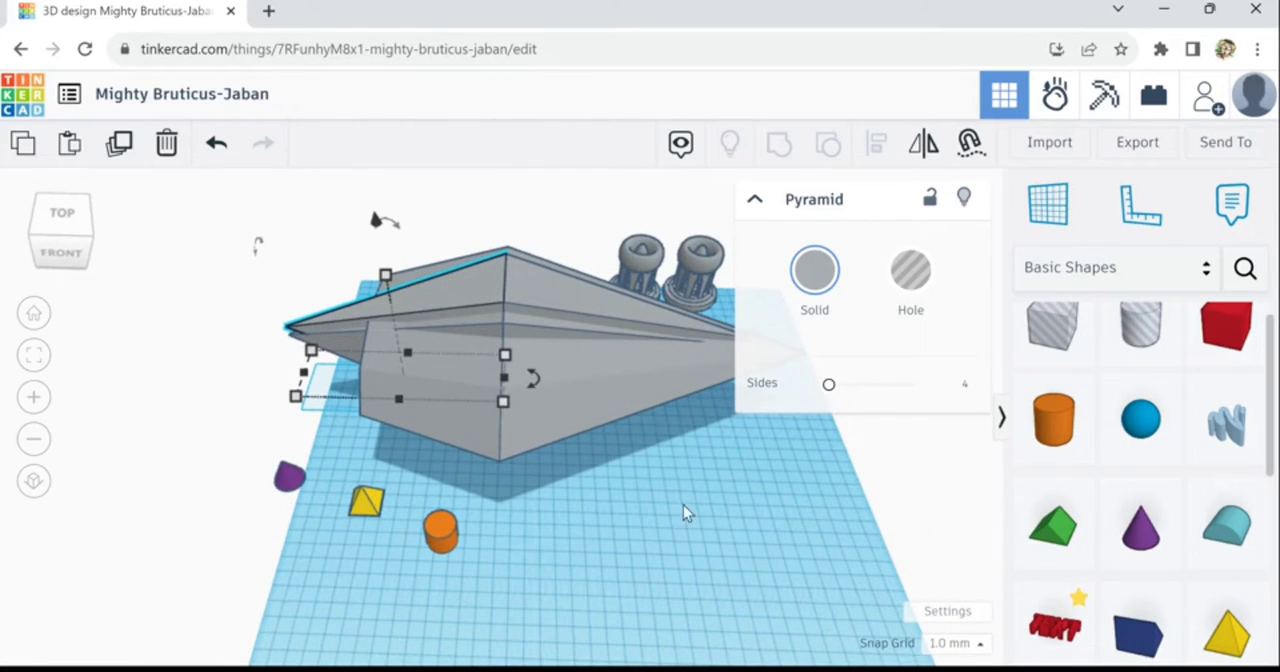
mouse_move(683, 512)
right_mouse_down()
mouse_move(674, 531)
mouse_move(683, 523)
right_mouse_up()
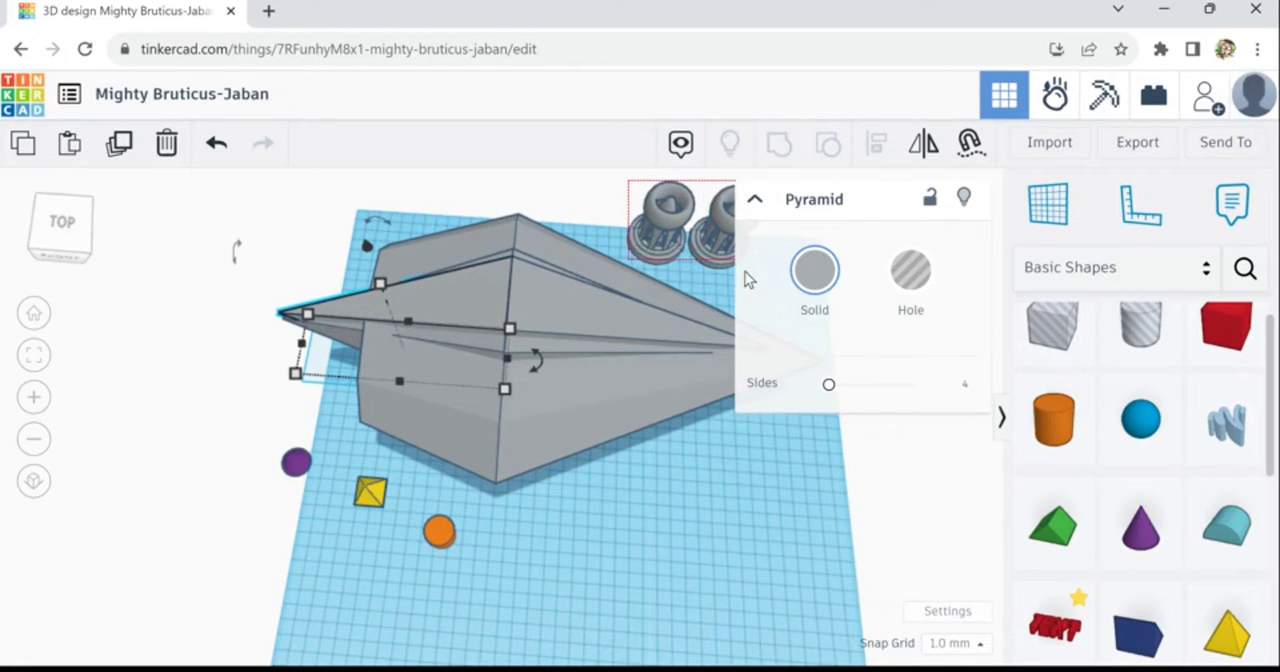
left_click(691, 270)
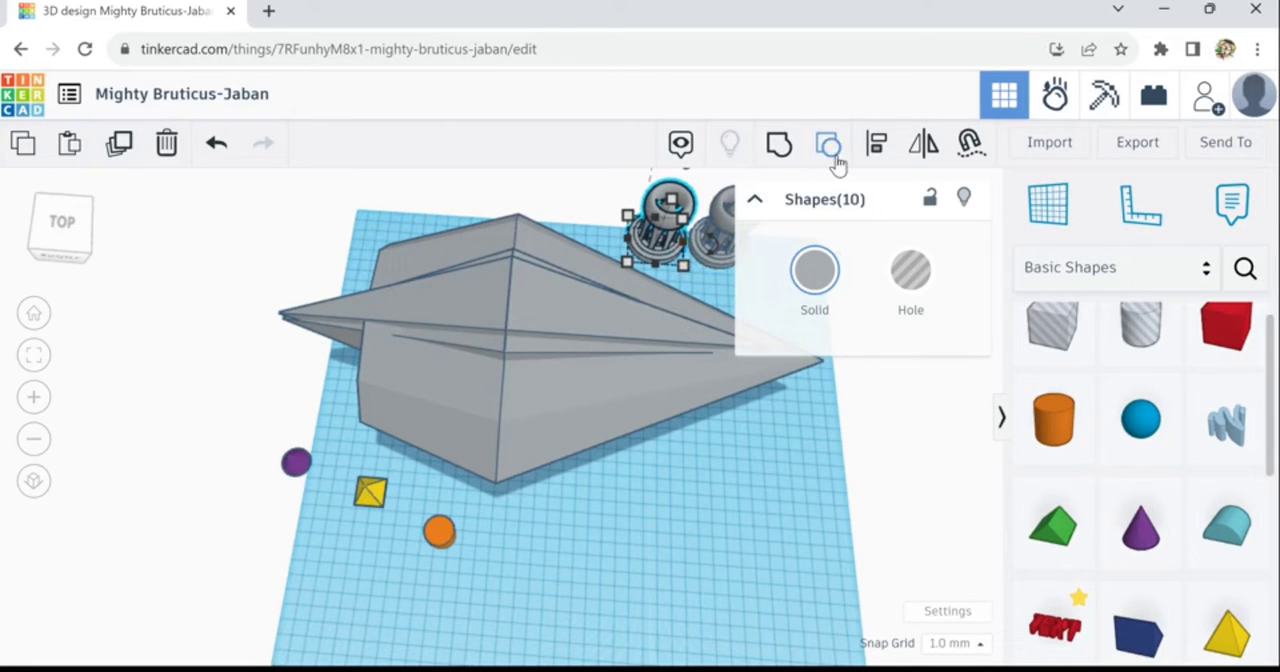
left_click(782, 152)
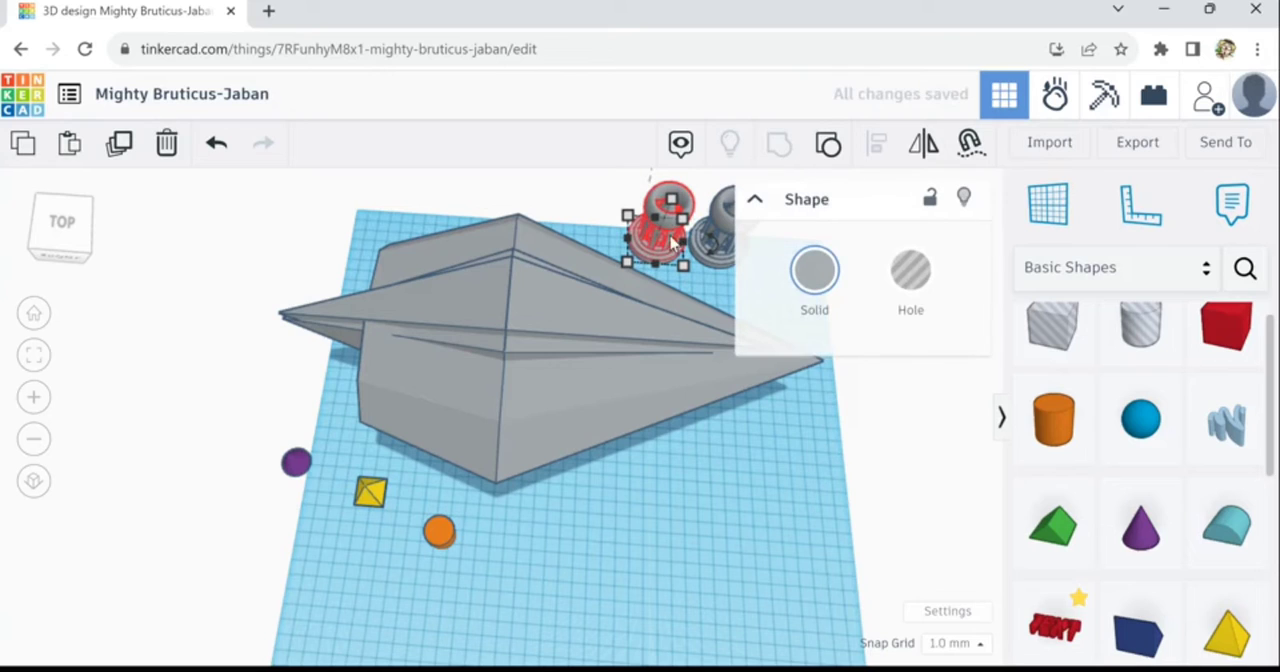
- Move the grouped tower to the ship's blunt end and rotate it onto its side with the rounded end facing away from the ship
left_click_drag(657, 257, 328, 277)
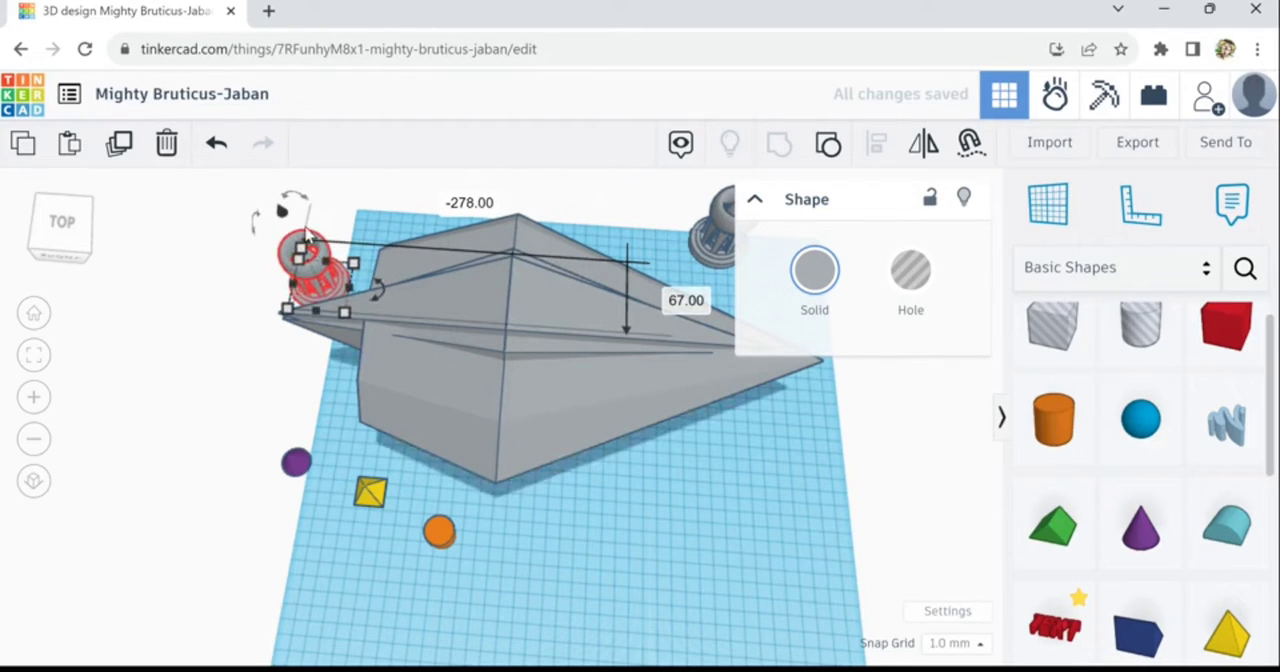
left_click_drag(313, 210, 268, 256)
left_click_drag(251, 370, 238, 404)
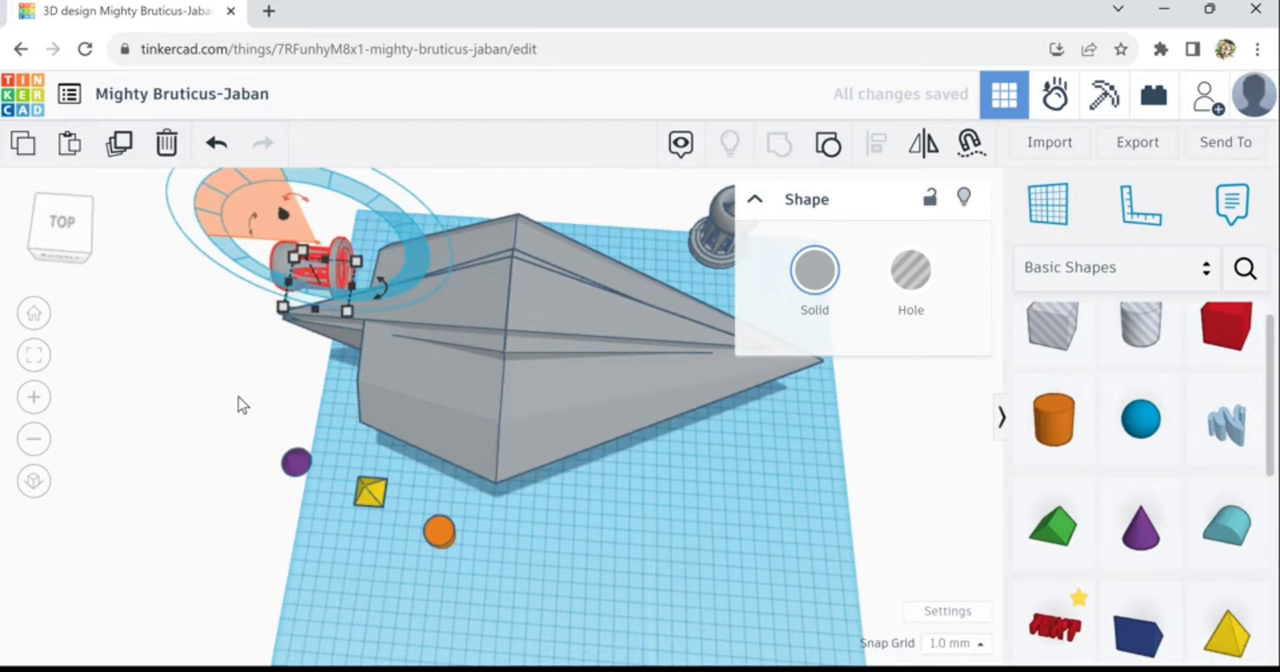
- Nudge the sideways tower towards the diamond's blunt rear face, beside the tips of the long pyramids
right_click_drag(262, 394, 282, 540)
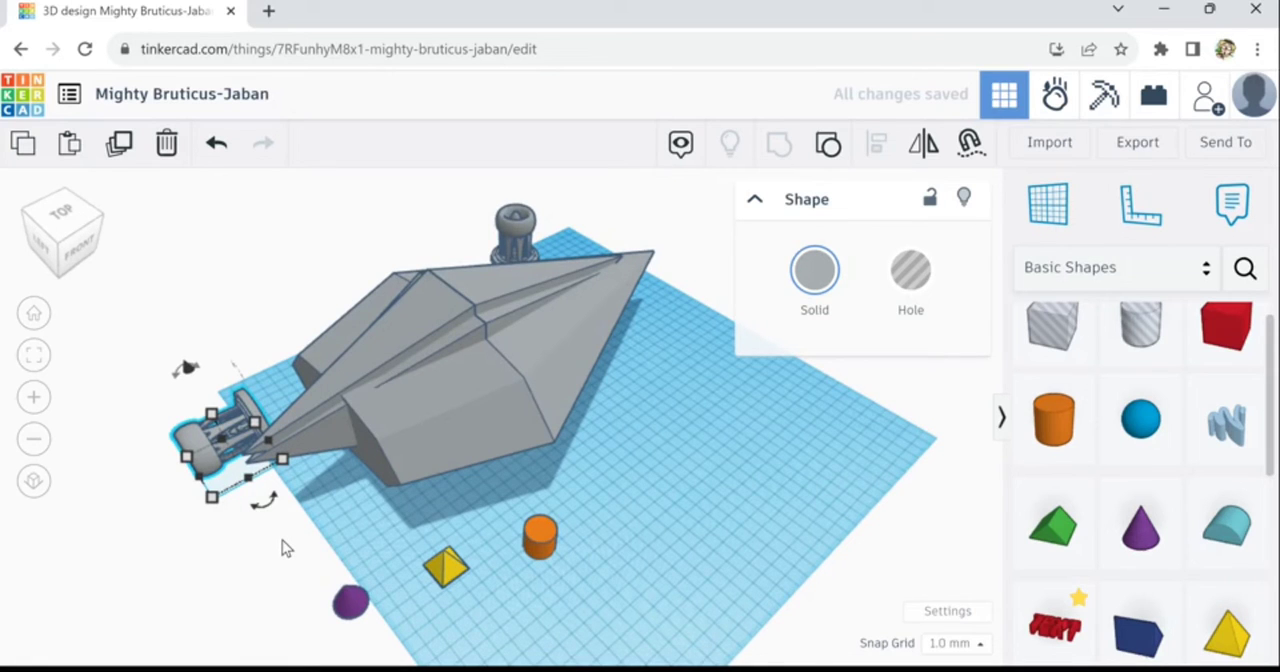
key("f")
scroll(463, 551, "down", 5)
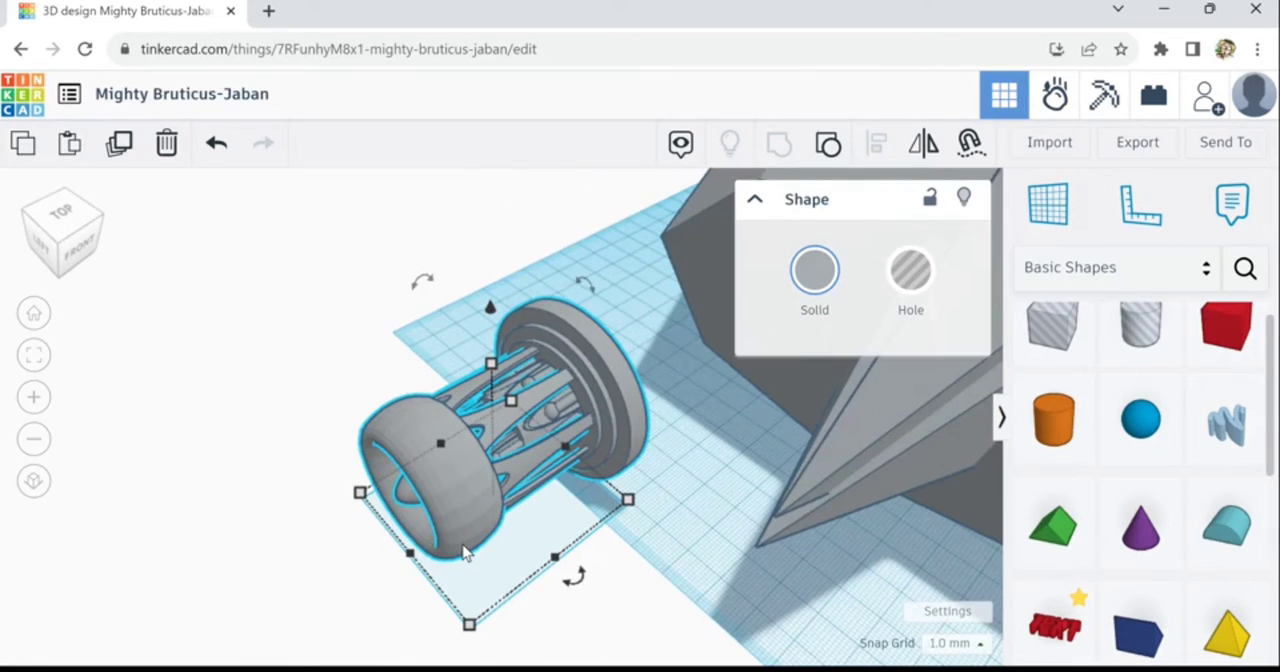
key("Down")
key("Down")
key("Down")
key("Down")
key("Down")
key("Down")
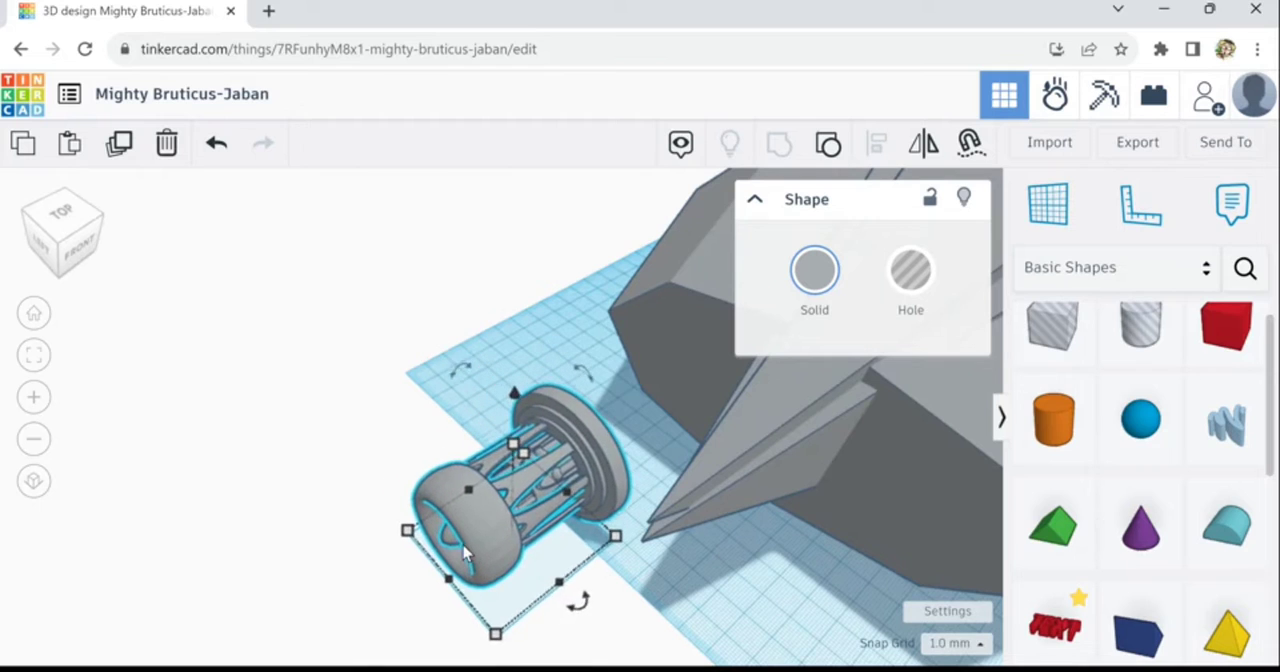
key("Up")
key("Up")
key("Up")
key("Up")
key("Up")
key("Up")
key("Up")
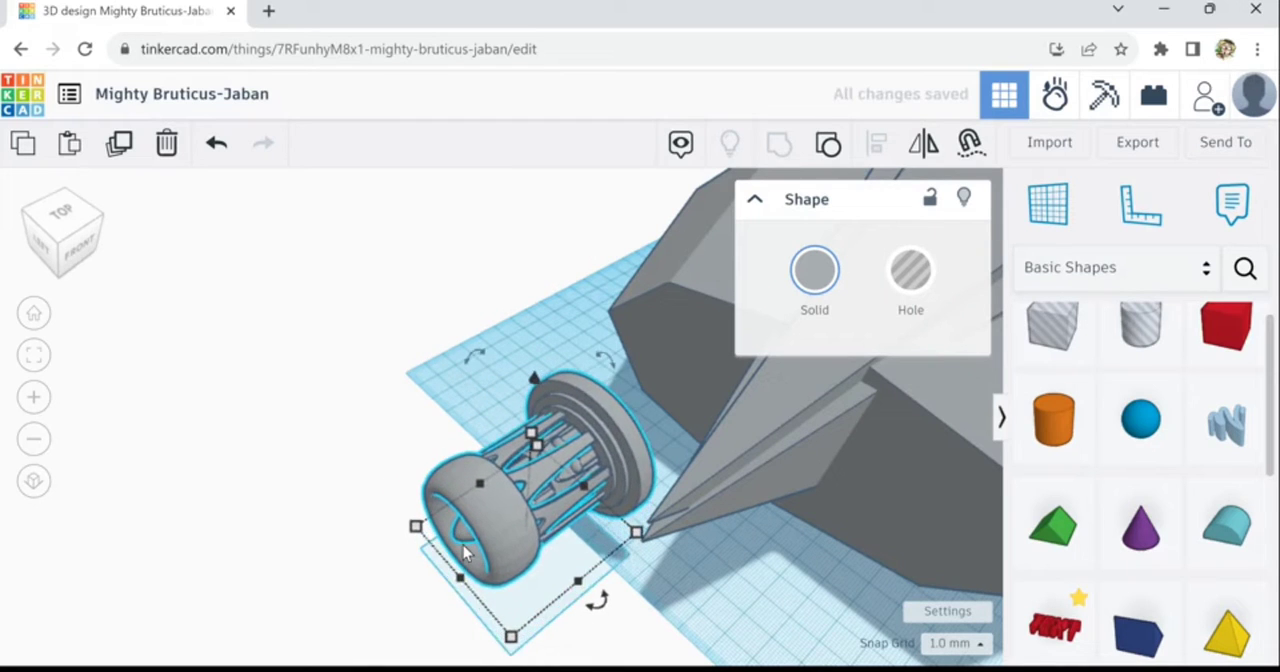
key("Right")
key("Right")
key("Right")
key("Right")
key("Right")
key("Right")
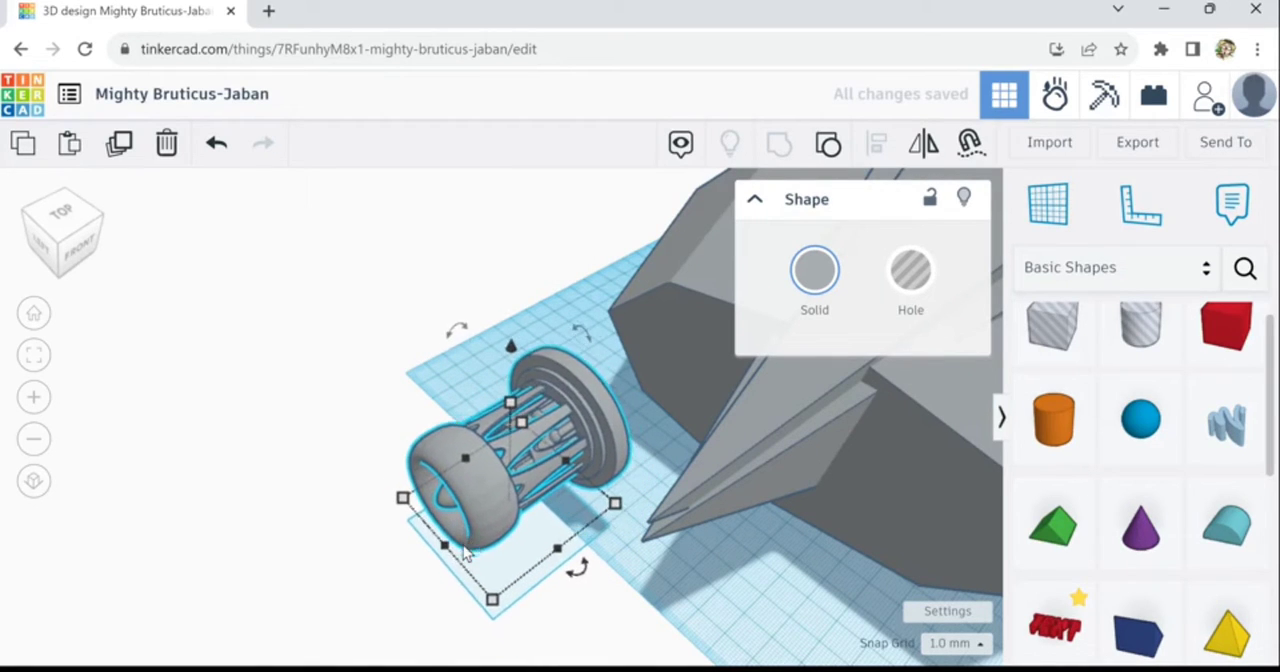
key("Right")
key("Right")
key("Right")
key("Right")
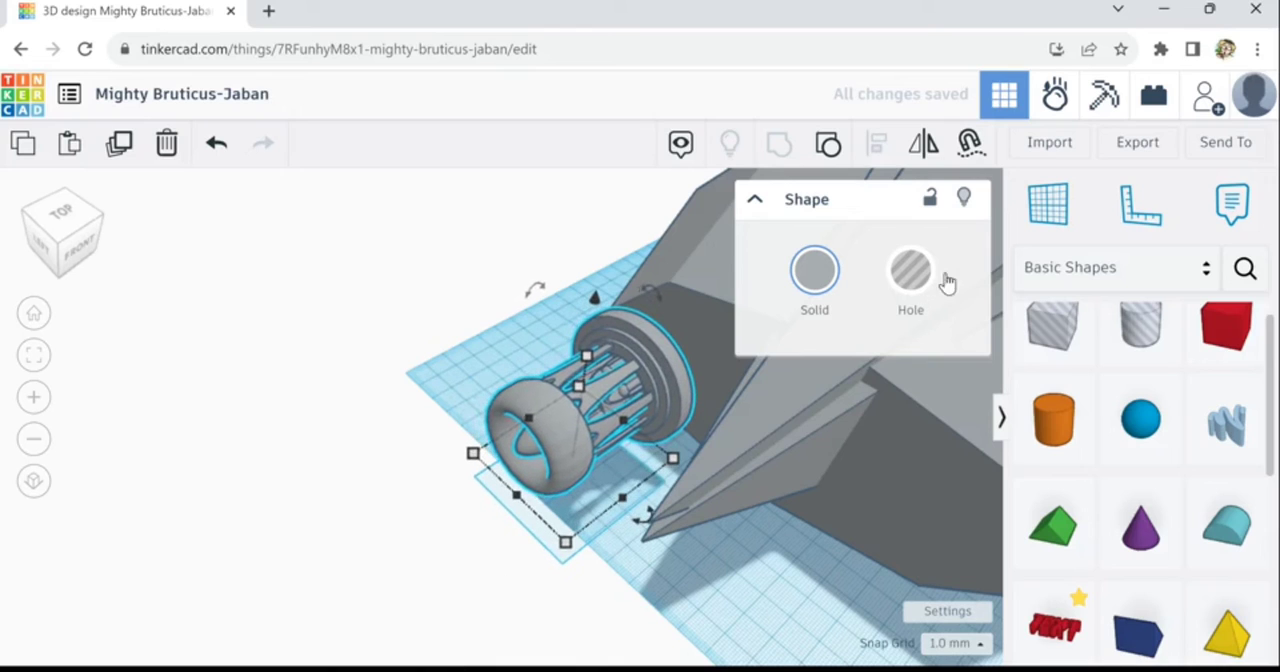
- Turn the sideways tower into a hole and push its flanged base into the diamond's rear face
left_click(924, 296)
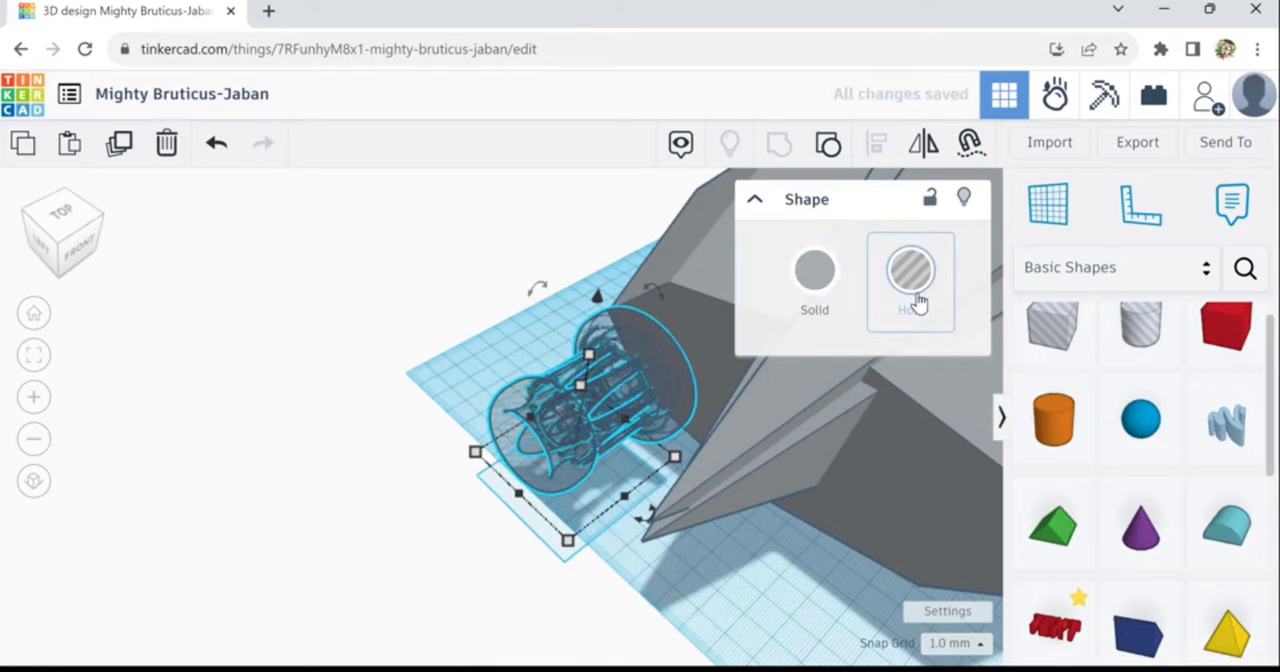
key("Right")
key("Right")
key("Right")
- Slide the tower hole across the diamond's rear face towards the long pyramids and raise it slightly
key("Right")
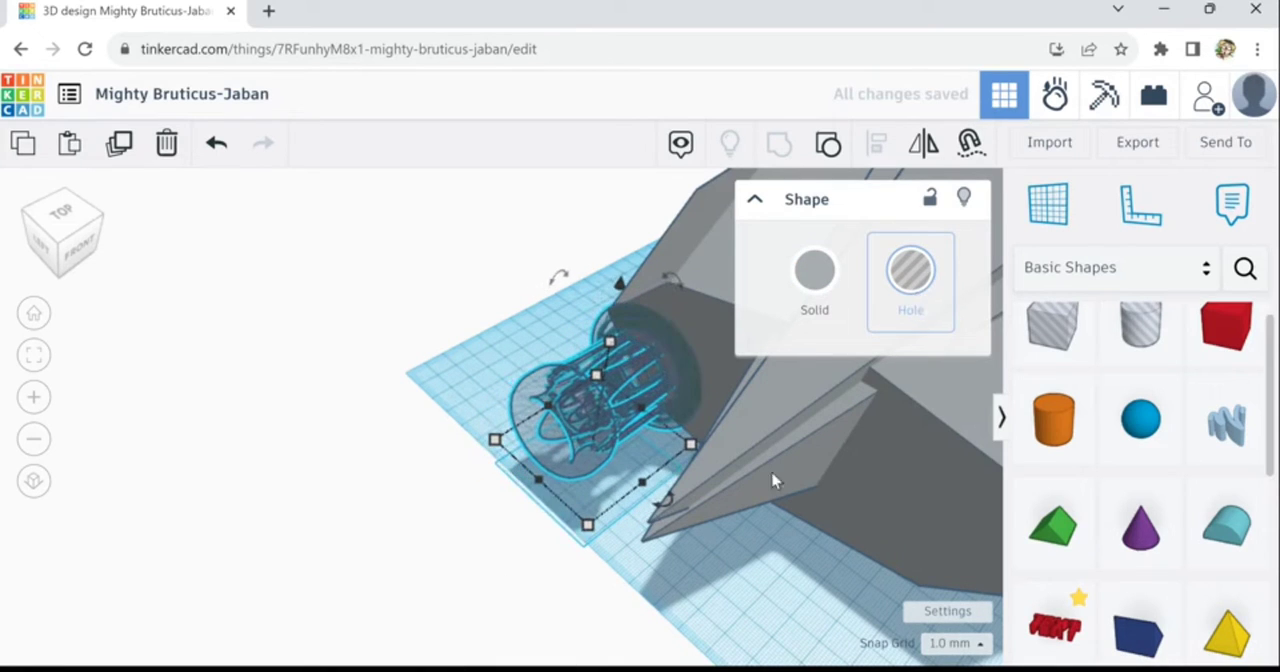
right_click_drag(620, 575, 771, 543)
key("Right")
key("Right")
key("Right")
key("Right")
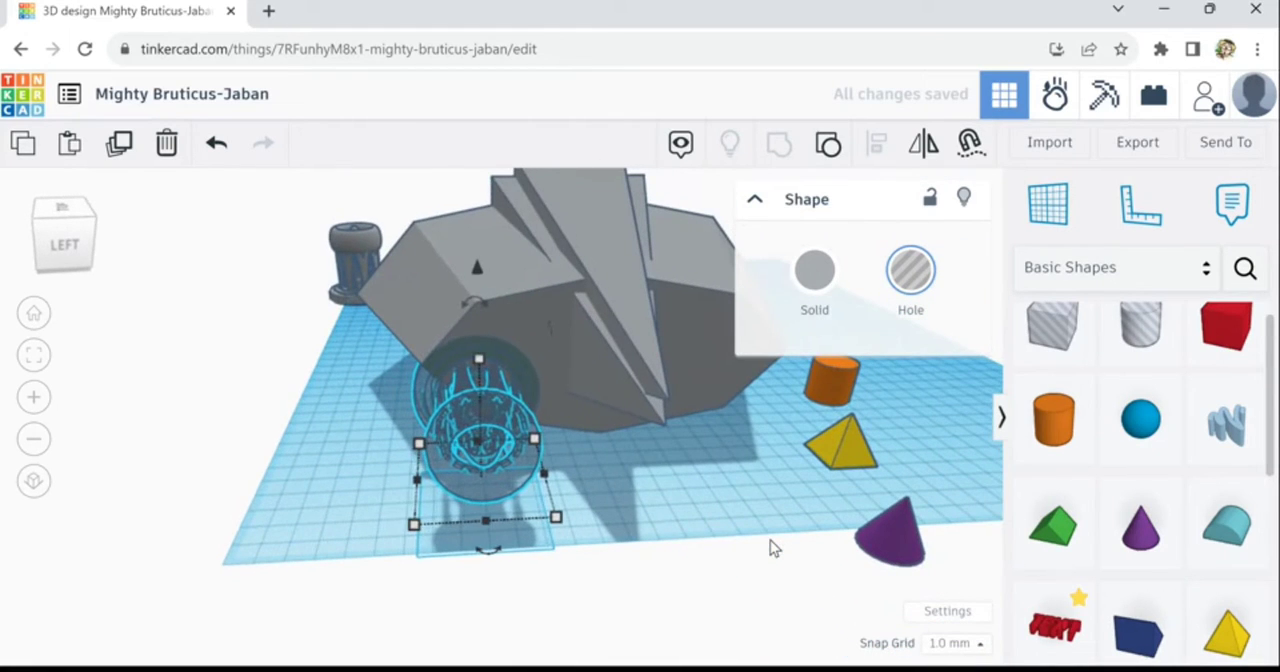
key("Right")
key("Right")
key("Right")
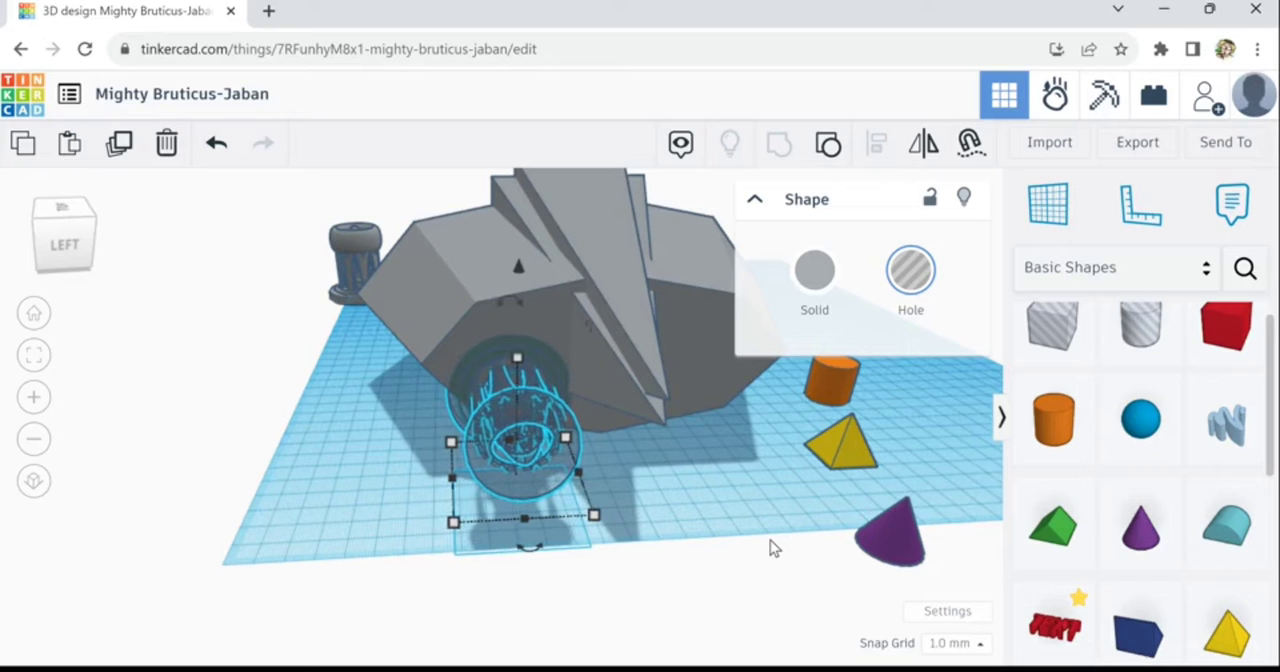
key("Right")
key("Right")
key("Right")
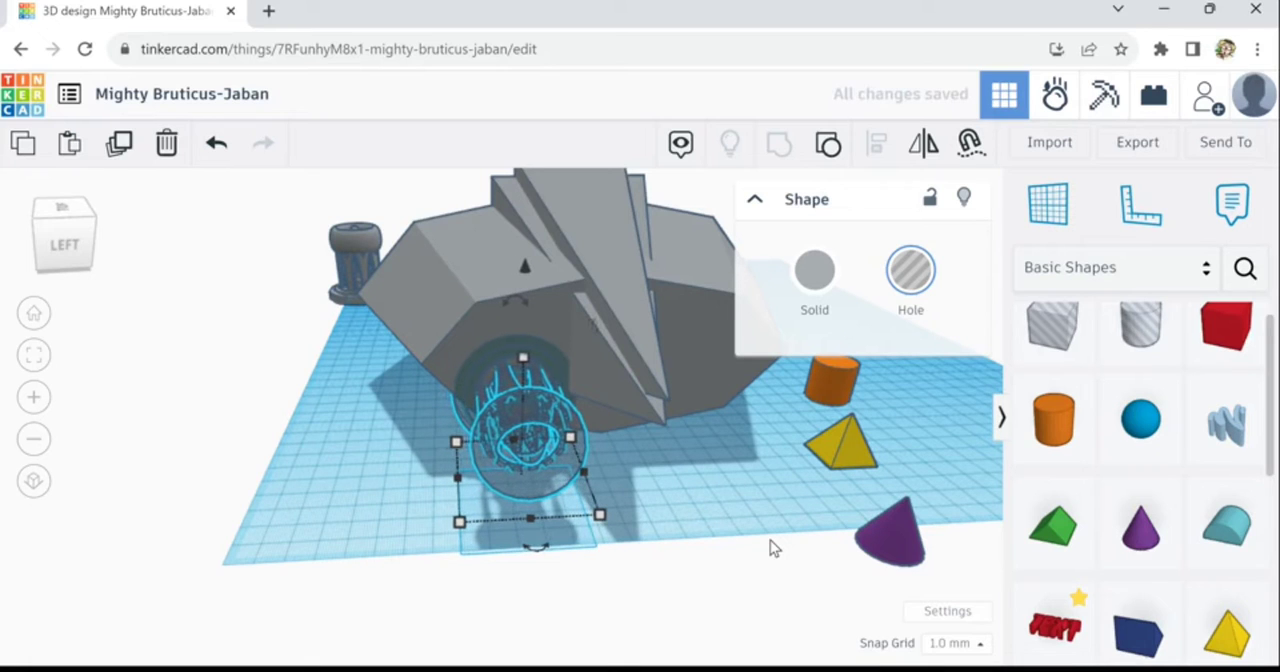
key("ctrl+Up")
key("ctrl+Up")
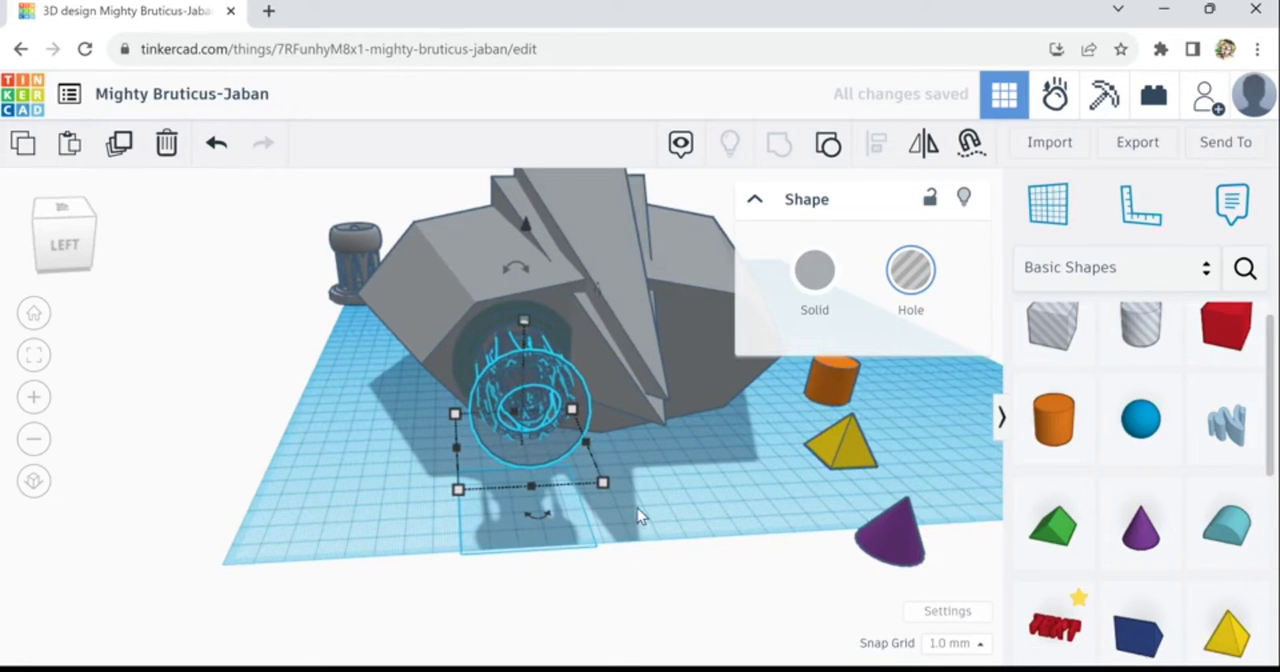
right_click_drag(638, 511, 632, 534)
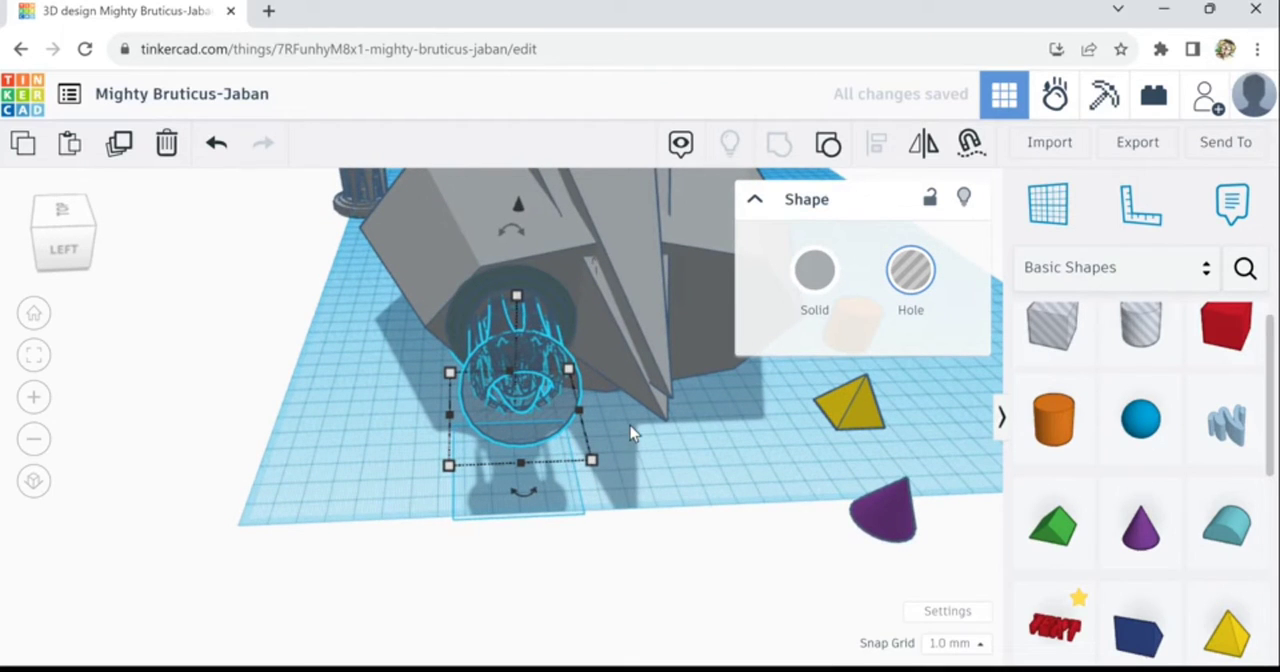
- Turn the tower hole back into a solid and shift it outwards until its flange stands out from the diamond's rear face
scroll(630, 432, "up", 2)
scroll(630, 432, "up", 1)
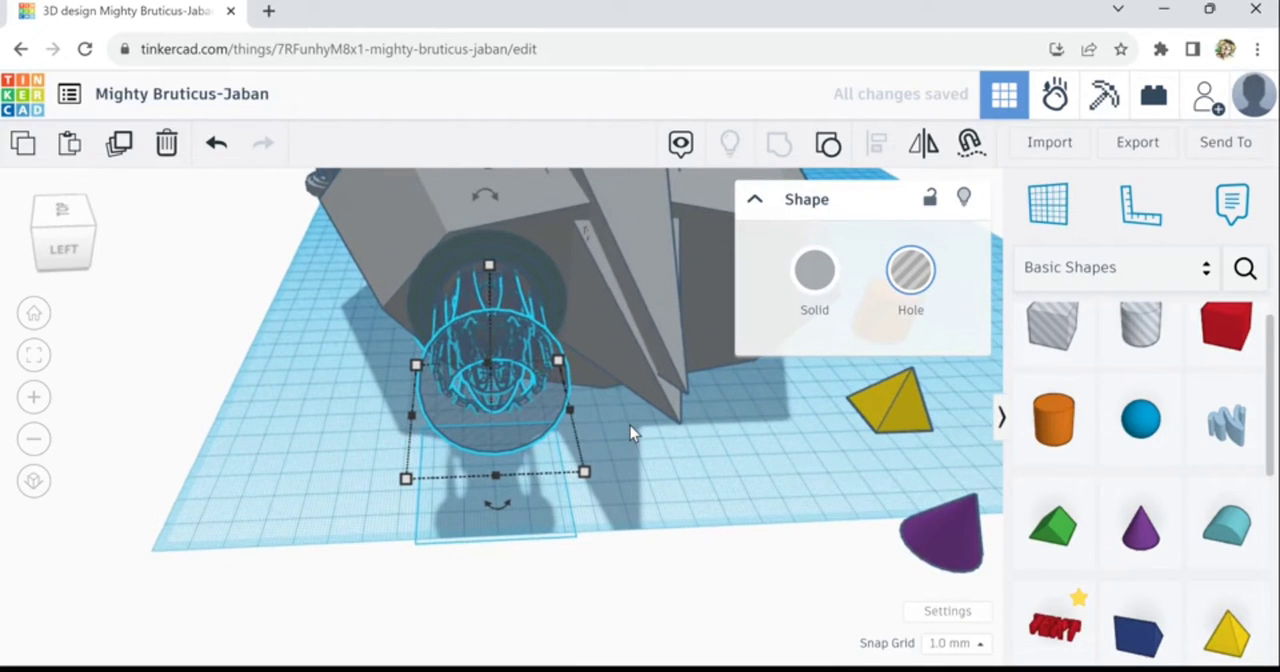
left_click(820, 287)
right_click_drag(497, 460, 667, 391)
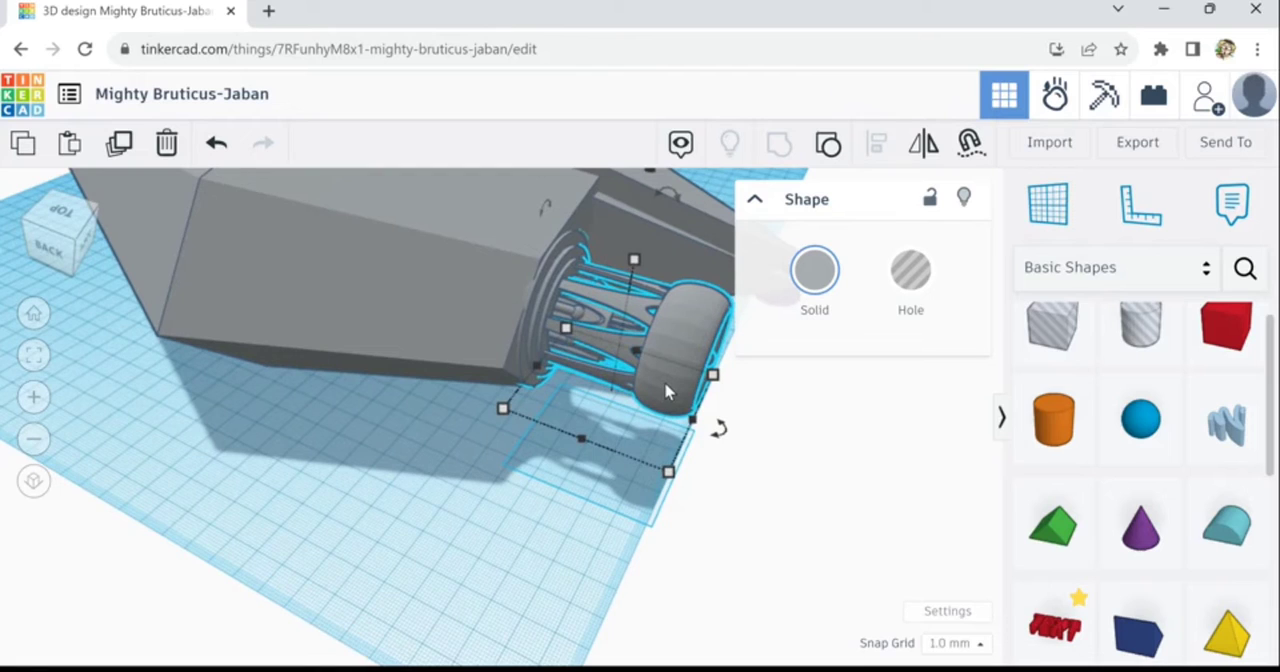
key("Right")
key("Right")
key("Down")
key("Down")
key("Left")
key("Left")
key("Left")
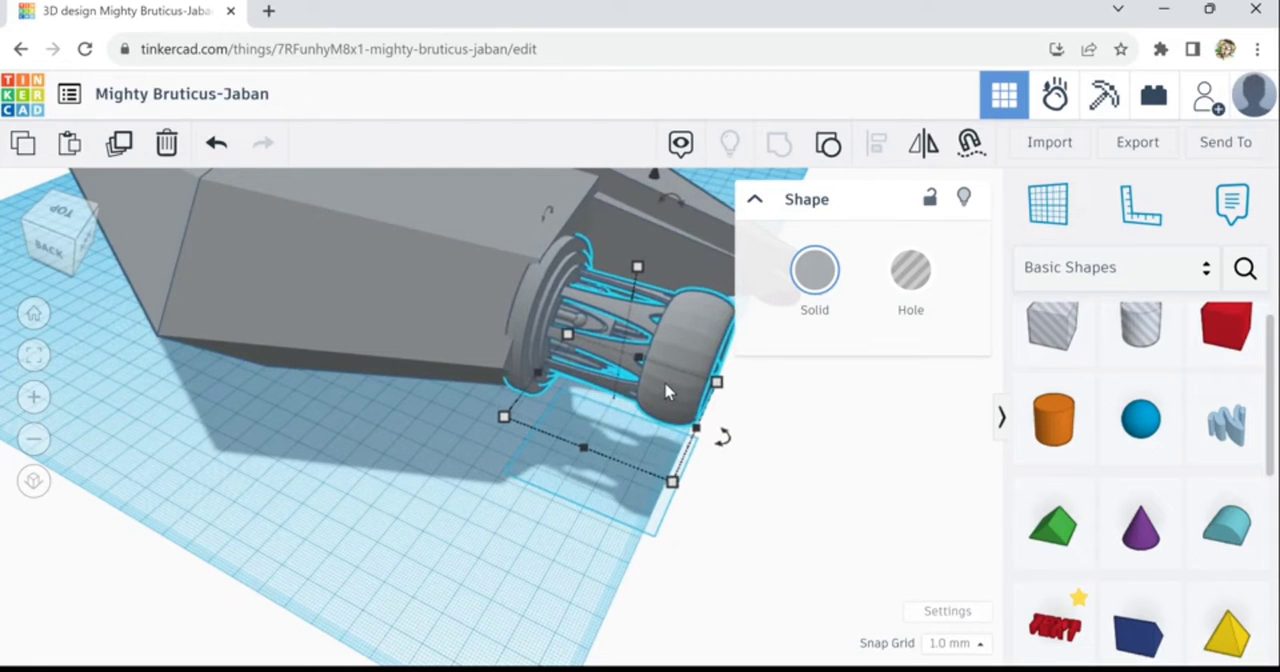
key("Down")
key("Down")
key("Down")
key("Down")
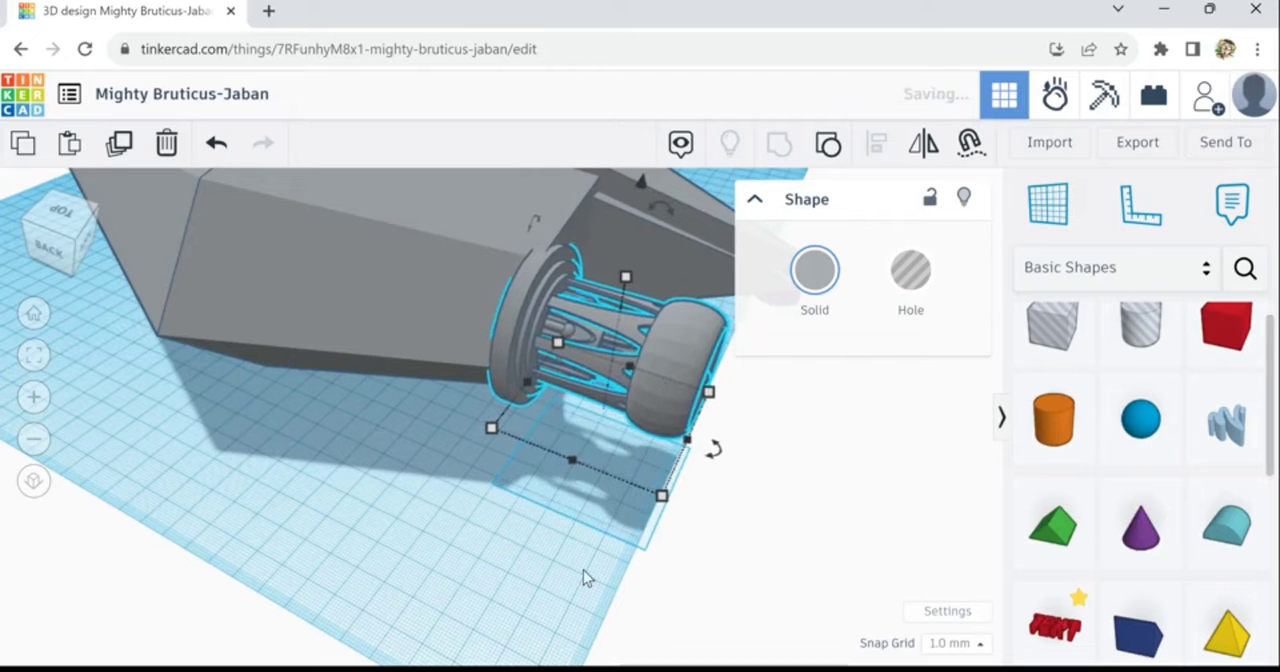
- Duplicate the sideways tower and move the copy across the rear face to the other side of the long pyramids
right_click_drag(543, 526, 458, 580)
scroll(460, 577, "down", 5)
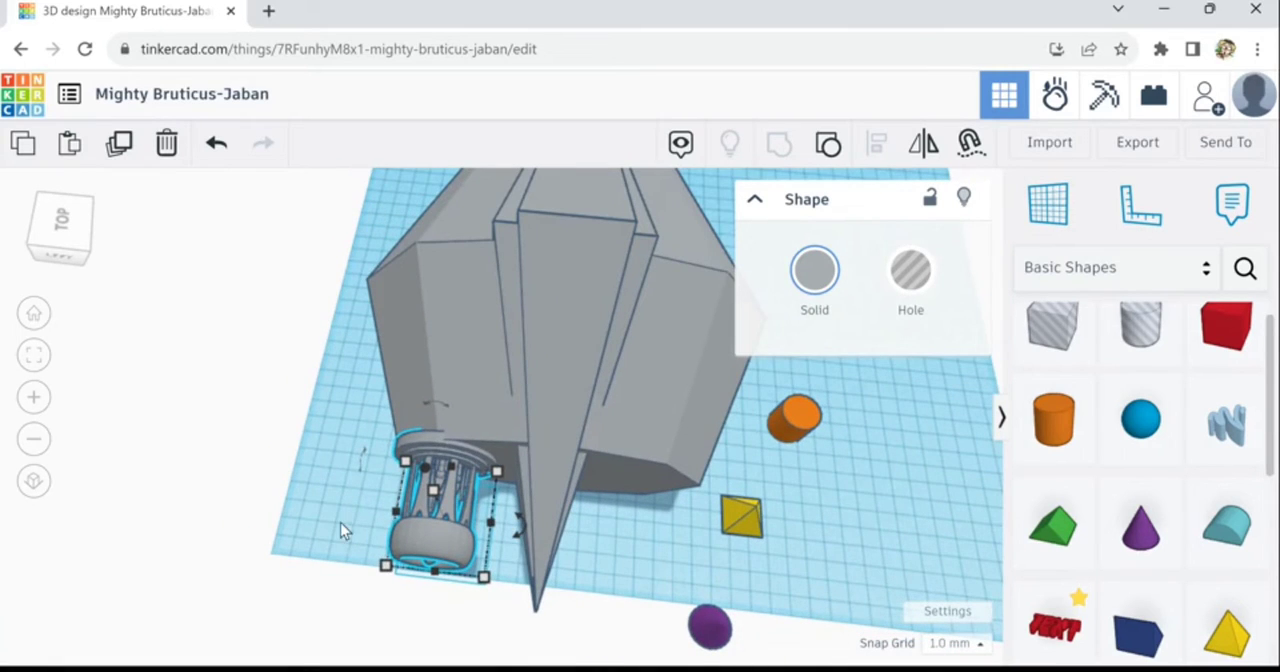
left_click(340, 522)
left_click(435, 460)
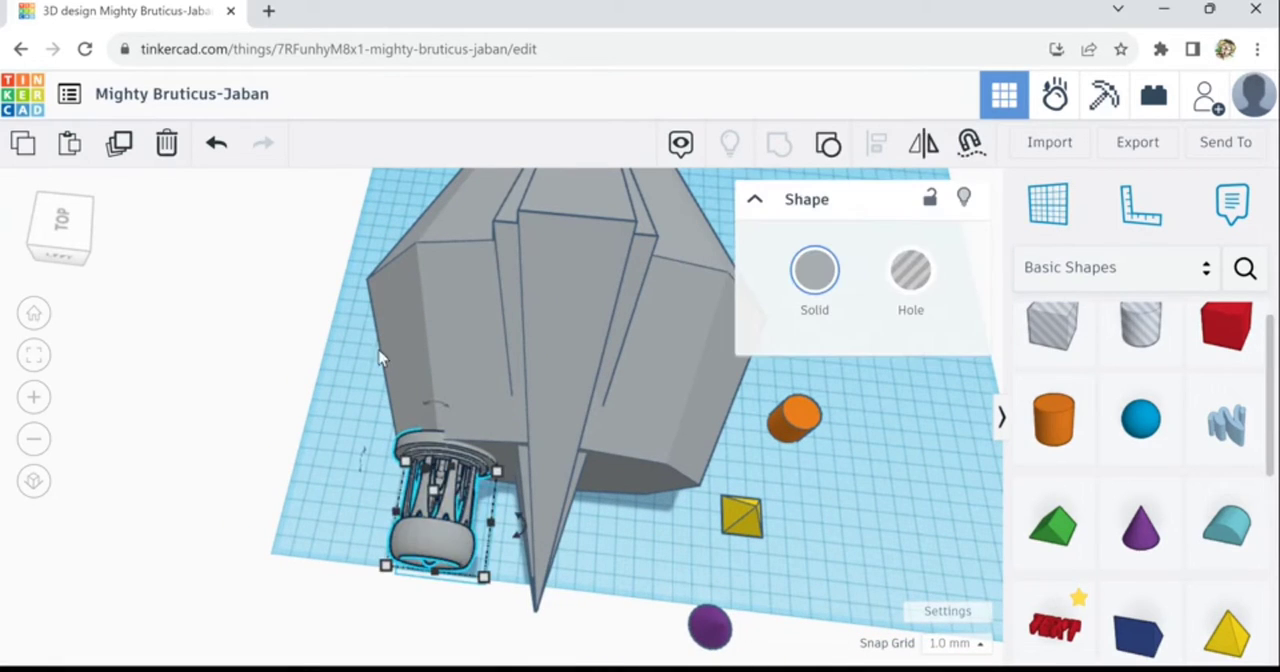
left_click(130, 155)
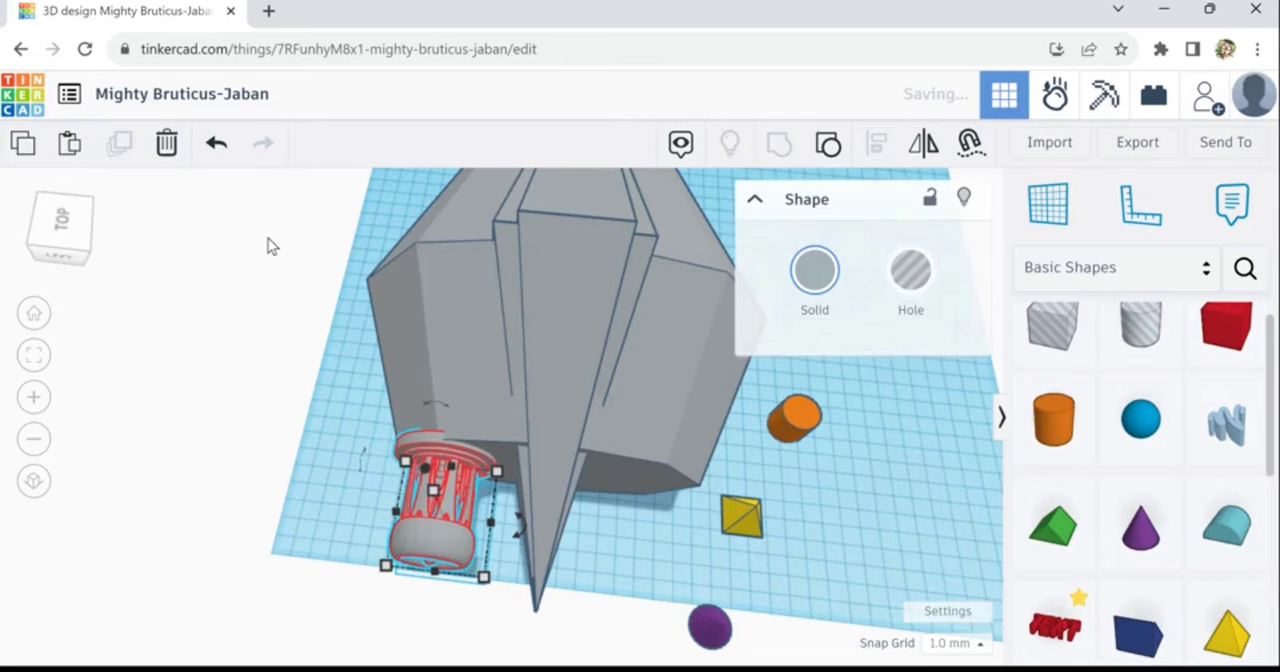
key("Right")
key("Right")
key("Right")
key("Right")
key("Right")
key("Right")
key("Right")
key("Right")
key("Right")
key("Right")
key("Right")
key("Right")
key("Right")
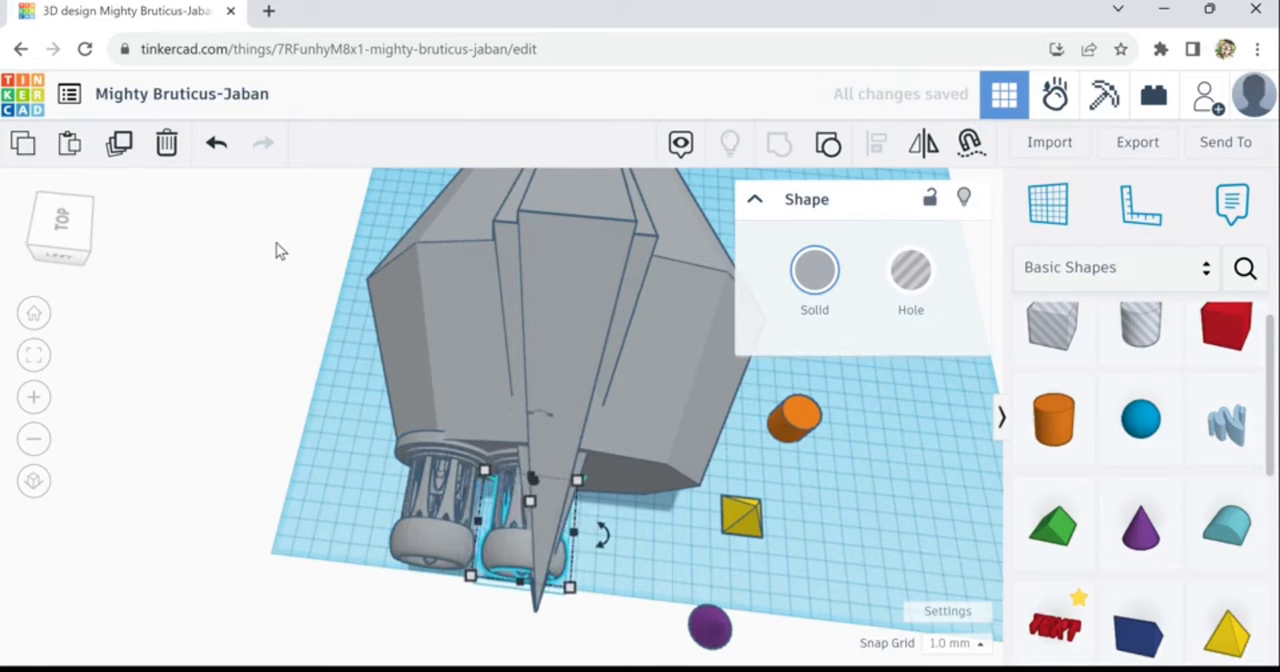
key("Right")
key("Right")
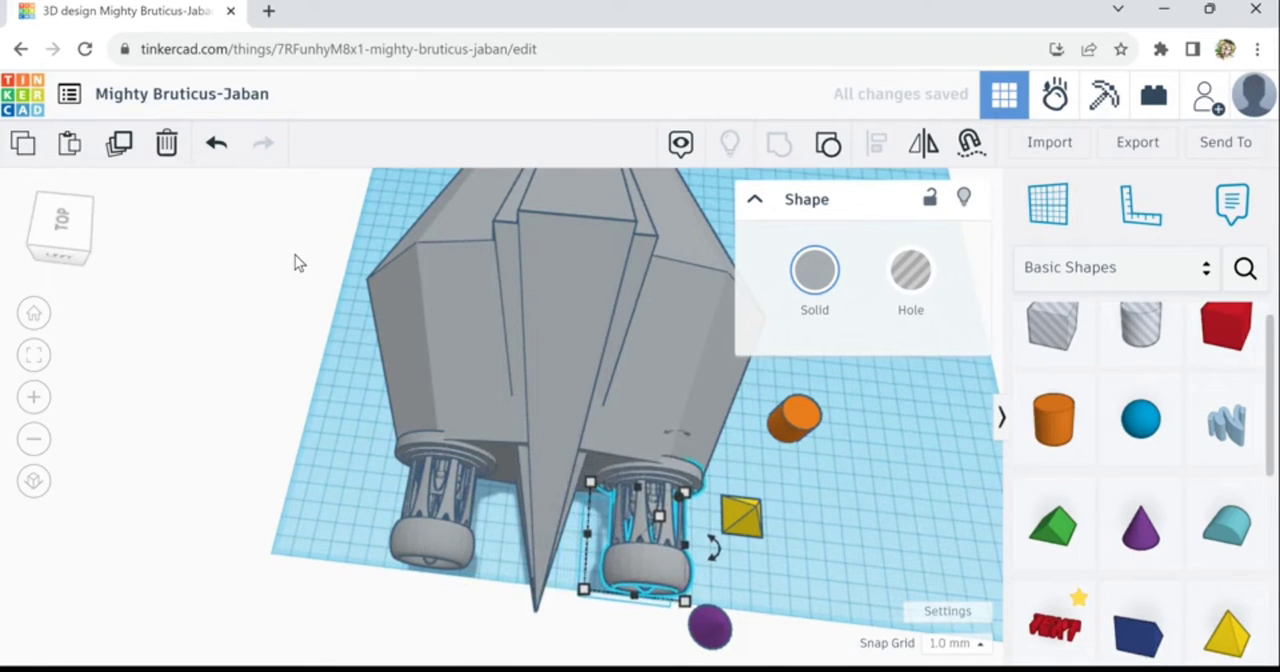
- Fine-tune how far both sideways towers protrude from the diamond's rear face so their flanges stay exposed
key("Down")
key("Down")
key("Down")
key("Down")
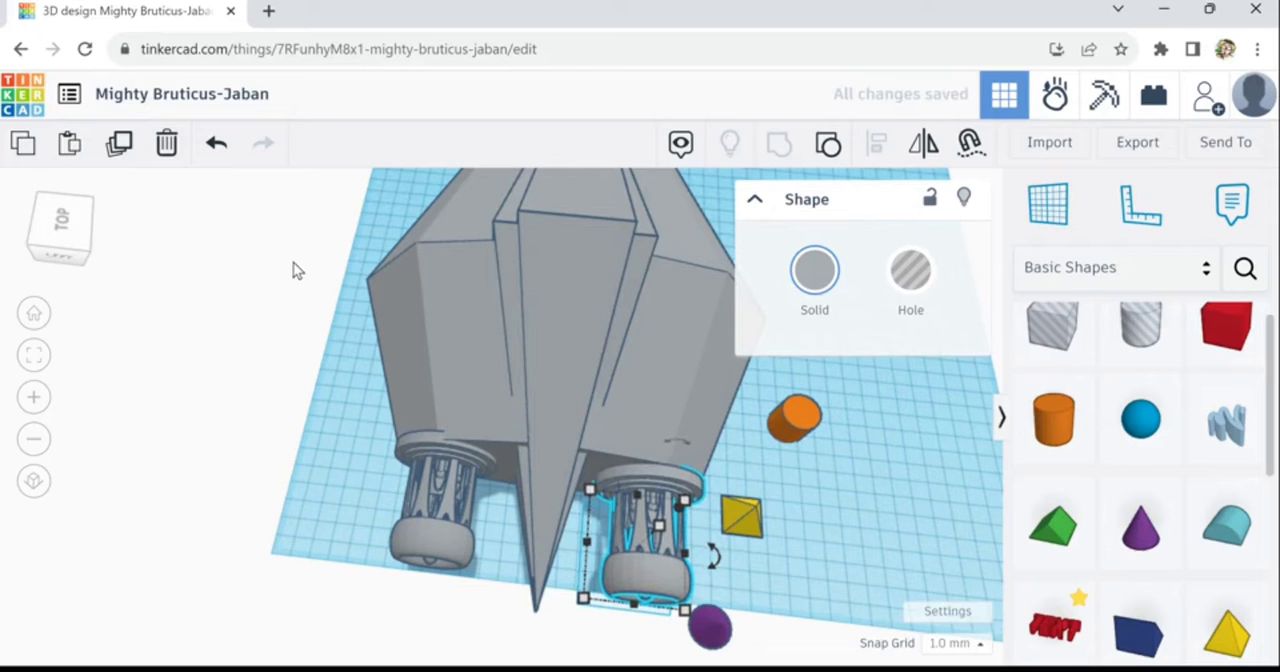
left_click(432, 465)
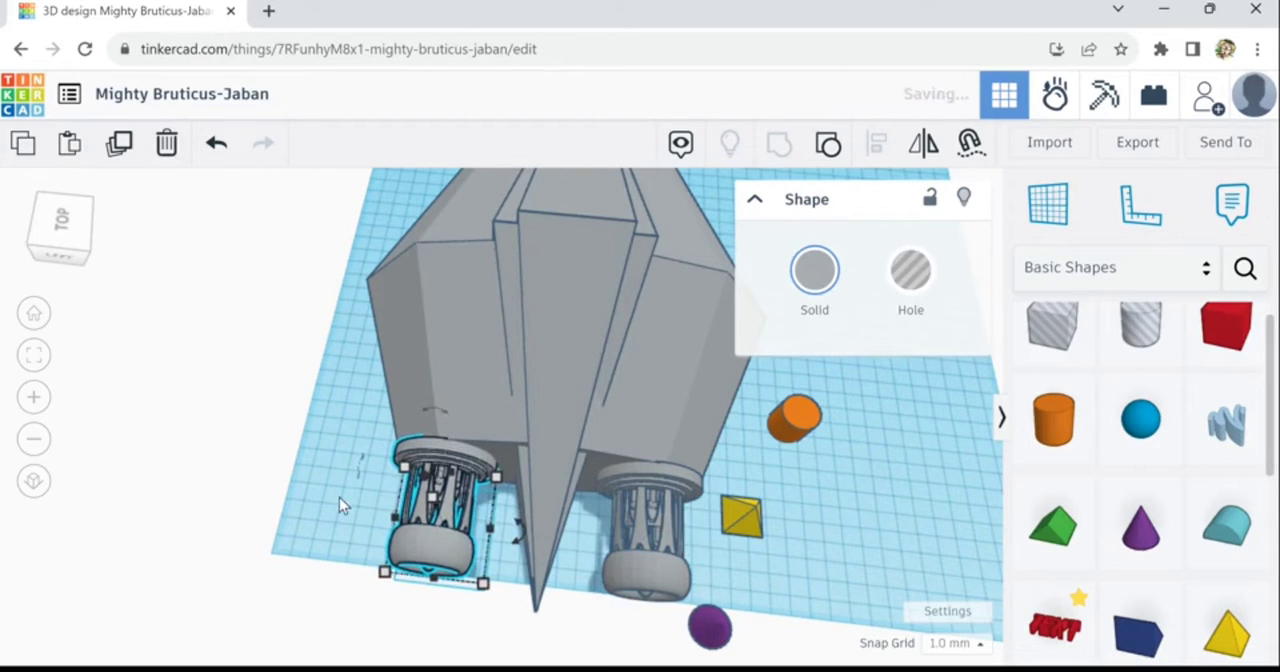
left_click(664, 497)
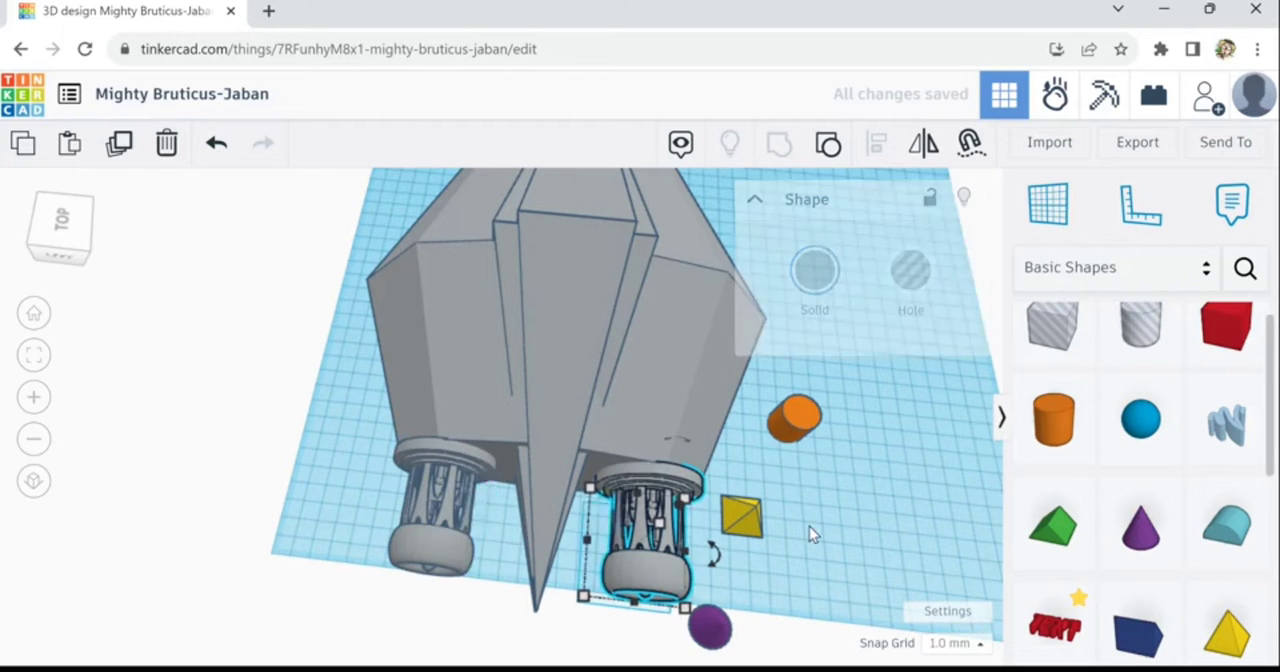
- Place a cone on the workplane beside the ship and rotate it 90° onto its side with the tip facing the ship's nose
left_click(828, 549)
right_click_drag(828, 549, 495, 499)
scroll(505, 515, "down", 3)
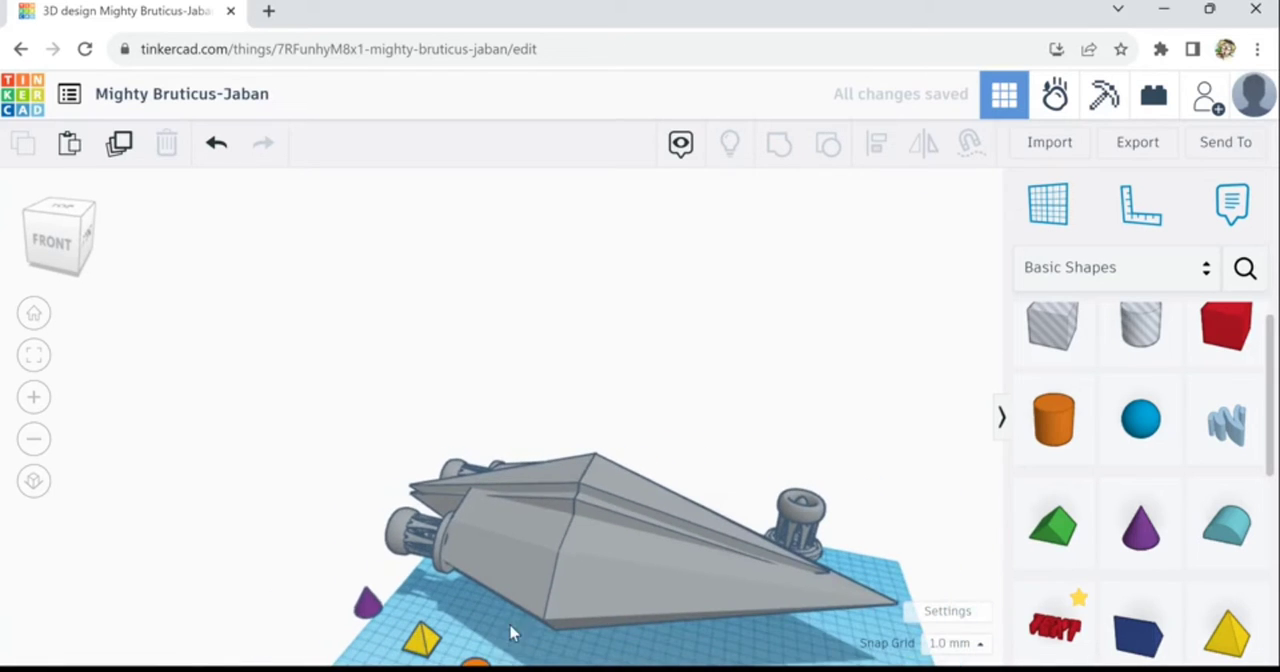
middle_click_drag(554, 645, 614, 613)
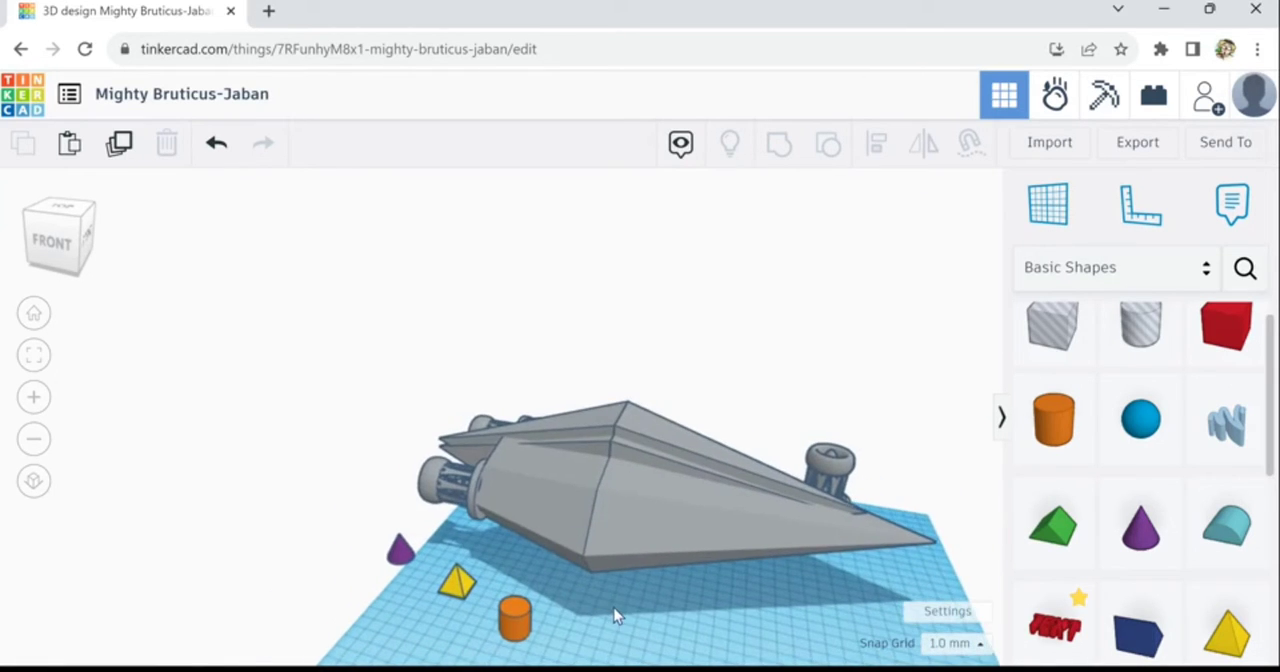
right_click_drag(478, 625, 850, 620)
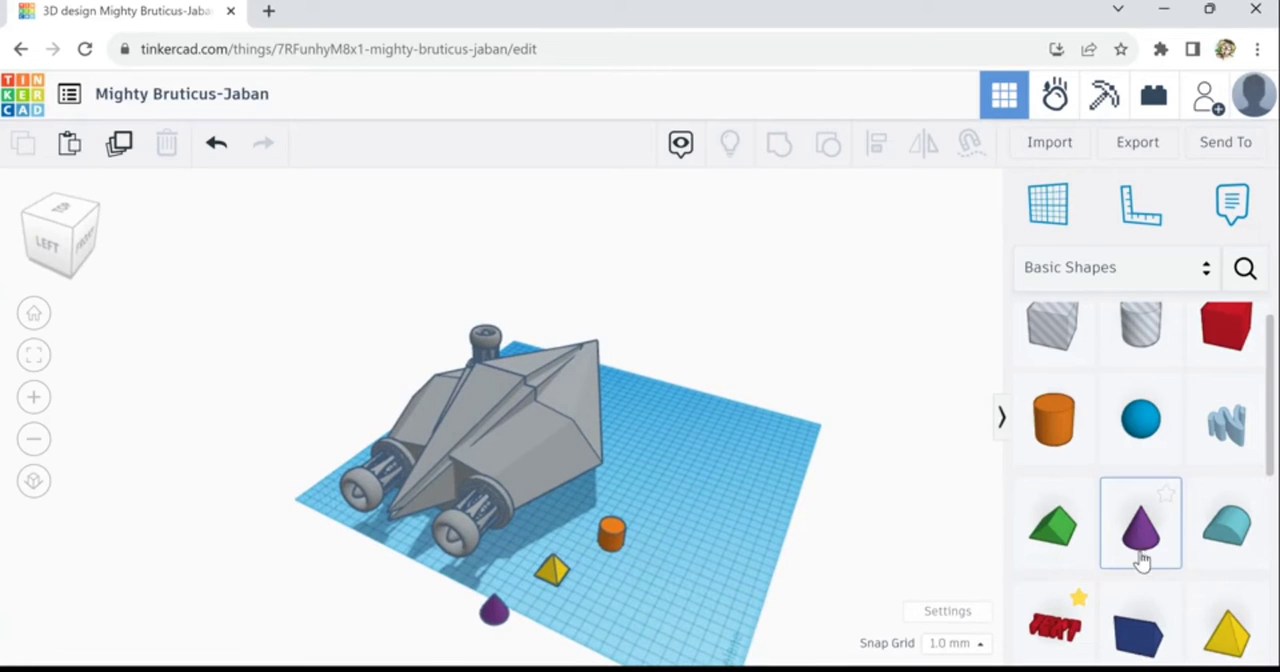
left_click_drag(1143, 560, 643, 572)
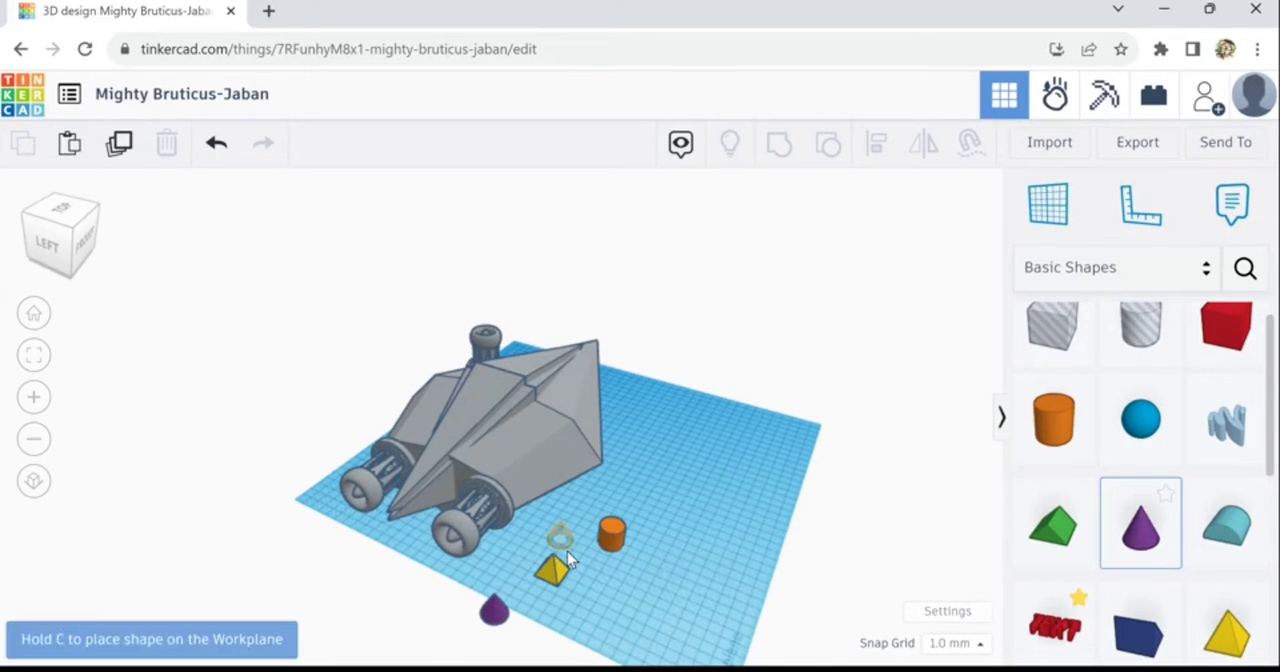
left_click_drag(567, 557, 562, 552)
right_click_drag(669, 580, 551, 530)
left_click_drag(614, 519, 574, 571)
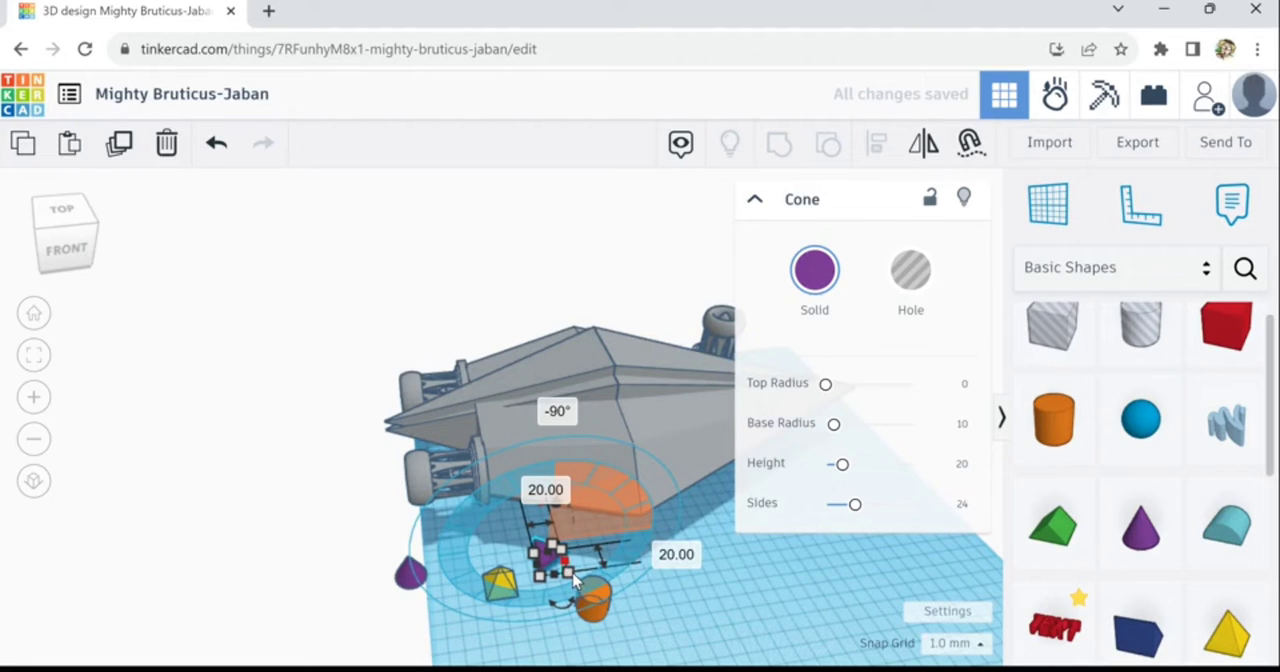
- Enlarge the lying cone to about 45 mm in height and set its sides to 64
left_click_drag(573, 580, 568, 535)
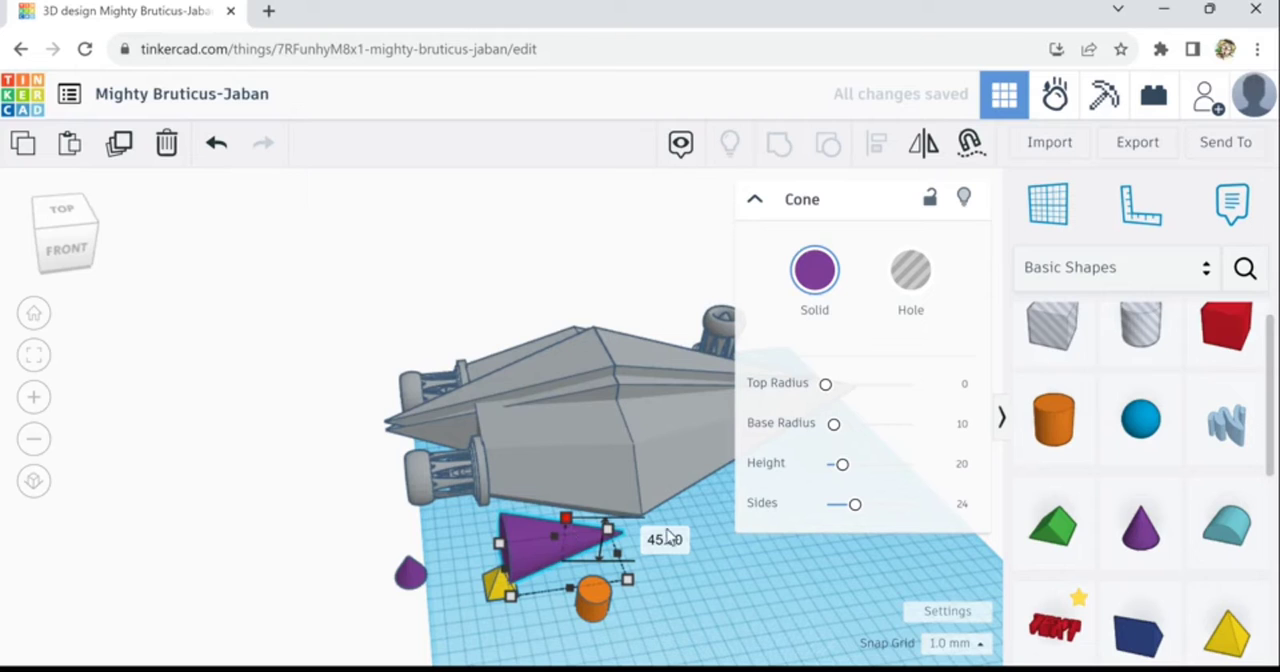
left_click_drag(864, 518, 941, 517)
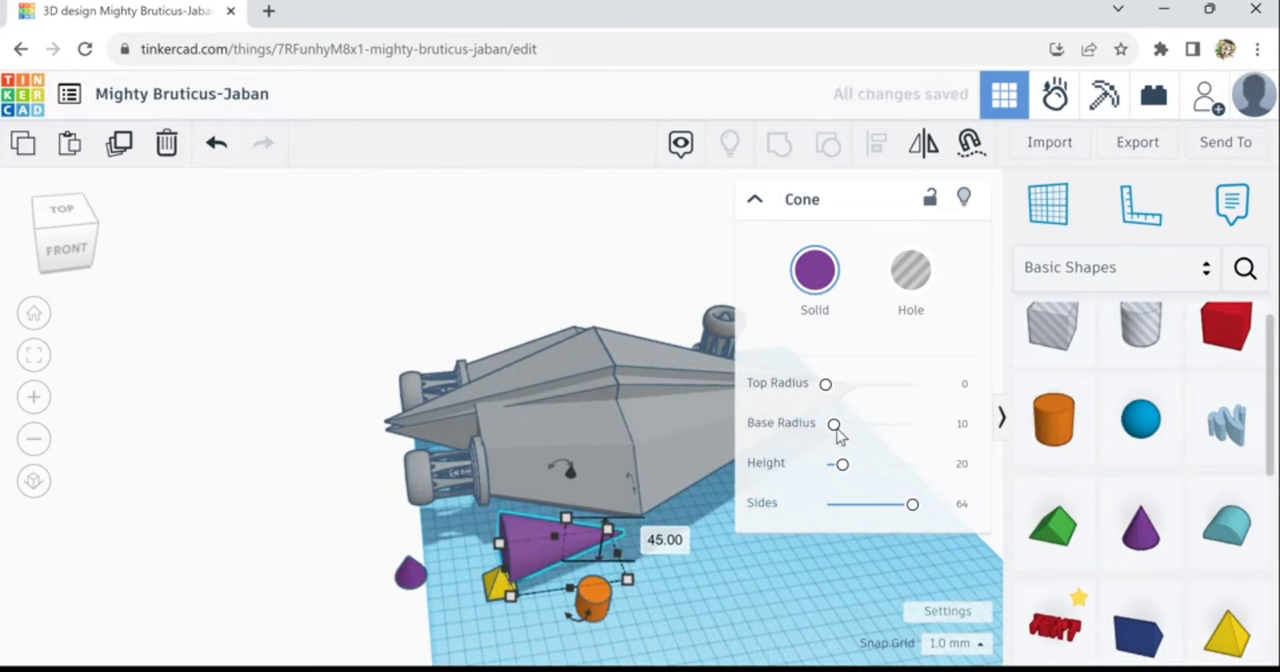
scroll(618, 556, "up", 5)
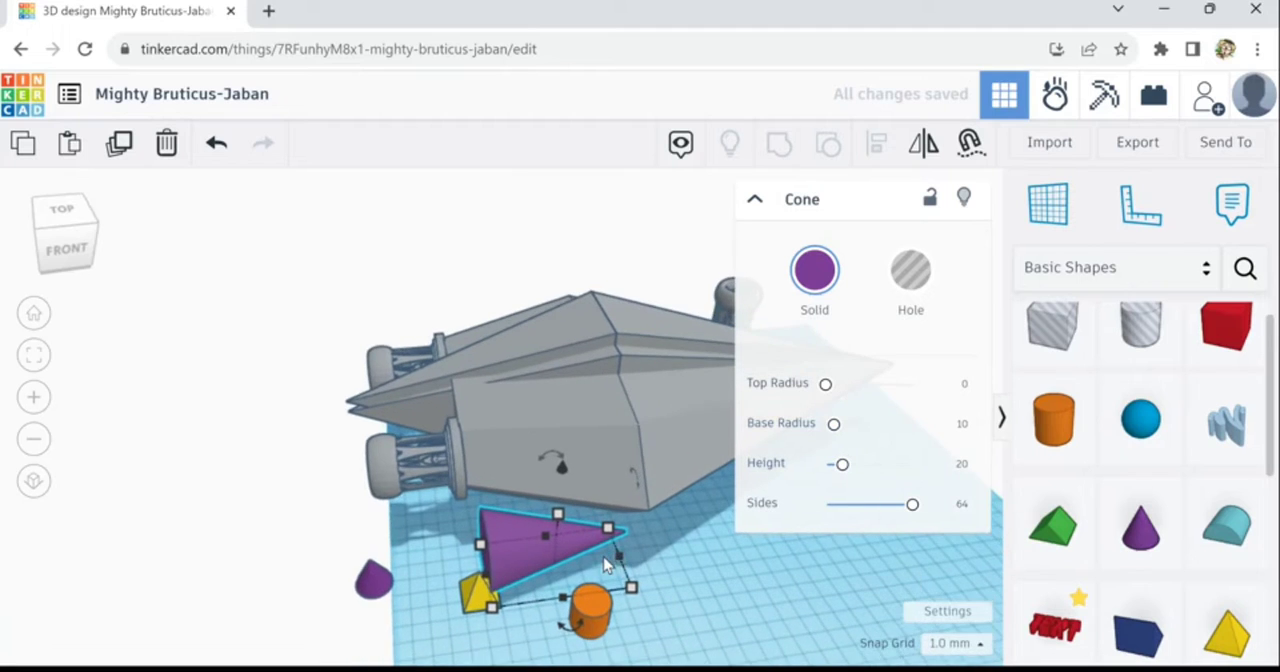
- Tilt the cone 22.5° so its tip points down, and move the yellow pyramid away from its base
left_click_drag(562, 460, 597, 453)
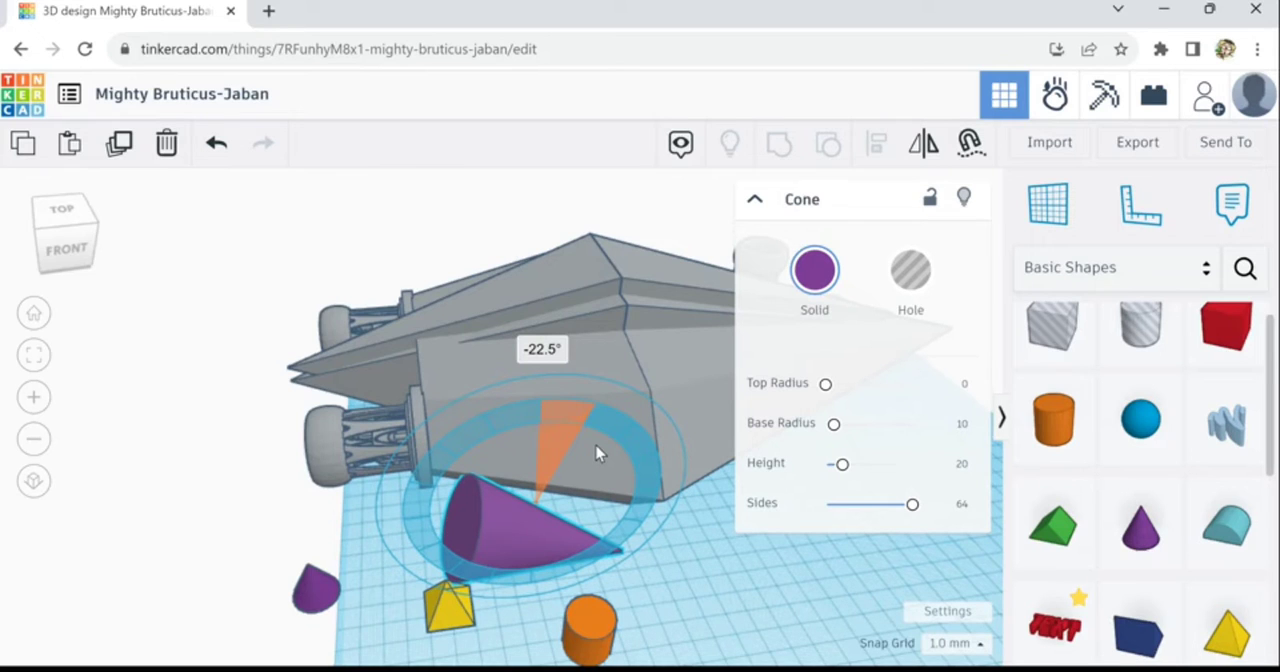
left_click_drag(596, 453, 596, 453)
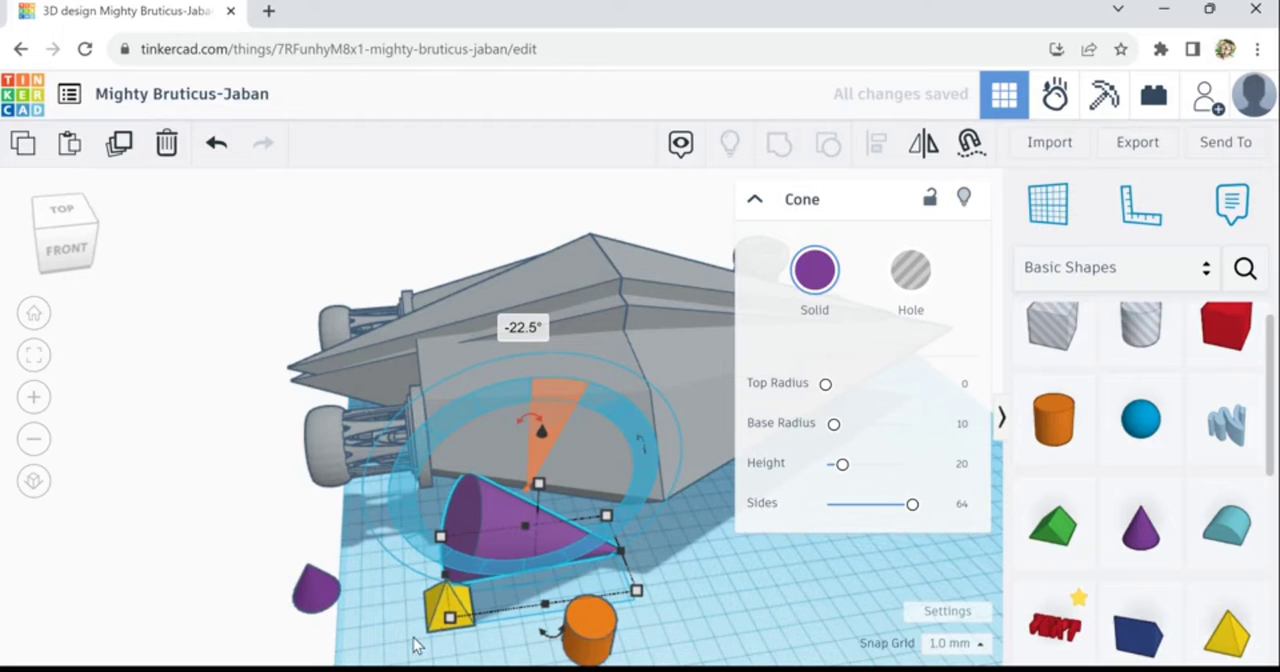
left_click_drag(422, 632, 250, 648)
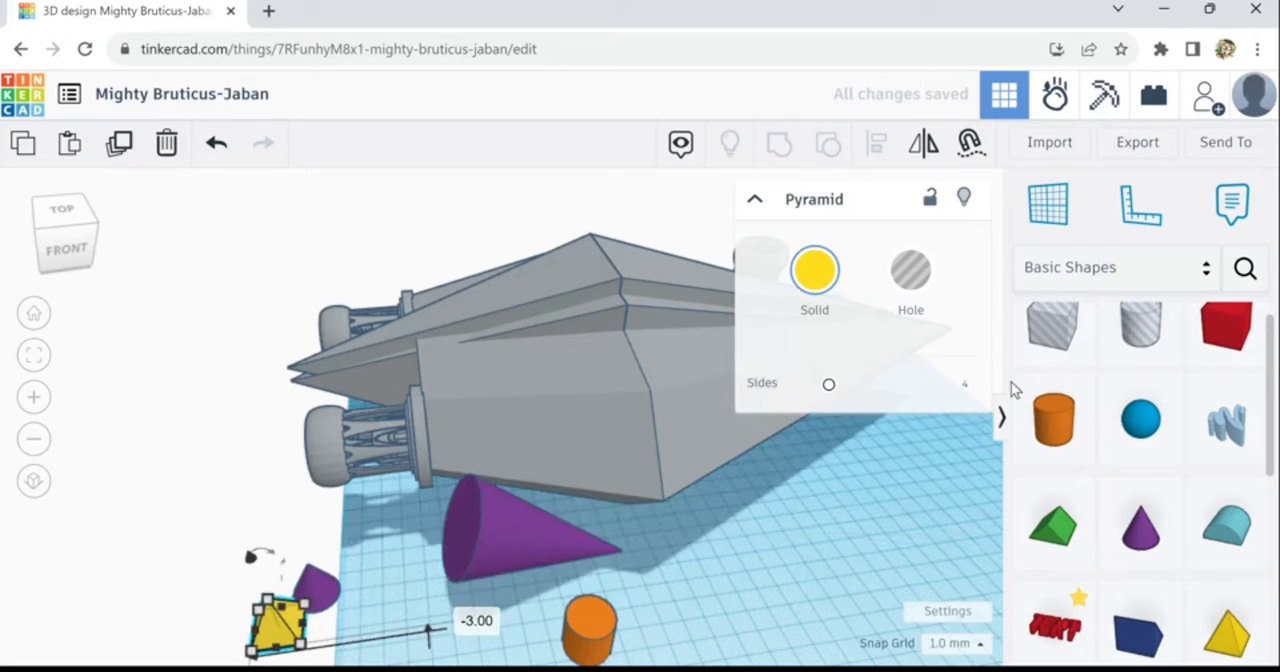
- Add a box hole over the cone's wide base, stretching it to about 76 mm long and 58 mm tall
left_click_drag(1062, 355, 405, 600)
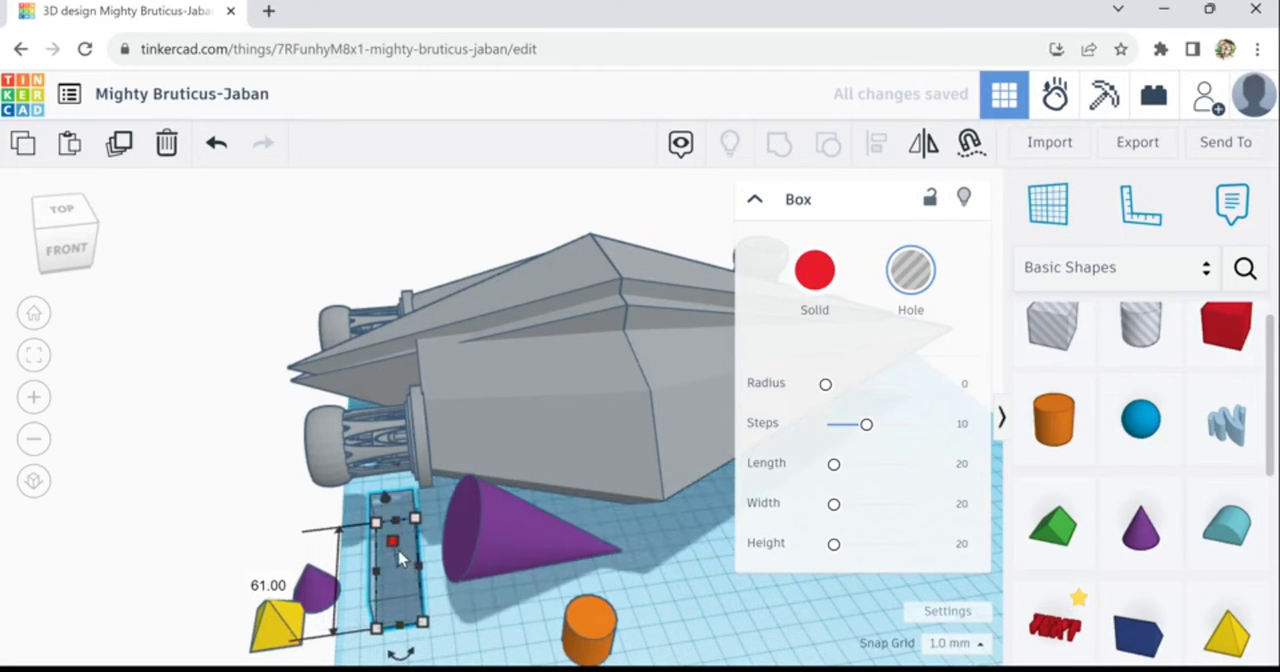
left_click_drag(398, 552, 398, 500)
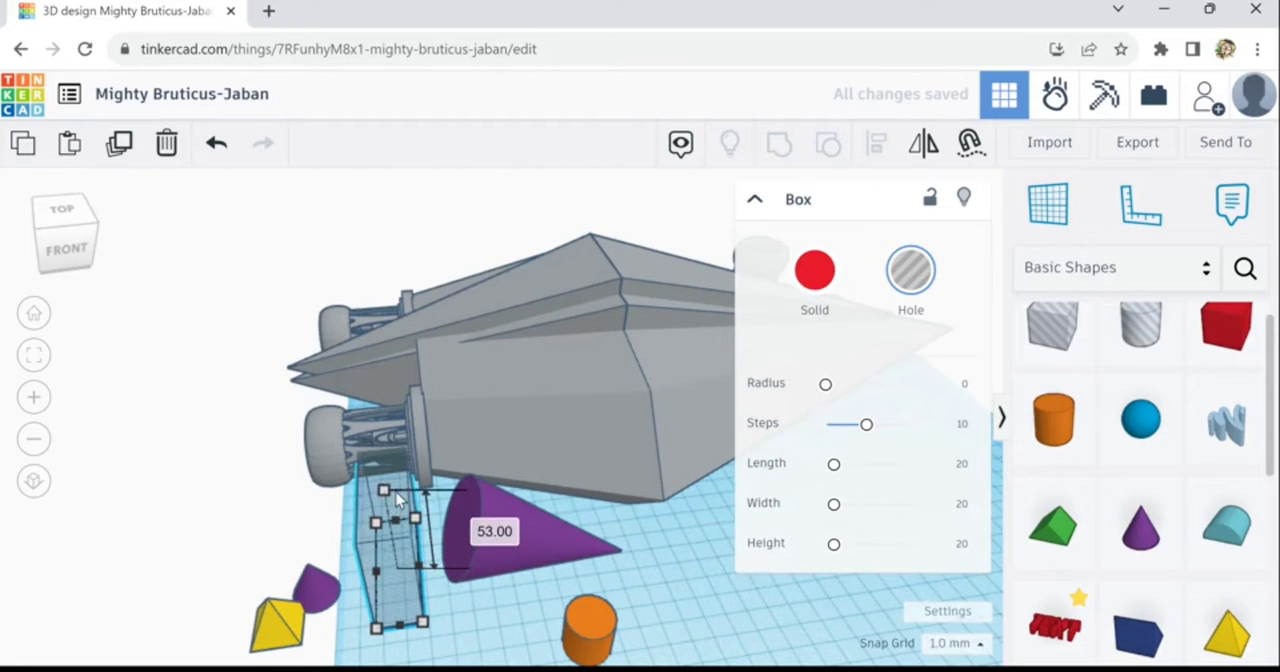
left_click_drag(385, 550, 440, 553)
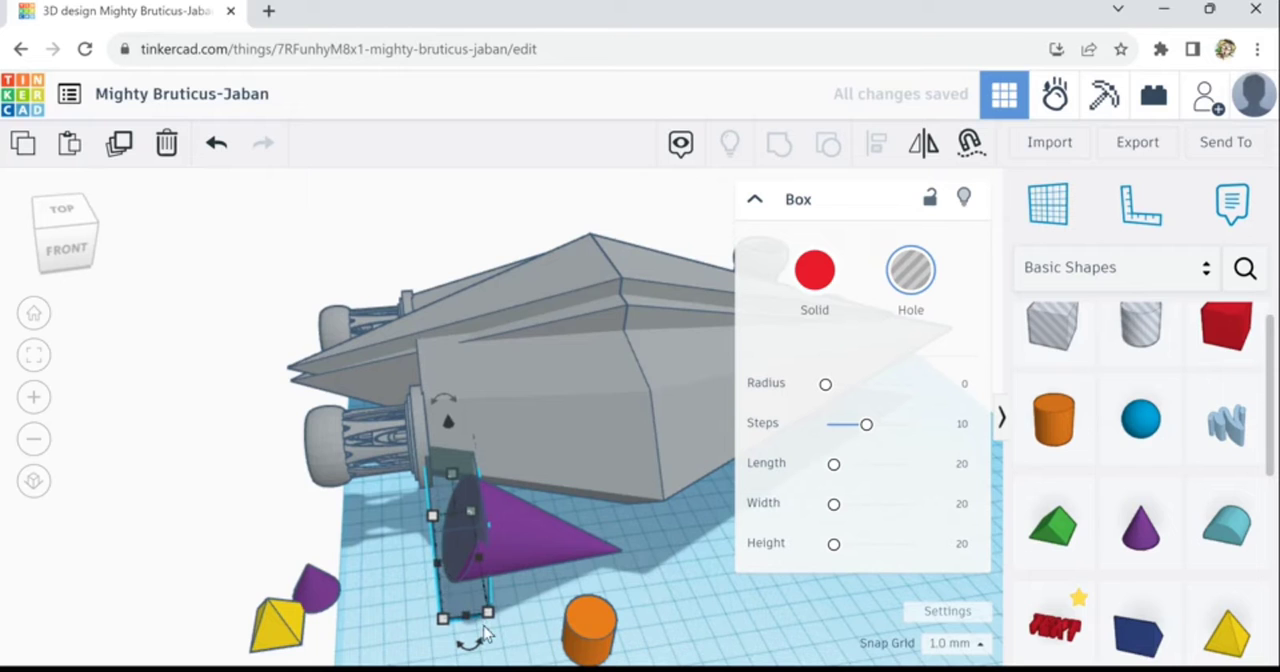
left_click_drag(466, 616, 470, 646)
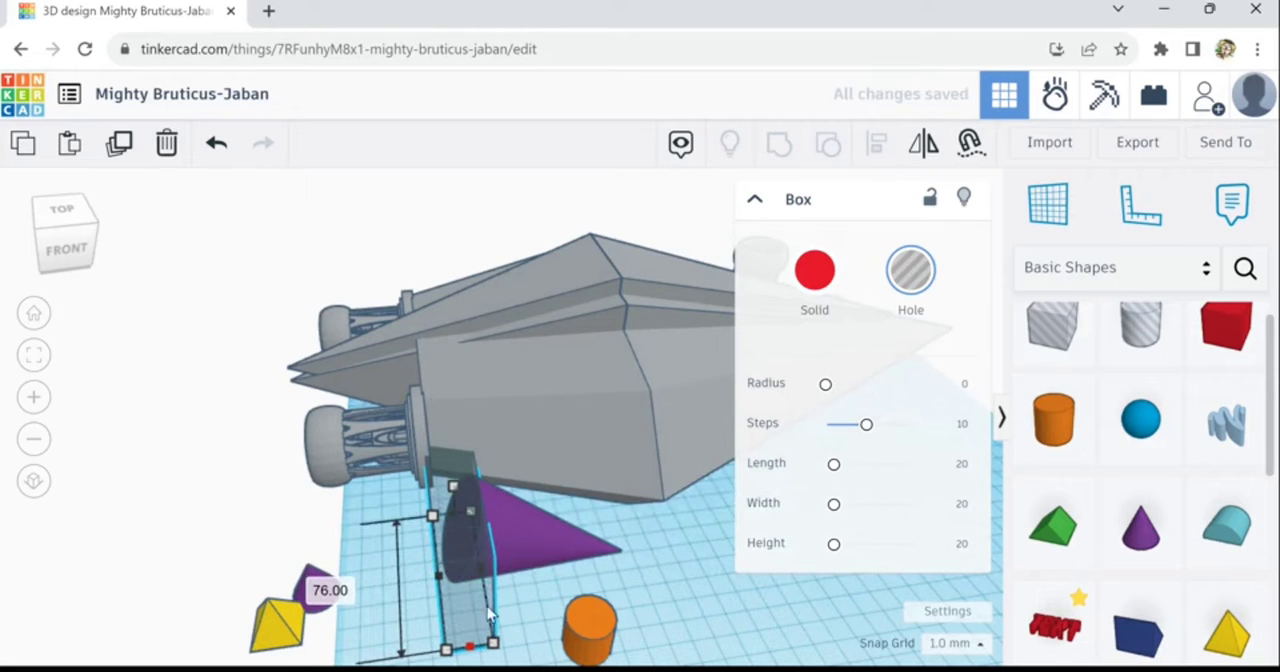
right_click_drag(505, 648, 489, 522)
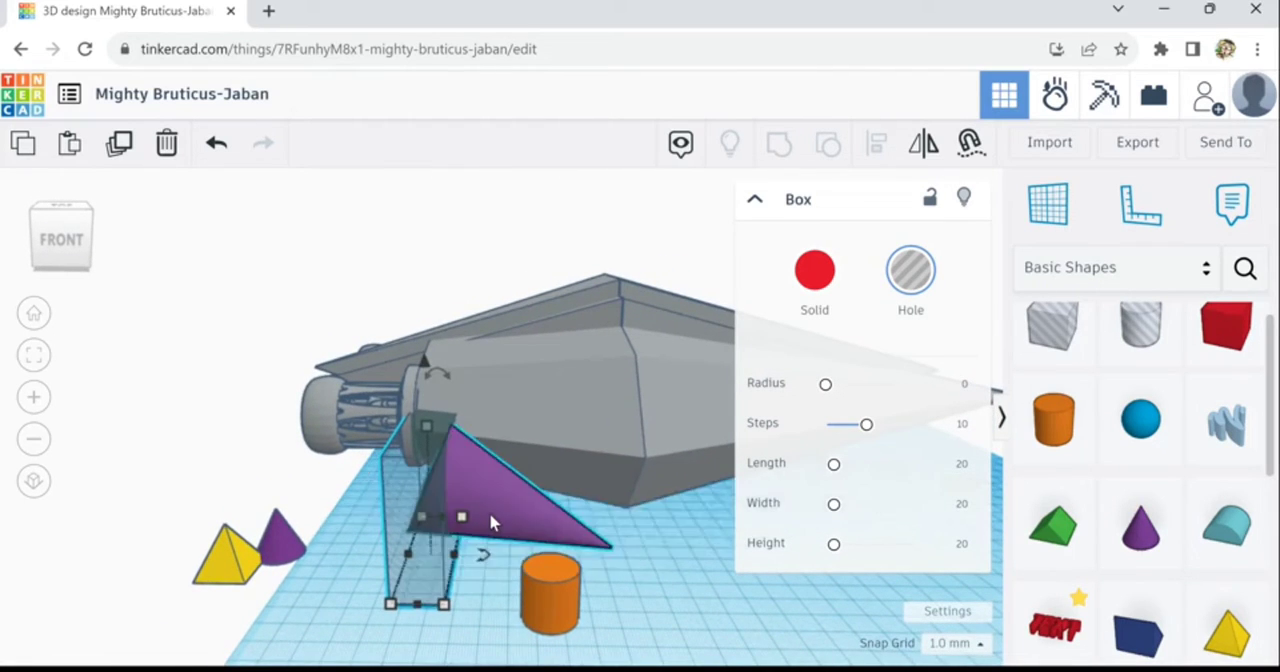
- Select only the box hole and nudge it slightly away from the cone's tip so it covers just the slanted base
left_click(490, 520, "shift")
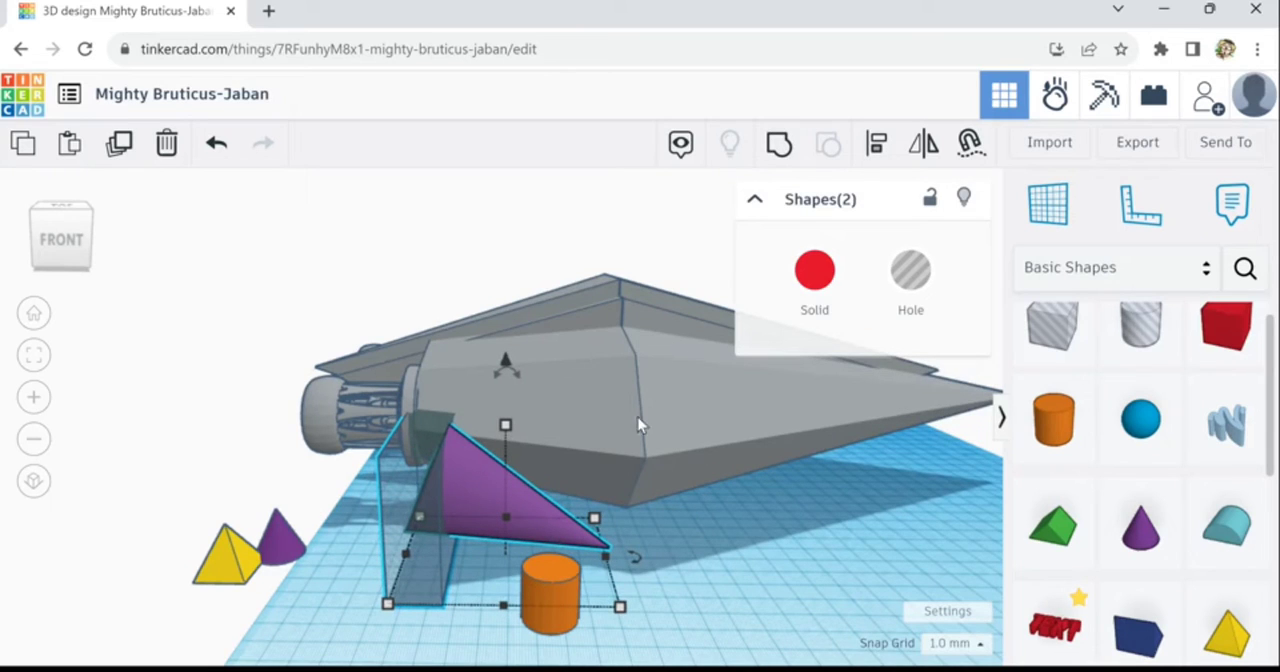
key("Right")
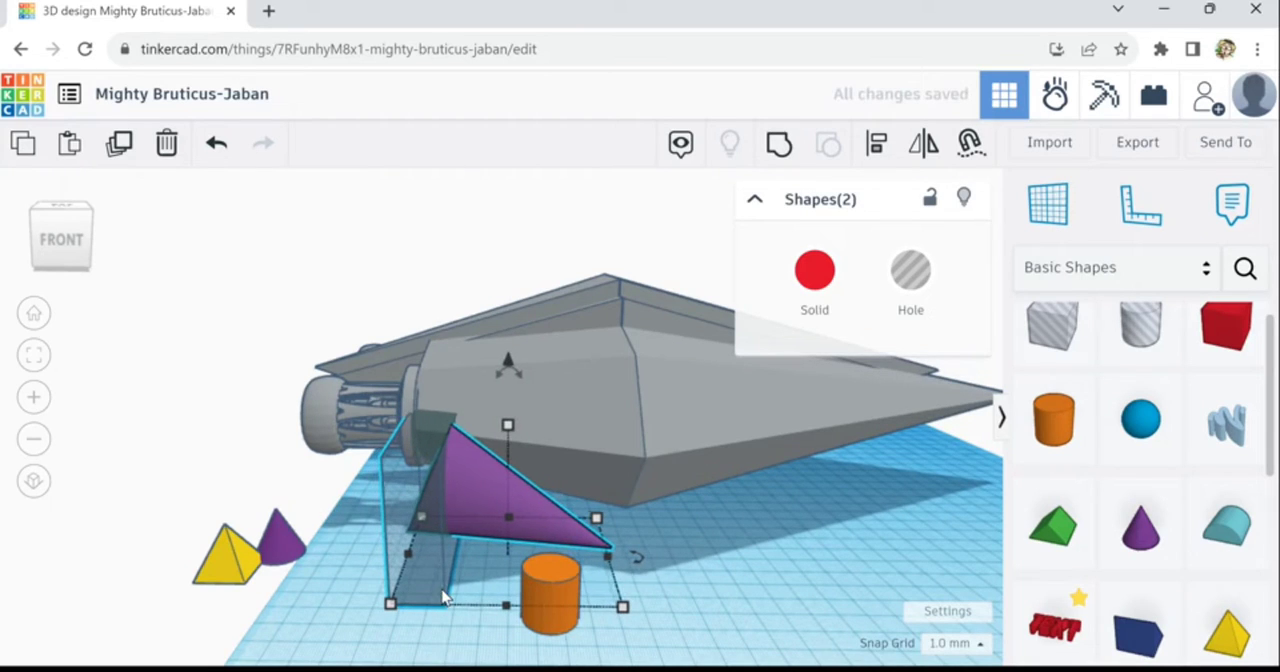
left_click(458, 641)
left_click(437, 602)
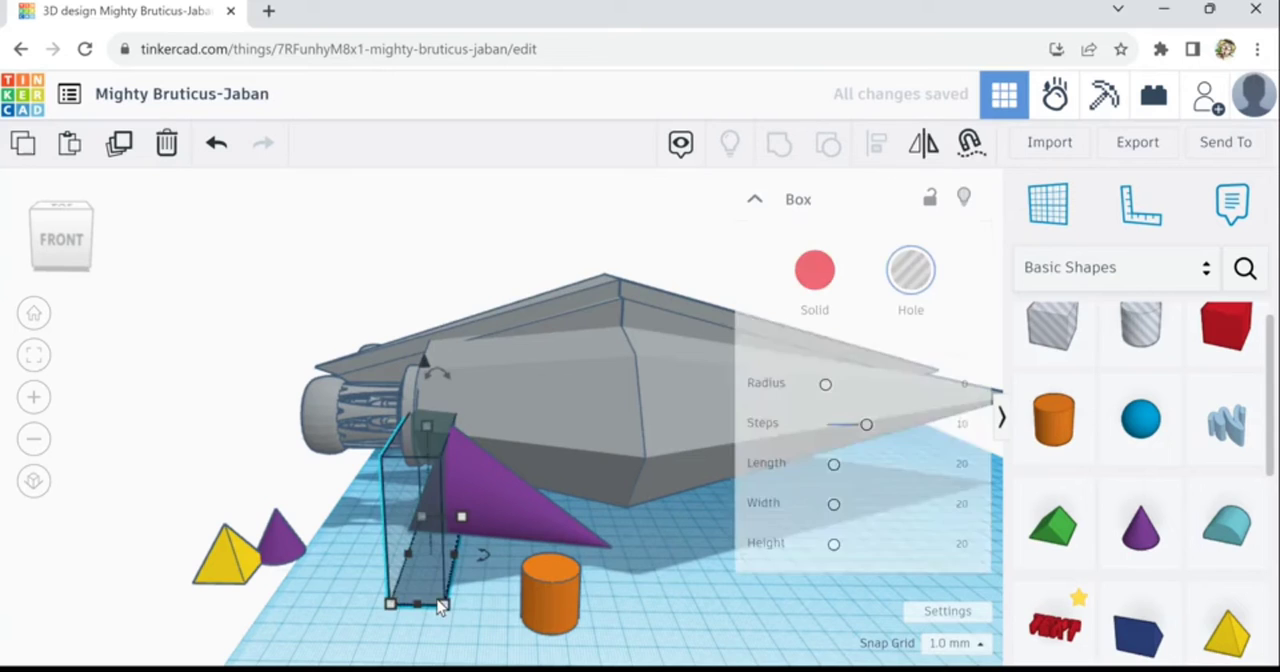
right_click_drag(494, 540, 505, 556)
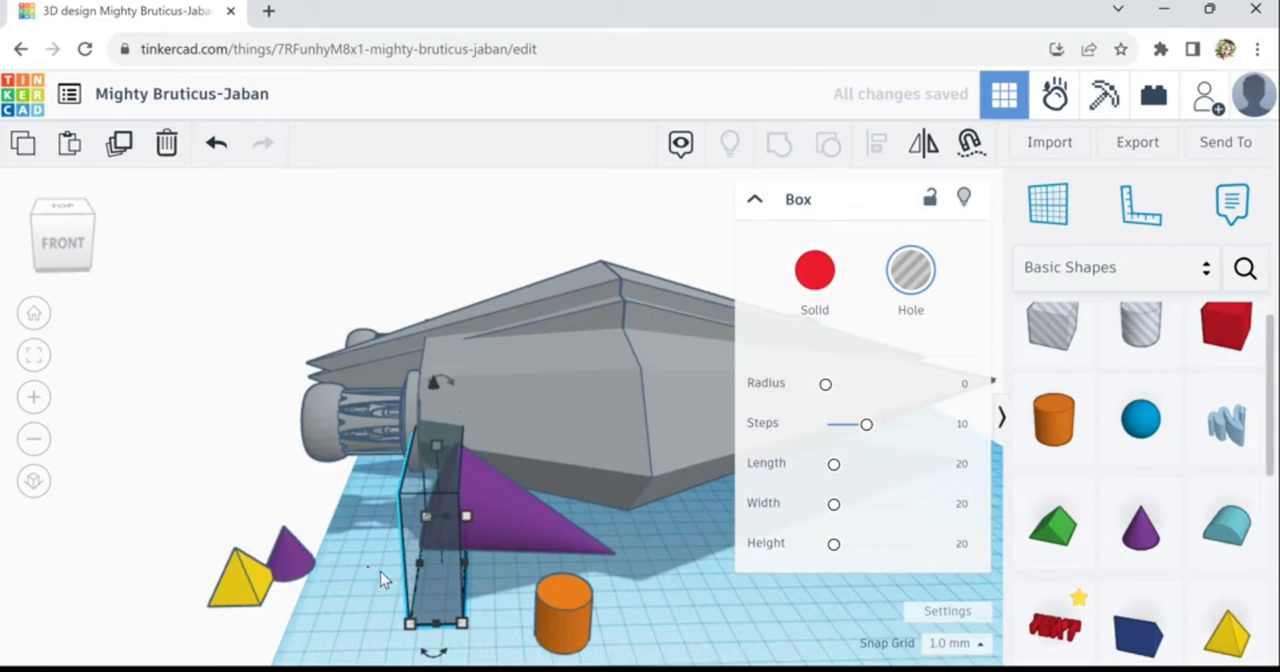
scroll(474, 470, "up", 5)
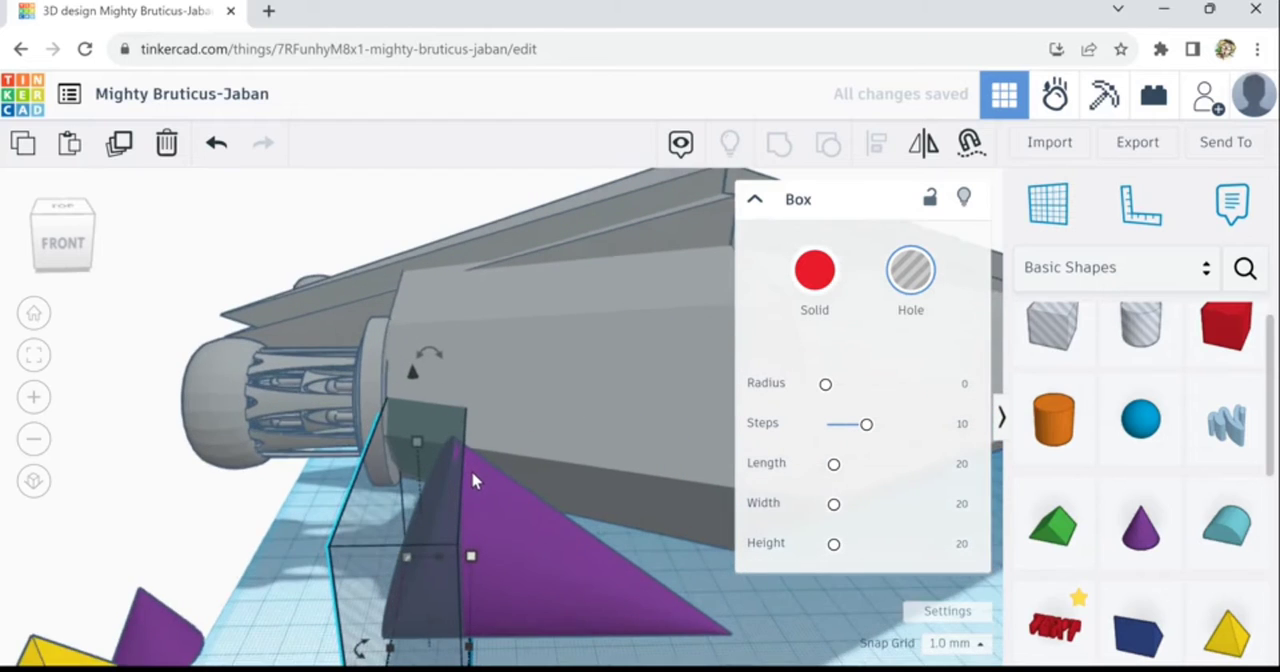
key("Left")
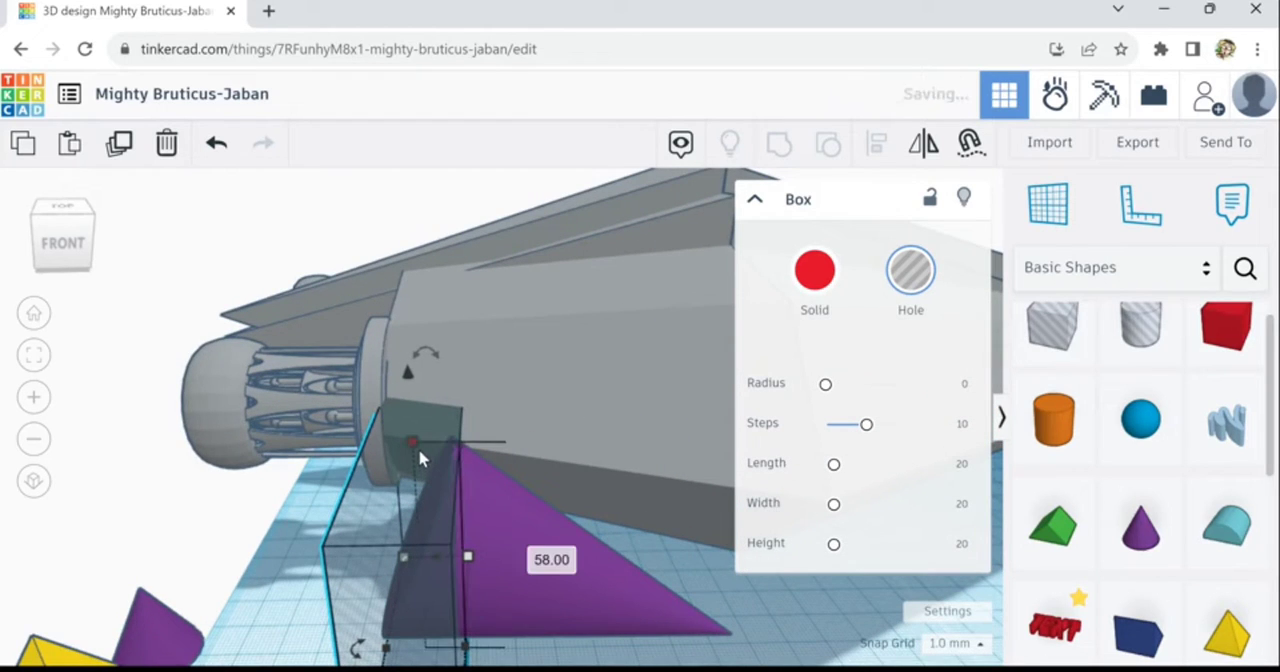
left_click_drag(417, 442, 418, 444)
scroll(478, 565, "down", 2)
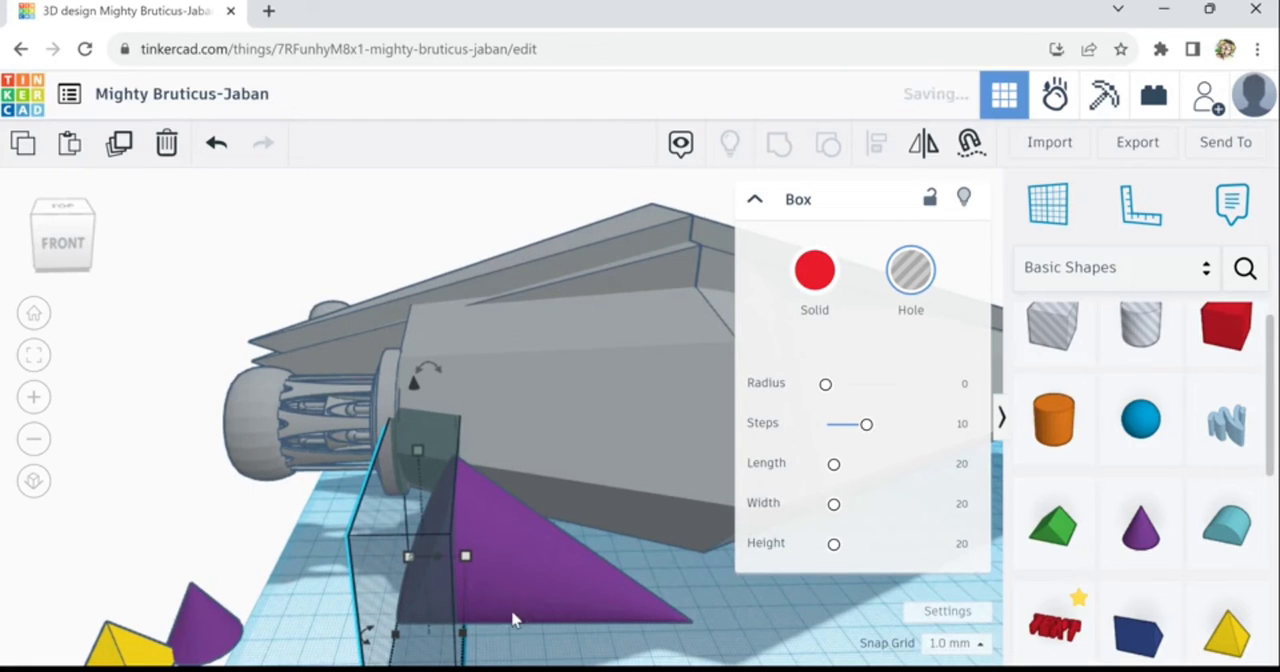
- Group the cone with the box hole to cut off its slanted base, and colour the trimmed cone light grey
left_click(517, 594, "shift")
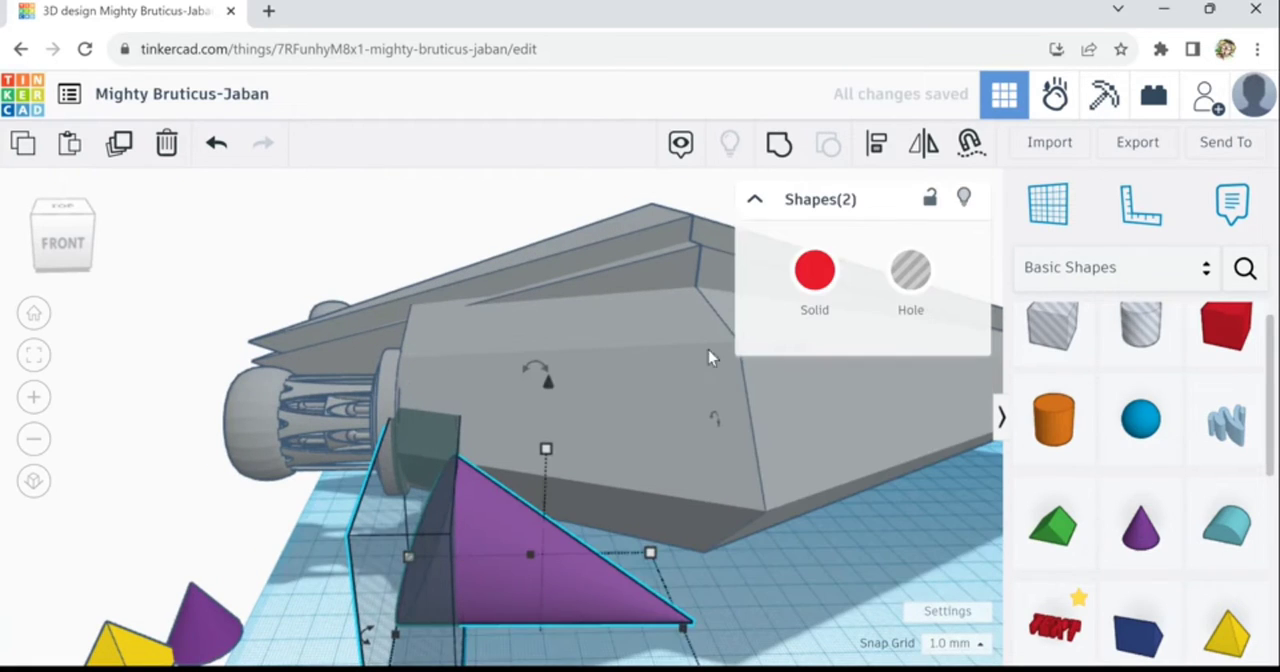
key("ctrl+g")
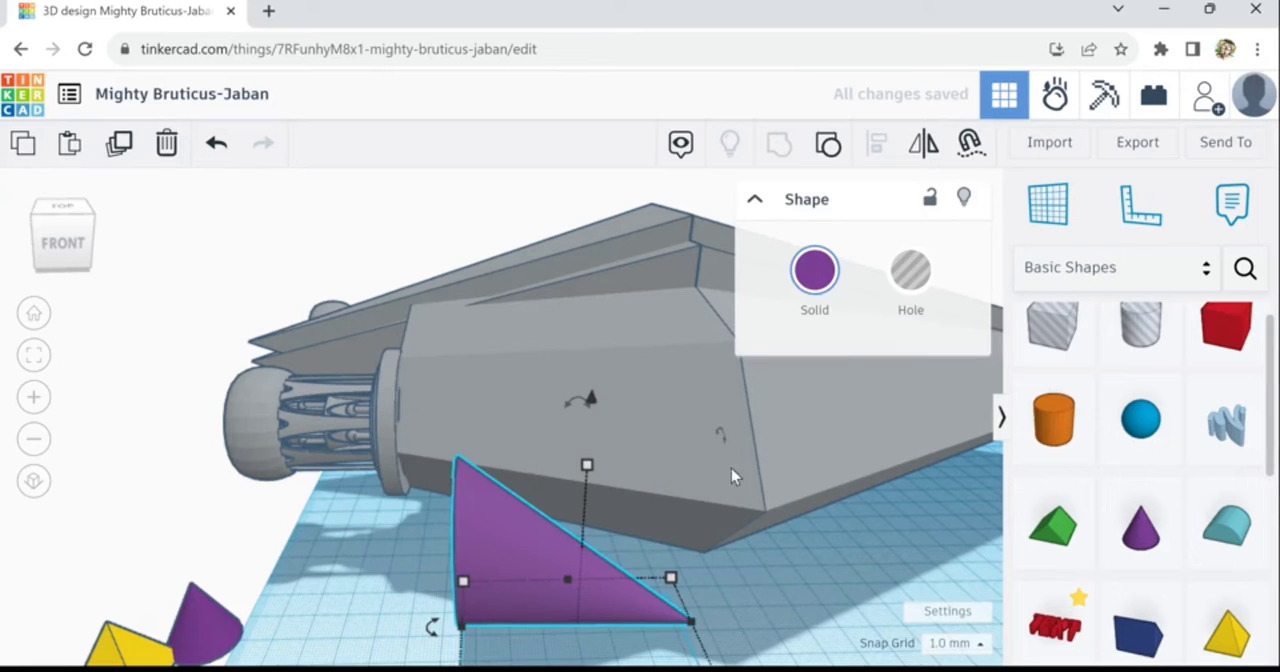
left_click(837, 292)
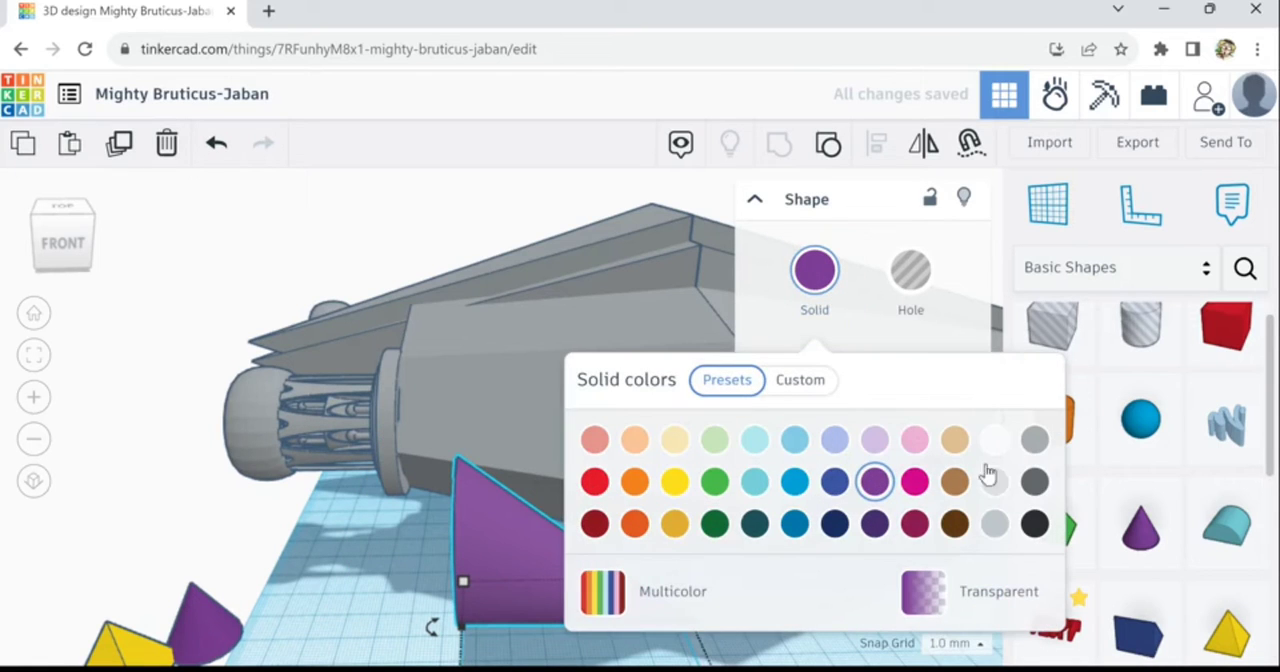
left_click(1035, 448)
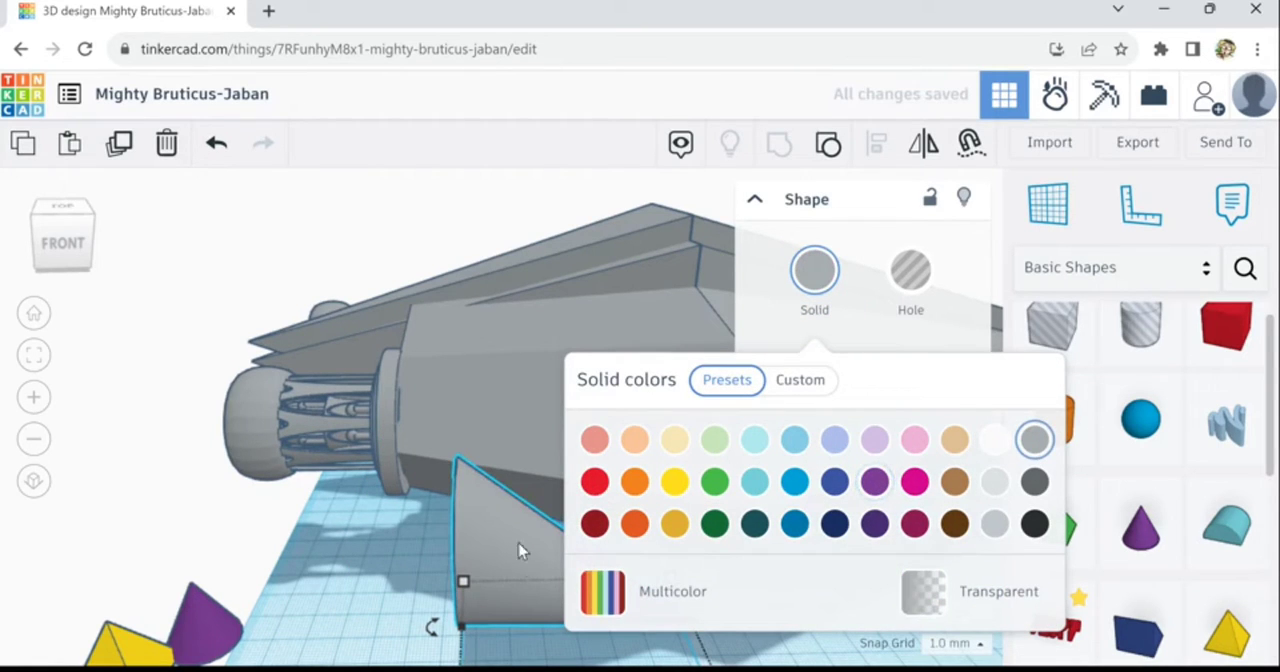
- Move the trimmed cone against the hull's rear side and raise it to 45 mm above the workplane
left_click_drag(520, 550, 444, 456)
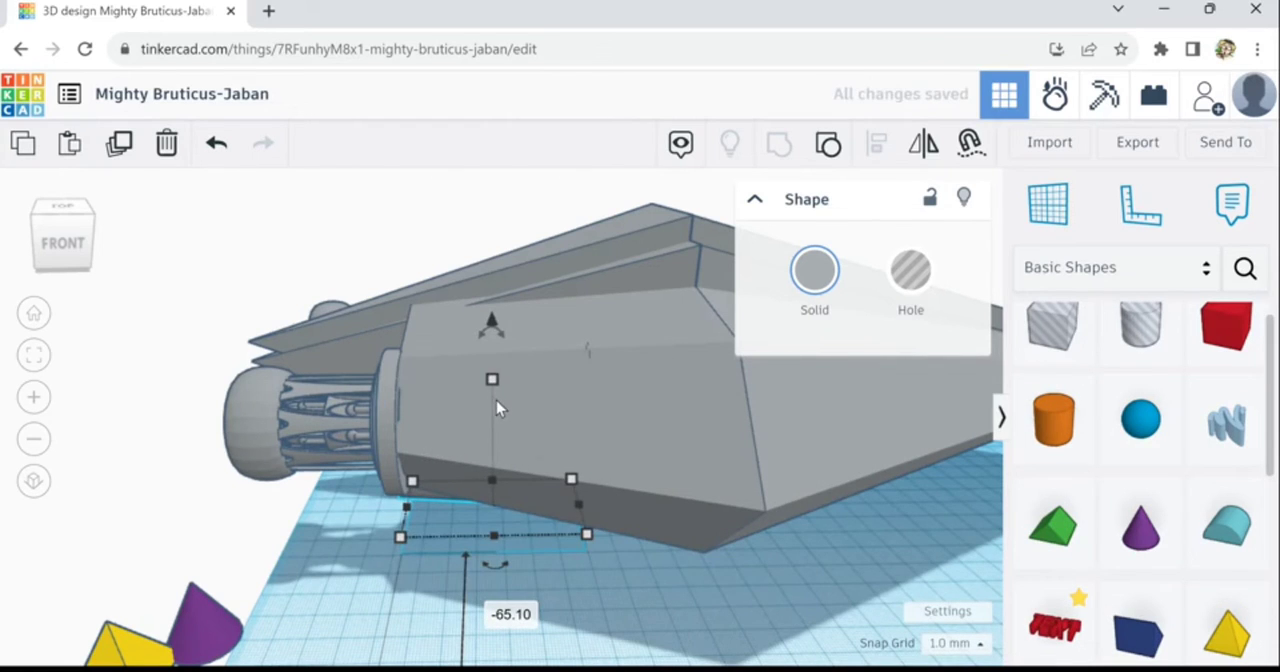
left_click_drag(503, 312, 482, 212)
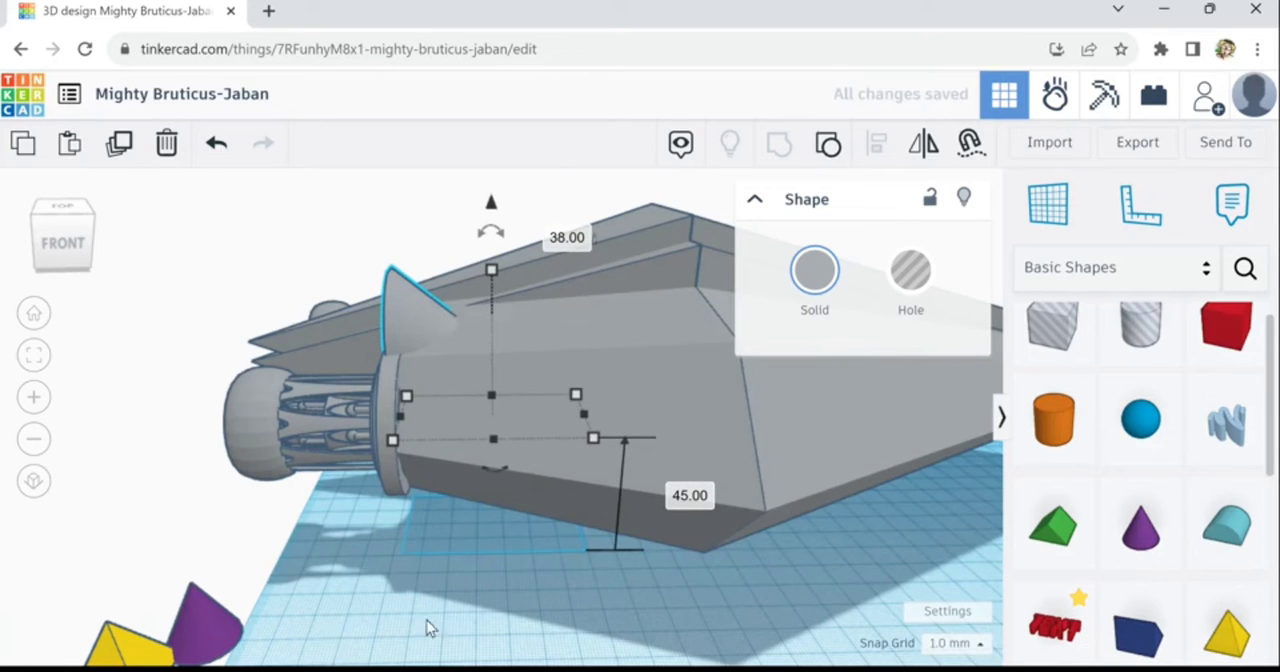
right_click_drag(429, 626, 510, 670)
scroll(514, 638, "down", 5)
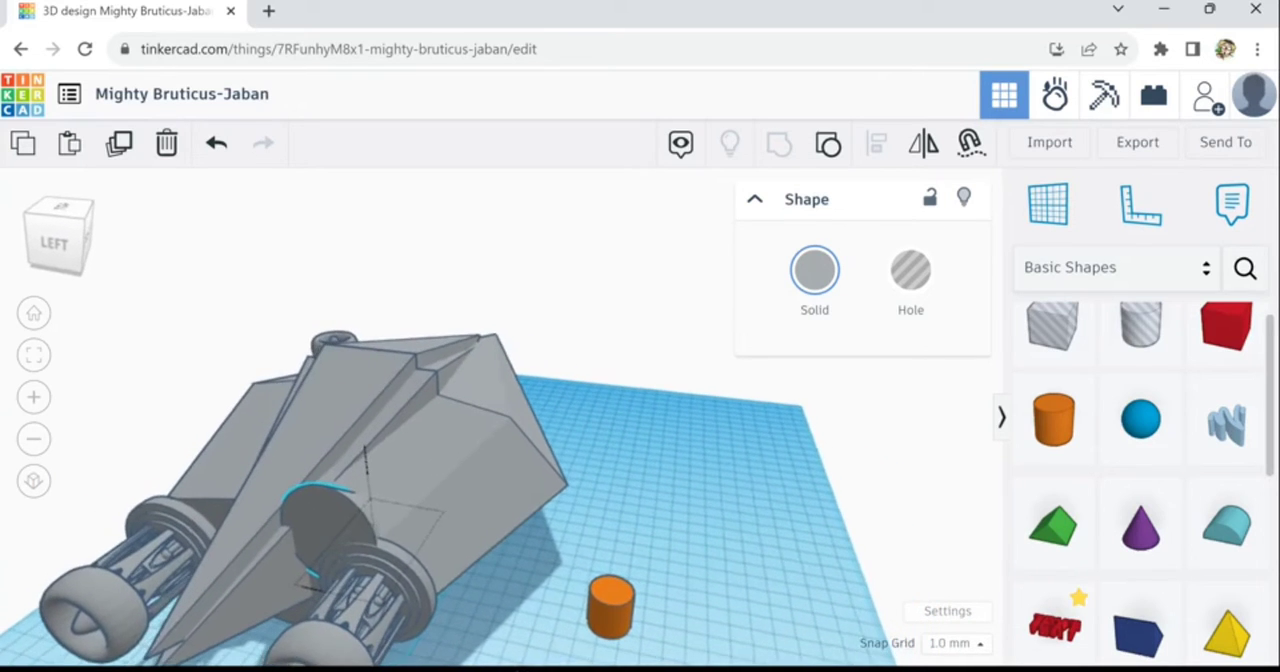
- Raise the trimmed cone in small steps until its round base sits above the rear engine
right_click_drag(345, 668, 357, 664)
key("ctrl+Up")
key("ctrl+Up")
key("ctrl+Up")
key("ctrl+Up")
key("ctrl+Up")
key("ctrl+Up")
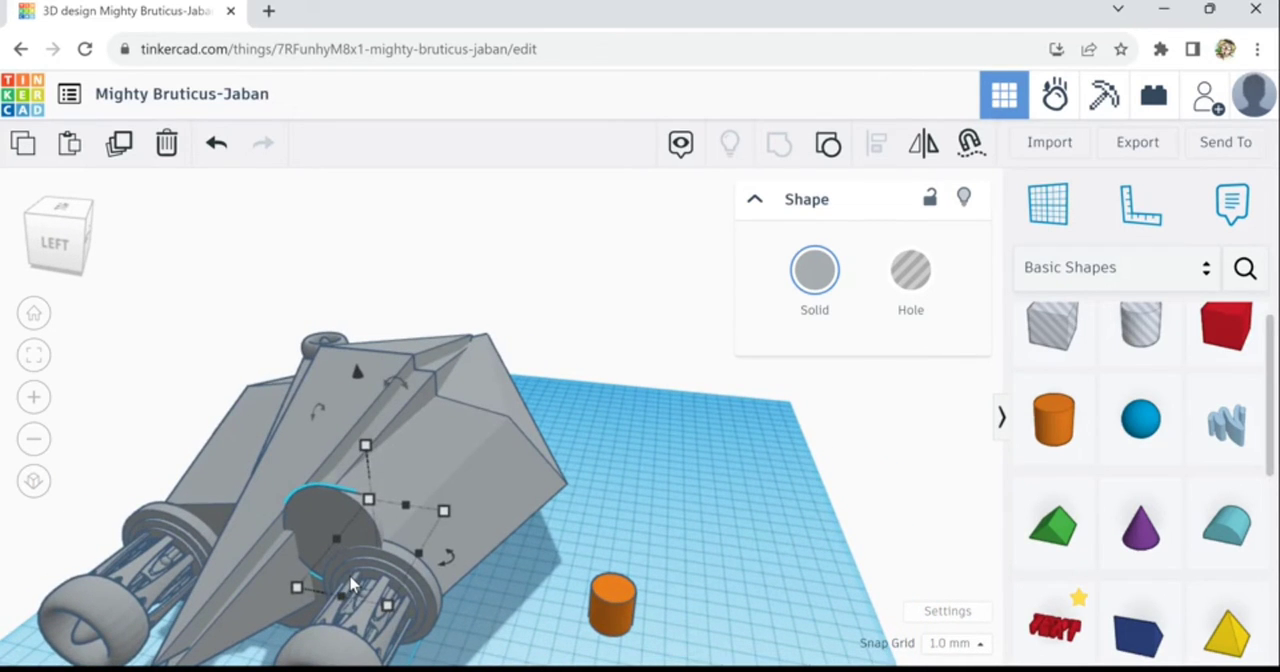
key("ctrl+Up")
key("ctrl+Up")
key("ctrl+Up")
key("ctrl+Up")
key("ctrl+Up")
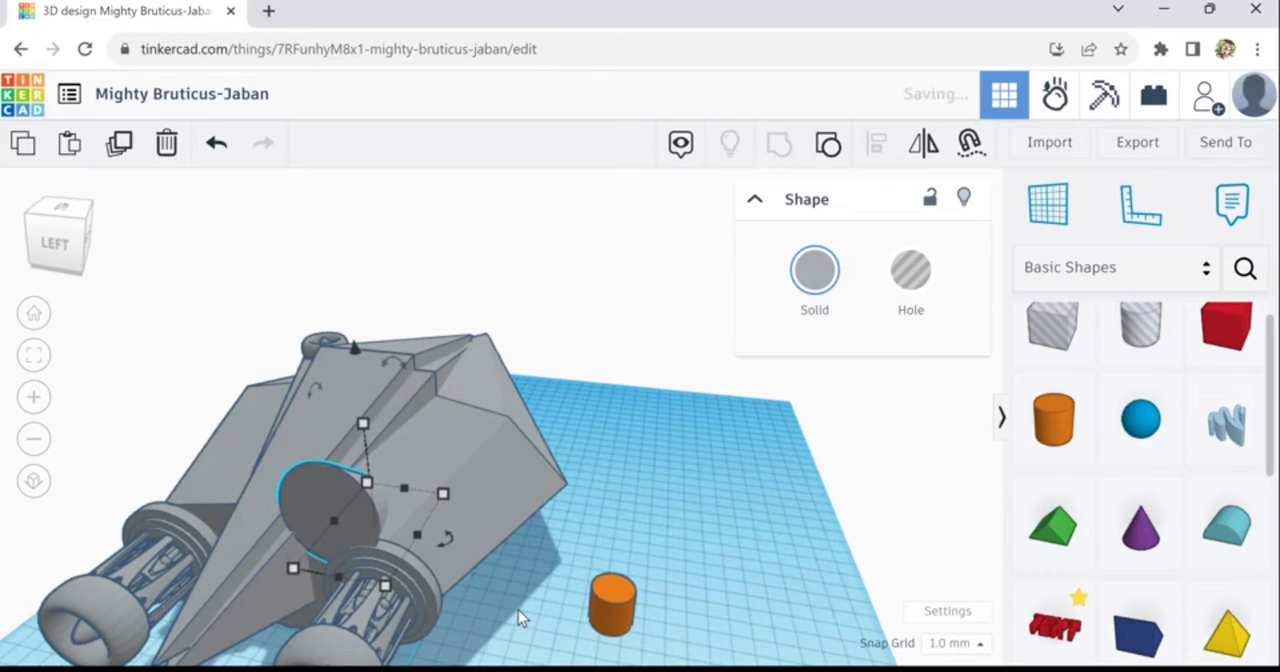
key("ctrl+Up")
right_click_drag(473, 610, 516, 614)
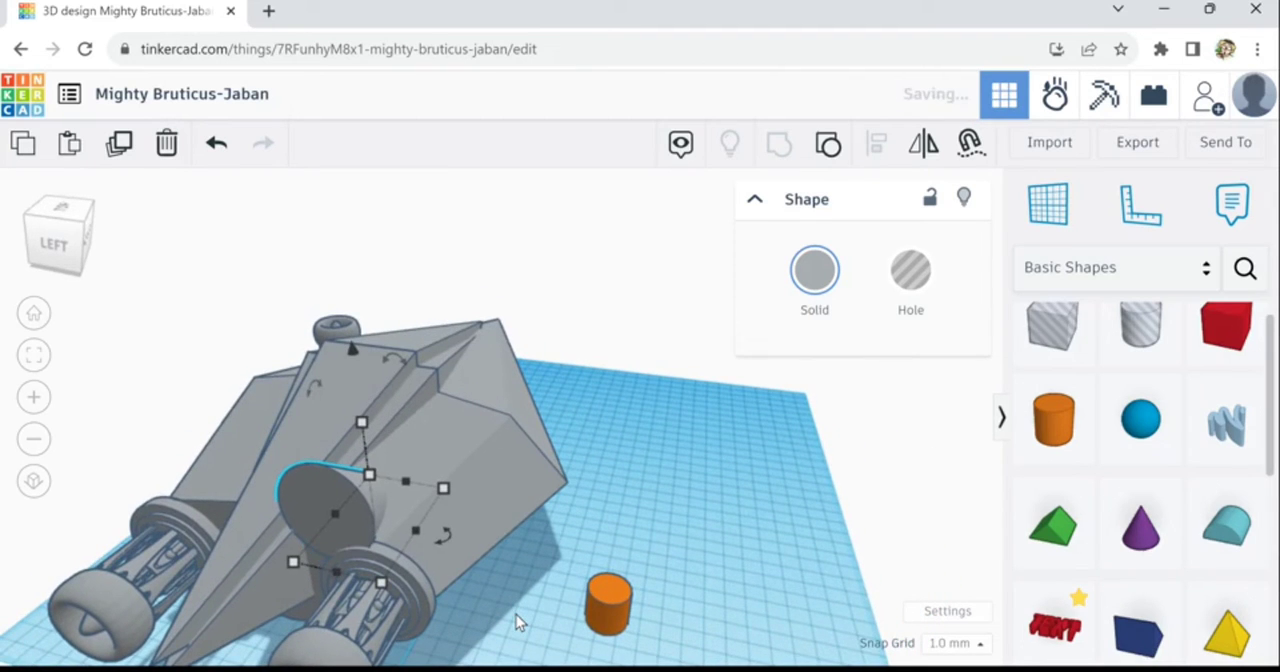
- Nudge the trimmed cone along the hull to place its flat base slightly farther toward the rear
key("Up")
key("Up")
key("Up")
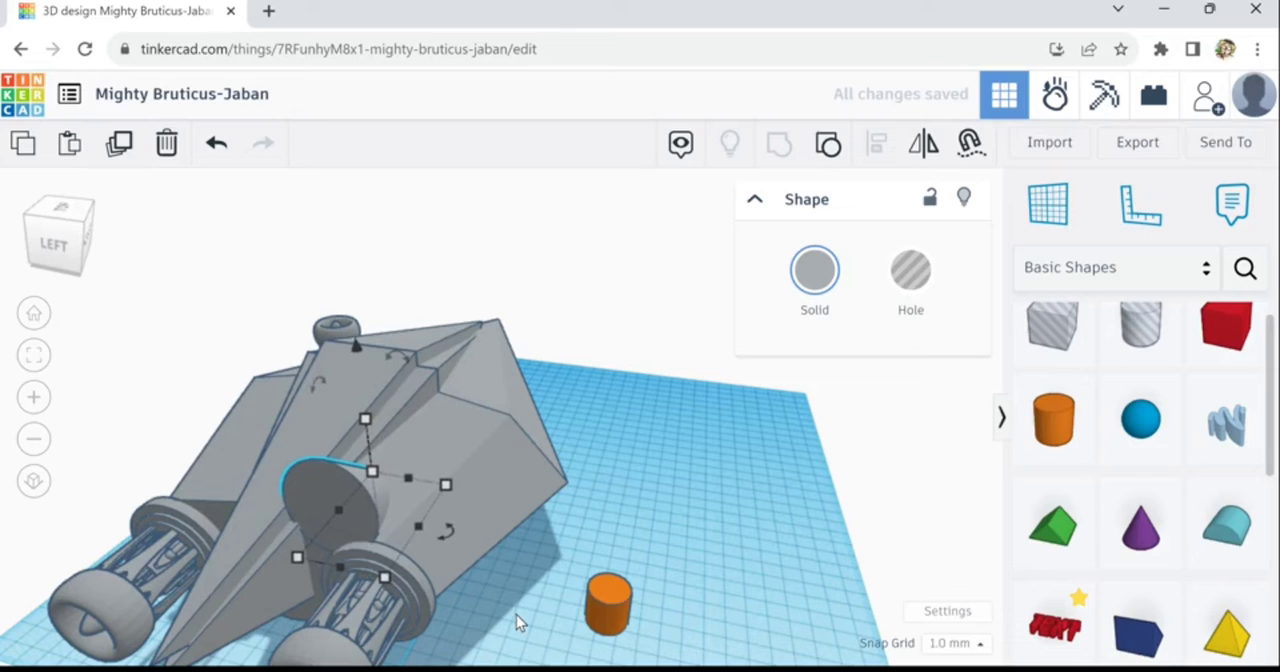
key("Down")
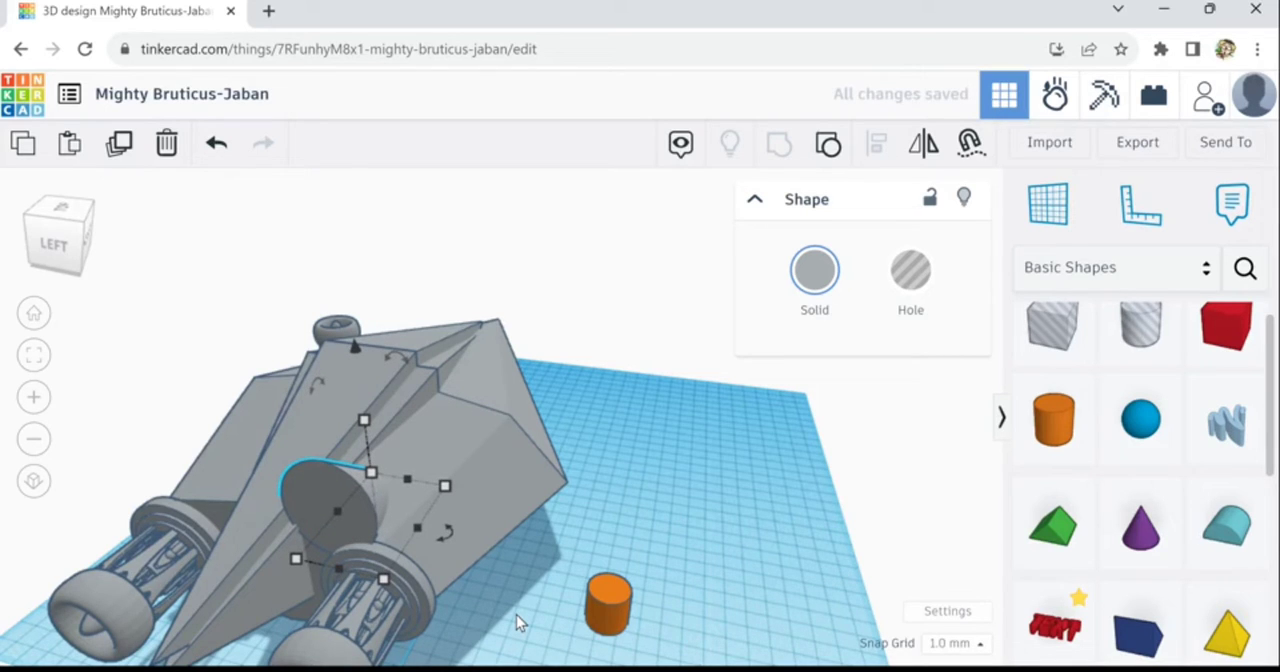
key("Down")
key("Down")
key("Down")
key("Down")
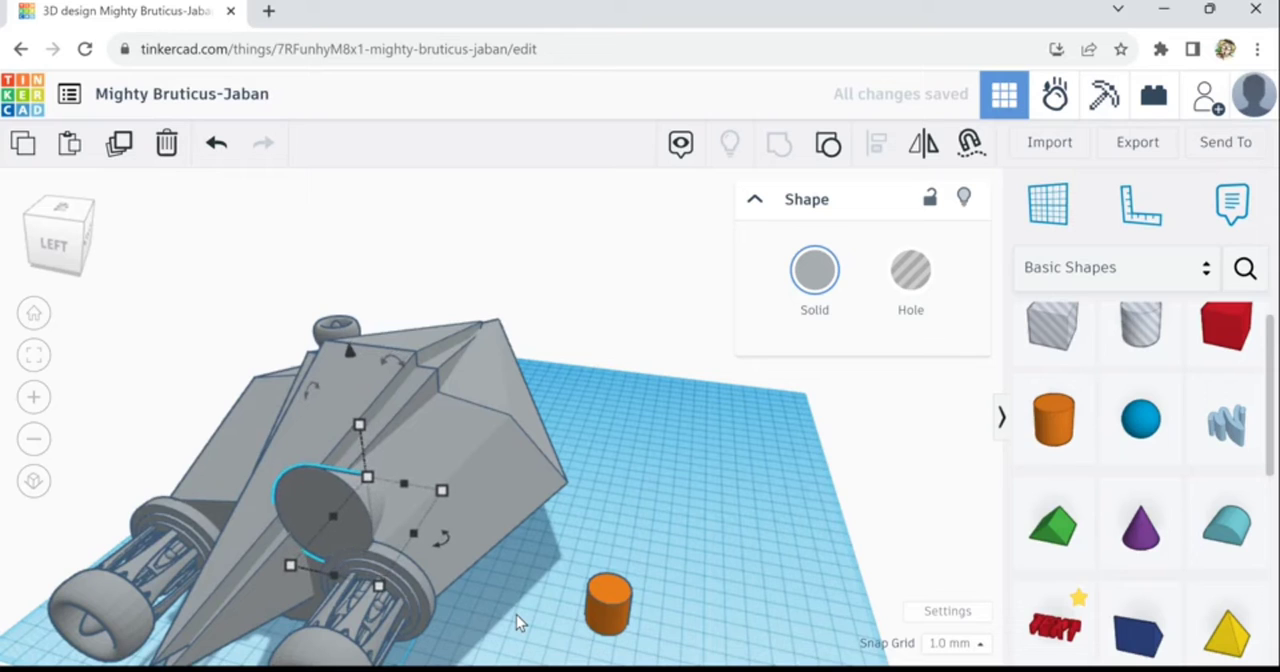
key("Down")
key("Down")
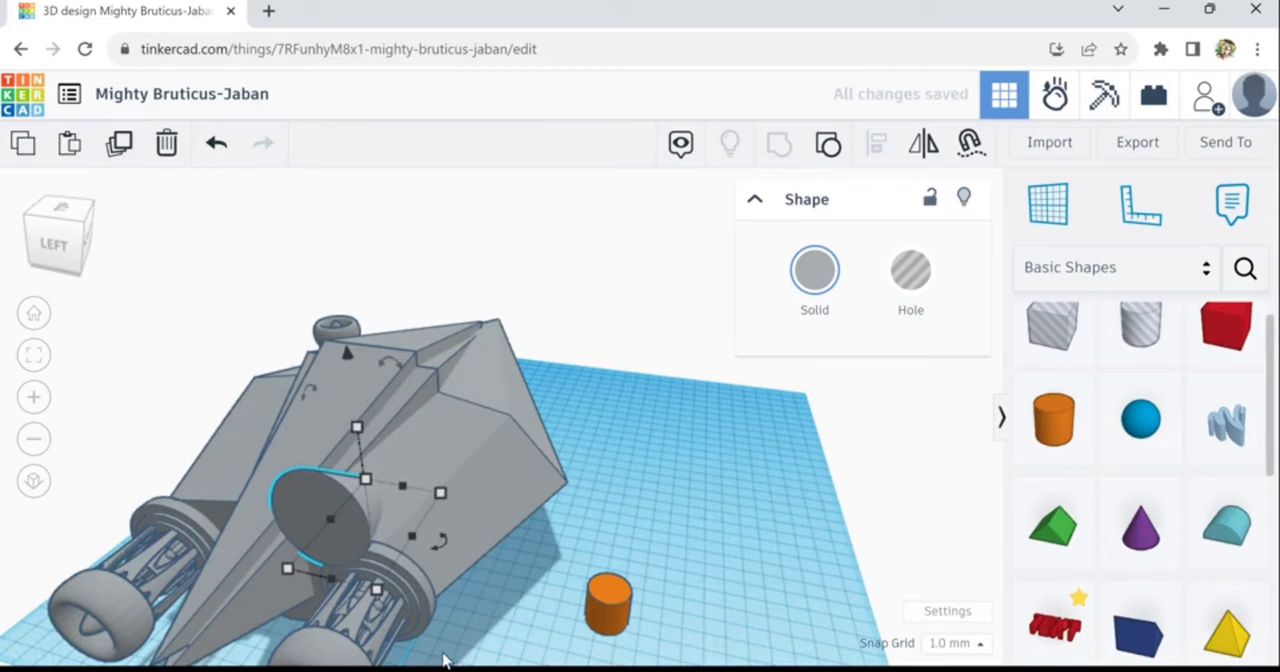
- Duplicate the rear engine beneath the trimmed cone, raise the copy and move it onto the cone's flat base
left_click(348, 634)
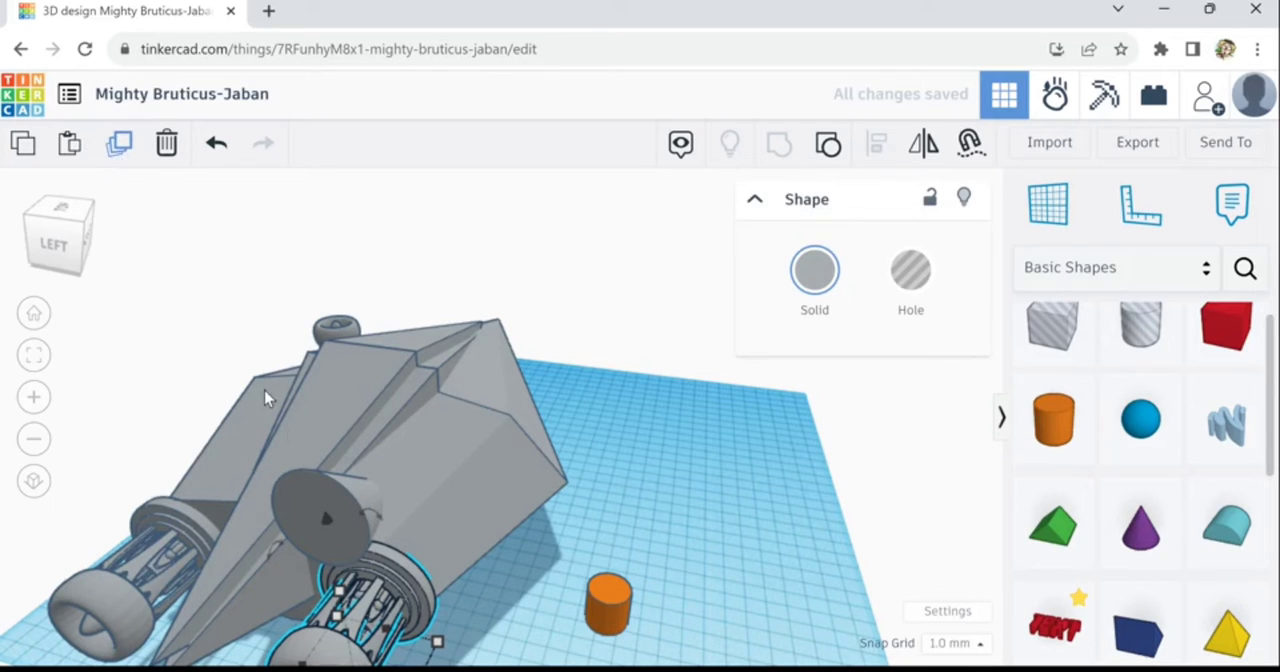
left_click(365, 608)
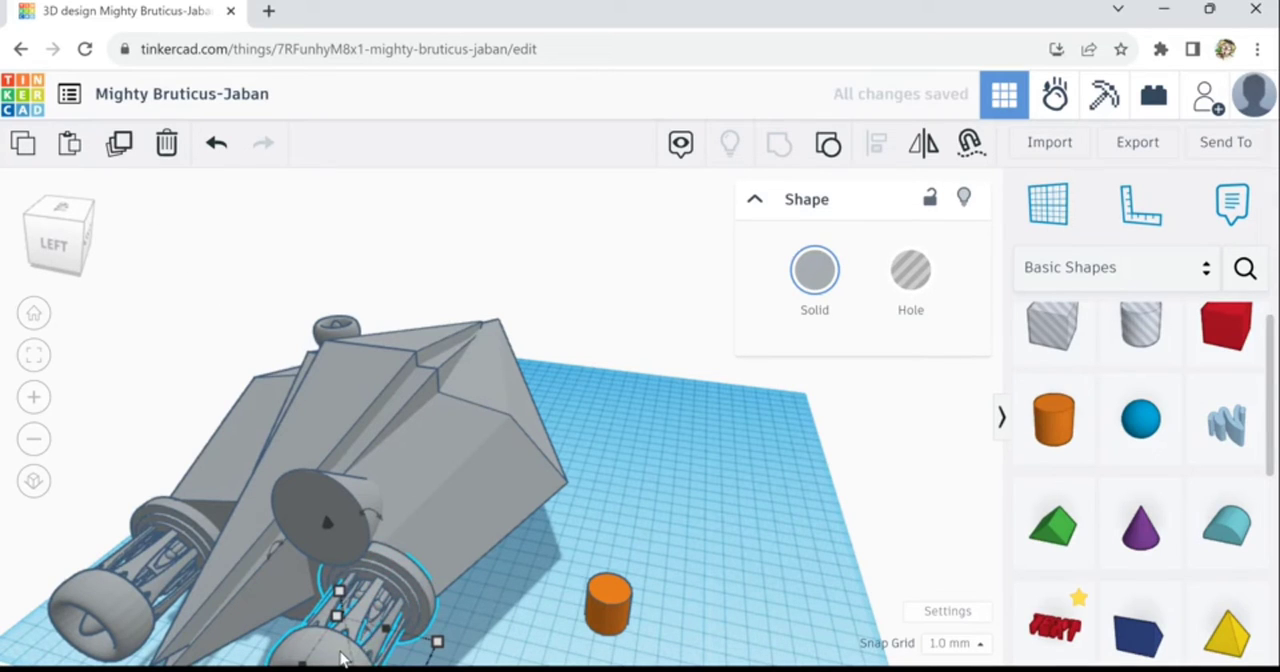
key("ctrl+d")
key("ctrl+Up")
key("ctrl+Up")
key("ctrl+Up")
key("ctrl+Up")
key("ctrl+Up")
key("ctrl+Up")
key("ctrl+Up")
key("ctrl+Up")
key("ctrl+Up")
key("ctrl+Up")
key("ctrl+Up")
key("ctrl+Up")
key("ctrl+Up")
key("ctrl+Up")
key("ctrl+Up")
key("ctrl+Up")
key("ctrl+Up")
key("ctrl+Up")
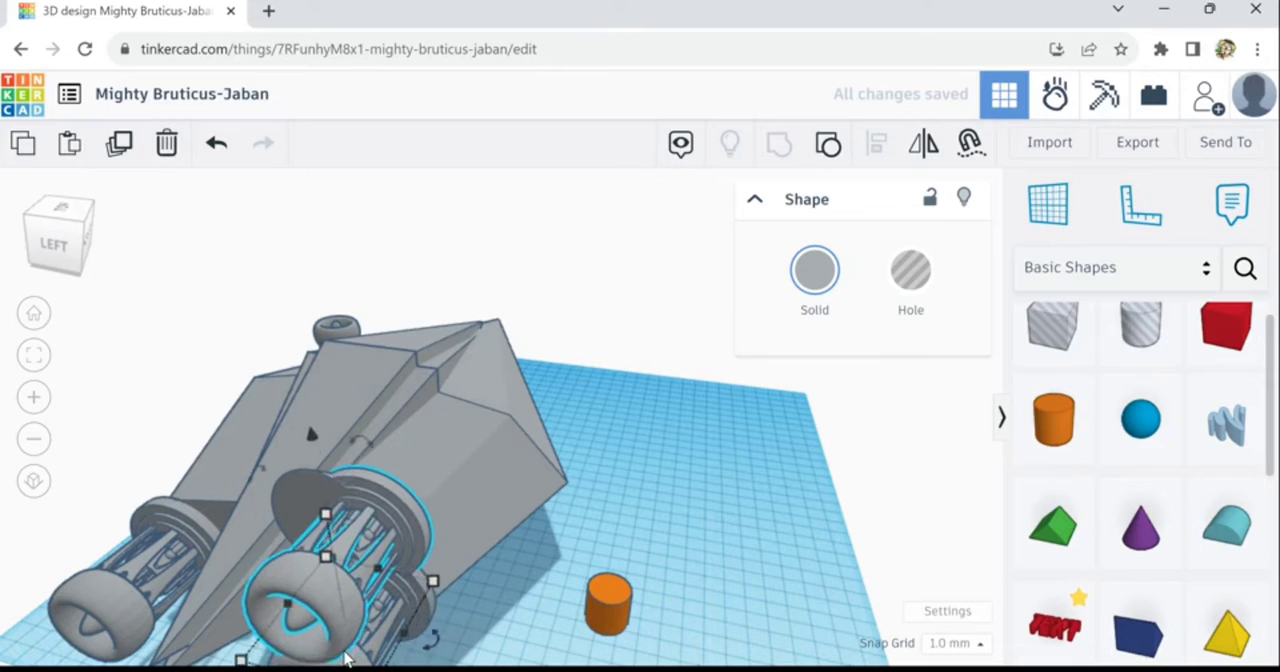
left_click_drag(345, 657, 300, 538)
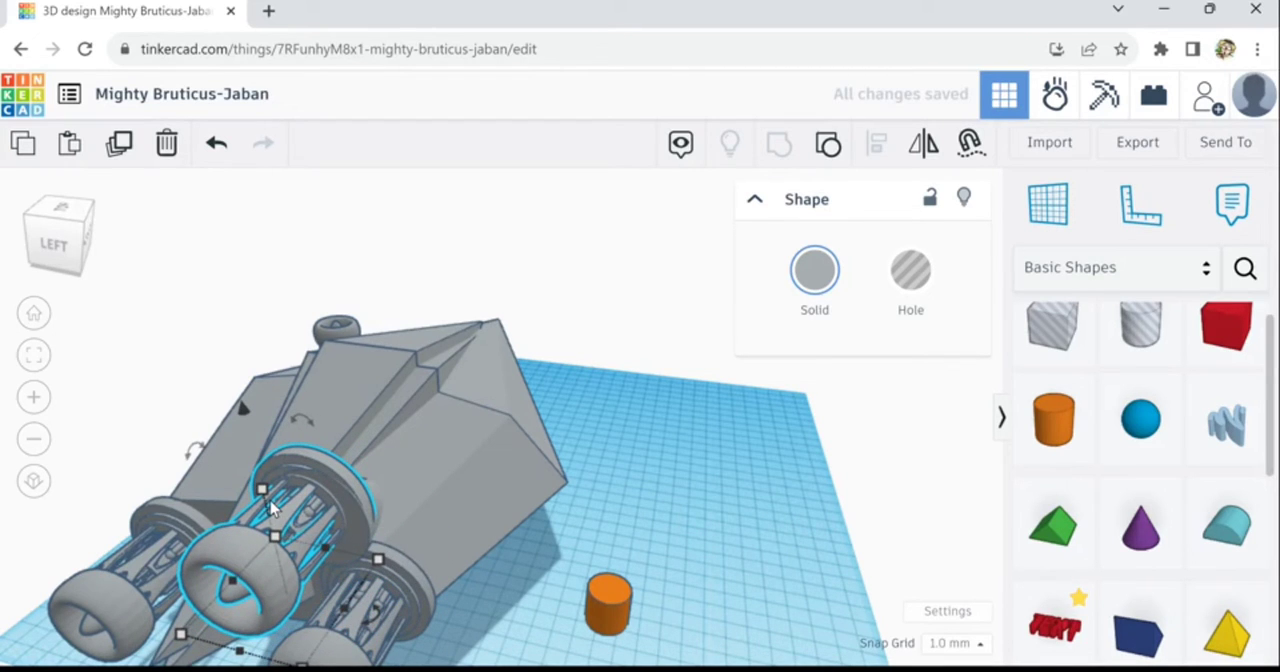
- Scale the copied engine down to about 37 mm high so it fits within the cone's round base
mouse_move(270, 502)
left_click_drag(276, 517, 278, 528)
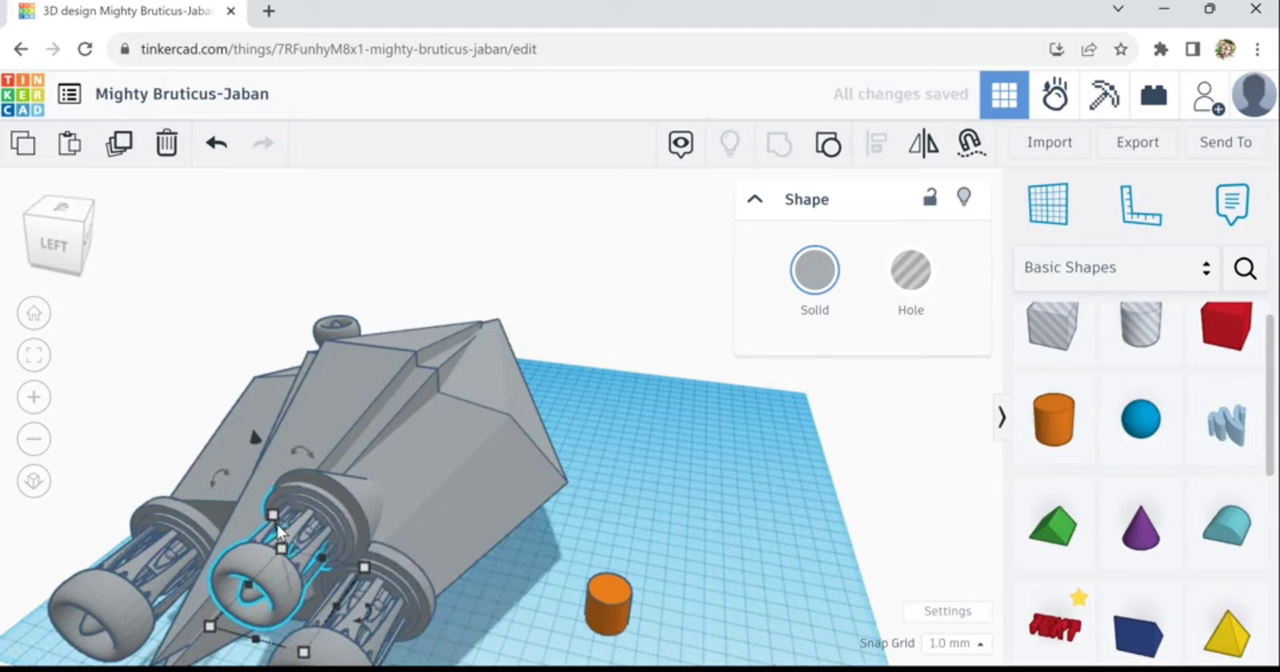
key("Down")
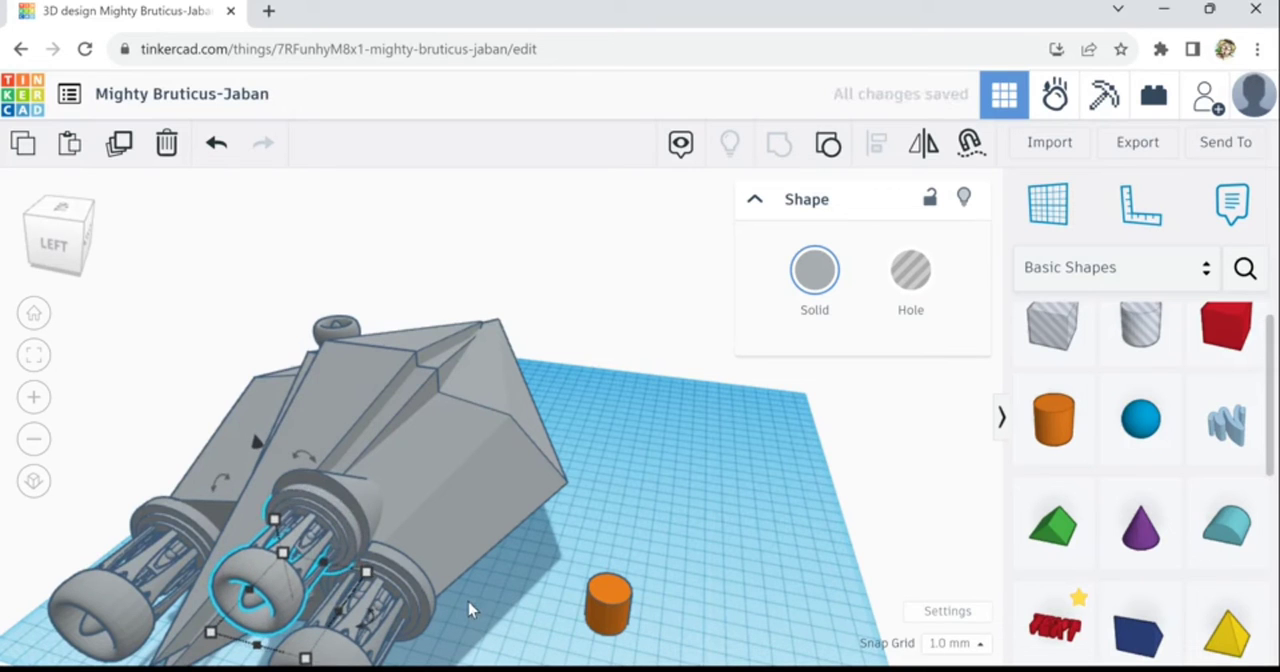
key("Up")
scroll(458, 636, "down", 3)
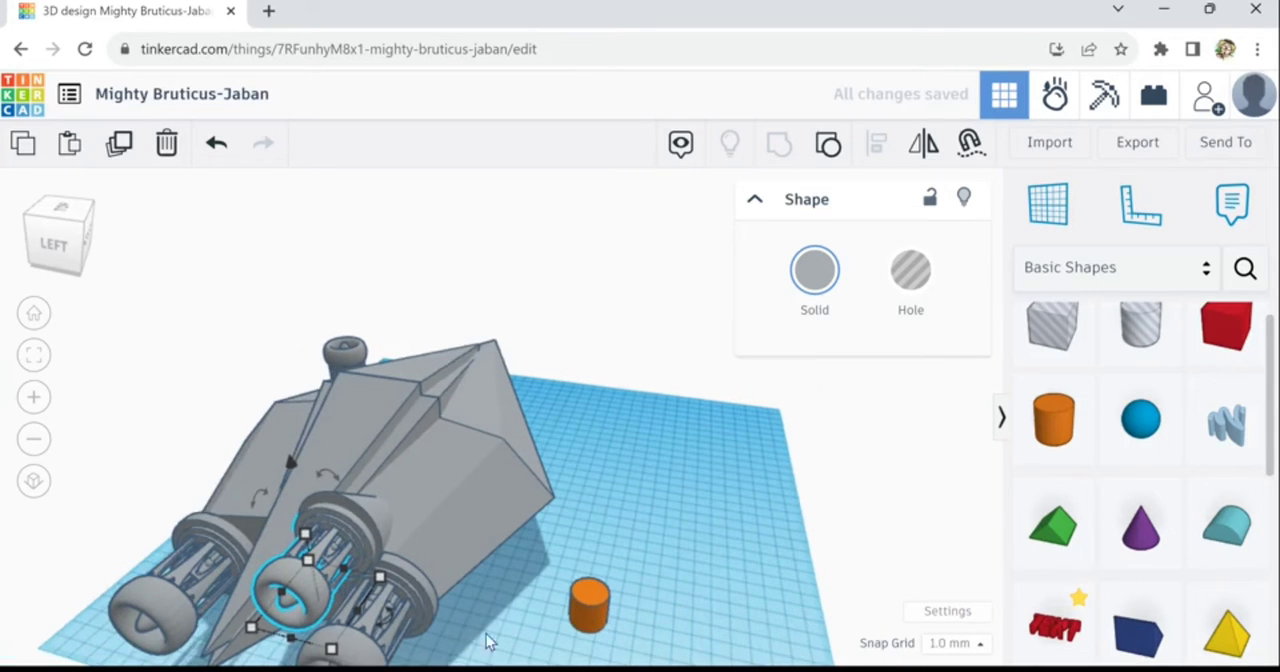
- Nudge the smaller engine sideways and along the hull to centre it on the cone's round base
right_click_drag(511, 623, 718, 629)
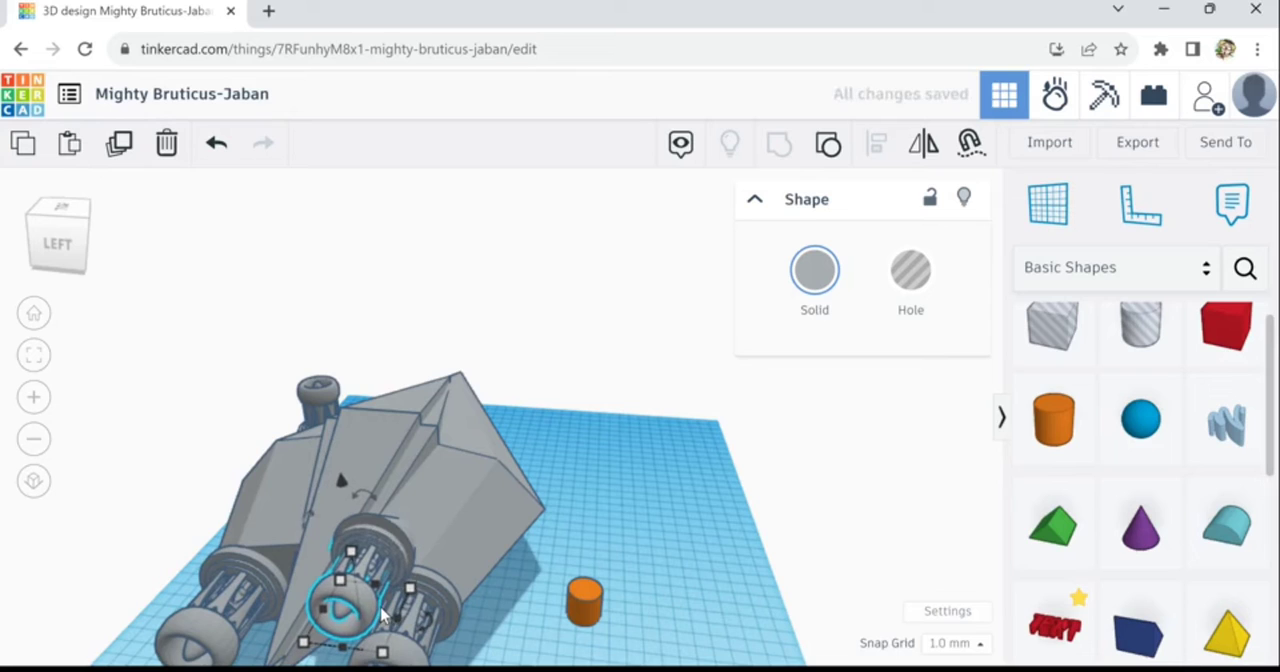
key("Left")
key("Down")
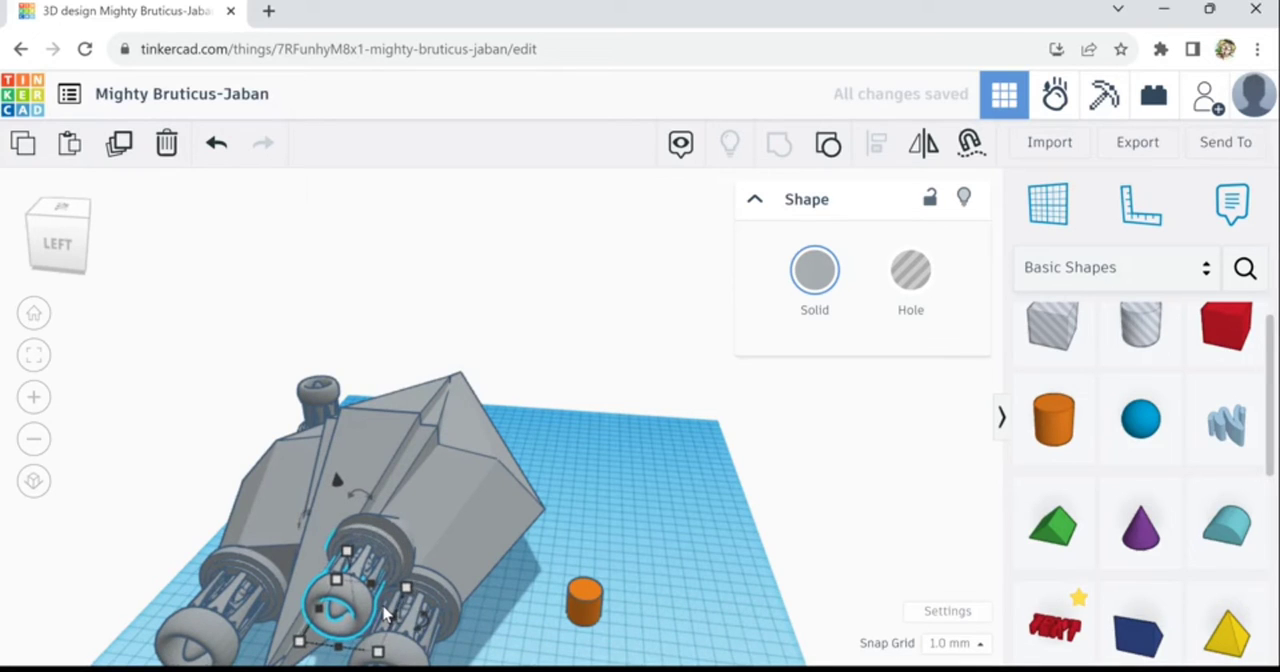
key("Left")
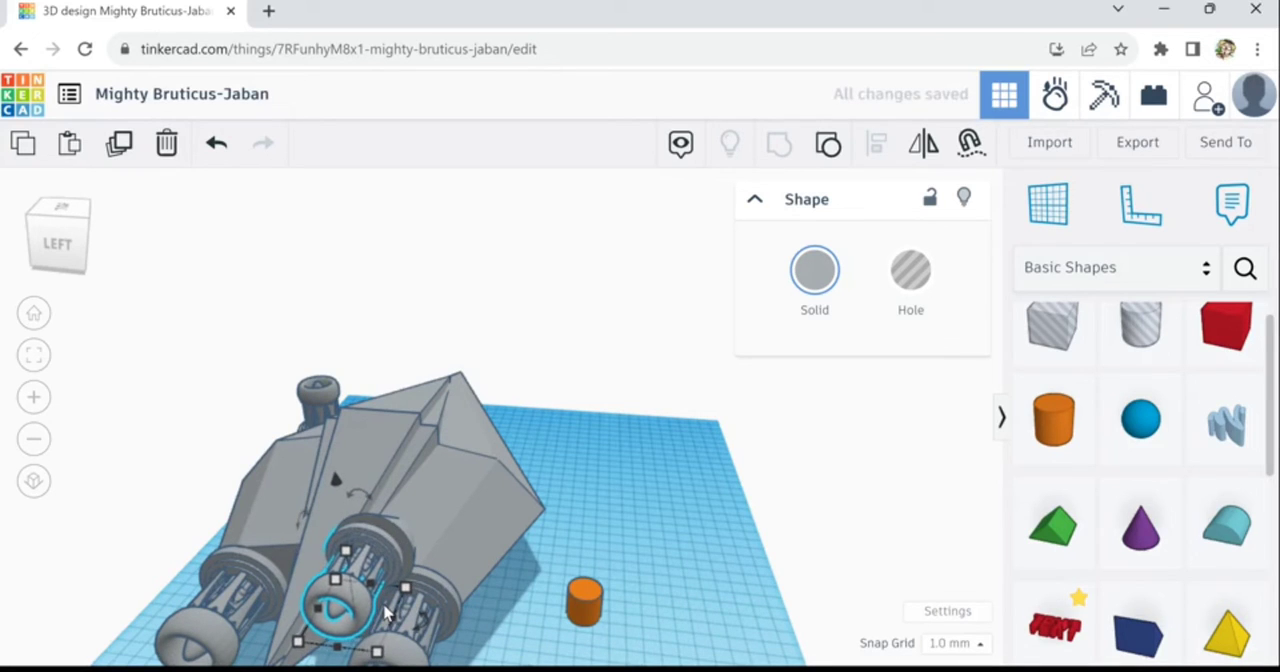
key("Right")
key("Right")
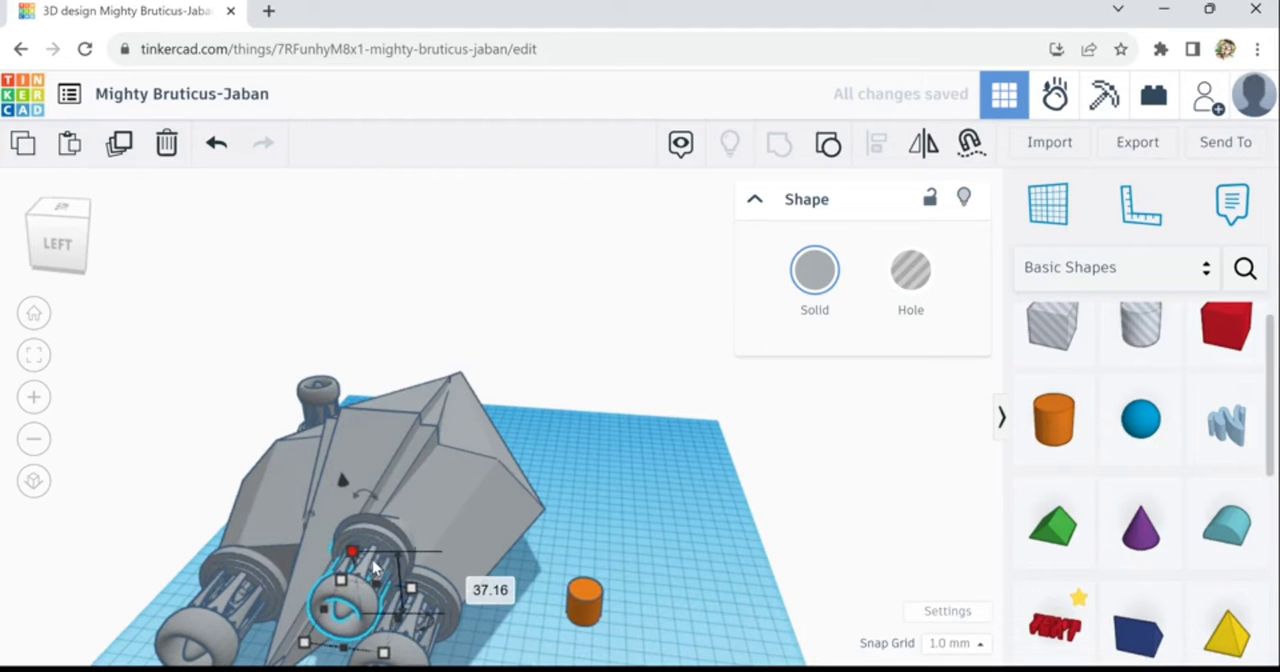
scroll(375, 567, "up", 2)
right_click_drag(350, 602, 407, 590)
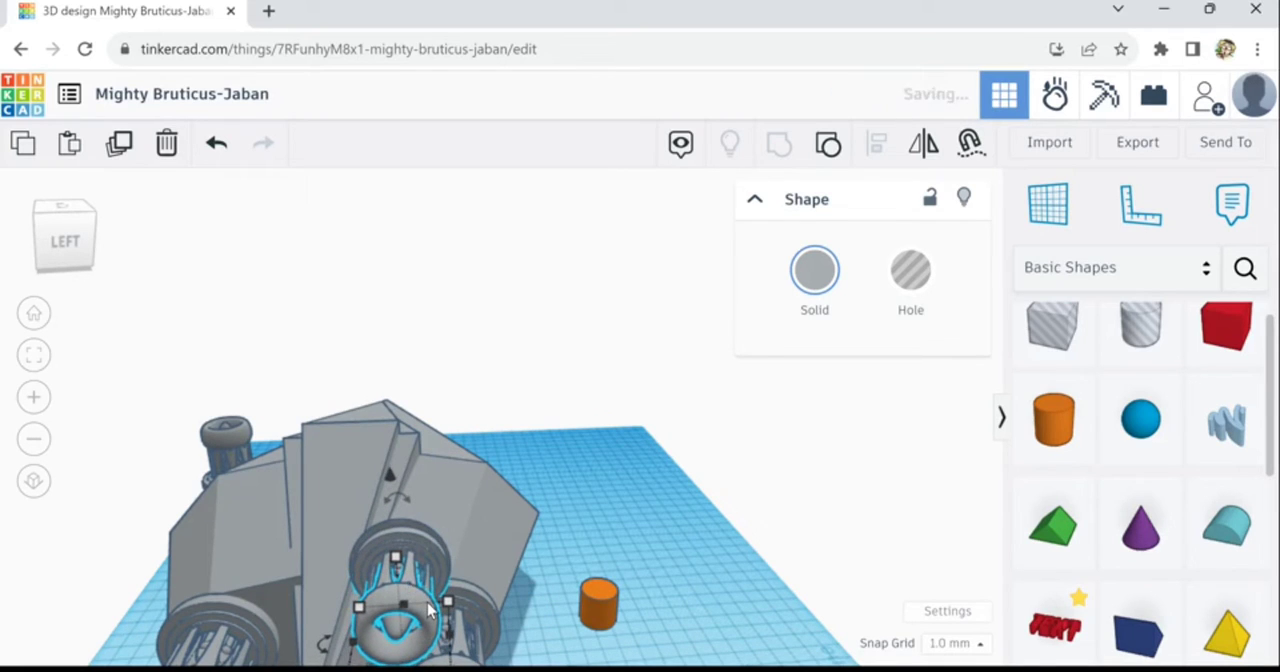
scroll(415, 600, "up", 2)
scroll(428, 610, "up", 2)
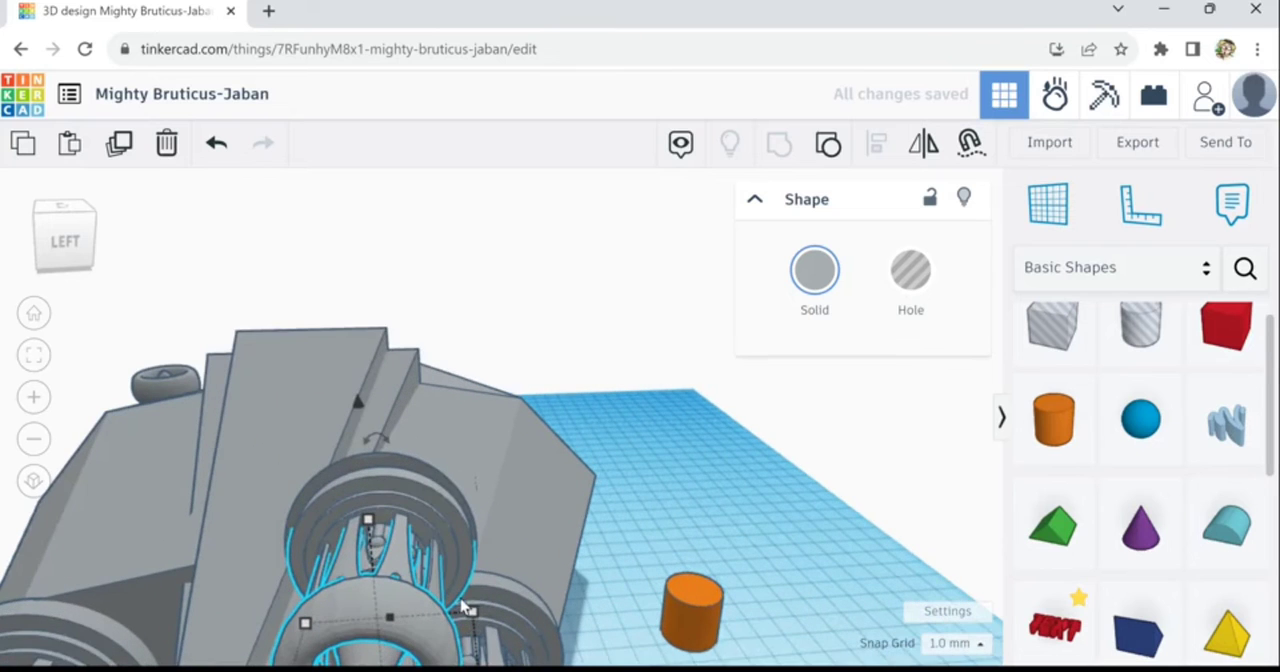
right_click_drag(612, 612, 686, 592)
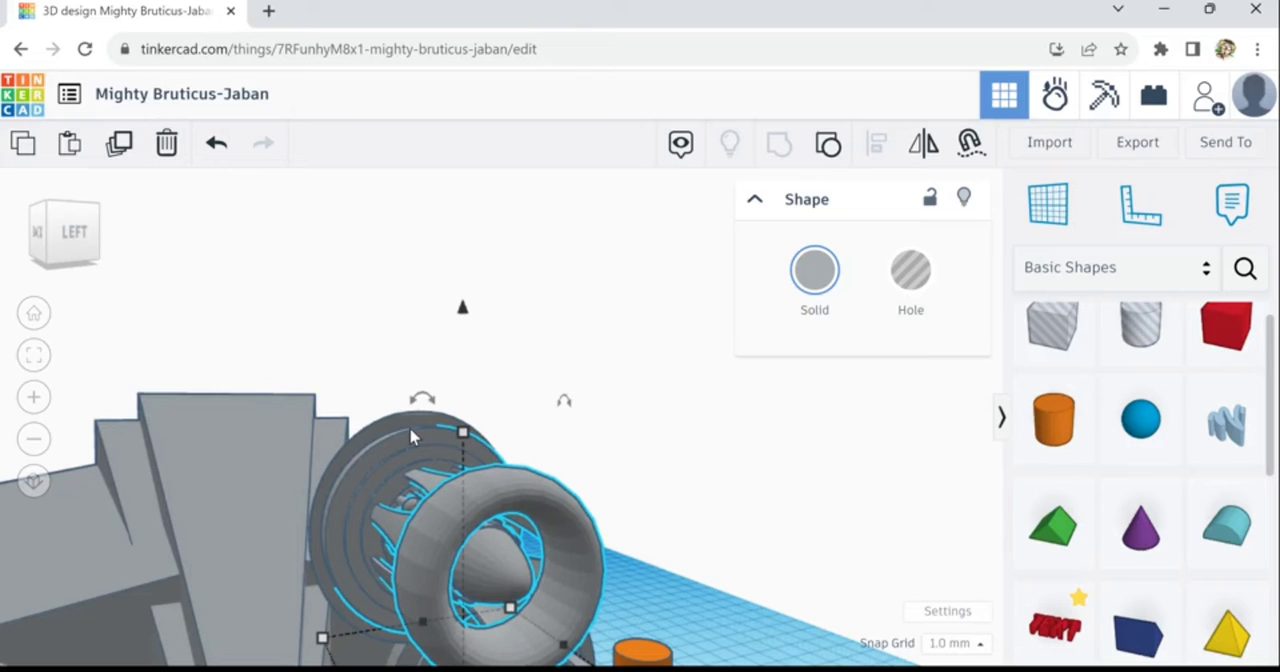
key("Left")
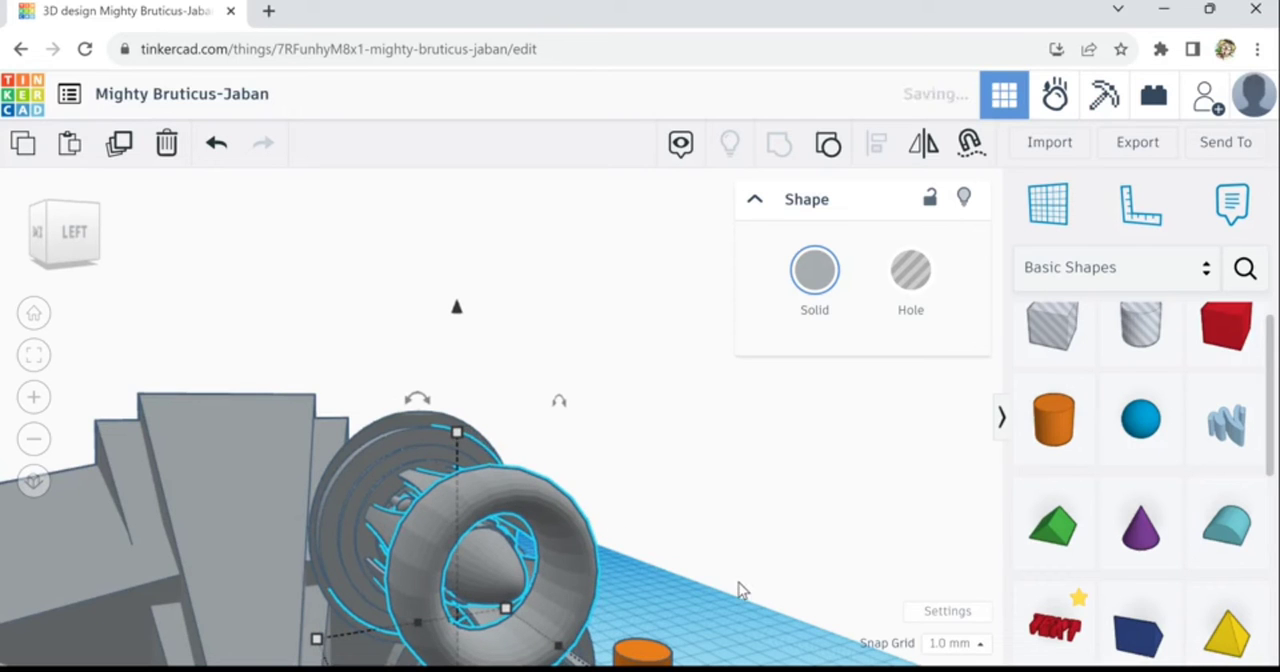
right_click_drag(740, 590, 578, 583)
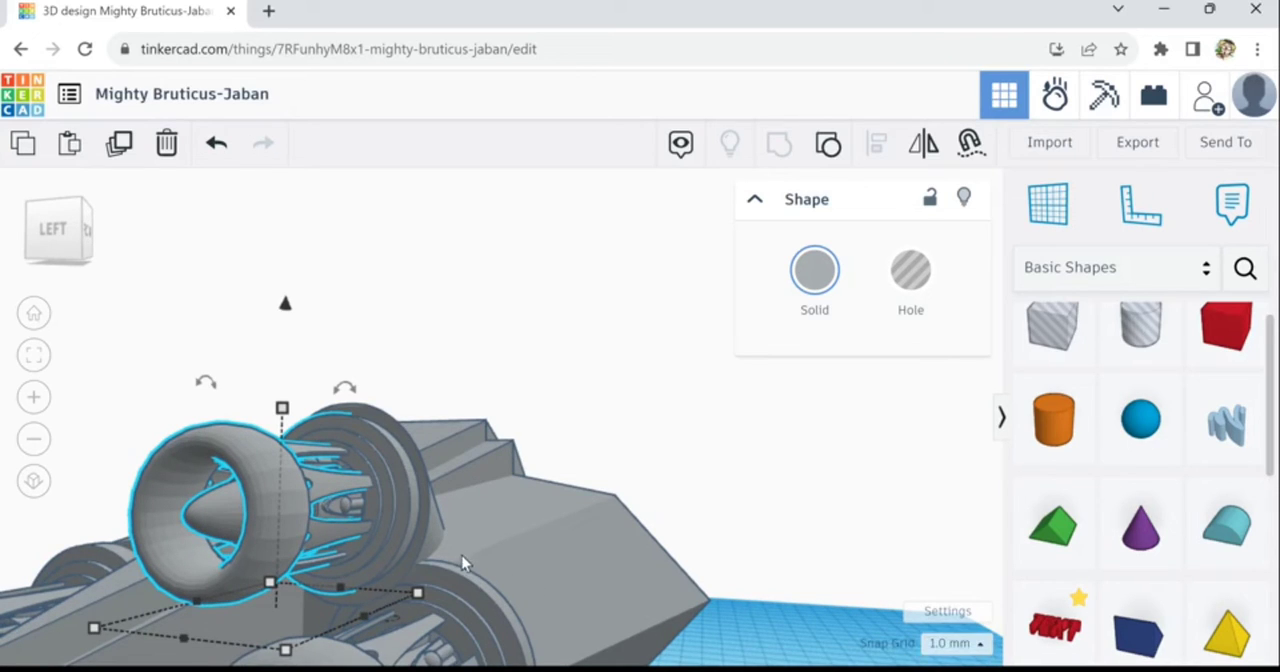
scroll(468, 602, "down", 5)
right_click_drag(651, 634, 388, 487)
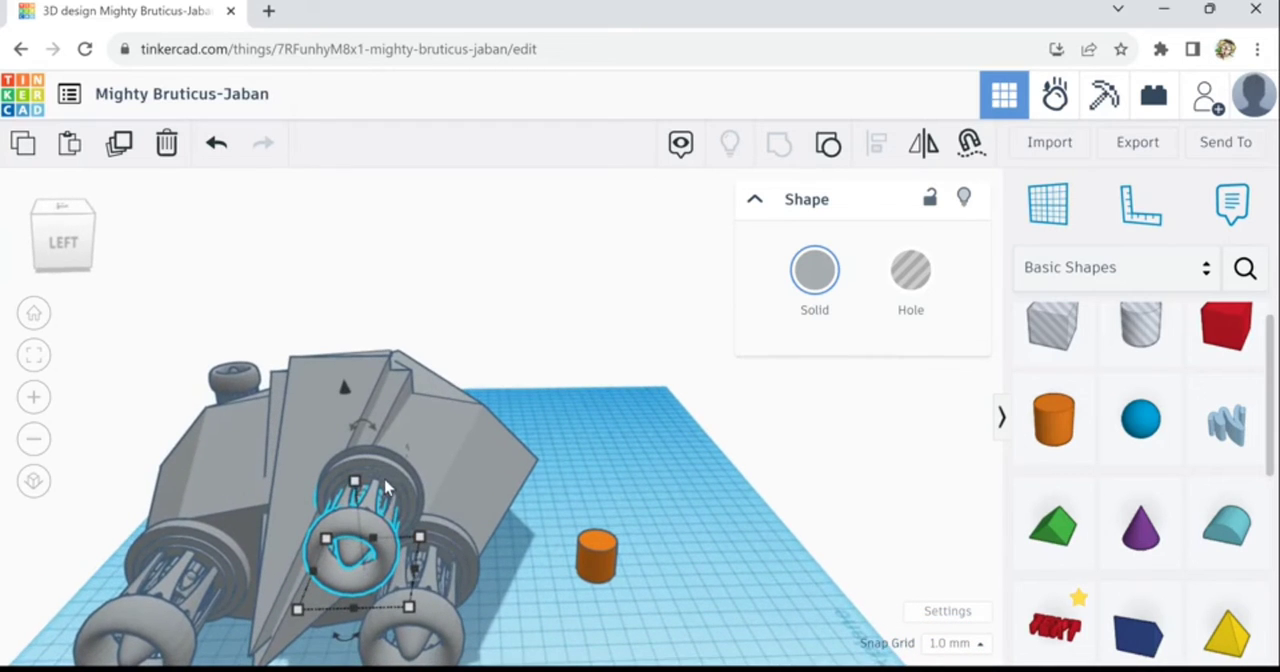
left_click(390, 476, "shift")
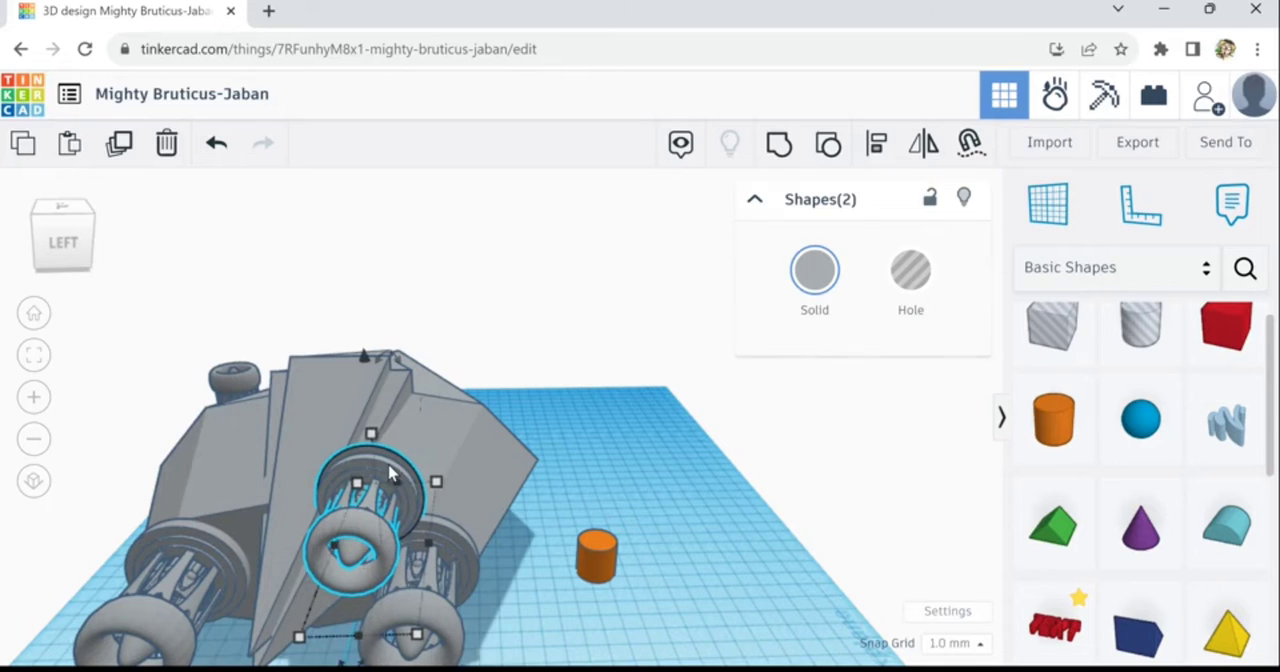
left_click(121, 146)
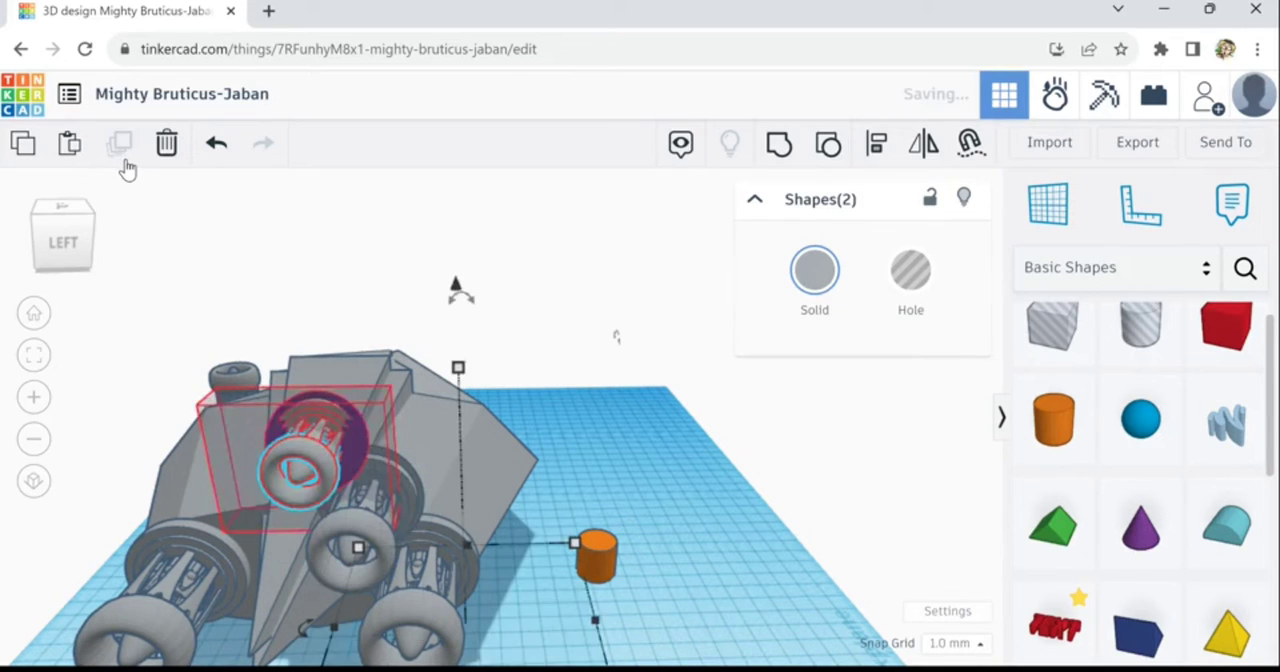
key("shift+Left")
key("shift+Left")
key("shift+Left")
key("shift+Left")
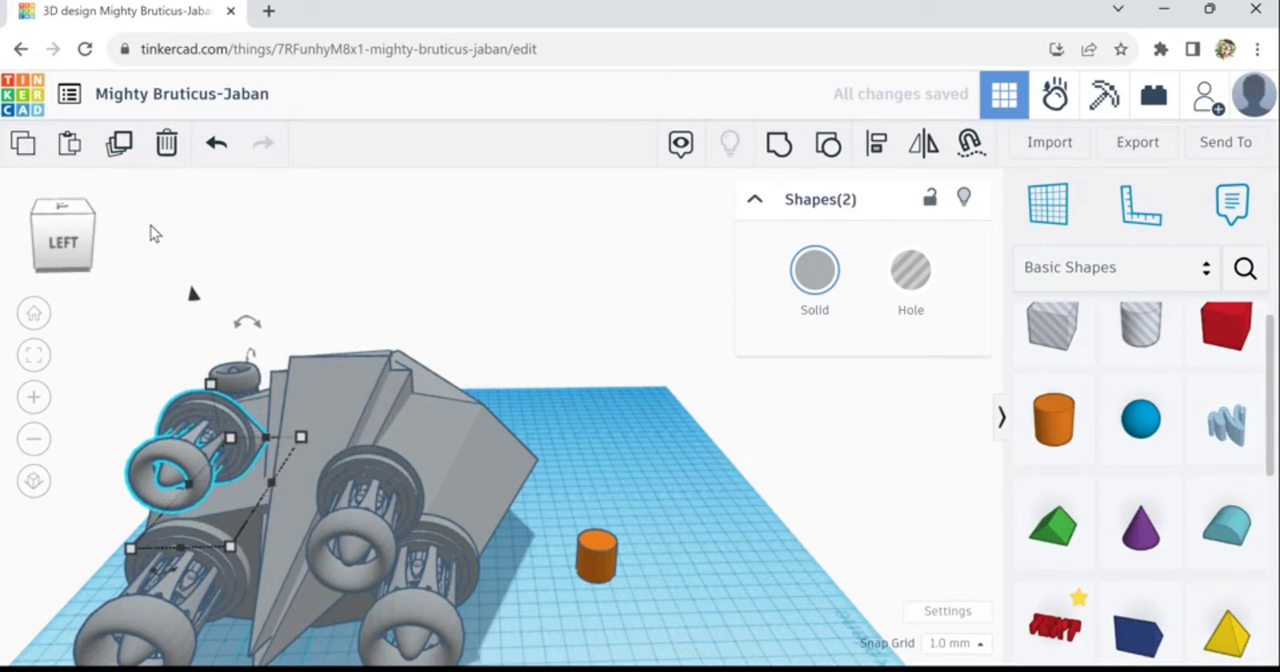
key("Delete")
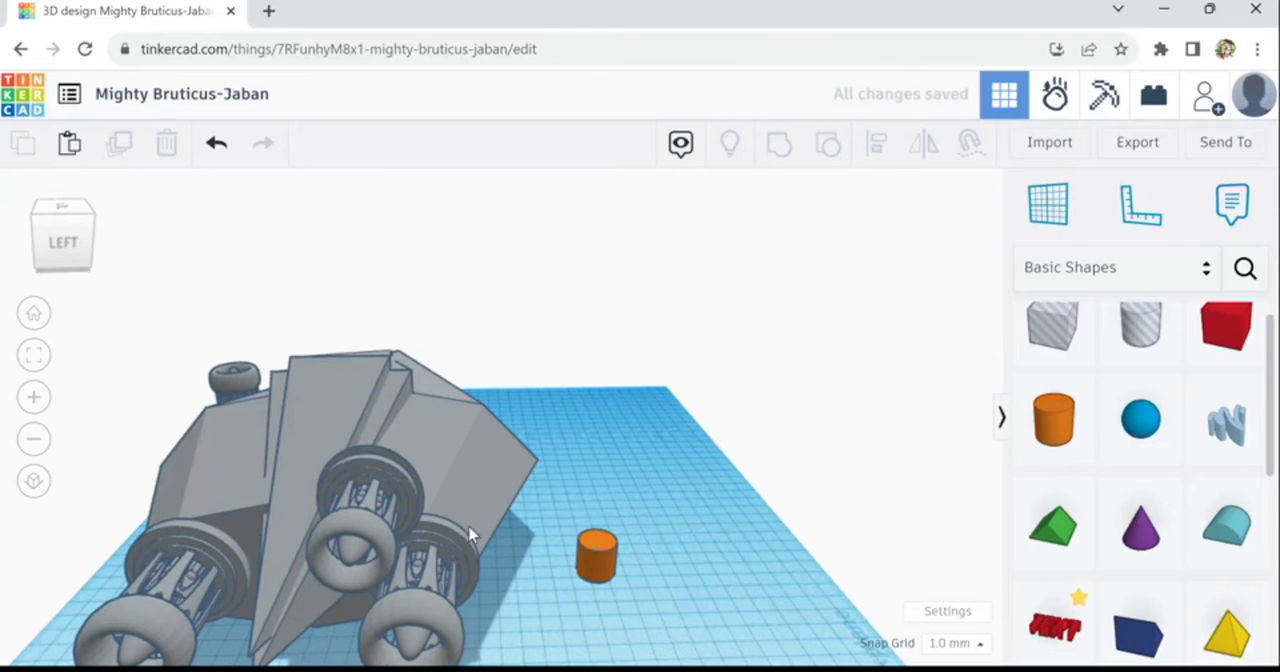
- Duplicate the trimmed upper cone together with its small engine
left_click(400, 467)
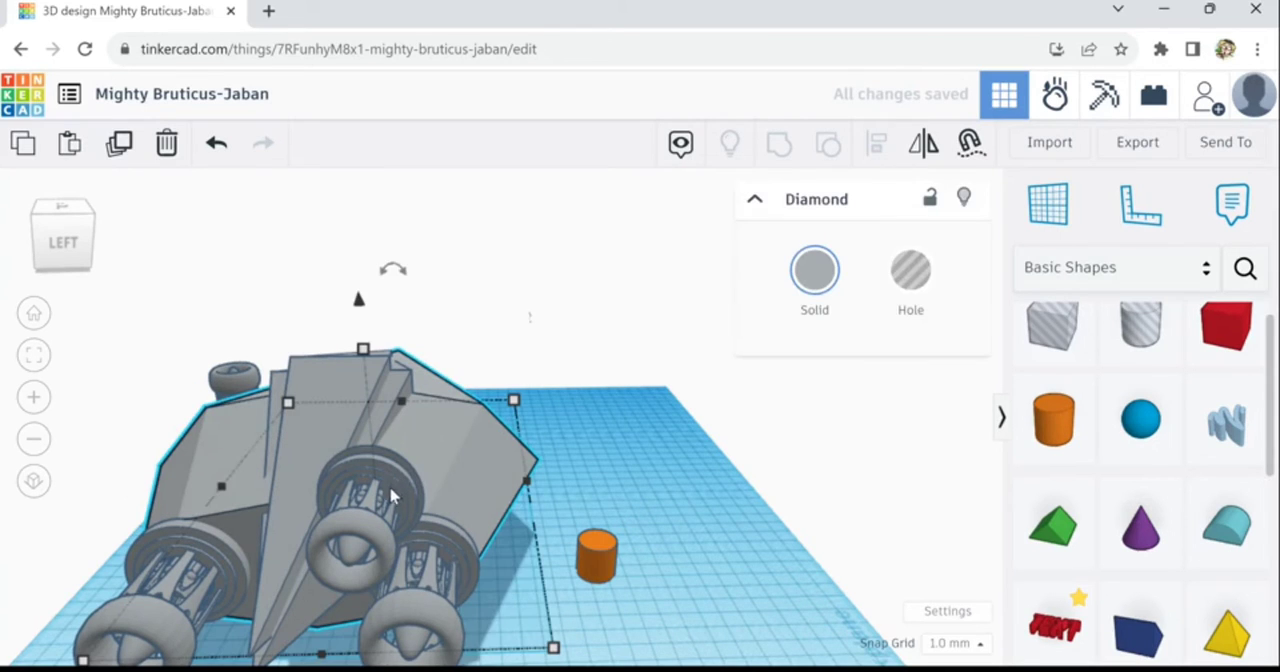
left_click(611, 485)
right_click_drag(611, 500, 431, 473)
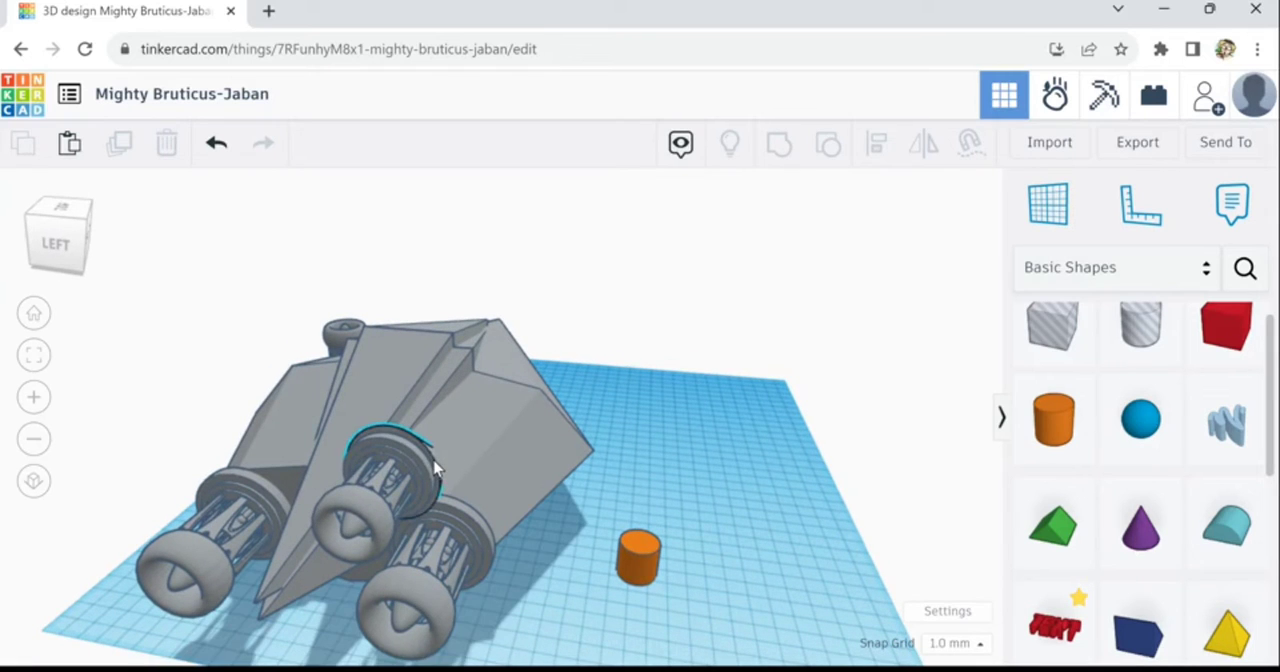
left_click(400, 490)
left_click(372, 520, "shift")
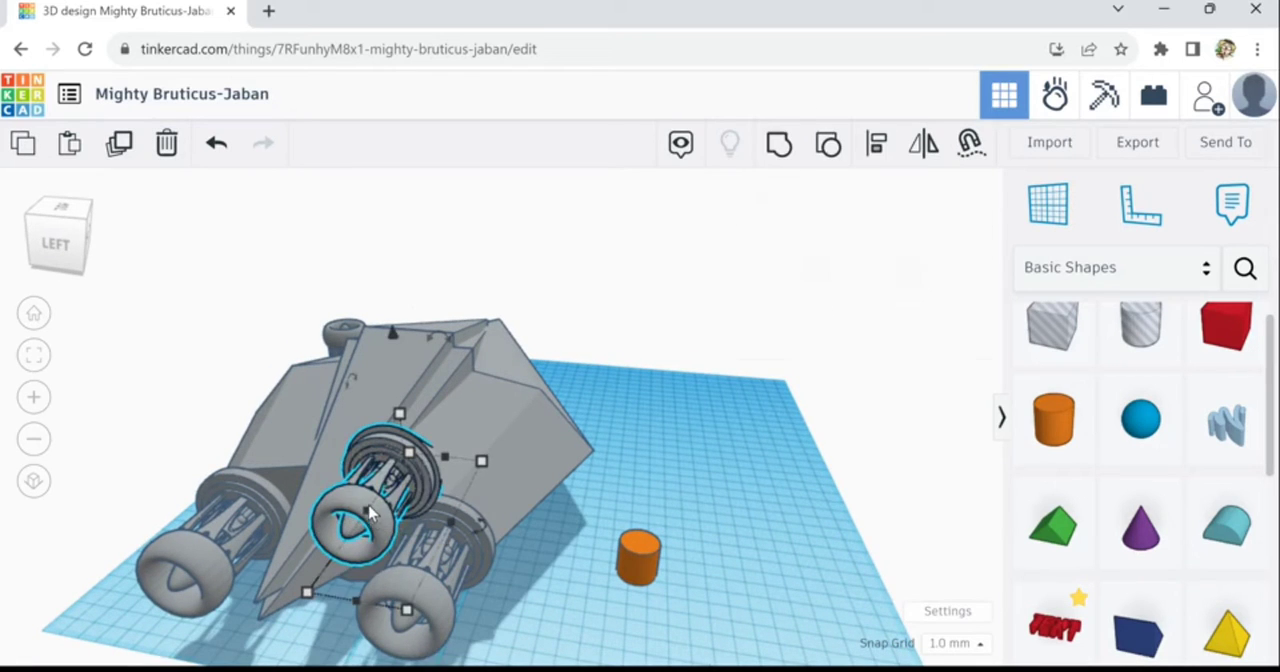
left_click(131, 162)
- Move the copied cone and engine sideways across the central ridge to the opposite side of the hull
key("Left")
key("Left")
key("Left")
key("Left")
key("Left")
key("Left")
key("Left")
key("Left")
key("Left")
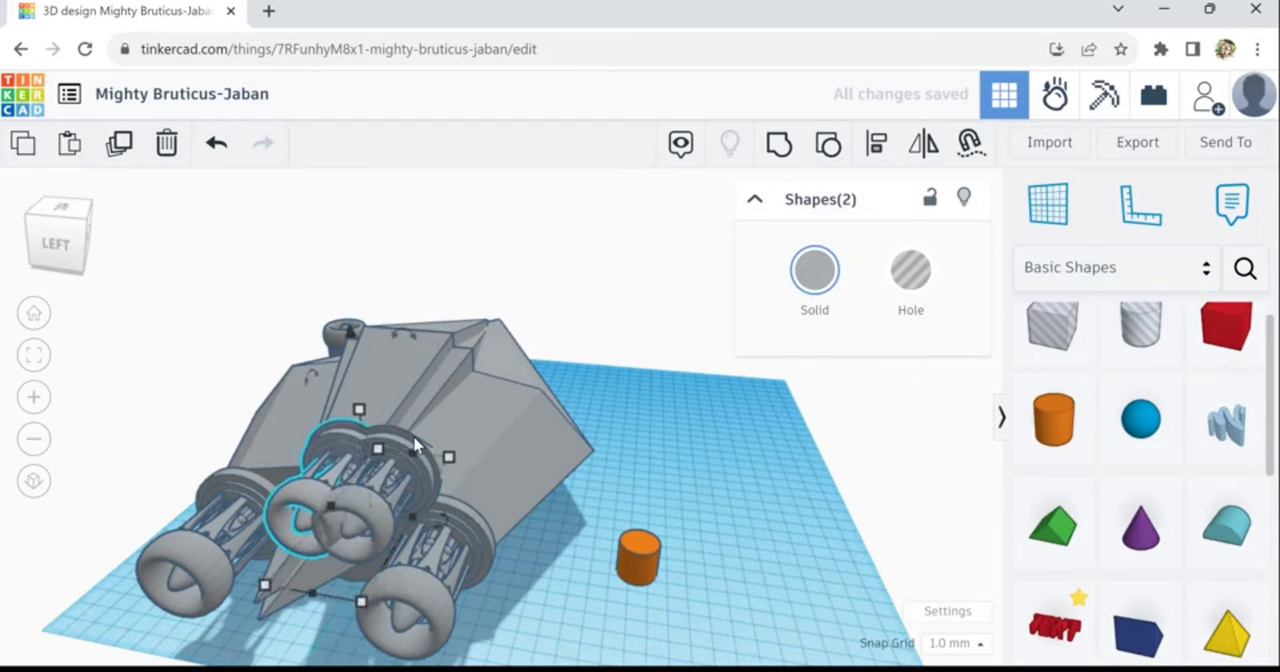
key("Left")
key("Left")
key("Left")
key("Left")
key("Left")
key("Left")
key("Left")
key("Left")
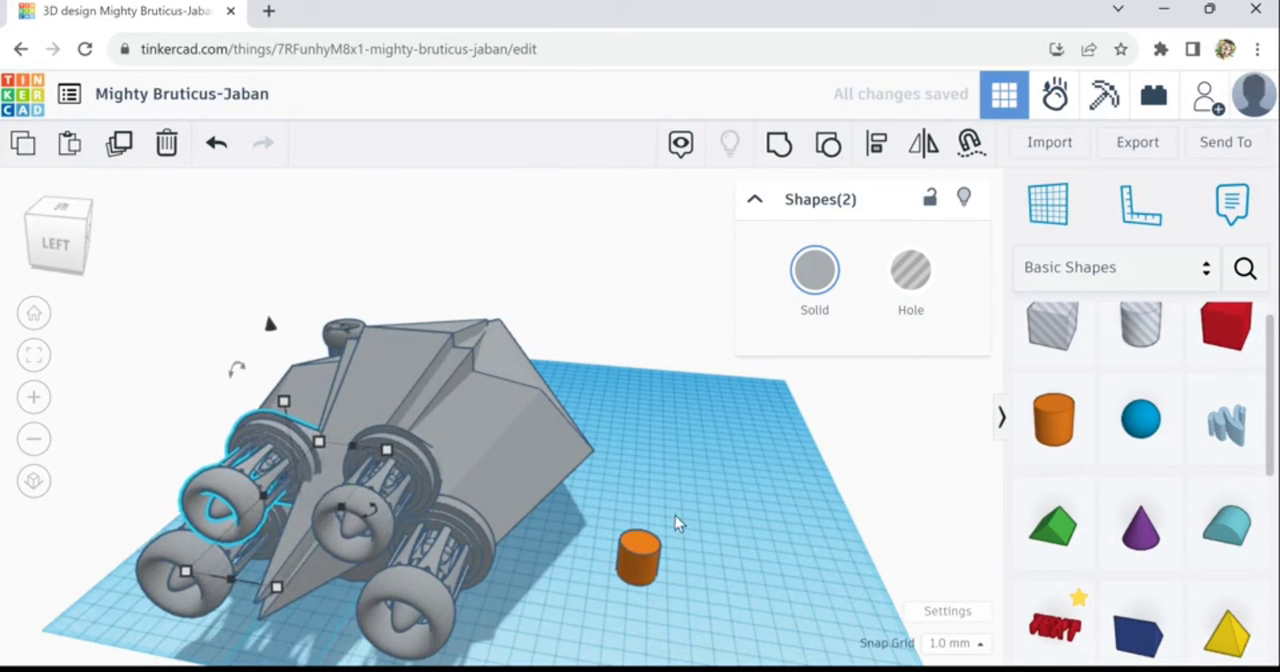
key("Left")
key("Left")
key("Left")
key("Left")
key("Left")
key("Left")
key("Left")
key("Left")
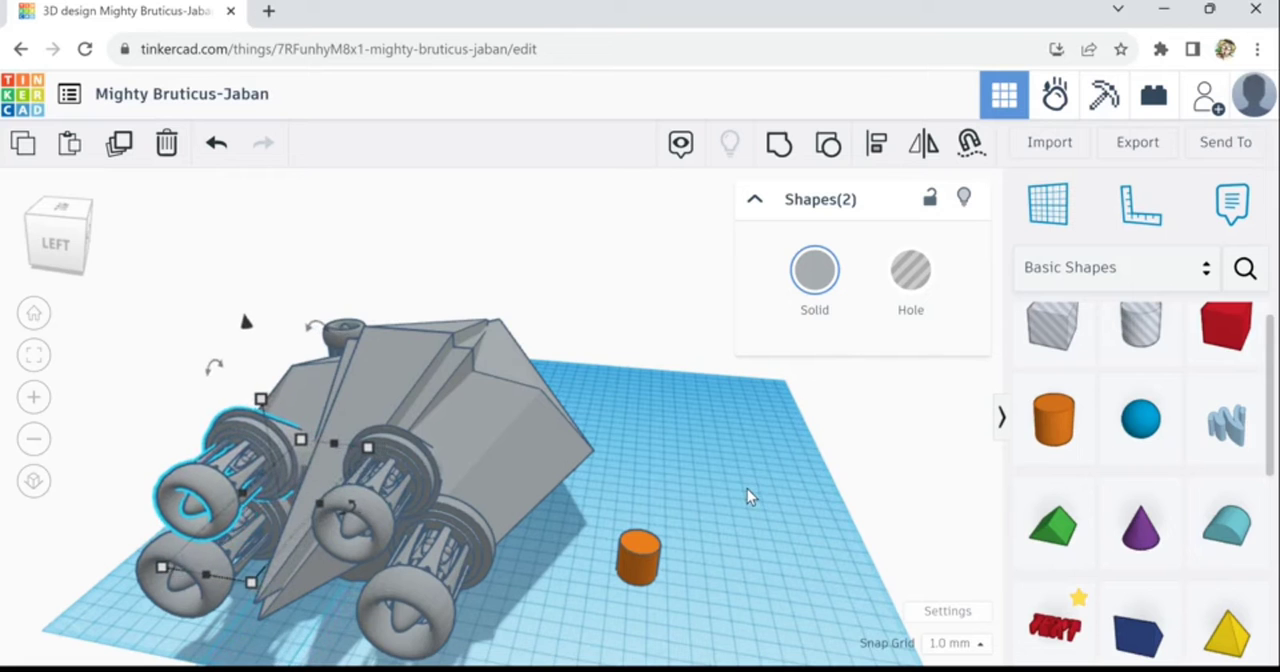
- Nudge the copied cone and engine along the hull, slightly farther toward the ship's nose
right_click_drag(726, 506, 483, 502)
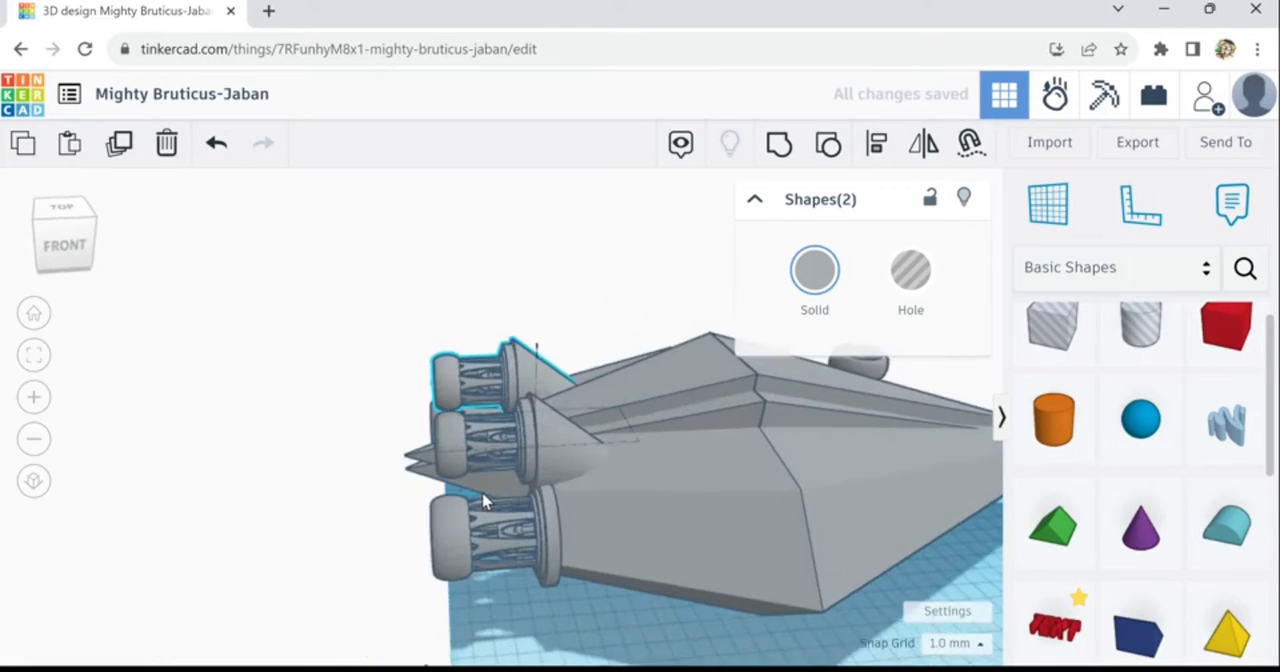
right_click_drag(652, 515, 764, 506)
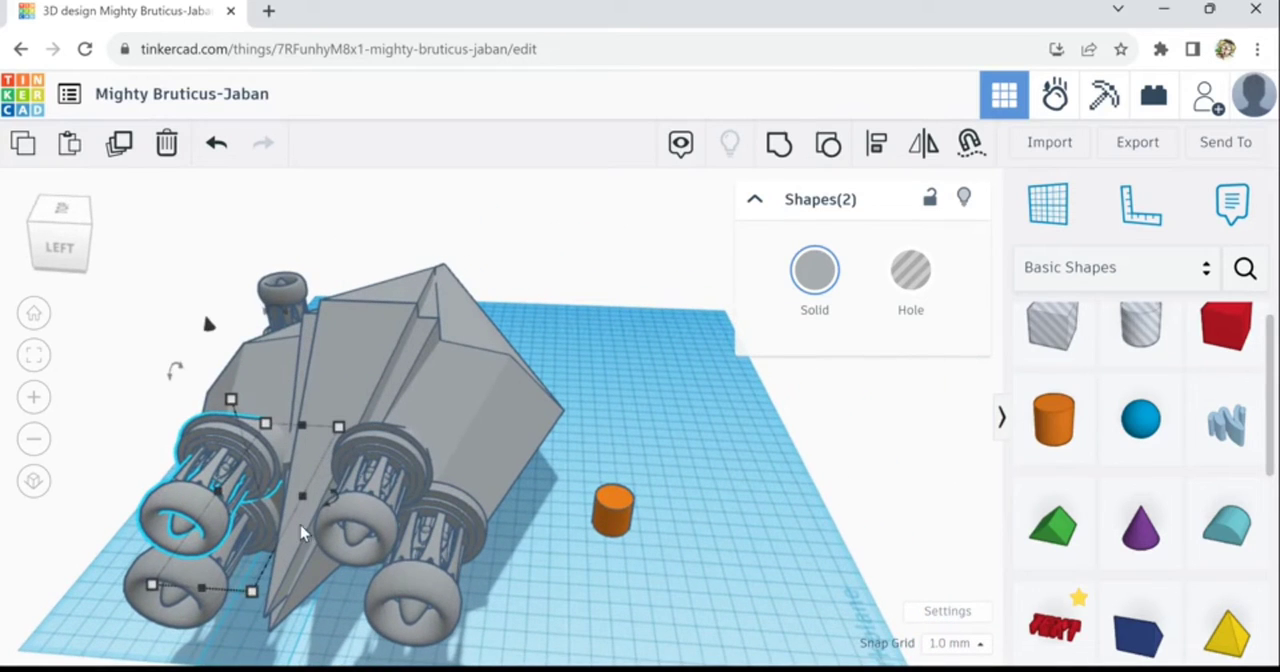
key("Up")
key("Up")
key("Up")
key("Up")
key("Up")
key("Up")
key("Up")
key("Up")
key("Up")
key("Up")
key("Up")
key("Up")
key("Up")
key("Up")
key("Up")
key("Up")
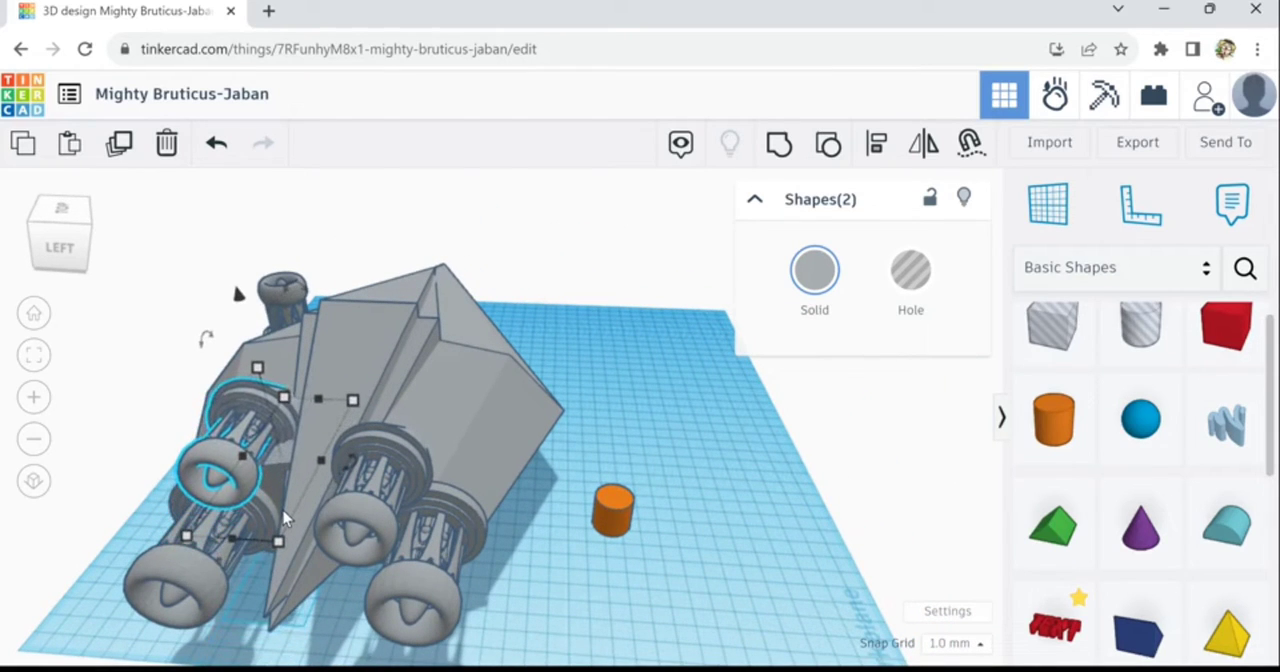
key("Up")
key("Up")
key("Up")
key("Up")
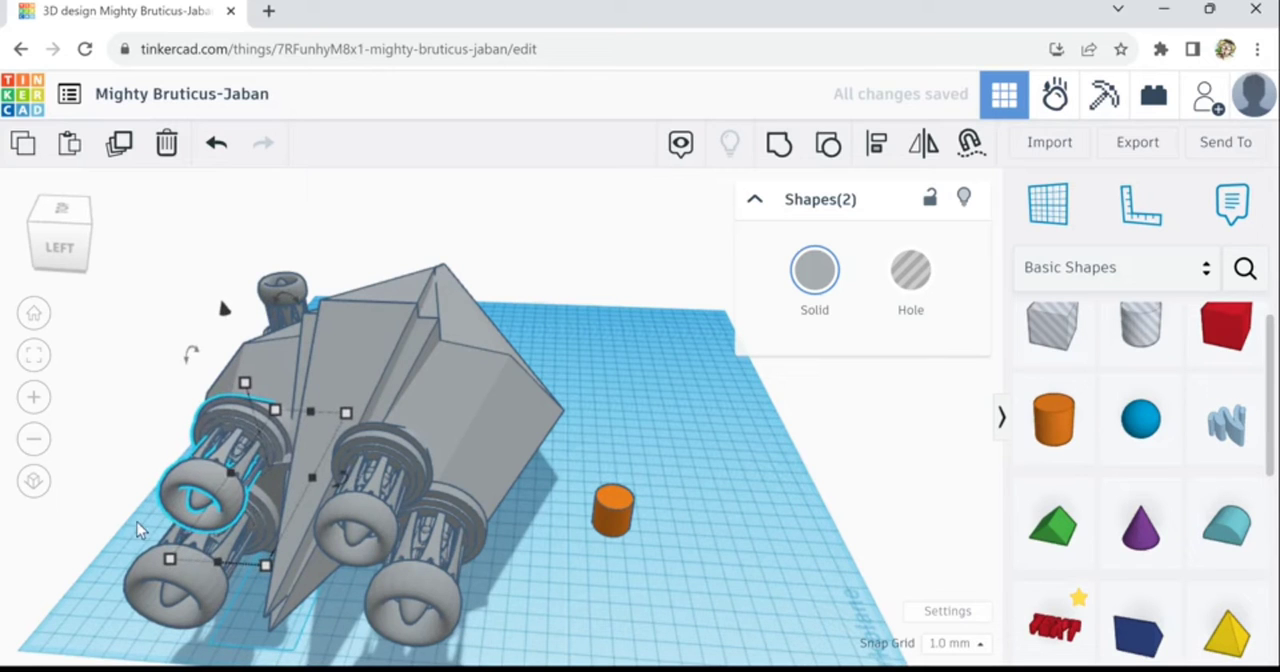
- Raise the copied cone and engine slightly so they sit higher on the hull above the lower engine
right_click_drag(238, 506, 111, 532)
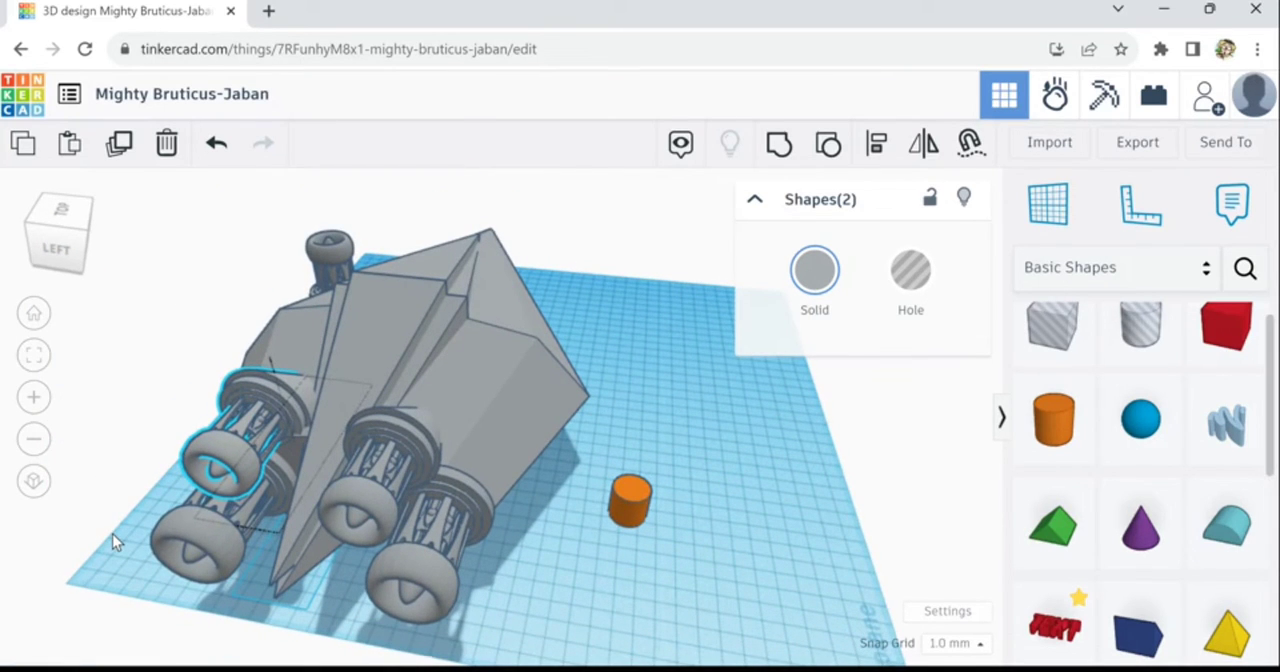
right_click_drag(112, 534, 252, 522)
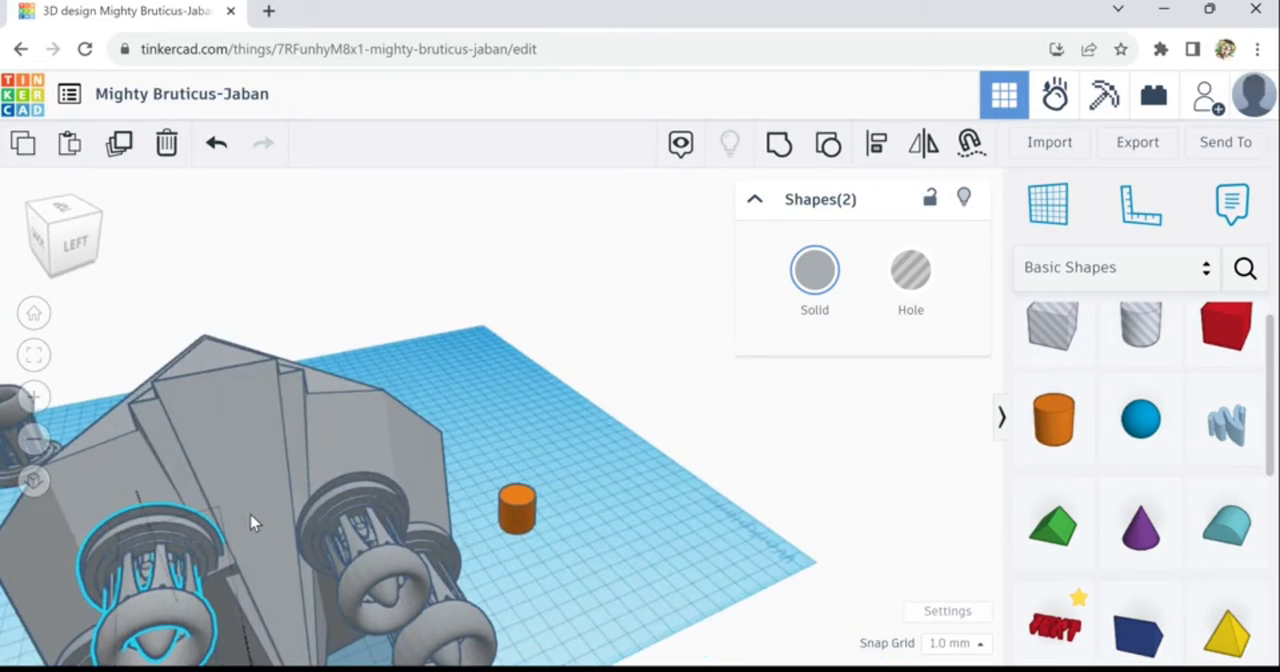
middle_click_drag(671, 558, 836, 514)
right_click_drag(288, 602, 503, 600)
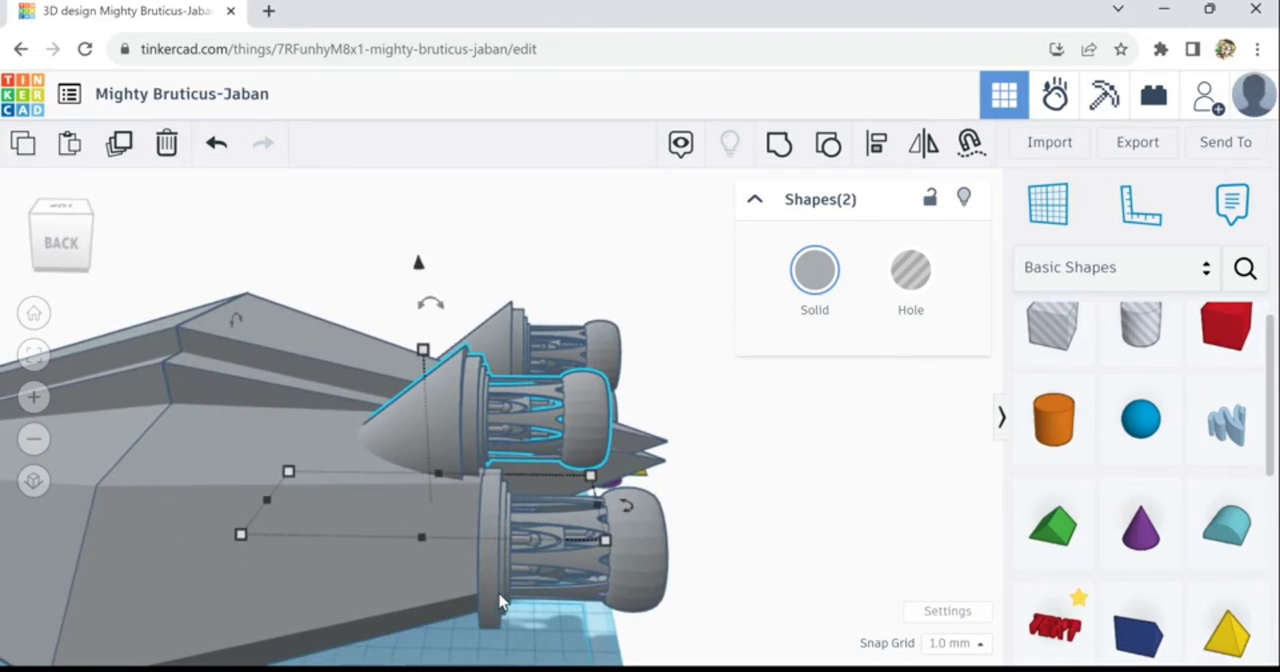
key("ctrl+Up")
key("ctrl+Up")
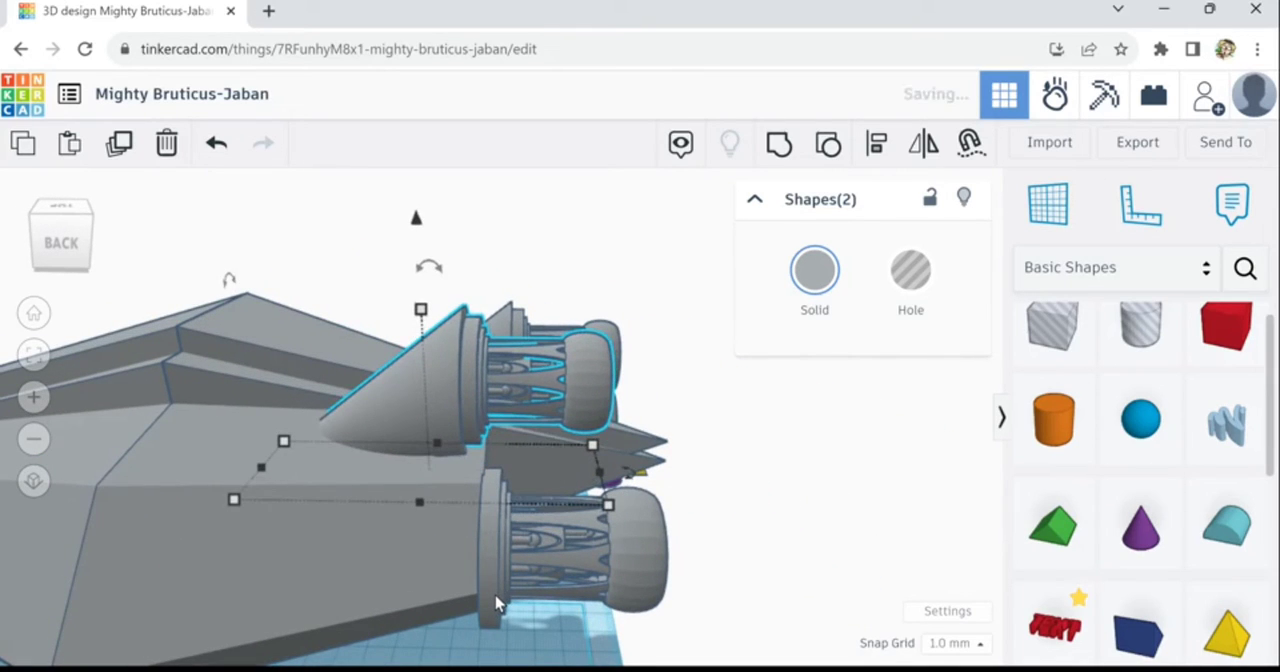
- Delete the original upper cone and its small engine on the other side of the central ridge
right_click_drag(478, 578, 421, 538)
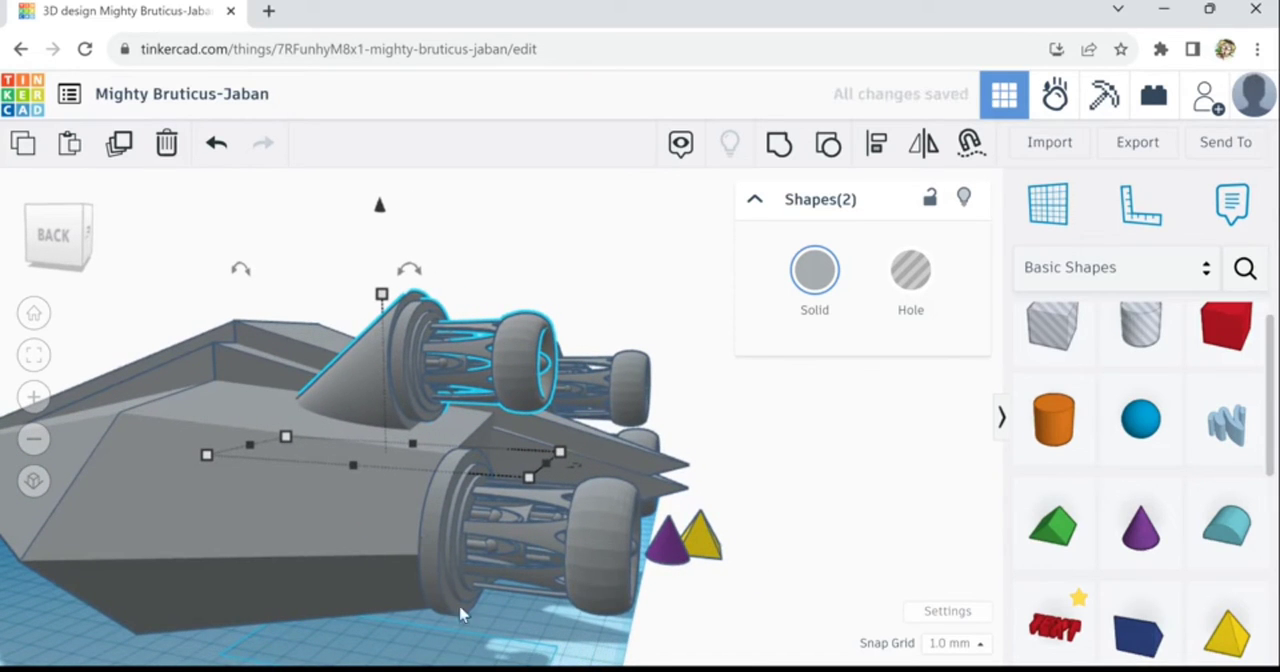
scroll(401, 640, "down", 6)
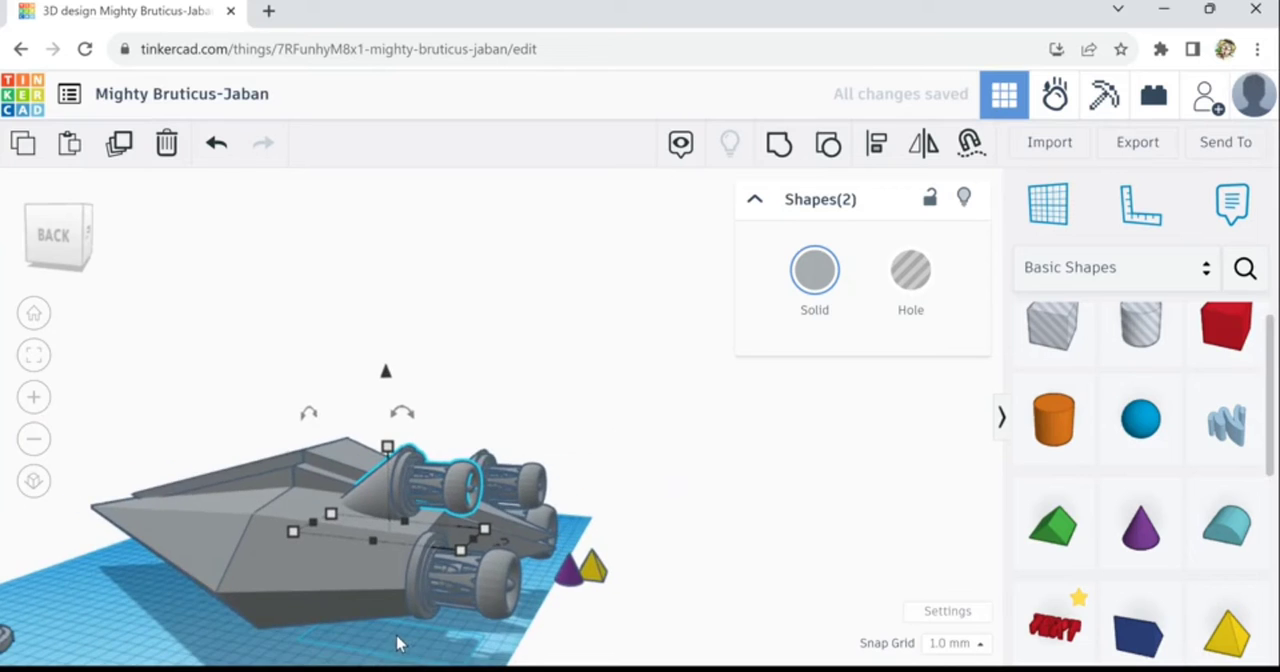
right_click_drag(400, 650, 302, 671)
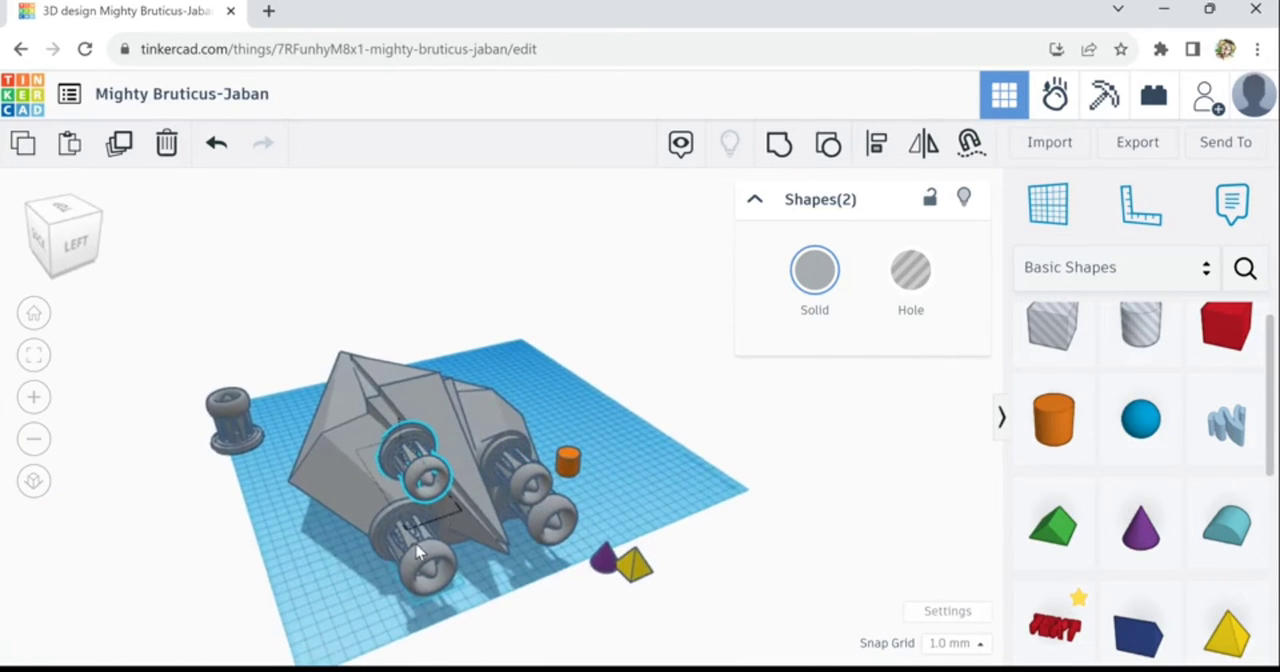
right_click_drag(557, 557, 544, 496)
left_click(483, 505)
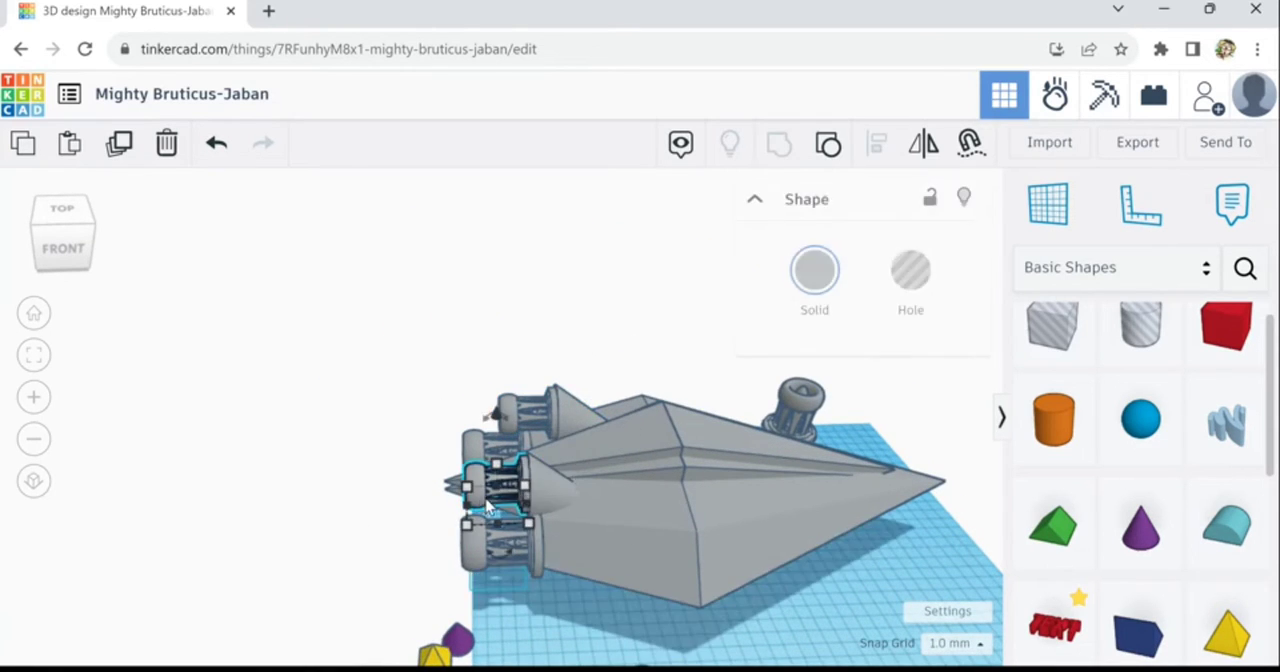
left_click(512, 478, "shift")
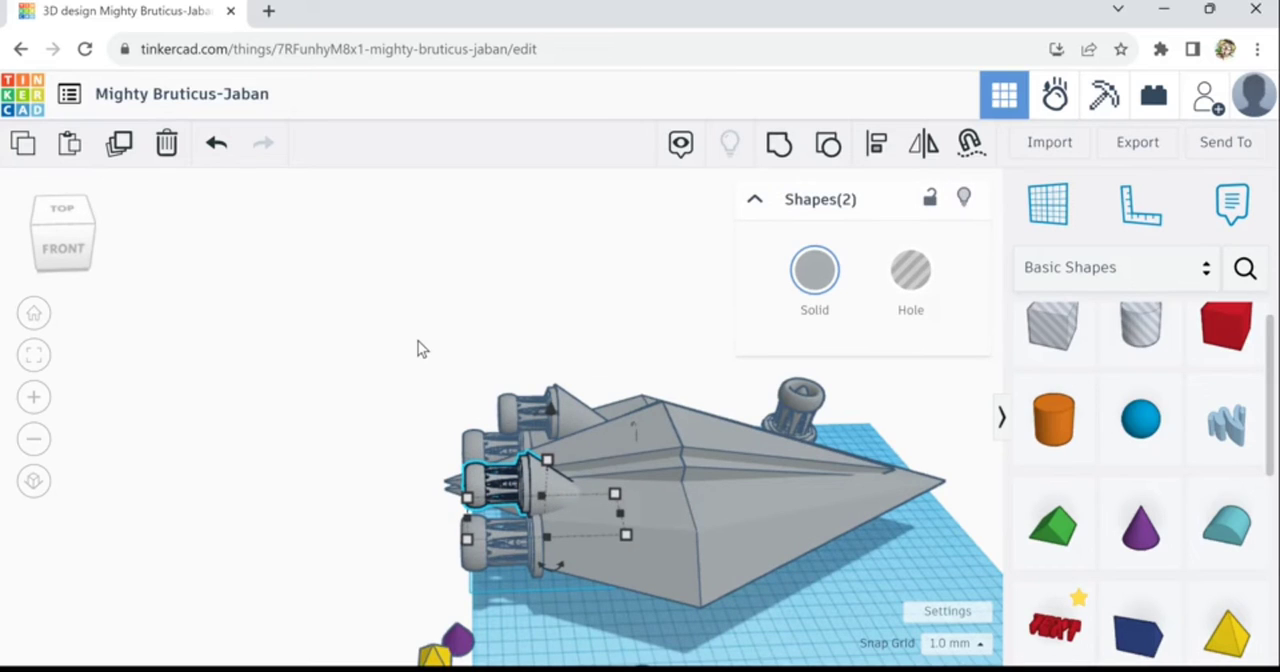
left_click(166, 143)
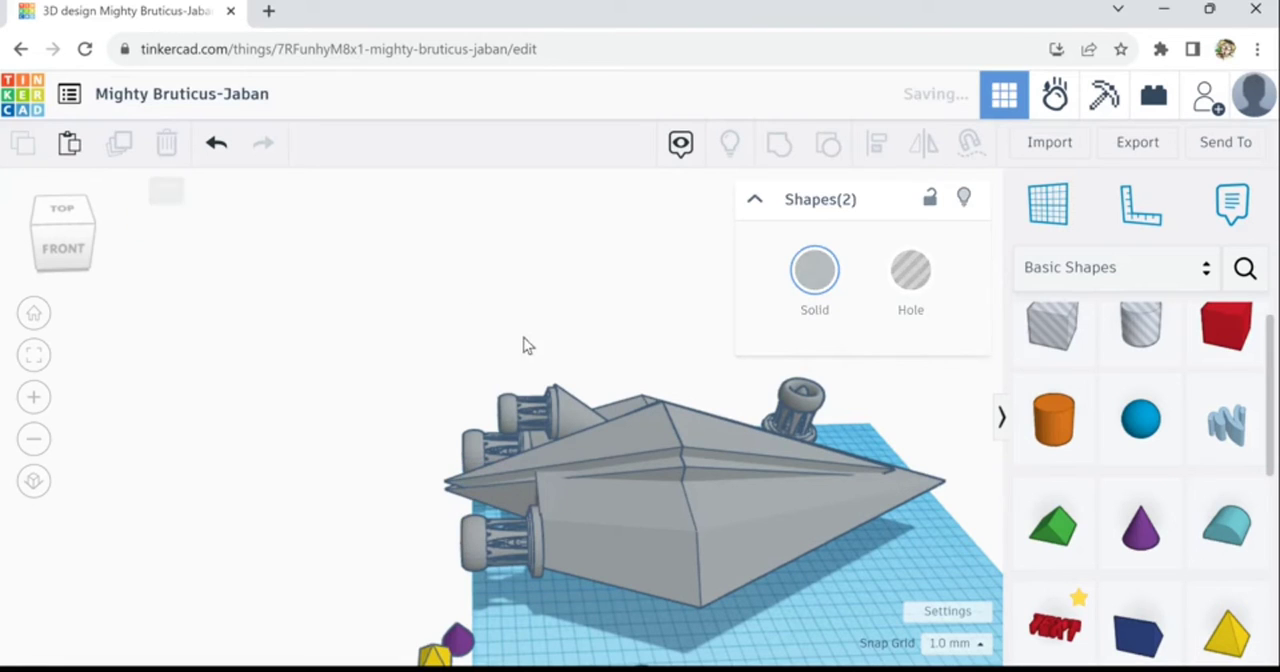
- Duplicate the raised cone and engine and move the copy across the hull into the place of the deleted pair
left_click(519, 430)
left_click(585, 421, "shift")
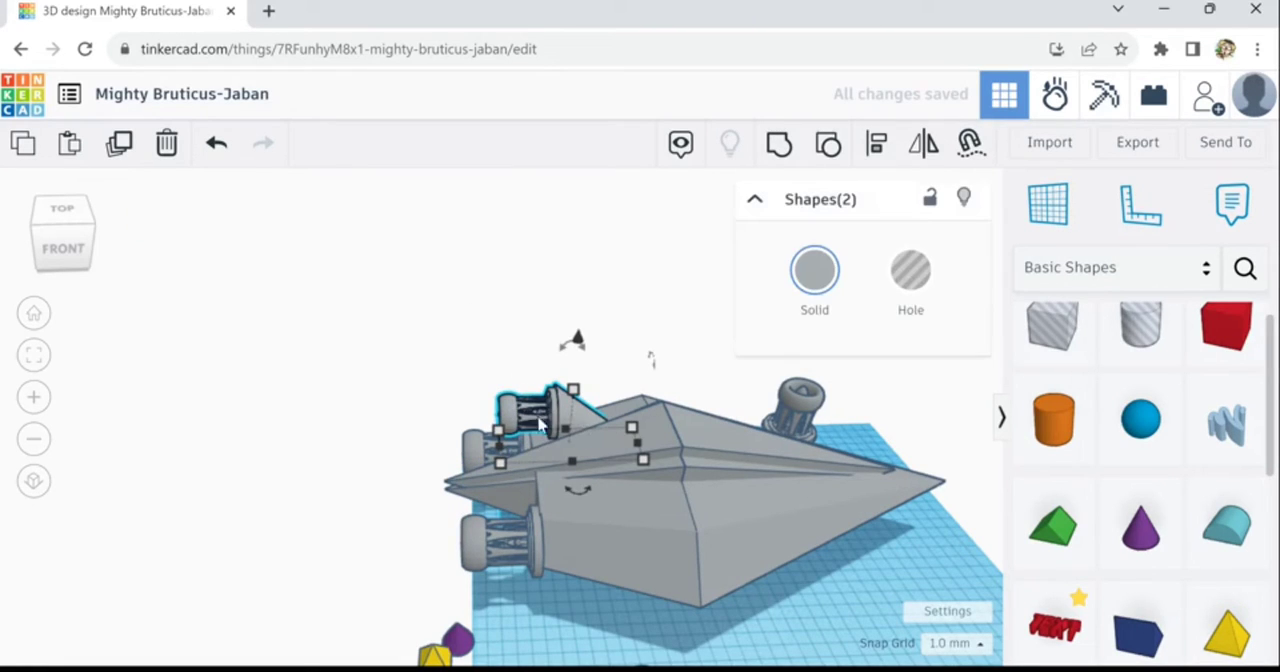
left_click(135, 152)
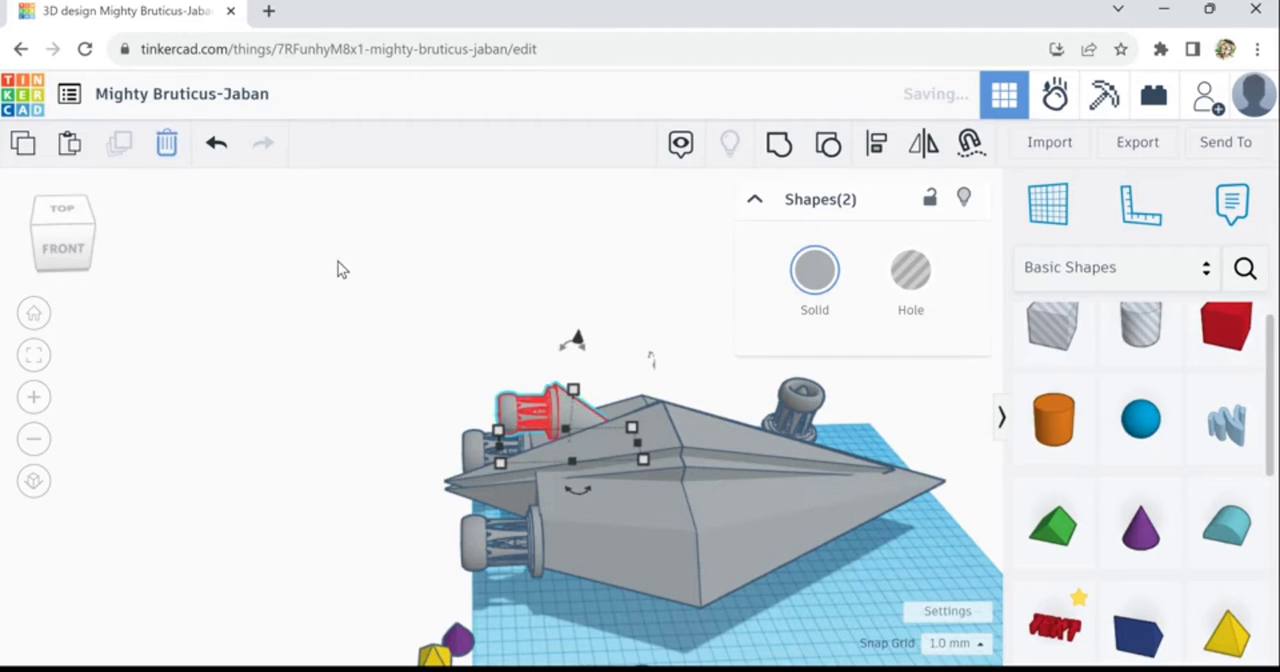
key("Down")
key("Down")
key("Down")
key("Down")
key("Down")
key("Down")
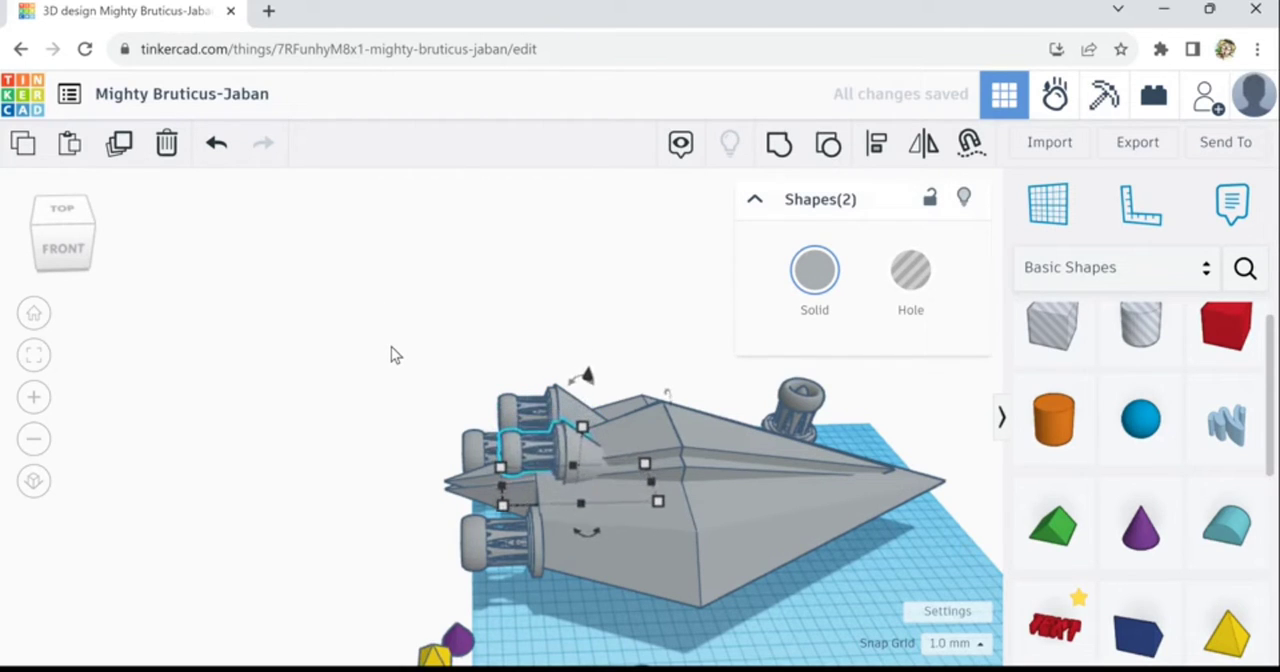
key("Down")
key("Down")
key("Down")
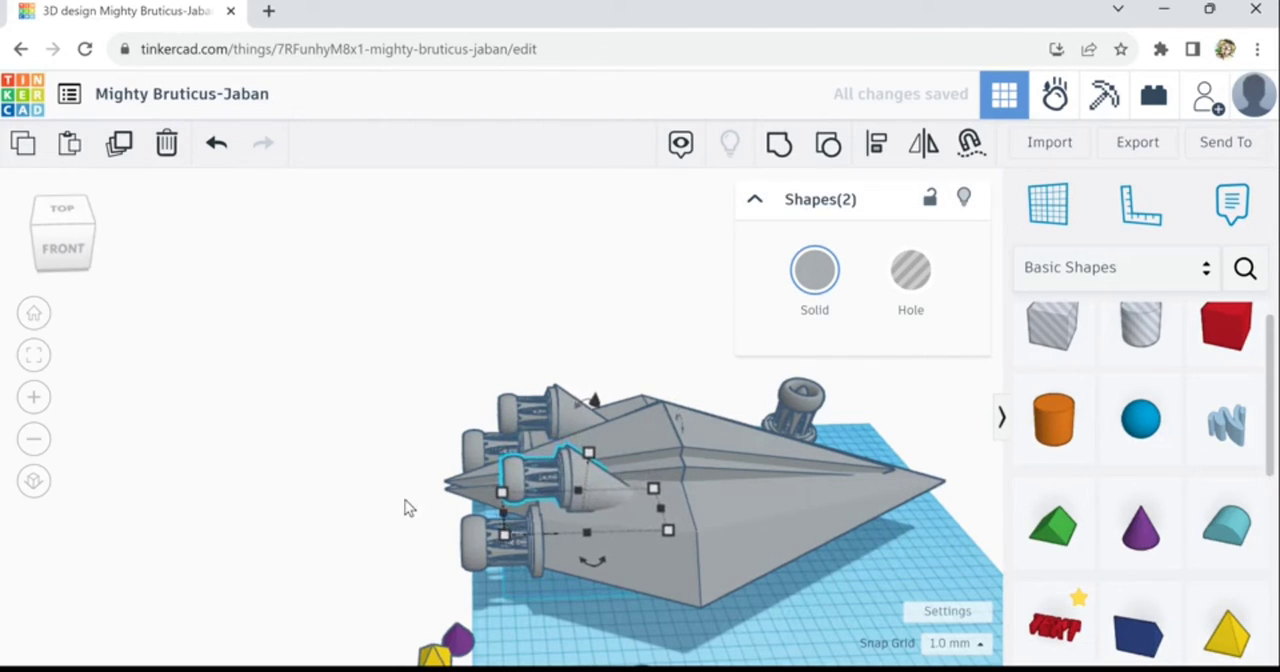
- Compare both upper cones against the central ridge and nudge the new copy slightly inward to match the opposite side
right_click_drag(409, 508, 432, 425)
scroll(429, 405, "up", 8)
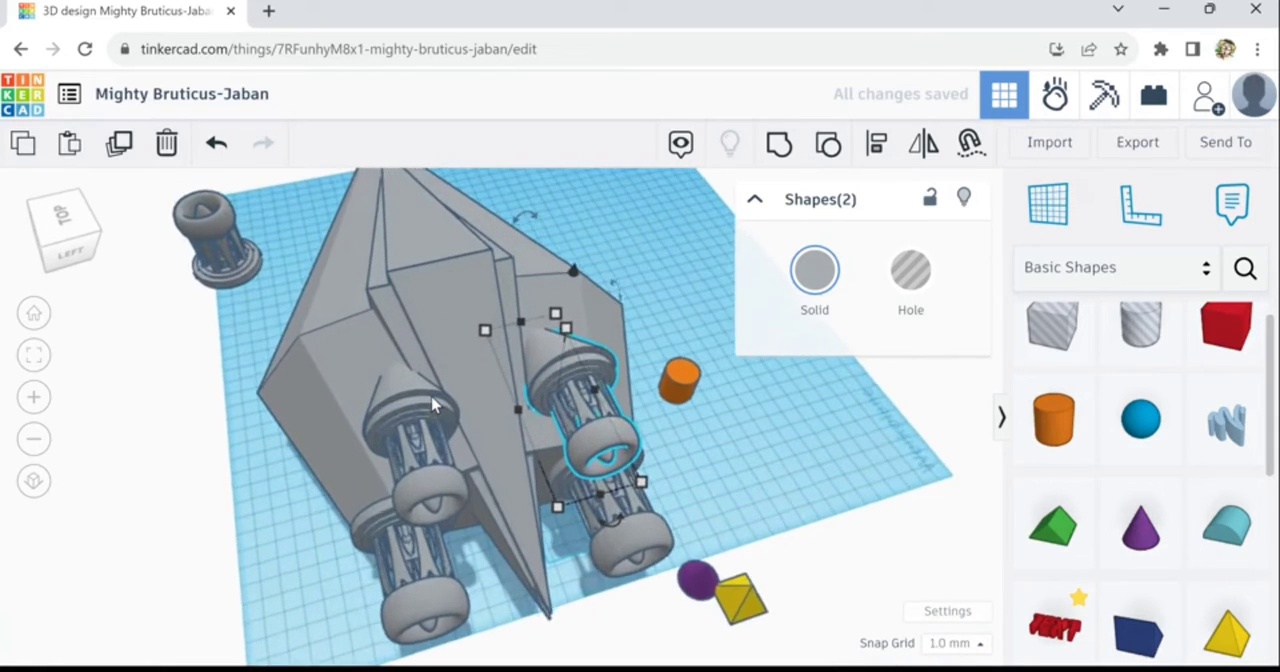
scroll(440, 390, "up", 6)
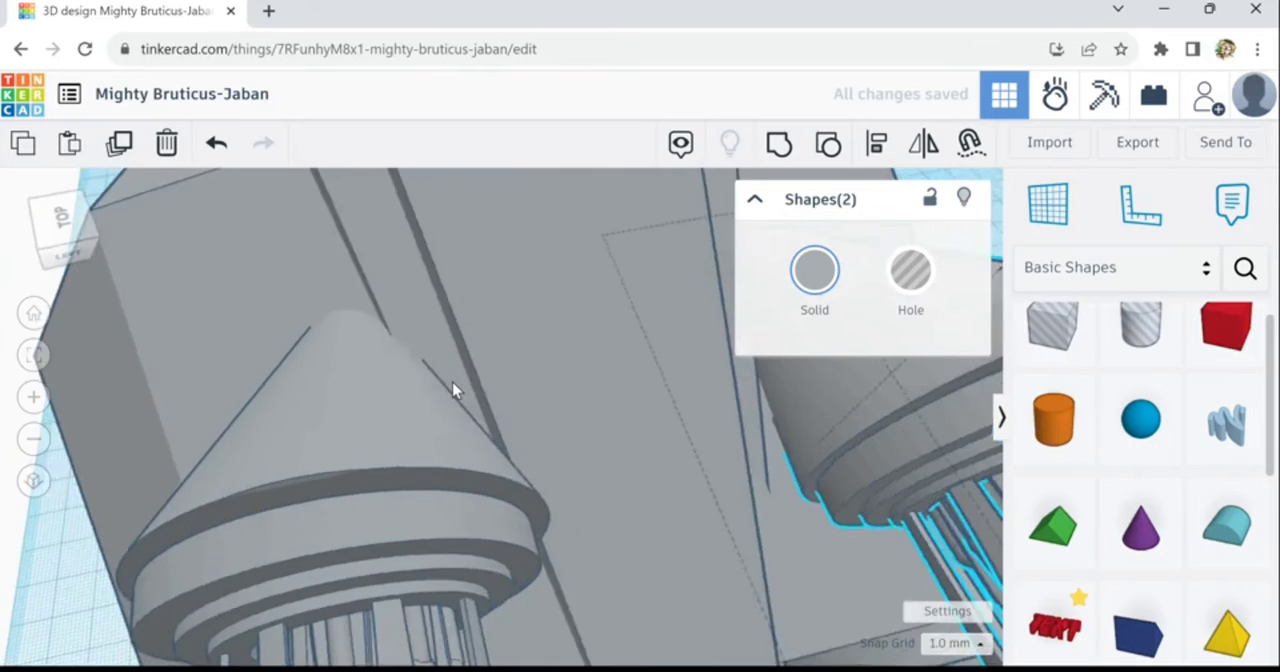
right_click_drag(451, 386, 620, 438)
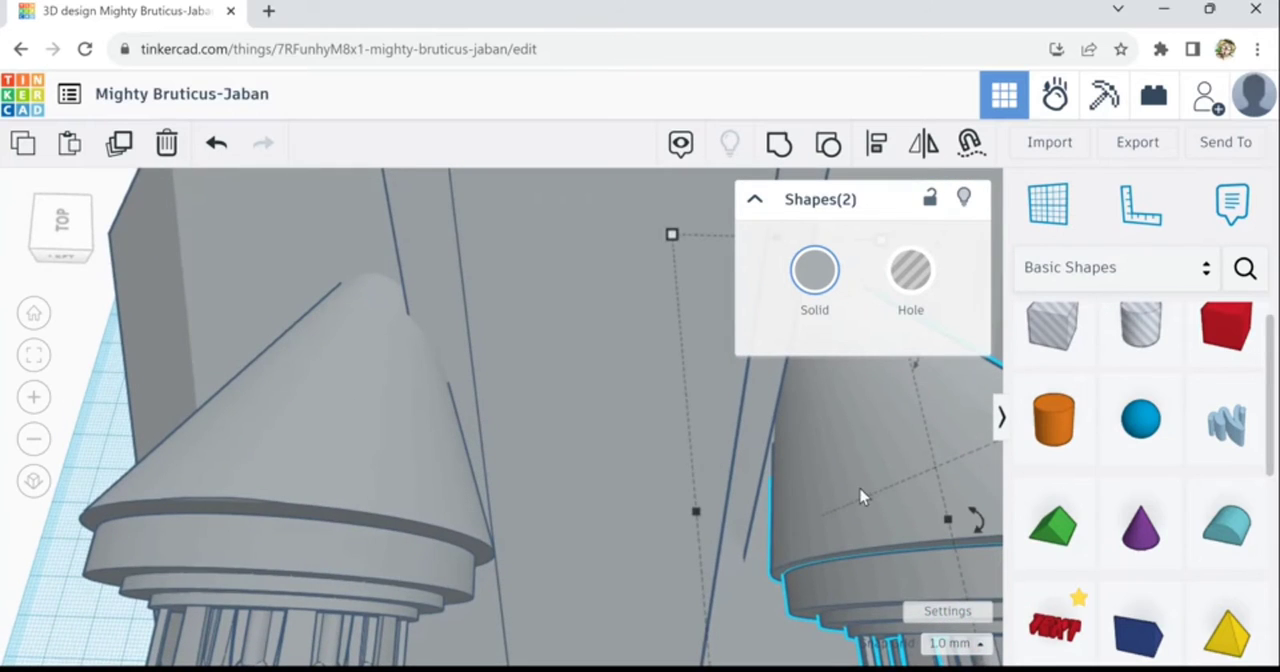
left_click_drag(855, 502, 713, 582)
right_click_drag(662, 563, 603, 538)
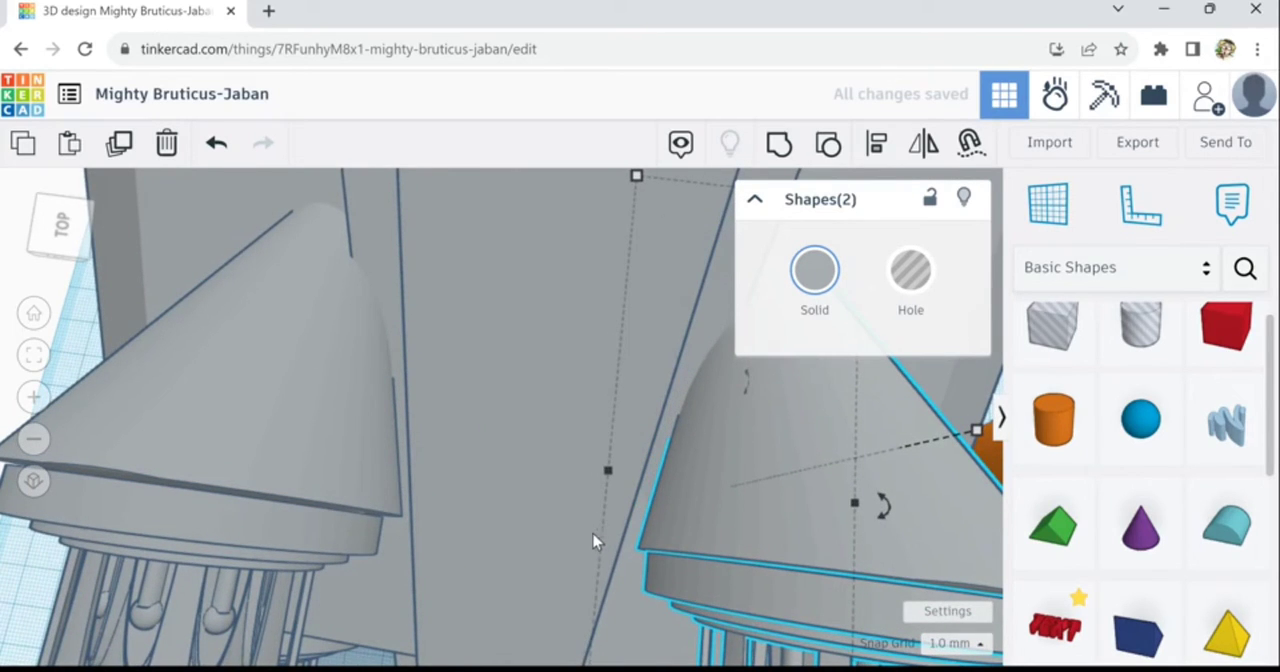
right_click_drag(596, 536, 581, 516)
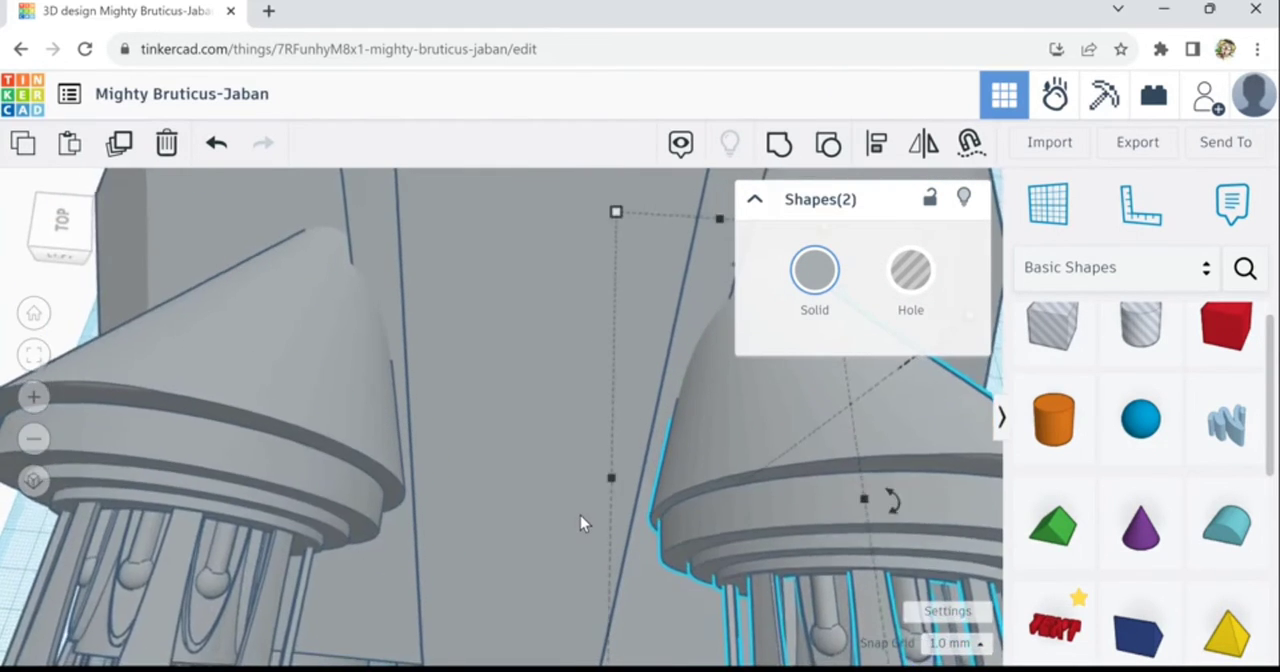
scroll(581, 517, "down", 3)
scroll(580, 517, "down", 3)
scroll(580, 517, "down", 2)
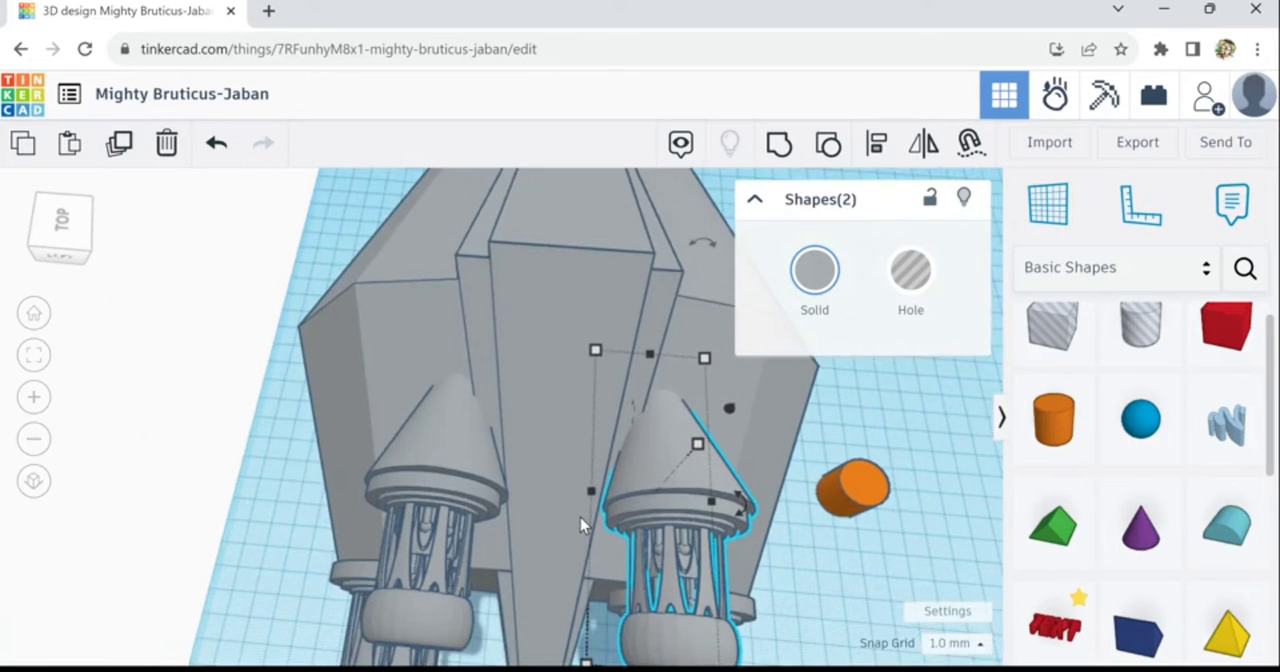
key("Left")
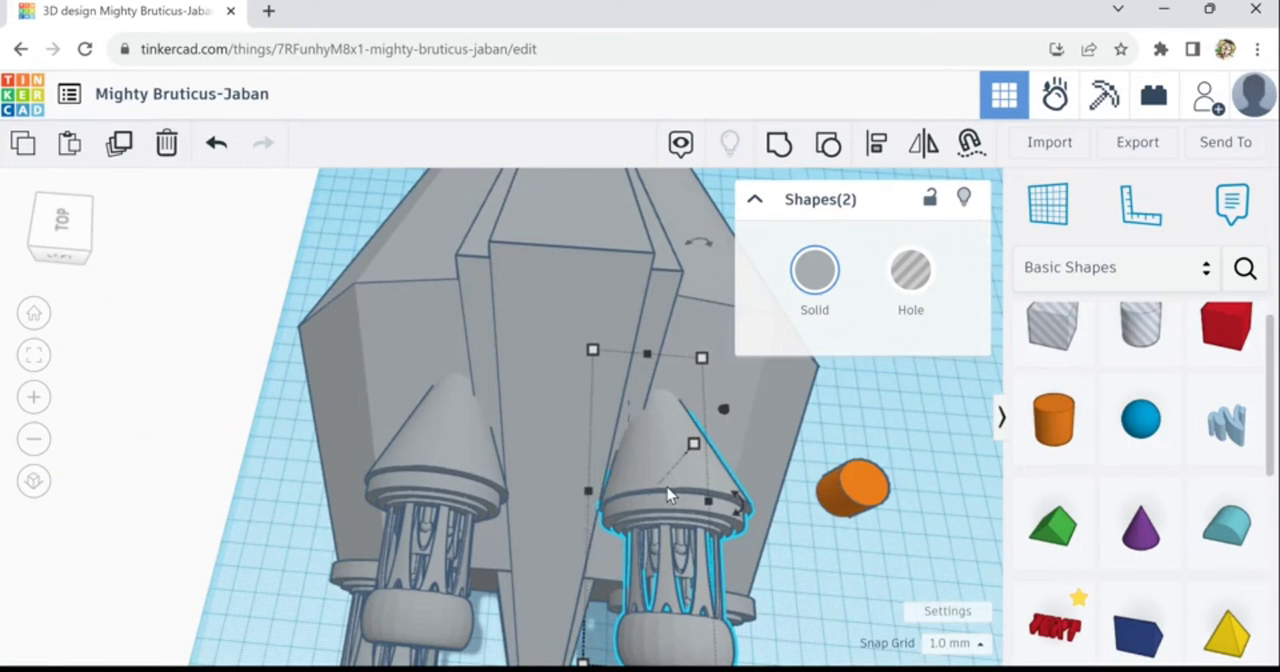
key("Left")
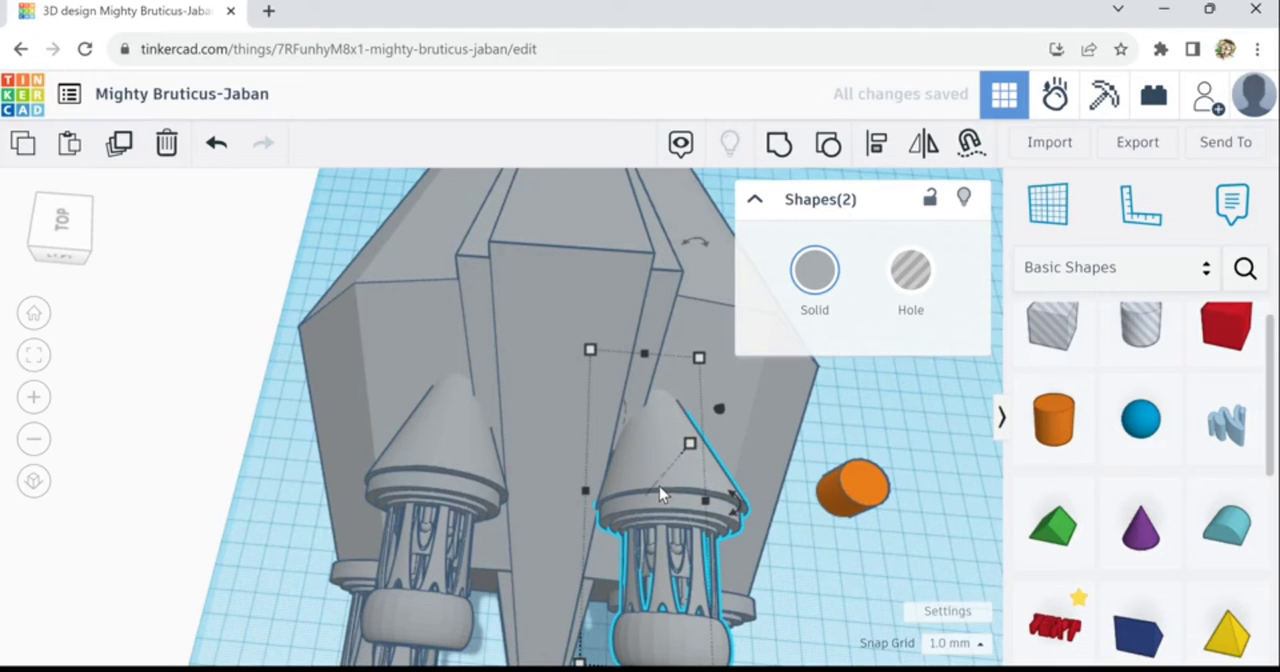
left_click(835, 596)
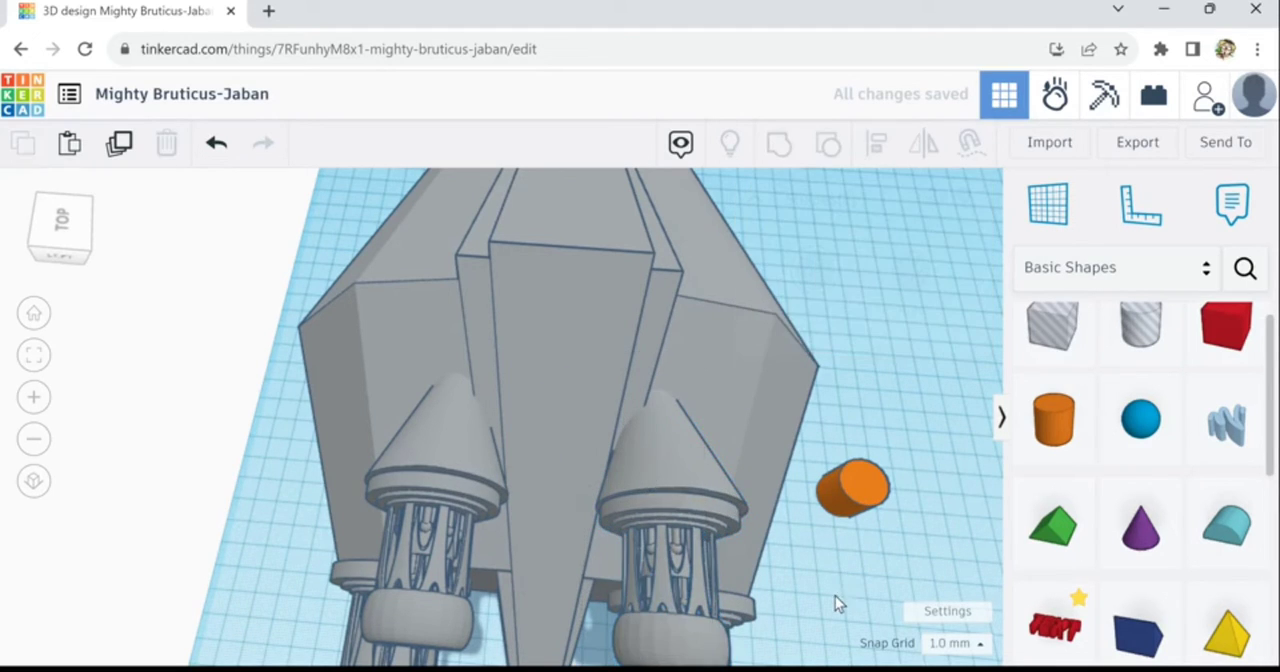
- Mirror the cone and small engine on the orange cylinder's side of the ridge across the hull's width
right_click_drag(821, 578, 738, 537)
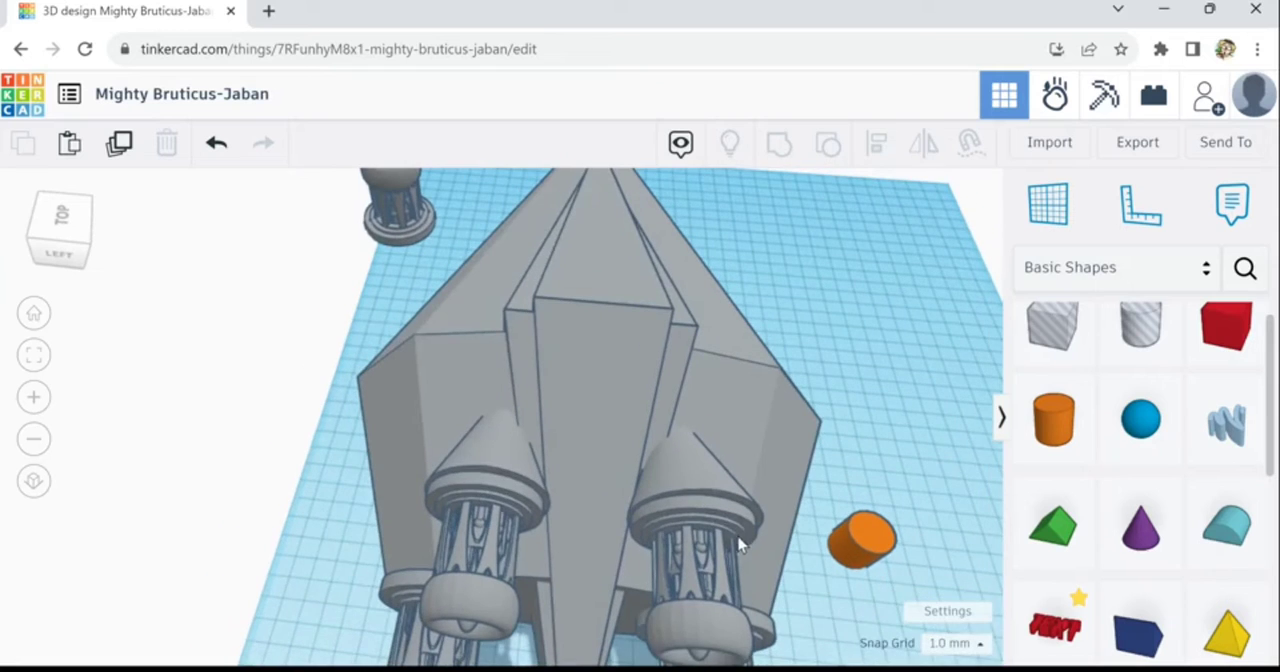
left_click(728, 520)
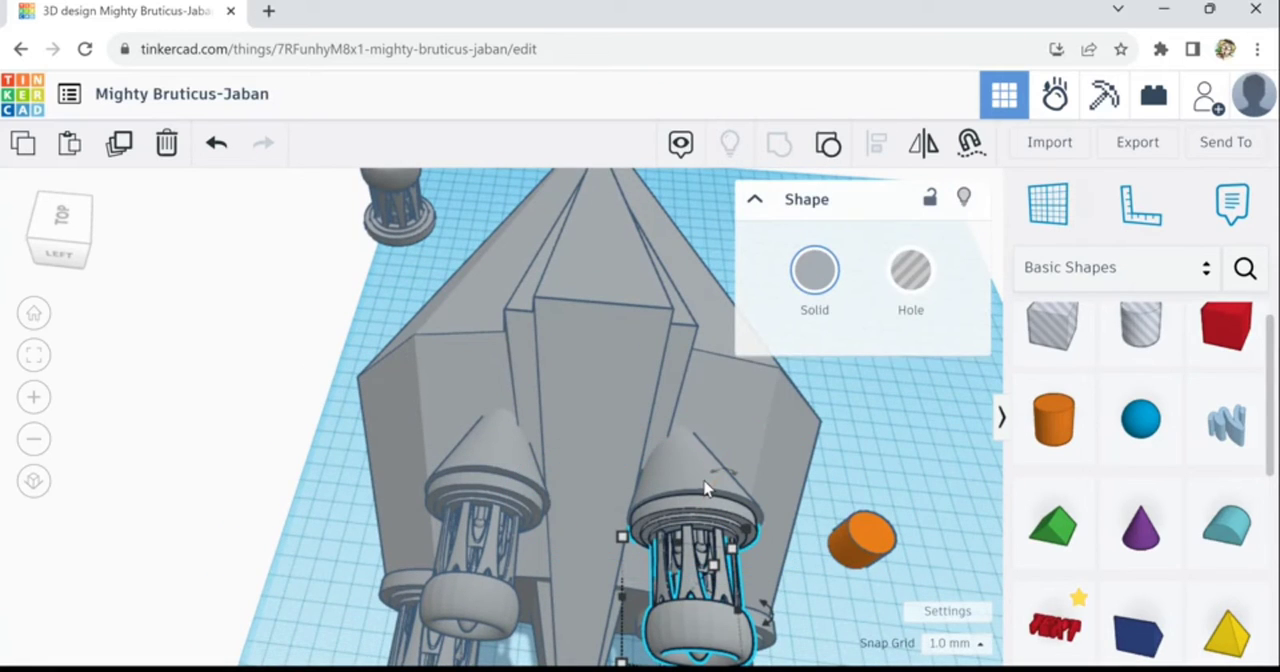
left_click(704, 488, "shift")
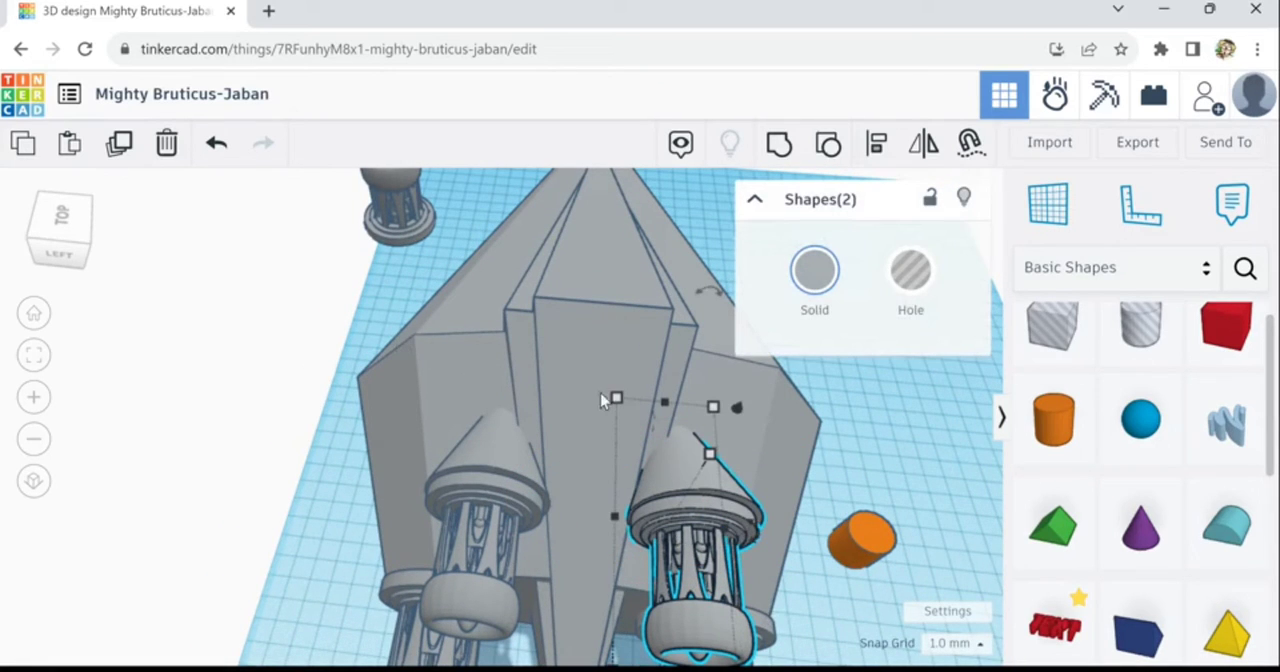
left_click(877, 150)
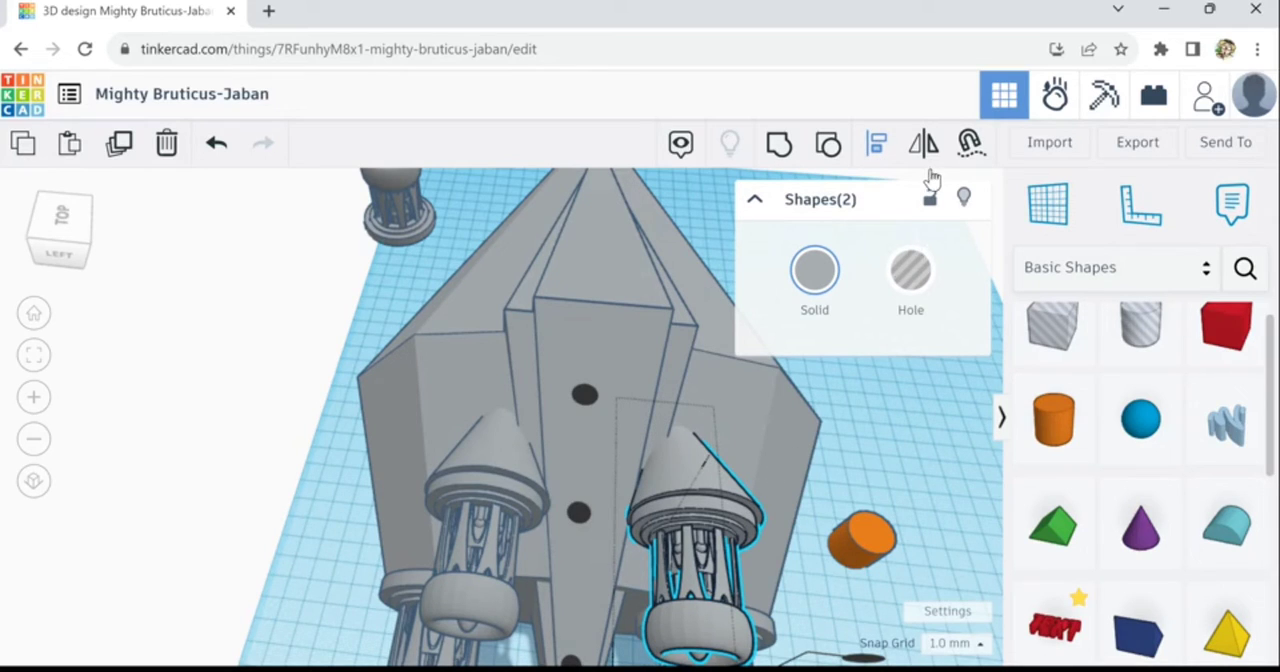
left_click(935, 163)
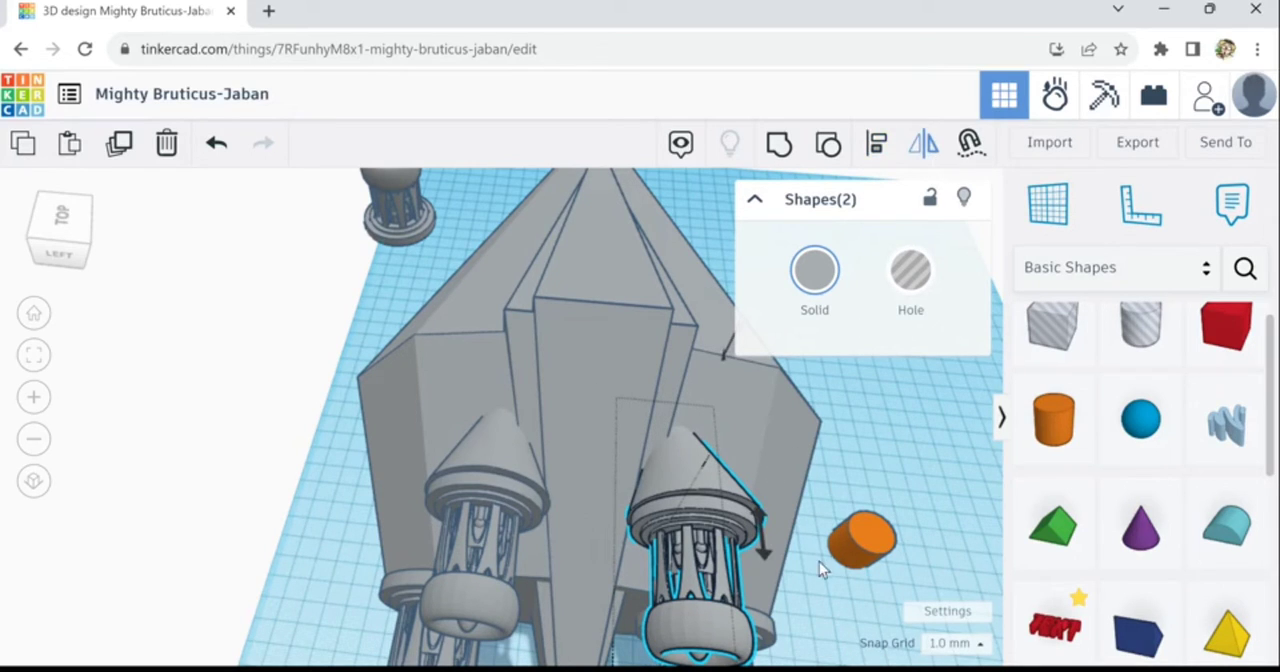
middle_click_drag(823, 492, 811, 506)
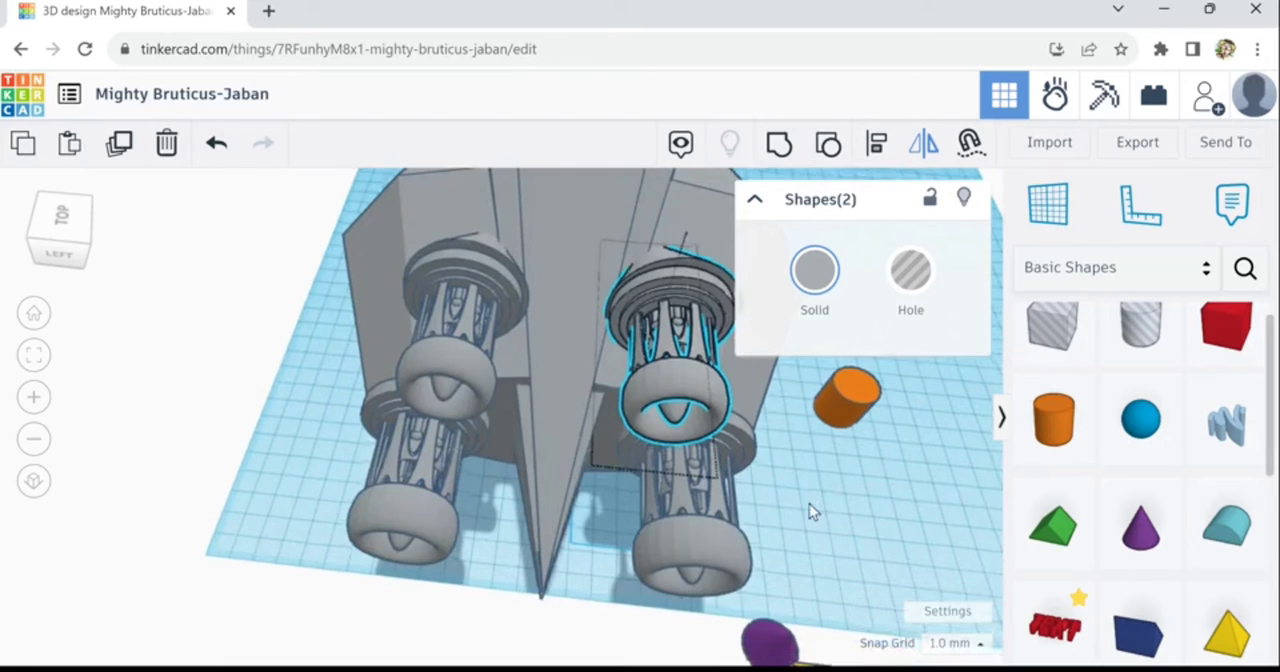
left_click(639, 522)
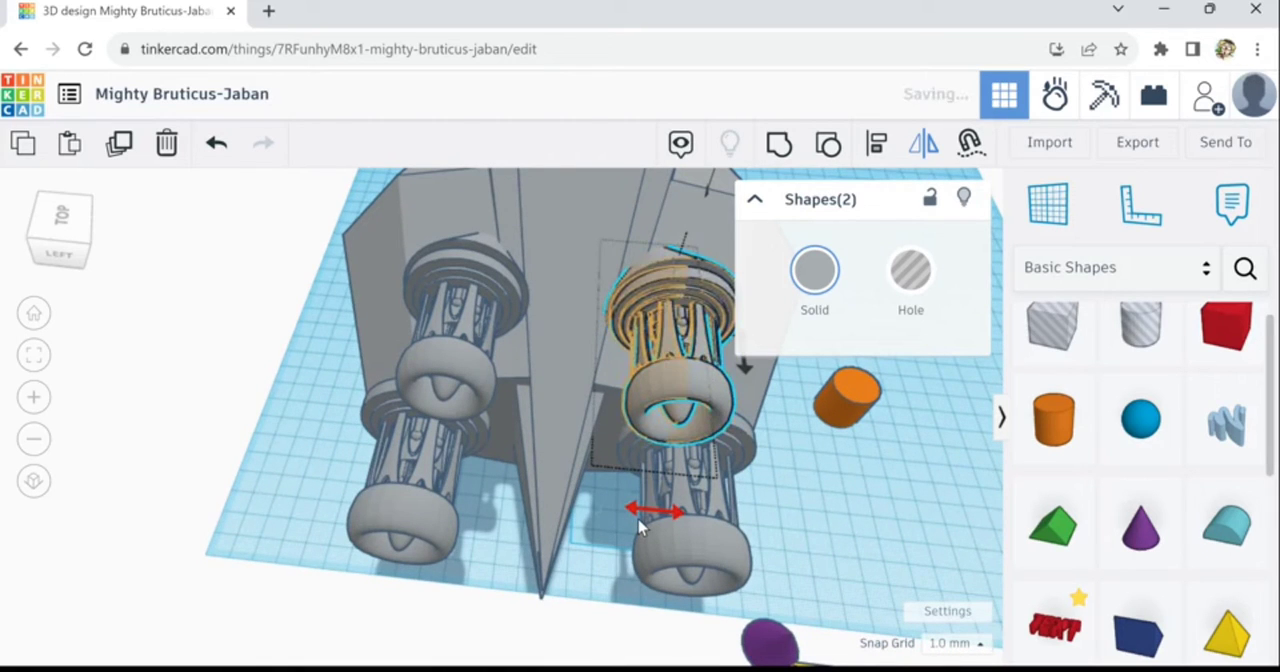
left_click(852, 462)
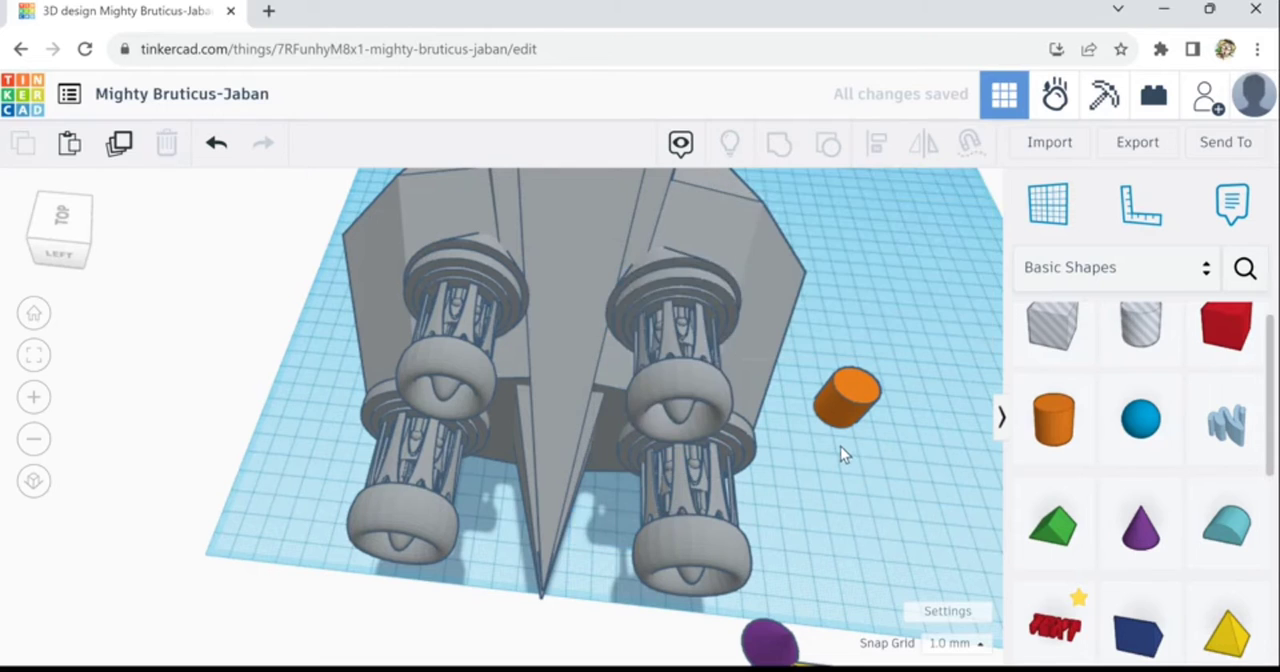
- Nudge the mirrored cone and its small engine slightly outward, away from the central ridge
scroll(843, 449, "up", 3)
middle_click_drag(891, 430, 909, 459)
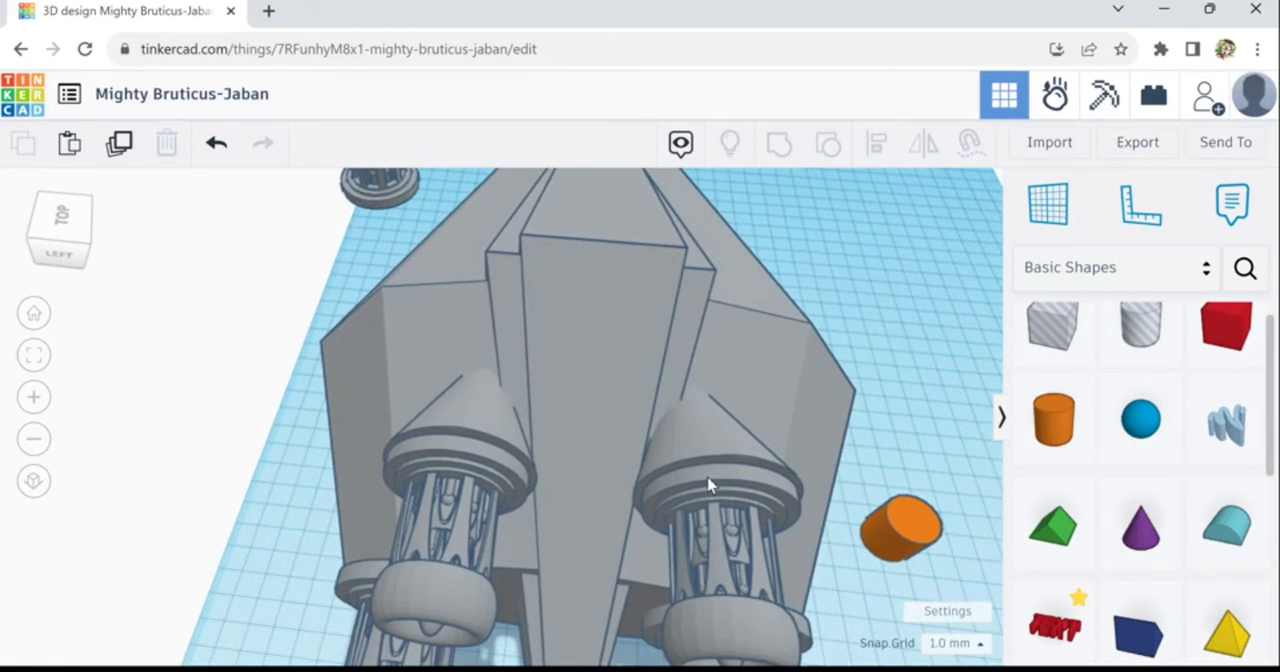
left_click(709, 461)
left_click(716, 508, "shift")
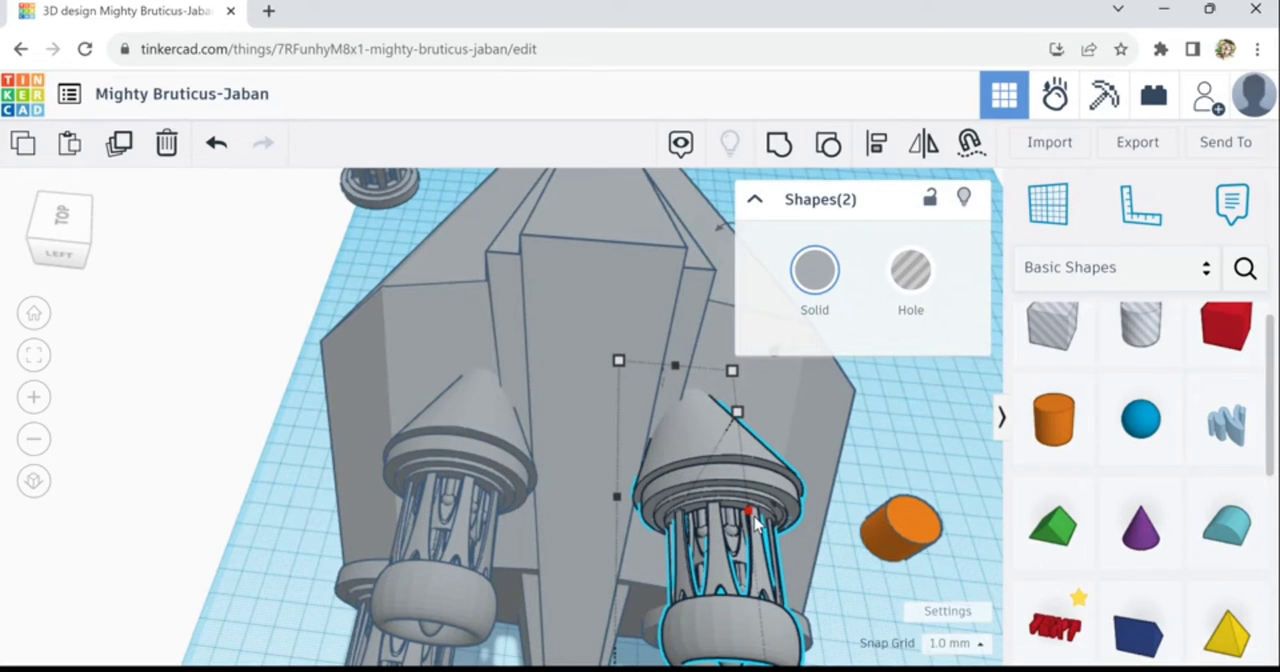
key("Right")
key("Right")
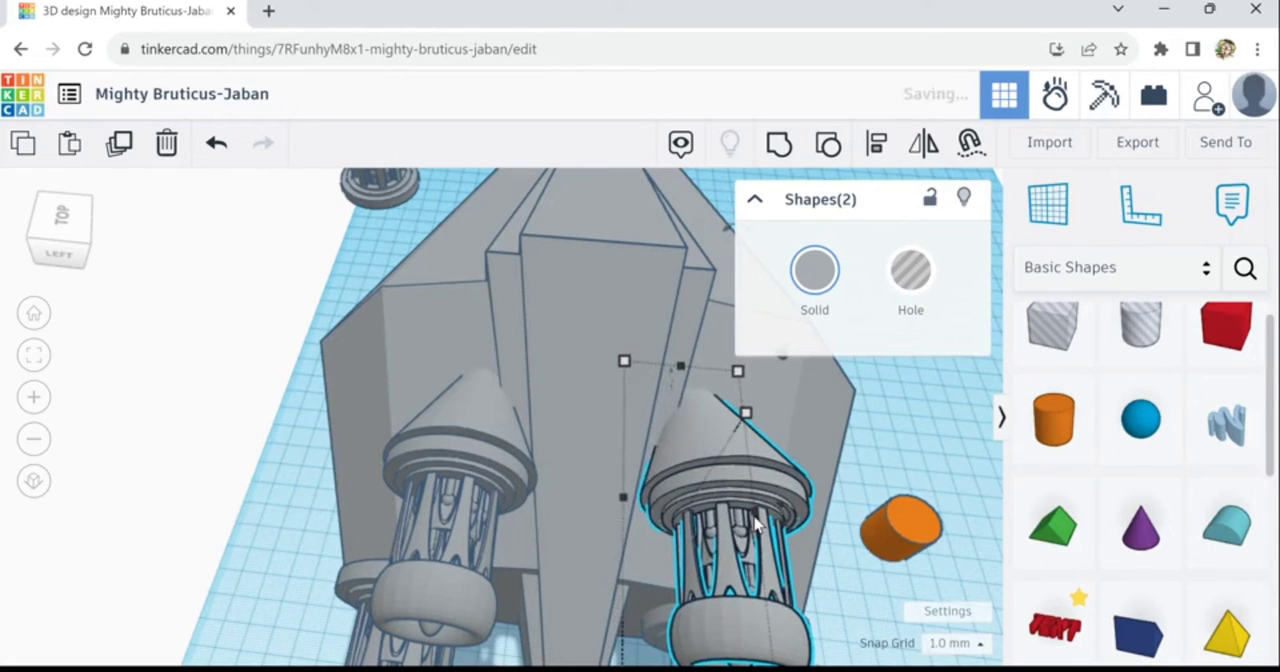
key("Left")
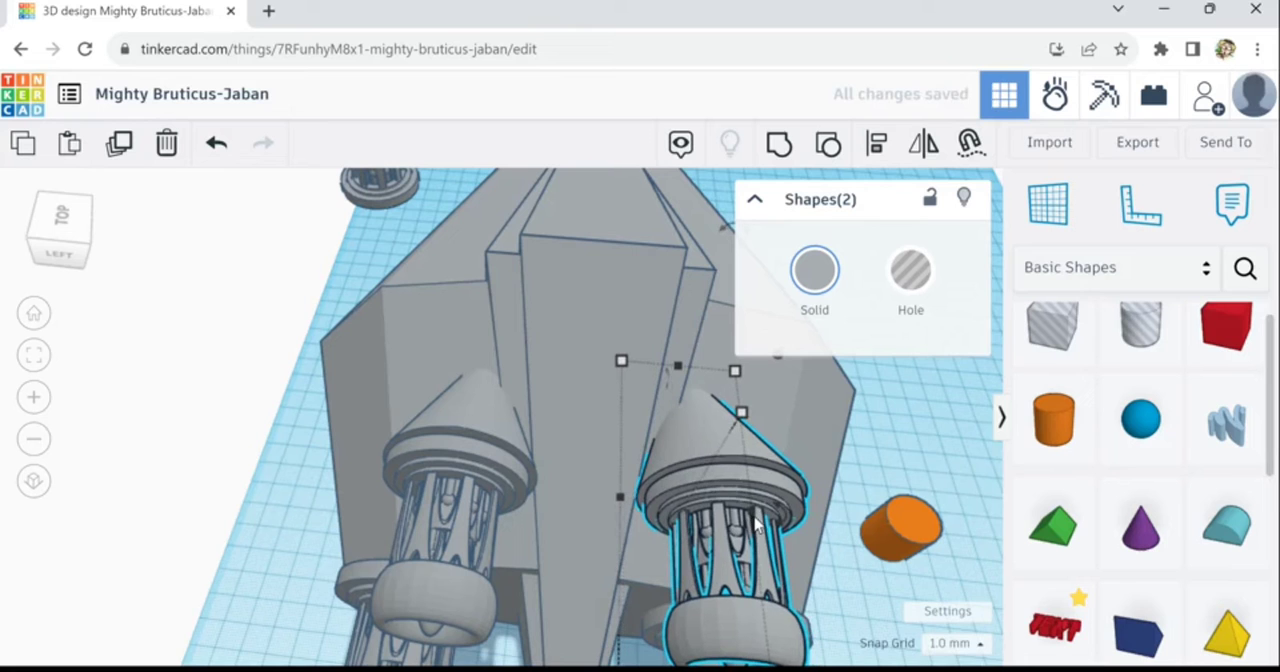
left_click(835, 599)
- Check the mirrored cone's spacing from the ridge against its counterpart and shift it with its engine a little further outward
right_click_drag(840, 601, 798, 601)
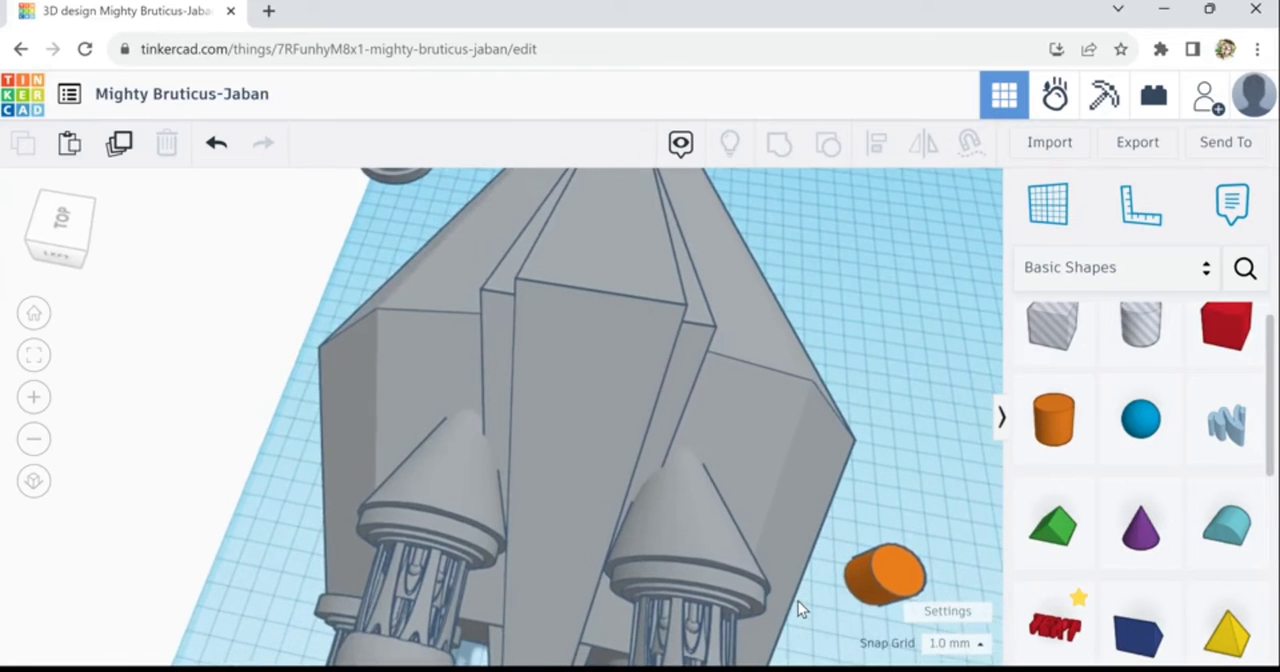
left_click(699, 600)
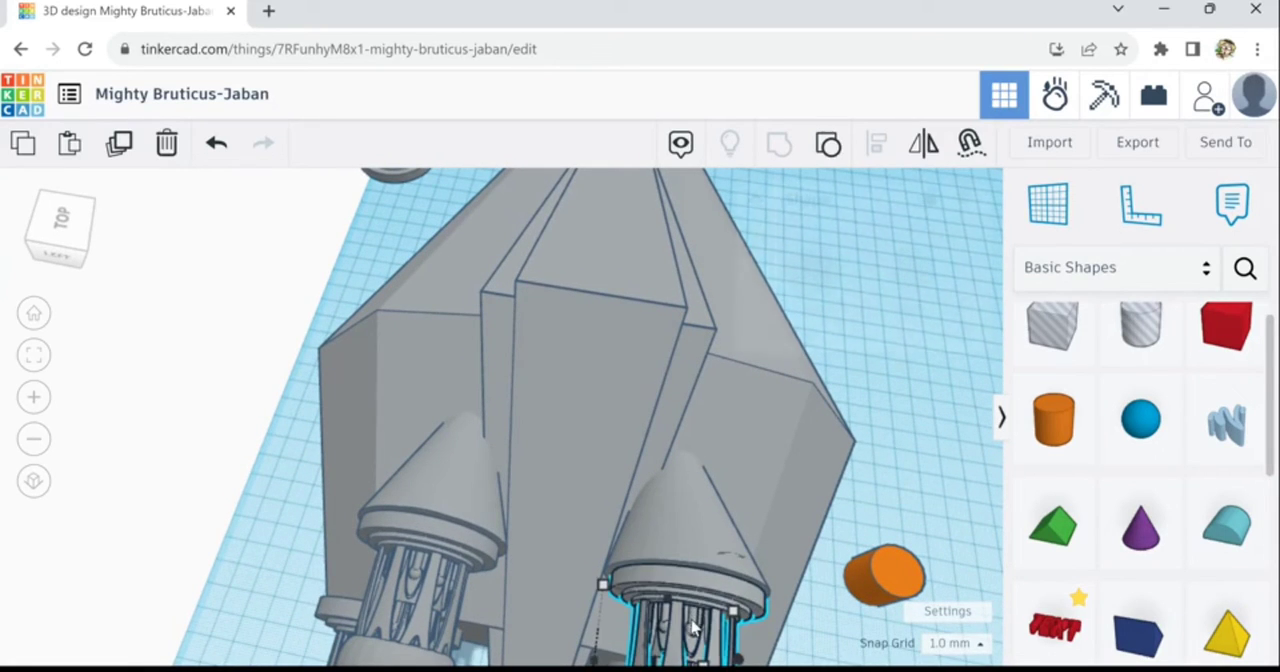
left_click(709, 551, "shift")
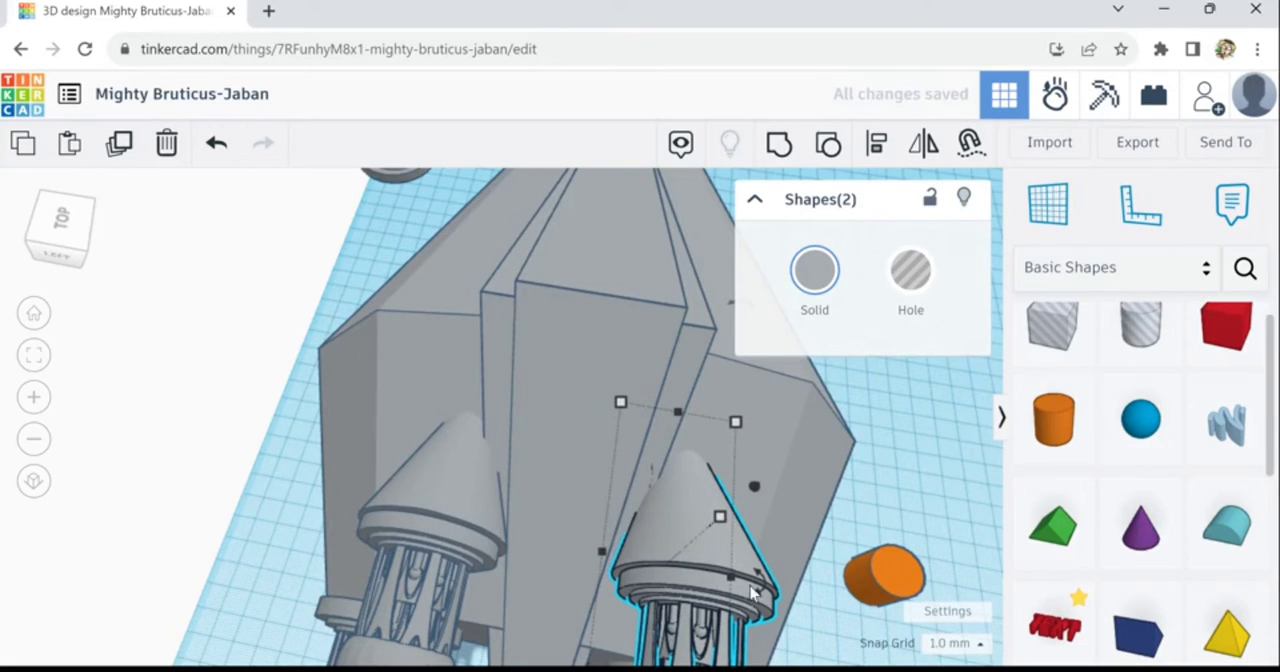
right_click_drag(857, 641, 662, 618)
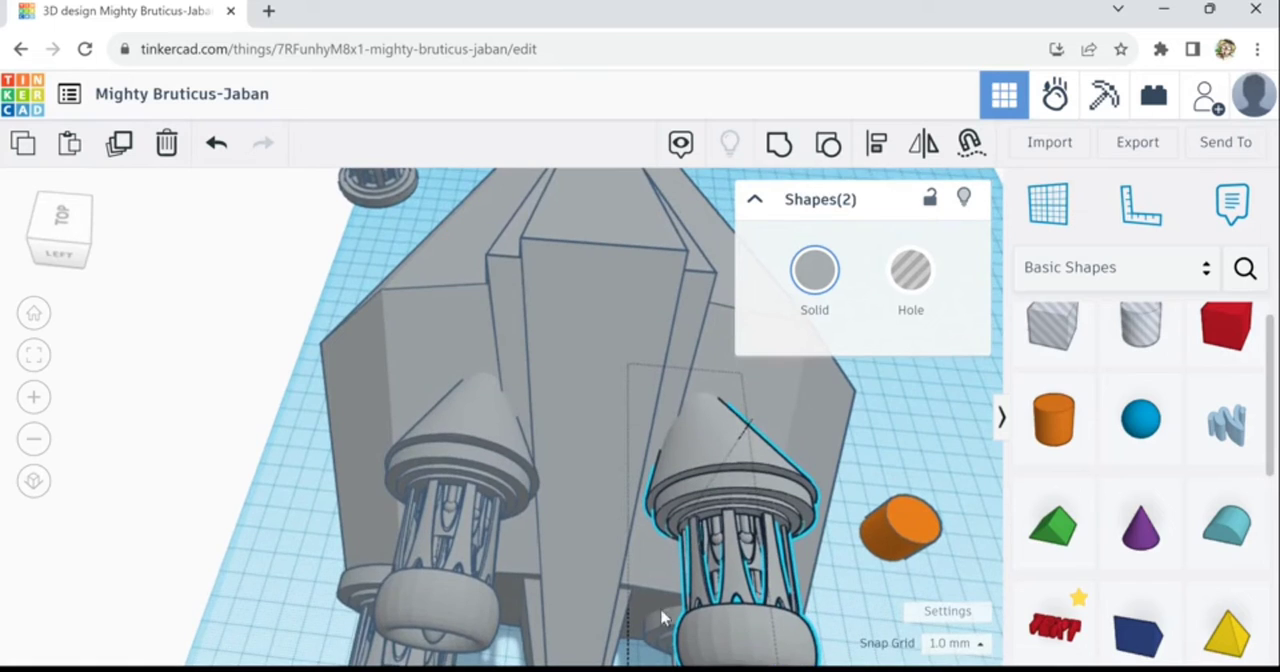
- Group both upper cones and their small engines into a single shape
left_click(490, 465, "shift")
left_click(455, 632, "shift")
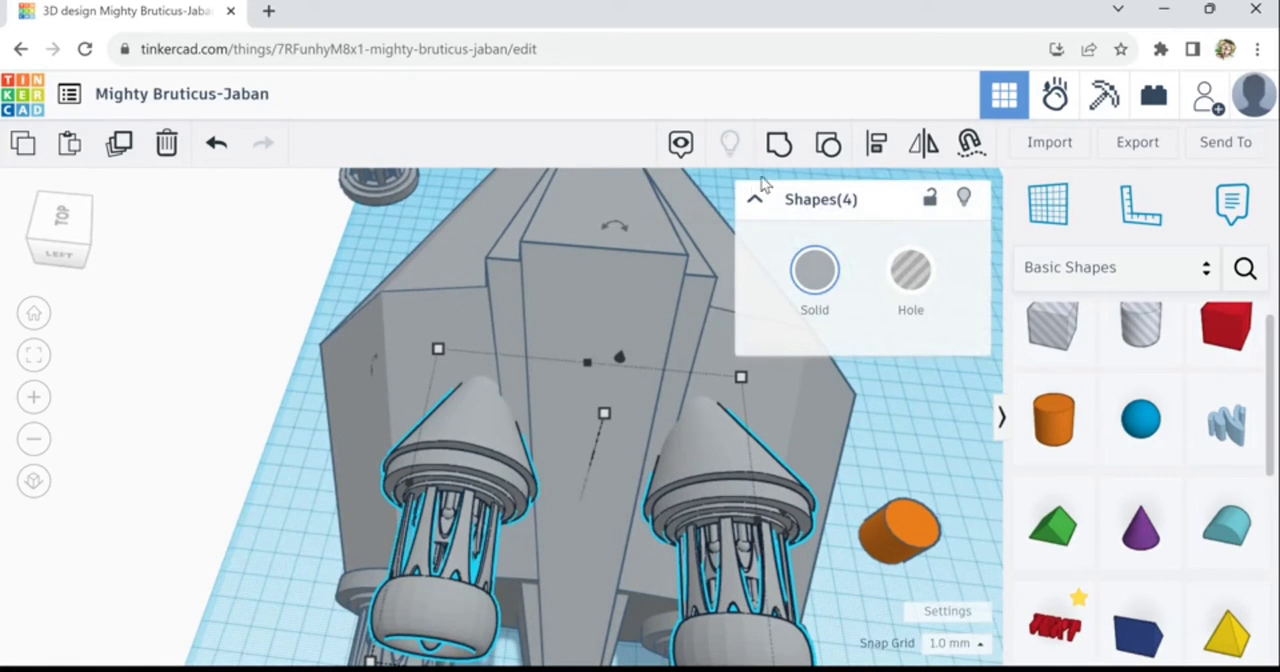
left_click(789, 160)
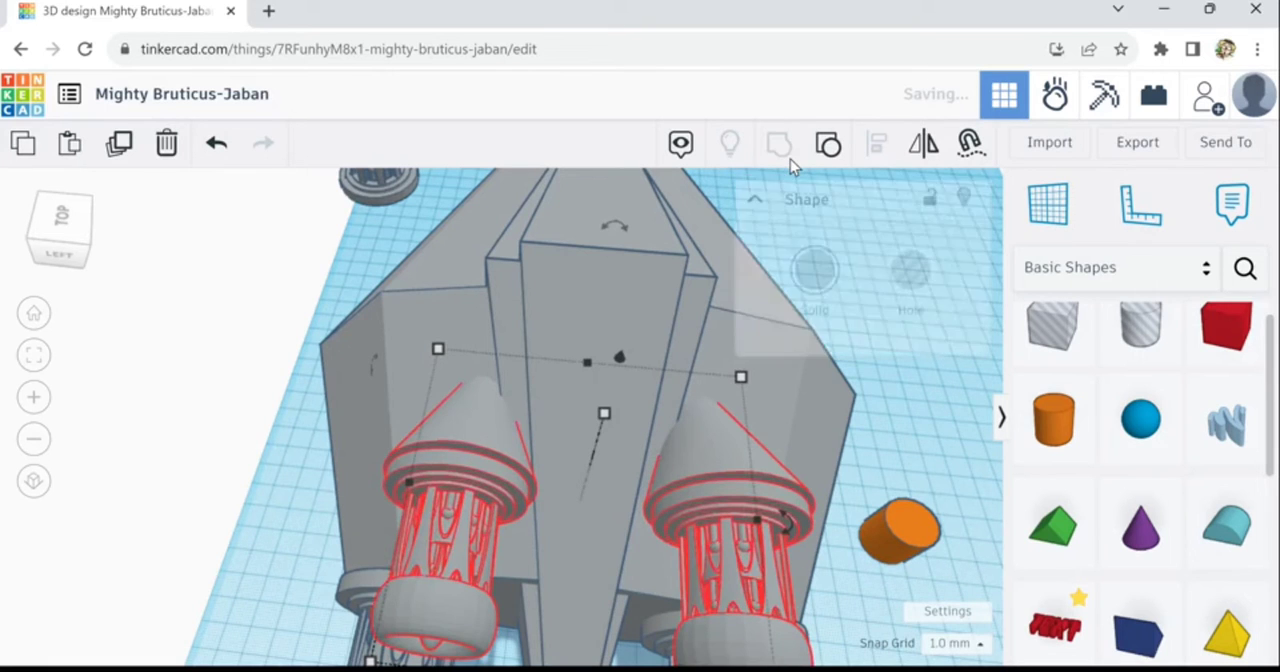
scroll(898, 449, "down", 2)
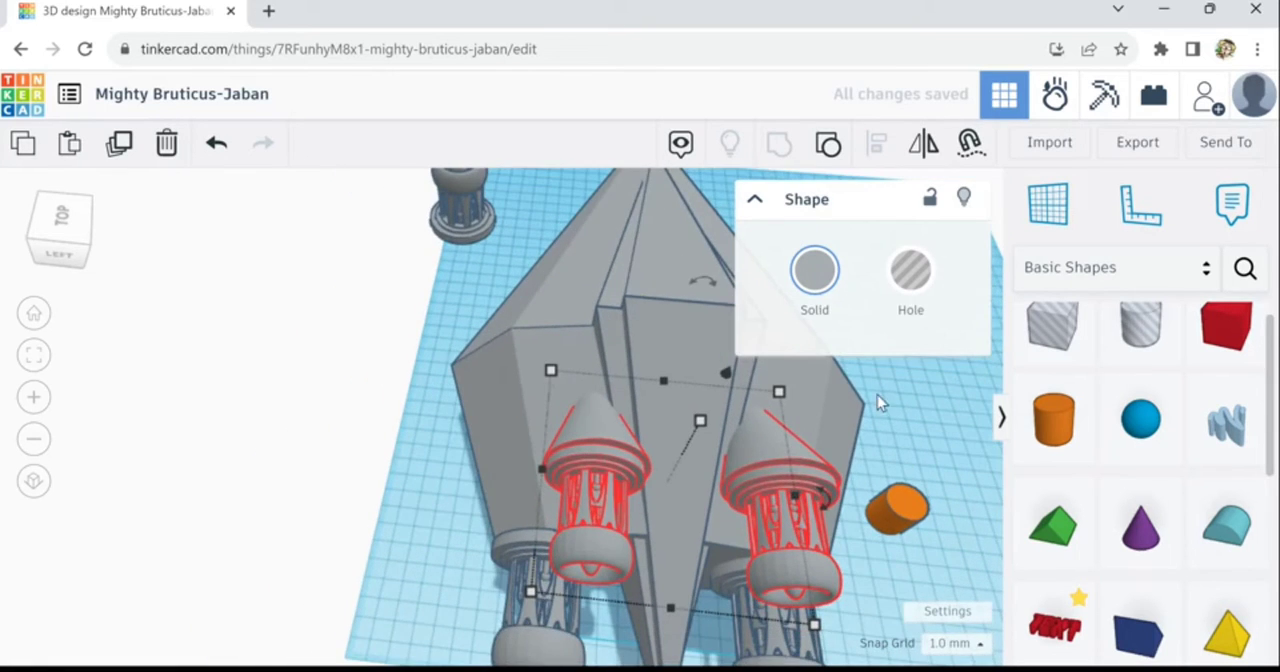
right_click_drag(877, 395, 840, 376)
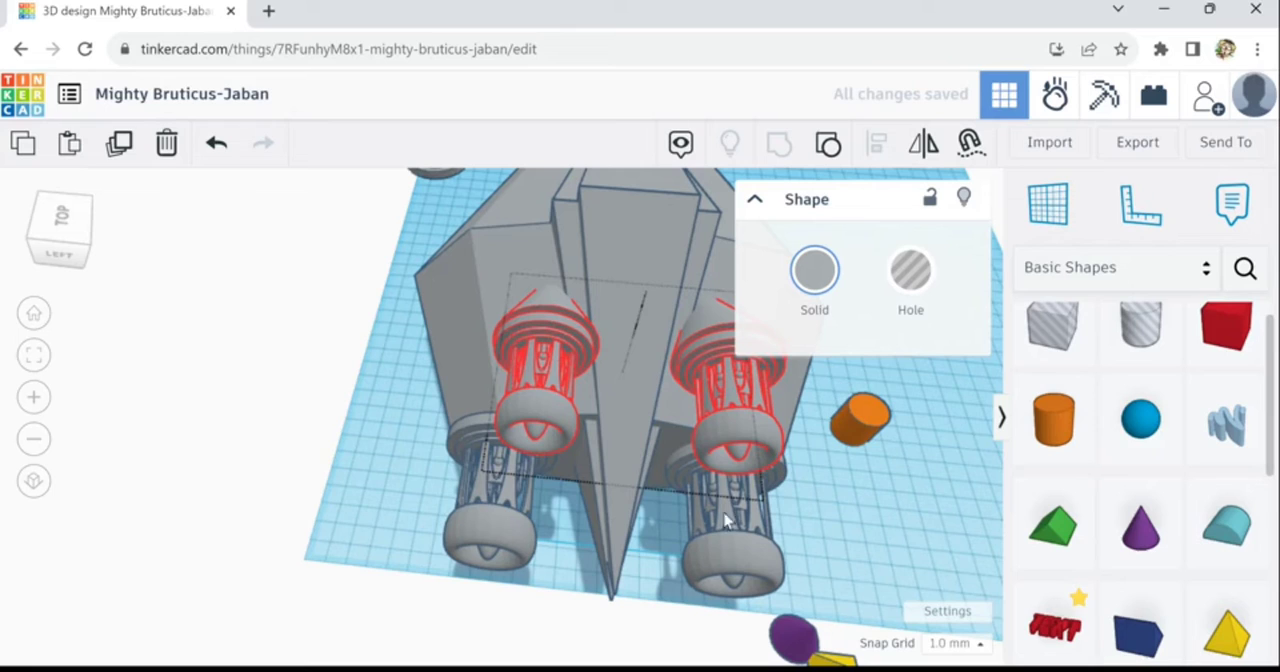
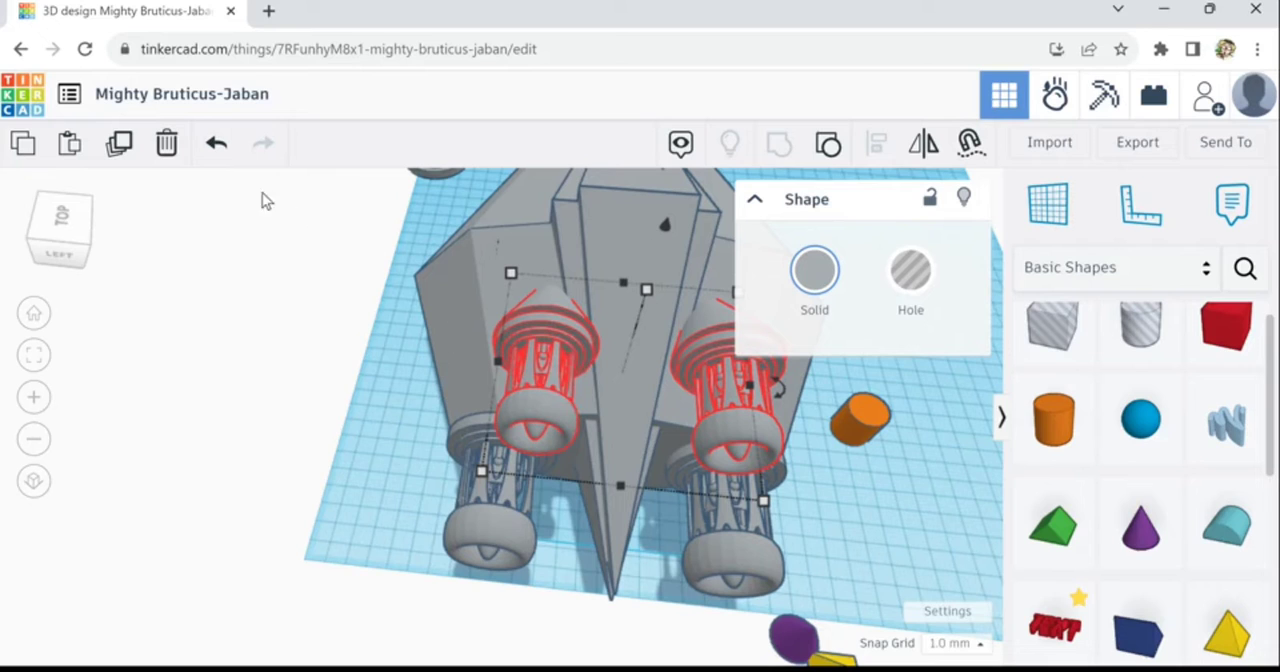
- Undo the last grouping and group only the two upper cones into a single shape
left_click(216, 155)
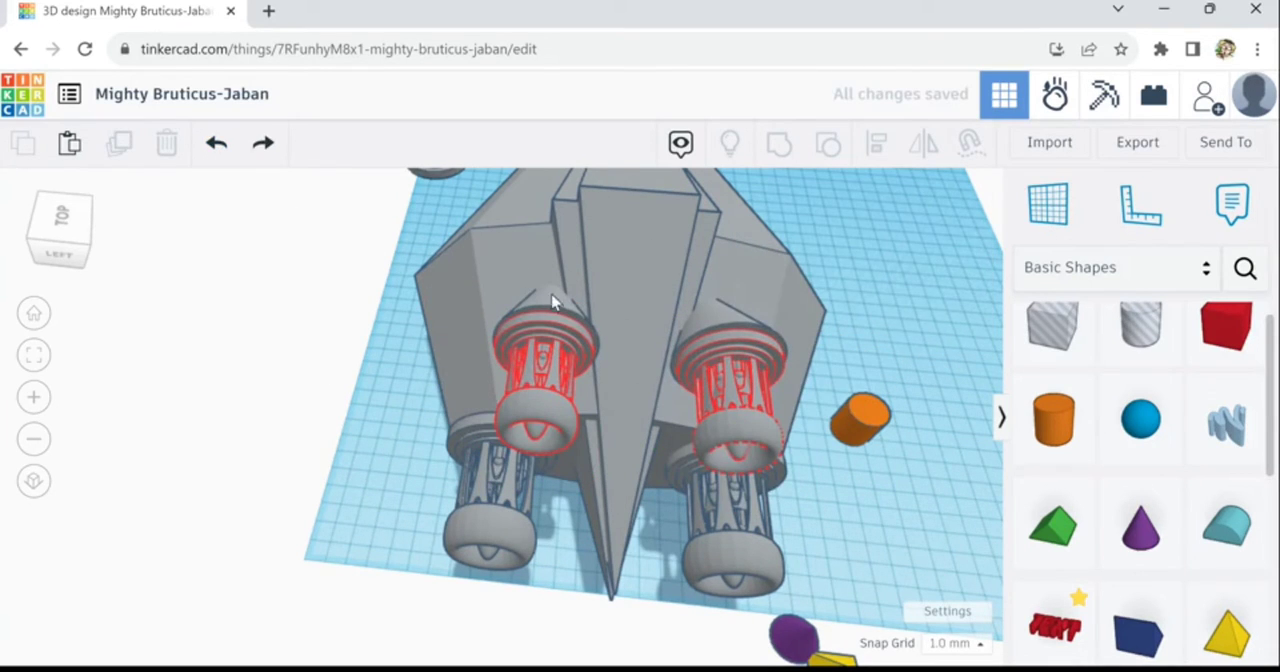
left_click(560, 322)
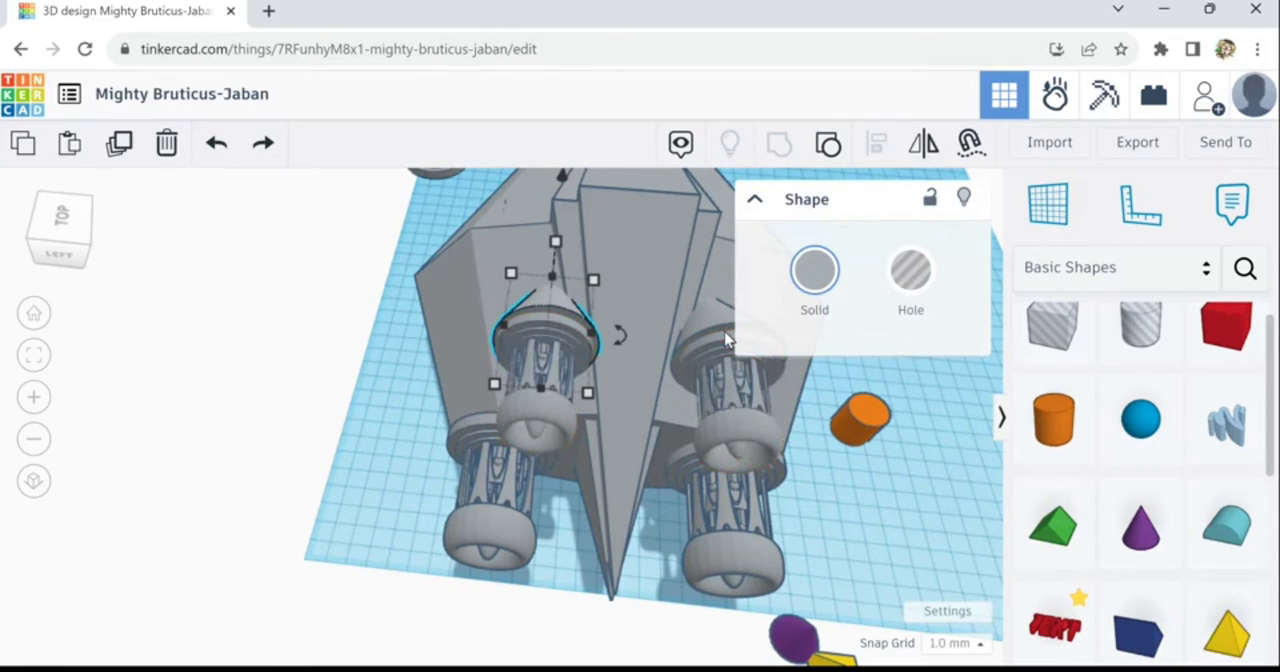
left_click(668, 325, "shift")
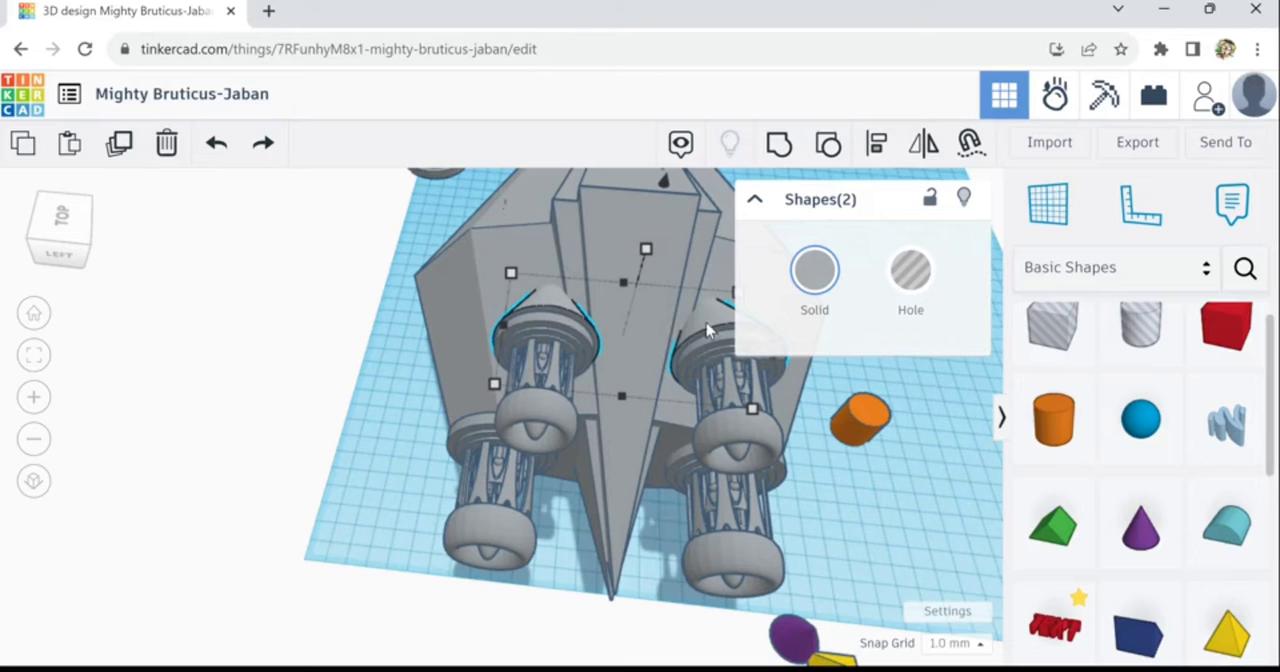
left_click(794, 158)
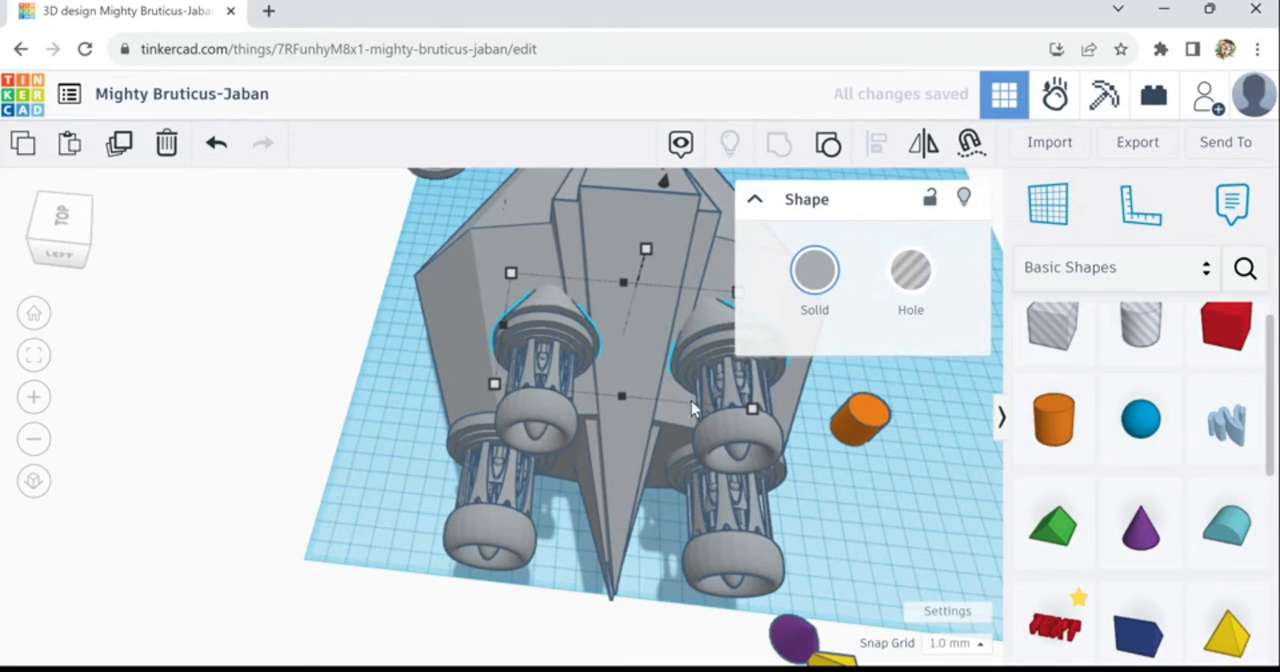
- Centre-align the hull pieces, central ridge and grouped upper cones with each other across the ship's width
left_click(639, 450)
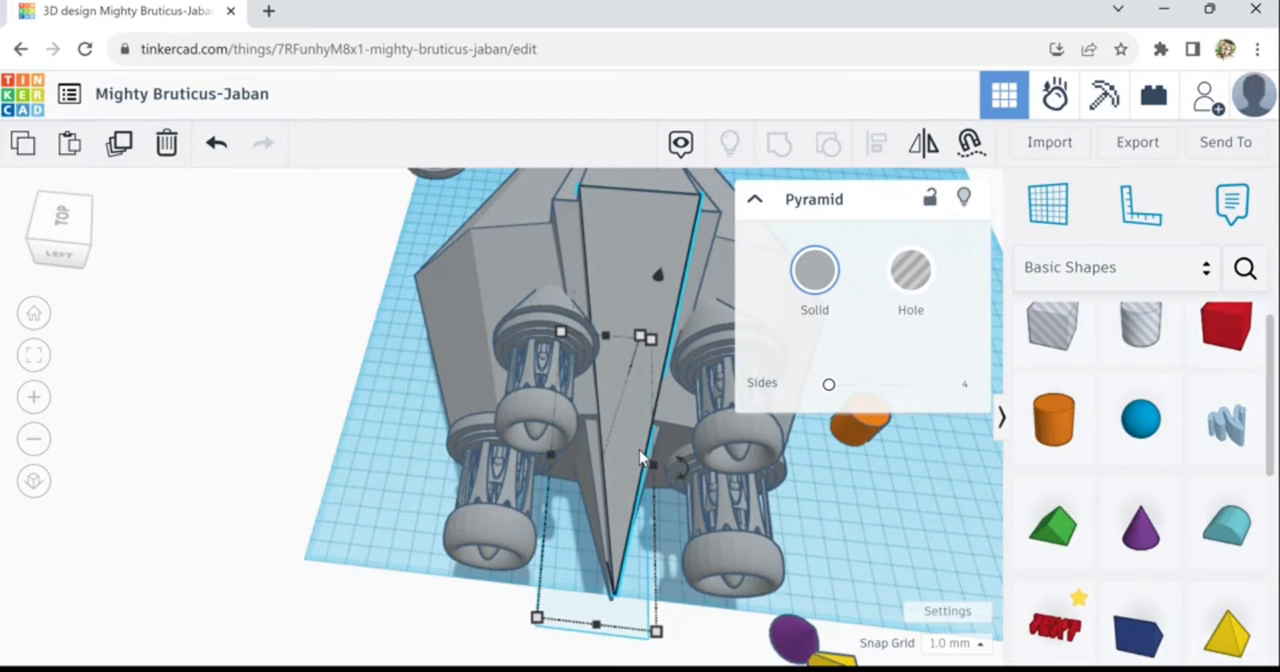
scroll(639, 456, "down", 3)
scroll(641, 457, "down", 1)
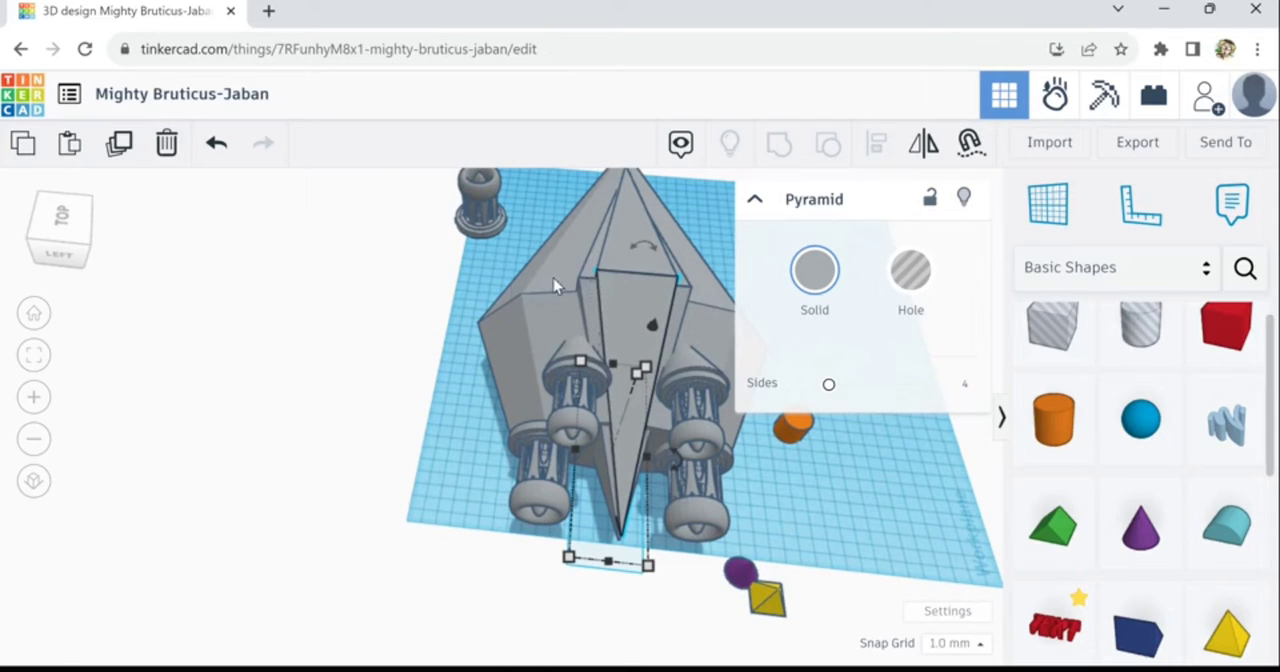
left_click_drag(480, 311, 726, 371)
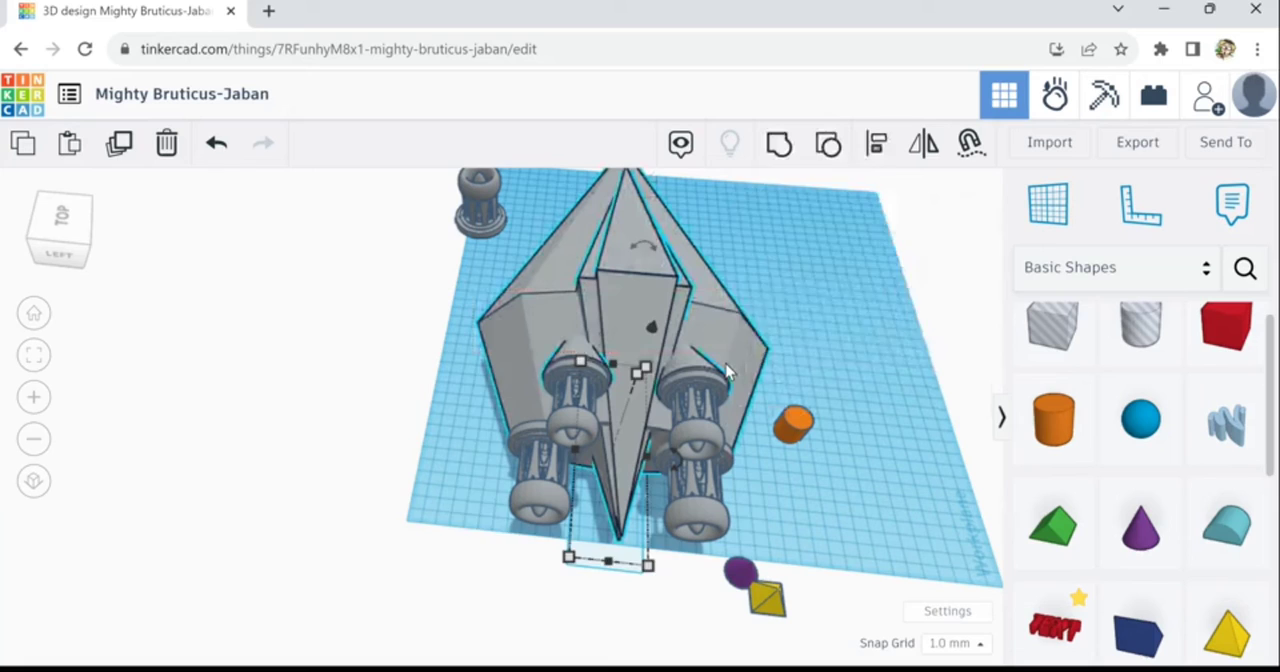
left_click(880, 155)
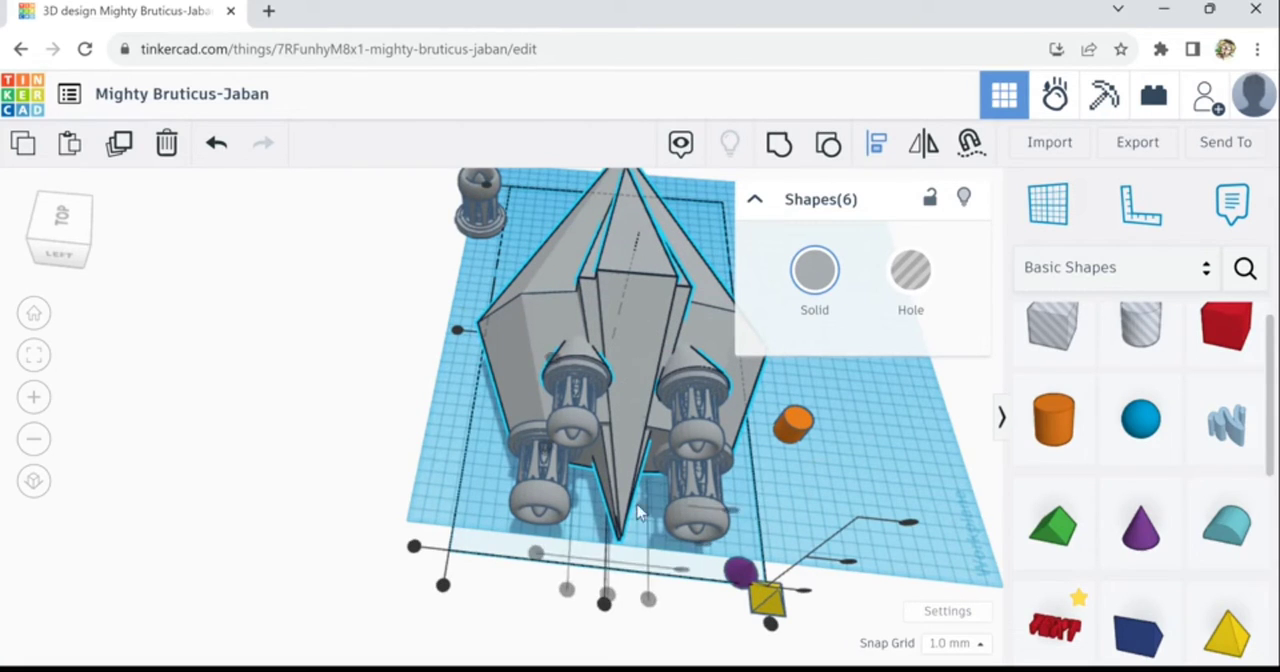
left_click(611, 615)
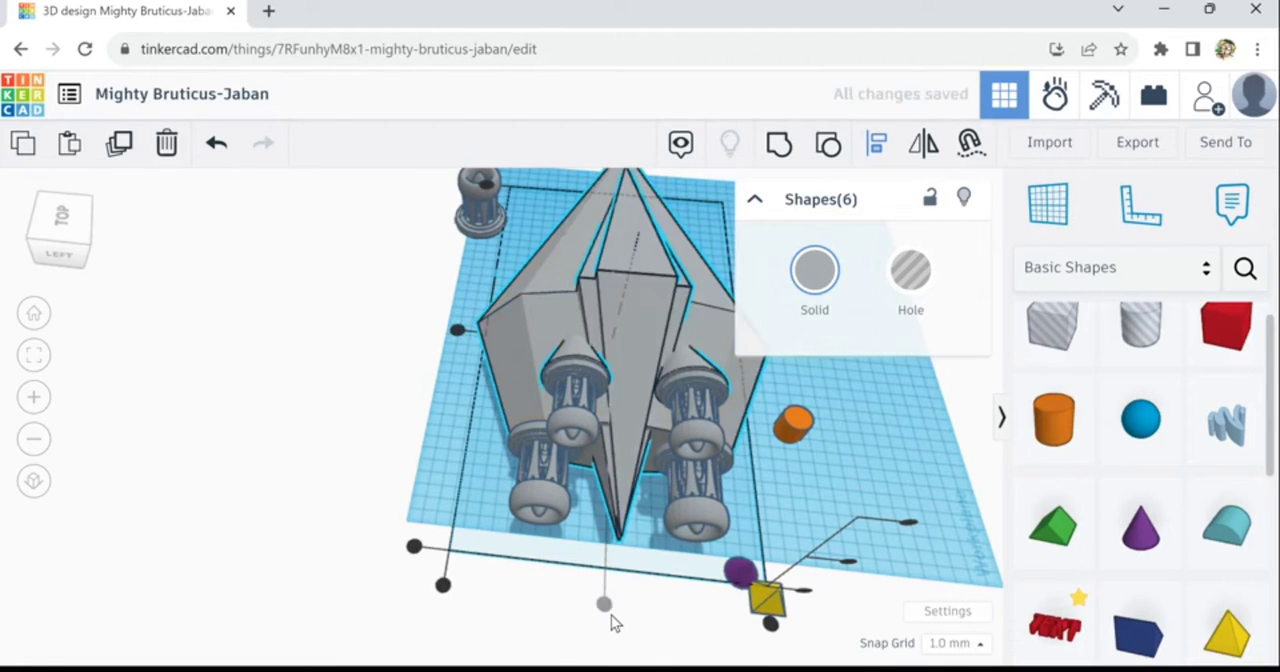
left_click(663, 625)
- Place a paraboloid on the ridge's sloping face ahead of the engines and rotate it about its base with its tip toward the nose
scroll(645, 480, "up", 2)
scroll(690, 377, "up", 1)
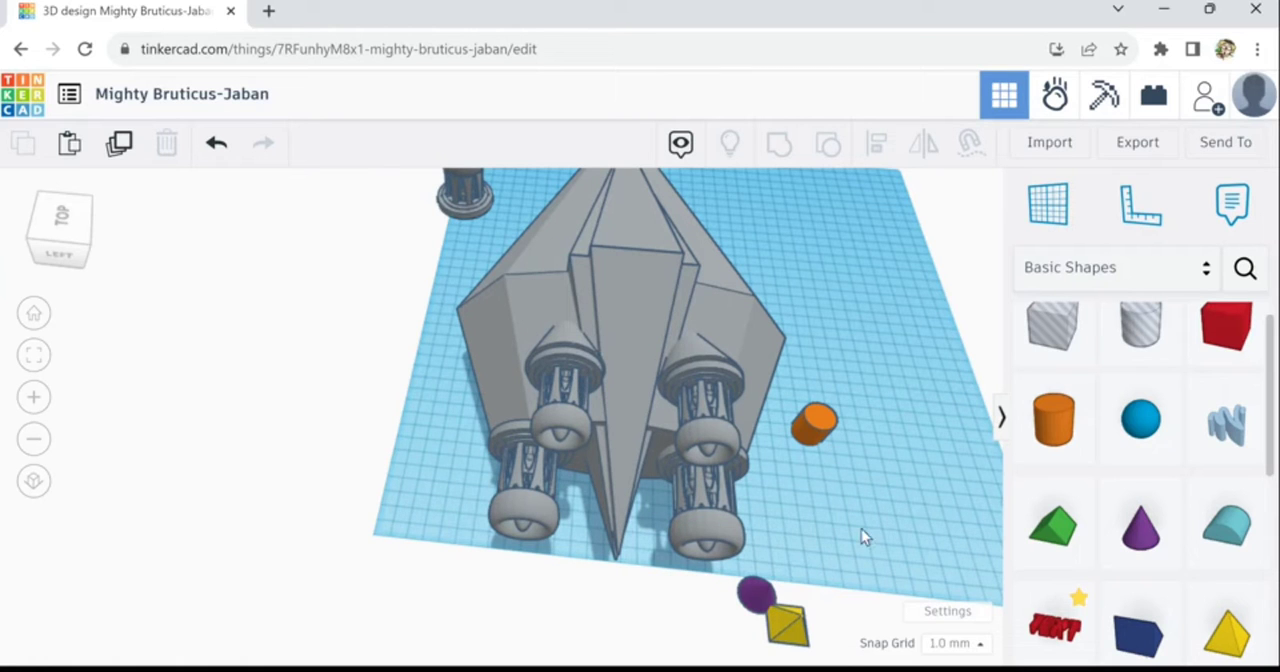
right_click_drag(827, 483, 556, 480)
scroll(556, 480, "down", 1)
scroll(595, 495, "down", 1)
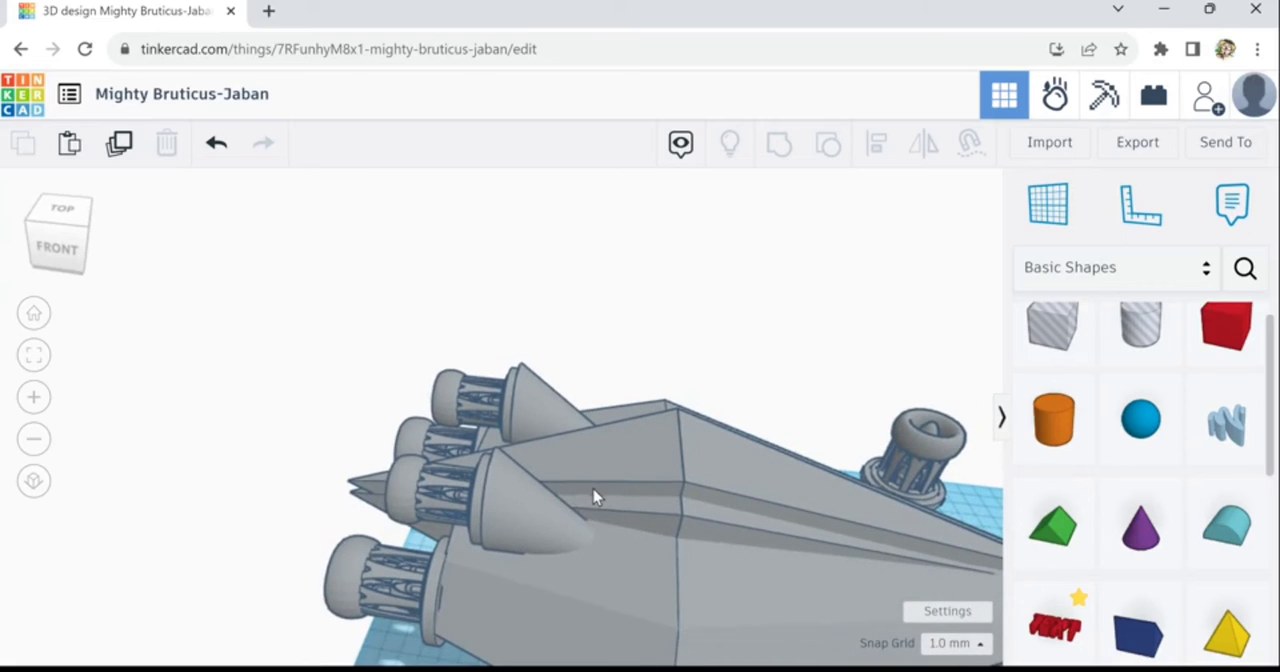
left_click(604, 471)
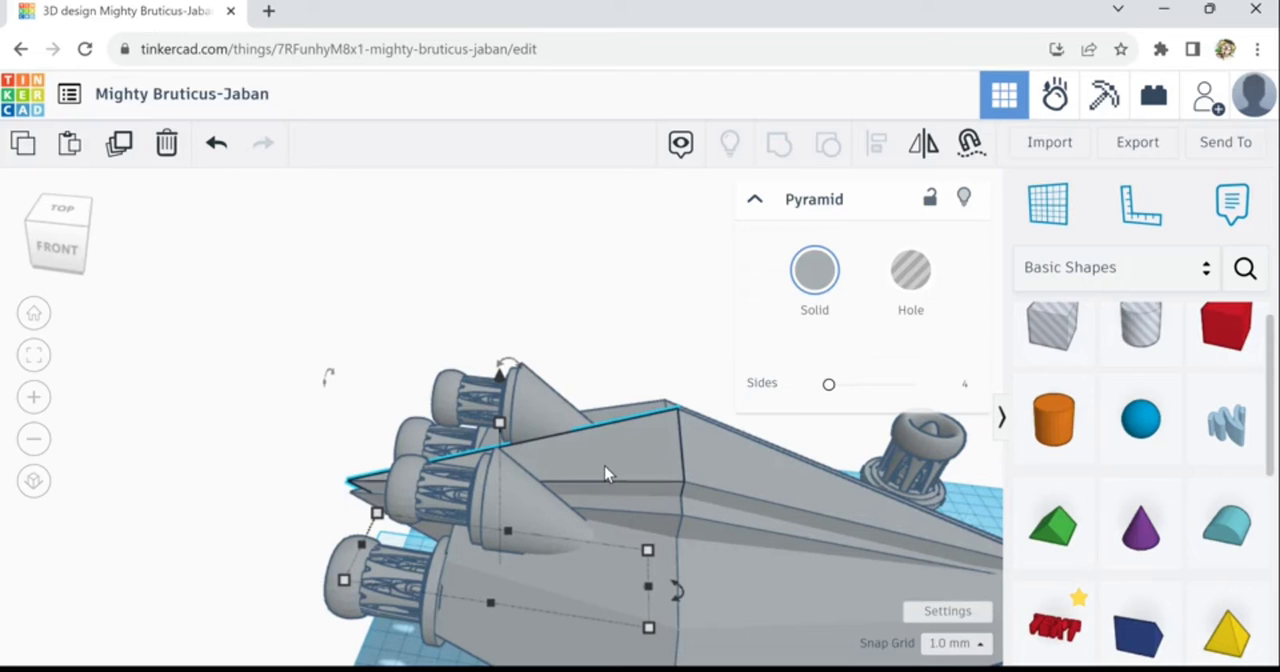
scroll(675, 505, "down", 3)
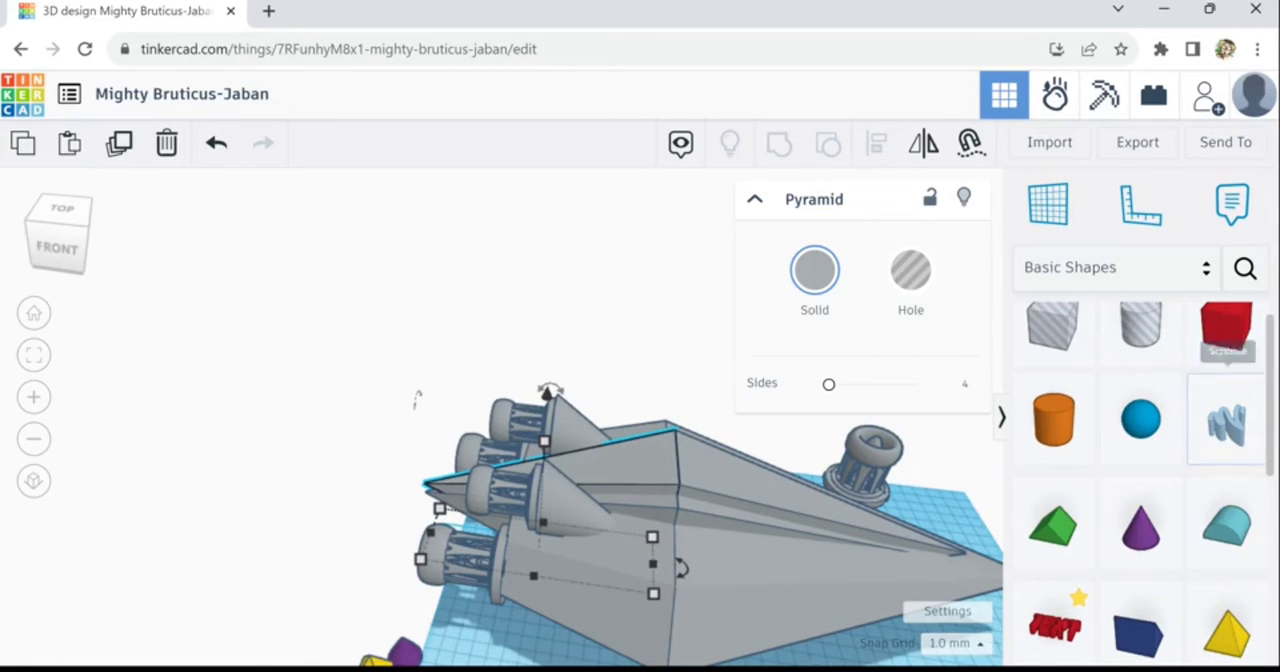
scroll(1268, 420, "down", 3)
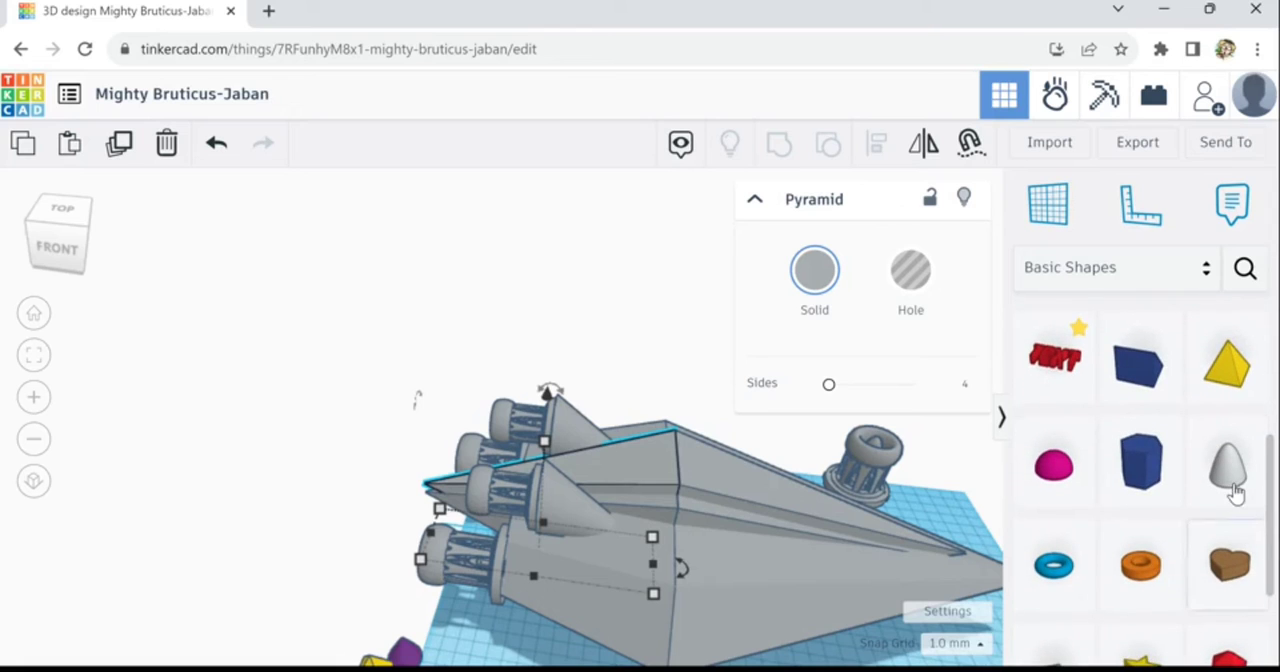
left_click(1190, 490)
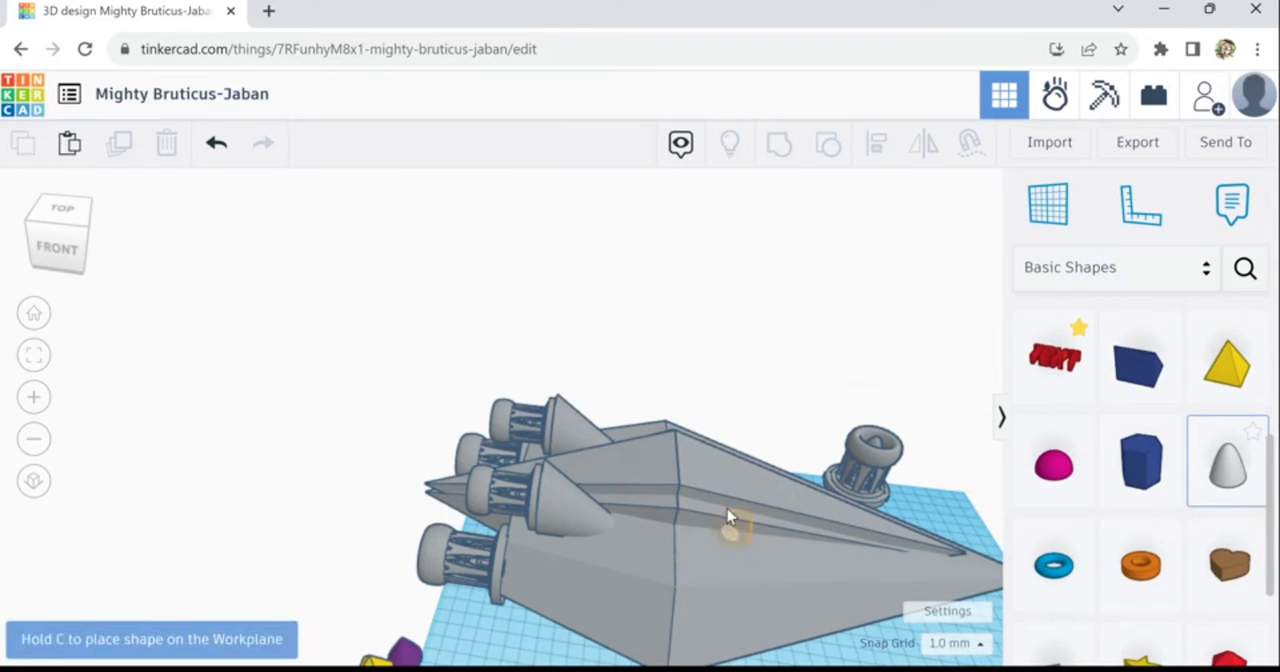
left_click(724, 472)
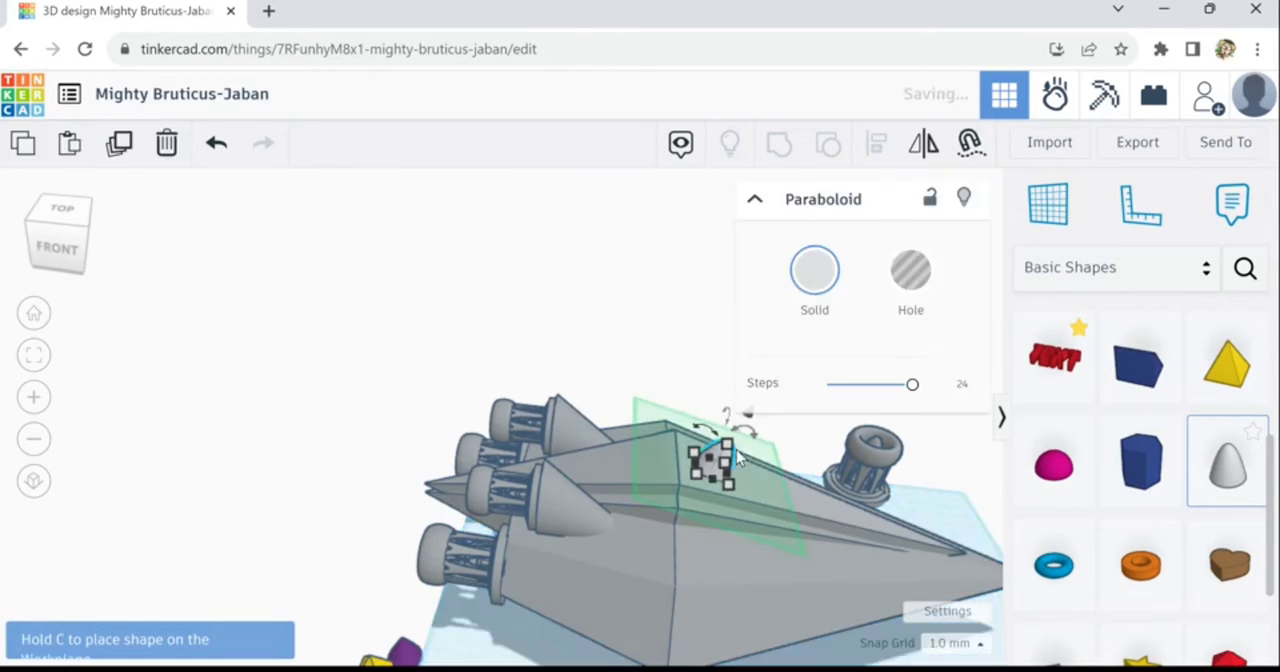
left_click_drag(751, 449, 905, 530)
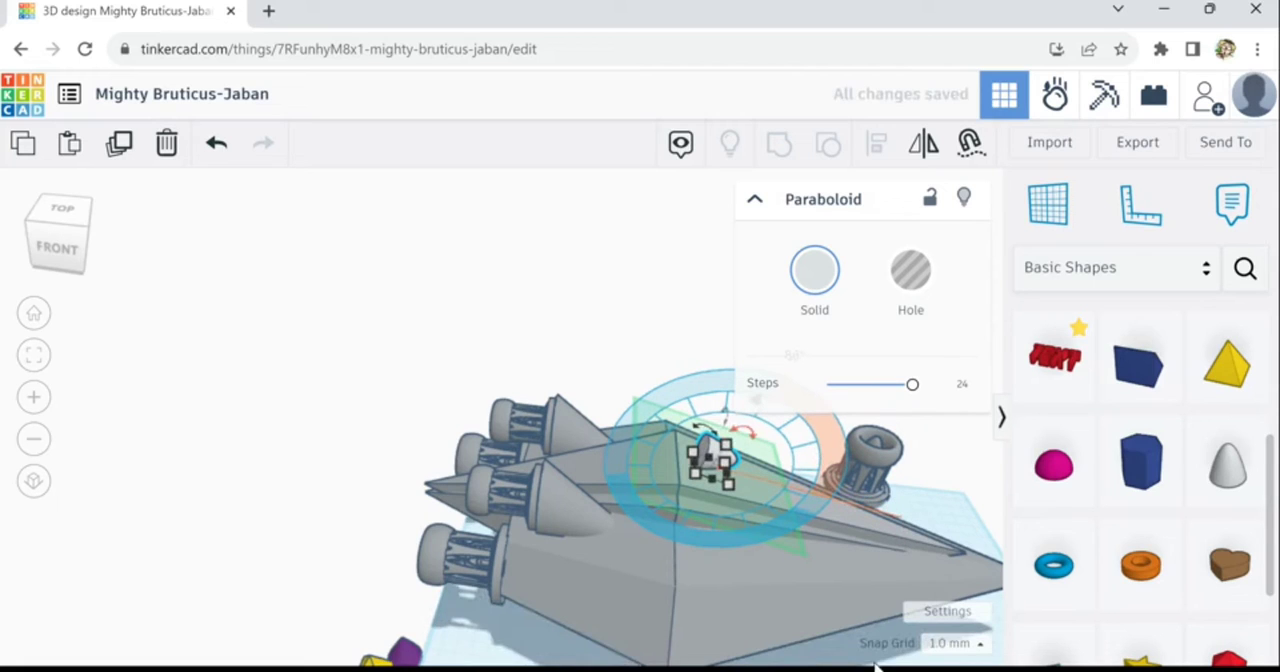
left_click(963, 528)
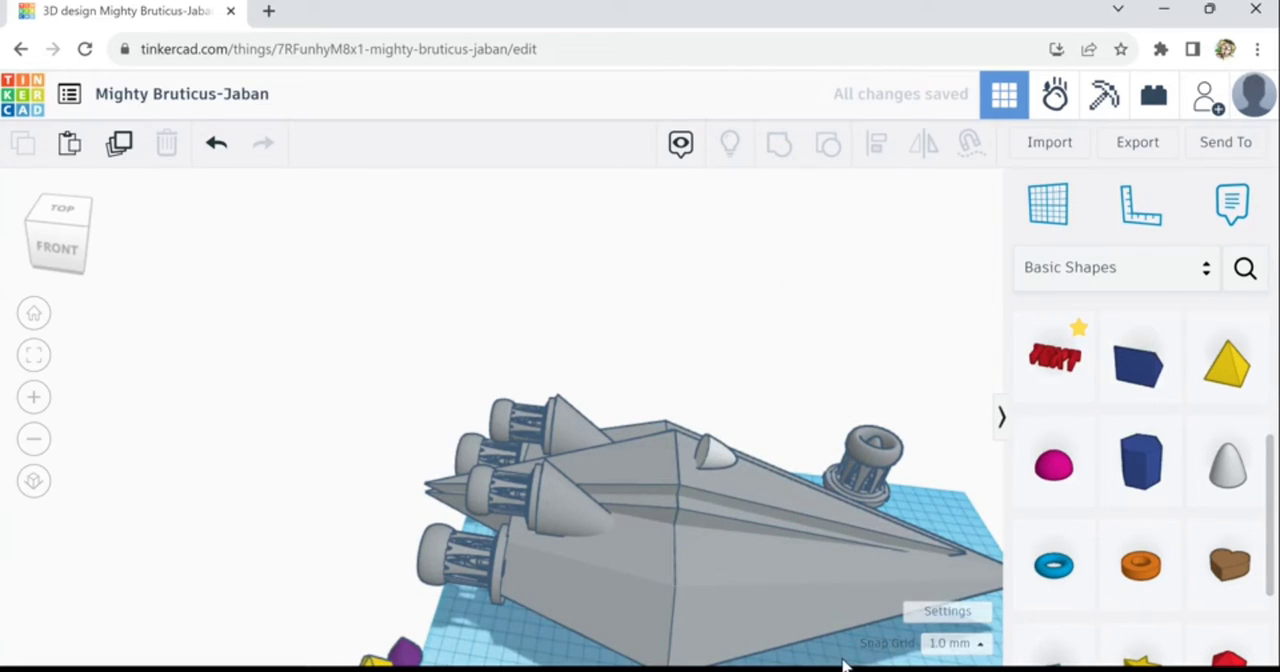
- Stretch the paraboloid along the ridge to about 121 mm long, 34 mm wide and 36 mm tall
right_click_drag(786, 666, 884, 426)
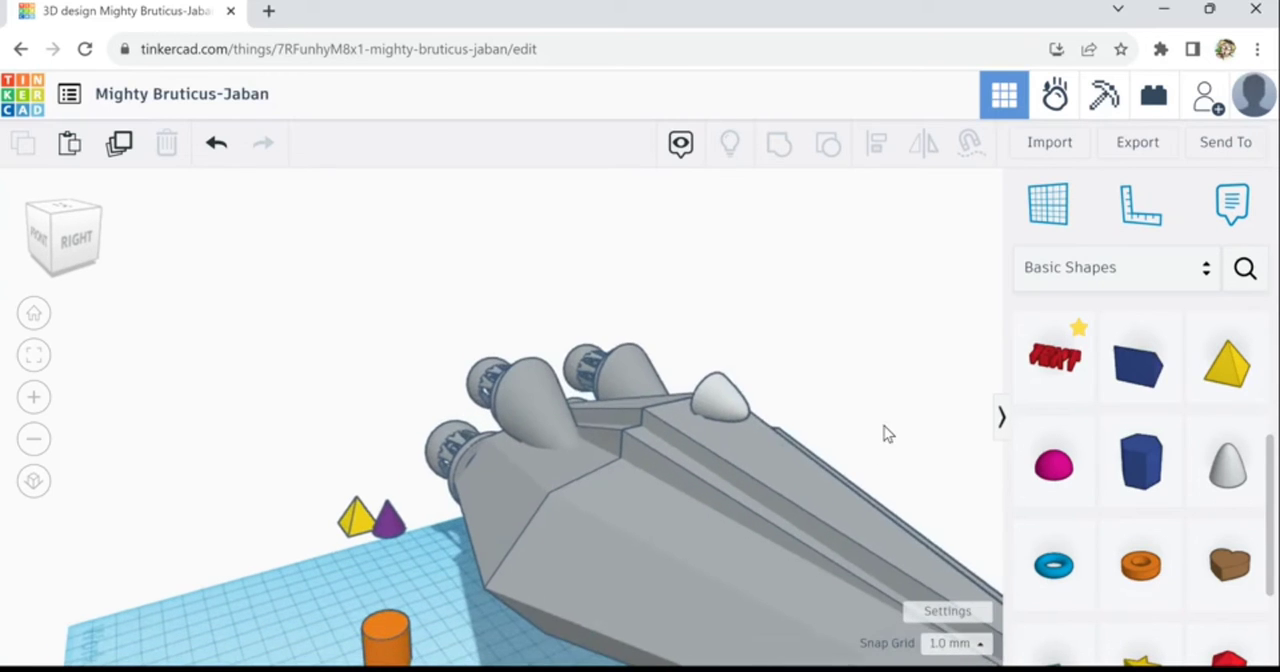
left_click(755, 426)
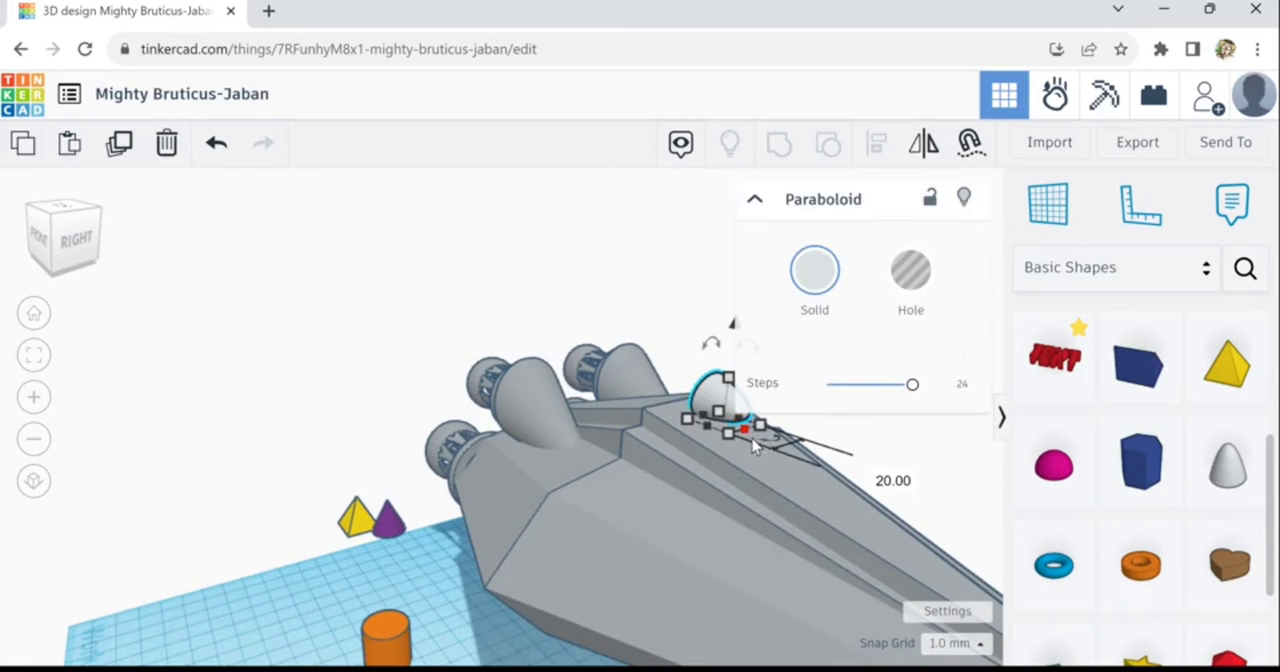
left_click_drag(755, 446, 835, 426)
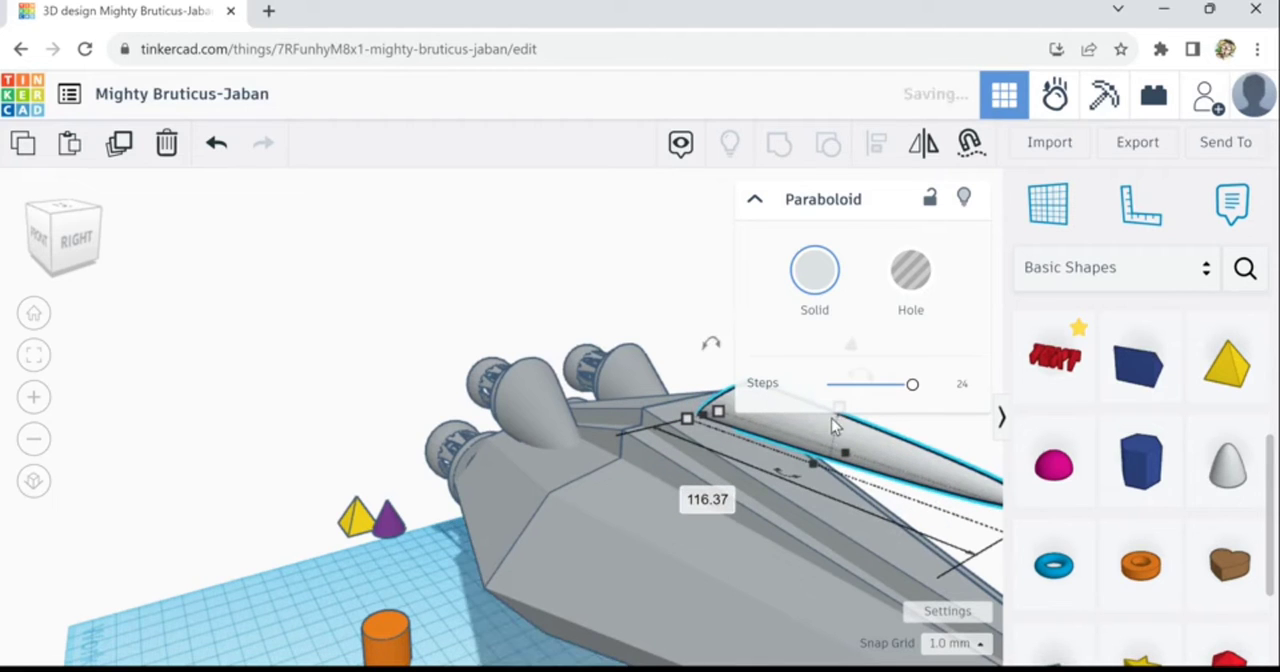
right_click_drag(725, 583, 462, 575)
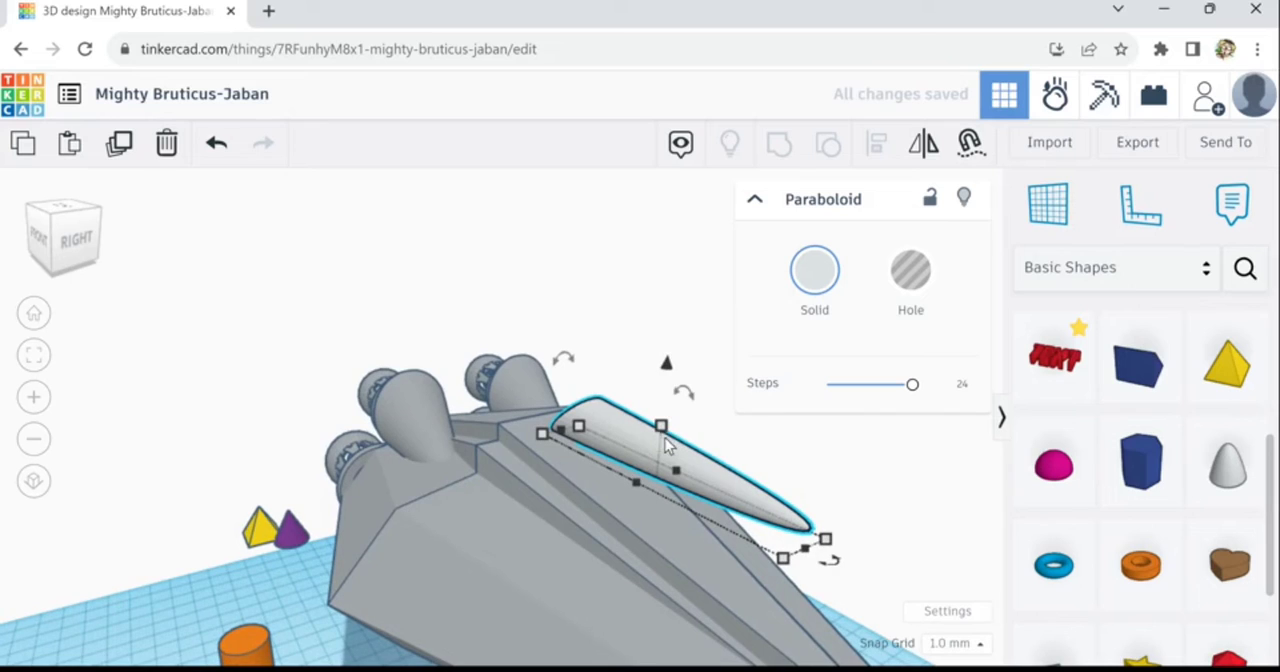
left_click_drag(664, 432, 672, 397)
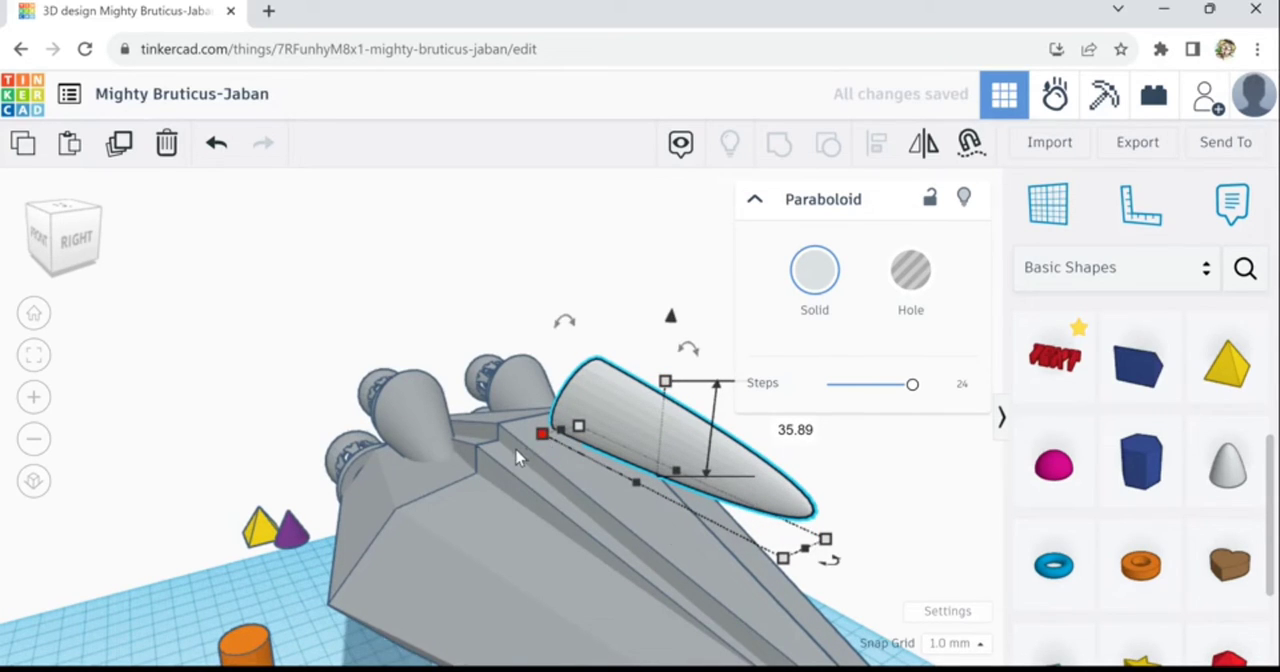
left_click_drag(517, 455, 512, 452)
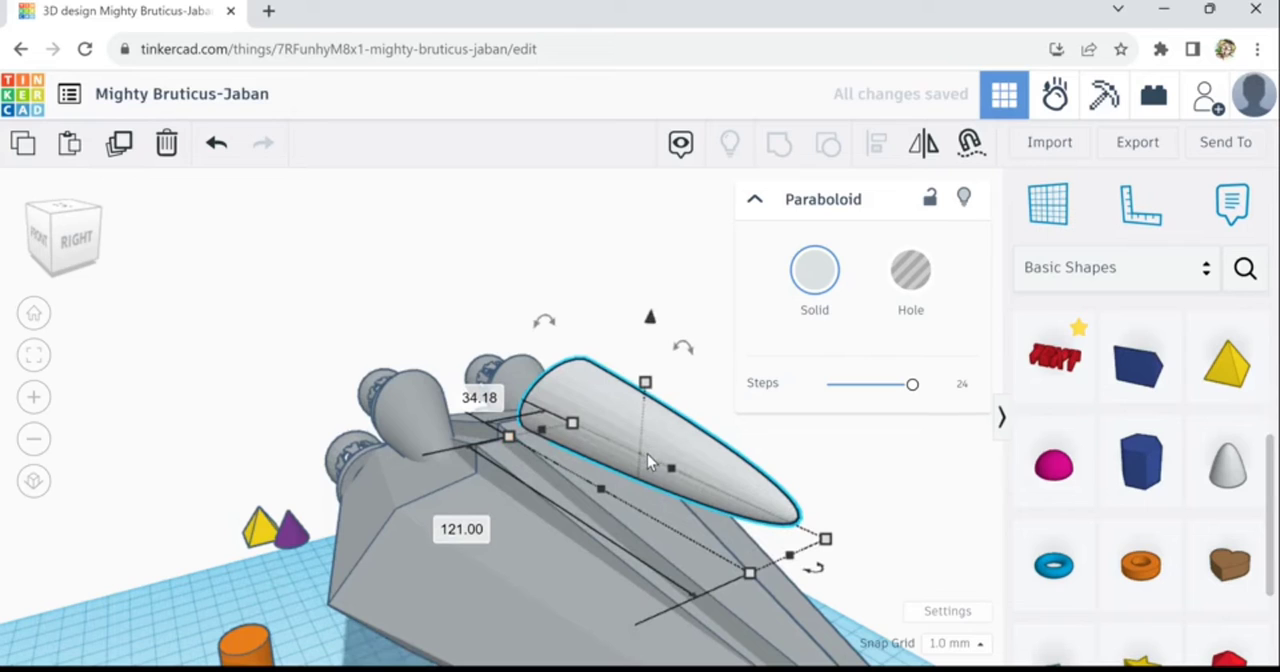
- Make the paraboloid transparent and lower it partly into the ridge's sloping face
key("t")
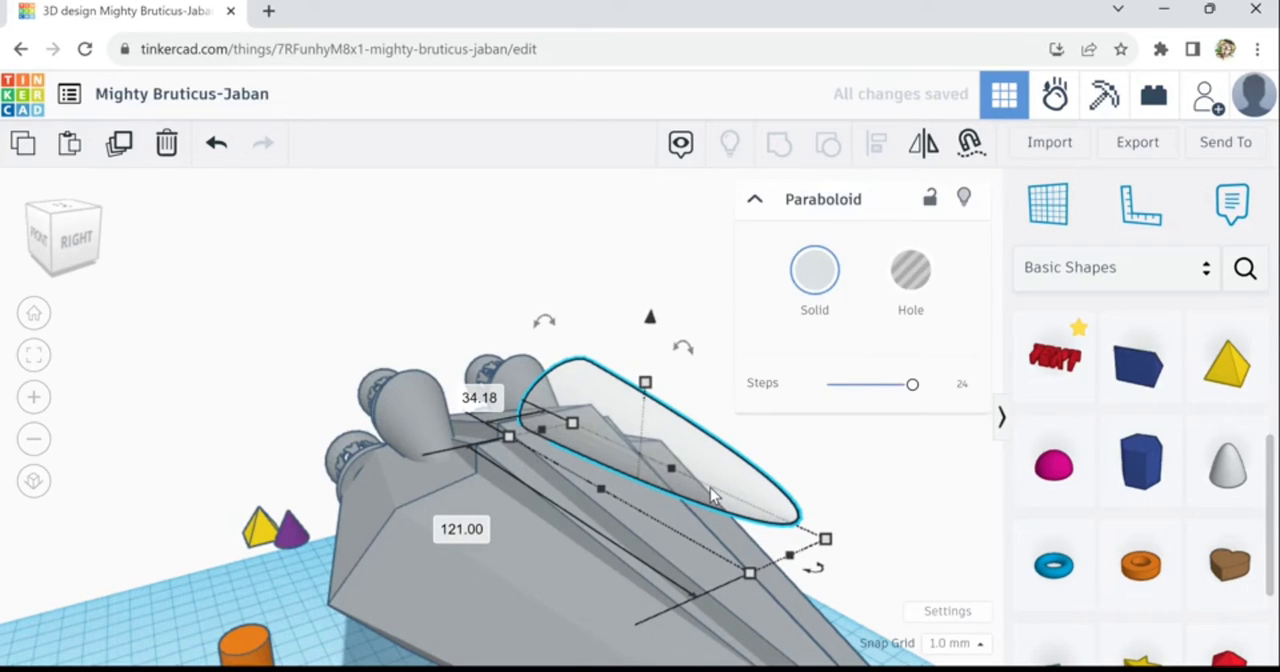
key("ctrl+Down")
key("ctrl+Down")
key("ctrl+Down")
key("ctrl+Down")
key("ctrl+Down")
key("ctrl+Down")
key("ctrl+Down")
key("ctrl+Down")
key("ctrl+Down")
key("ctrl+Down")
key("ctrl+Down")
key("ctrl+Down")
key("ctrl+Down")
key("ctrl+Down")
key("ctrl+Down")
key("ctrl+Down")
key("ctrl+Down")
key("ctrl+Down")
key("ctrl+Down")
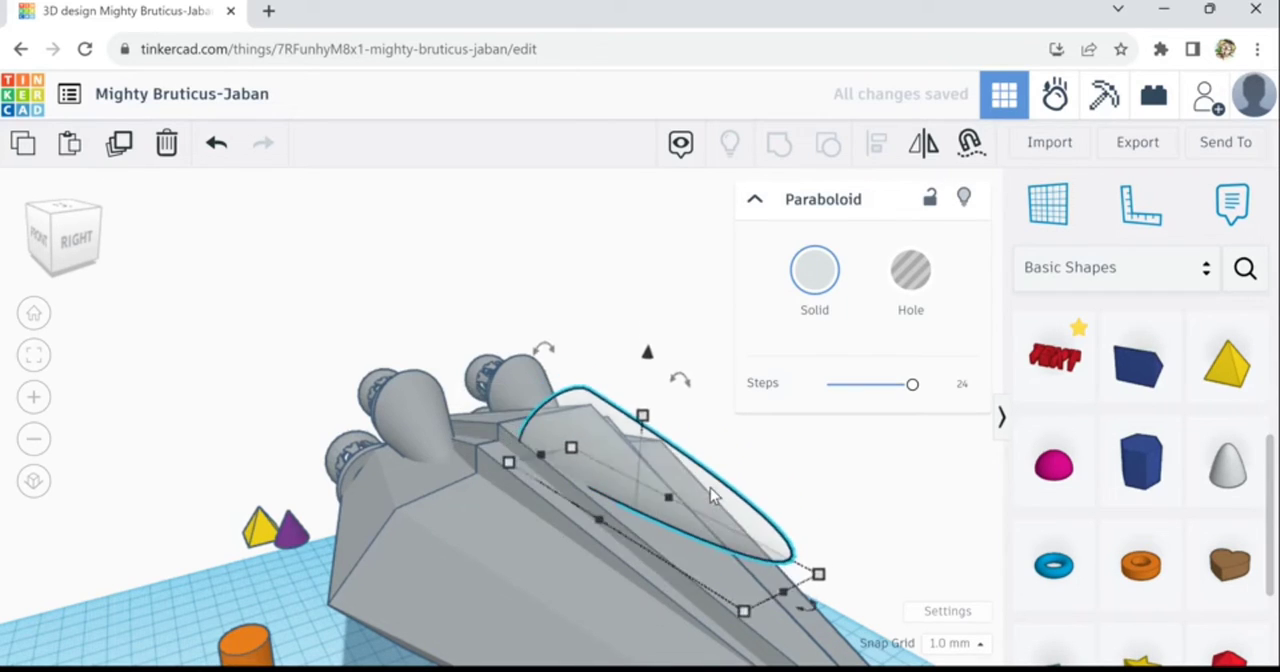
key("ctrl+Down")
key("ctrl+Down")
key("ctrl+Down")
key("ctrl+Down")
key("ctrl+Down")
key("ctrl+Down")
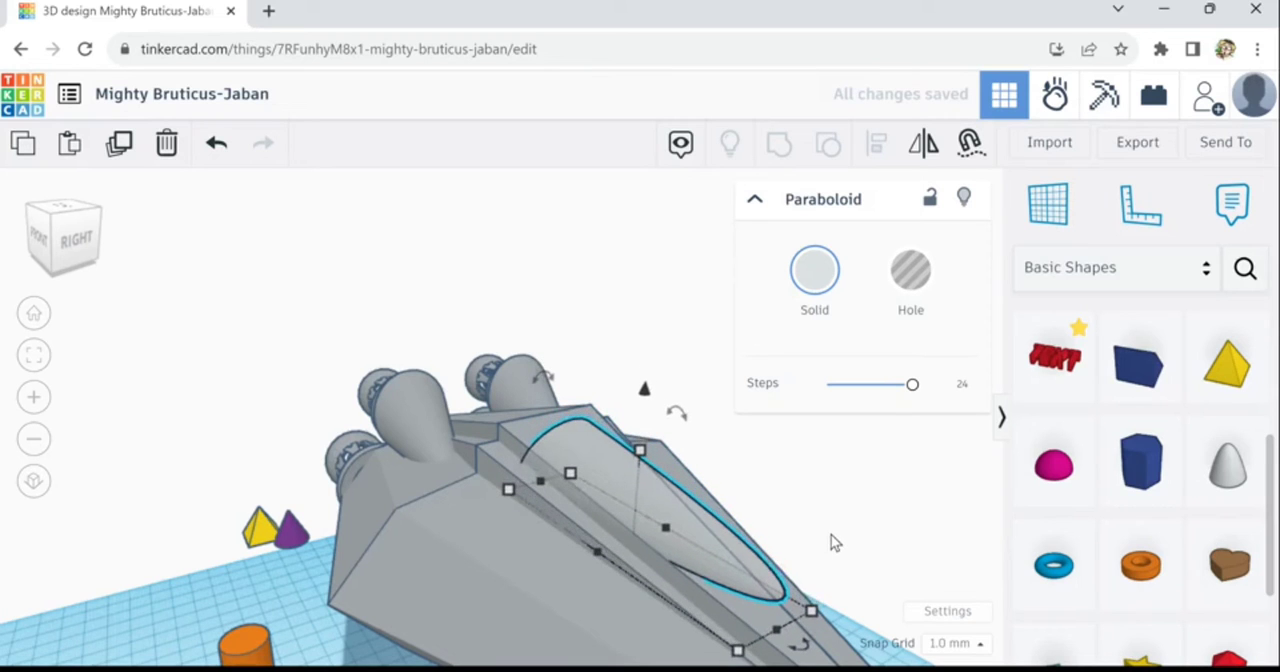
- Shift the paraboloid sideways toward the middle of the ridge's sloping face
right_click_drag(843, 540, 720, 545)
key("Right")
key("Right")
key("Right")
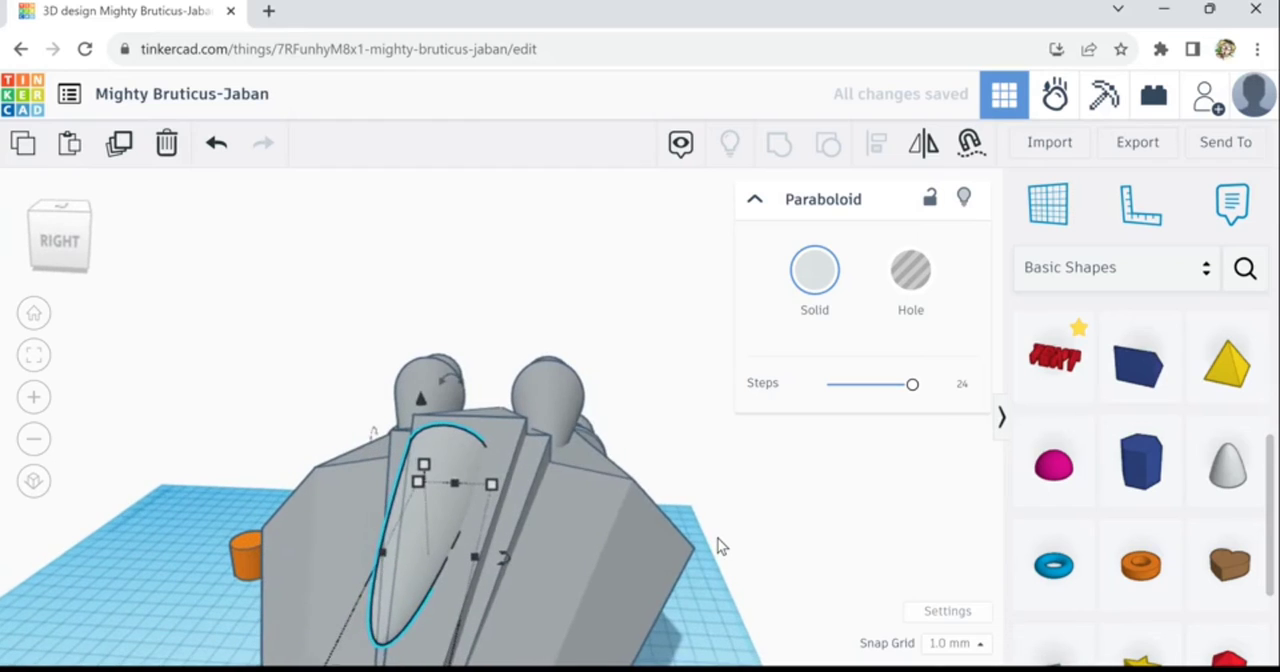
key("Right")
key("Right")
key("Right")
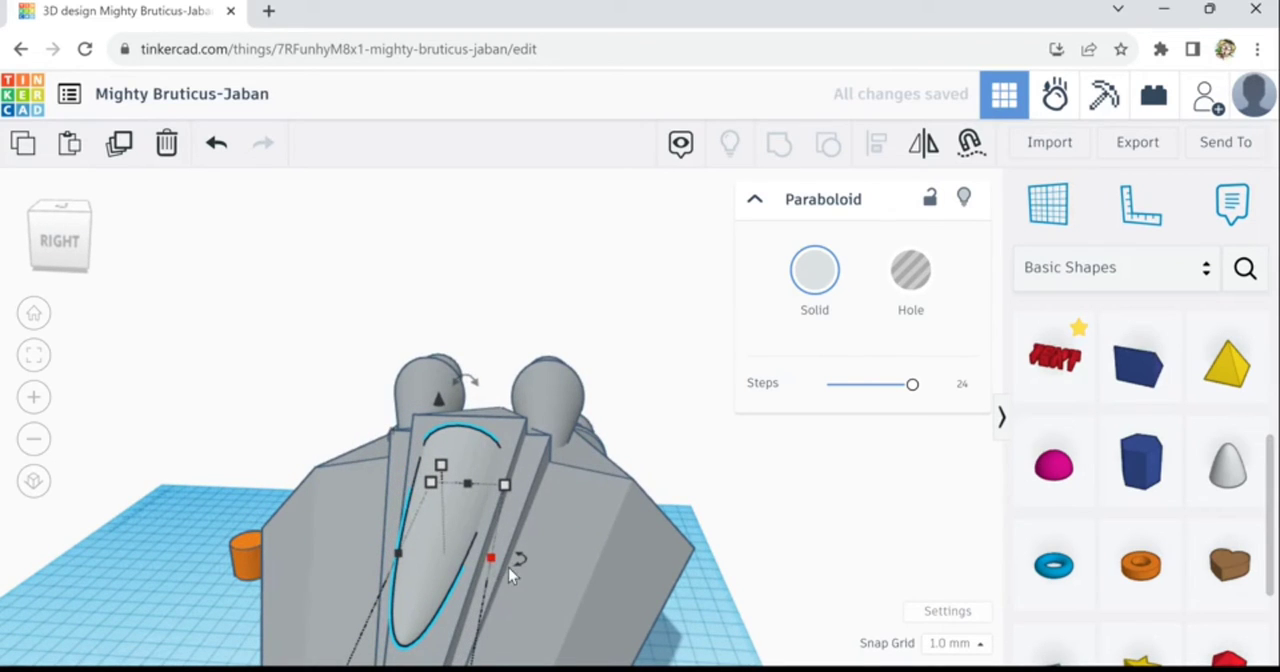
key("Right")
key("Right")
key("Right")
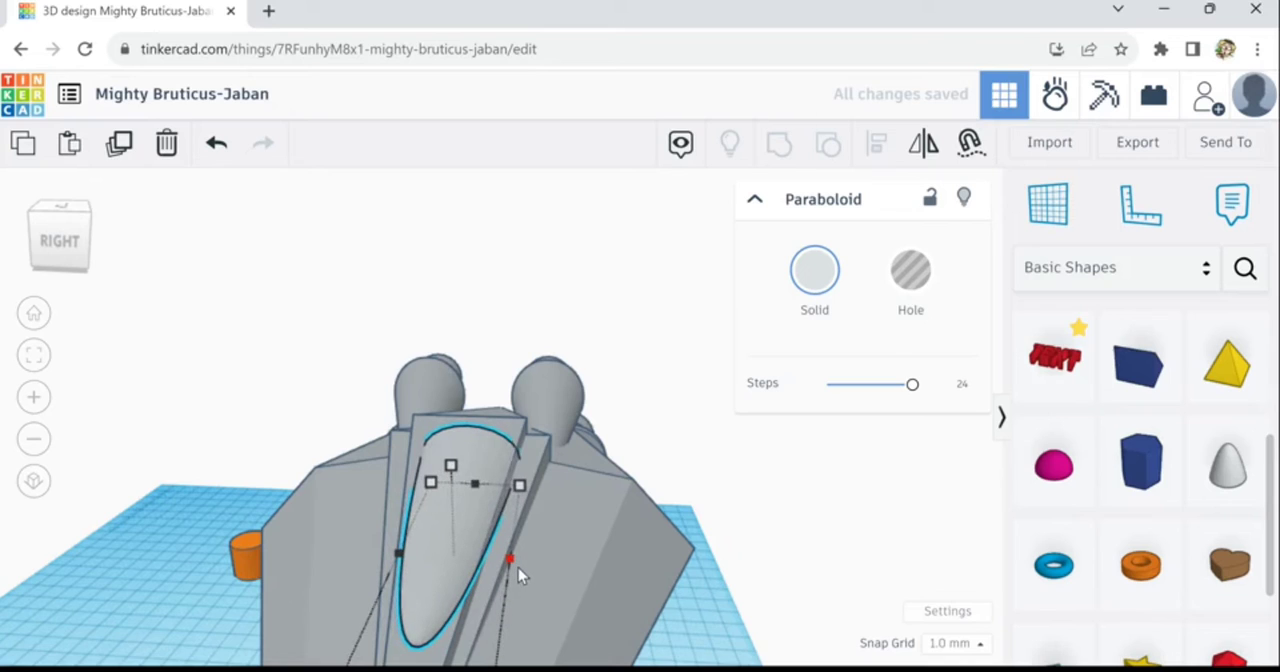
key("Left")
key("Left")
key("Left")
key("Left")
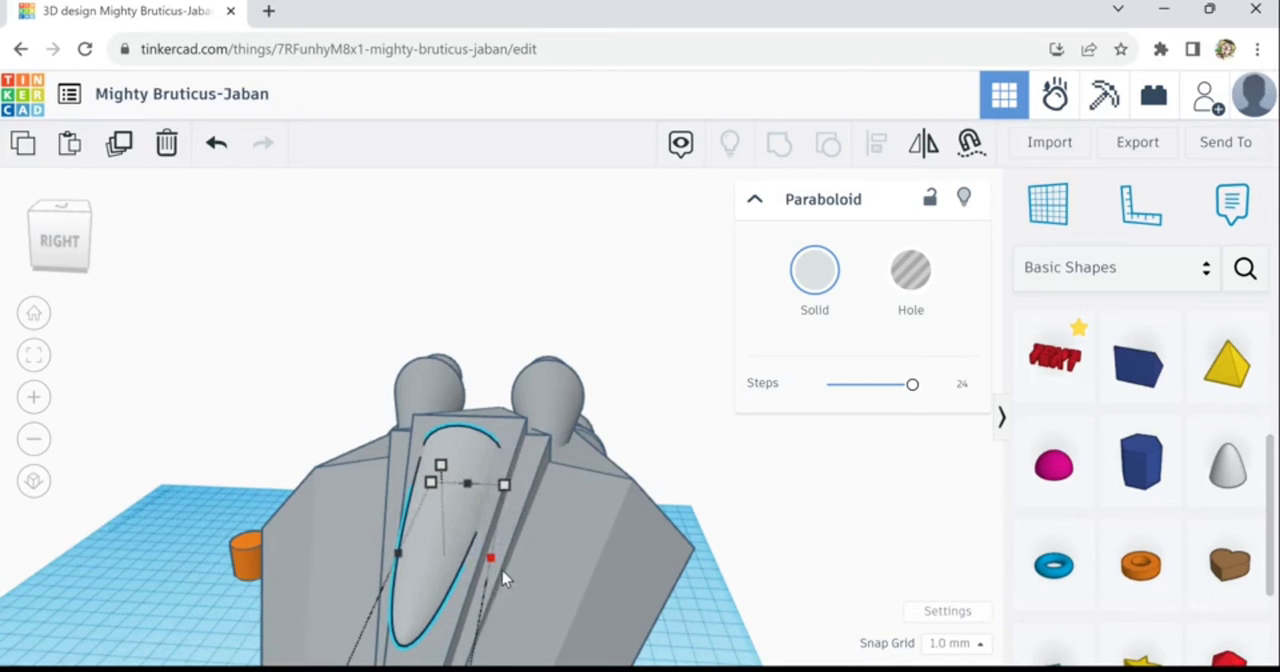
- Widen the paraboloid evenly on both sides so its base spans most of the ridge's width
left_click_drag(512, 571, 538, 579)
key("Left")
key("Left")
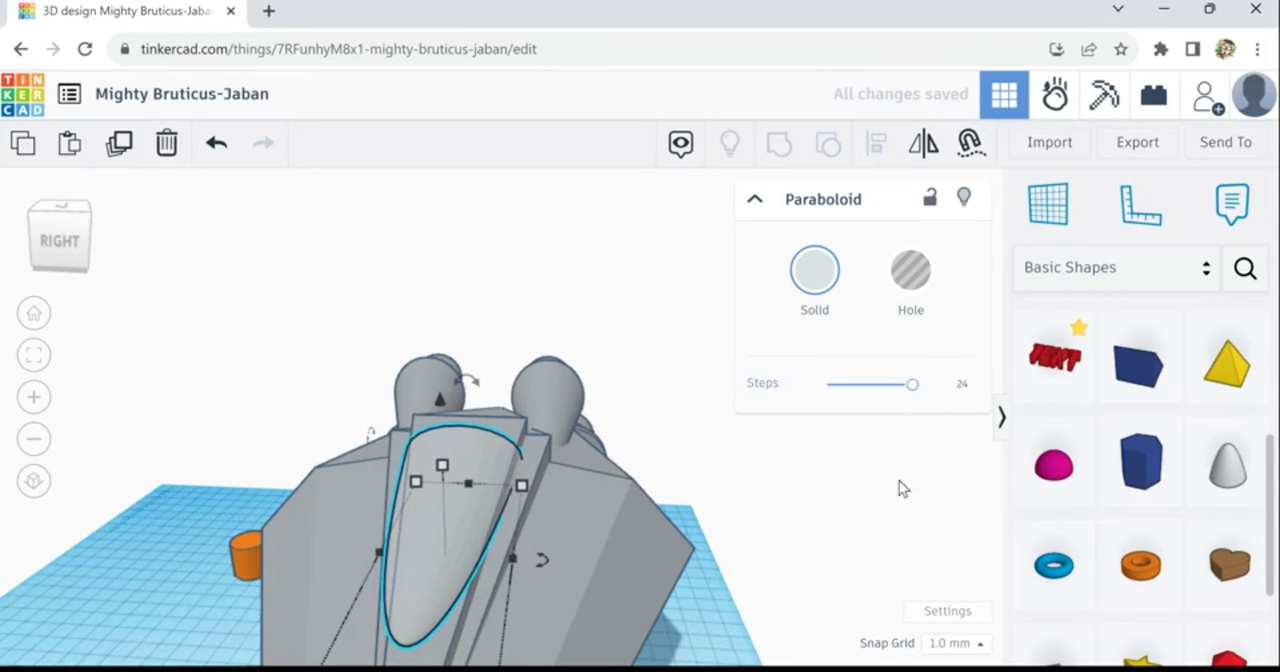
- Raise the paraboloid slightly and make it taller so it stands out above the ridge
right_click_drag(766, 560, 622, 560)
left_click_drag(250, 390, 197, 332)
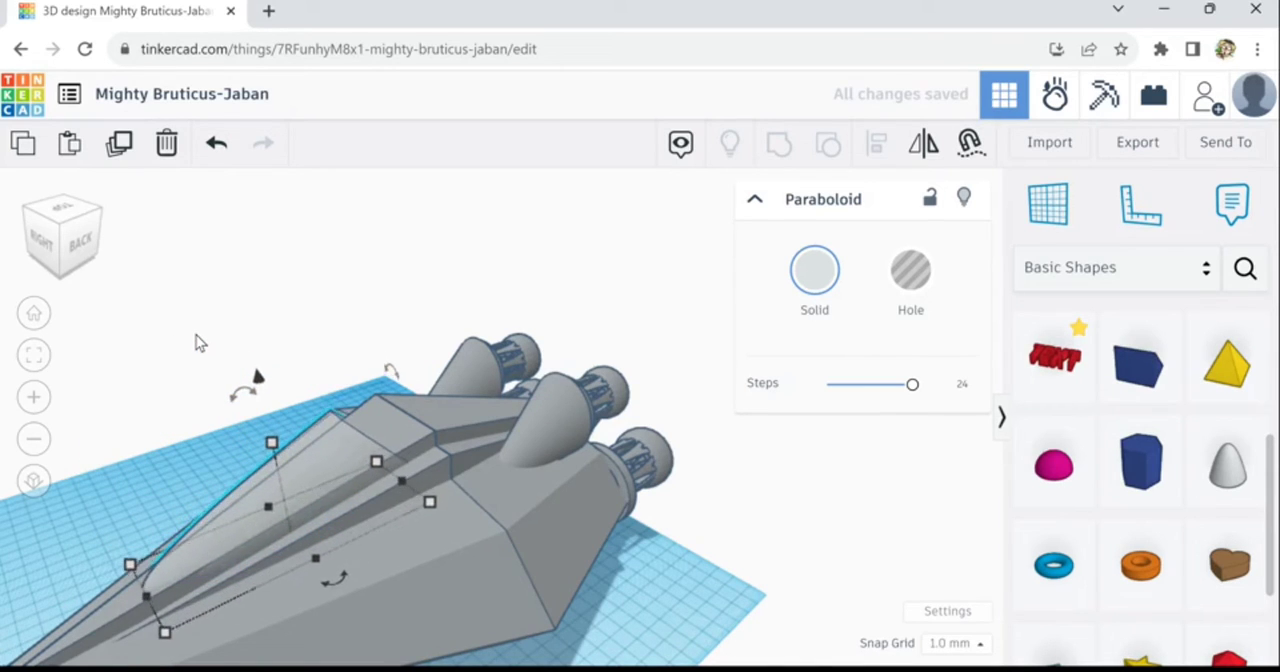
key("ctrl+Up")
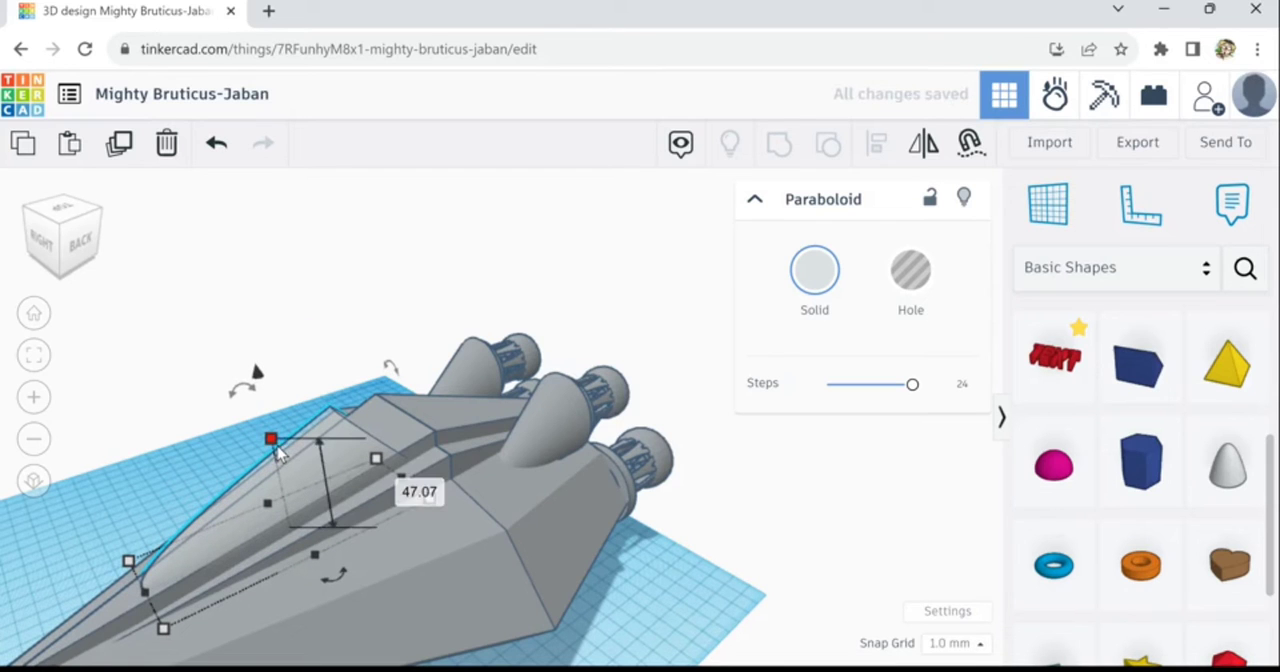
left_click(274, 444)
right_click_drag(120, 520, 546, 514)
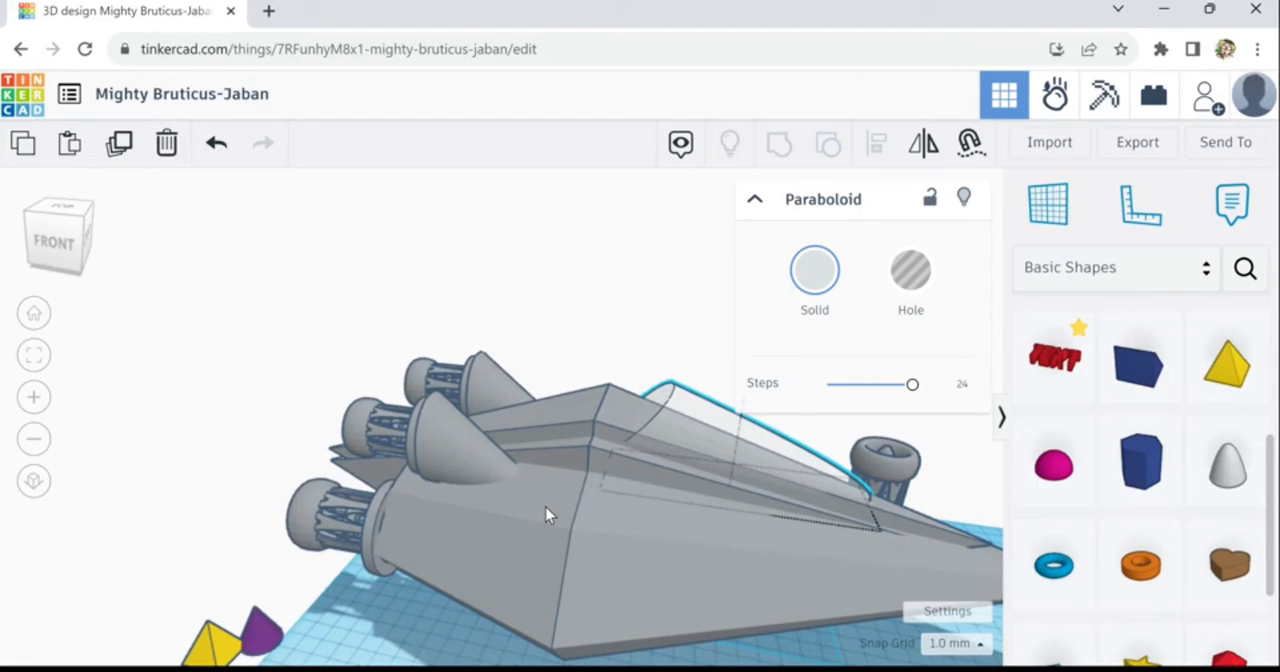
left_click(643, 411)
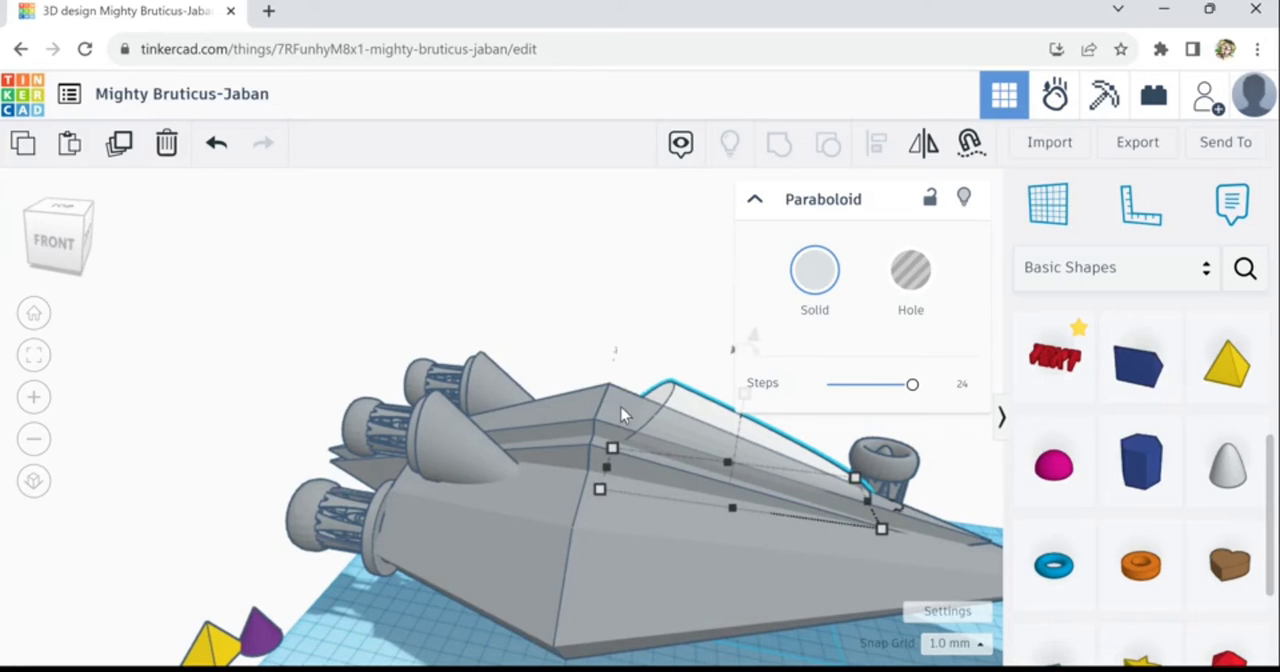
scroll(690, 543, "down", 2)
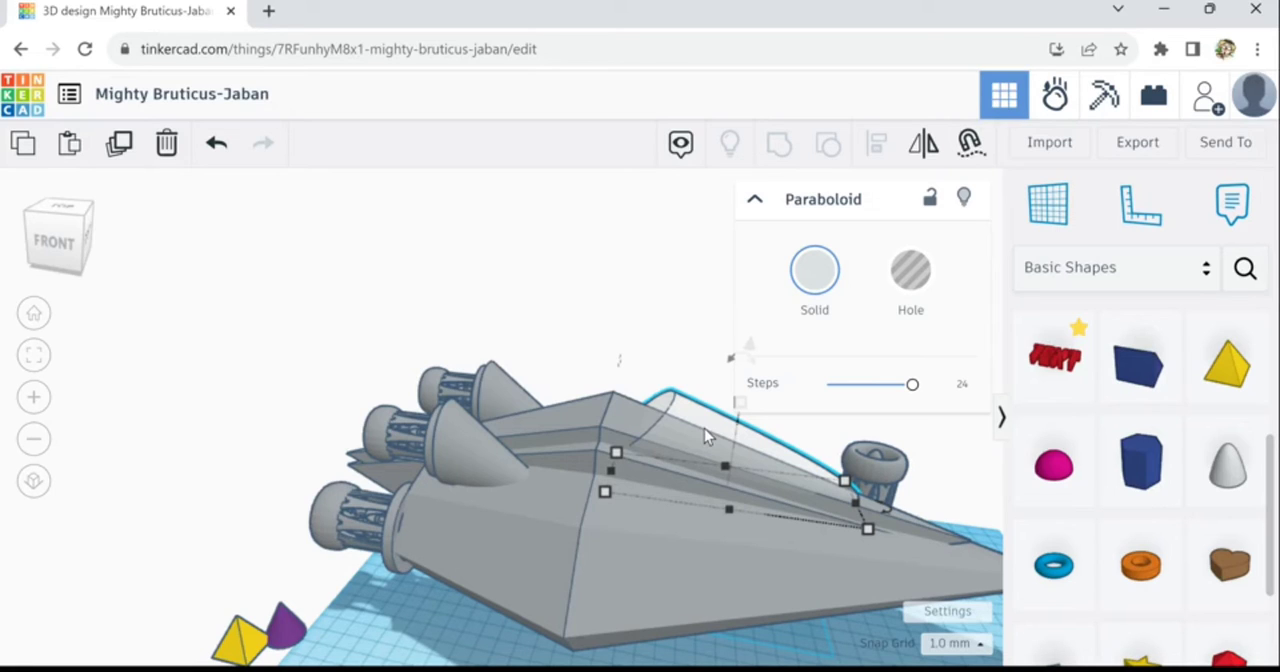
left_click(130, 160)
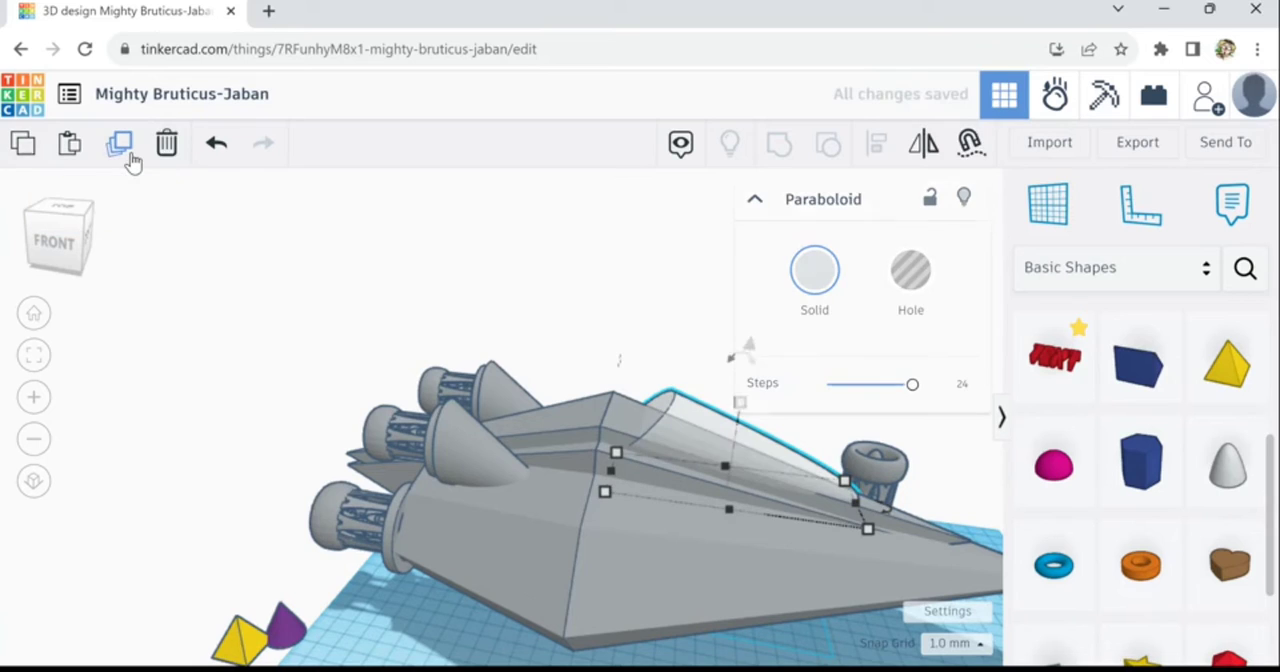
left_click(170, 150)
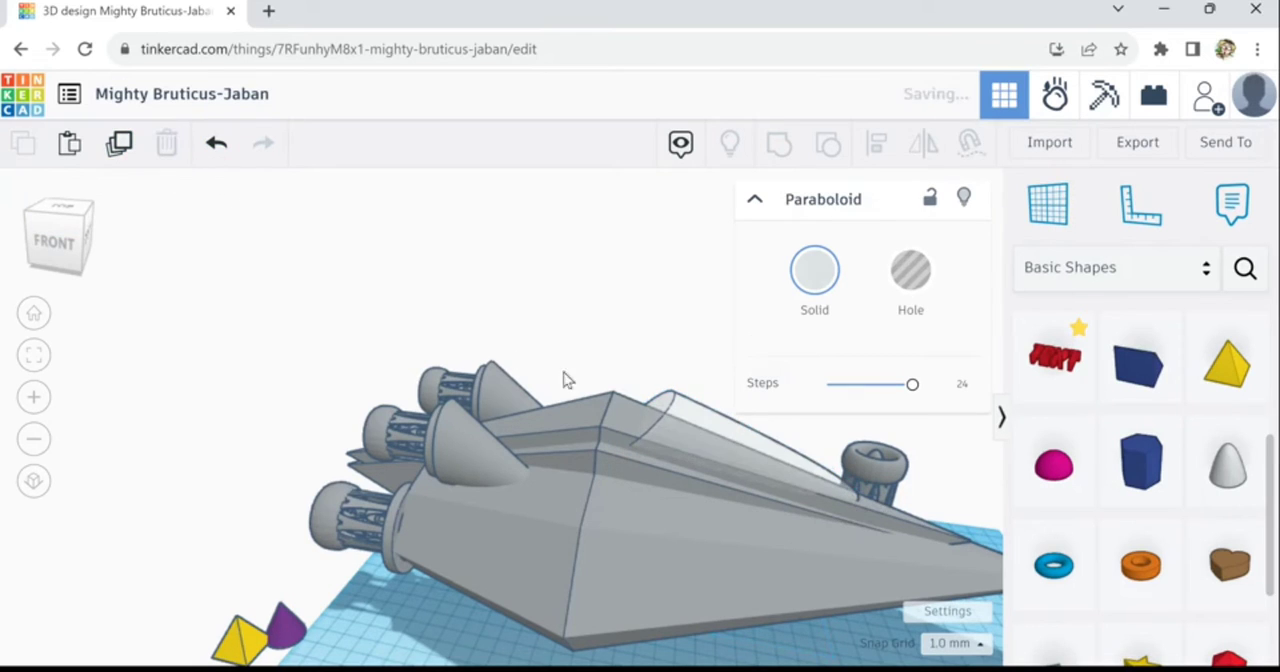
left_click(660, 438)
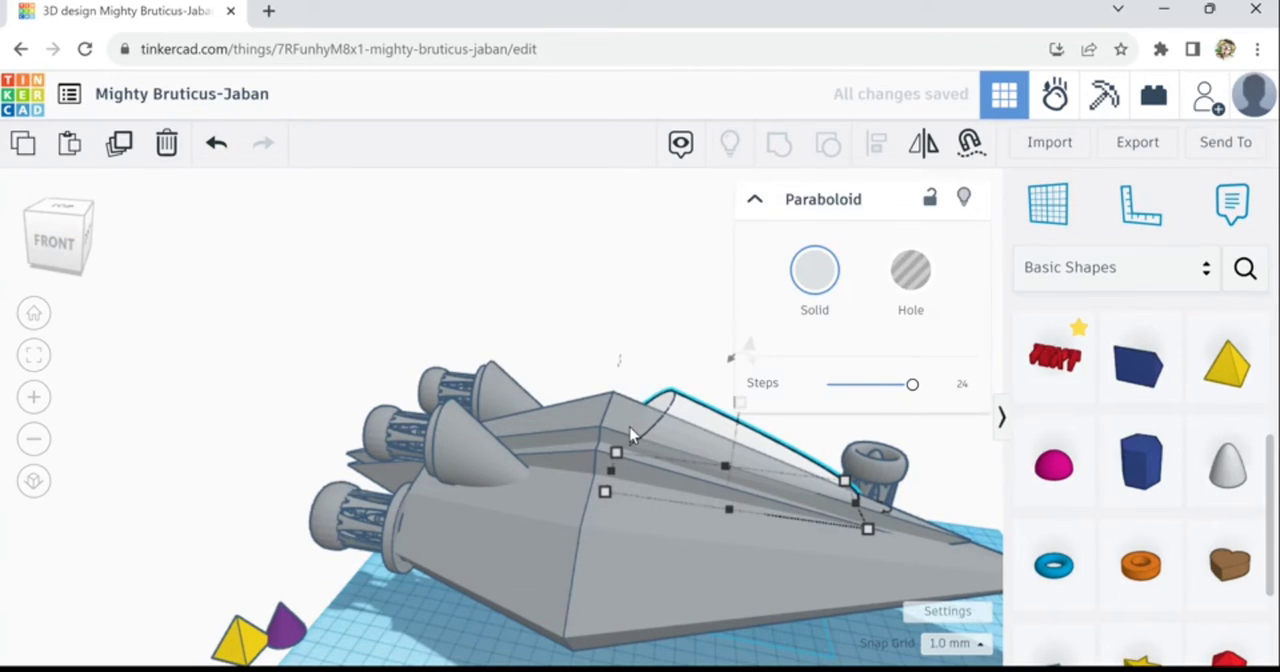
left_click(645, 455, "shift")
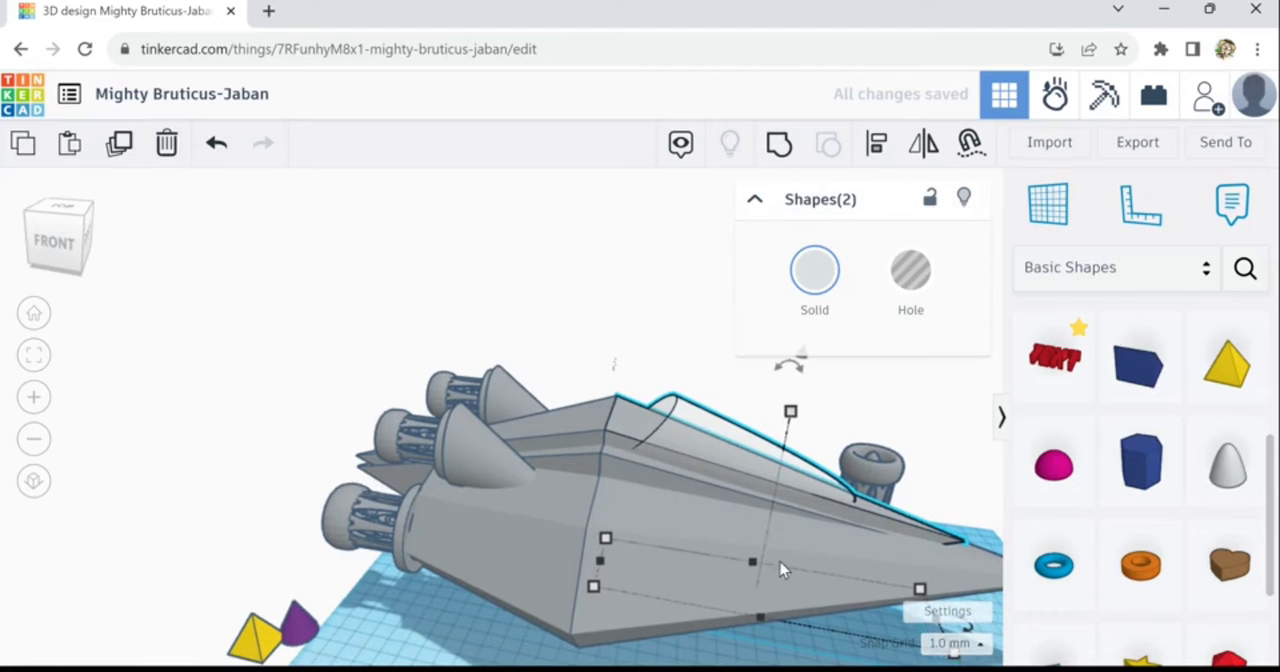
right_click_drag(942, 522, 951, 560)
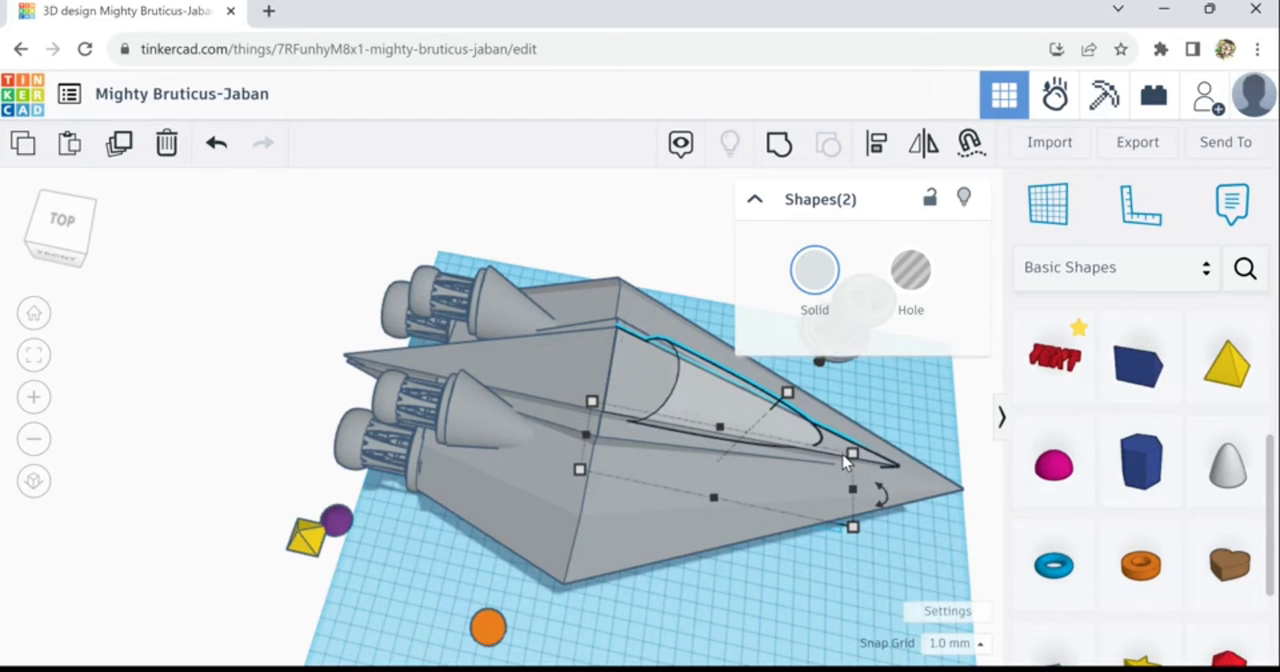
key("Escape")
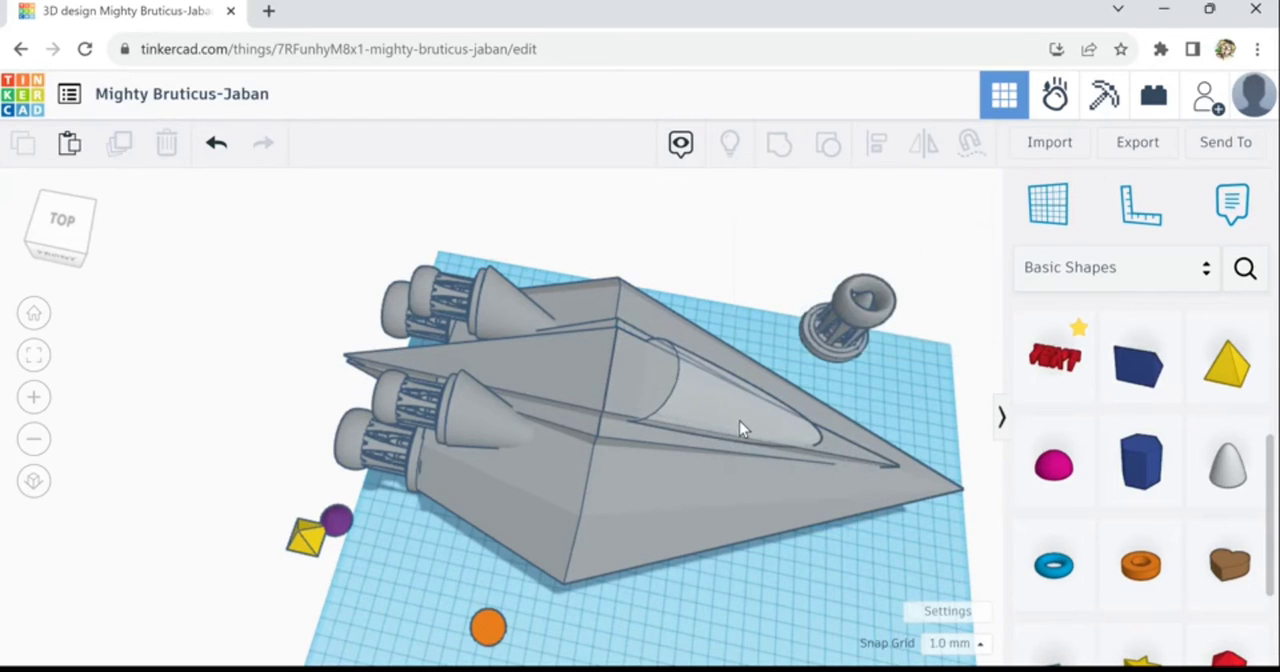
- Check the paraboloid's alignment with the ship's large hull using the Align tool
left_click(786, 441)
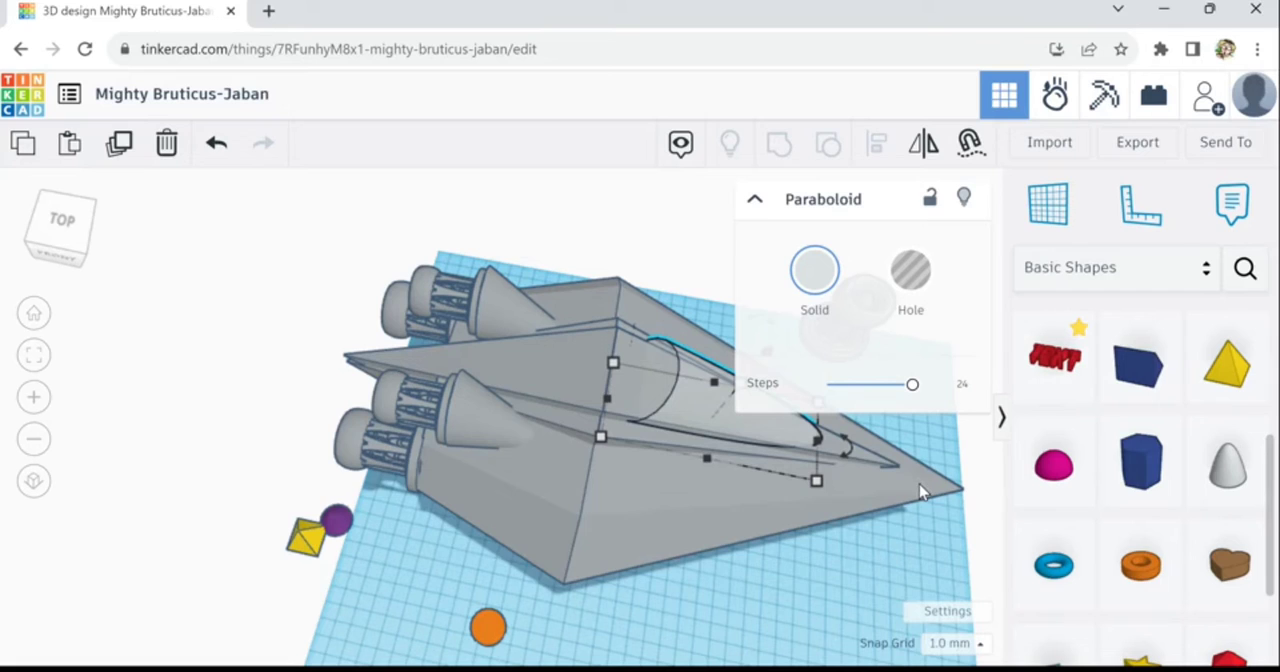
left_click(915, 485, "shift")
left_click(876, 143)
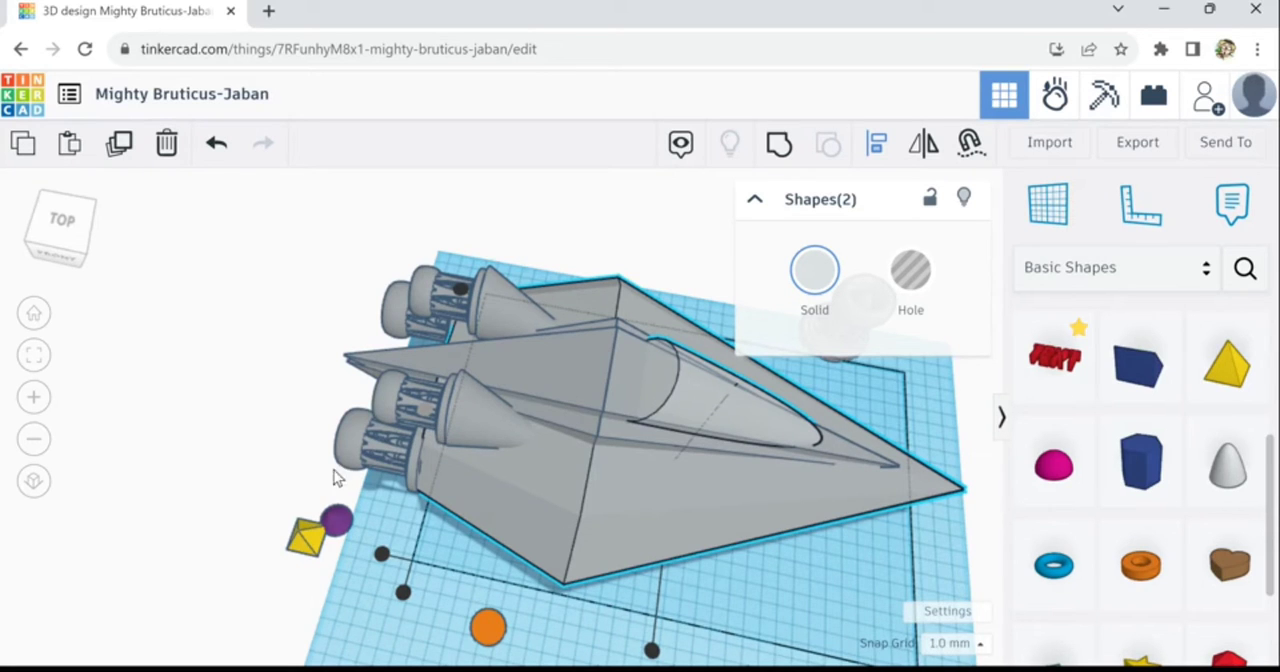
right_click_drag(336, 477, 267, 416)
left_click(269, 445)
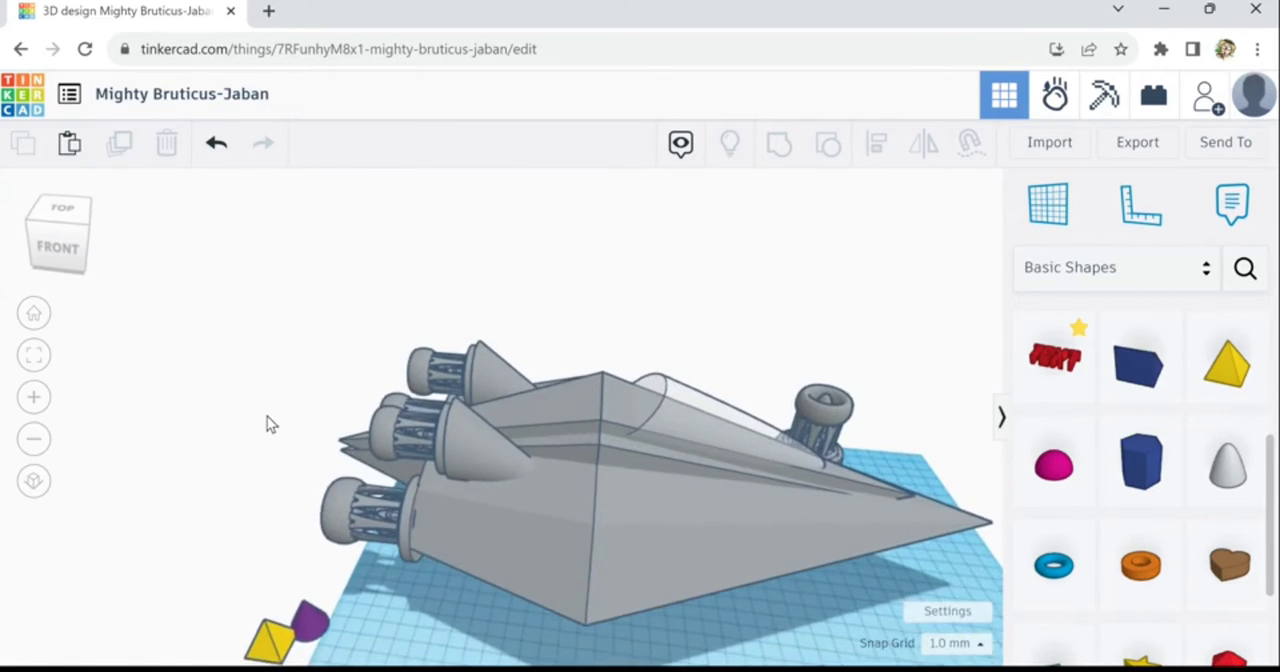
- Duplicate the canopy paraboloid in place and turn the copy into a hole
left_click(705, 414)
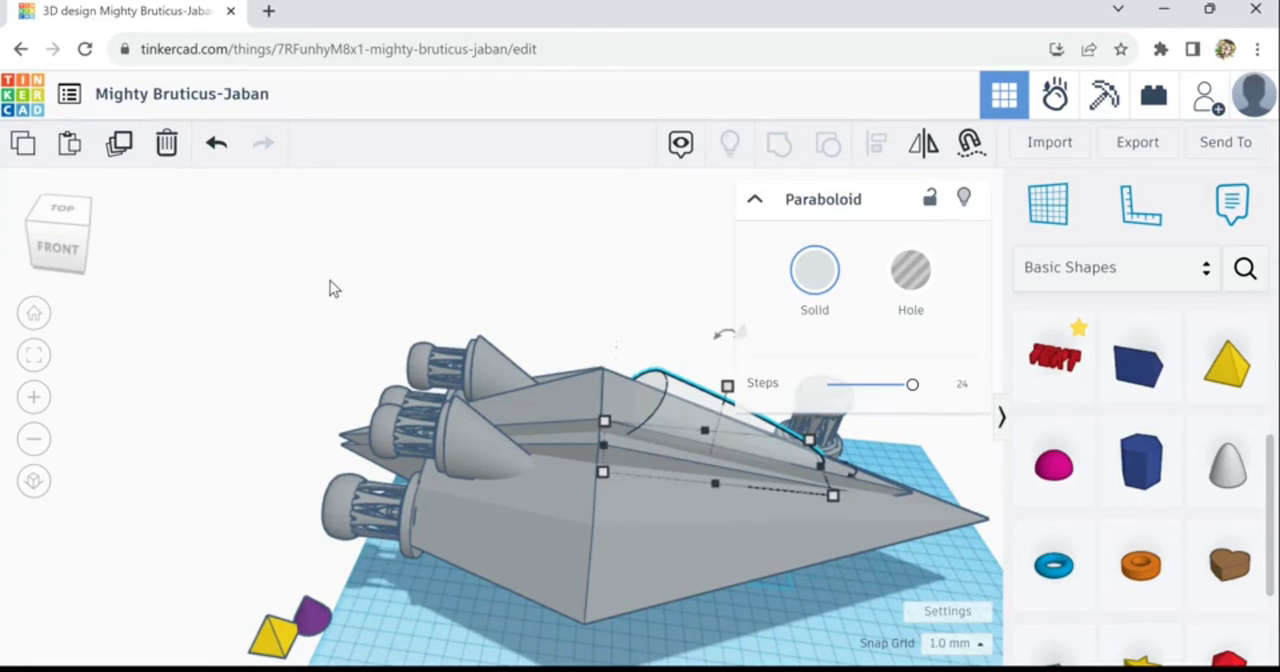
left_click(125, 160)
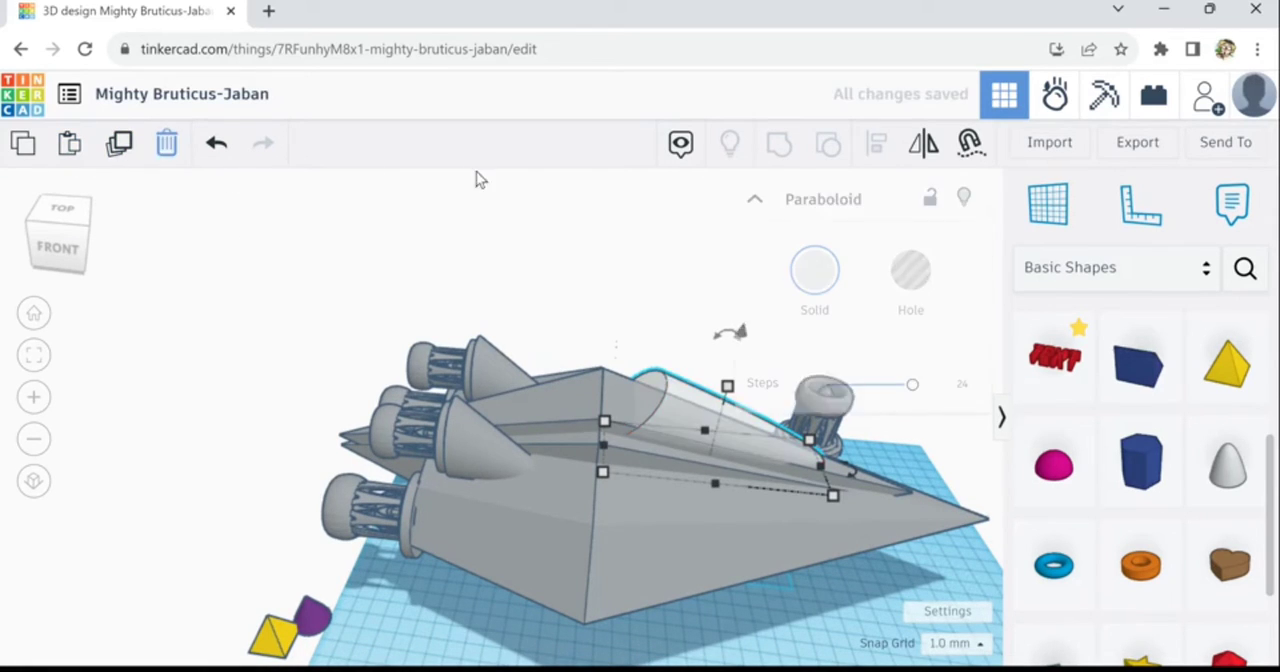
left_click(908, 272)
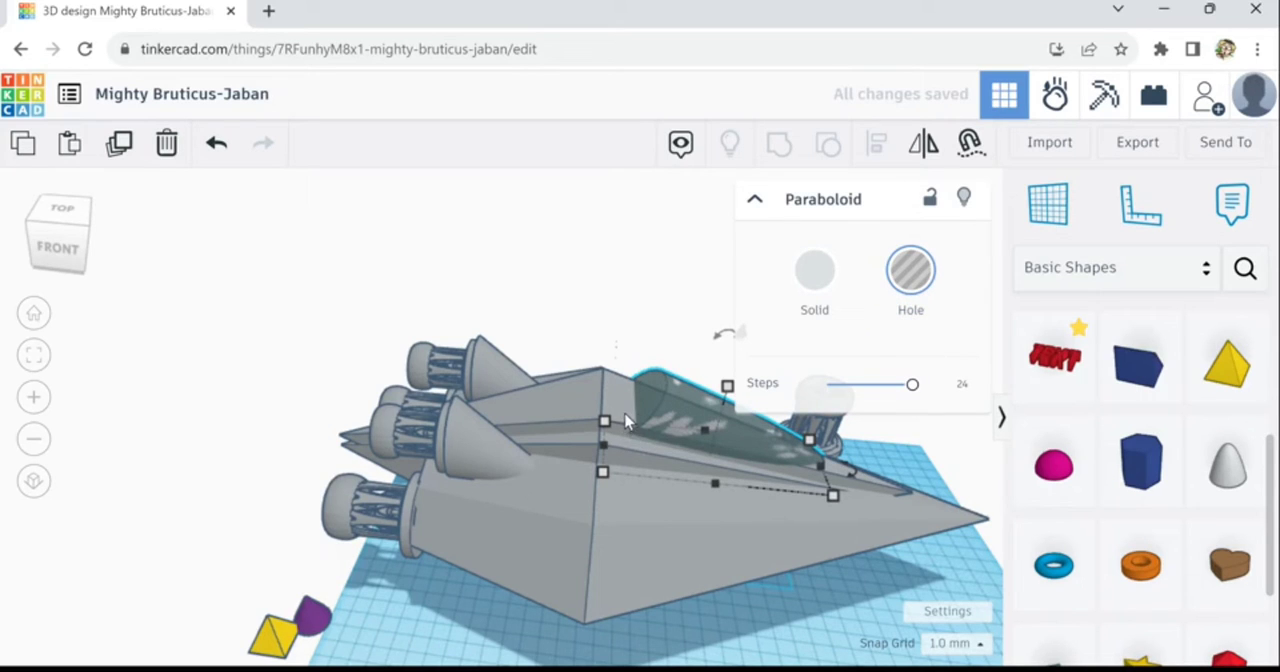
- Group the hole paraboloid with the ridge and hull shapes to cut a canopy-shaped recess into the ship
left_click(631, 465, "shift")
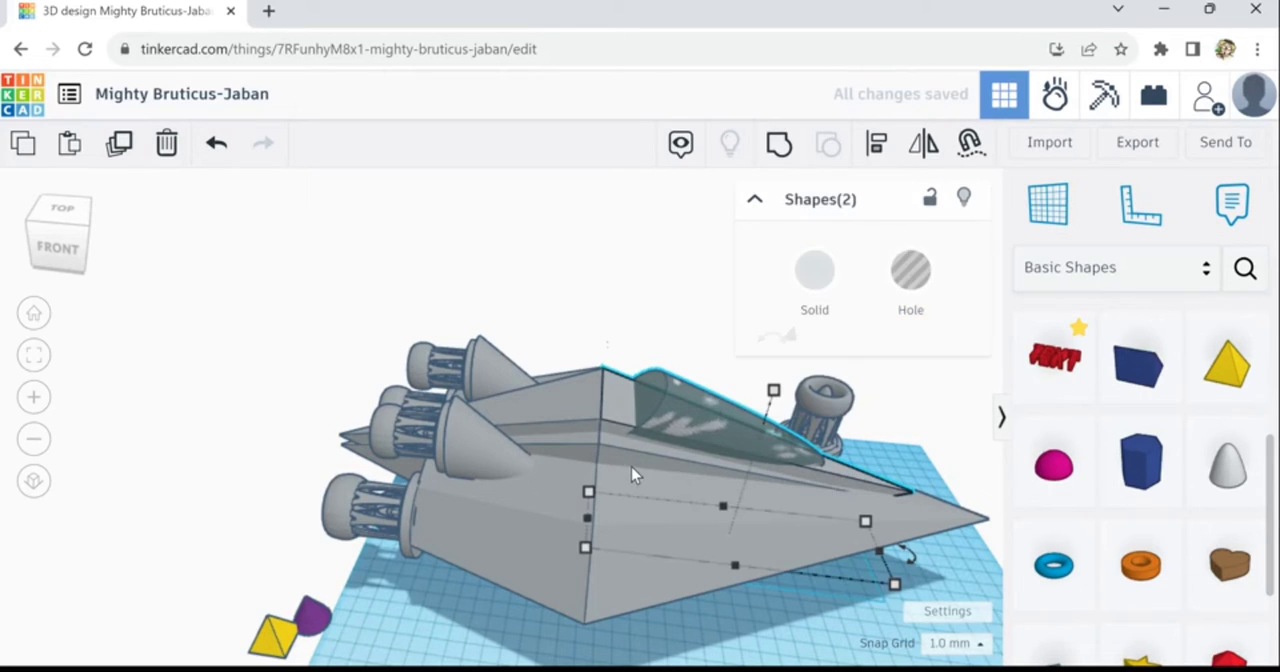
left_click(668, 511, "shift")
left_click(668, 511, "shift")
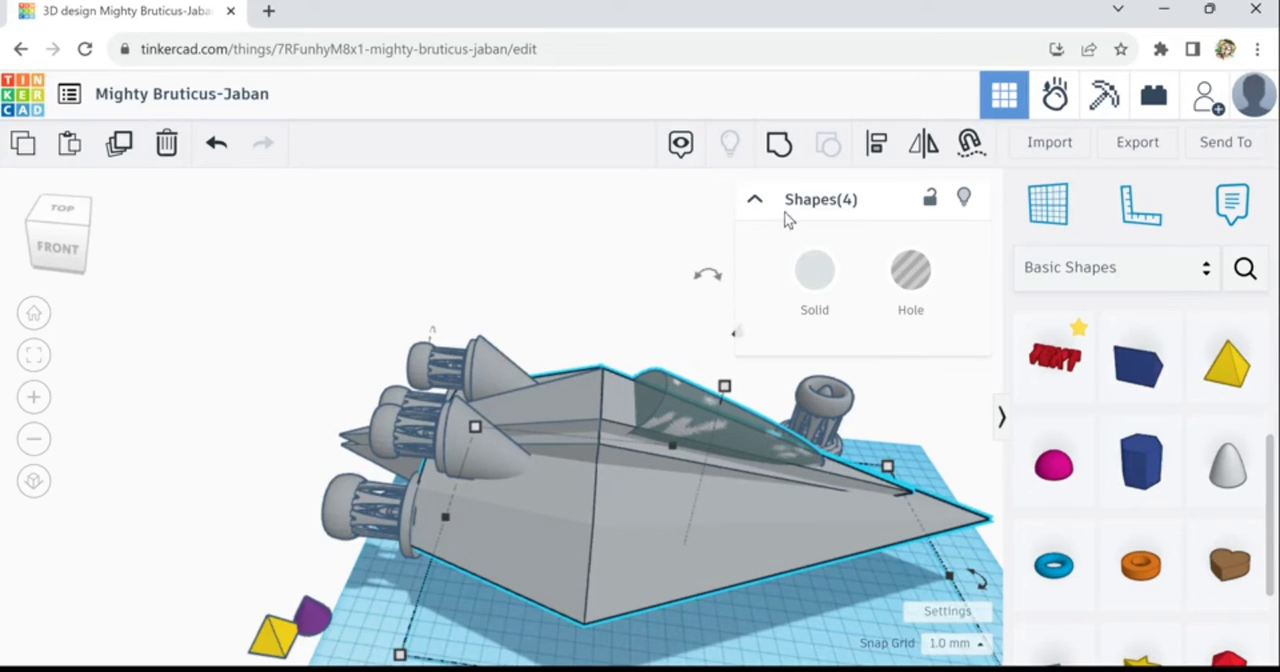
left_click(780, 146)
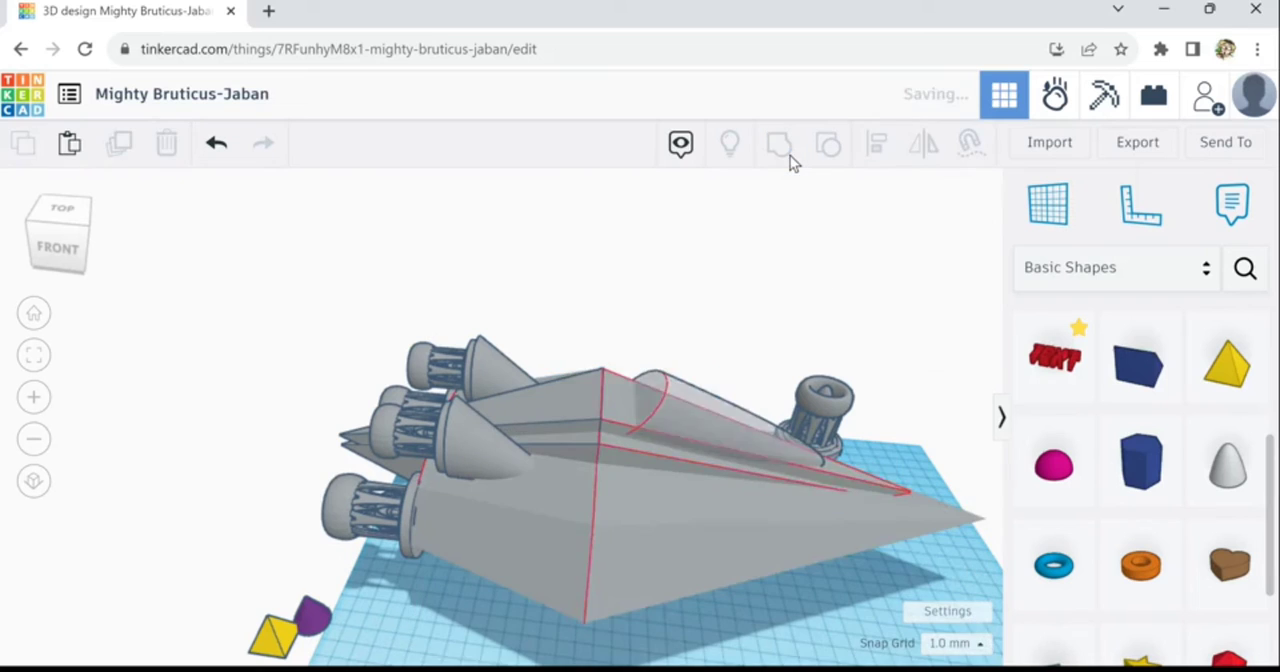
- Duplicate the remaining canopy paraboloid, then lower the copy slightly and shift it toward the rear engines
right_click_drag(857, 568, 737, 551)
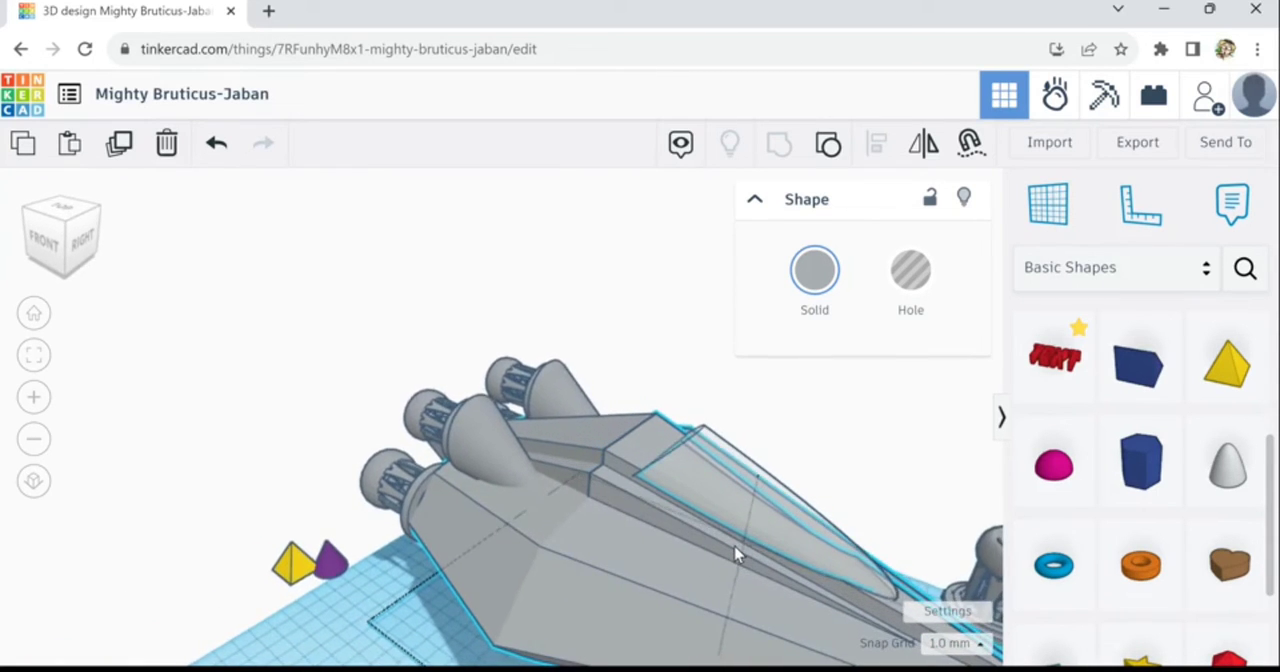
left_click(676, 380)
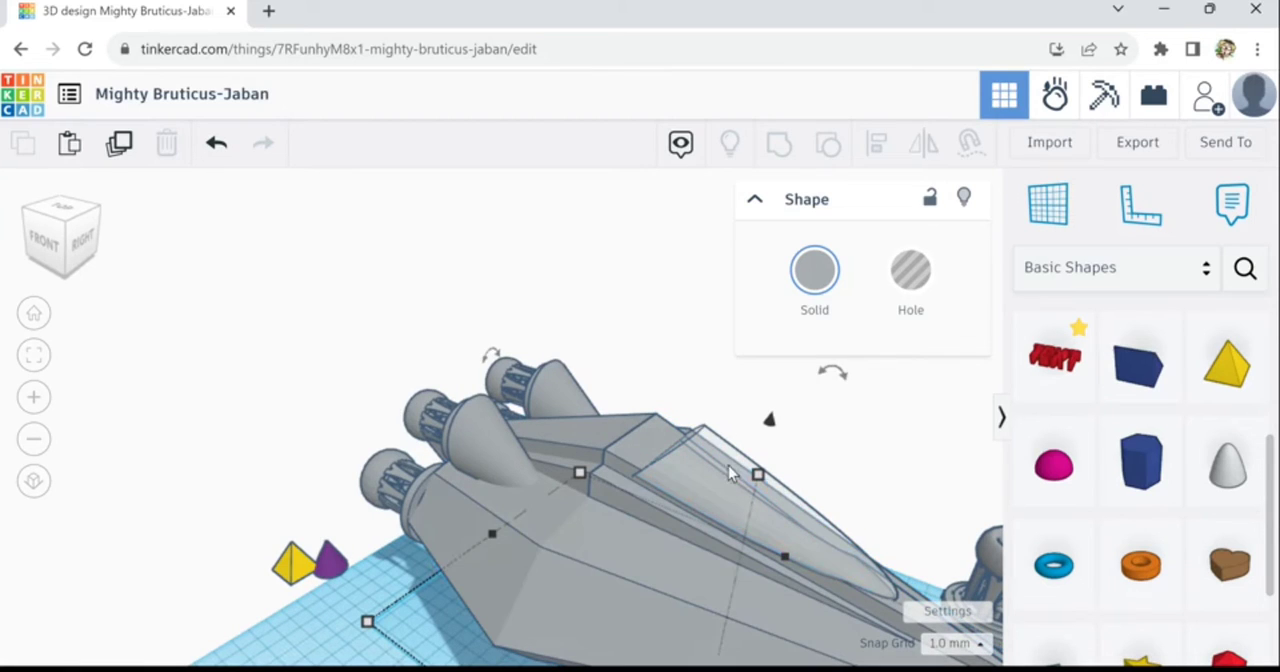
left_click(730, 491)
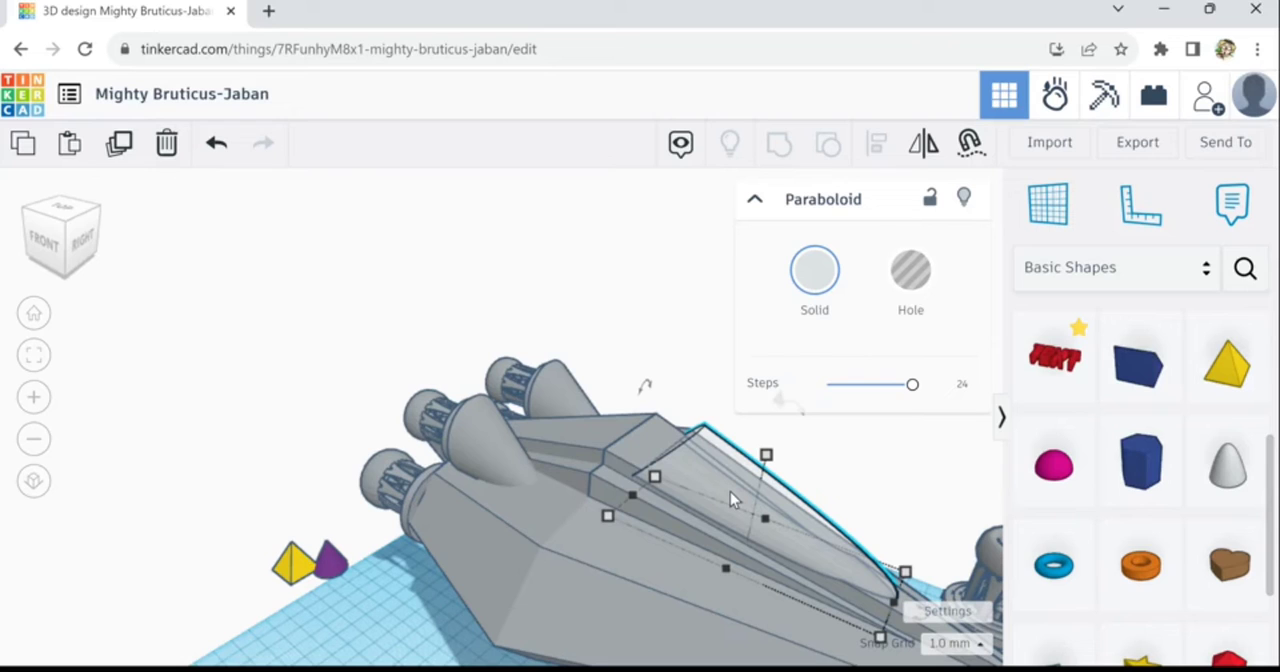
left_click(128, 155)
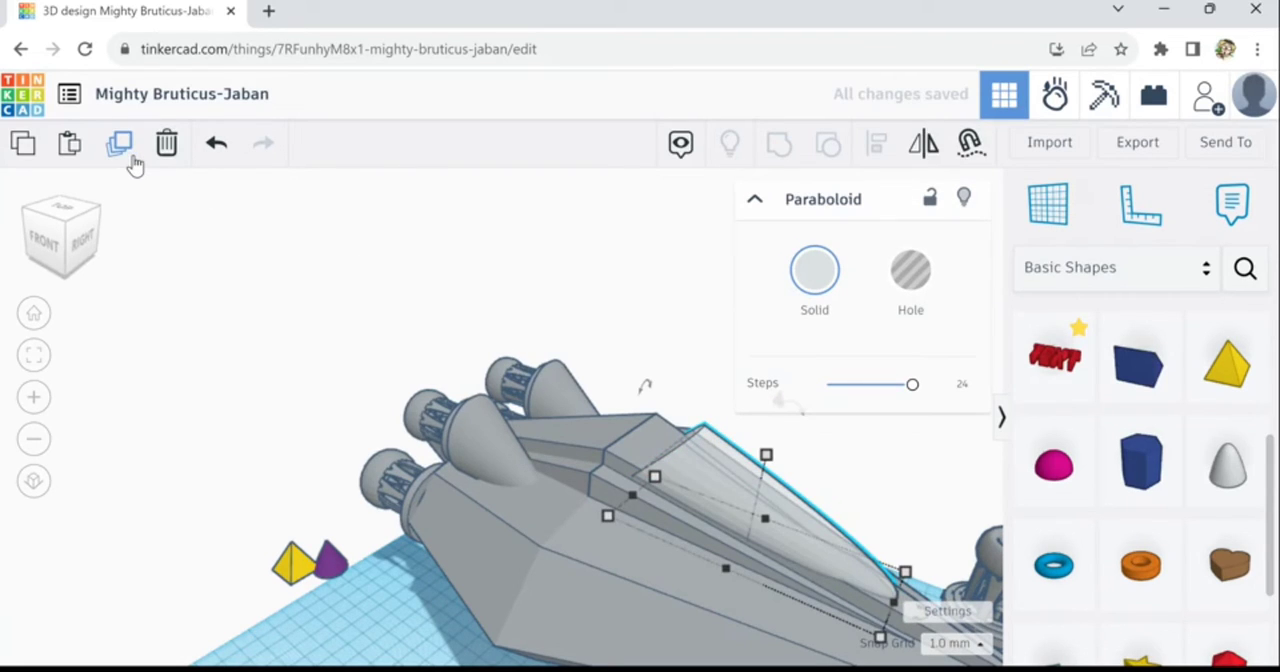
key("ctrl+Down")
key("ctrl+Down")
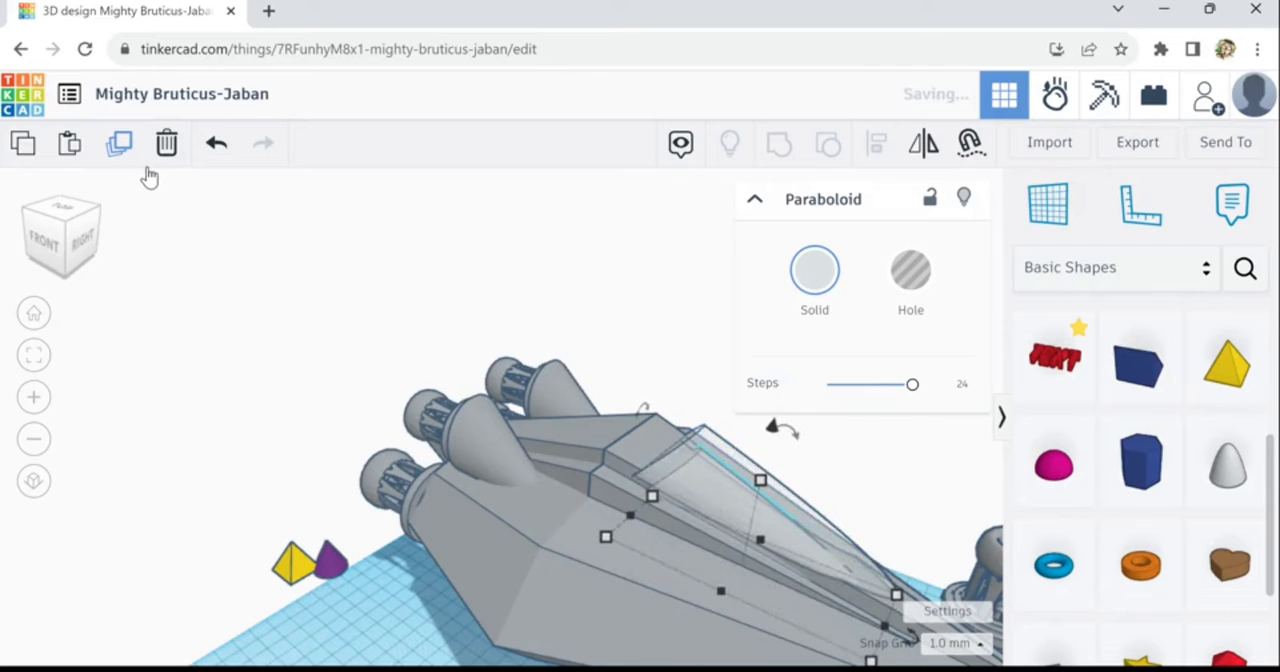
key("Left")
key("Left")
key("Left")
key("Left")
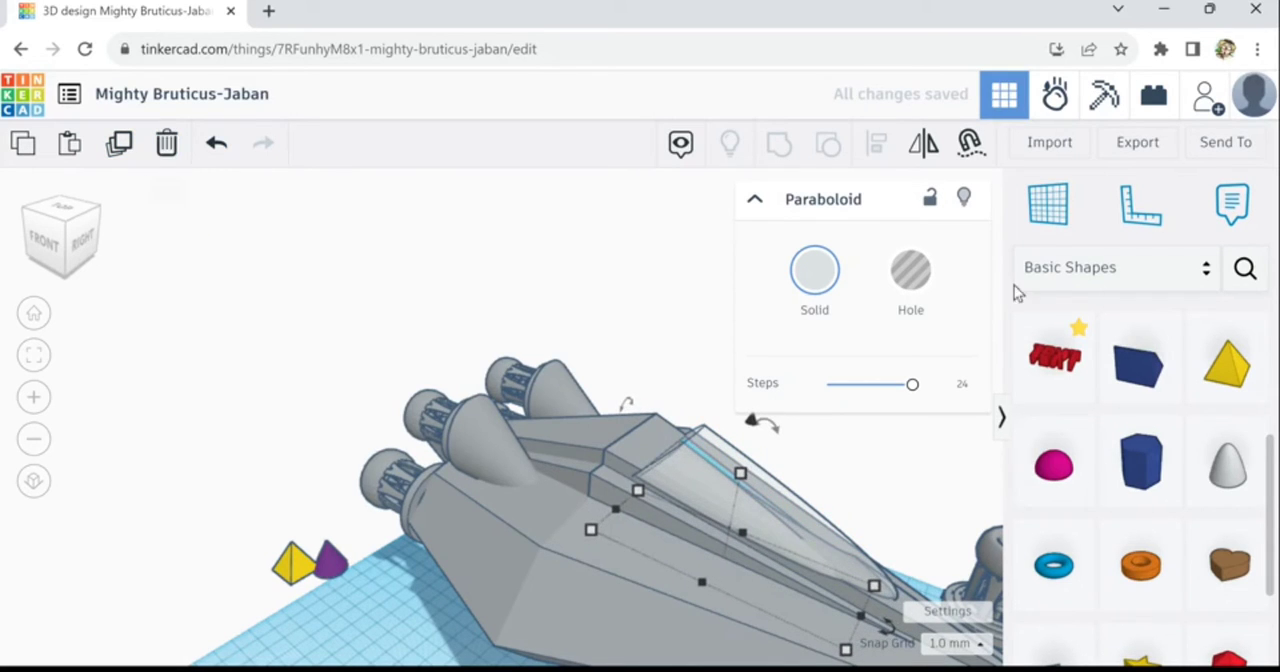
- Turn the offset paraboloid copy into a hole and group it with the hull to deepen the cockpit recess
left_click(918, 285)
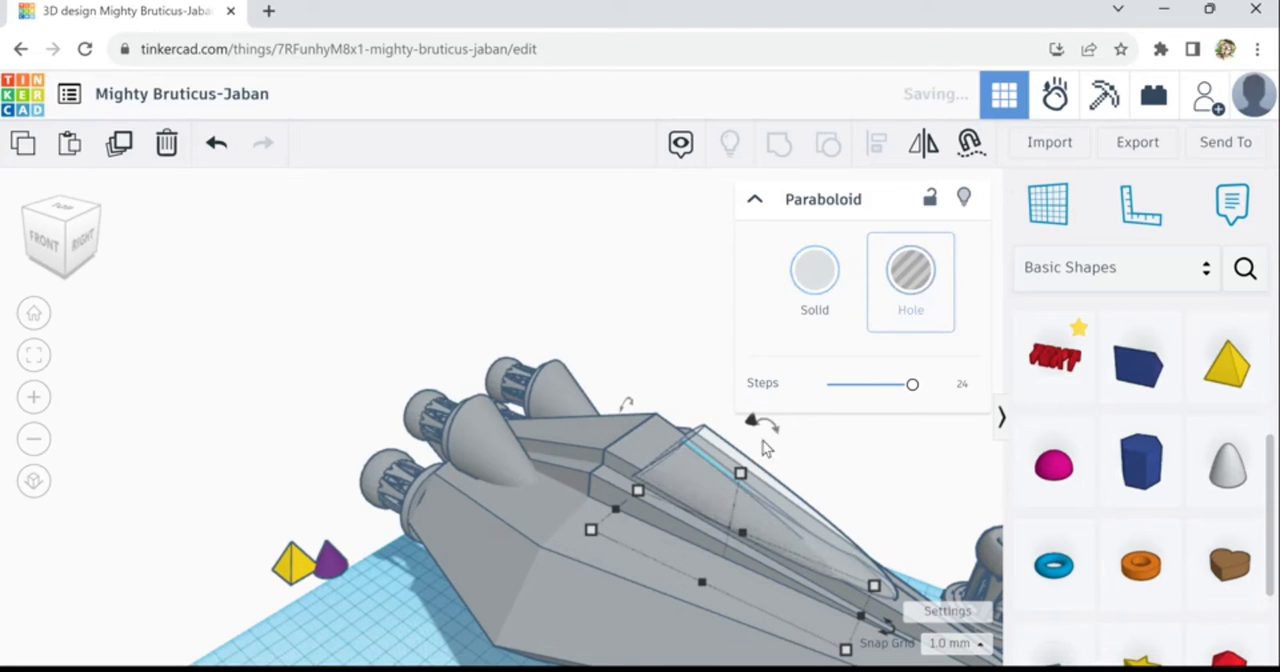
left_click(611, 562, "shift")
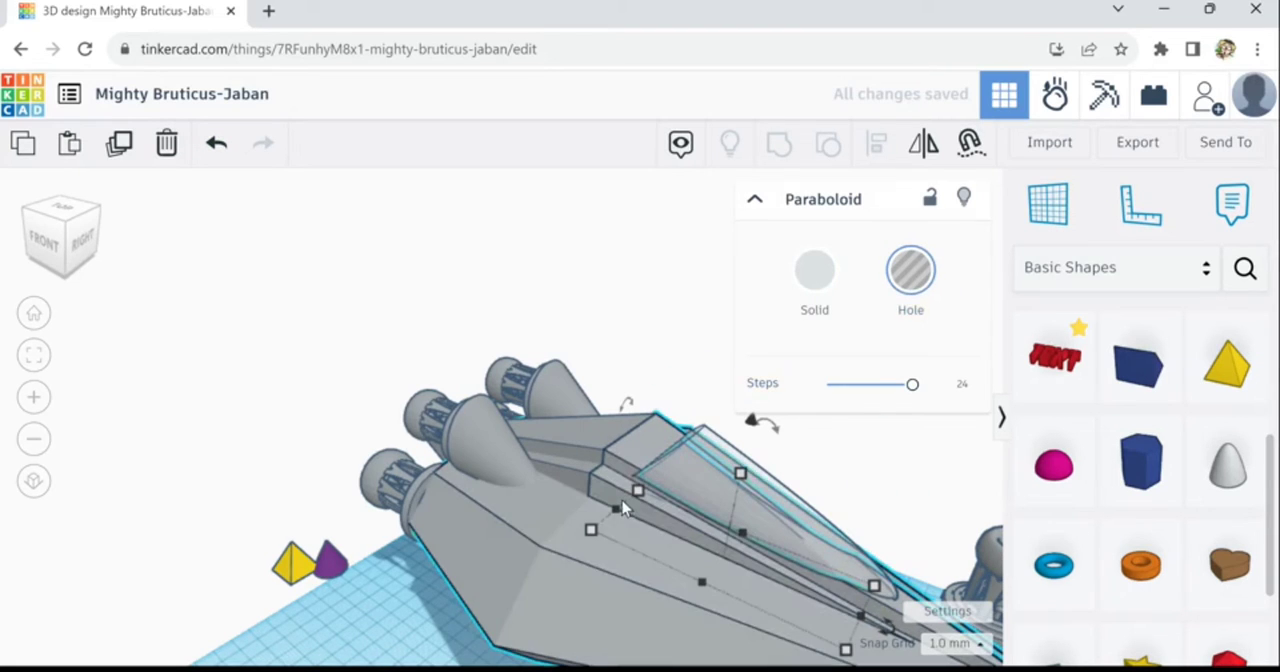
left_click(611, 578, "shift")
left_click(614, 575, "shift")
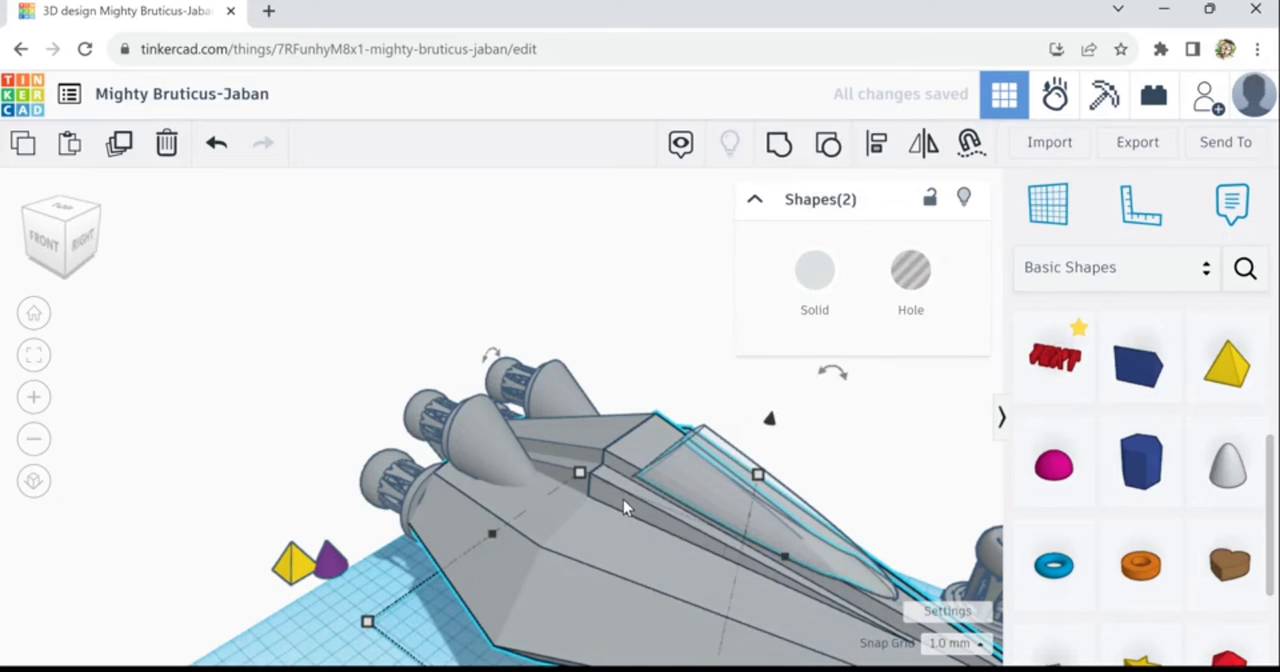
left_click(790, 152)
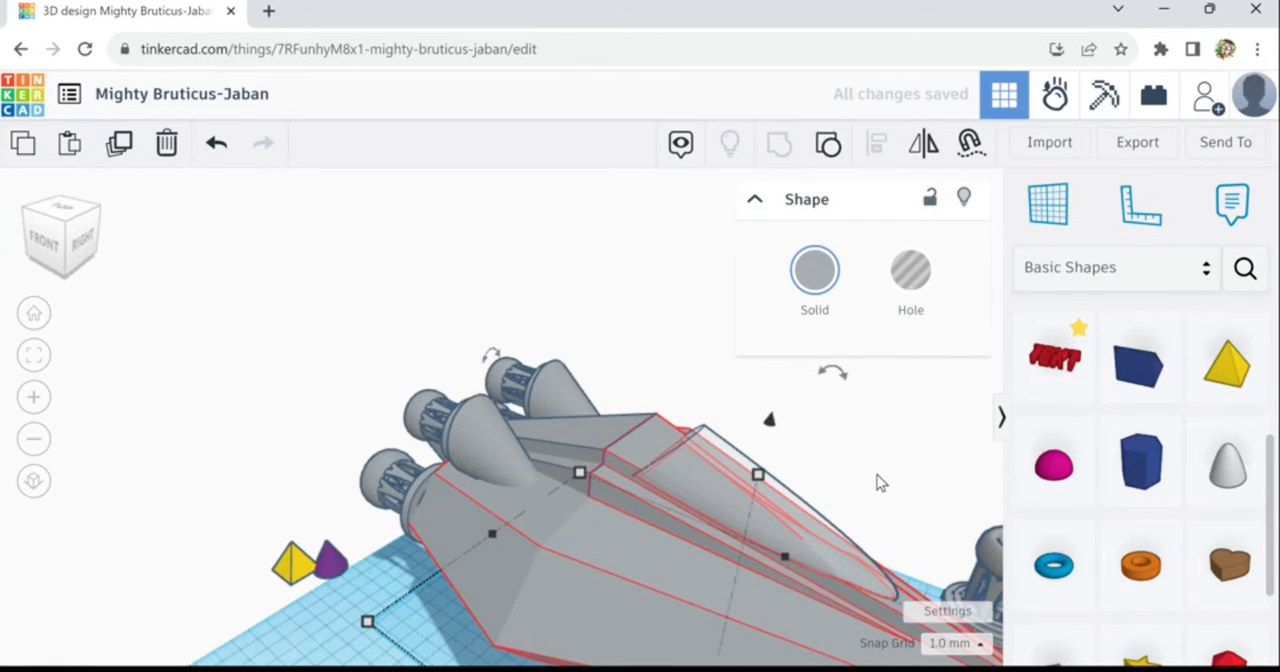
- Duplicate the canopy paraboloid and pull the copy's nose end back past its base, making a shorter shape pointing at the engines
right_click_drag(887, 477, 955, 470)
left_click(696, 443)
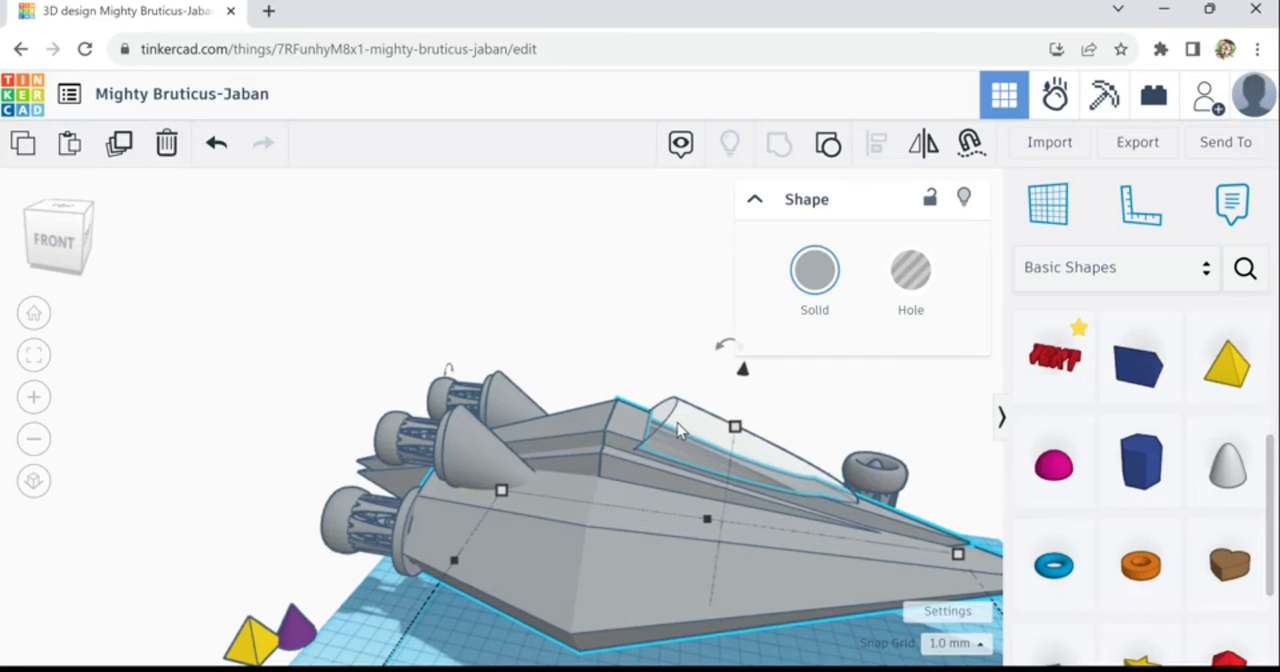
left_click(695, 437)
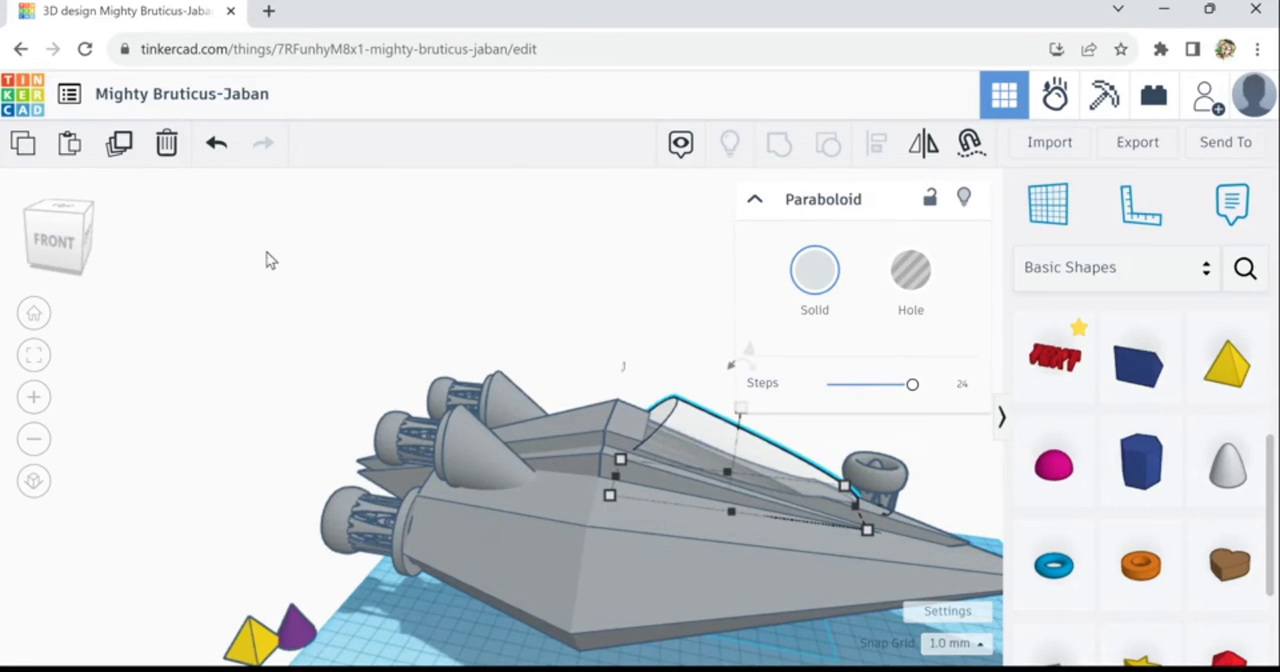
left_click(652, 423)
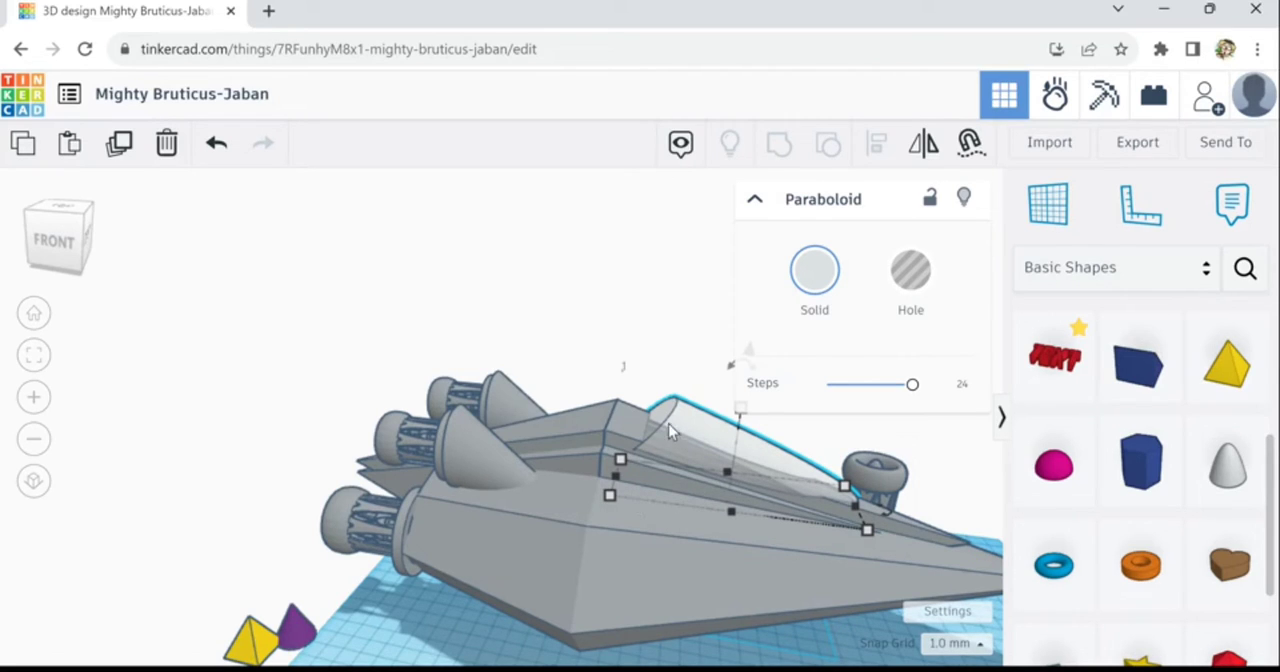
scroll(683, 406, "up", 5)
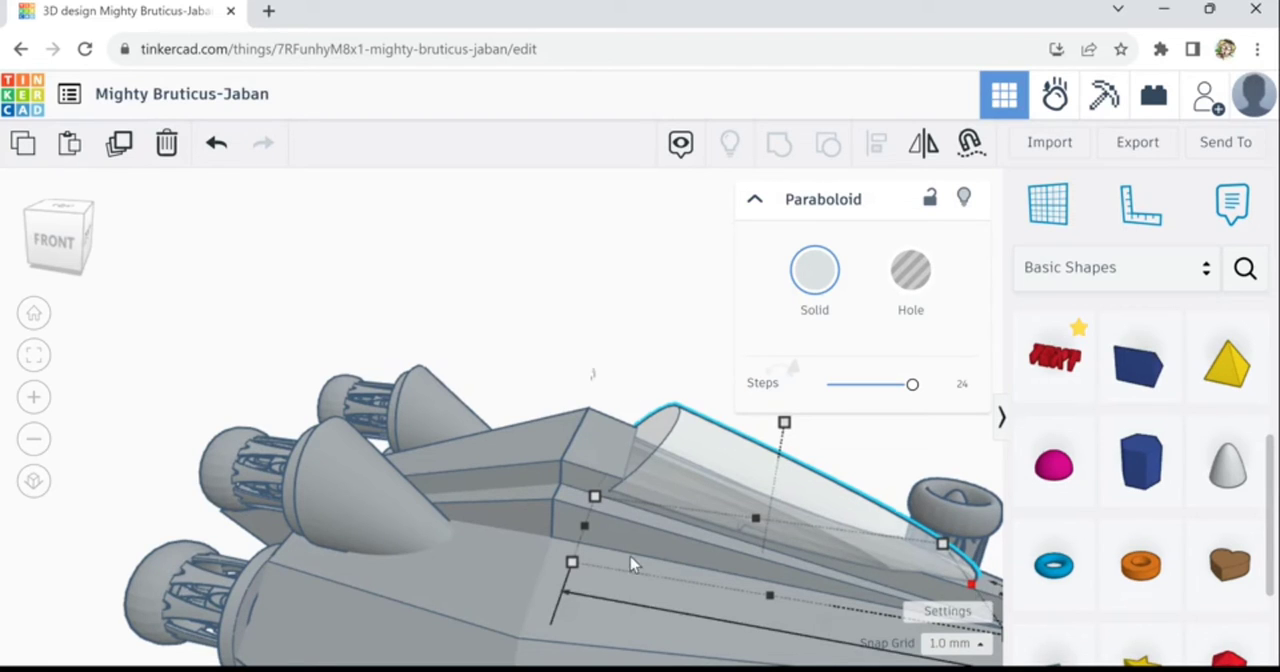
left_click_drag(630, 565, 370, 526)
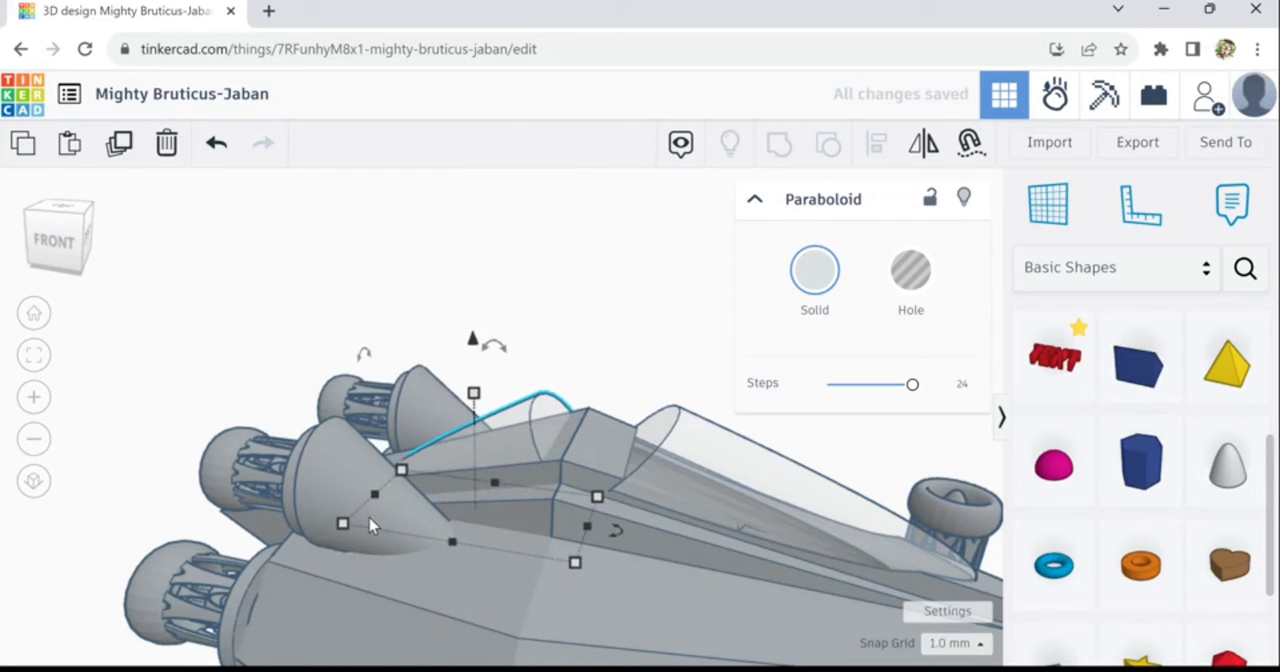
- Move the reversed paraboloid forward along the ridge until the top of its base meets the top of the canopy's rear edge
key("shift+Right")
key("shift+Right")
key("shift+Right")
key("Right")
key("Right")
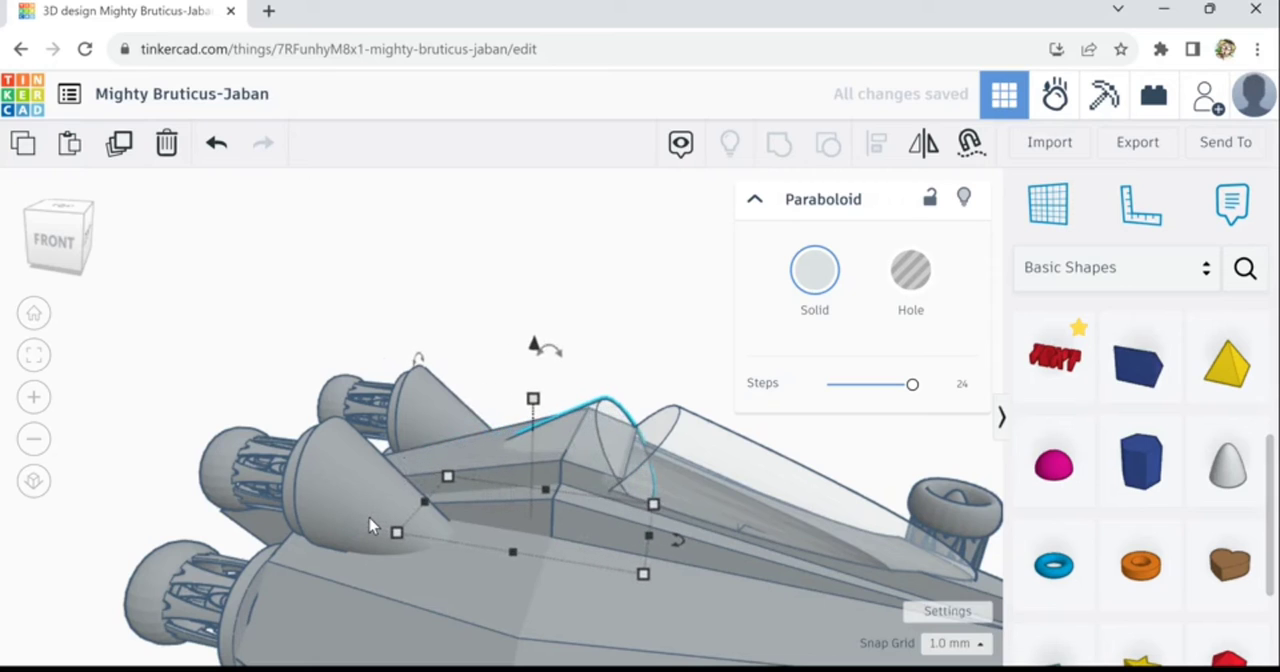
key("Right")
key("Right")
key("shift+Right")
key("shift+Right")
key("Right")
key("Right")
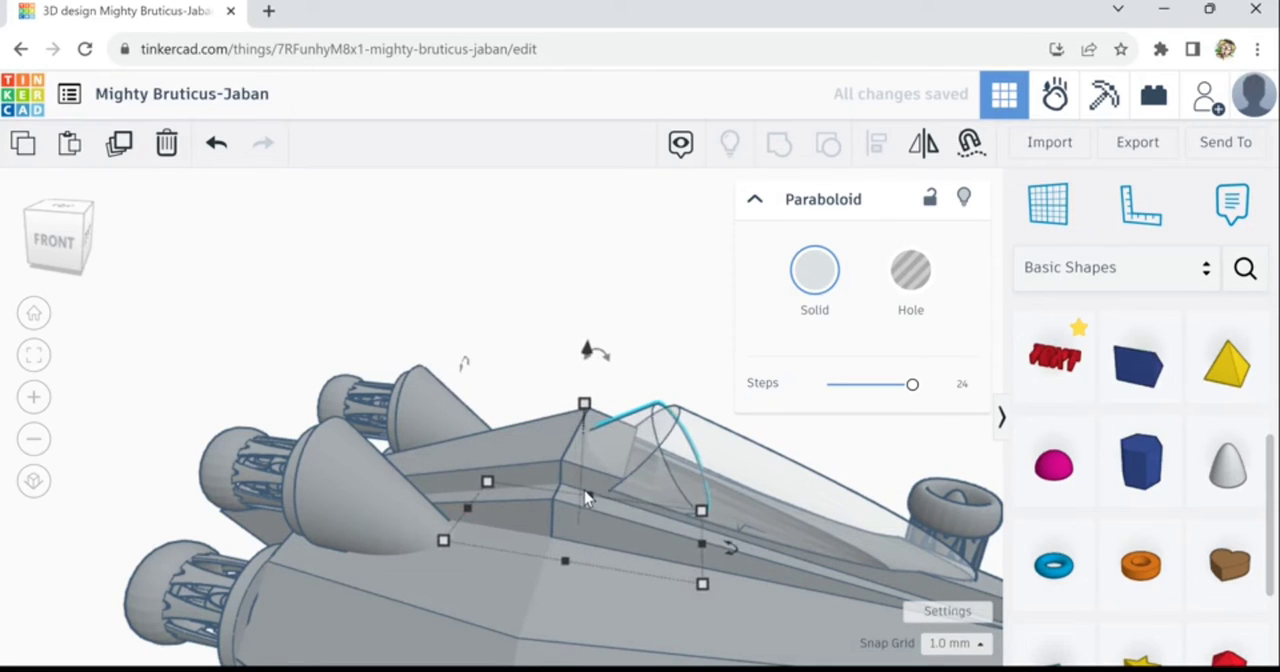
key("Right")
key("Right")
key("Right")
key("Right")
key("Right")
key("Right")
key("Right")
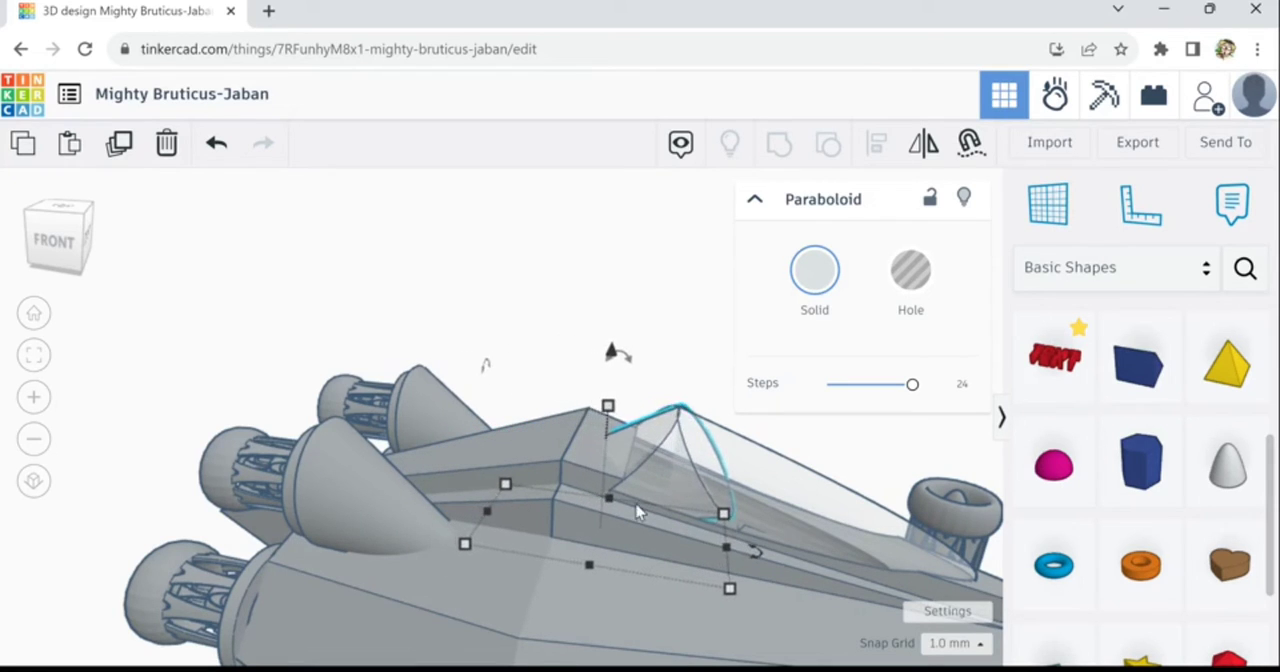
- Turn off transparency for the reversed paraboloid and the canopy, and delete the reversed paraboloid
right_click_drag(812, 579, 755, 590)
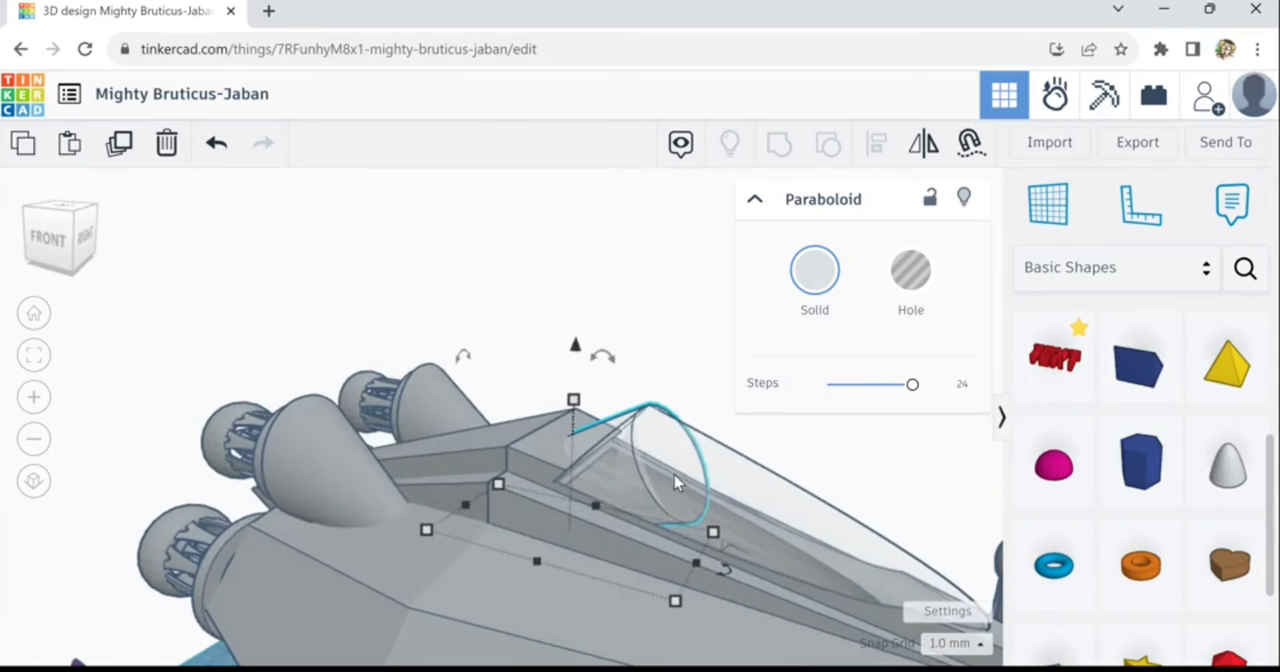
left_click(838, 303)
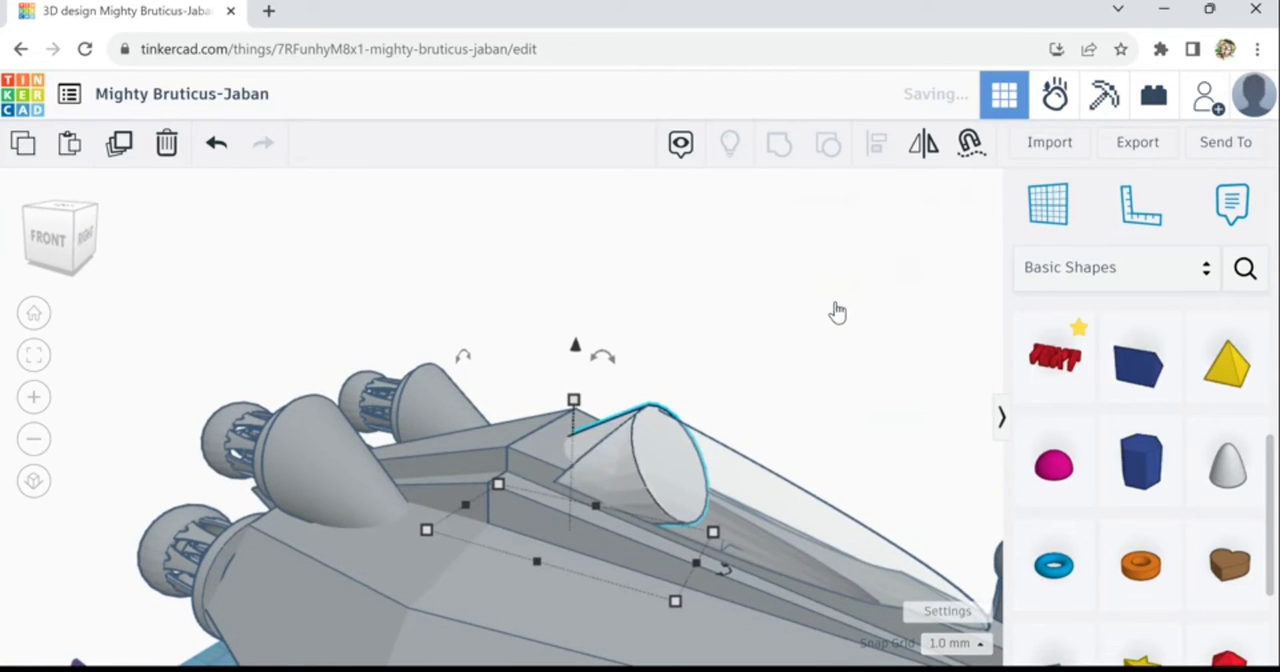
left_click(736, 511)
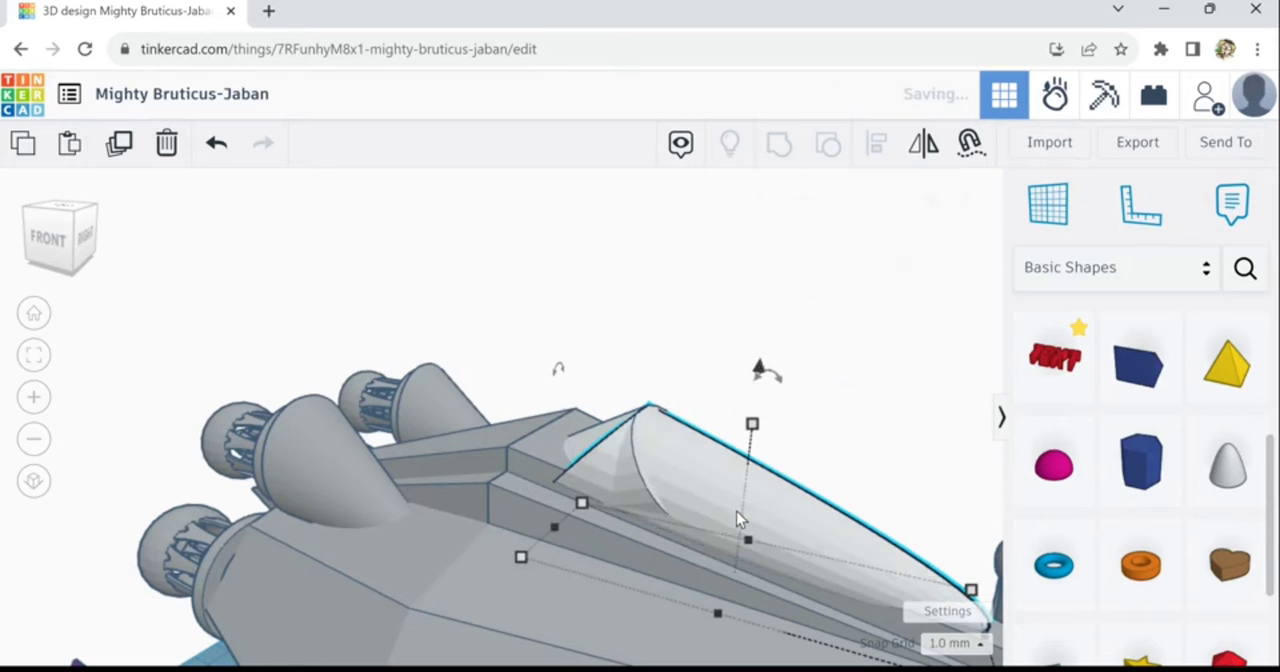
right_click_drag(680, 394, 668, 519)
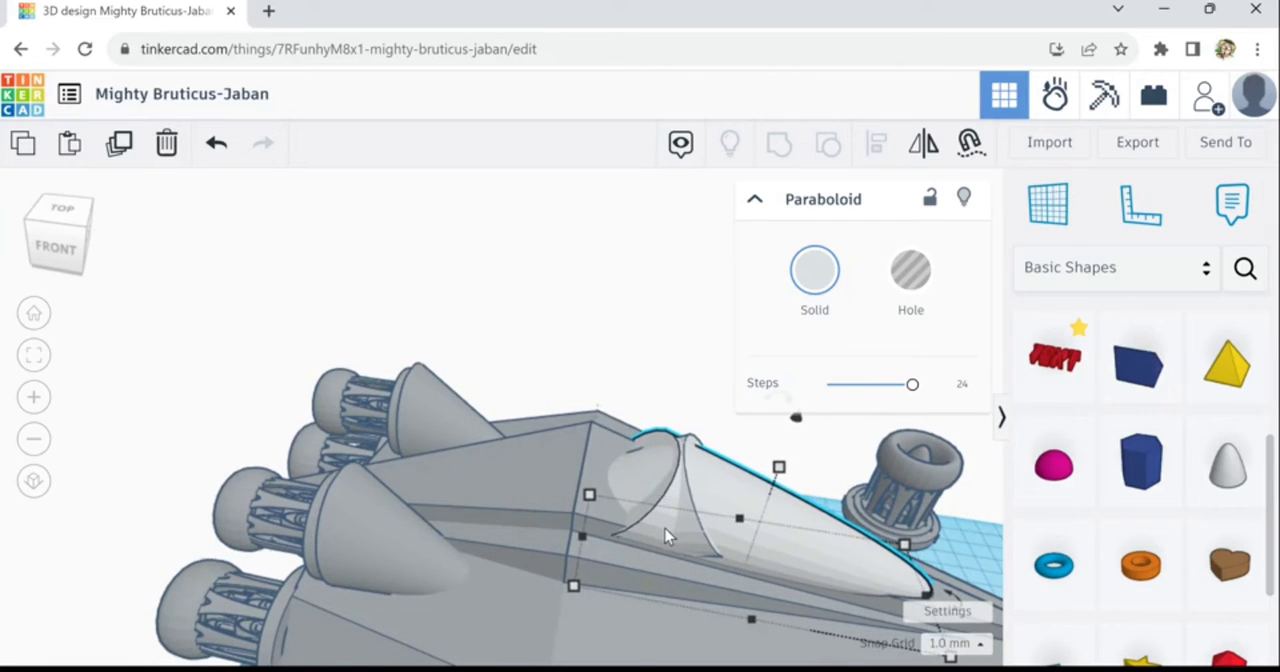
left_click(655, 478)
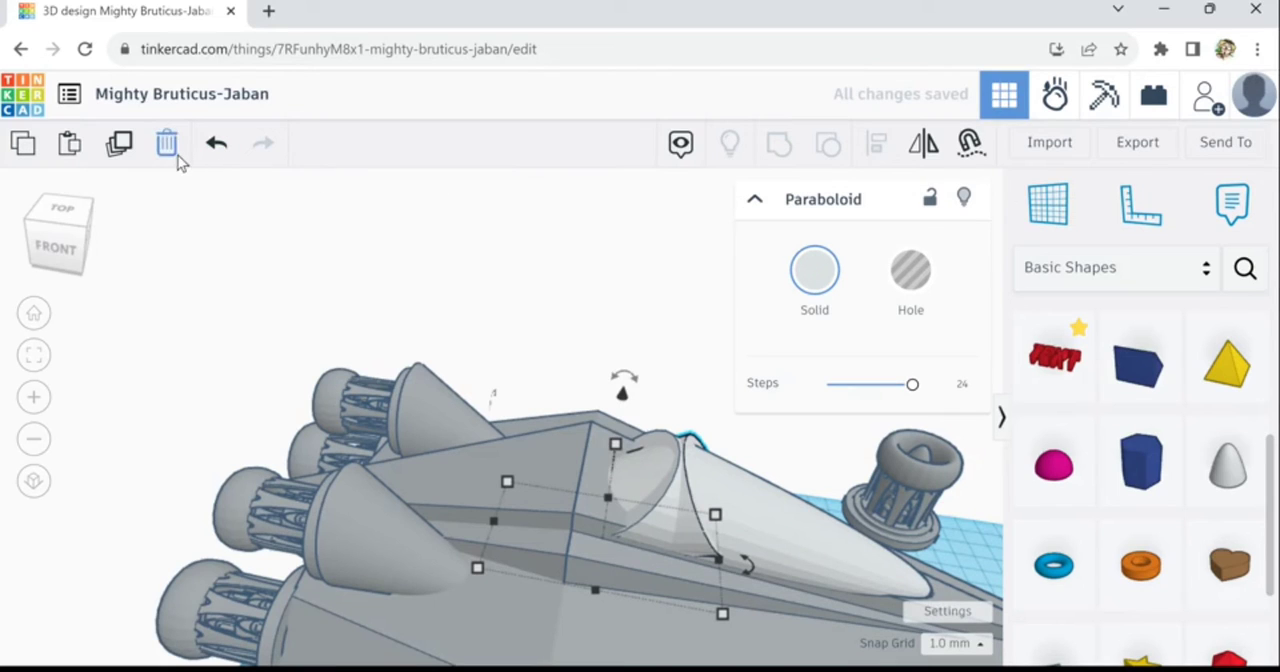
left_click(351, 281)
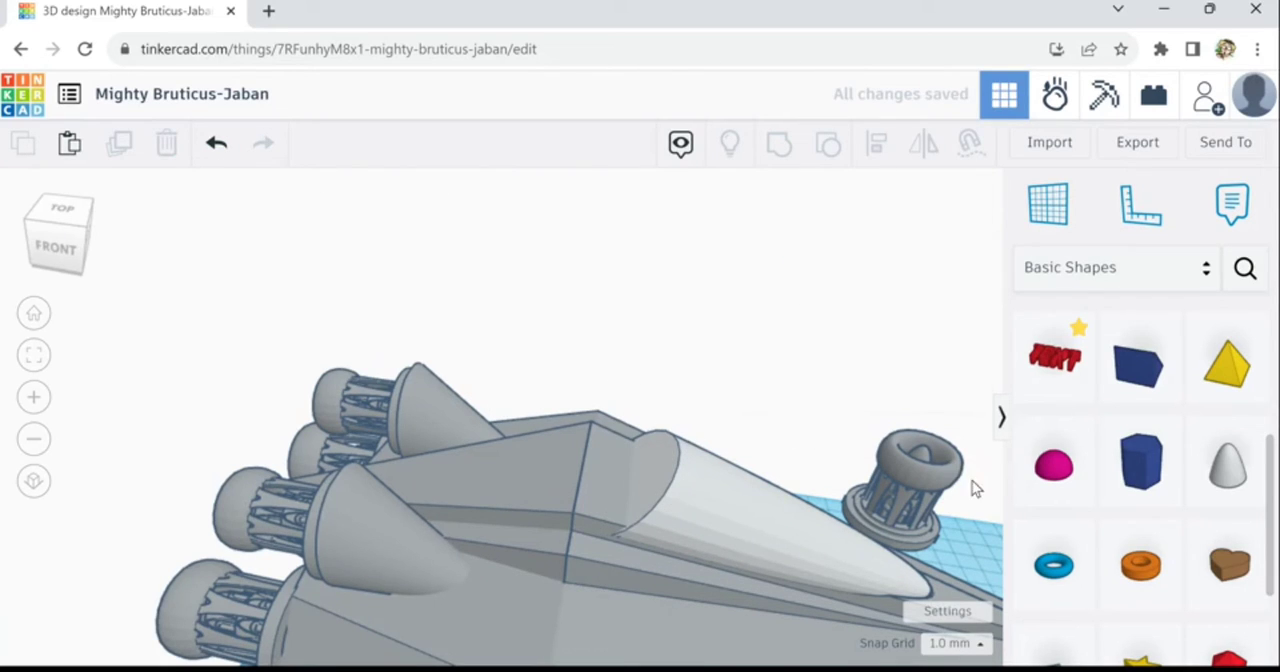
- Lower the canopy paraboloid slightly onto the ridge and nudge it back up to fine-tune its height
right_click_drag(816, 405, 769, 377)
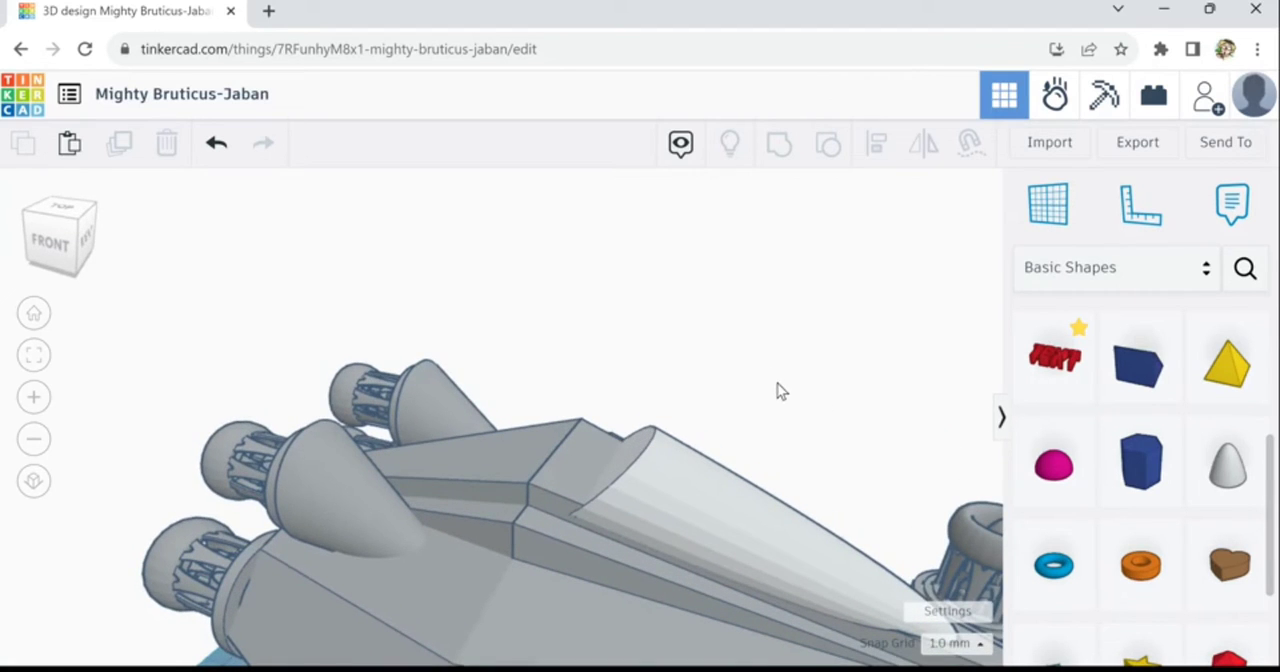
right_click_drag(777, 383, 797, 382)
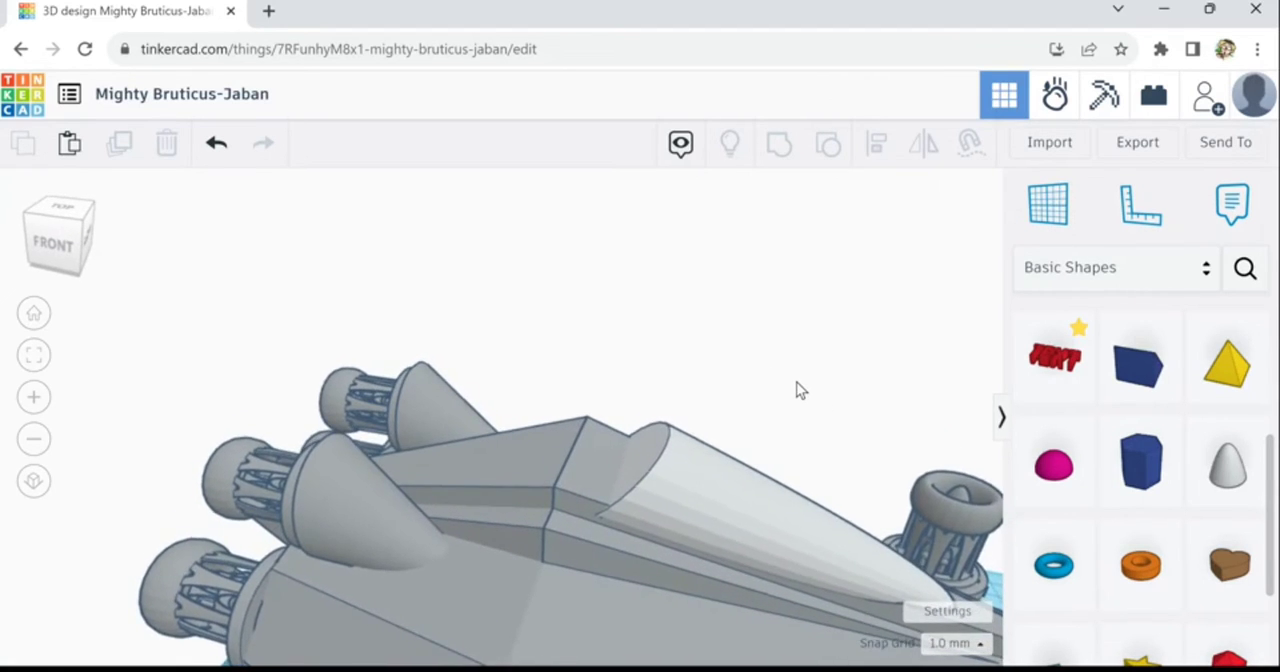
right_click_drag(797, 378, 797, 372)
scroll(866, 443, "down", 4)
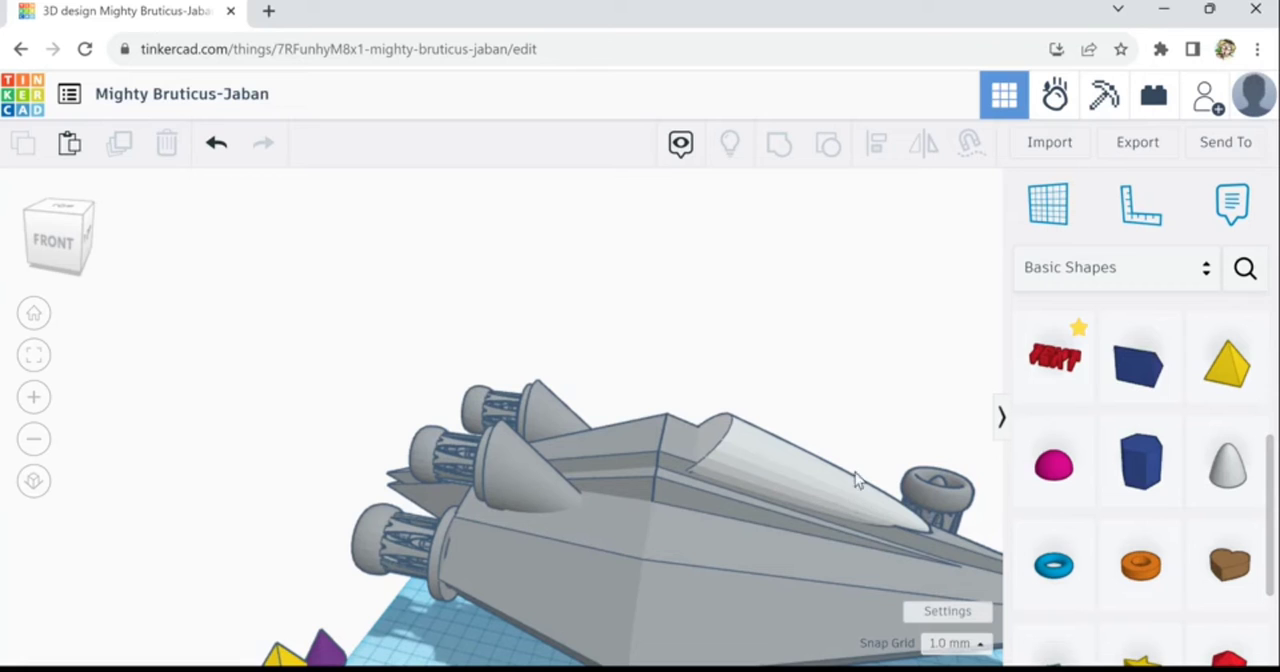
right_click_drag(738, 389, 913, 481)
middle_click_drag(887, 440, 838, 434)
left_click(741, 470)
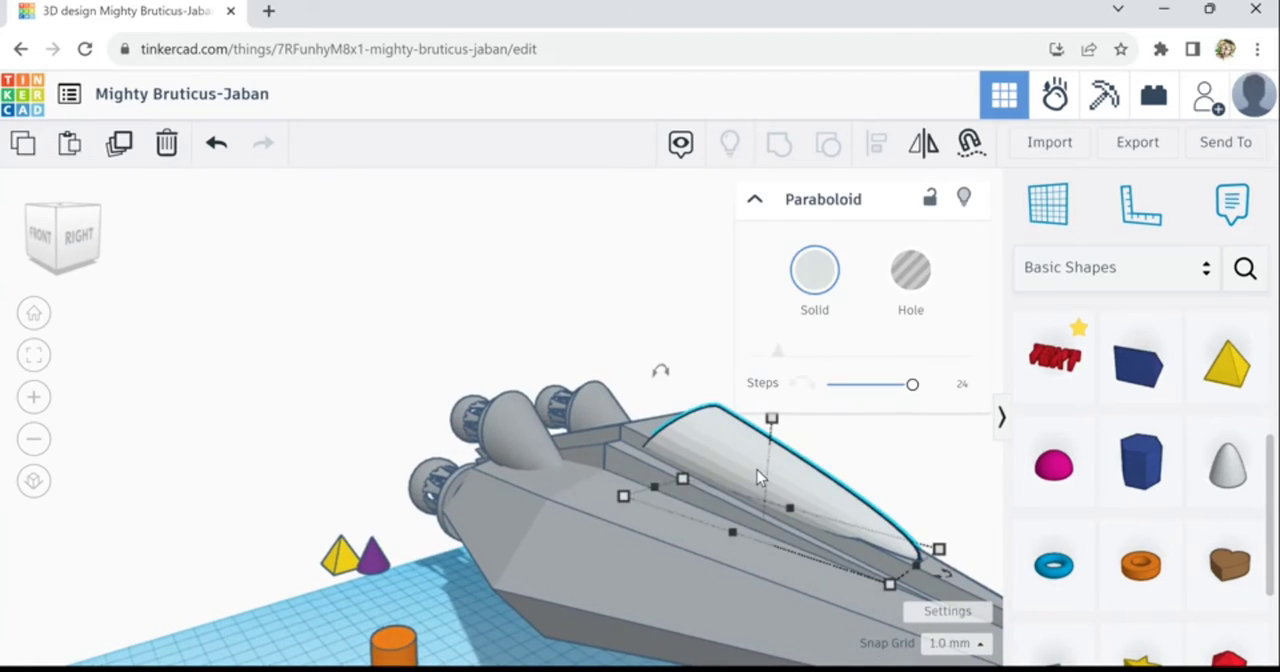
key("ctrl+Down")
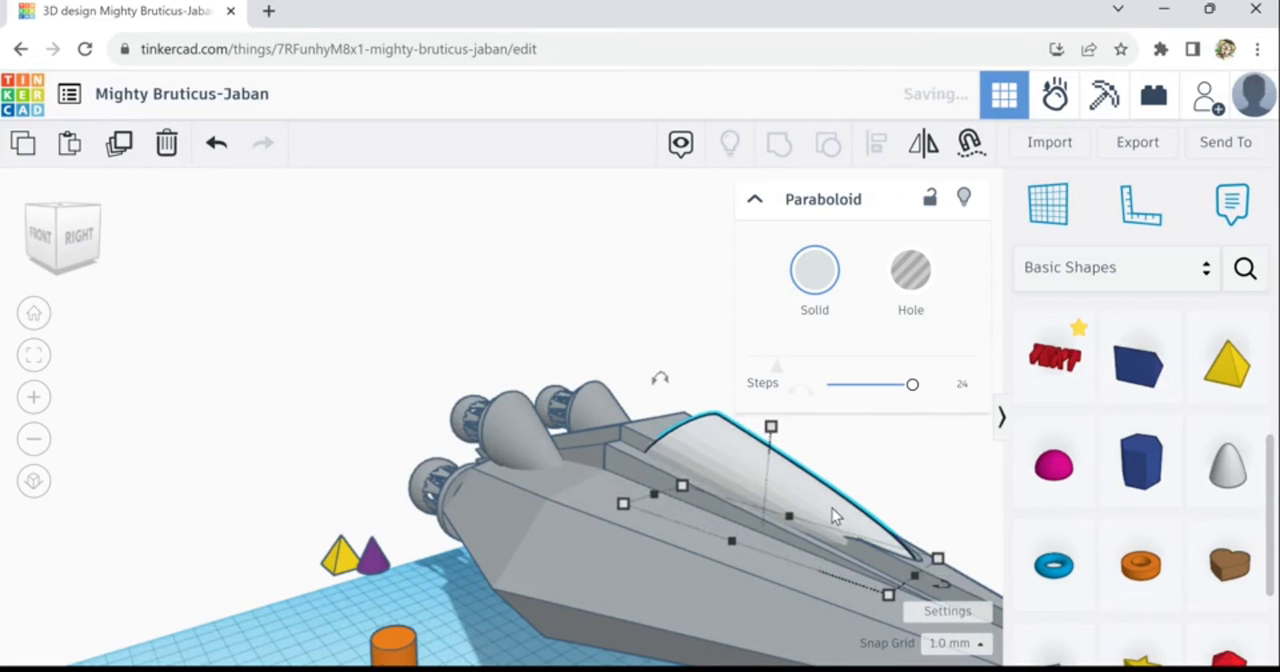
right_click_drag(890, 493, 670, 473)
key("ctrl+Up")
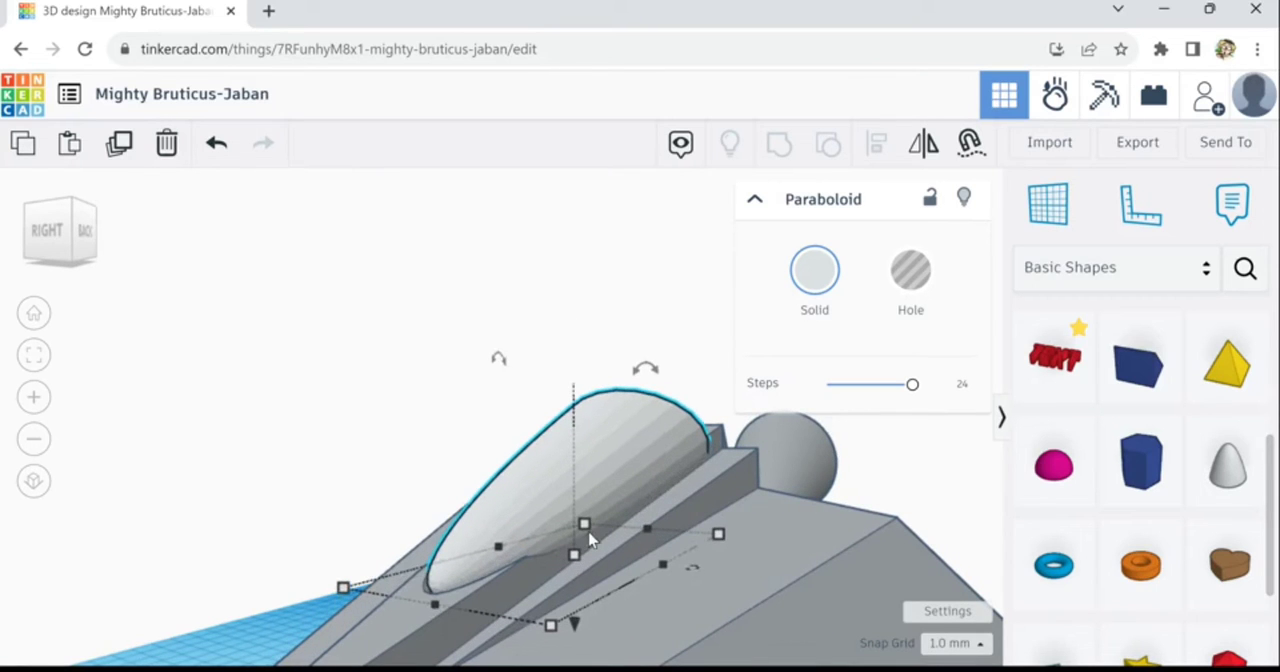
- Place a half sphere on the ridge just behind the canopy and colour it grey
right_click_drag(470, 545, 637, 624)
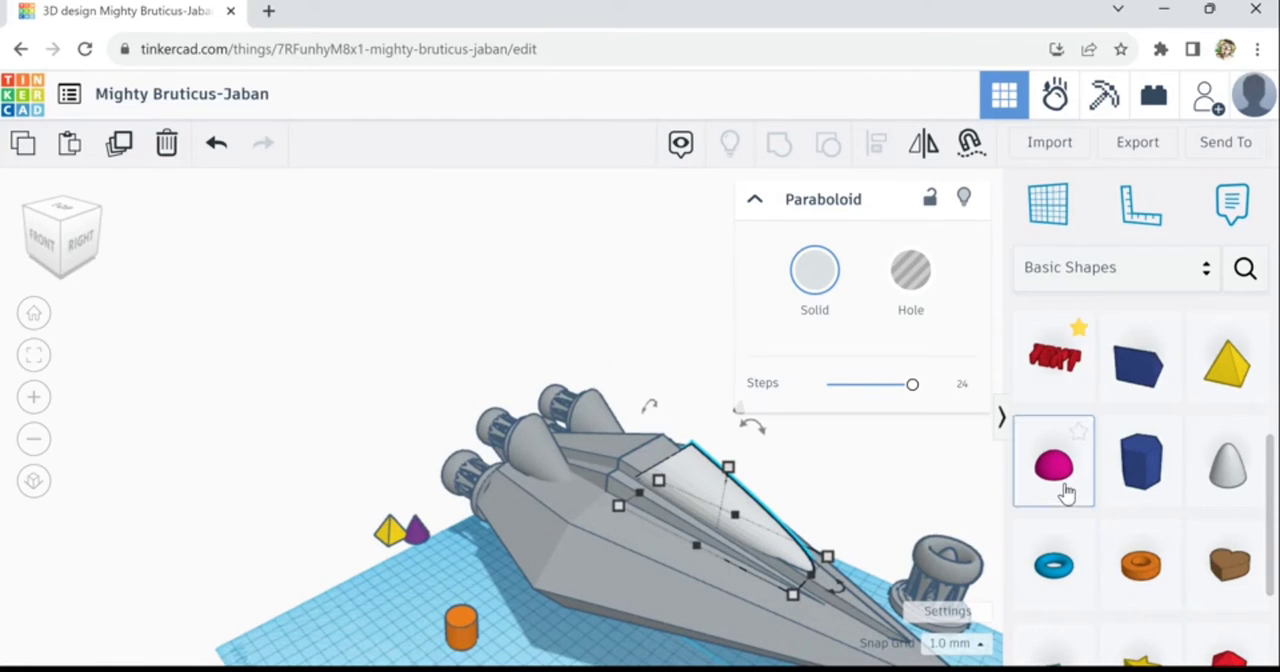
left_click_drag(1060, 490, 663, 463)
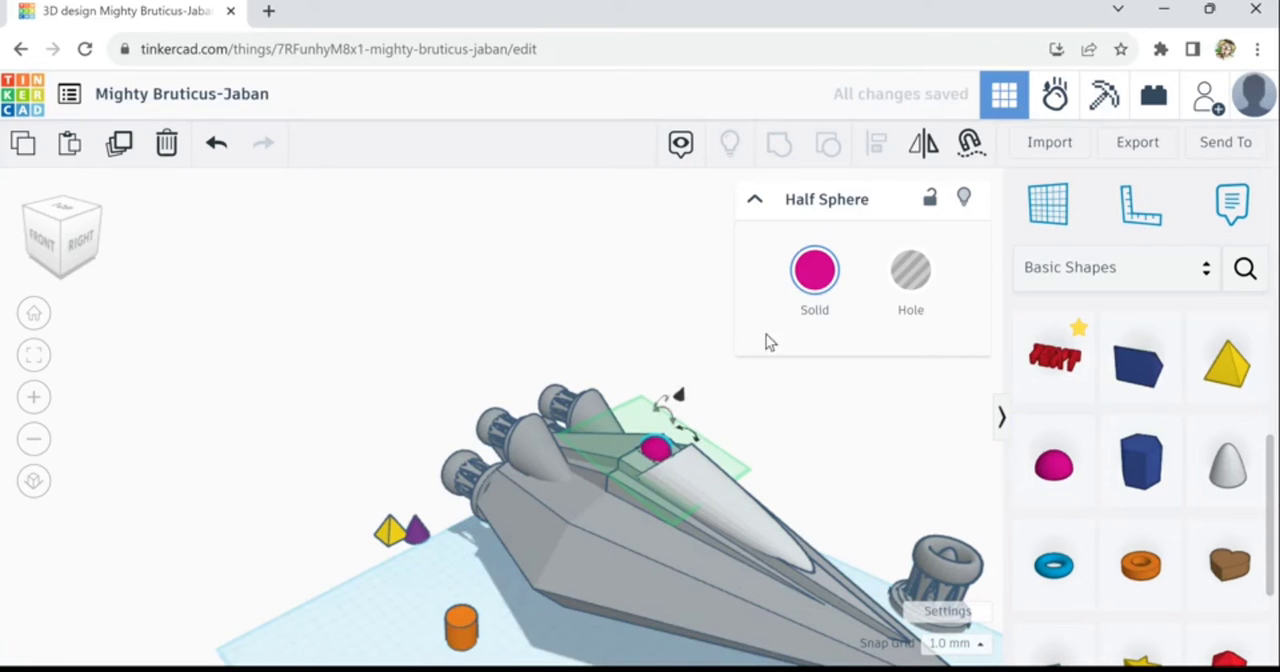
left_click(816, 286)
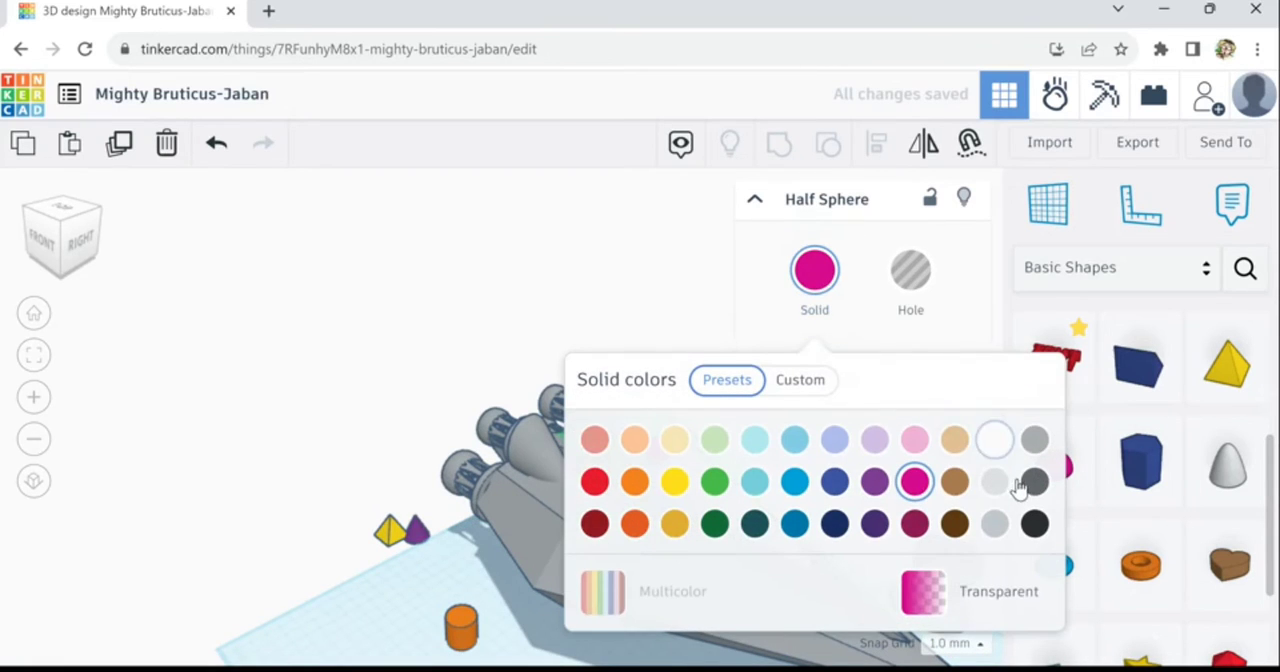
left_click(1038, 446)
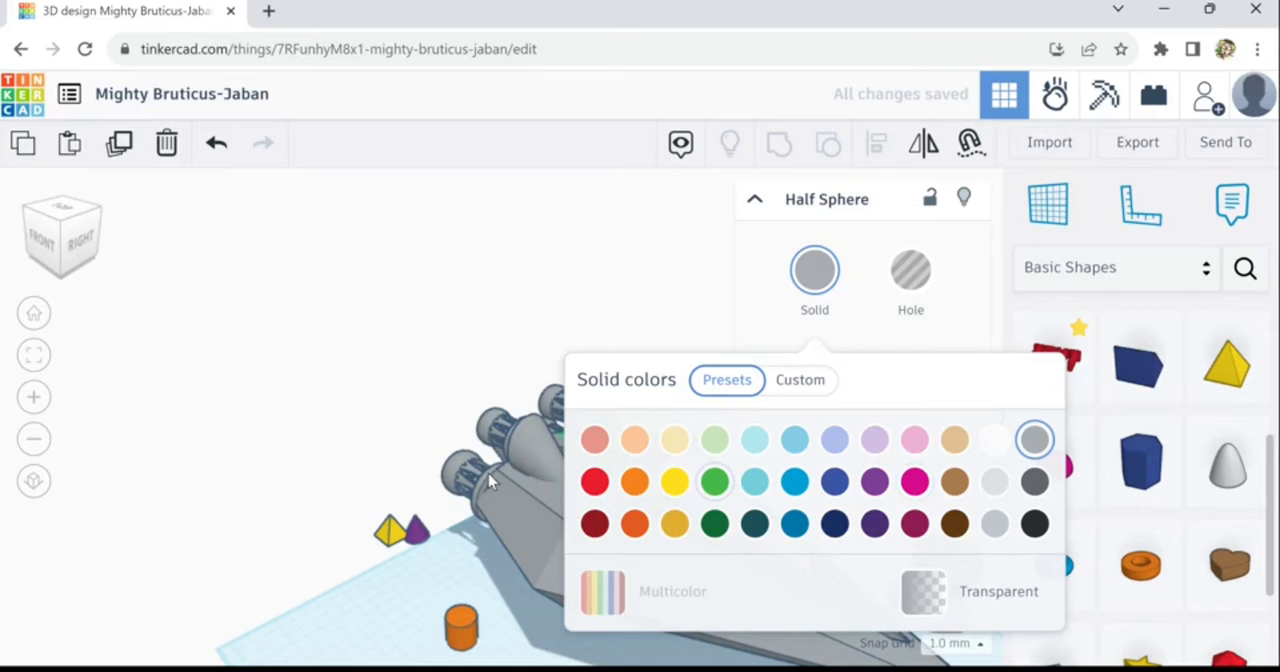
left_click(505, 368)
- Scale the half sphere up to about 31 mm high, keeping its proportions, and reposition it at the canopy's rear edge
scroll(662, 456, "up", 3)
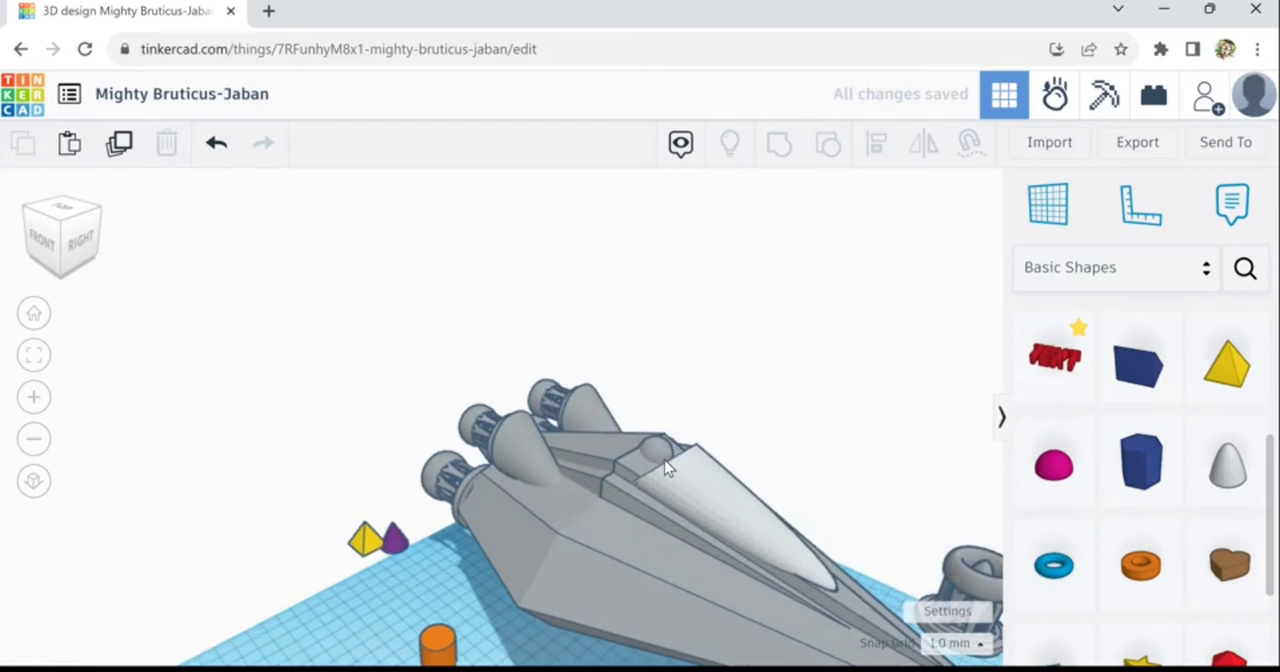
left_click(667, 460)
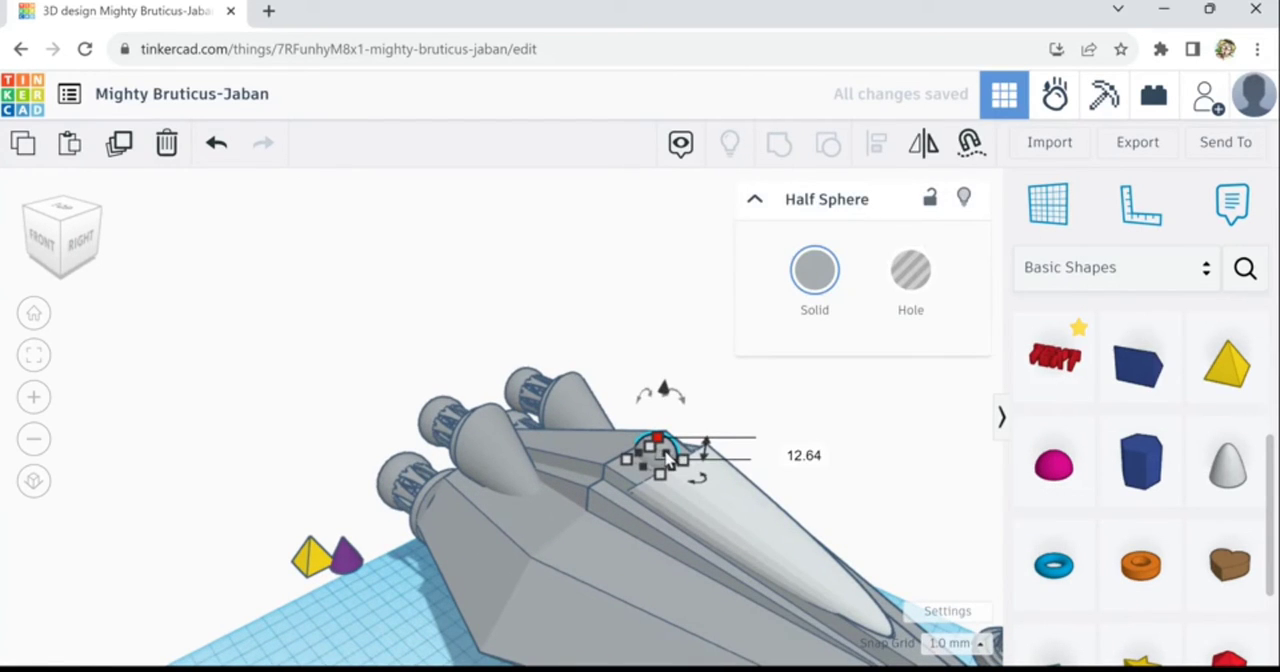
left_click_drag(669, 427, 671, 413, "shift")
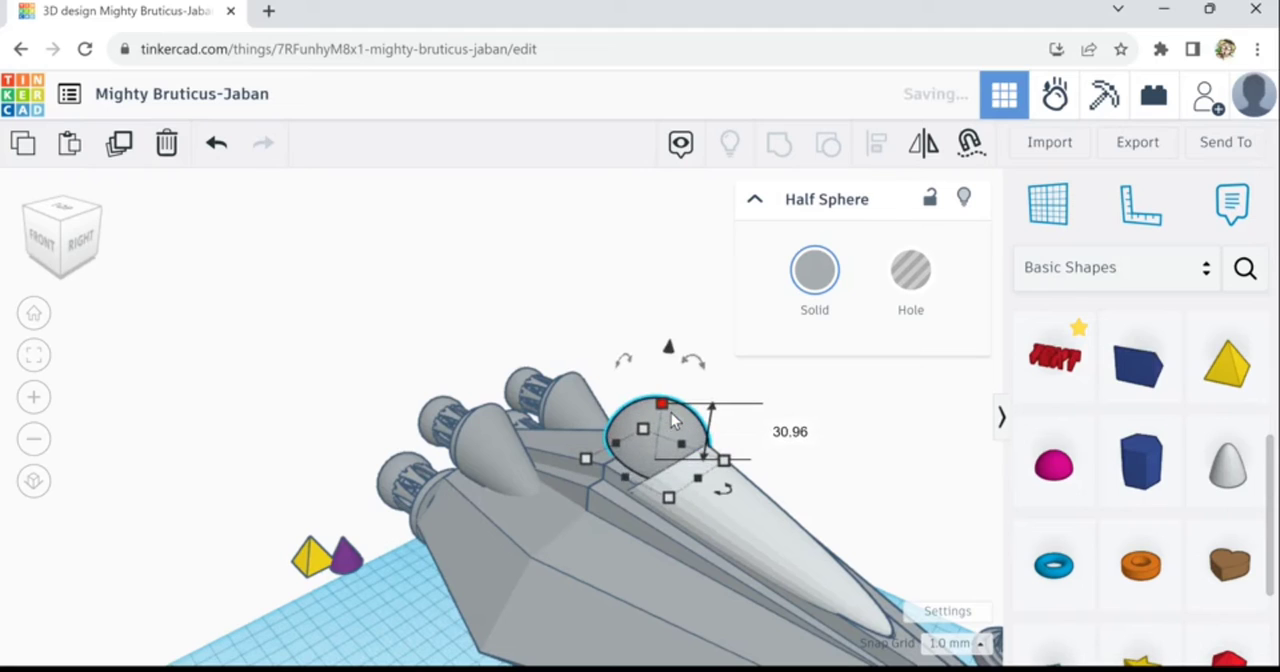
key("Right")
key("Right")
key("Down")
key("Down")
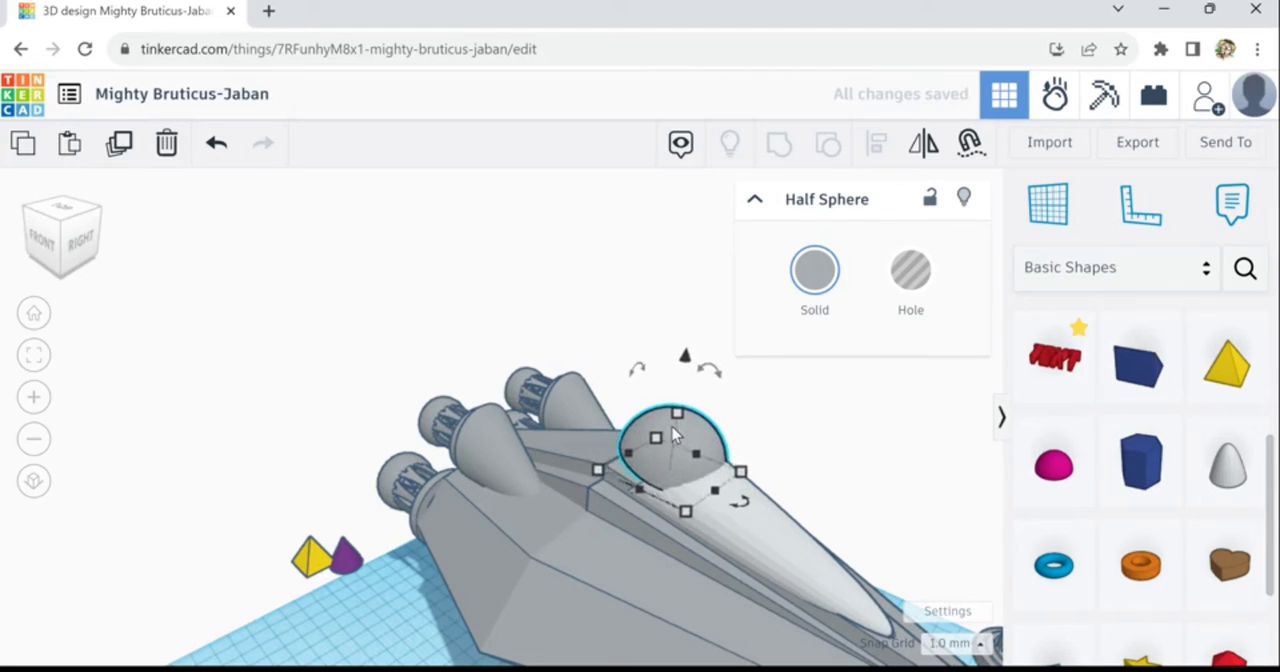
key("Left")
key("Left")
key("Left")
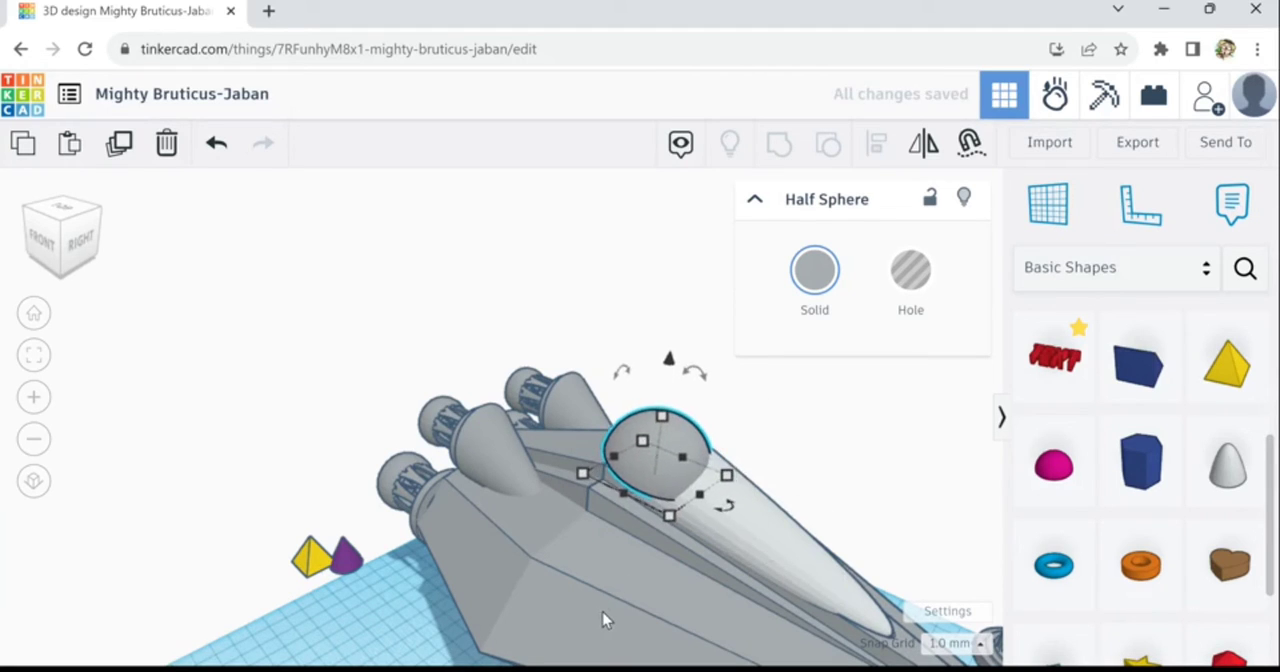
key("Left")
- Stretch the half sphere to about 52 mm high, widen it across the ridge and shift it back behind the canopy
left_click_drag(659, 414, 681, 396)
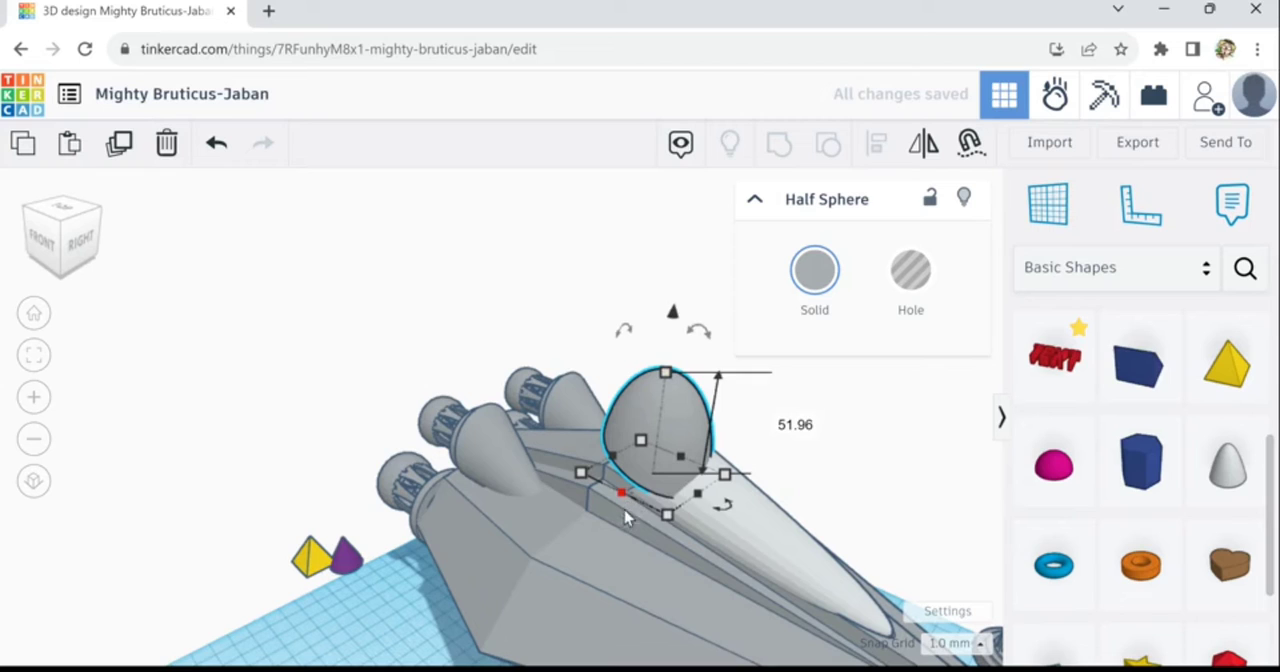
left_click_drag(625, 513, 598, 531)
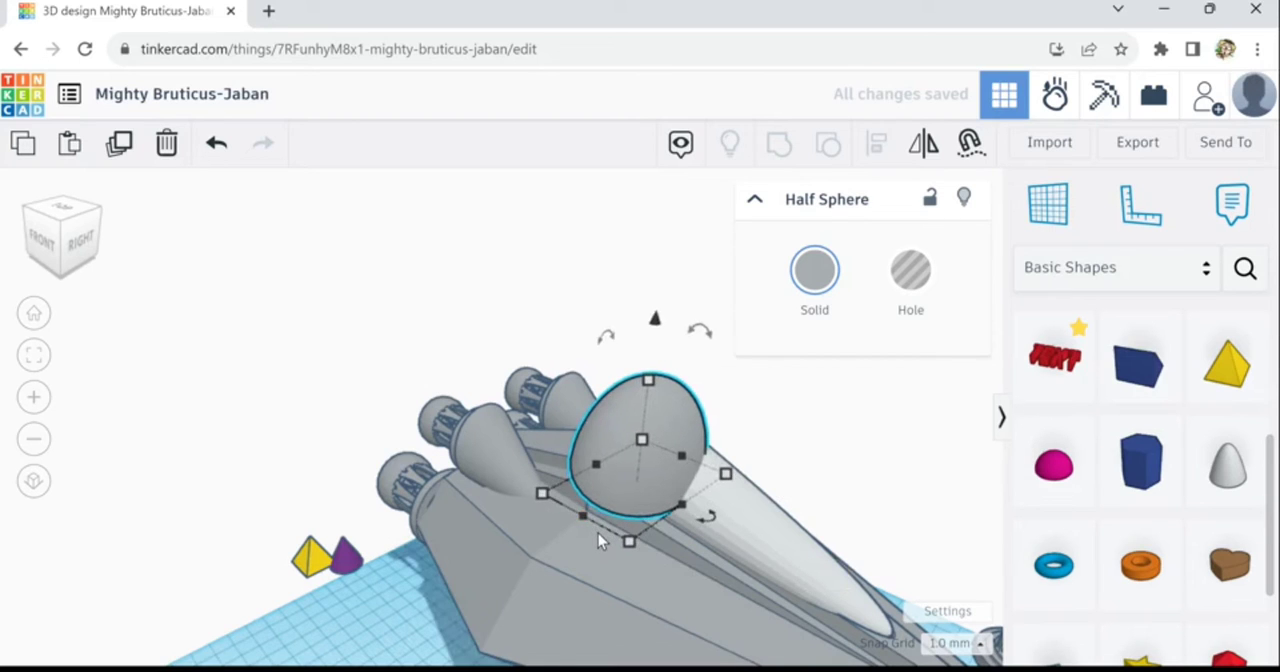
key("Right")
key("Right")
key("Right")
key("Right")
key("Right")
key("Right")
key("Right")
key("Right")
key("Right")
key("Right")
key("Right")
key("Right")
key("Right")
key("Right")
key("Right")
key("Right")
key("Right")
key("Right")
key("Right")
key("Right")
key("Left")
key("Left")
key("Left")
key("Left")
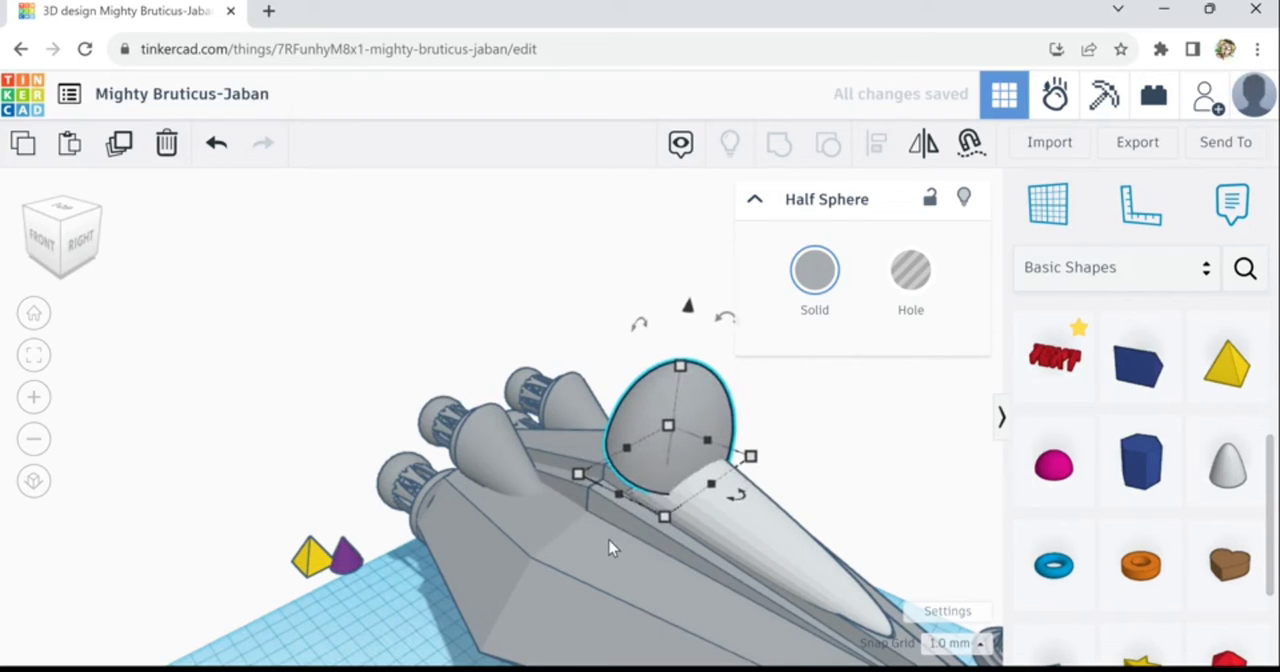
- Lower the half sphere into the hull until its top sits near the canopy's rear edge, and tilt it toward the nose
key("ctrl+Down")
key("ctrl+Down")
key("ctrl+Down")
key("ctrl+Down")
key("ctrl+Down")
key("ctrl+Down")
key("ctrl+Down")
key("ctrl+Down")
key("ctrl+Down")
key("ctrl+Down")
key("ctrl+Down")
key("ctrl+Down")
key("ctrl+Down")
key("ctrl+Down")
key("ctrl+Down")
key("ctrl+Down")
key("ctrl+Down")
key("ctrl+Down")
key("ctrl+Down")
key("ctrl+Down")
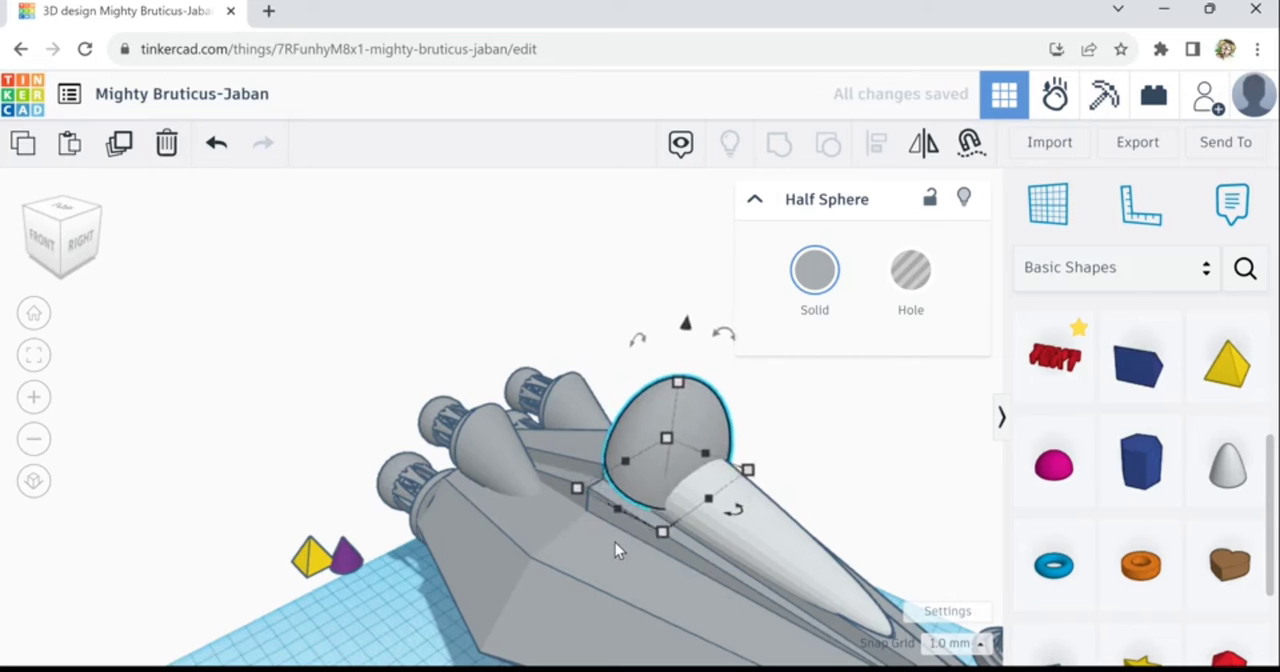
key("ctrl+Down")
key("ctrl+Down")
key("ctrl+Down")
key("ctrl+Down")
key("ctrl+Down")
key("ctrl+Up")
key("ctrl+Up")
key("ctrl+Up")
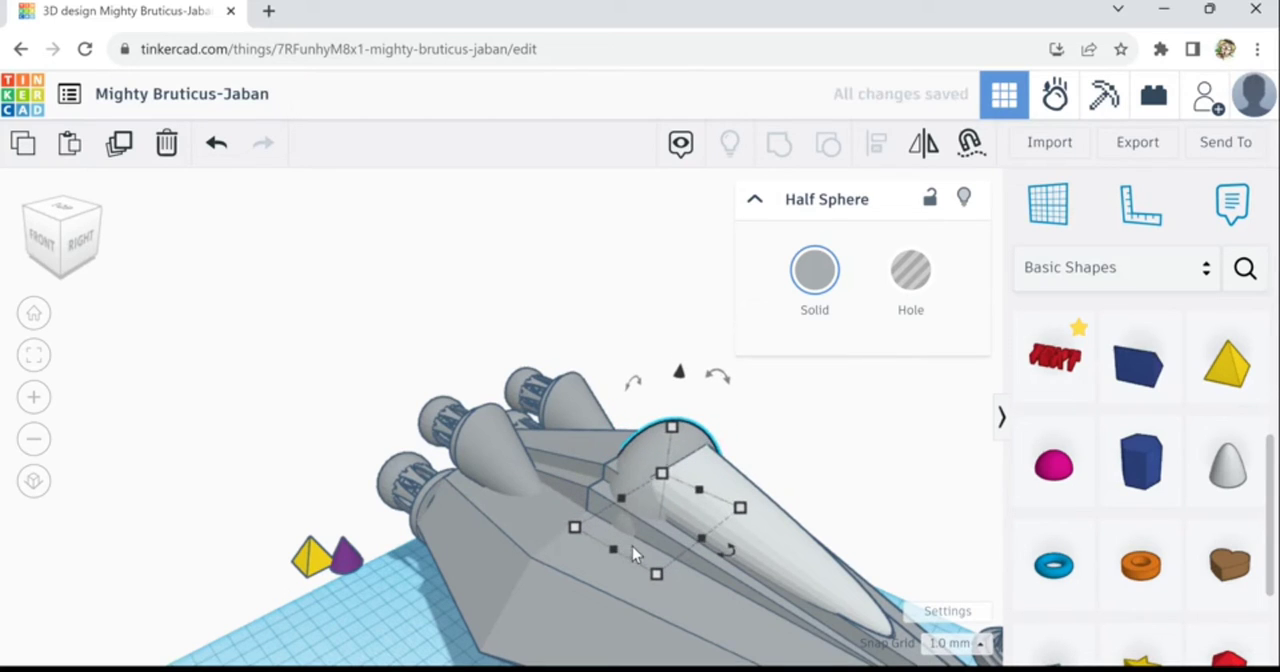
left_click_drag(719, 371, 822, 349)
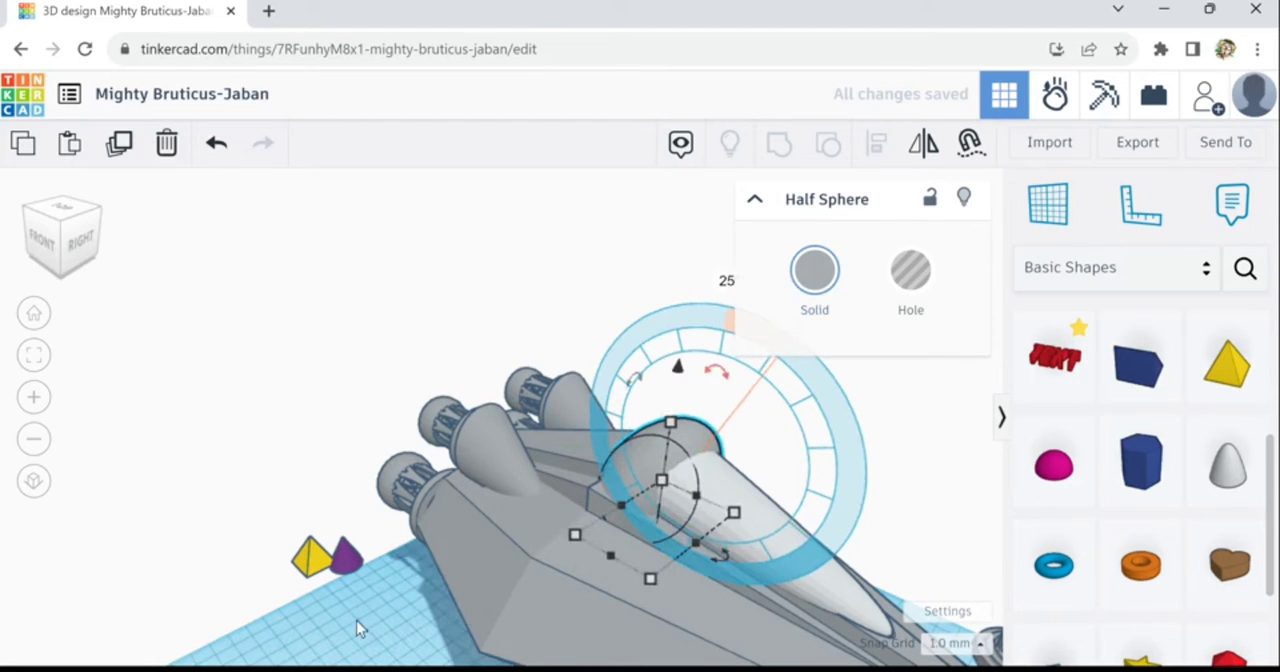
- Align the half sphere with the hull so it is centred across the hull's width
right_click_drag(493, 609, 743, 557)
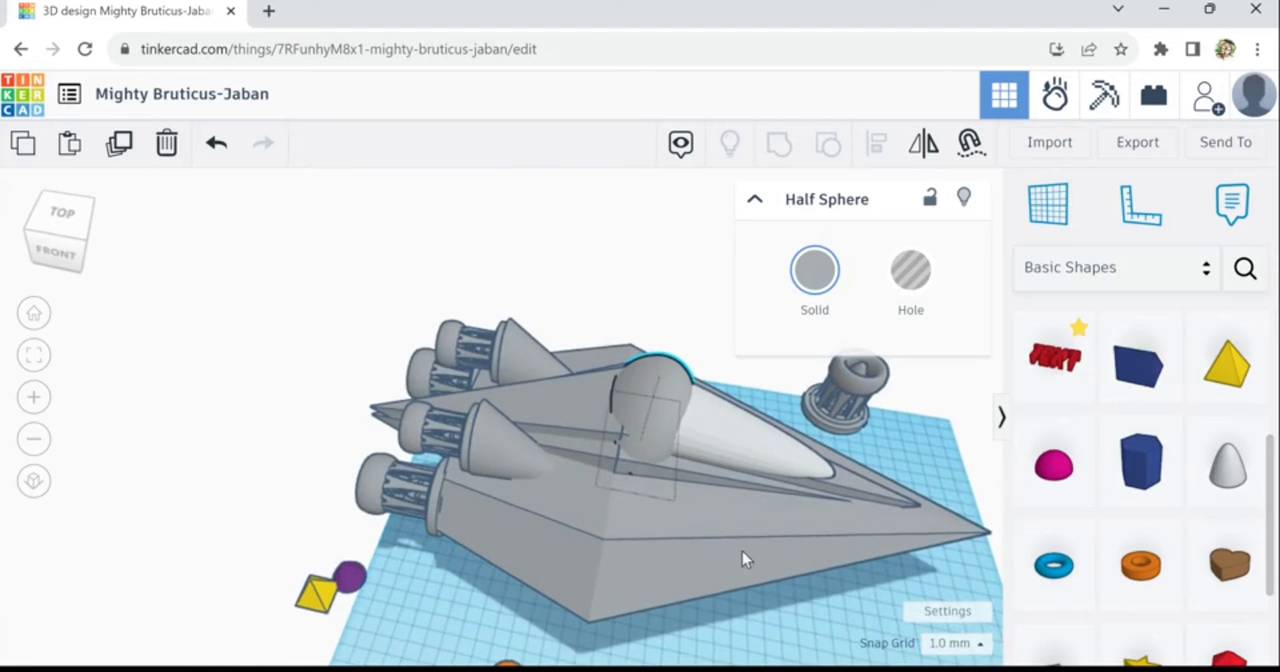
left_click(942, 533, "shift")
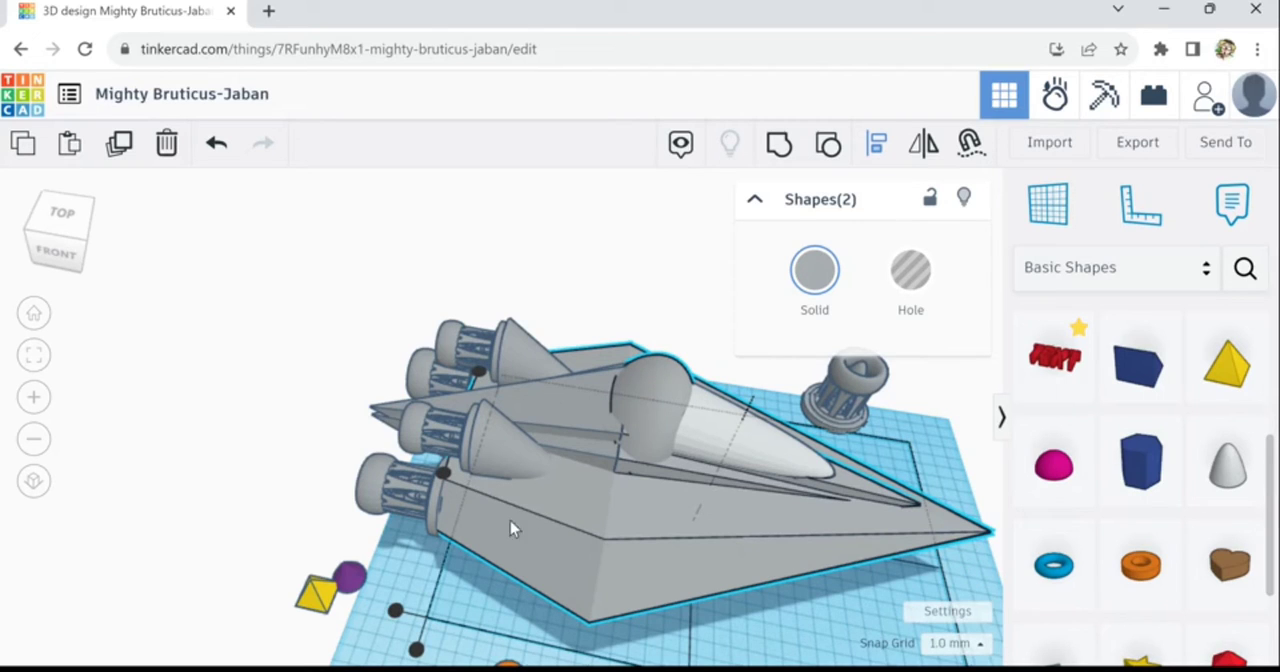
left_click_drag(451, 484, 451, 484)
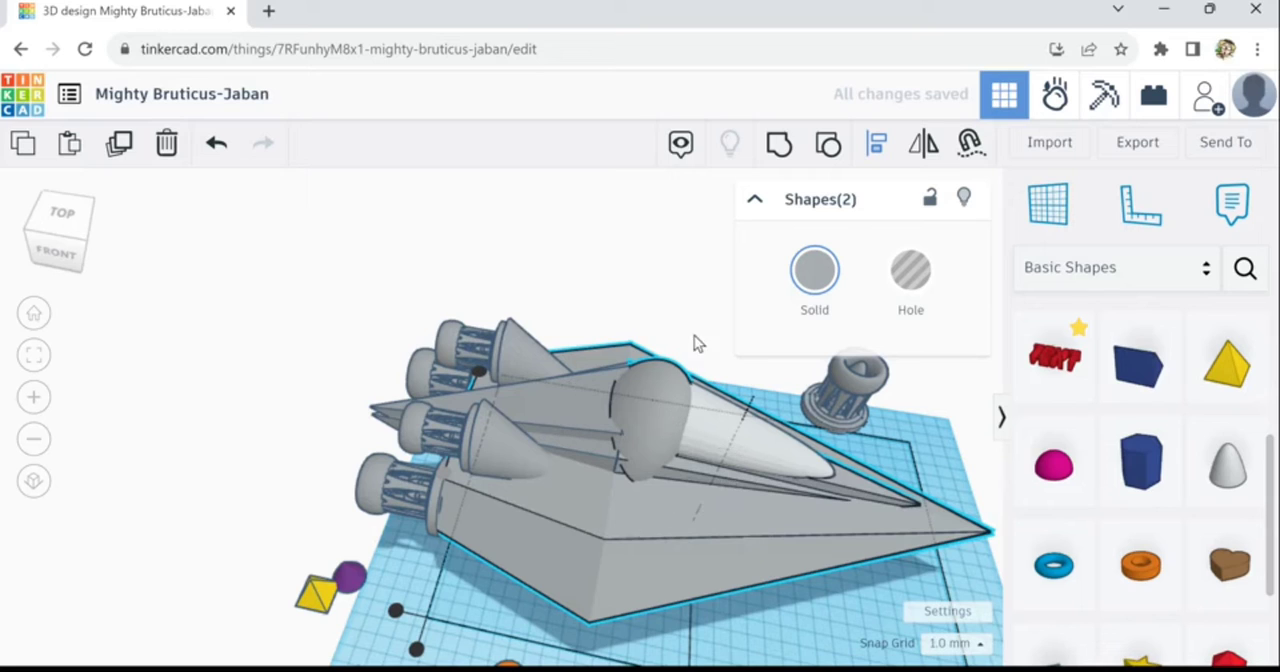
- Scale the half sphere down to about 48 mm high, keeping its proportions, and move it forward against the canopy's rear
left_click(665, 415)
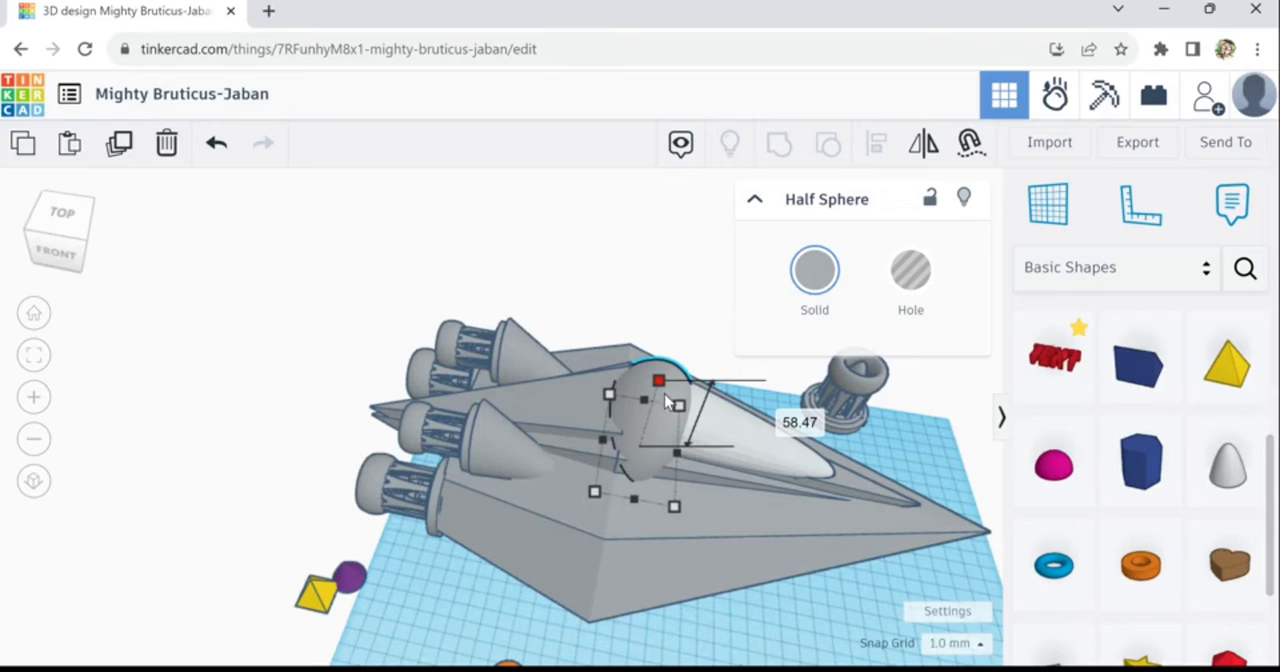
left_click_drag(665, 392, 665, 398, "alt+shift")
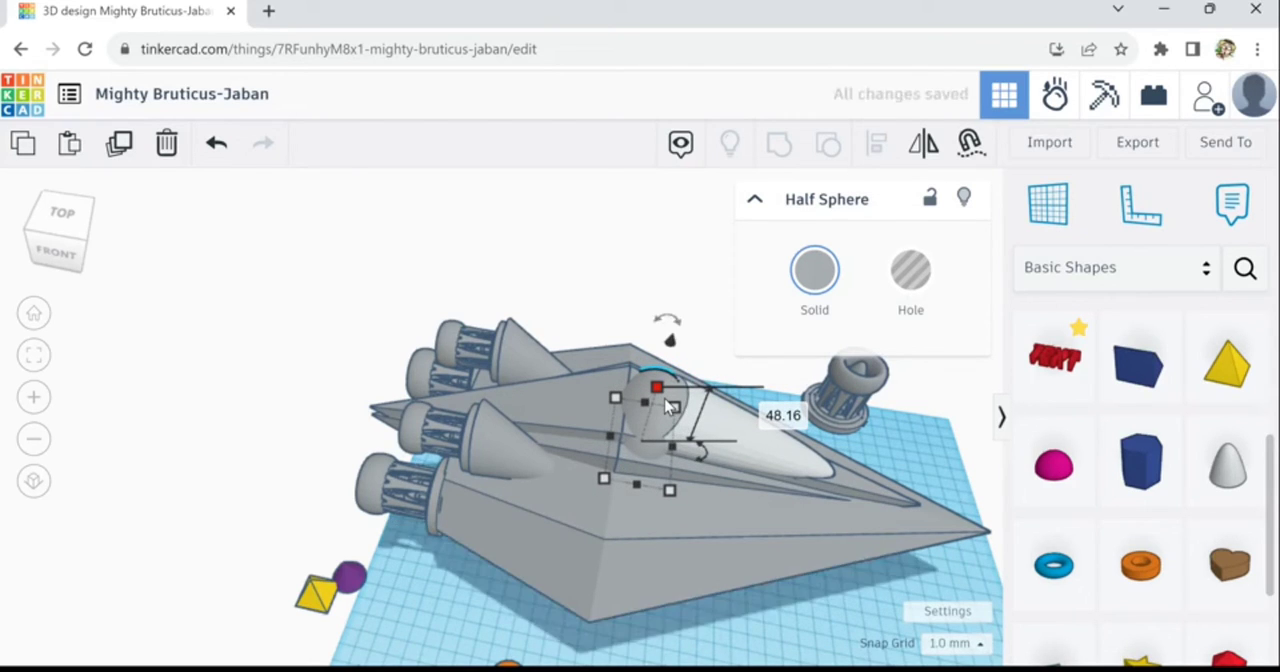
key("Right")
key("Right")
key("Right")
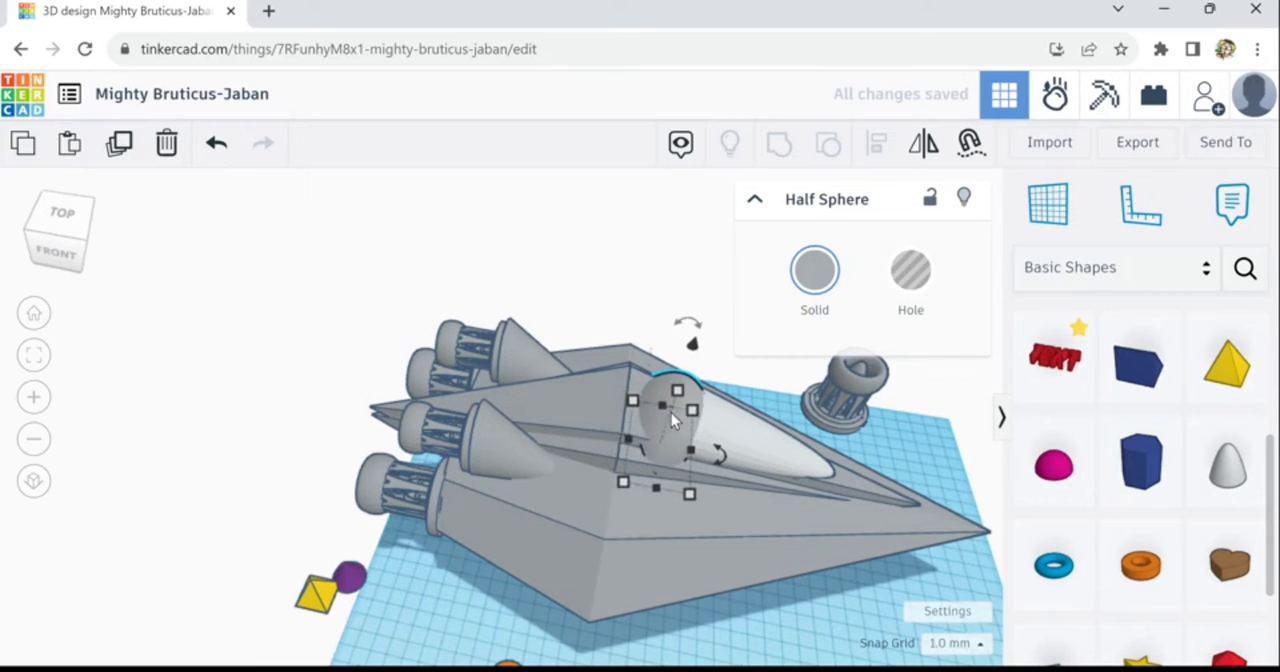
key("Right")
right_click_drag(771, 626, 831, 632)
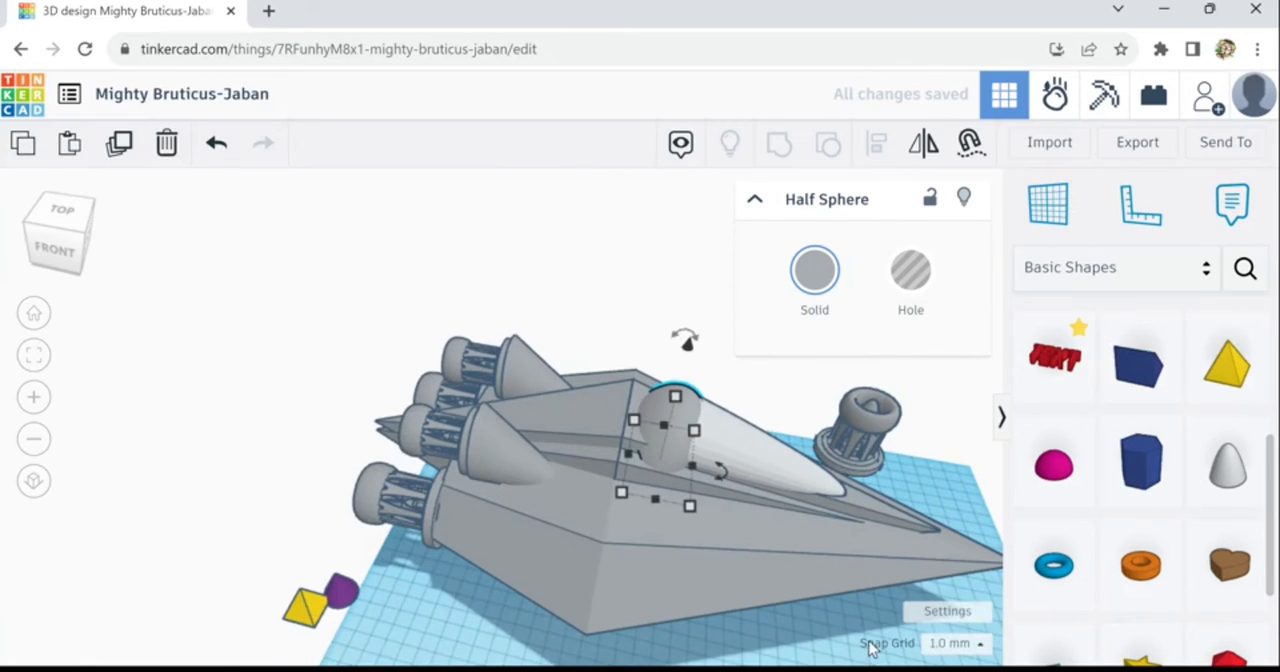
left_click(800, 648)
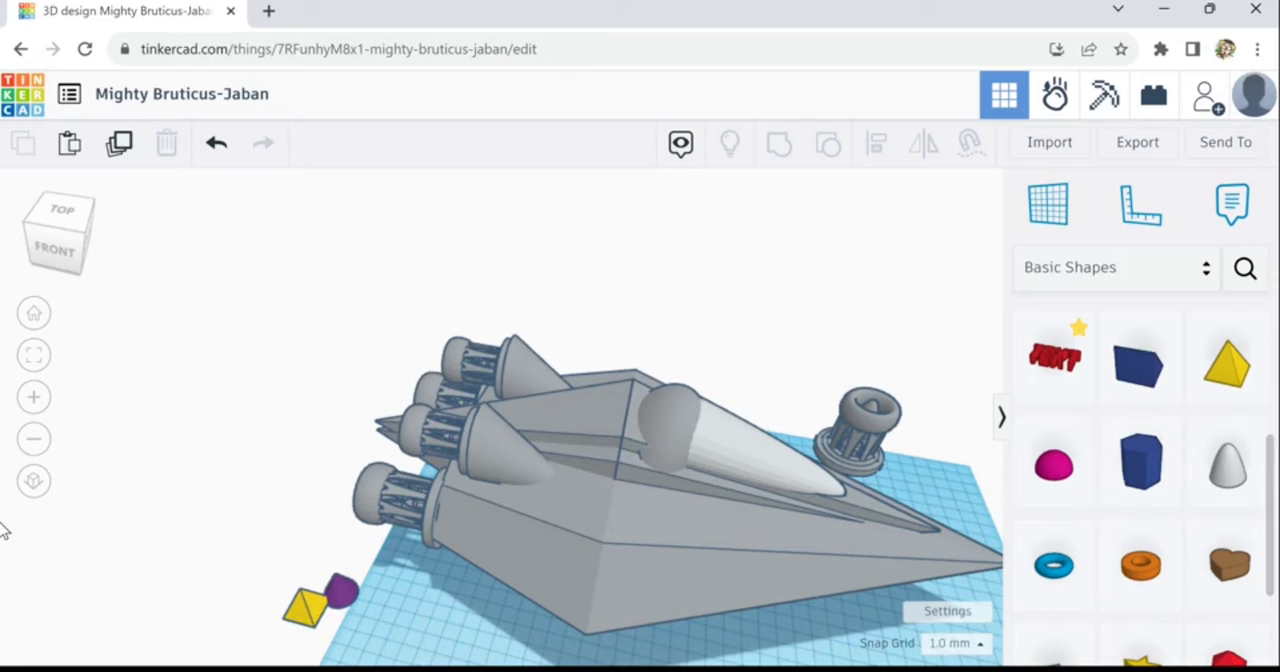
- Place a 20 mm box hole on the ridge behind the canopy and shift it forward over the half sphere
scroll(1274, 497, "up", 3)
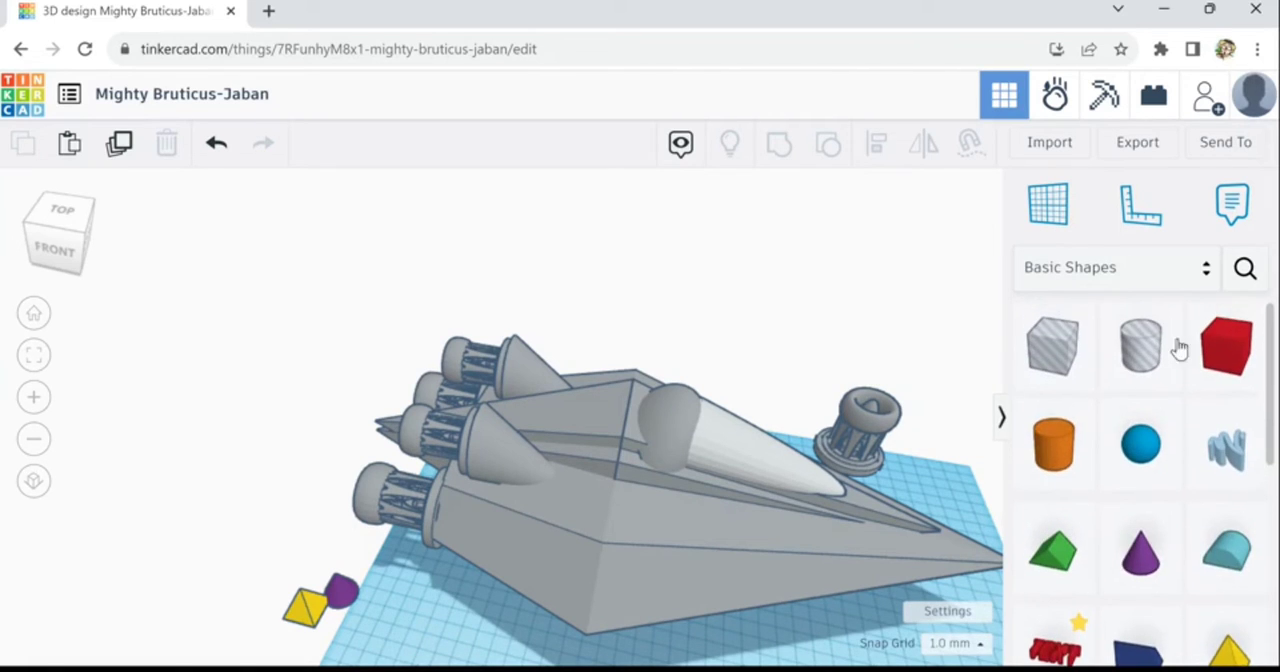
left_click_drag(1052, 375, 658, 486)
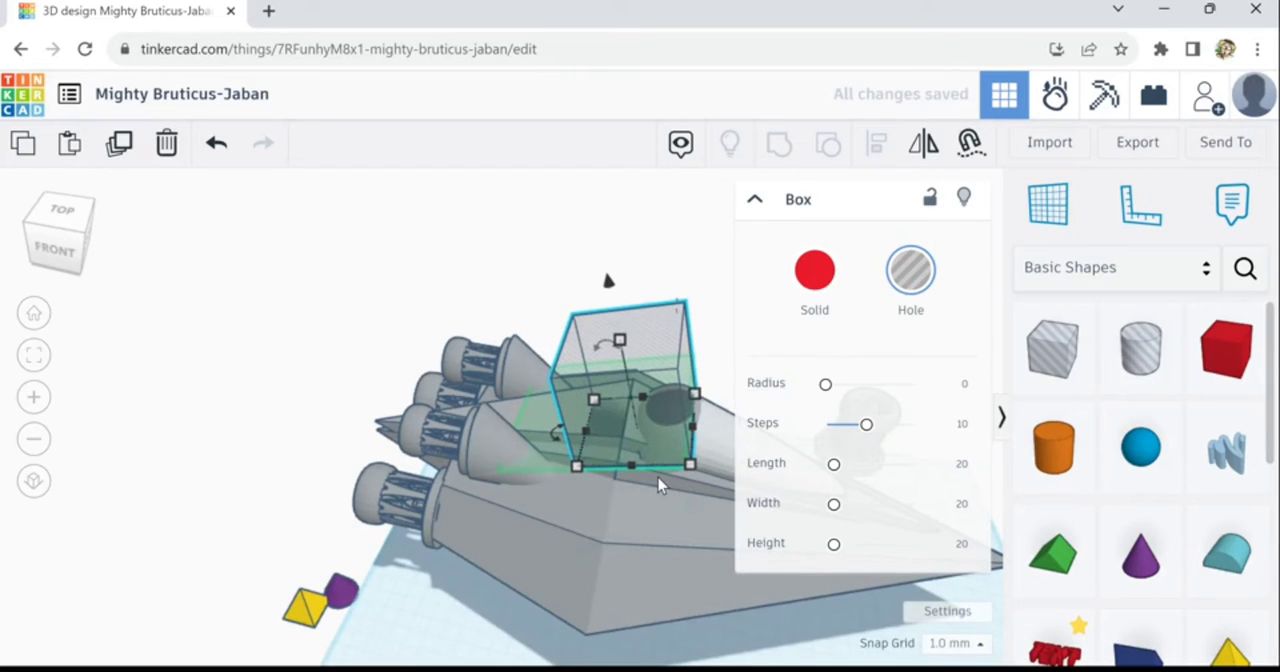
key("Right")
key("Right")
key("Right")
key("Right")
key("Right")
key("Right")
key("Up")
key("Up")
key("Up")
key("Up")
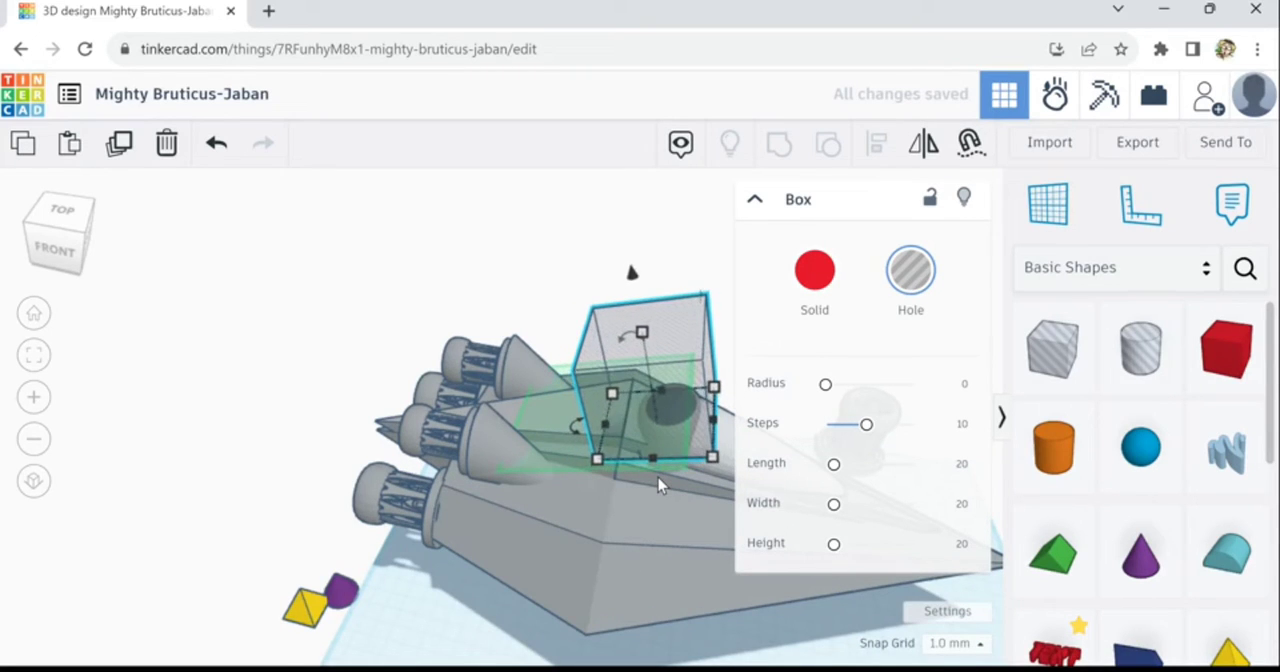
key("Up")
key("Up")
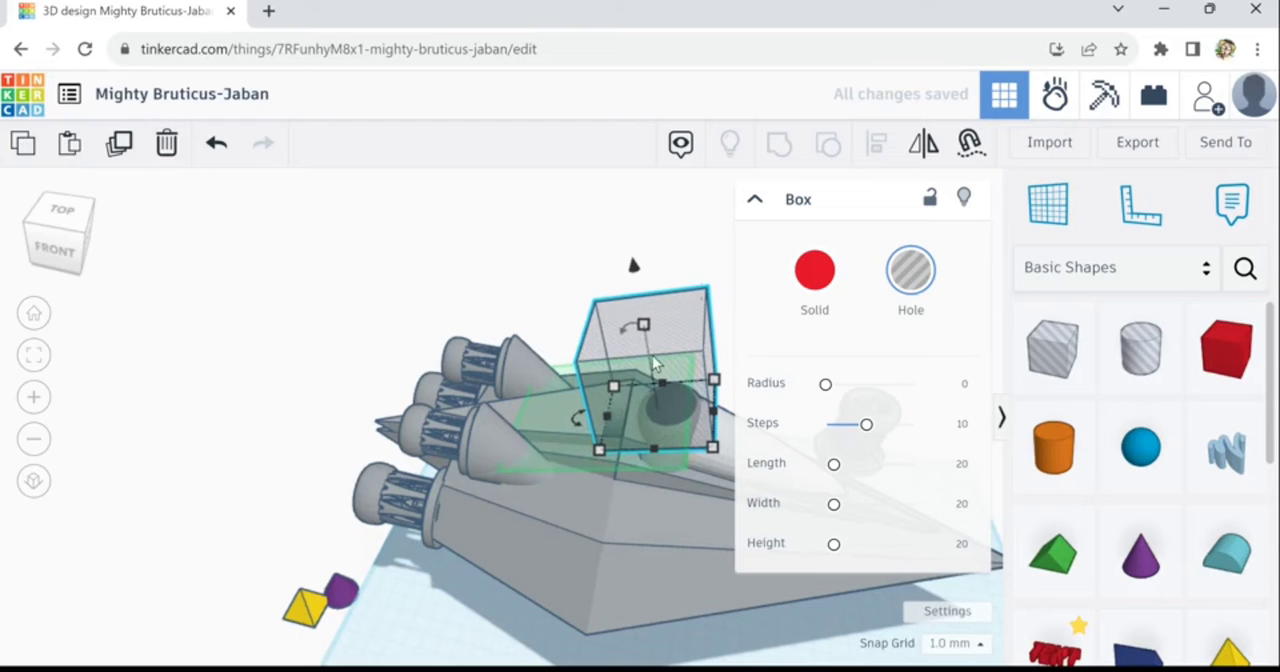
- Rotate the box hole upright and position it so its lower end overlaps the top of the half sphere
left_click_drag(632, 327, 666, 270)
key("Right")
key("Right")
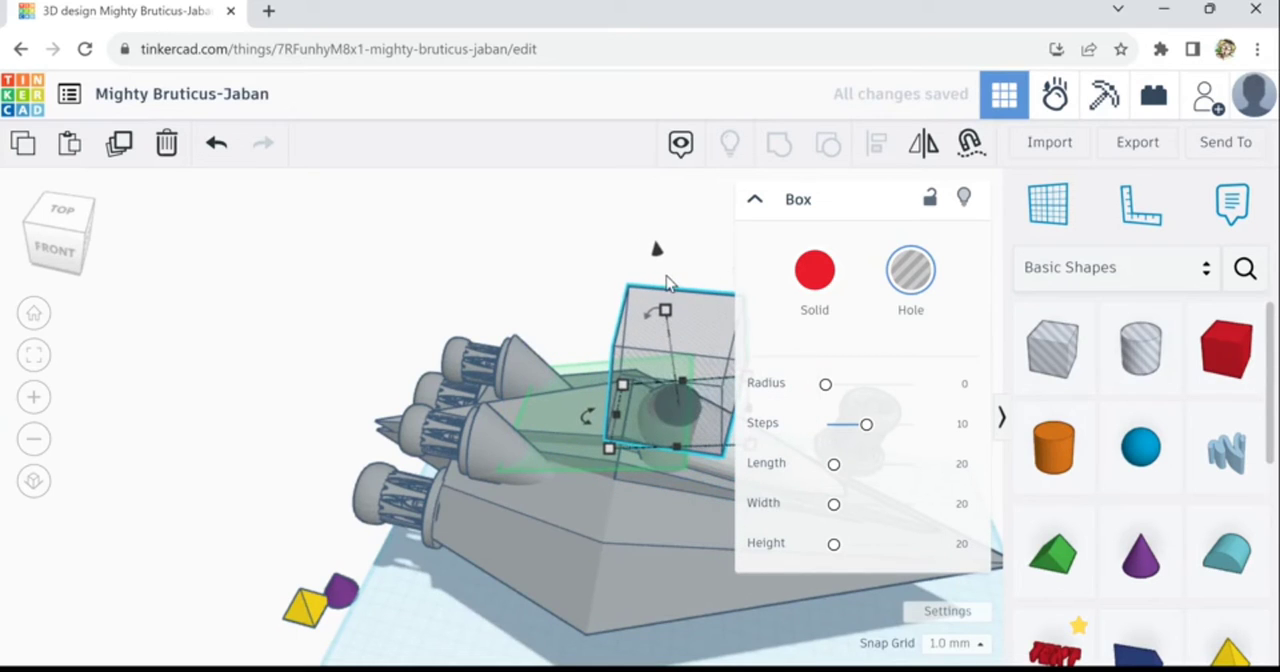
key("Left")
key("Left")
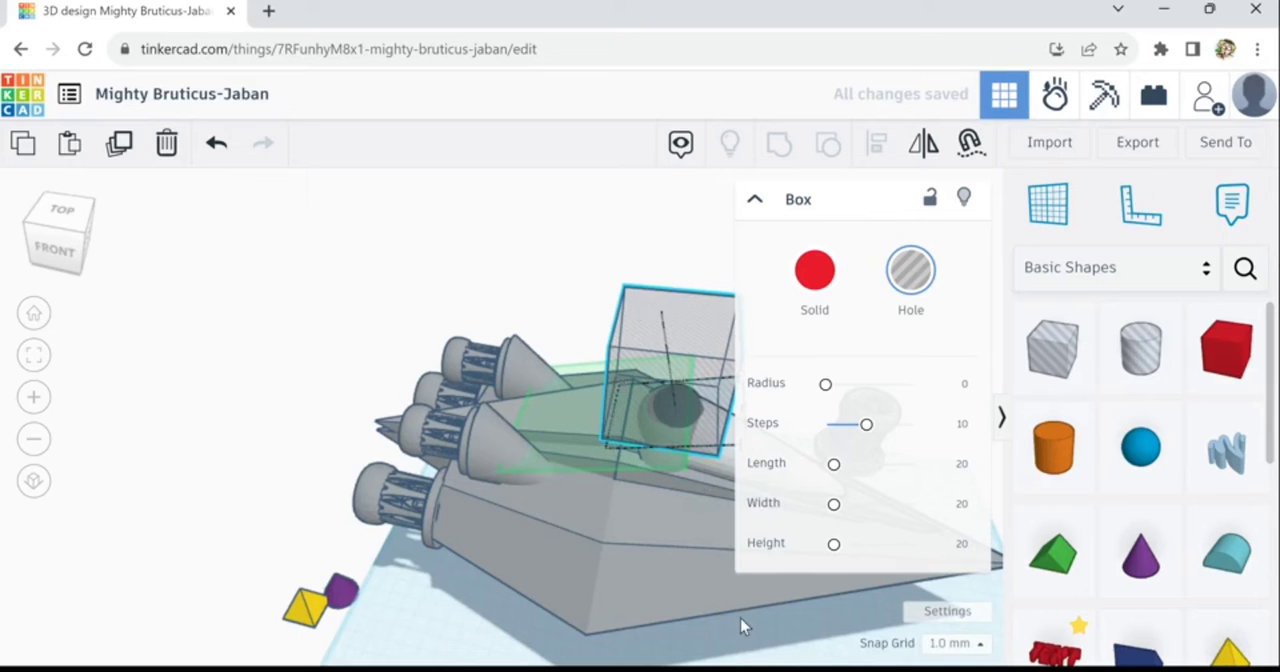
- Try to cut off the half sphere's top by grouping it with the box hole, and undo the grouping
right_click_drag(740, 618, 740, 607)
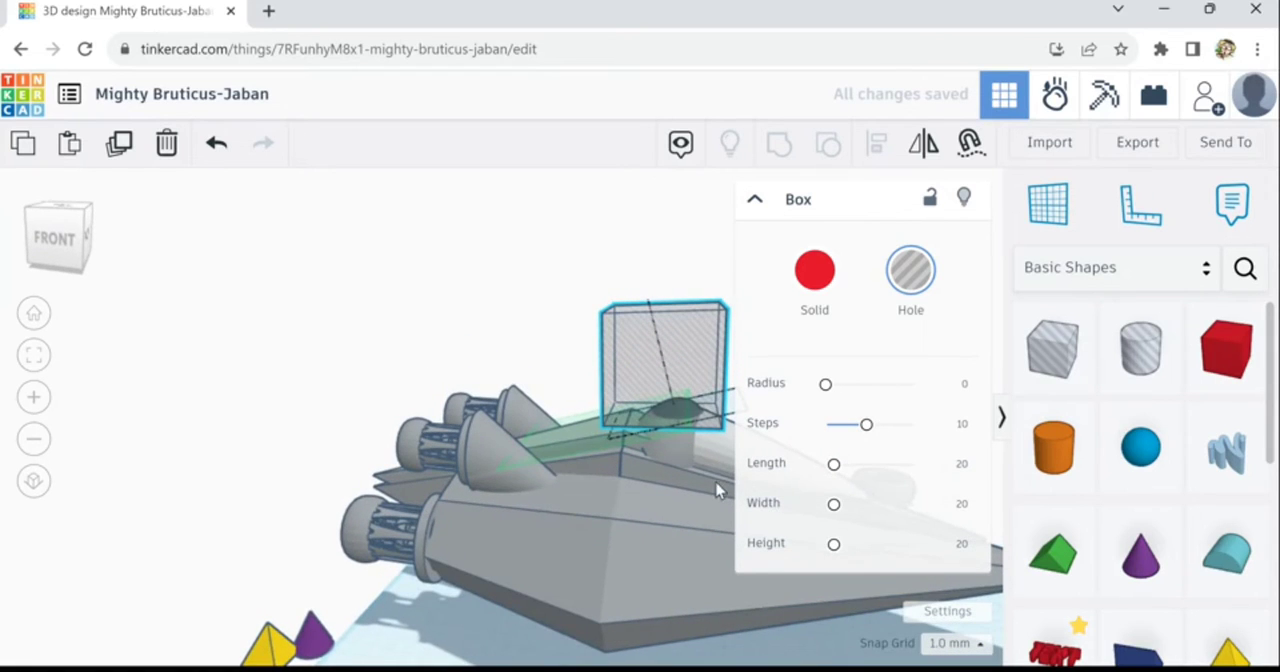
left_click(688, 460, "shift")
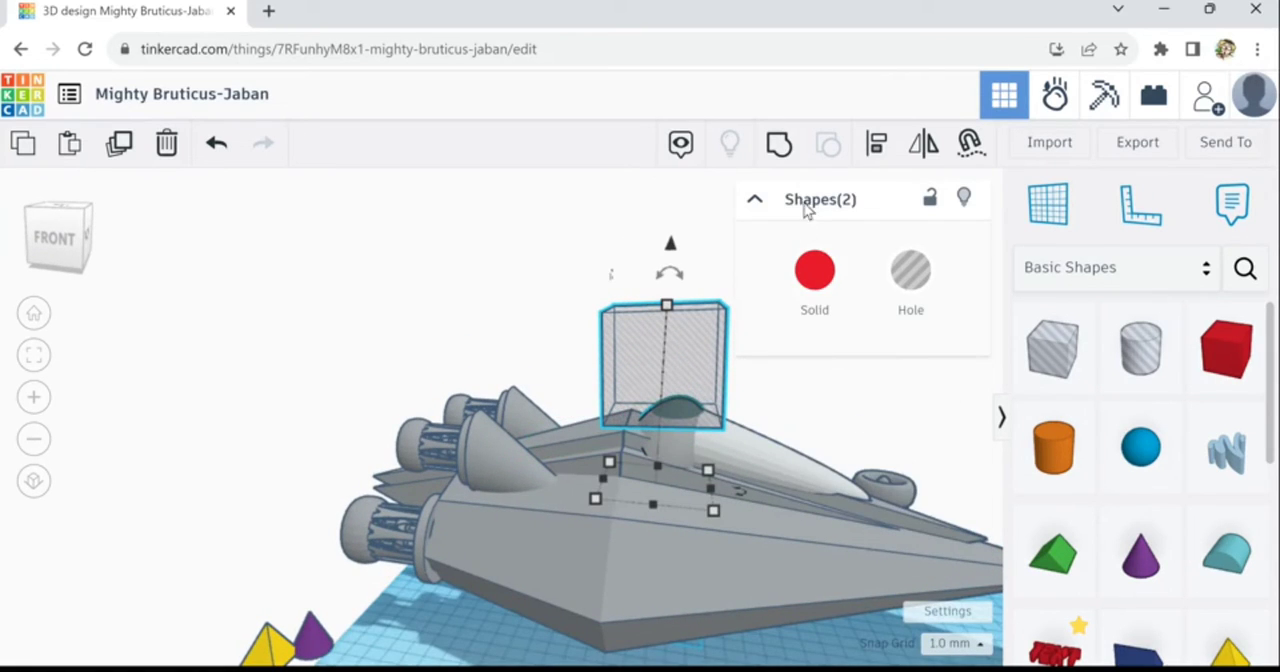
left_click(784, 152)
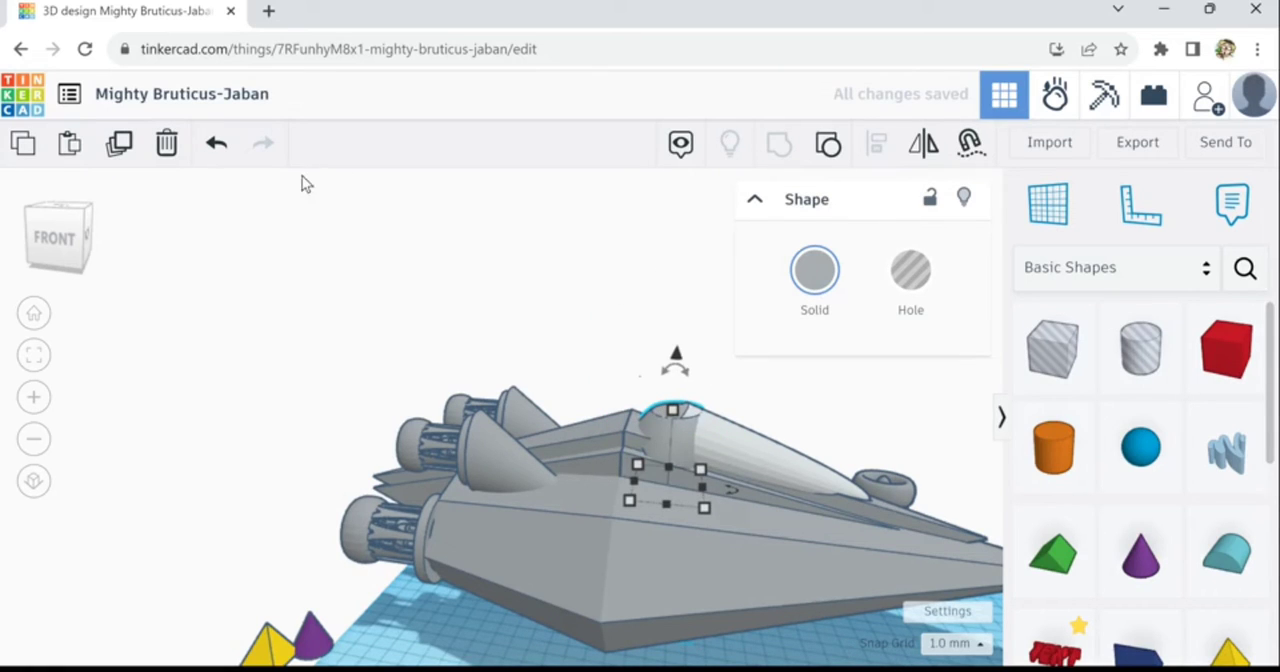
left_click(216, 143)
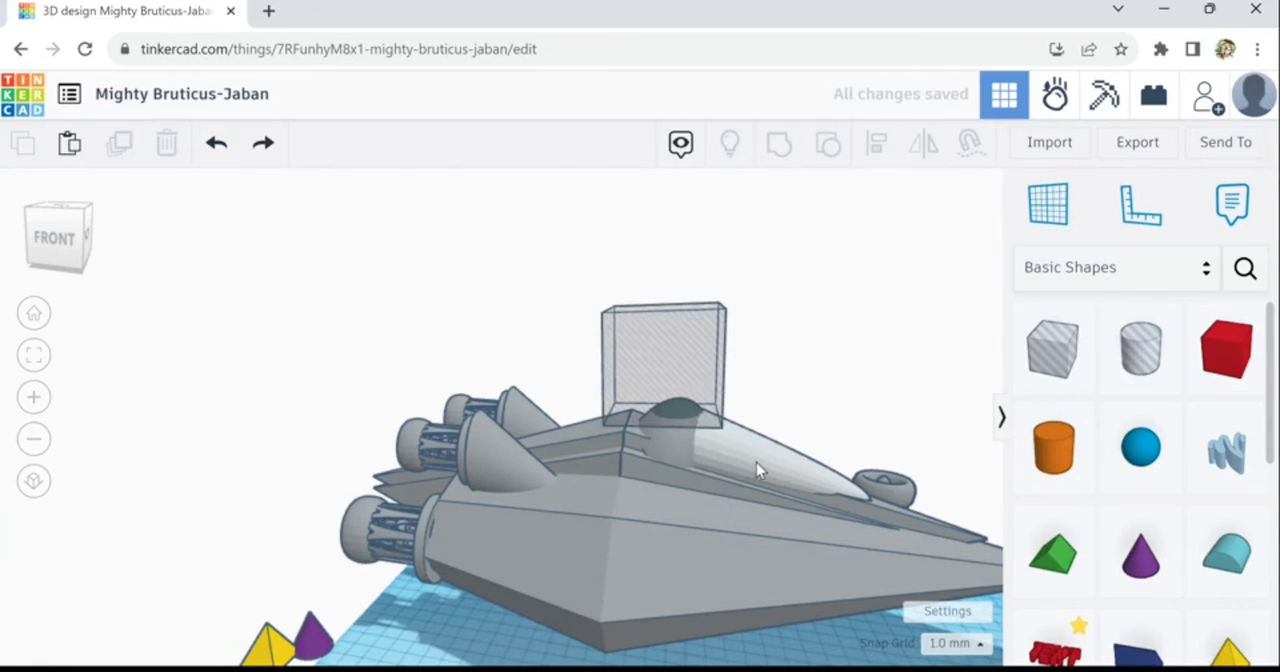
- Group the half sphere, the paraboloid canopy and the box hole into one shape to trim the top
left_click(693, 445)
left_click(677, 337, "shift")
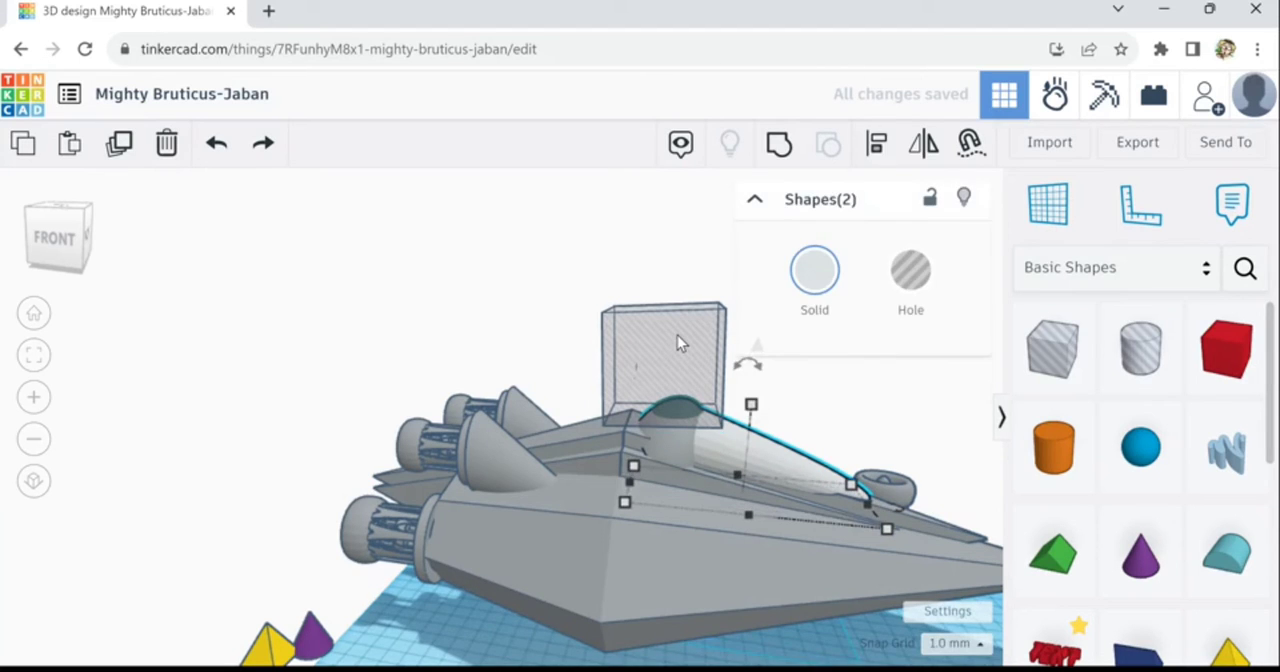
left_click(784, 150)
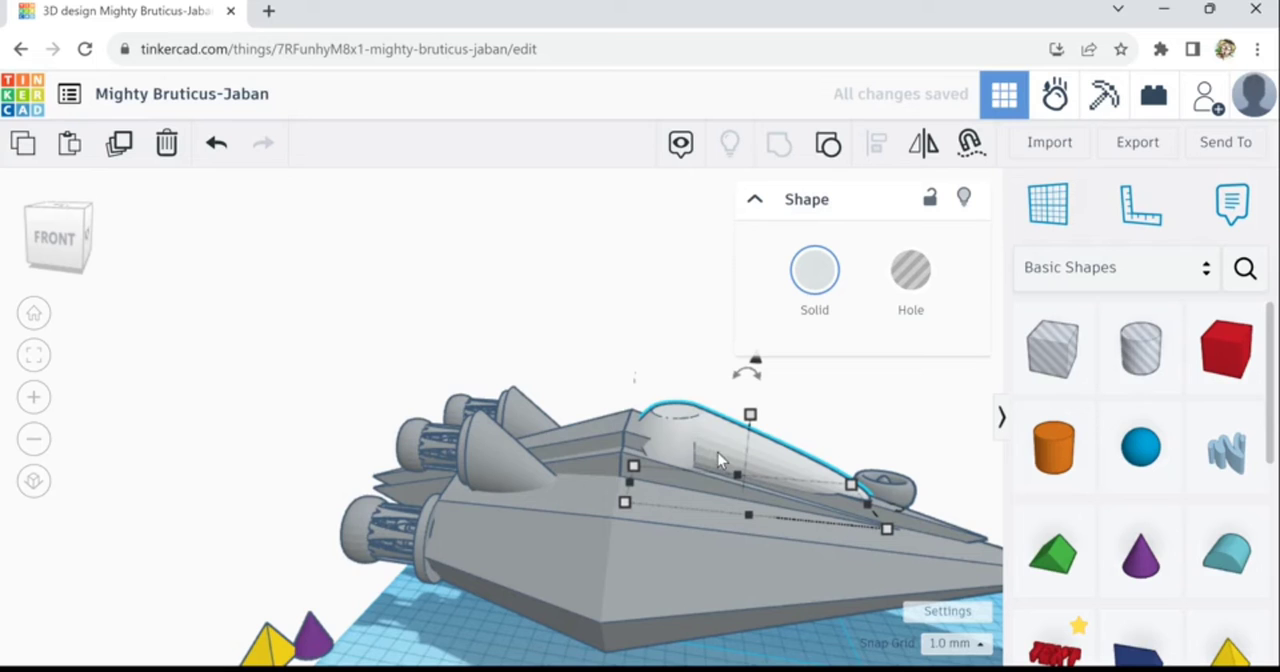
- Recolour the grouped canopy with the medium grey preset to match the hull
right_click_drag(829, 652, 685, 495)
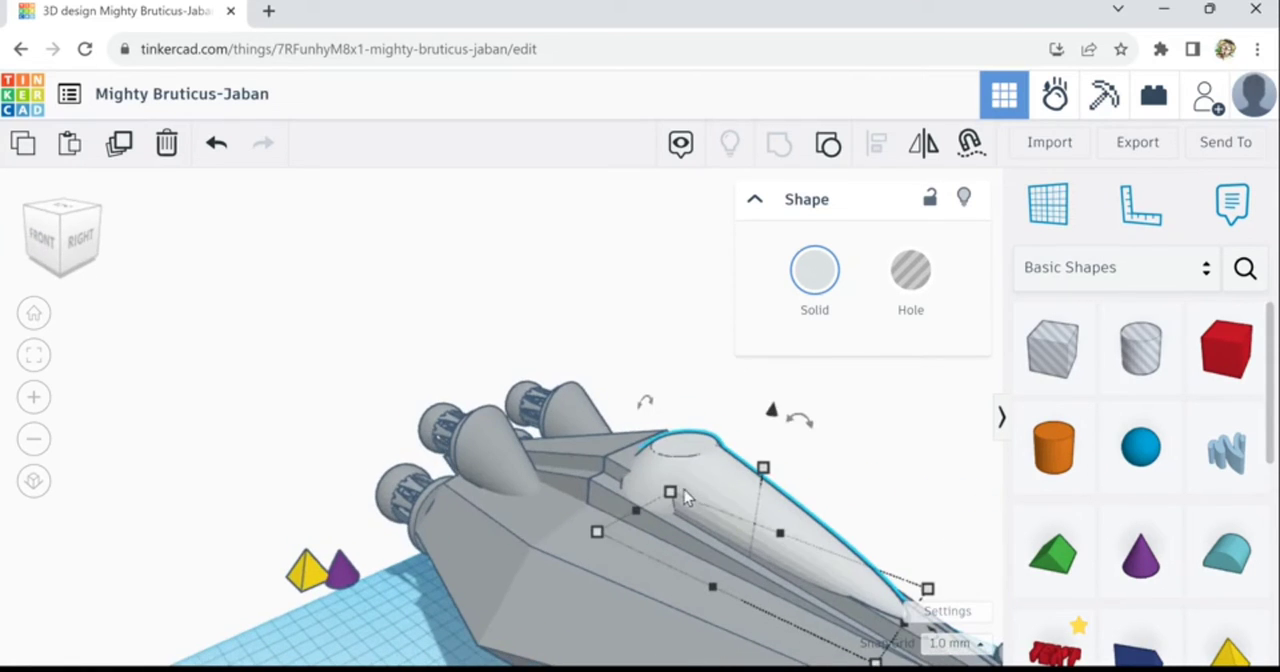
left_click(831, 277)
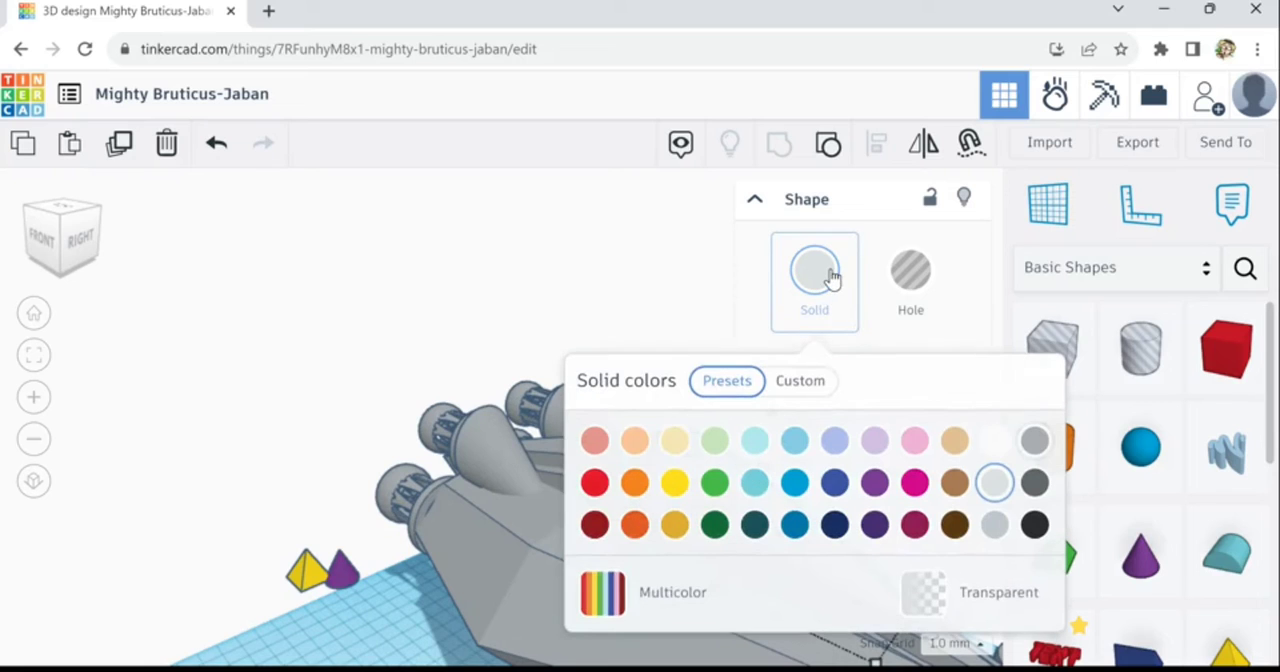
left_click(1040, 439)
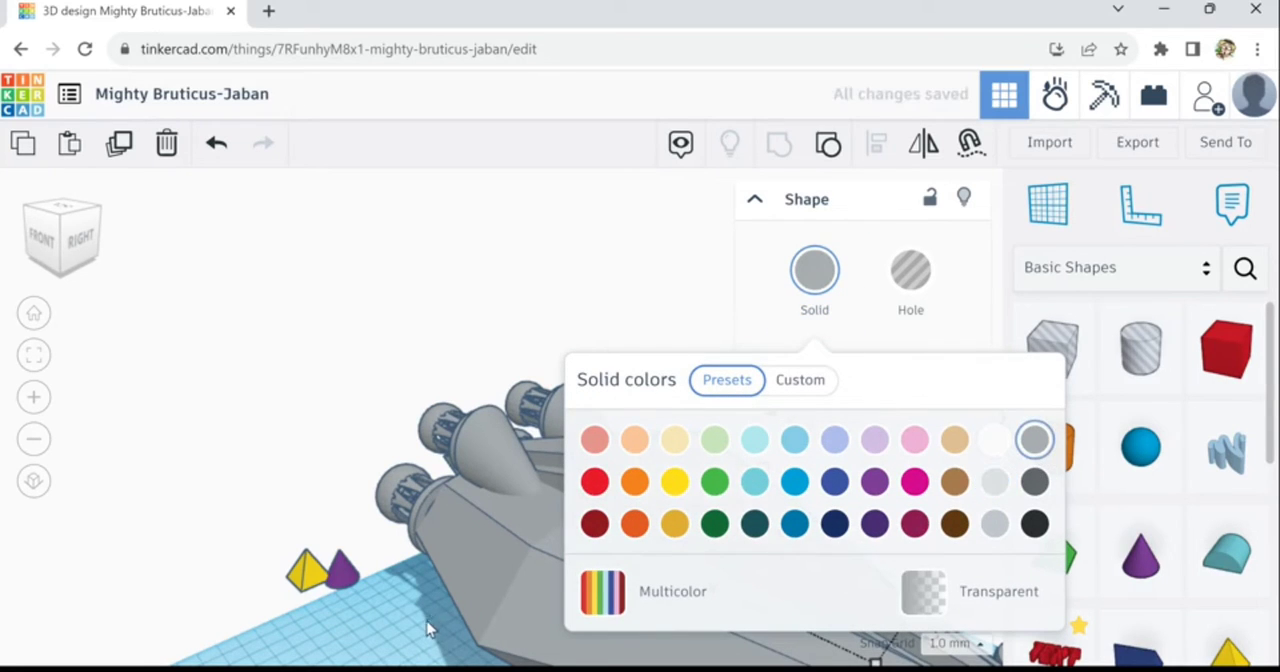
left_click(427, 628)
right_click_drag(437, 652, 665, 455)
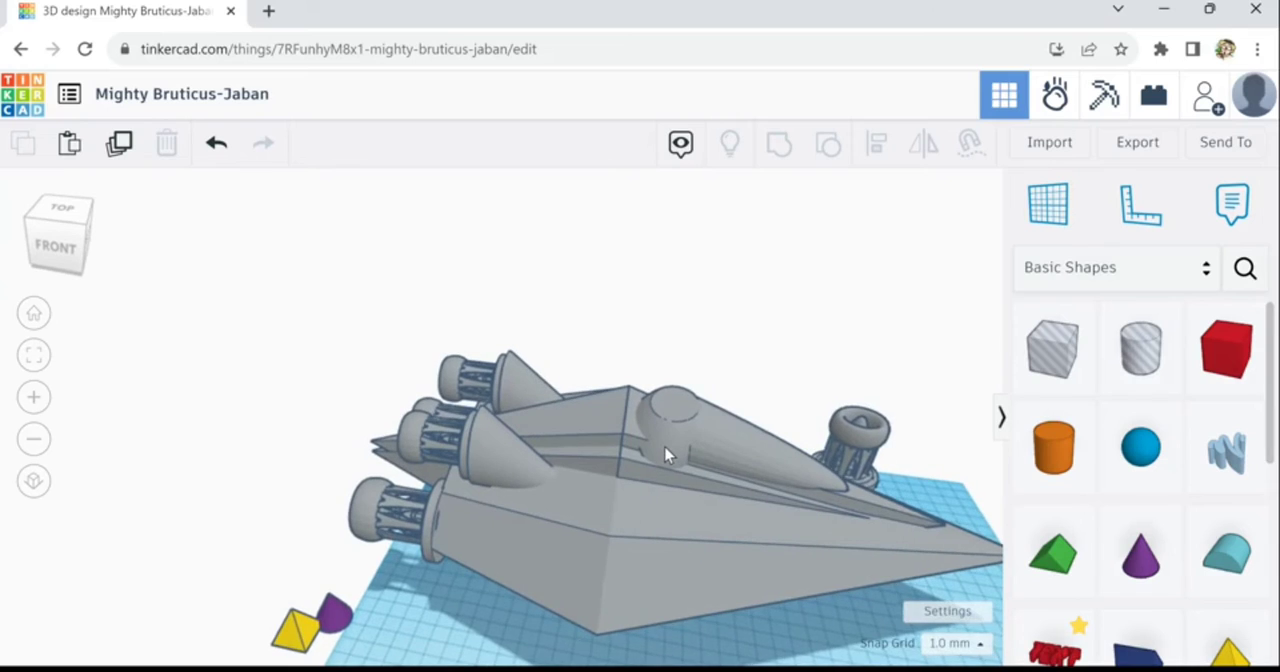
- Delete the grouped canopy and inspect the recess in the hull from both sides
left_click(665, 455)
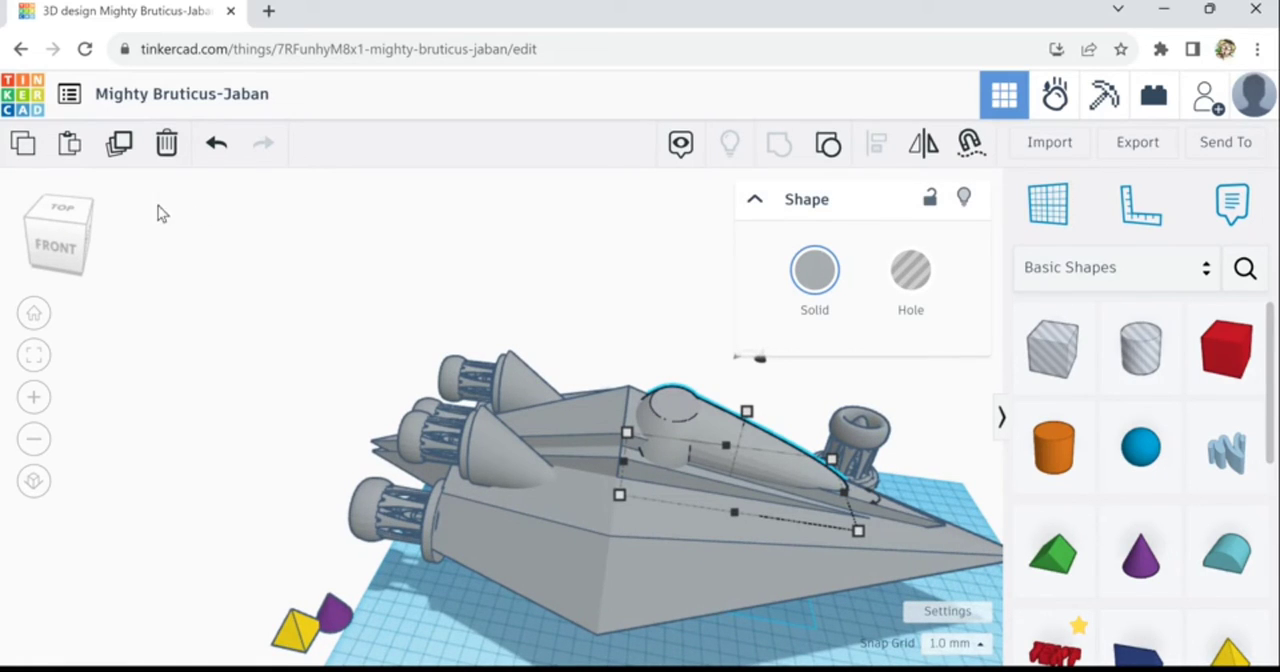
left_click(167, 143)
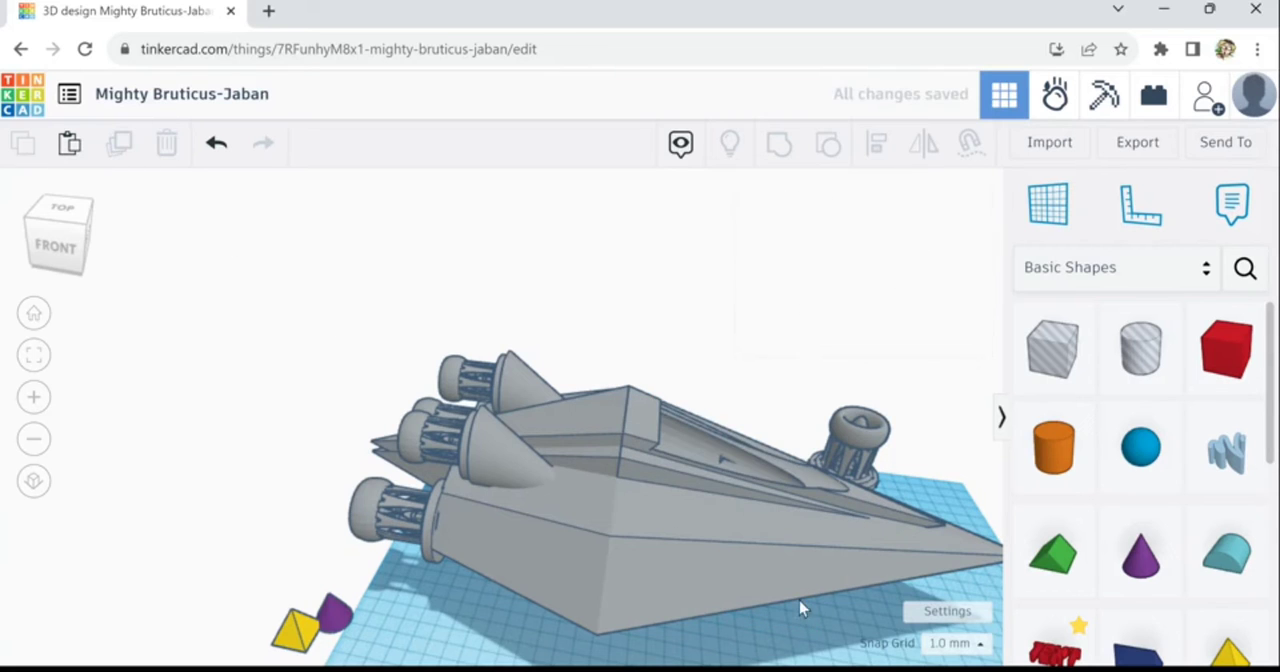
right_click_drag(818, 641, 262, 617)
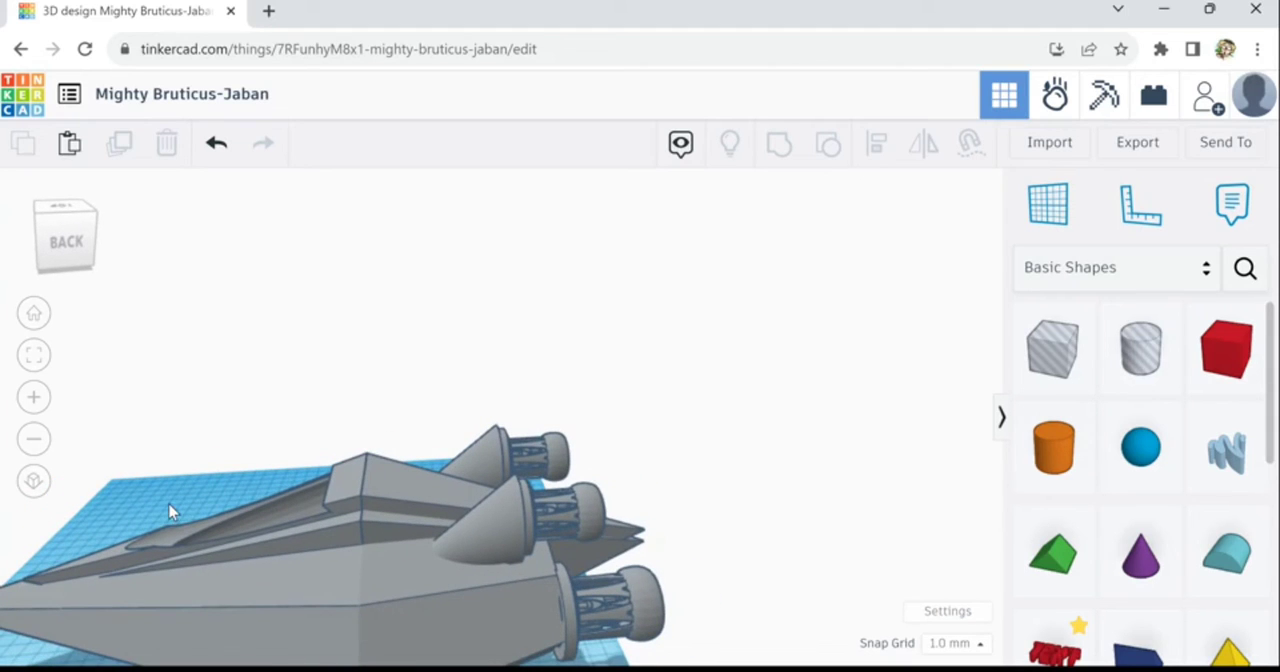
middle_click_drag(290, 505, 628, 530)
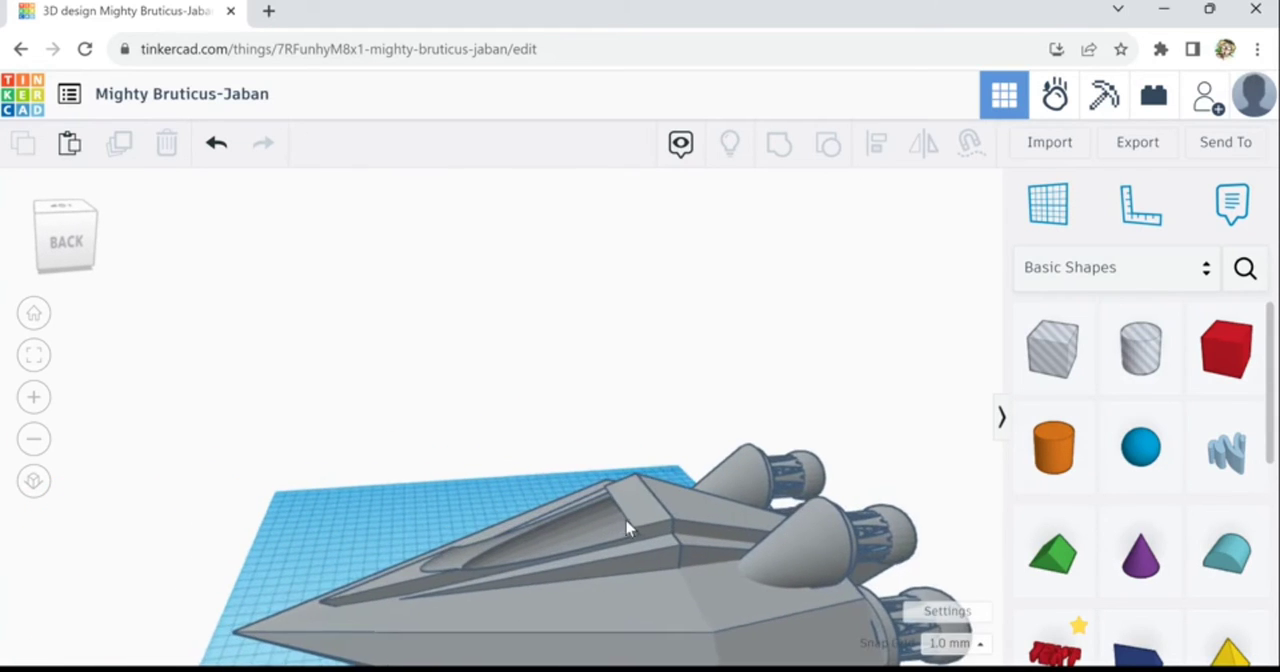
right_click_drag(368, 531, 953, 524)
right_click_drag(820, 596, 647, 570)
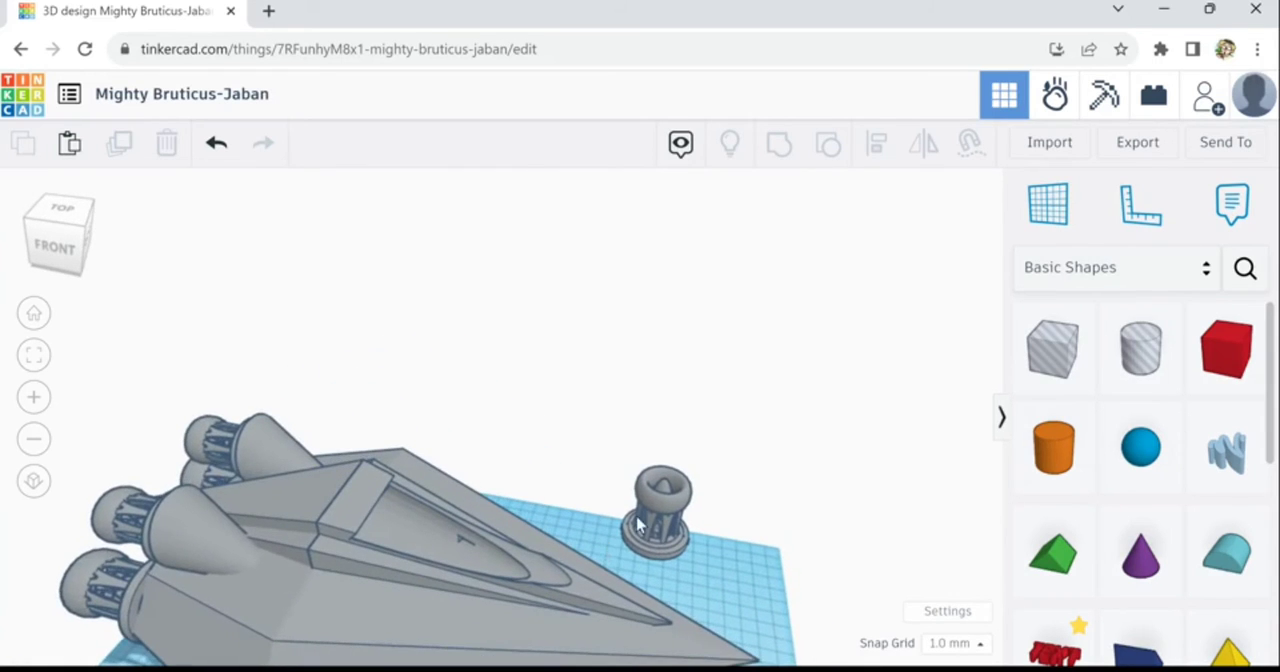
middle_click_drag(643, 541, 672, 474)
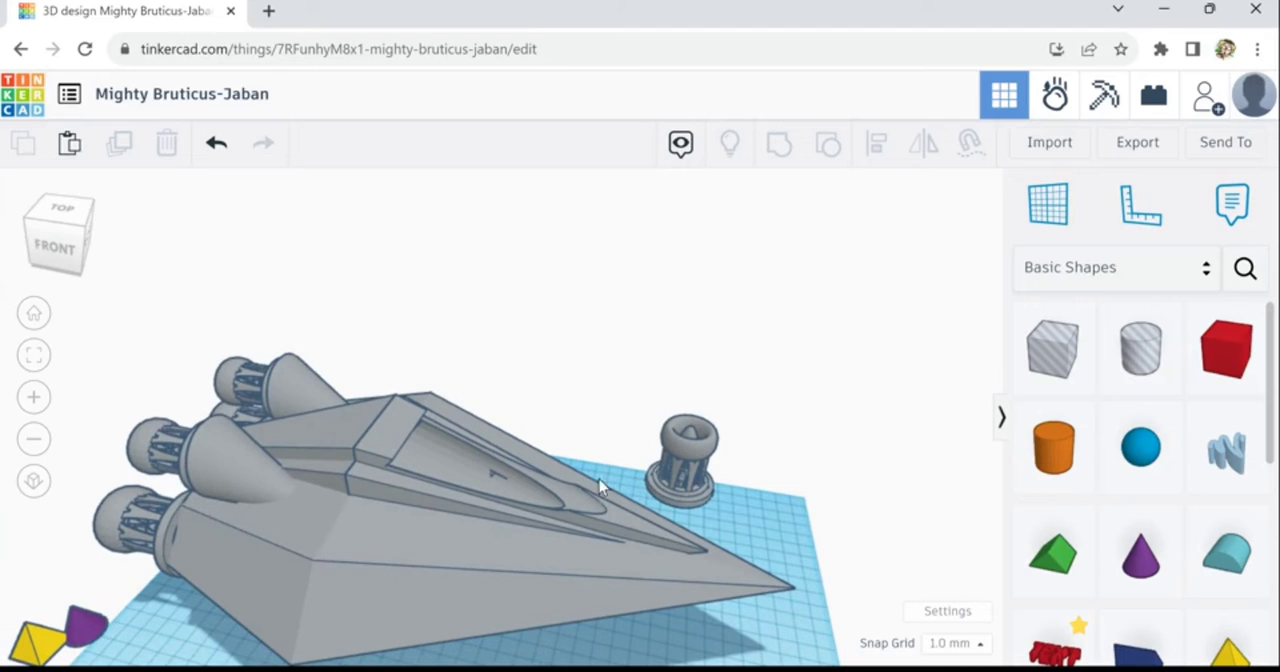
- Undo the canopy's deletion, recolouring and grouping with the box hole
left_click(214, 157)
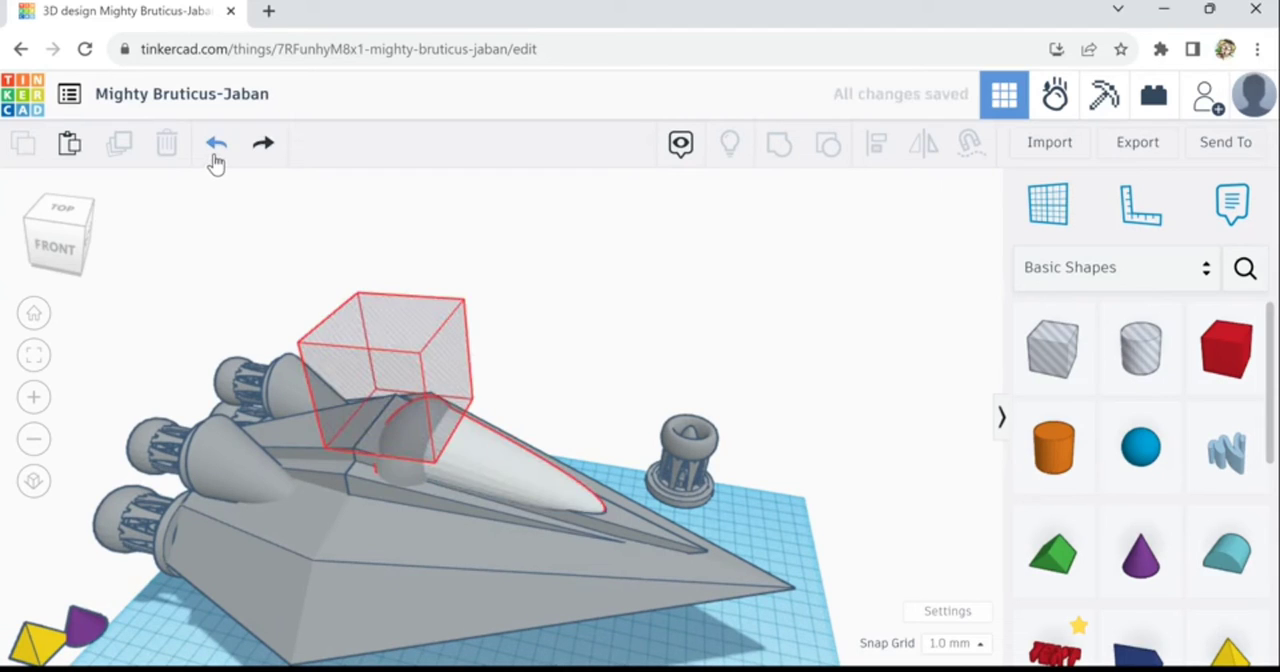
left_click(490, 447)
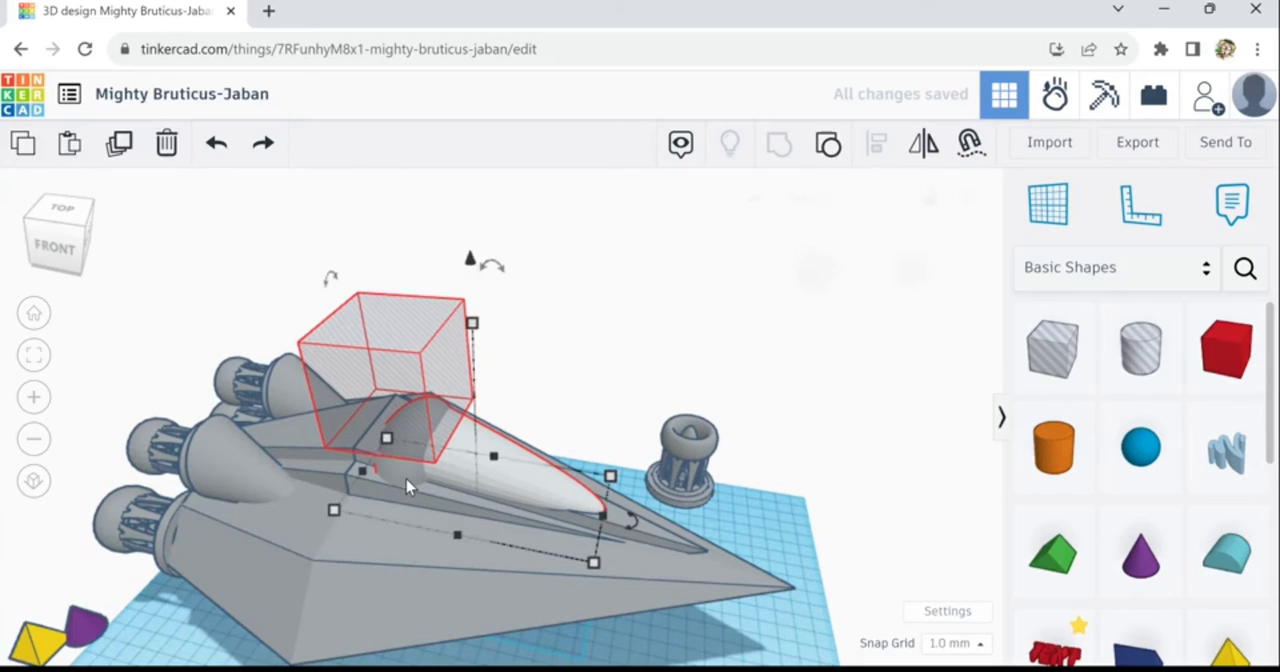
left_click(587, 463)
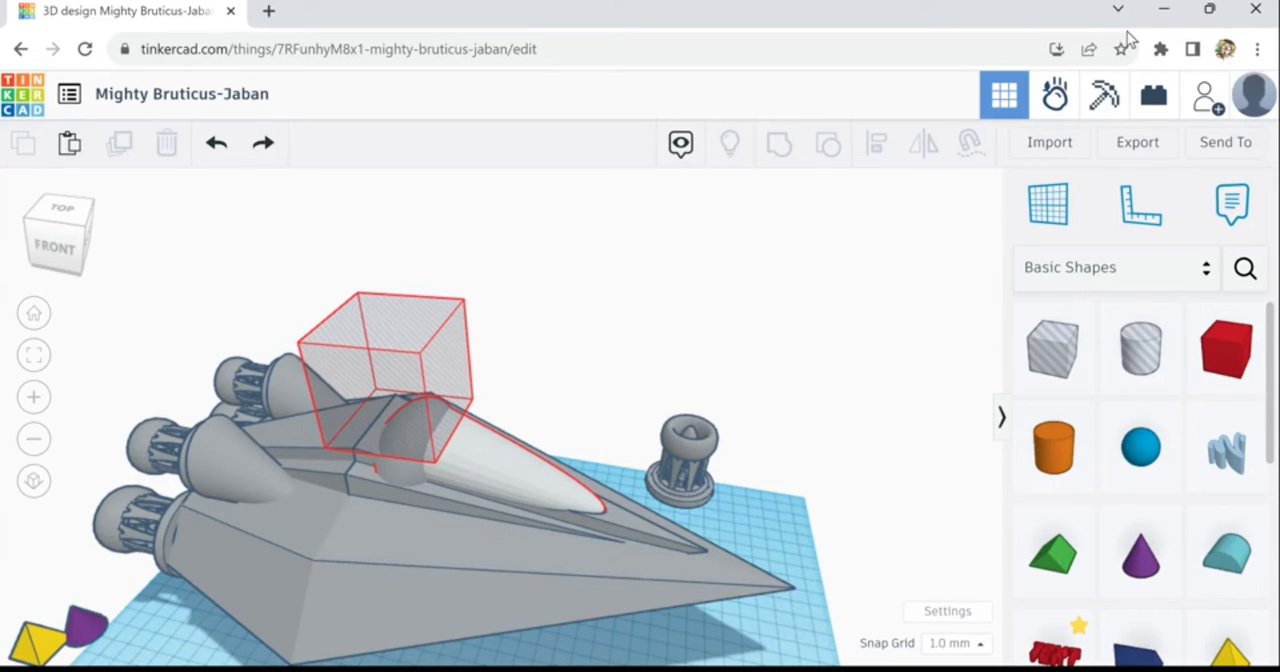
- Bring back the grouped grey canopy and delete it from the hull
left_click(524, 494)
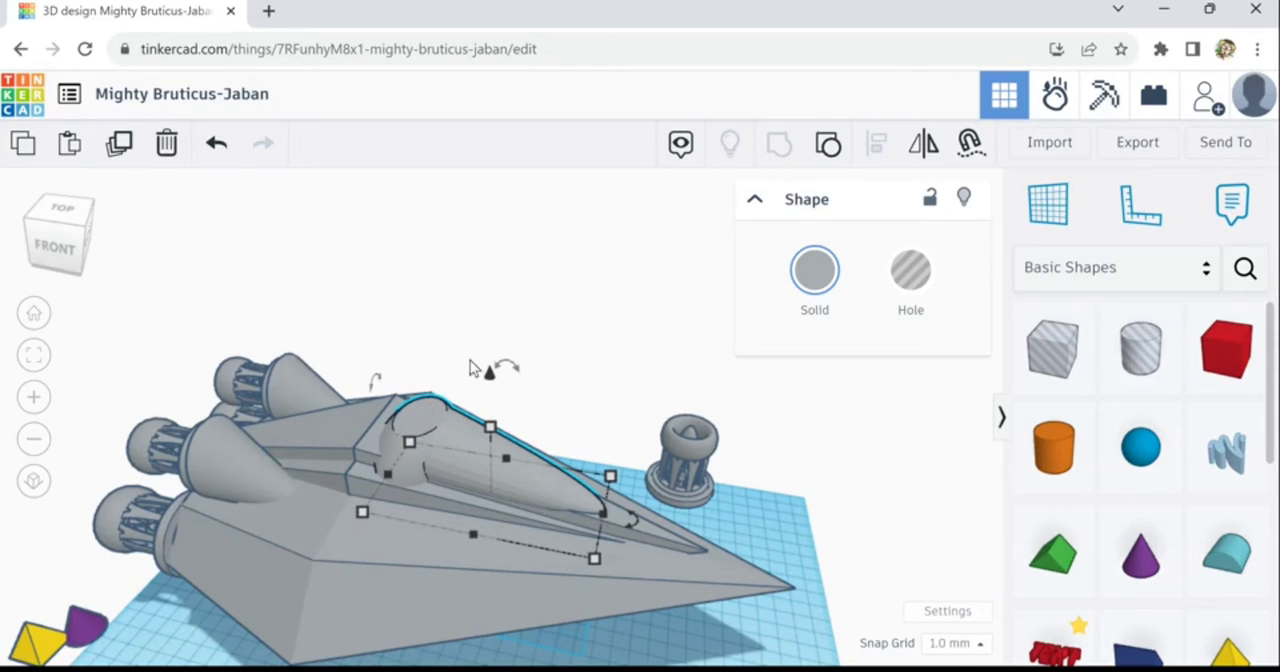
left_click(176, 150)
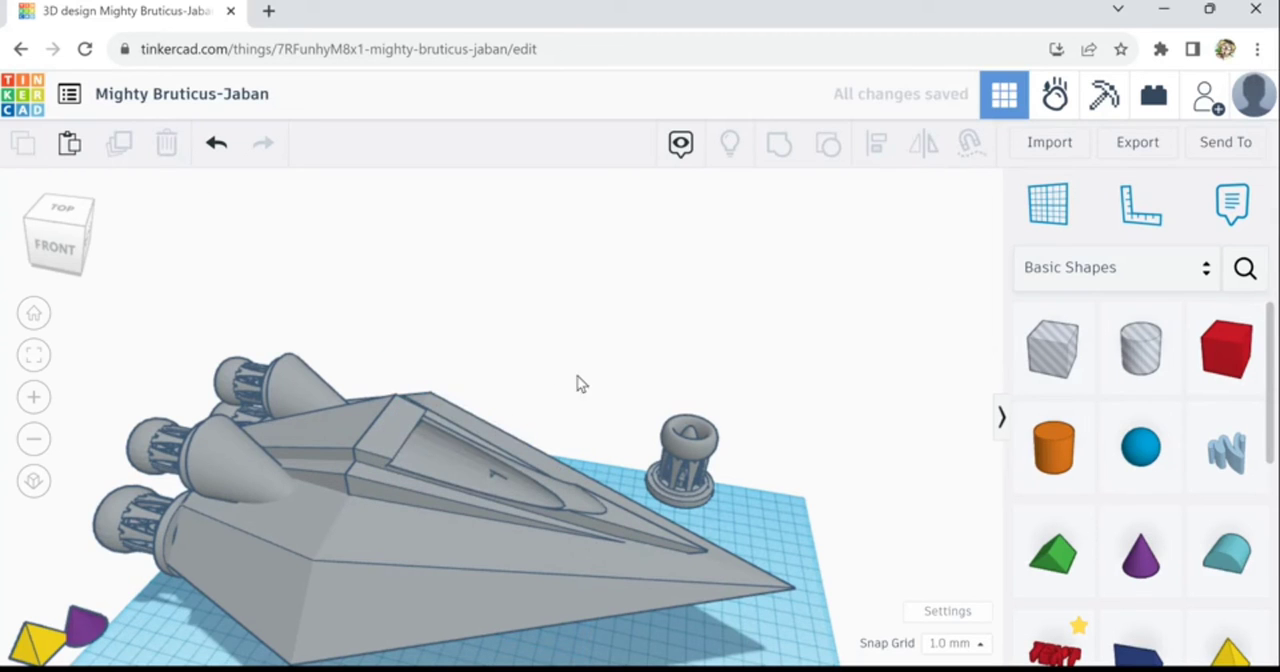
- Ungroup the hull two levels deep to free the paraboloid holes that cut the canopy recess
right_click_drag(607, 417, 517, 480)
left_click(514, 484)
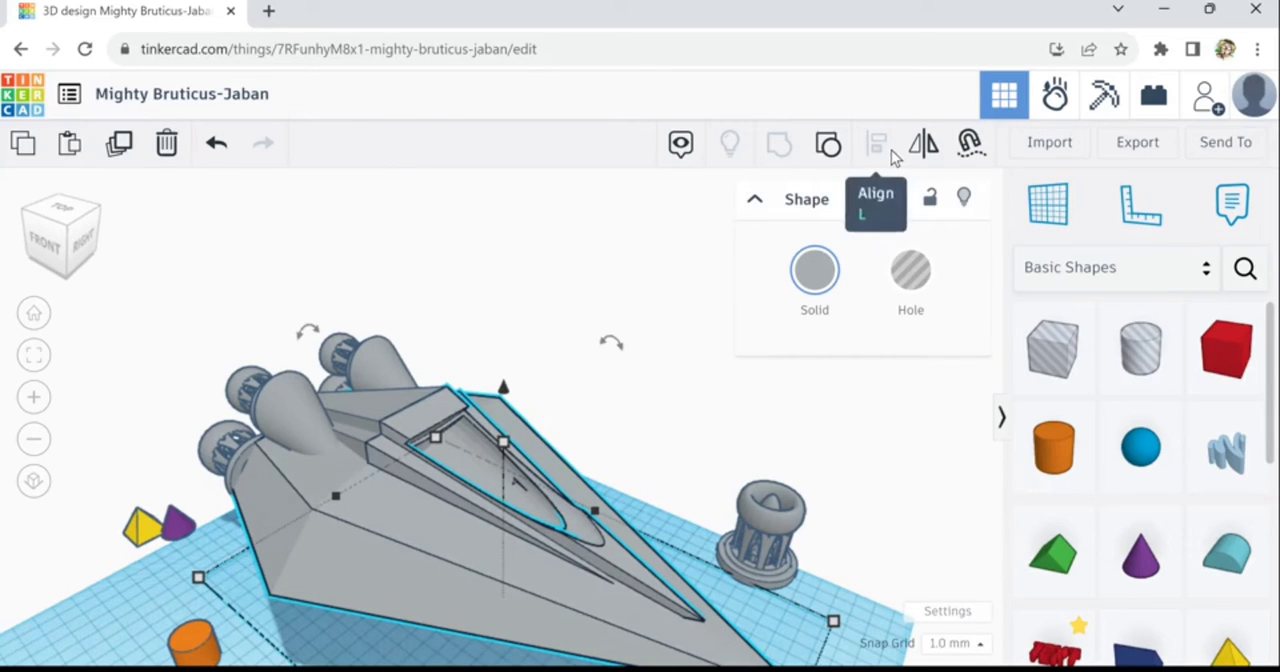
left_click(840, 160)
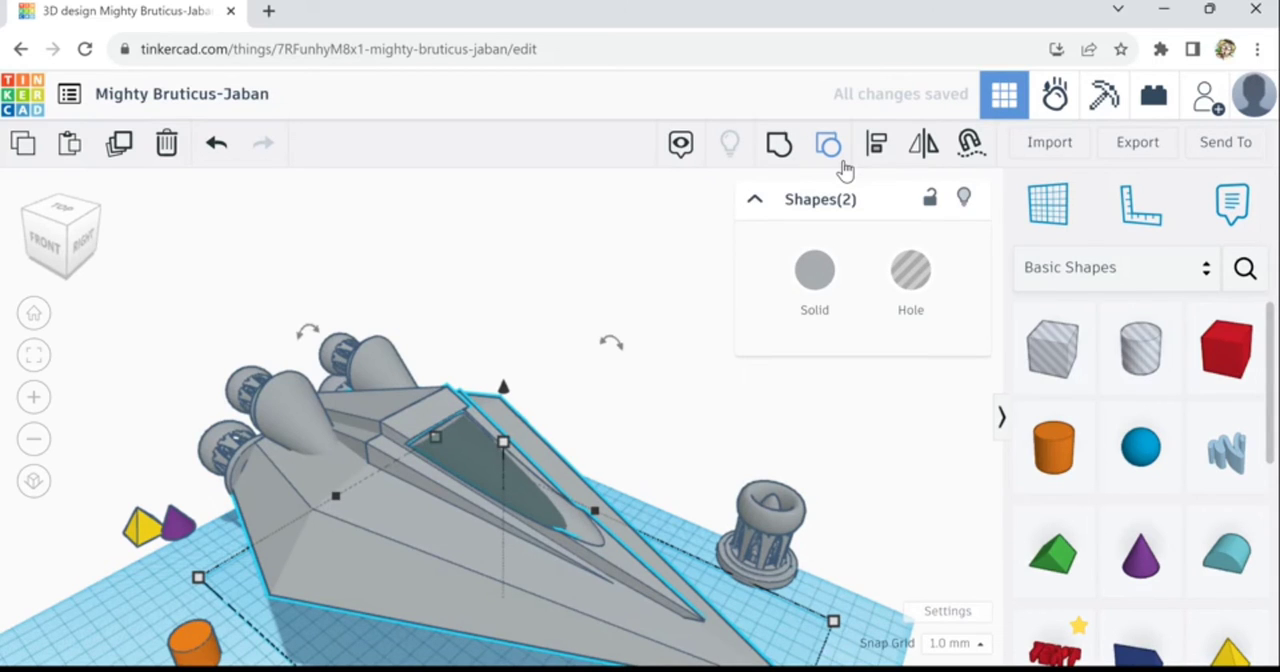
left_click(842, 165)
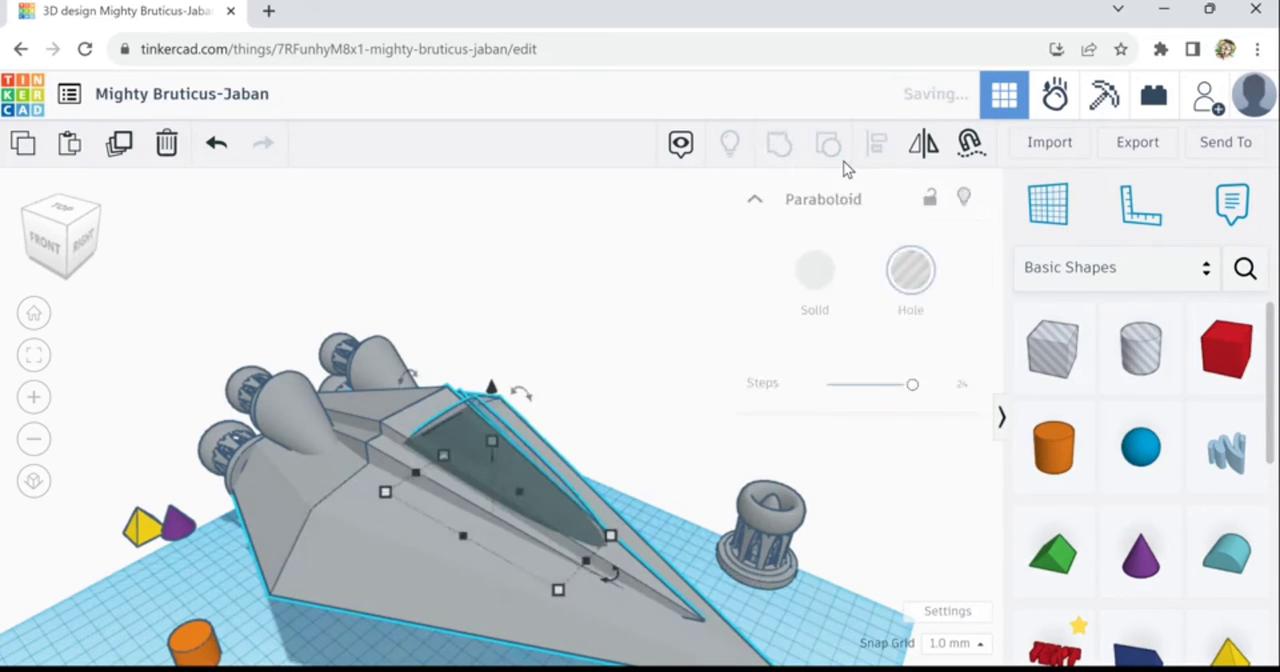
- Delete the larger paraboloid hole from the canopy recess on the ridge
left_click(632, 446)
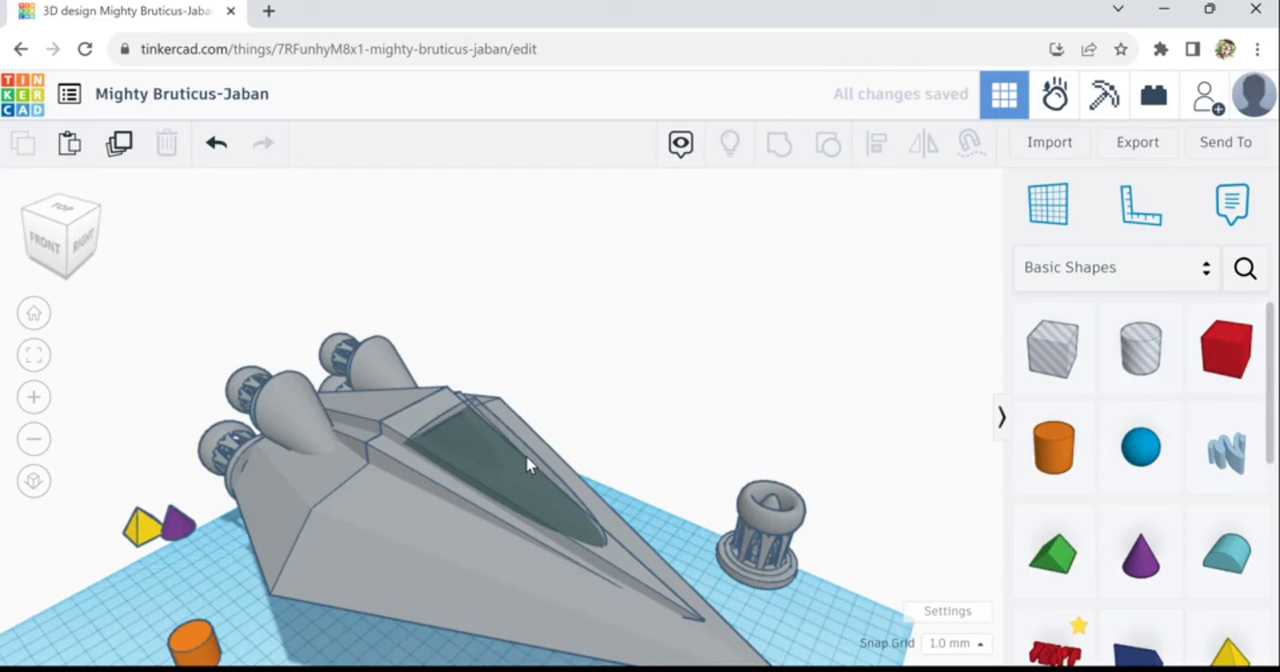
left_click(529, 465)
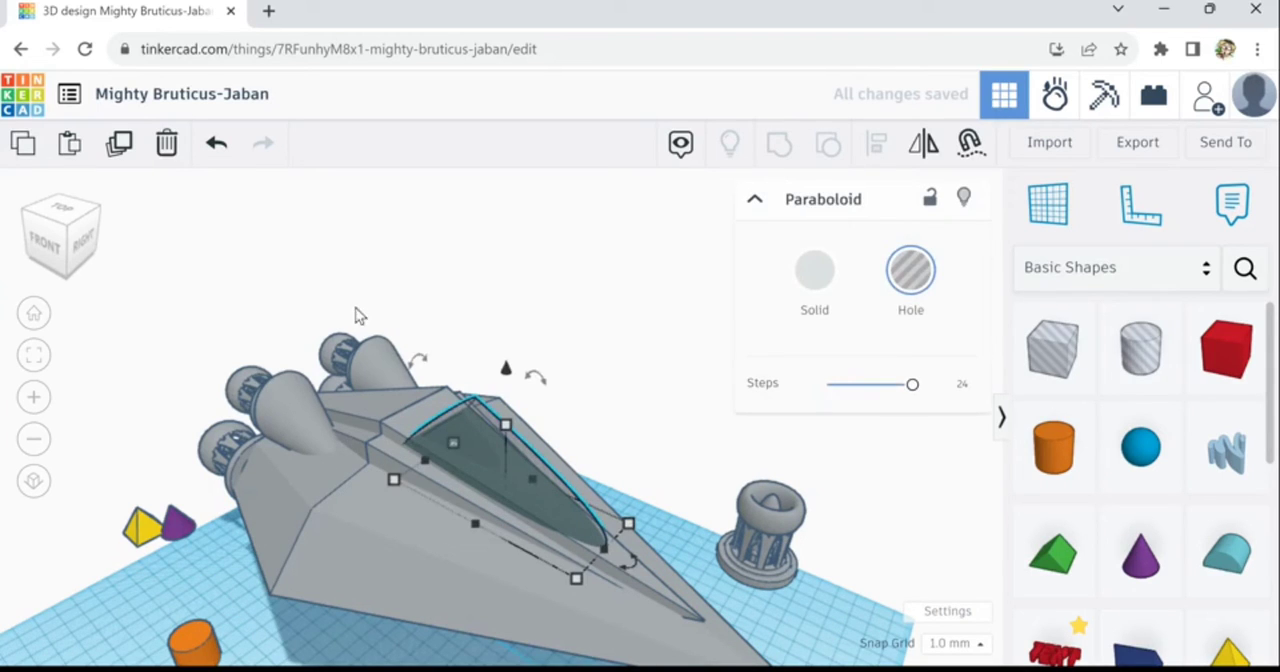
left_click(168, 152)
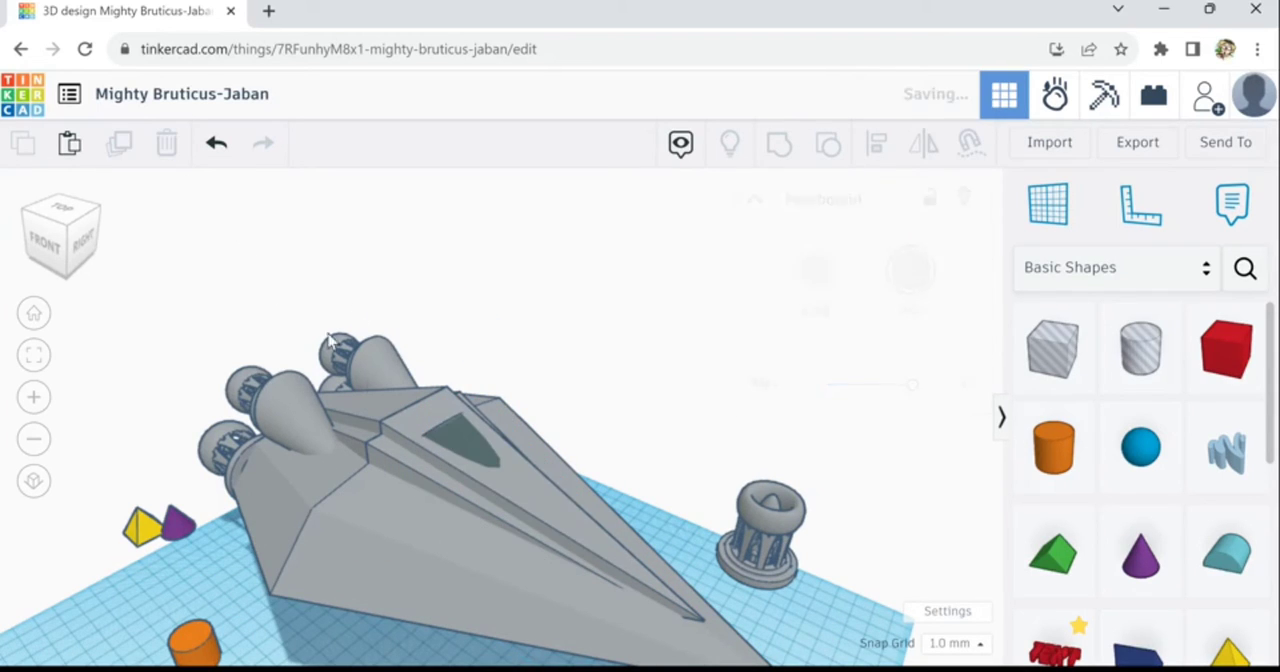
- Raise the remaining smaller paraboloid hole until it protrudes from the ridge as the canopy shape
left_click(470, 462)
key("ctrl+Up")
key("ctrl+Up")
key("ctrl+Up")
key("ctrl+Up")
key("ctrl+Up")
key("ctrl+Up")
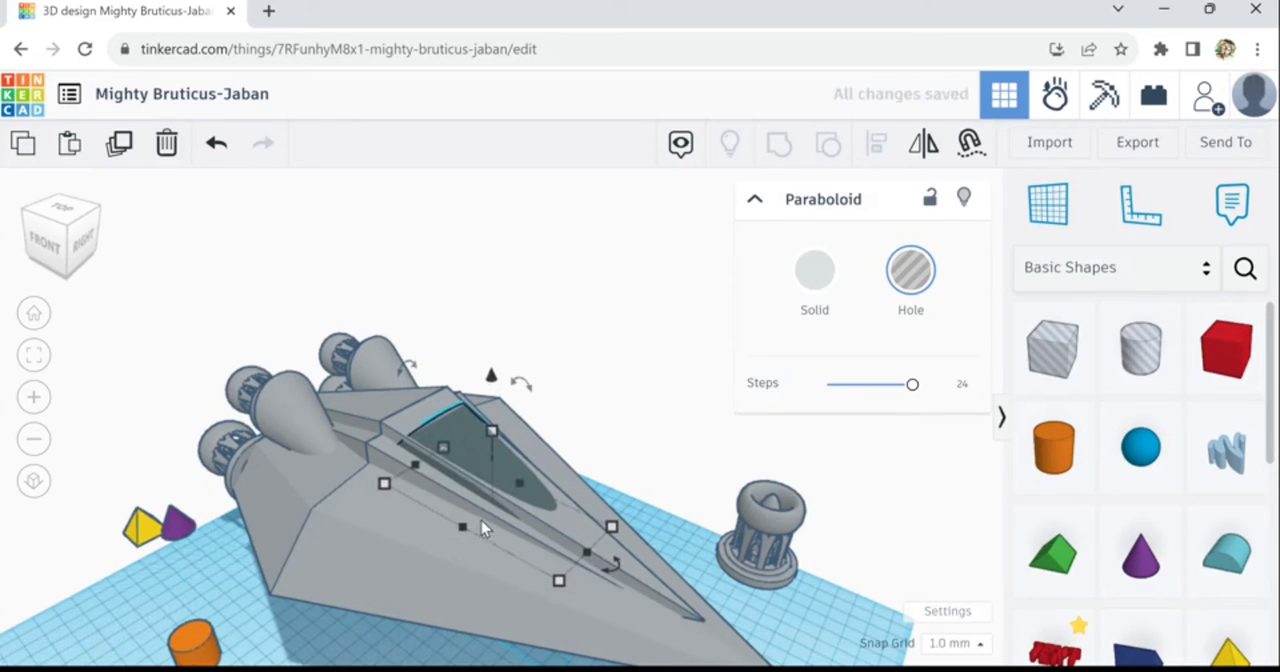
key("ctrl+Up")
key("ctrl+Up")
key("ctrl+Up")
key("ctrl+Up")
key("ctrl+Up")
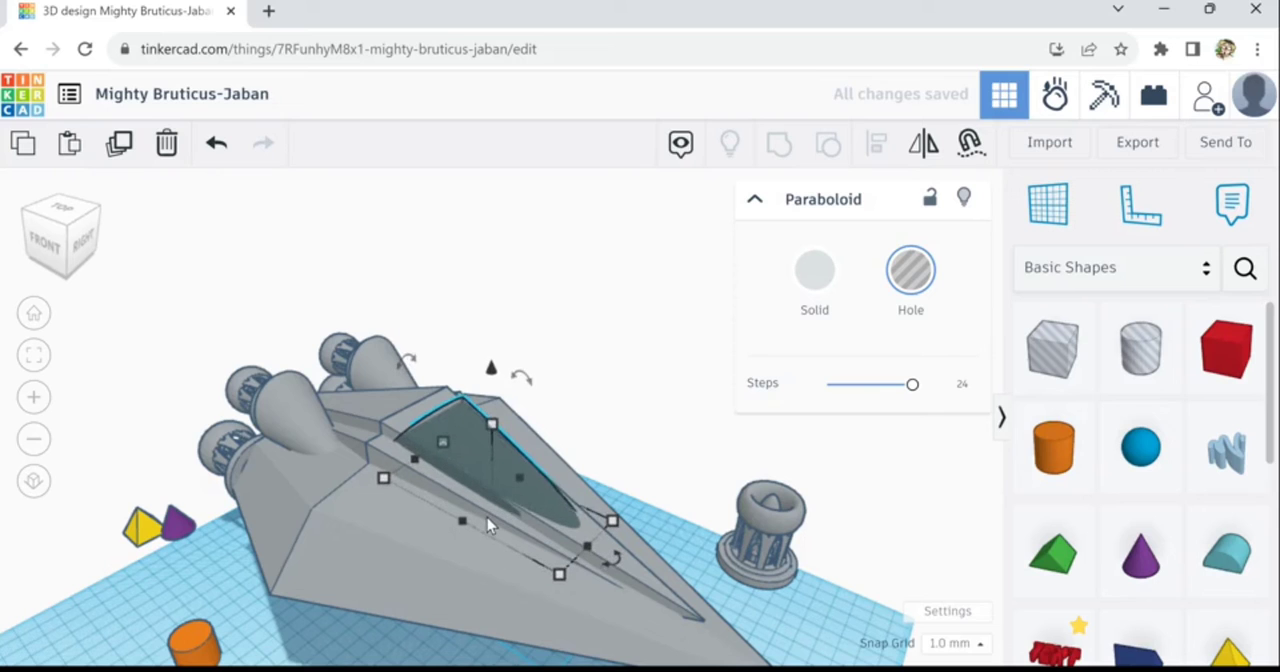
- Make the canopy paraboloid on the ridge a solid grey that matches the hull
left_click(814, 270)
left_click(1034, 440)
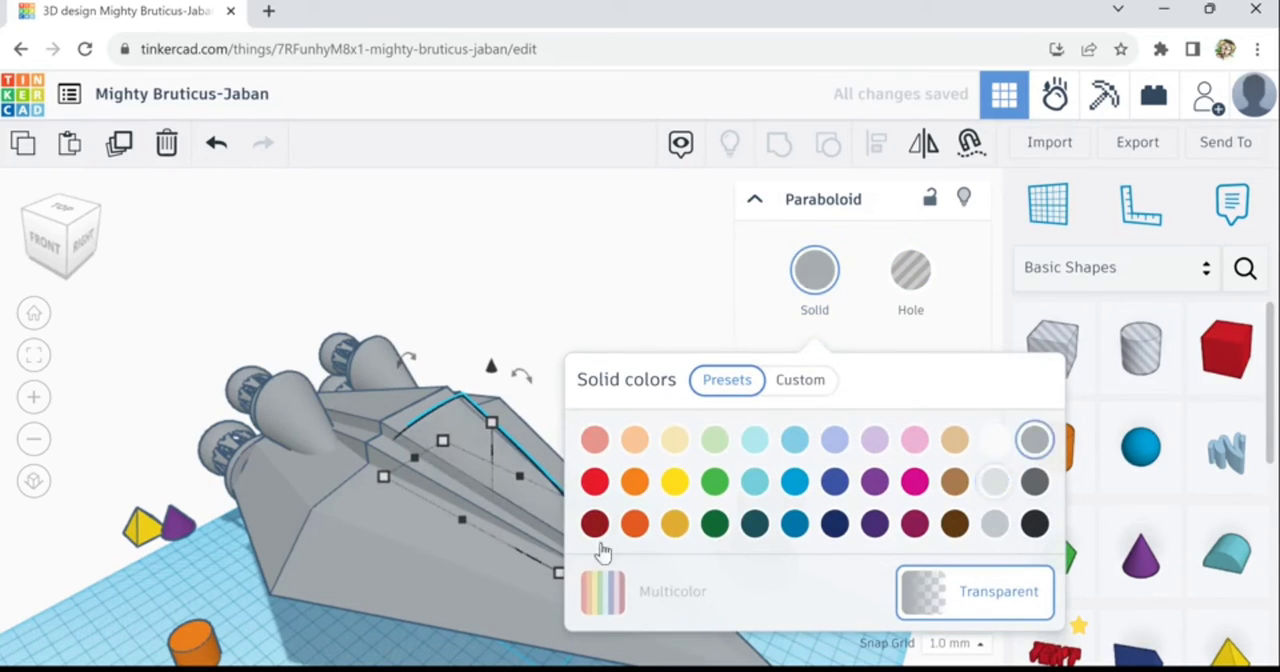
left_click(378, 638)
right_click_drag(471, 634, 543, 644)
left_click(453, 487)
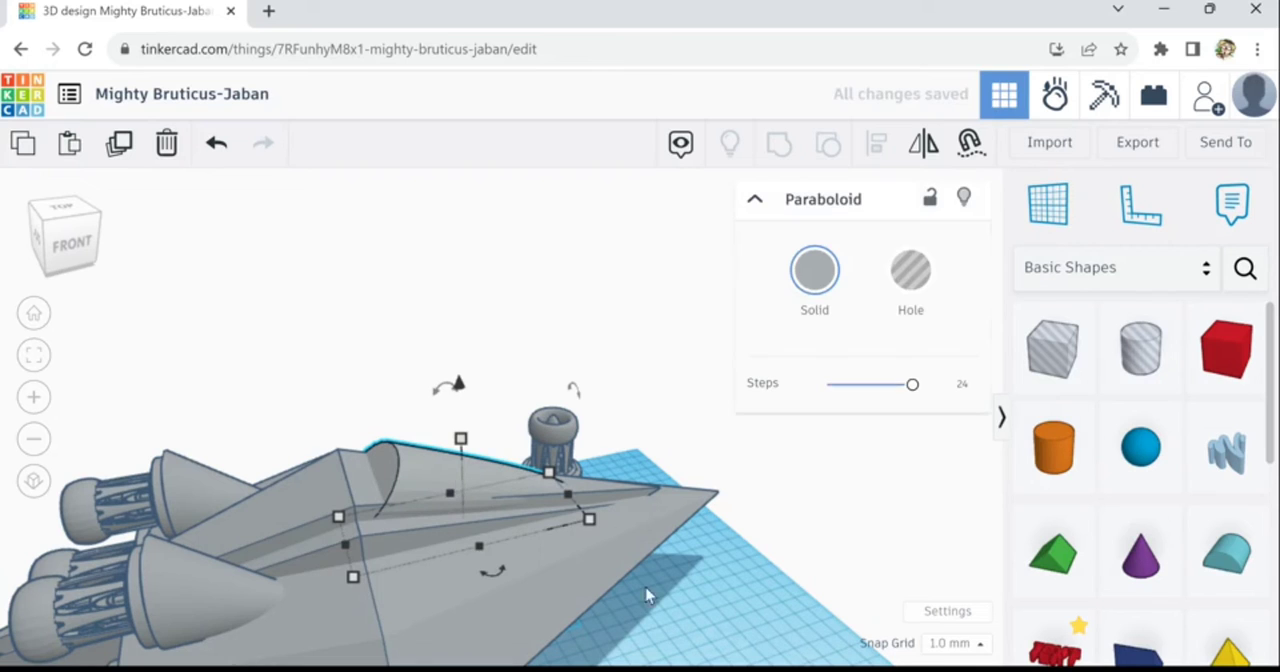
right_click_drag(737, 655, 660, 437)
left_click(660, 437)
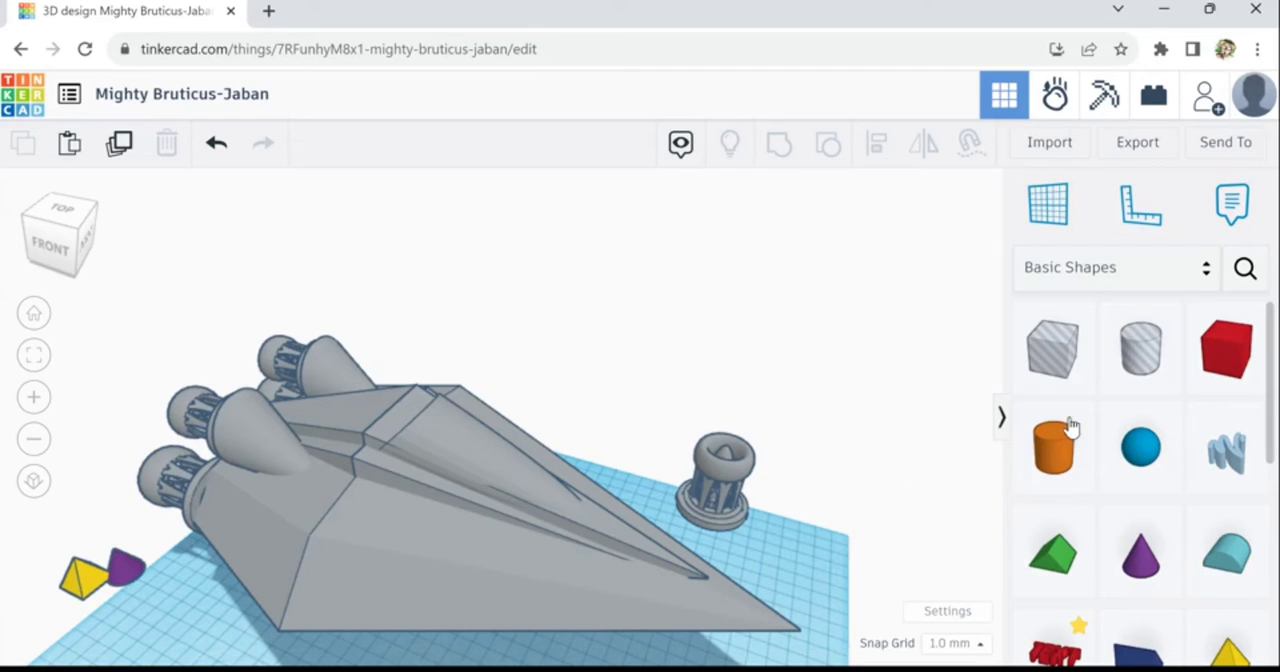
- Place a Round Roof shape on the ridge just behind the canopy and enlarge it
left_click(1230, 580)
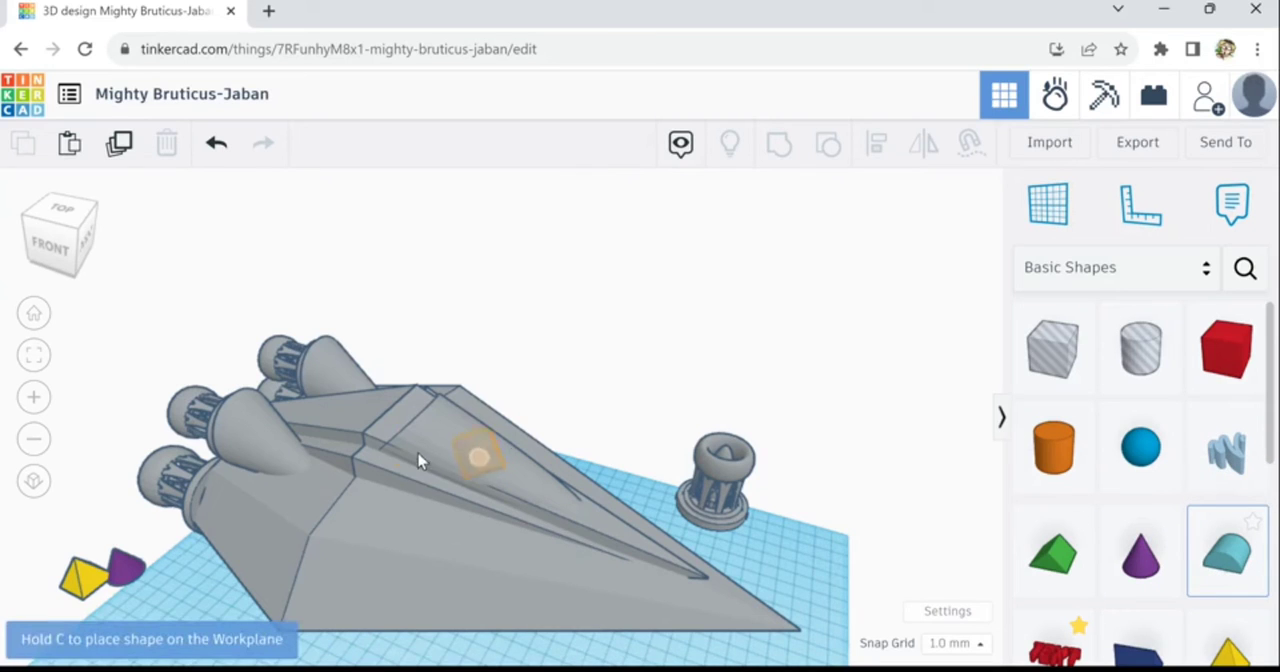
left_click(372, 419)
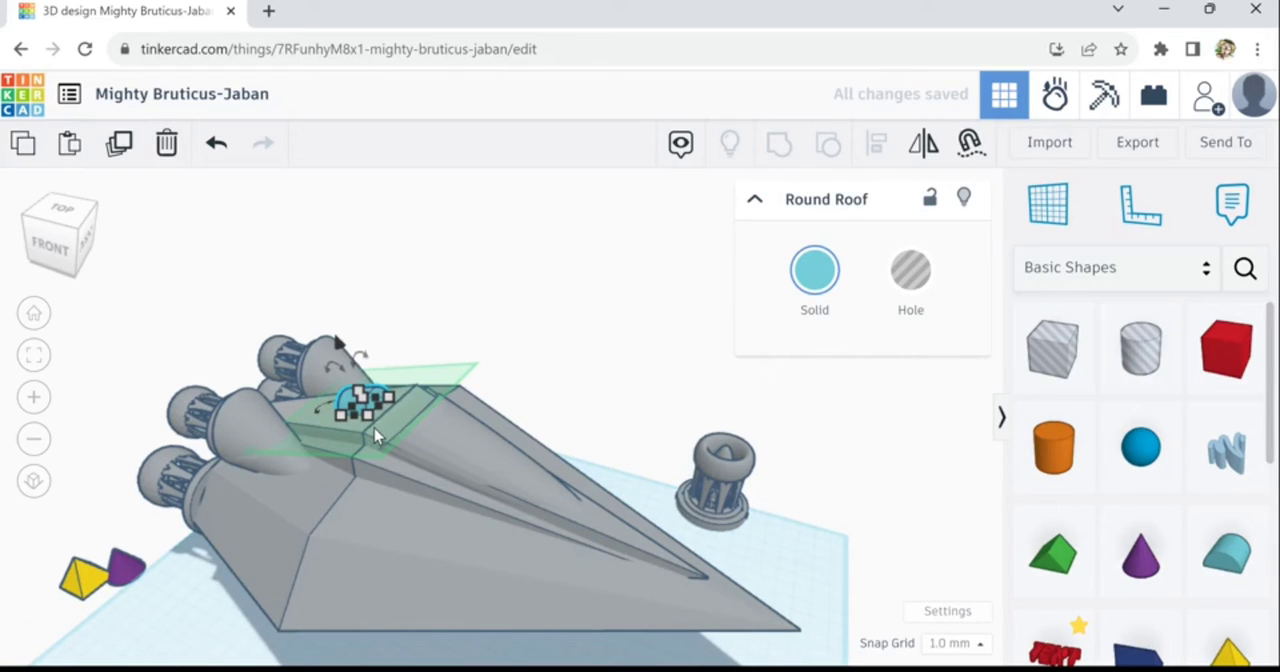
left_click(374, 428)
left_click_drag(366, 447, 352, 460)
left_click_drag(401, 425, 382, 426)
- Rotate the round roof so it stands on end with its curved side facing the nose
mouse_move(359, 373)
left_mouse_down()
mouse_move(368, 352)
mouse_move(386, 361)
mouse_move(350, 362)
left_mouse_up()
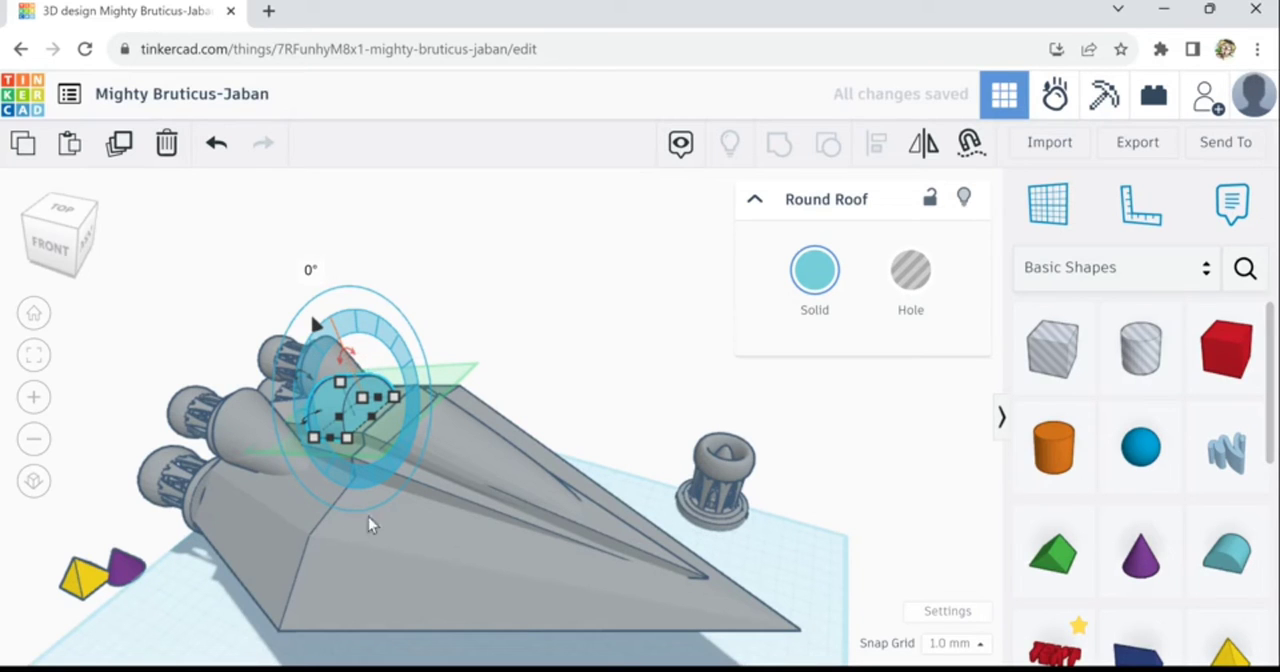
right_click_drag(358, 522, 448, 532)
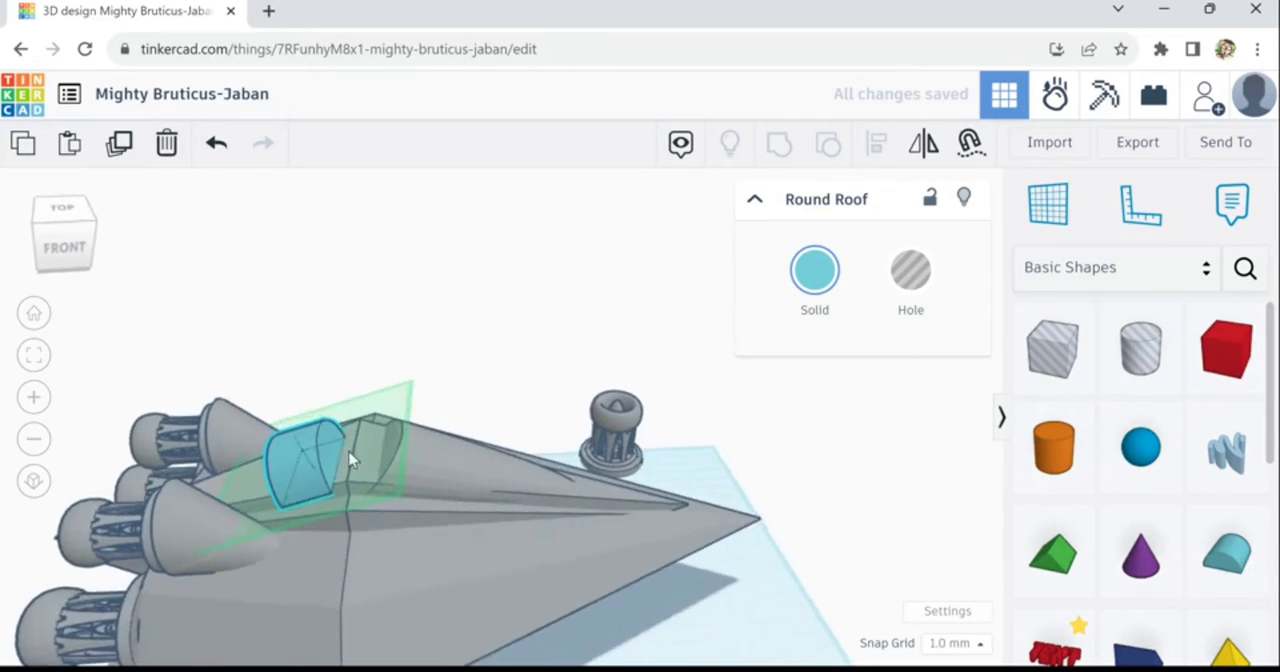
left_click_drag(286, 453, 361, 503)
left_click_drag(405, 430, 484, 481)
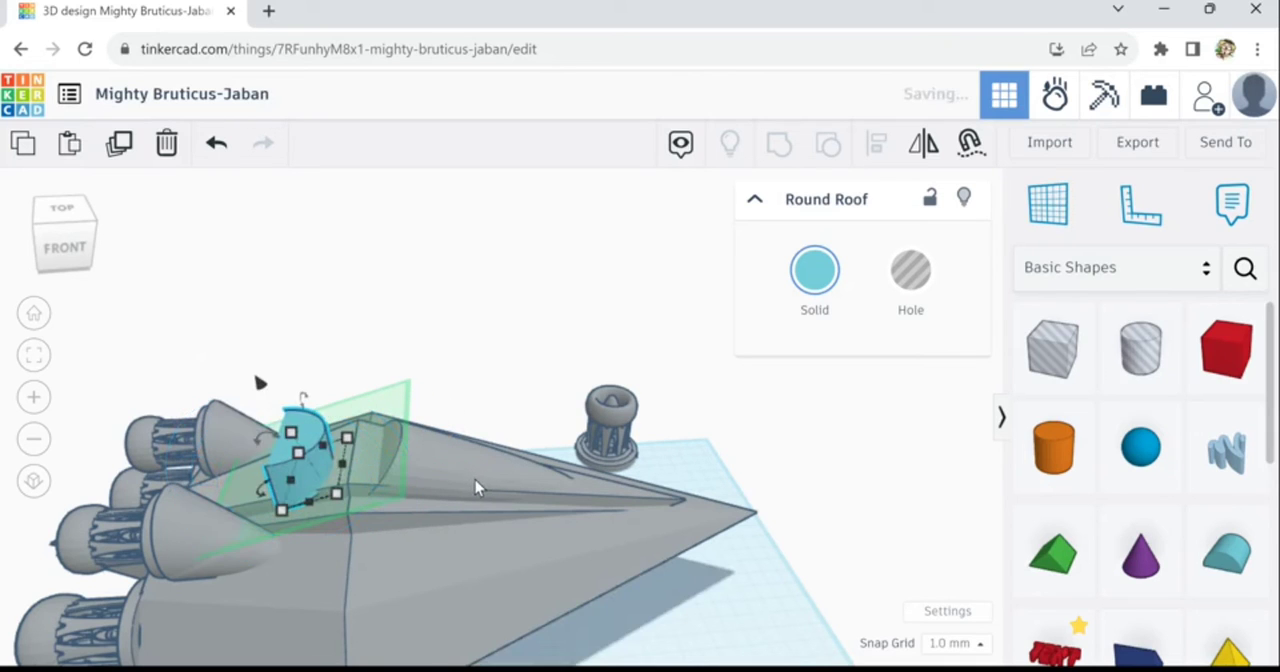
- Move the round roof forward from behind the ridge onto the middle of the canopy
key("Right")
key("Right")
key("Right")
key("Right")
key("Right")
key("Right")
key("Right")
key("Right")
key("Right")
key("Right")
key("Right")
key("Right")
key("Right")
key("Right")
key("Right")
key("Right")
key("Right")
key("Right")
key("Right")
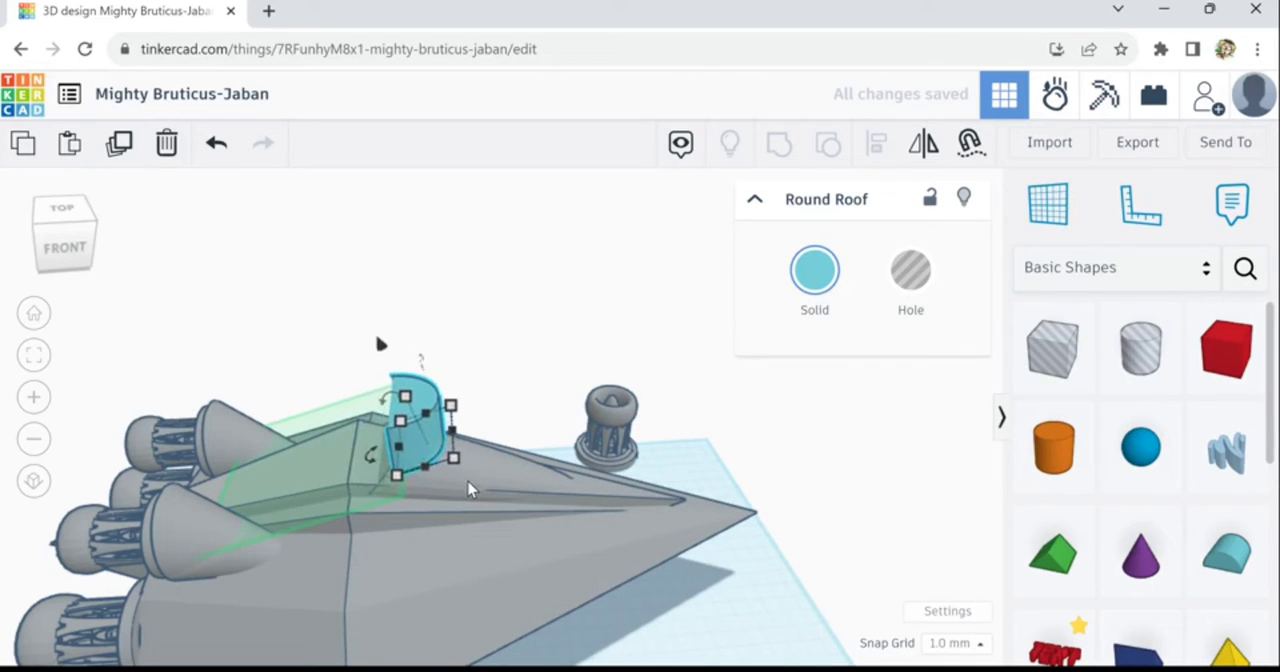
key("Right")
key("Right")
key("Right")
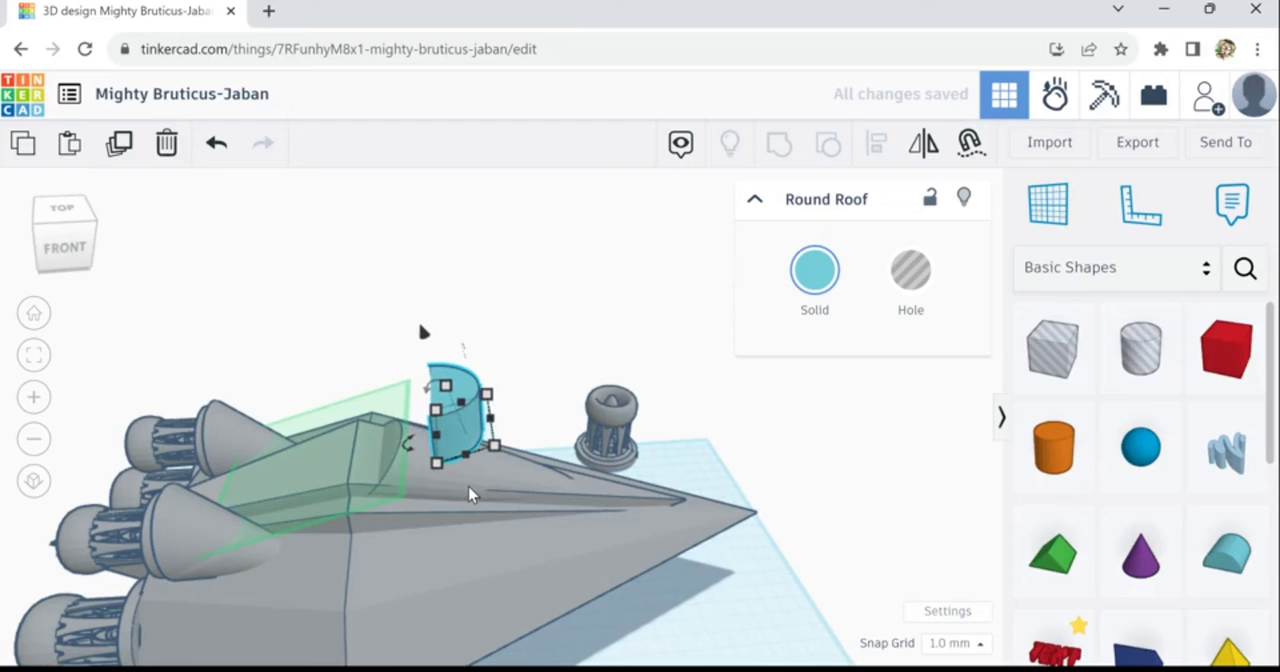
left_click(680, 630)
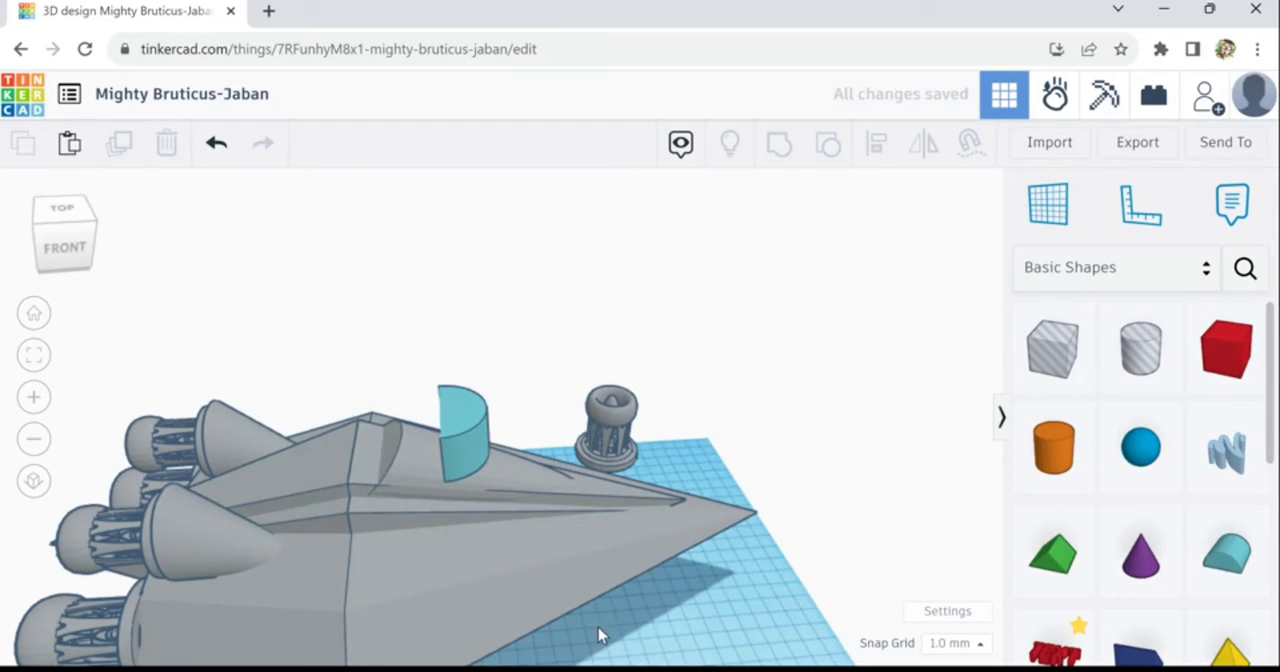
- Lower the round roof and nudge it until it sinks partly into the canopy
left_click(477, 482)
key("Down")
key("Down")
key("Down")
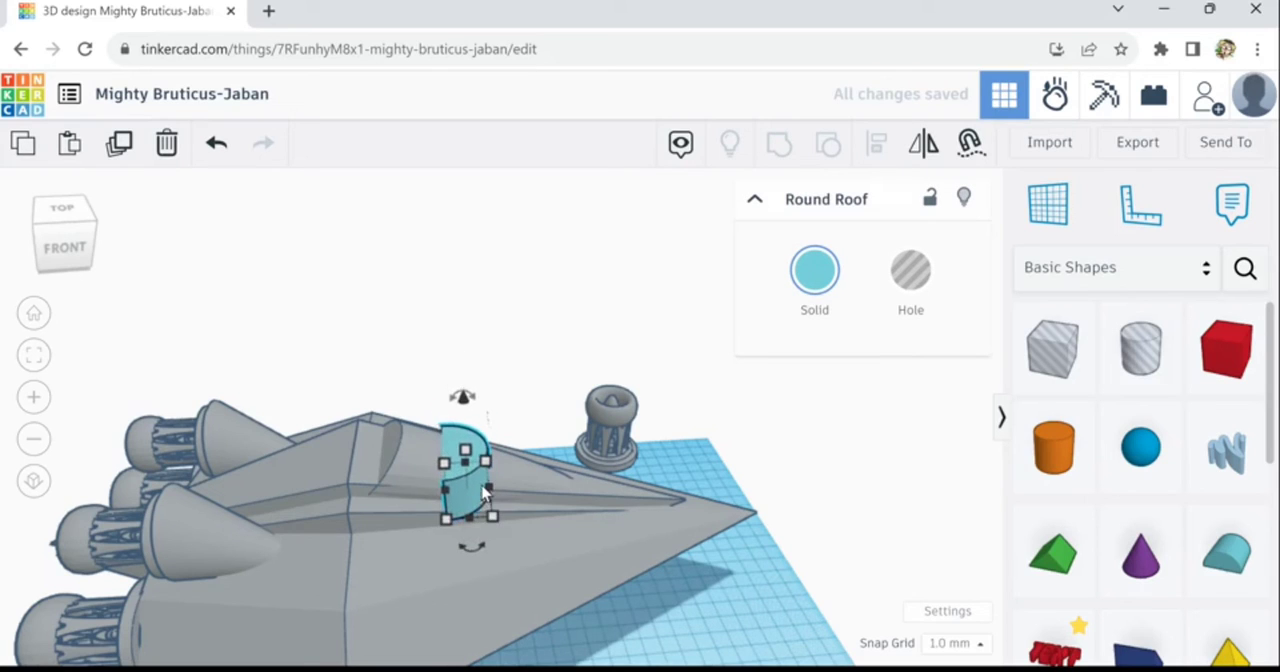
key("Up")
key("Up")
key("Up")
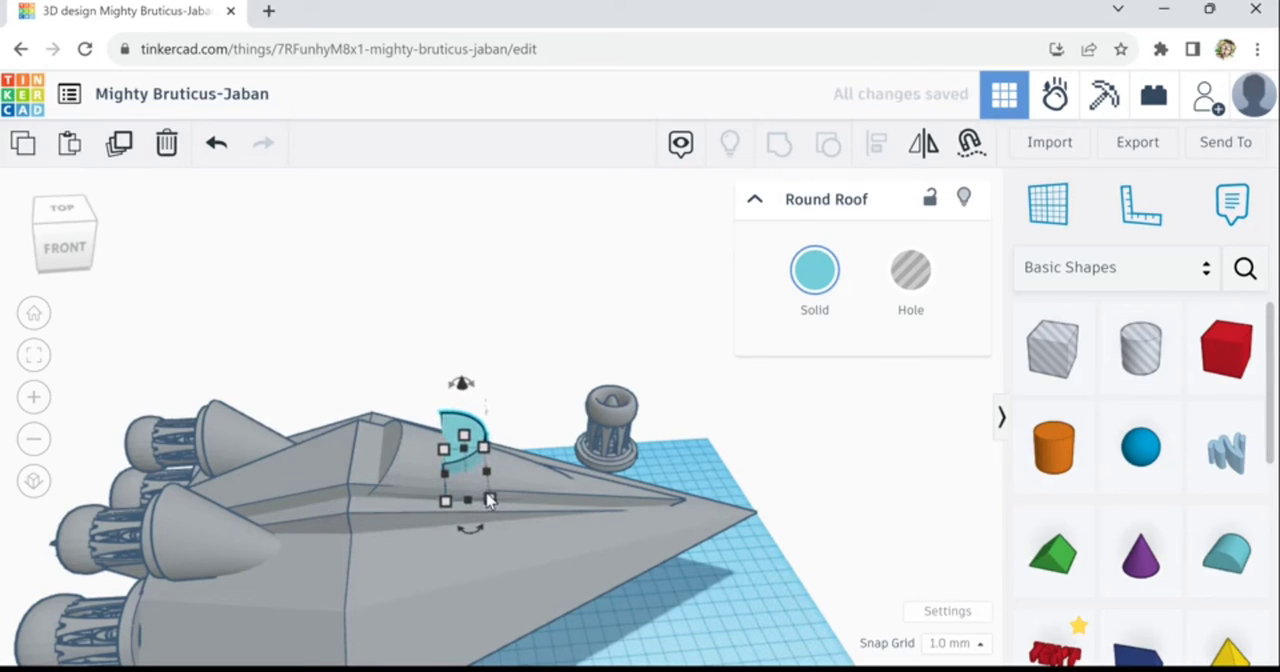
key("Left")
key("Down")
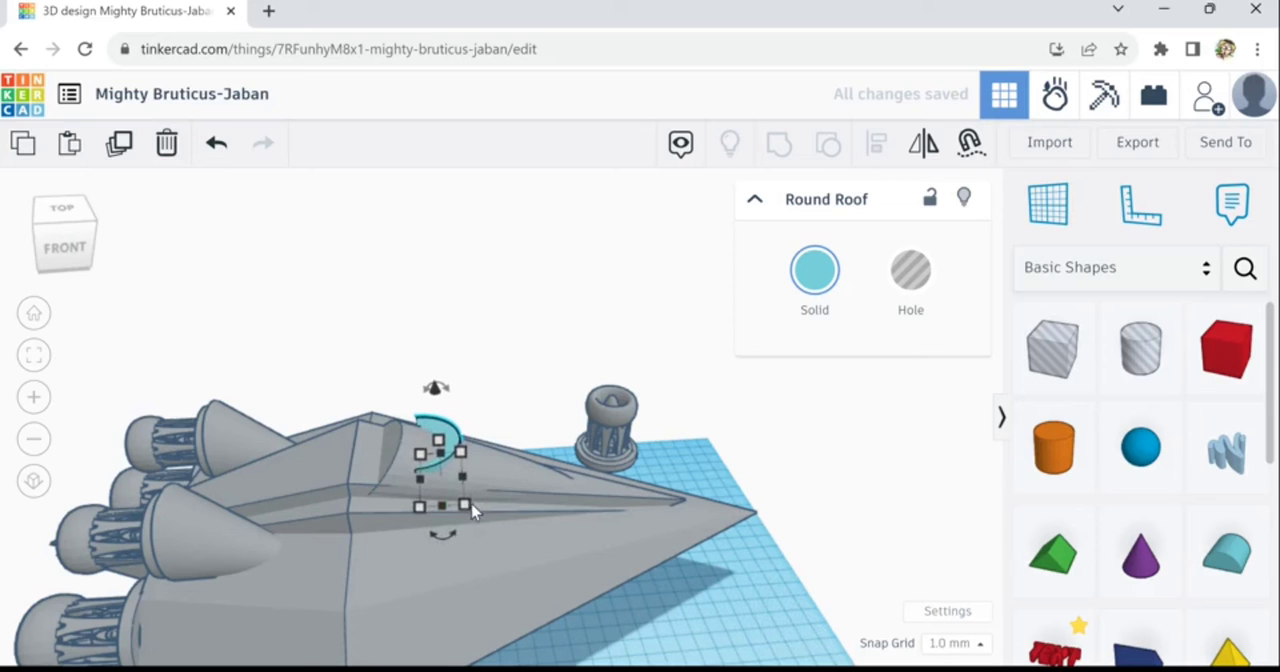
key("Right")
key("Right")
key("Right")
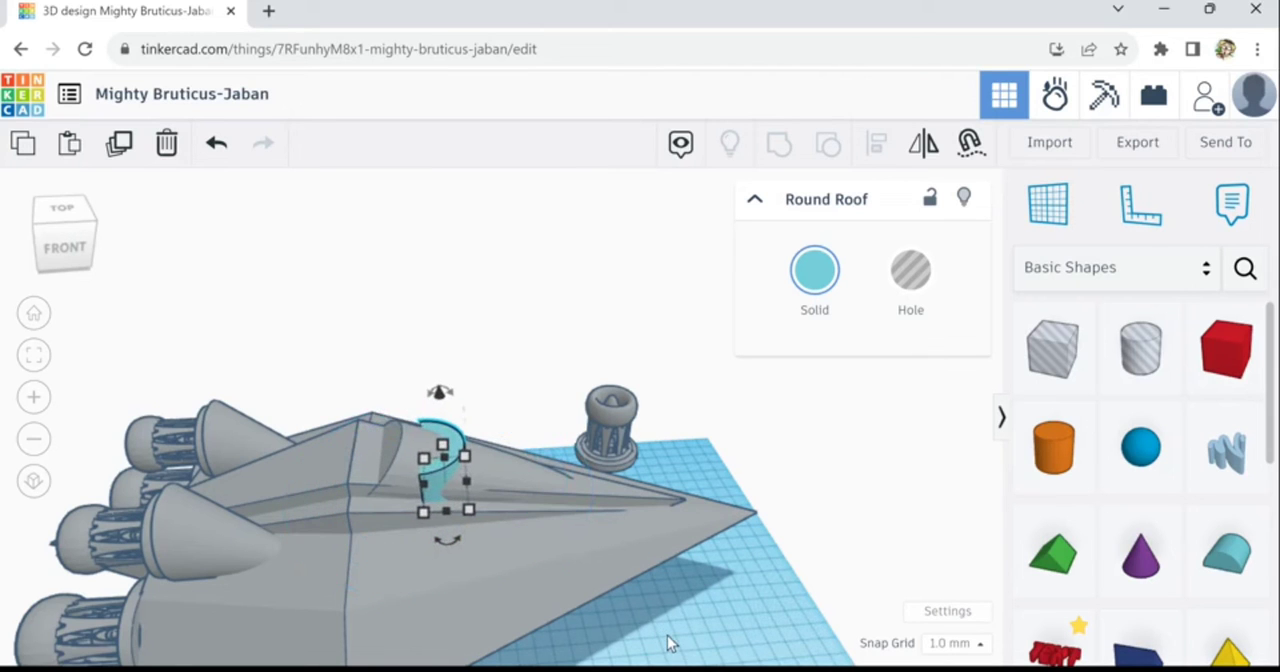
- Fine-tune the round roof's position across the canopy, checking the fit from the nose and the side
right_click_drag(484, 622, 401, 610)
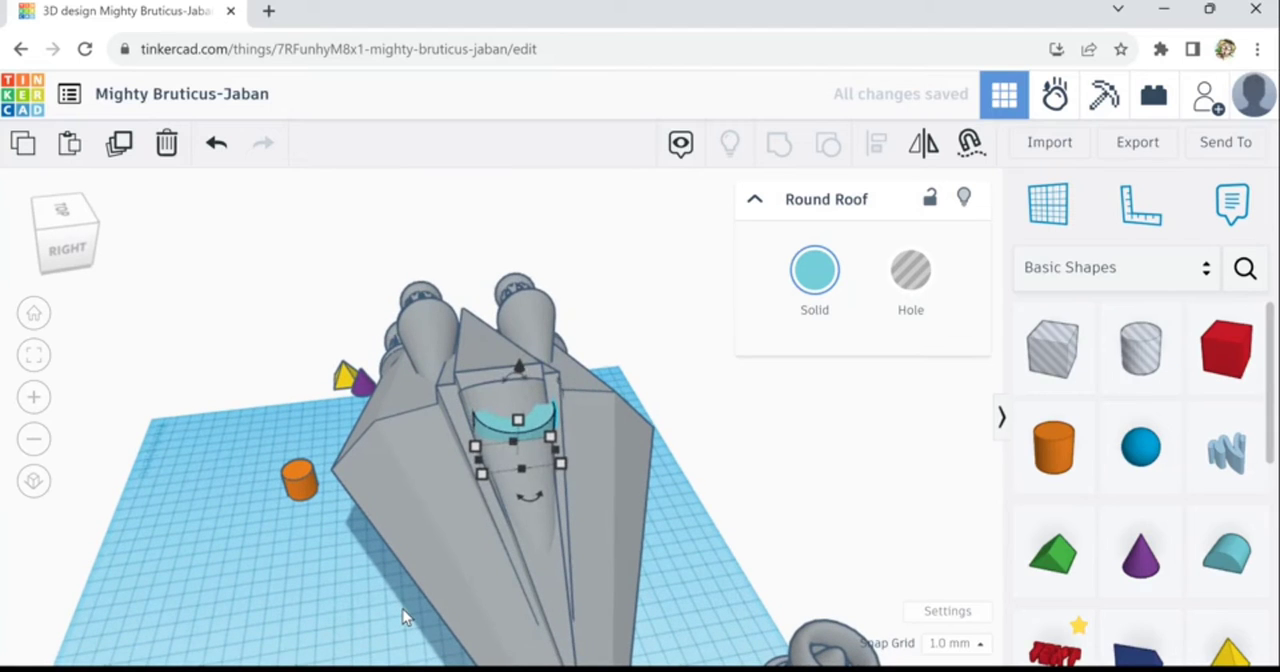
key("Down")
key("Down")
key("Left")
key("Left")
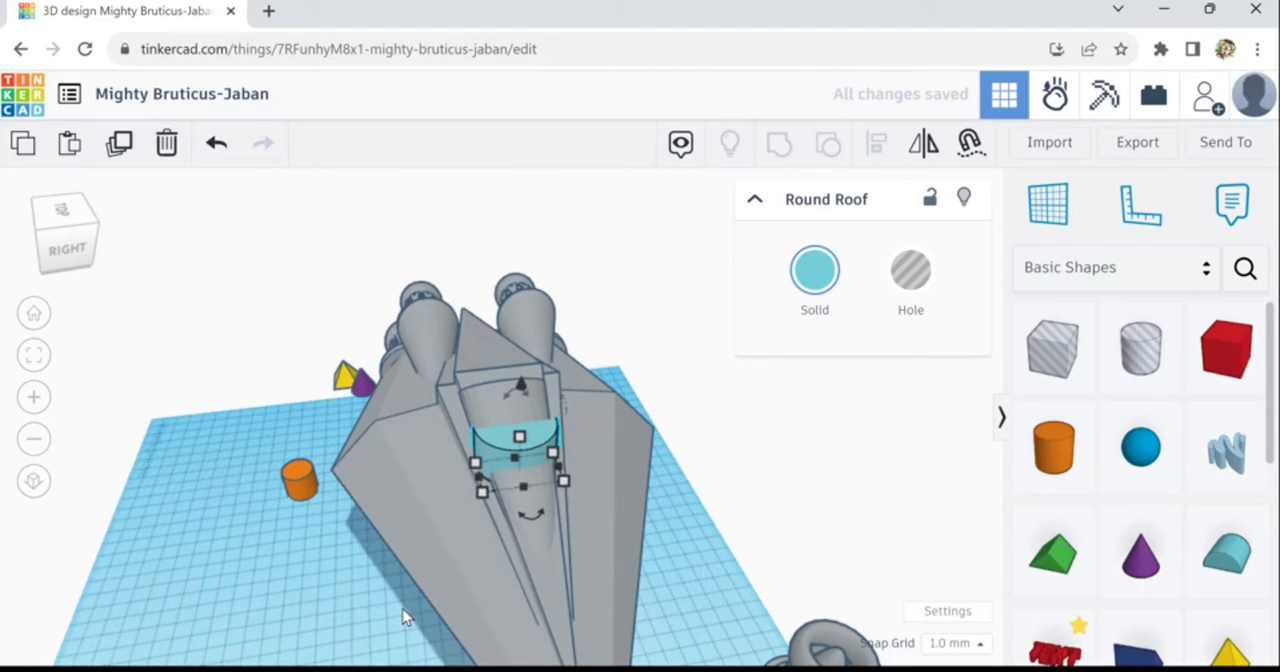
right_click_drag(350, 665, 694, 668)
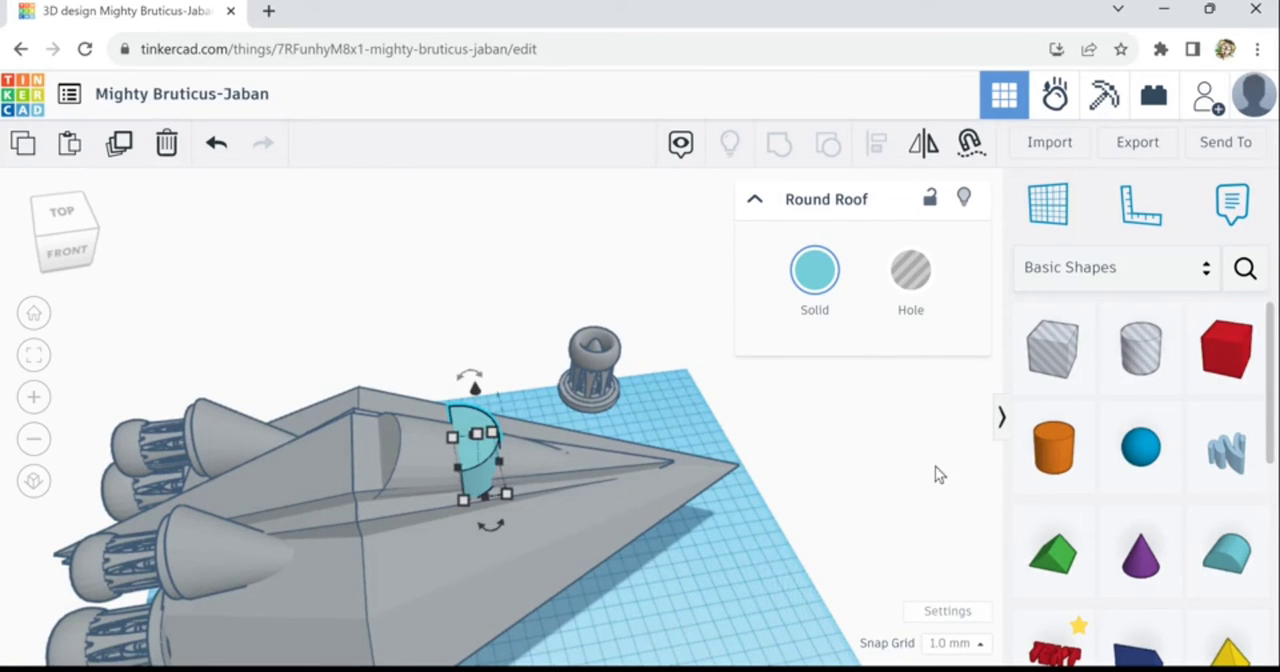
- Place a box on the workplane beside the nose and put a Round Roof on top of it
left_click(1262, 363)
left_click(739, 600)
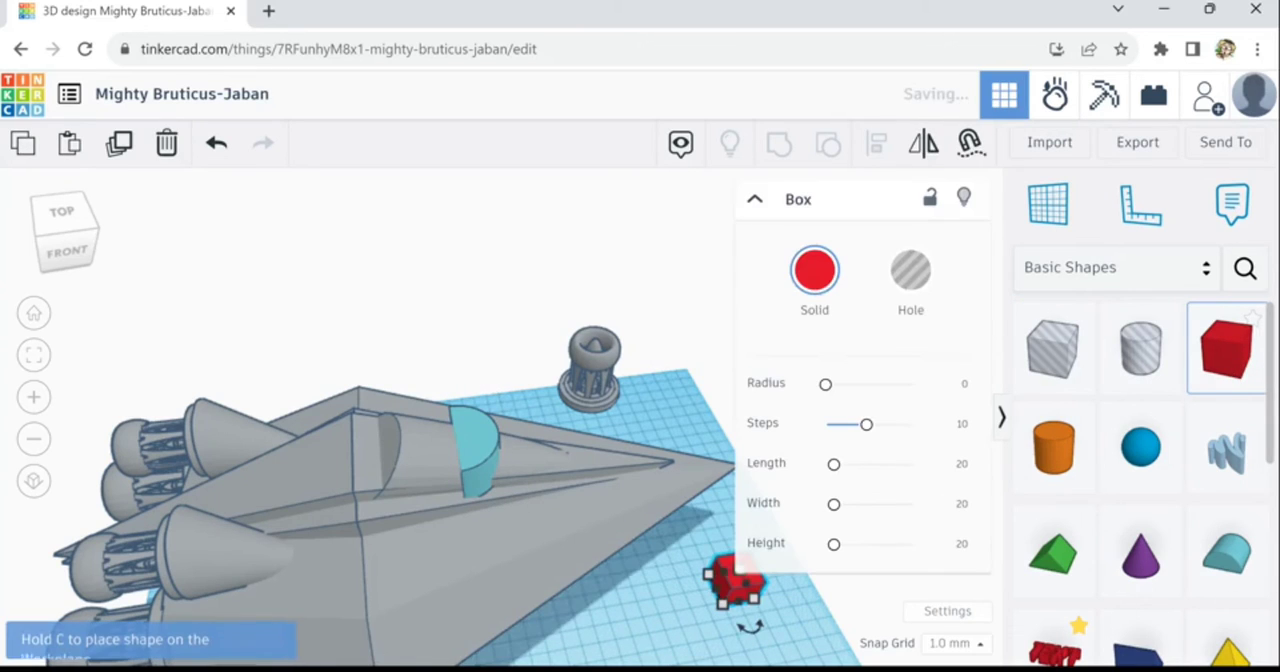
left_click(1232, 560)
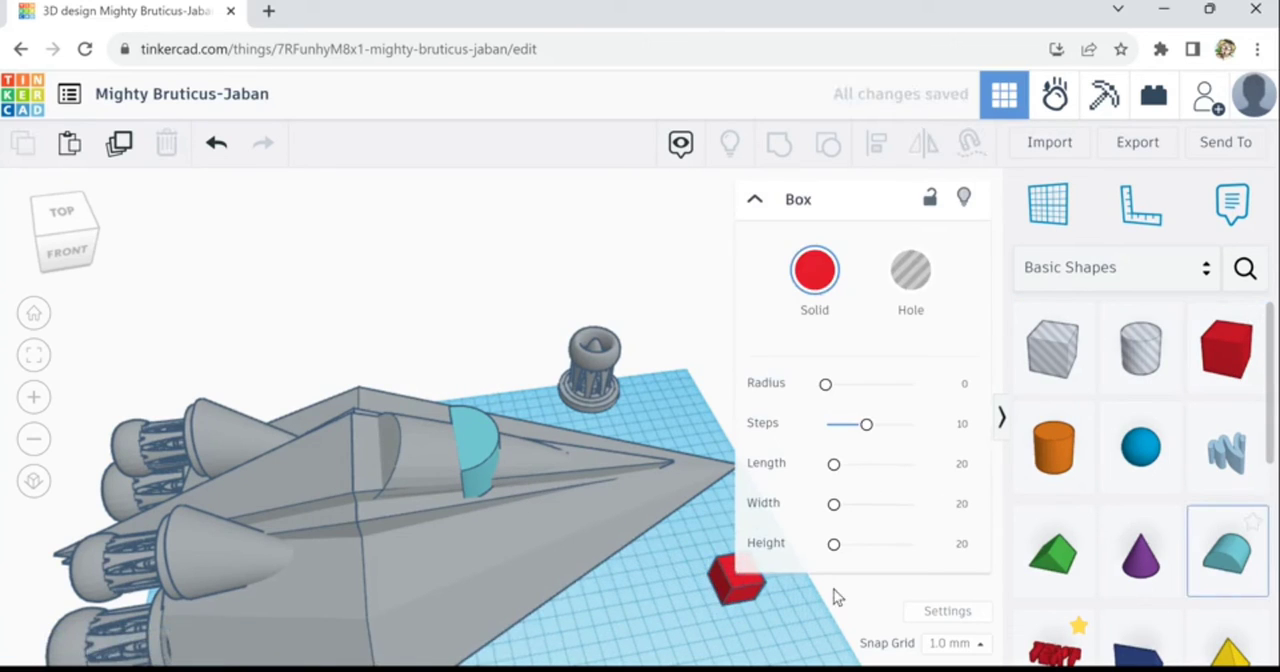
left_click(722, 578)
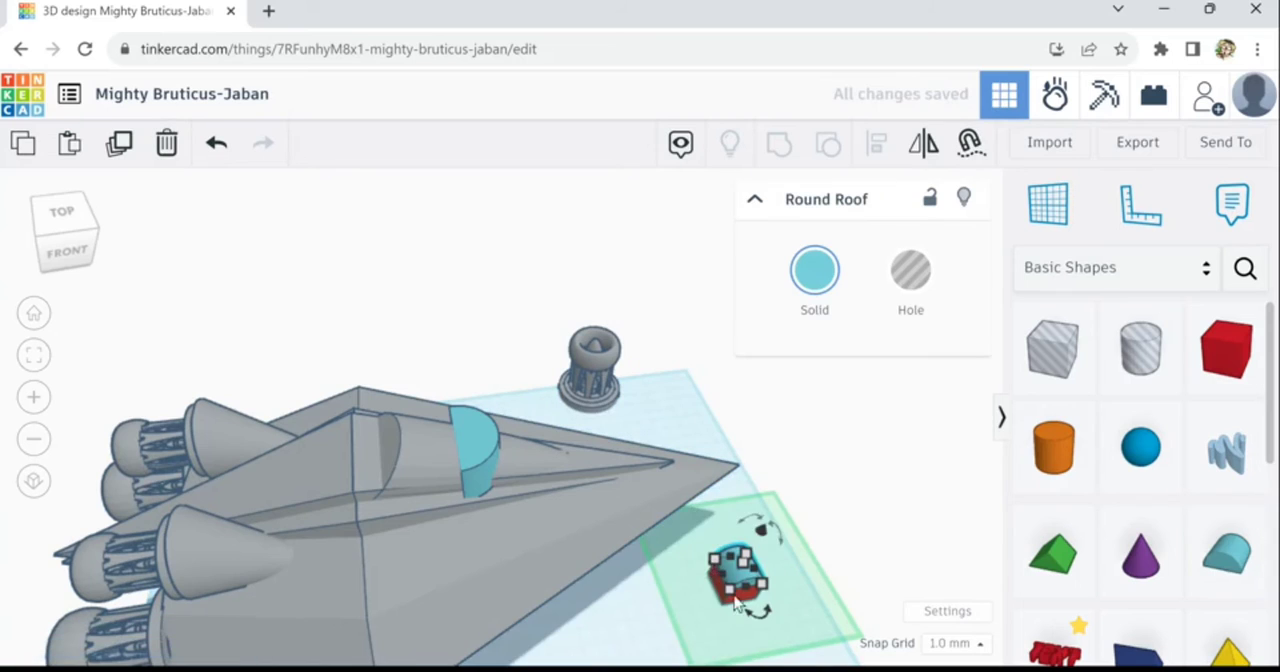
left_click_drag(724, 590, 748, 620)
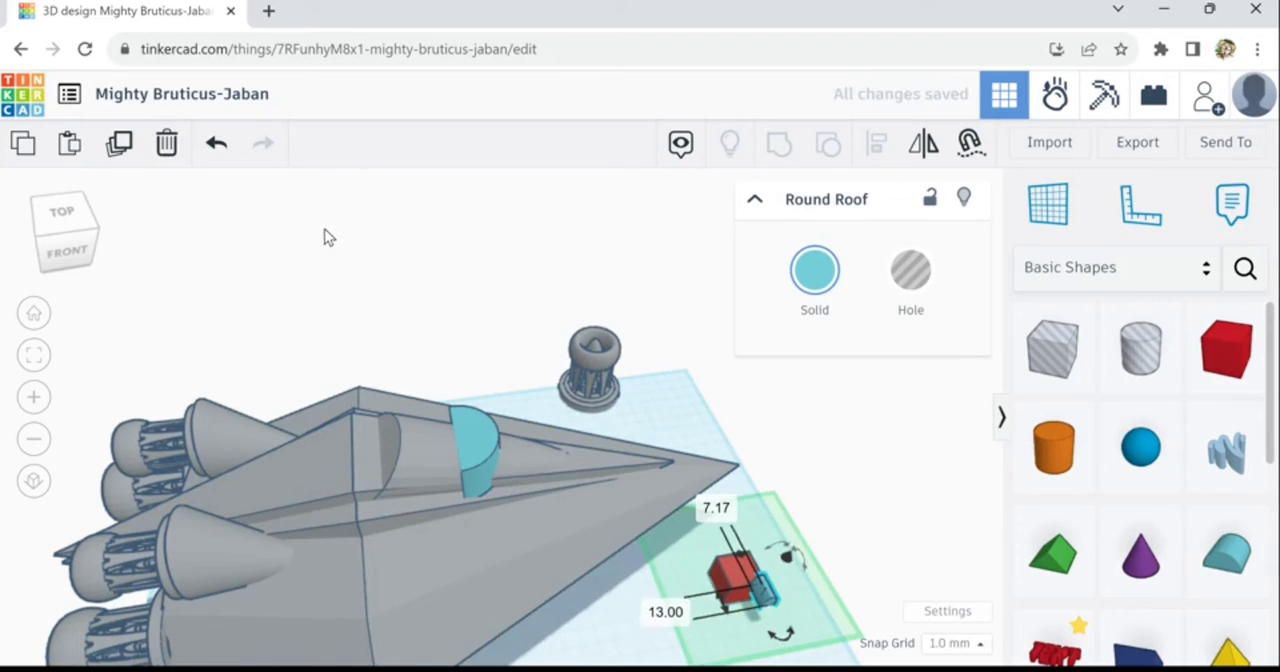
left_click(220, 150)
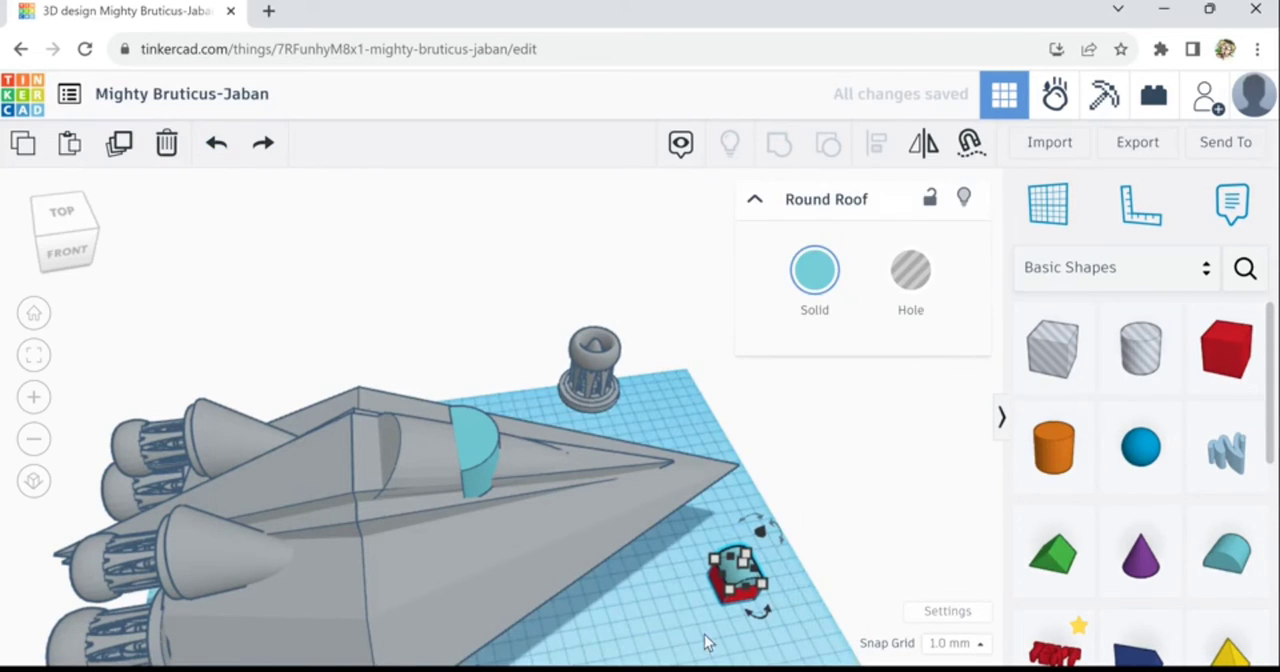
- Align the new box and its round roof so their sides are flush in both horizontal directions
left_click(705, 597)
left_click_drag(761, 616, 762, 617)
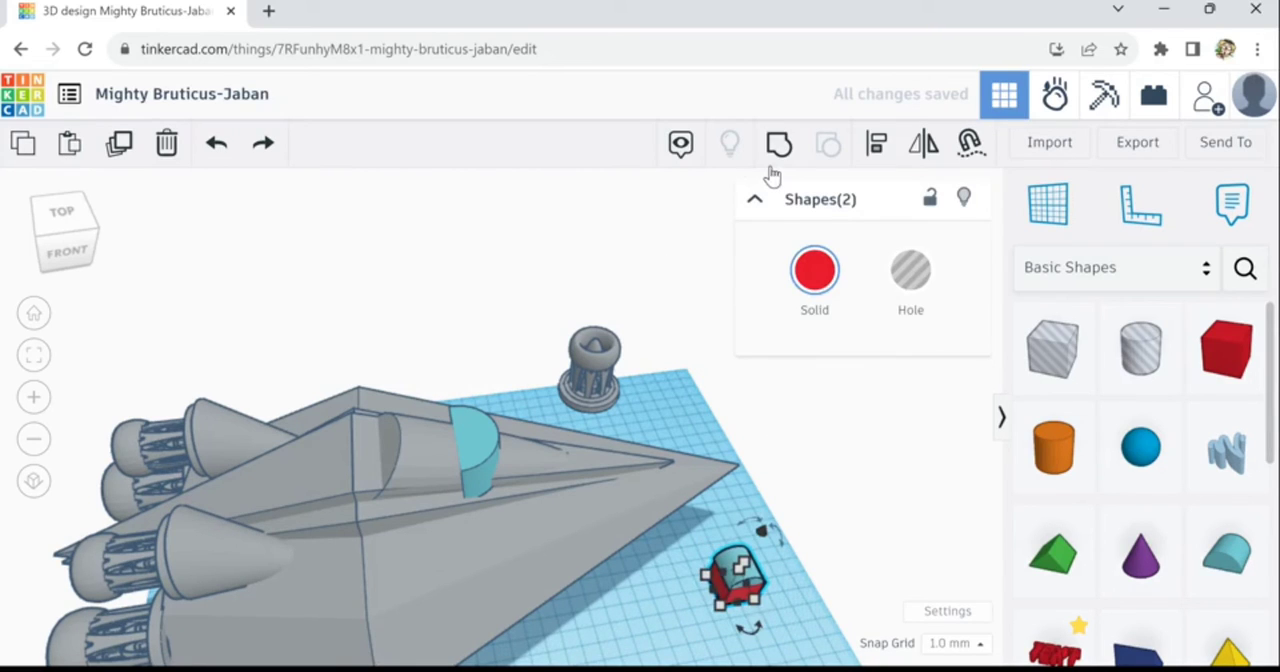
left_click(874, 145)
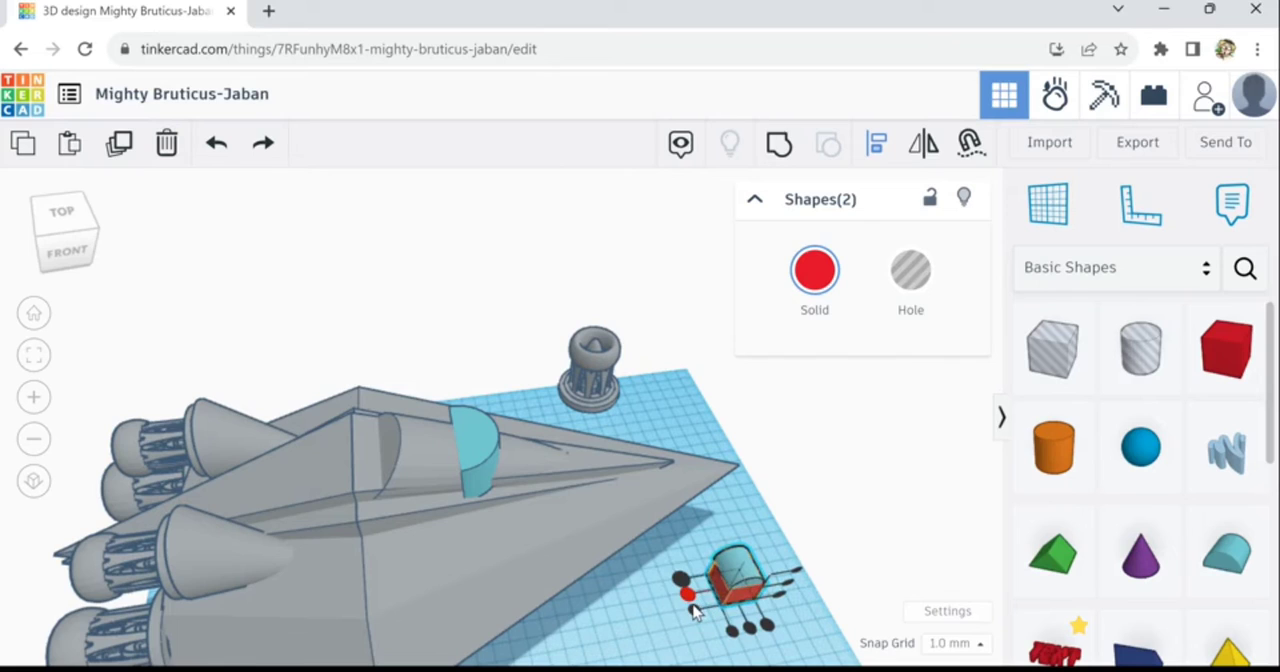
left_click(697, 609)
left_click(752, 632)
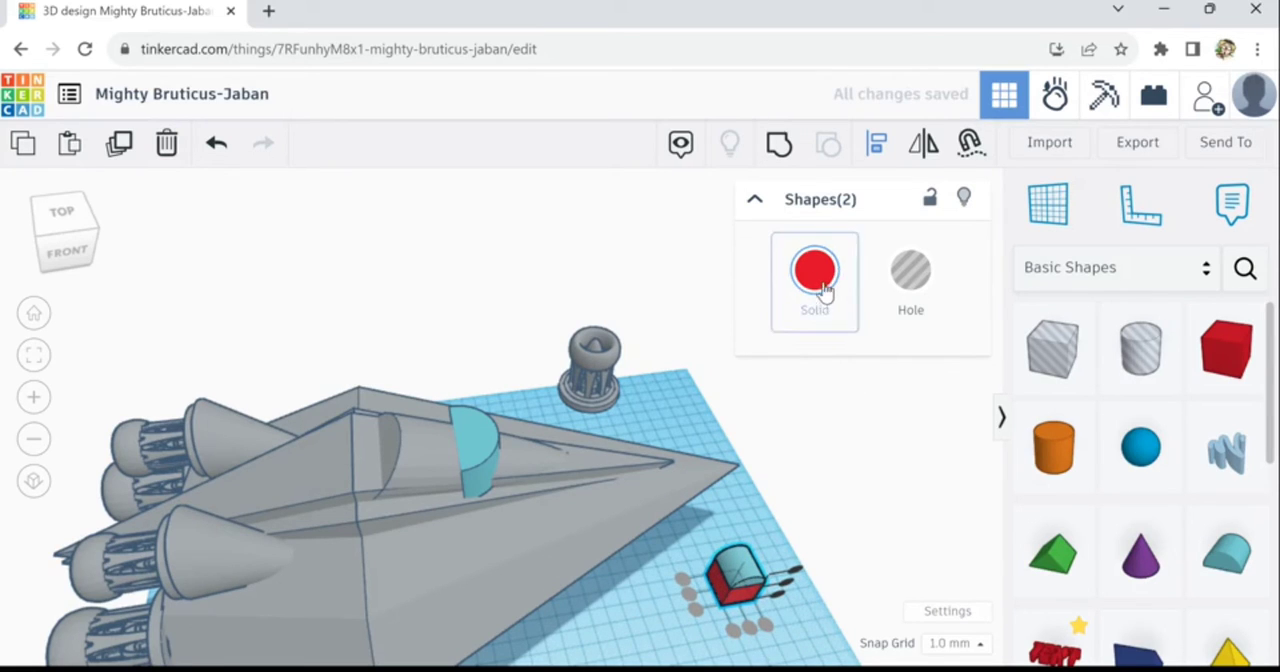
- Group the box and round roof into one block and colour it grey
key("ctrl+g")
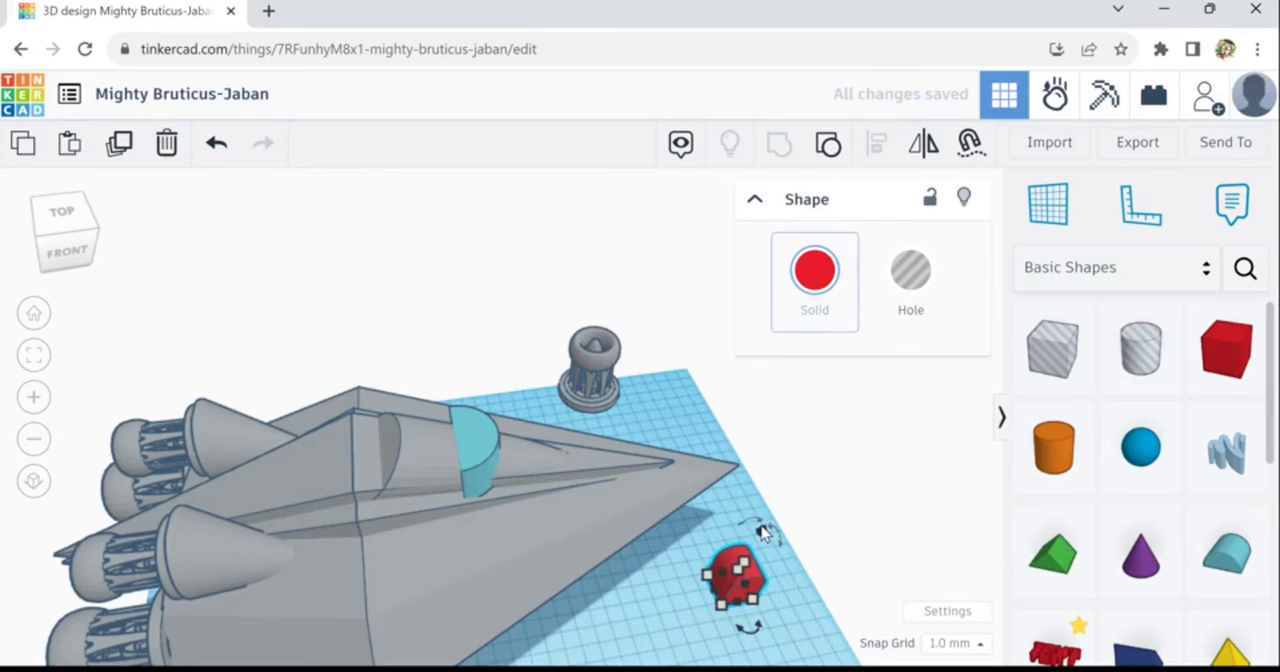
left_click(814, 270)
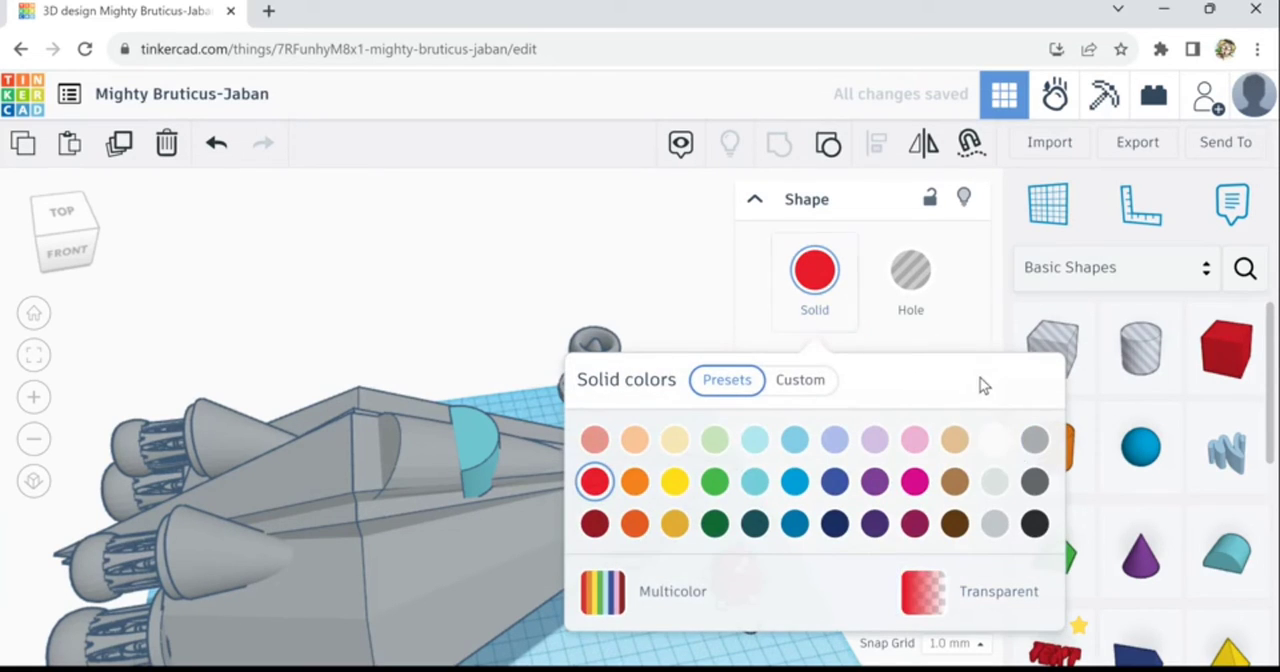
left_click(1034, 440)
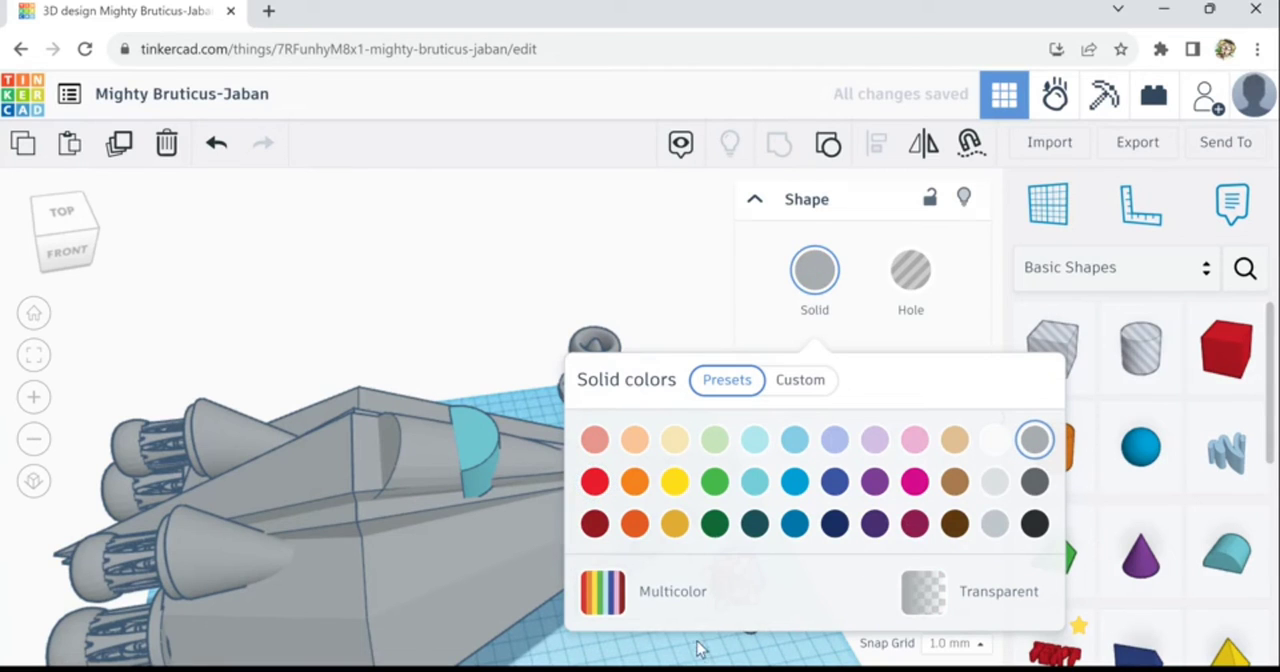
left_click(699, 648)
- Delete the turquoise round roof from the canopy
left_click(500, 442)
left_click(476, 444)
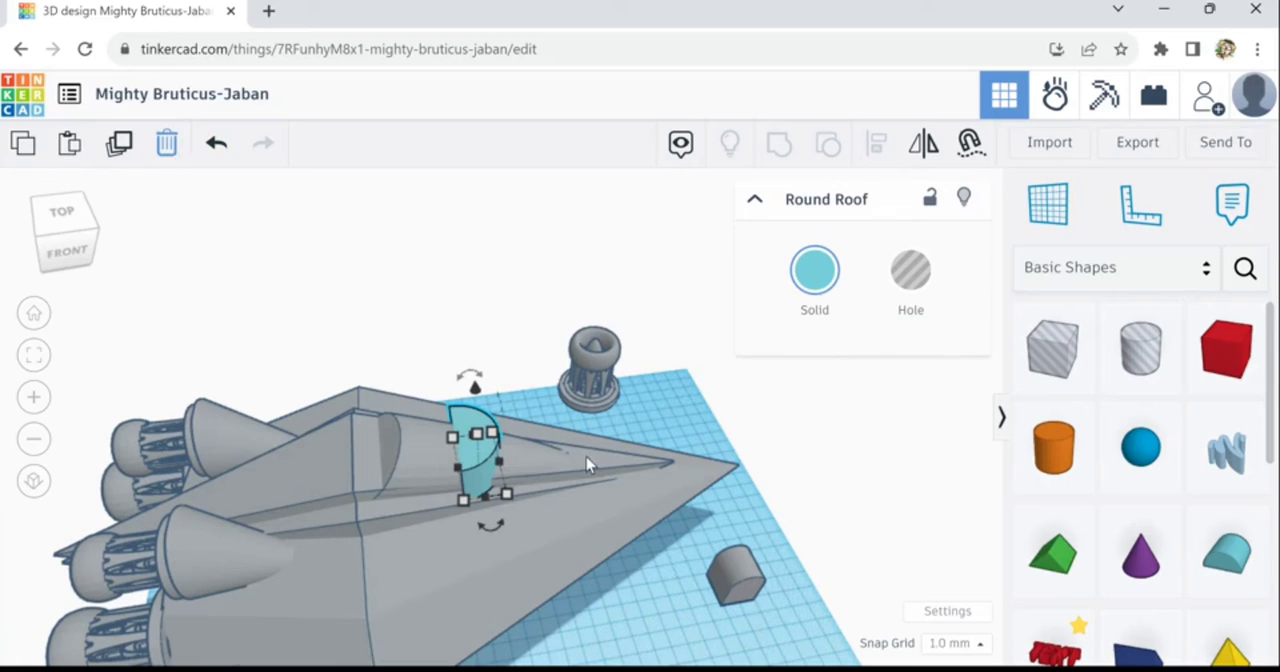
key("Delete")
- Turn the grey rounded block and tip it -90° so it lies with its rounded end towards the nose
left_click(752, 600)
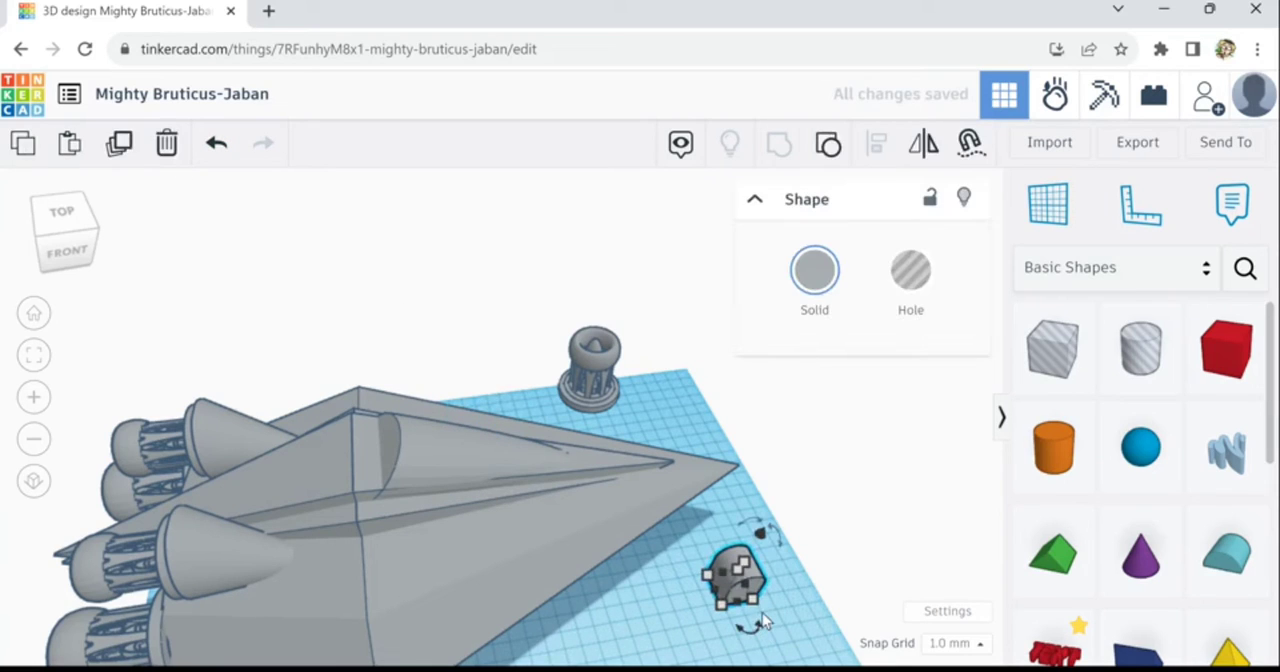
left_click_drag(750, 628, 691, 602)
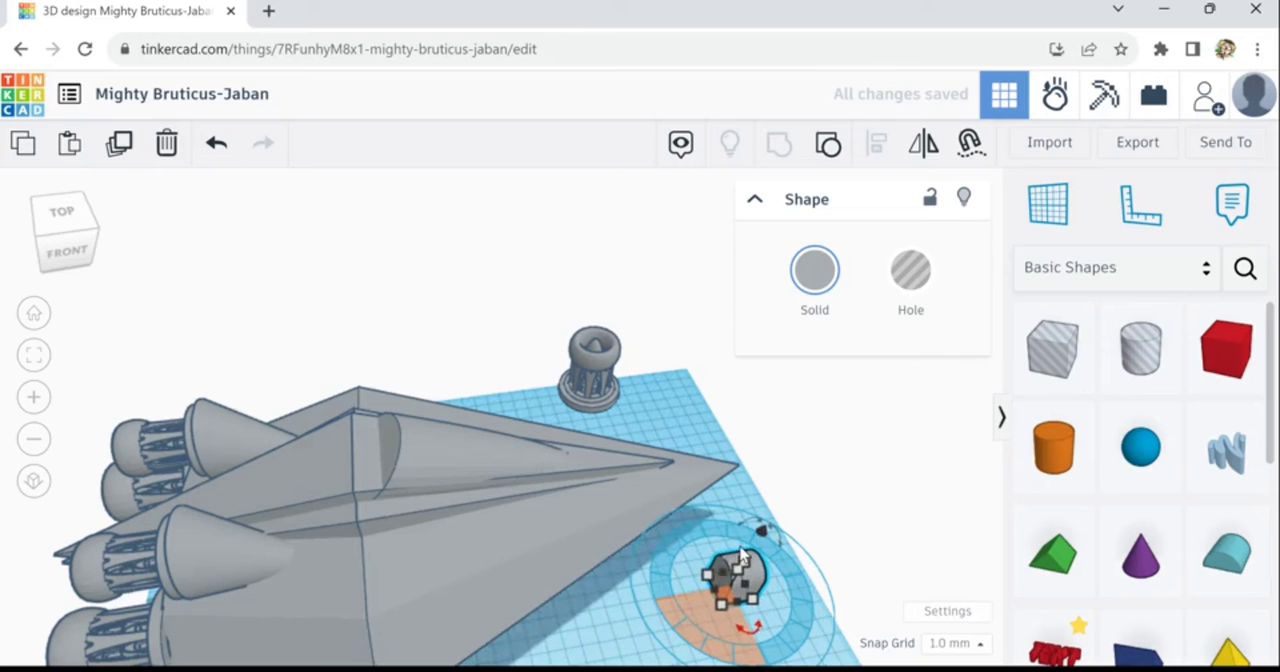
left_click_drag(752, 540, 811, 570)
left_click_drag(743, 590, 743, 590)
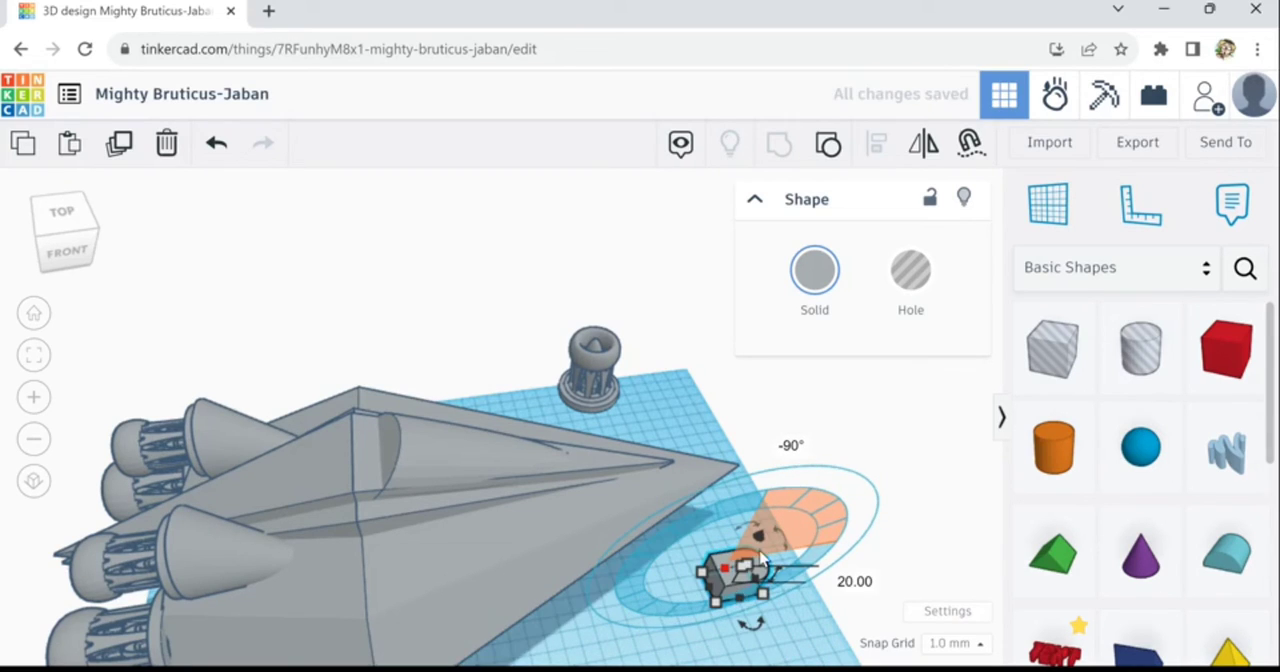
- Move the grey rounded block over the canopy and lower it into the ridge
left_click_drag(783, 500, 805, 365)
left_click_drag(778, 490, 796, 516)
left_click_drag(724, 484, 474, 368)
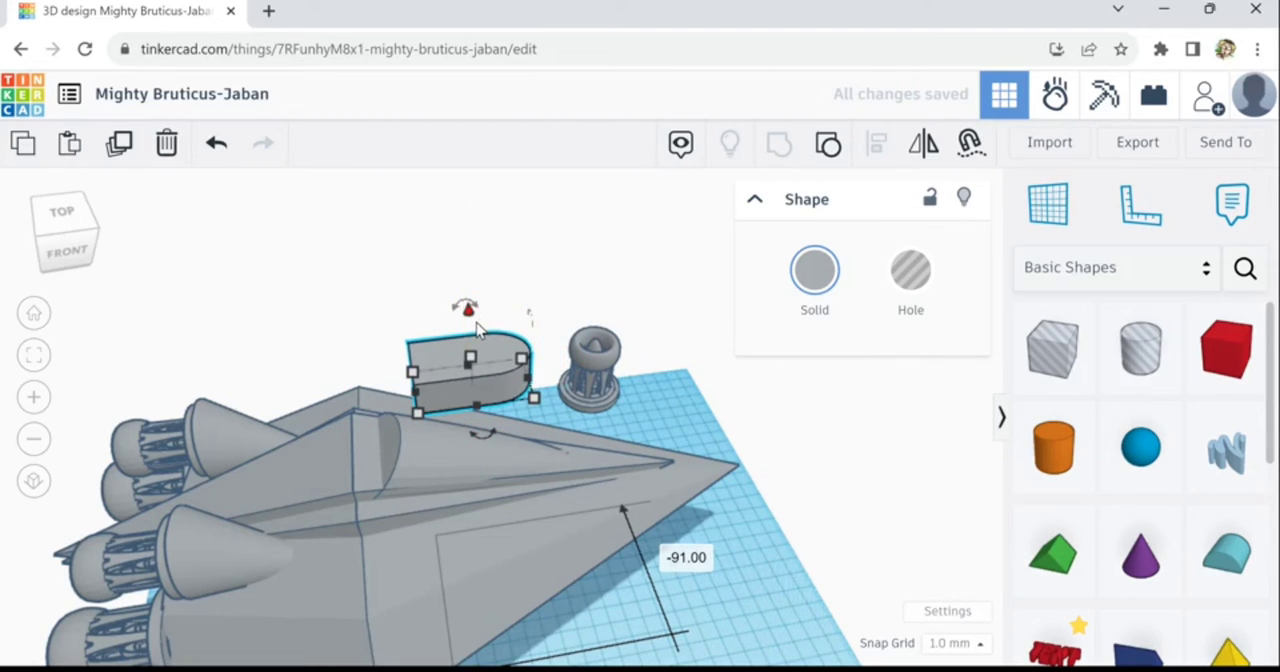
left_click_drag(483, 414, 491, 398)
key("shift+Down")
key("shift+Down")
key("shift+Down")
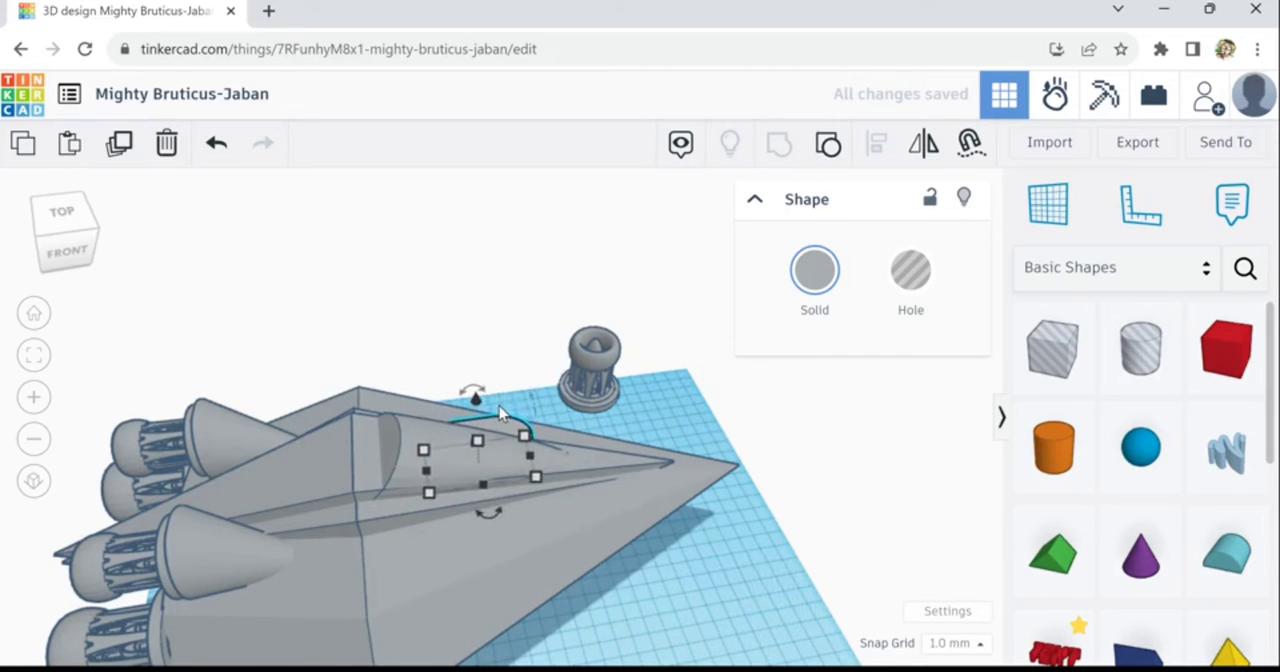
- Shift the grey rounded block sideways onto the ridge and raise it slightly above the surface
key("ctrl+Up")
key("ctrl+Up")
key("ctrl+Up")
key("ctrl+Up")
key("ctrl+Up")
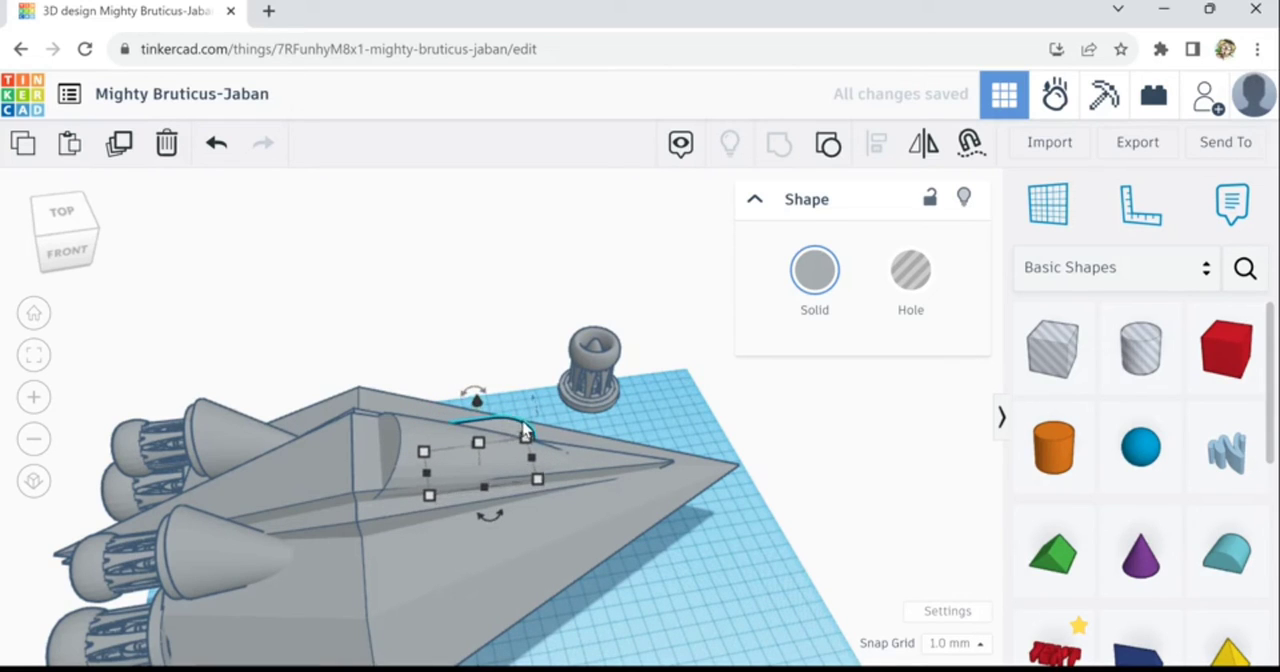
key("shift+Down")
key("shift+Down")
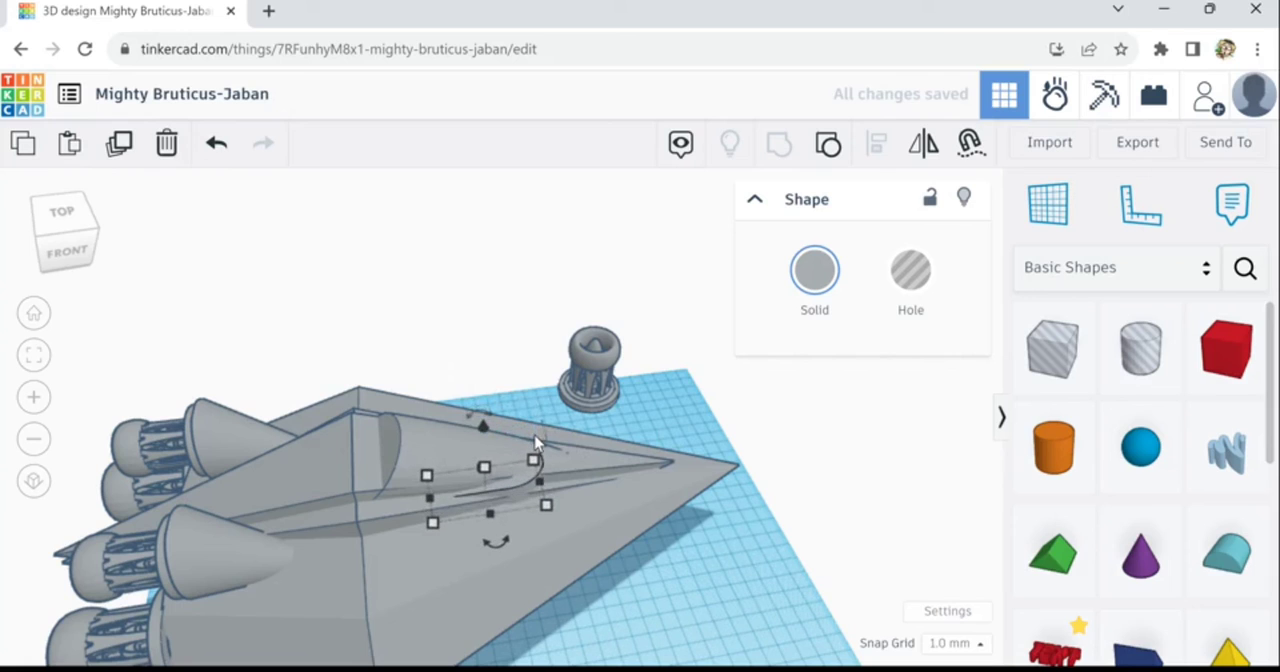
key("ctrl+Up")
key("ctrl+Up")
key("ctrl+Up")
key("ctrl+Up")
key("ctrl+Up")
key("ctrl+Up")
key("ctrl+Up")
key("ctrl+Up")
key("ctrl+Up")
key("ctrl+Up")
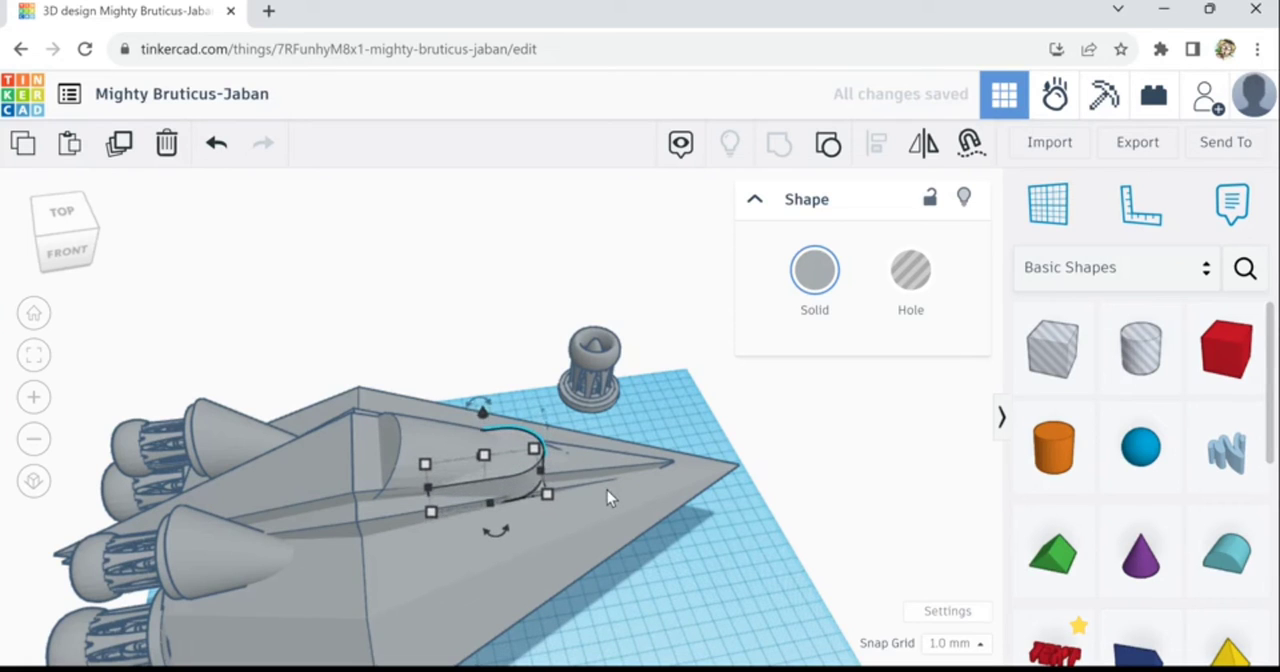
key("ctrl+Up")
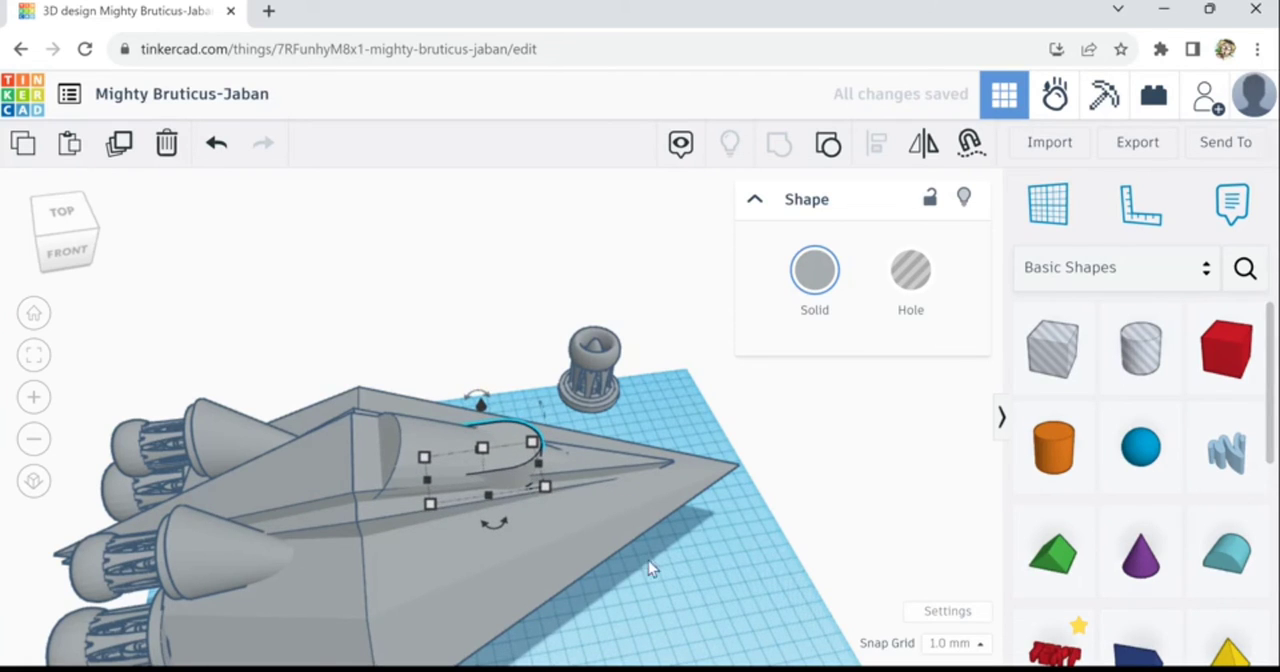
- Move the rounded block back along the ridge towards the engines and raise it slightly
right_click_drag(648, 560, 511, 543)
right_click_drag(480, 584, 392, 610)
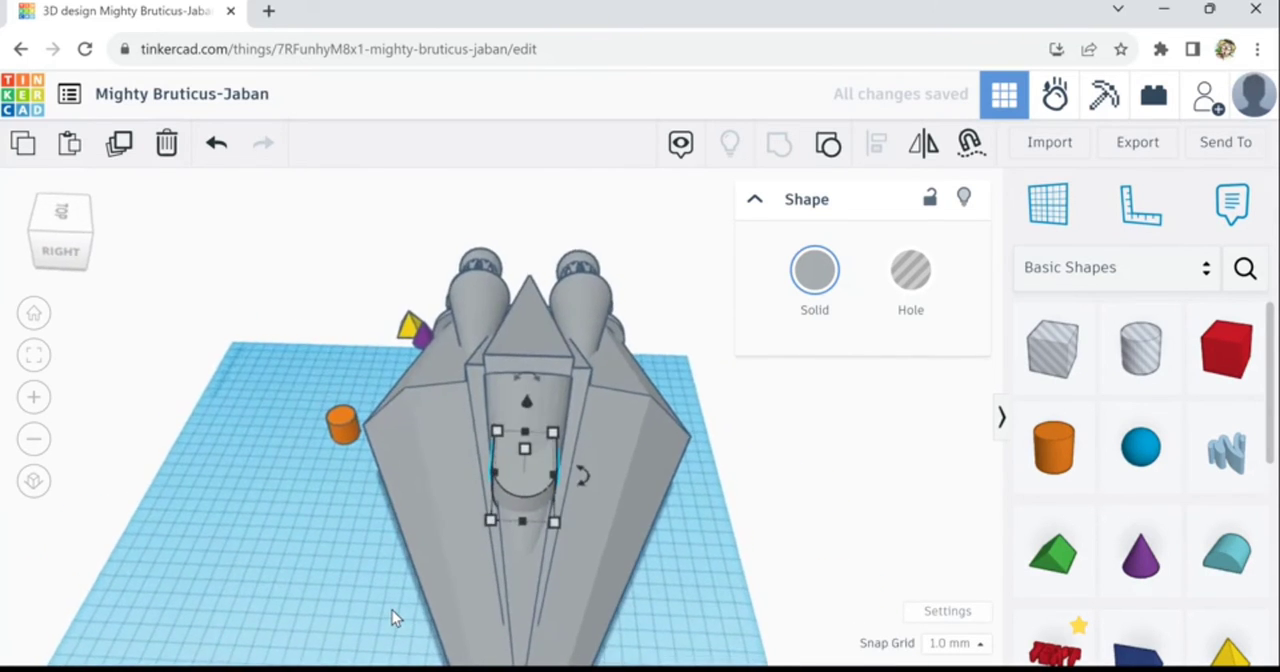
key("Right")
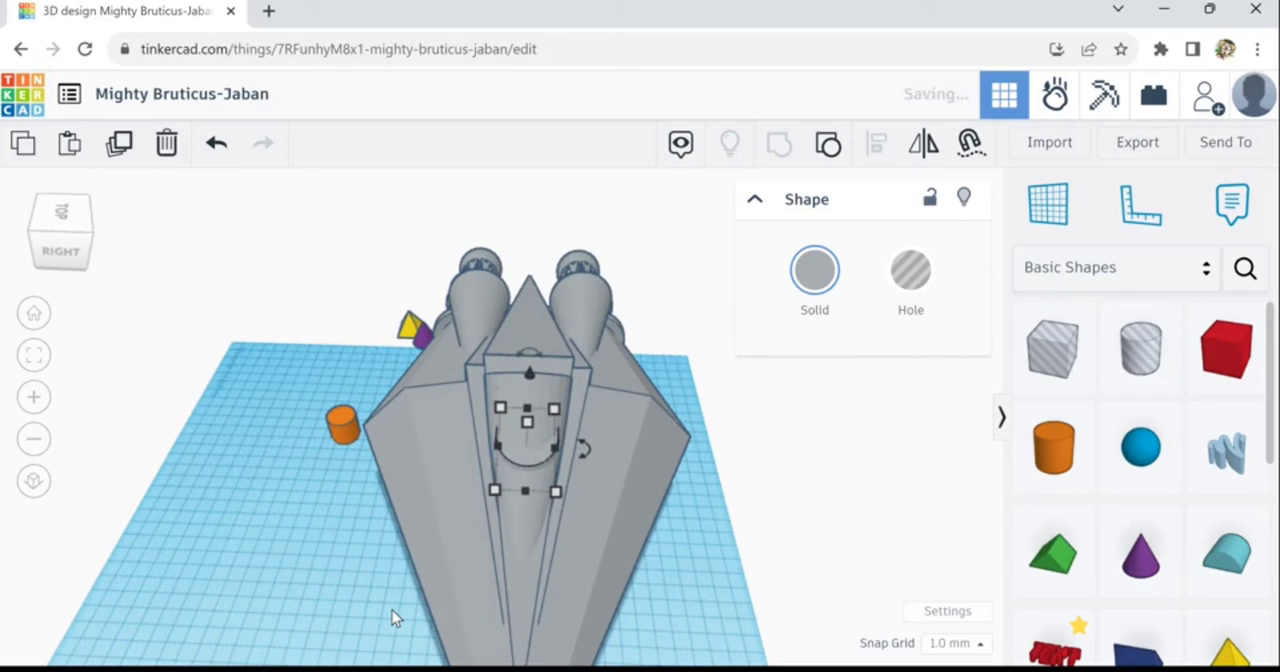
key("Up")
key("Up")
key("Up")
key("Up")
key("Up")
key("Up")
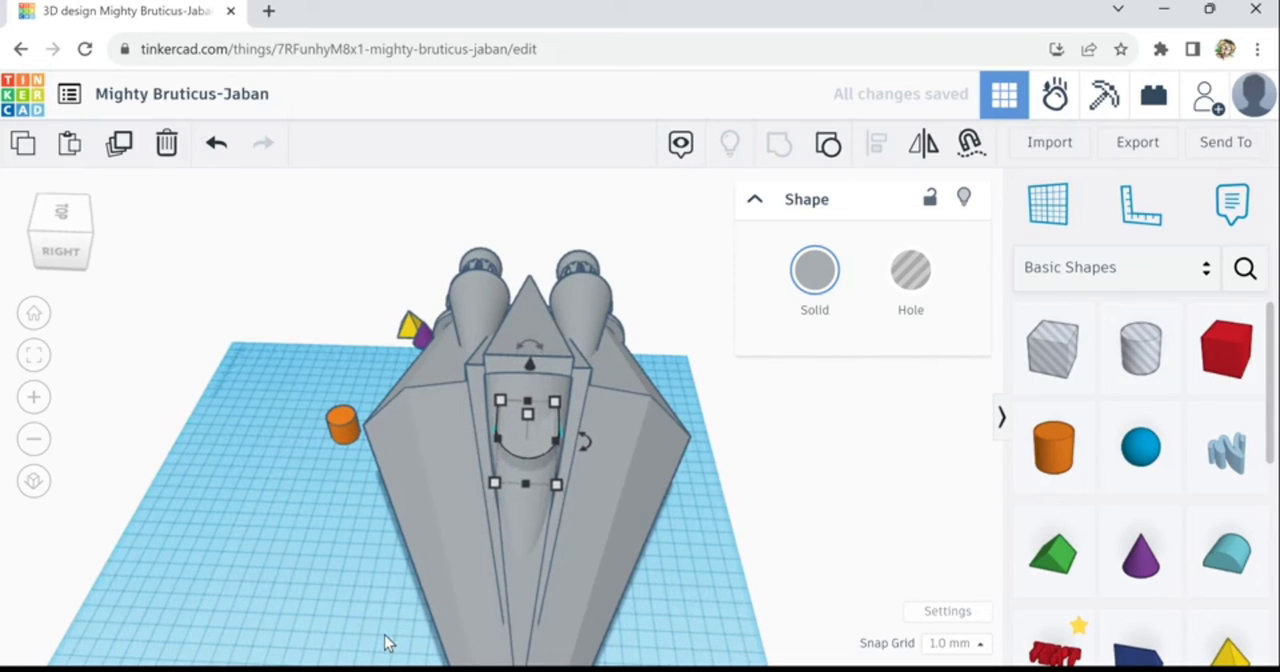
key("Up")
key("Up")
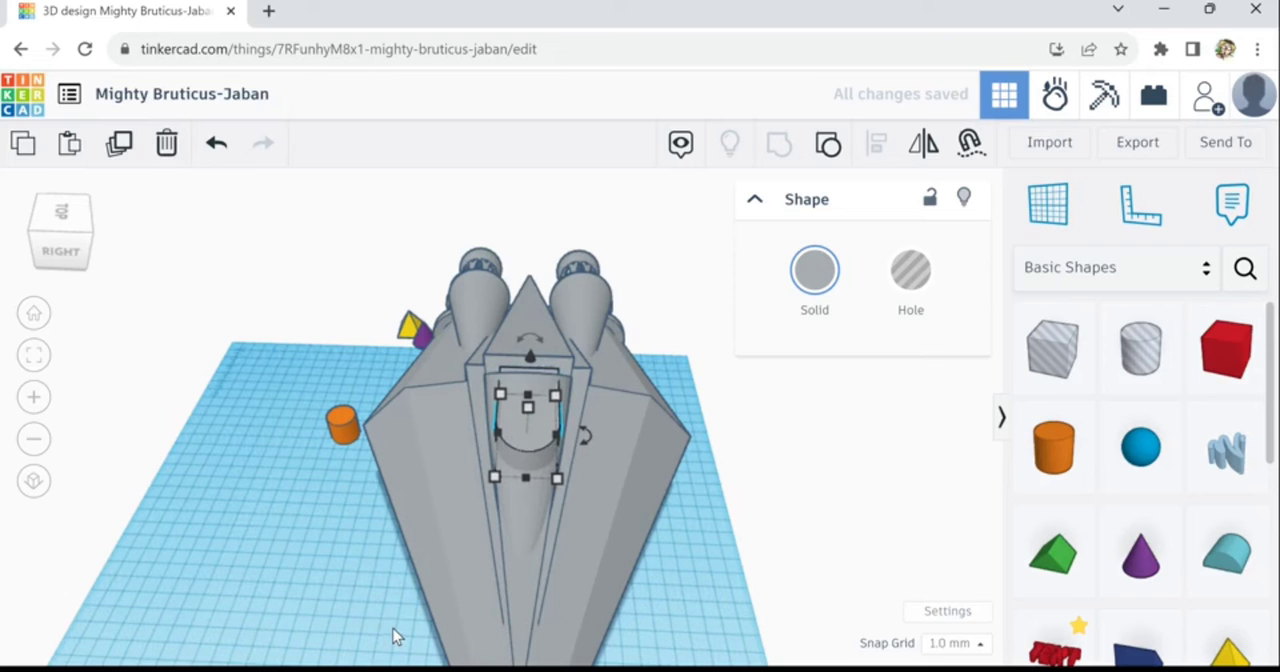
key("Up")
- Stretch the rounded block's rear end backwards until the block is 69.09 mm long
right_click_drag(643, 607, 740, 605)
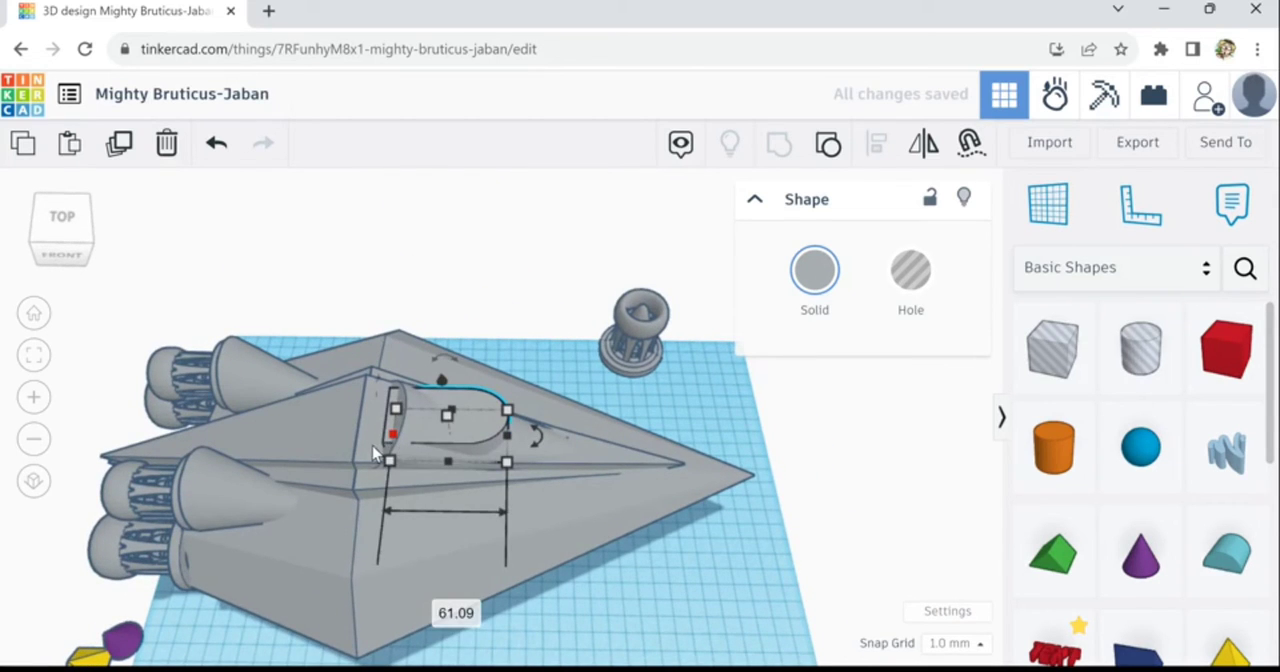
mouse_move(373, 453)
left_mouse_down()
mouse_move(358, 452)
mouse_move(385, 448)
left_mouse_up()
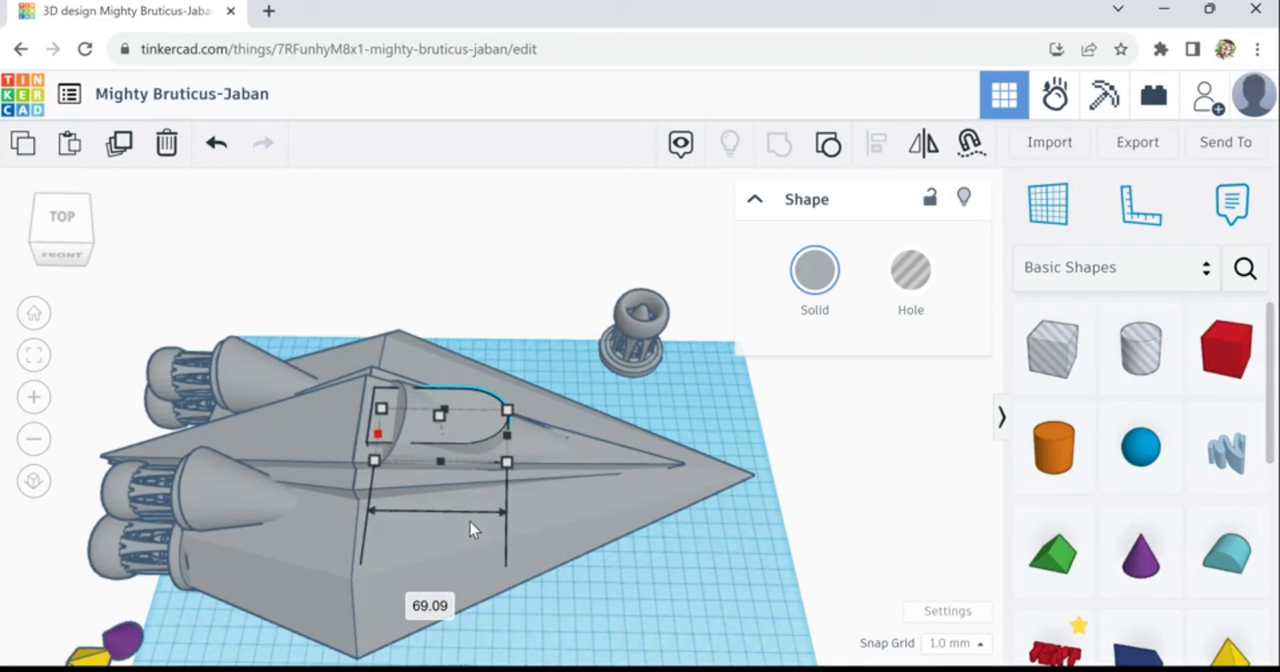
left_click(615, 594)
- Align the rounded block centrally across the width of the grey hull
right_click_drag(594, 563, 527, 450)
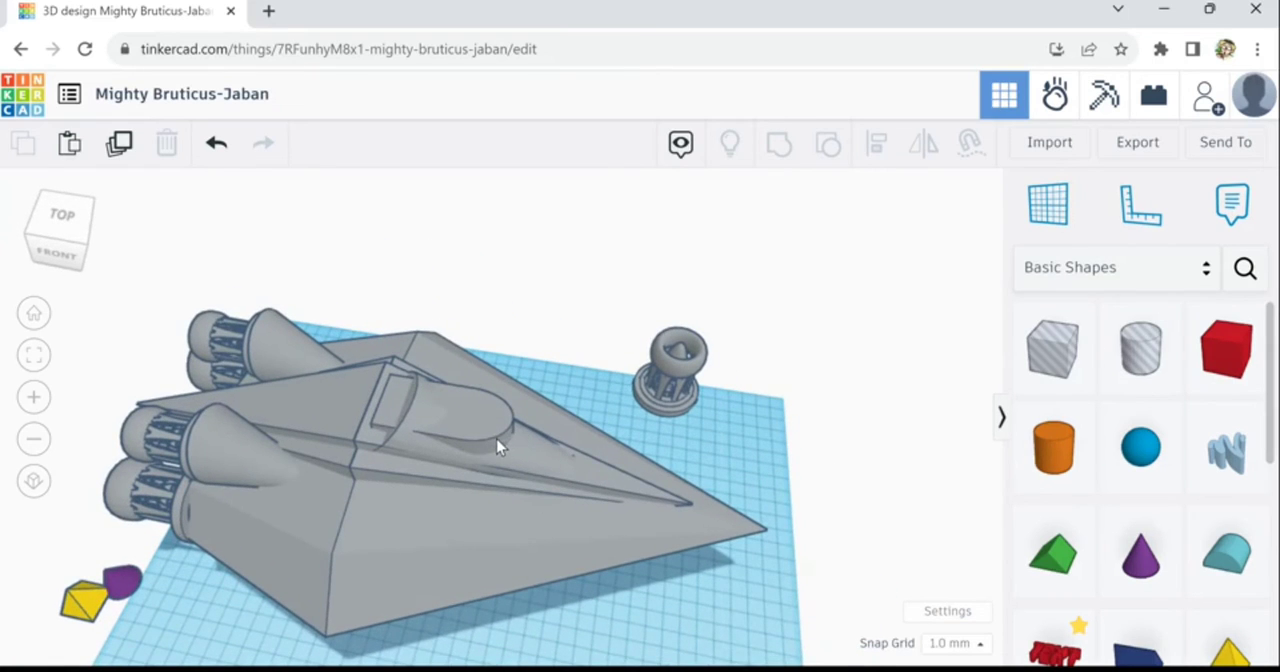
left_click(500, 445)
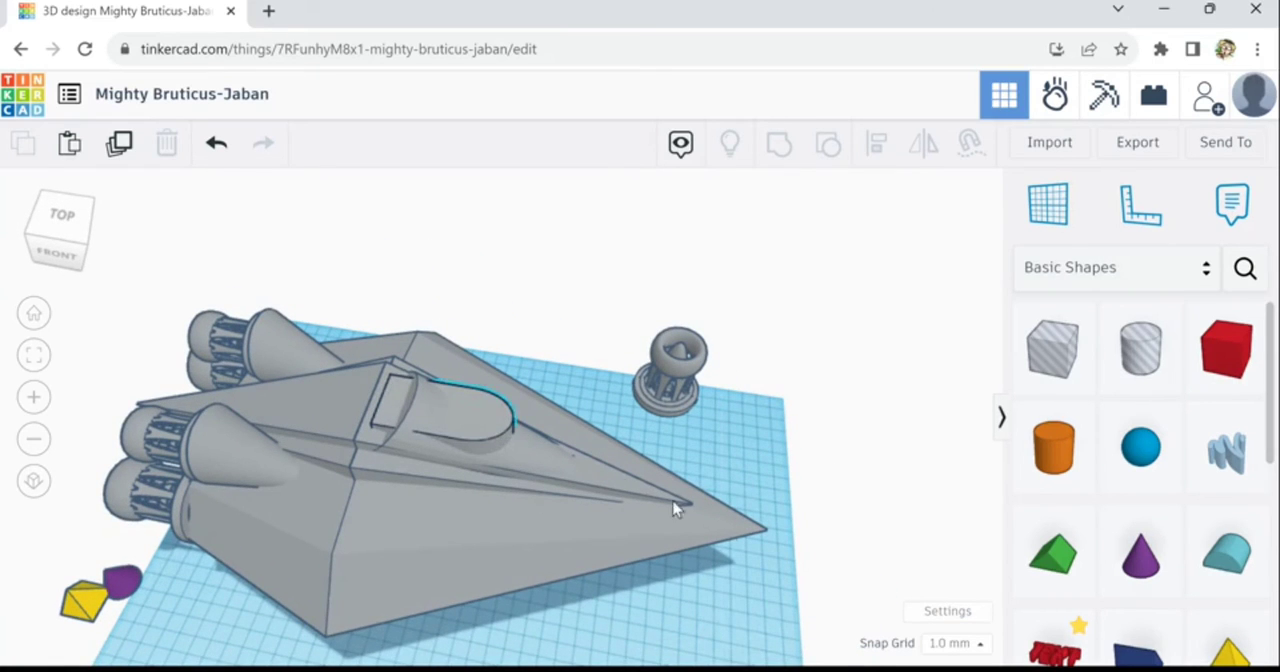
left_click(571, 500, "shift")
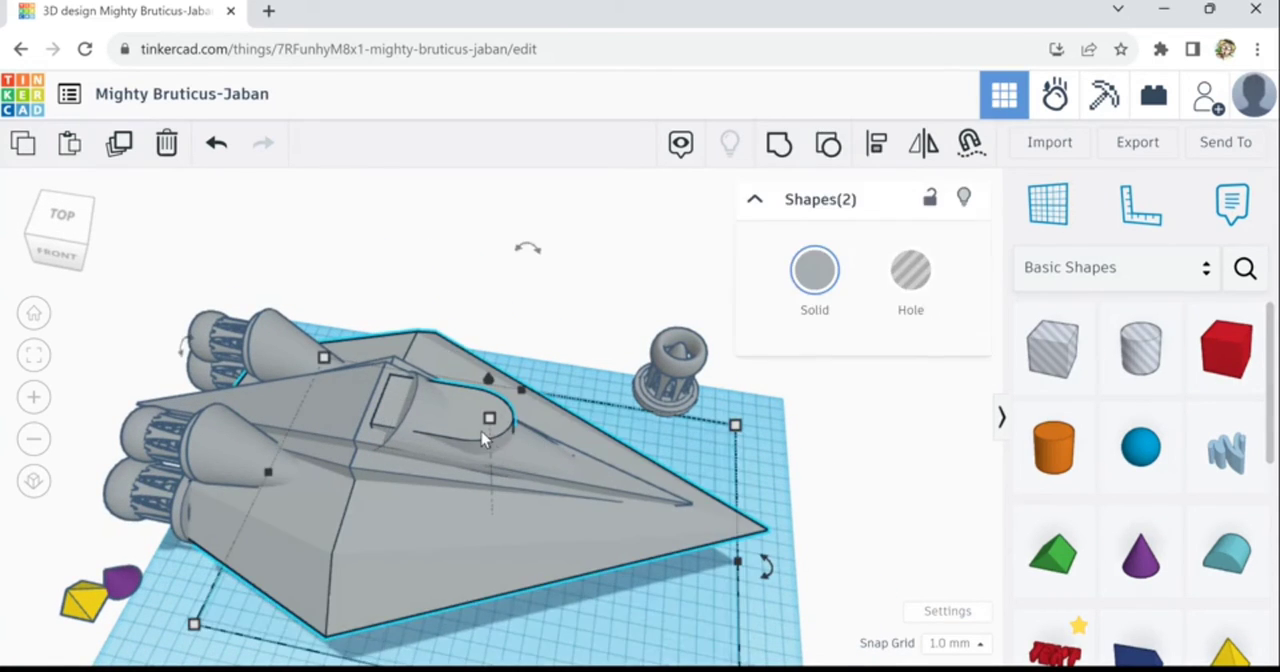
left_click(877, 146)
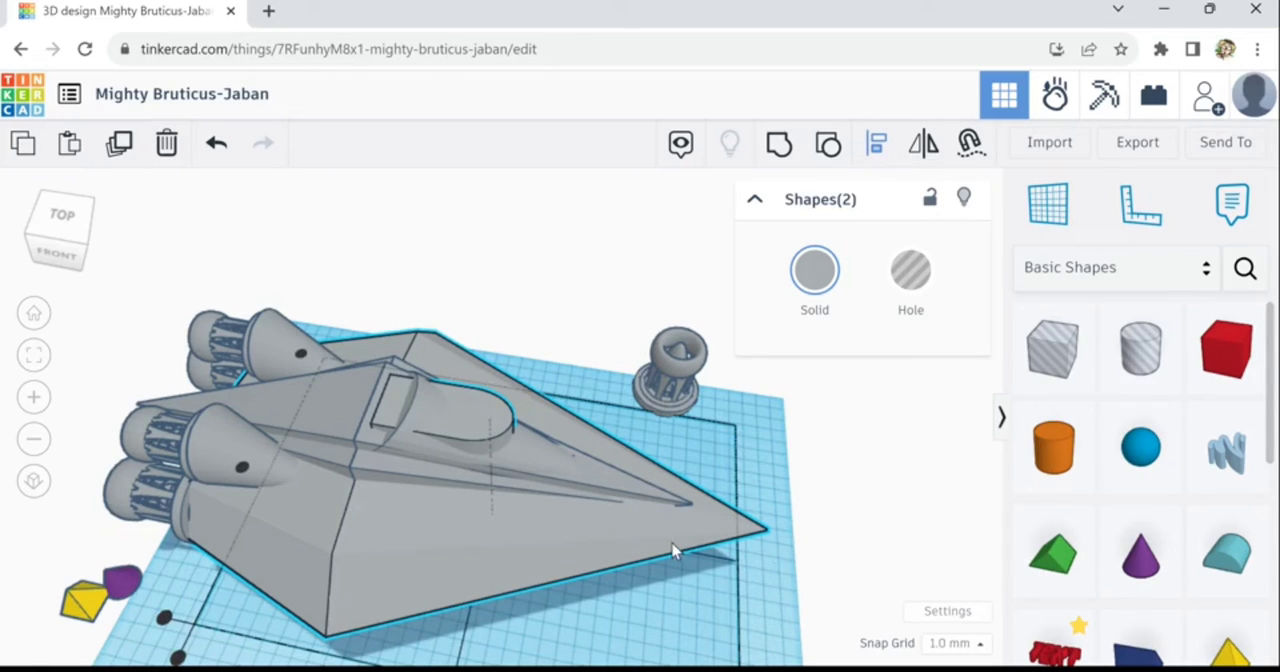
left_click(245, 475)
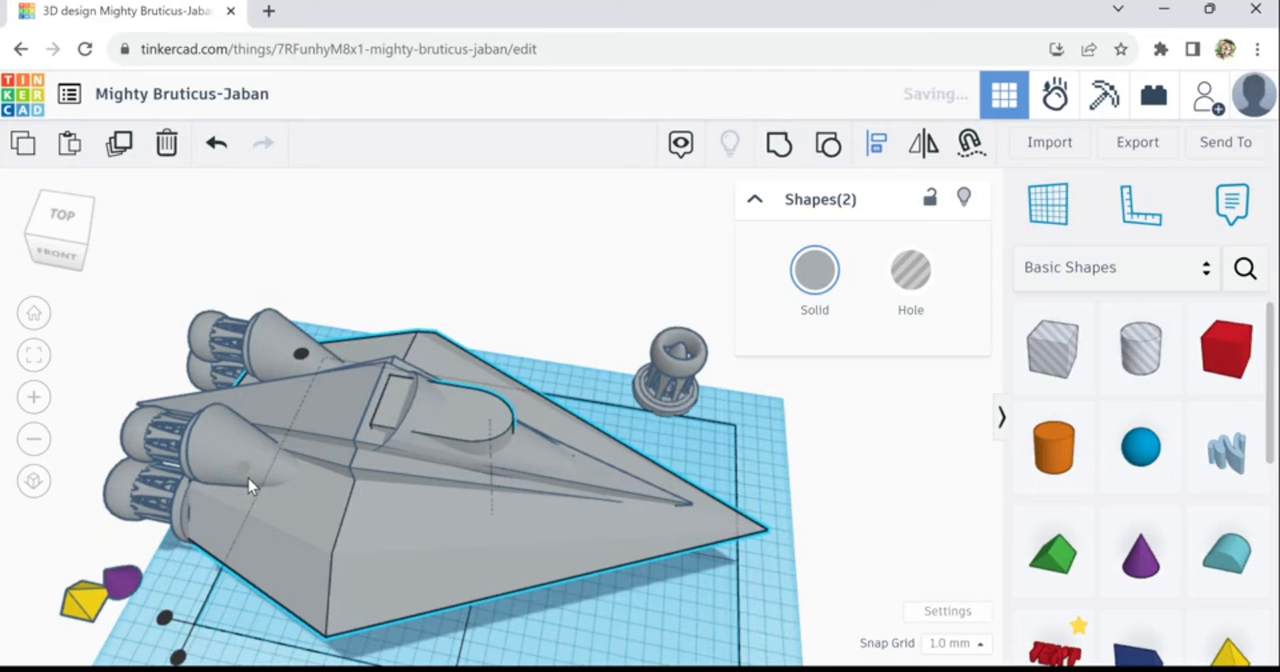
left_click(843, 590)
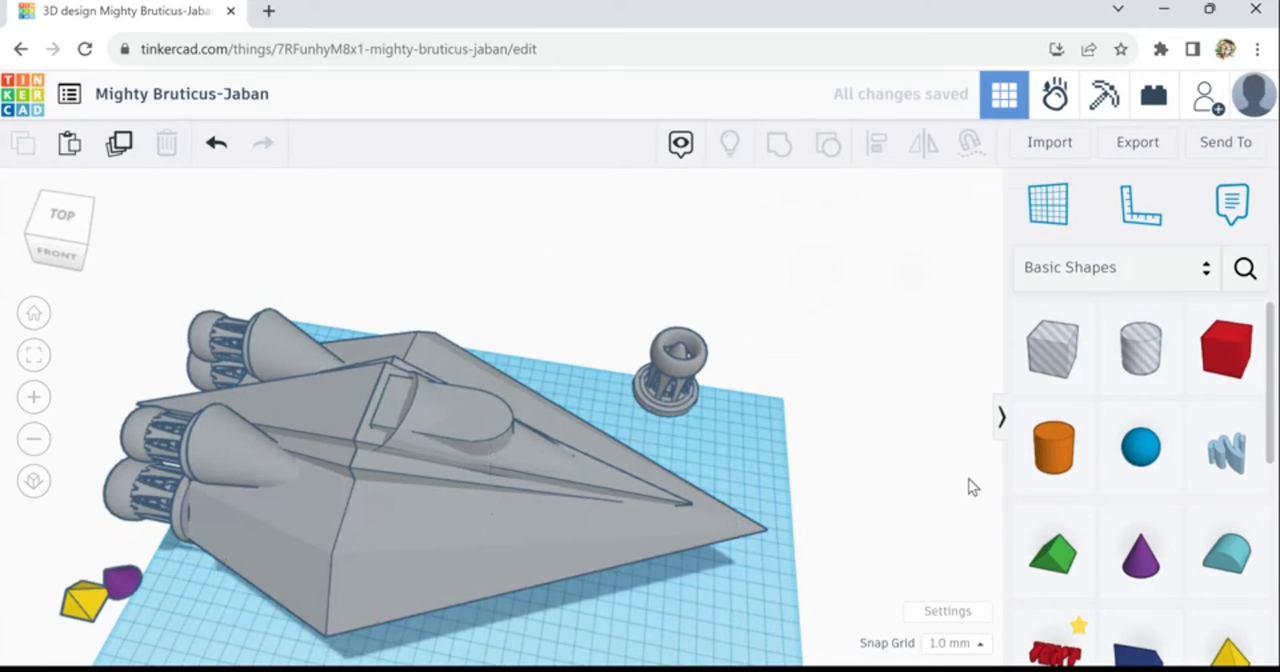
- Add a 20 mm hole box and move it beneath the hull towards the nose
left_click(1060, 375)
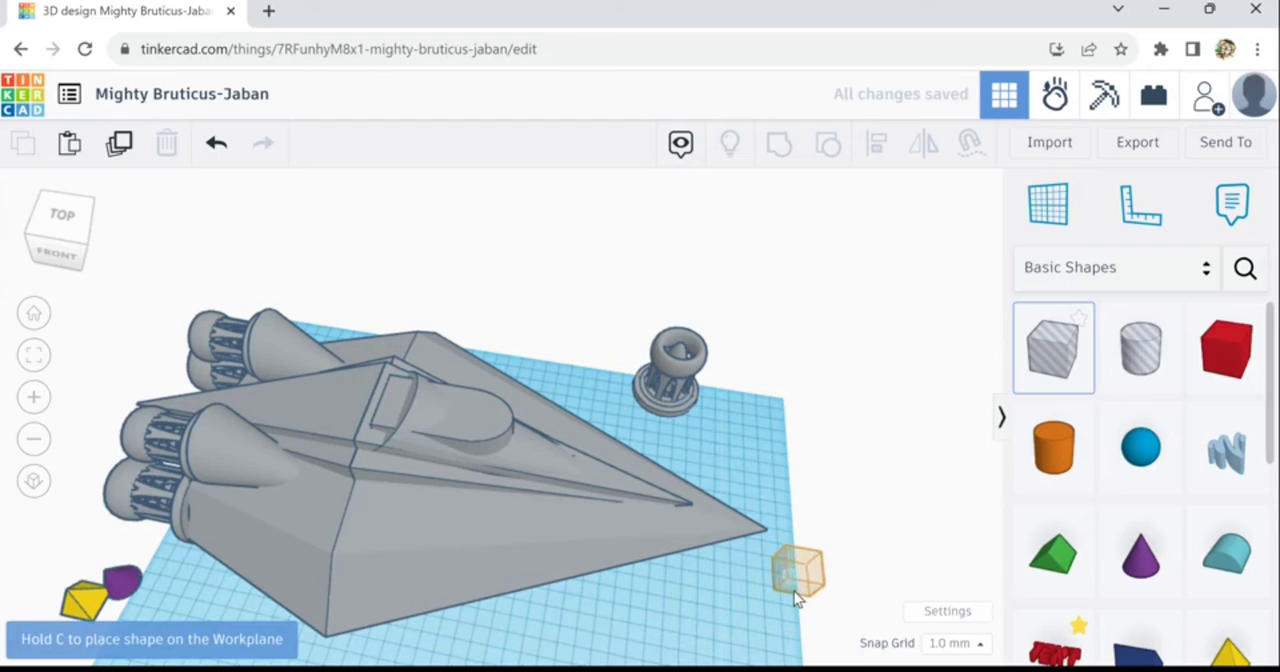
left_click(800, 596)
left_click_drag(790, 586, 578, 545)
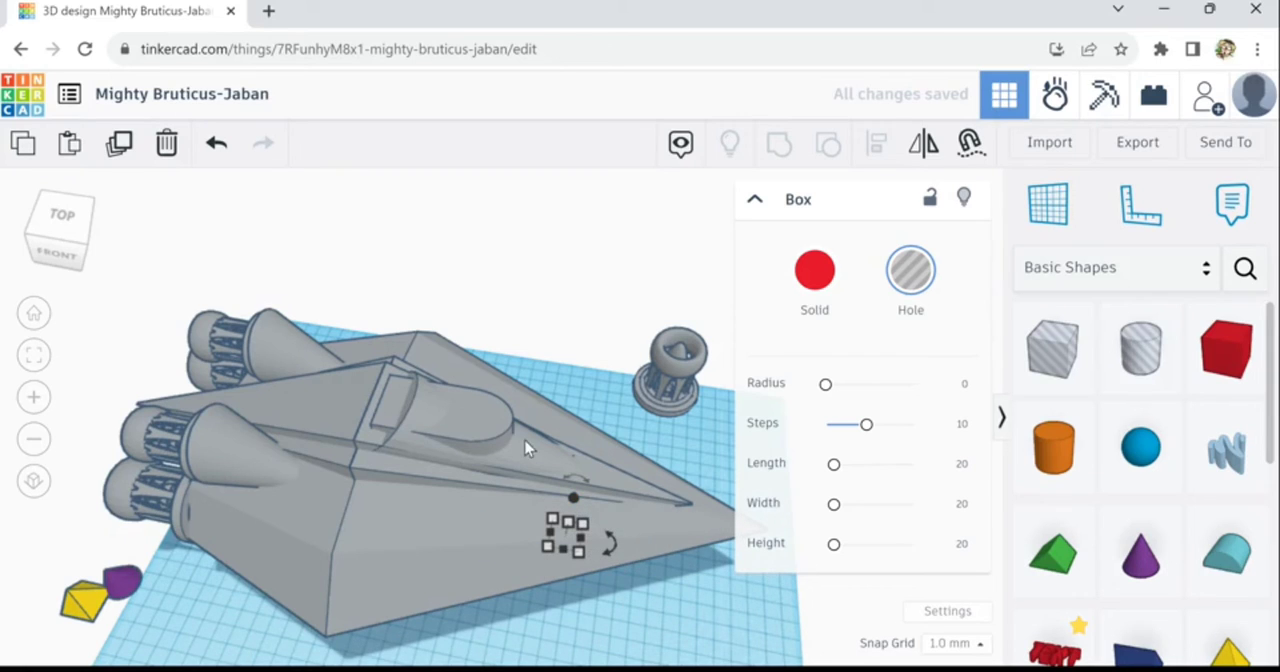
left_click(490, 432)
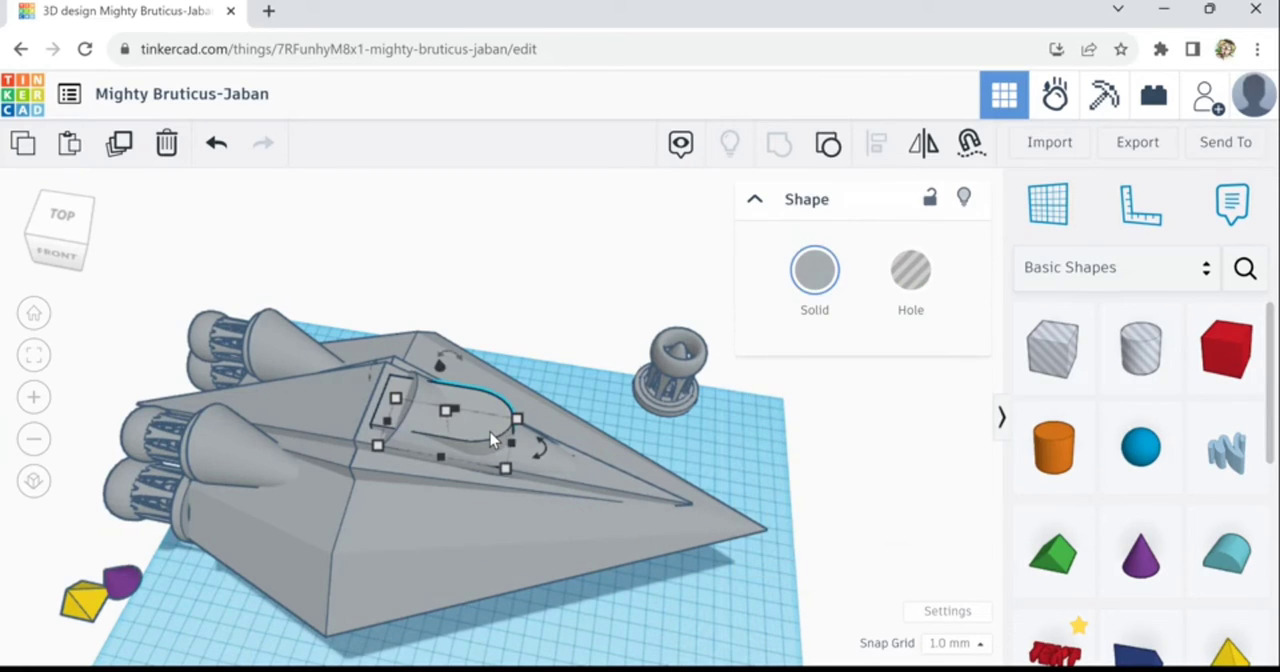
left_click(122, 148)
key("ctrl+Up")
key("ctrl+Up")
key("ctrl+Up")
key("ctrl+Up")
key("ctrl+Up")
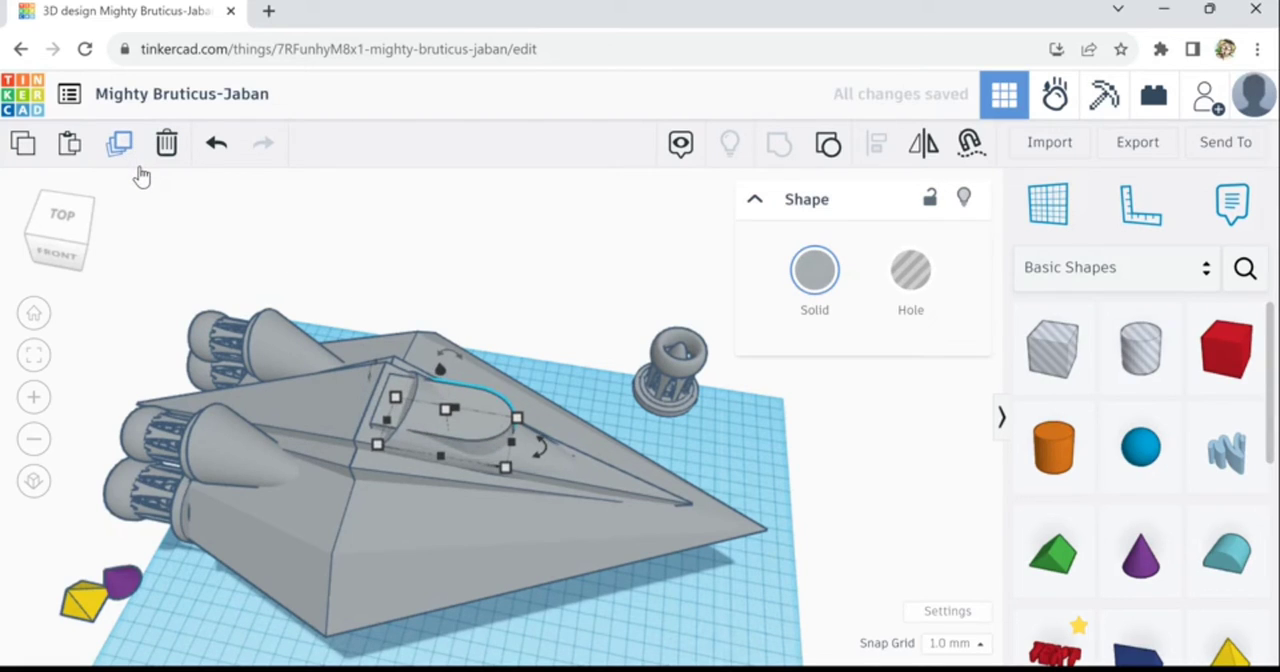
key("ctrl+Up")
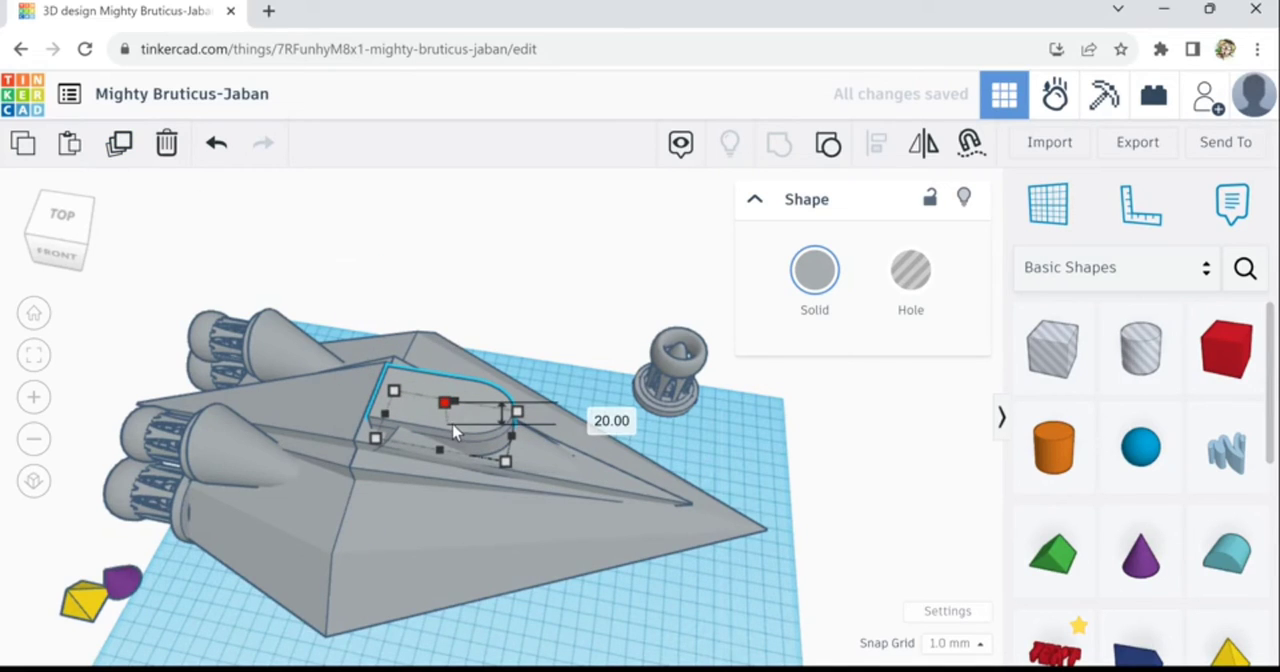
left_click_drag(453, 430, 453, 430)
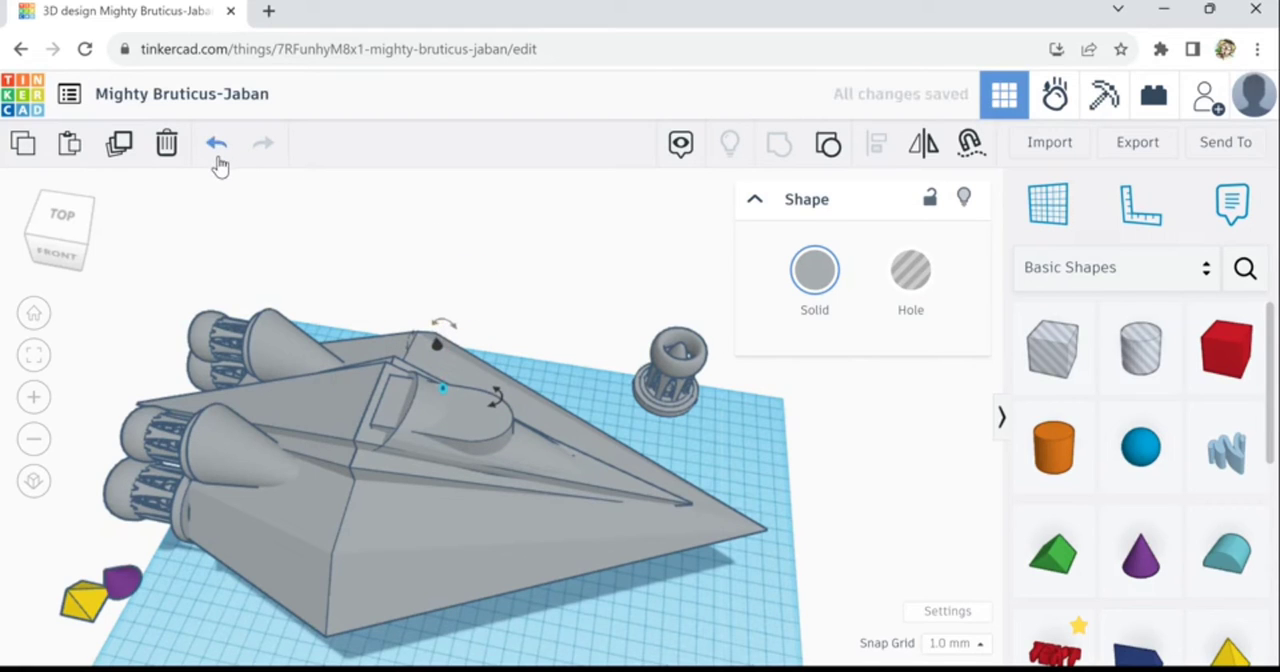
left_click(170, 150)
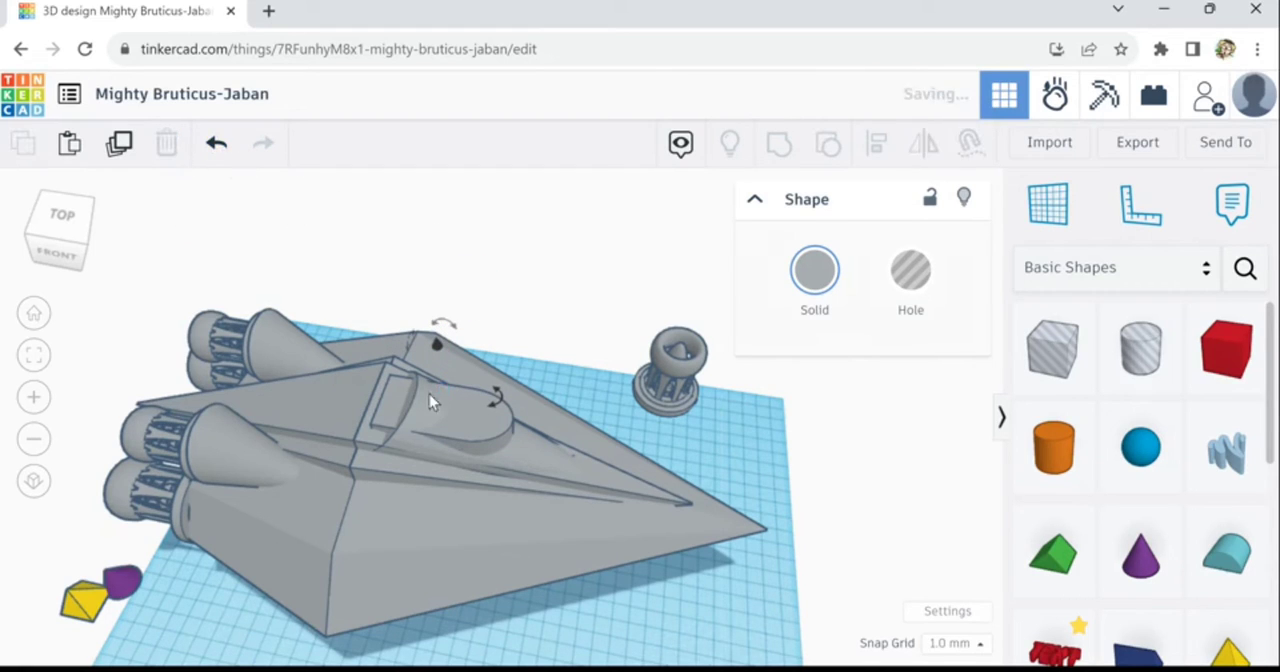
- Duplicate the rounded block, raise the copy above it and scale the copy down uniformly to 16 mm high
left_click(476, 455)
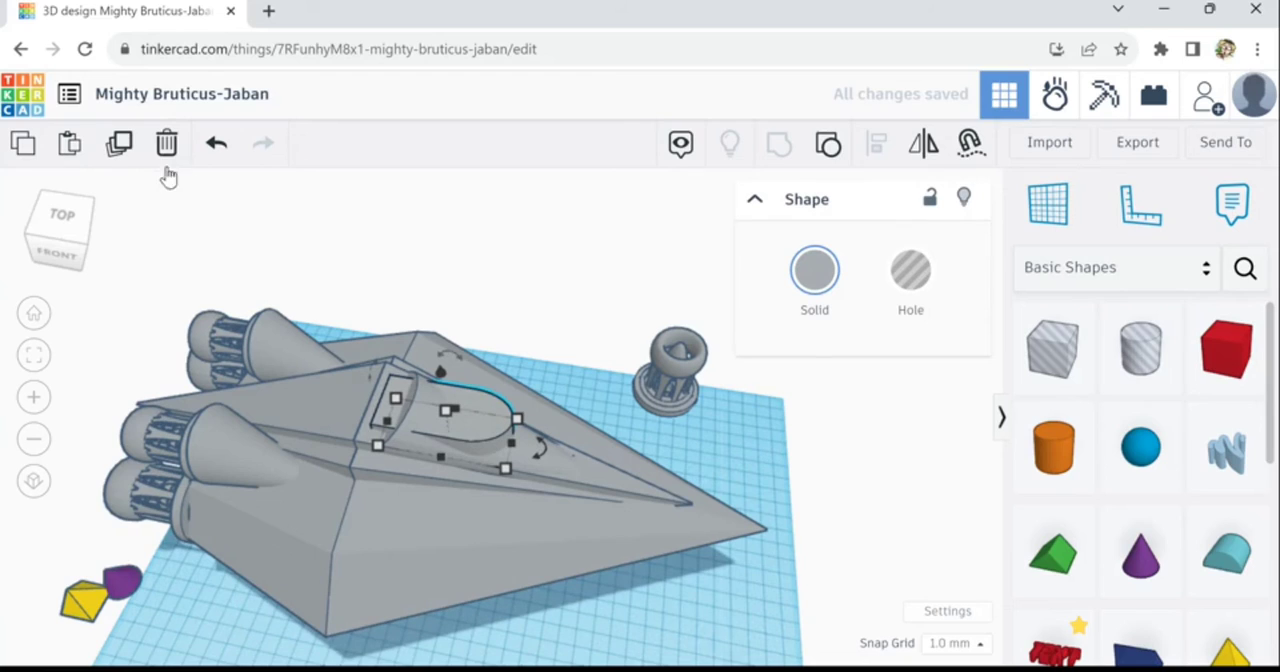
left_click(128, 150)
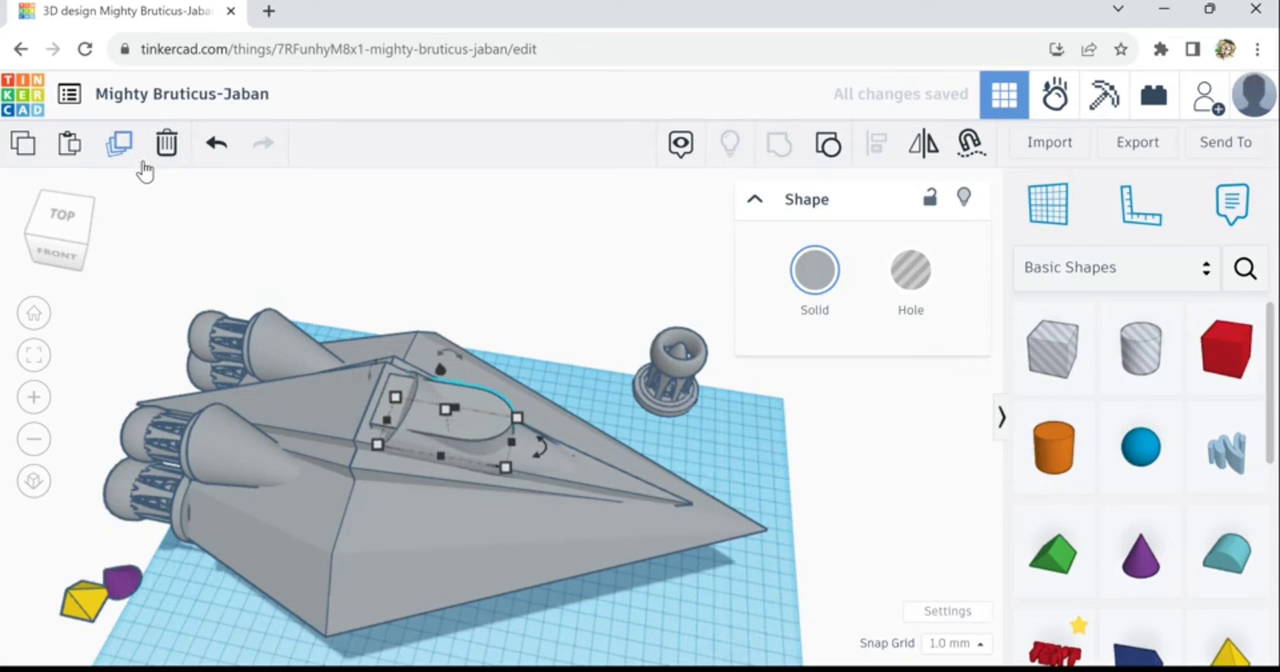
key("ctrl+Up")
key("ctrl+Up")
key("ctrl+Up")
key("ctrl+Up")
key("ctrl+Up")
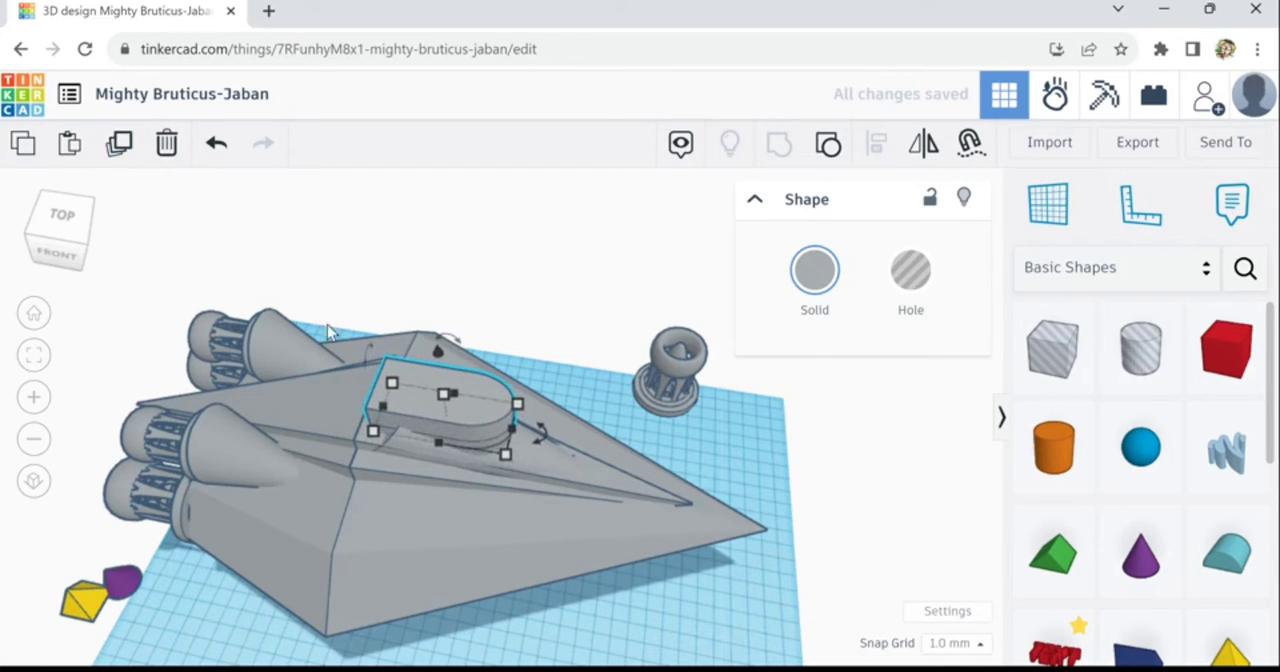
mouse_move(374, 372)
mouse_move(451, 411)
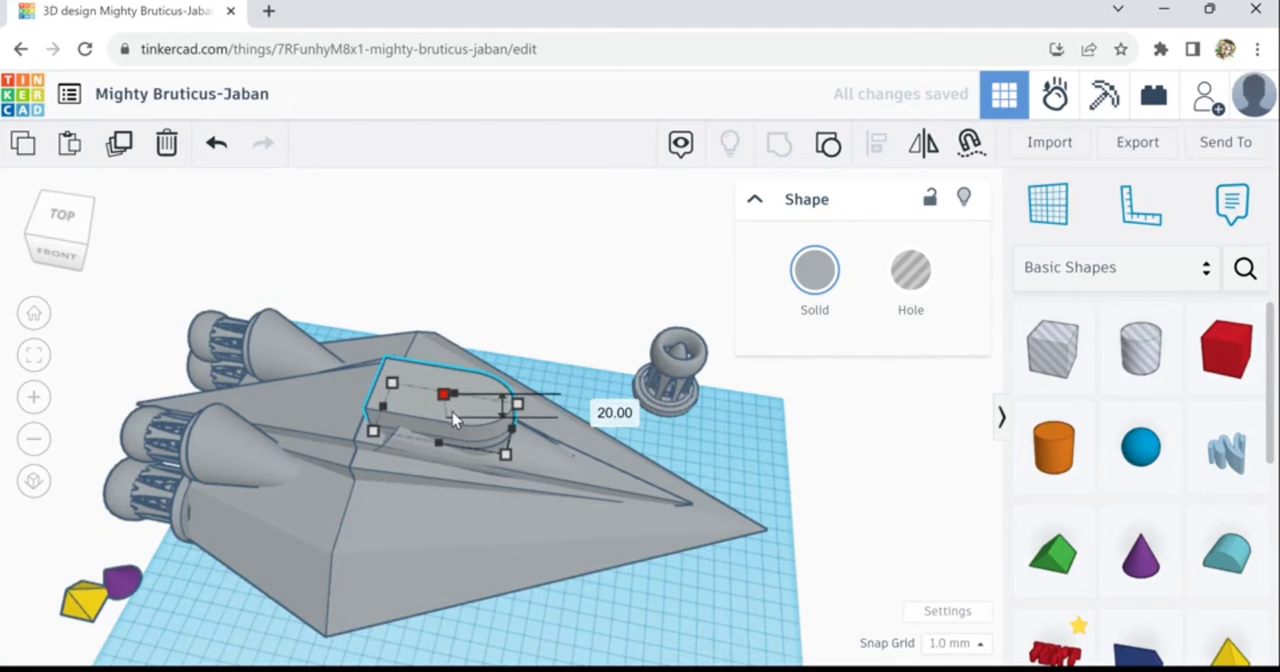
left_click_drag(451, 411, 451, 410, "alt+shift")
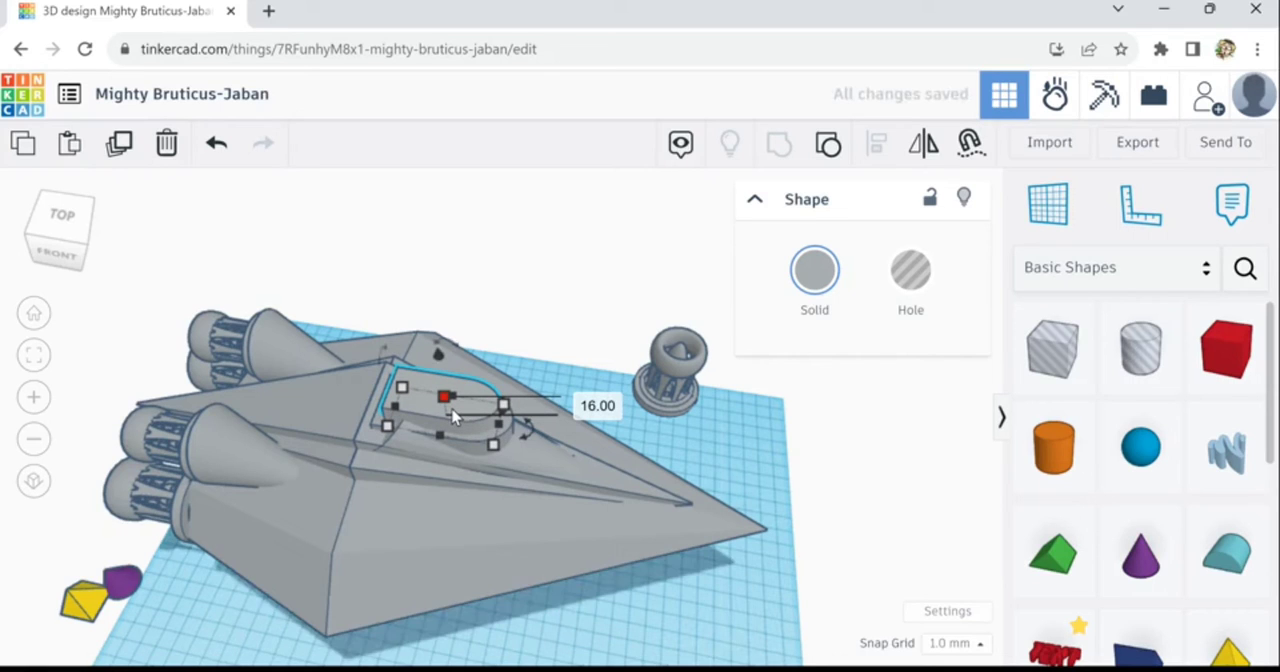
- Move the smaller rounded copy back towards the engines and lower it onto the block below
key("Left")
key("Left")
key("Left")
key("Left")
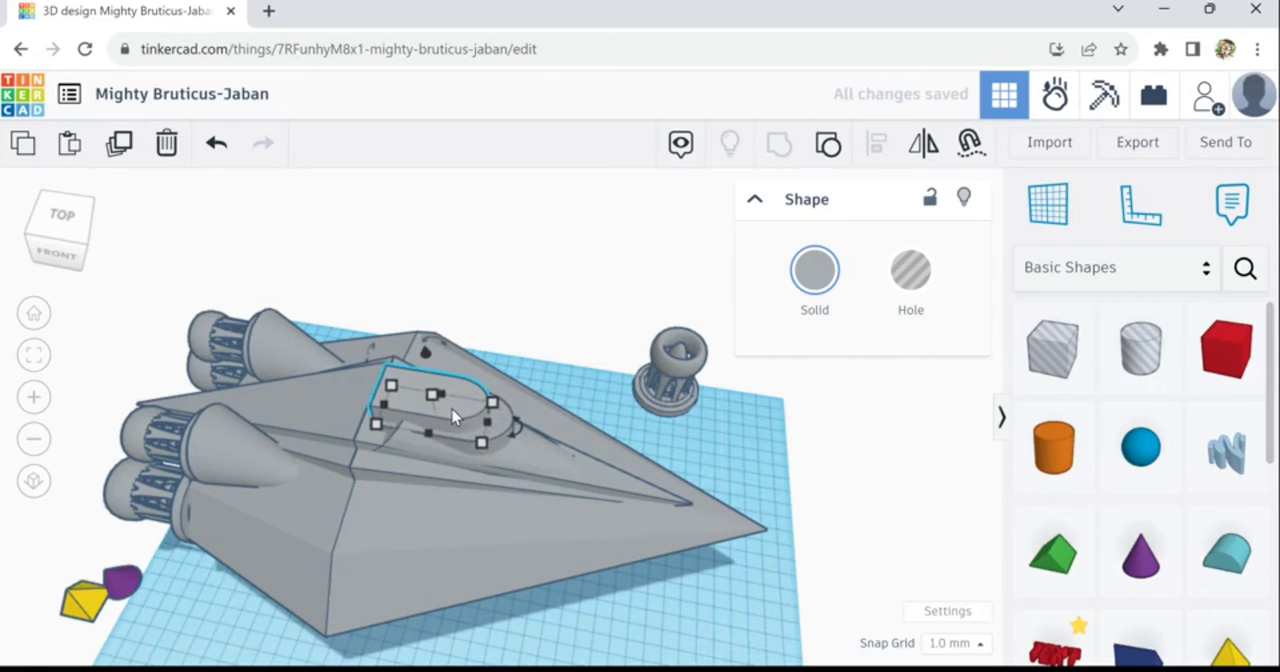
key("Down")
key("Down")
key("Down")
key("Down")
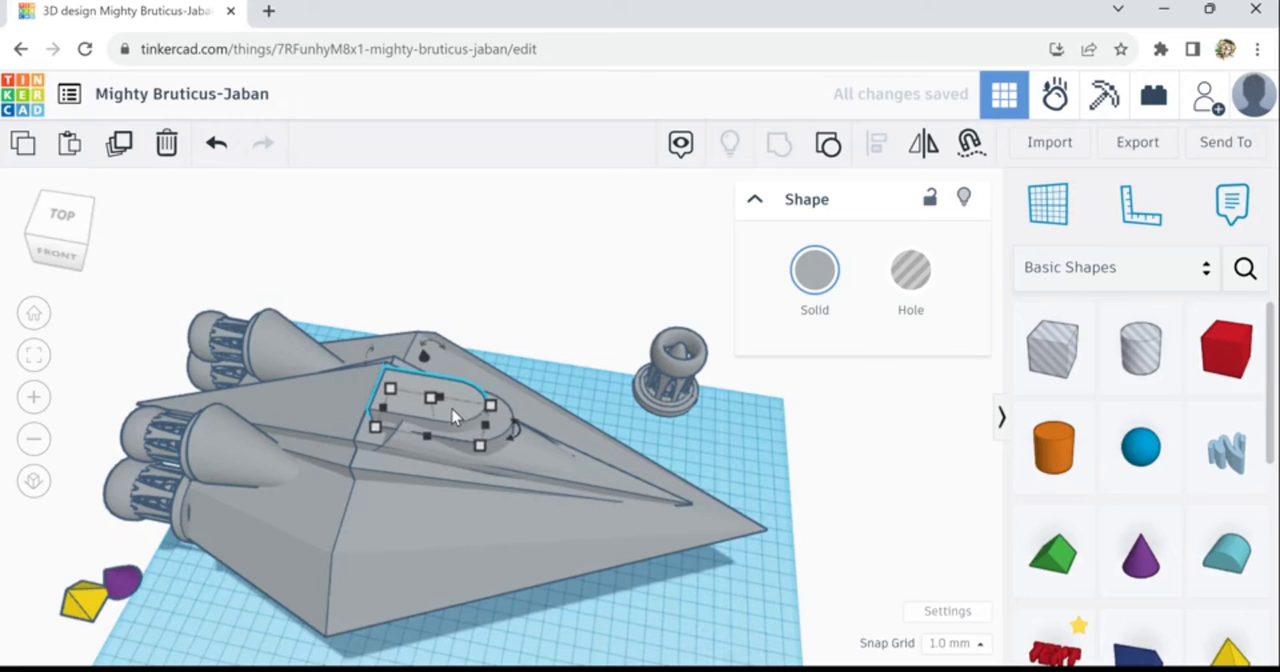
key("Down")
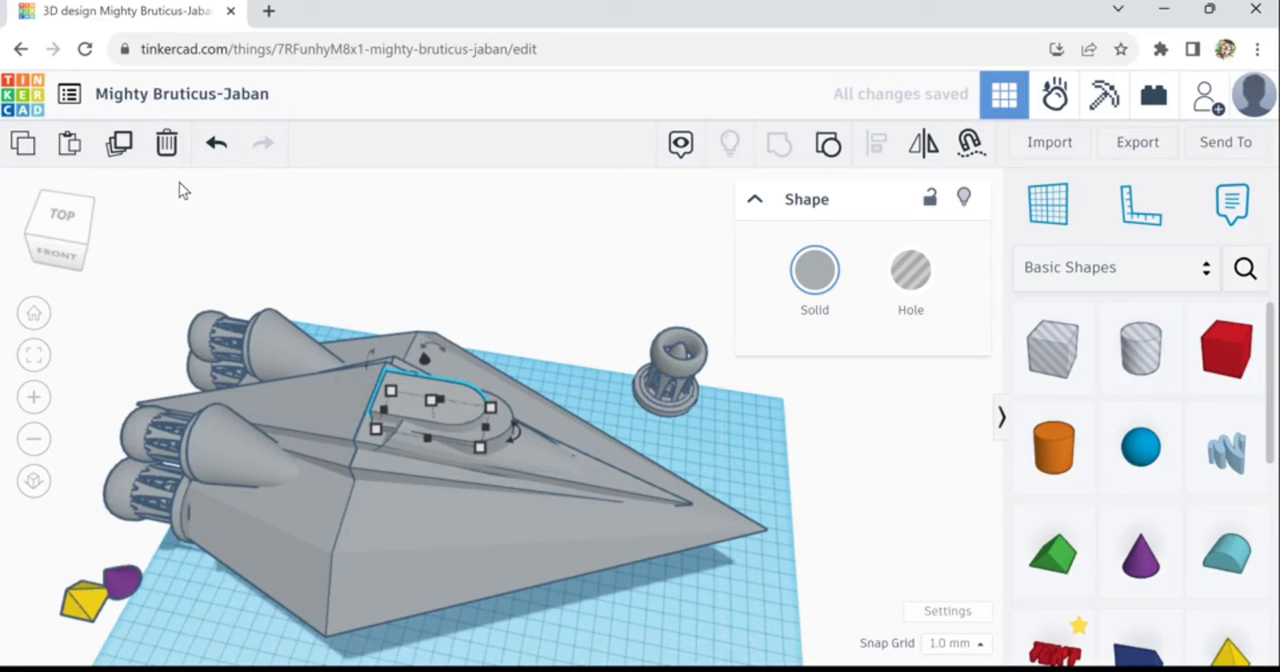
- Duplicate the smaller rounded block with the same offset and scaling to stack a third tier on top
left_click(120, 144)
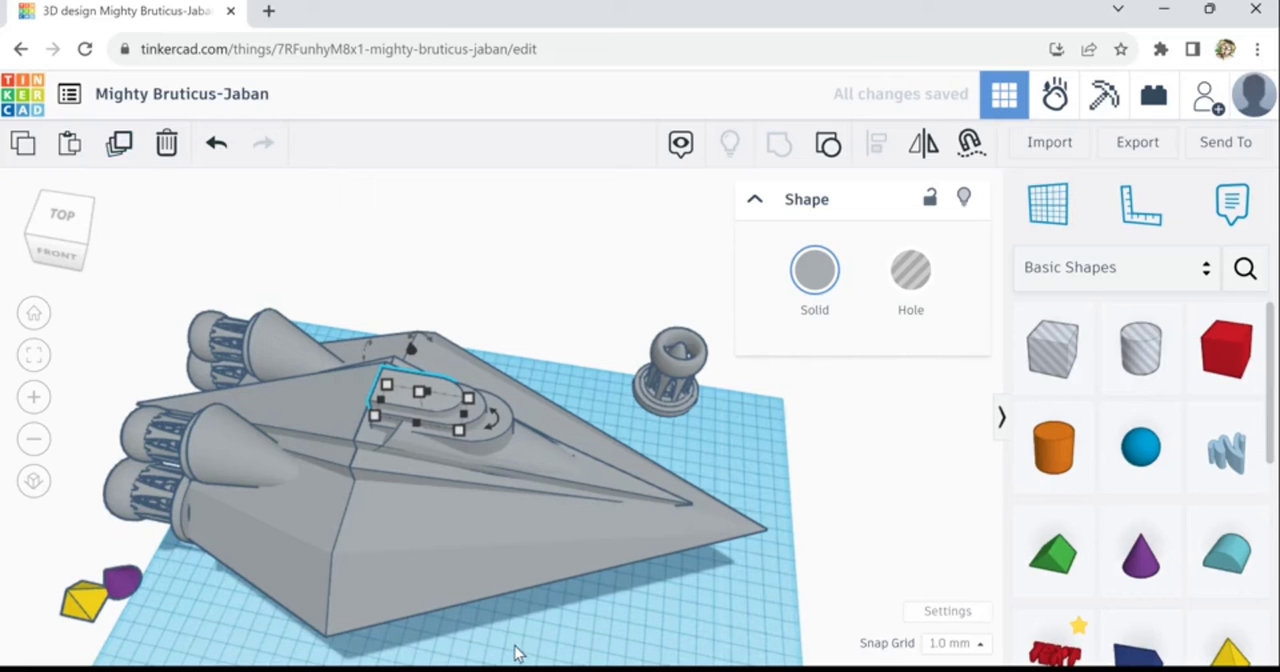
right_click_drag(515, 652, 680, 640)
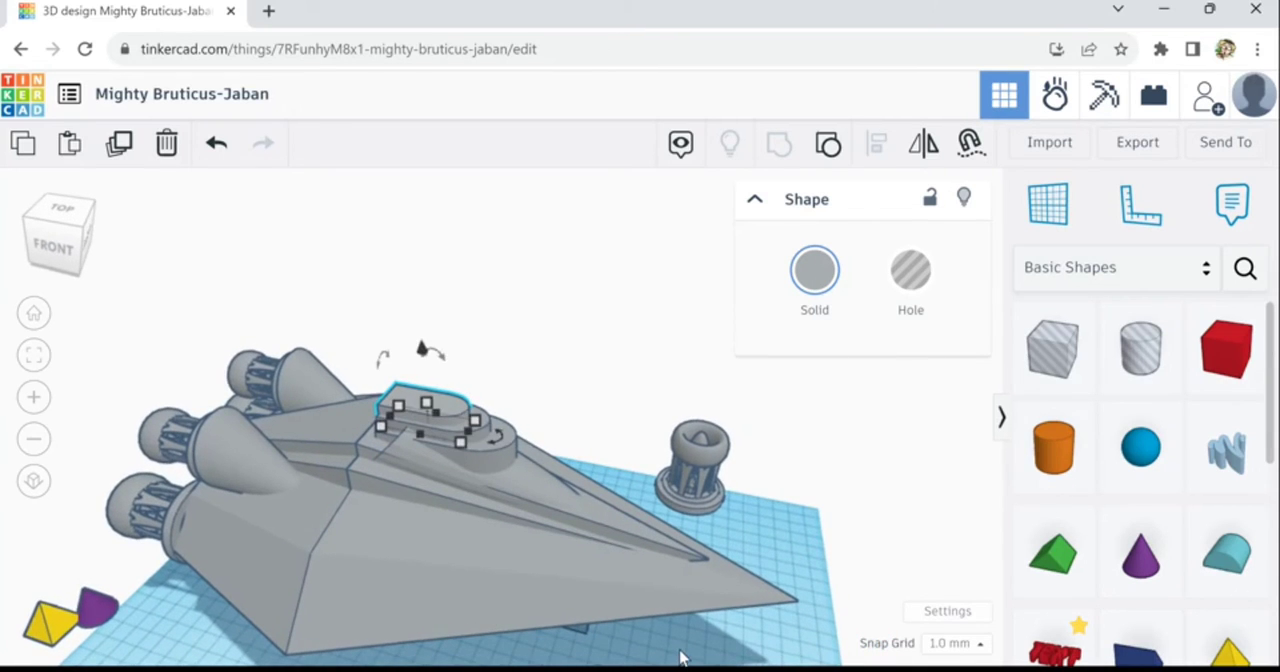
left_click(738, 652)
- Raise the hole box from beneath the hull and move it back against the front of the lowest rounded block
middle_click_drag(748, 654, 692, 576)
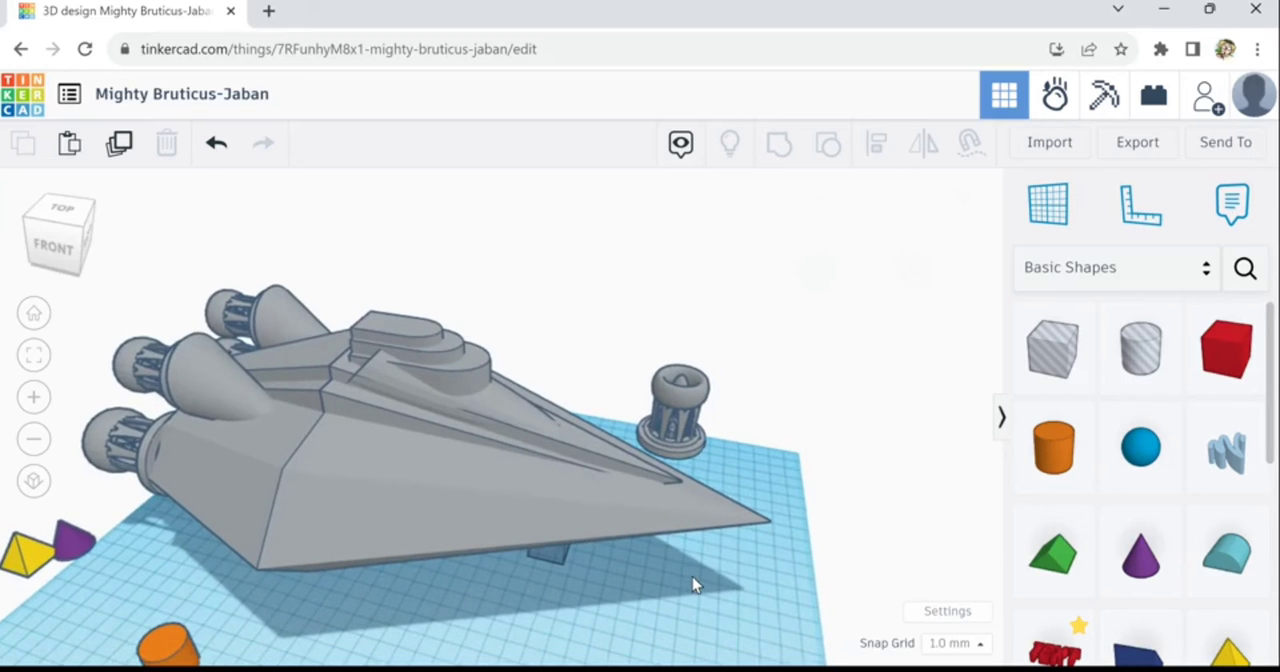
left_click(560, 566)
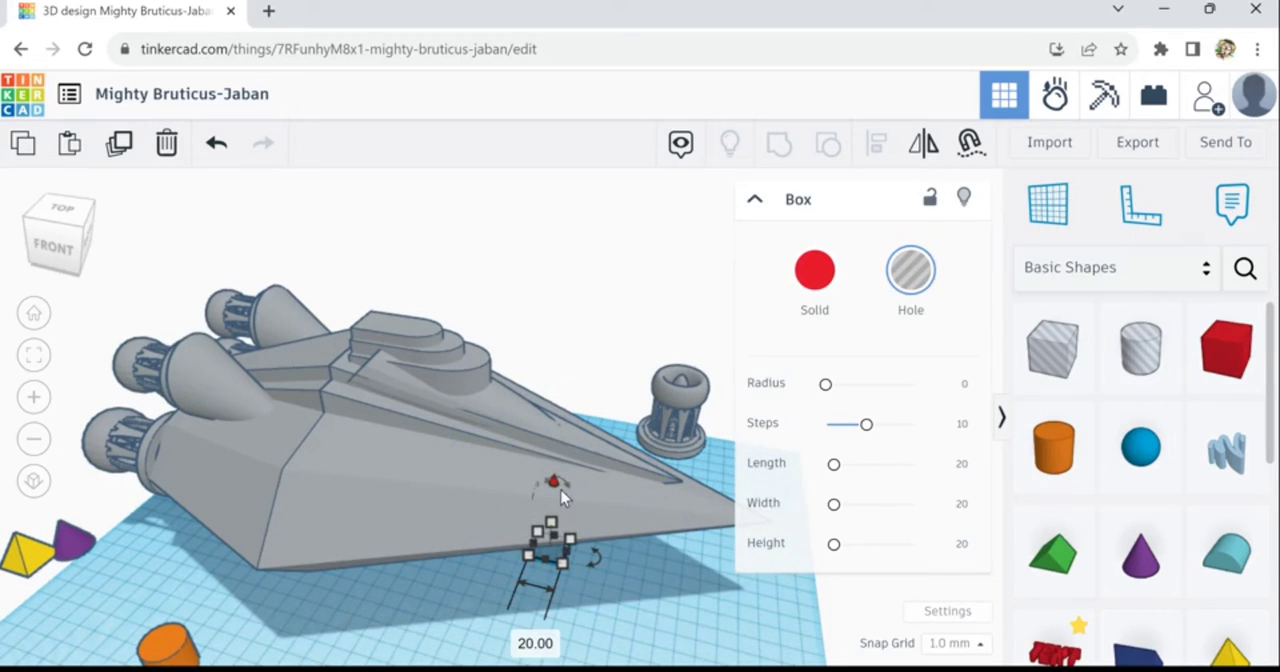
left_click_drag(561, 490, 570, 325)
left_click_drag(566, 396, 562, 436)
right_click_drag(638, 611, 533, 611)
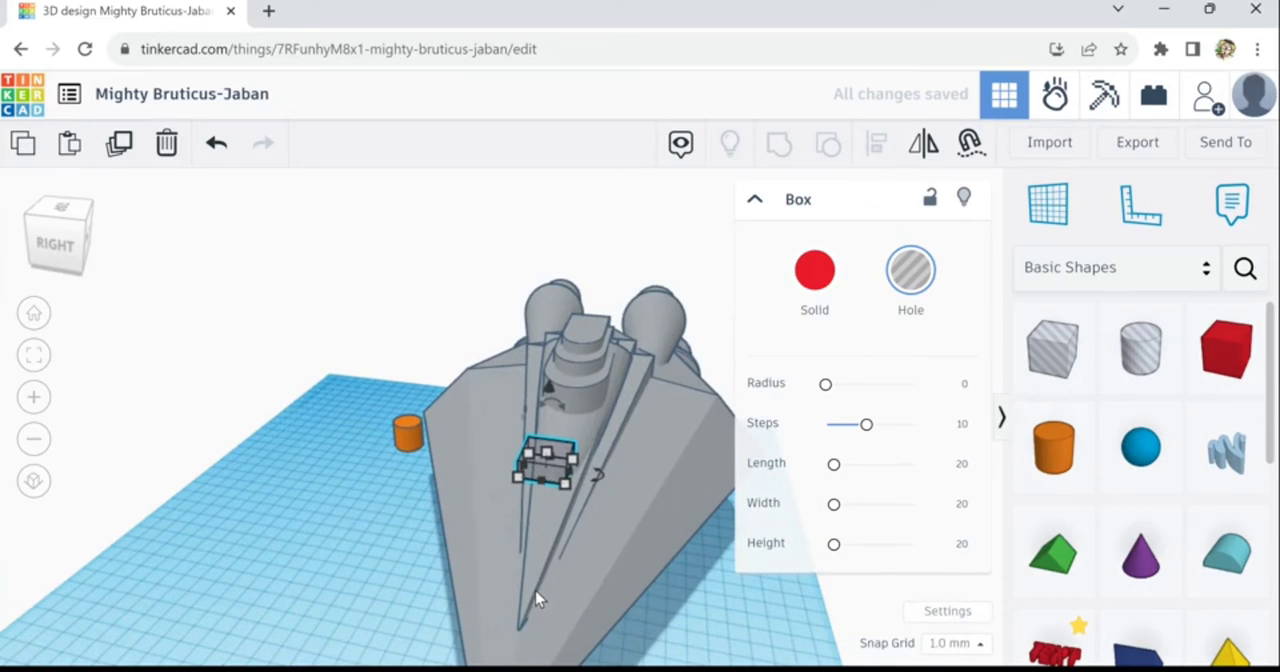
key("Up")
key("Up")
key("Up")
key("Up")
key("Up")
key("Up")
key("Up")
key("Up")
key("Up")
key("Up")
key("Up")
key("Up")
key("Up")
key("Up")
key("Up")
key("Up")
key("Up")
key("Up")
key("Up")
key("Up")
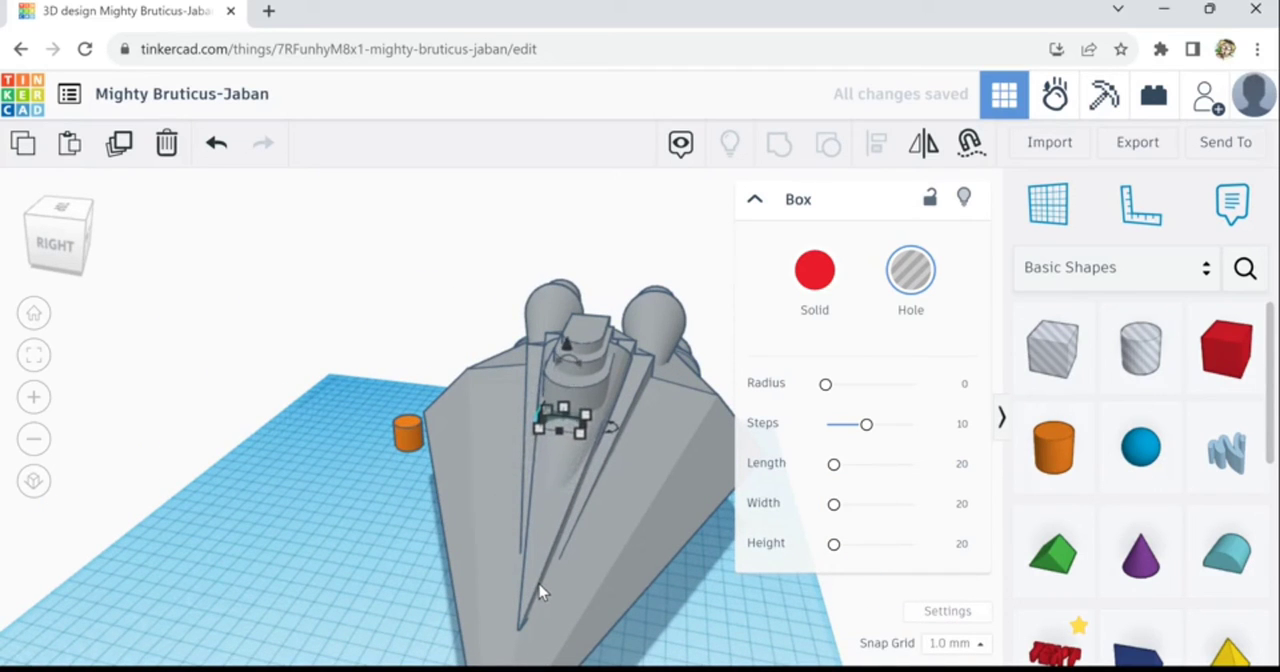
key("Up")
key("Up")
key("Up")
key("Up")
key("Up")
key("Up")
key("Up")
key("Up")
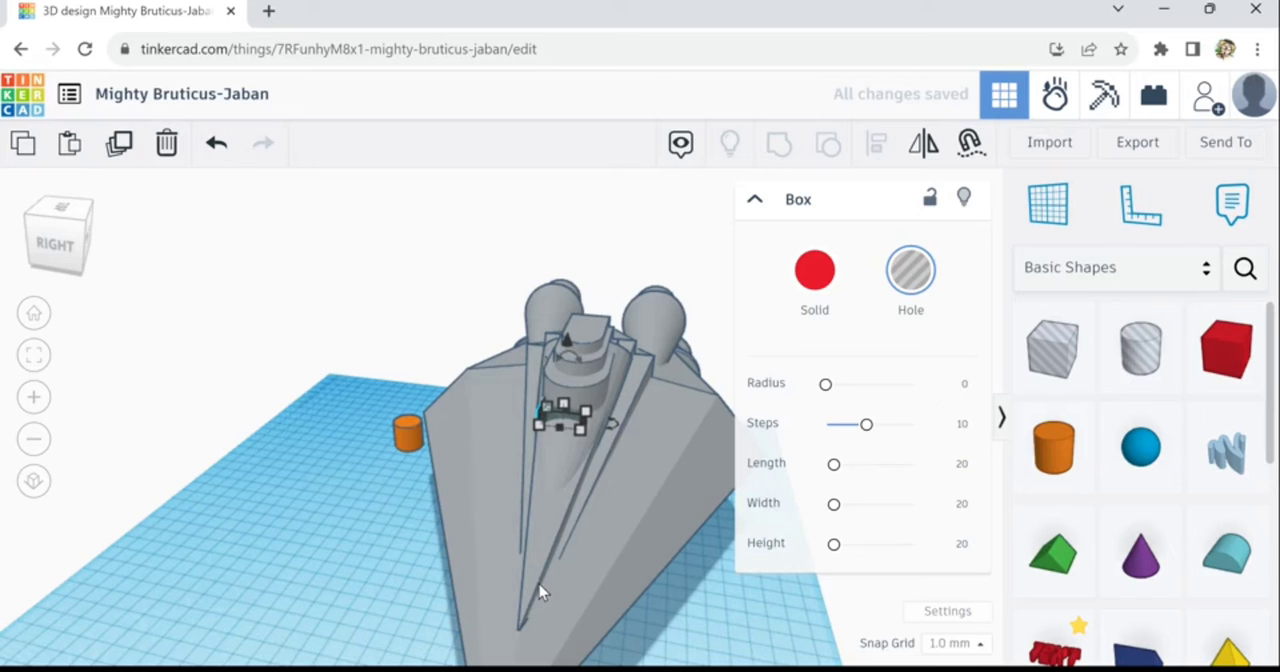
key("Up")
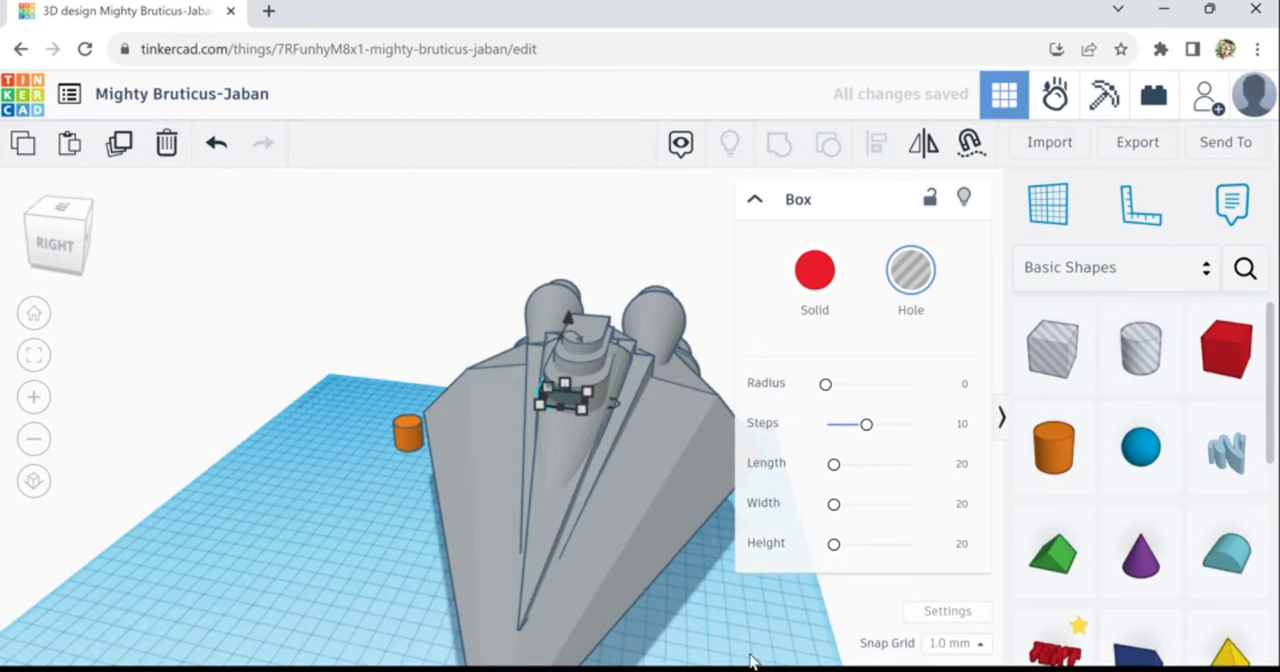
- Widen the hole box to 33 mm, lengthen it, and position it around the curved front of the lowest rounded block
right_click_drag(751, 658, 583, 450)
scroll(570, 440, "up", 3)
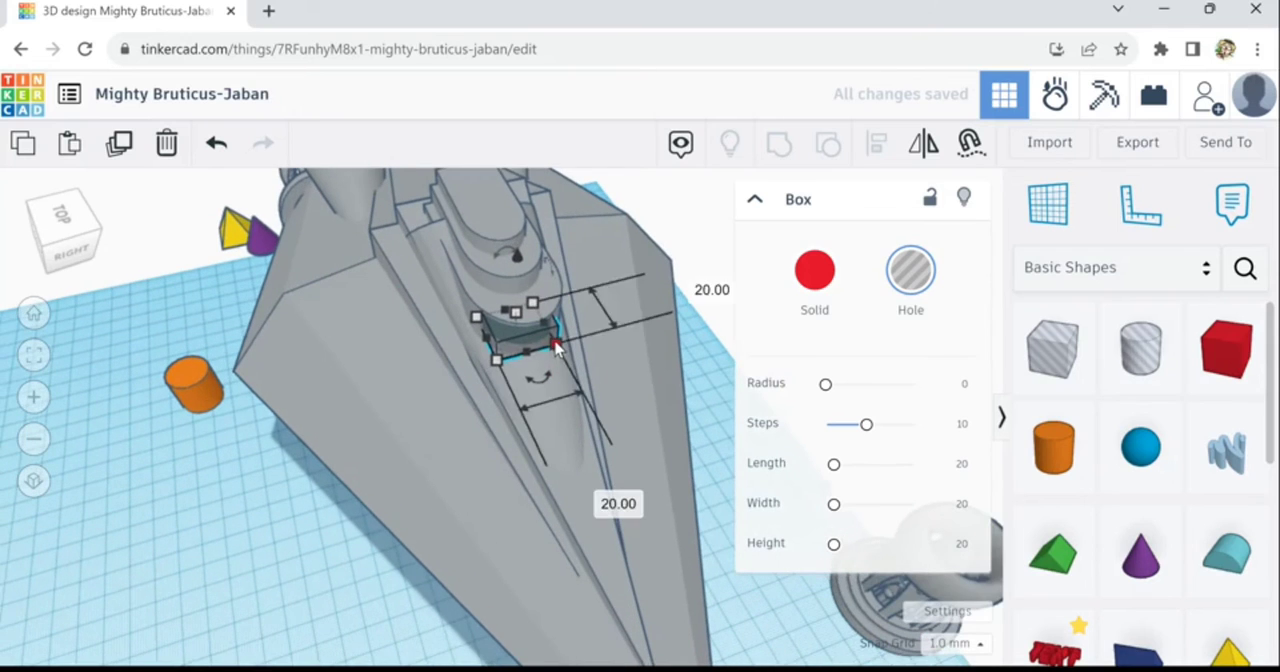
left_click_drag(562, 330, 584, 317)
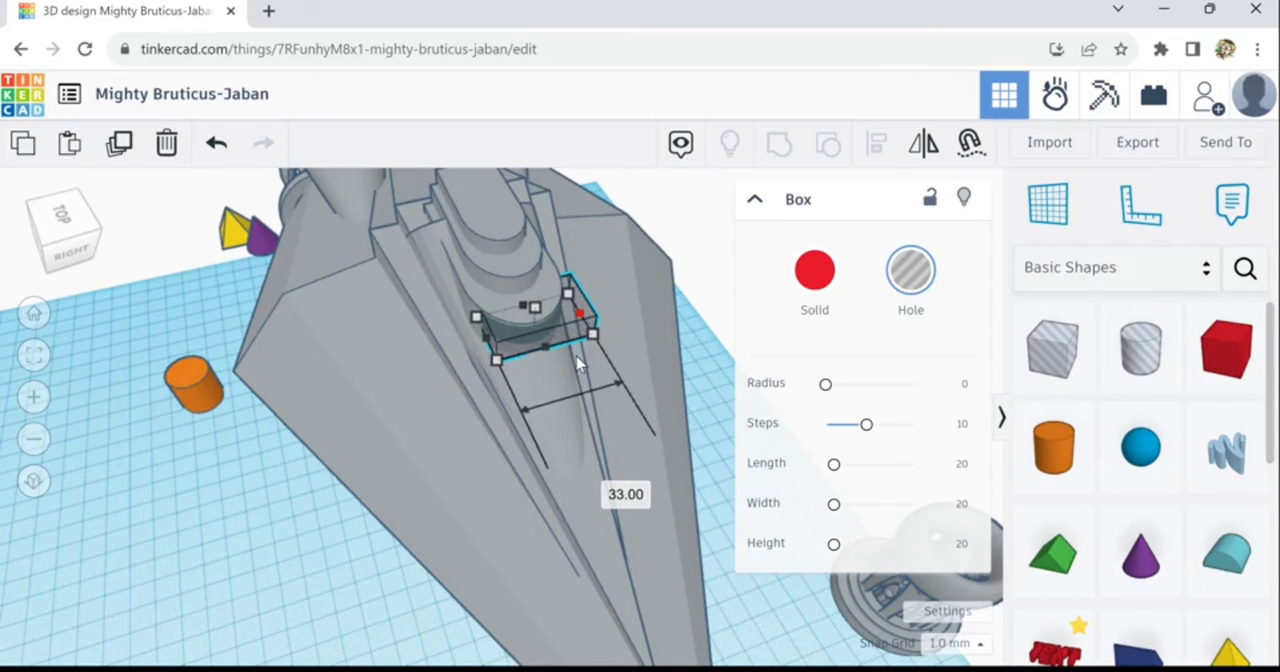
scroll(468, 472, "up", 1)
right_click_drag(468, 480, 500, 343)
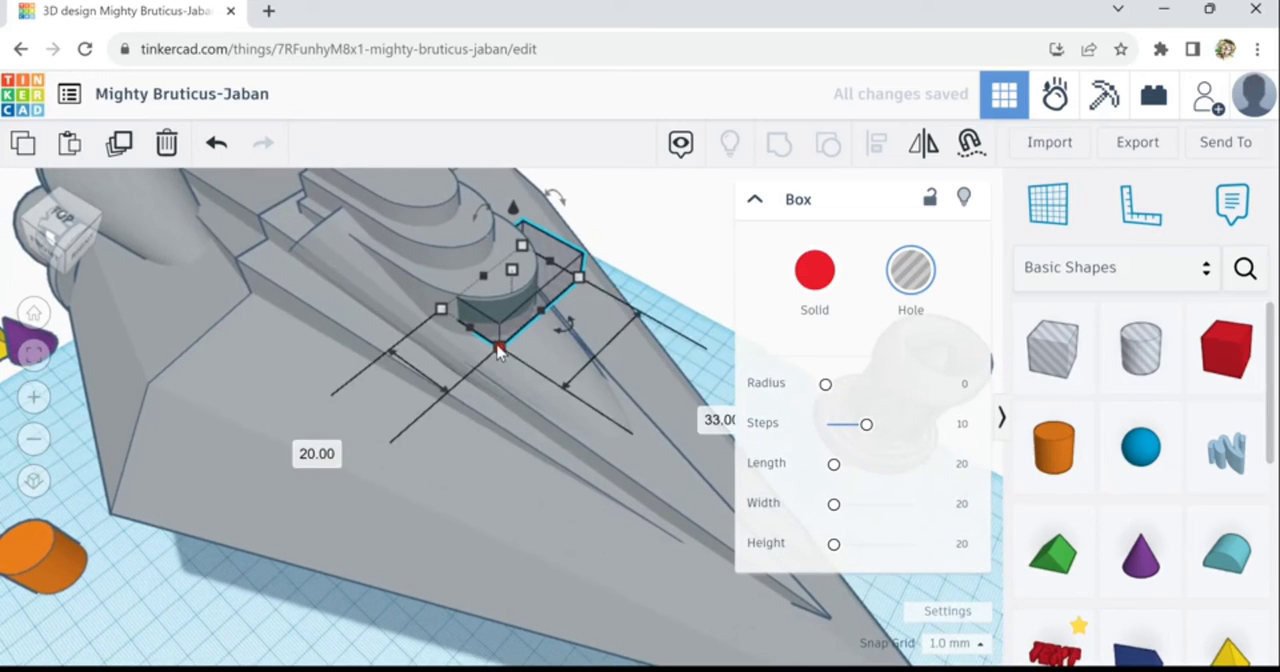
left_click_drag(475, 339, 529, 368)
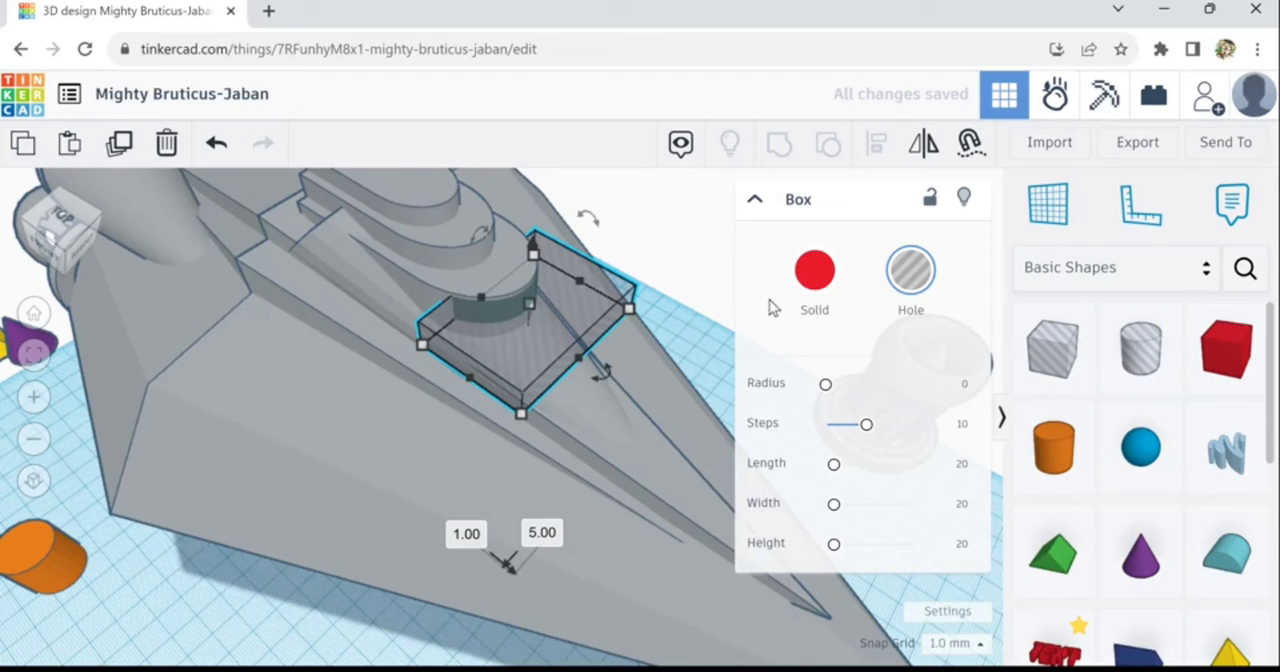
- Make the box solid, cut it with a hole duplicate of the lowest rounded block, and turn the notched result into a hole
left_click(814, 276)
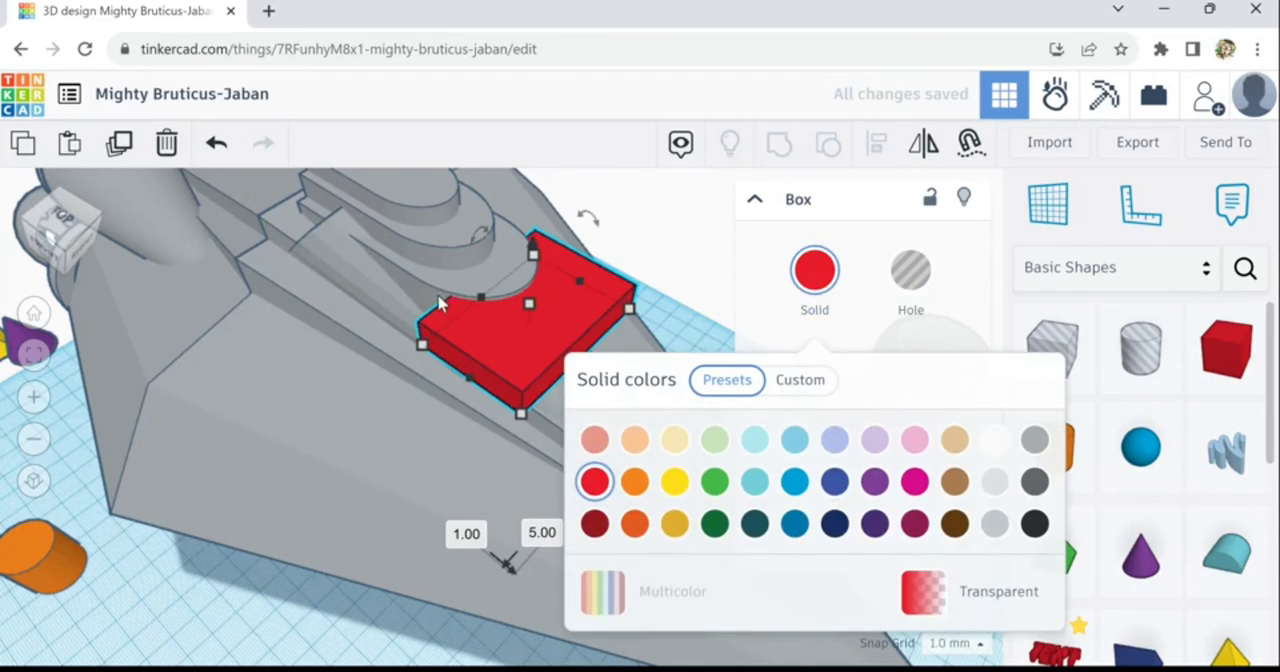
left_click(440, 305, "shift")
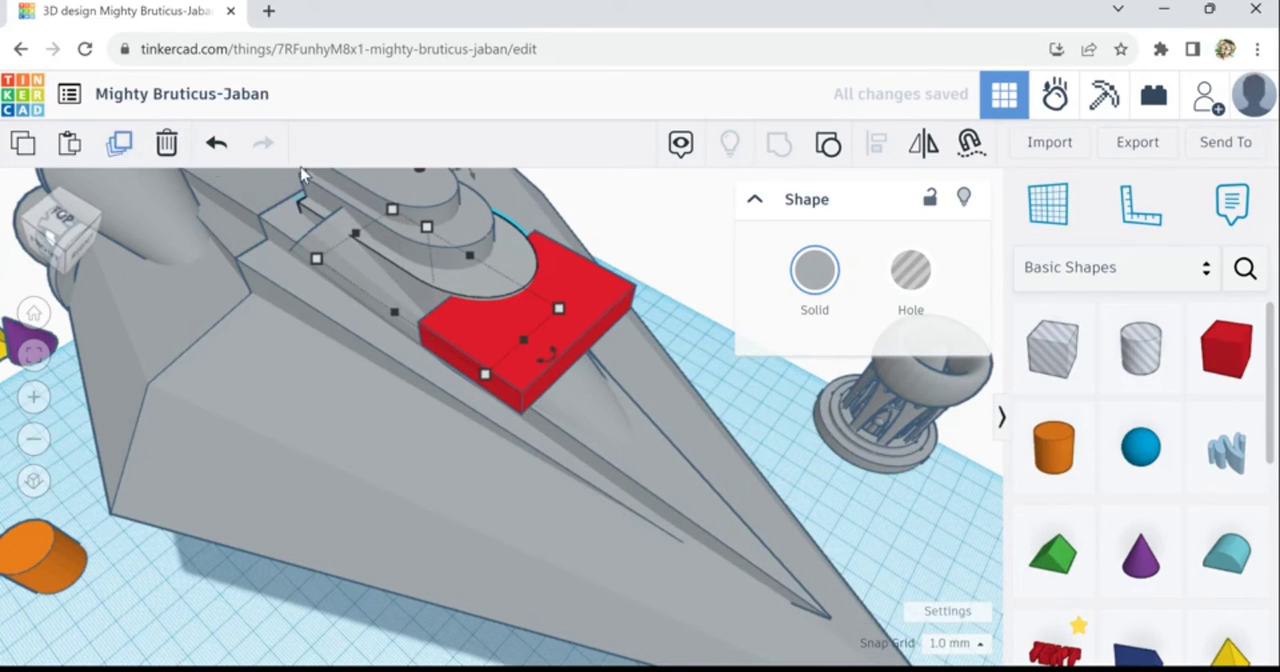
left_click(911, 276)
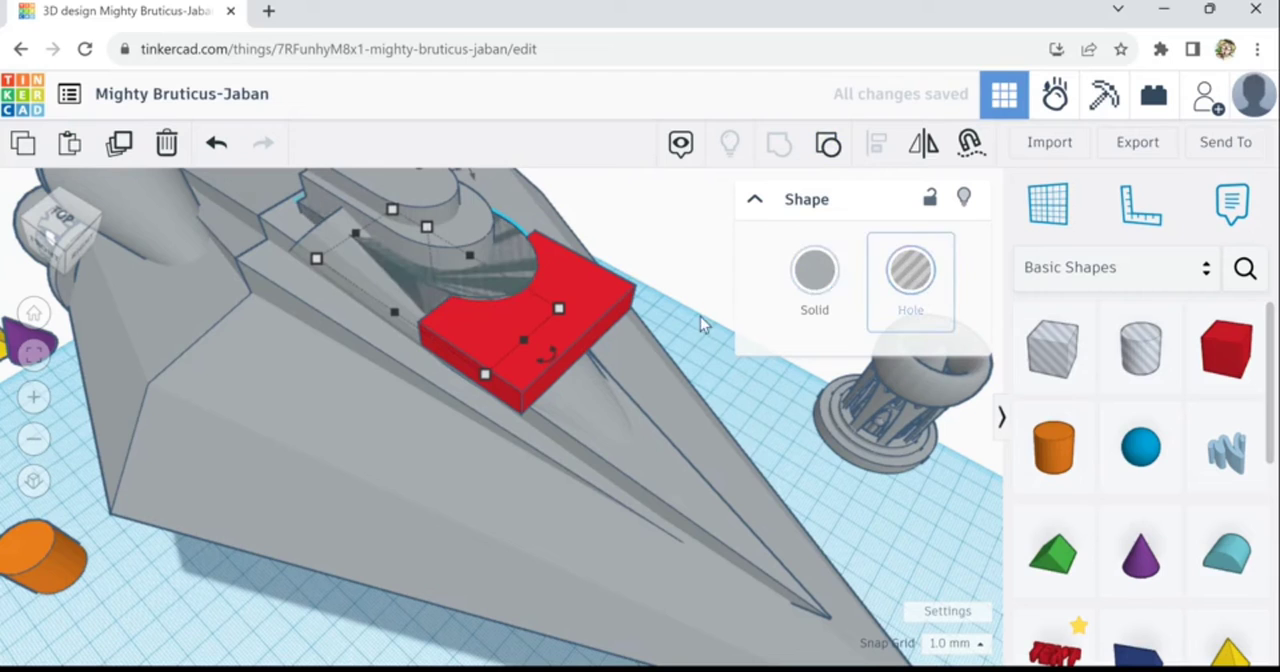
left_click(512, 342, "shift")
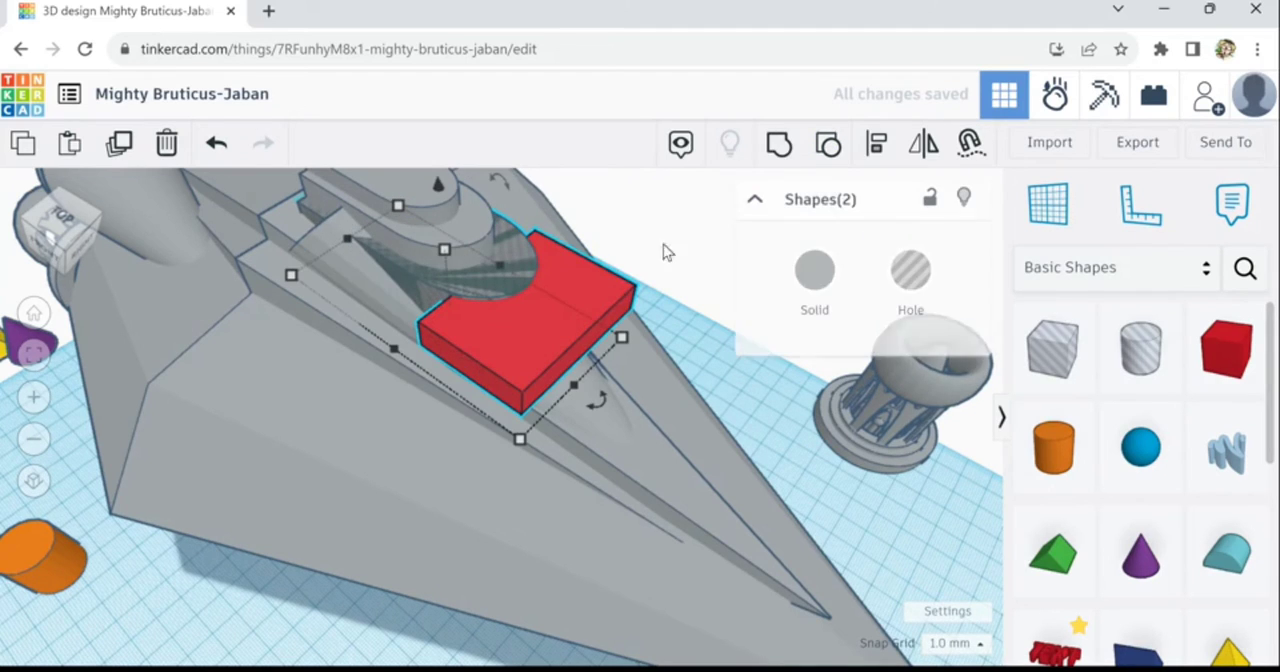
left_click(787, 160)
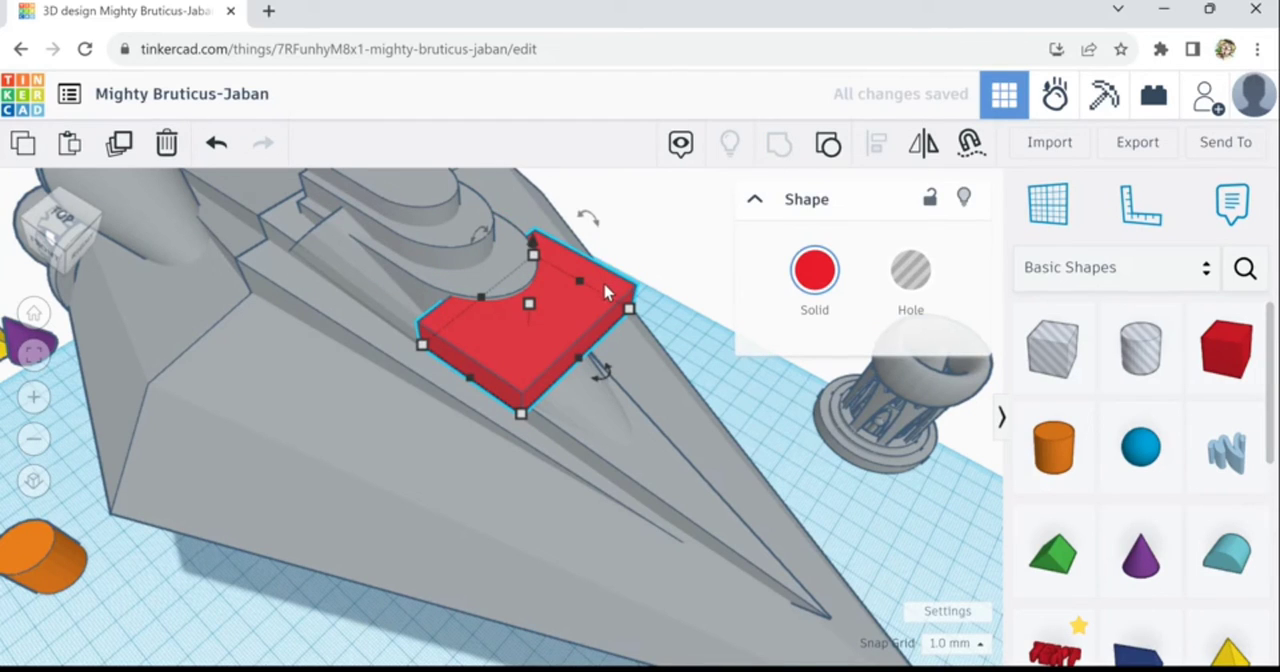
left_click(914, 288)
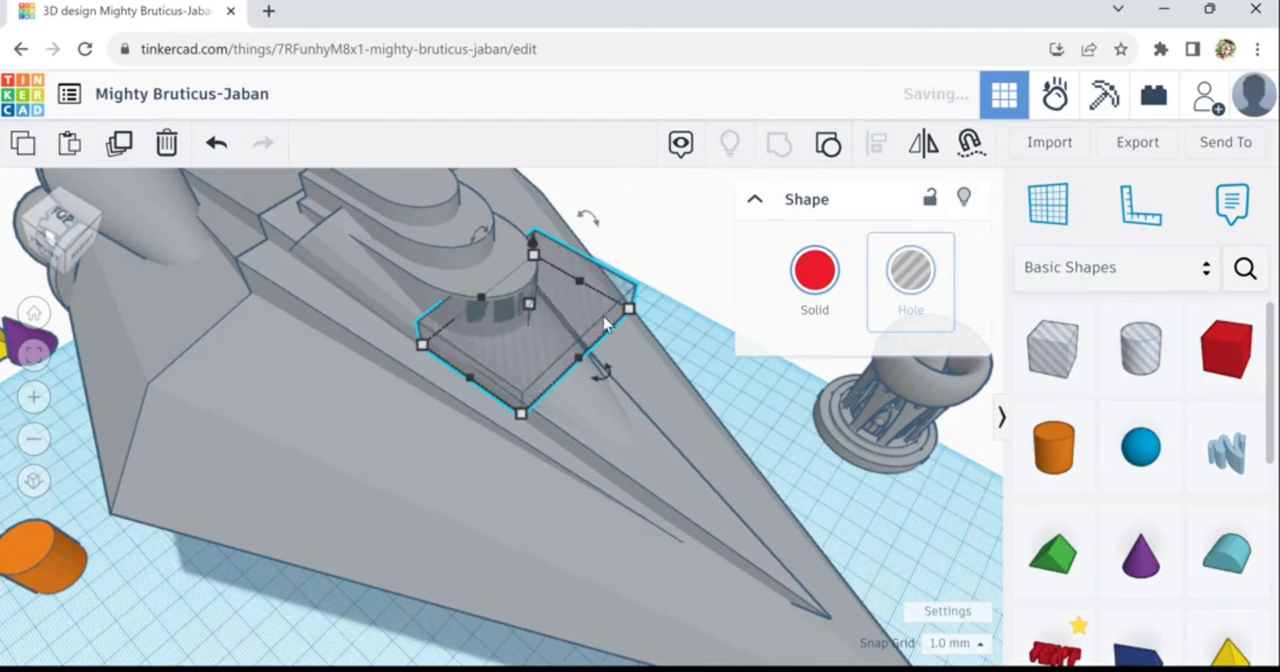
- Nudge the notched hole shape until it slightly overlaps the curved front of the lowest rounded block evenly on both sides
key("Down")
key("Down")
key("Down")
key("Down")
key("Down")
key("Right")
key("Right")
key("Right")
key("Right")
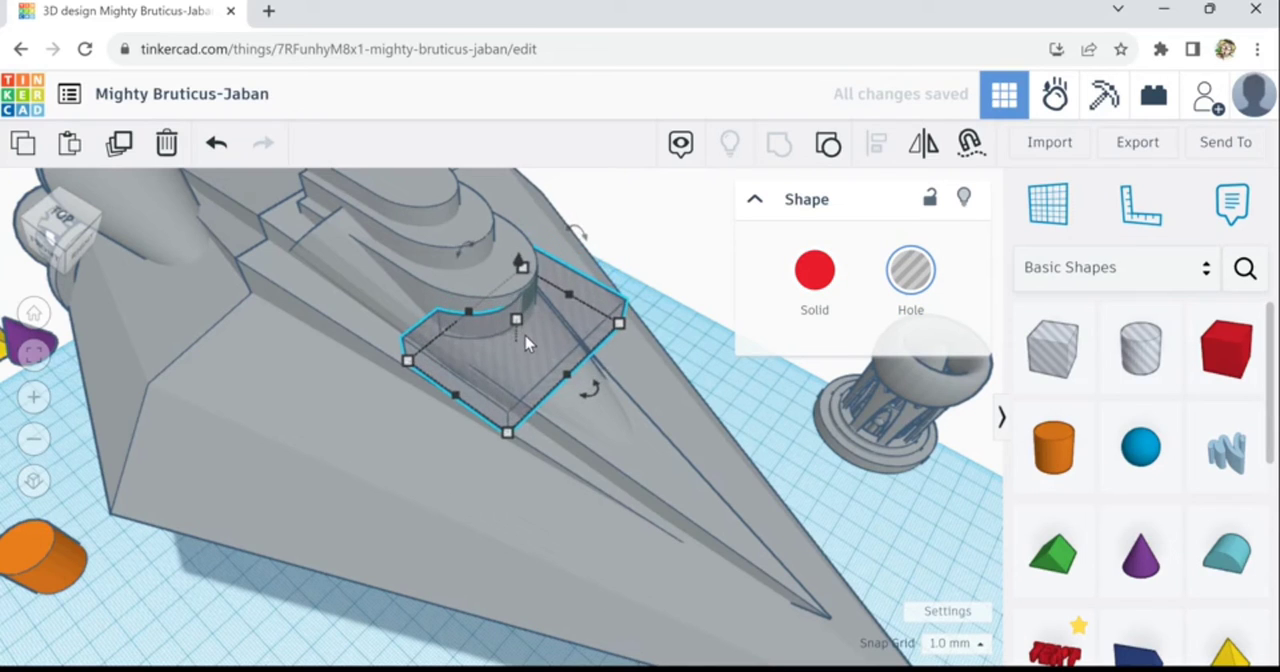
key("Up")
key("Up")
key("Up")
key("Up")
key("Up")
key("Up")
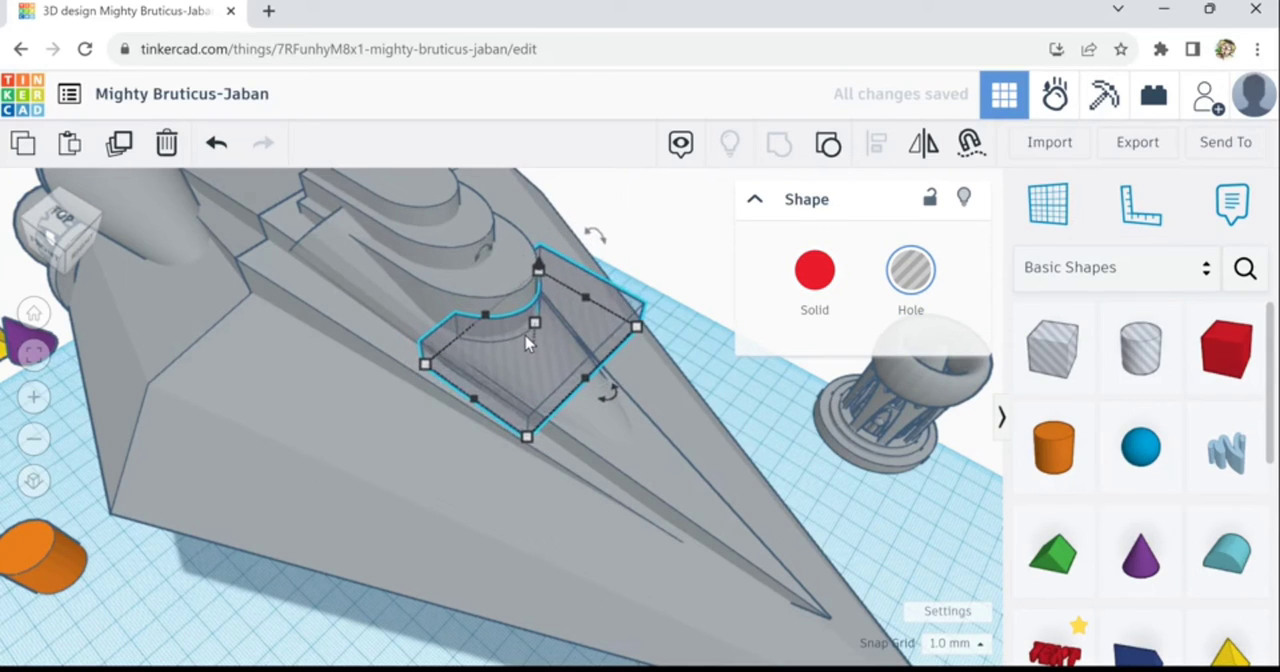
key("Left")
key("Left")
key("Left")
key("Left")
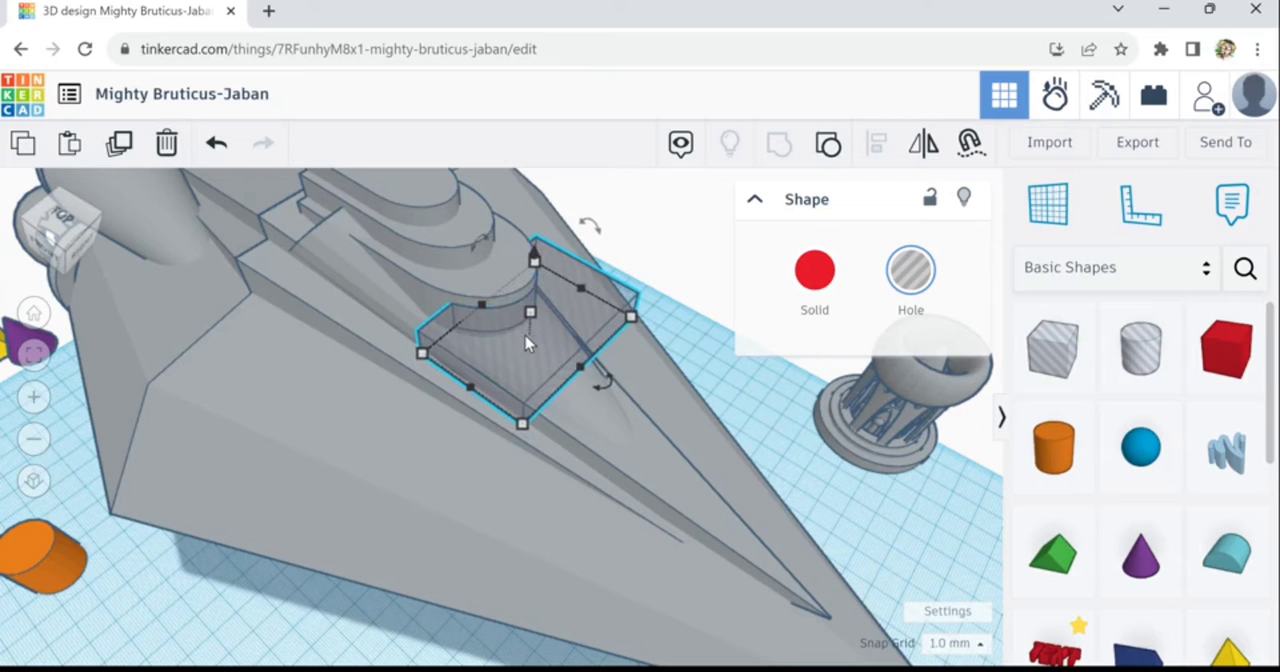
right_click_drag(631, 371, 491, 330)
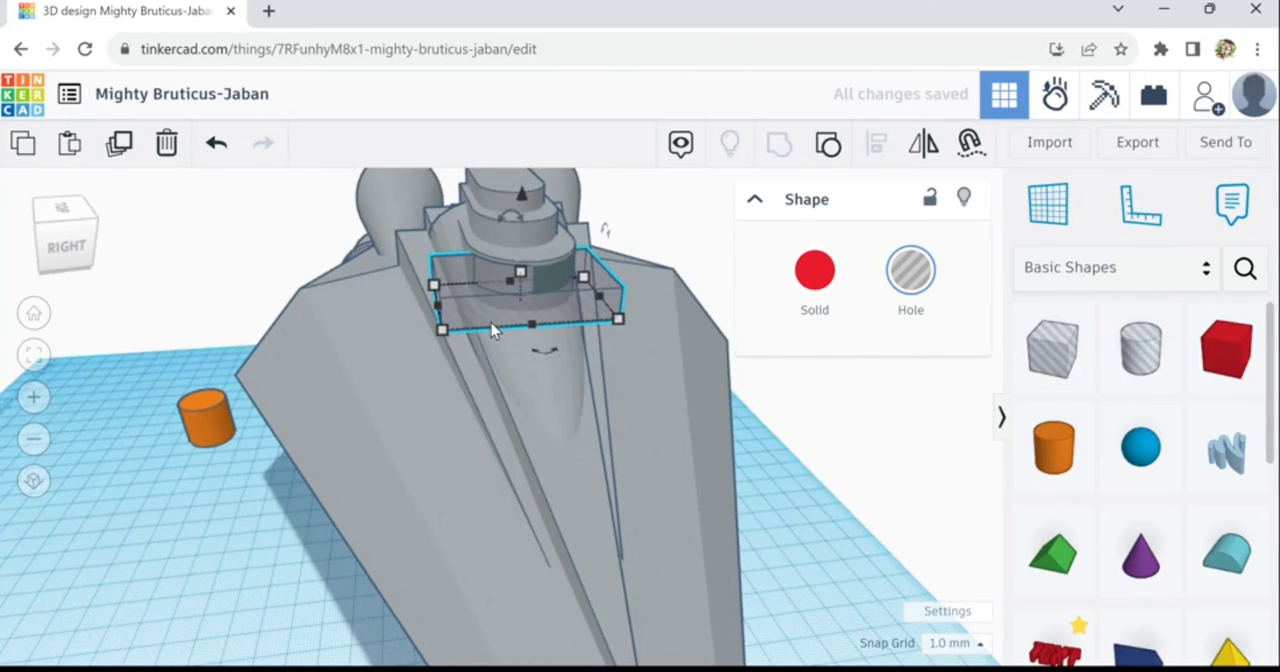
key("Right")
key("Right")
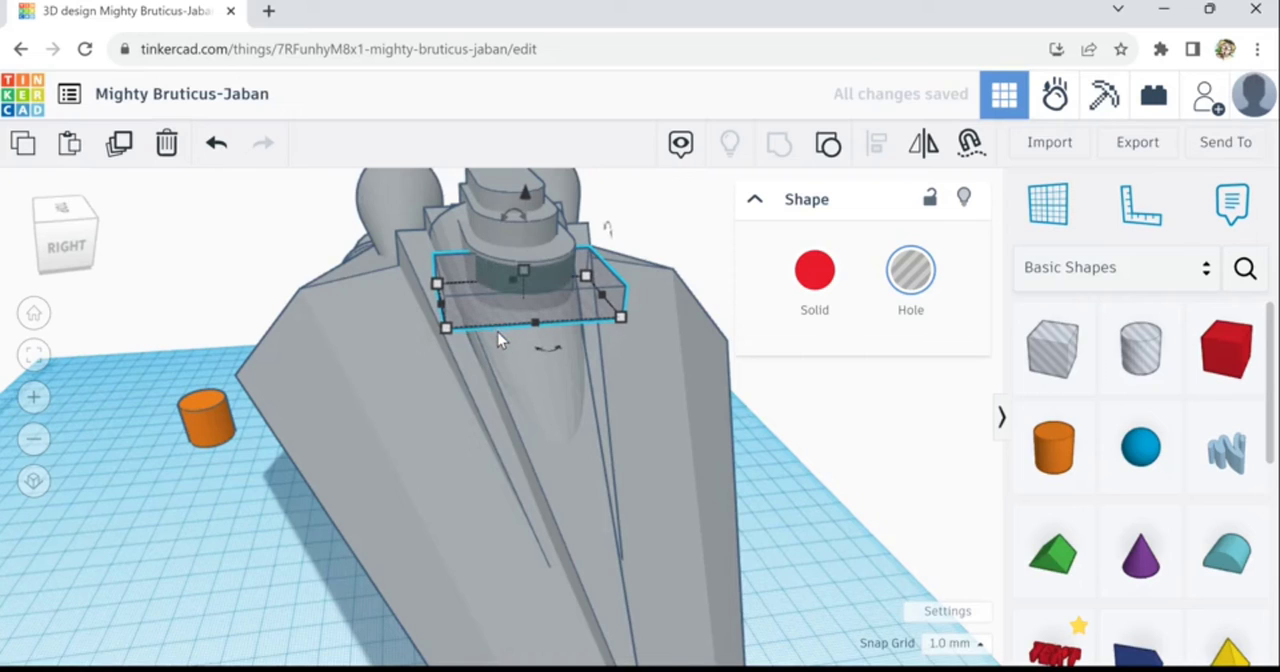
key("Down")
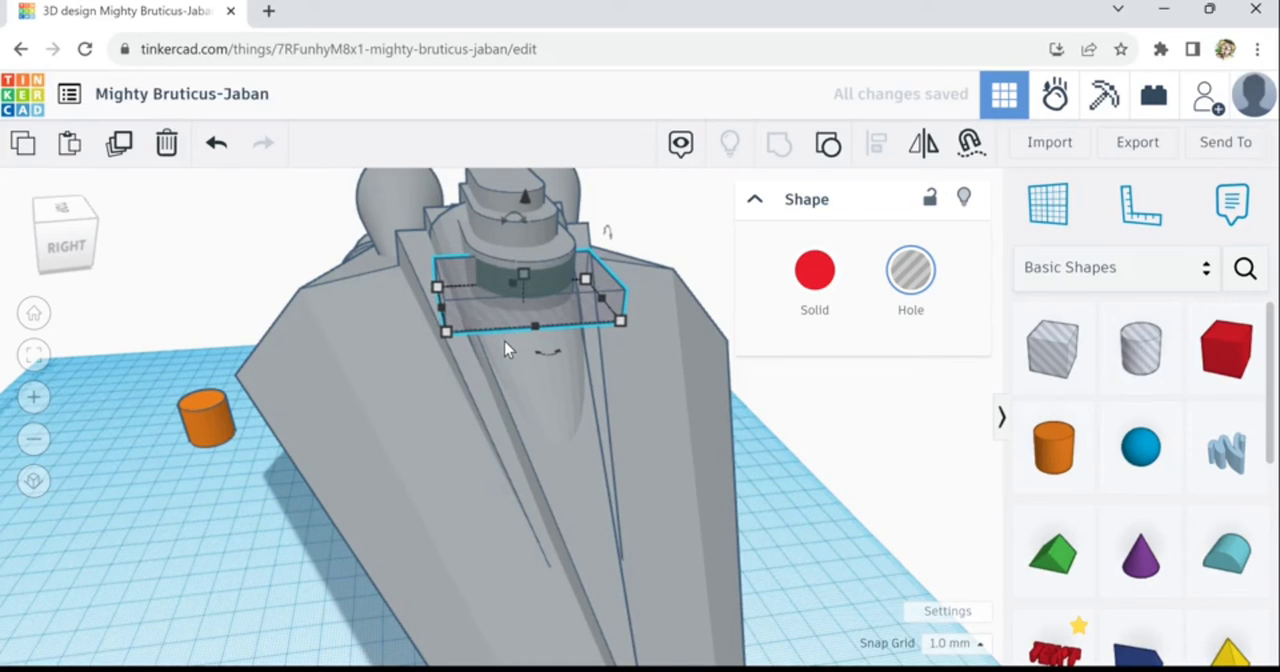
key("Up")
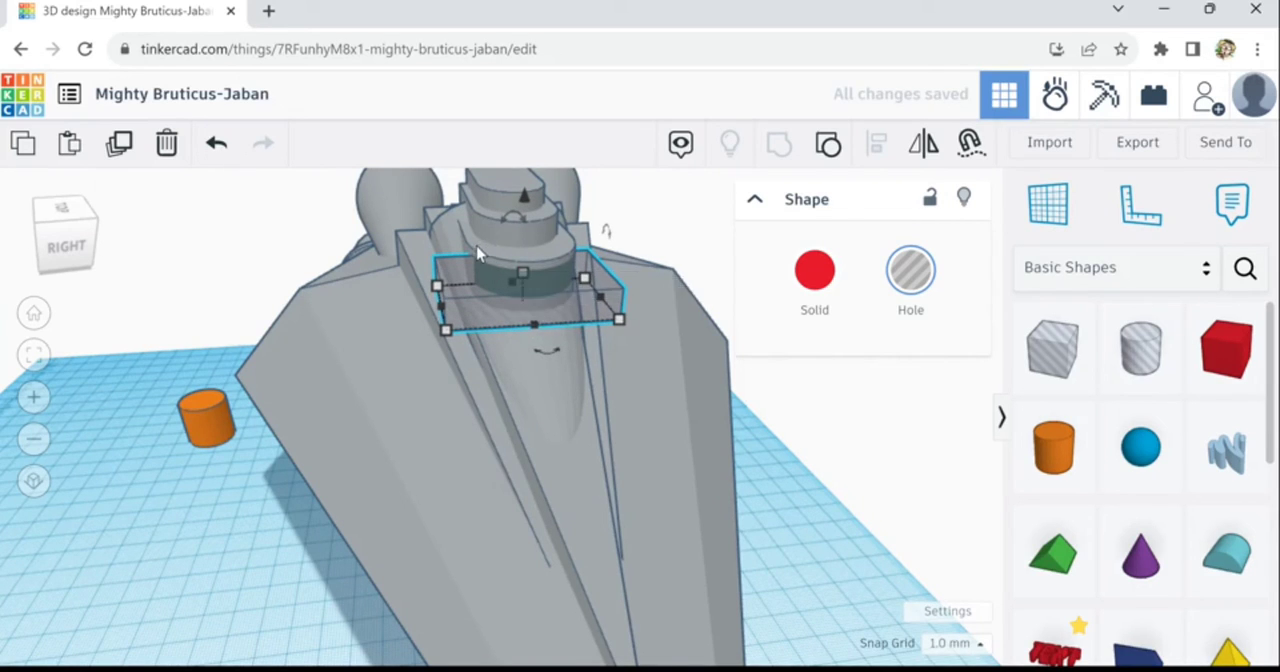
- Group the notched hole with the lowest rounded block to cut a shallow recess into its curved front
left_click(501, 334)
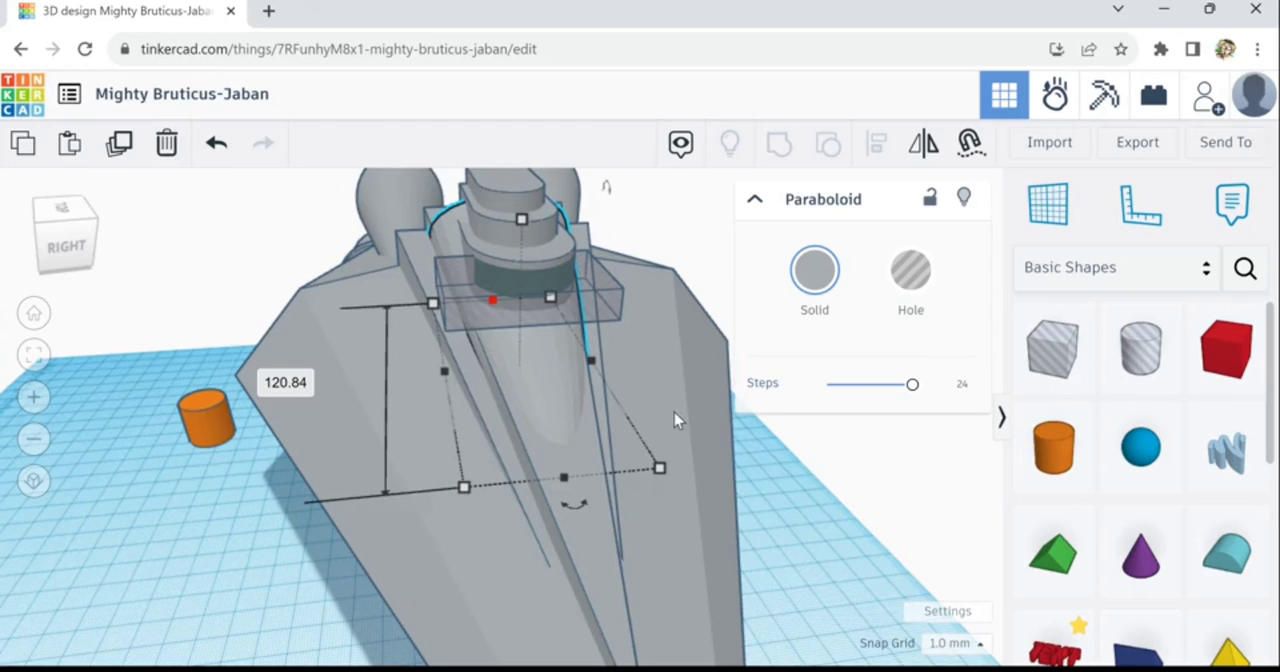
key("Escape")
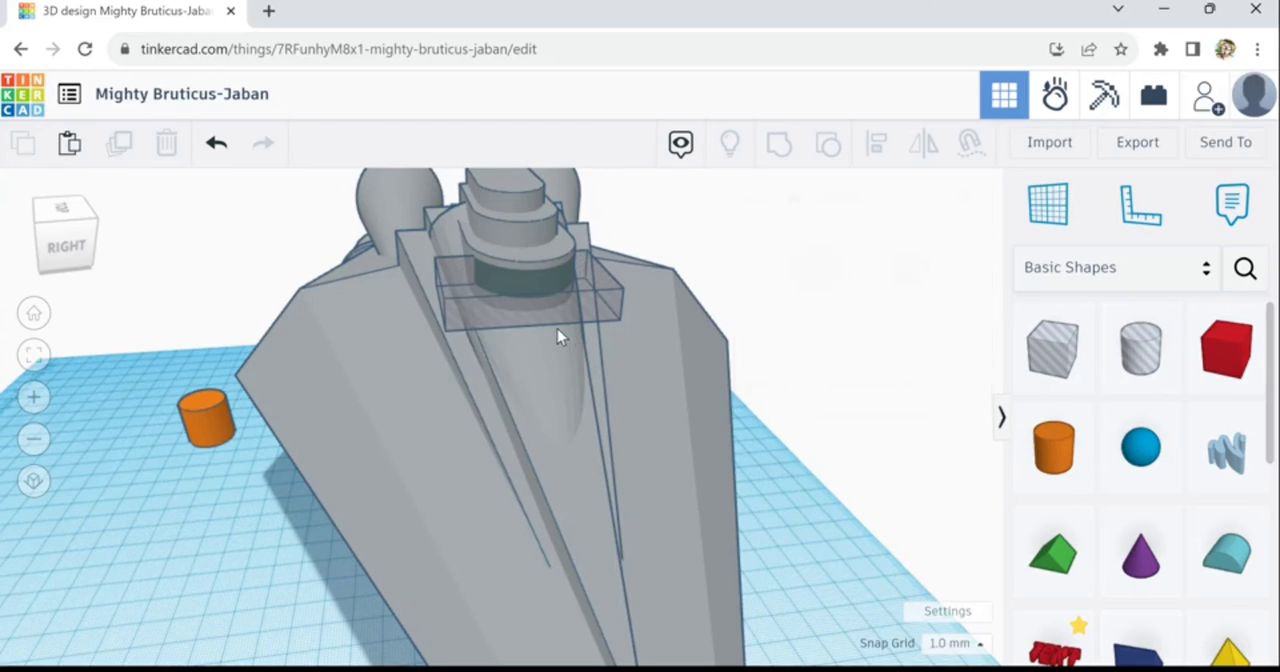
left_click(503, 300)
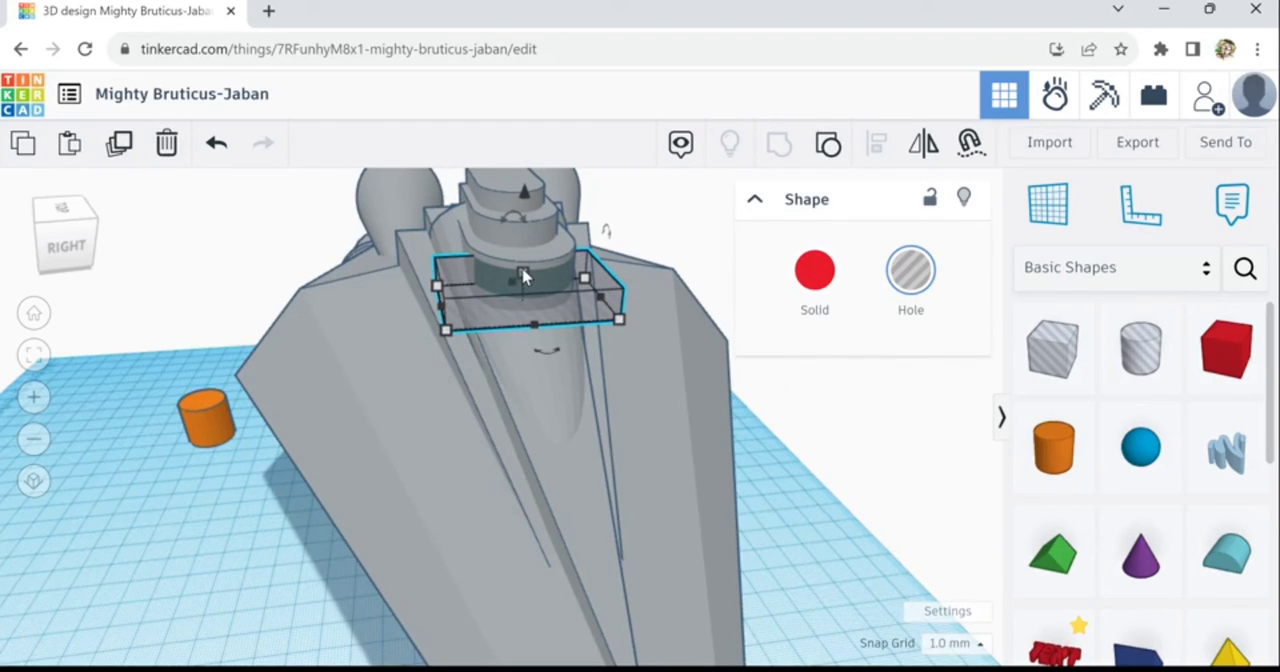
left_click(522, 275, "shift")
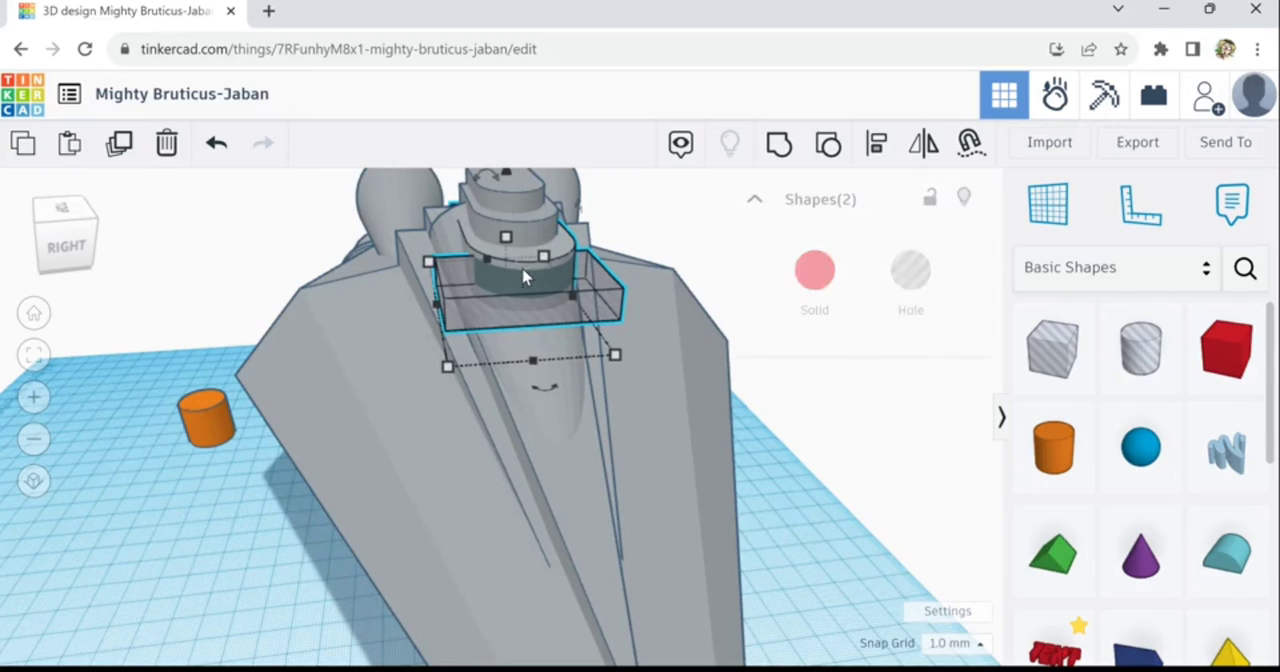
left_click(782, 150)
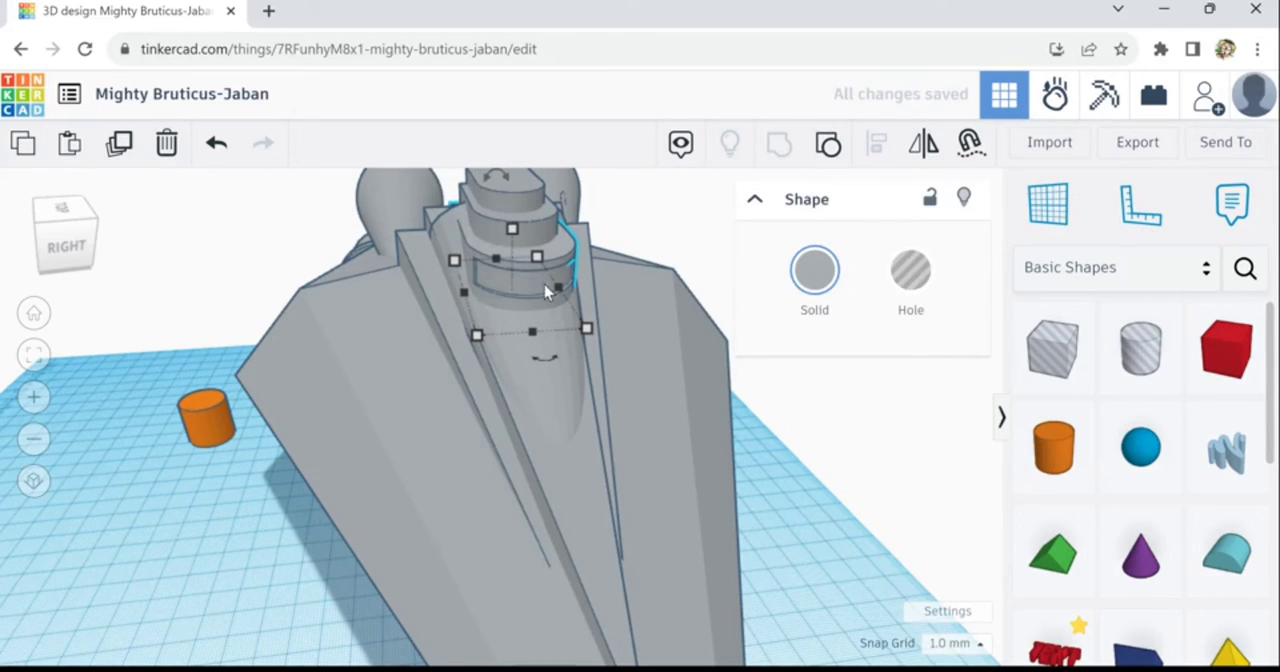
- Delete the two smaller rounded blocks stacked above the recessed one
left_click(535, 209)
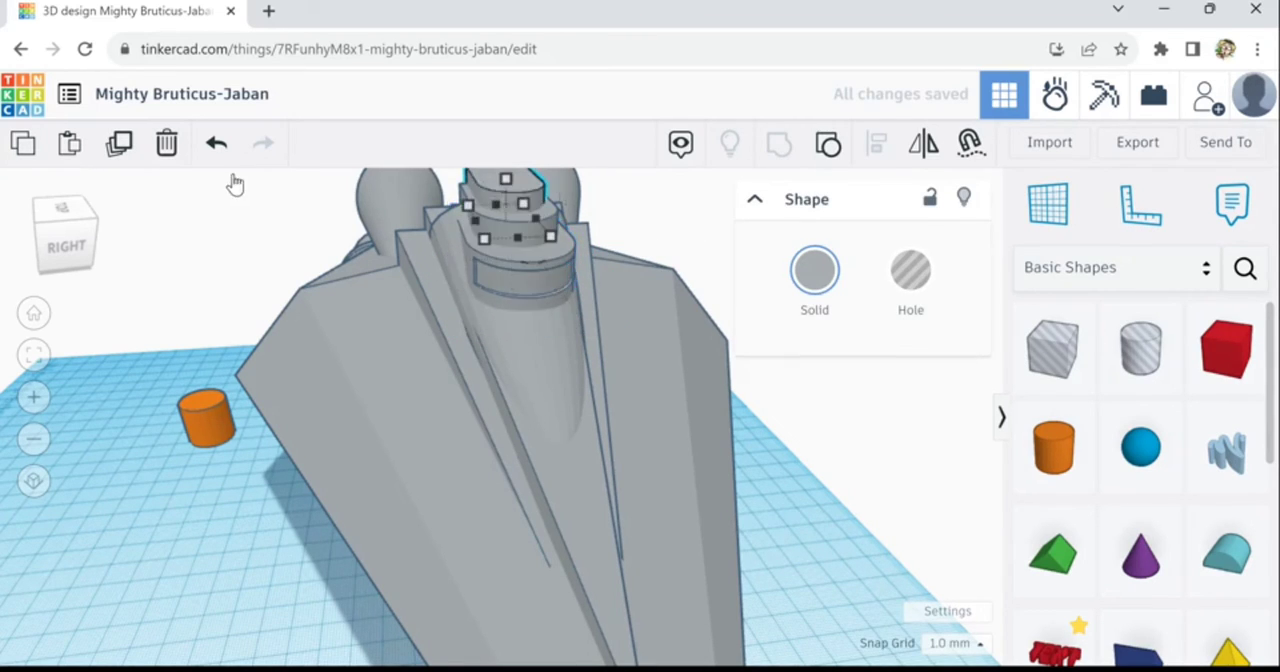
left_click(181, 157)
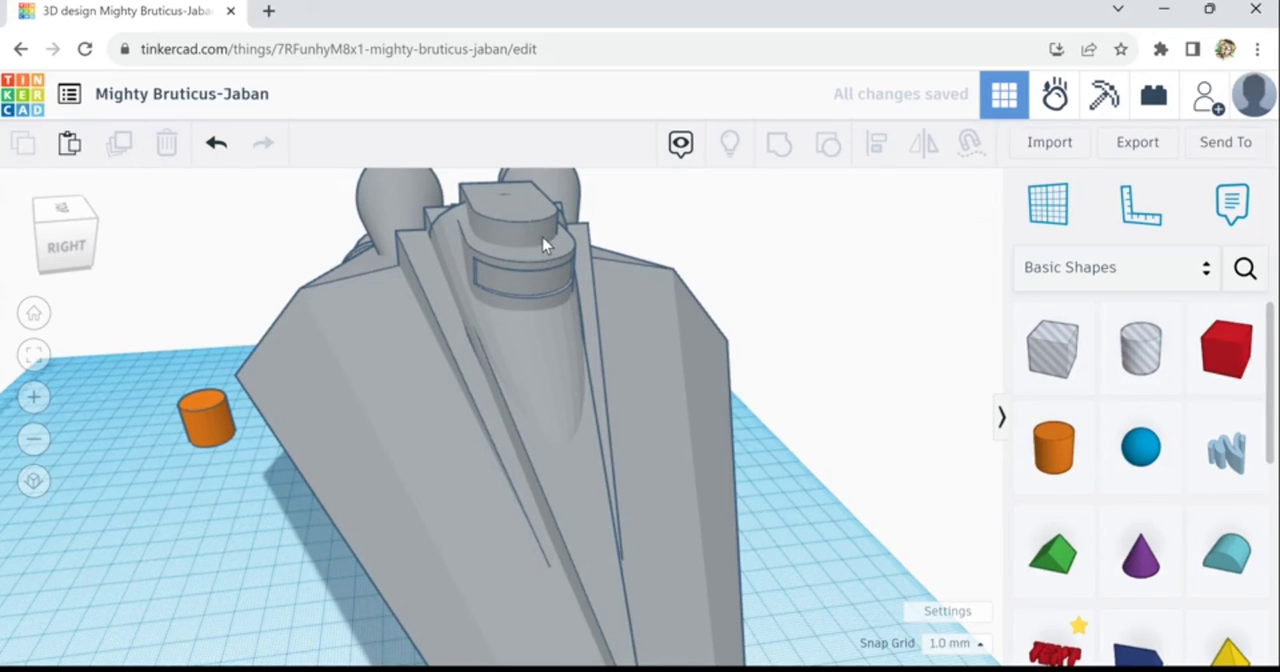
left_click(218, 147)
key("Delete")
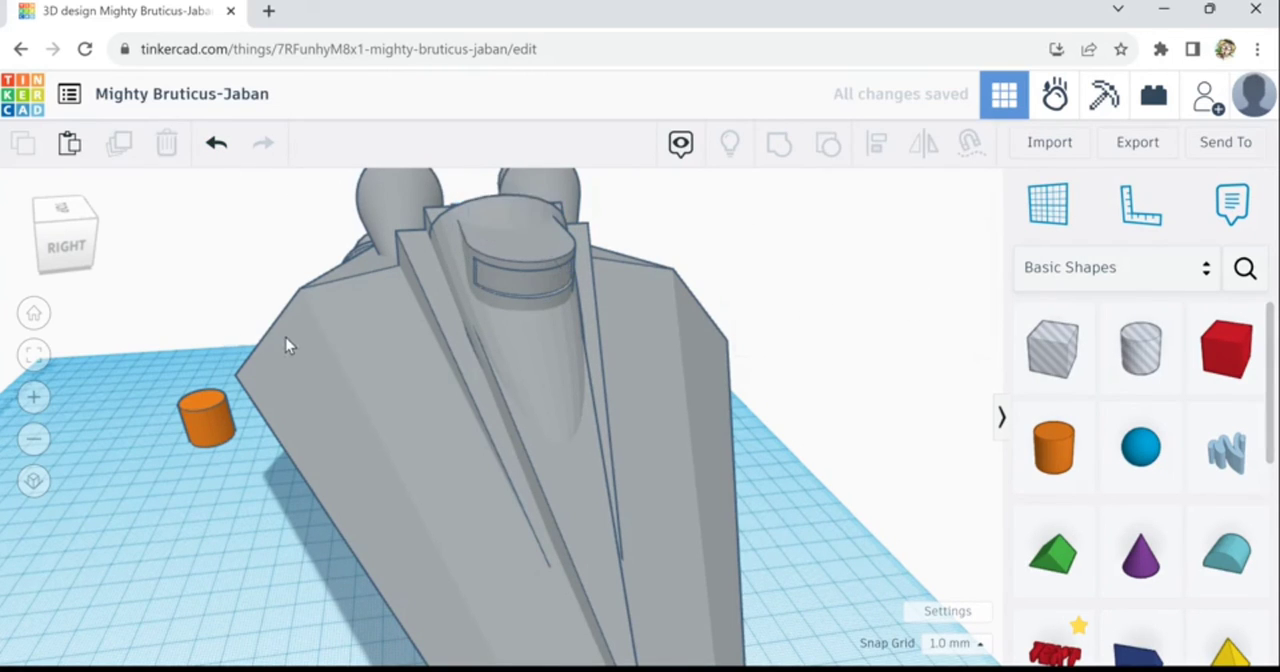
- Duplicate the recessed rounded block, raise the copy above it and scale the copy down uniformly to 16 mm high
right_click_drag(286, 344, 304, 333)
scroll(508, 273, "up", 1)
left_click(508, 273)
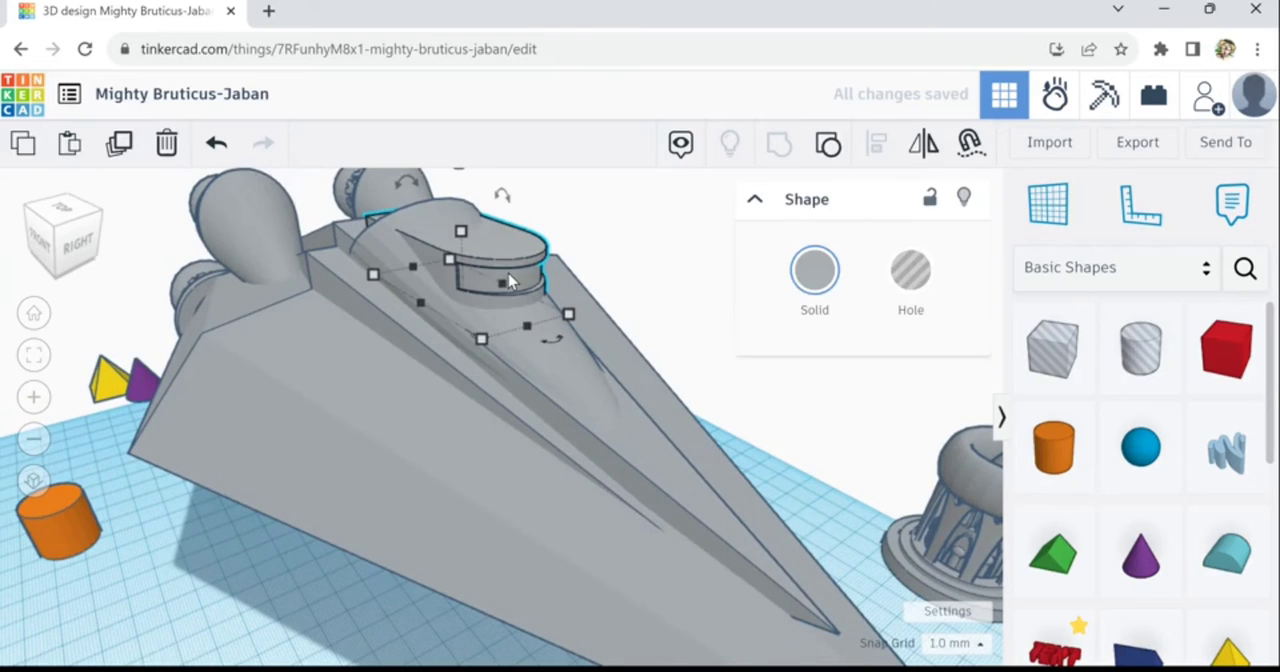
left_click(119, 145)
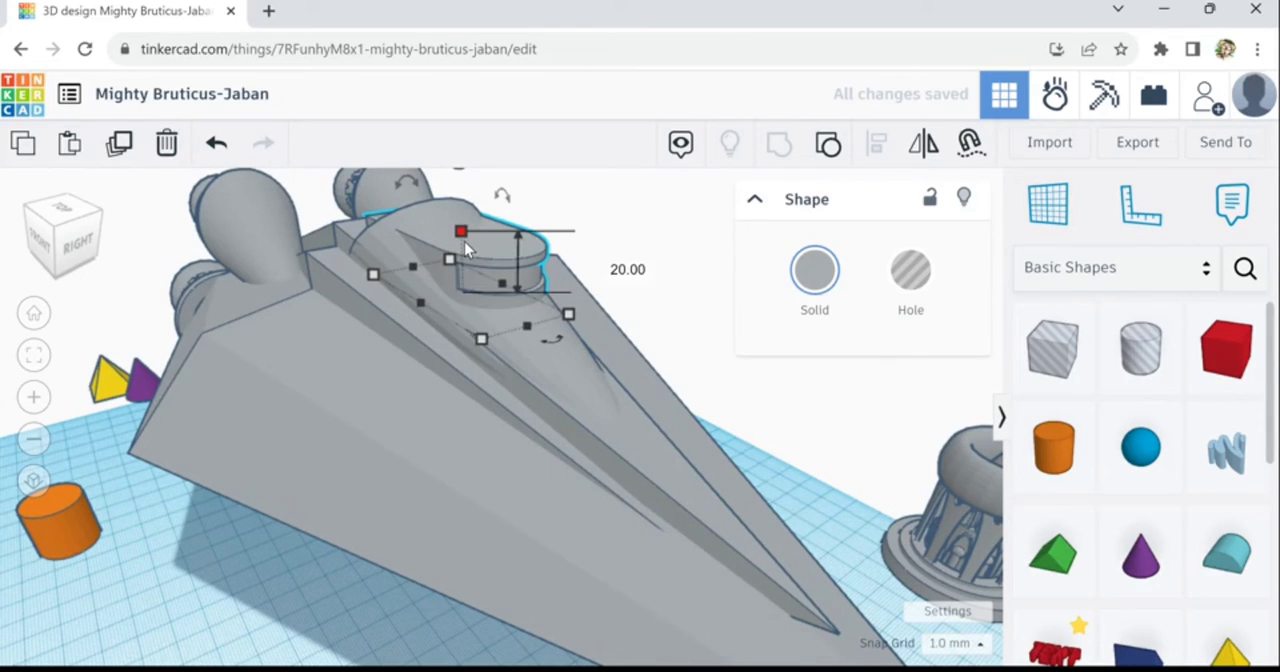
left_click_drag(468, 250, 474, 222)
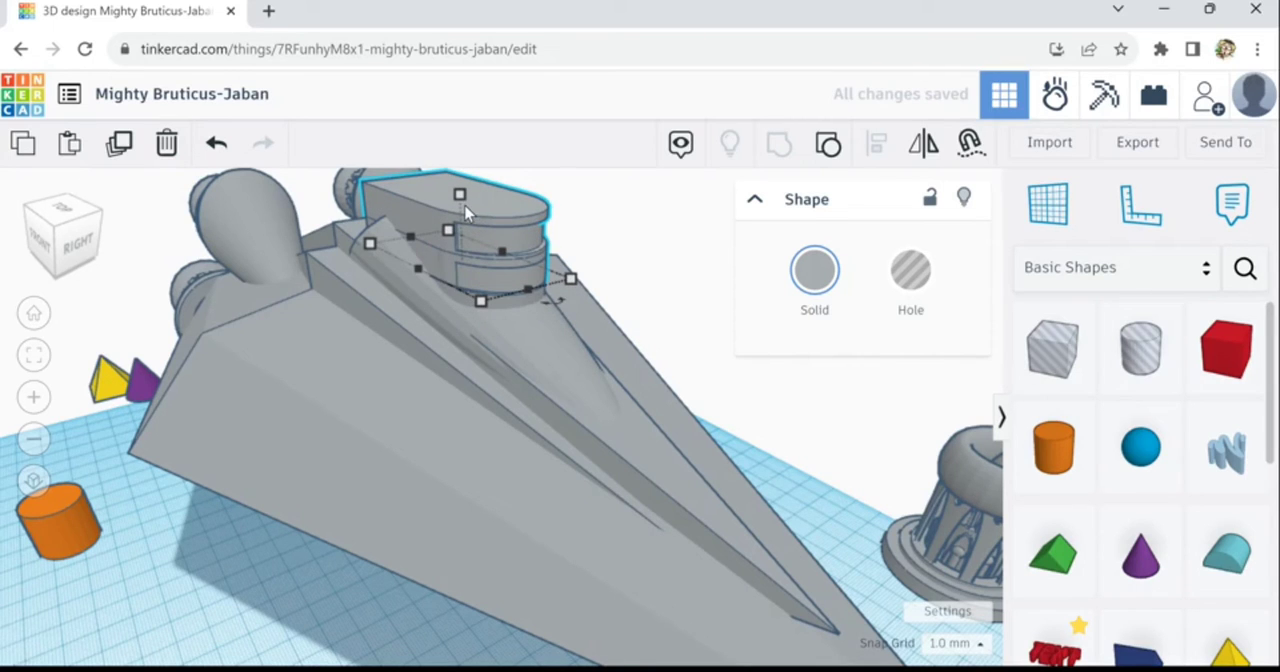
left_click_drag(467, 214, 472, 220)
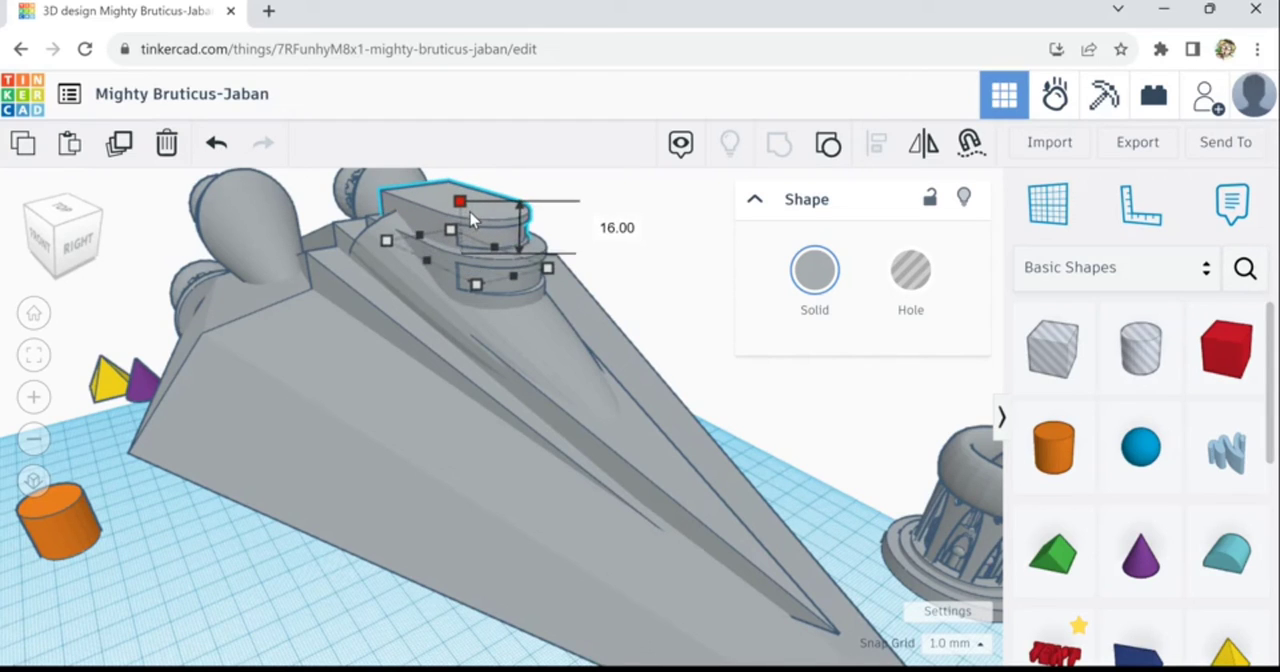
right_click_drag(574, 371, 727, 372)
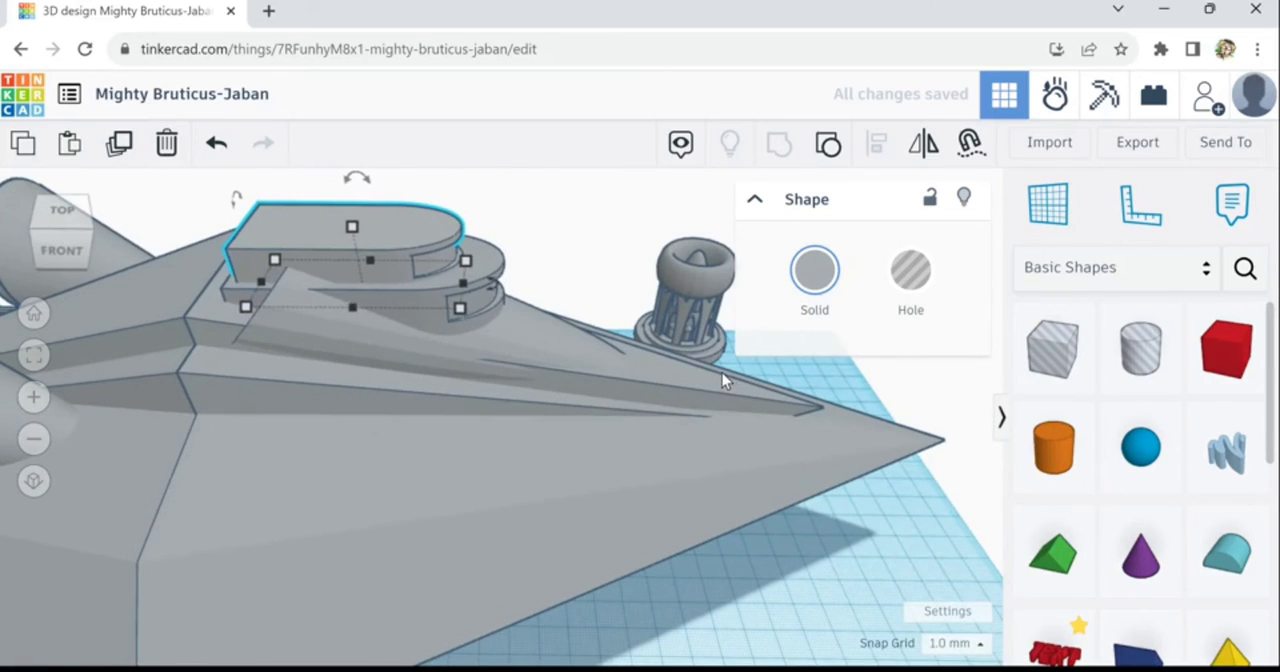
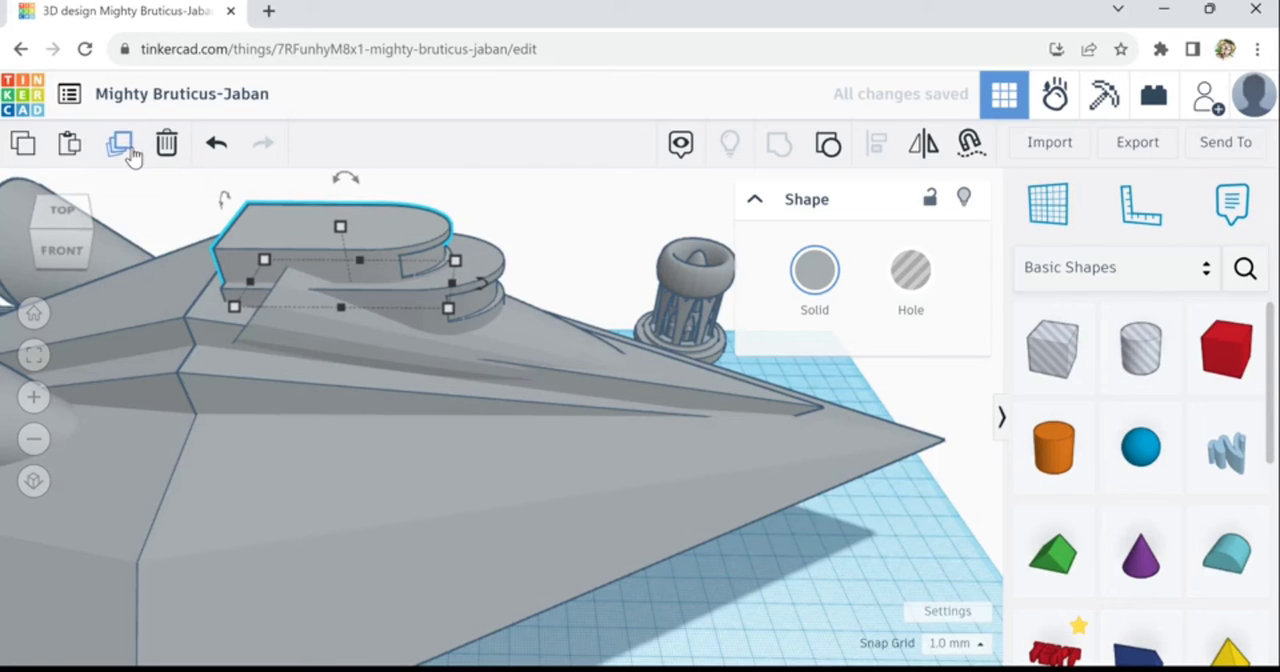
- Duplicate the raised, scaled-down recessed block once more to form a third, smaller tier on the bridge
left_click(797, 580)
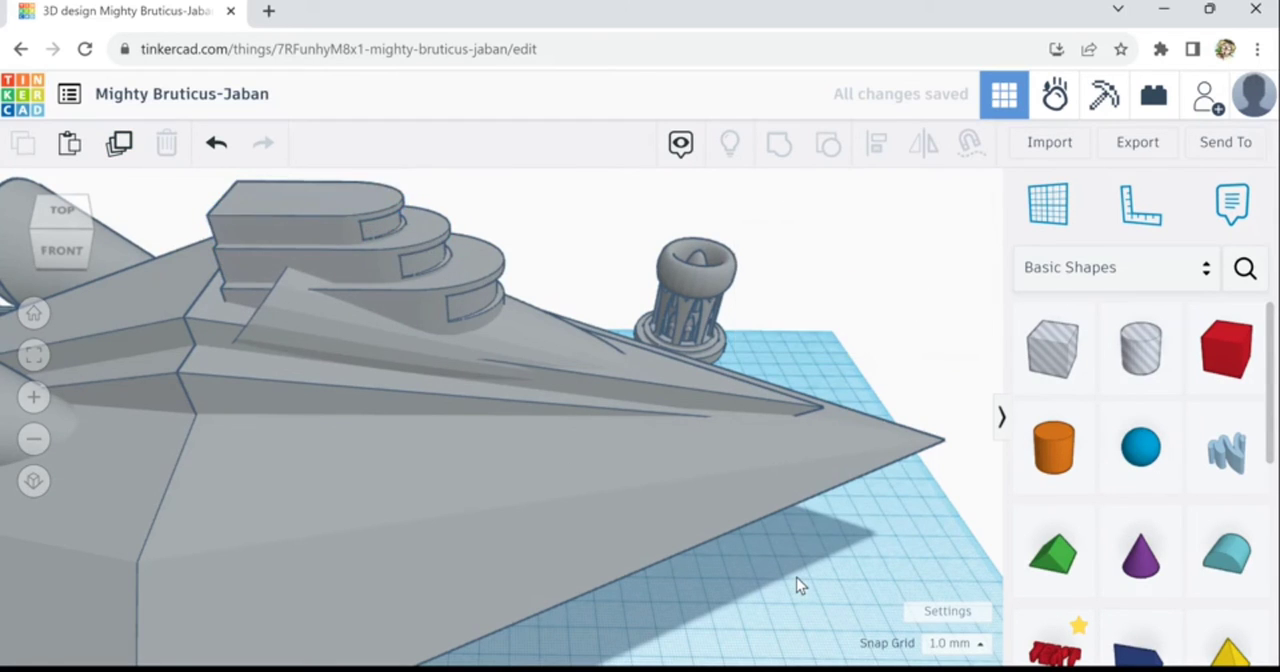
scroll(796, 577, "down", 5)
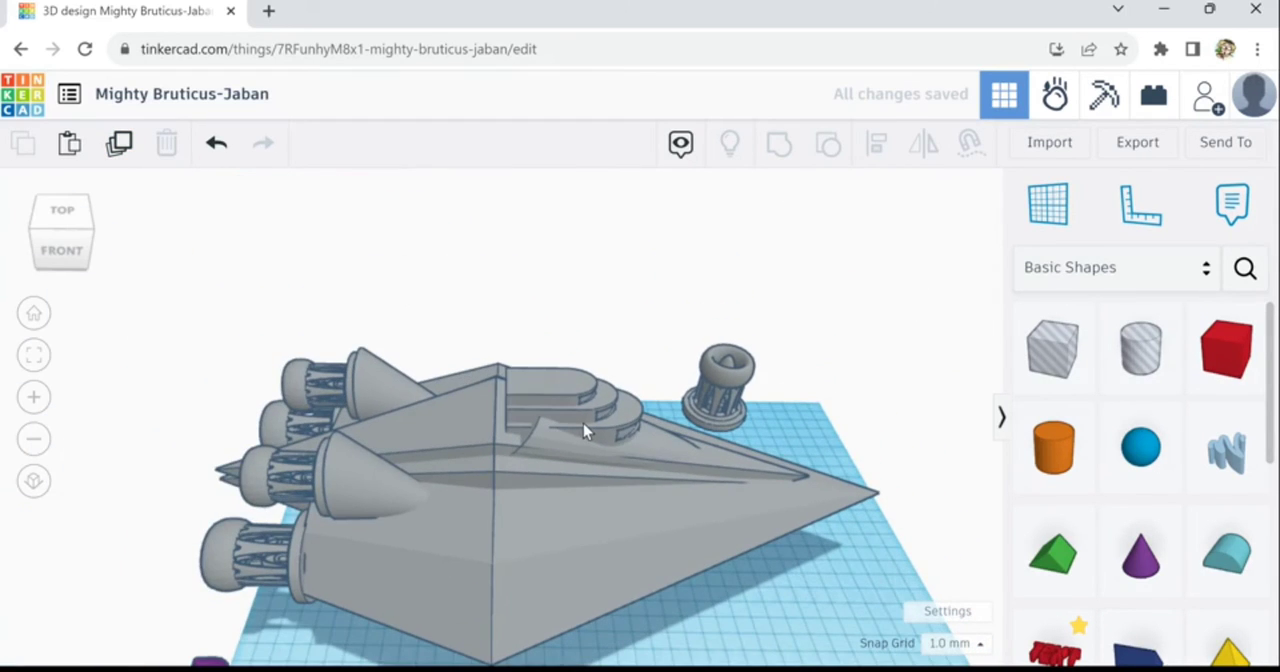
right_click_drag(786, 595, 612, 478)
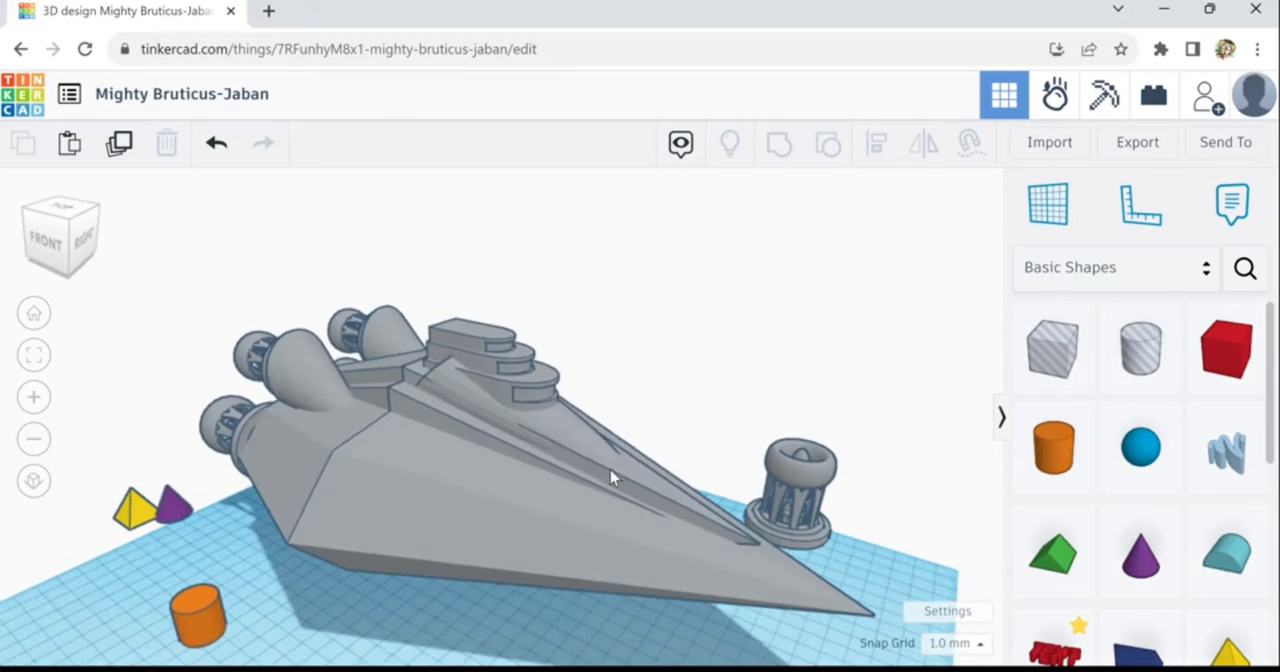
- Inspect each of the three stacked rounded blocks on the ridge in turn
left_click(508, 404)
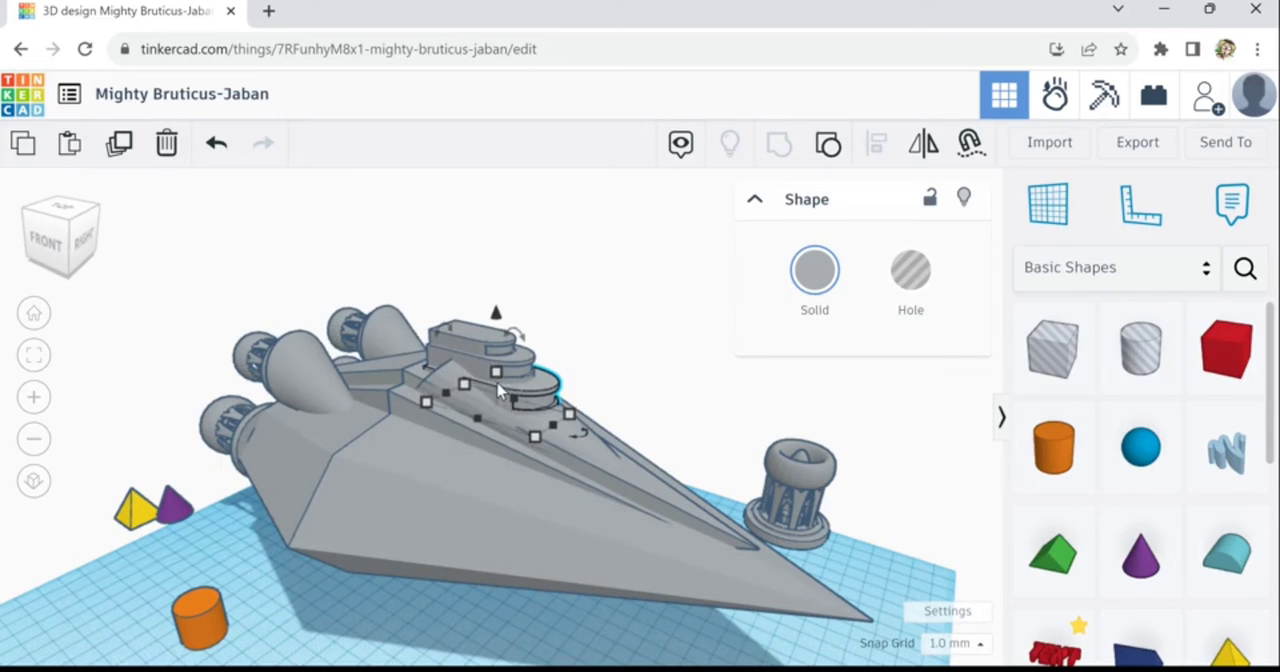
left_click(492, 360)
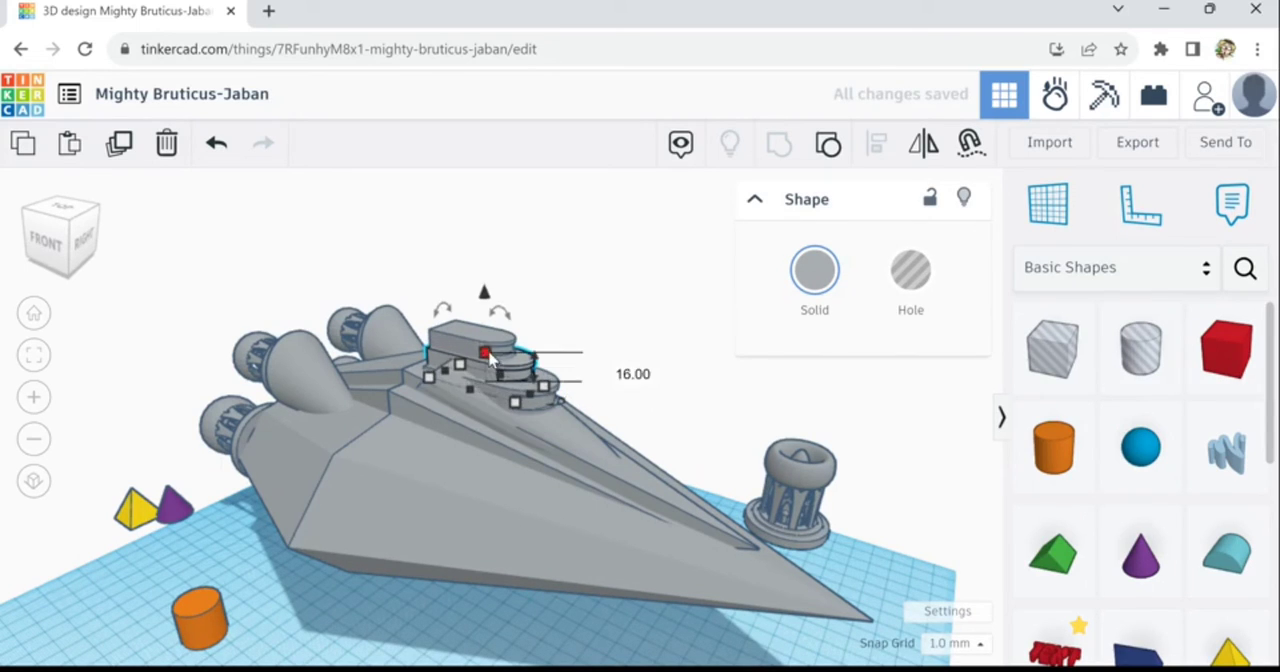
left_click(486, 364)
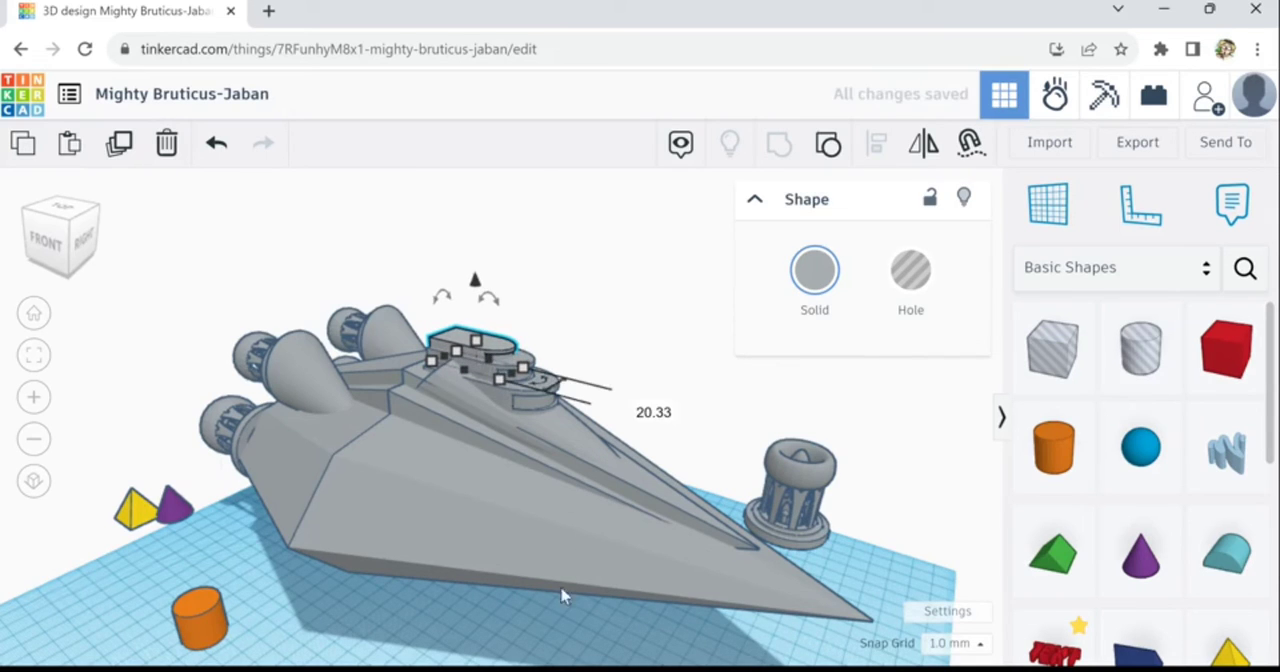
left_click(519, 636)
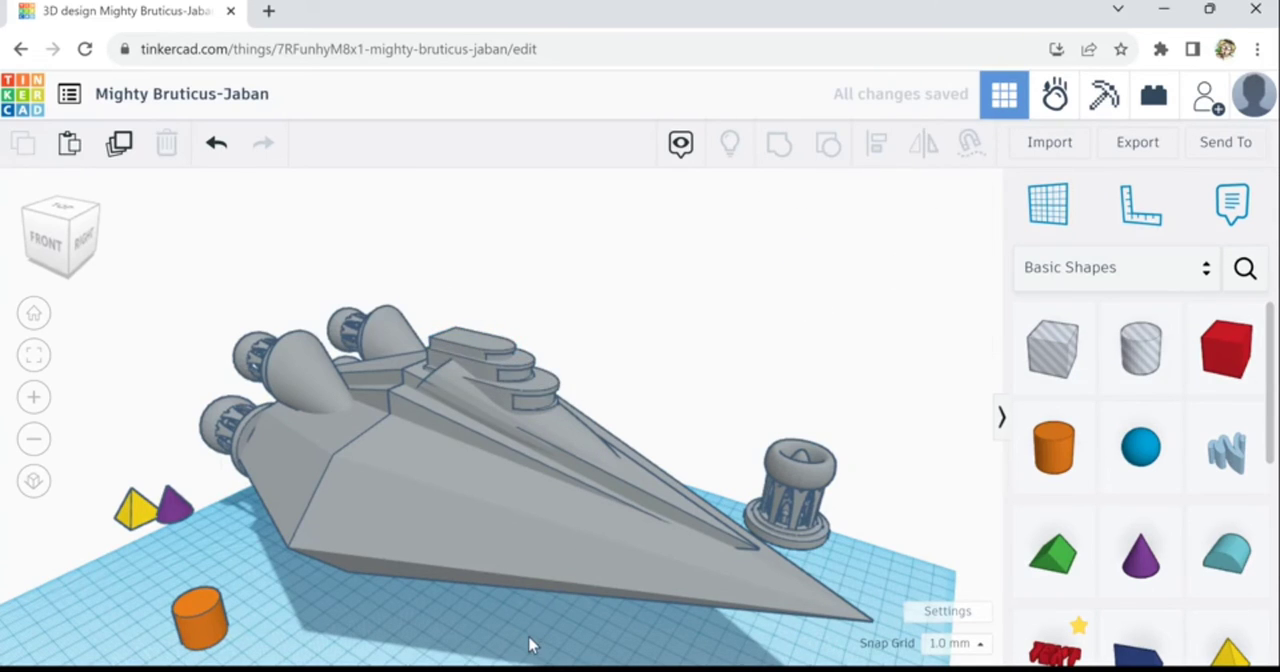
scroll(537, 642, "down", 1)
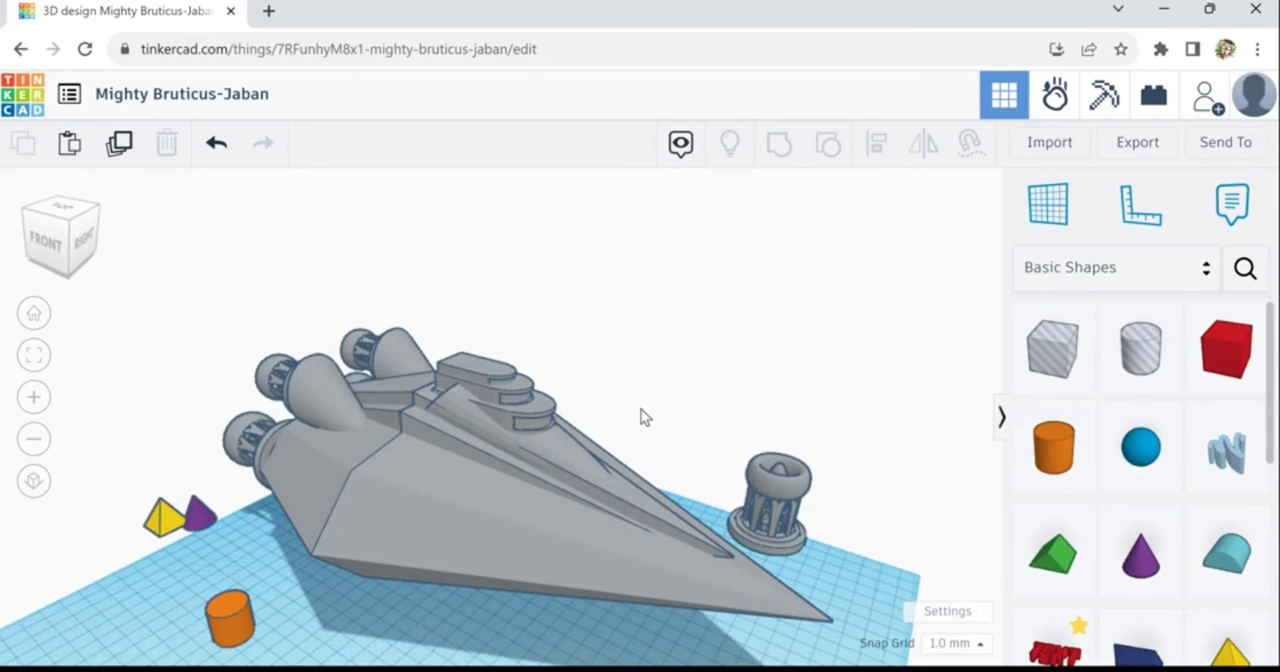
- Place a sphere on the top surface of the uppermost rounded block and reduce its steps to 8
left_click_drag(1137, 478, 490, 386)
scroll(495, 385, "down", 1)
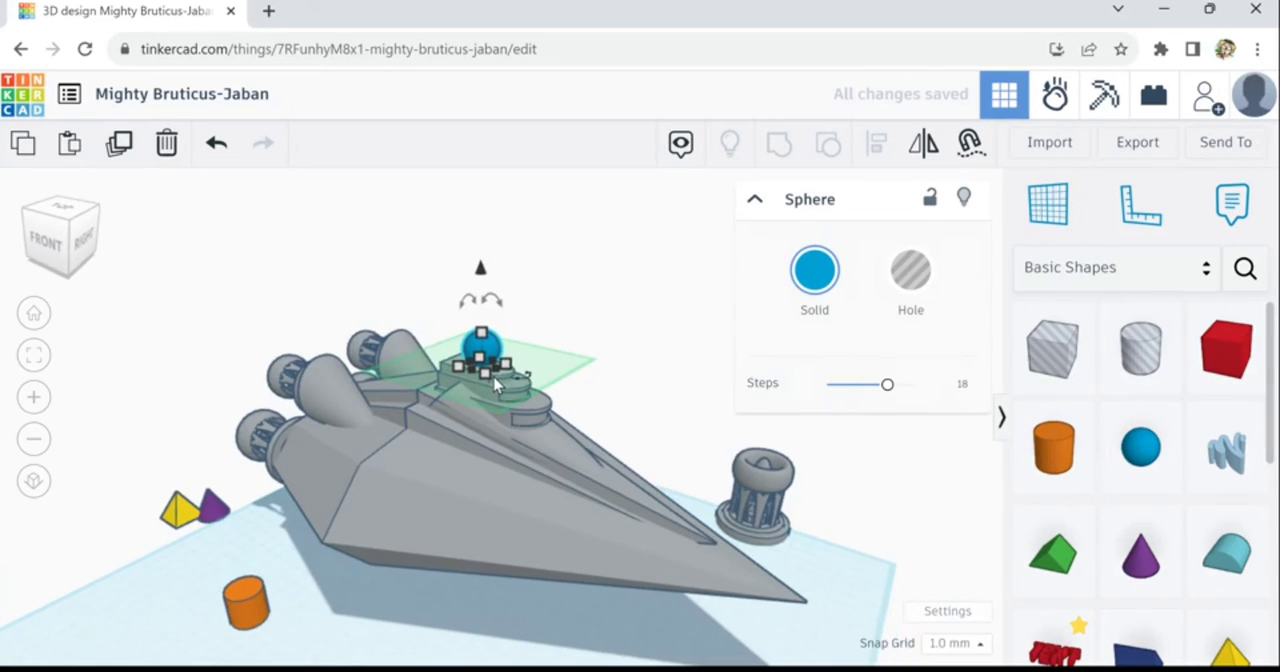
scroll(497, 375, "up", 5)
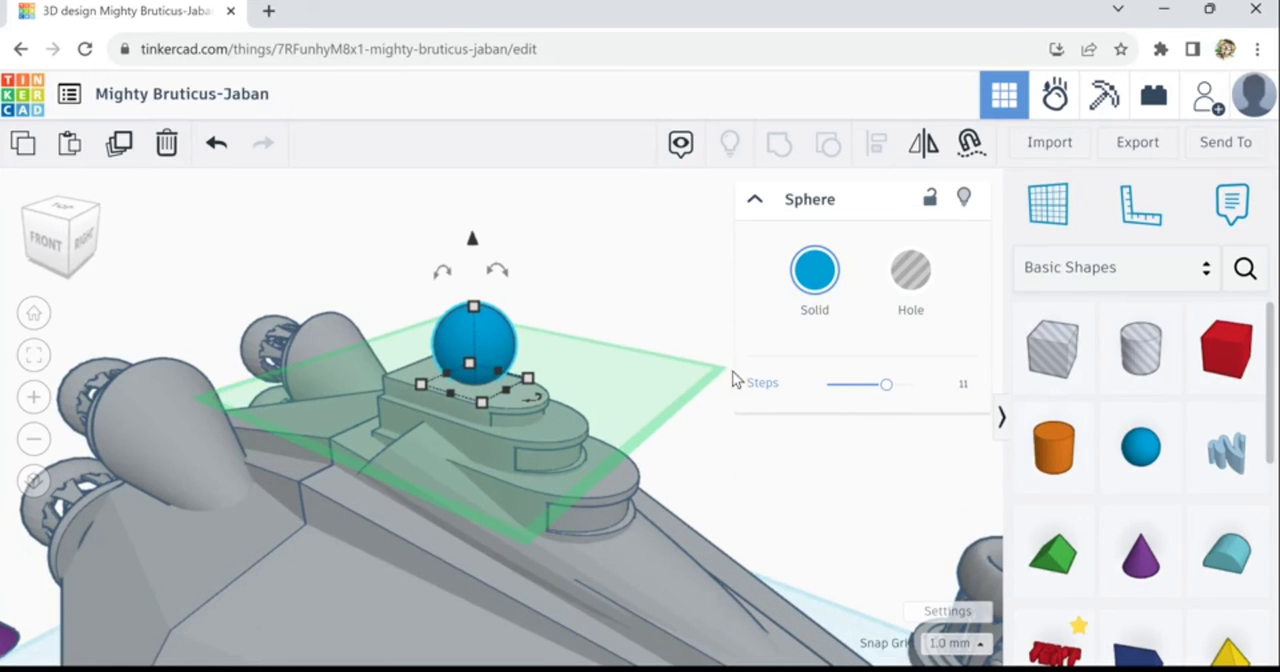
left_click_drag(887, 384, 858, 384)
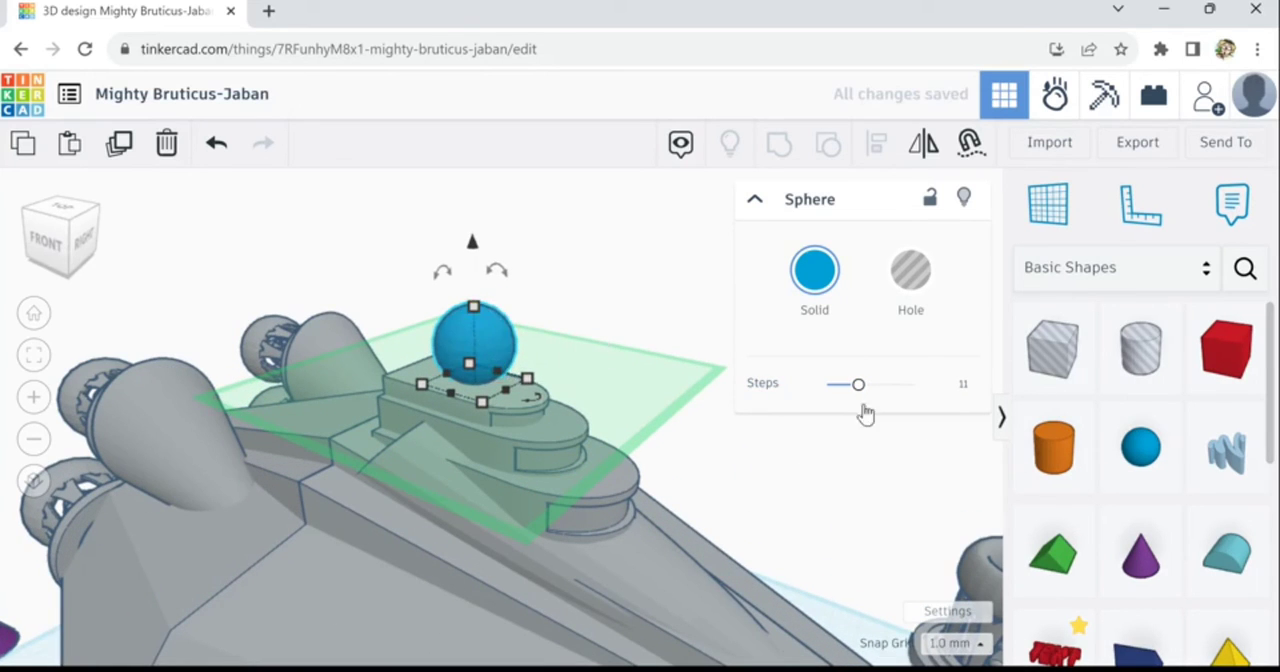
left_click_drag(877, 406, 851, 410)
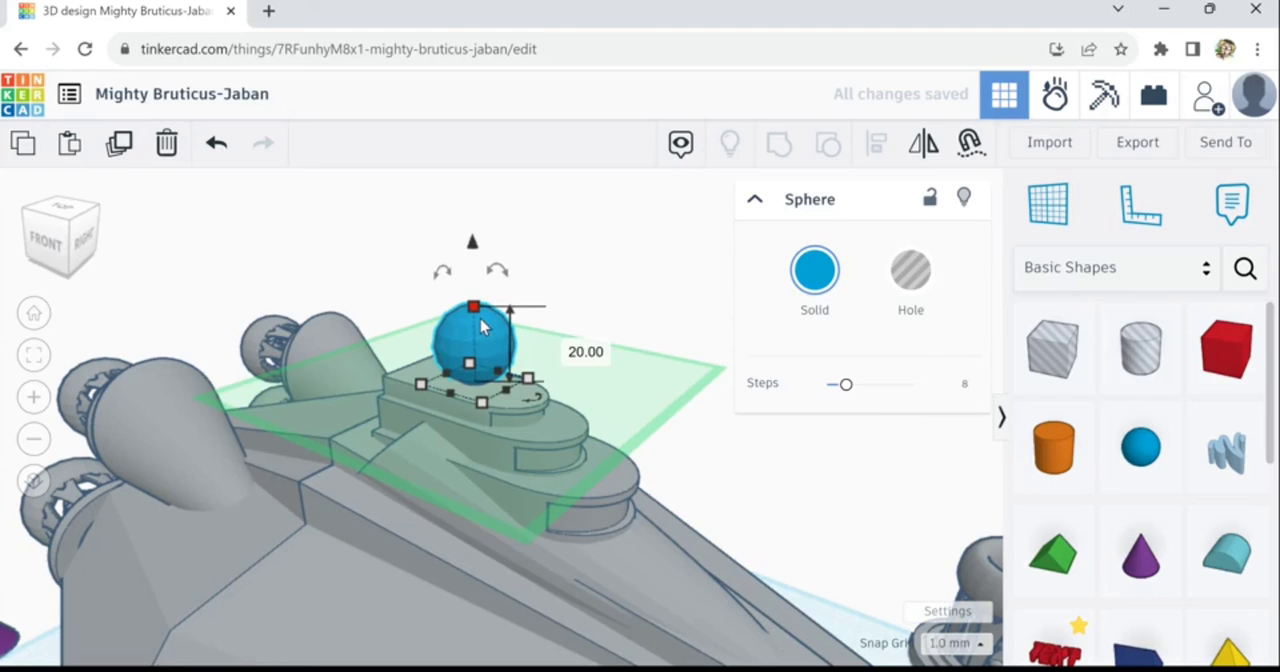
- Scale the sphere down uniformly on the uppermost rounded block
left_click_drag(481, 325, 492, 363, "shift")
scroll(755, 526, "down", 3)
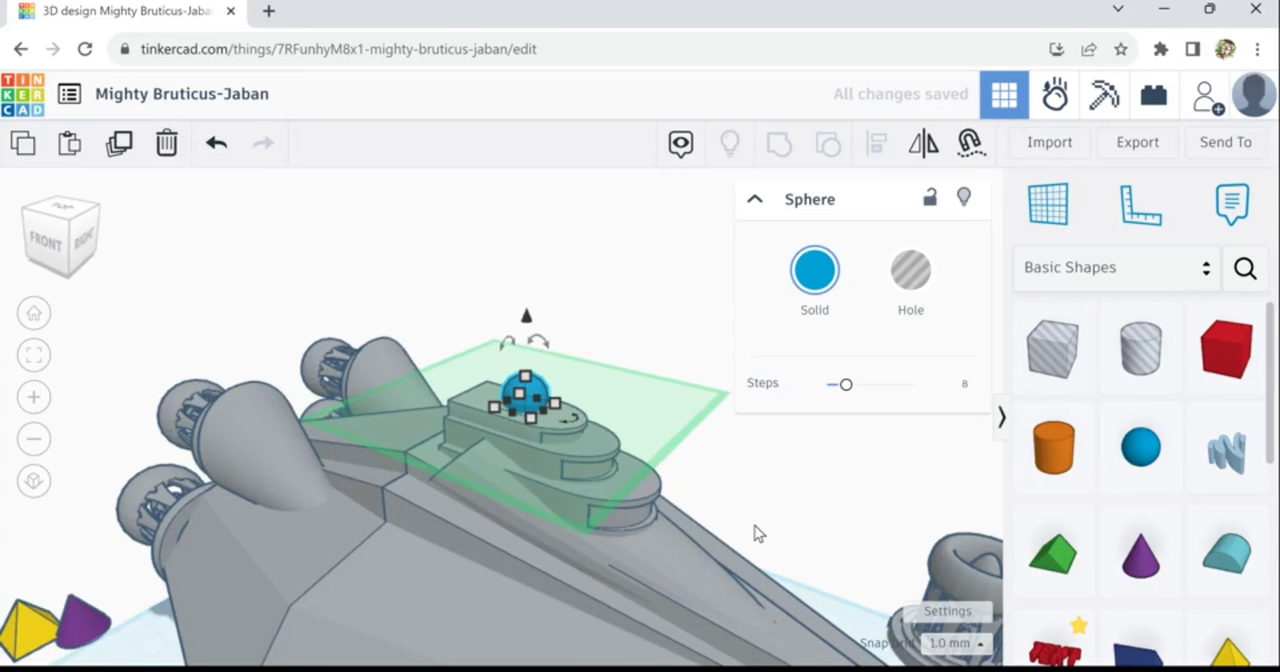
left_click(804, 590)
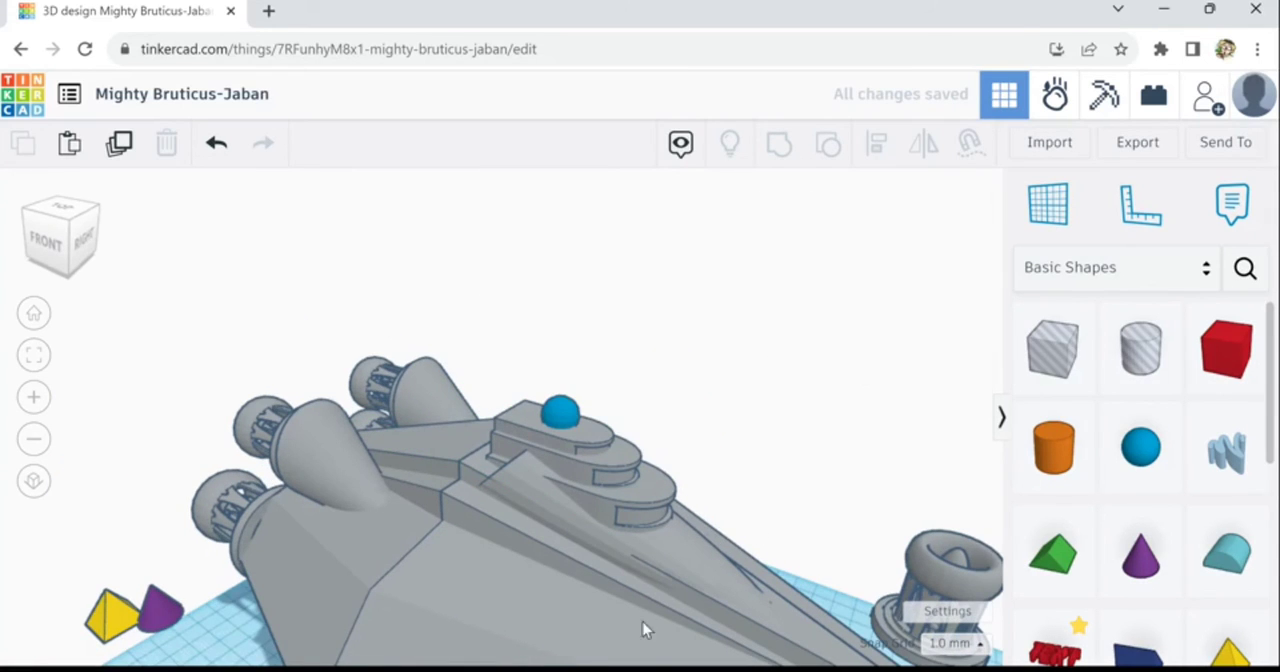
- Recolour the sphere on the top block to the same light grey as the ship
right_click_drag(497, 616, 886, 574)
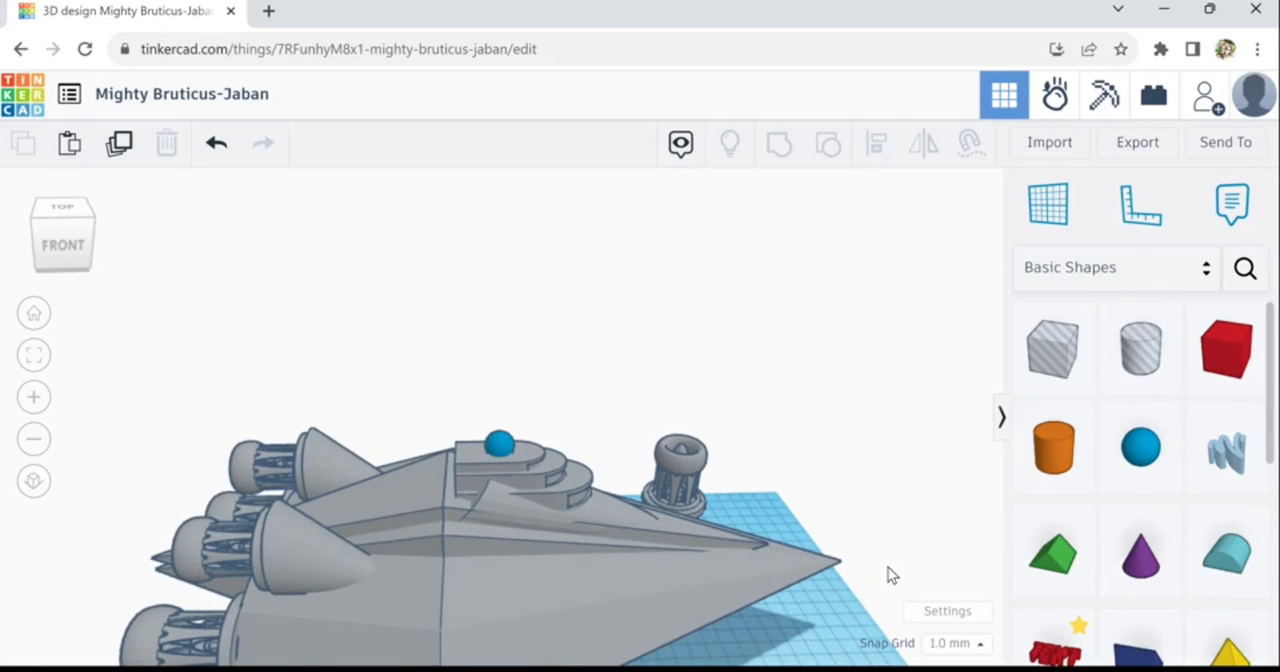
left_click(503, 462)
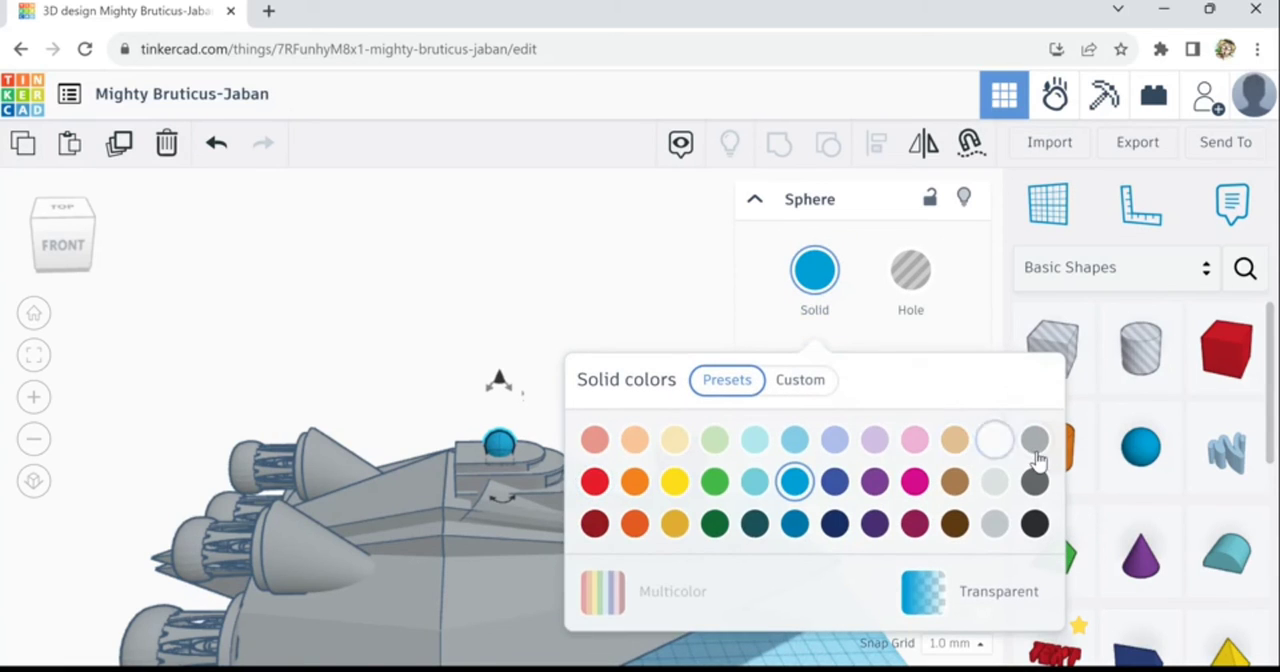
left_click(1034, 440)
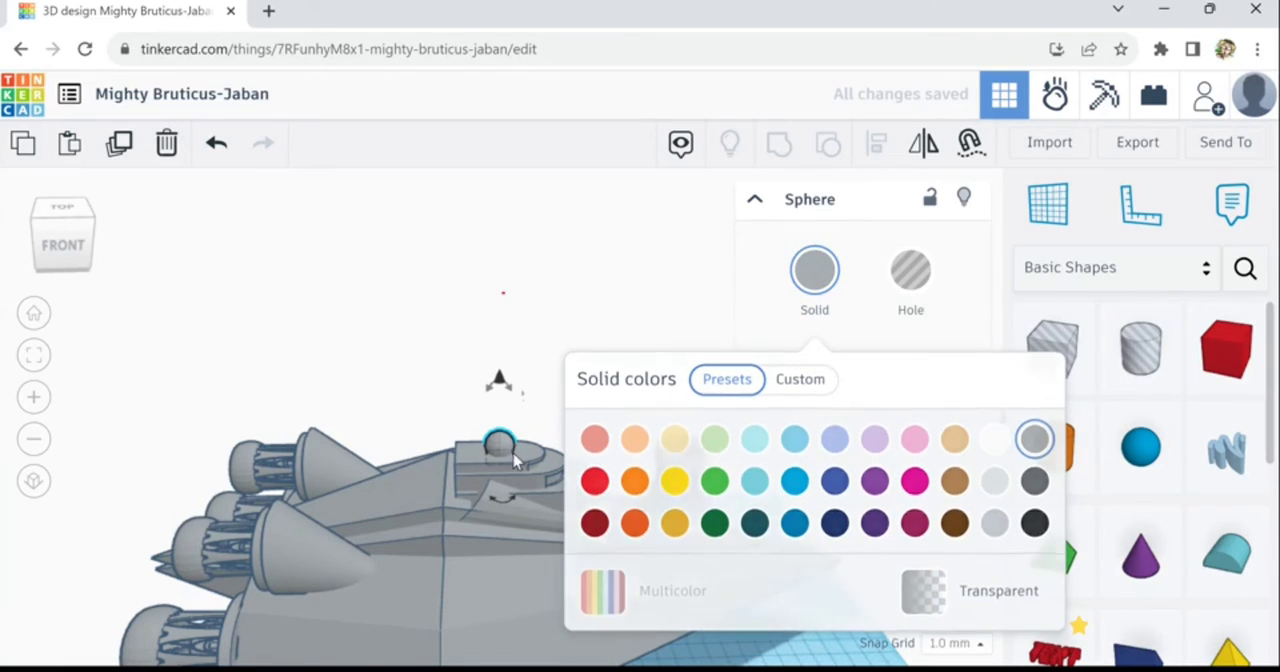
left_click(504, 292)
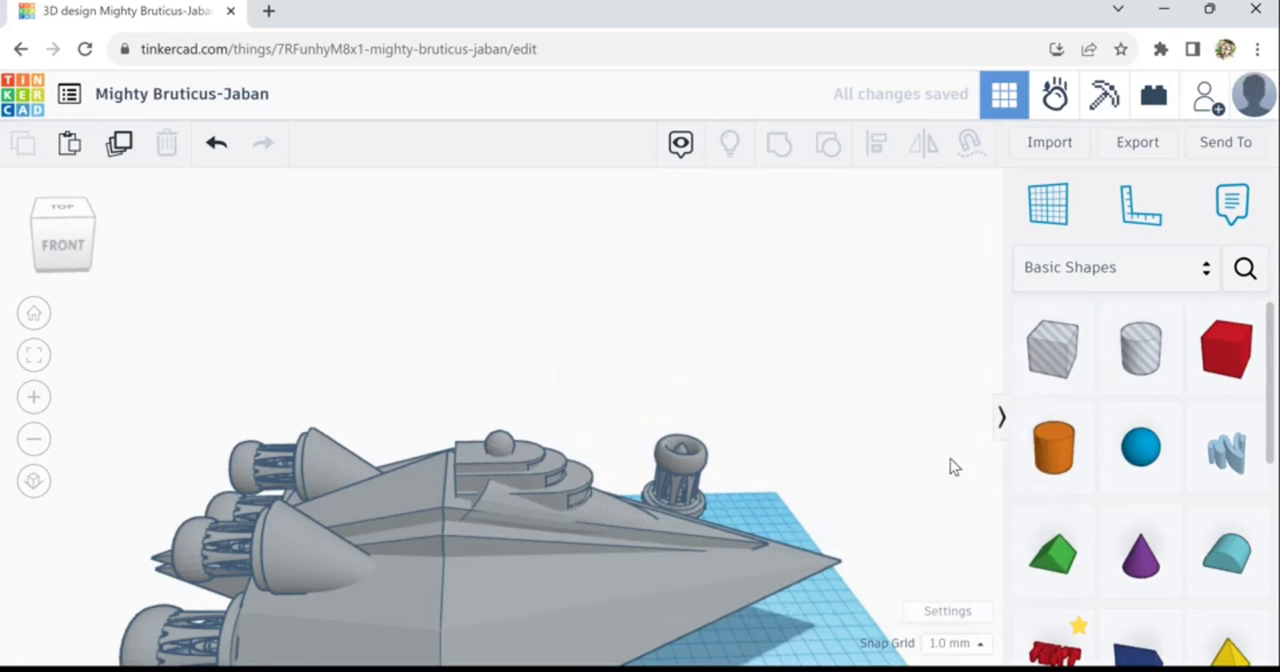
- Place a cone on the top block's surface beside the grey sphere and narrow its base evenly
left_click_drag(1141, 540, 473, 471)
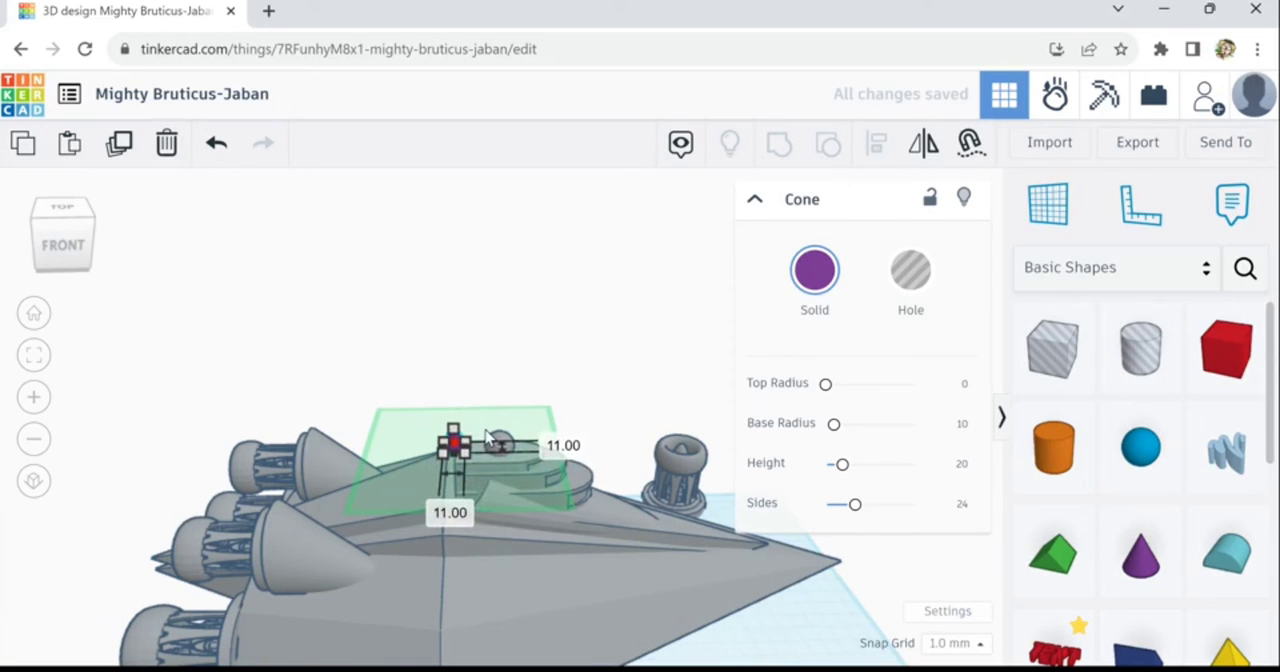
scroll(467, 473, "up", 5)
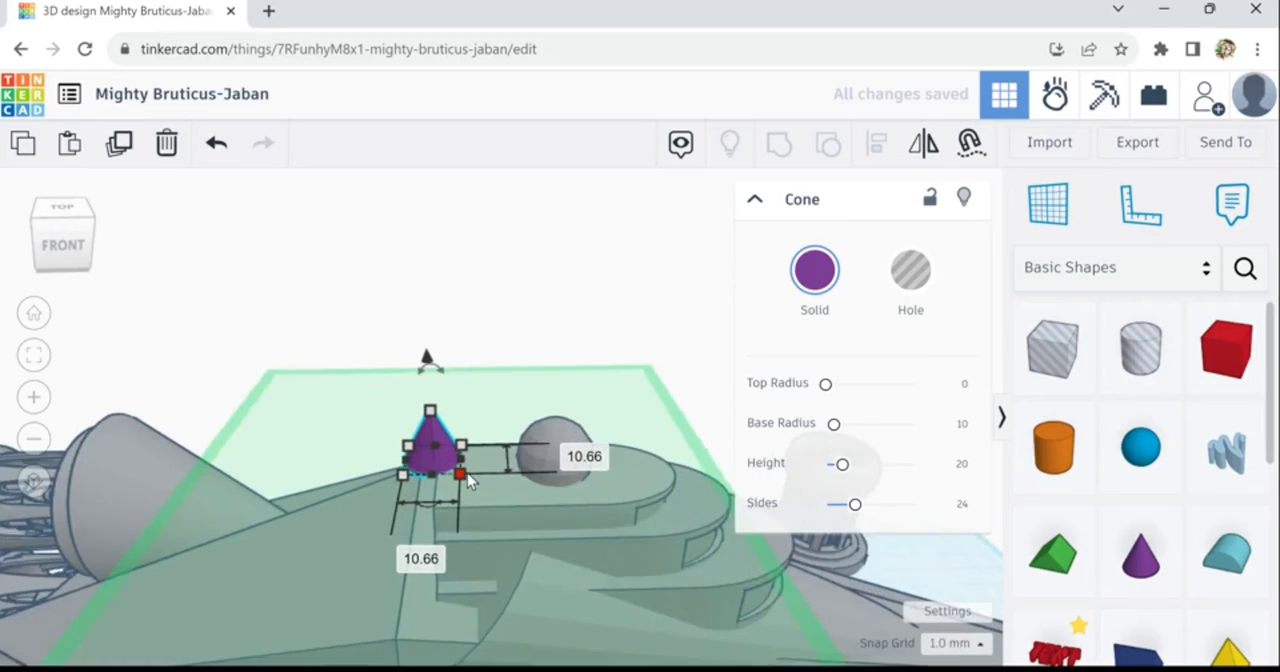
scroll(467, 480, "up", 4)
left_click_drag(457, 484, 418, 465)
- Stretch the narrow cone upward into a tall thin spike and move it 27 mm sideways onto the grey sphere
left_click_drag(380, 358, 388, 188)
left_click_drag(385, 367, 671, 432)
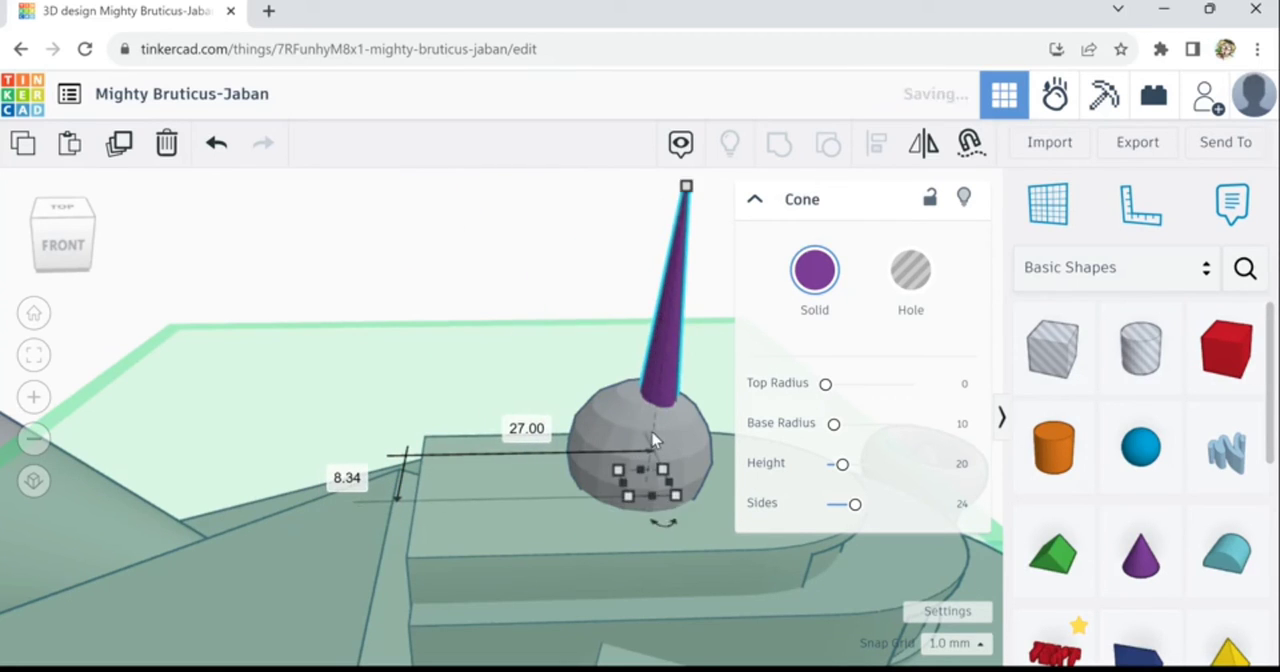
scroll(648, 470, "down", 5)
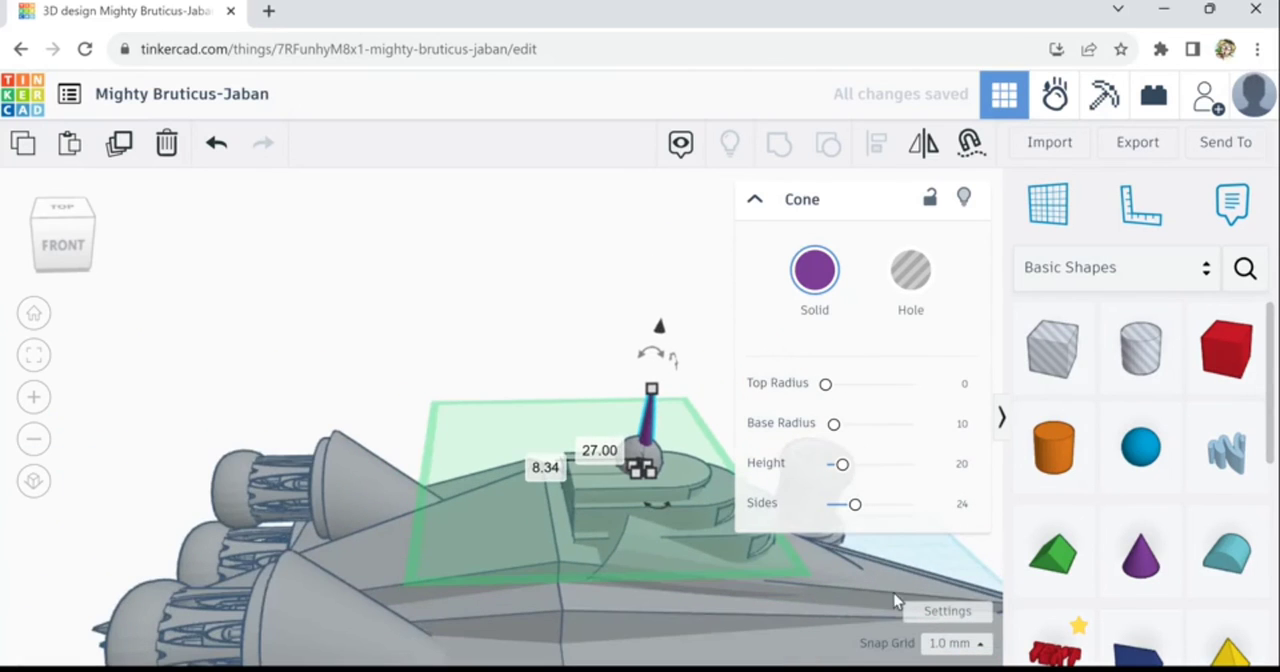
- Centre the spike and the sphere on each other in both horizontal directions and group them into one antenna
left_click(656, 457, "shift")
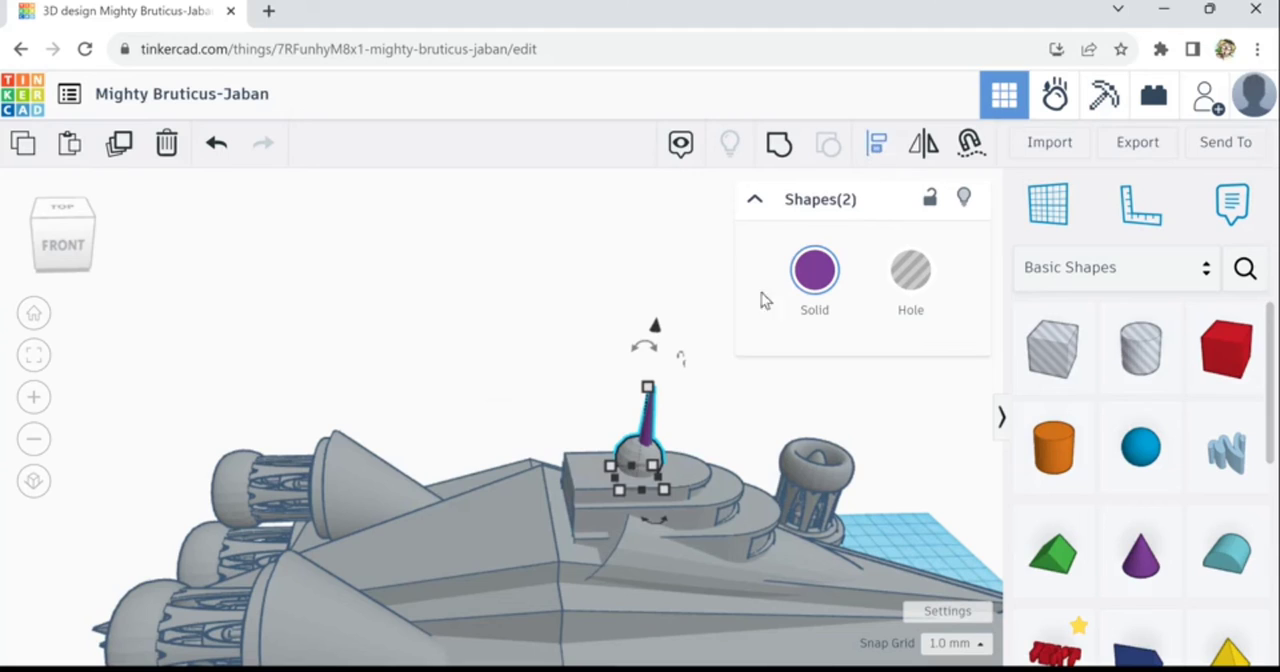
key("l")
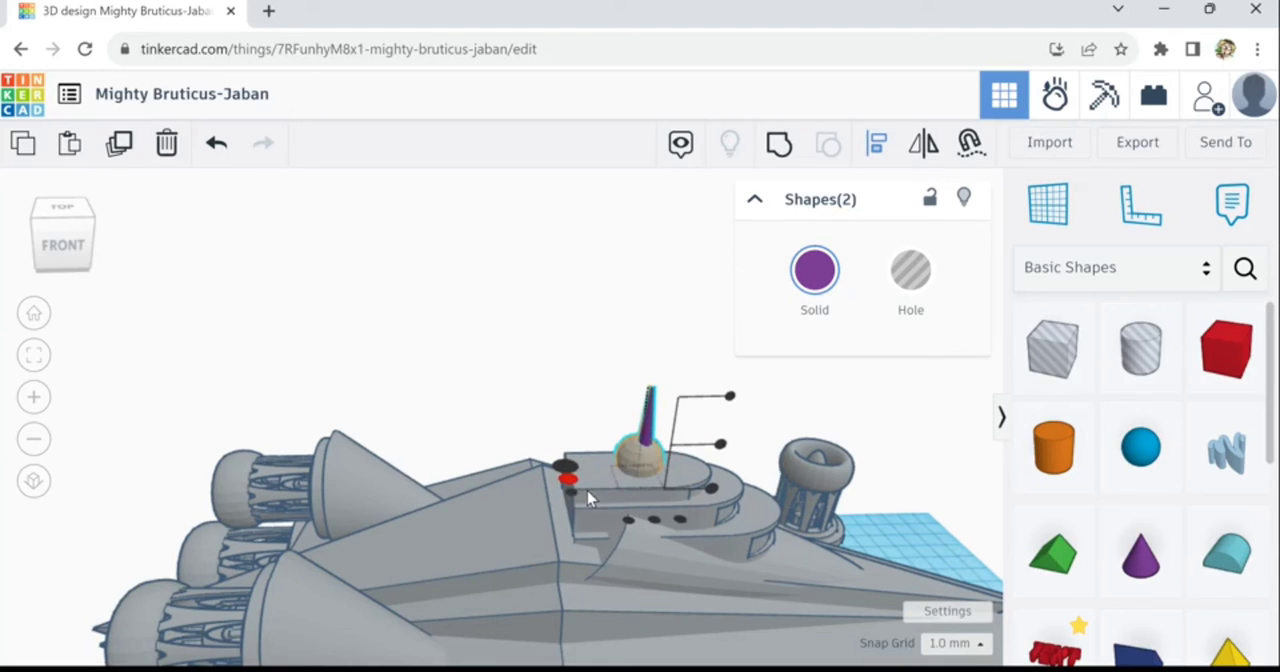
left_click(569, 480)
left_click(656, 523)
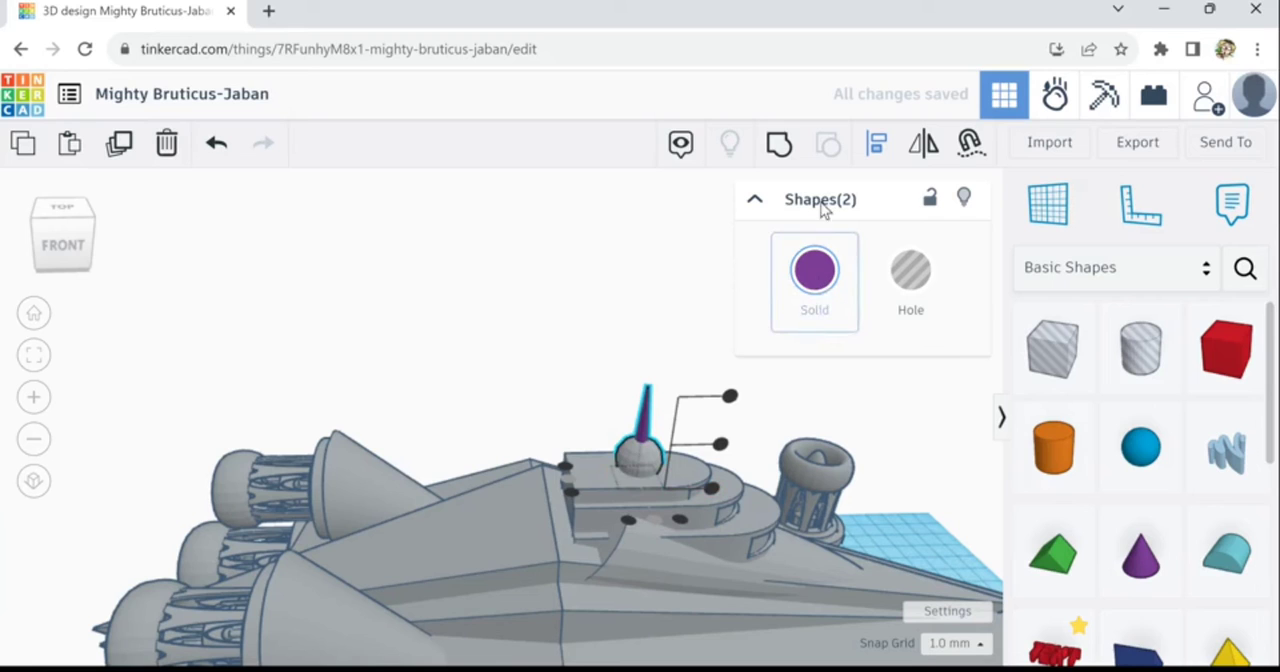
key("ctrl+g")
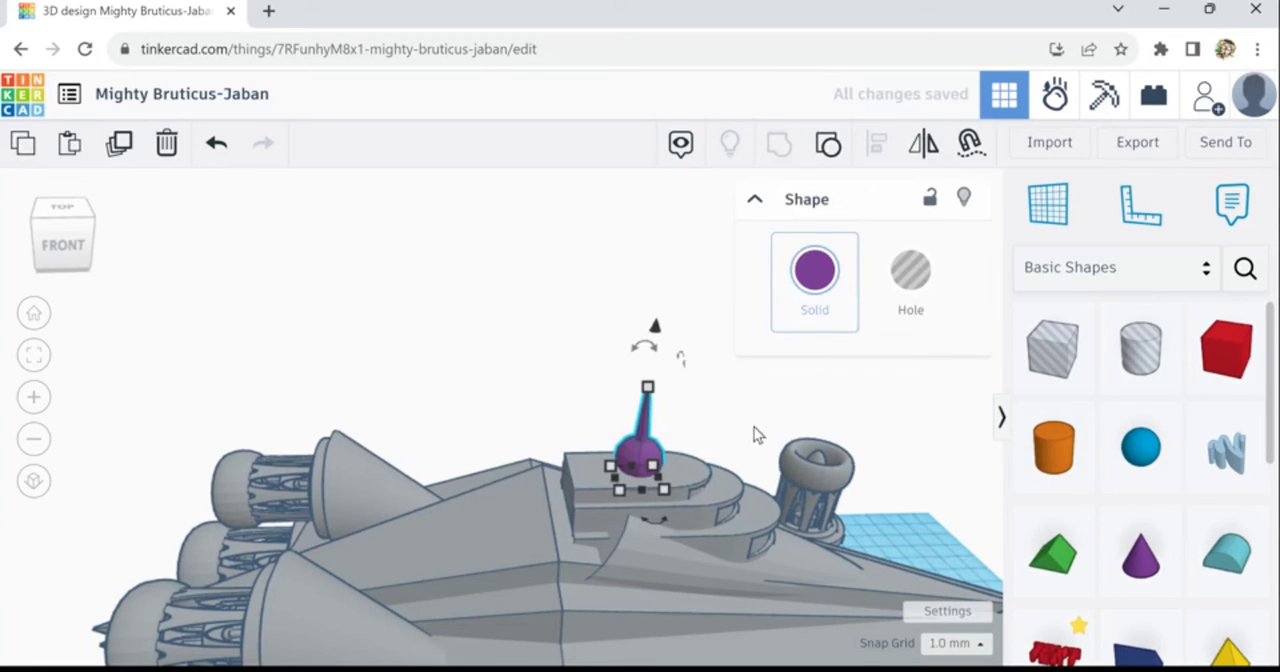
- Recolour the grouped antenna from the preset colours to the ship's light grey
left_click(814, 270)
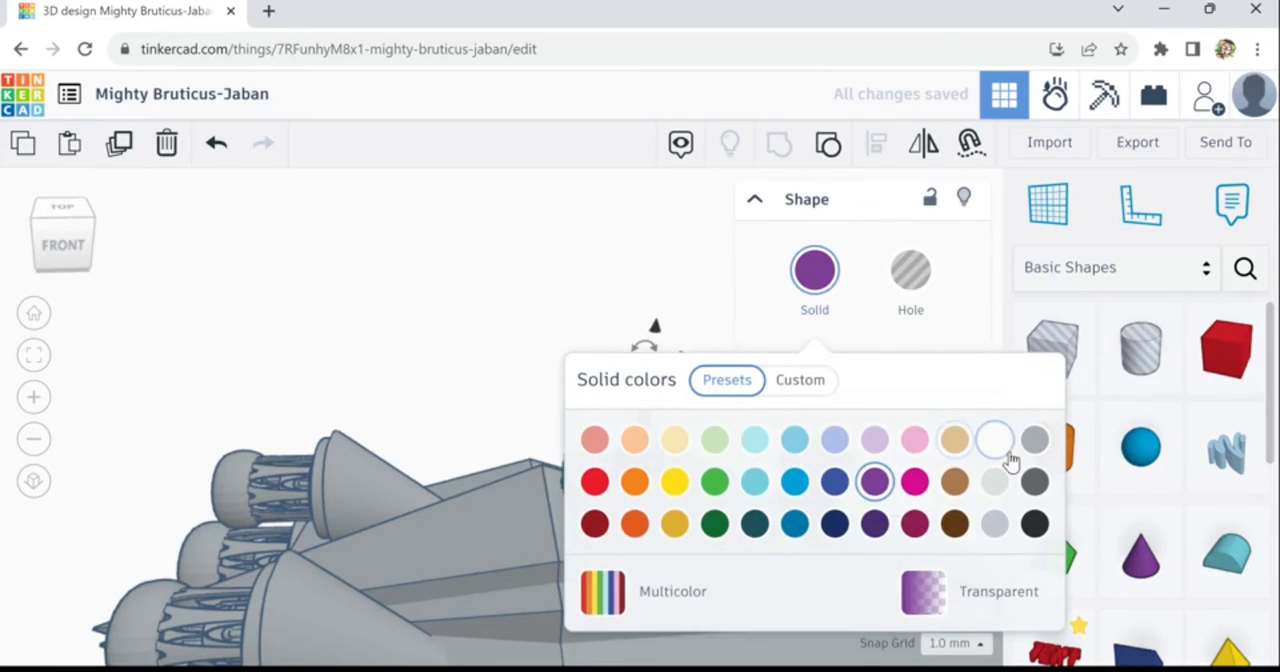
left_click(1034, 445)
left_click(651, 306)
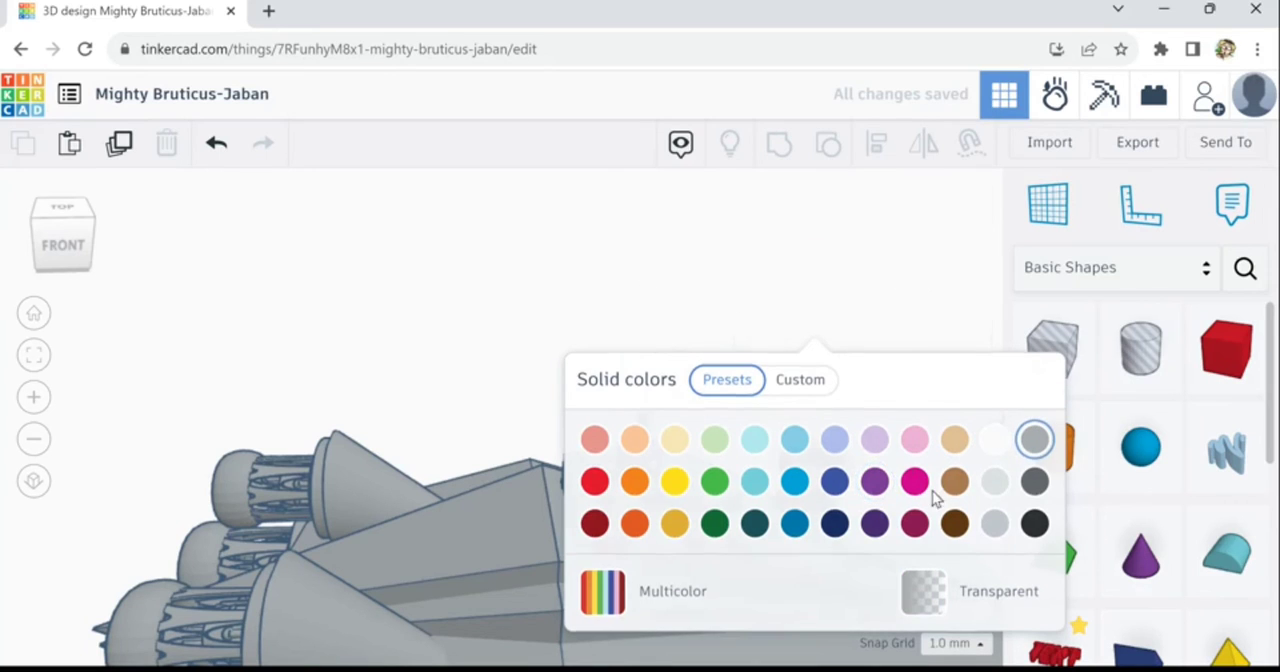
right_click_drag(828, 534, 727, 555)
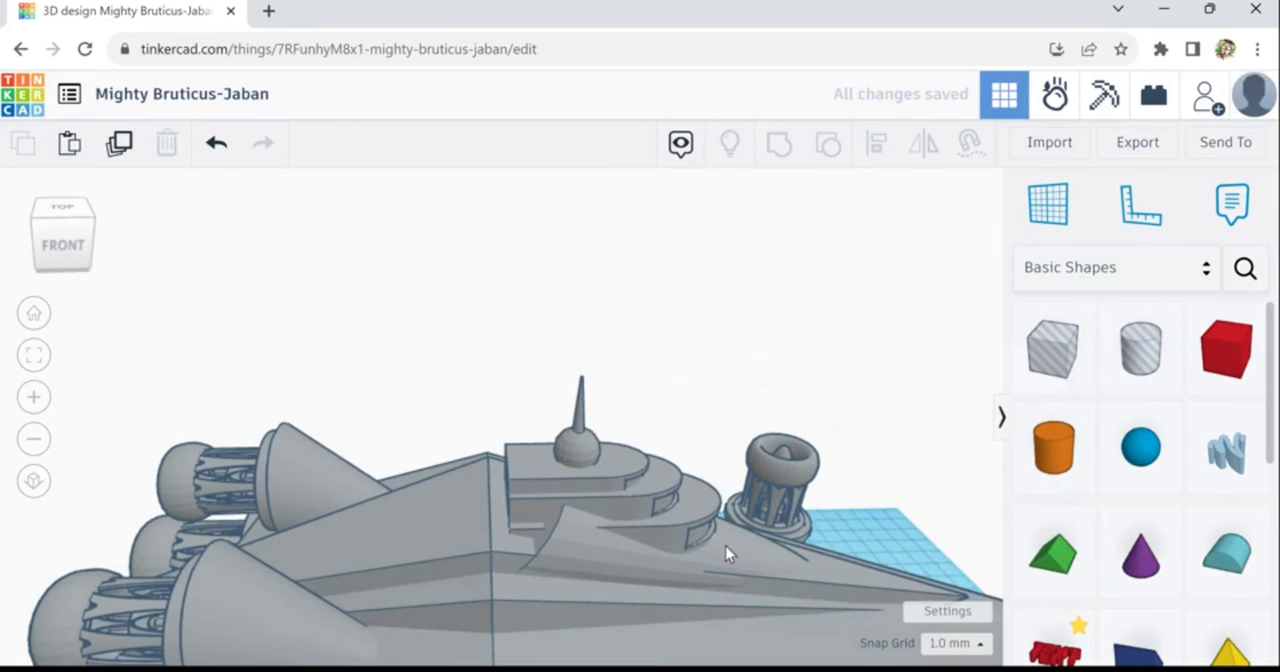
- Align the antenna with the main hull so that it is centred across the hull's width
left_click(579, 420)
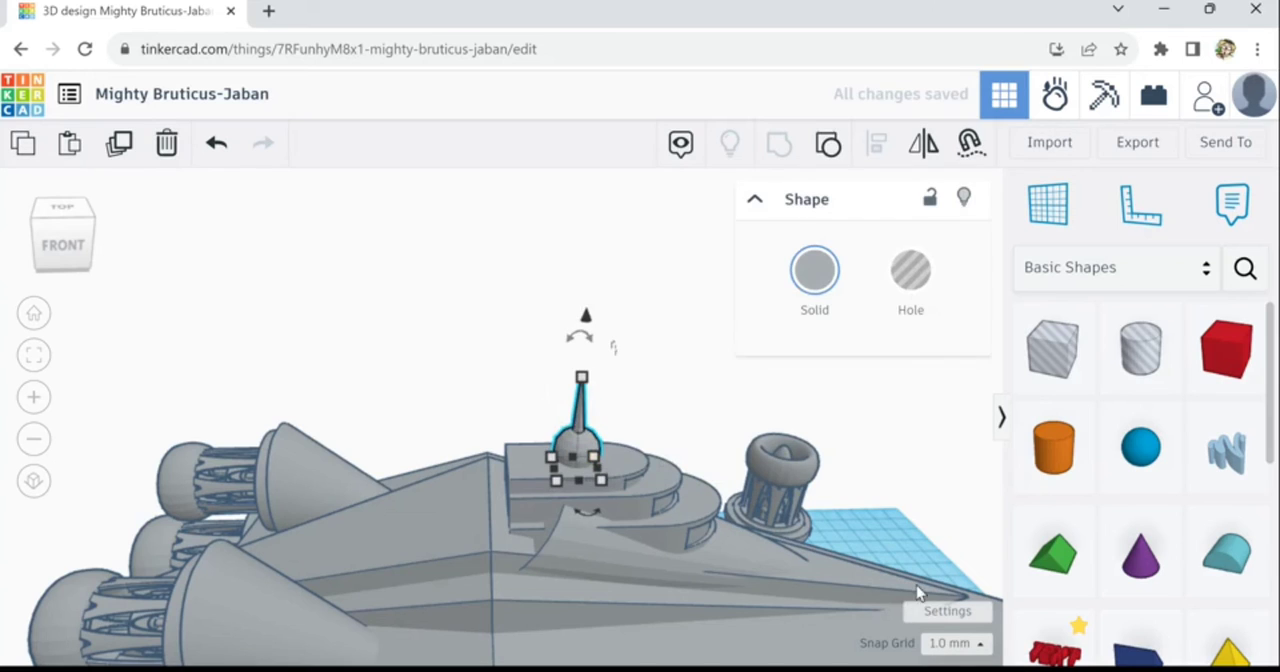
right_click_drag(908, 540, 603, 486)
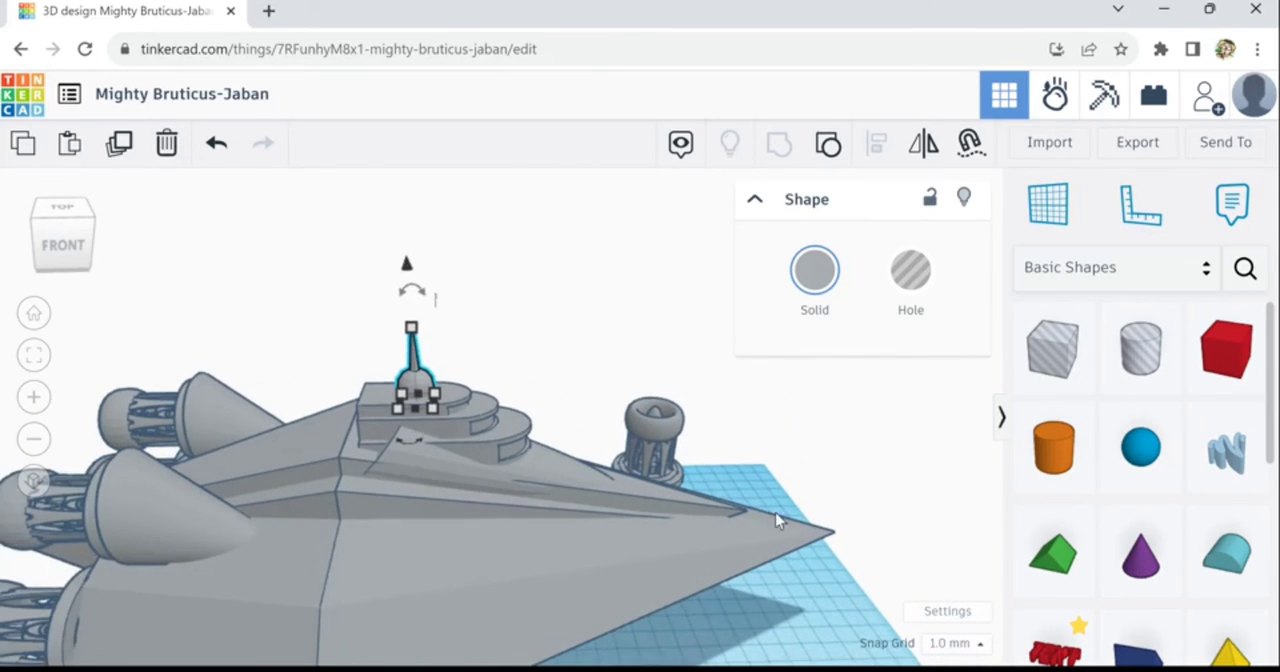
left_click(766, 545, "shift")
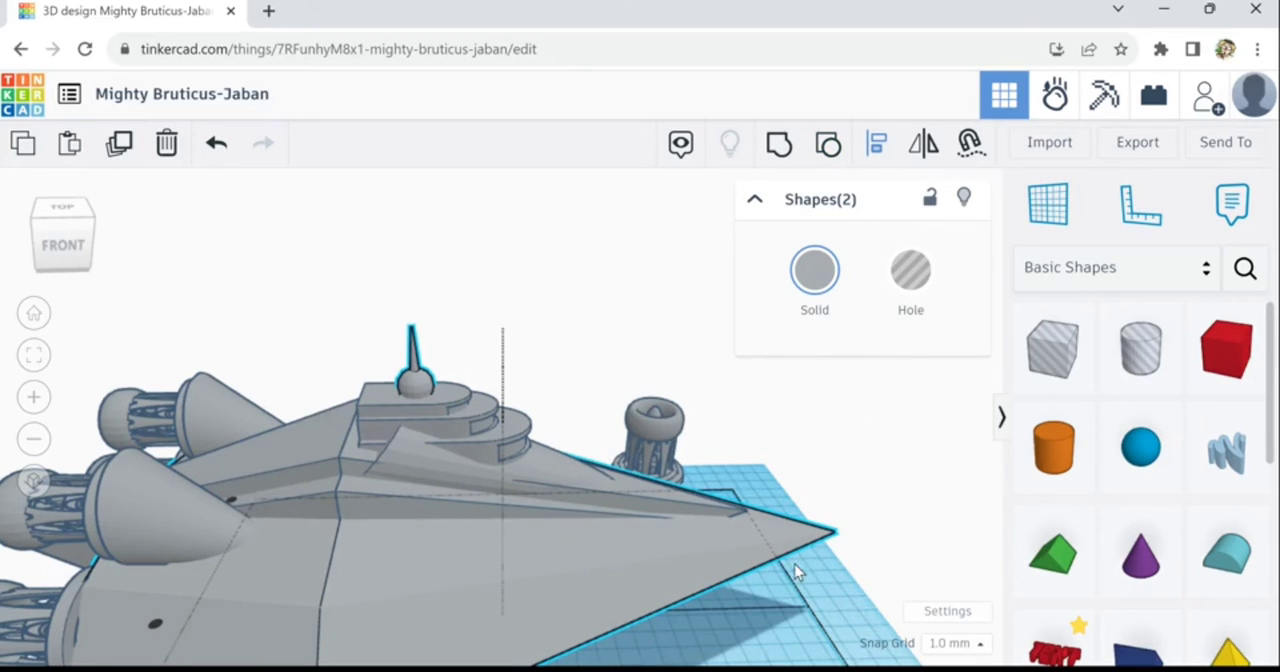
scroll(790, 572, "down", 3)
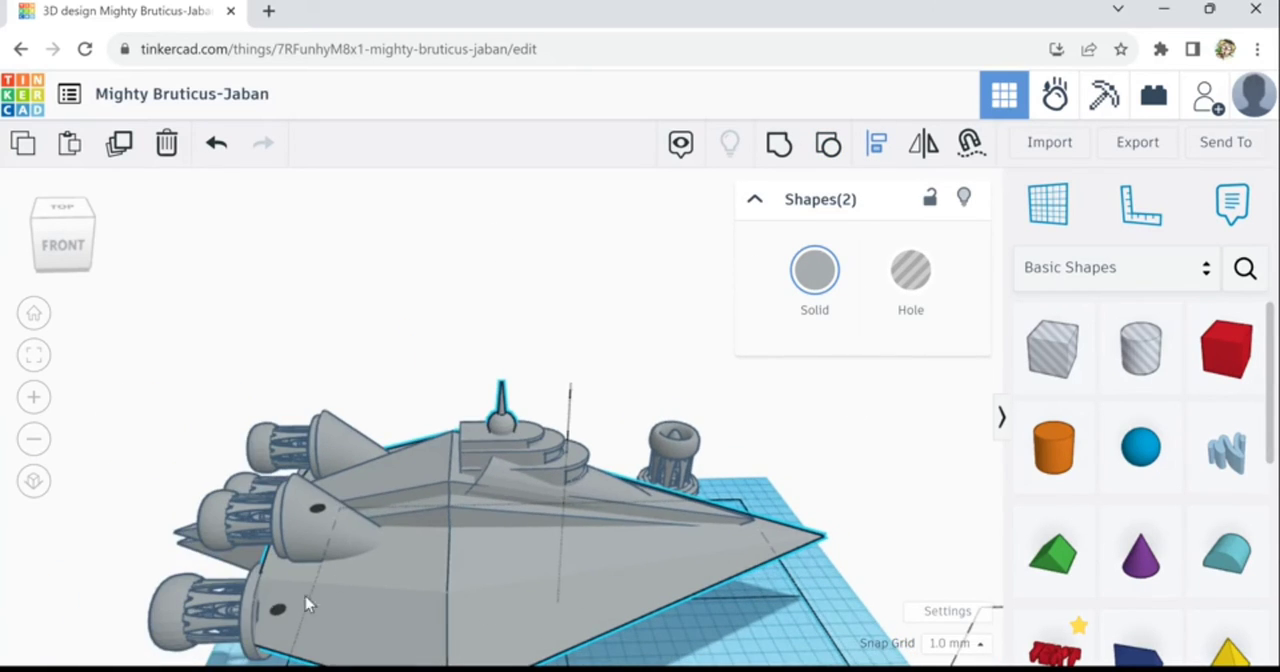
left_click(280, 615)
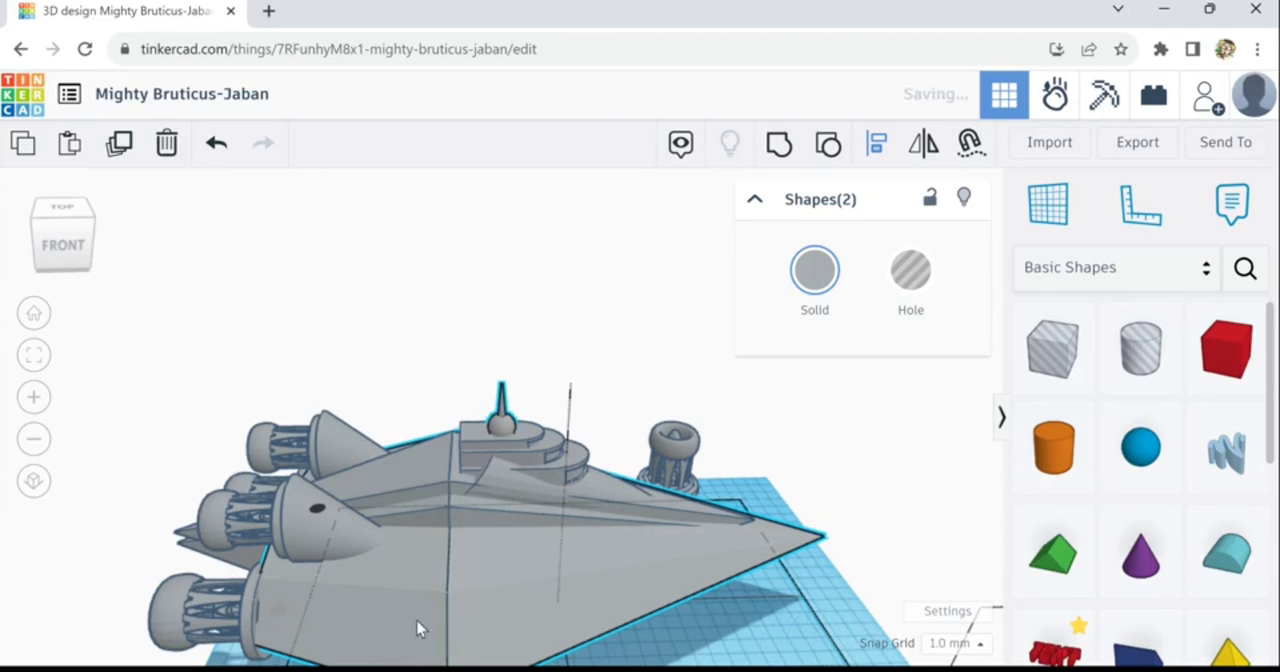
left_click(881, 575)
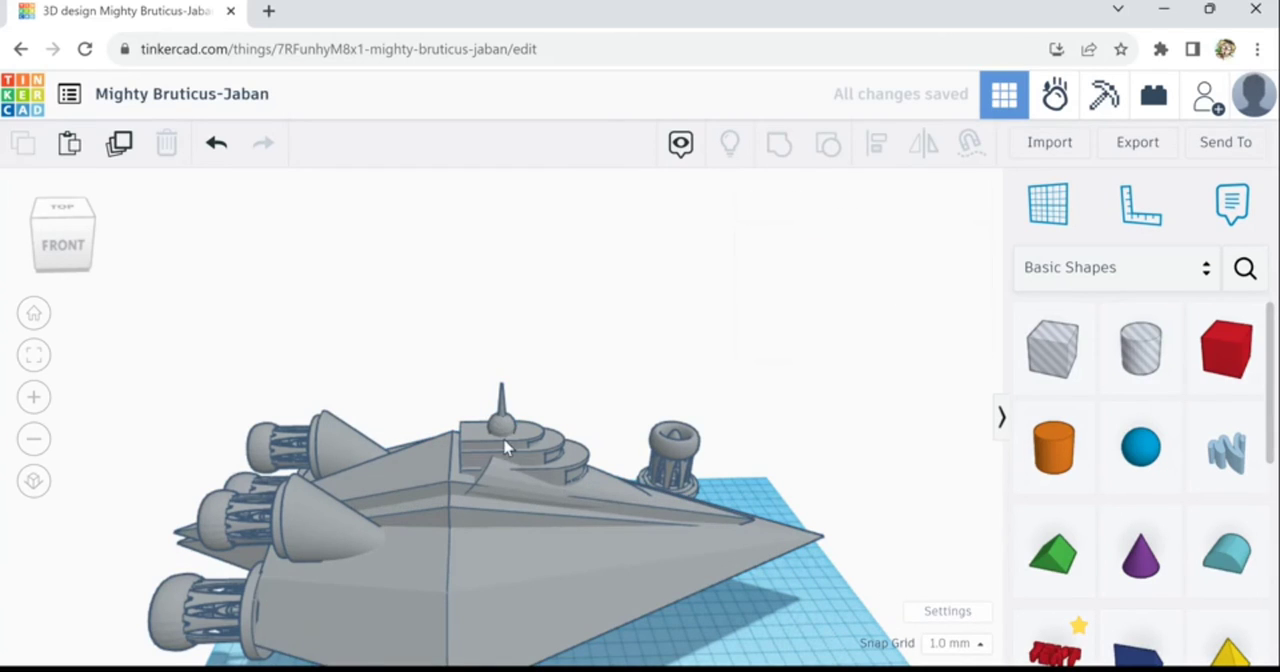
- Tilt the antenna backward, shift it toward the rear of the bridge roof and lower its sphere into the top block
left_click(508, 412)
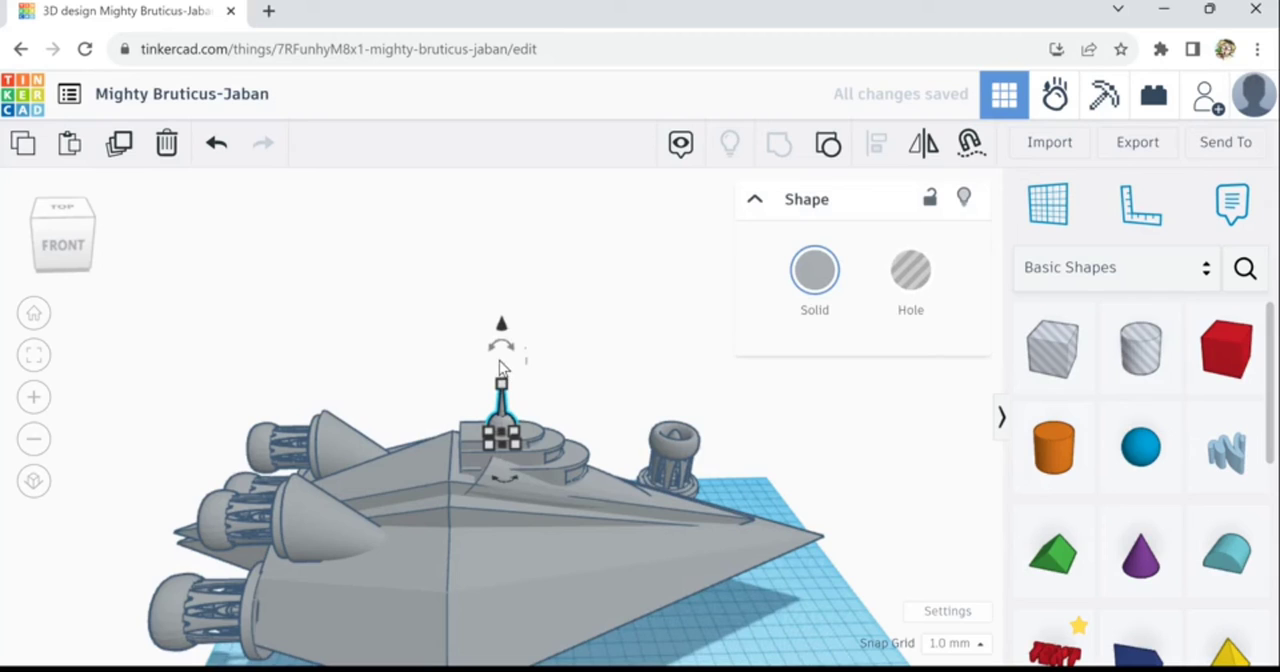
left_click_drag(483, 349, 382, 314)
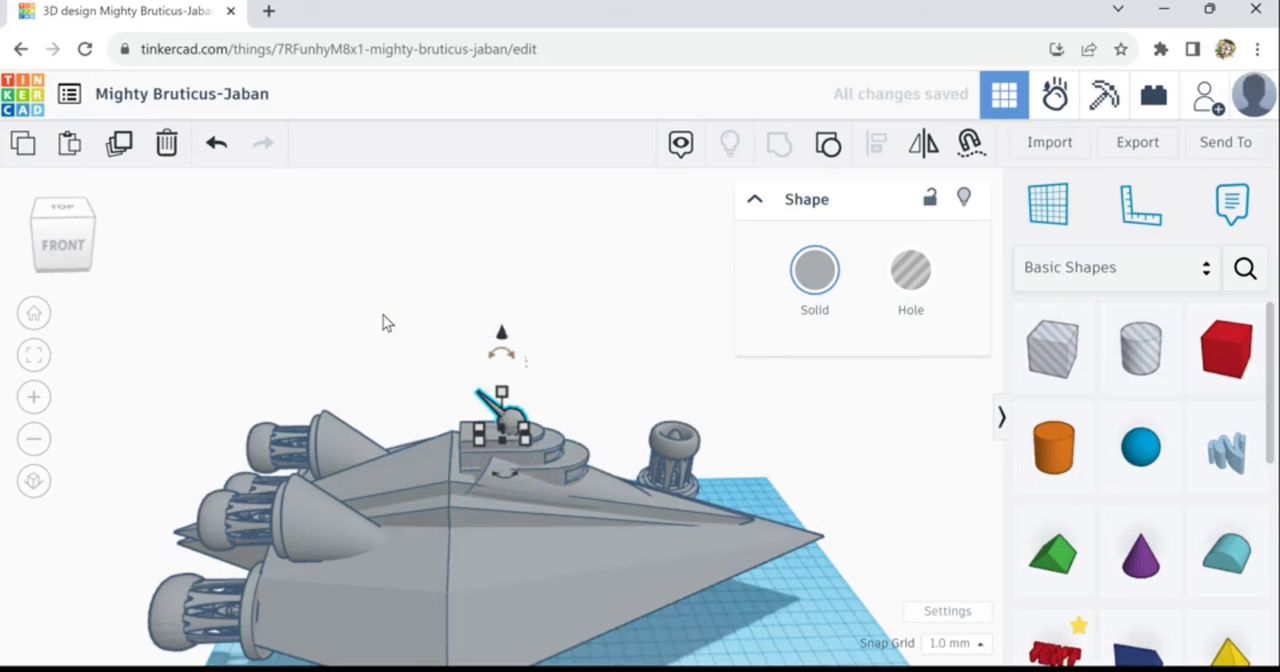
key("ctrl+Down")
key("ctrl+Down")
key("ctrl+Down")
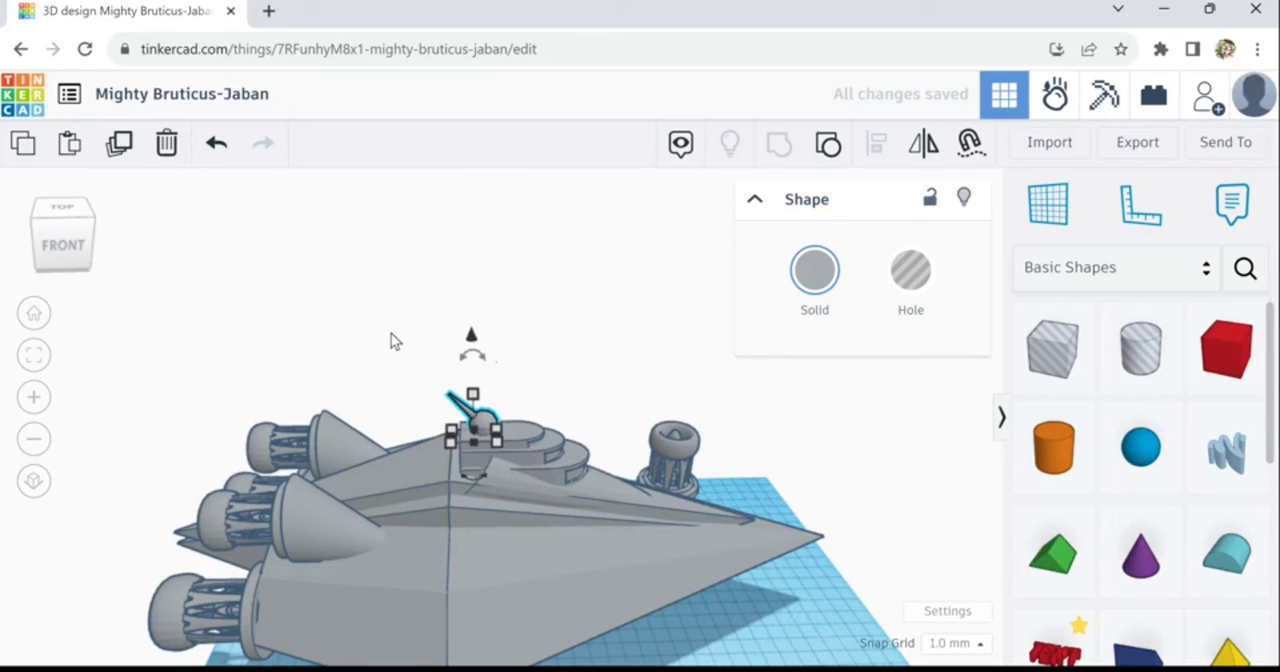
key("ctrl+Down")
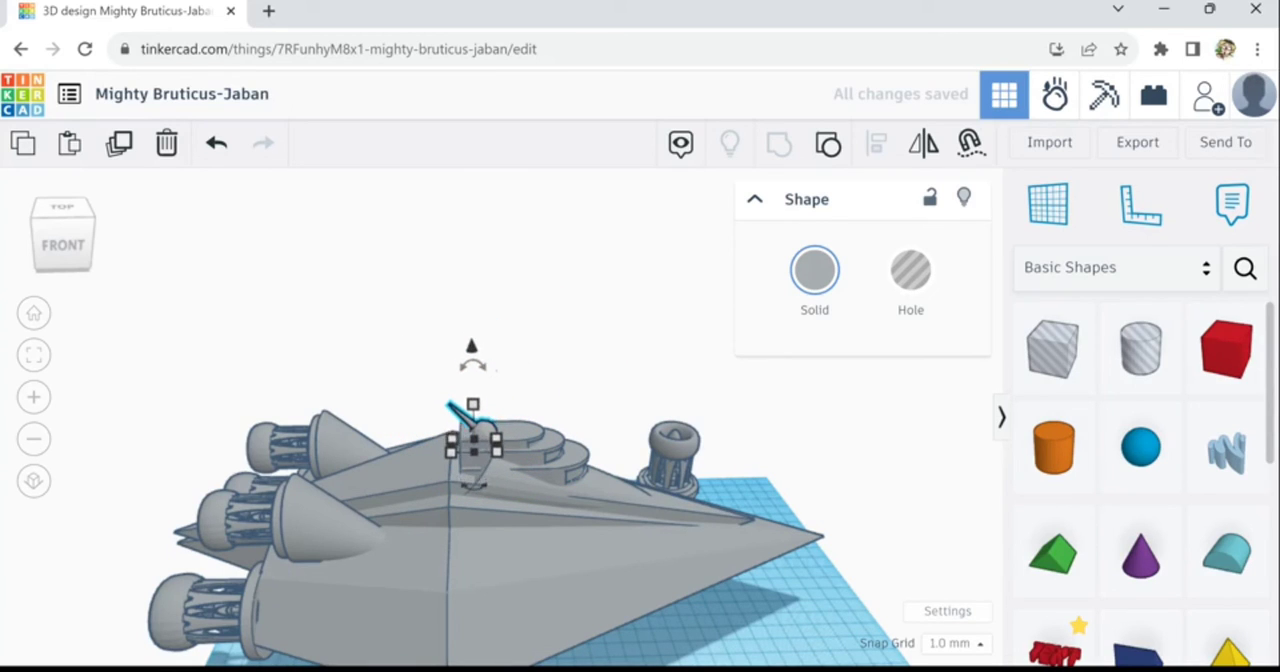
left_click(802, 624)
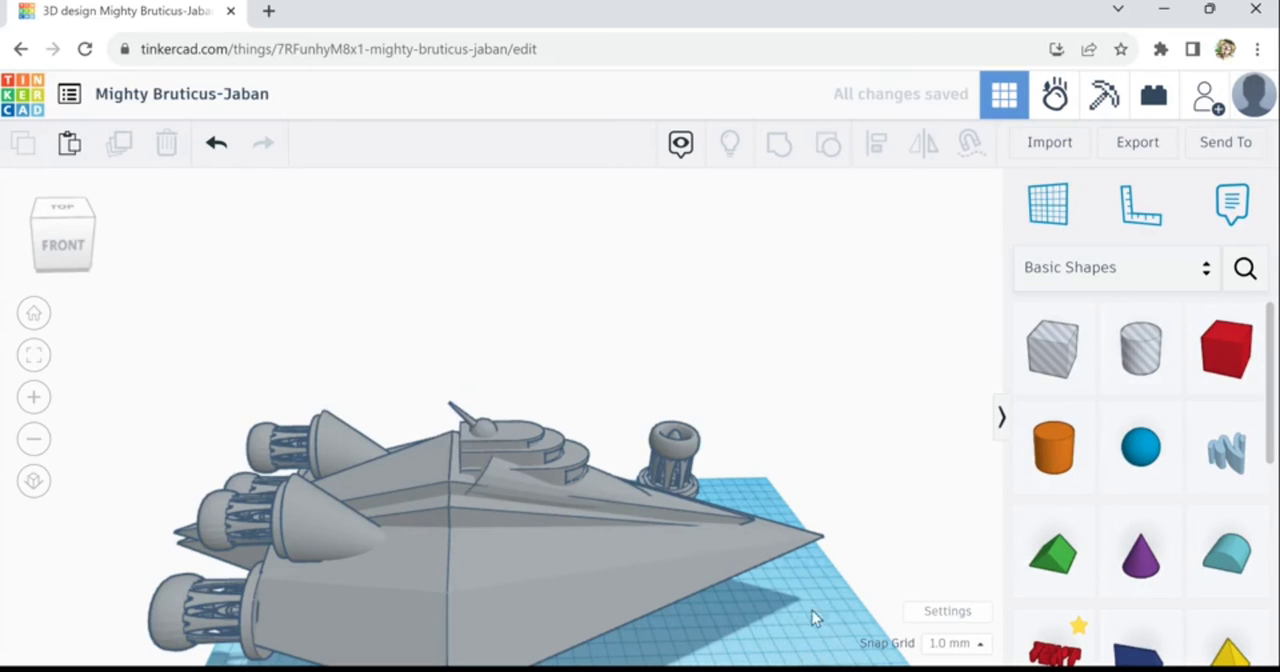
- Place a green roof shape beside the workplane, behind the ship's rear engines
right_click_drag(812, 610, 699, 592)
scroll(699, 592, "down", 3)
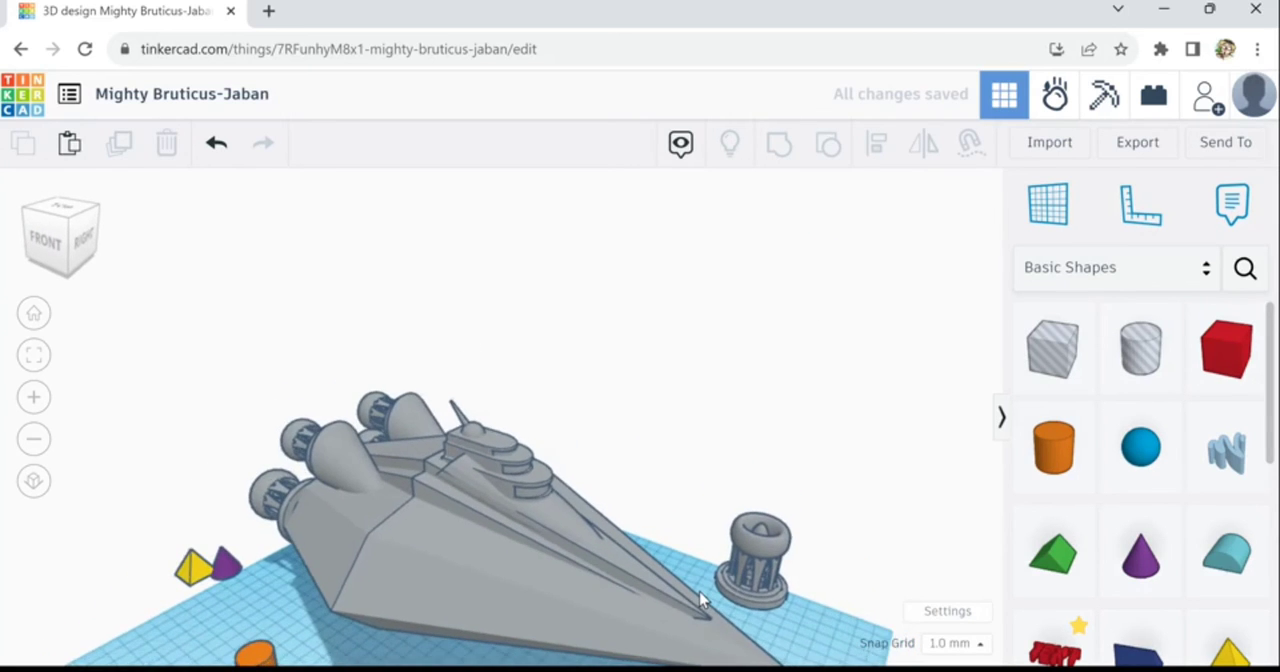
scroll(700, 598, "down", 2)
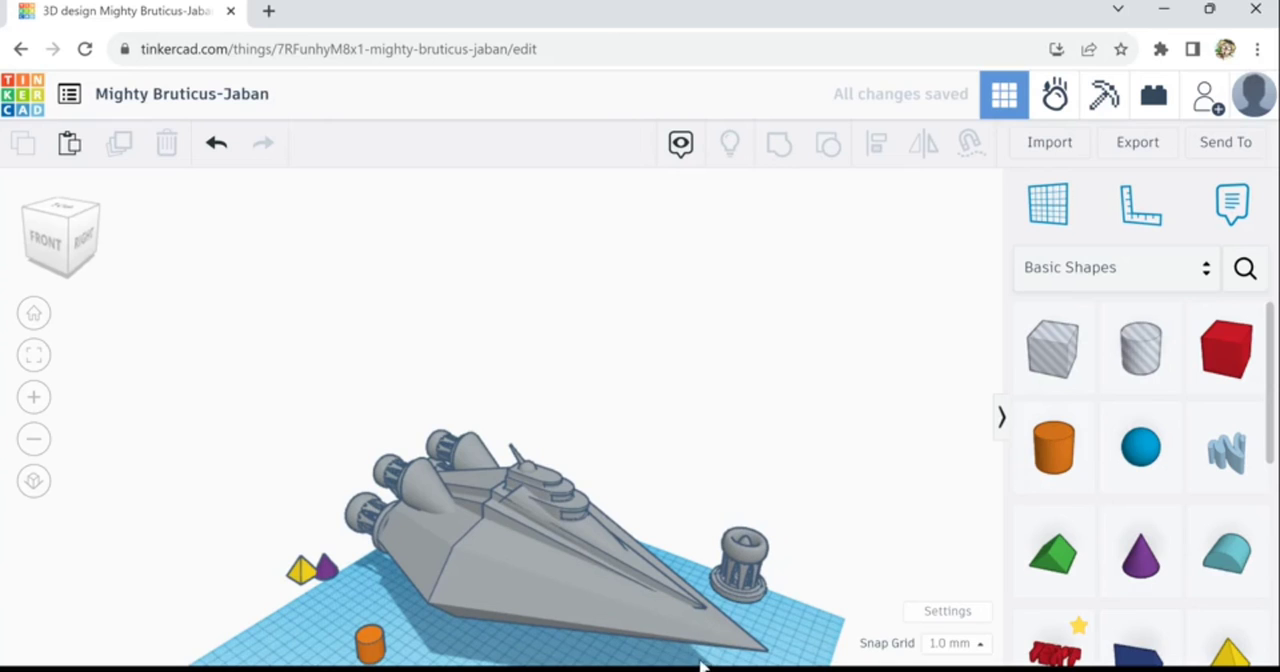
right_click_drag(575, 656, 661, 651)
scroll(665, 649, "up", 3)
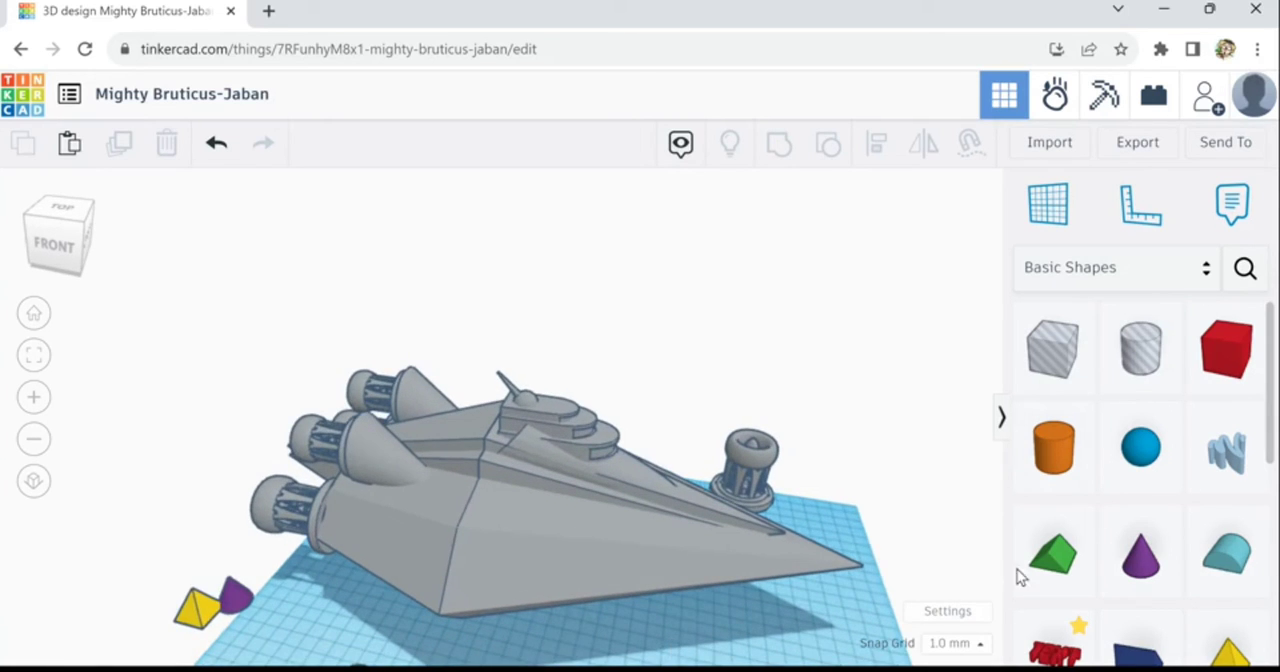
left_click_drag(1060, 566, 92, 495)
- Stretch the yellow pyramid to 163 mm tall and rotate it 90° so that it lies pointing toward the bow
left_click(200, 628)
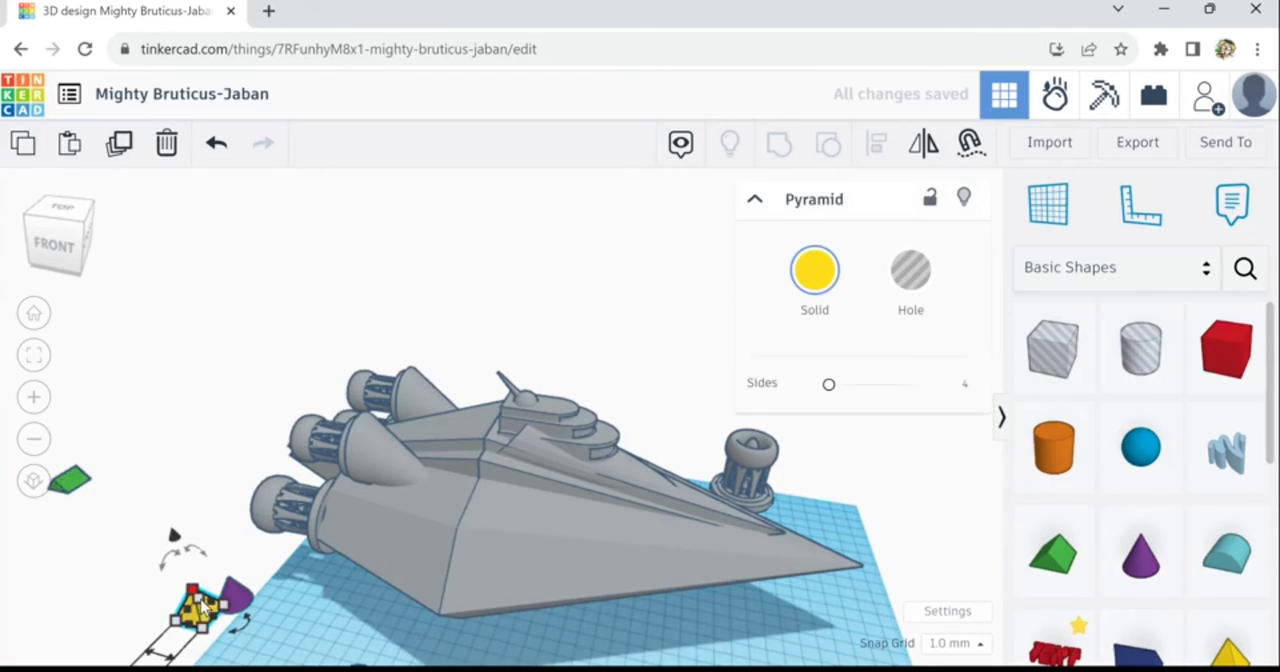
left_click_drag(347, 634, 445, 641)
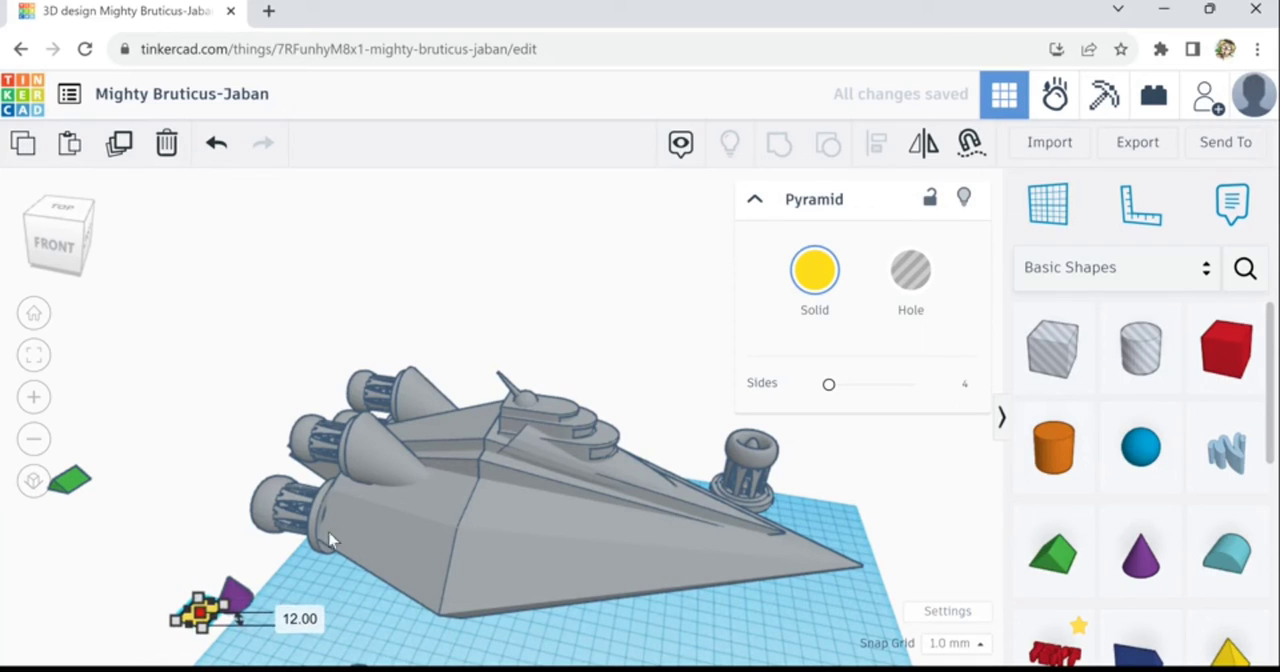
left_click_drag(330, 540, 284, 394)
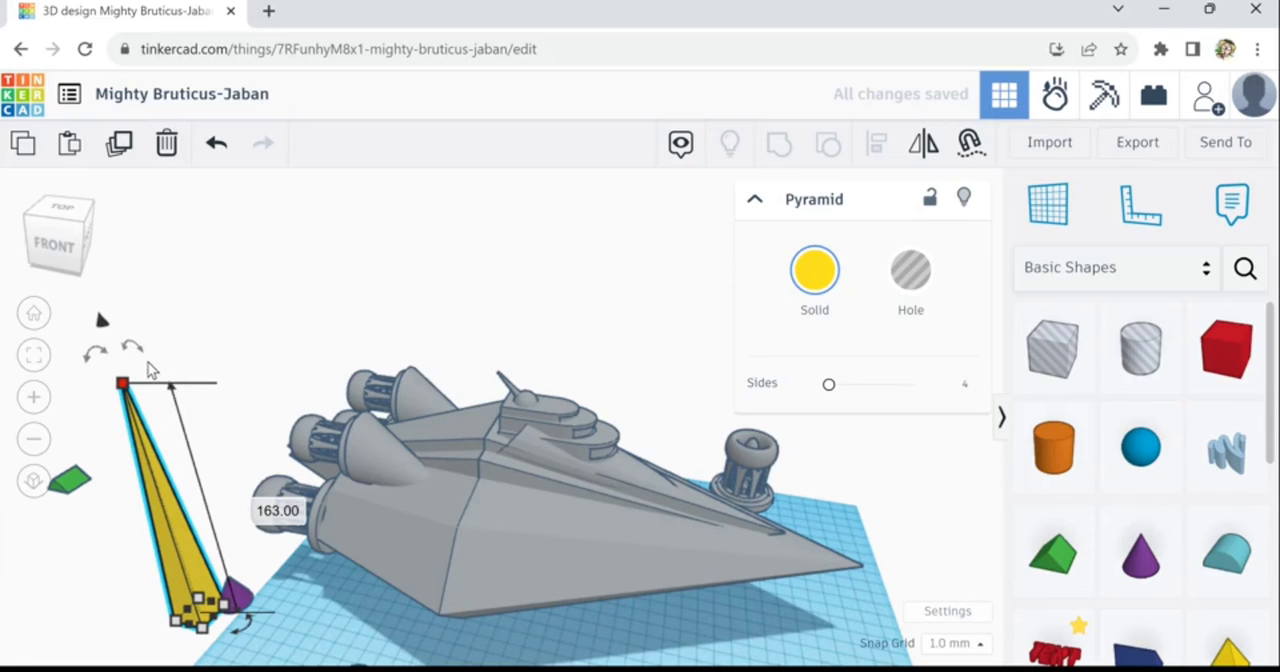
left_click_drag(133, 348, 268, 543)
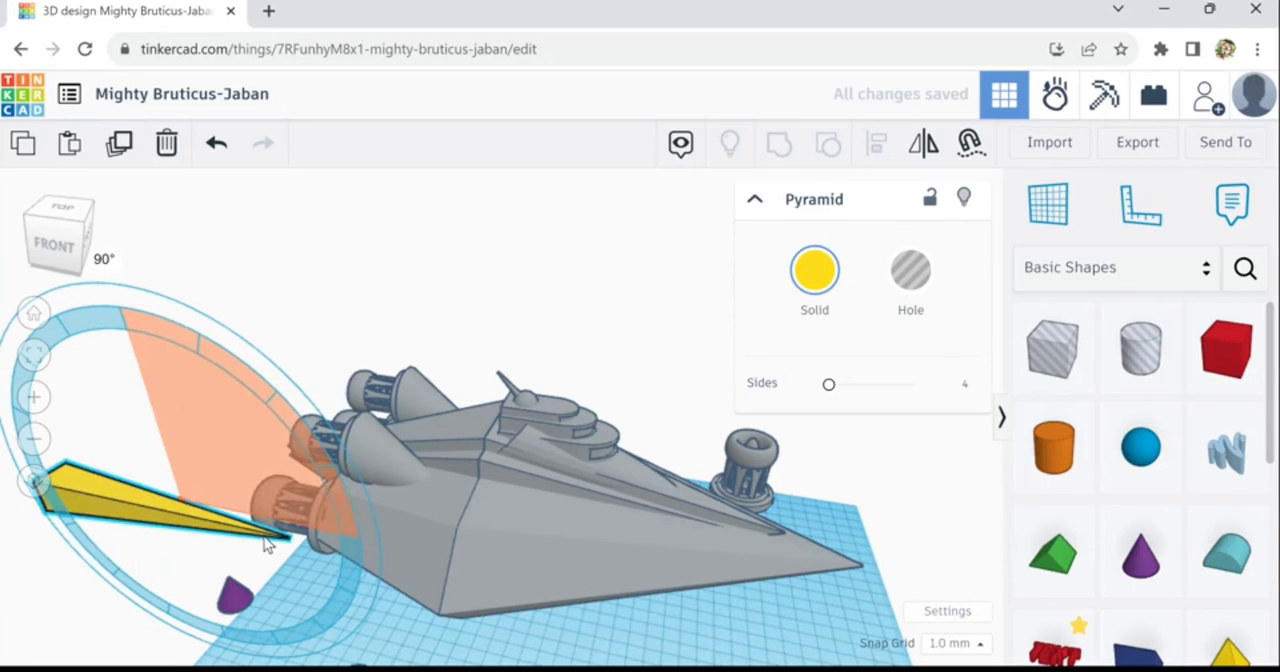
left_click_drag(167, 529, 160, 520)
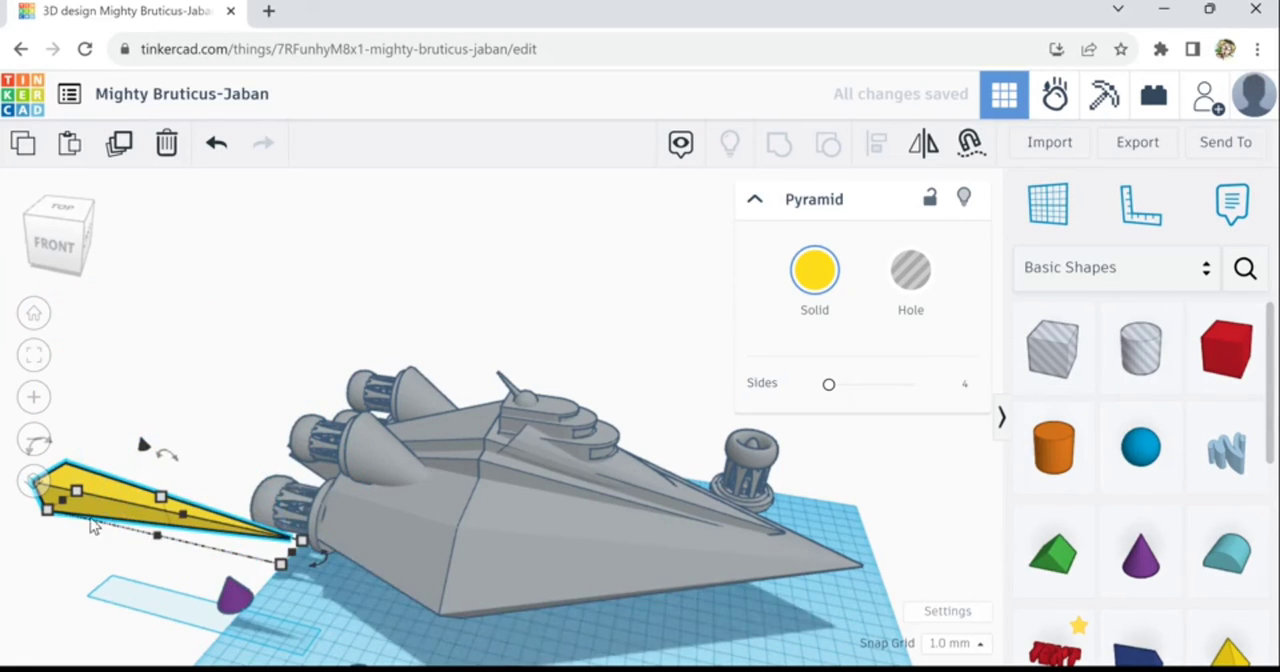
- Move the long yellow pyramid onto the hull's near side face and nudge it forward, inward and down until it is partly embedded
left_click_drag(290, 532, 538, 545)
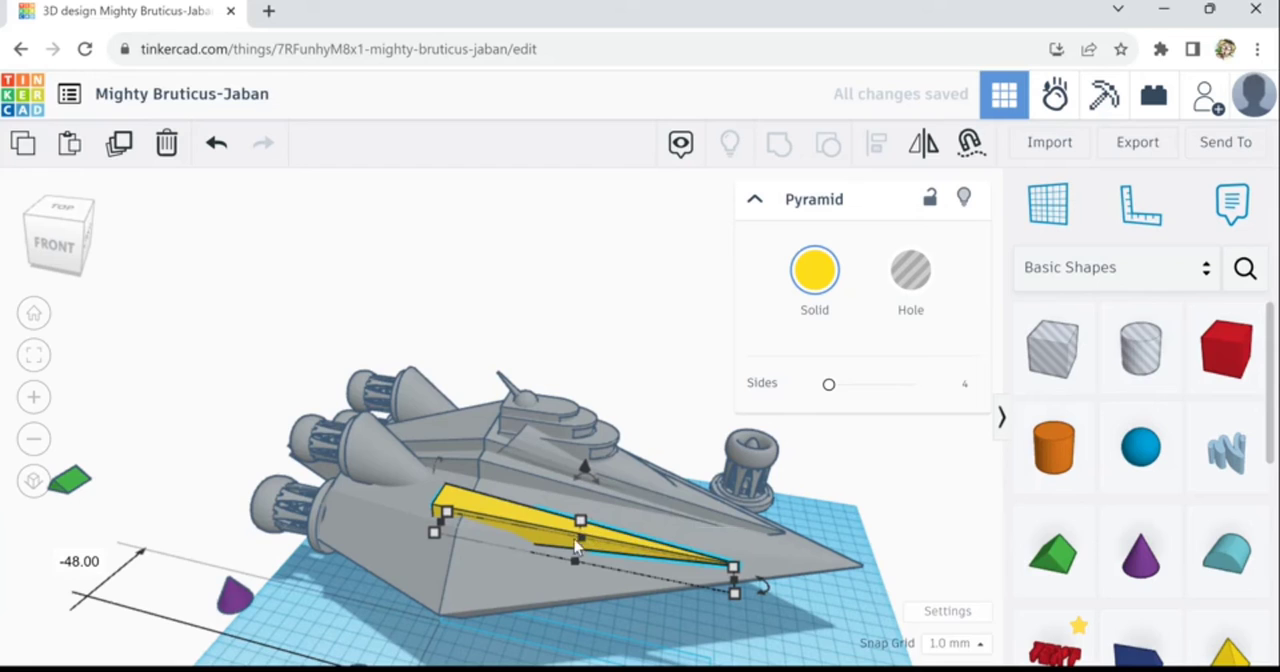
key("Right")
key("Right")
key("Up")
key("Up")
key("Up")
key("Up")
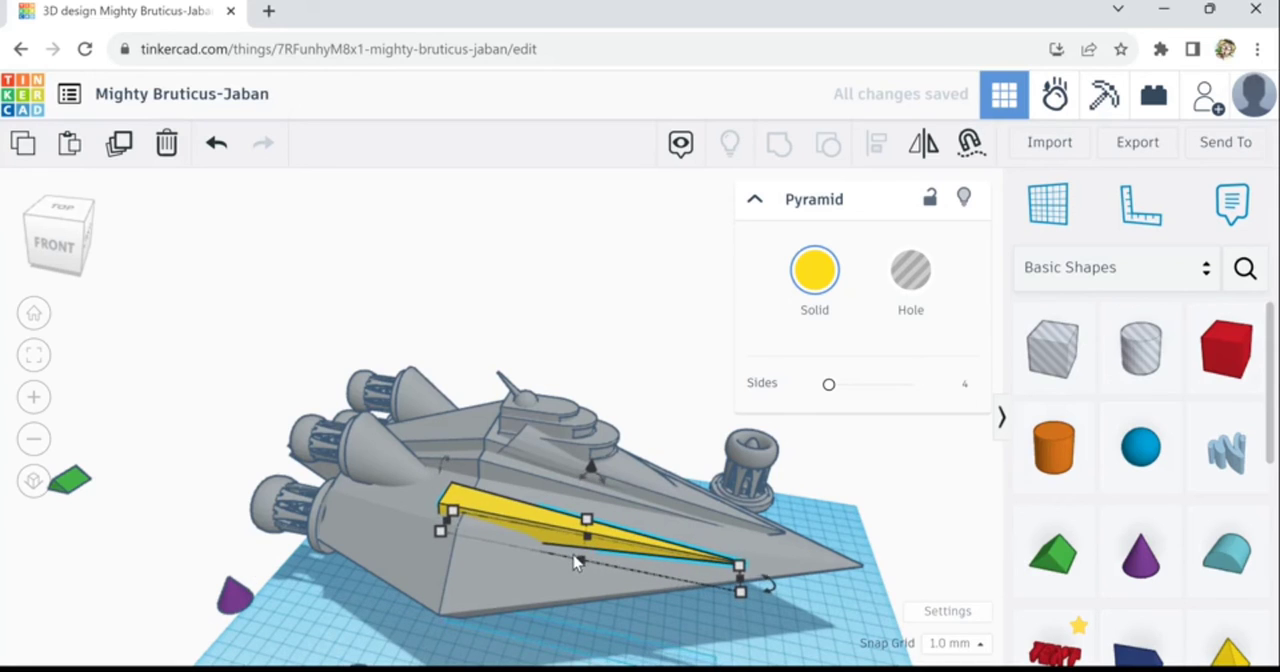
key("Up")
key("Up")
key("Up")
key("Up")
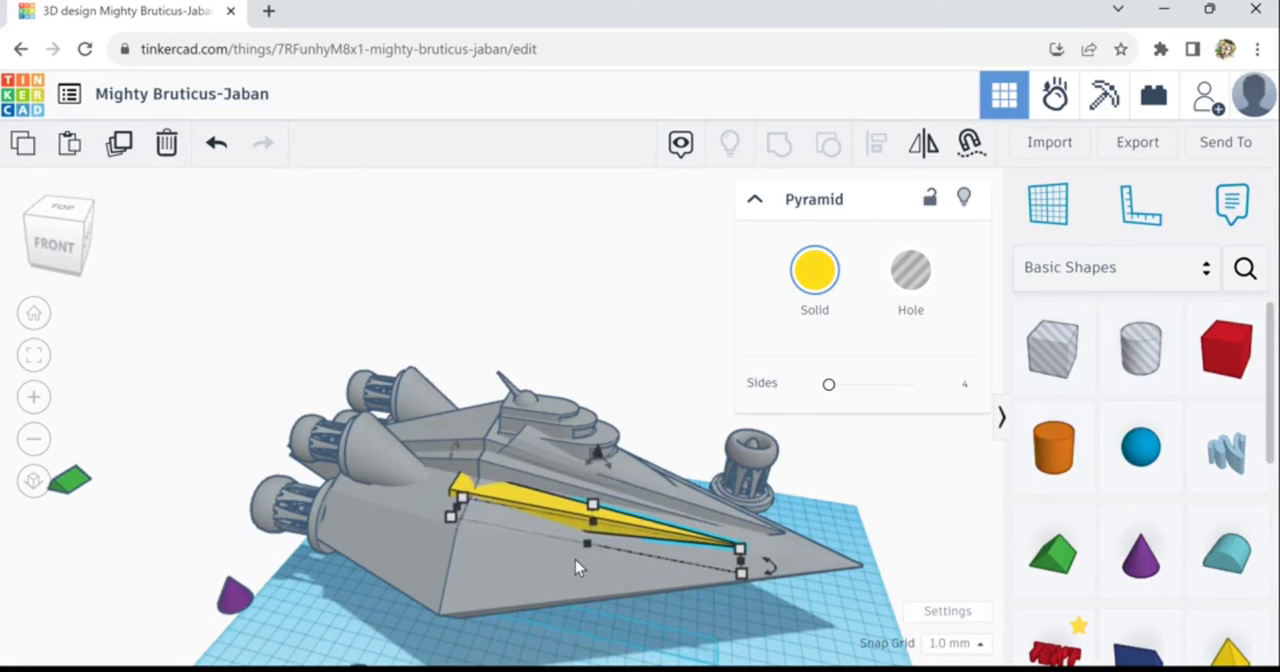
key("Right")
key("Right")
key("Right")
key("Right")
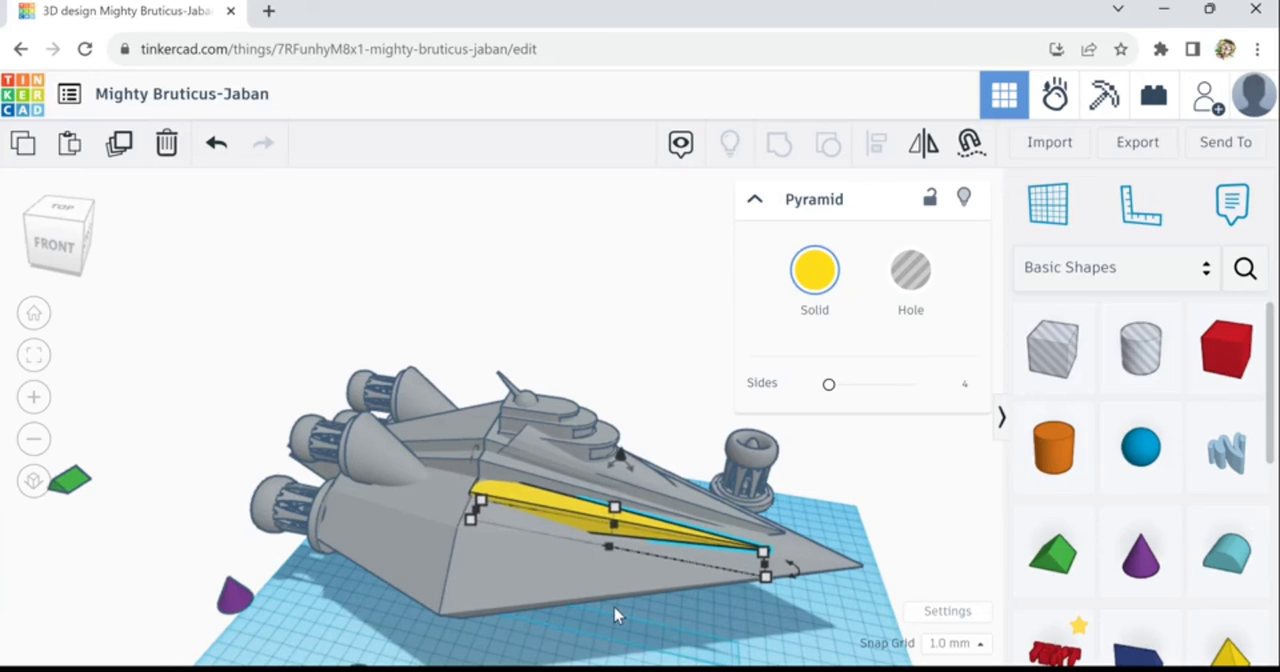
key("Right")
key("ctrl+Down")
key("ctrl+Down")
key("ctrl+Down")
key("ctrl+Down")
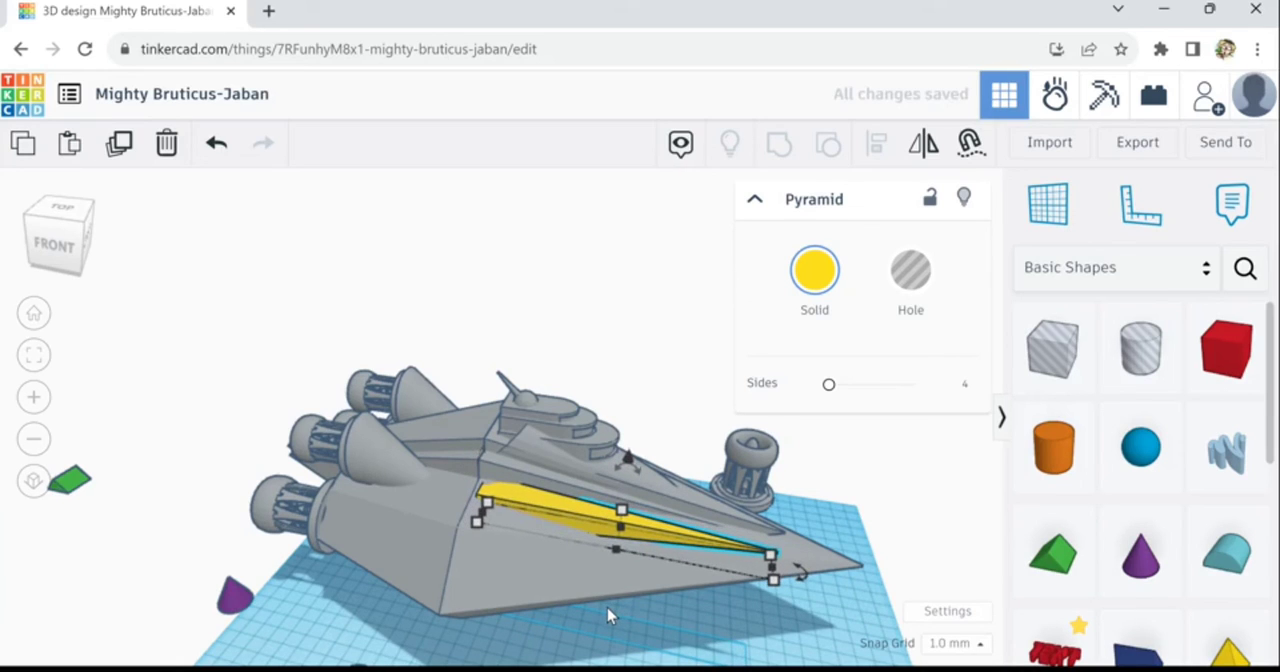
- Recolour the long pyramid from the preset colours to the ship's light grey
left_click(816, 298)
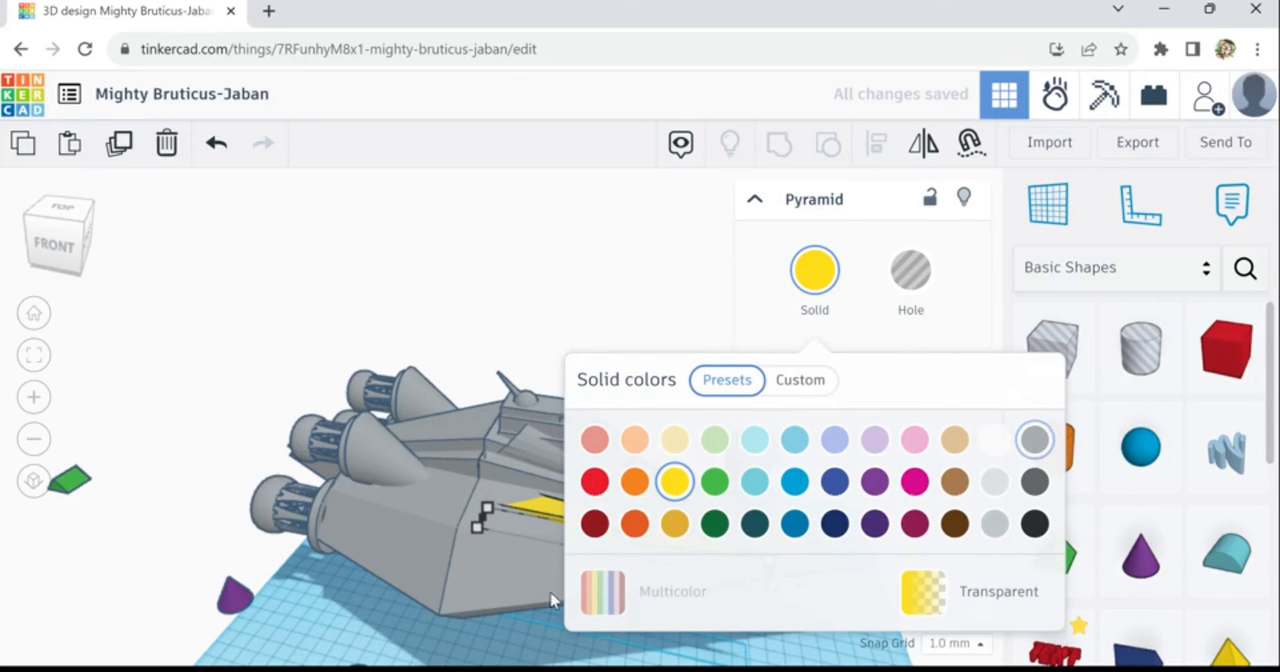
left_click(834, 647)
right_click_drag(752, 624, 631, 630)
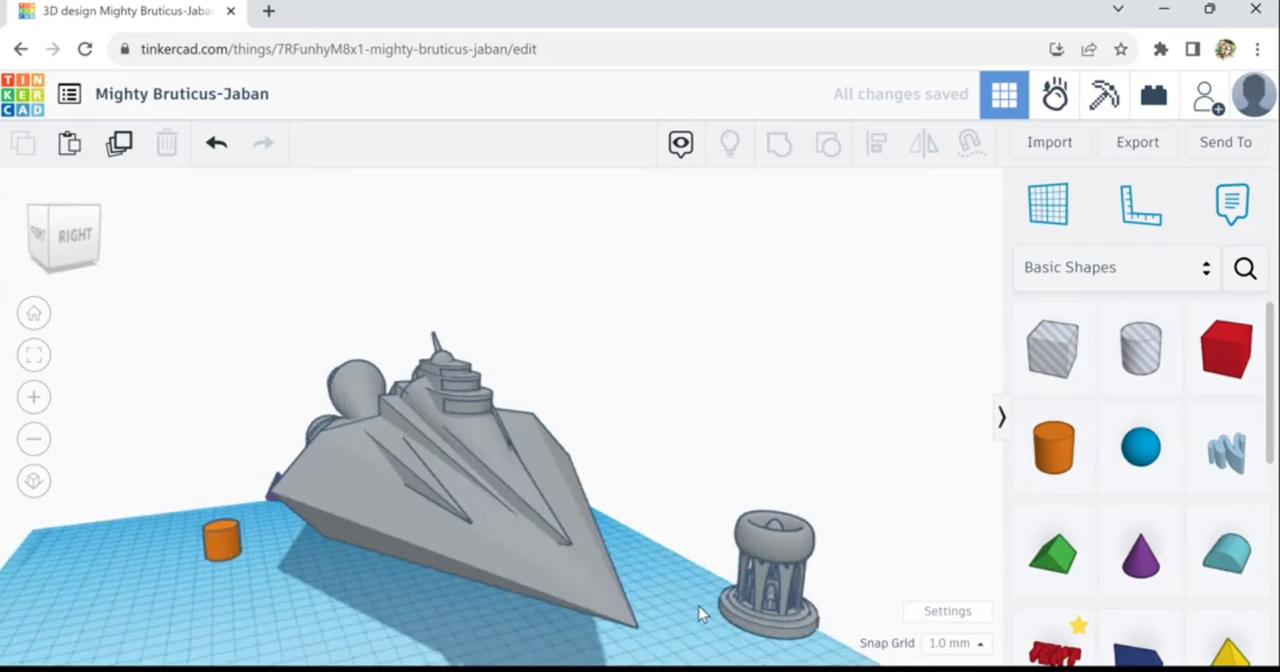
right_click_drag(699, 606, 485, 496)
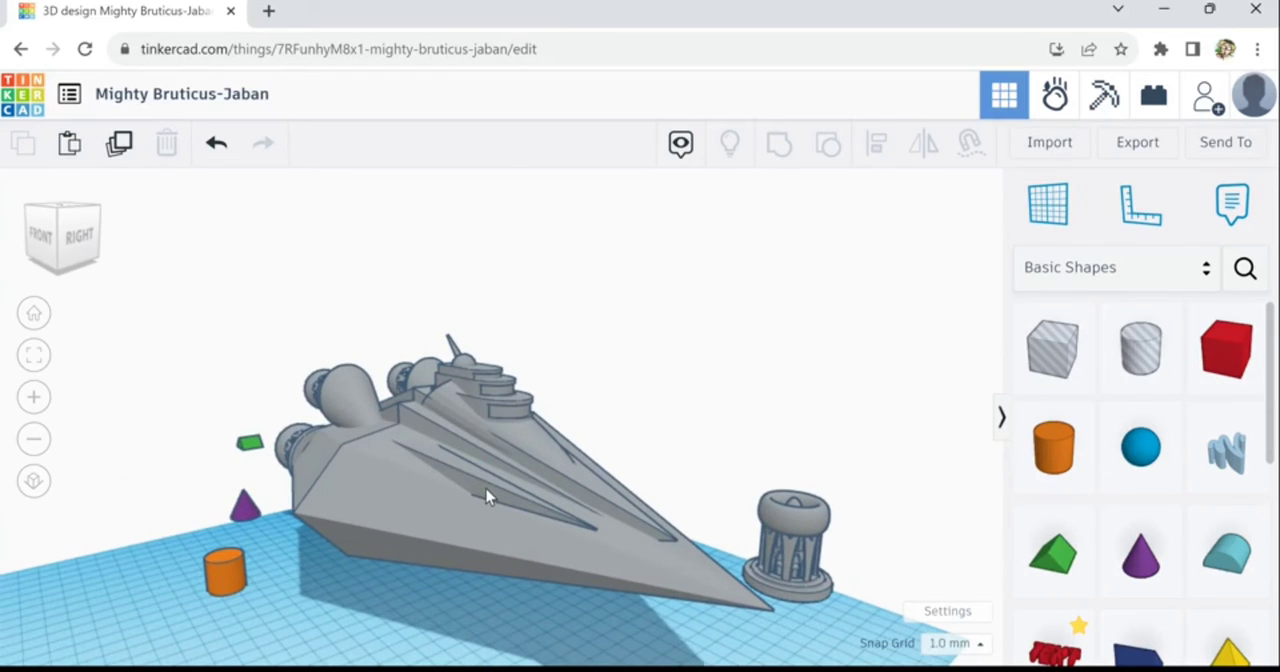
- Lengthen the grey side pyramid toward the bow and rotate it 25° horizontally to follow the hull's side
left_click(486, 496)
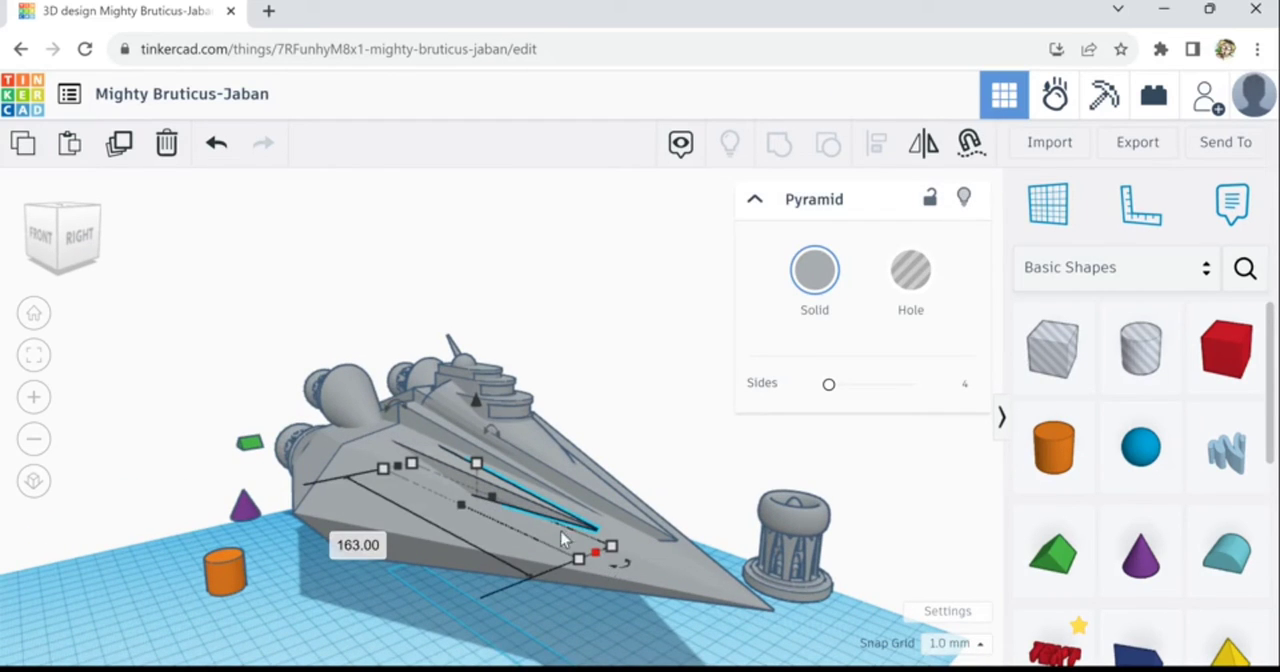
left_click_drag(562, 540, 645, 597)
left_click_drag(755, 613, 800, 577)
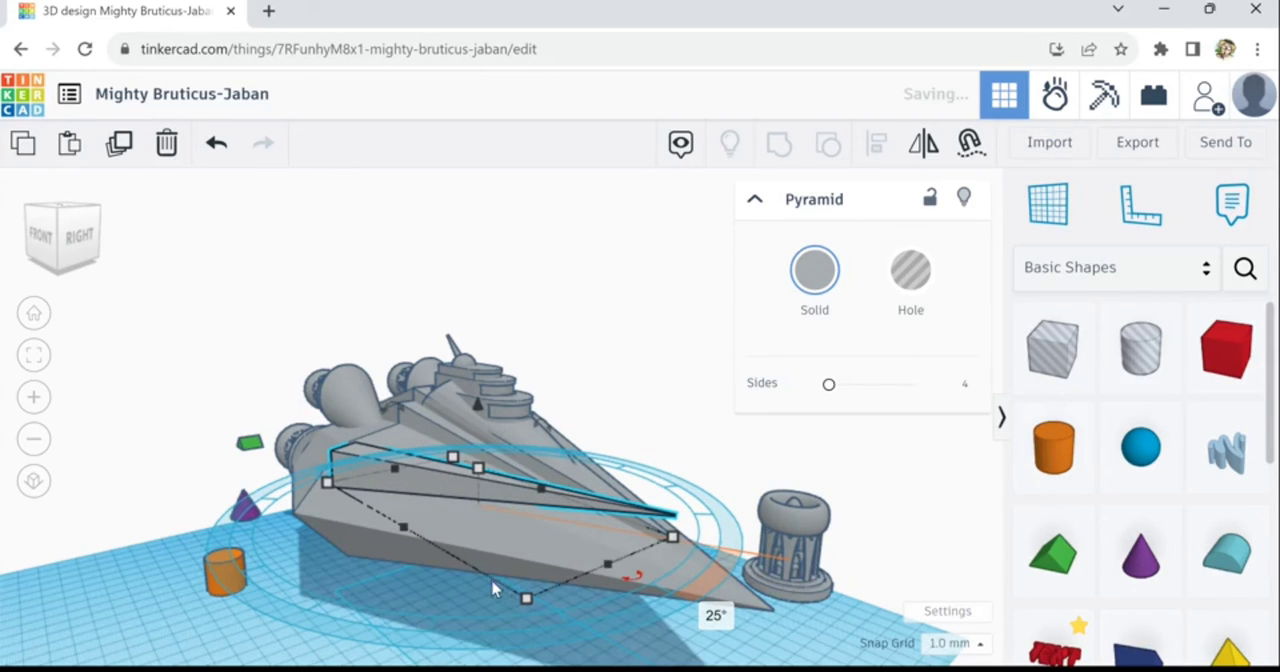
- Lower the side pyramid into the hull and fine-tune its height so that only thin edges protrude from the surface
scroll(400, 605, "down", 1)
right_click_drag(400, 605, 456, 589)
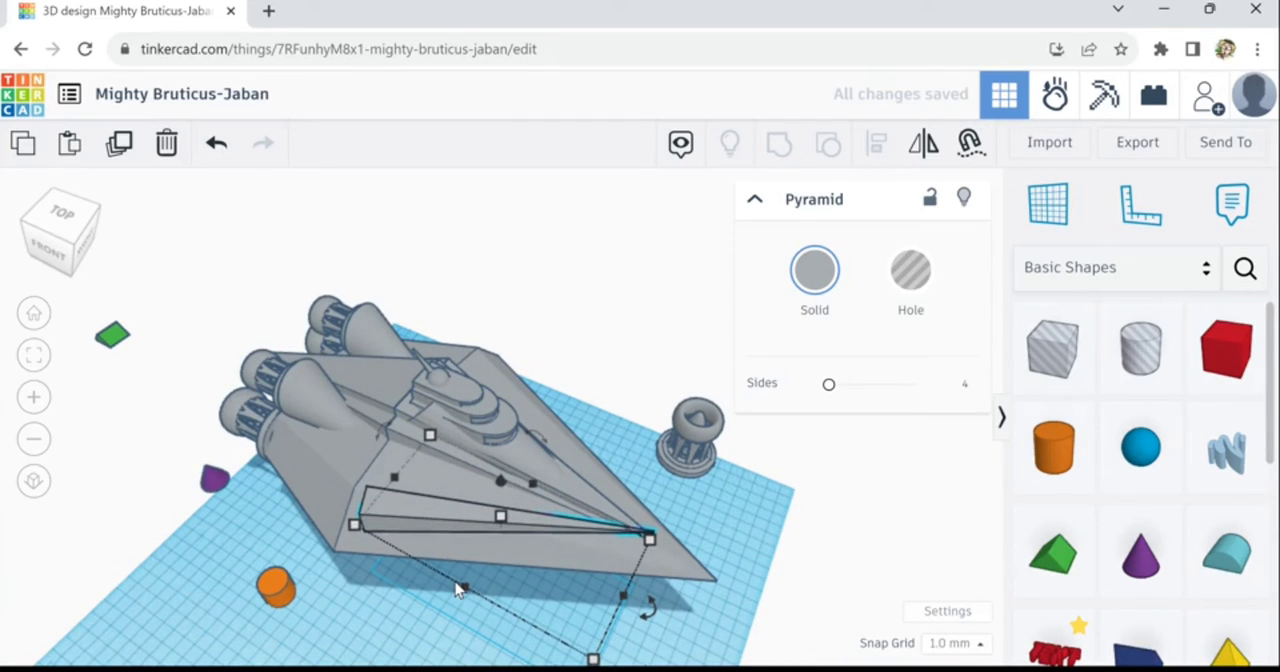
key("ctrl+Down")
key("ctrl+Down")
key("ctrl+Down")
key("ctrl+Down")
key("ctrl+Down")
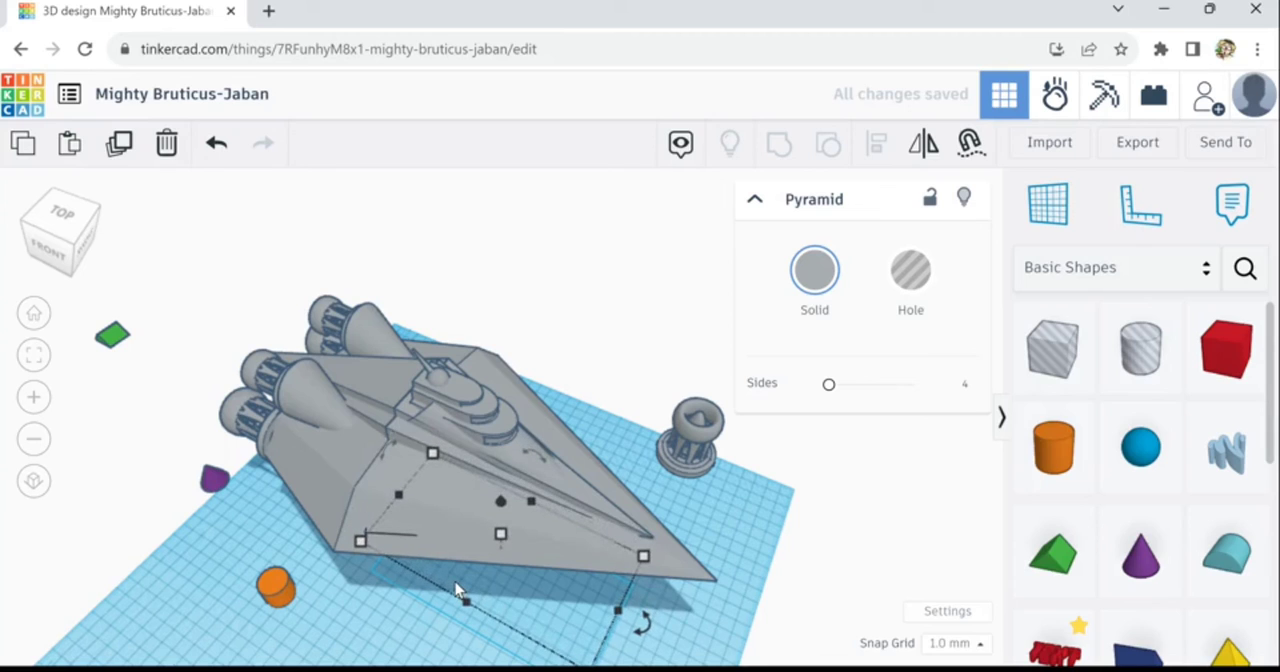
key("ctrl+Up")
key("ctrl+Up")
key("ctrl+Up")
key("ctrl+Up")
key("ctrl+Up")
key("ctrl+Up")
key("ctrl+Up")
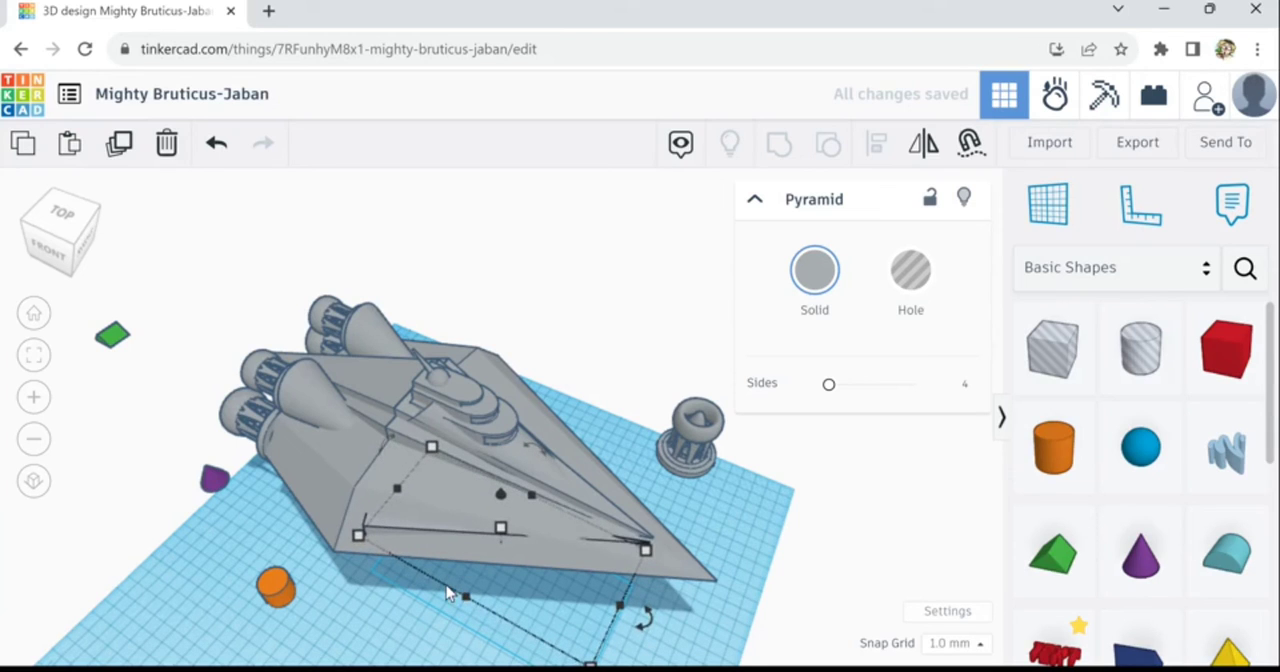
- Fine-tune the side pyramid's horizontal rotation along the hull's lower edge, finishing with a 6° turn
left_click_drag(647, 618, 735, 671)
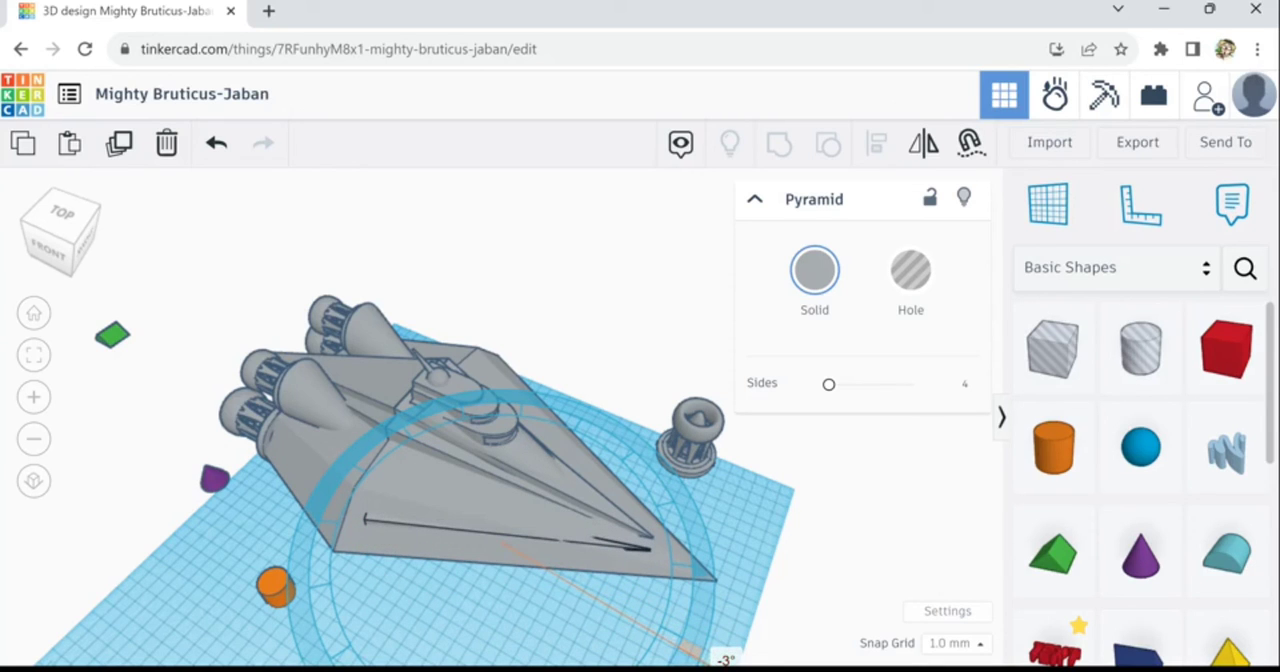
left_click_drag(763, 667, 731, 668)
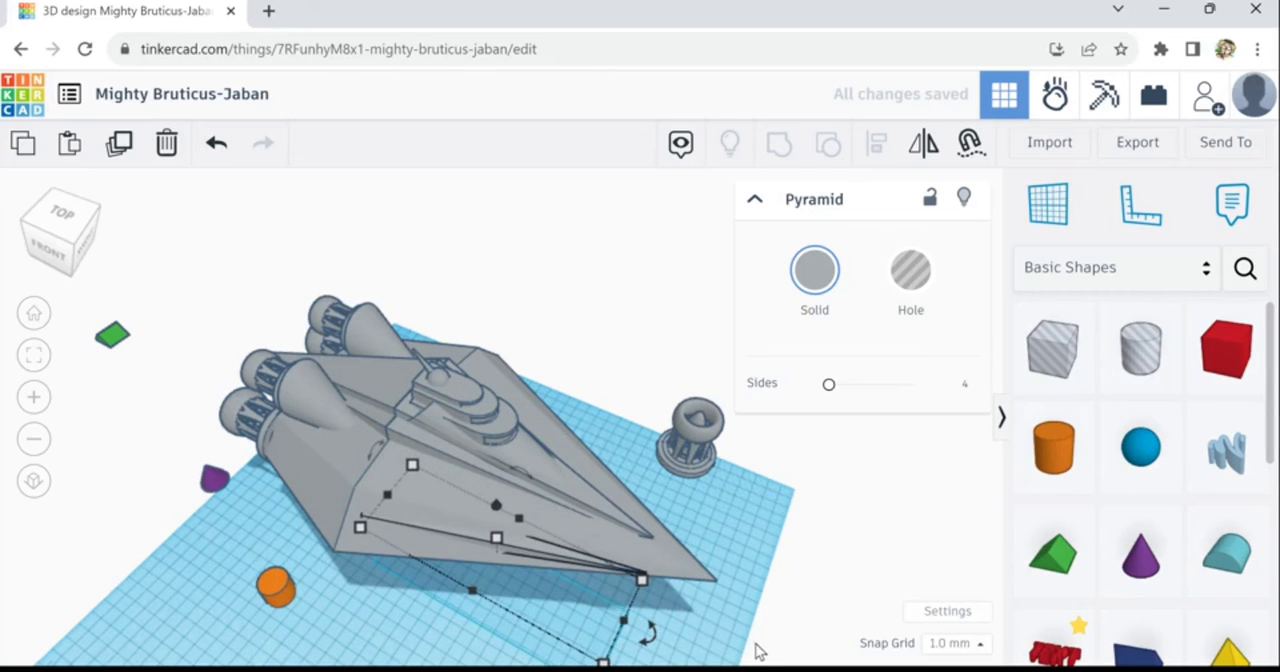
scroll(760, 630, "up", 3)
right_click_drag(735, 586, 690, 516)
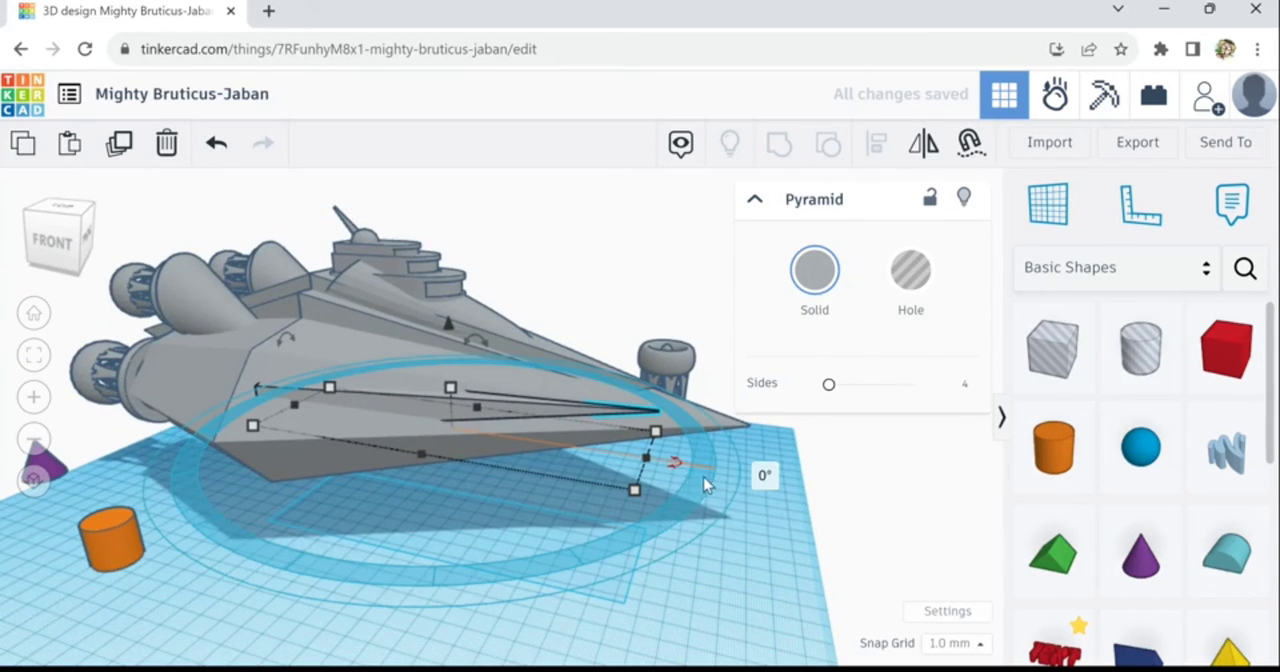
left_click_drag(704, 485, 750, 482)
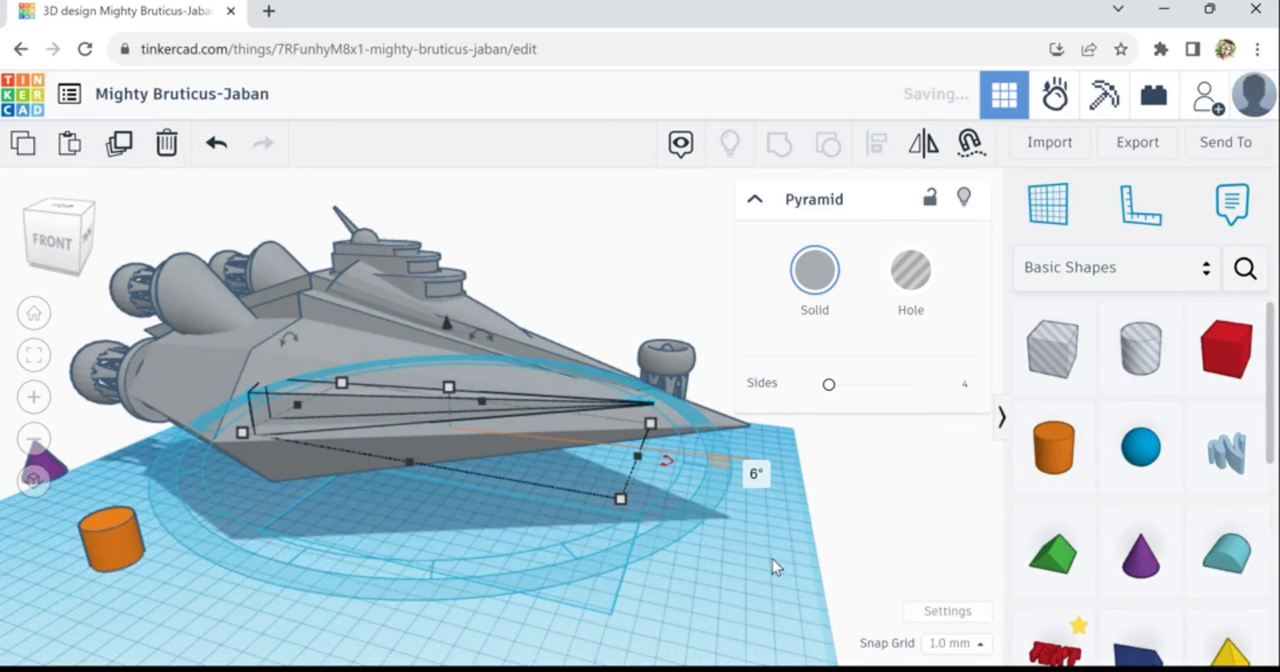
- Nudge the rotated side pyramid inward, deeper into the hull's side
right_click_drag(772, 662, 718, 626)
key("Up")
key("Up")
key("Up")
key("Up")
key("Up")
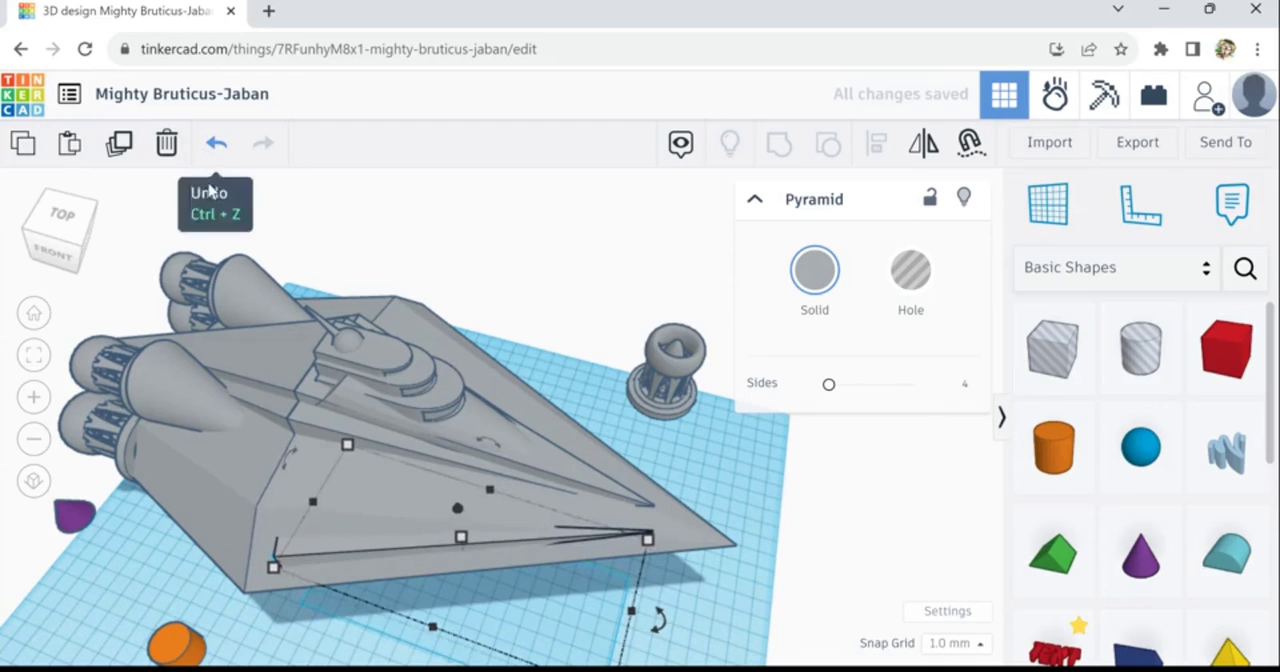
key("Up")
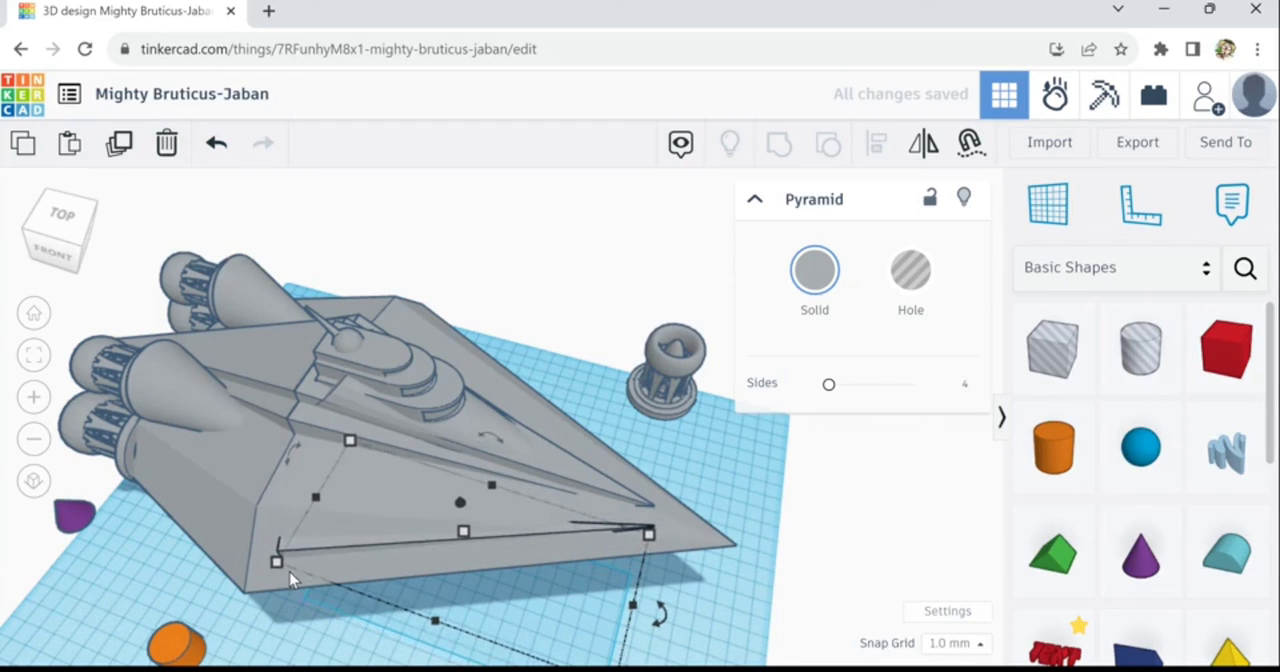
- Turn the side pyramid slightly more in the horizontal plane and shift it back outward along the hull's lower edge
left_click_drag(662, 610, 720, 610)
right_click_drag(751, 595, 710, 539)
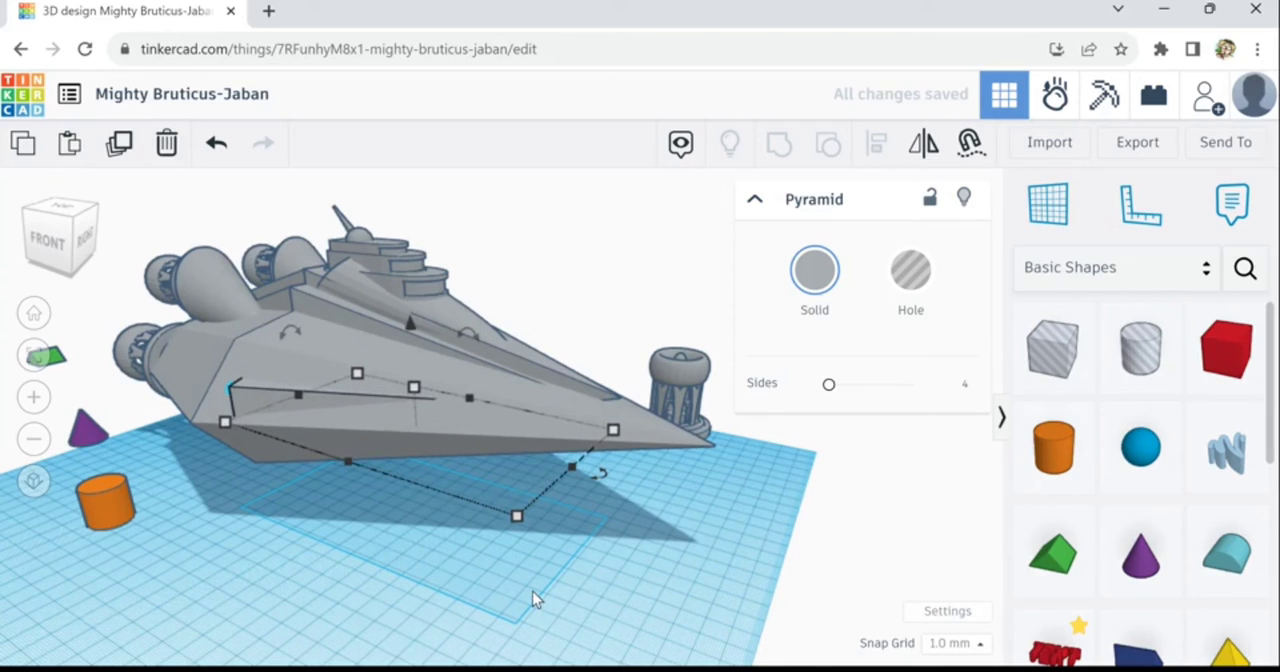
left_click_drag(532, 597, 490, 628)
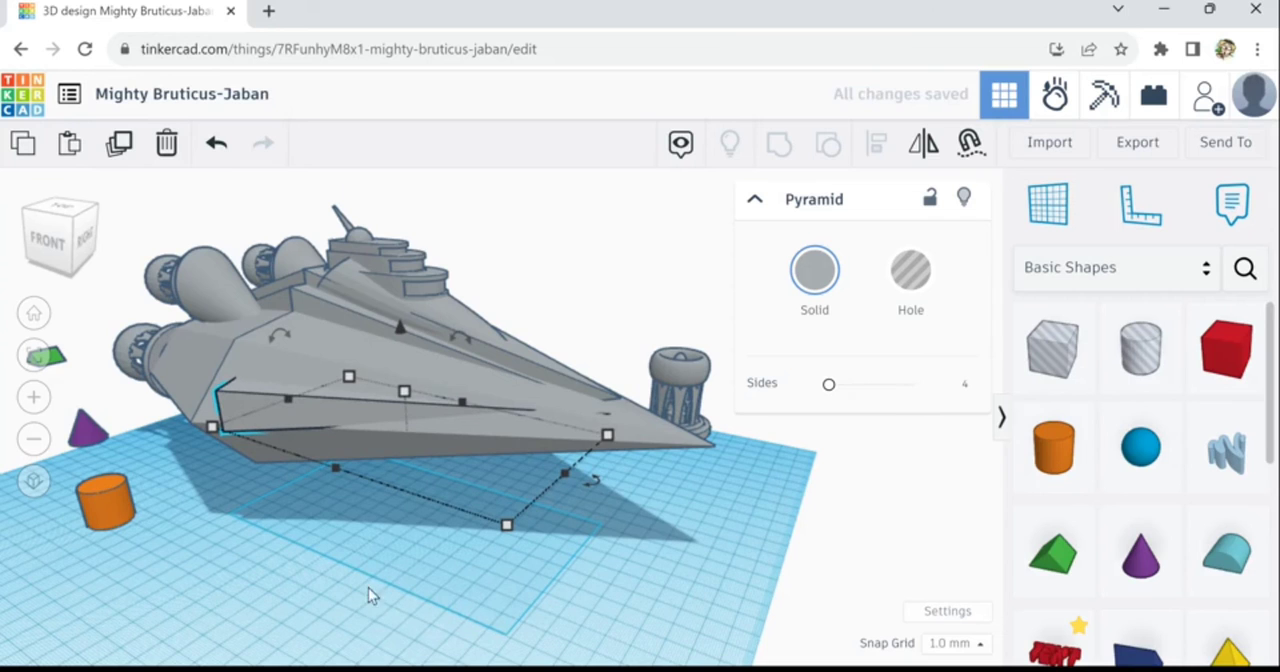
right_click_drag(368, 588, 452, 568)
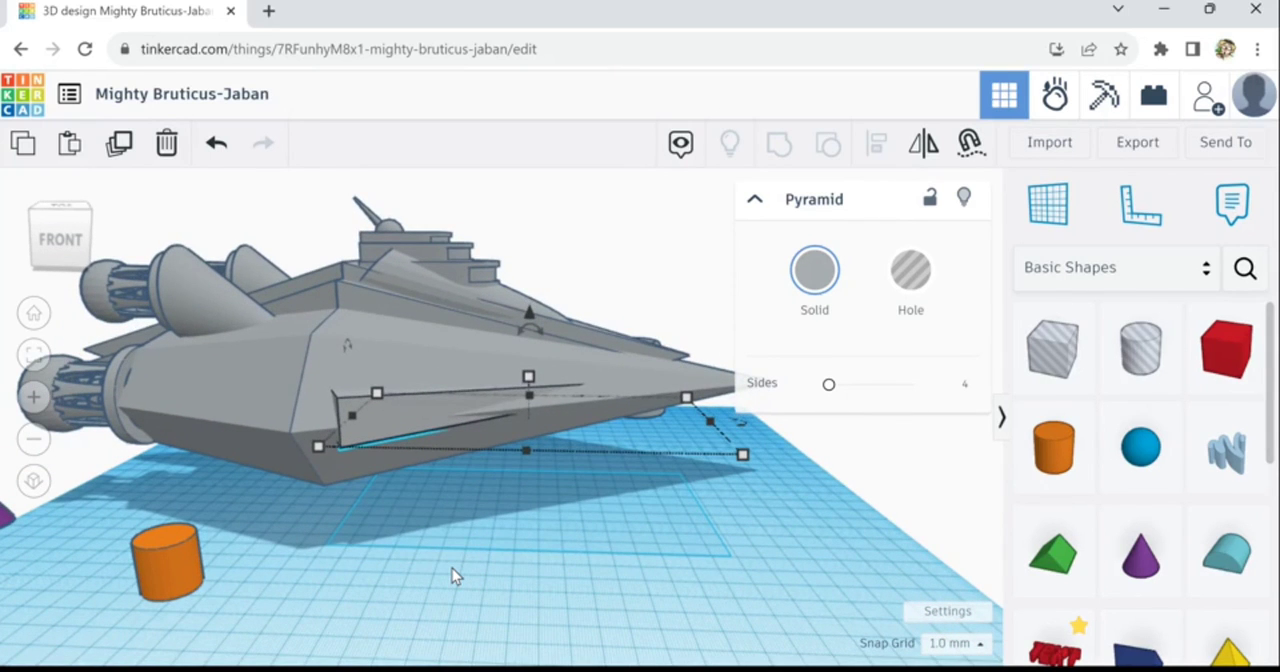
- Nudge the side pyramid outward so more of its faces protrude from the hull's lower edge
key("Down")
key("Down")
key("Down")
key("Down")
key("Down")
key("Down")
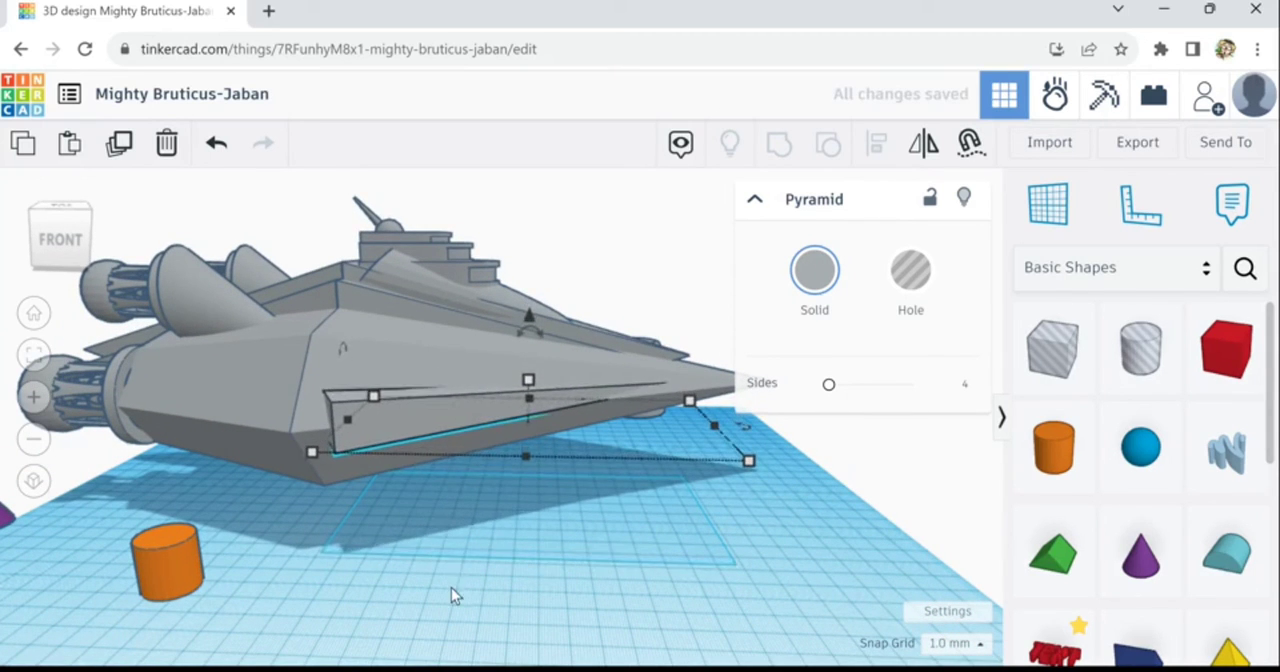
- Duplicate the side pyramid and raise the copy slightly above the original on the hull's side
right_click_drag(487, 652, 240, 410)
left_click(245, 403)
left_click(71, 148)
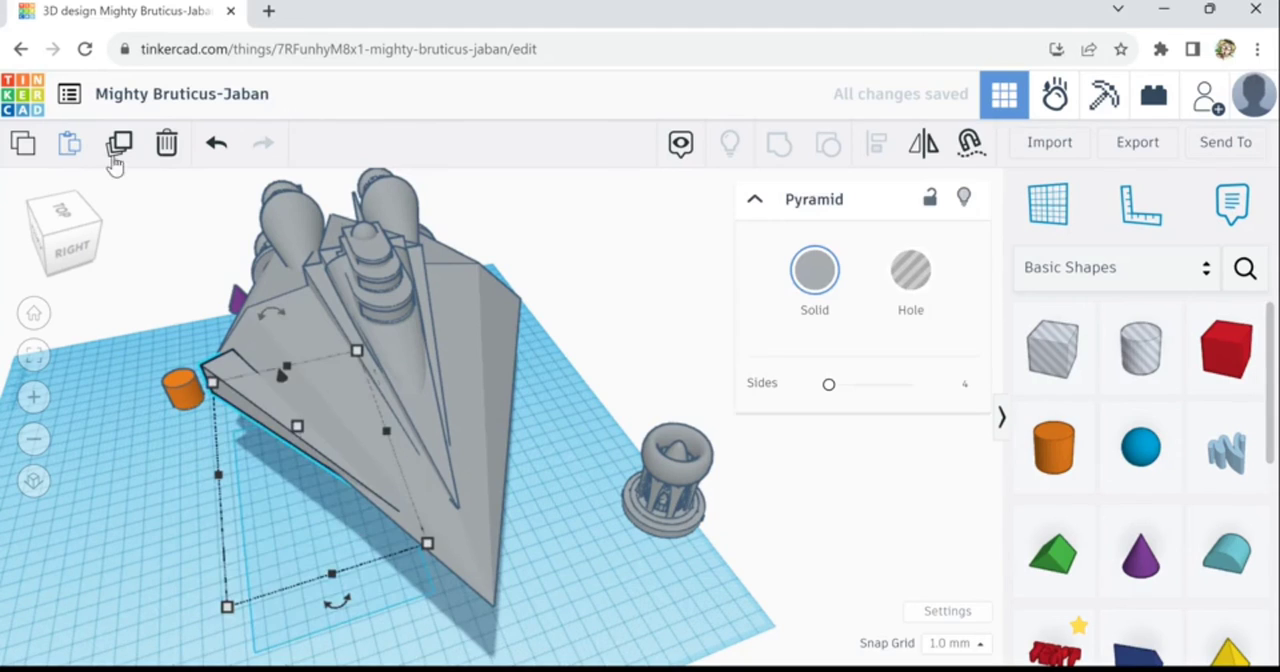
left_click(128, 152)
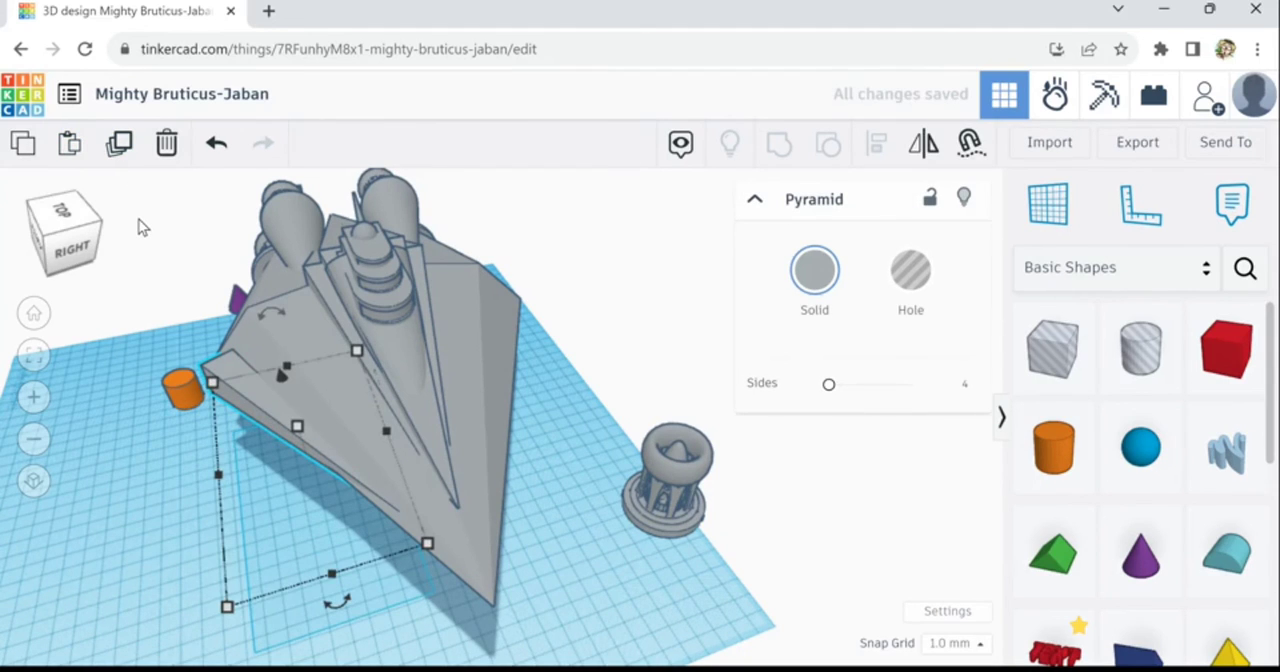
key("ctrl+Up")
key("ctrl+Up")
key("ctrl+Up")
key("ctrl+Up")
key("ctrl+Up")
key("ctrl+Up")
key("ctrl+Up")
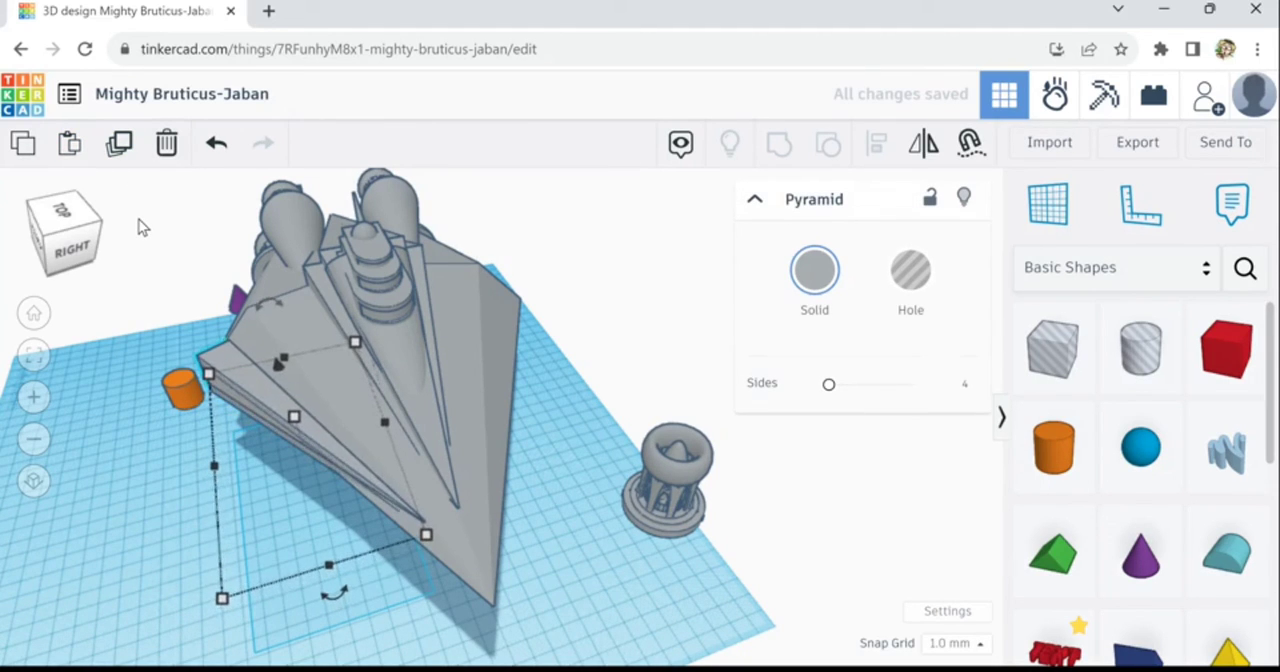
- Shift the raised copy inward over the hull and fine-tune its position so only thin edges protrude beside the original
key("Right")
key("Right")
key("Right")
key("Right")
key("Right")
key("Right")
key("Right")
key("Right")
key("Right")
key("Right")
key("Right")
key("Right")
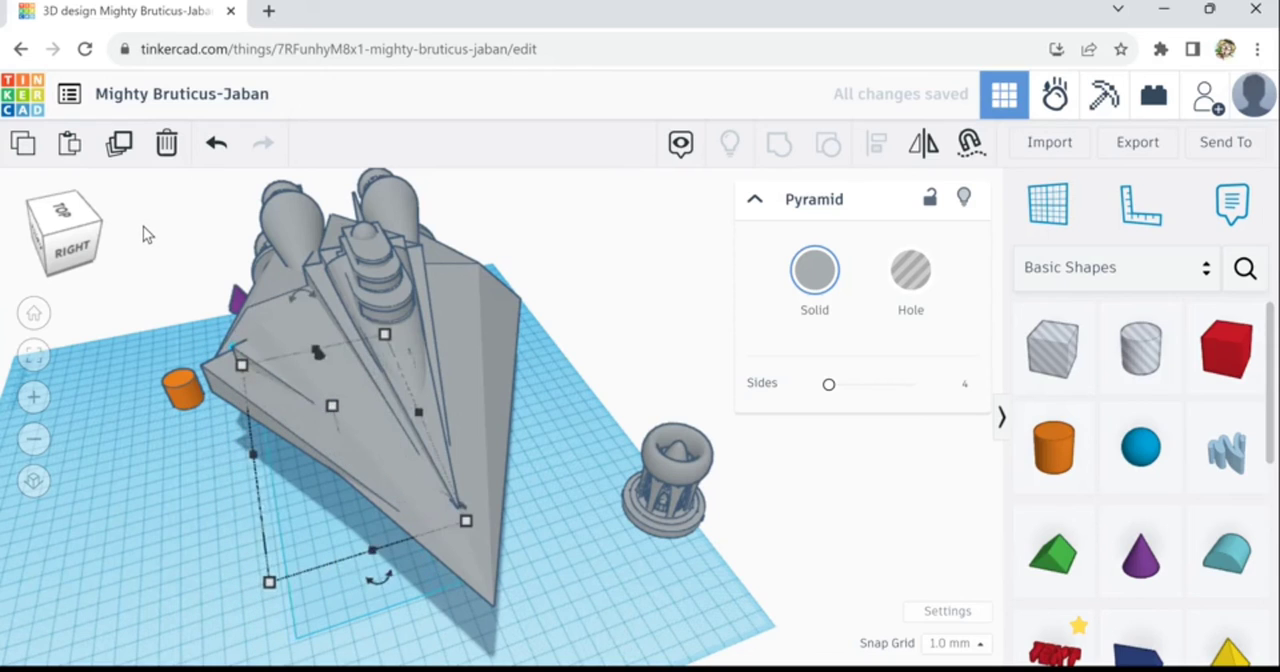
key("Down")
key("Down")
key("Down")
key("Down")
key("Down")
key("Down")
key("Down")
key("Down")
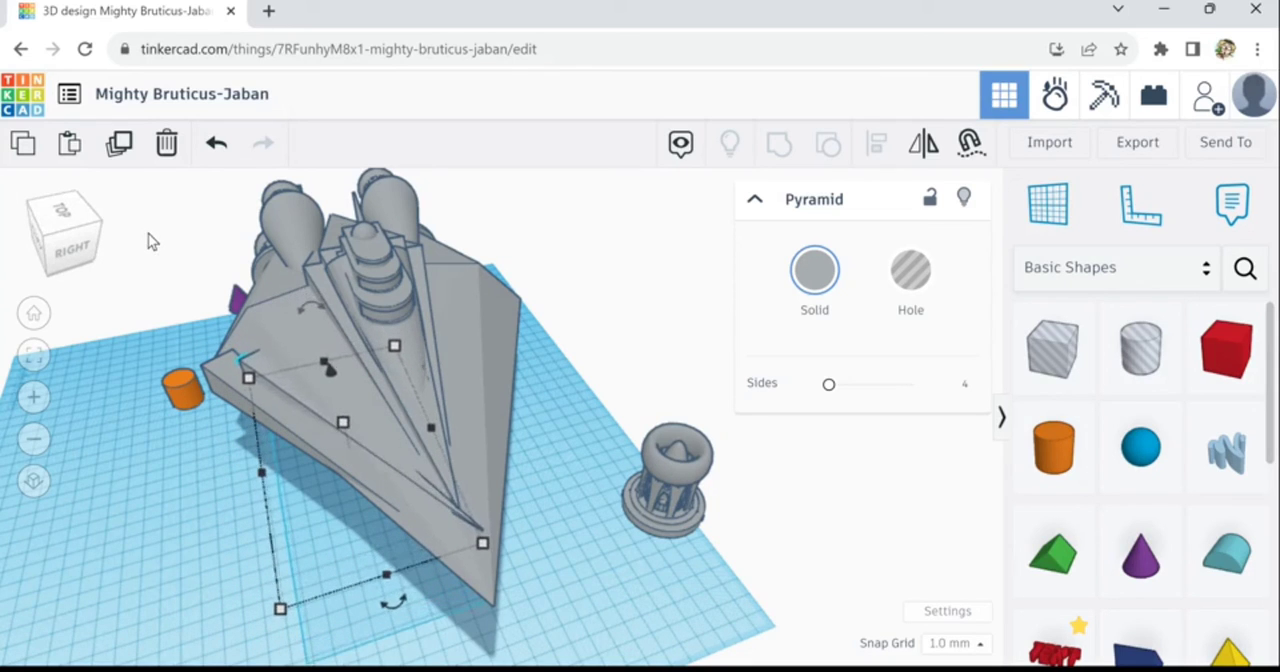
key("Down")
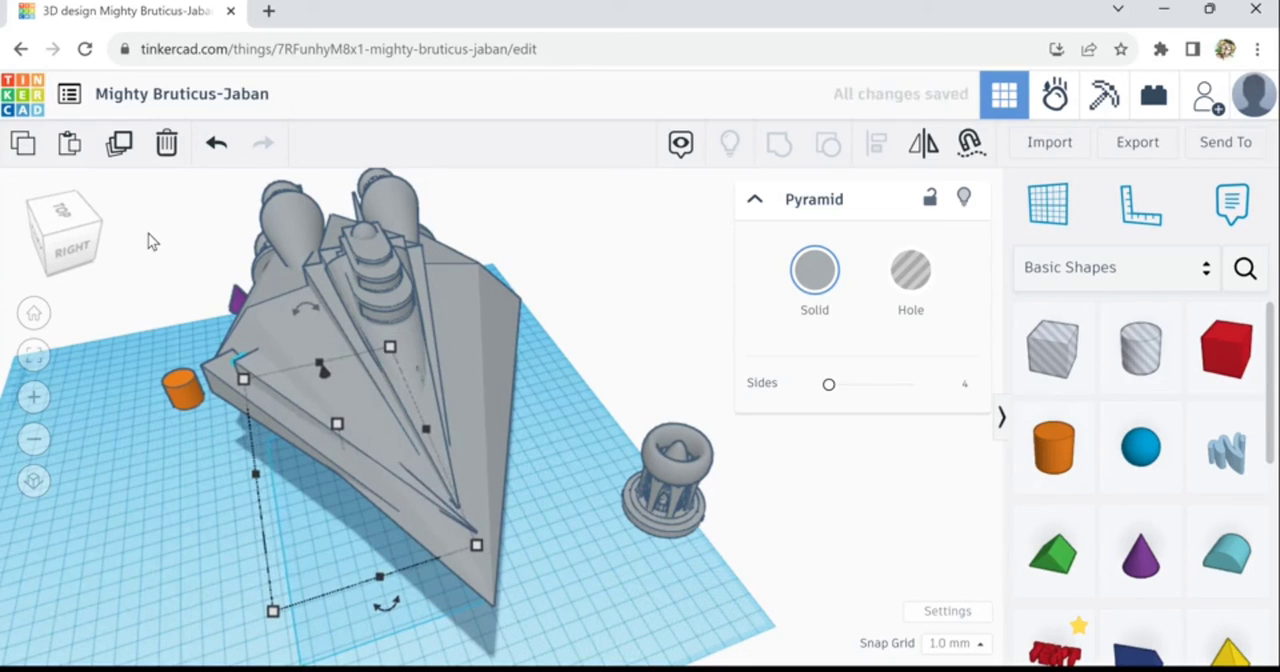
key("Down")
key("Down")
key("Down")
key("Down")
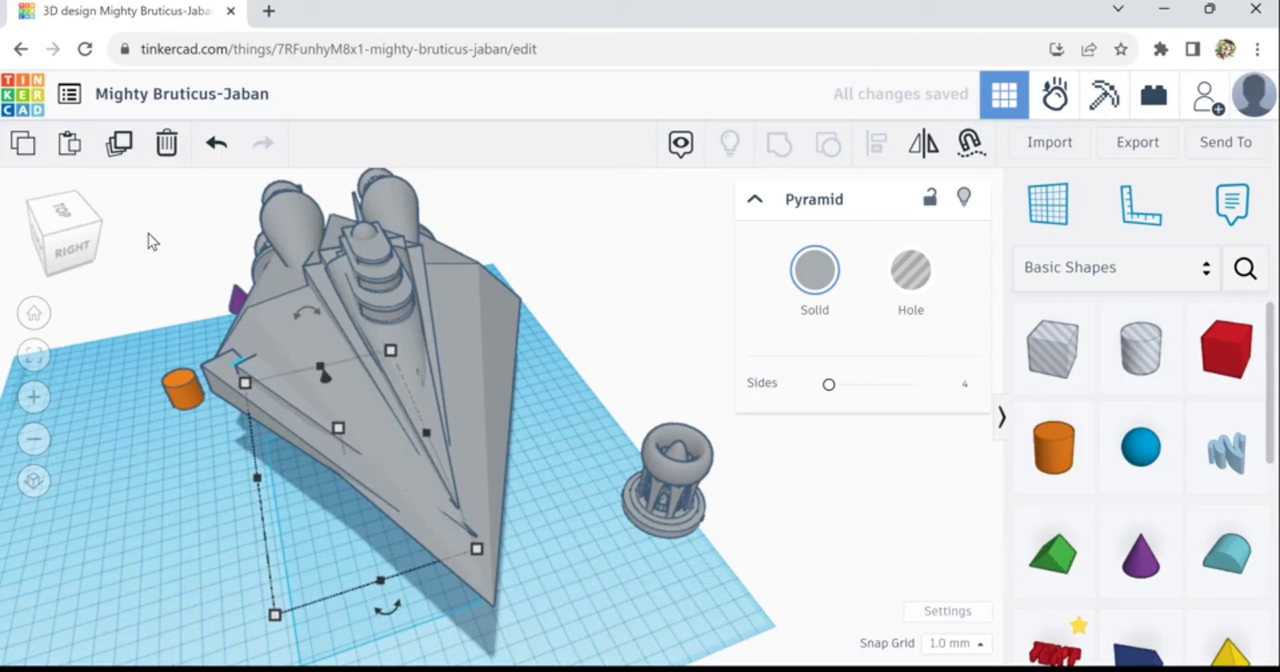
key("Down")
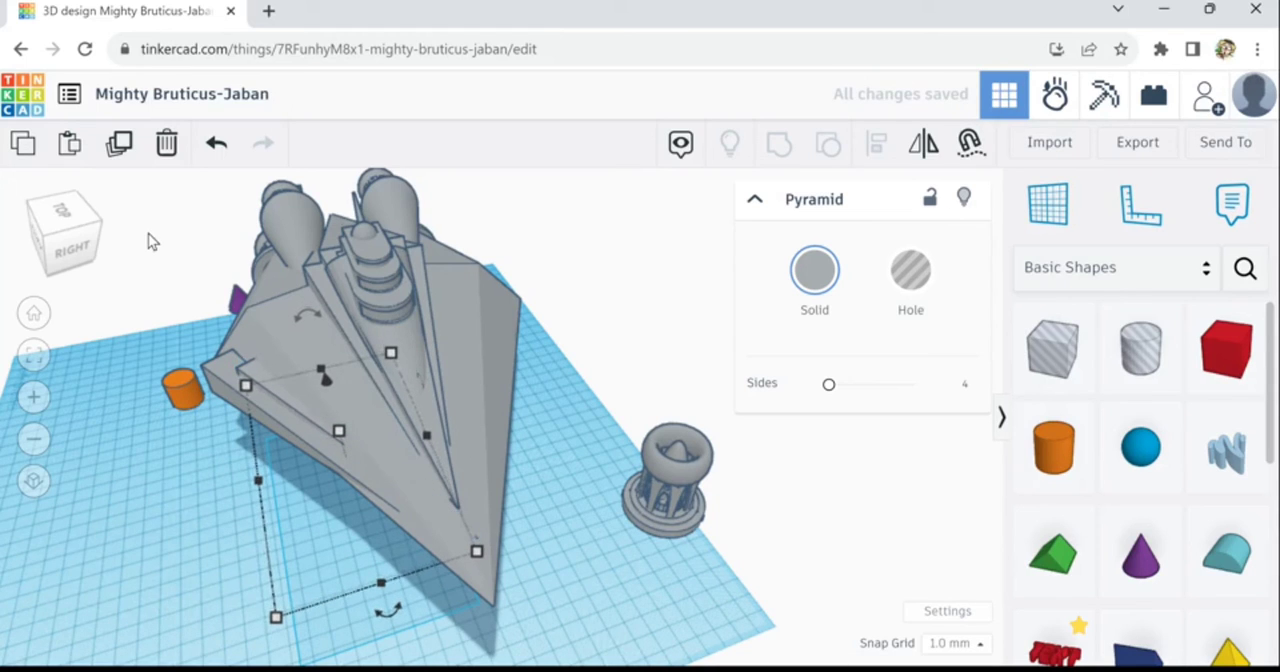
- Duplicate both side pyramids together and mirror the copies across the hull's width
left_click(129, 158)
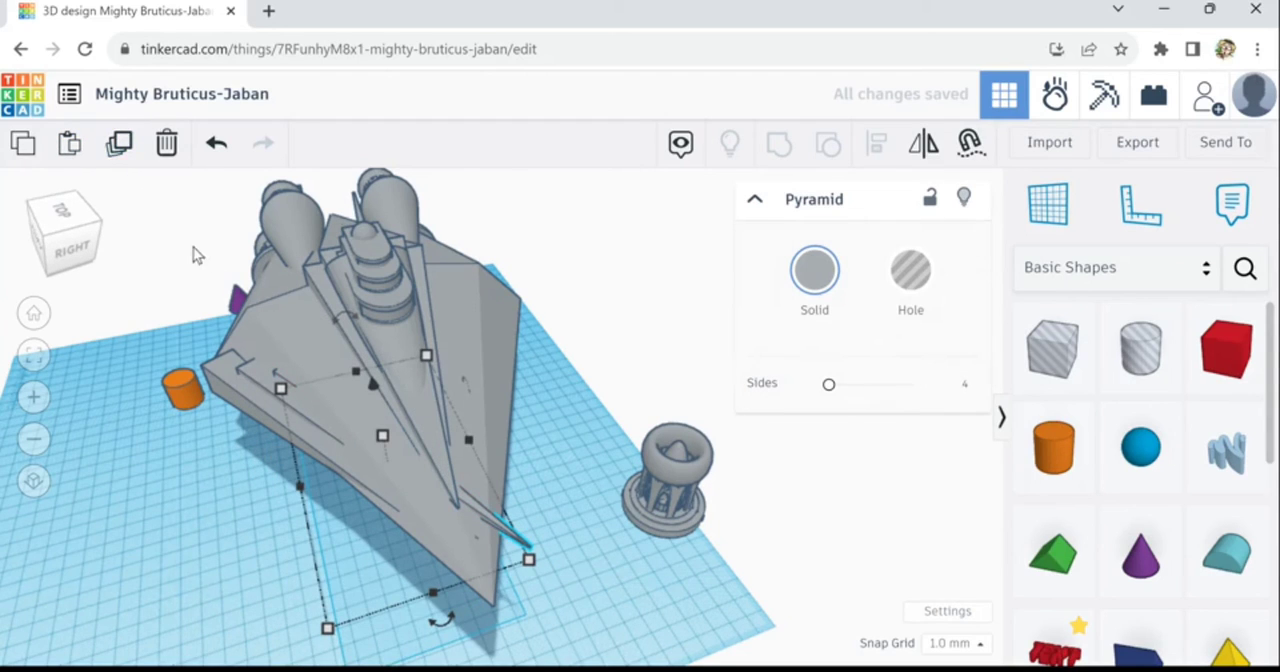
left_click(185, 476)
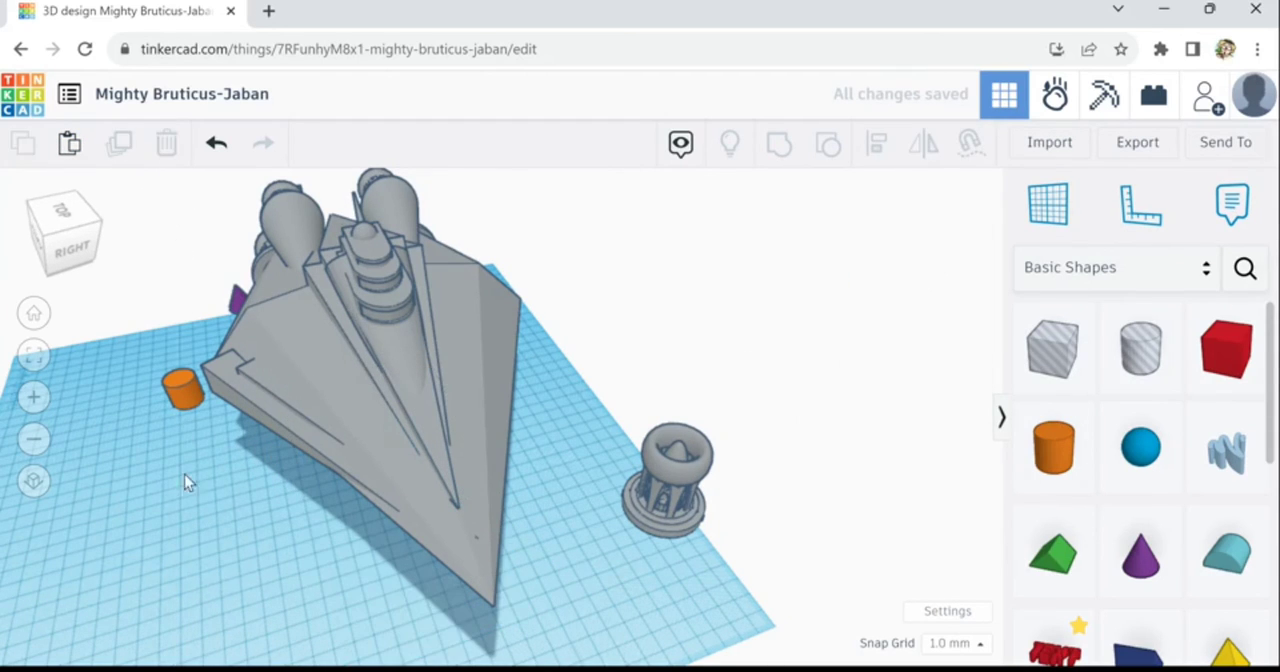
left_click(255, 386)
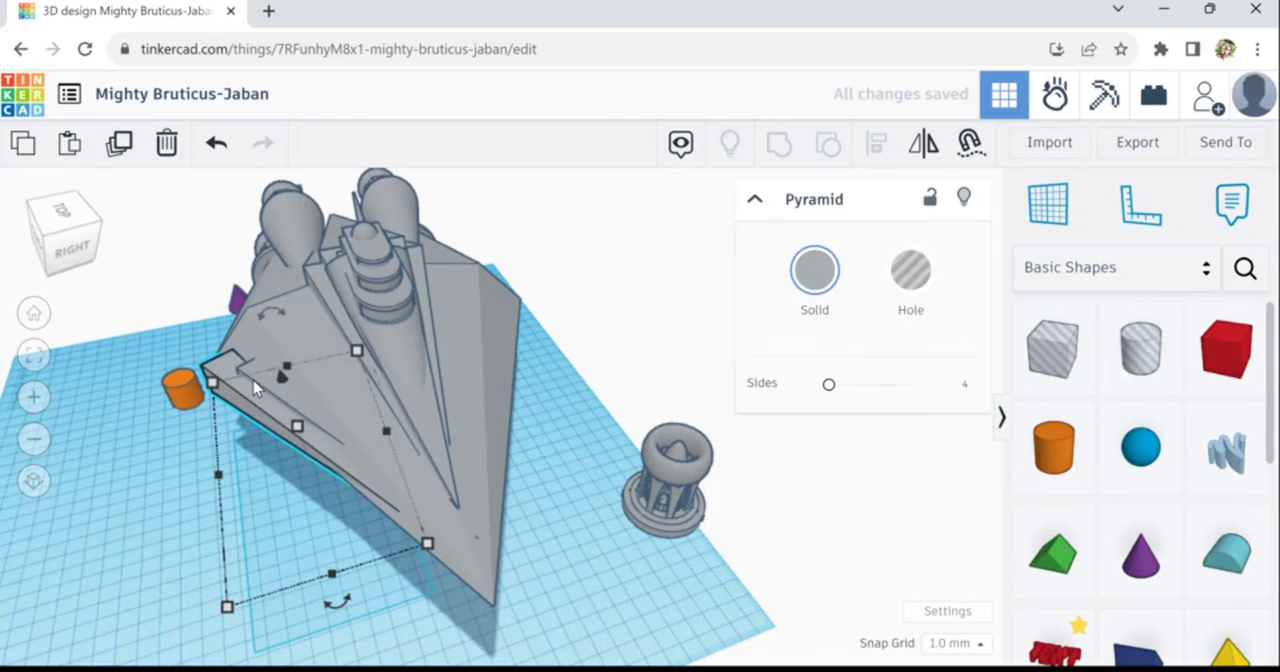
left_click(251, 378, "shift")
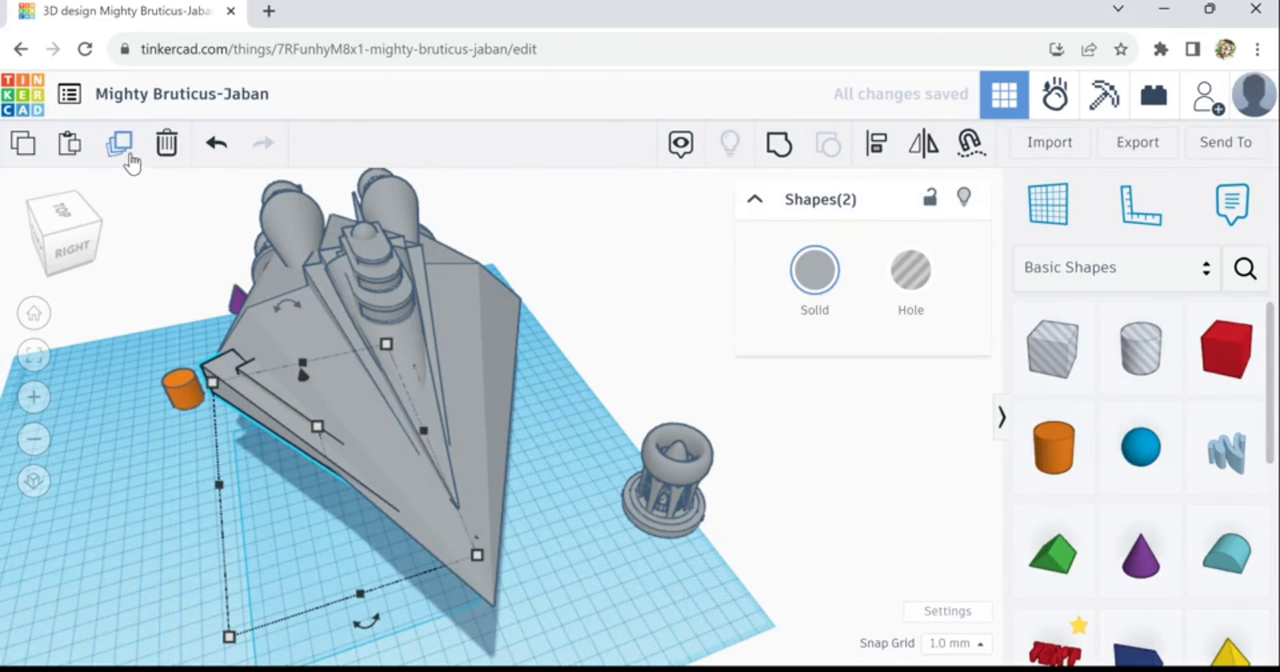
left_click(882, 166)
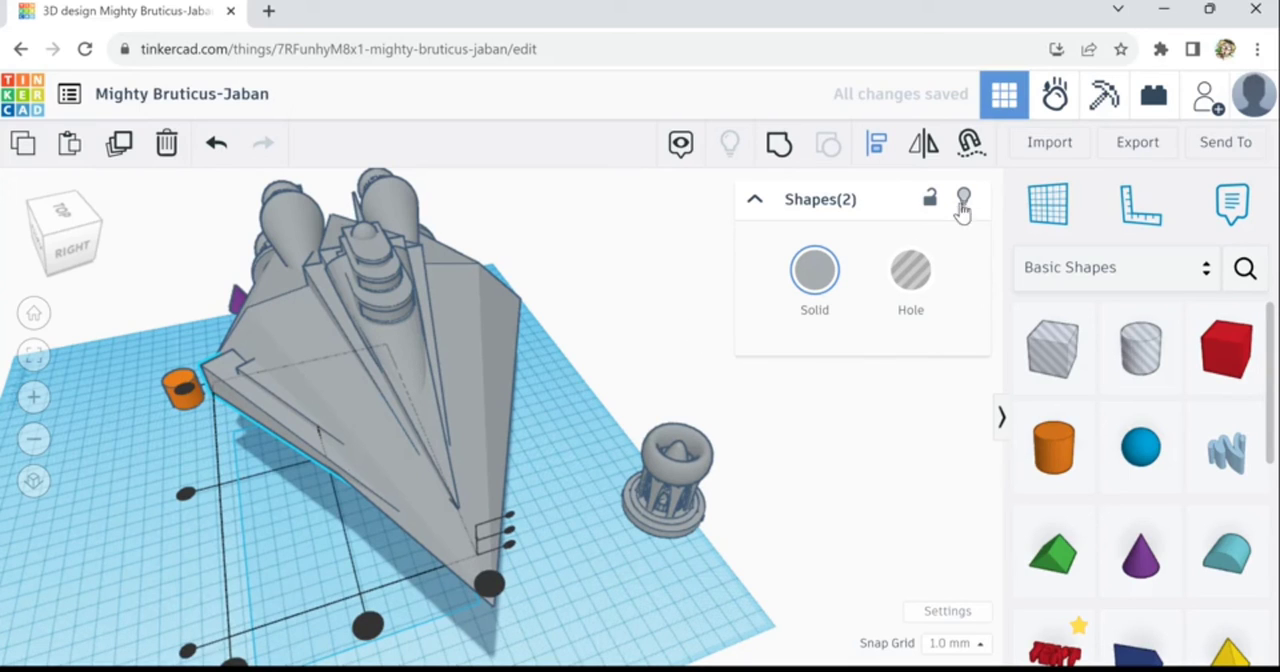
left_click(318, 483)
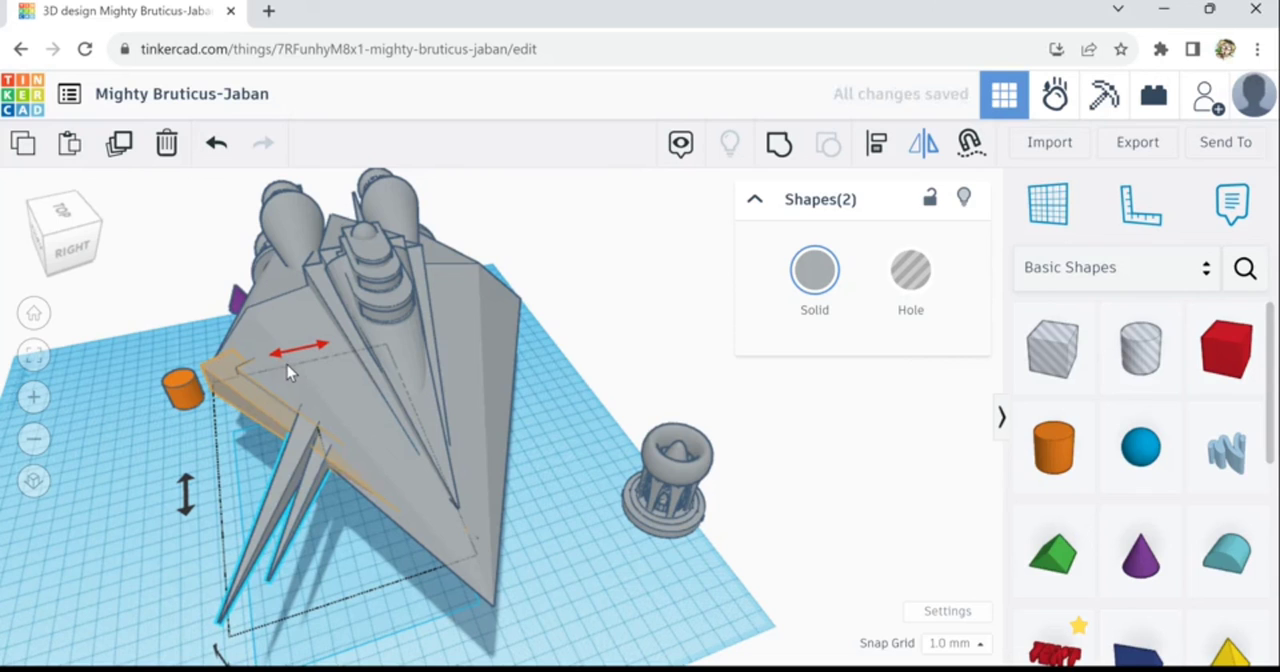
- Move the mirrored pyramid pair across to the hull's opposite side and embed it along the outer edge
key("shift+Right")
key("shift+Right")
key("shift+Right")
key("shift+Right")
key("shift+Right")
key("shift+Right")
key("shift+Right")
key("shift+Right")
key("shift+Right")
key("shift+Right")
key("shift+Right")
key("shift+Right")
key("shift+Right")
key("shift+Right")
key("shift+Right")
key("shift+Right")
key("shift+Right")
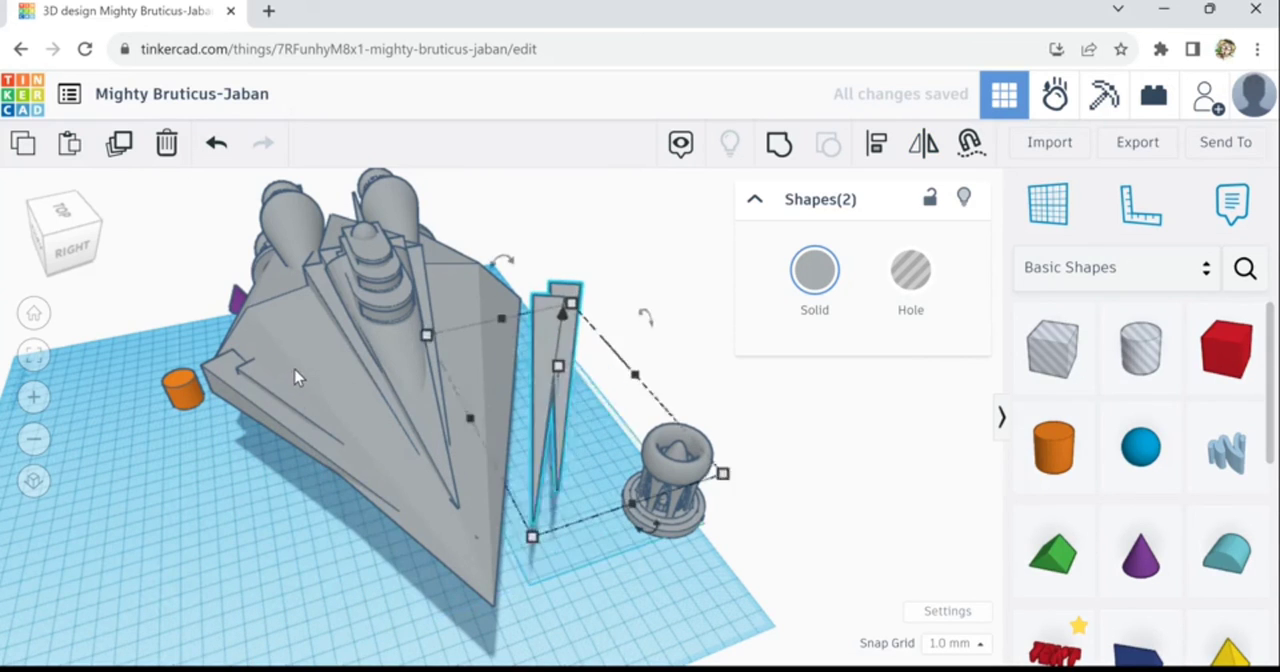
key("shift+Left")
key("shift+Left")
key("shift+Left")
key("shift+Left")
key("shift+Left")
key("shift+Left")
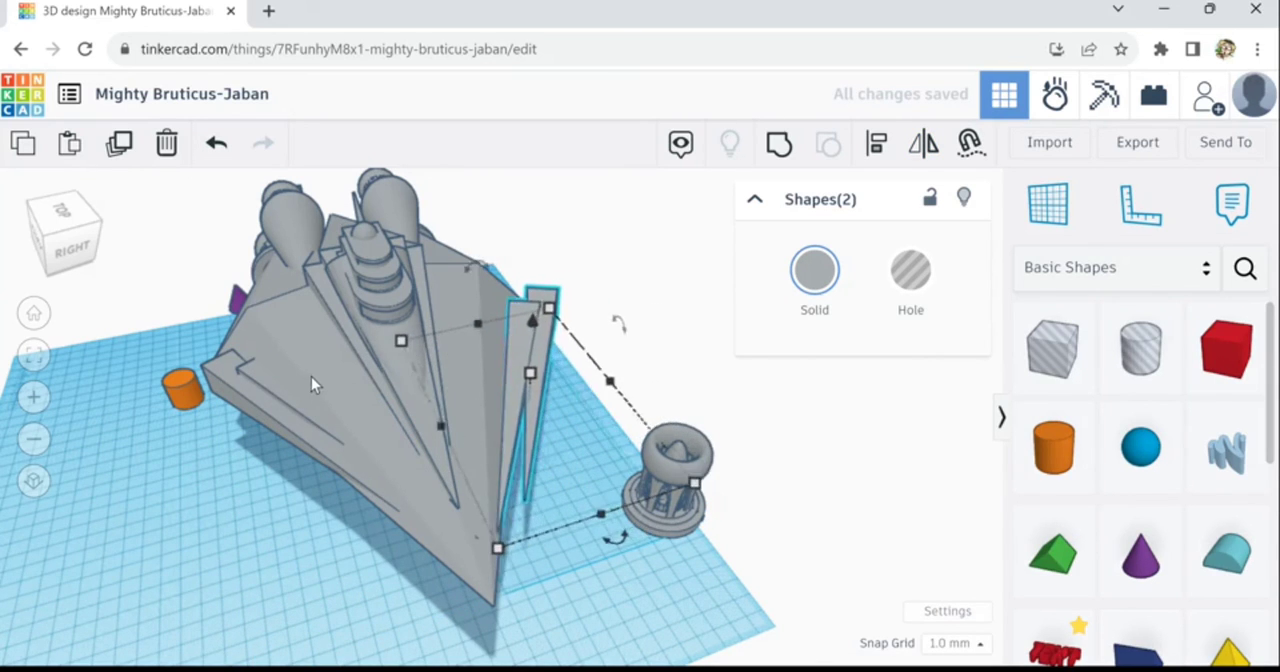
key("shift+Left")
key("shift+Left")
key("shift+Left")
key("shift+Left")
key("shift+Left")
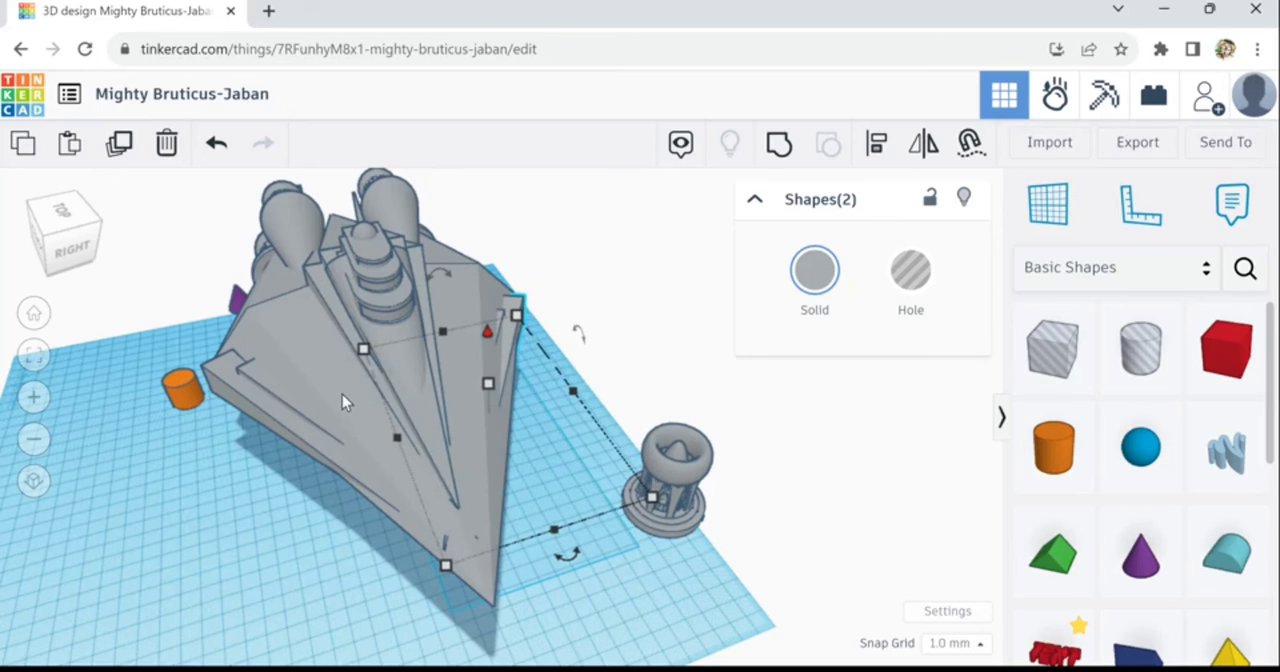
key("shift+Right")
key("shift+Right")
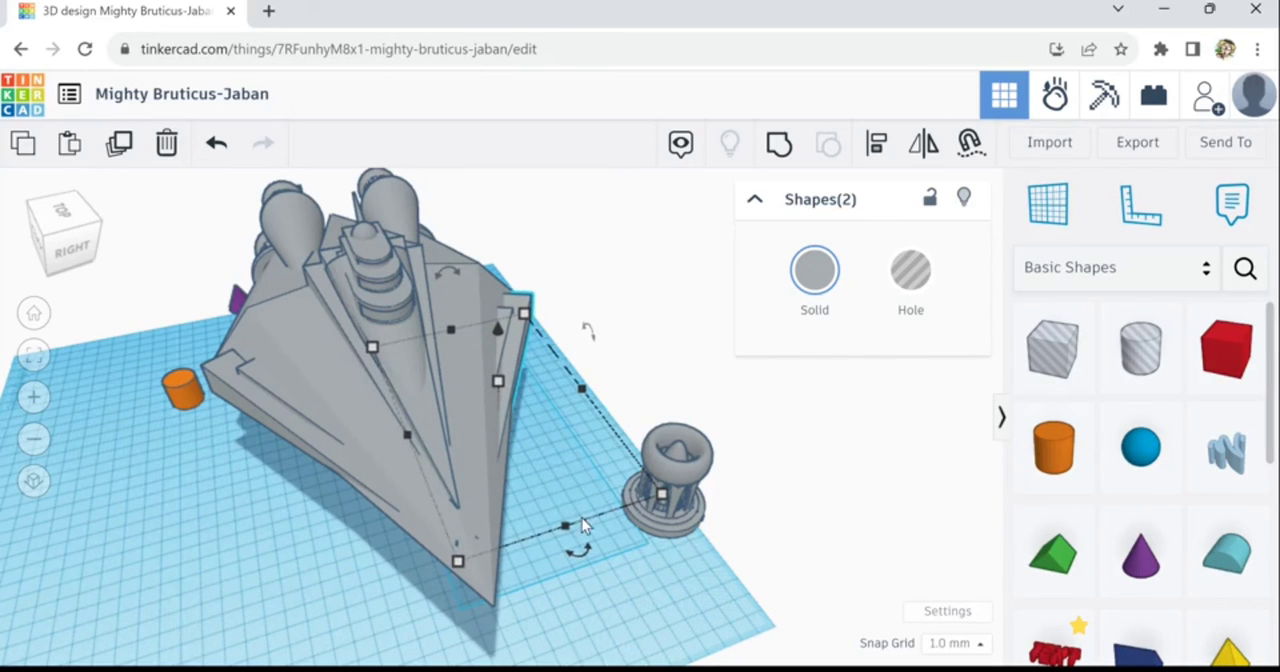
key("Right")
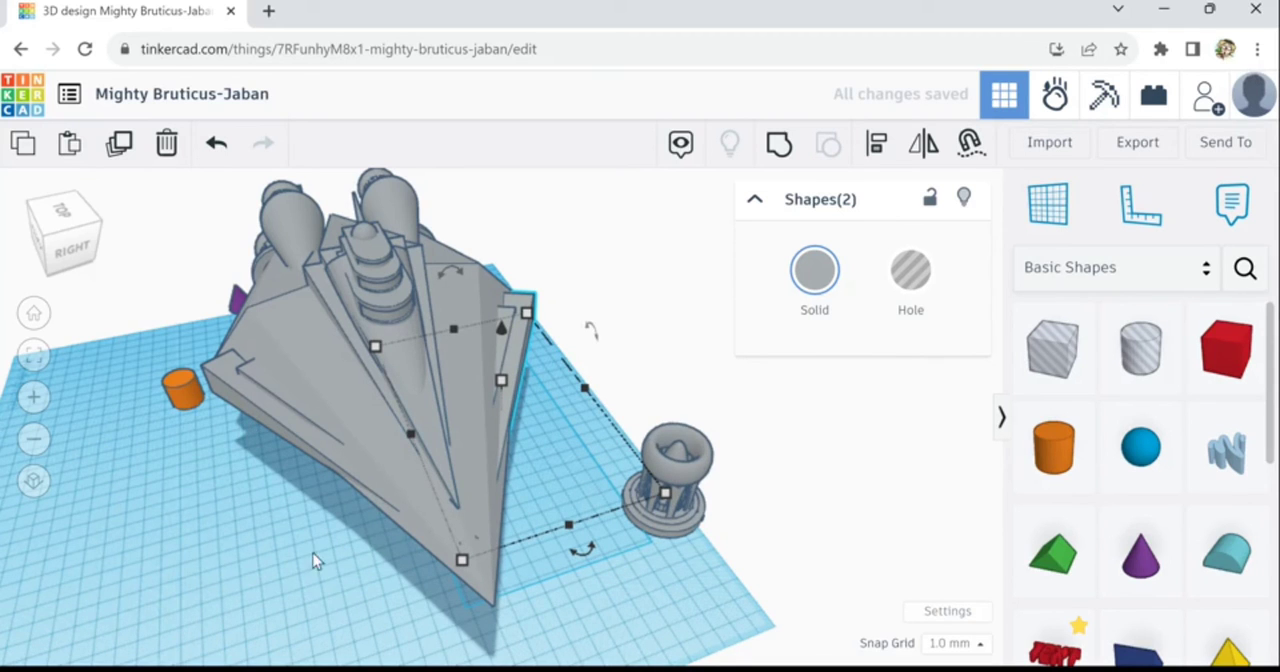
- Nudge the mirrored pyramid pair slightly outward to match how far the original pair protrudes
right_click_drag(404, 546, 677, 522)
right_click_drag(769, 520, 349, 555)
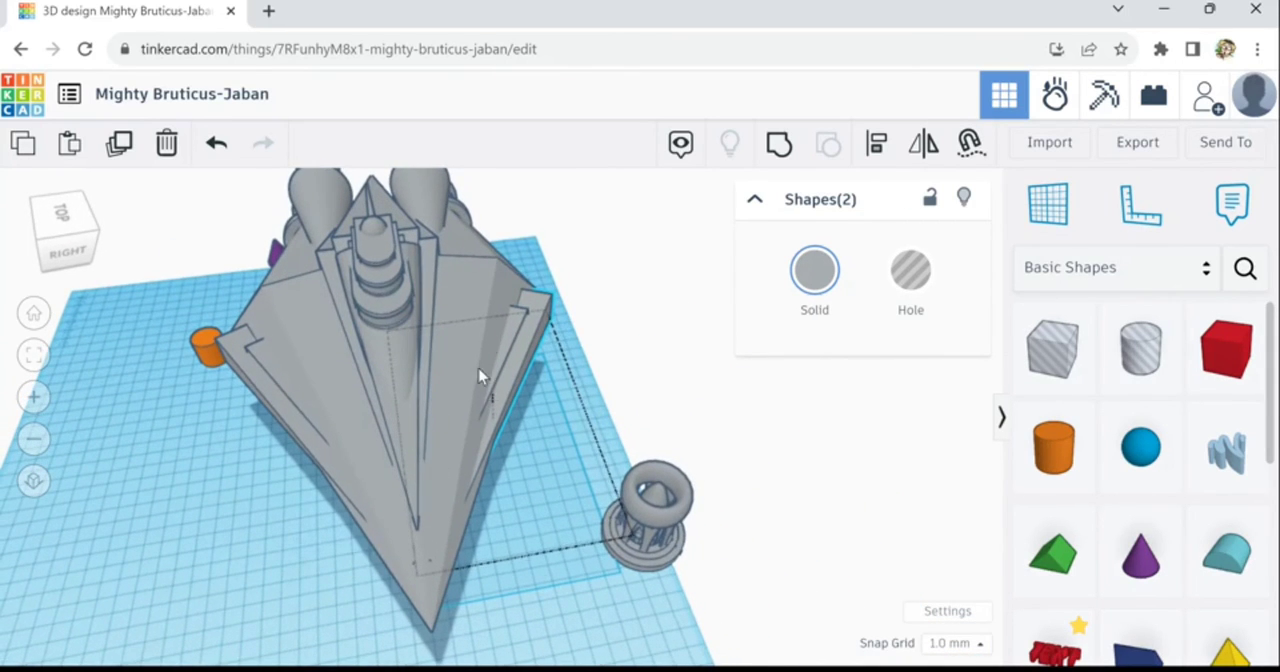
key("Right")
key("Right")
key("Right")
key("Right")
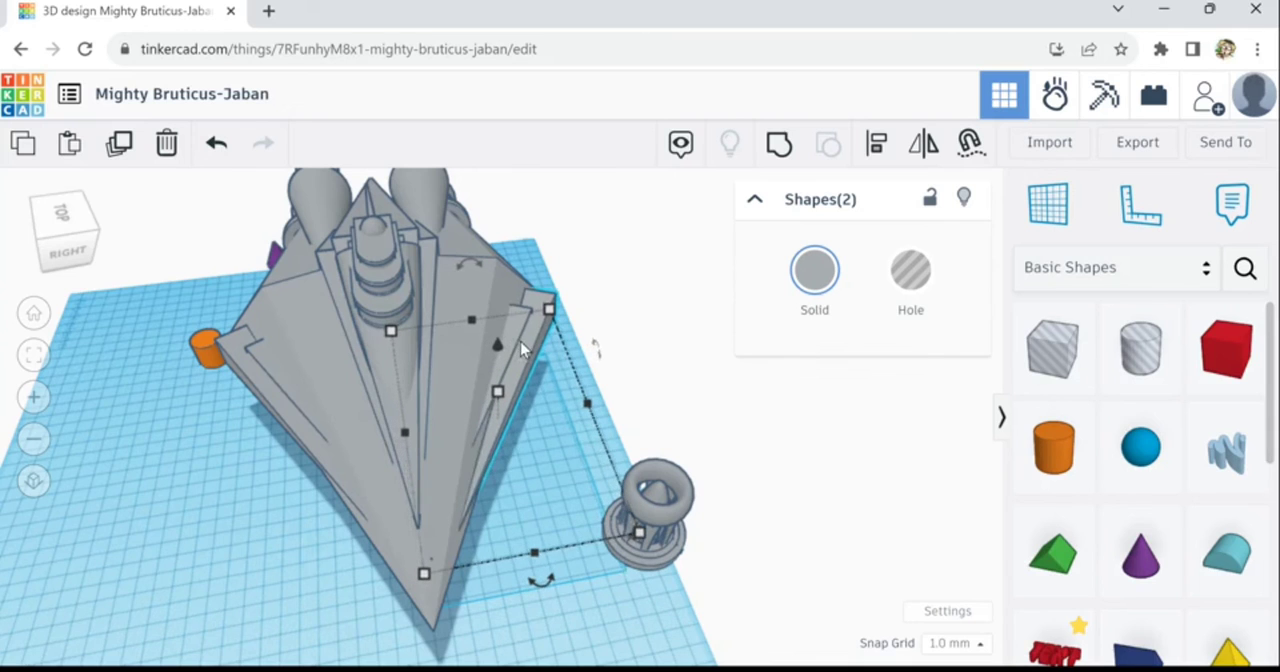
- Nudge the mirrored pyramid pair back inward, checking its fit closely at the hull's rear corner
scroll(529, 336, "up", 1)
scroll(530, 334, "up", 5)
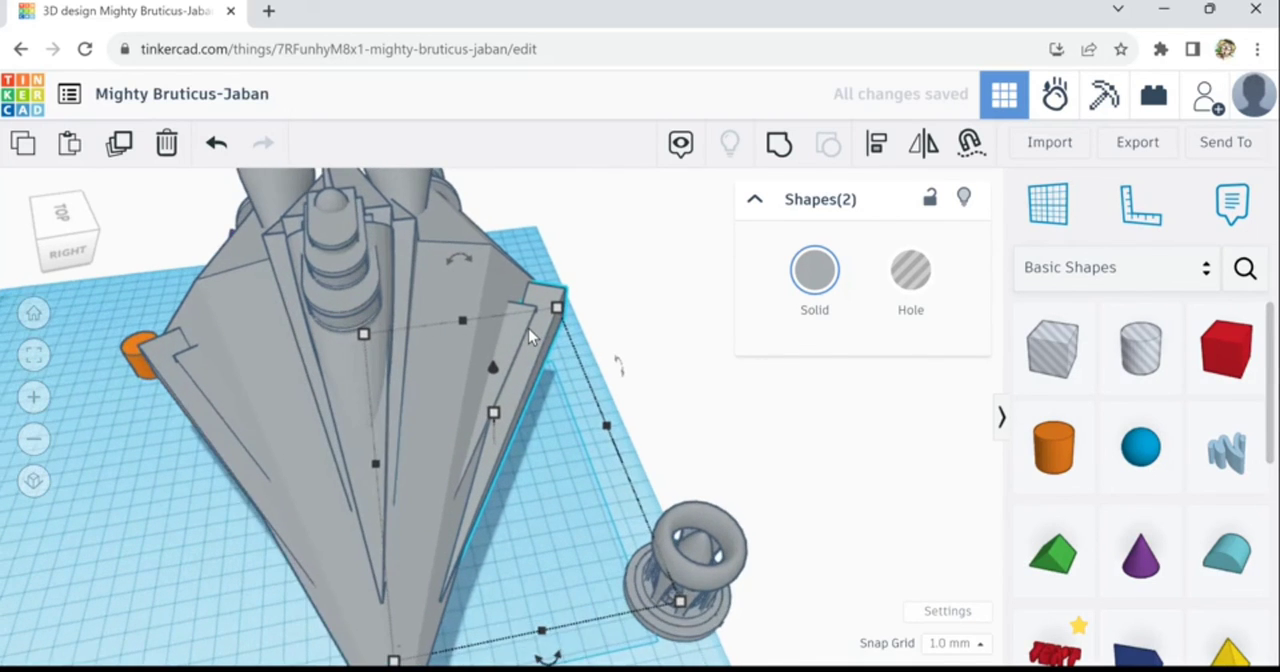
scroll(530, 334, "up", 1)
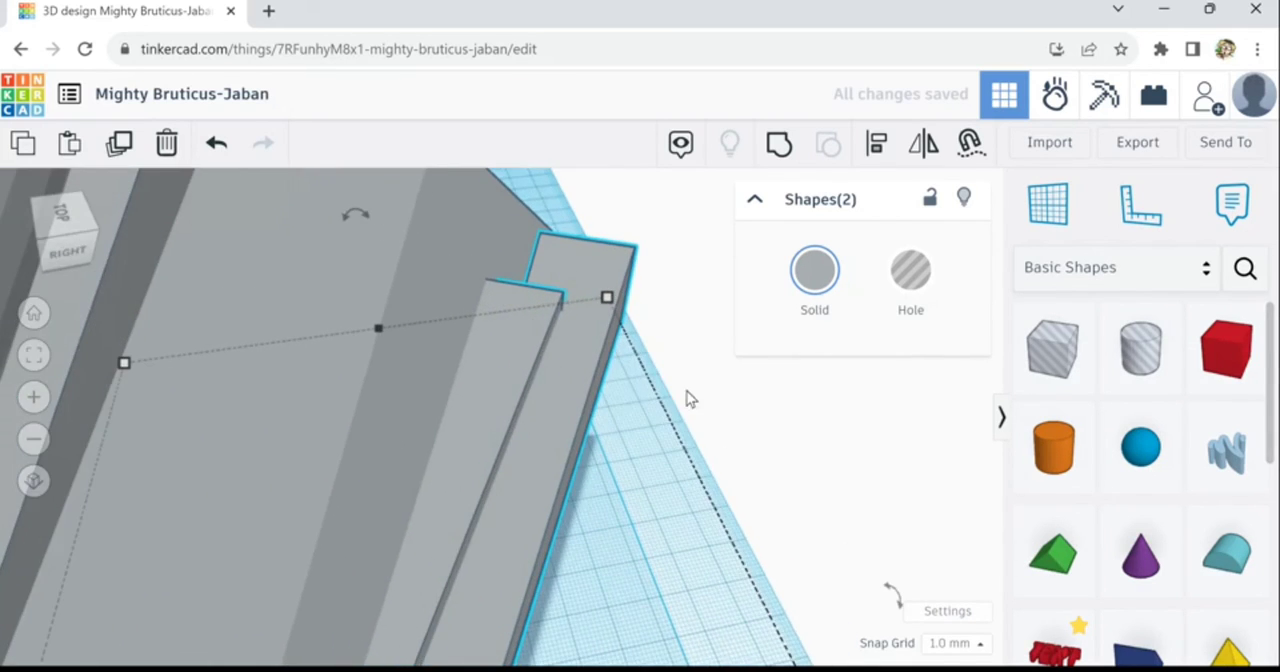
right_click_drag(694, 429, 694, 432)
key("Left")
key("Left")
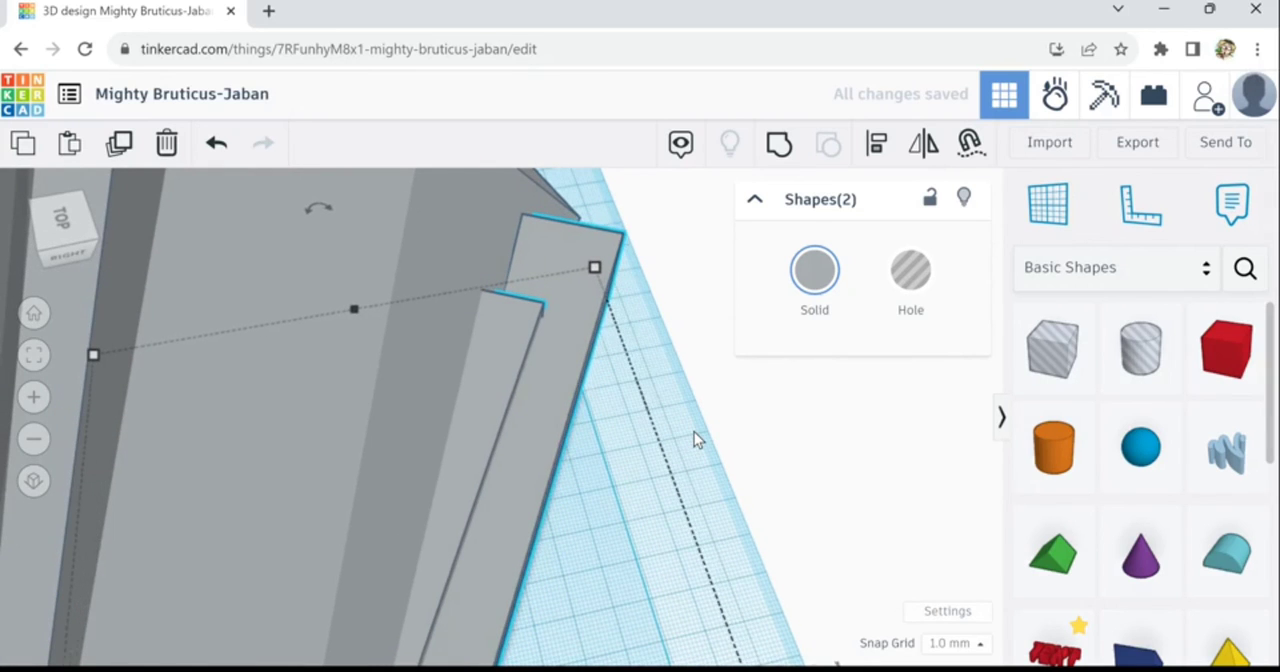
- Switch the mirrored pair to holes temporarily, fine-tune its sideways position against the hull, and return it to solid
left_click(903, 292)
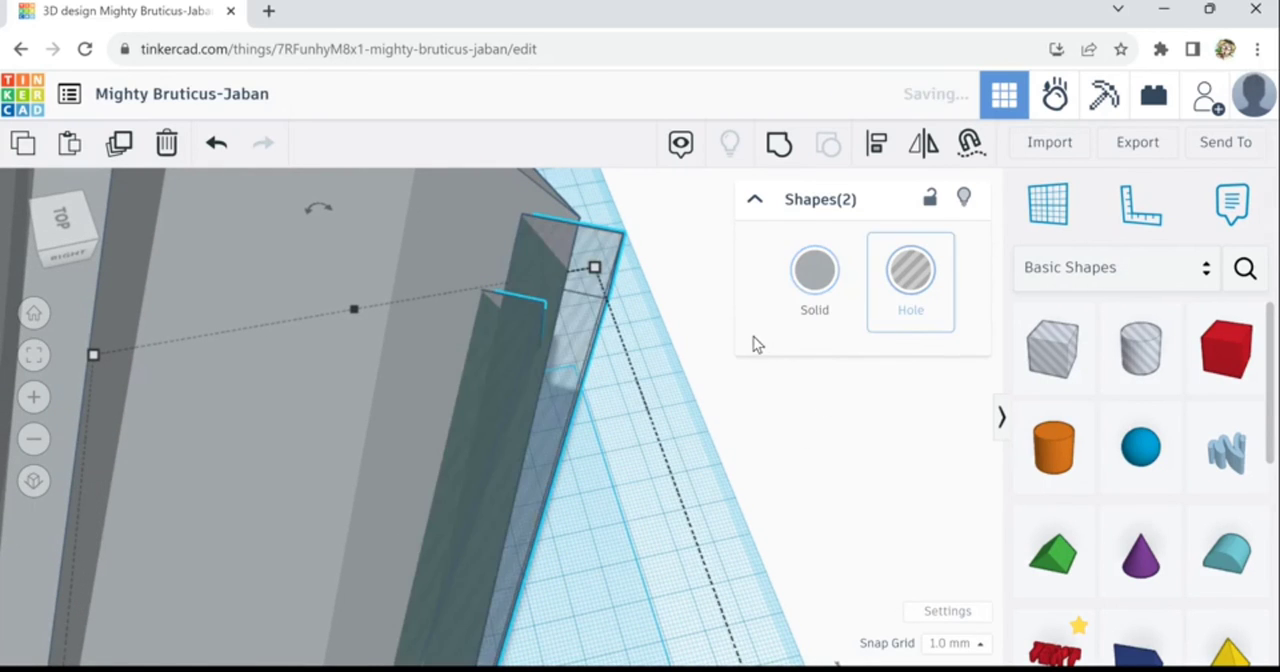
key("Right")
key("Right")
key("Left")
key("Left")
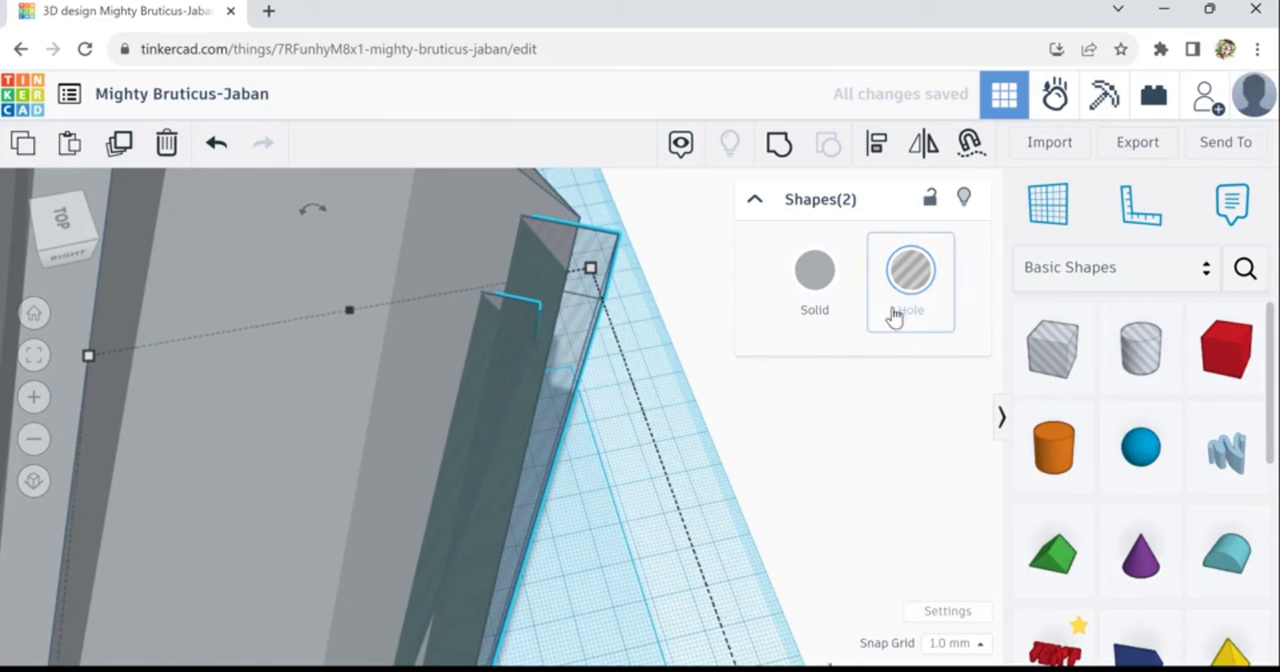
left_click(828, 296)
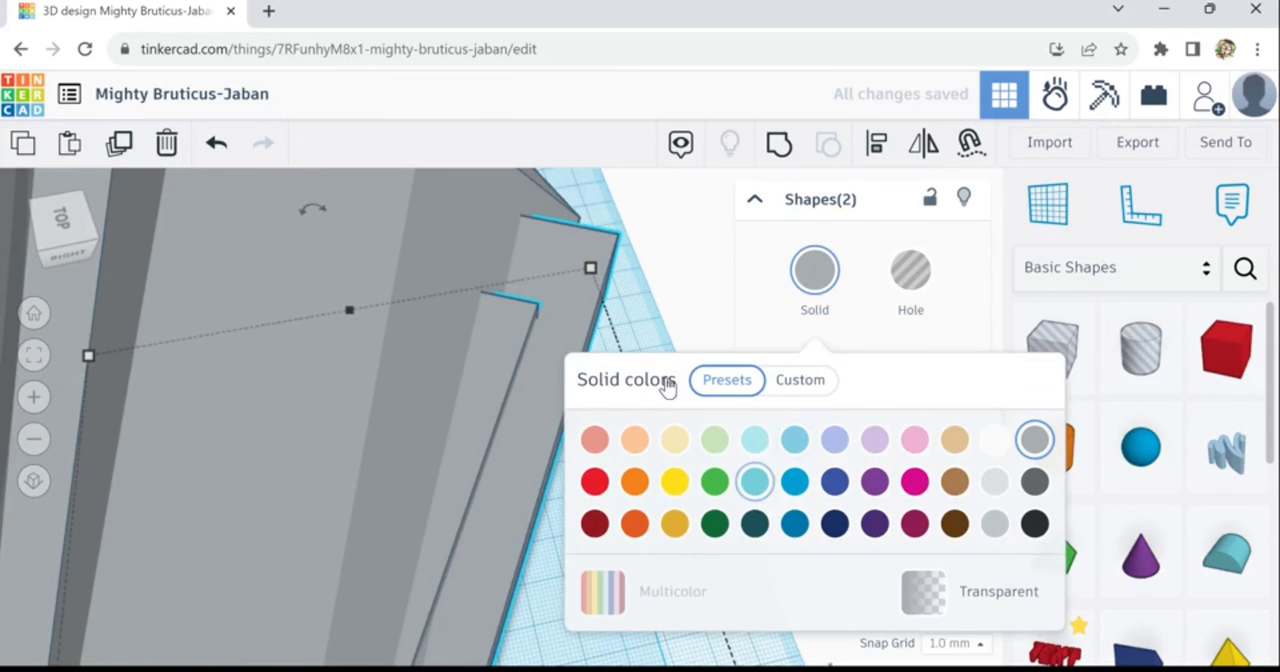
left_click(683, 309)
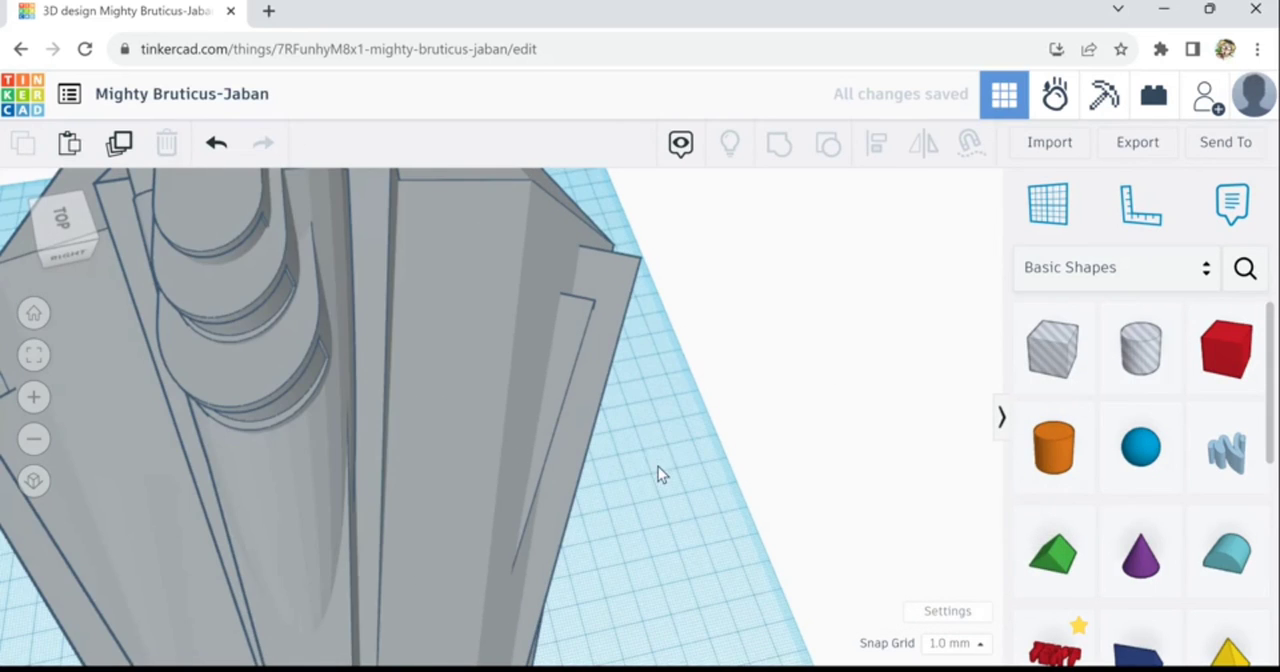
- Switch the pyramid pair beside the orange cylinder to holes temporarily, nudge it slightly inward against the hull's outer edge, and return it to solid
middle_click_drag(658, 466, 1018, 406)
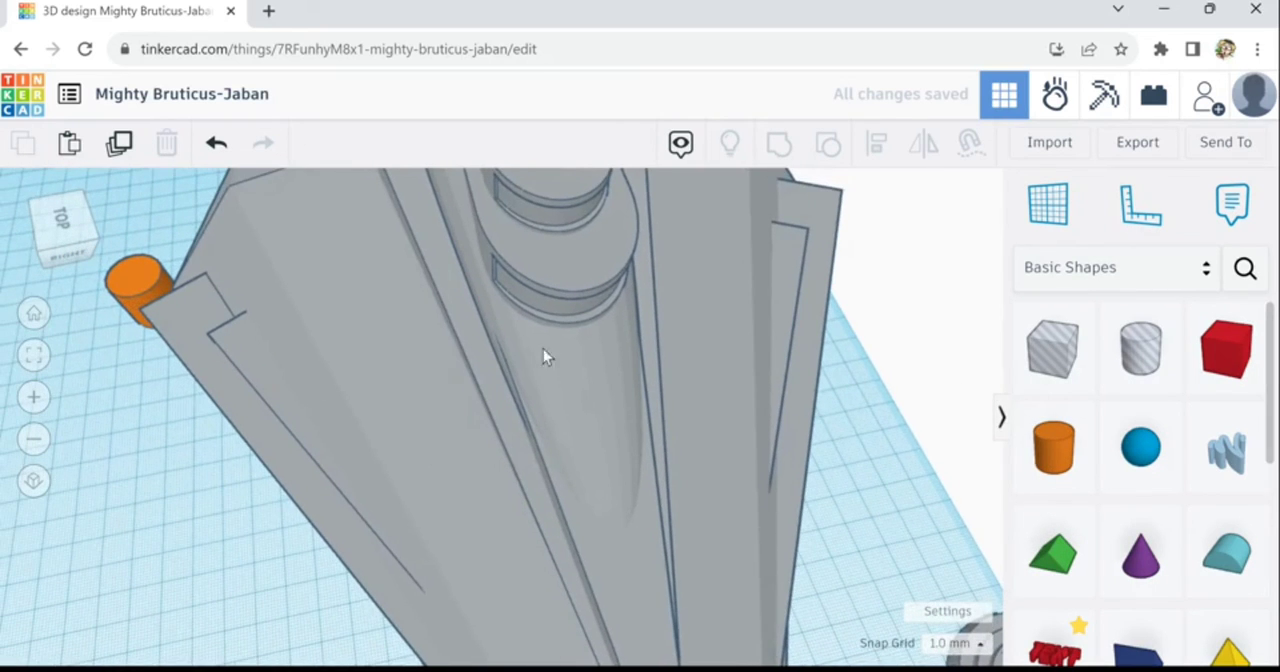
left_click(213, 333)
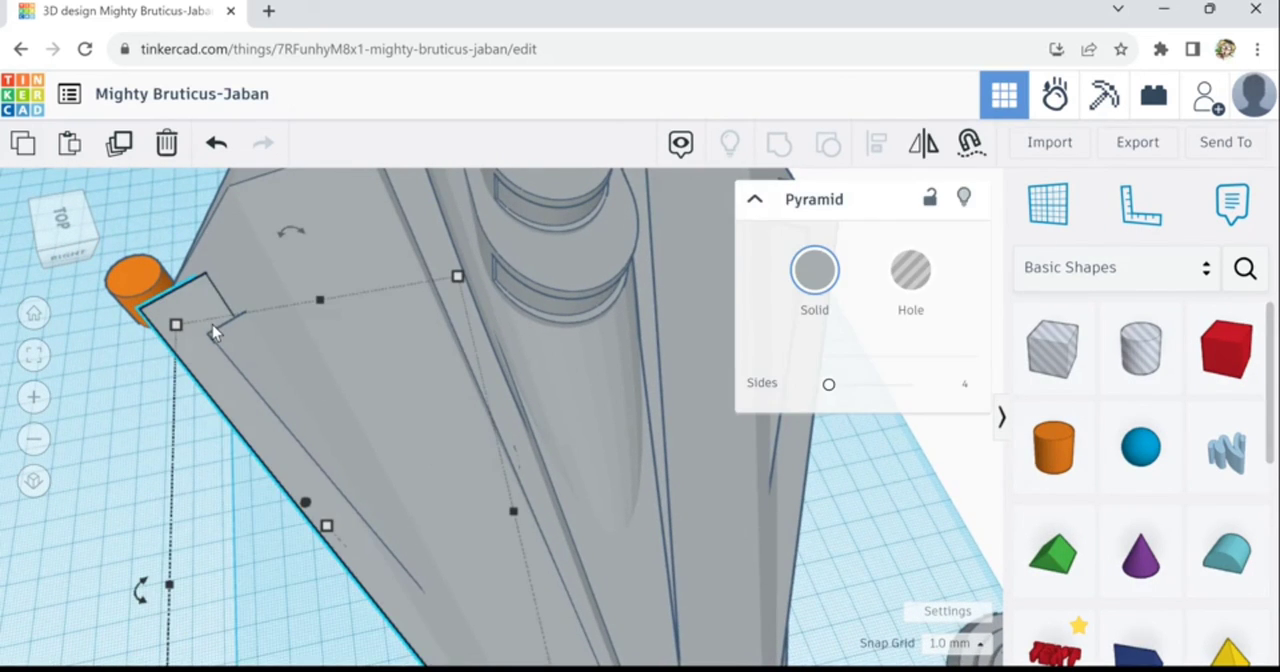
left_click(240, 350, "shift")
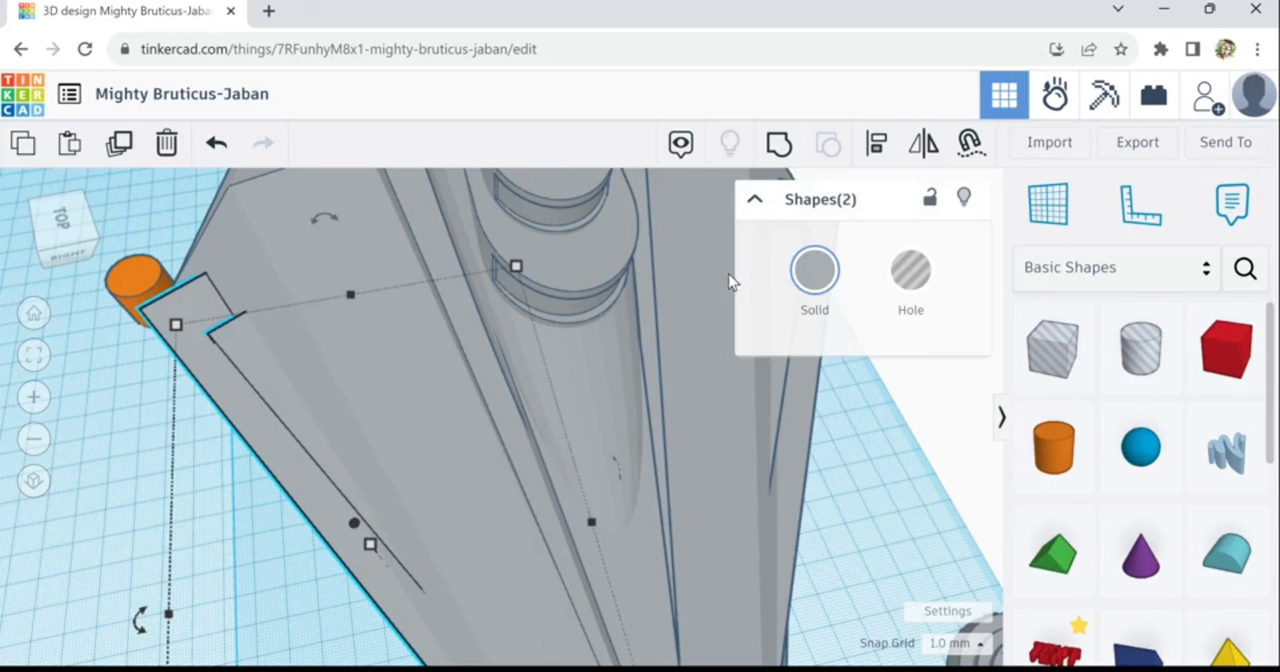
left_click(905, 278)
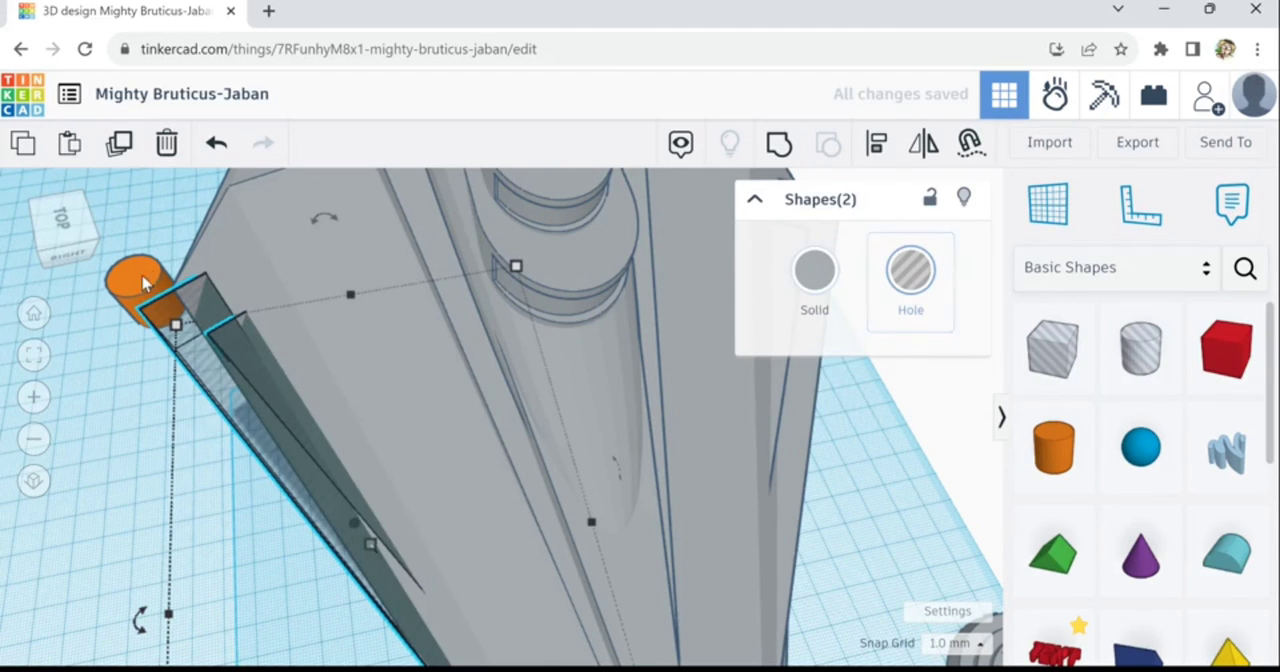
scroll(188, 315, "up", 2)
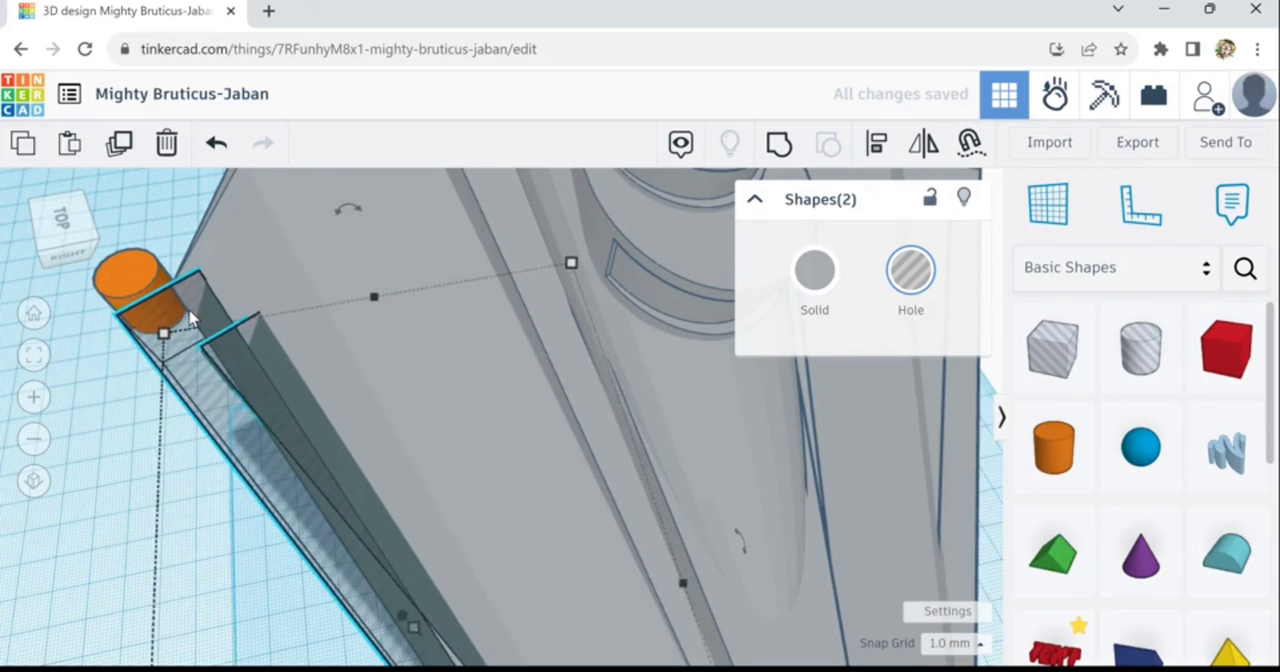
key("Right")
key("Right")
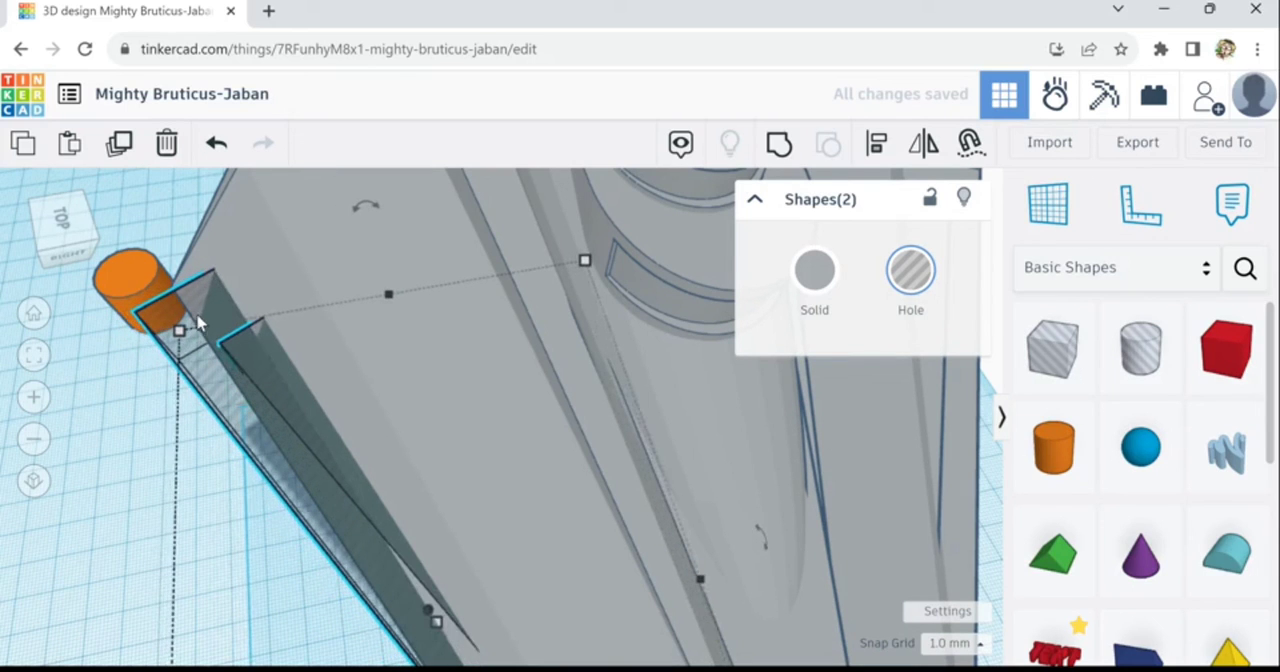
scroll(222, 372, "down", 2)
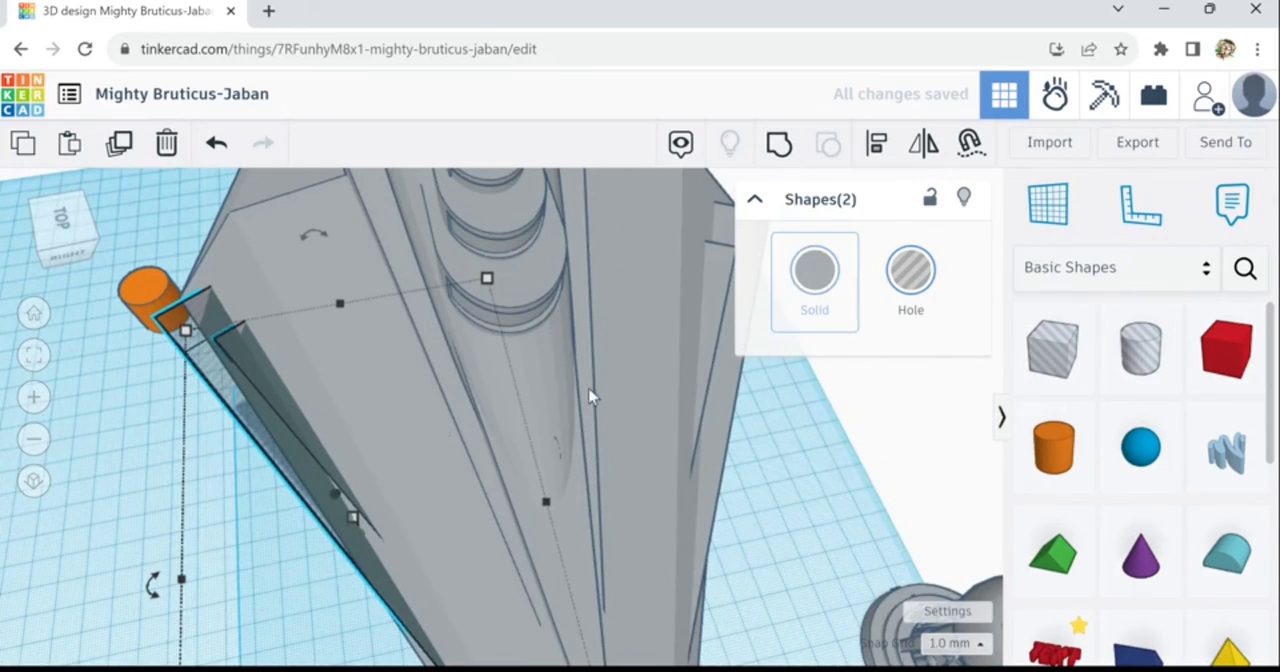
scroll(123, 500, "down", 3)
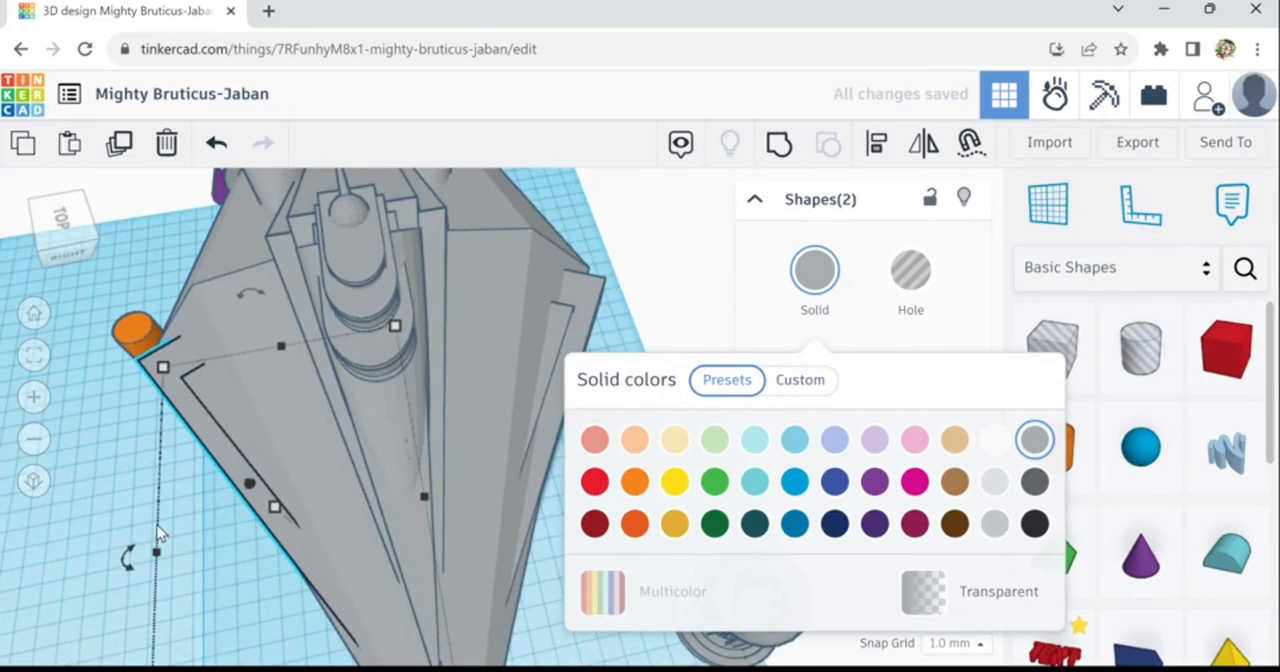
right_click_drag(157, 526, 199, 459)
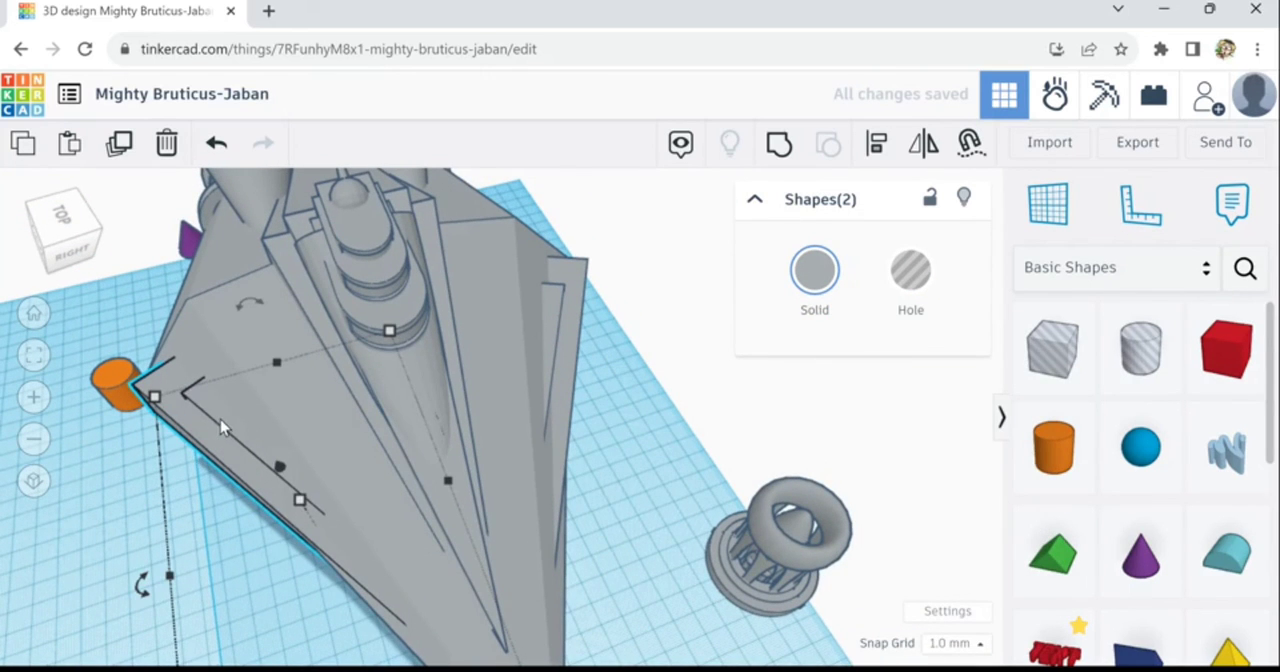
left_click(318, 389)
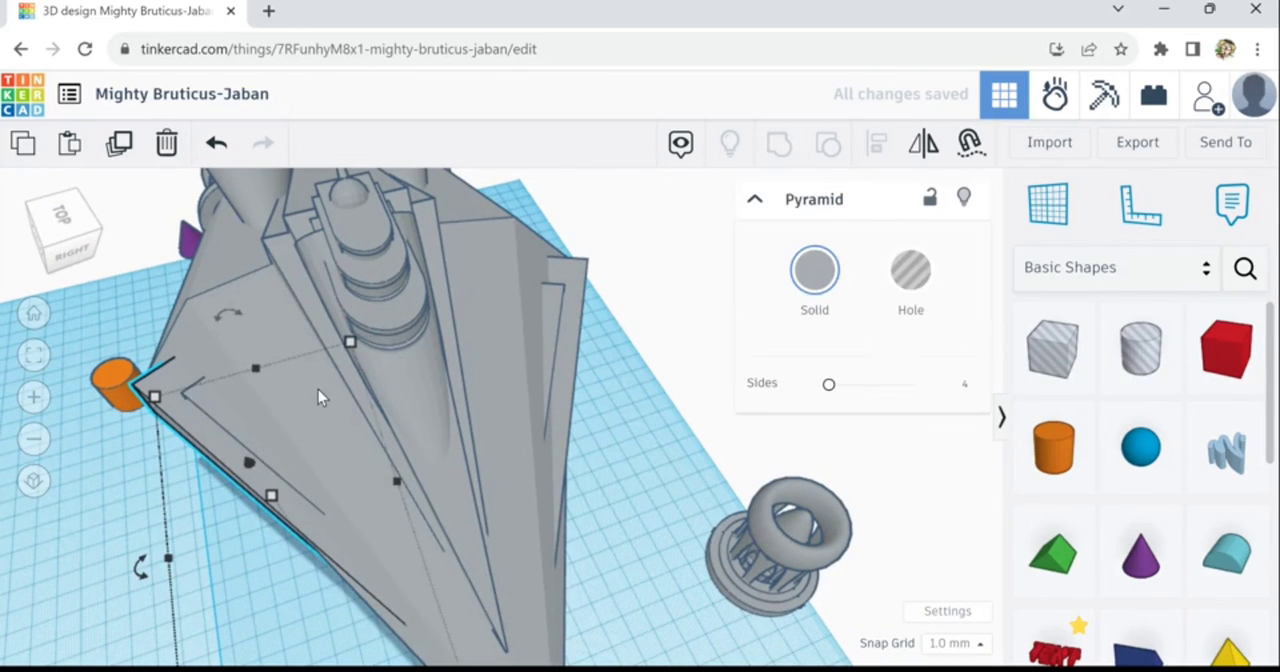
left_click(207, 405, "shift")
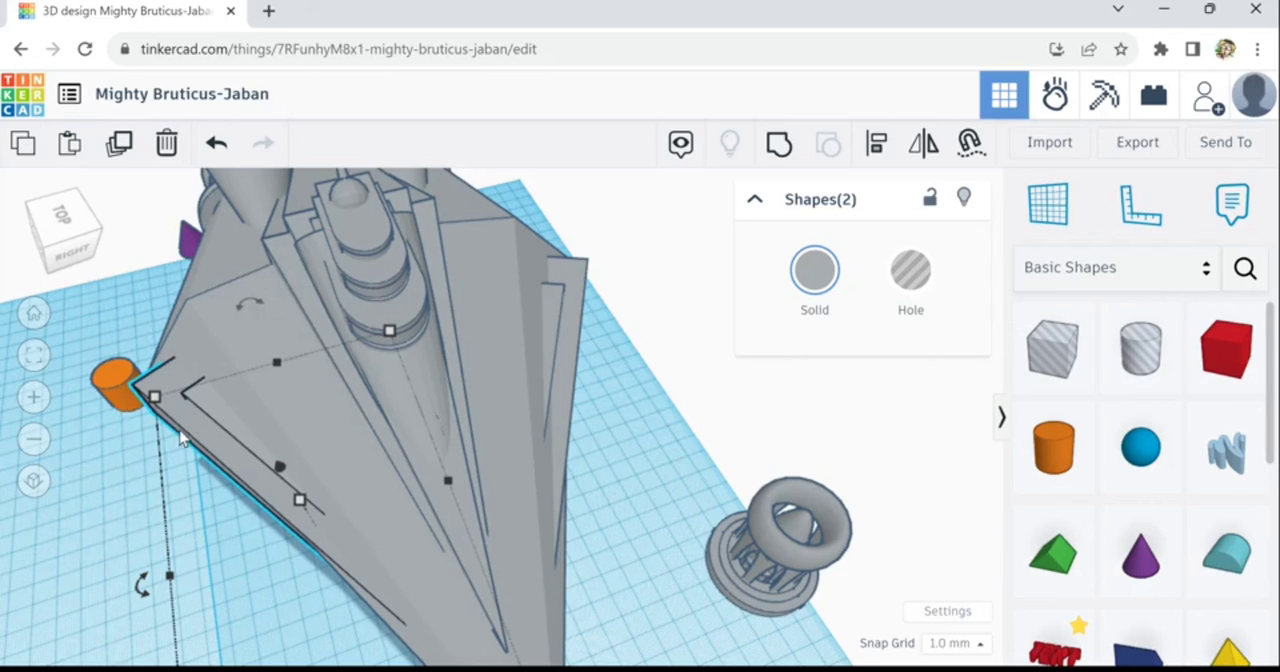
left_click(121, 495)
- Delete the spare engine assembly standing beside the ship
right_click_drag(109, 537, 246, 531)
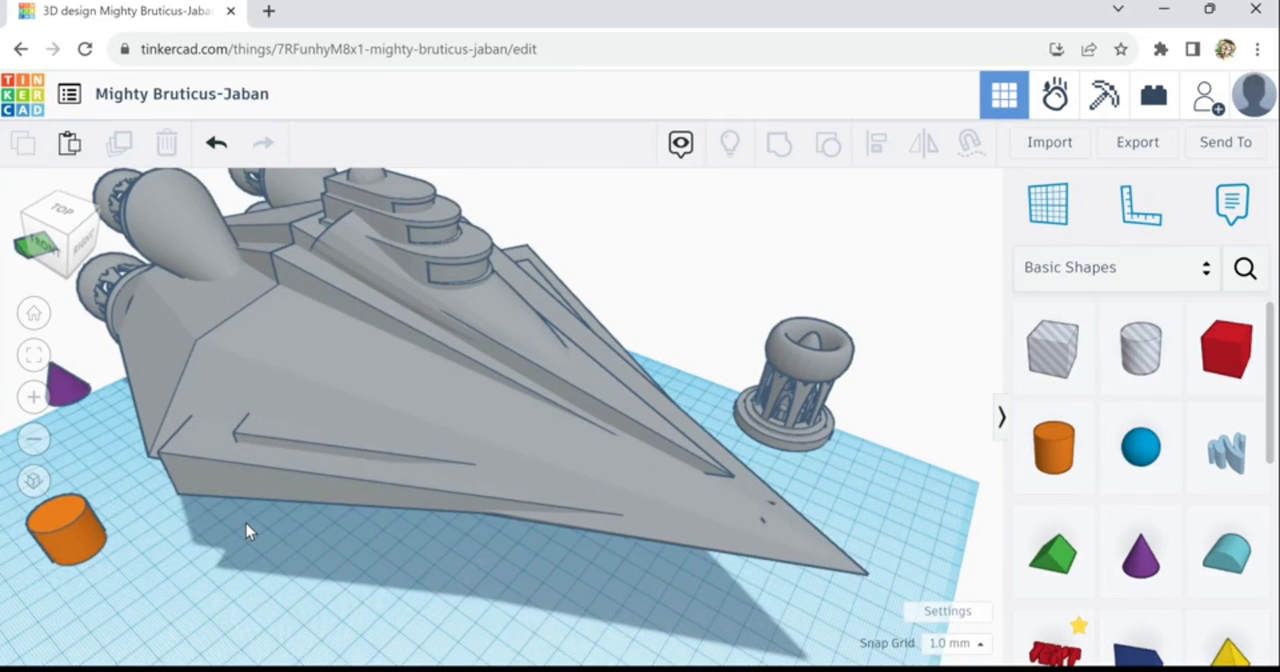
scroll(249, 532, "down", 3)
scroll(250, 531, "down", 3)
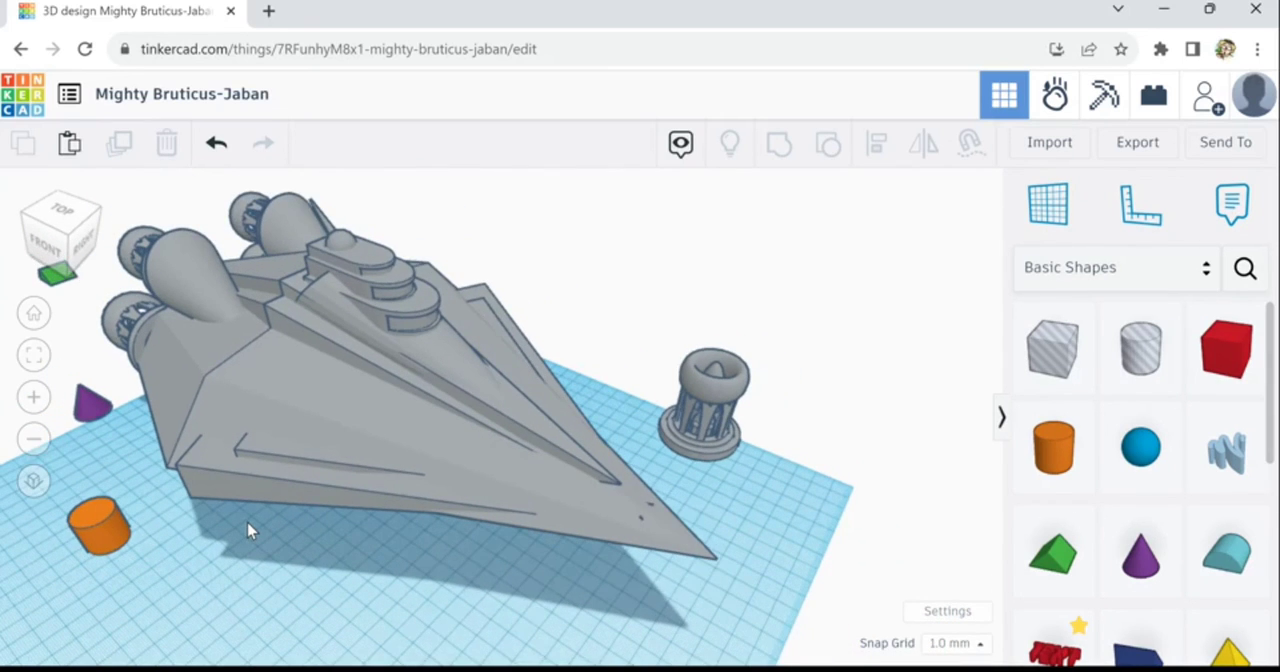
scroll(249, 532, "down", 4)
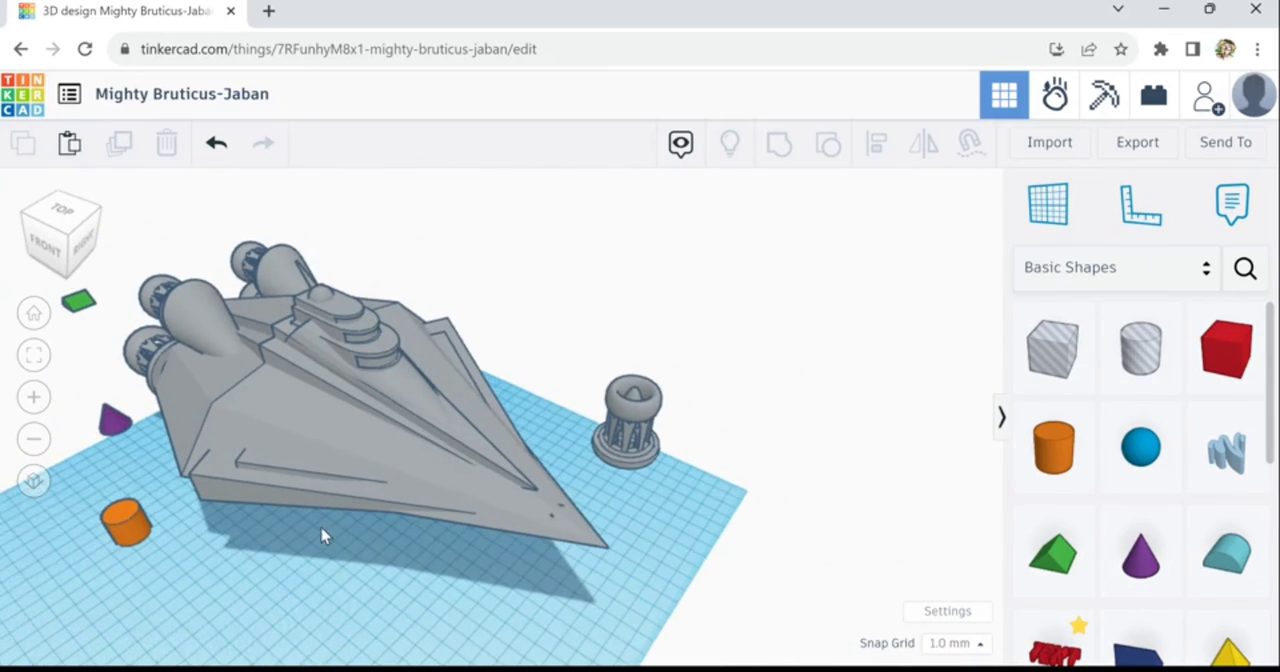
mouse_move(323, 534)
right_mouse_down()
mouse_move(383, 483)
mouse_move(400, 514)
mouse_move(380, 551)
mouse_move(308, 566)
mouse_move(103, 552)
mouse_move(330, 540)
right_mouse_up()
right_click_drag(652, 437, 375, 463)
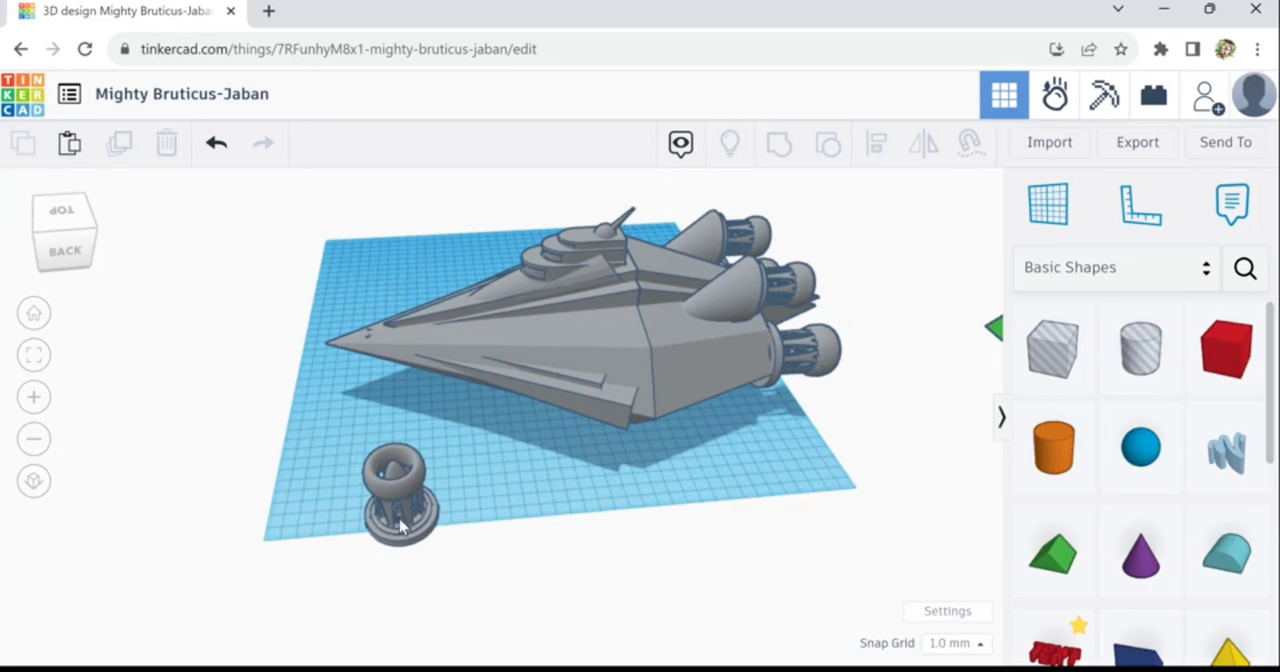
left_click(438, 548)
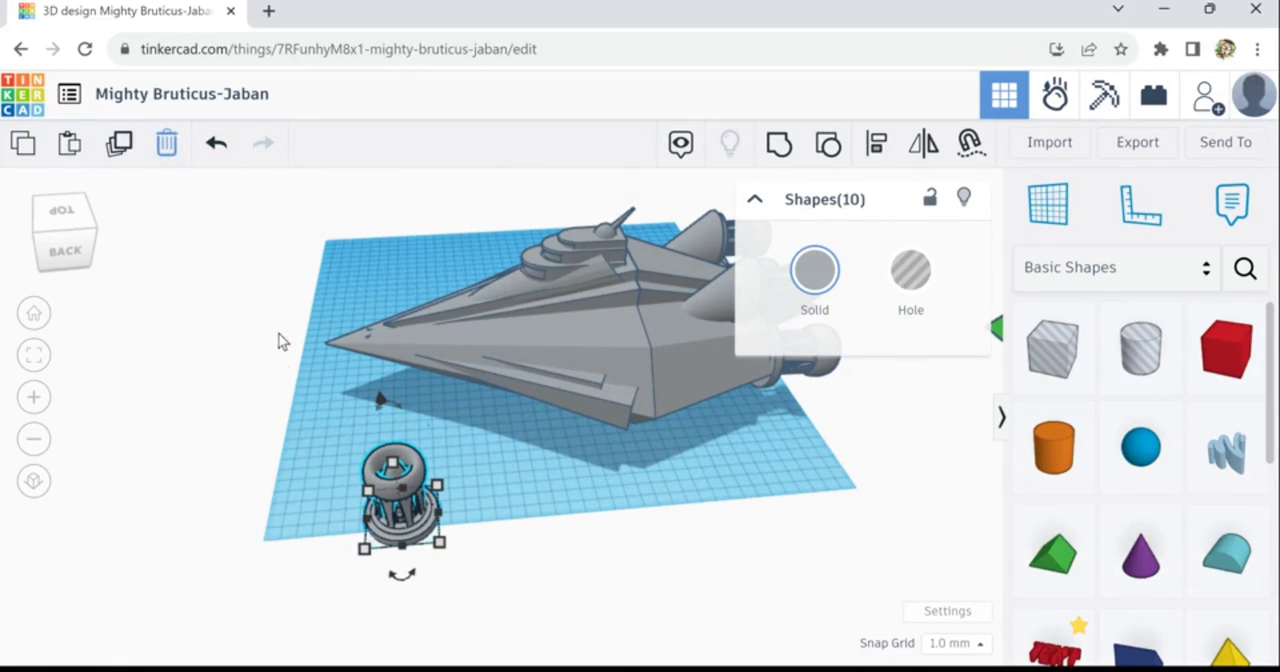
key("Delete")
- Delete the leftover orange cylinder, purple cone and green roof shapes from around the ship
right_click_drag(496, 440, 312, 537)
middle_click_drag(312, 531, 533, 553)
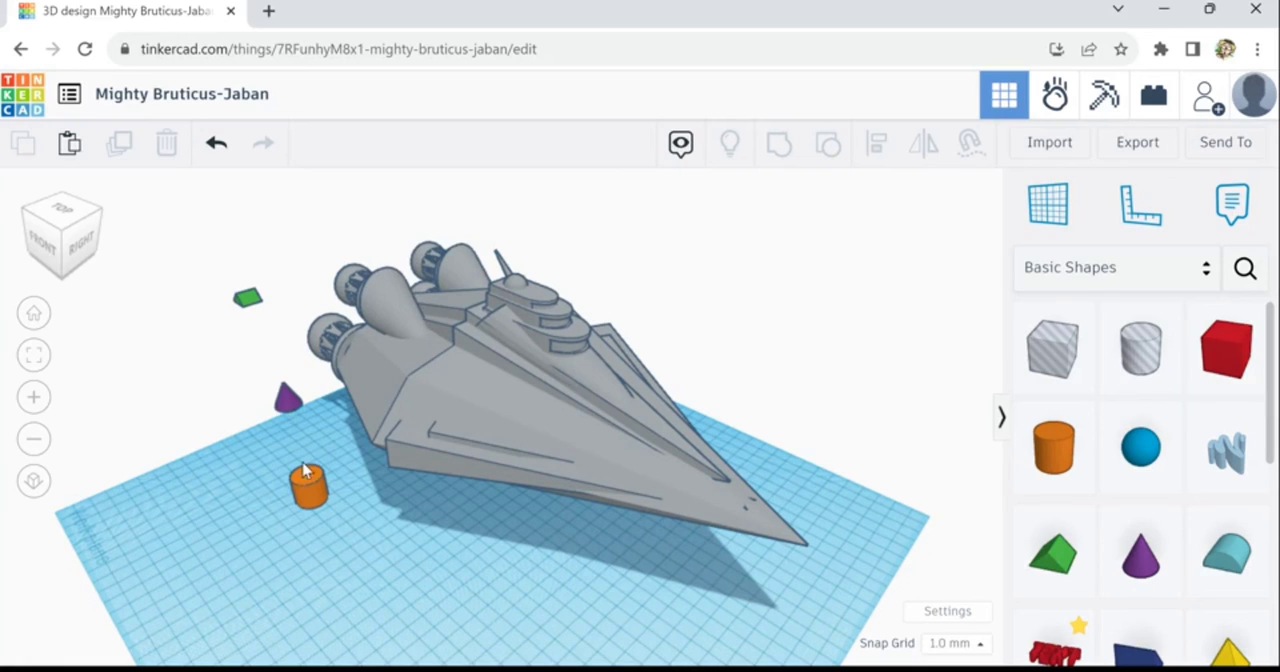
left_click_drag(324, 547, 319, 450)
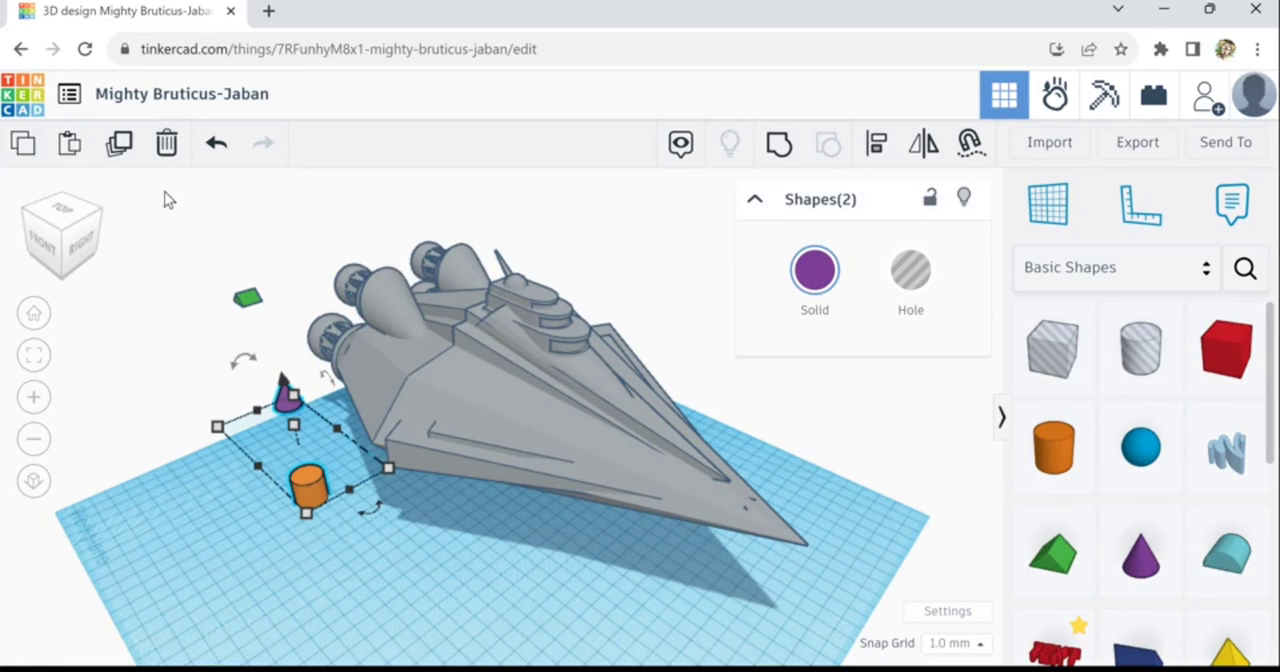
left_click(170, 160)
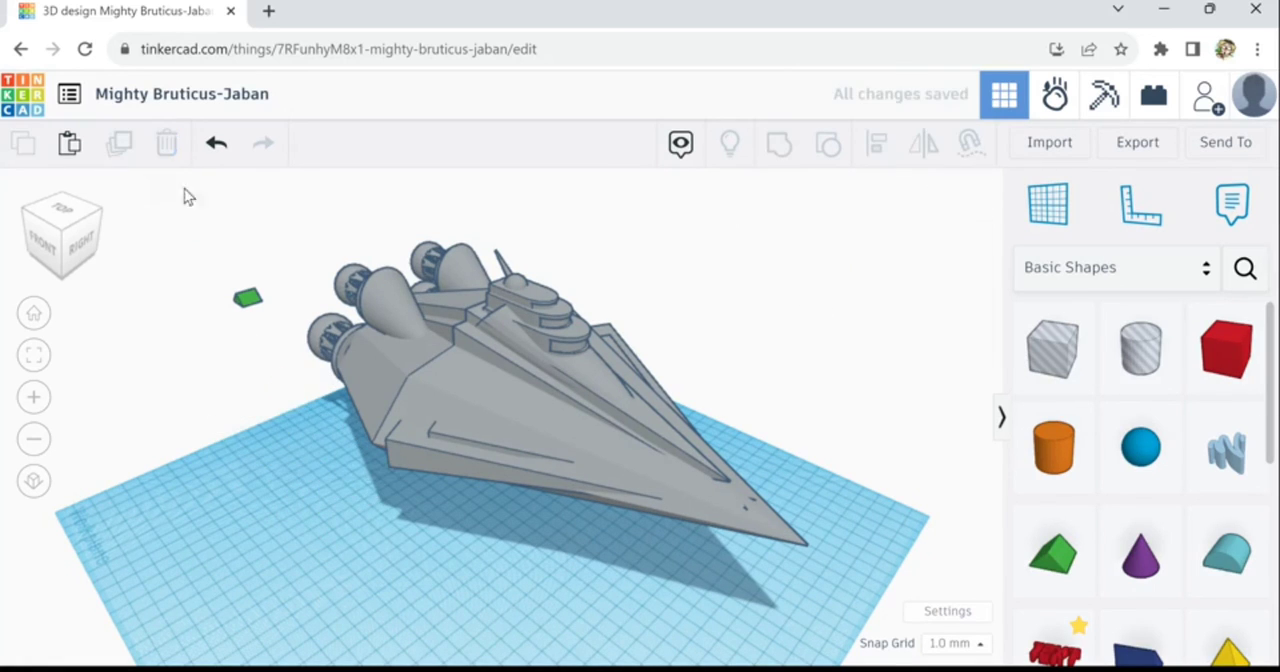
left_click(222, 286)
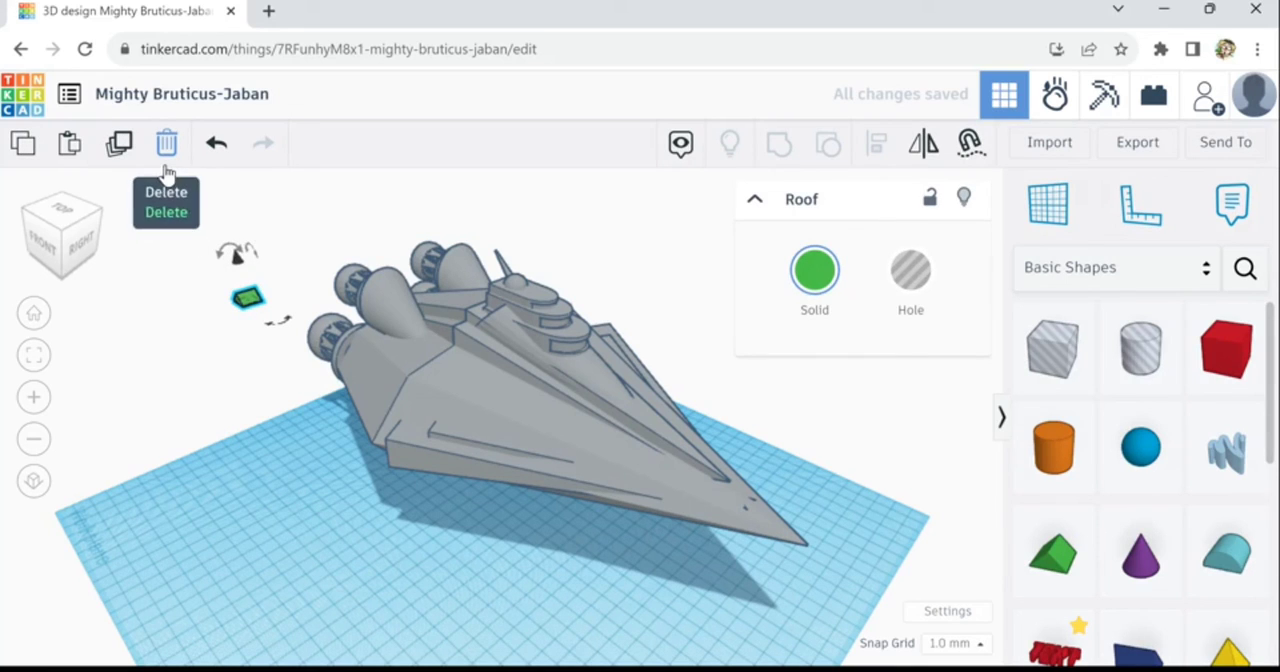
left_click(167, 145)
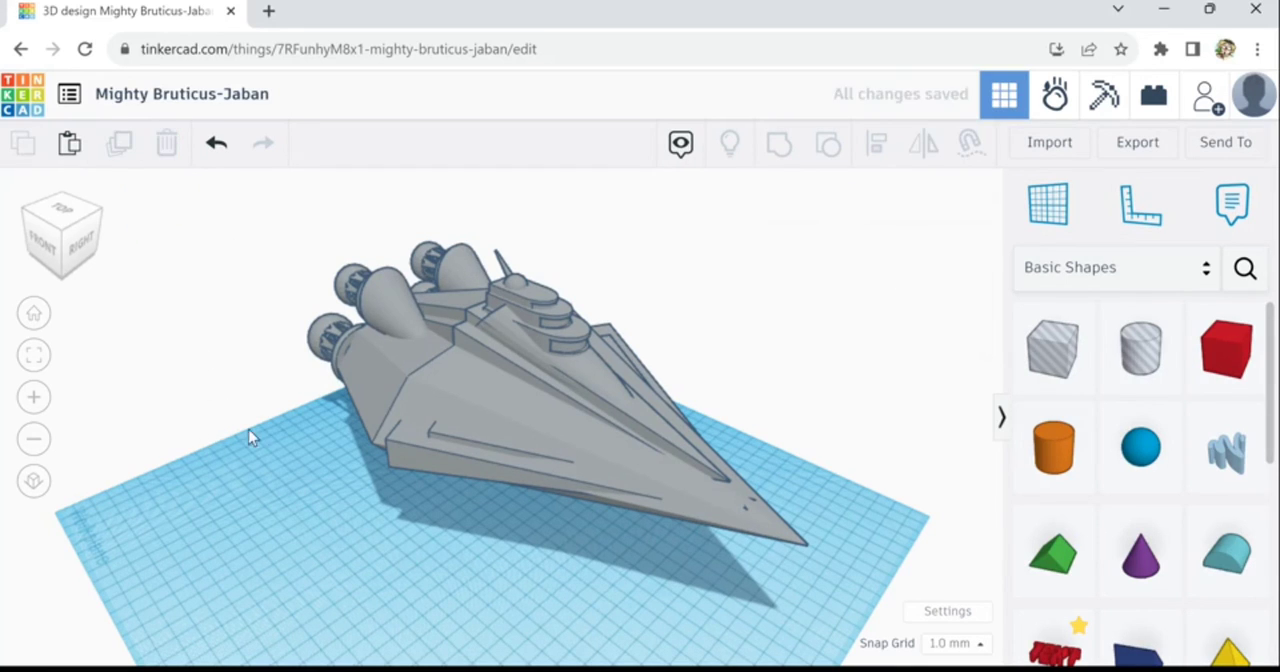
- Examine the cleaned-up ship from the rear engines, along both hull sides, and closely around the nose
right_click_drag(251, 434, 443, 457)
right_click_drag(495, 413, 571, 417)
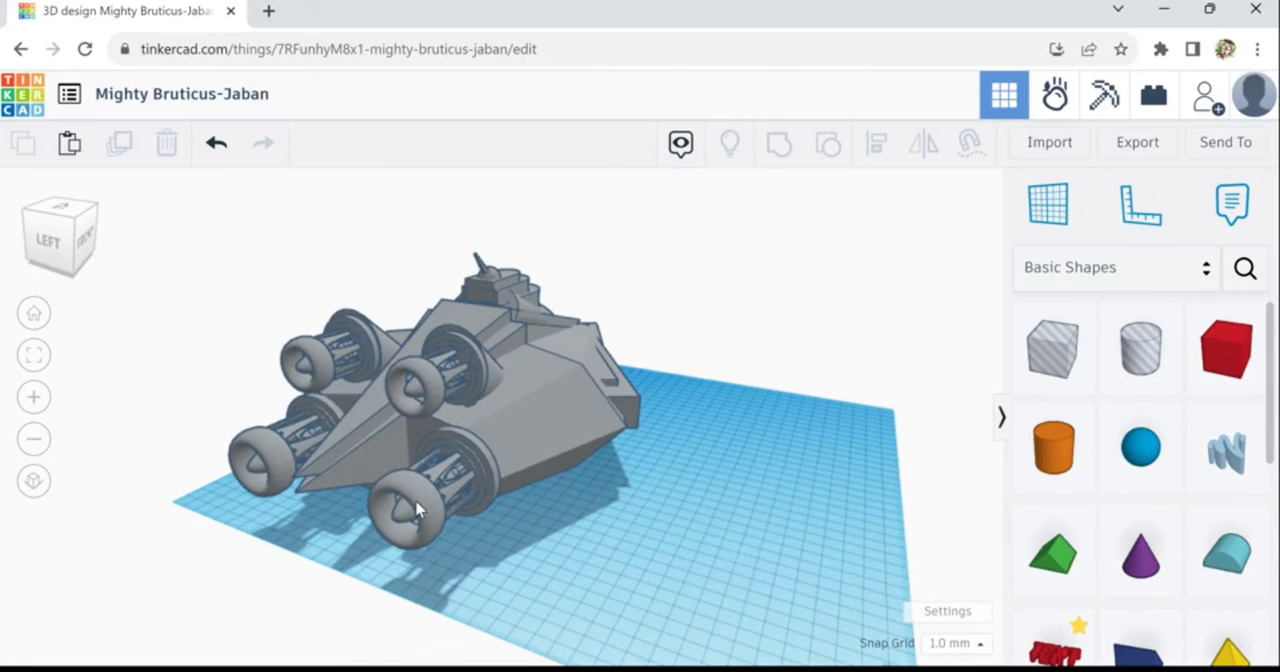
scroll(460, 500, "up", 2)
right_click_drag(619, 554, 383, 605)
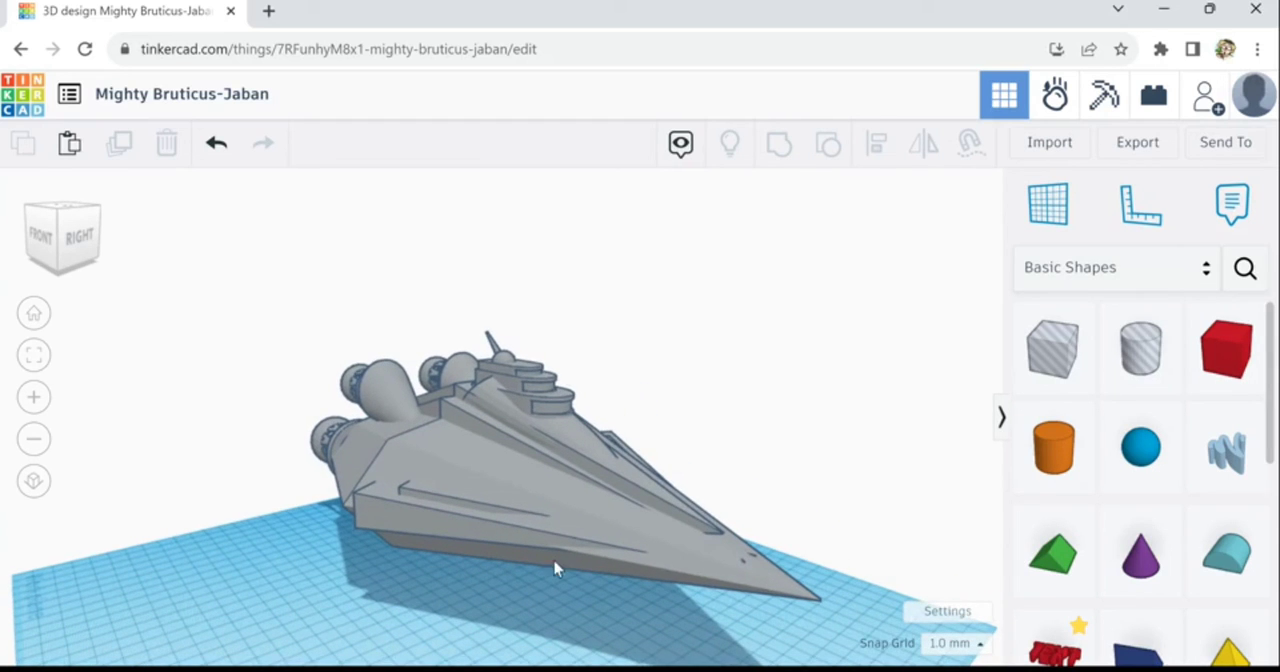
scroll(771, 569, "up", 6)
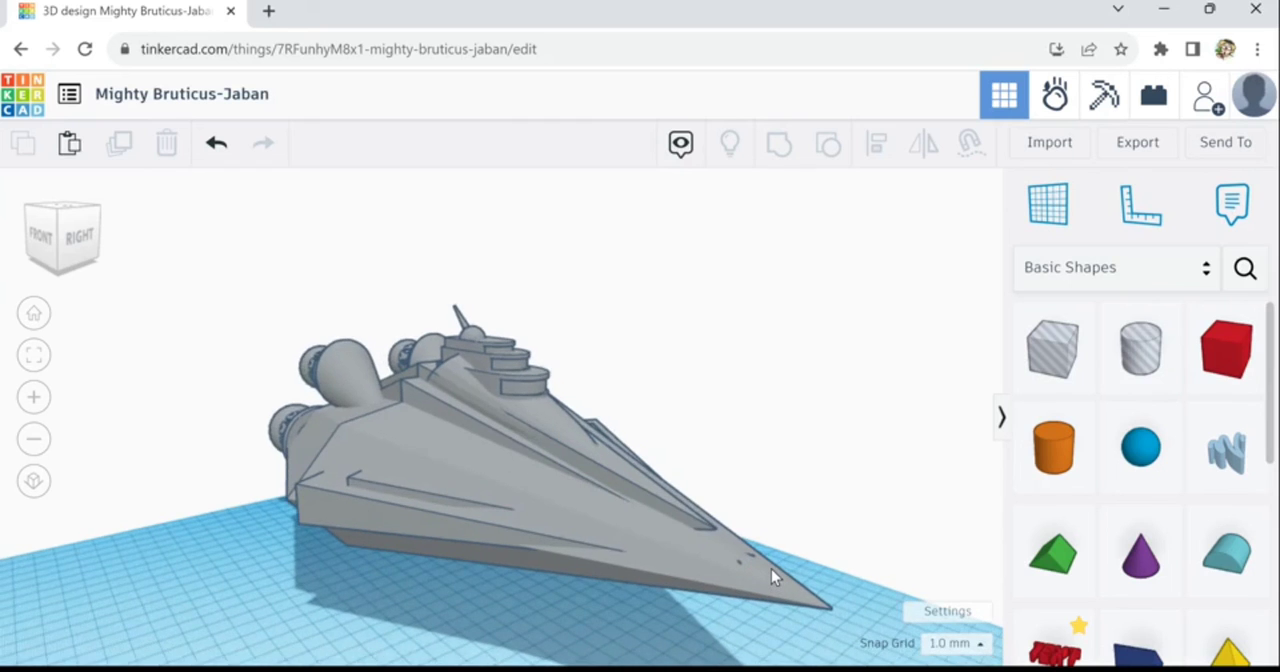
scroll(771, 569, "up", 4)
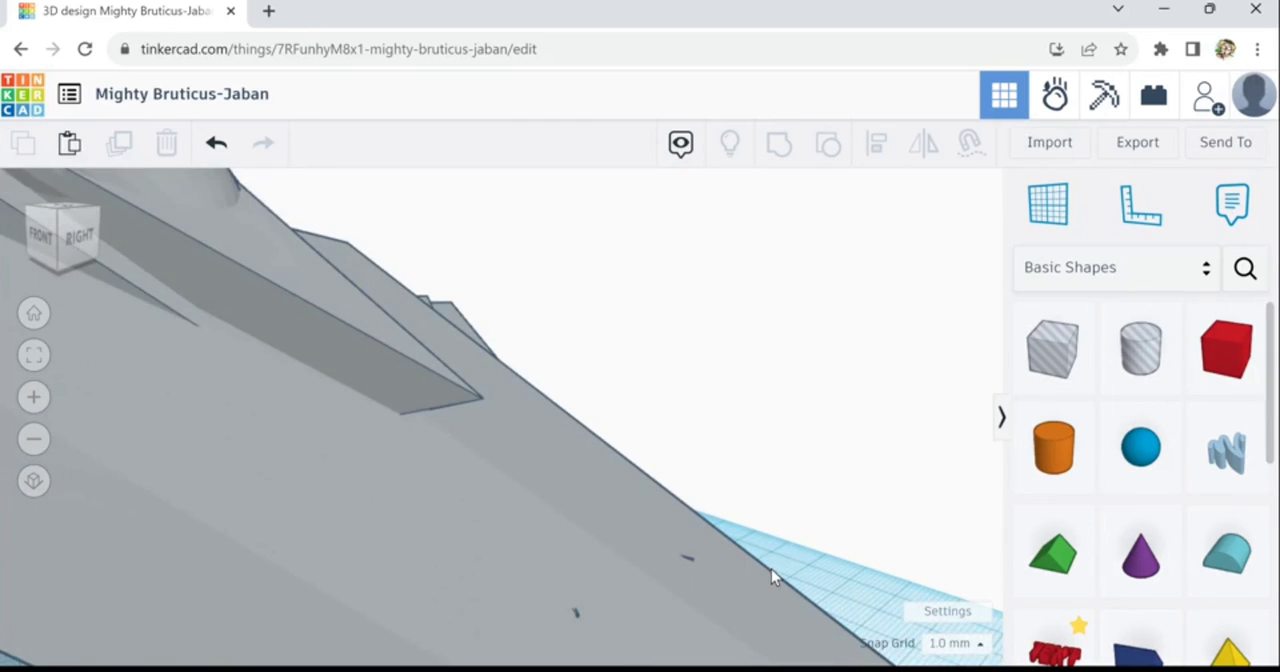
scroll(771, 569, "down", 4)
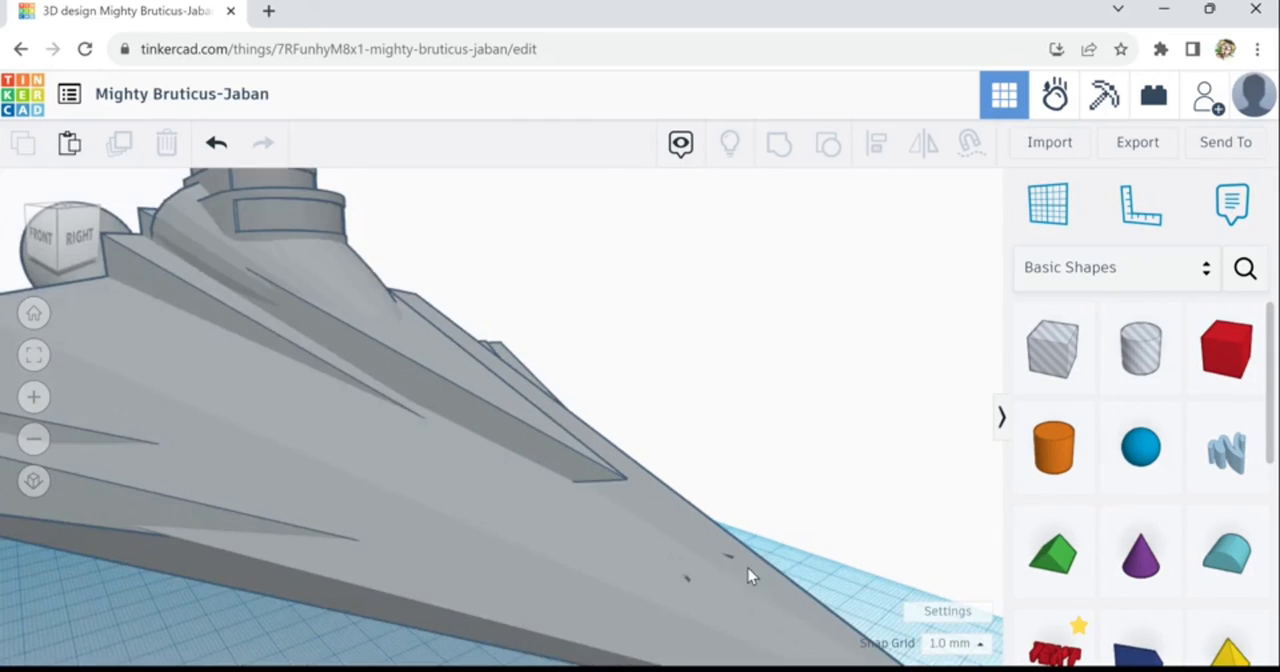
scroll(803, 505, "down", 6)
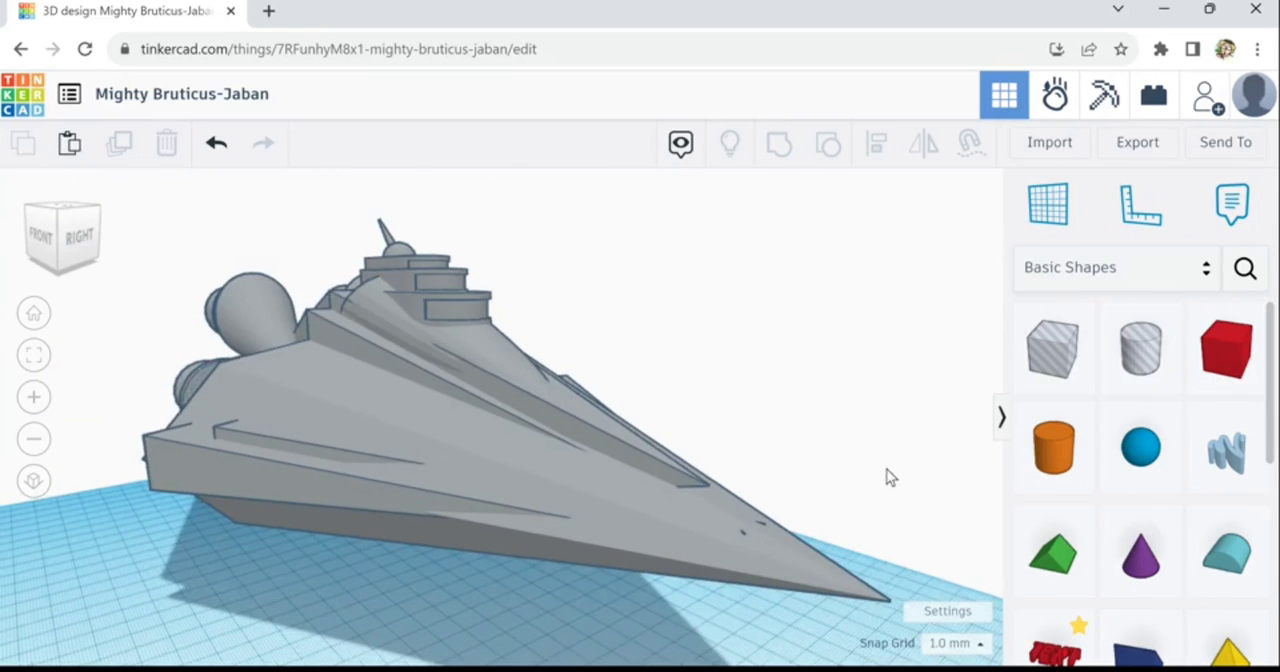
right_click_drag(840, 506, 532, 534)
scroll(556, 500, "down", 5)
right_click_drag(538, 545, 598, 581)
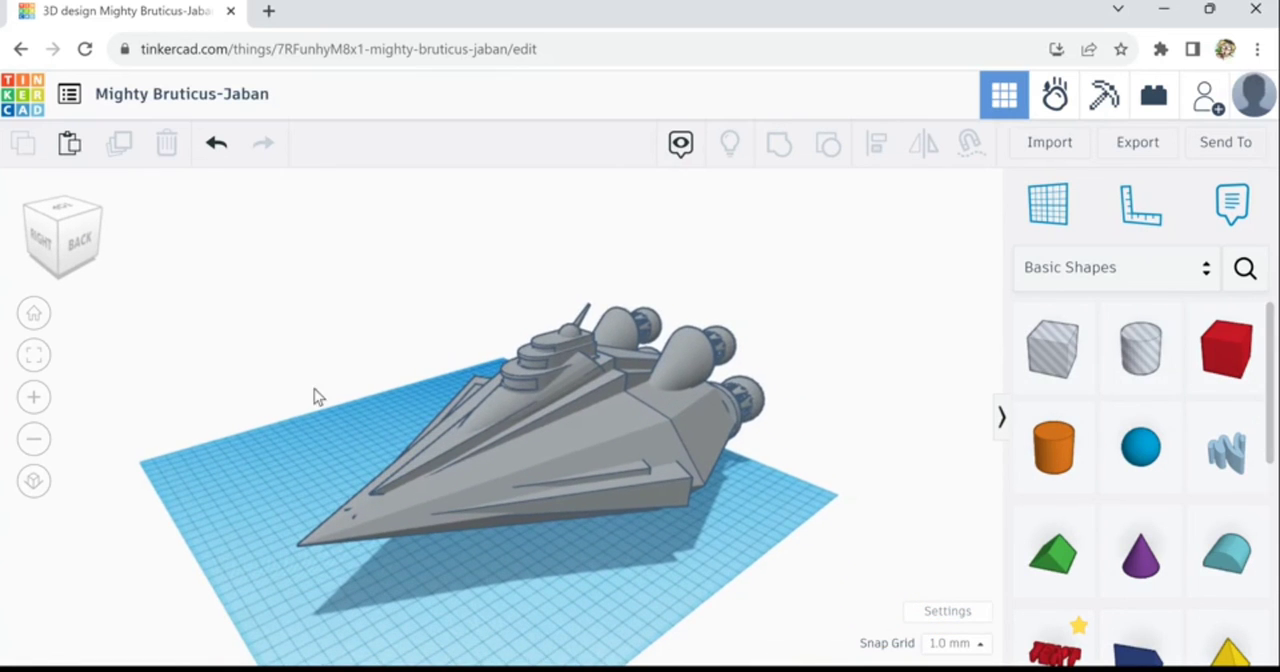
- Try flattening the whole ship to a height of 101 mm, check its proportions, and undo the height change
left_click_drag(249, 282, 776, 595)
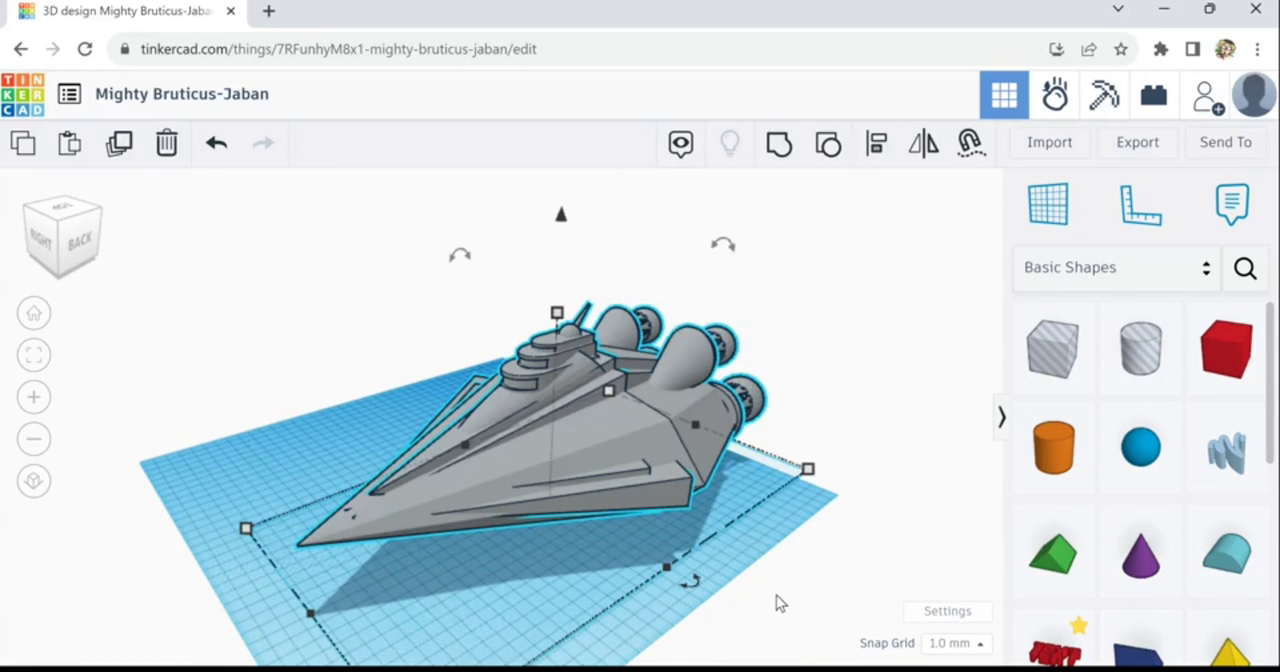
right_click_drag(734, 586, 716, 566)
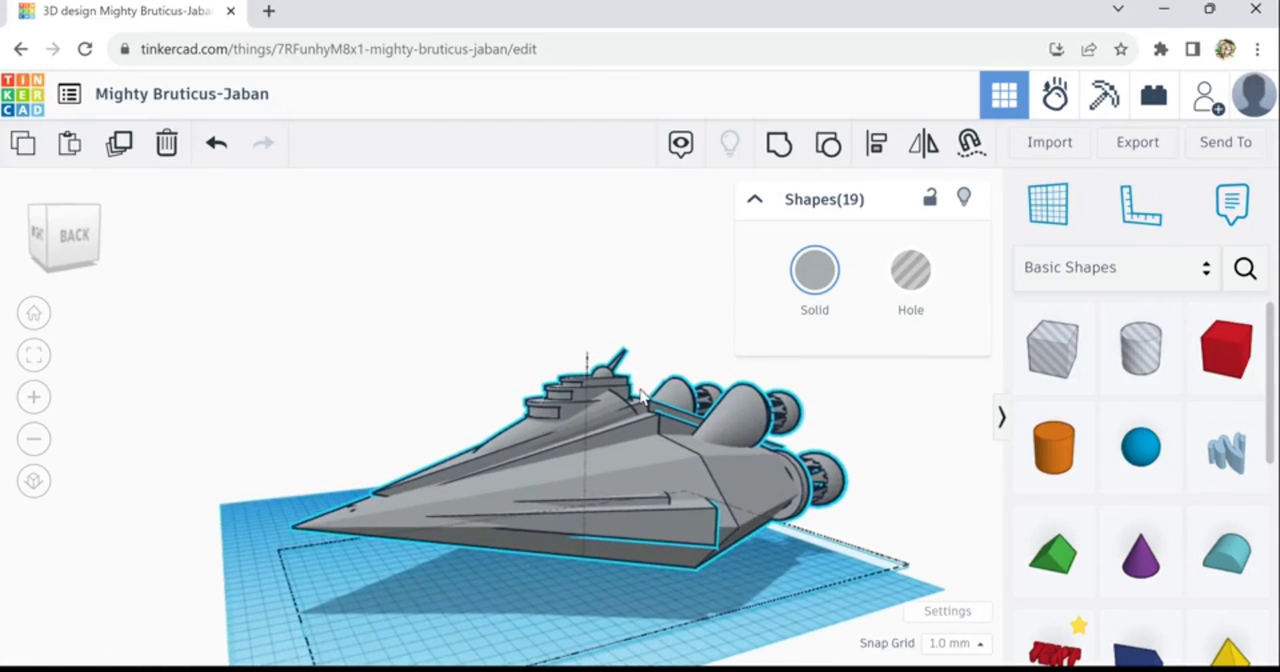
mouse_move(598, 364)
left_click_drag(595, 395, 595, 432)
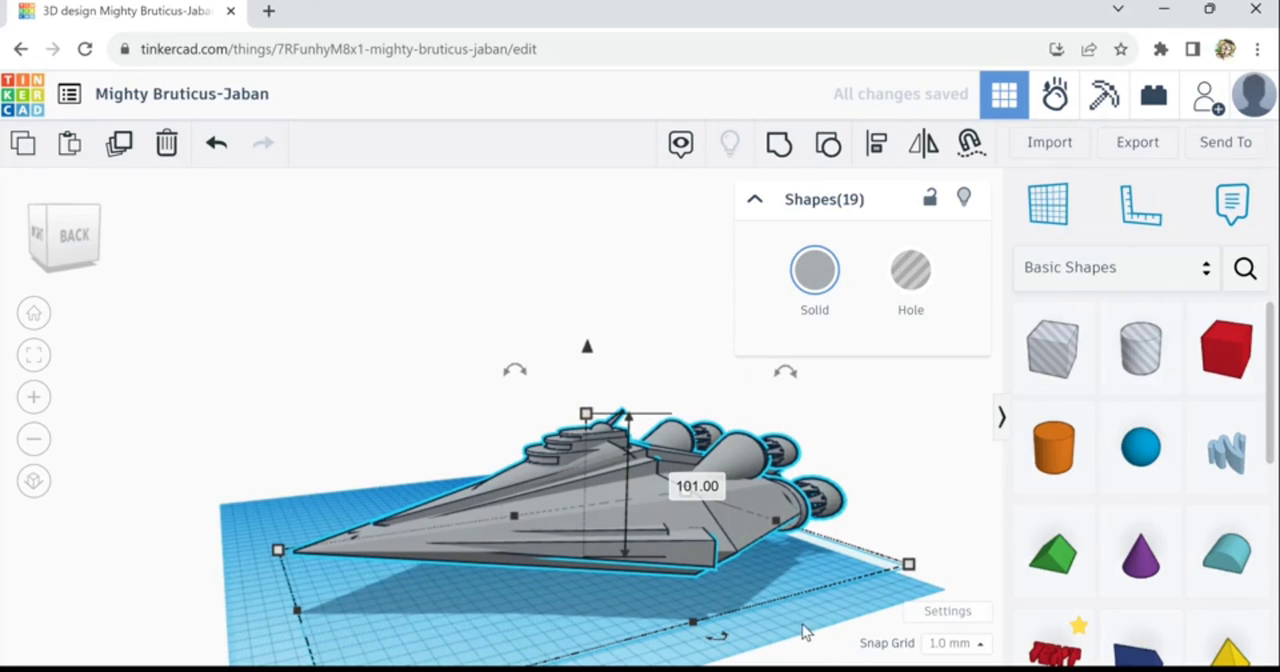
left_click(672, 643)
right_click_drag(720, 660, 246, 612)
right_click_drag(330, 634, 575, 590)
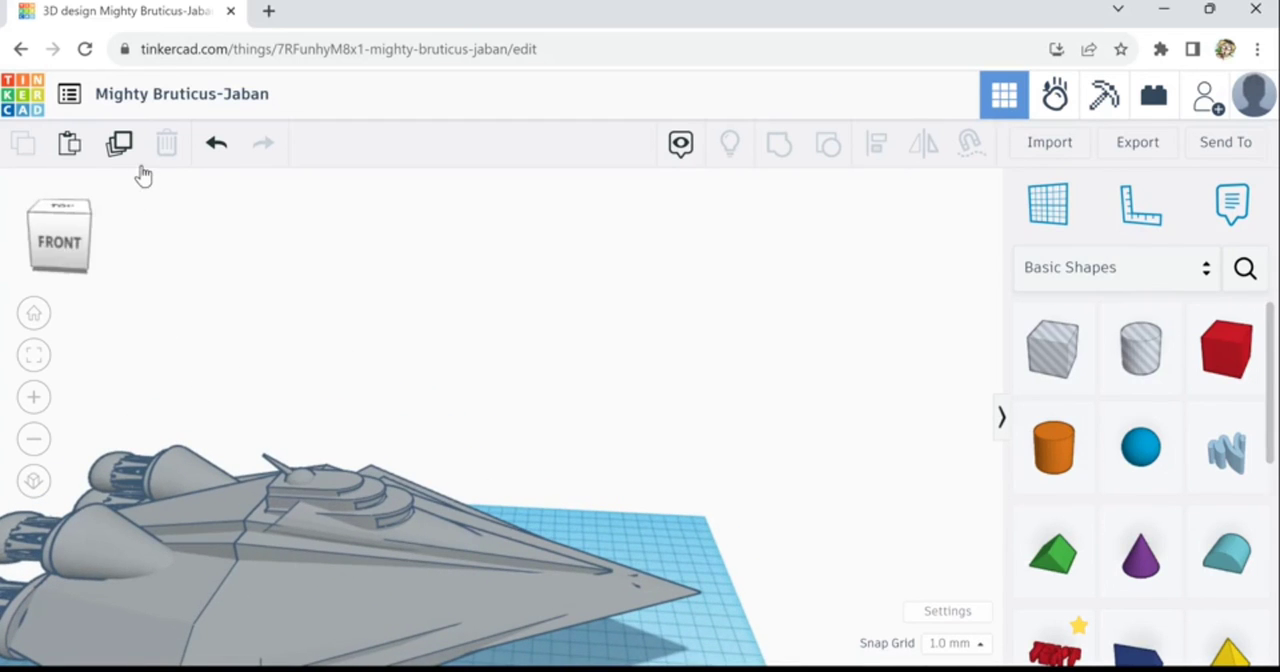
left_click(218, 155)
scroll(629, 594, "down", 4)
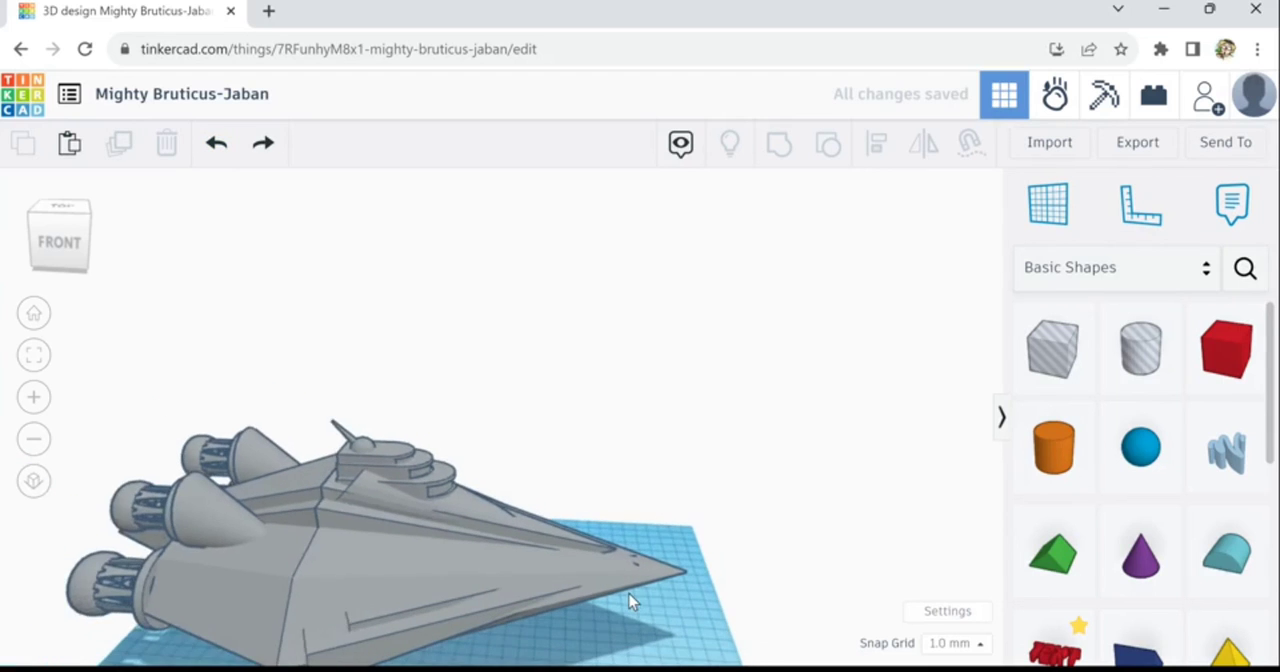
right_click_drag(540, 620, 756, 537)
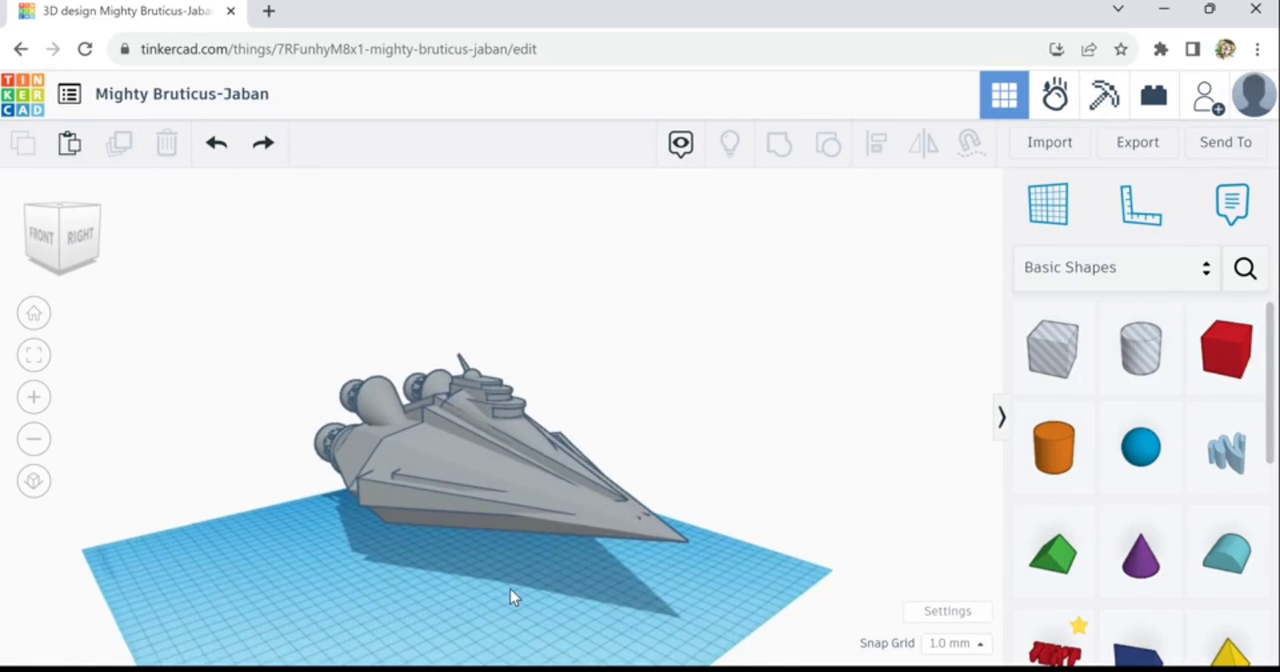
scroll(476, 600, "up", 2)
right_click_drag(580, 599, 588, 600)
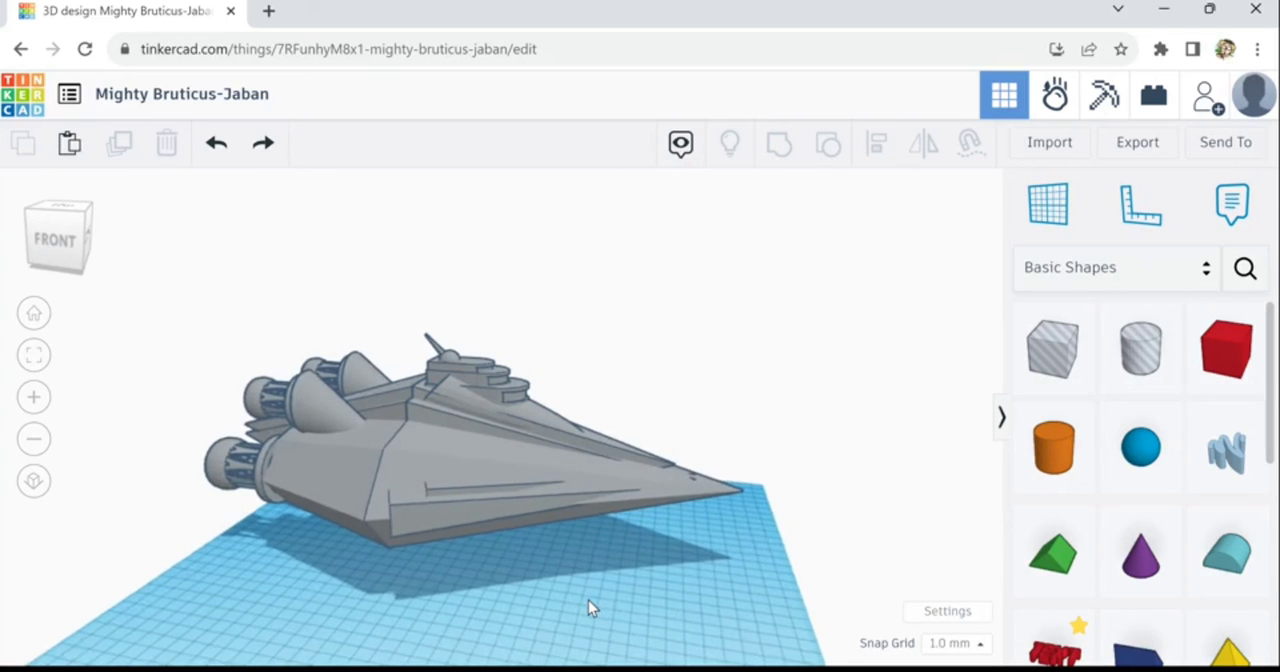